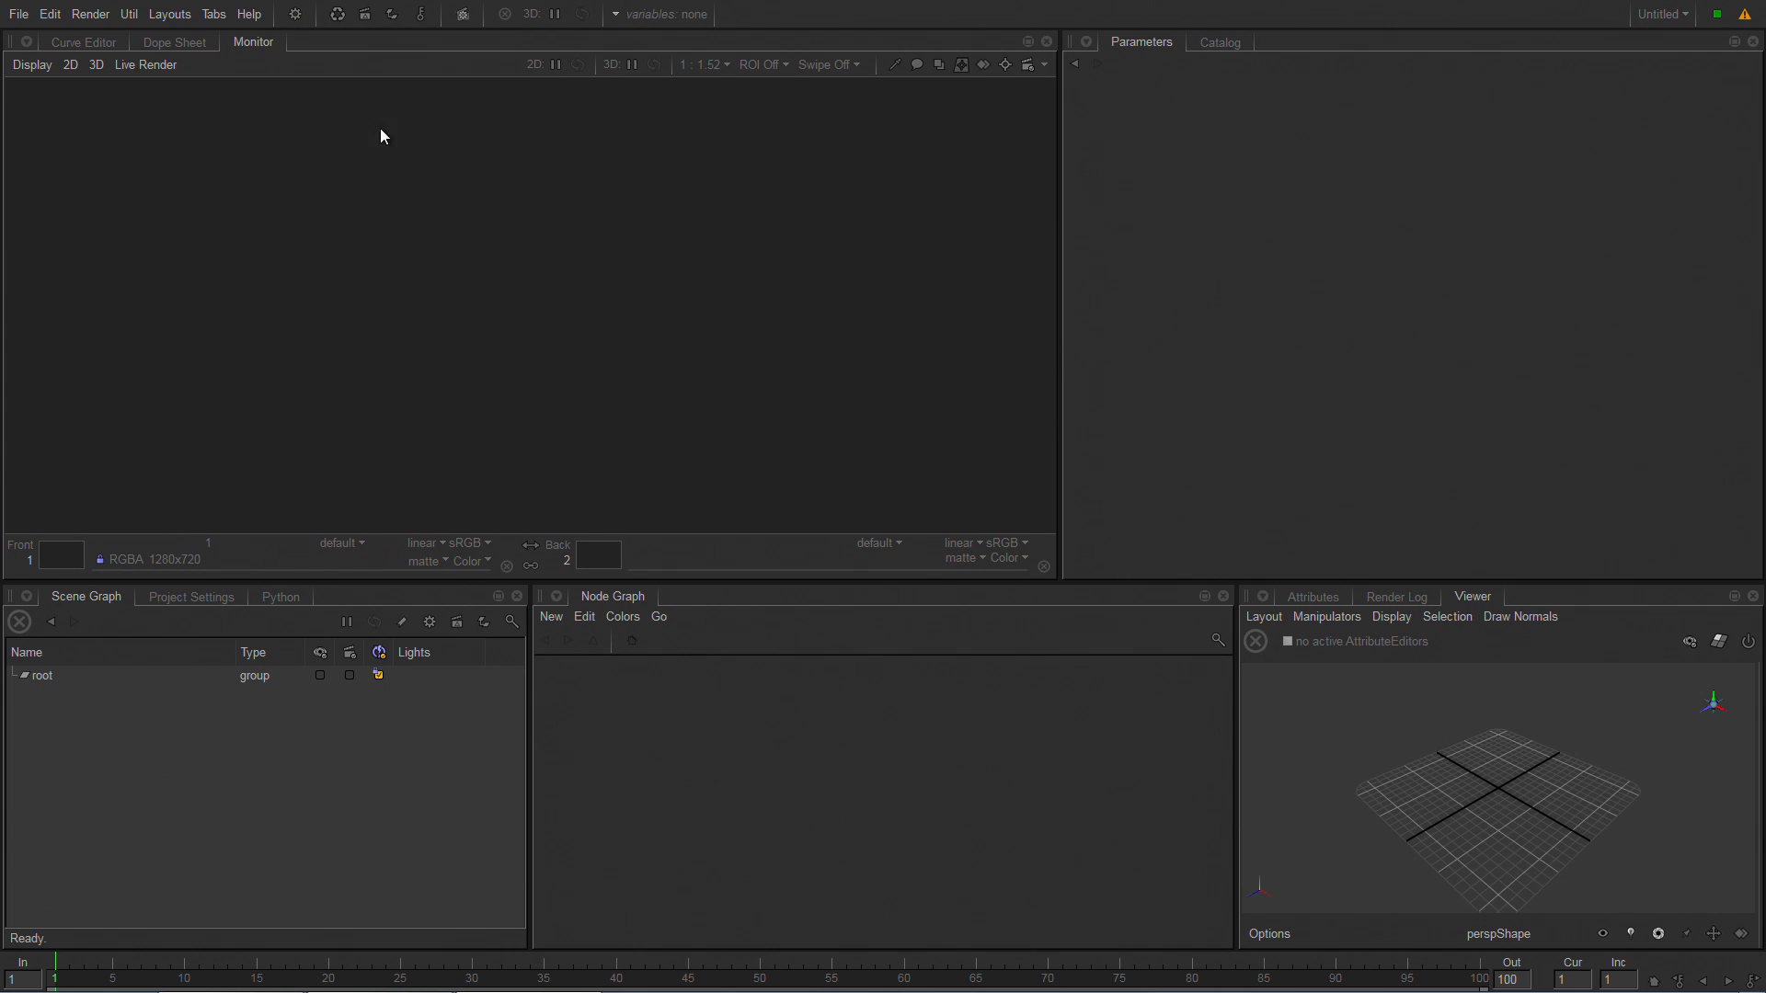
Open the project file rome_city_sequenceLighting_2.5_arnold_v002.katana.
left_click(18, 13)
mouse_move(49, 13)
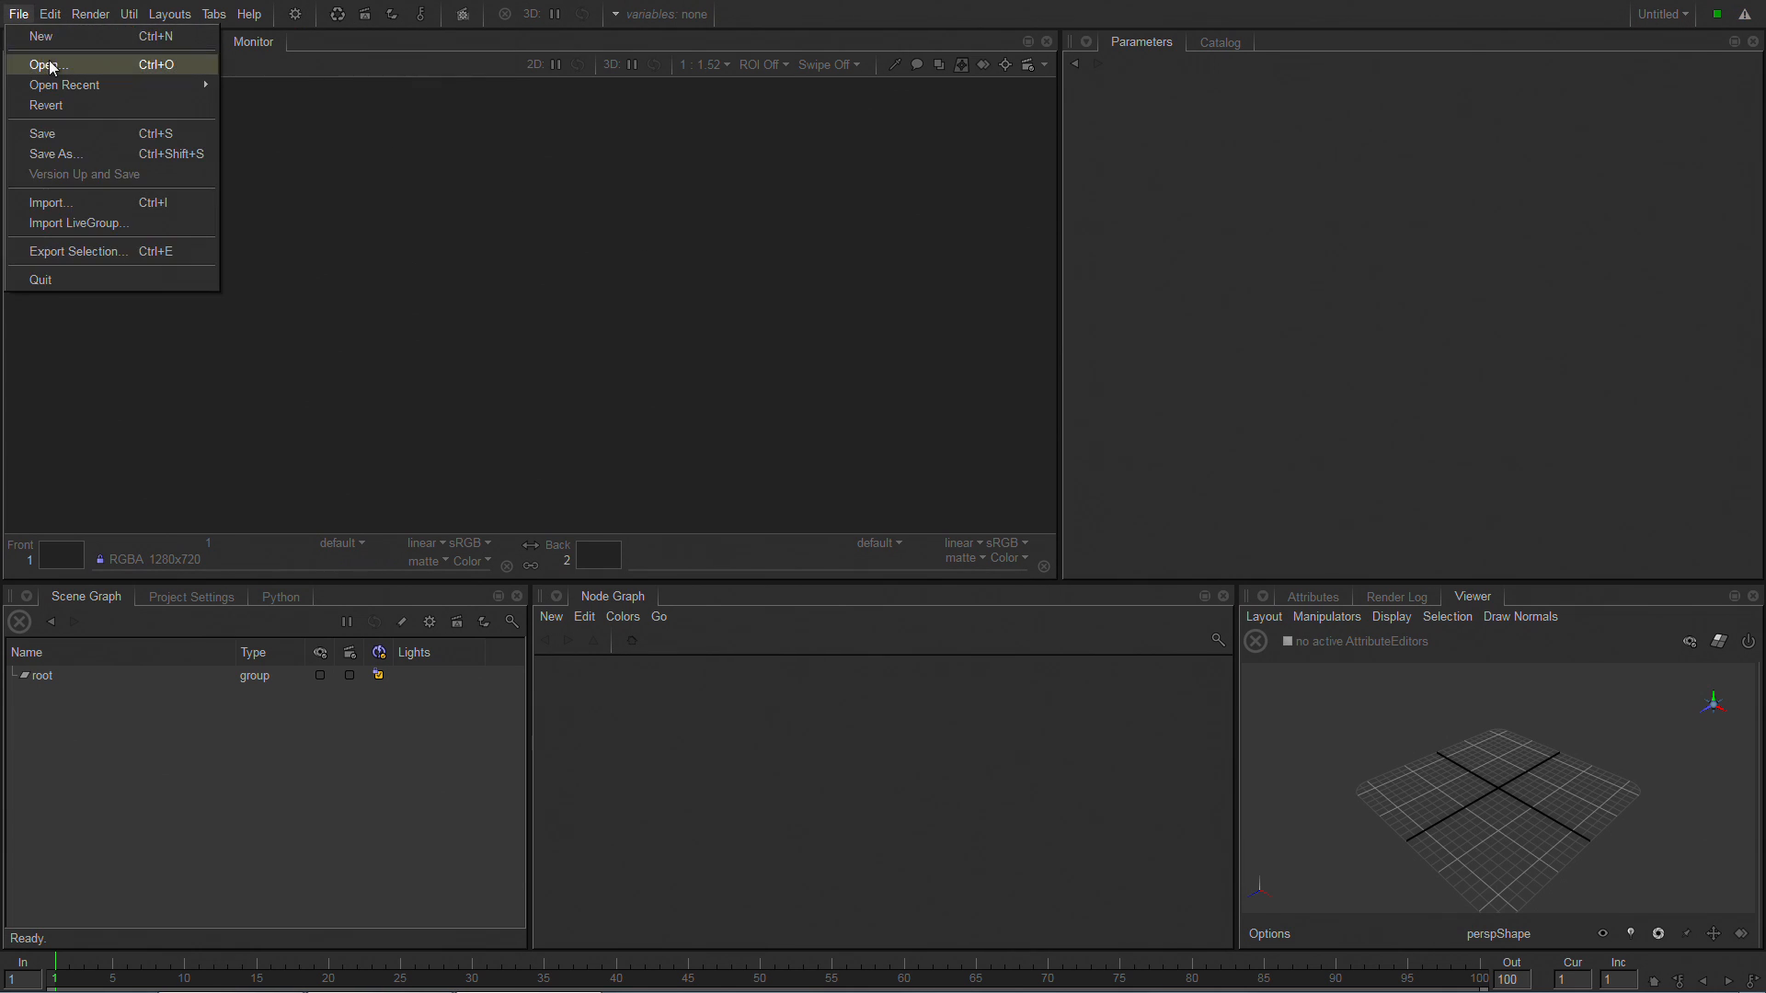
left_click(51, 62)
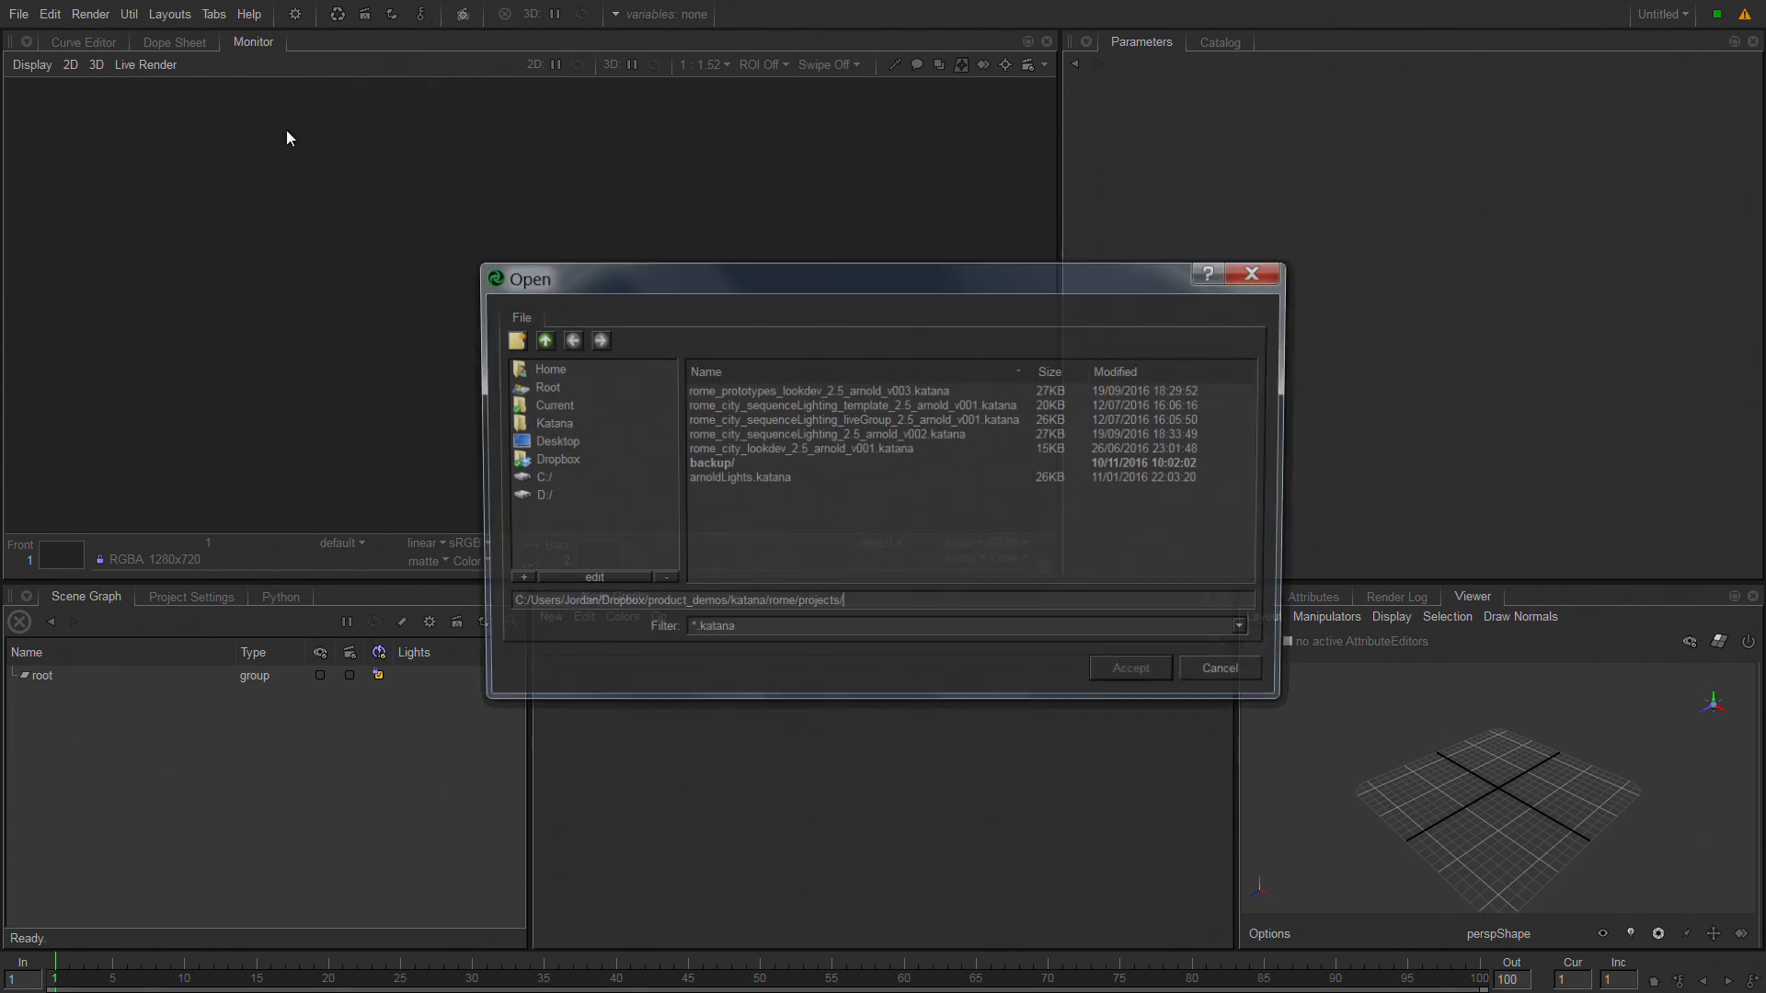
left_click(782, 436)
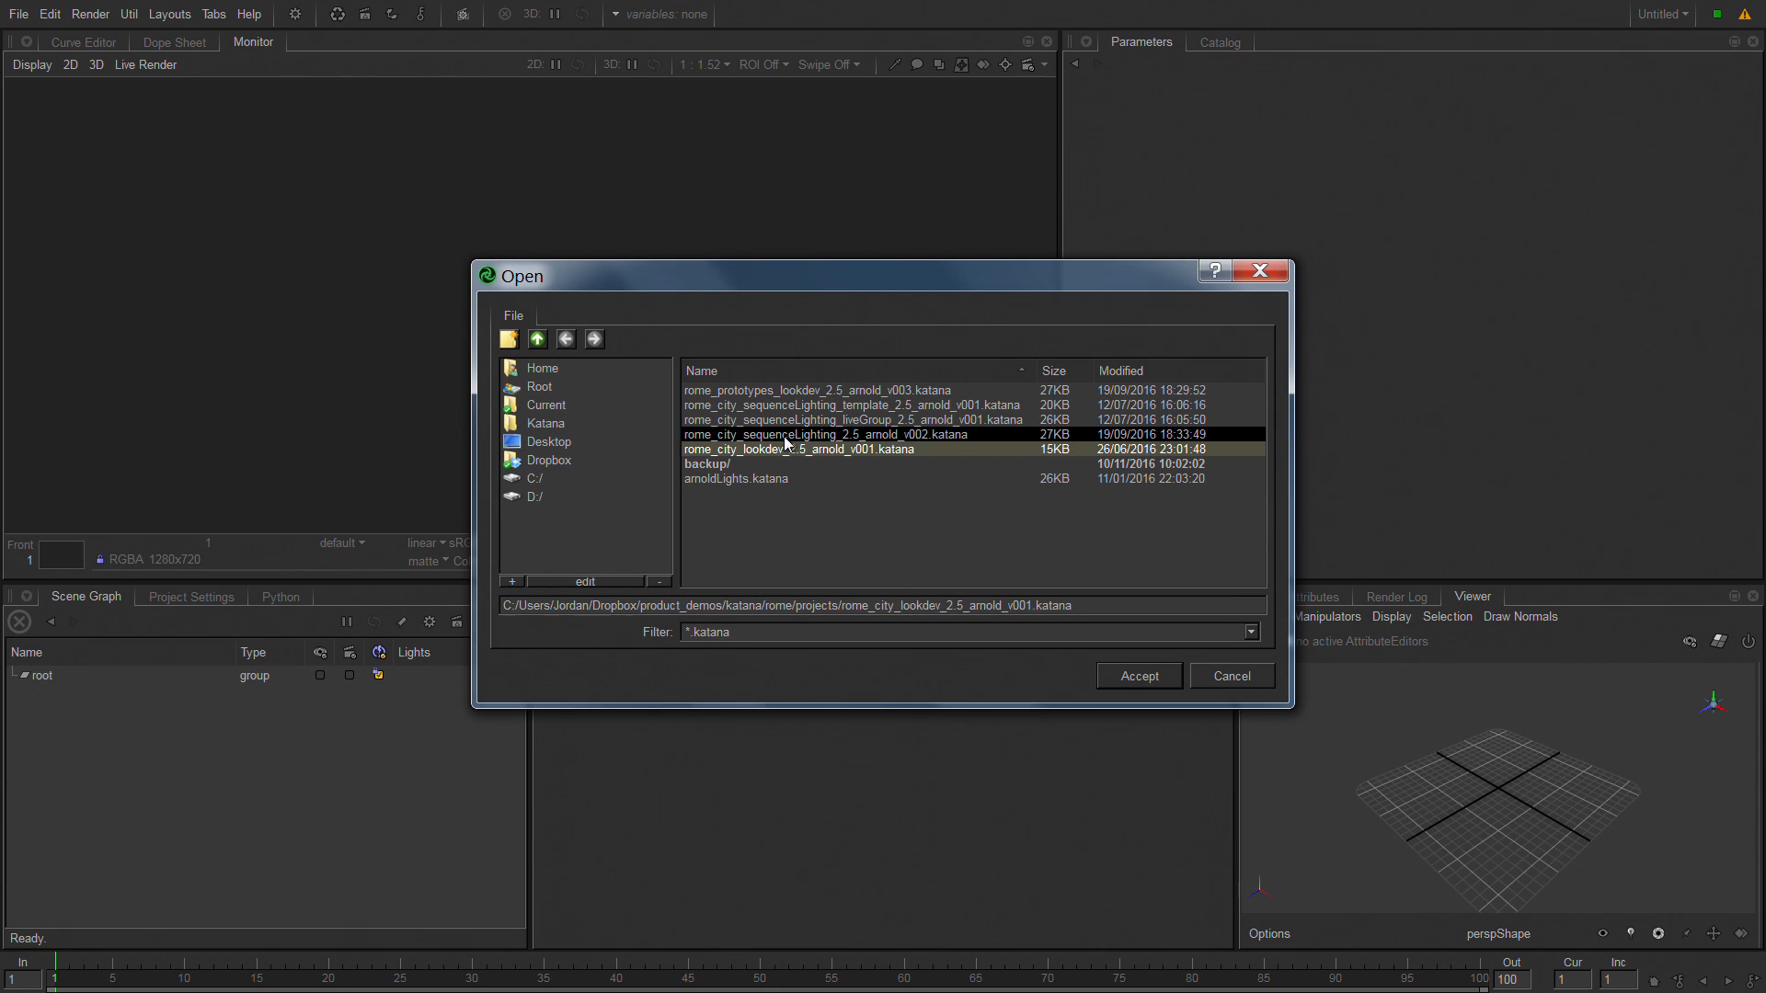
left_click(1163, 677)
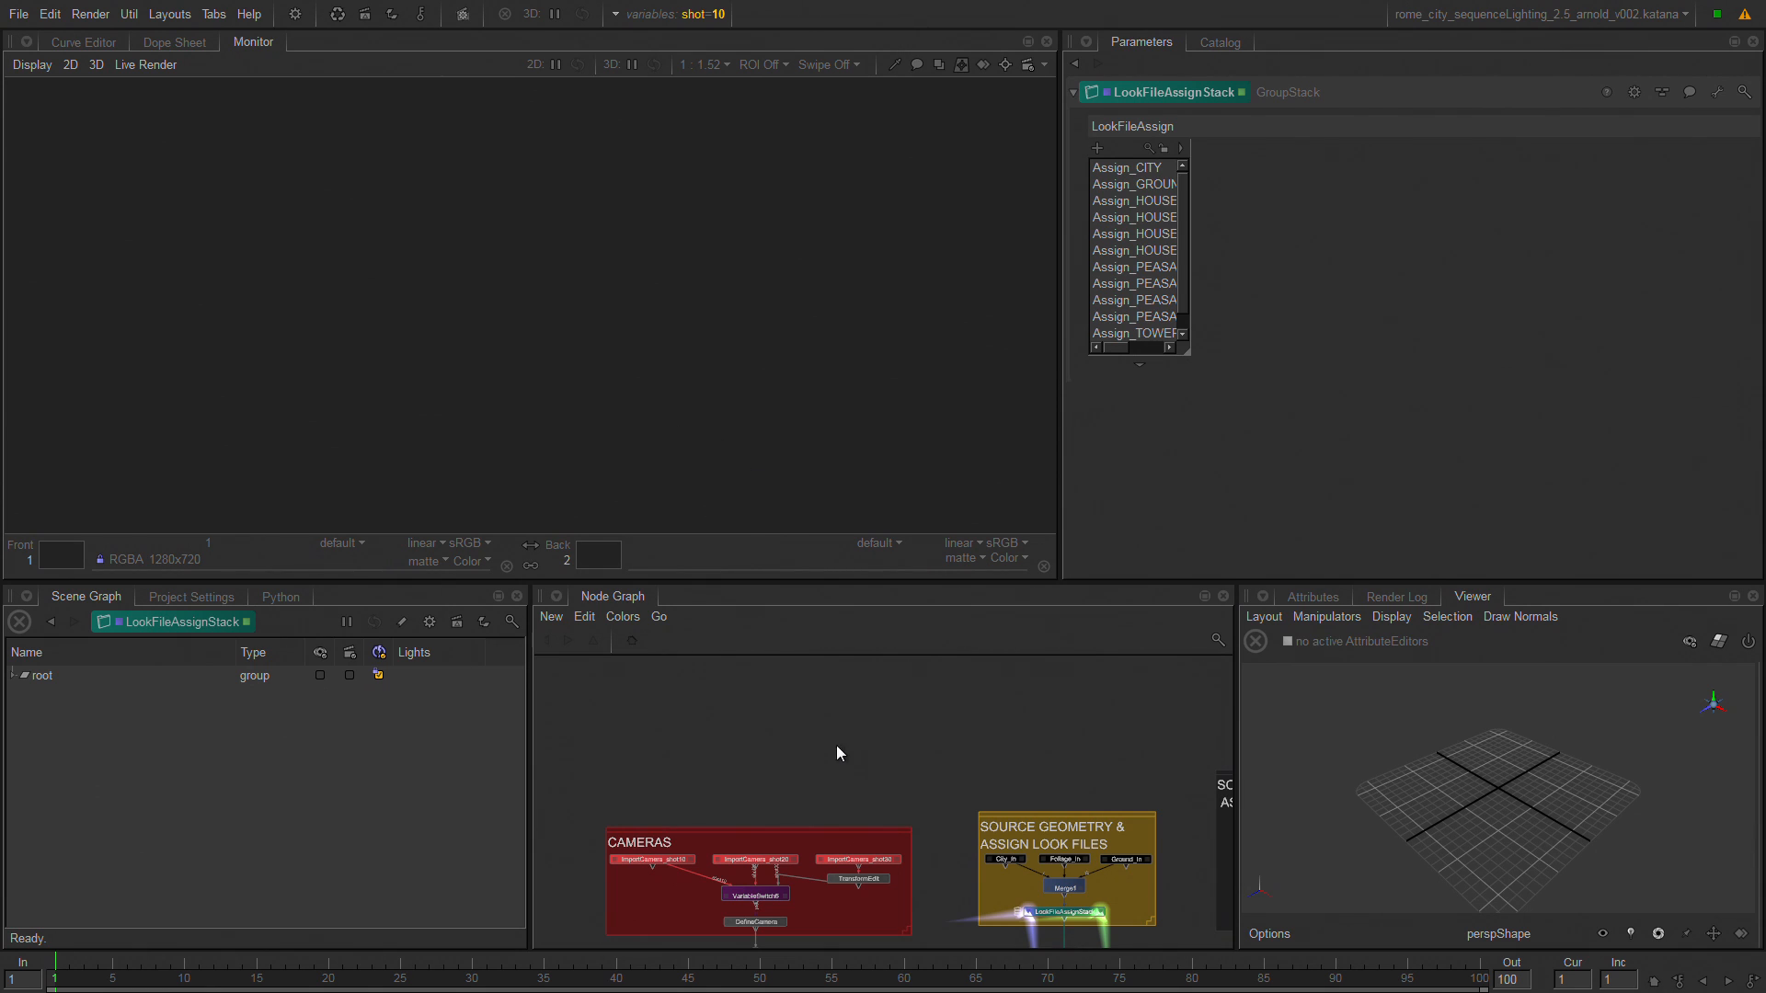
Start a preview render from the Render node below the SET RENDER GLOBALS backdrop.
key("j")
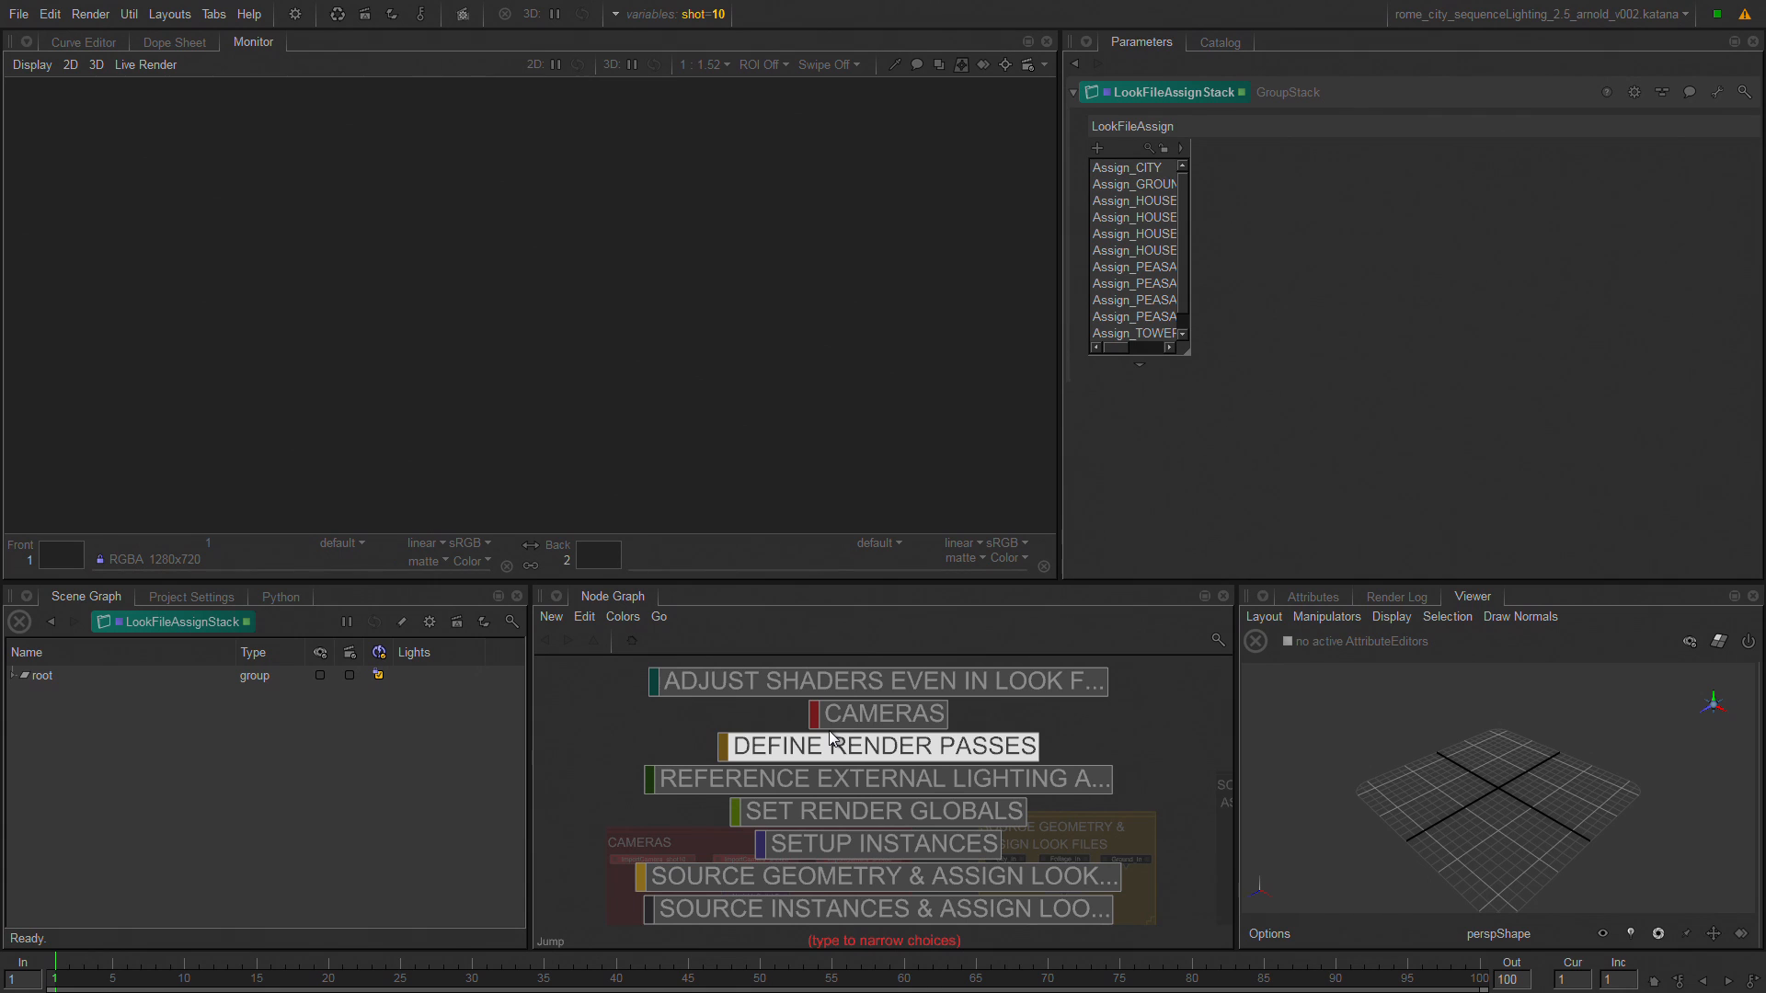
key("Down")
key("Down")
key("Return")
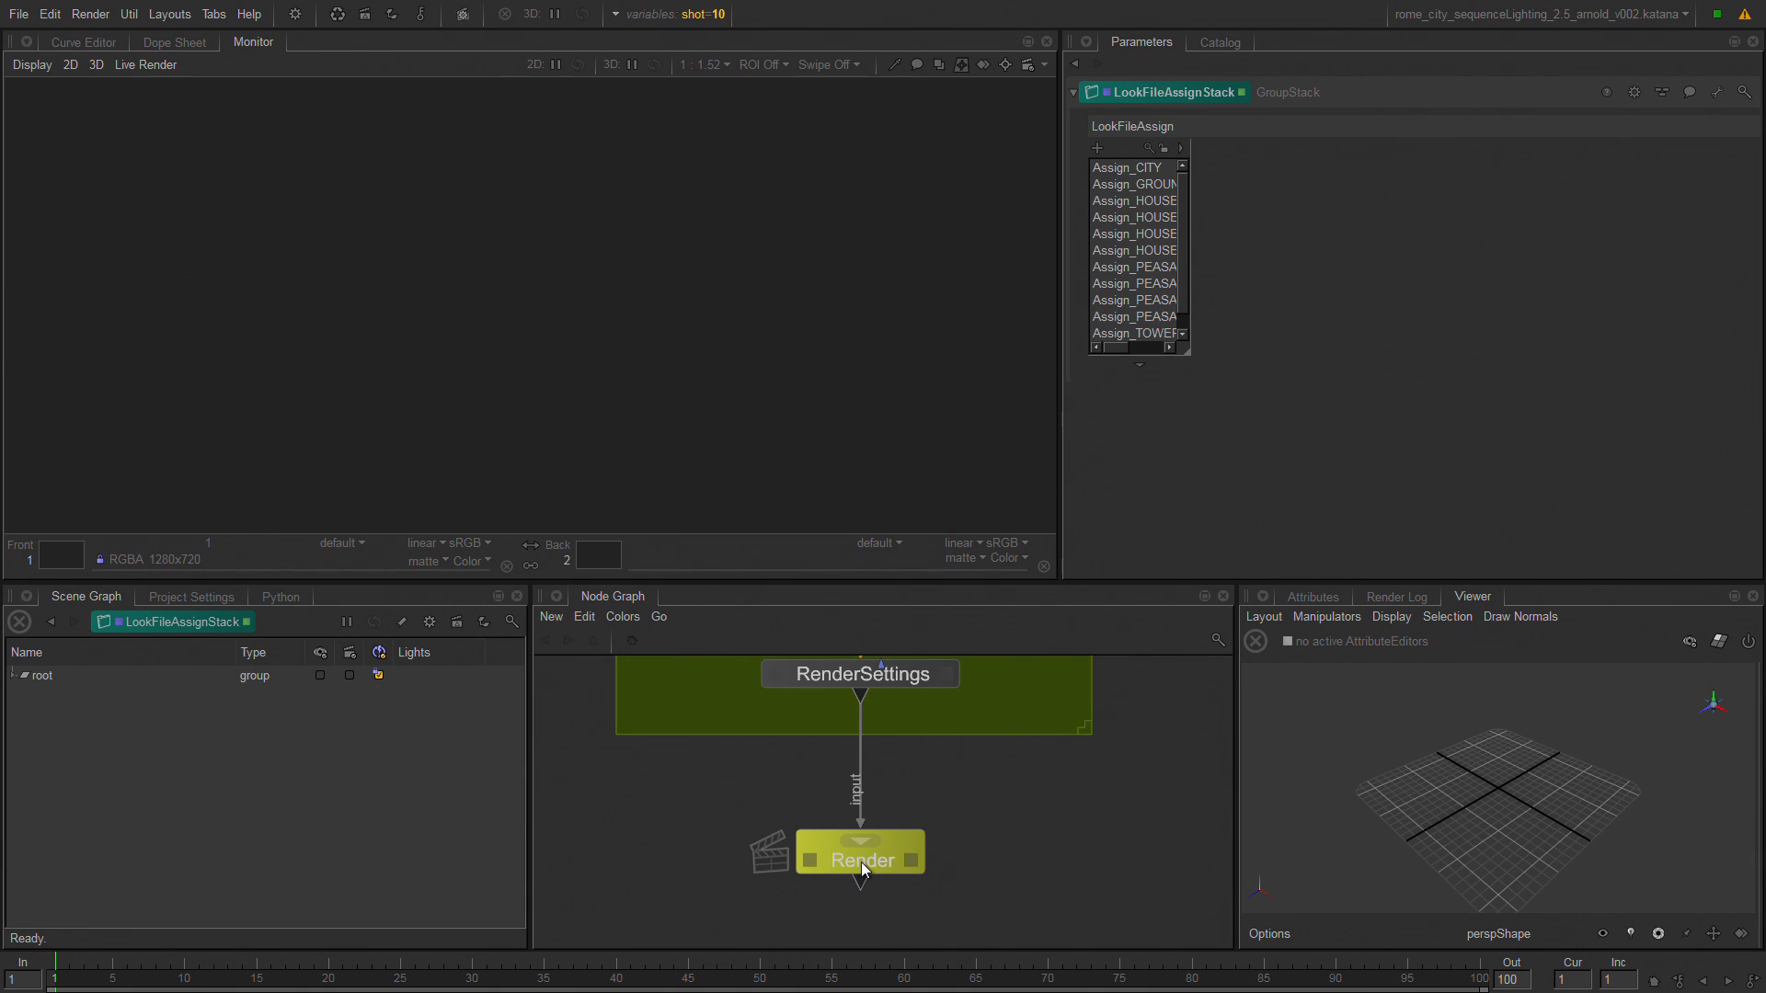
key("shift+e")
left_click(826, 306)
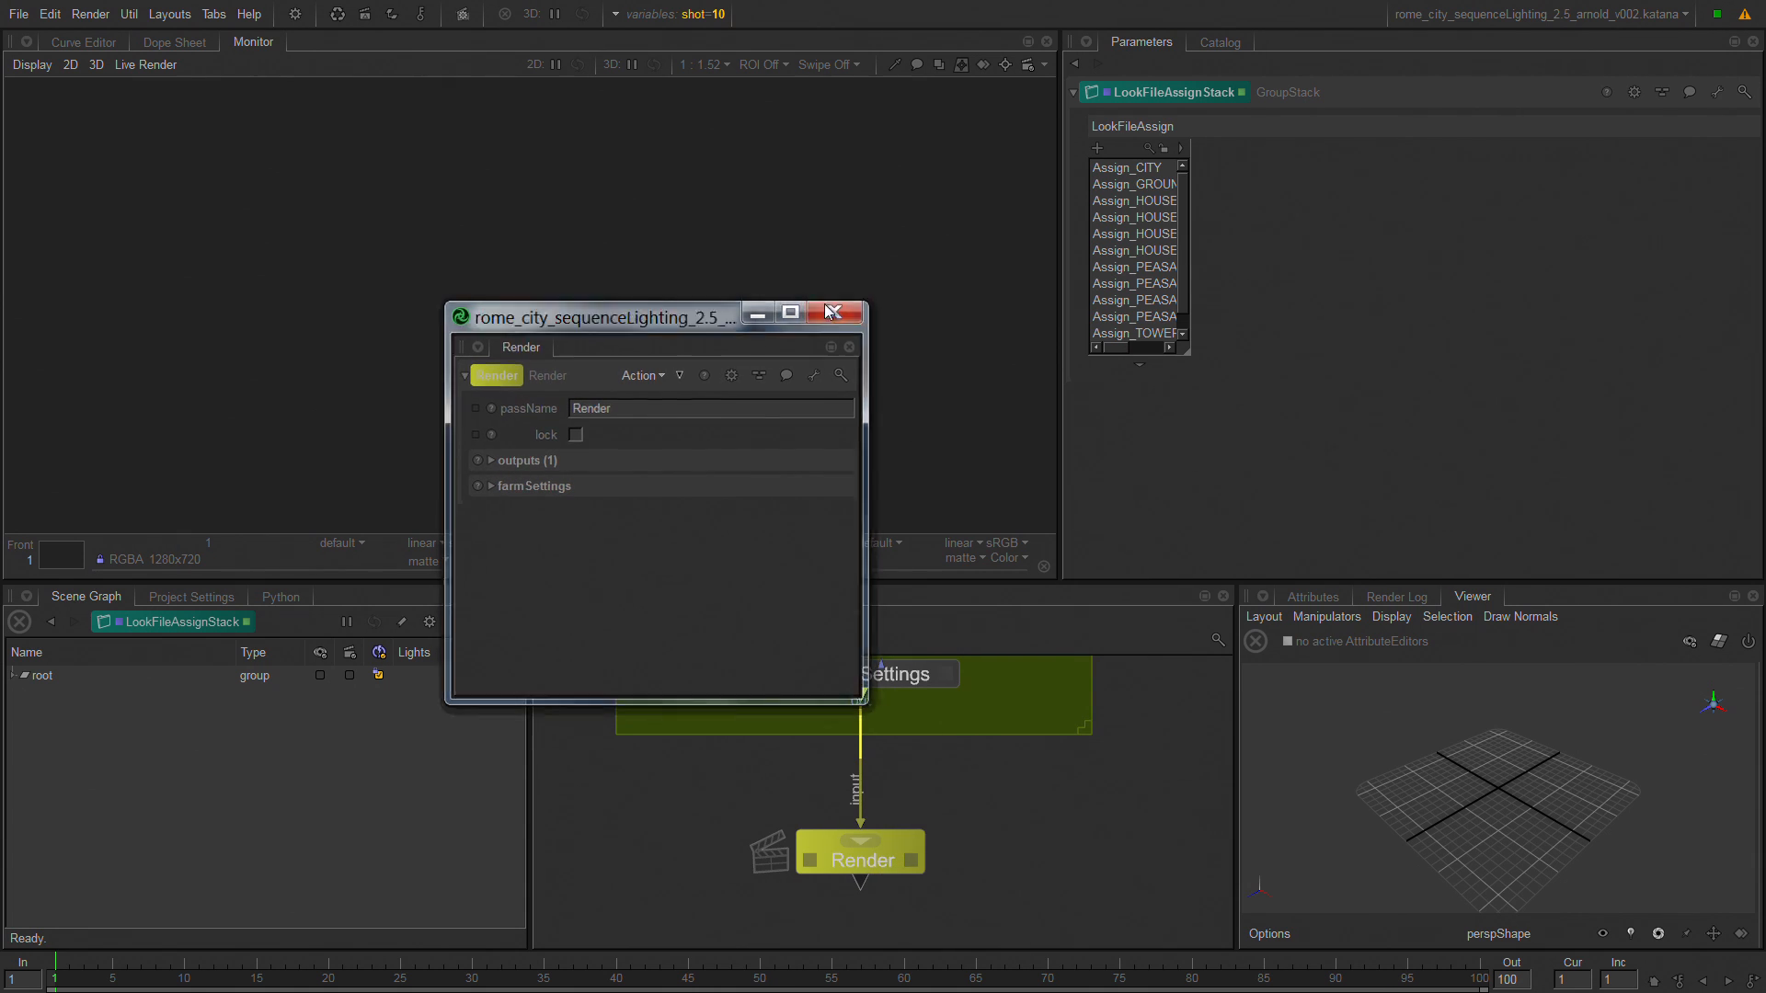
right_click(846, 854)
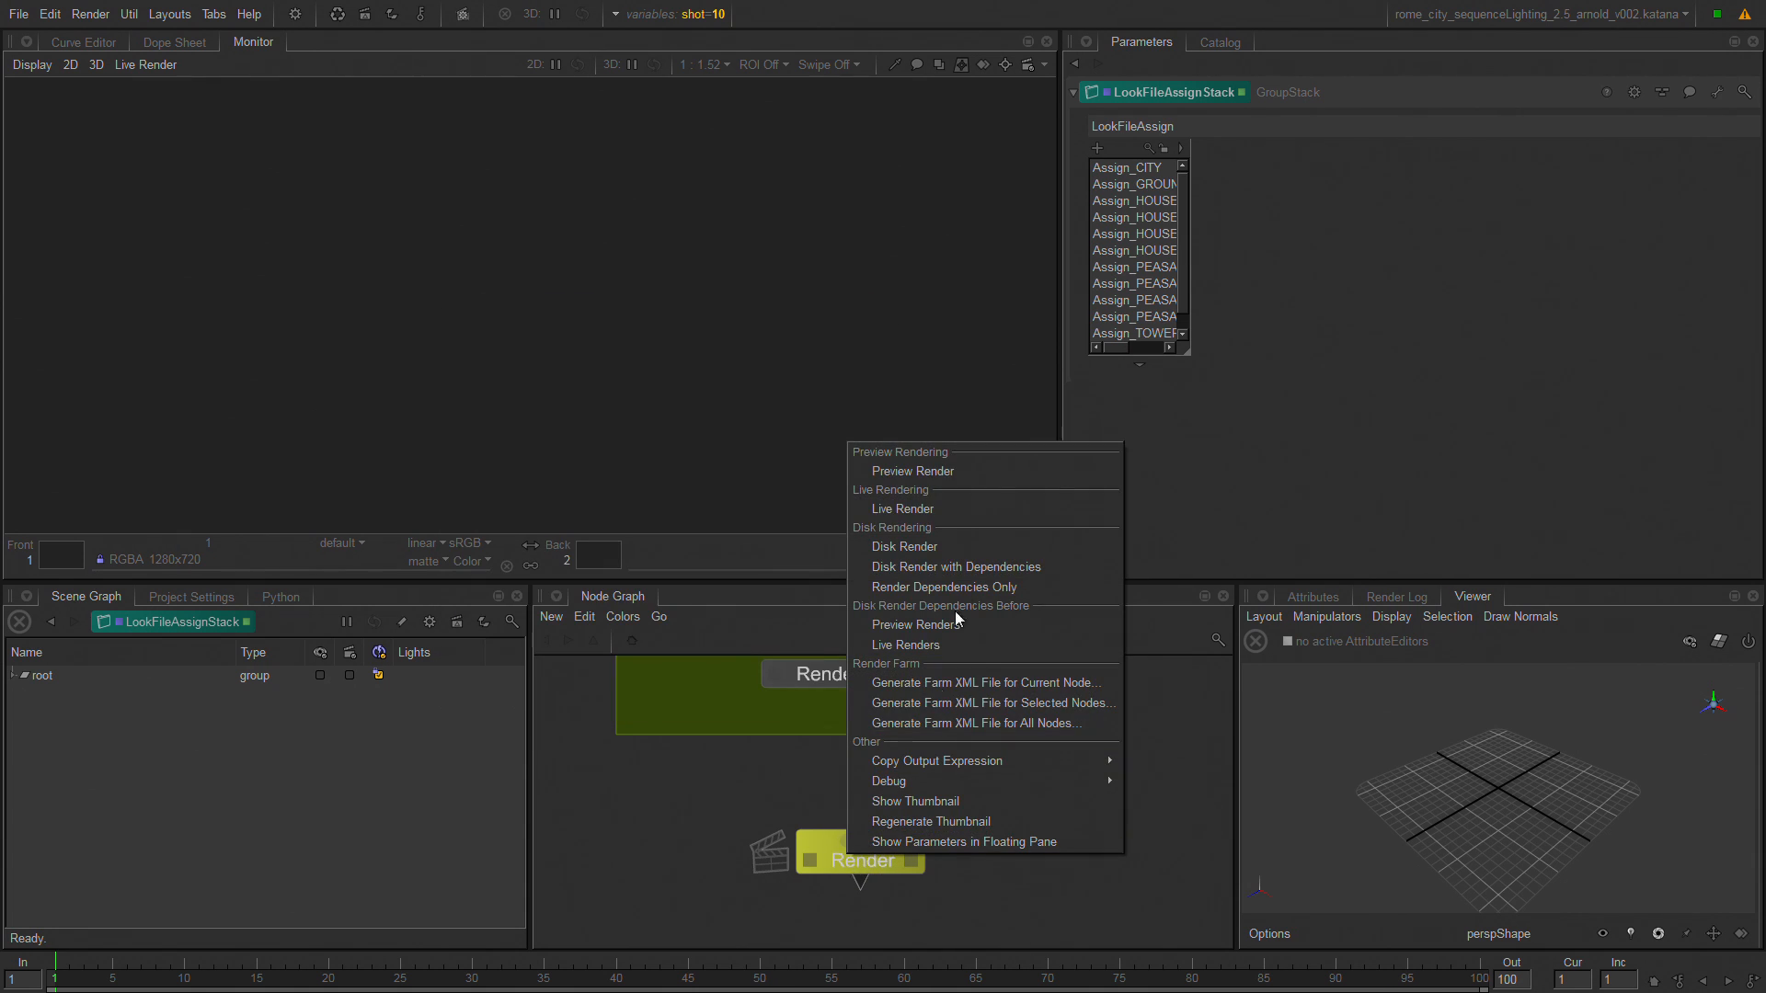
left_click(957, 475)
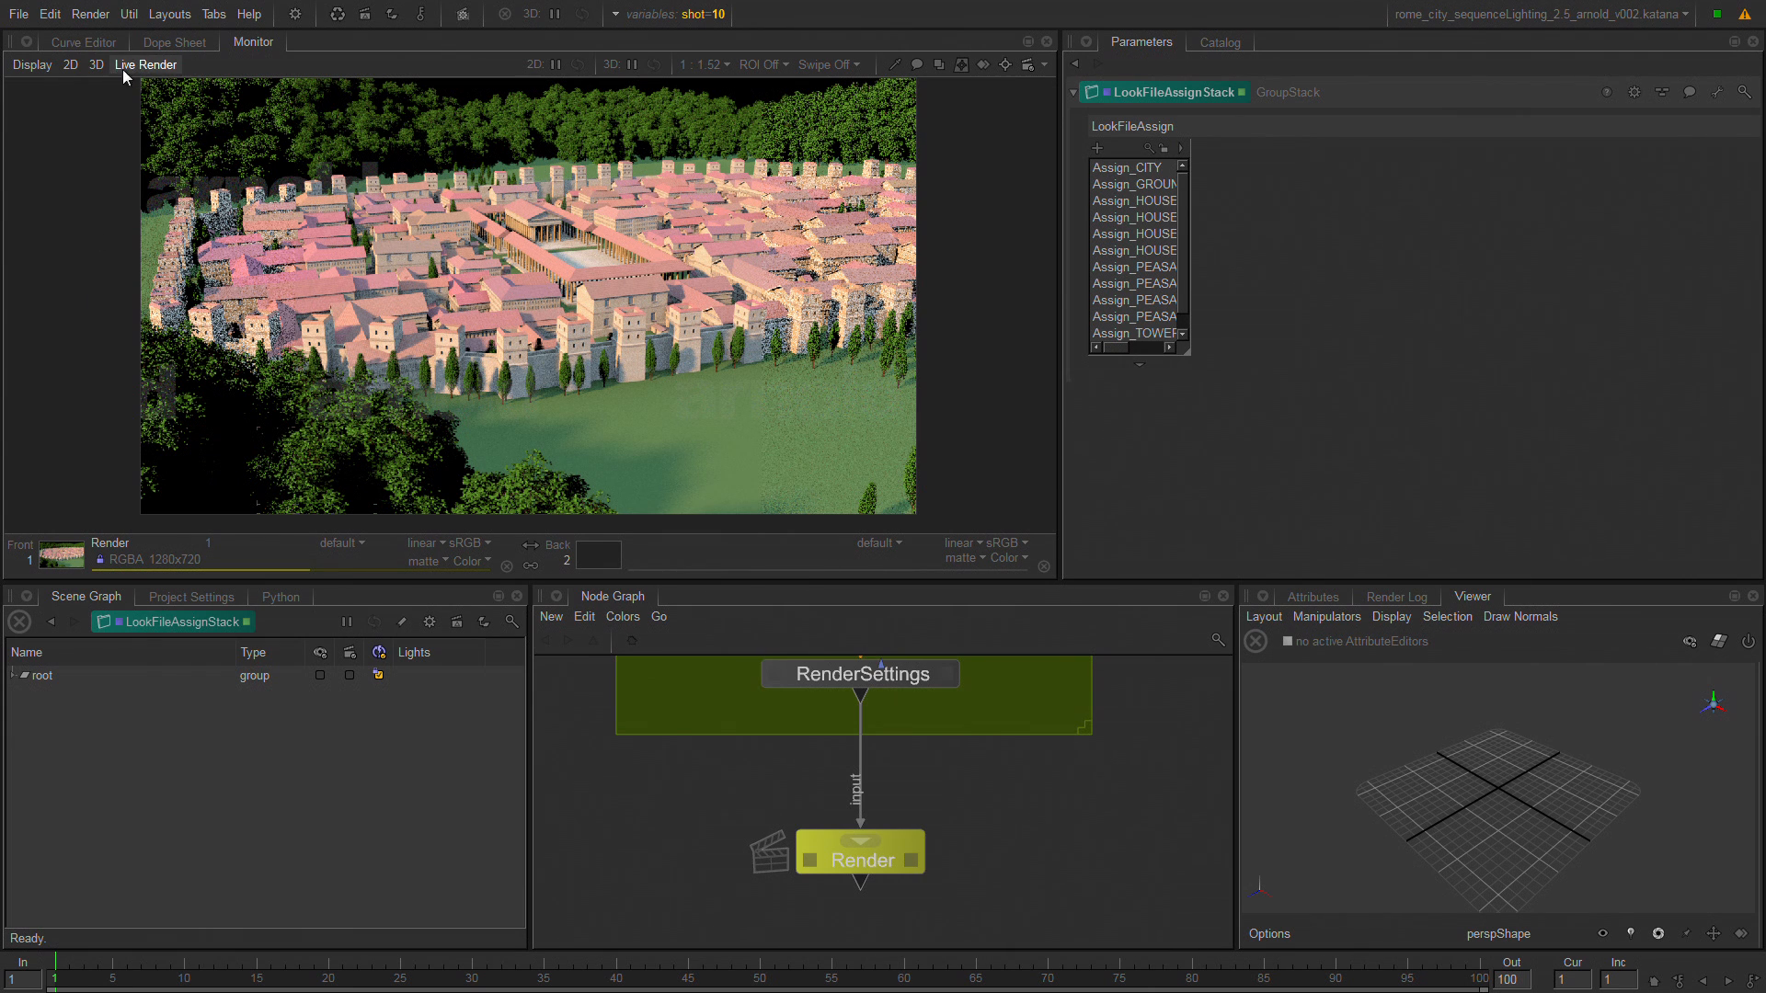
Maximize the Node Graph and make DefineCamera in the CAMERAS backdrop both the viewed and the edited node.
key("space")
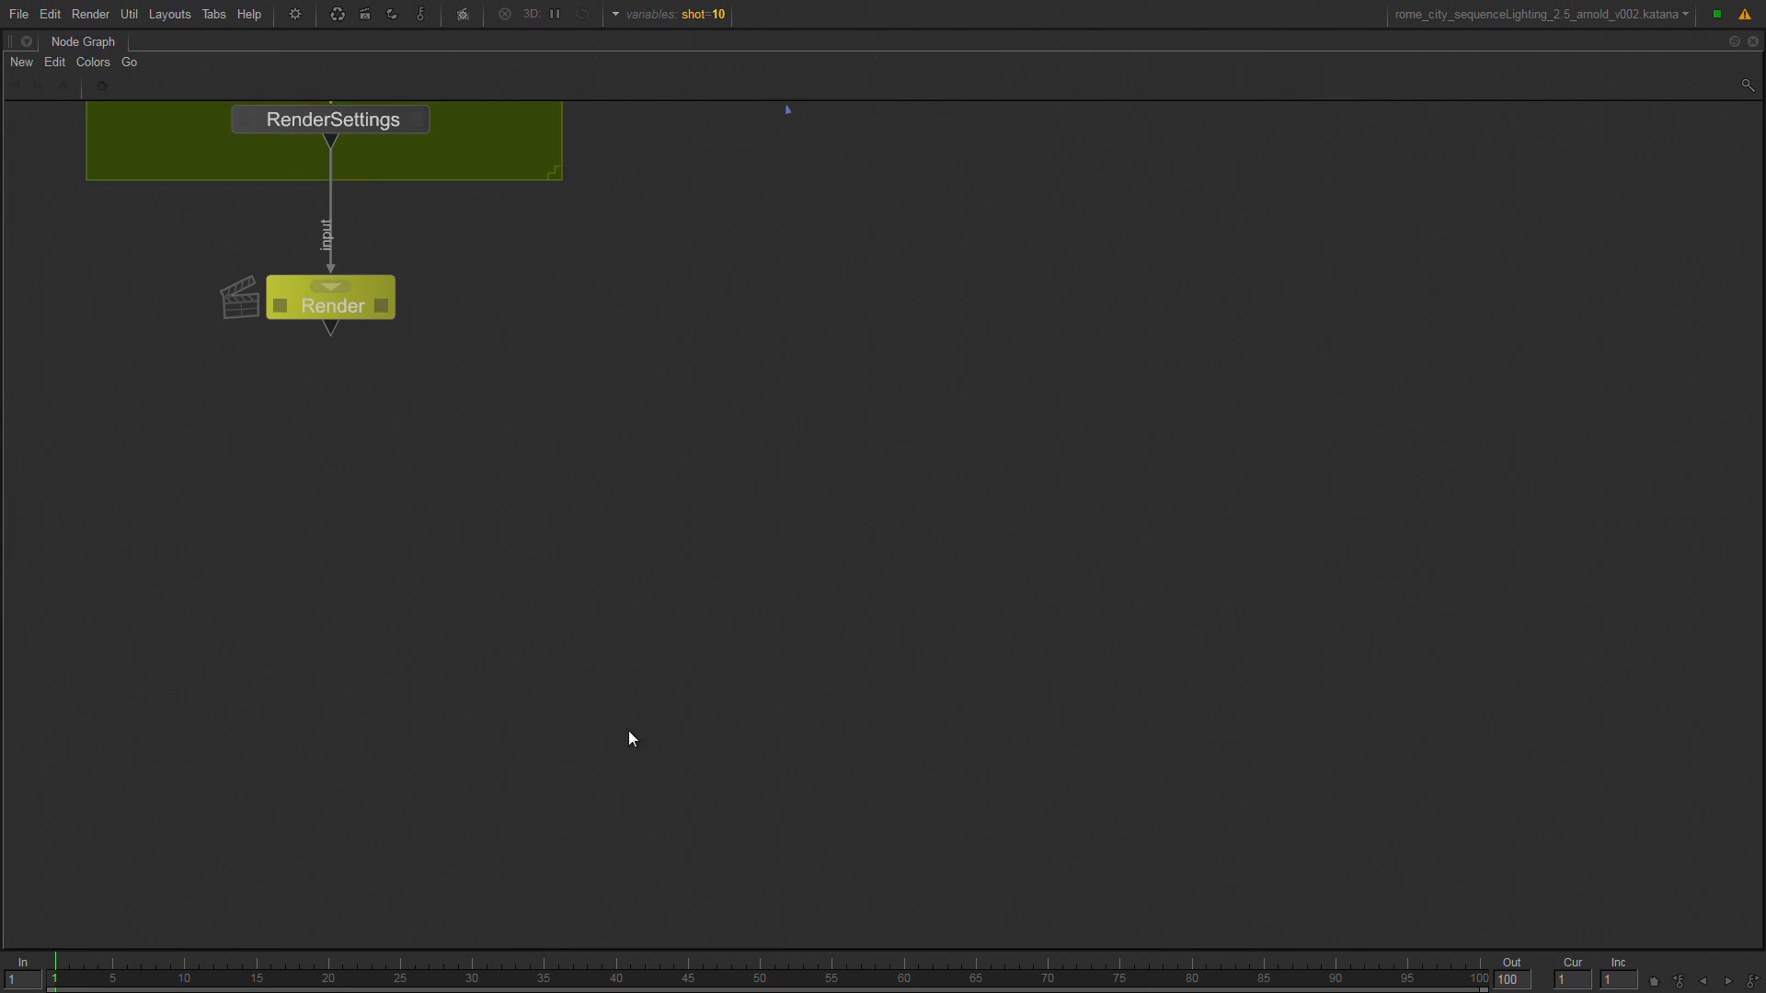
middle_click_drag(681, 390, 951, 753)
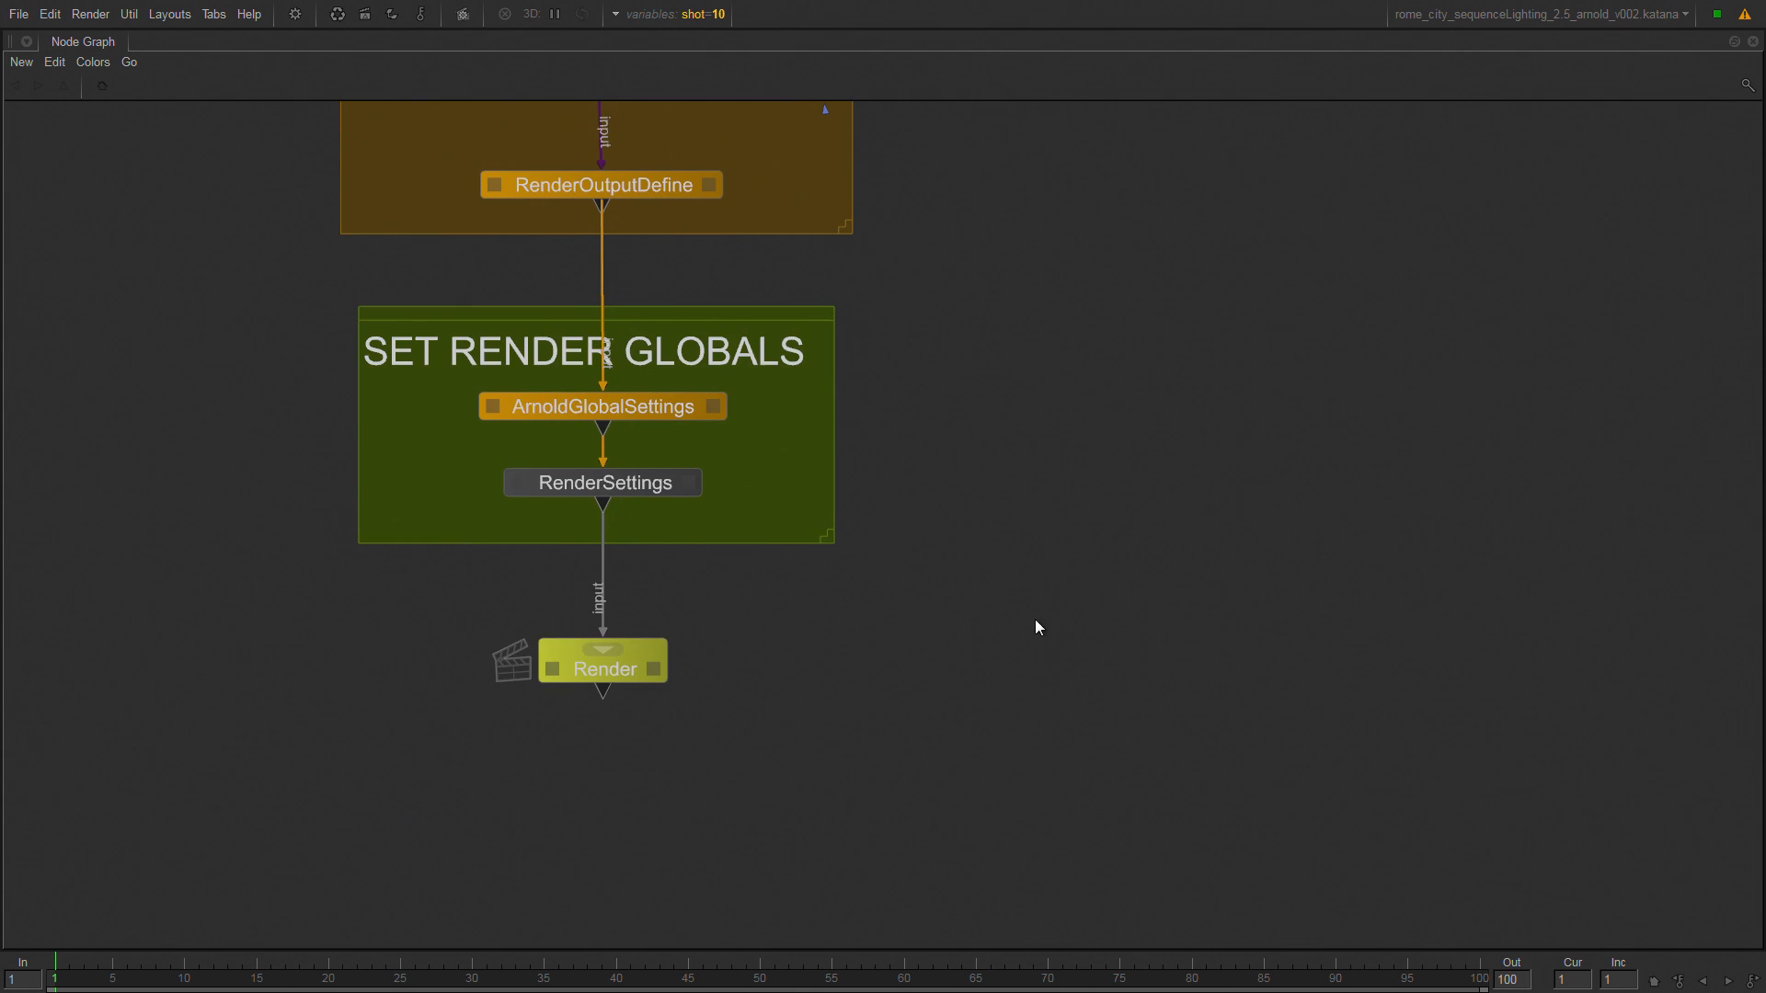
middle_click_drag(1034, 618, 1061, 674)
middle_click_drag(996, 382, 1080, 558)
key("a")
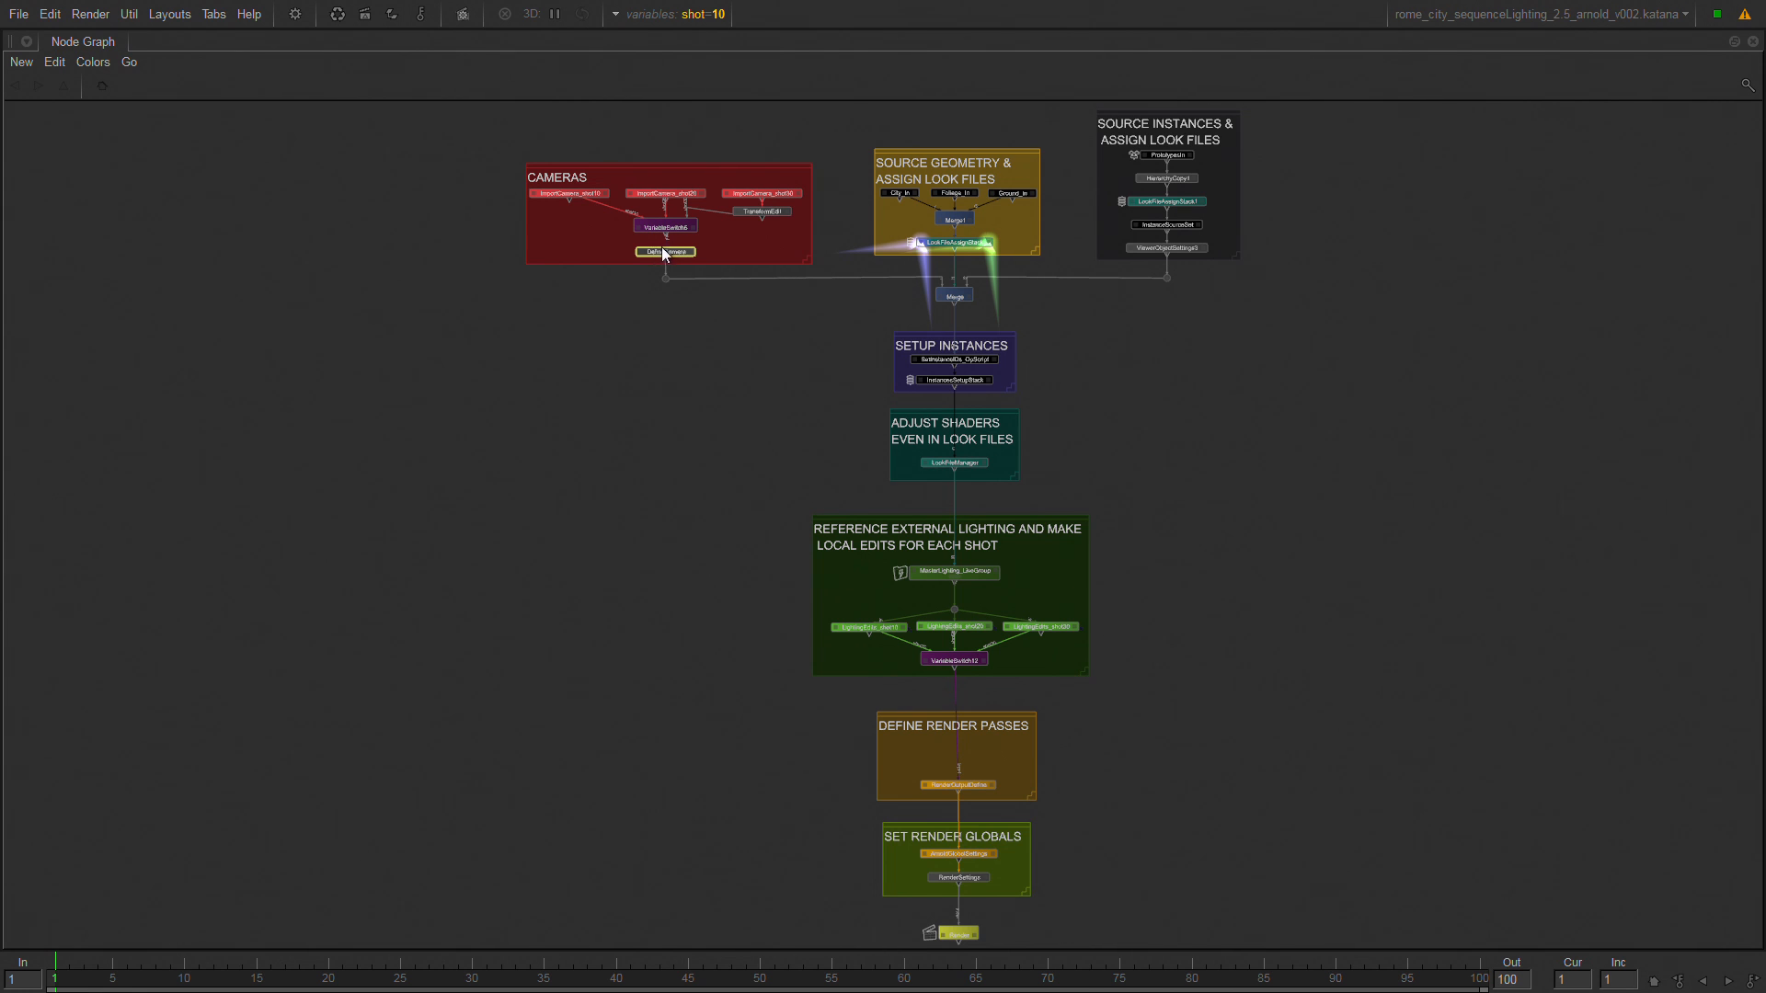
scroll(660, 256, "up", 5)
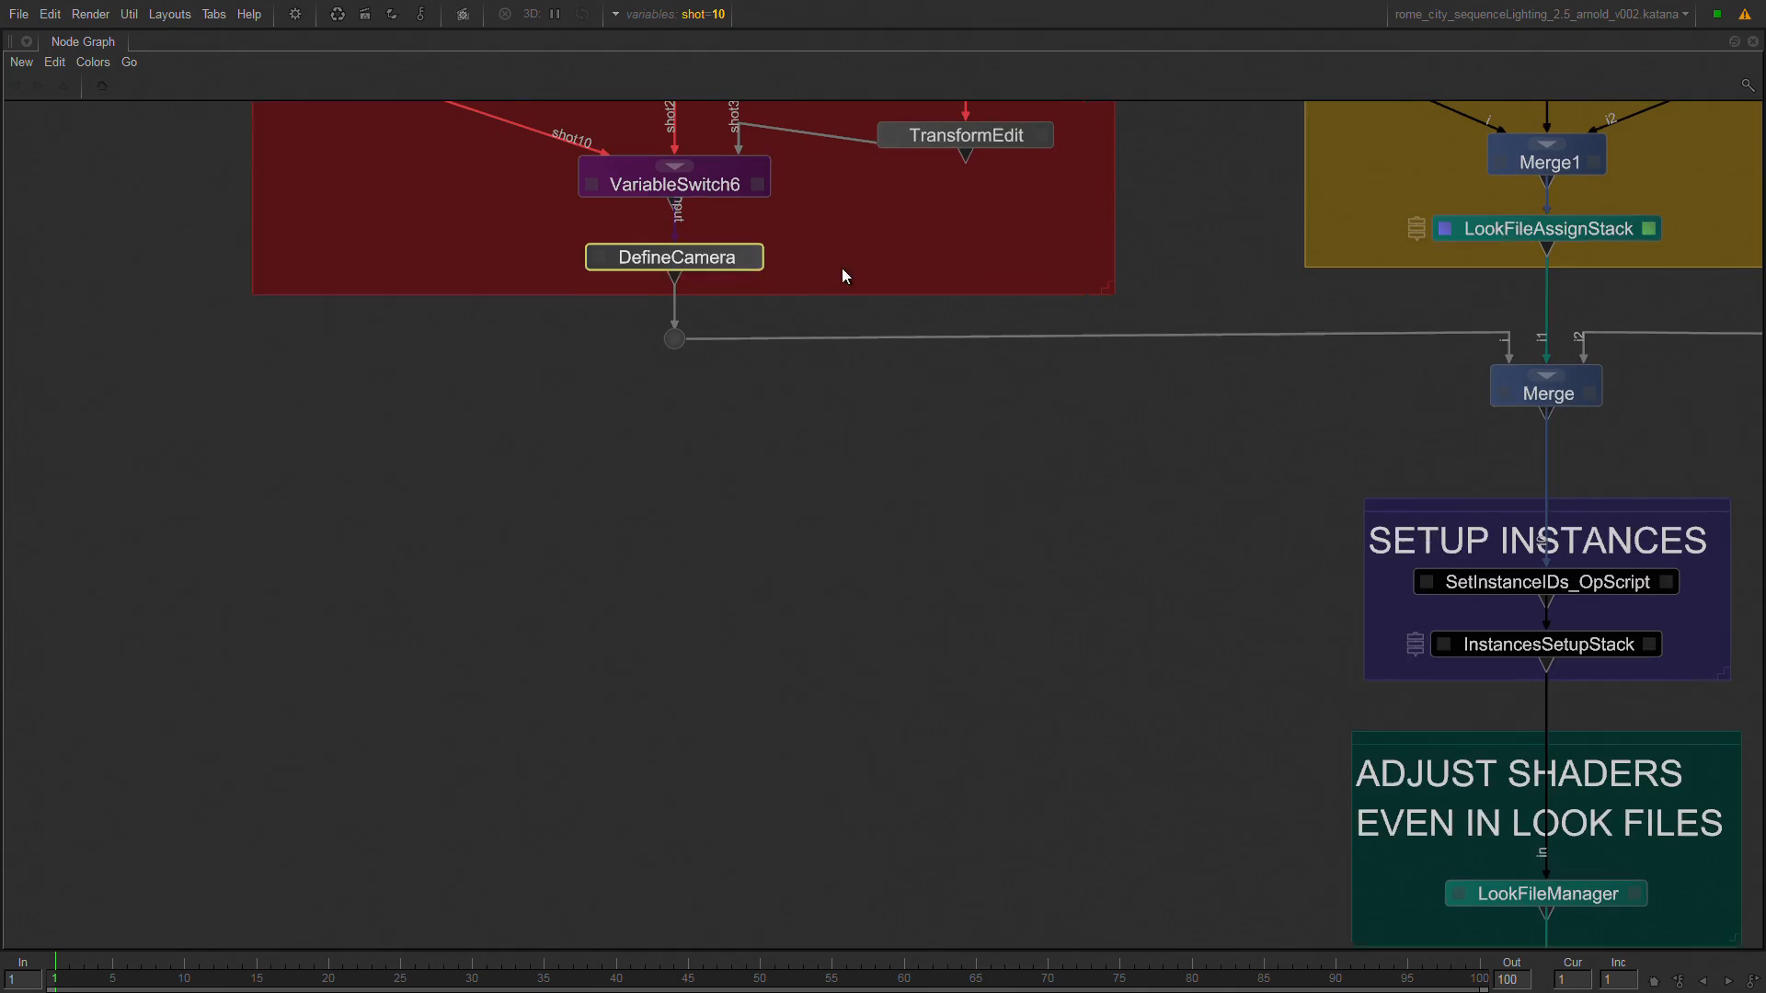
key("v")
key("e")
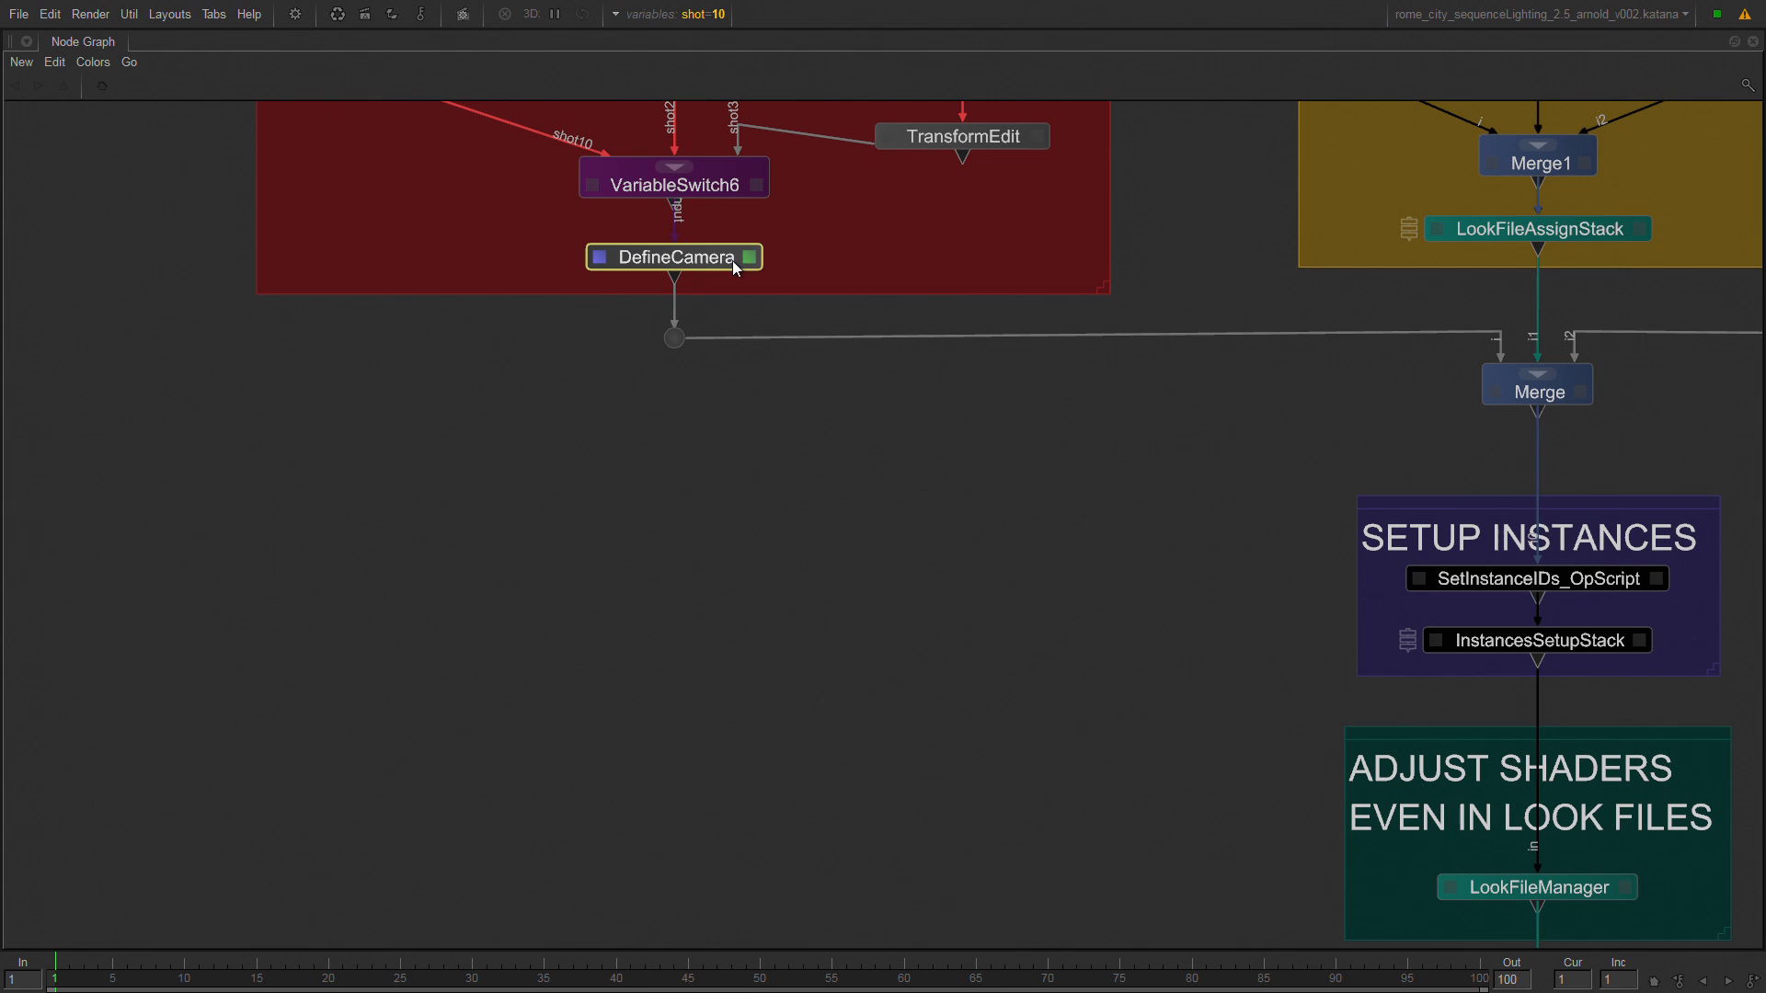
Examine the three ImportCamera nodes, the City_In, Foliage_In and Ground_In geometry nodes, and the PrototypesIn instance source.
middle_click_drag(870, 320, 875, 550)
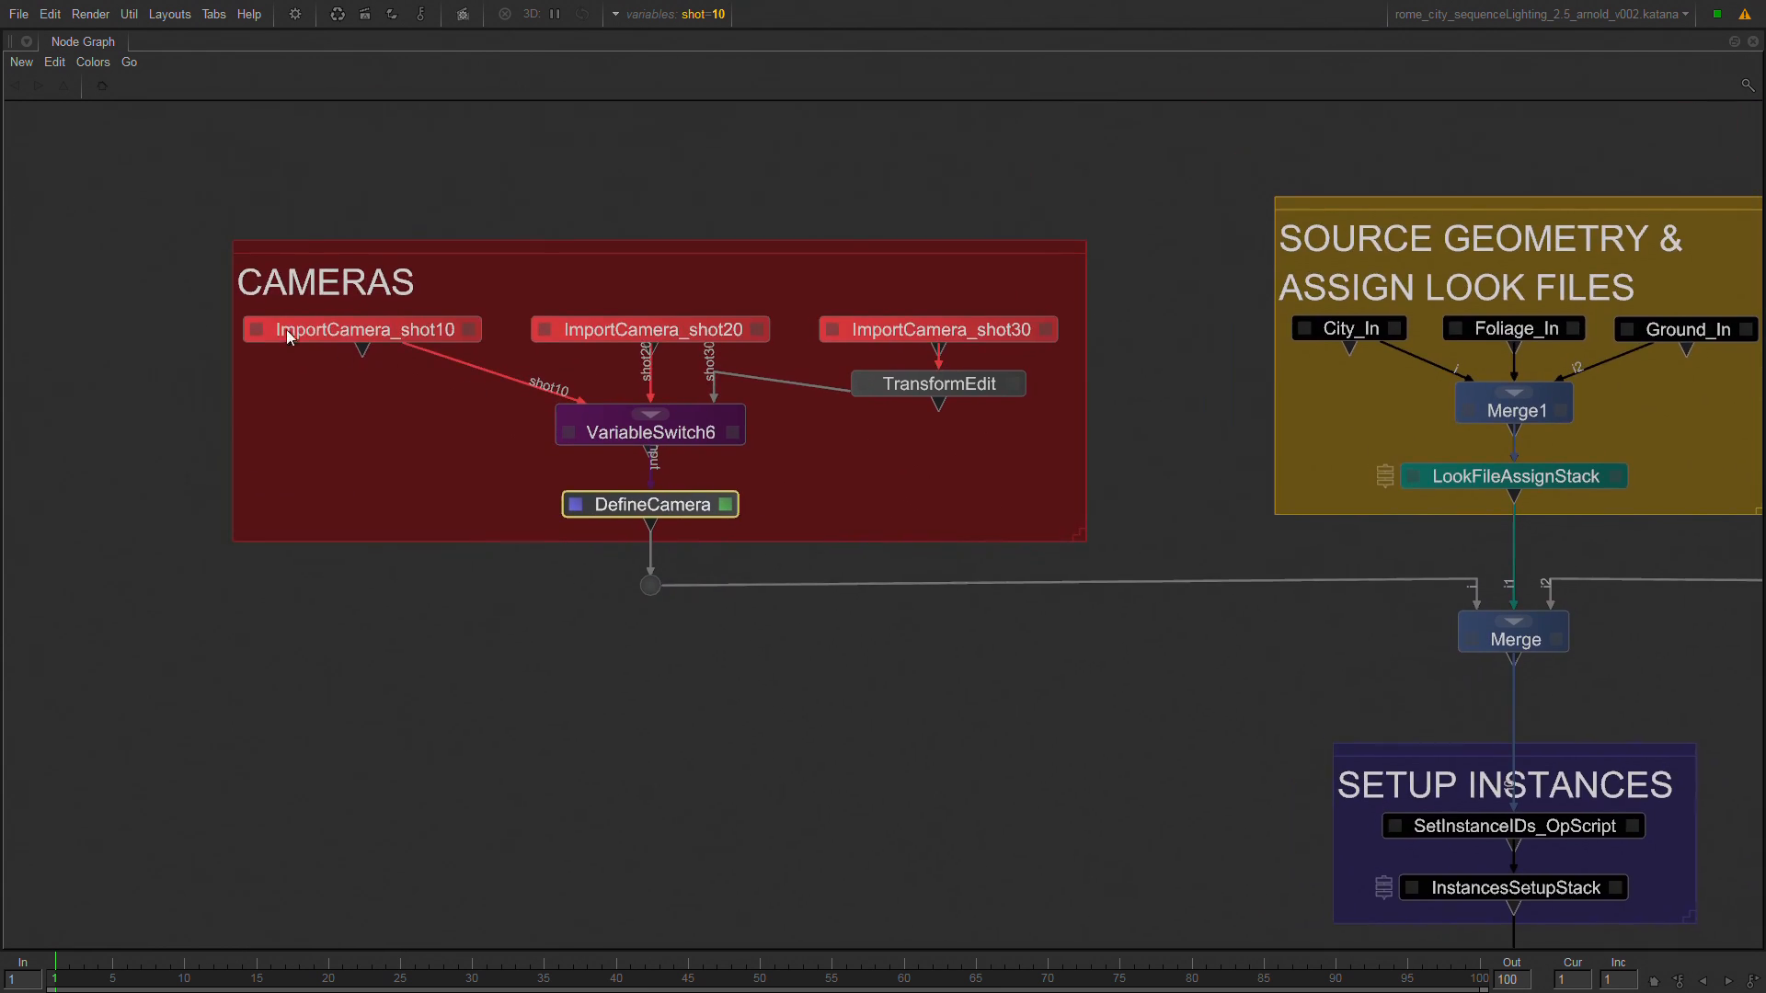
left_click_drag(158, 300, 1102, 356)
middle_click_drag(1124, 427, 515, 390)
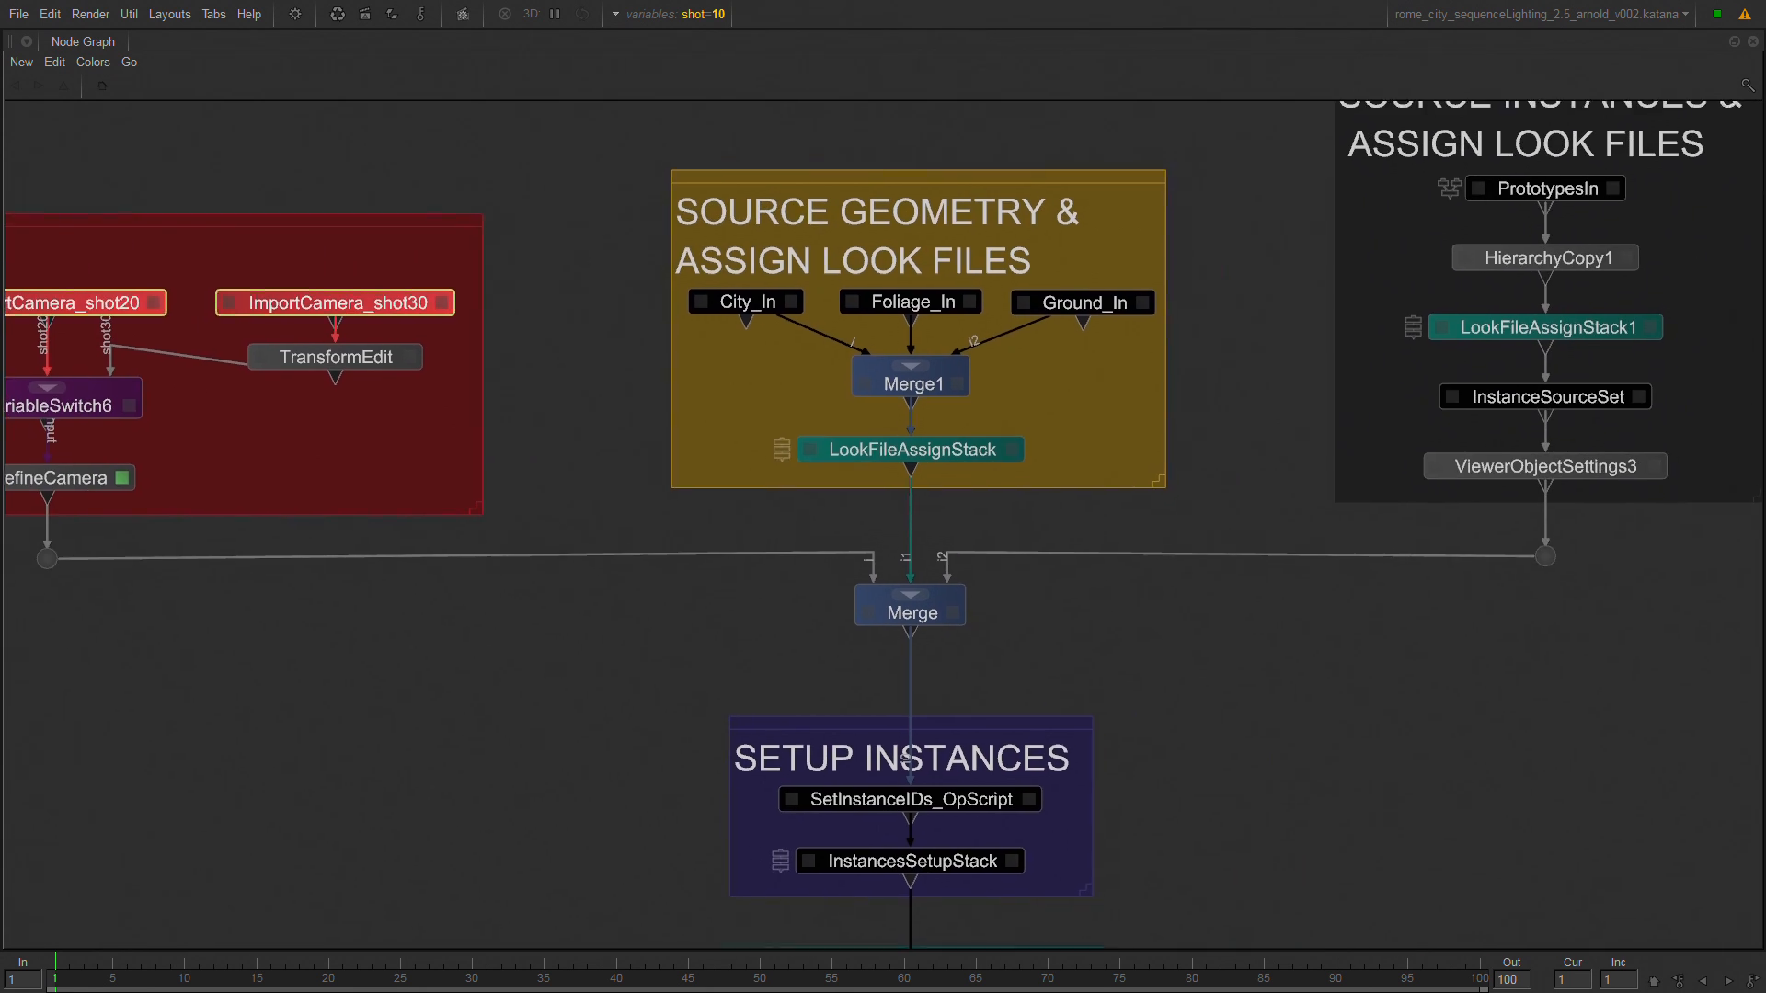
middle_click_drag(585, 264, 609, 300)
left_click_drag(606, 298, 1211, 366)
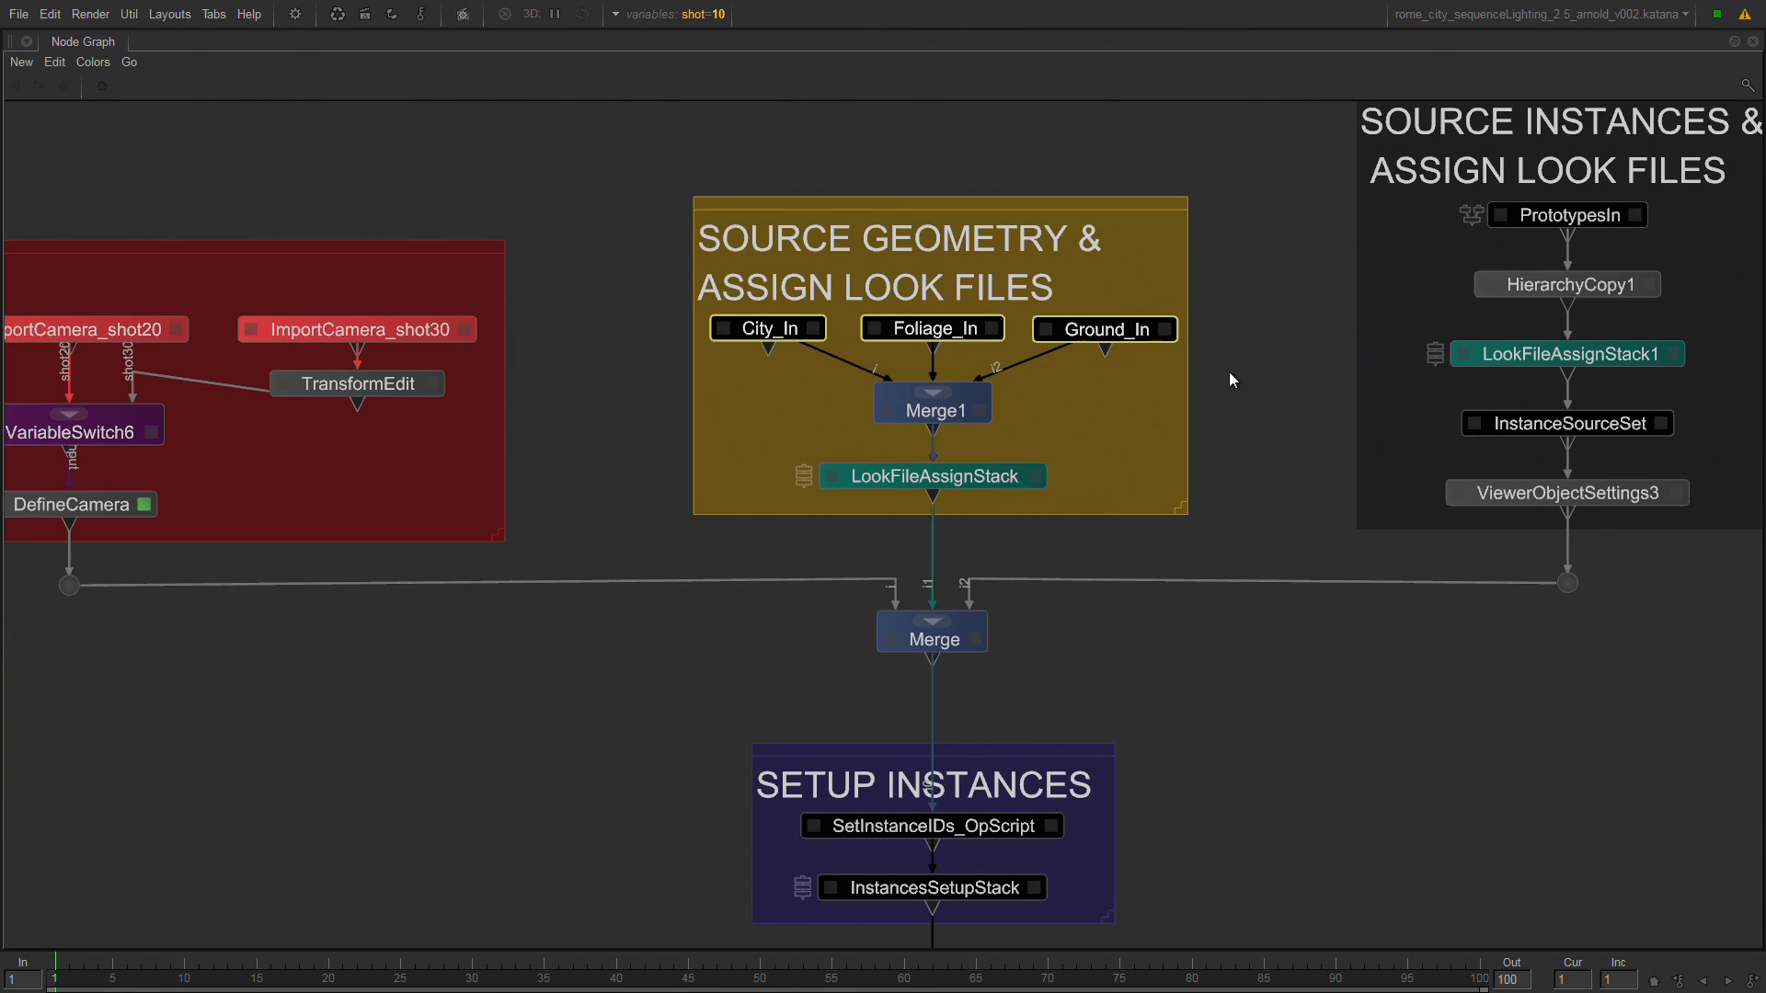
middle_click_drag(1233, 379, 723, 422)
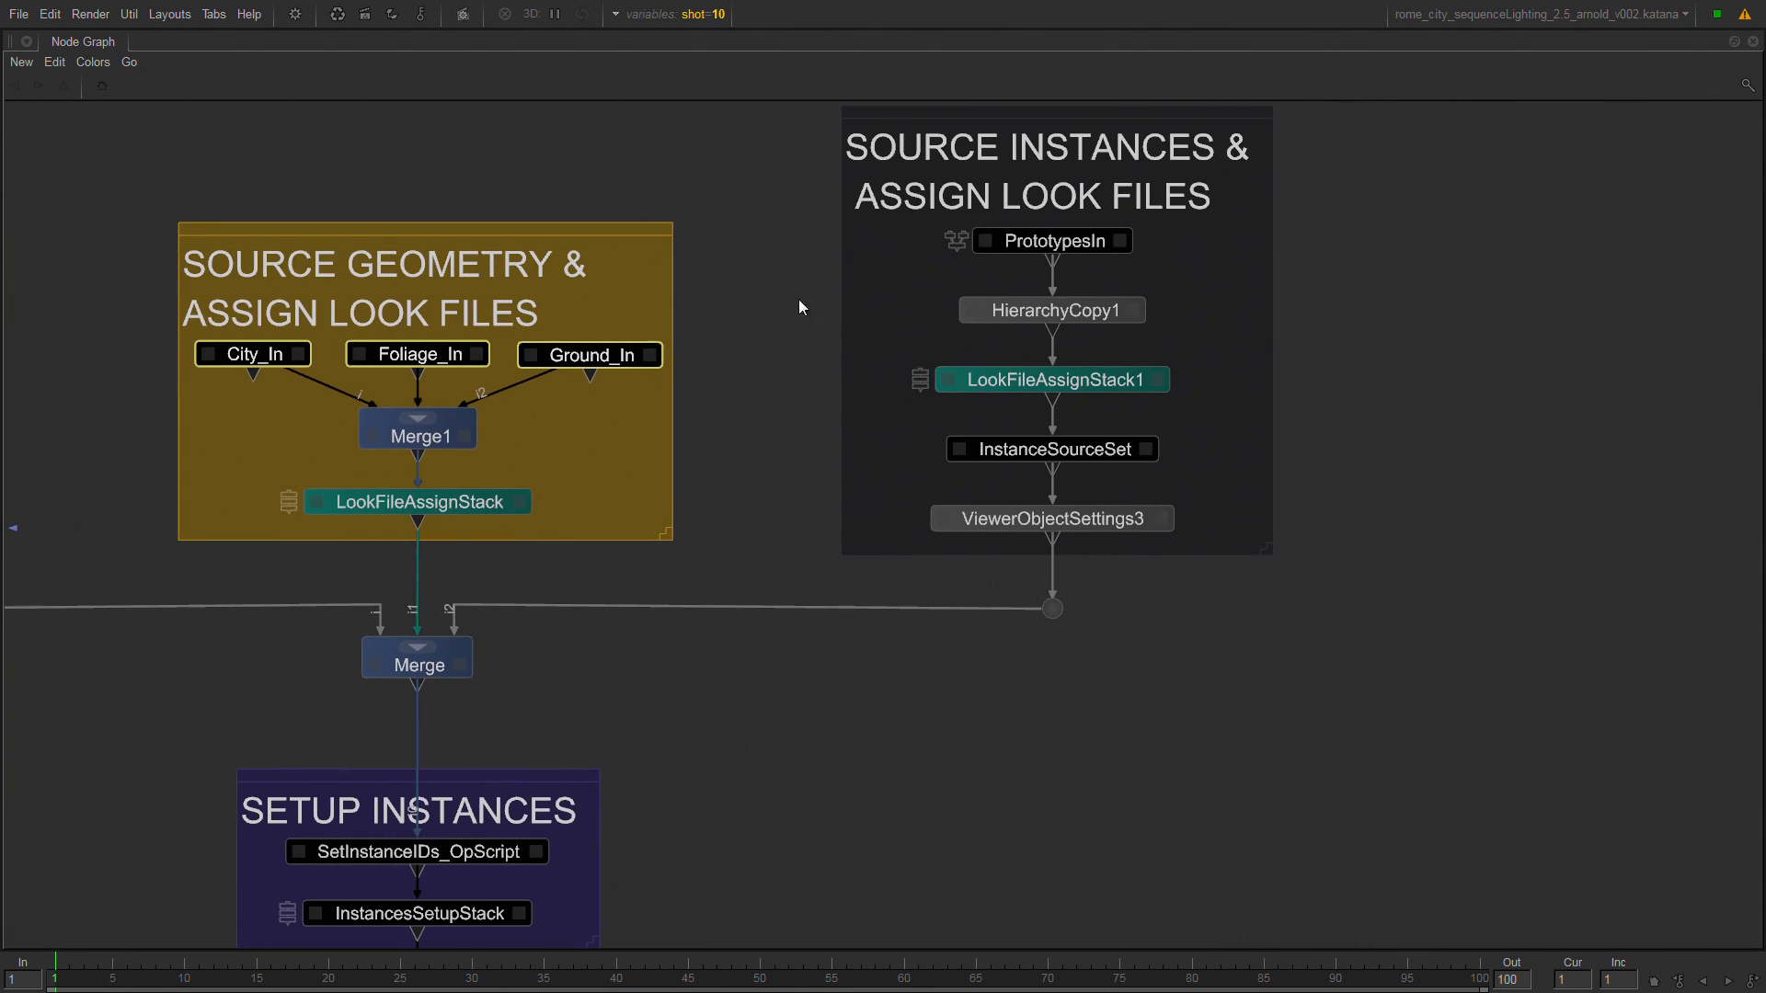
left_click_drag(772, 217, 1133, 262)
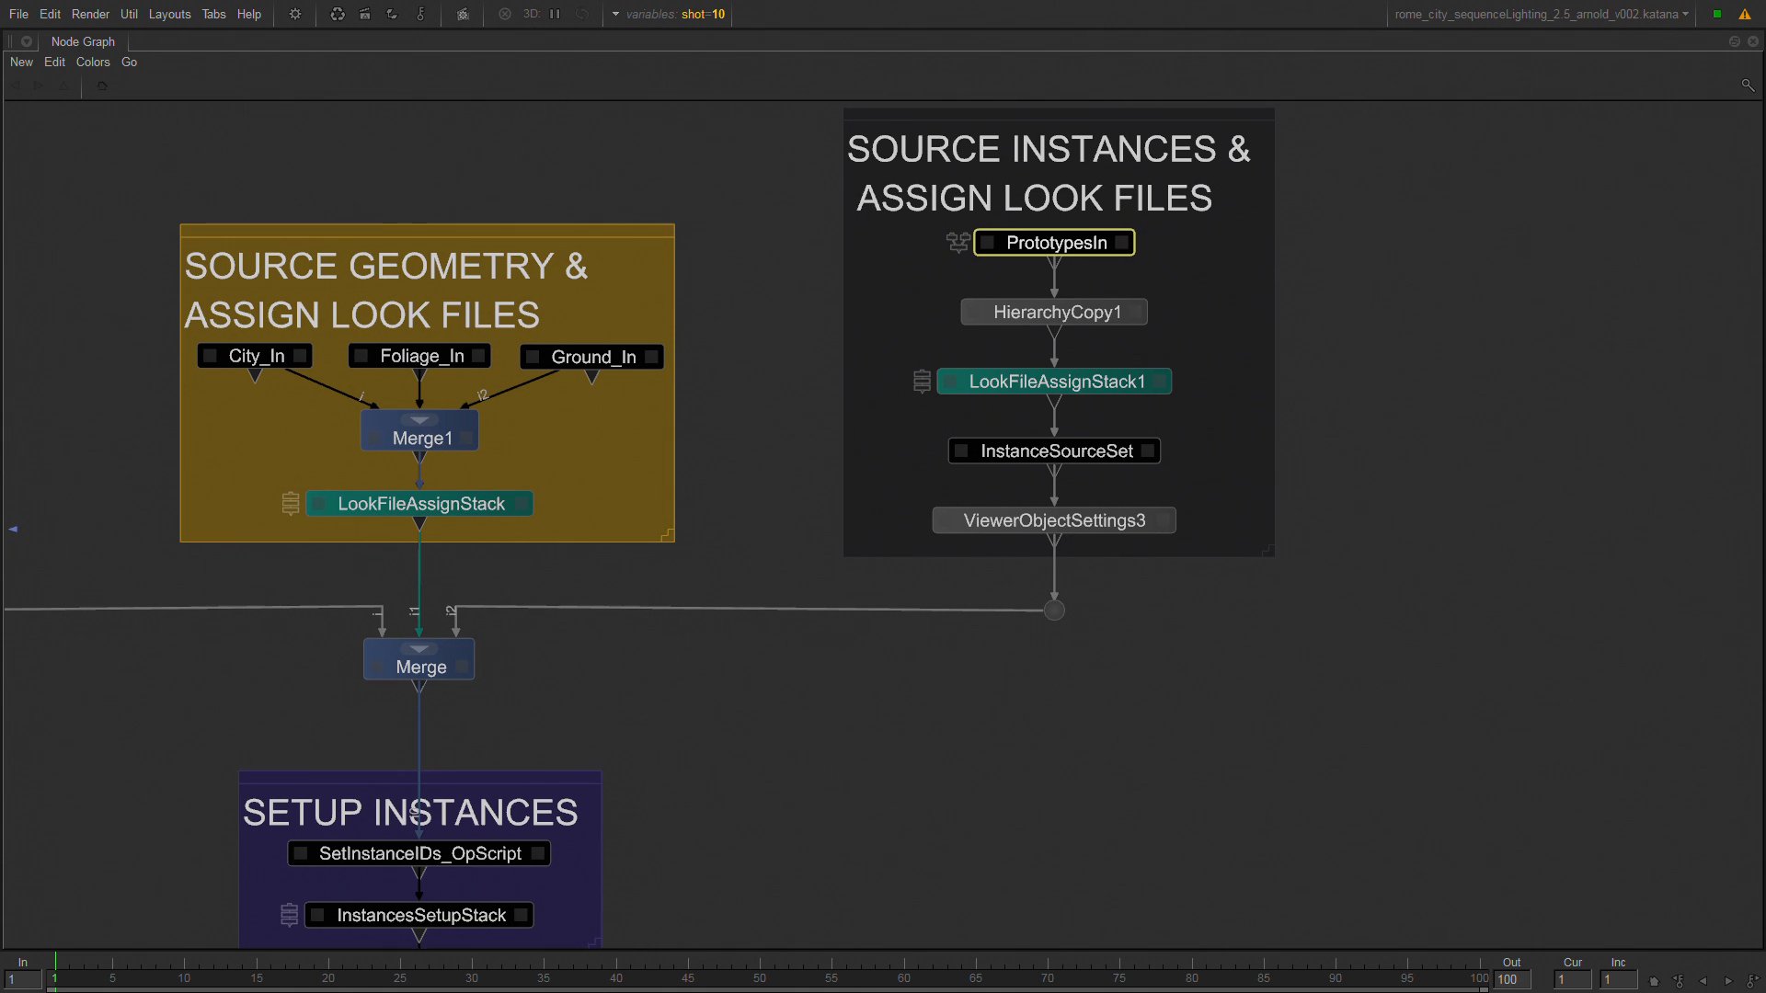
Examine the downstream backdrops in order, from SETUP INSTANCES through shader adjustments, lighting and render passes to SET RENDER GLOBALS.
middle_click_drag(701, 528, 839, 293)
left_click_drag(864, 491, 184, 715)
middle_click_drag(559, 710, 615, 417)
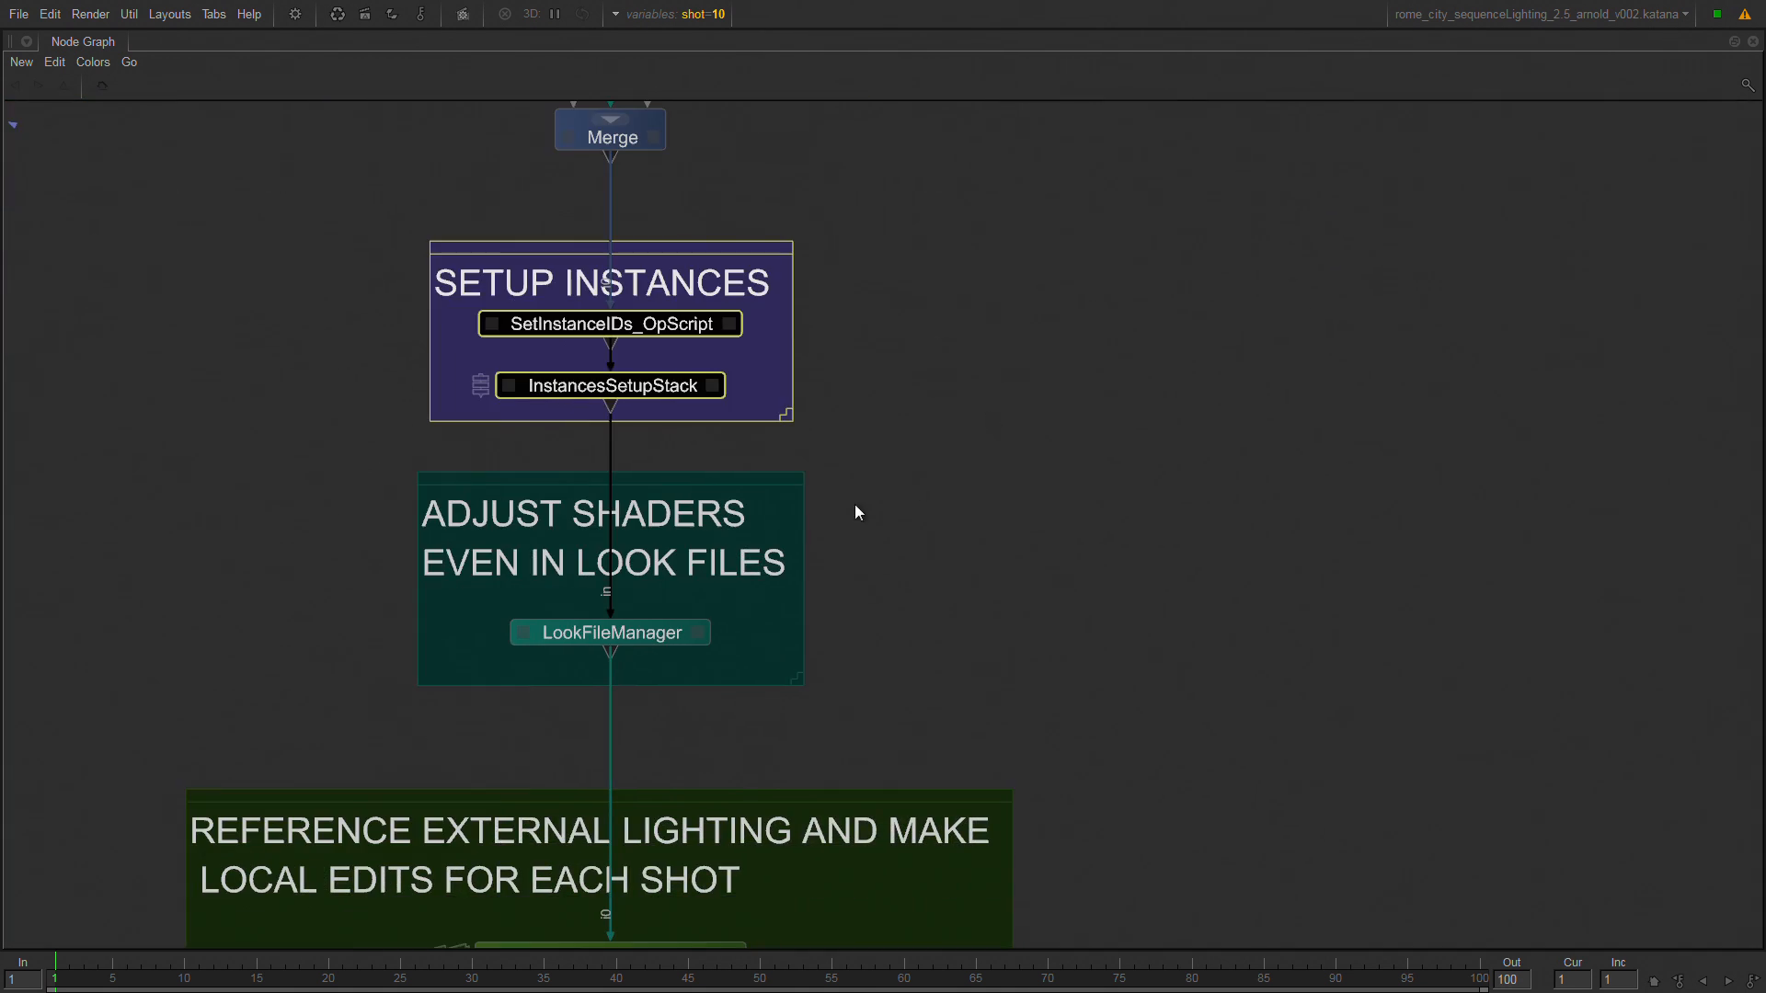
left_click_drag(865, 462, 308, 712)
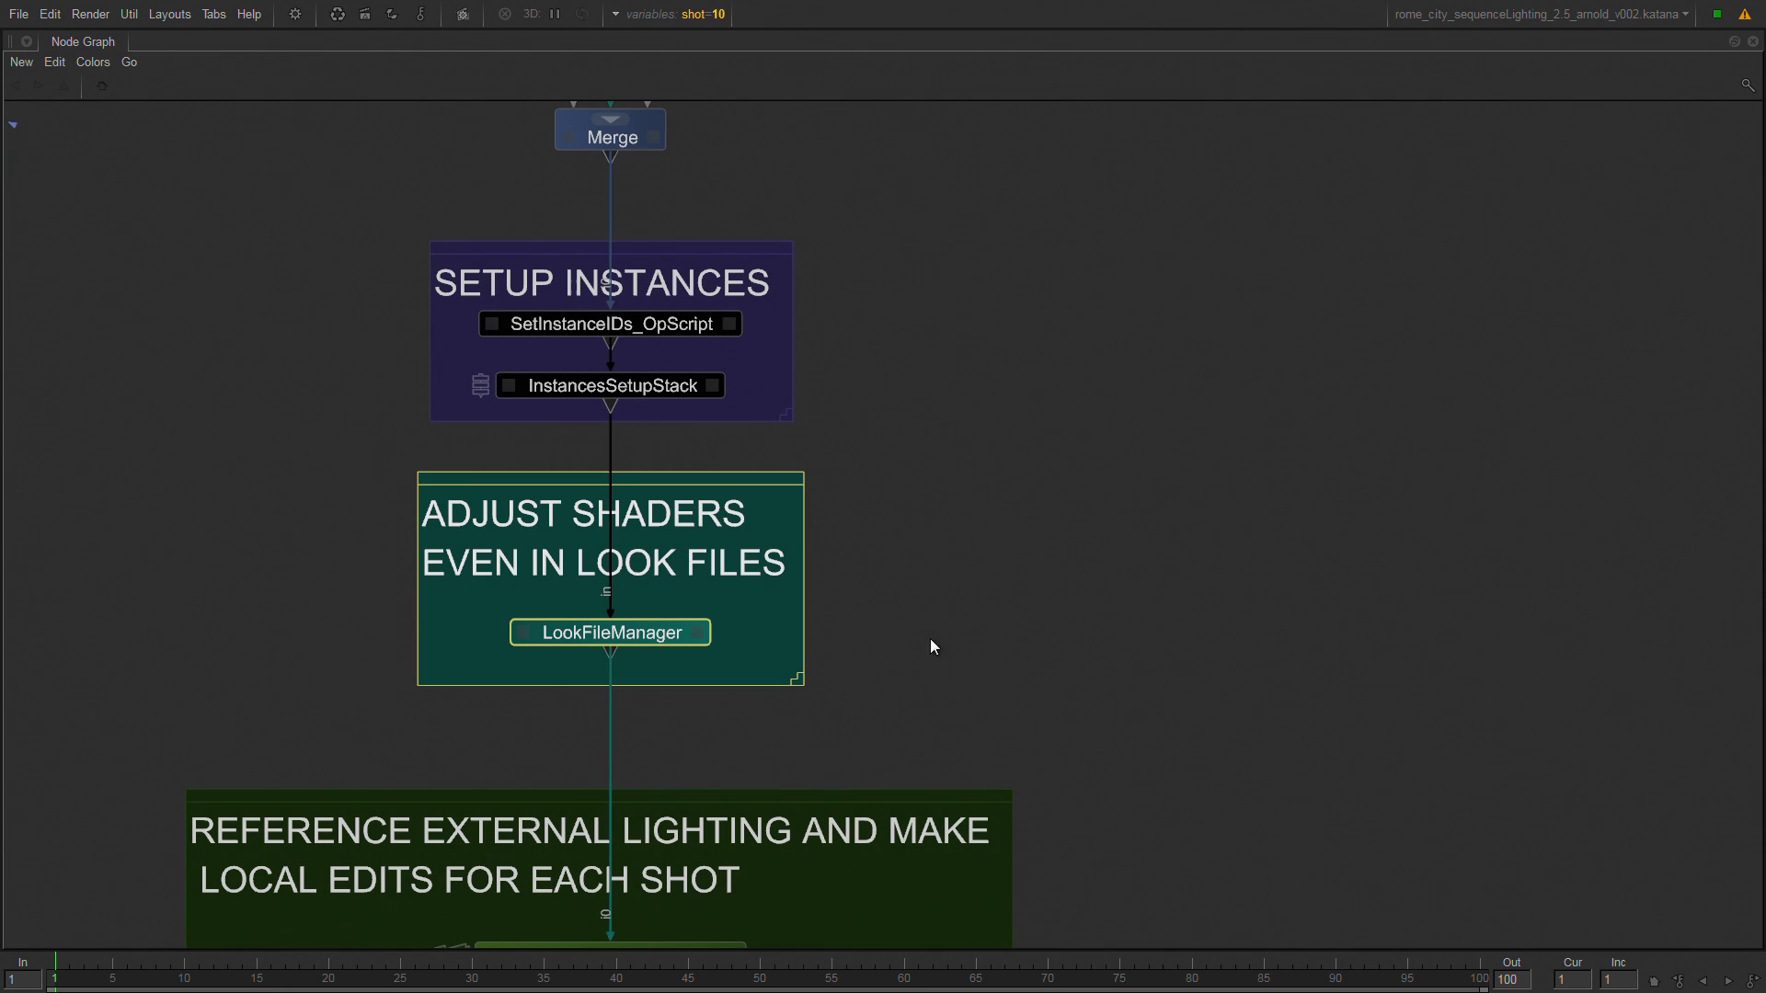
middle_click_drag(1002, 706, 1002, 236)
left_click_drag(1126, 307, 96, 831)
middle_click_drag(276, 915, 440, 322)
left_click(439, 317)
left_click_drag(423, 293, 1157, 600)
middle_click_drag(1138, 706, 1089, 445)
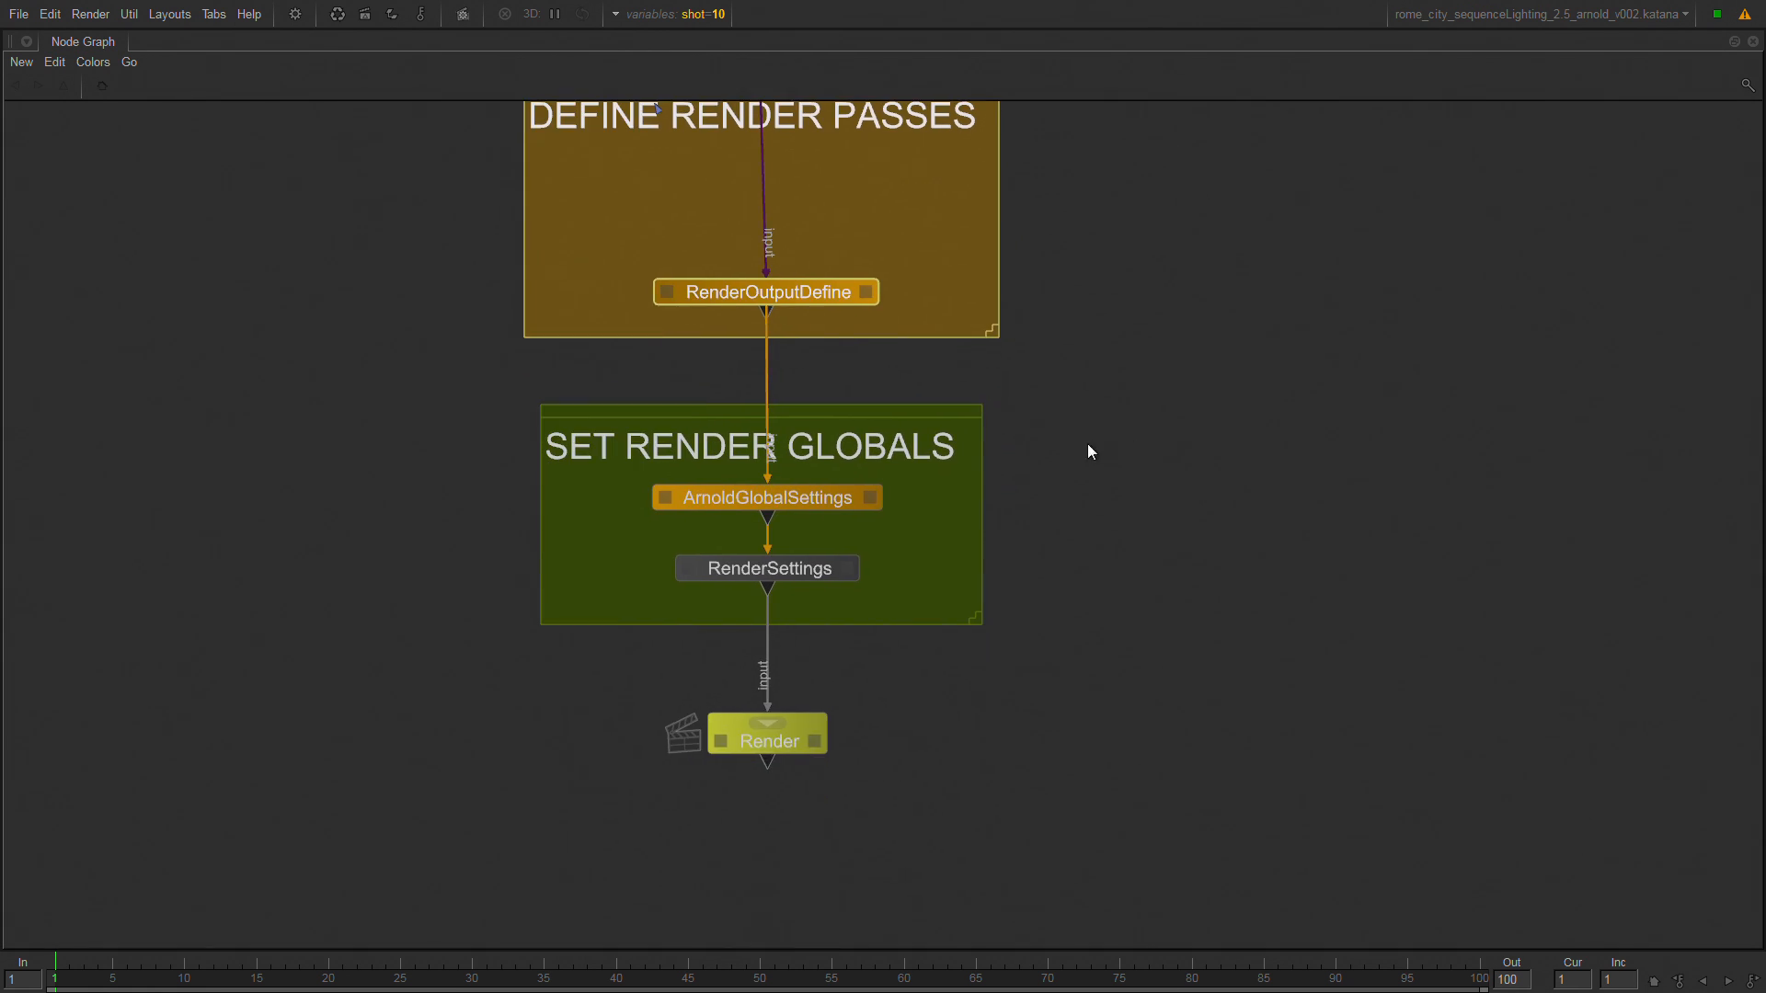
left_click_drag(1088, 384, 432, 666)
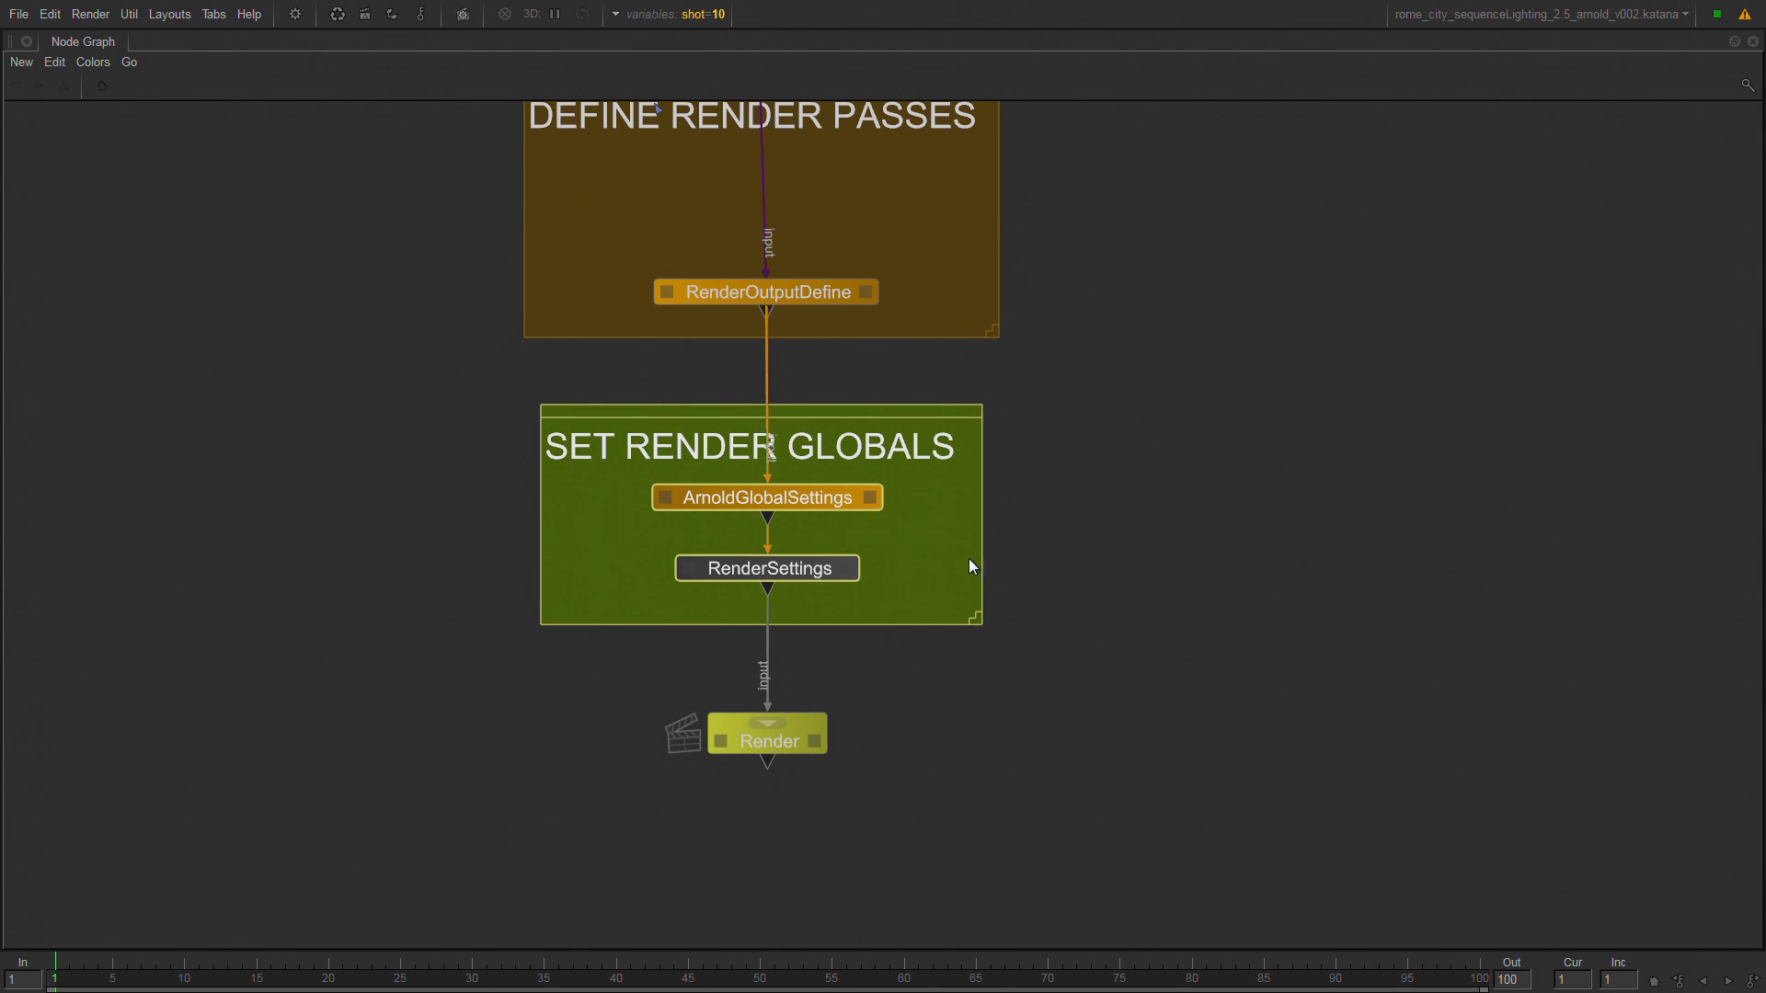
Examine the ArnoldGlobalSettings and RenderSettings nodes, and look through the Arnold node types available for creation.
left_click(1097, 523)
left_click(768, 504)
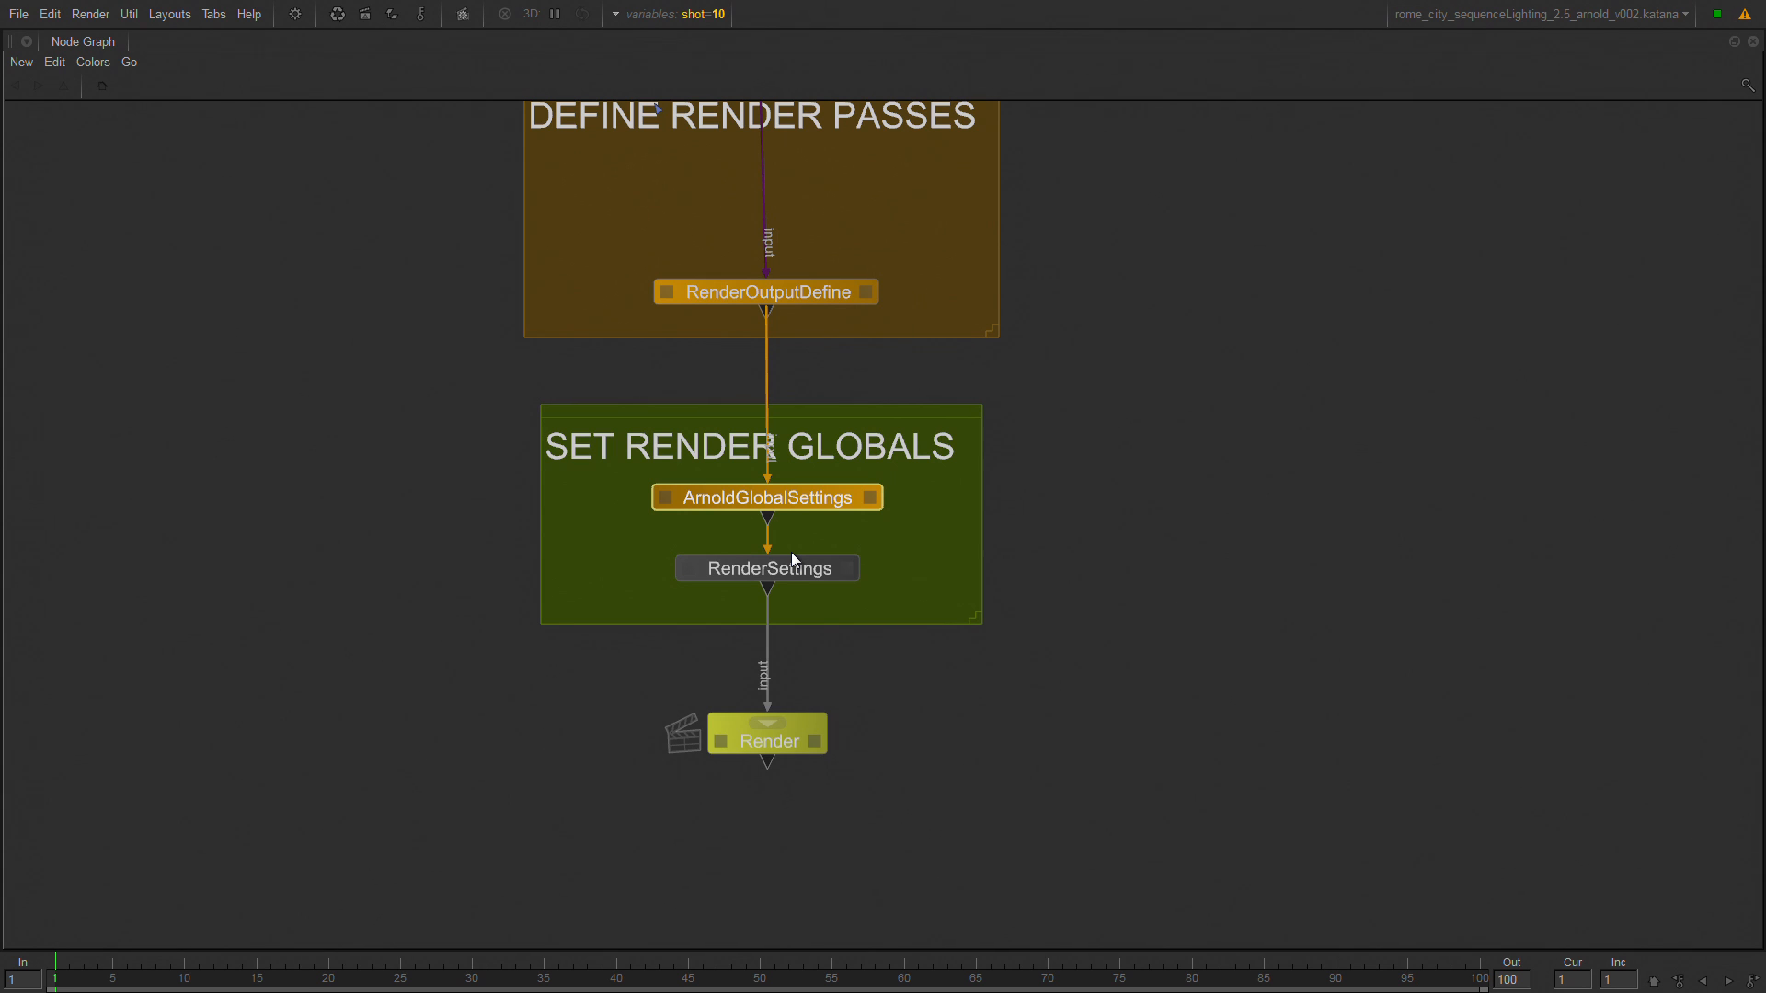
key("Tab")
type("ar")
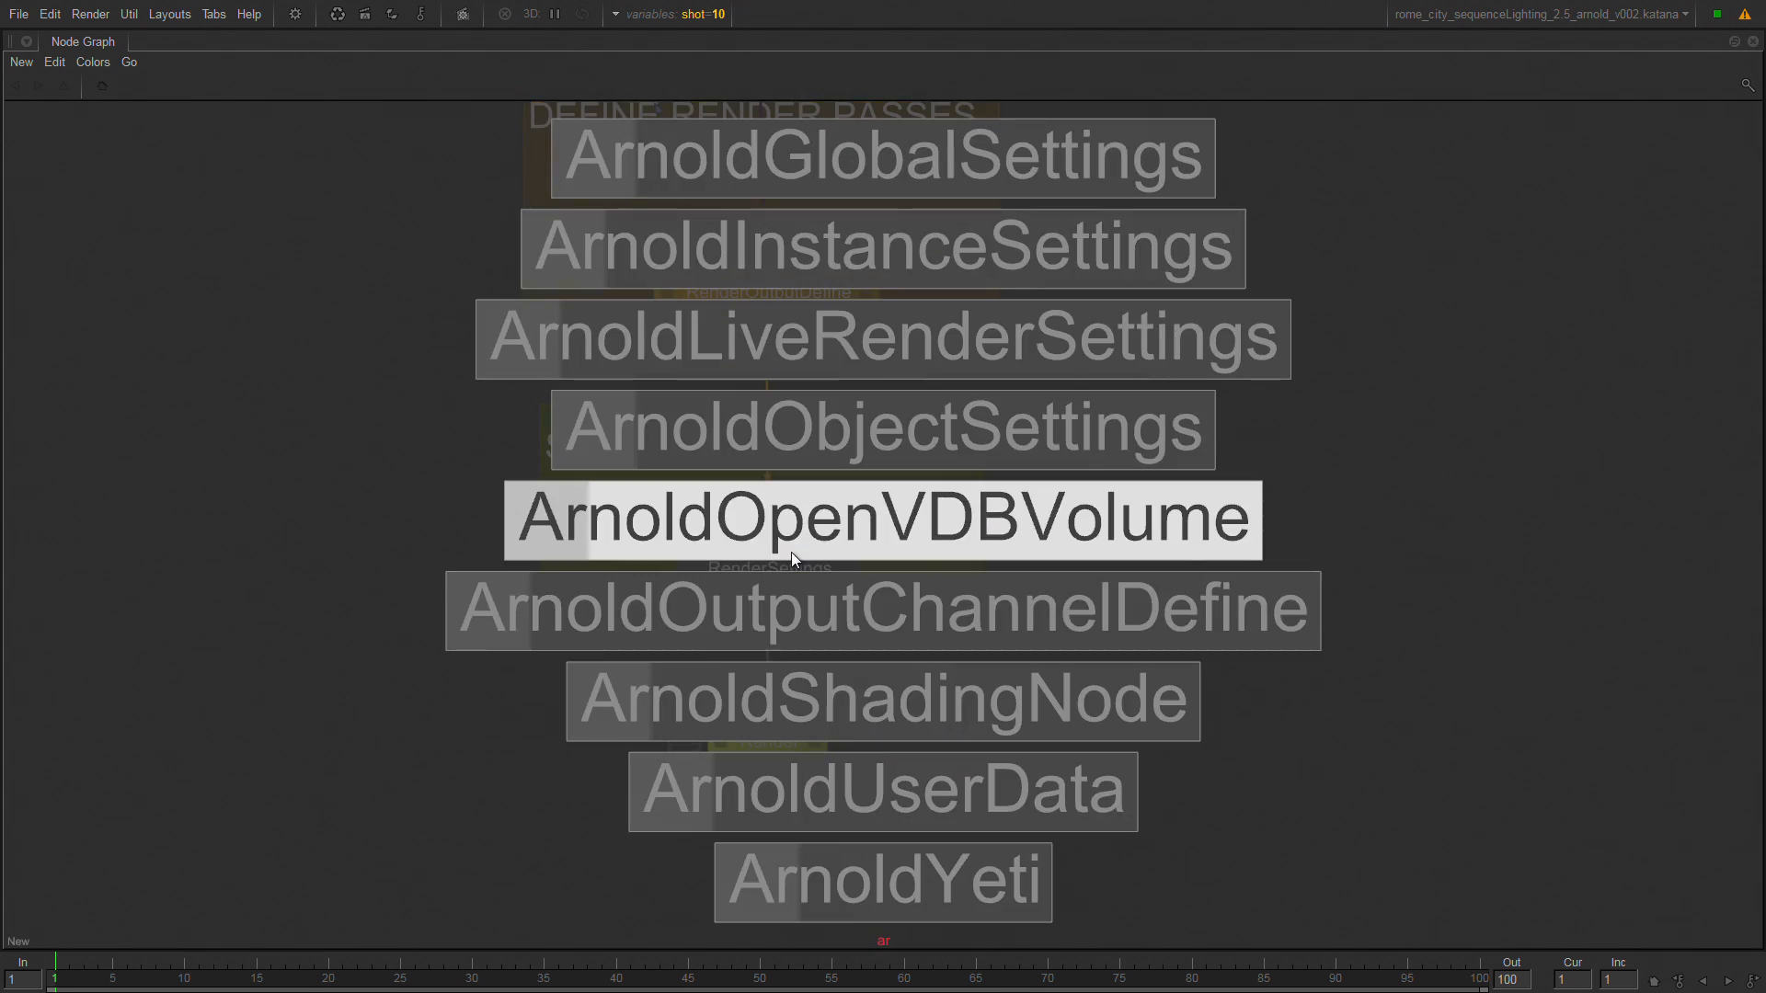
key("Escape")
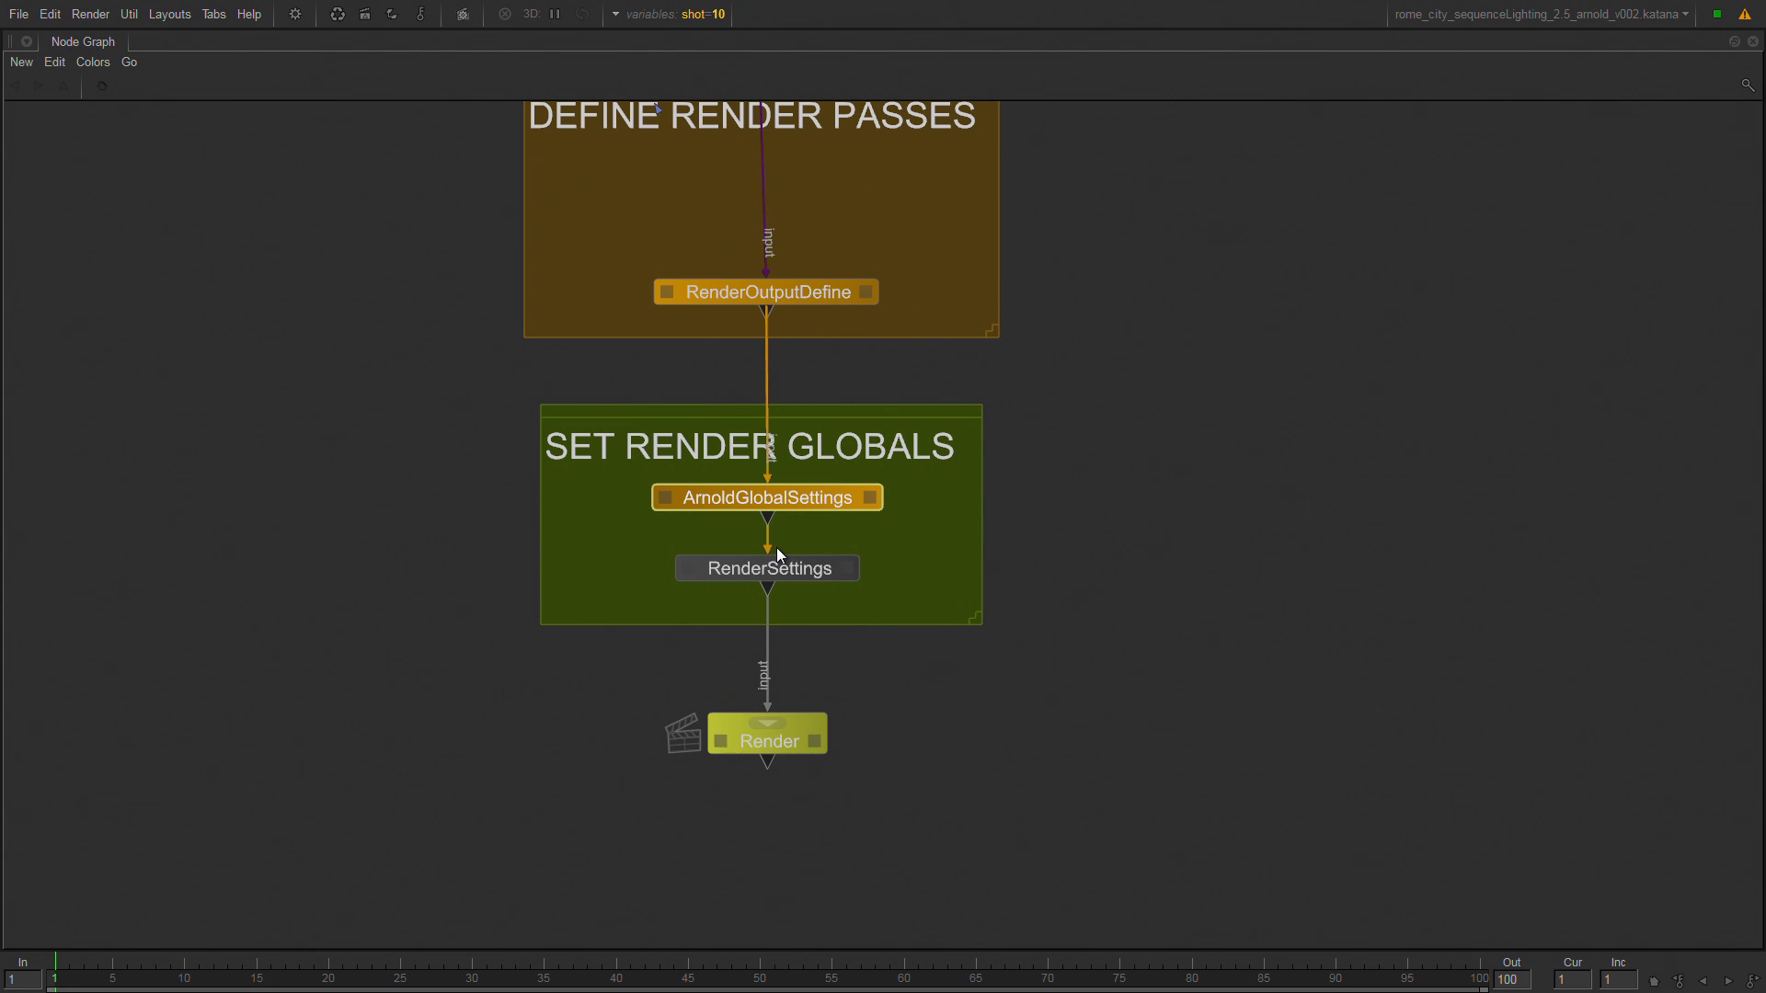
left_click(811, 574)
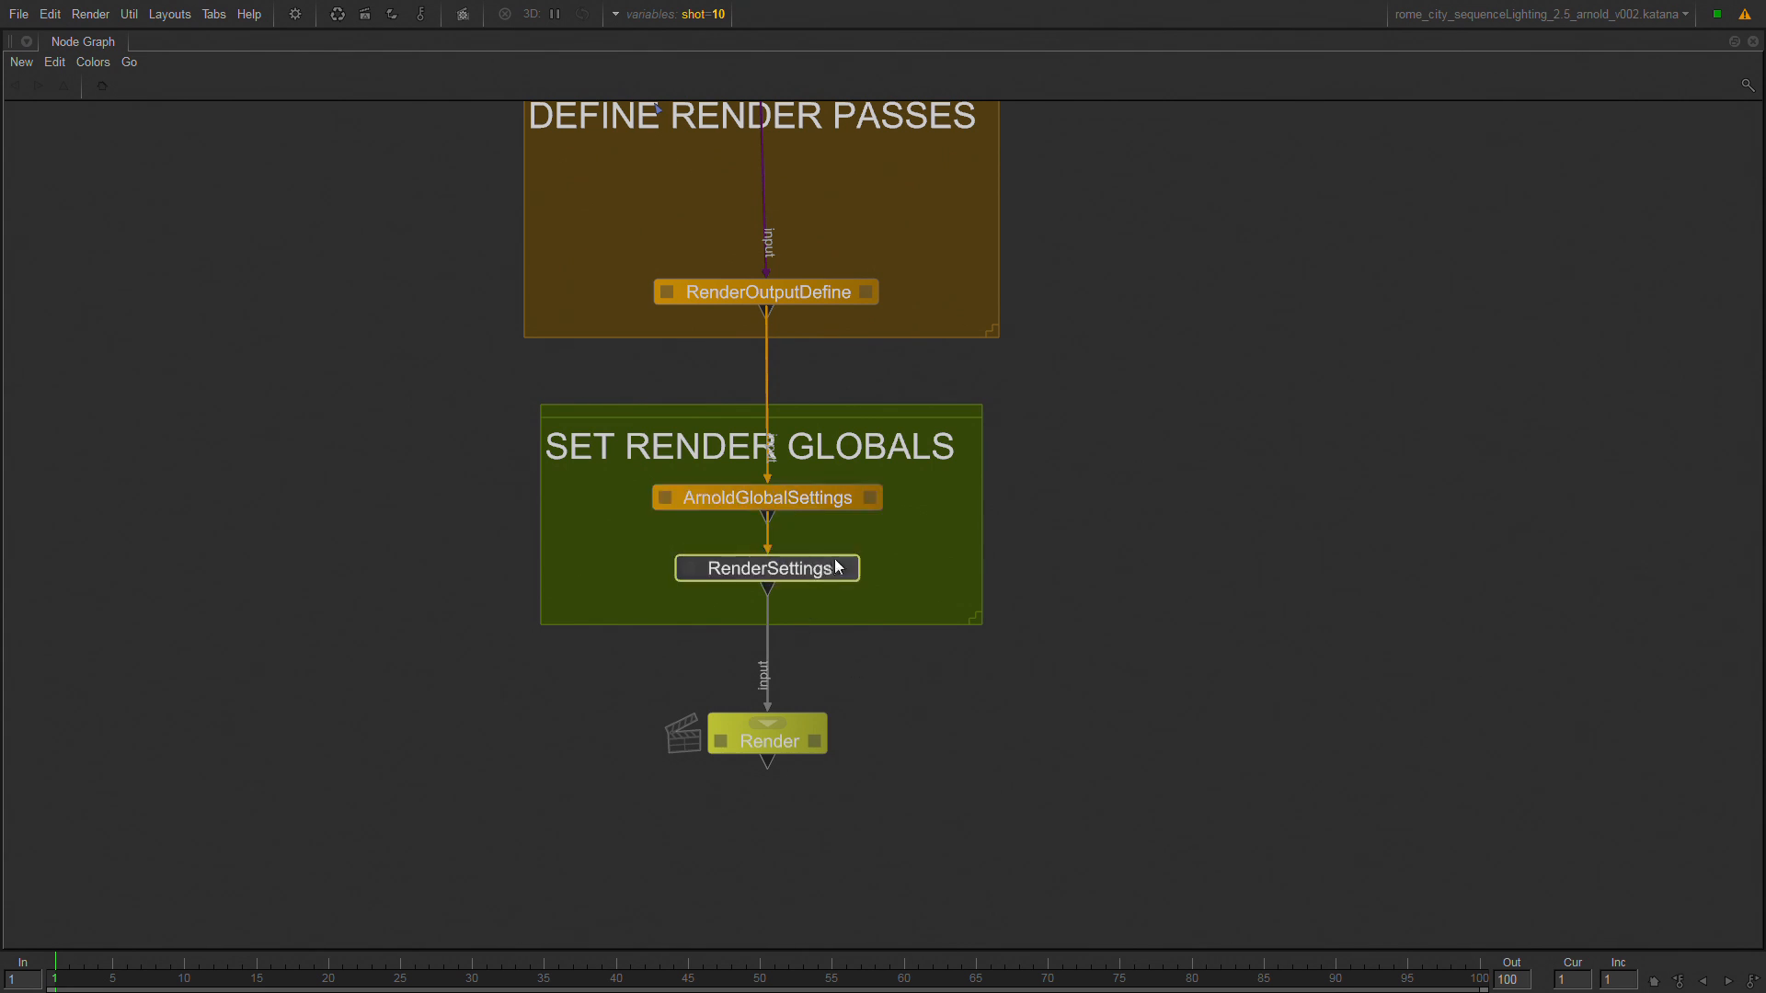
left_click(718, 499)
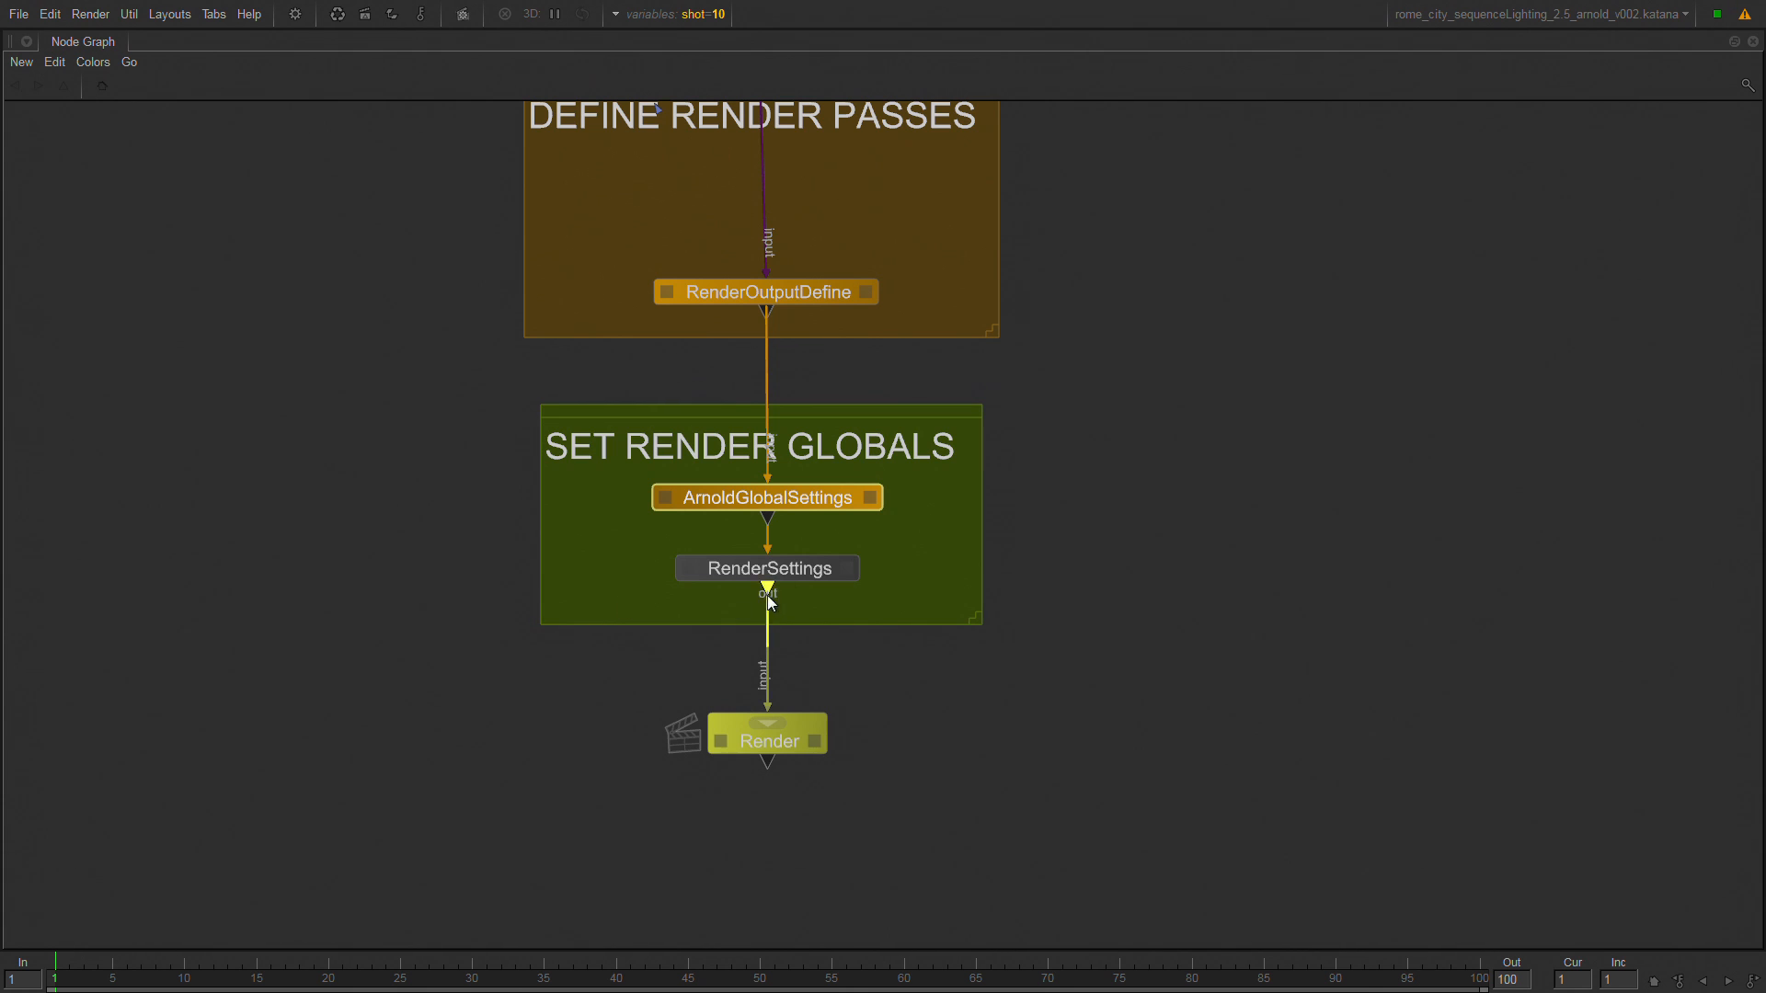
left_click(818, 572)
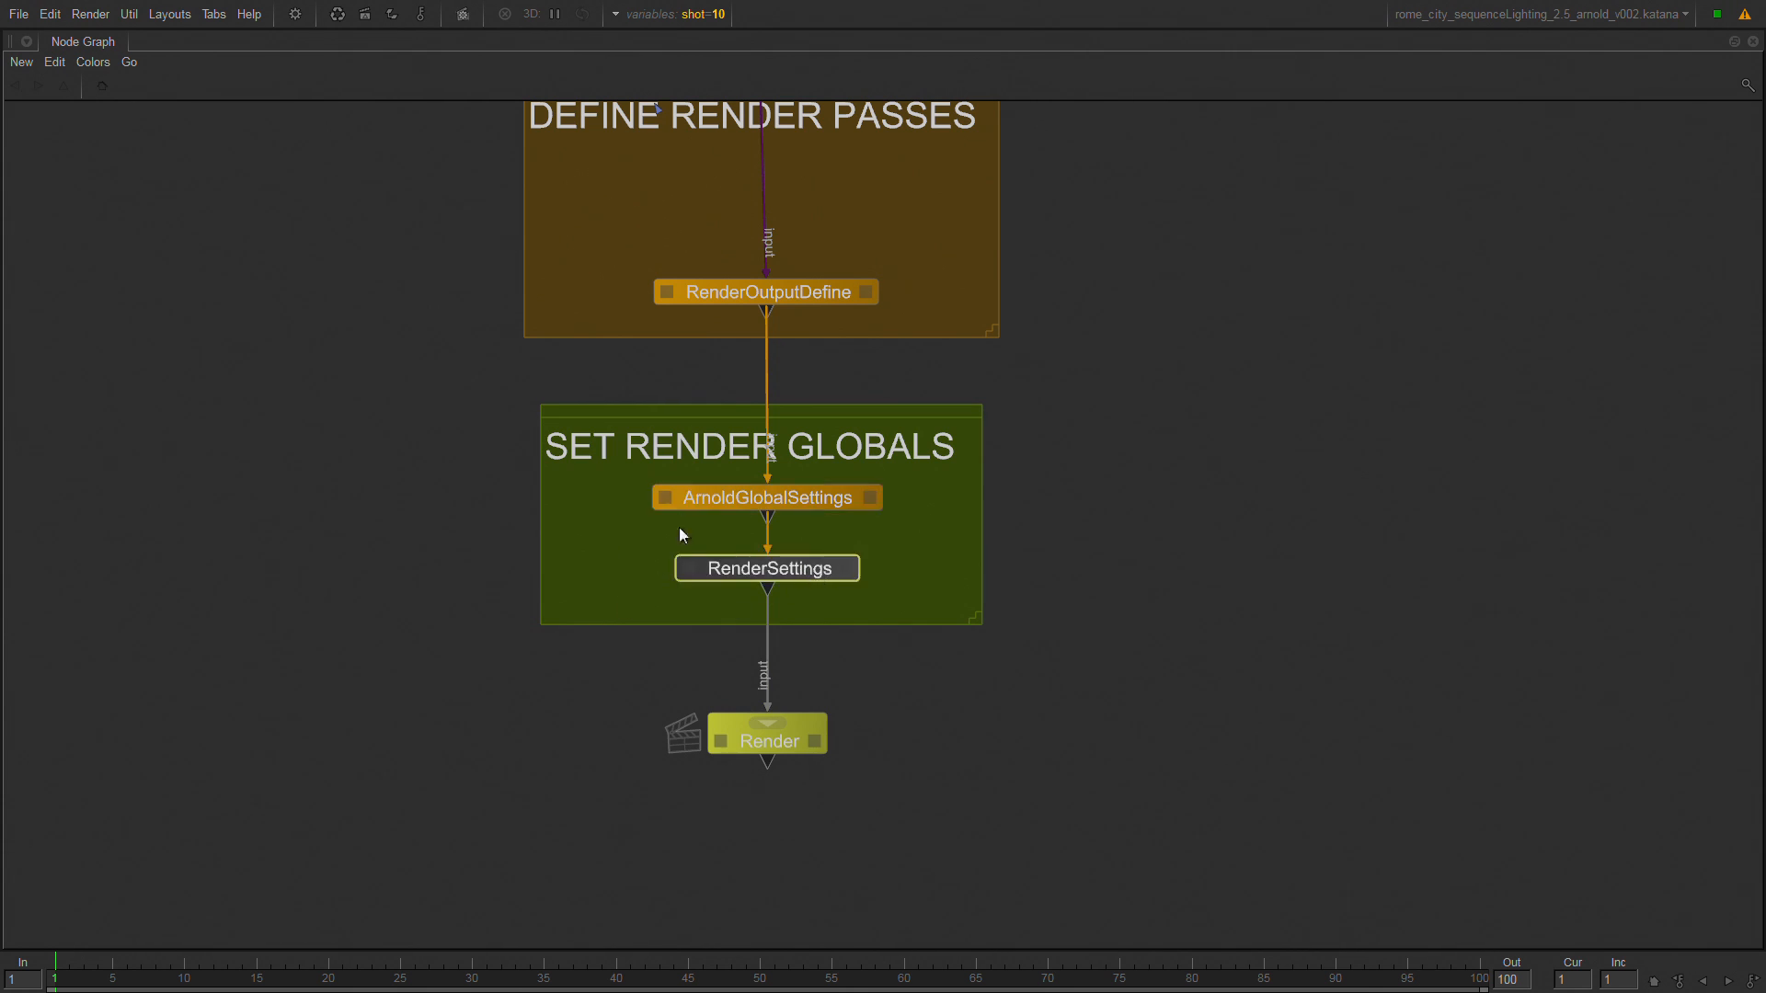
left_click(776, 499)
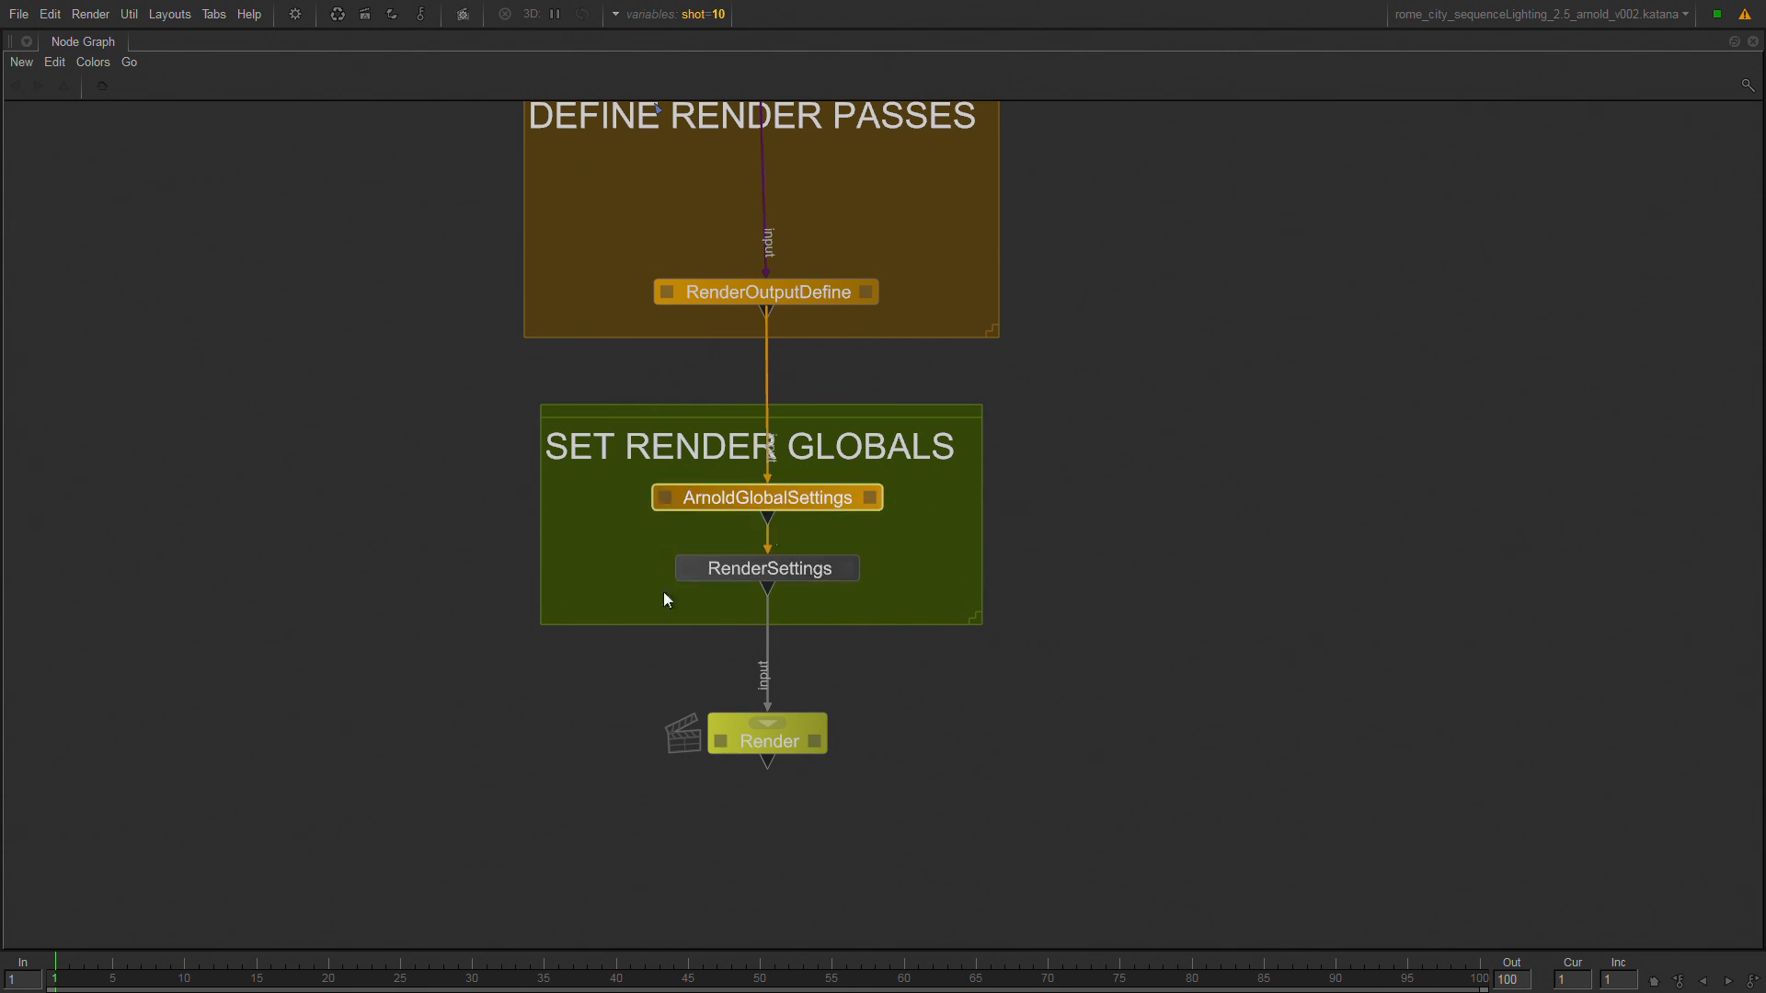
Restore the multi-pane layout, then select the CAMERAS backdrop with its nodes and frame it in the Node Graph.
middle_click_drag(443, 562, 580, 827)
middle_click_drag(406, 149, 791, 641)
middle_click_drag(762, 112, 626, 504)
middle_click_drag(722, 340, 536, 555)
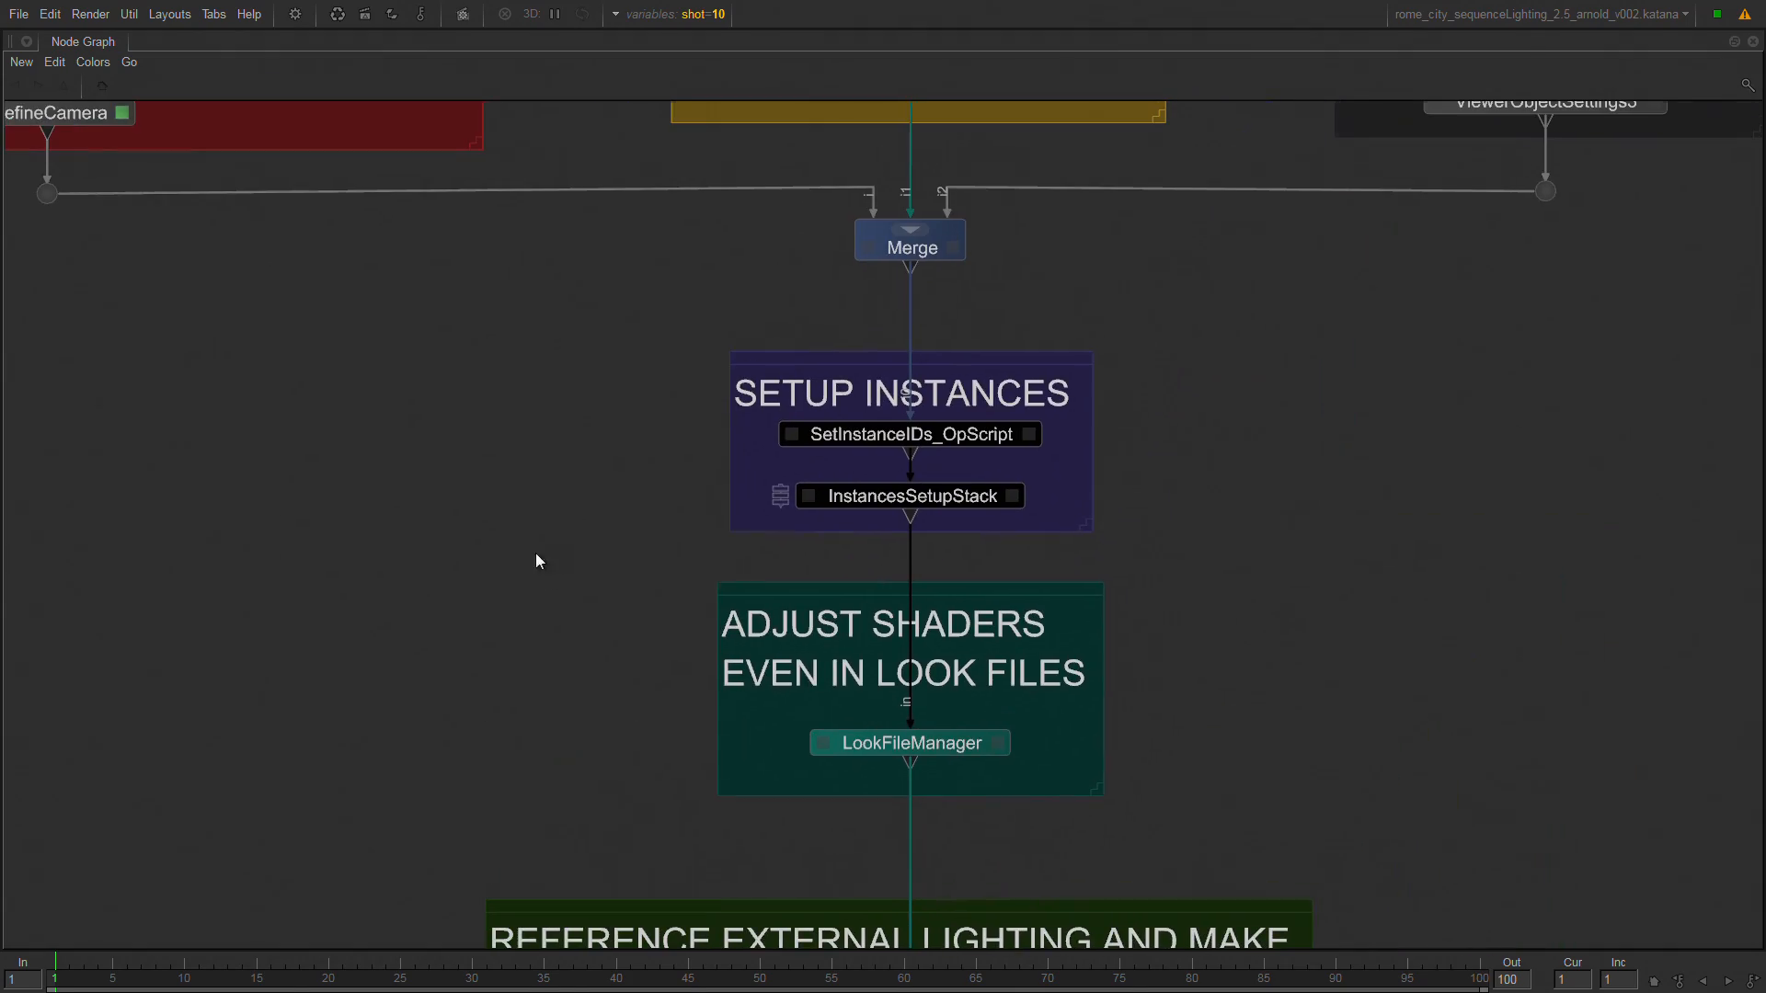
key("space")
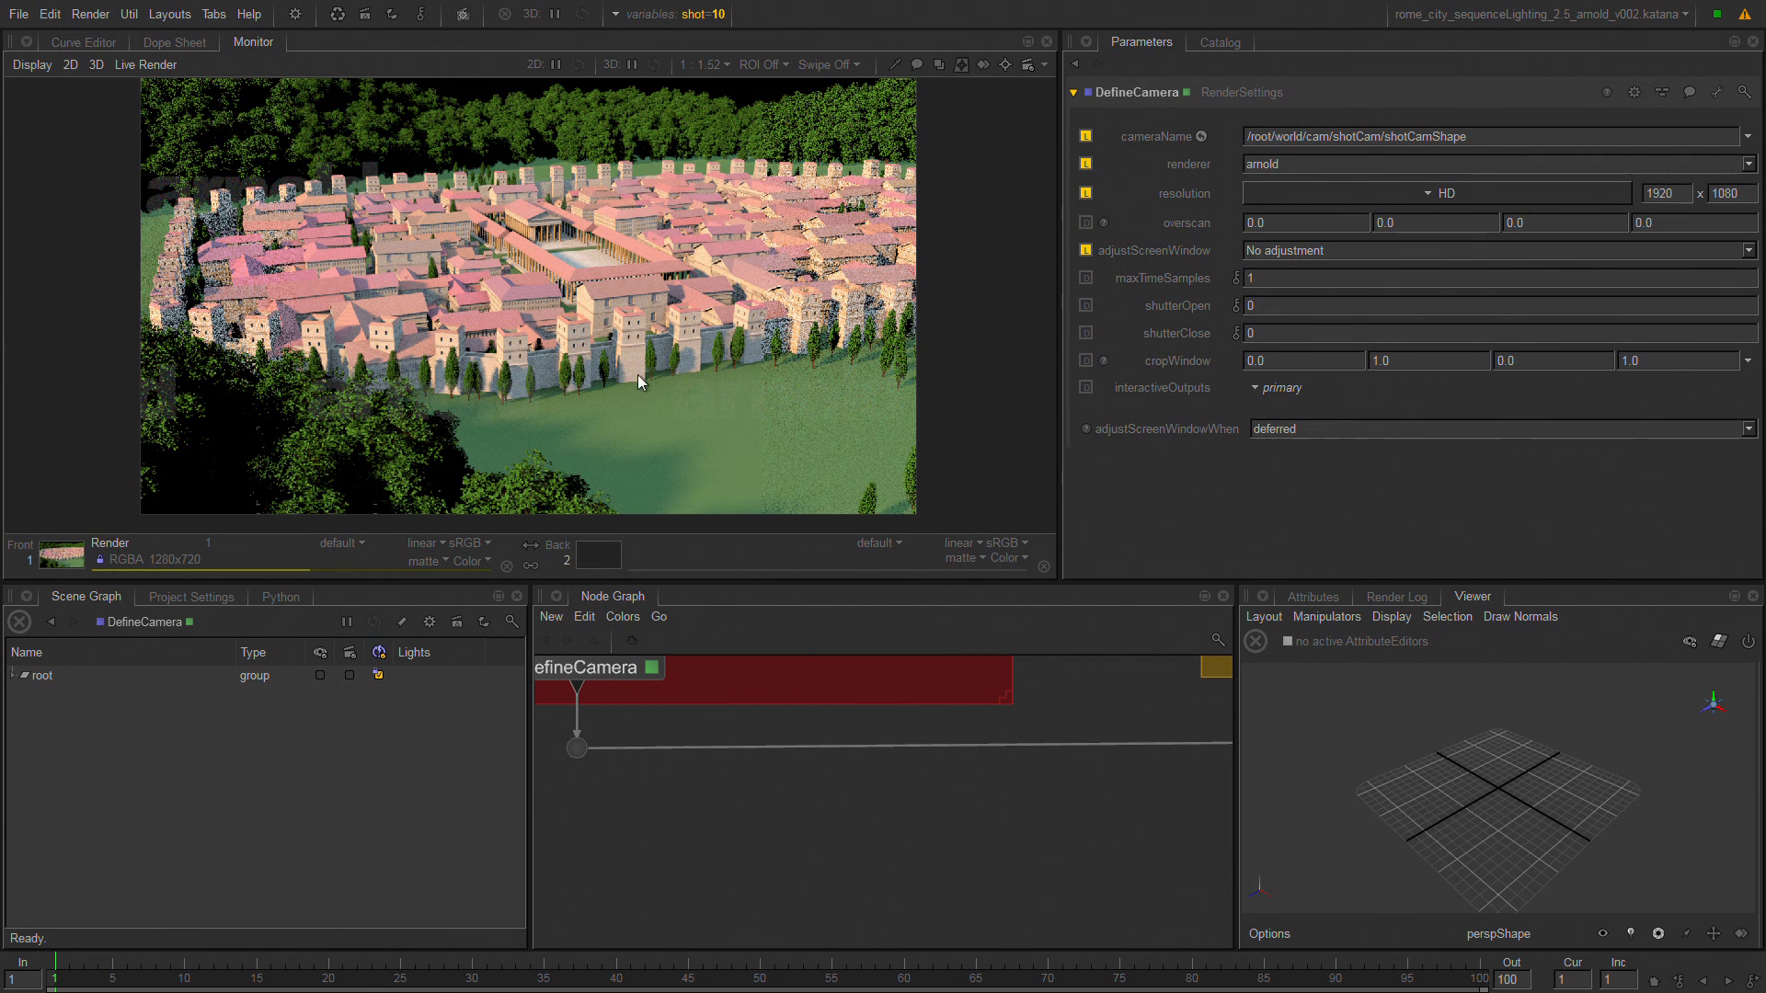
middle_click_drag(806, 664, 755, 788)
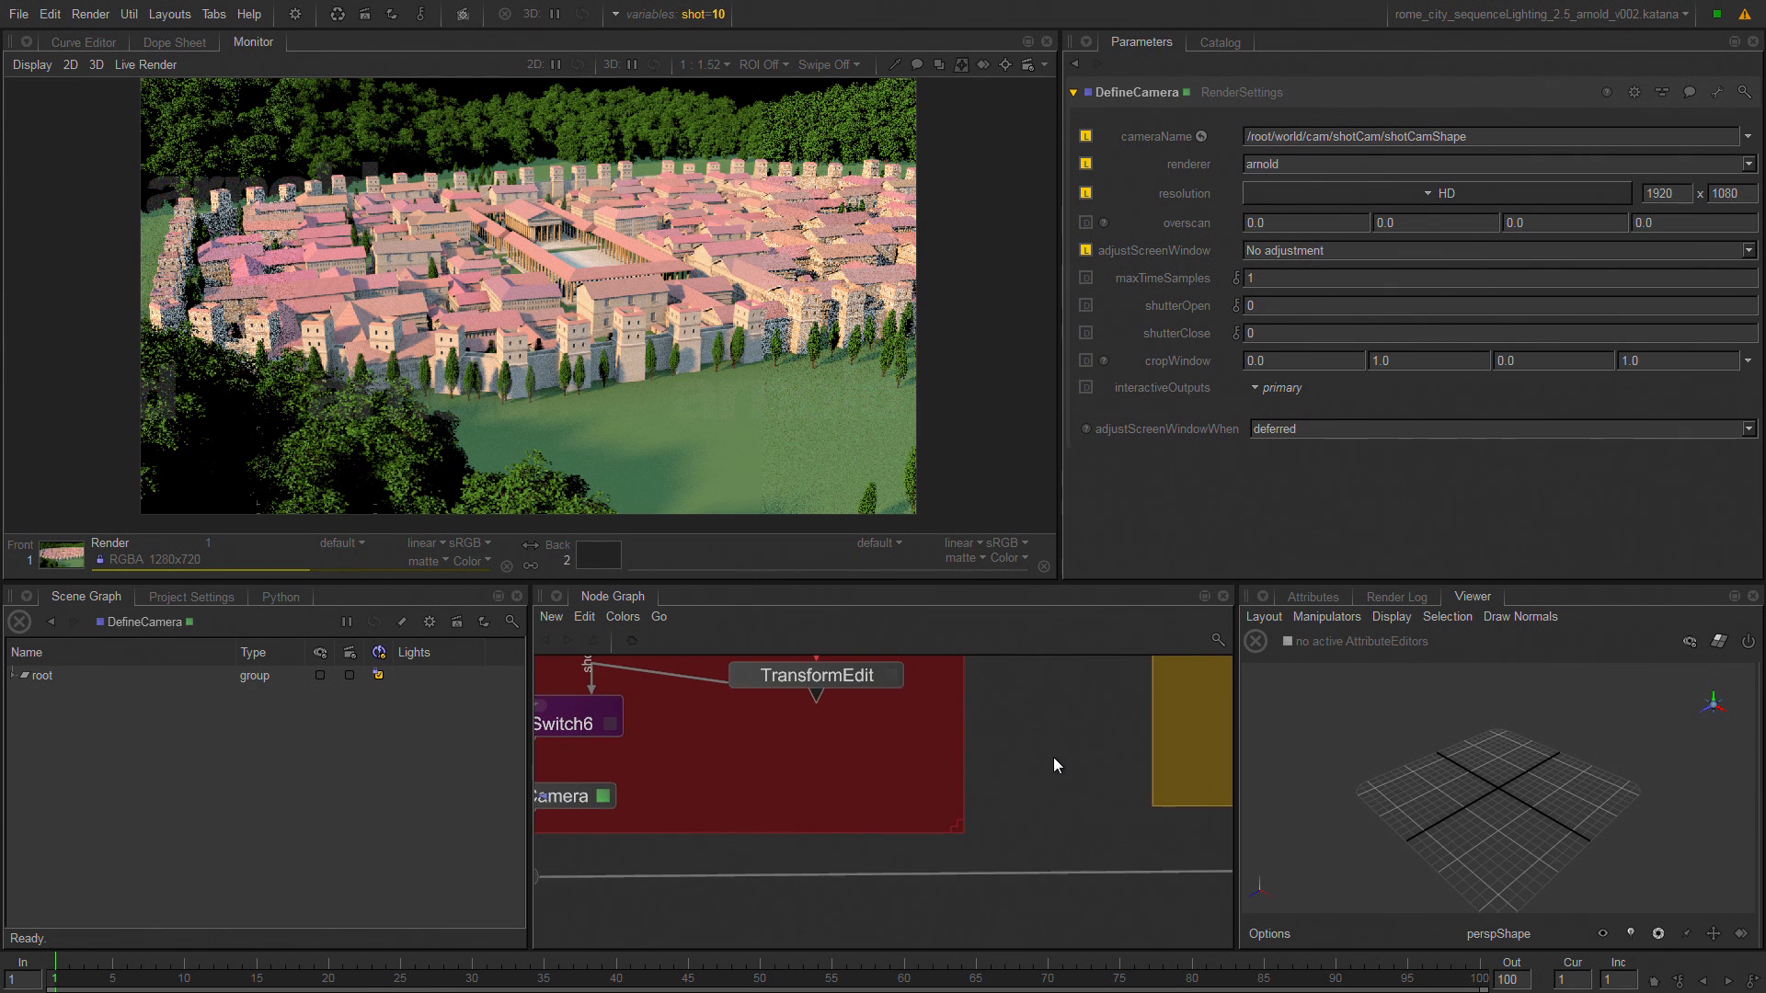
key("a")
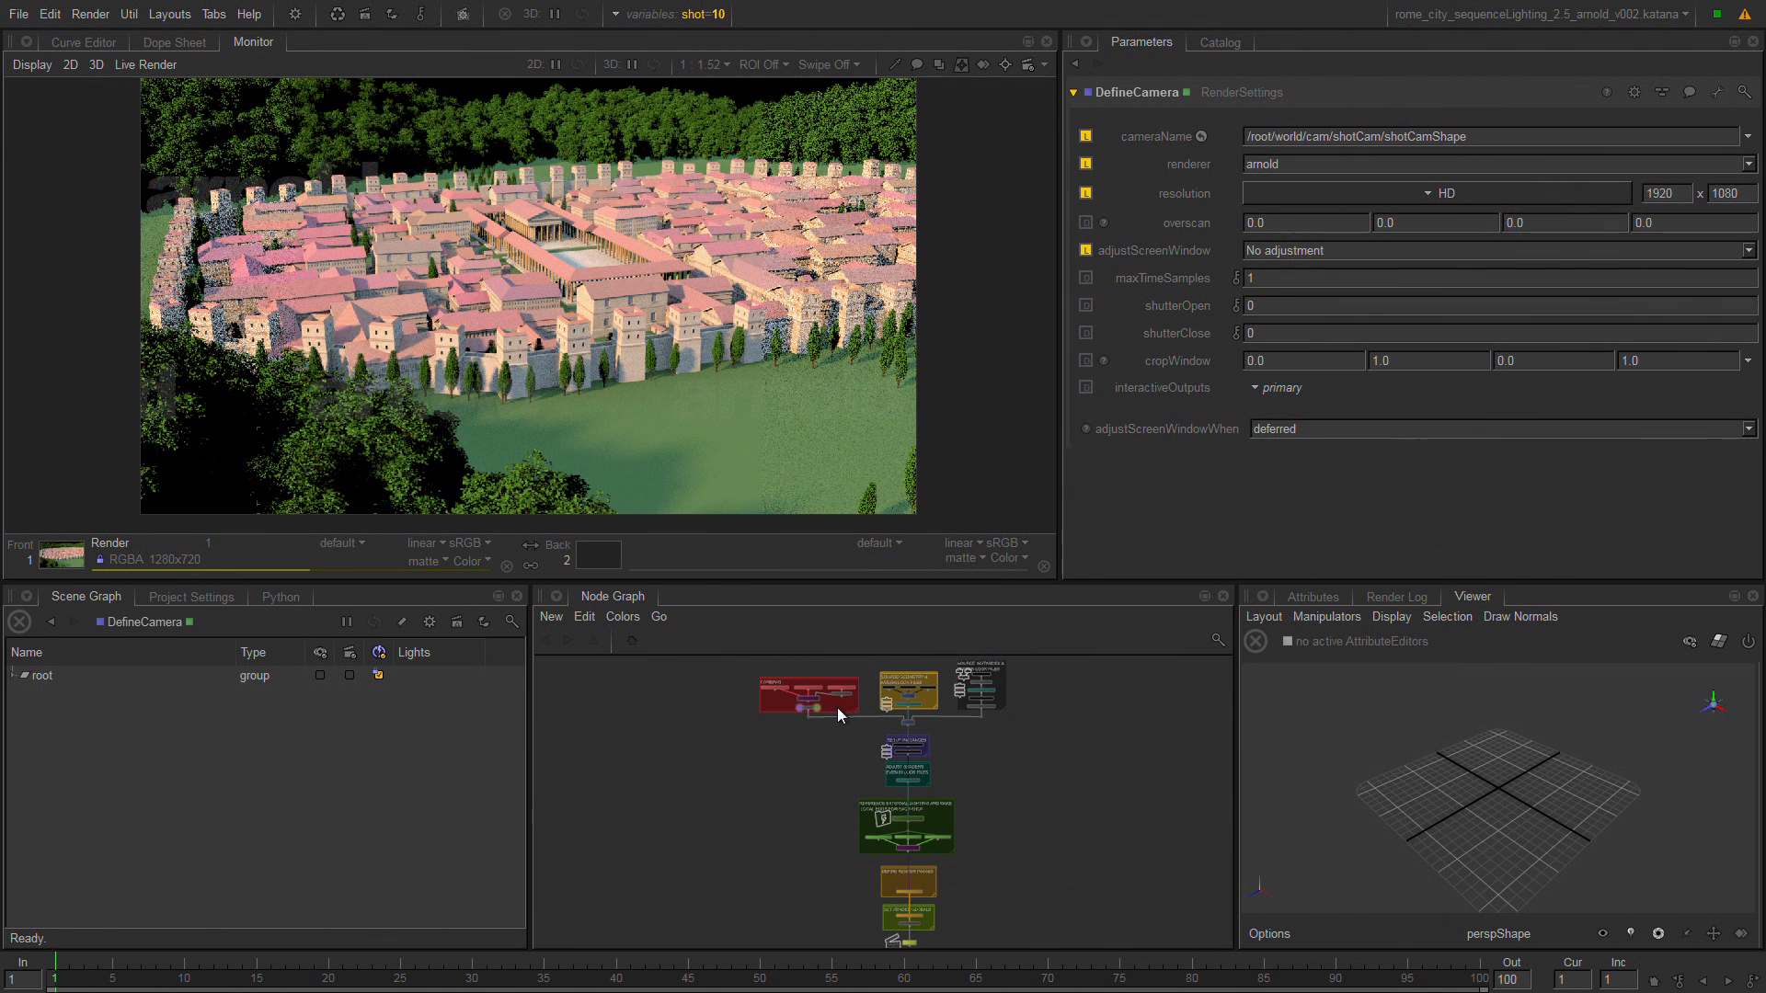
left_click_drag(726, 730, 856, 674)
key("f")
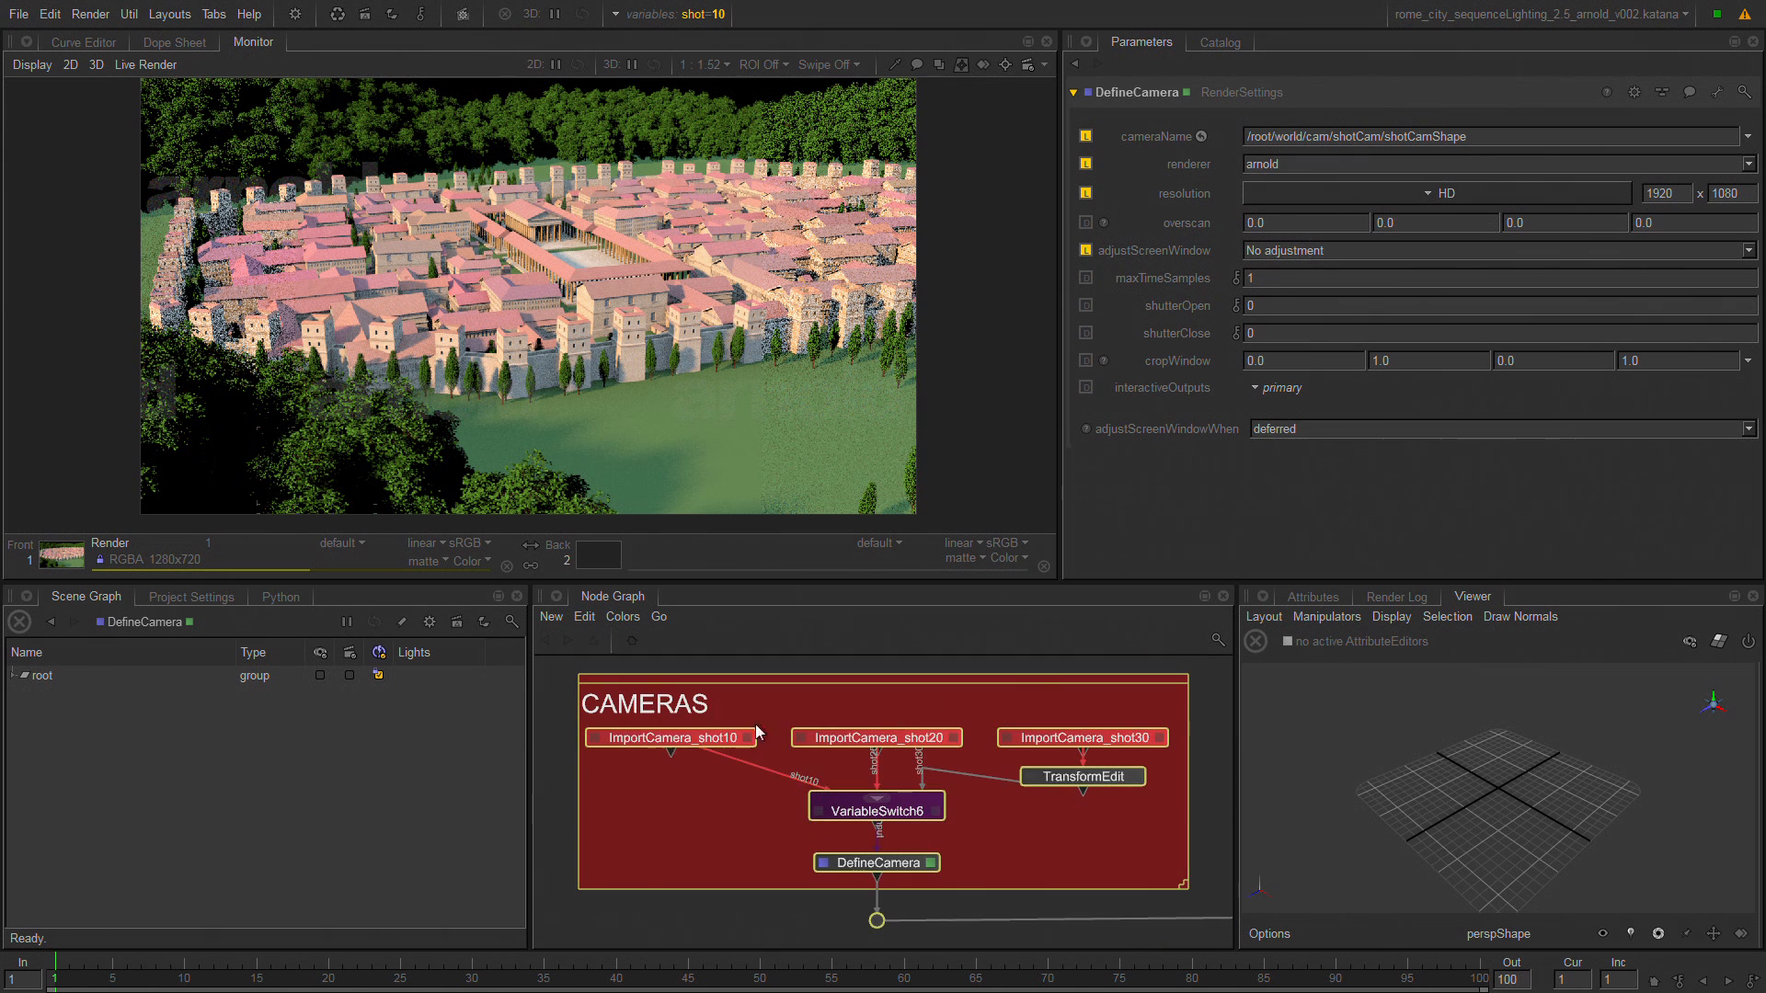
Expand the DefineCamera scene graph from root down to shotCamShape and select the DefineCamera node.
left_click(804, 788)
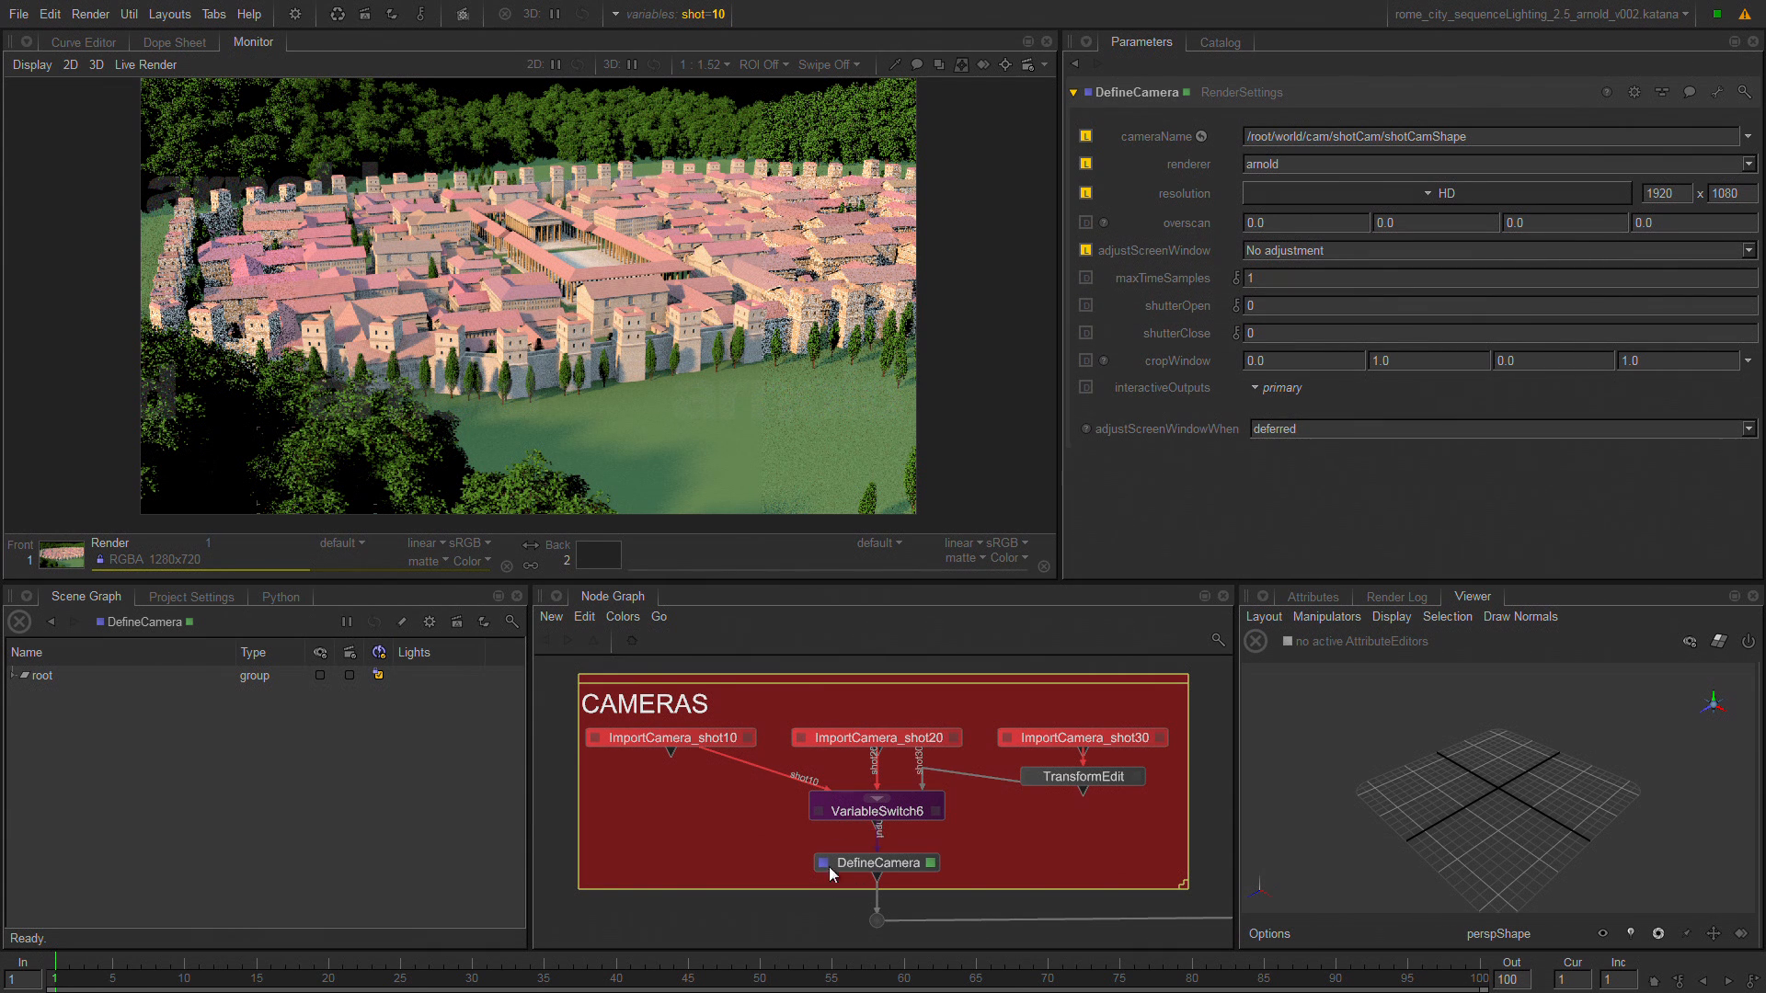
left_click(41, 677)
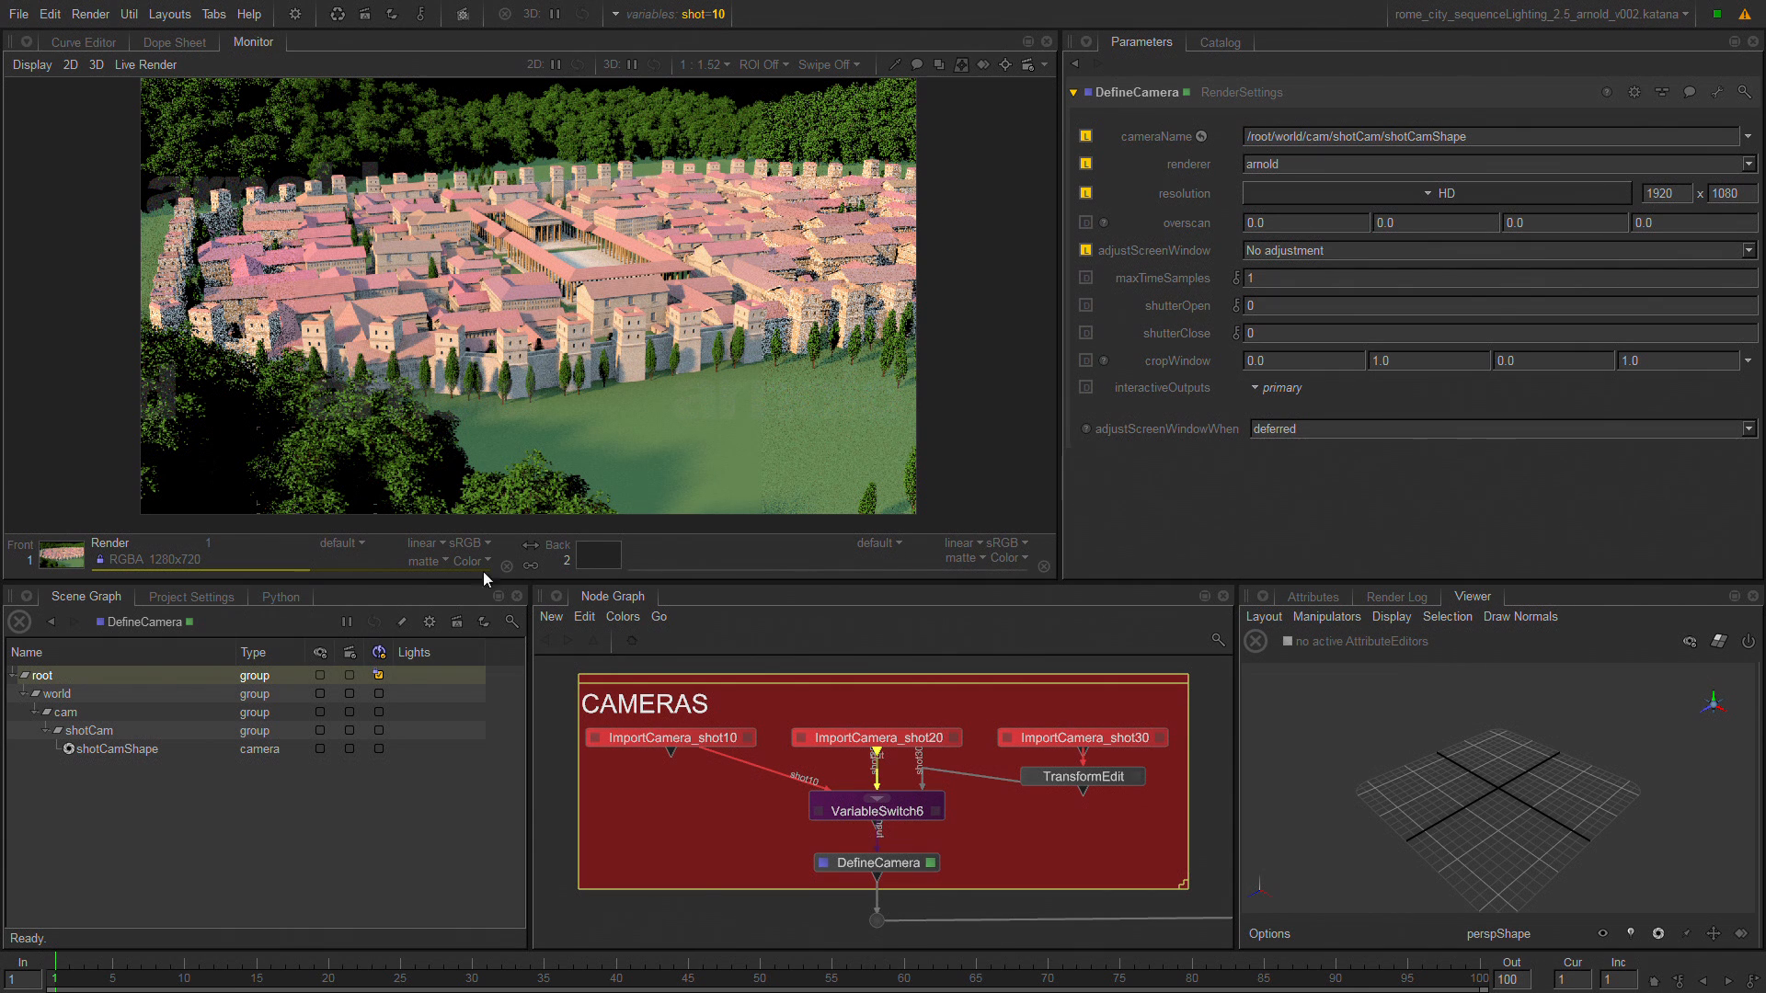
left_click(855, 865)
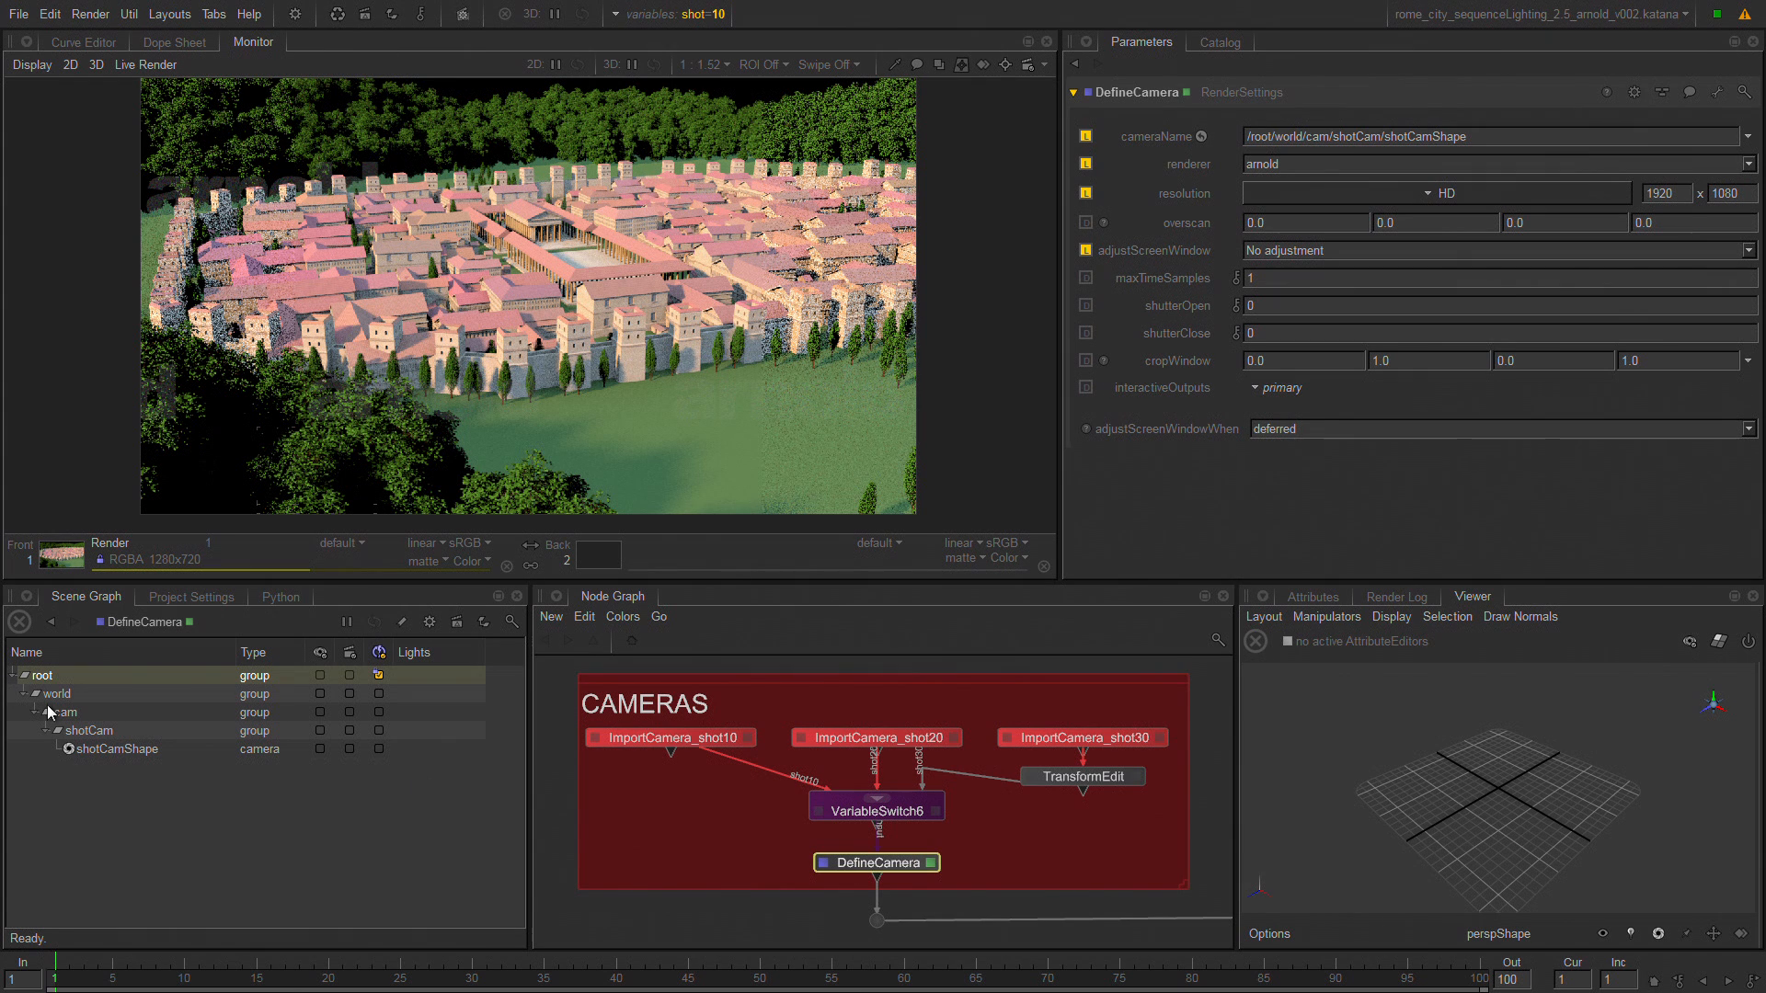
View the scene graph from the Merge node above SETUP INSTANCES and expand its geo group.
middle_click_drag(1037, 810, 477, 643)
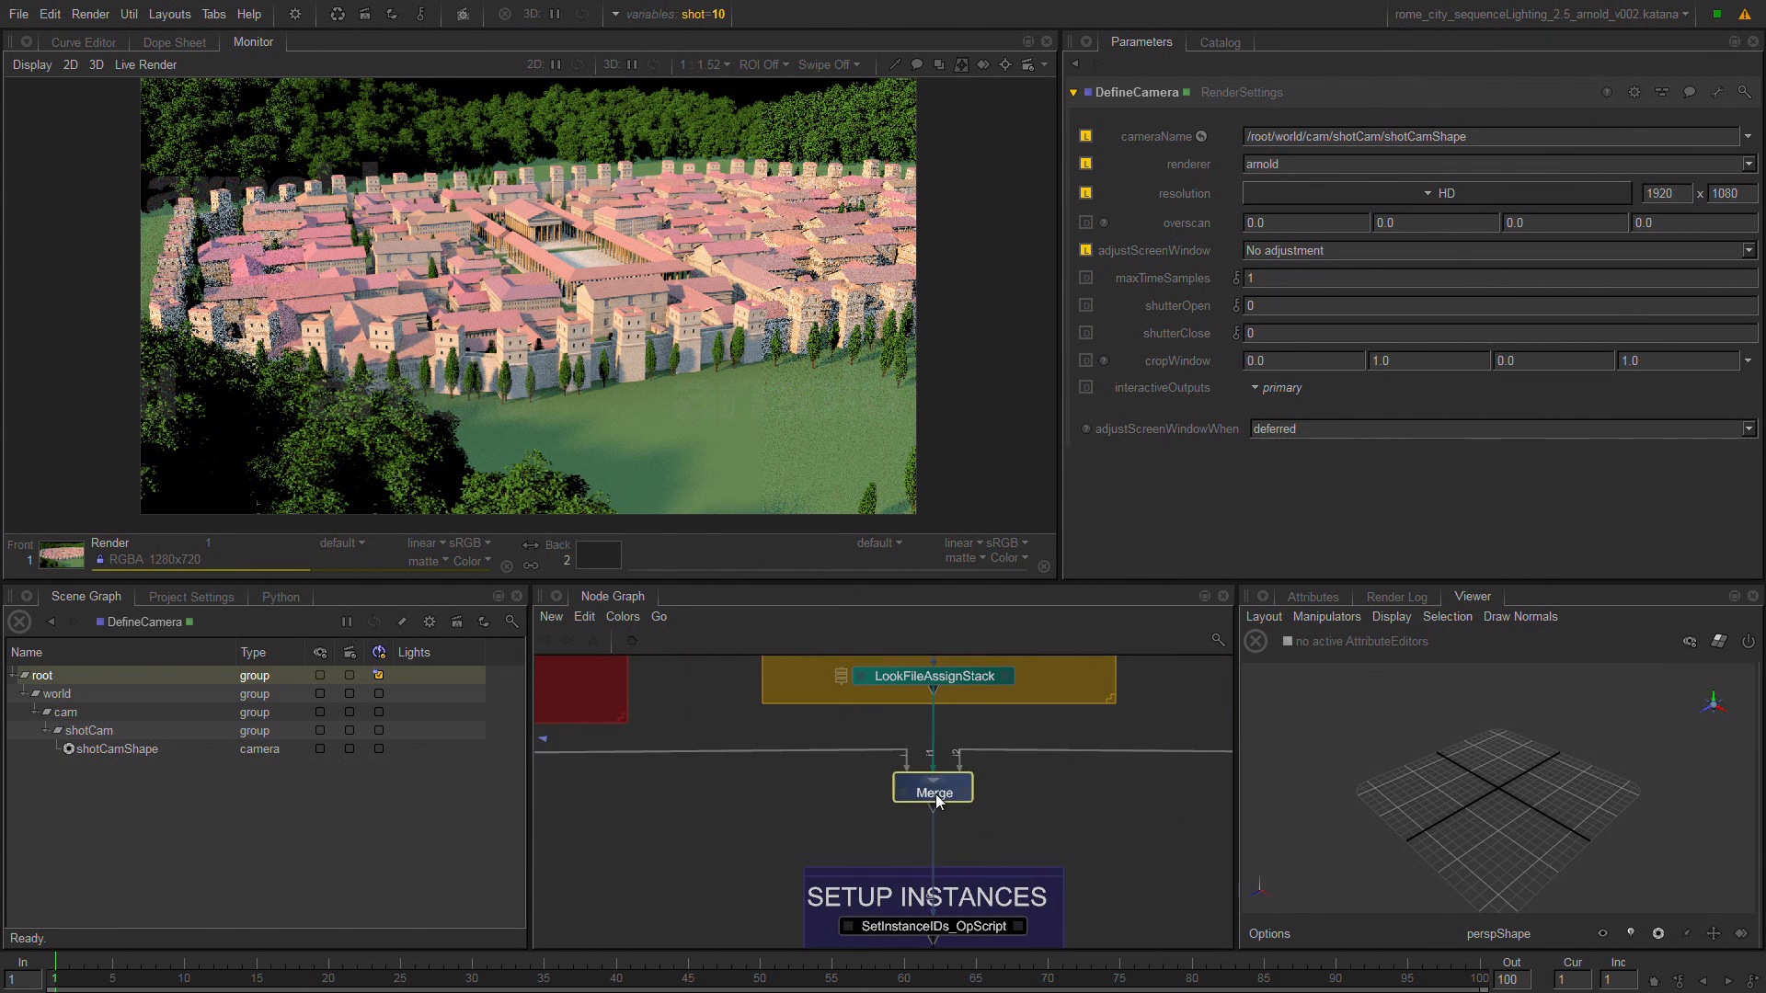
key("v")
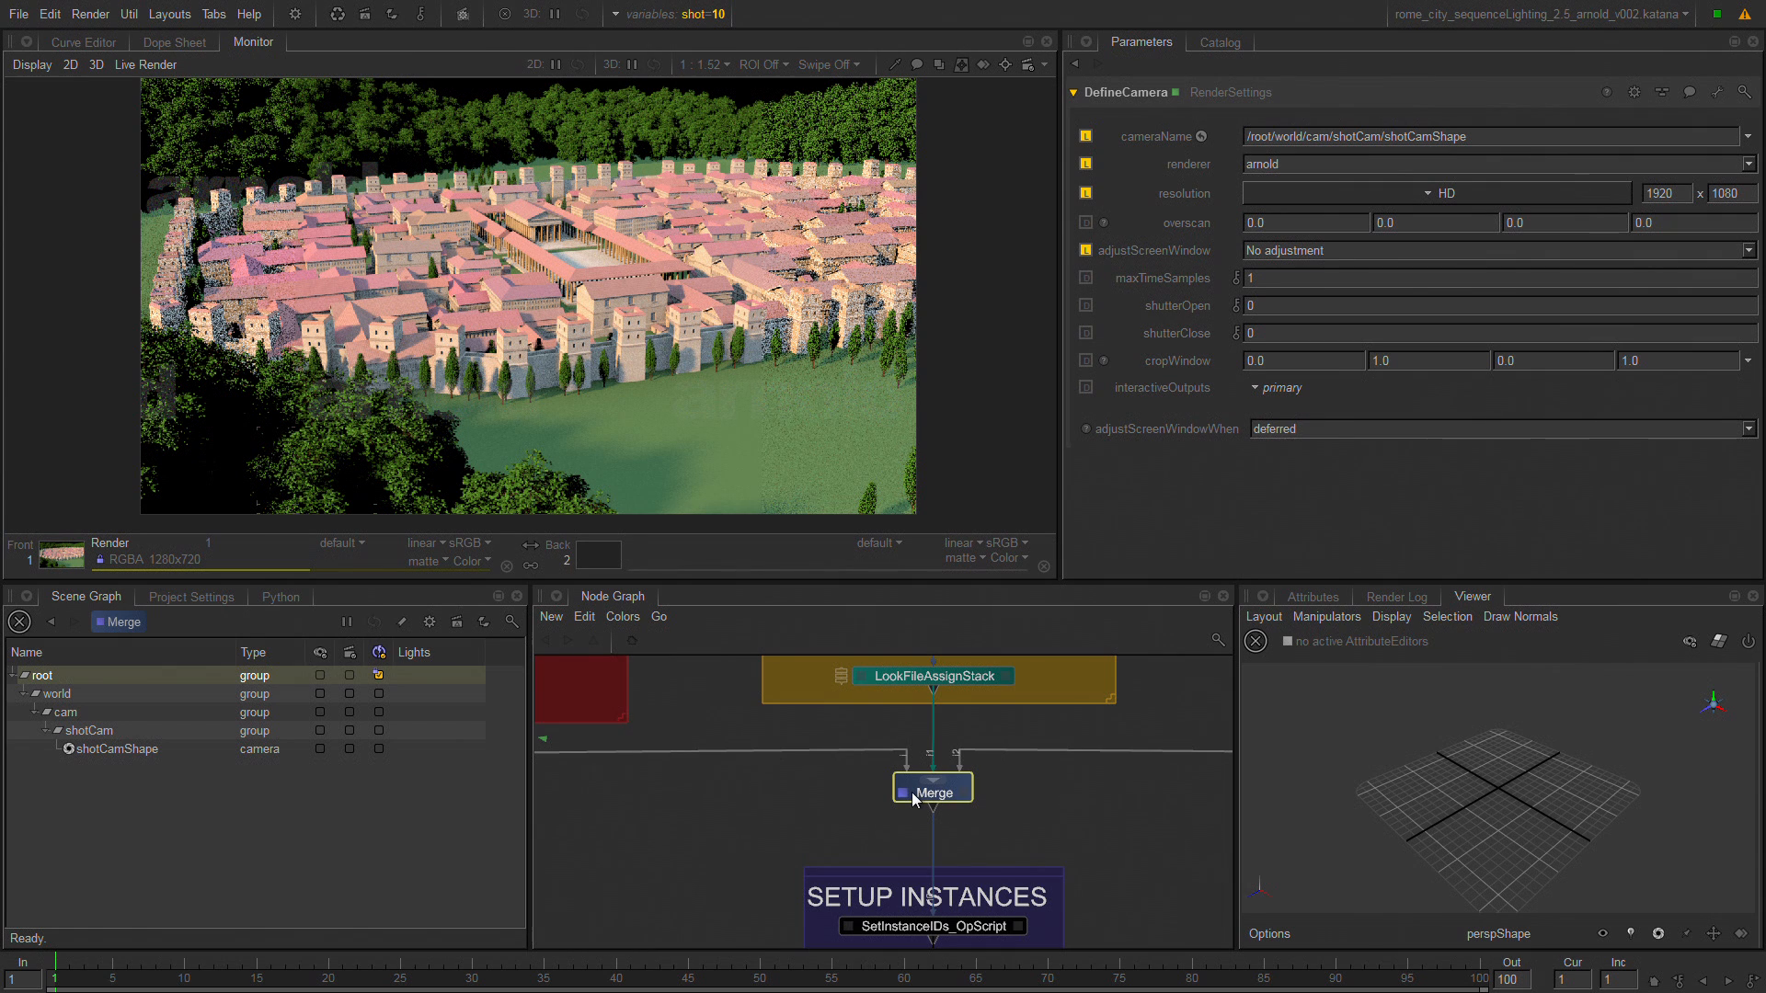
left_click(33, 767)
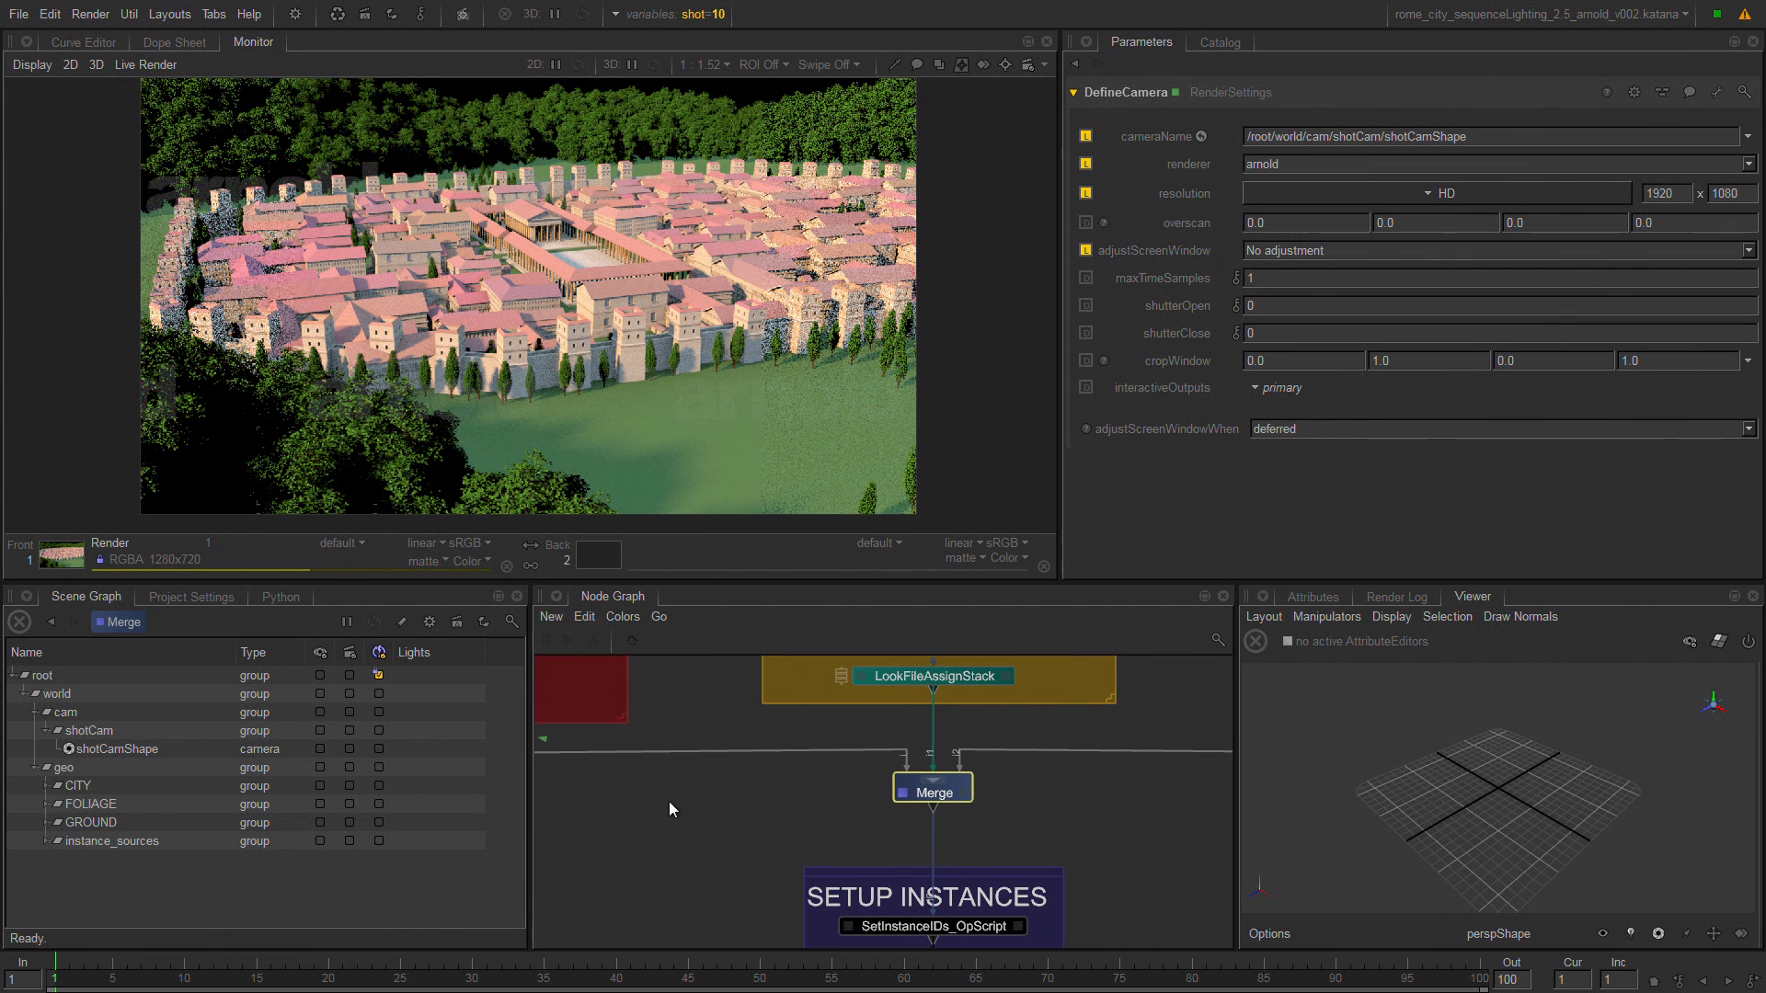
middle_click_drag(670, 802, 578, 585)
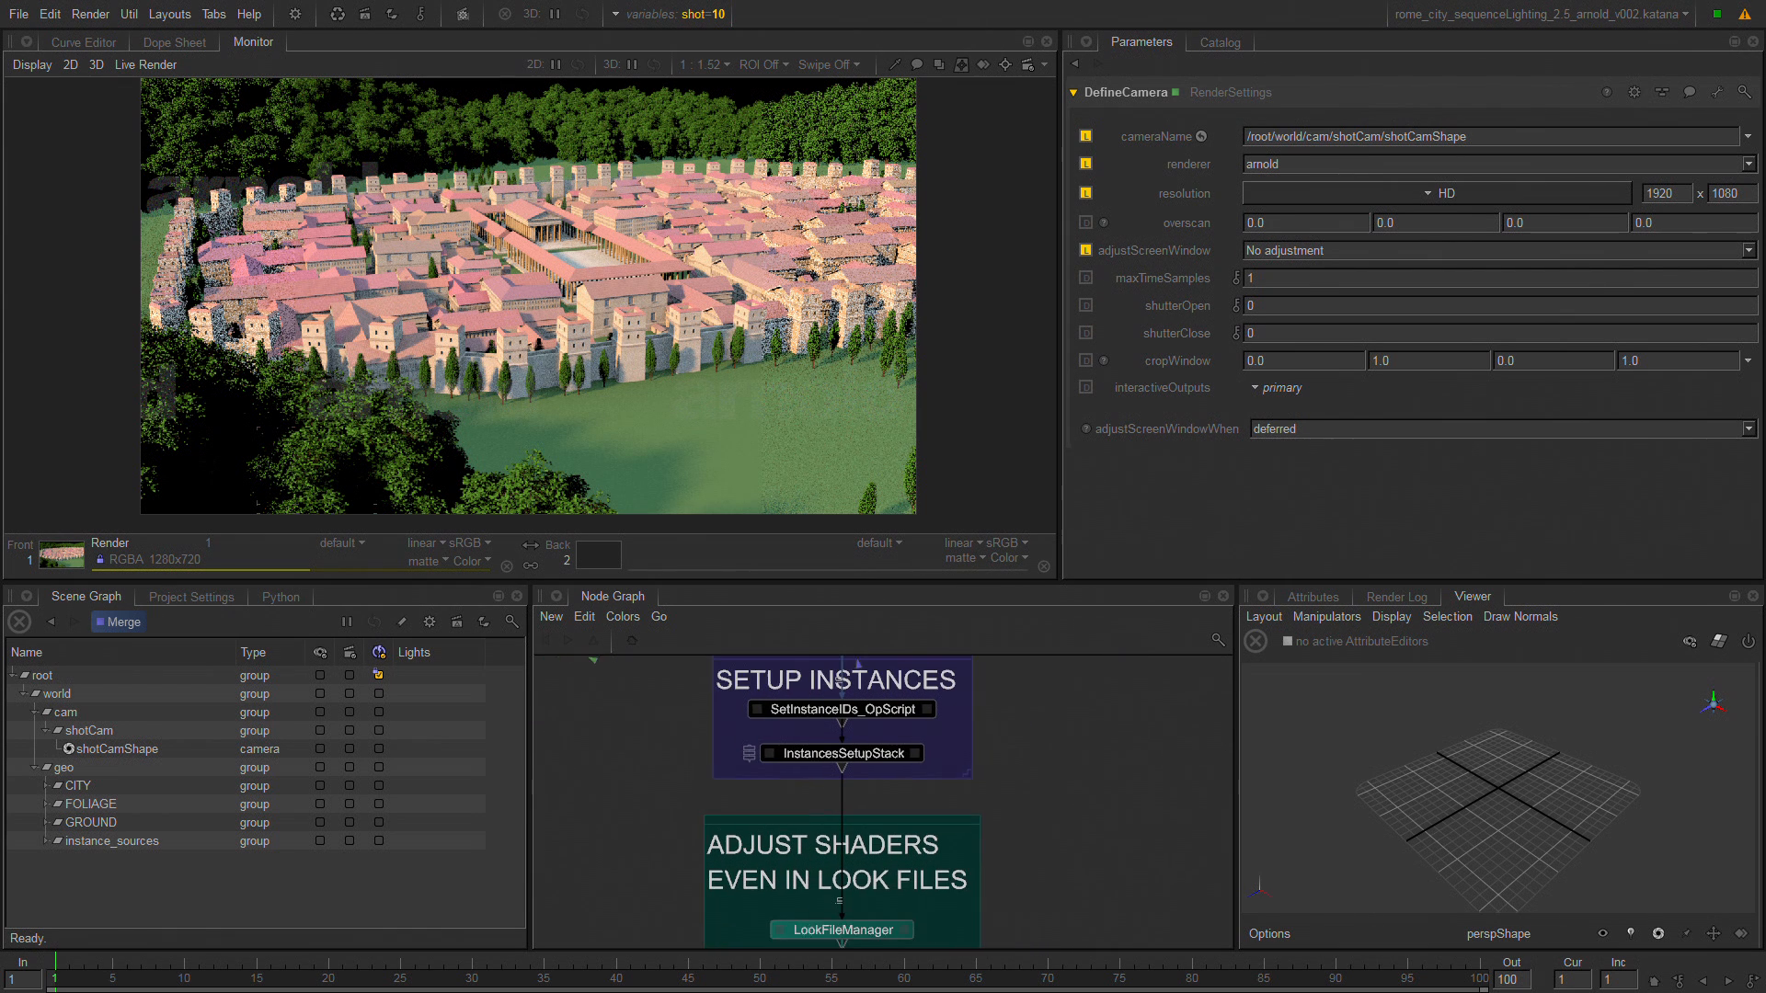
middle_click_drag(685, 687, 708, 803)
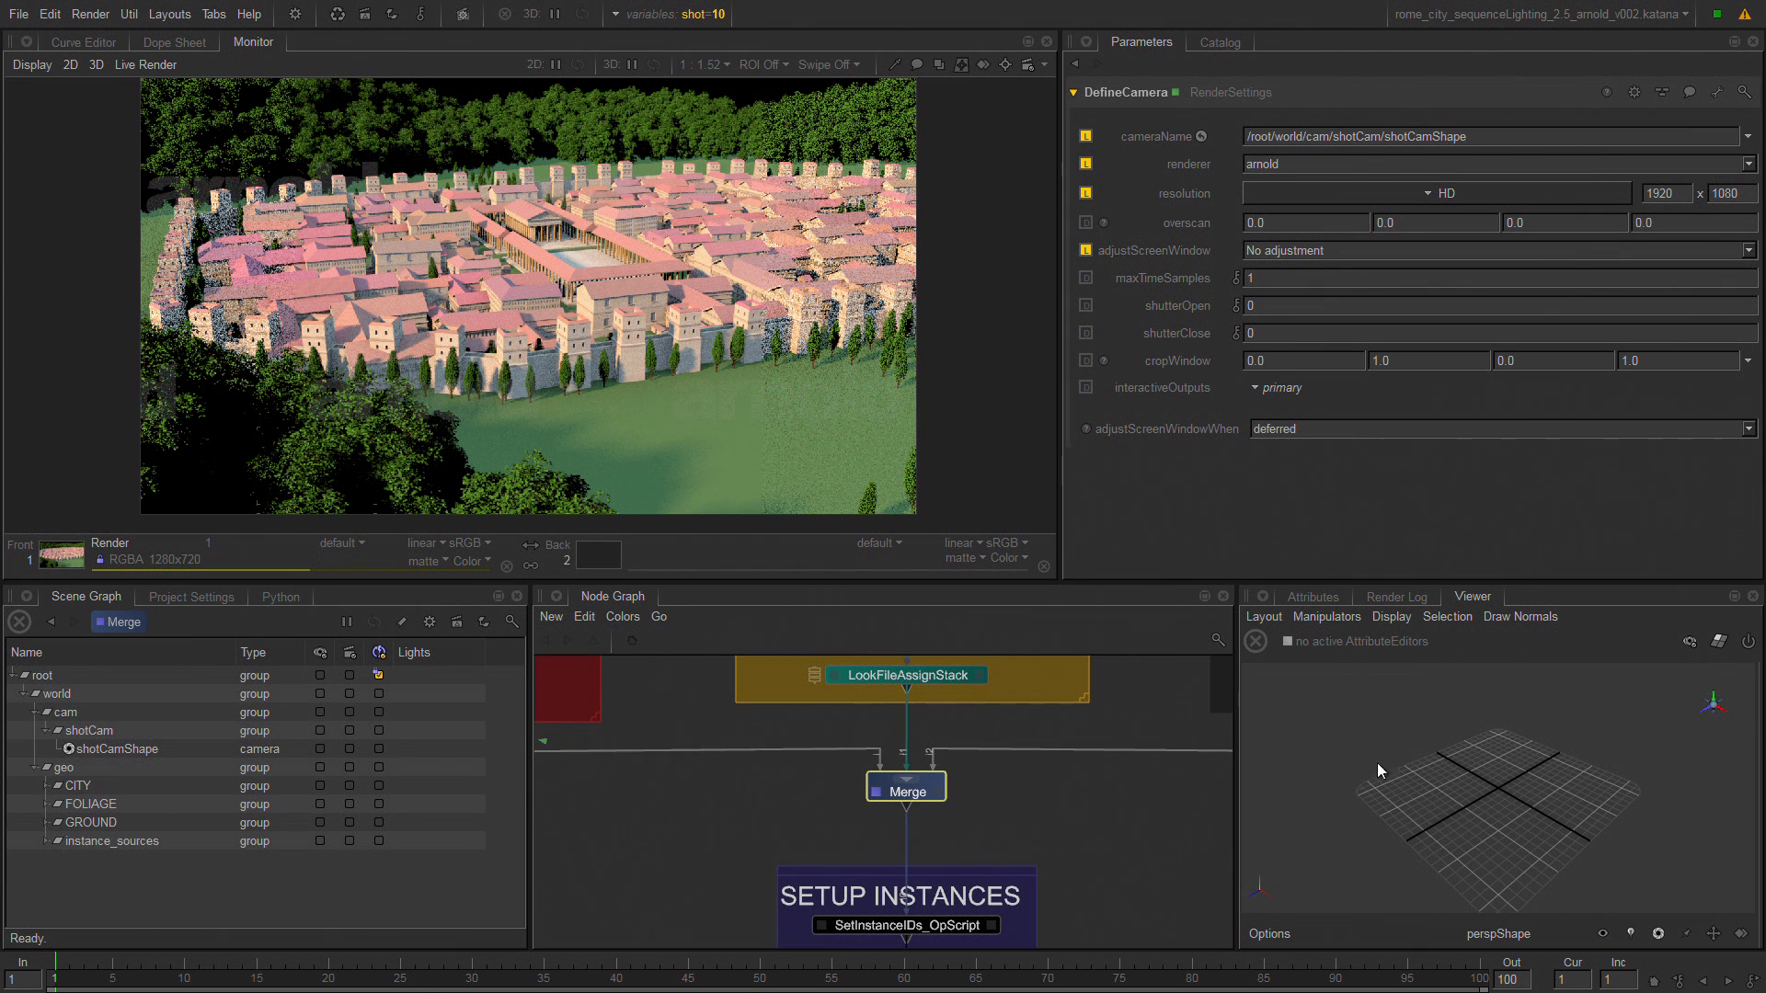
left_click_drag(1377, 764, 1461, 766, "alt")
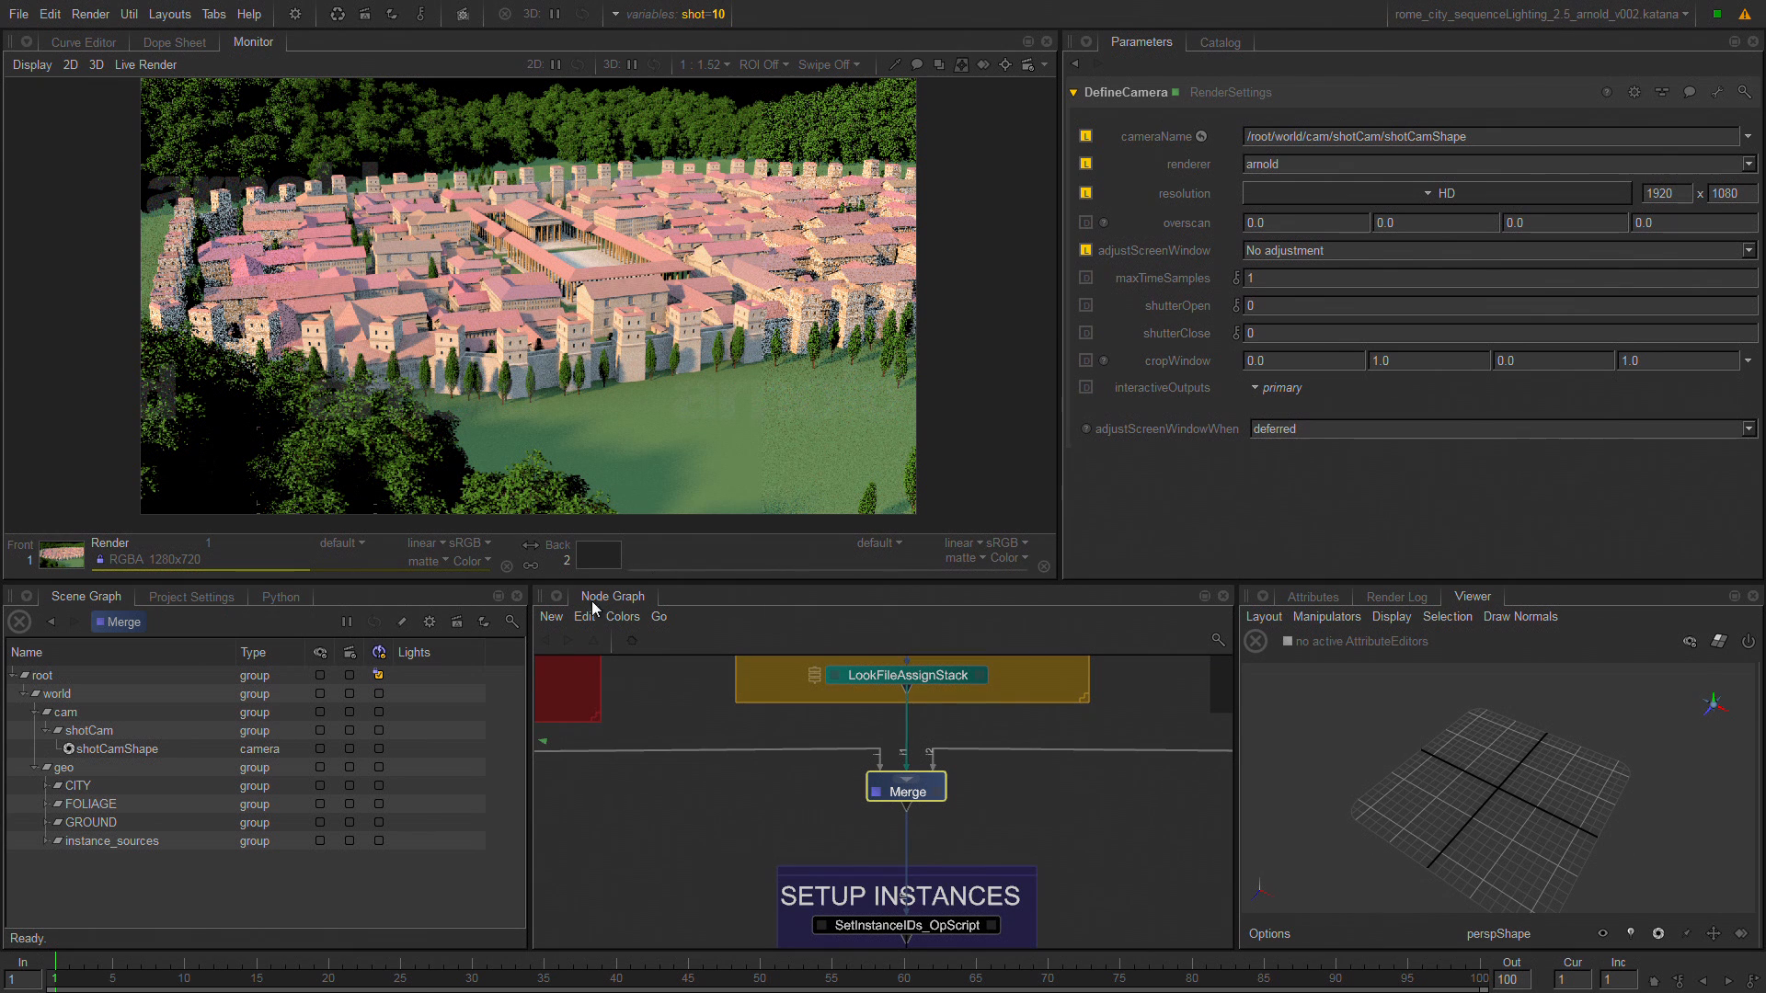
Expand the CITY and HOUSES groups in the Scene Graph and frame HOUSES in the 3D Viewer.
left_click(140, 781)
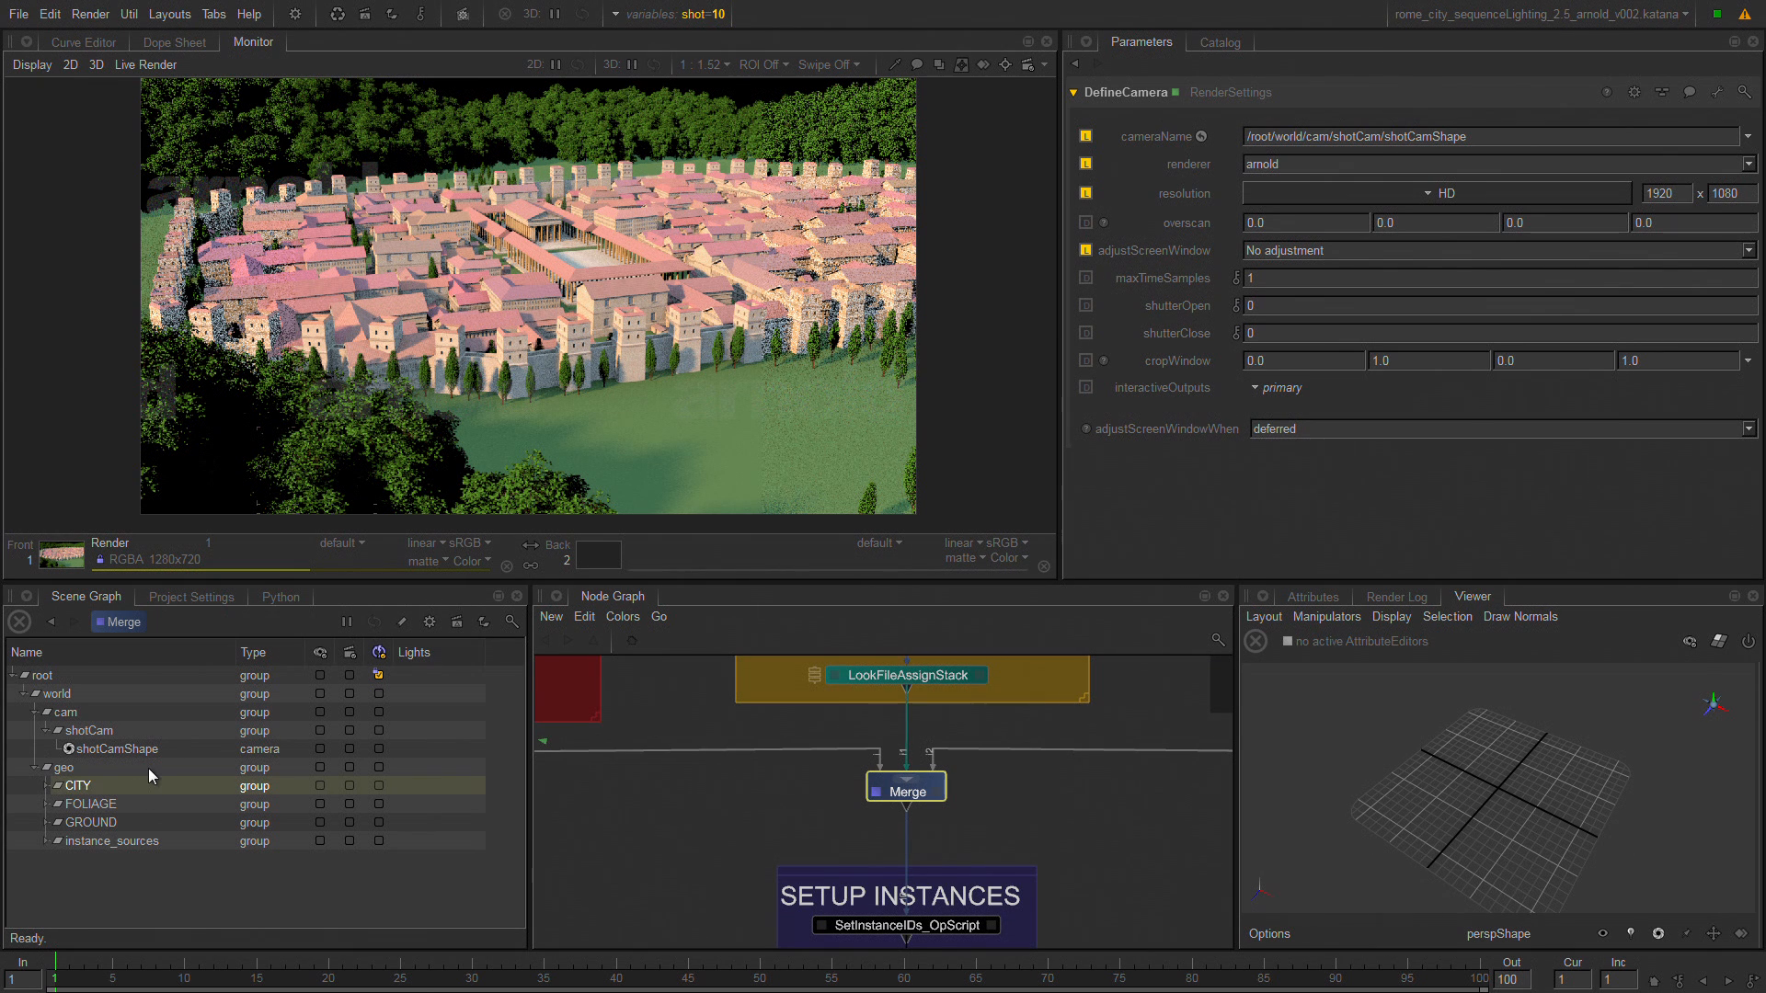
key("Right")
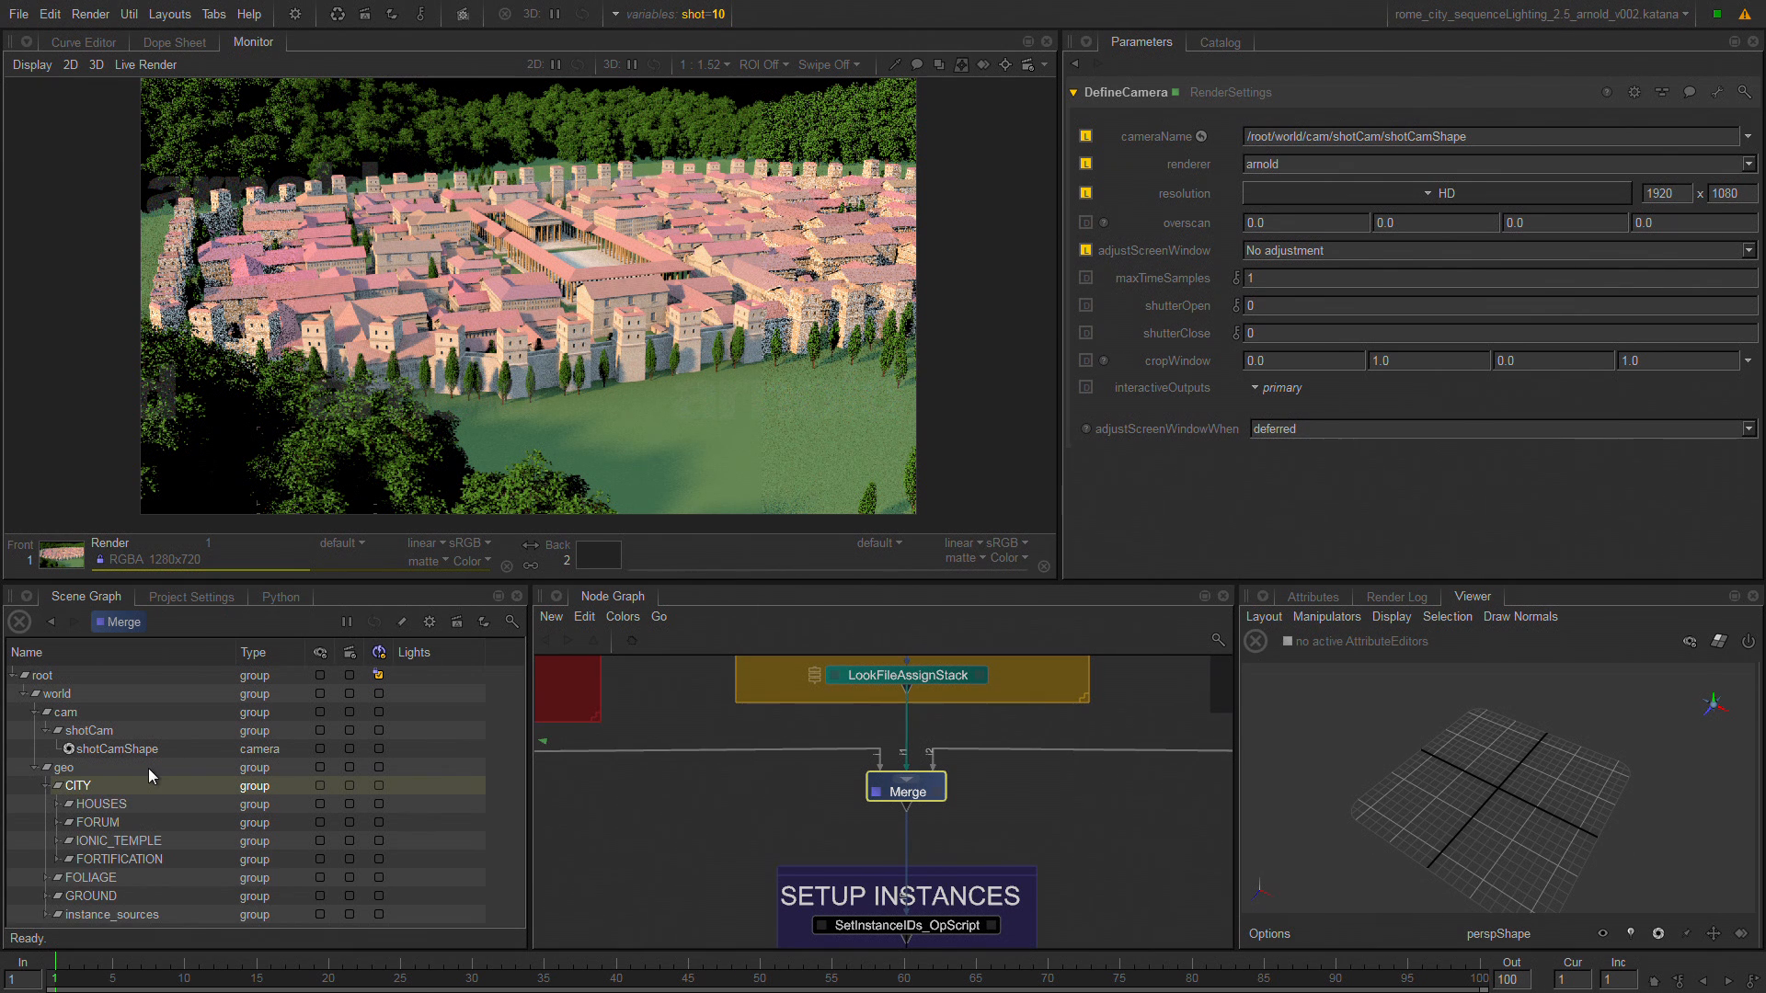
key("Down")
key("Right")
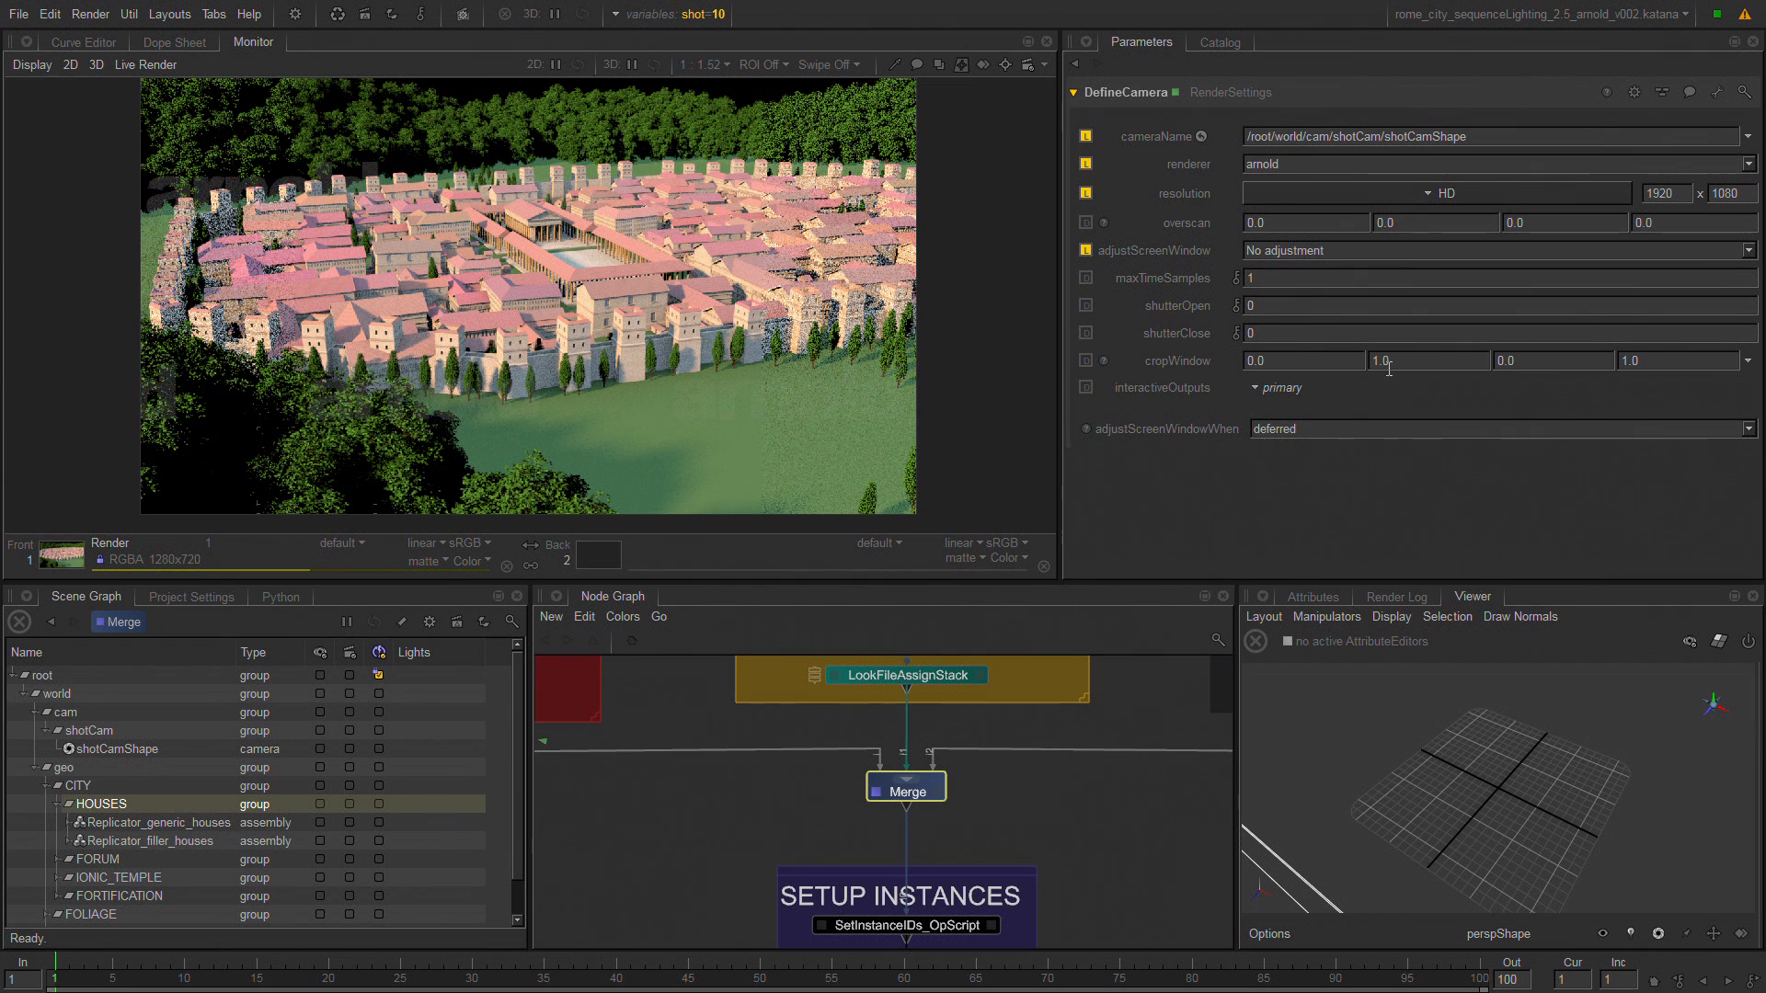
key("f")
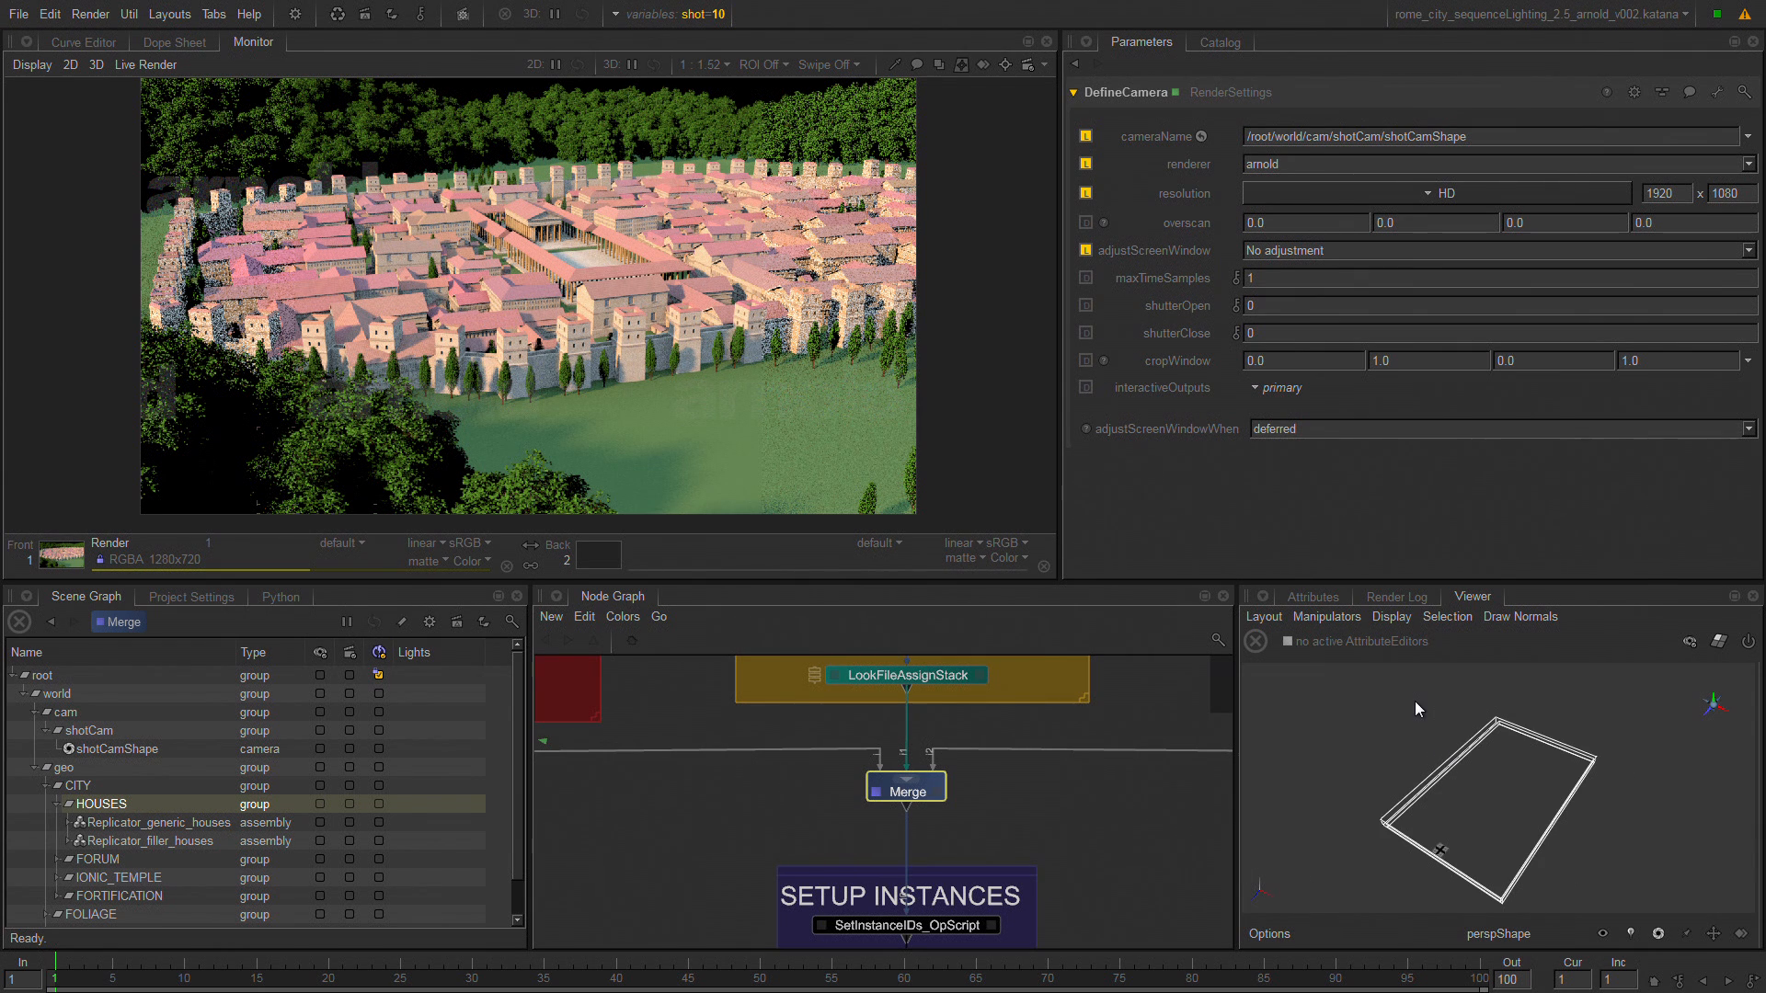
mouse_move(1422, 761)
left_mouse_down("alt")
mouse_move(1398, 759)
mouse_move(1409, 731)
mouse_move(1310, 716)
mouse_move(1420, 730)
mouse_move(1395, 776)
mouse_move(1446, 721)
mouse_move(1395, 742)
mouse_move(1409, 793)
mouse_move(1470, 734)
mouse_move(1359, 762)
mouse_move(1429, 759)
left_mouse_up("alt")
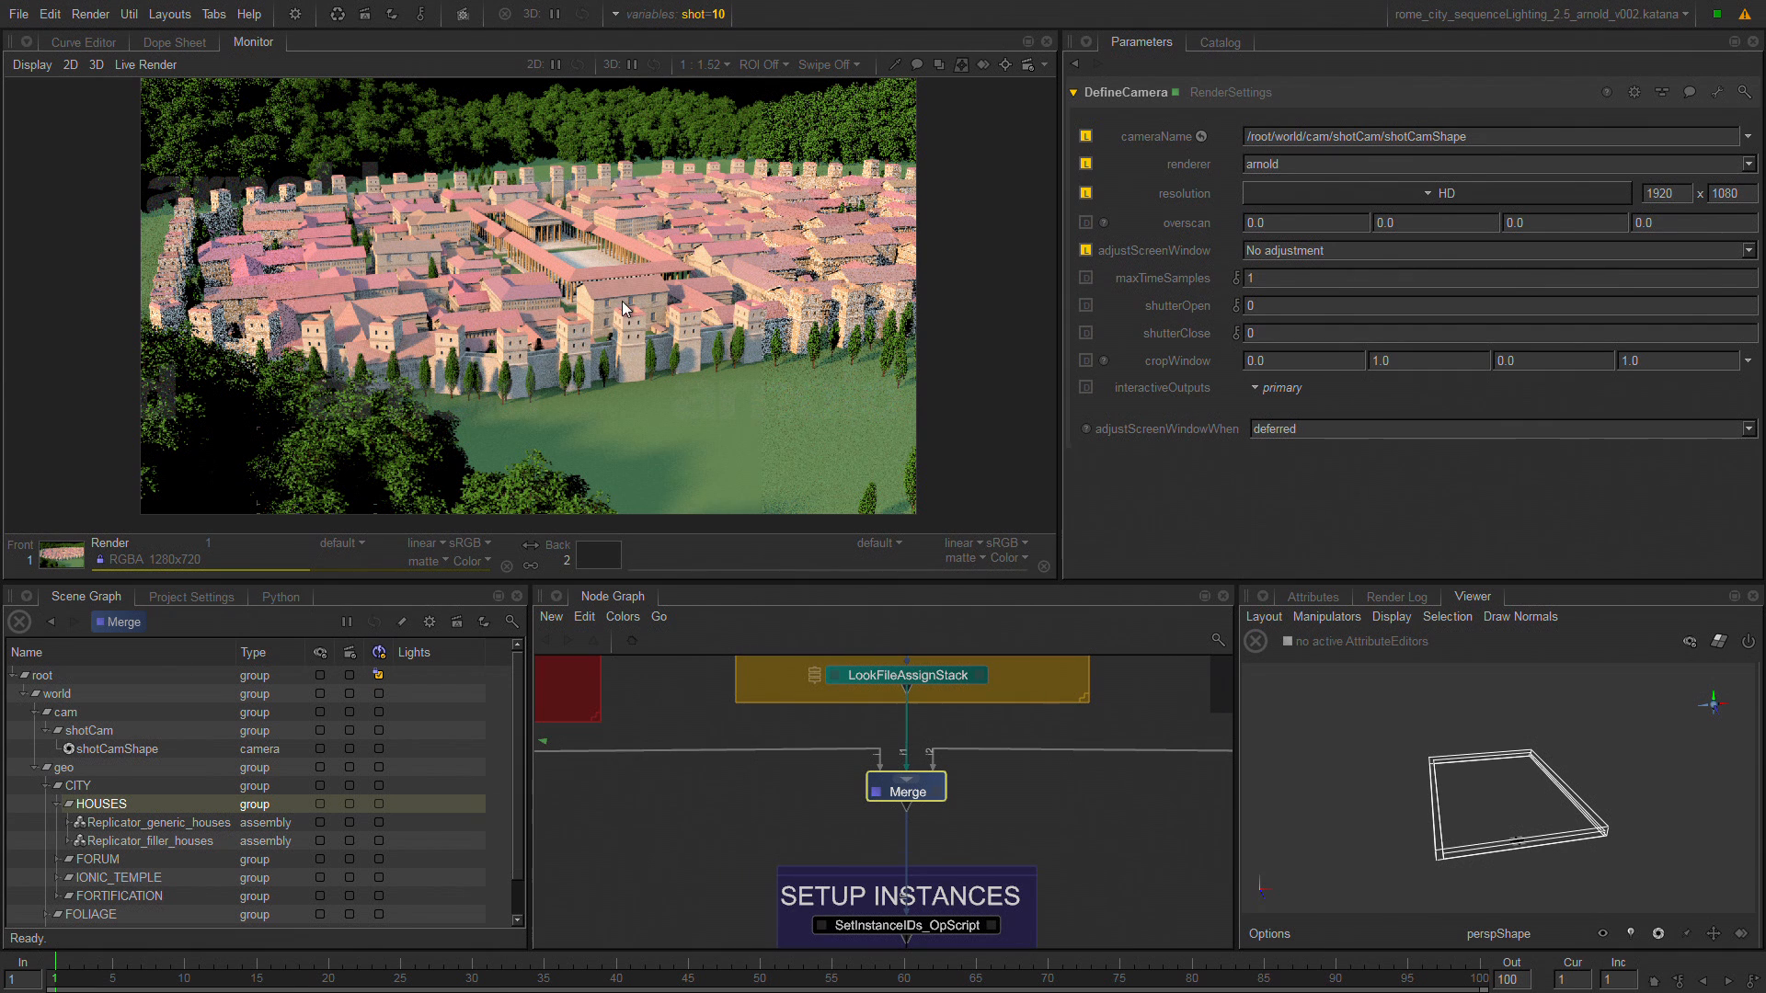
Turn on pixel probing in the Monitor and probe several house roofs and walls to identify their scene locations.
key("x")
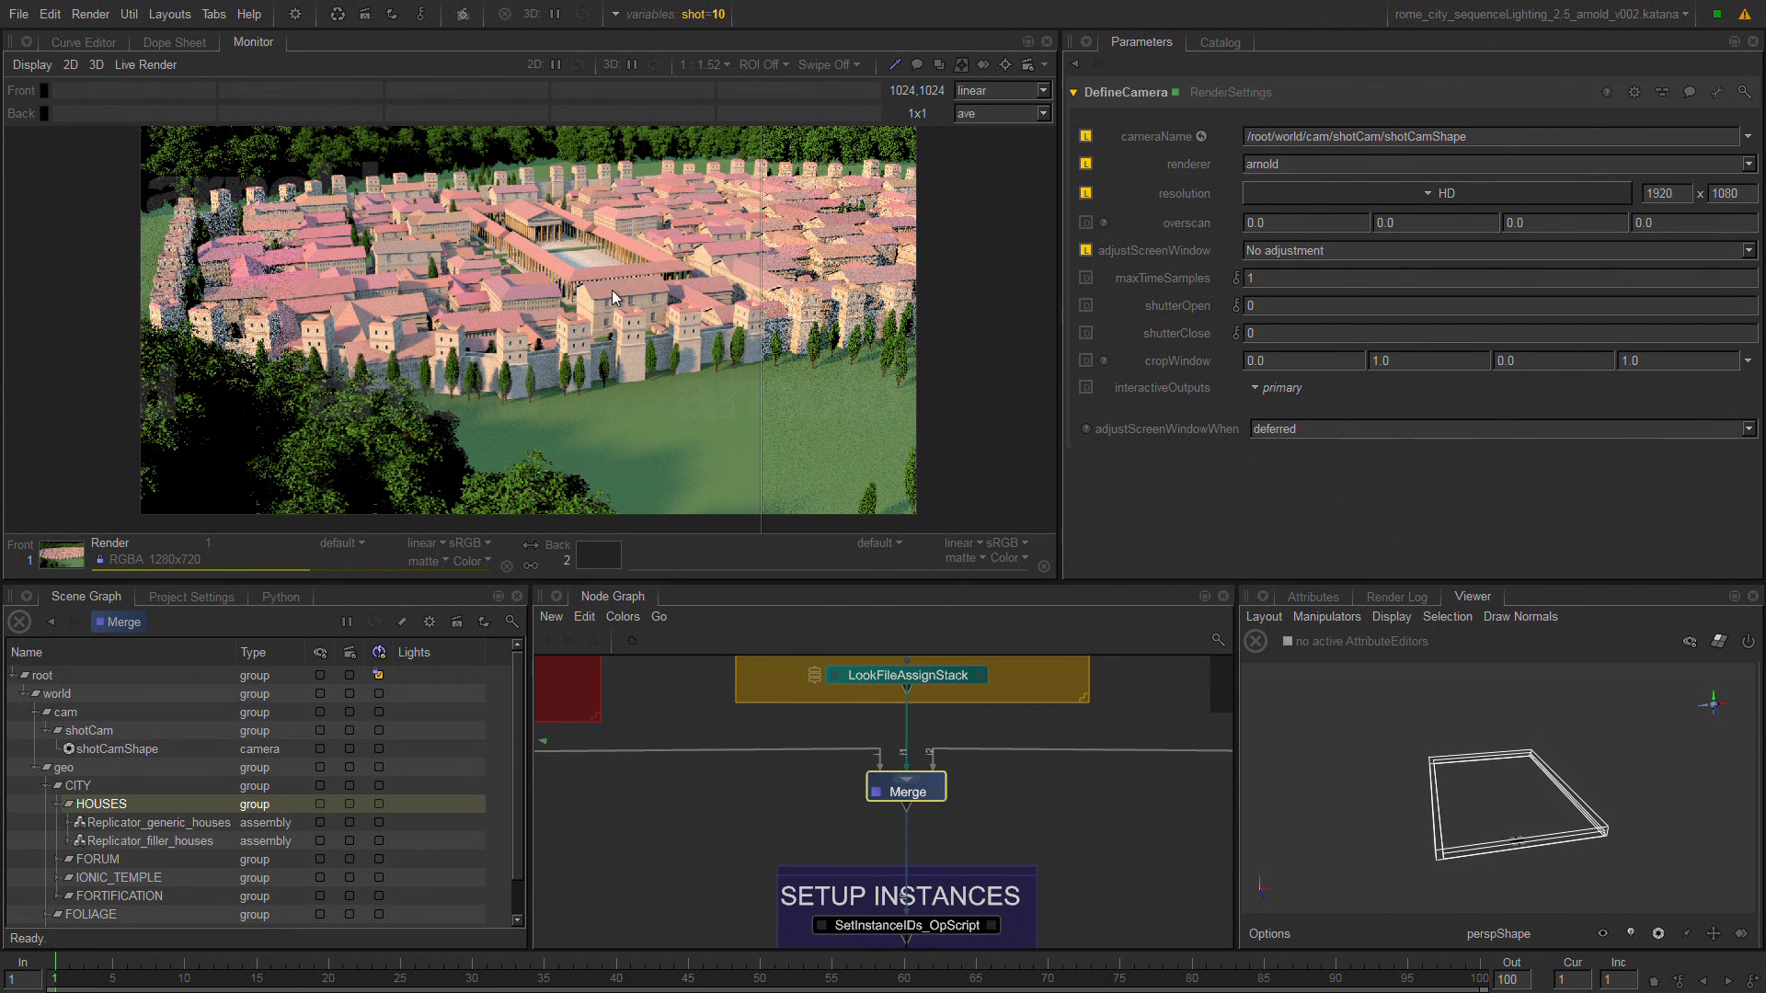
left_click_drag(612, 290, 319, 278)
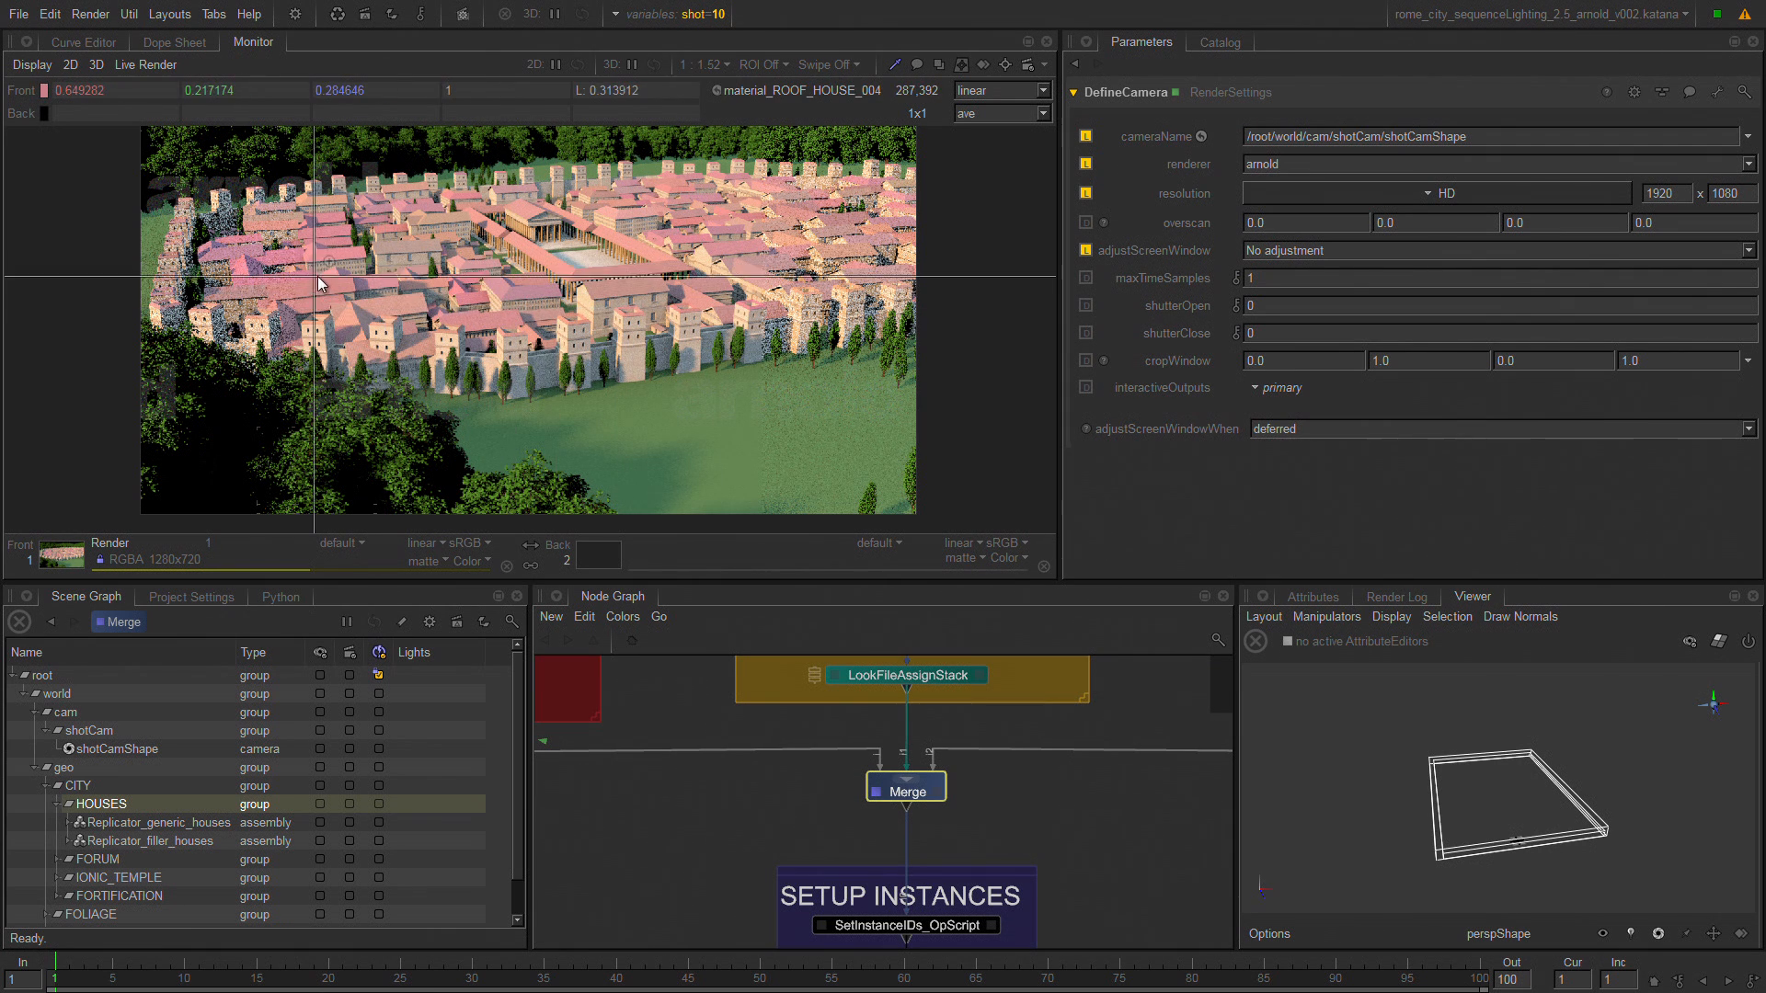
left_click(444, 213)
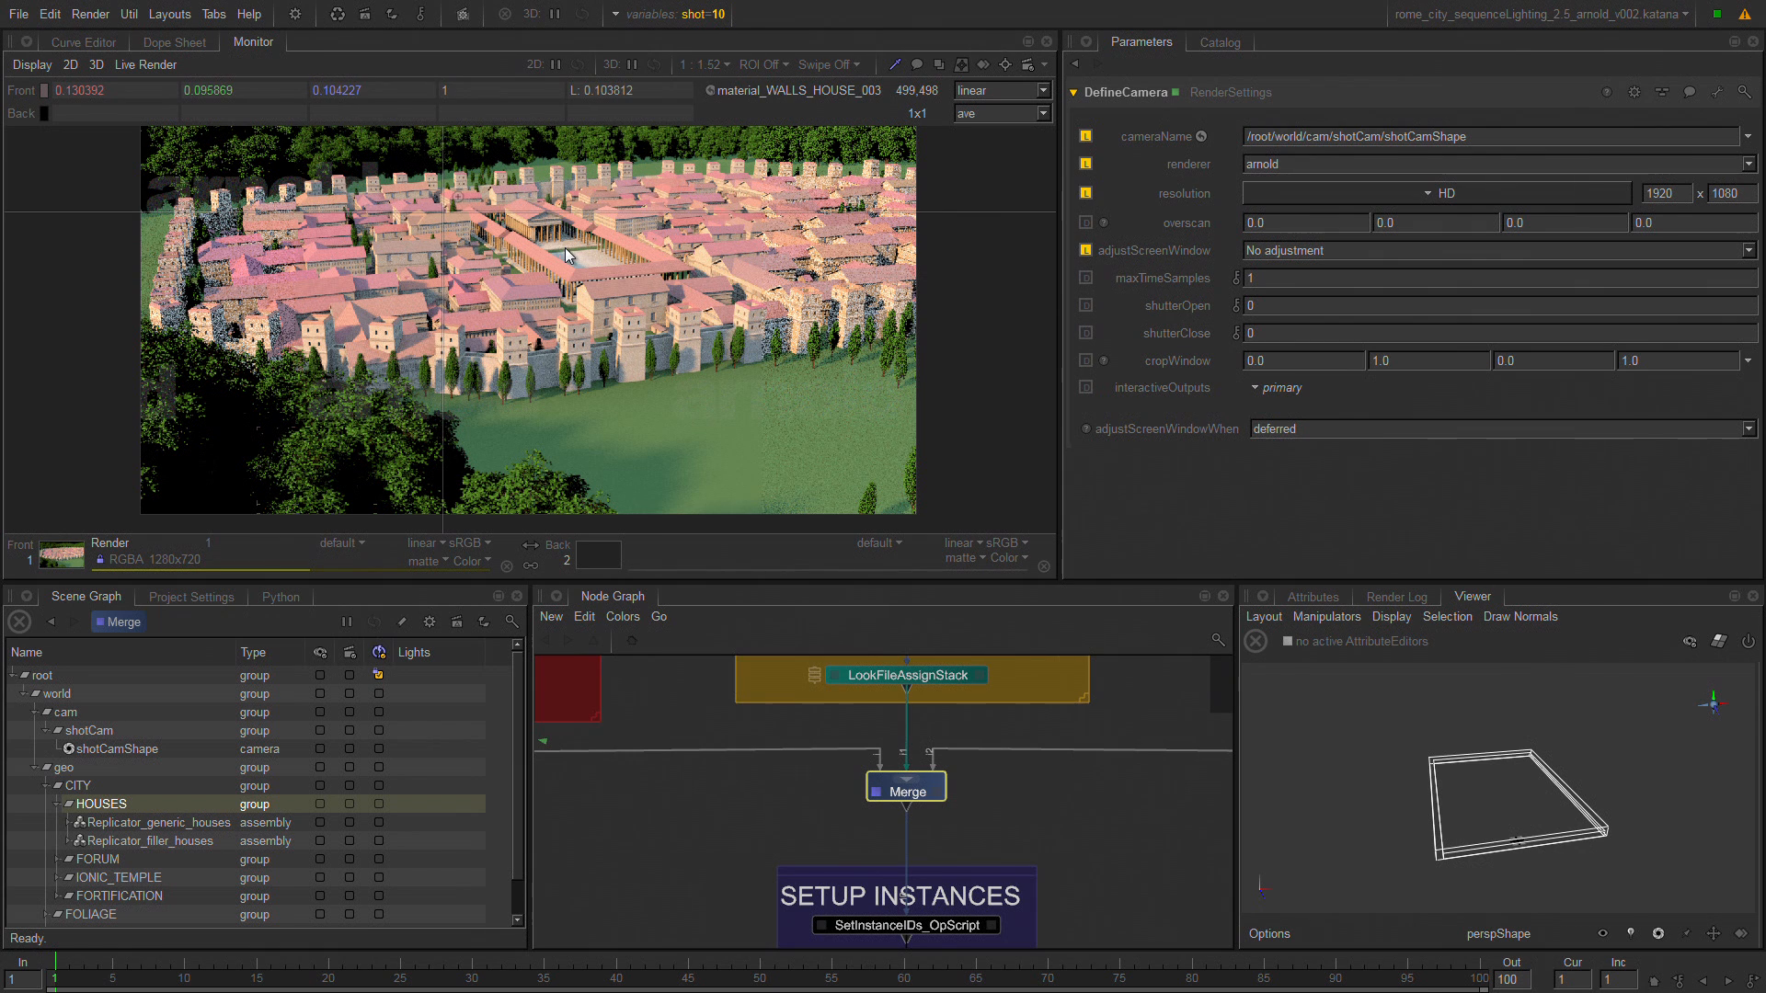
left_click(618, 285)
left_click(534, 292)
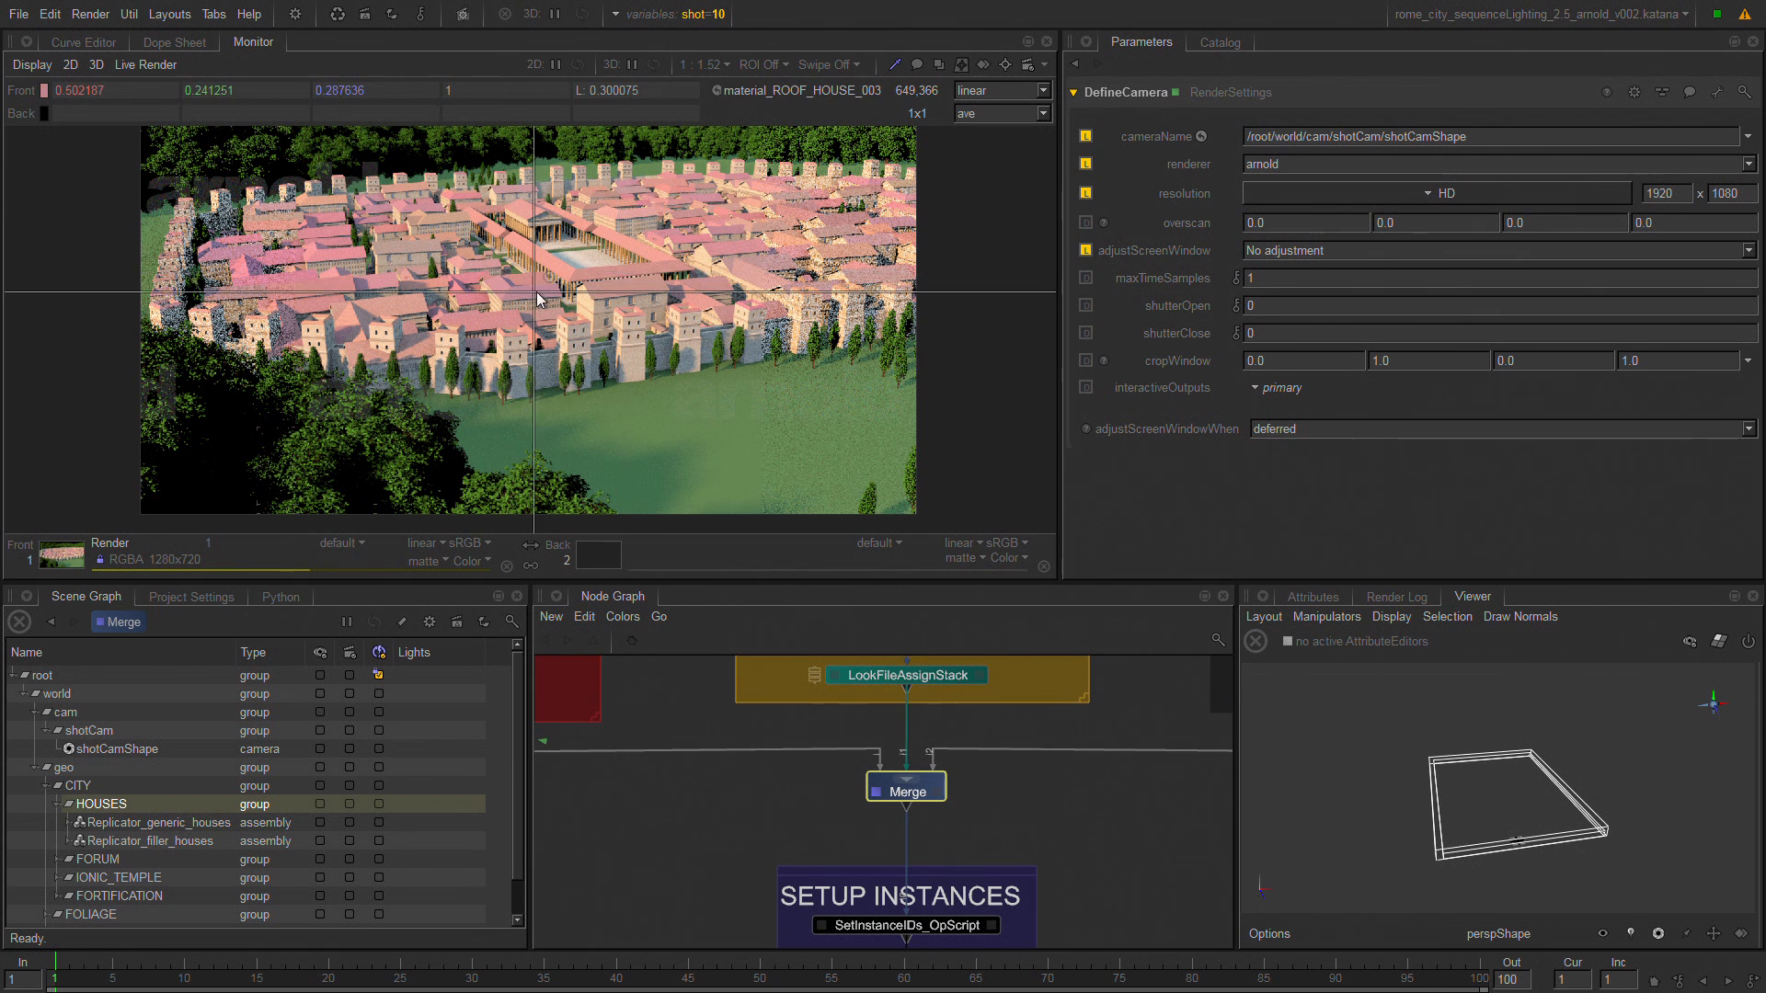
left_click(714, 186)
left_click(803, 195)
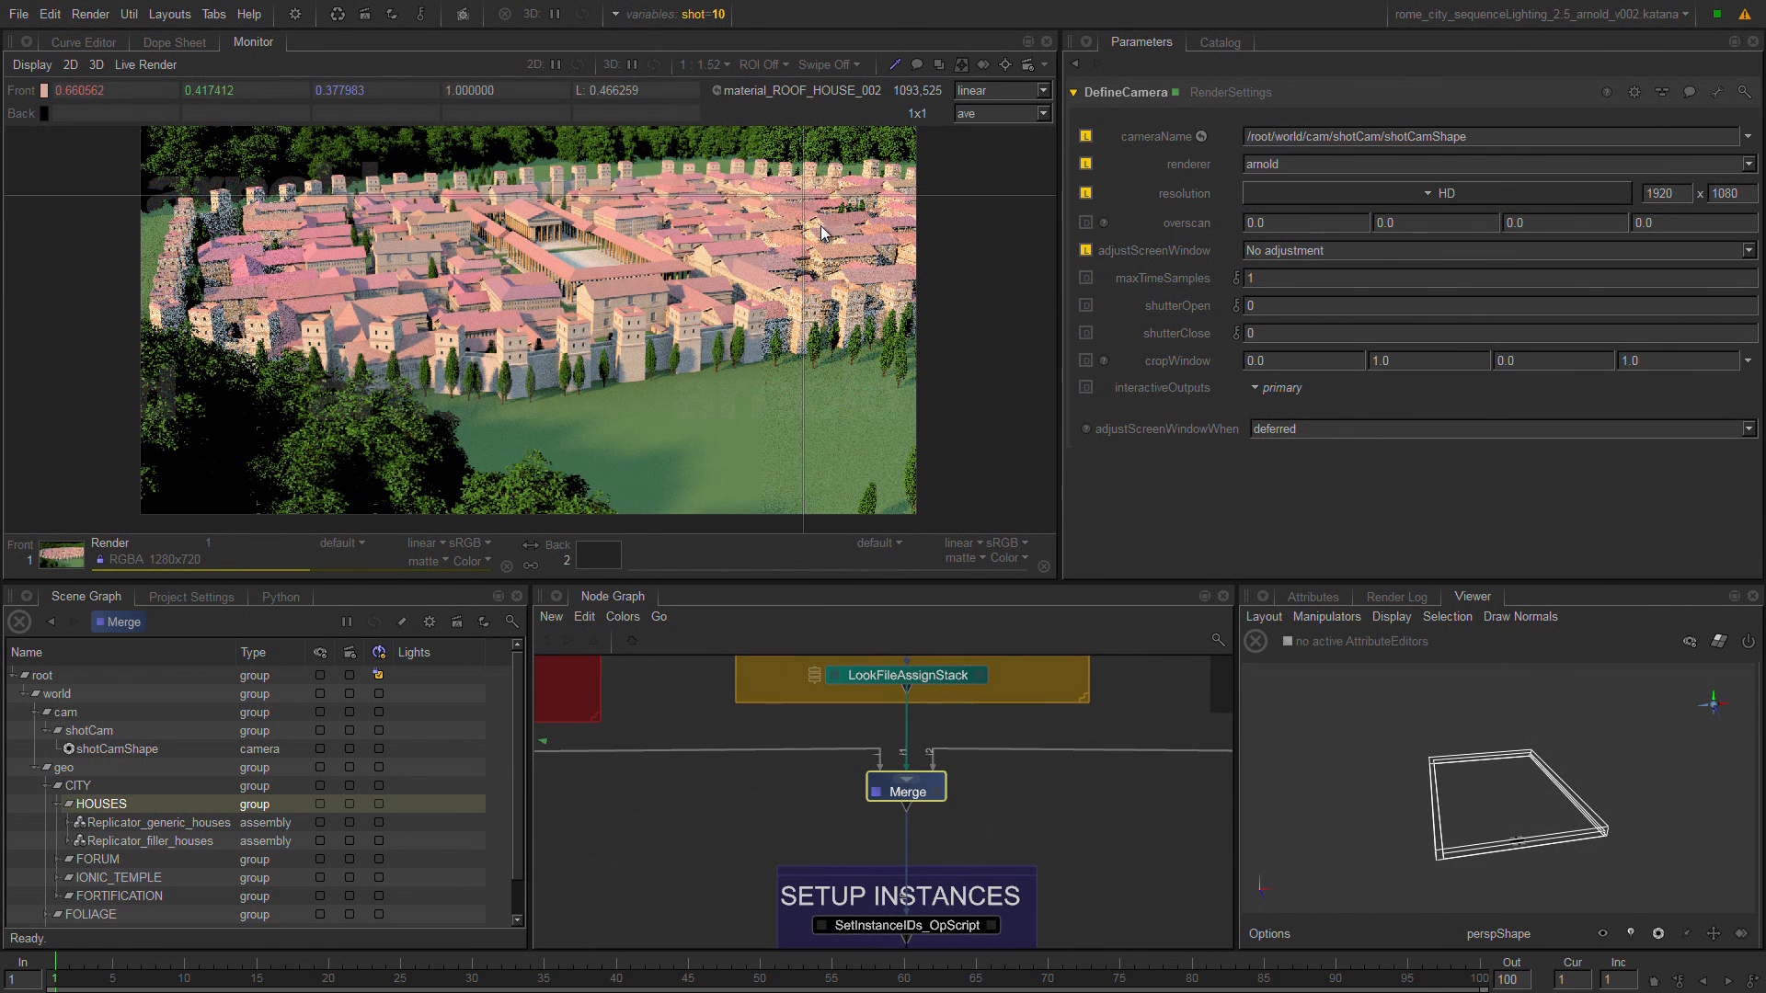
left_click(772, 251)
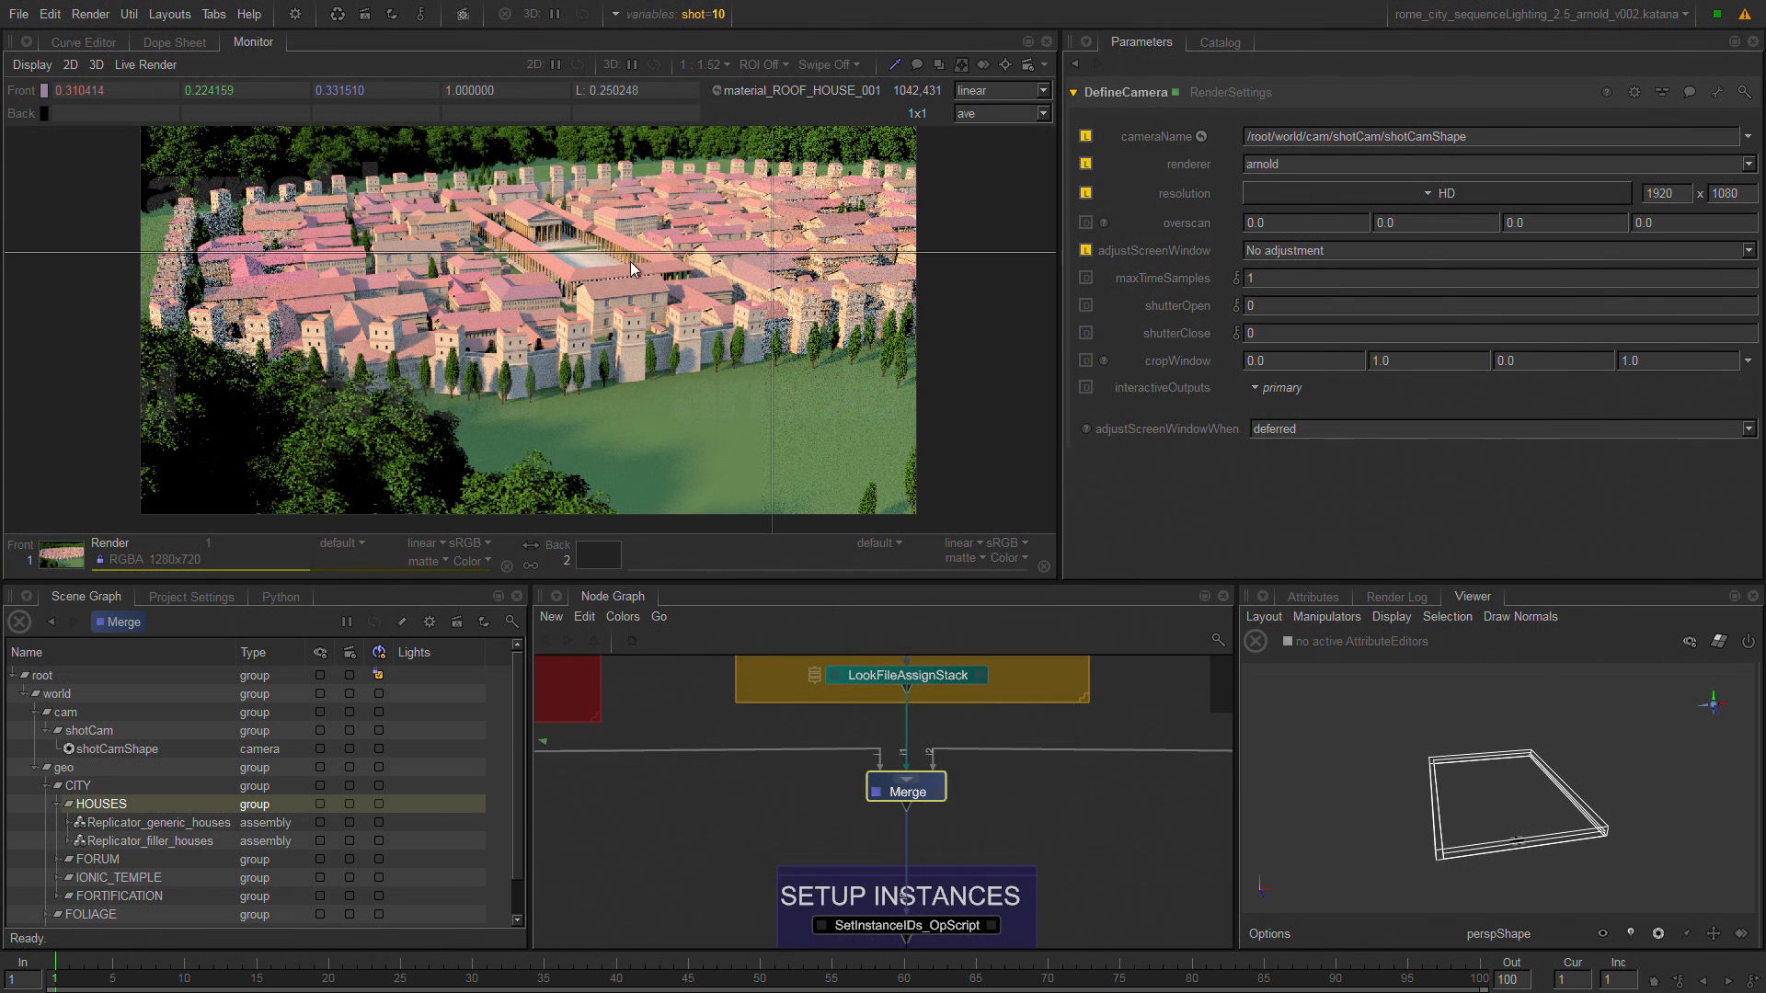
Select the probed house roof in the Scene Graph and look through the house components under Replicator_generic_houses.
left_click(716, 90)
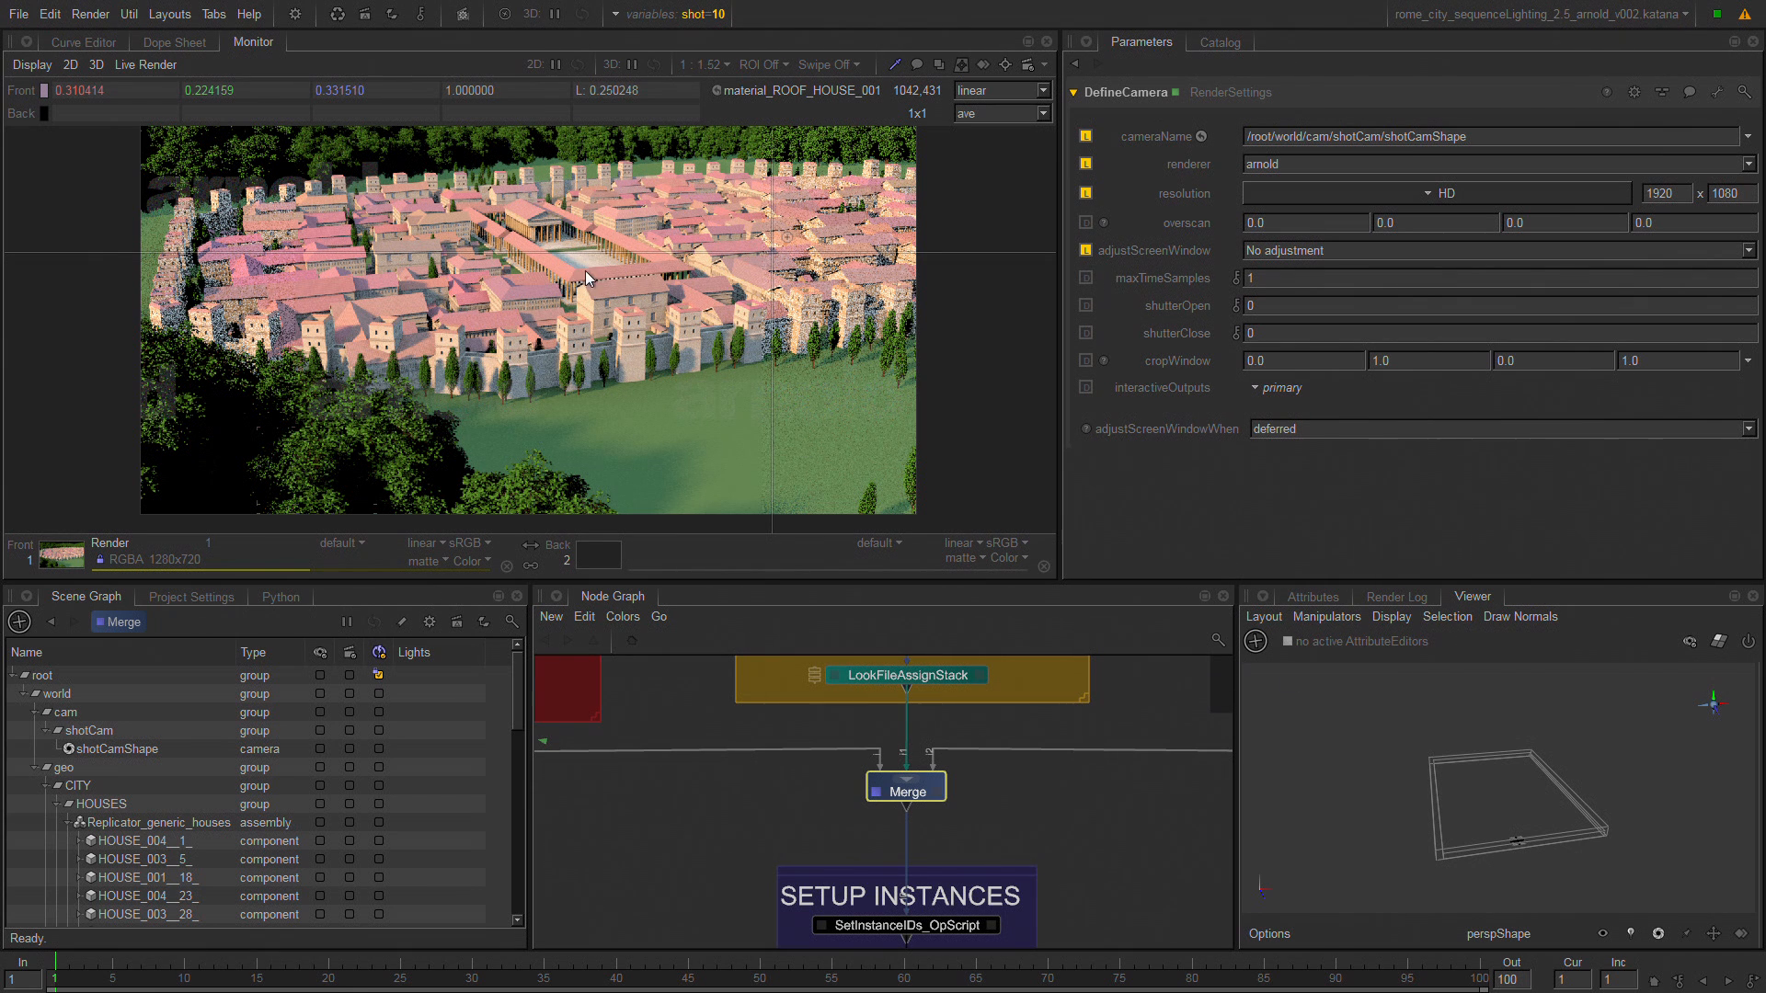
scroll(510, 700, "down", 5)
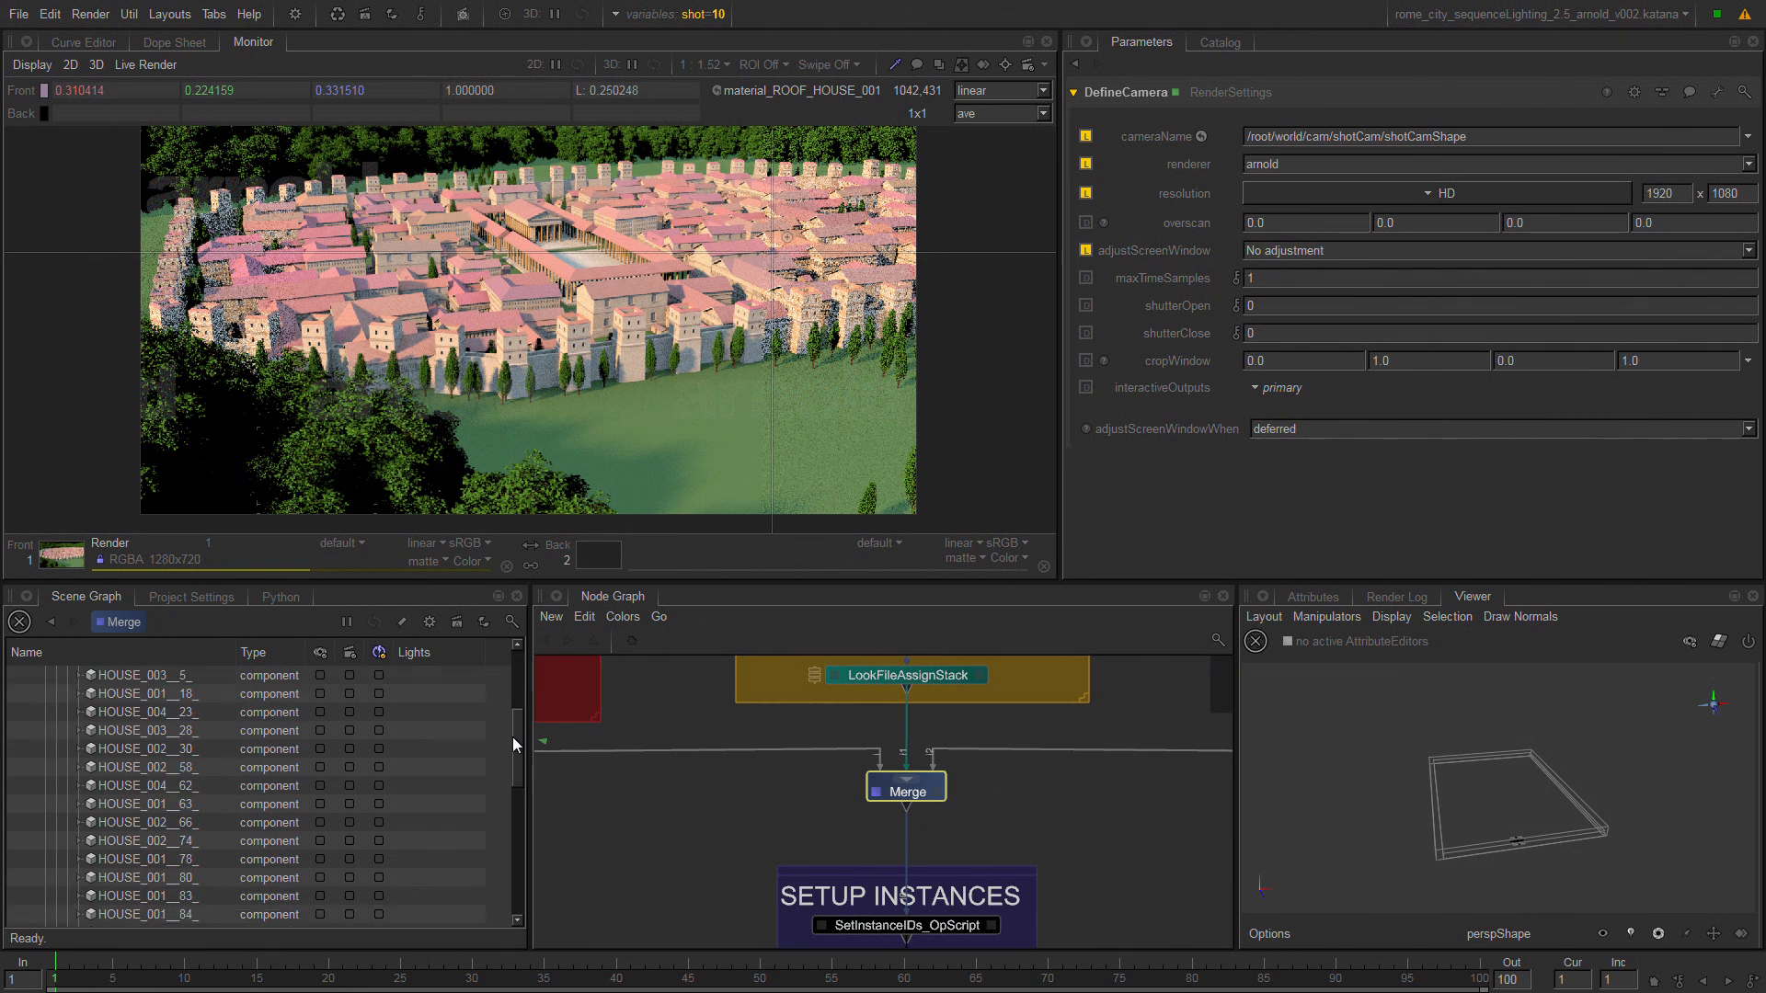
scroll(505, 717, "up", 5)
scroll(487, 791, "down", 10)
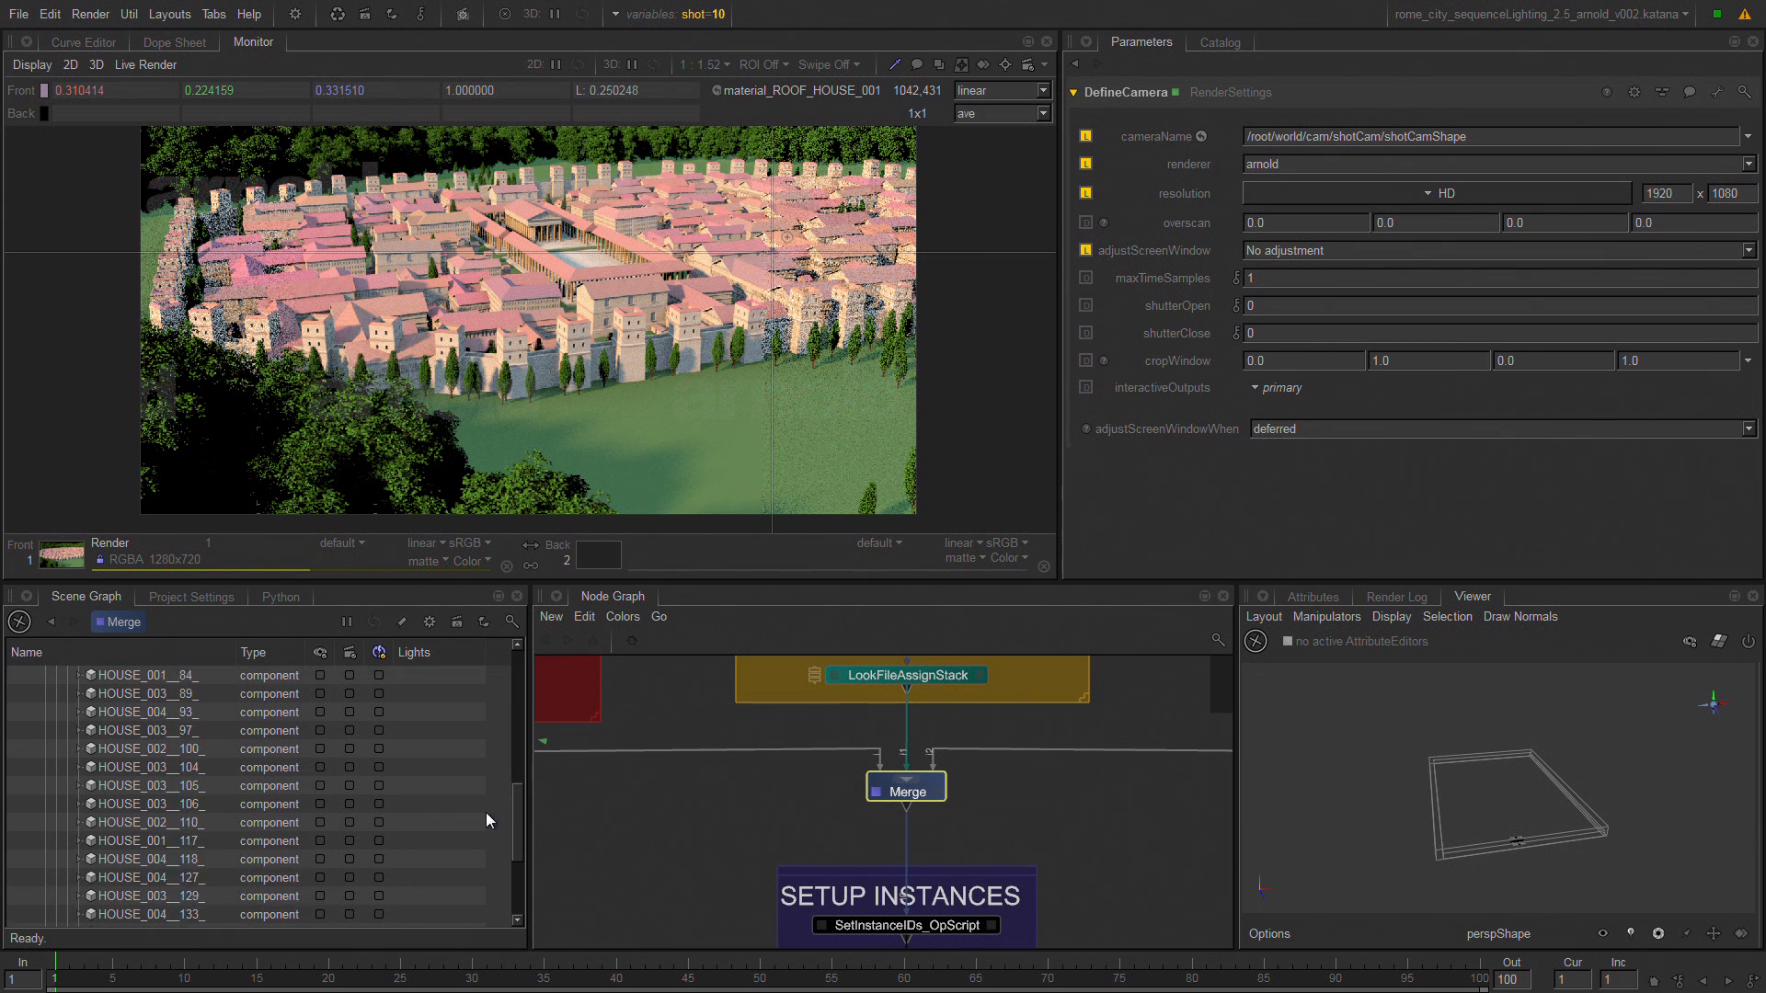
scroll(473, 791, "up", 10)
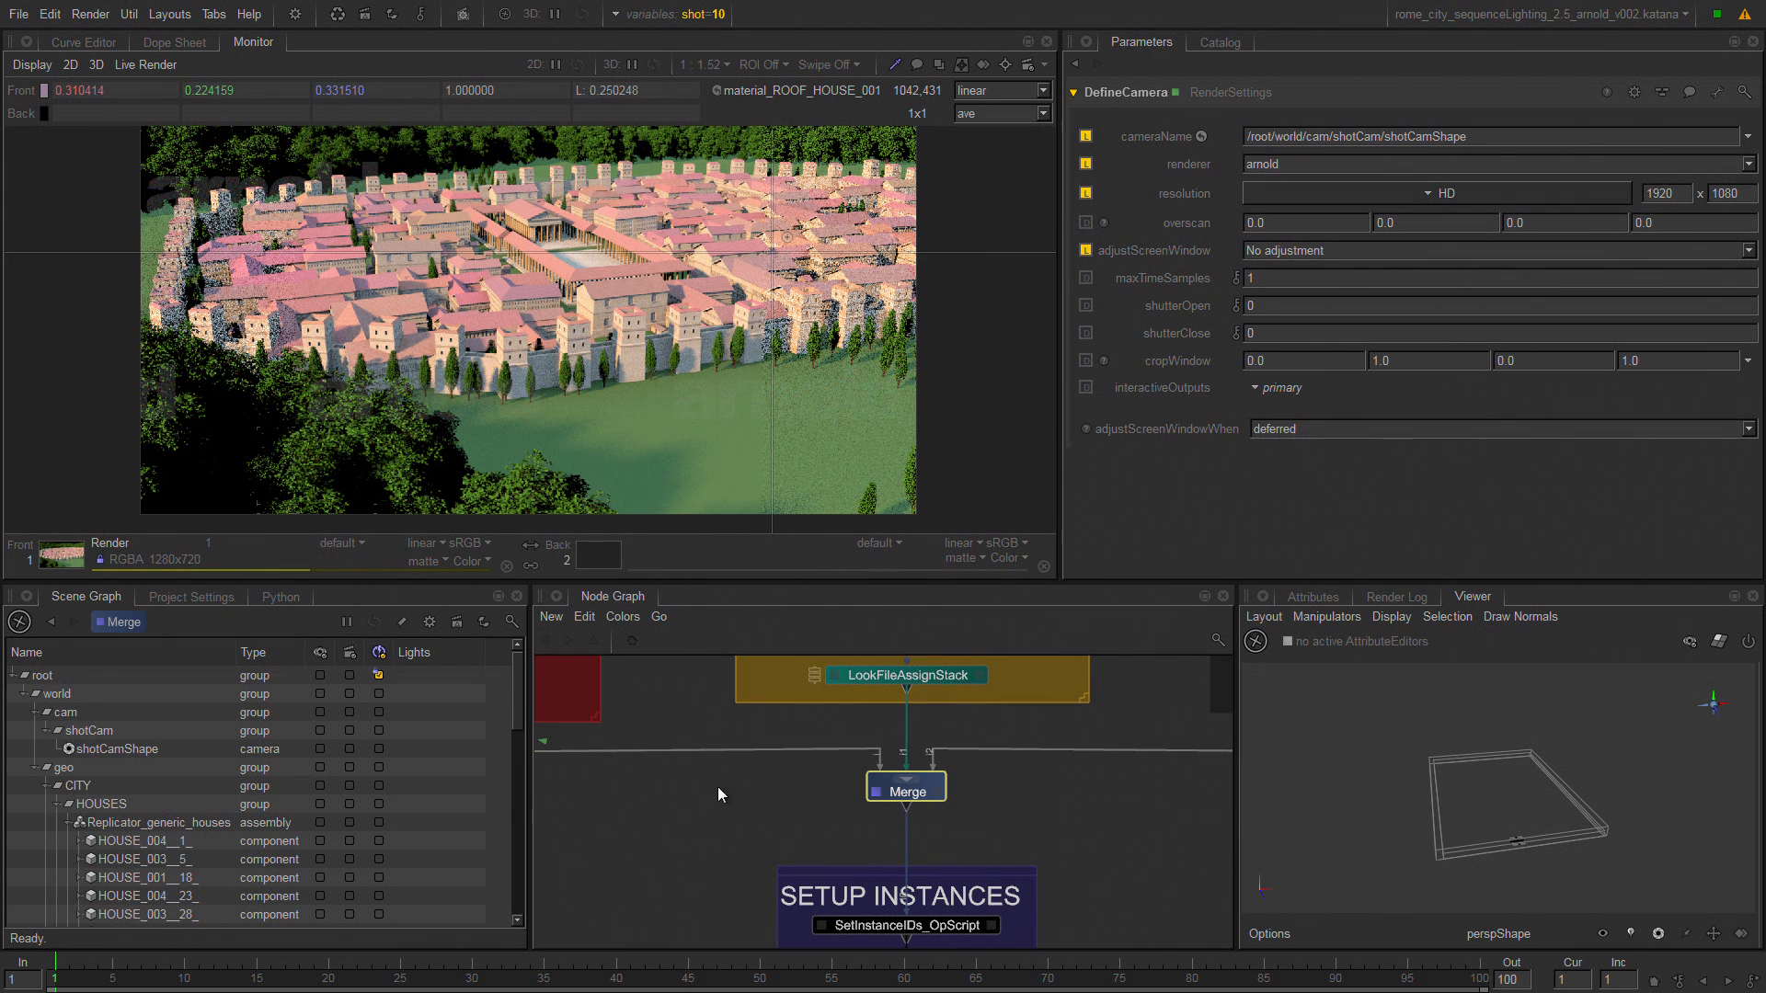
View the scene from the Render node below SET RENDER GLOBALS and inspect the selected house up close in the 3D Viewer.
middle_click_drag(717, 786, 670, 459)
middle_click_drag(857, 822, 902, 451)
middle_click_drag(848, 824, 835, 629)
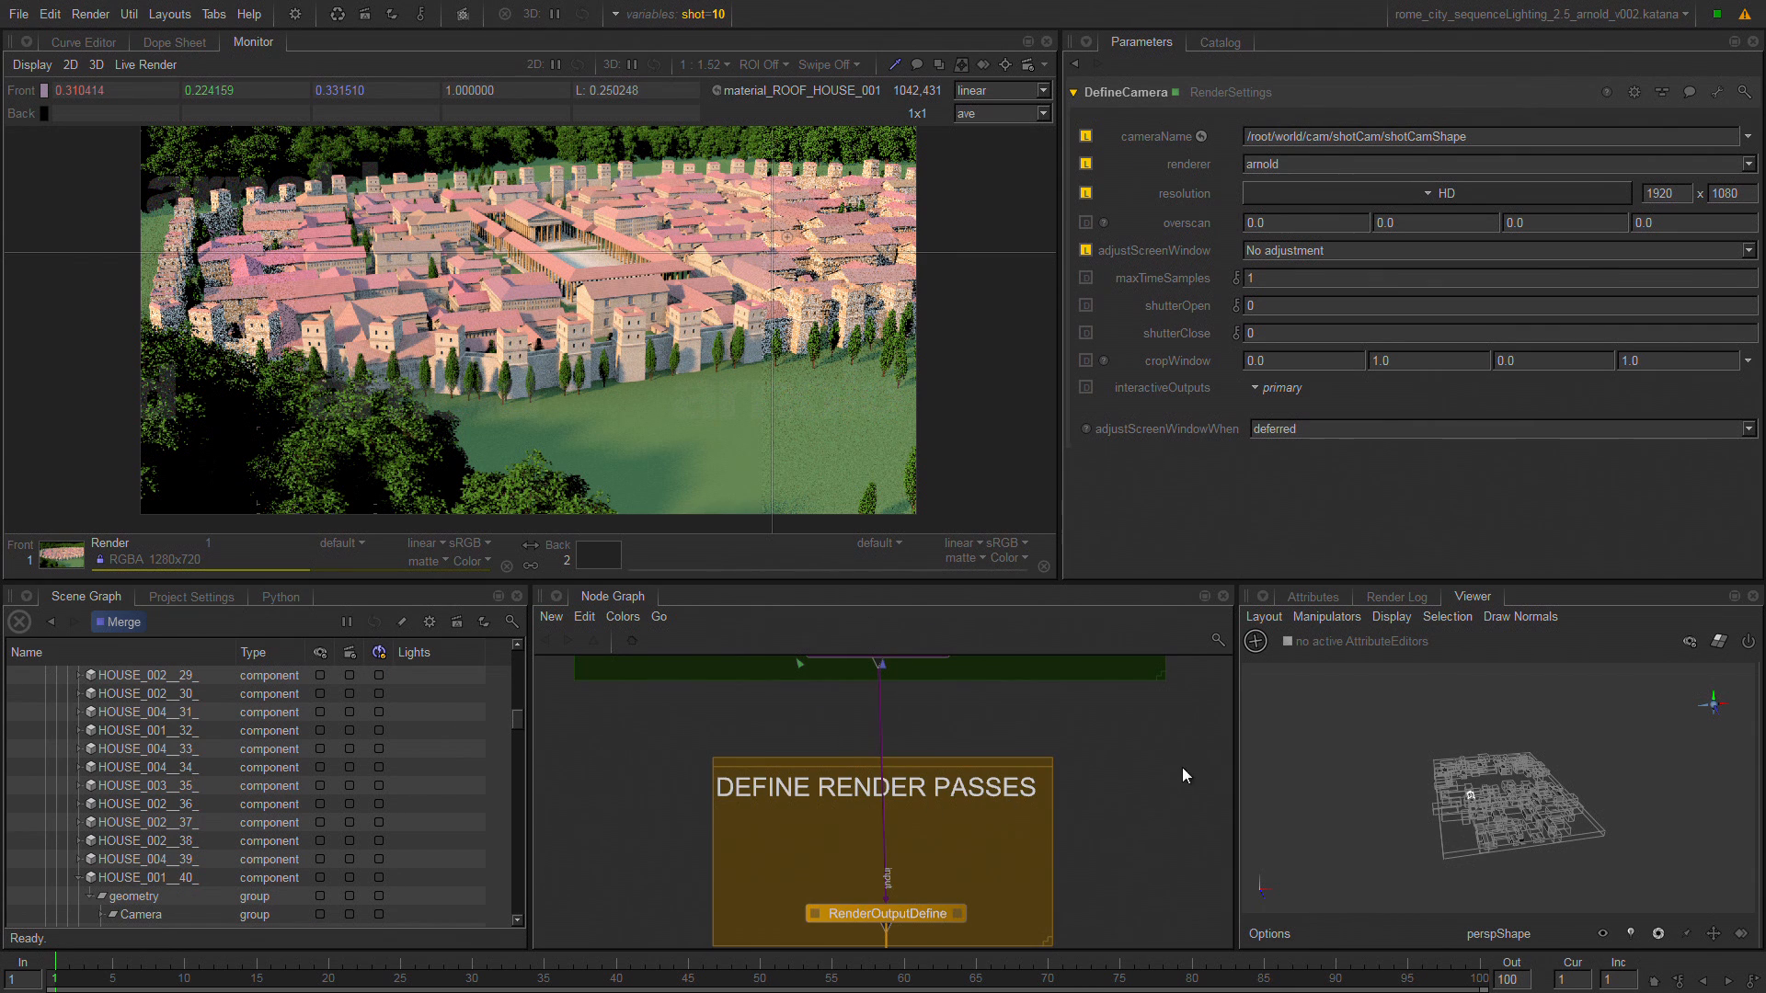
middle_click_drag(1183, 865, 1173, 740)
middle_click_drag(1082, 938, 1071, 741)
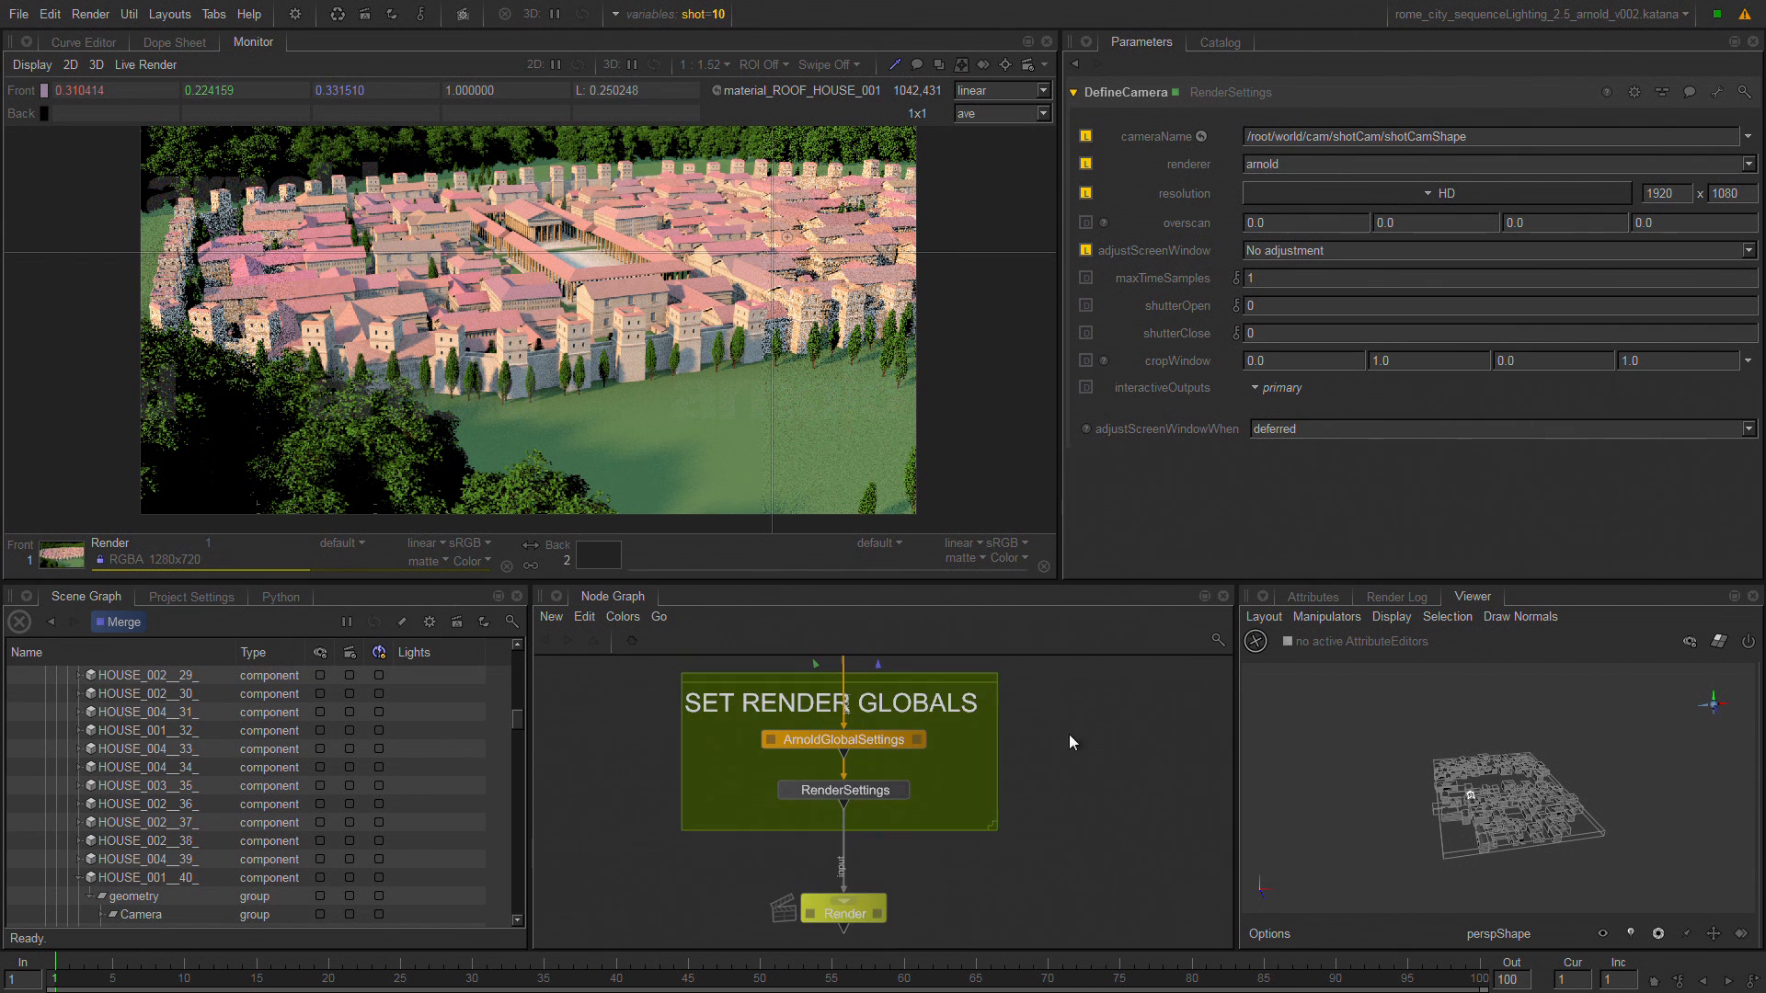
left_click(864, 914)
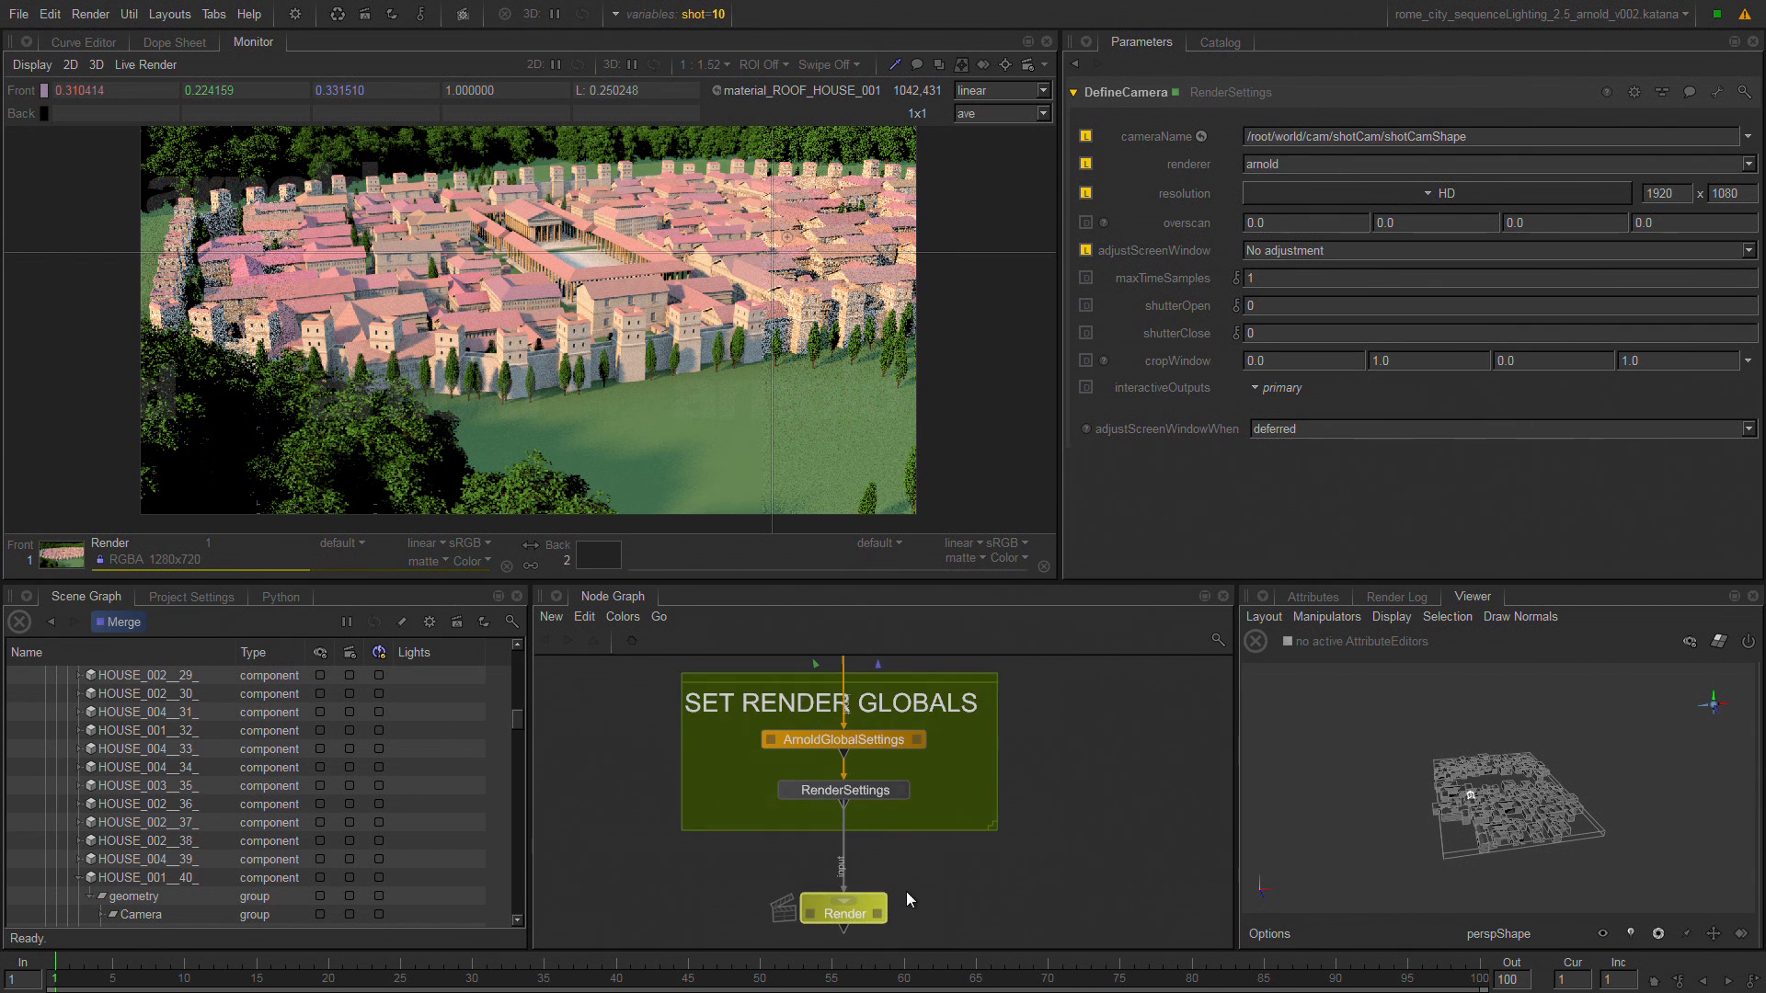
key("v")
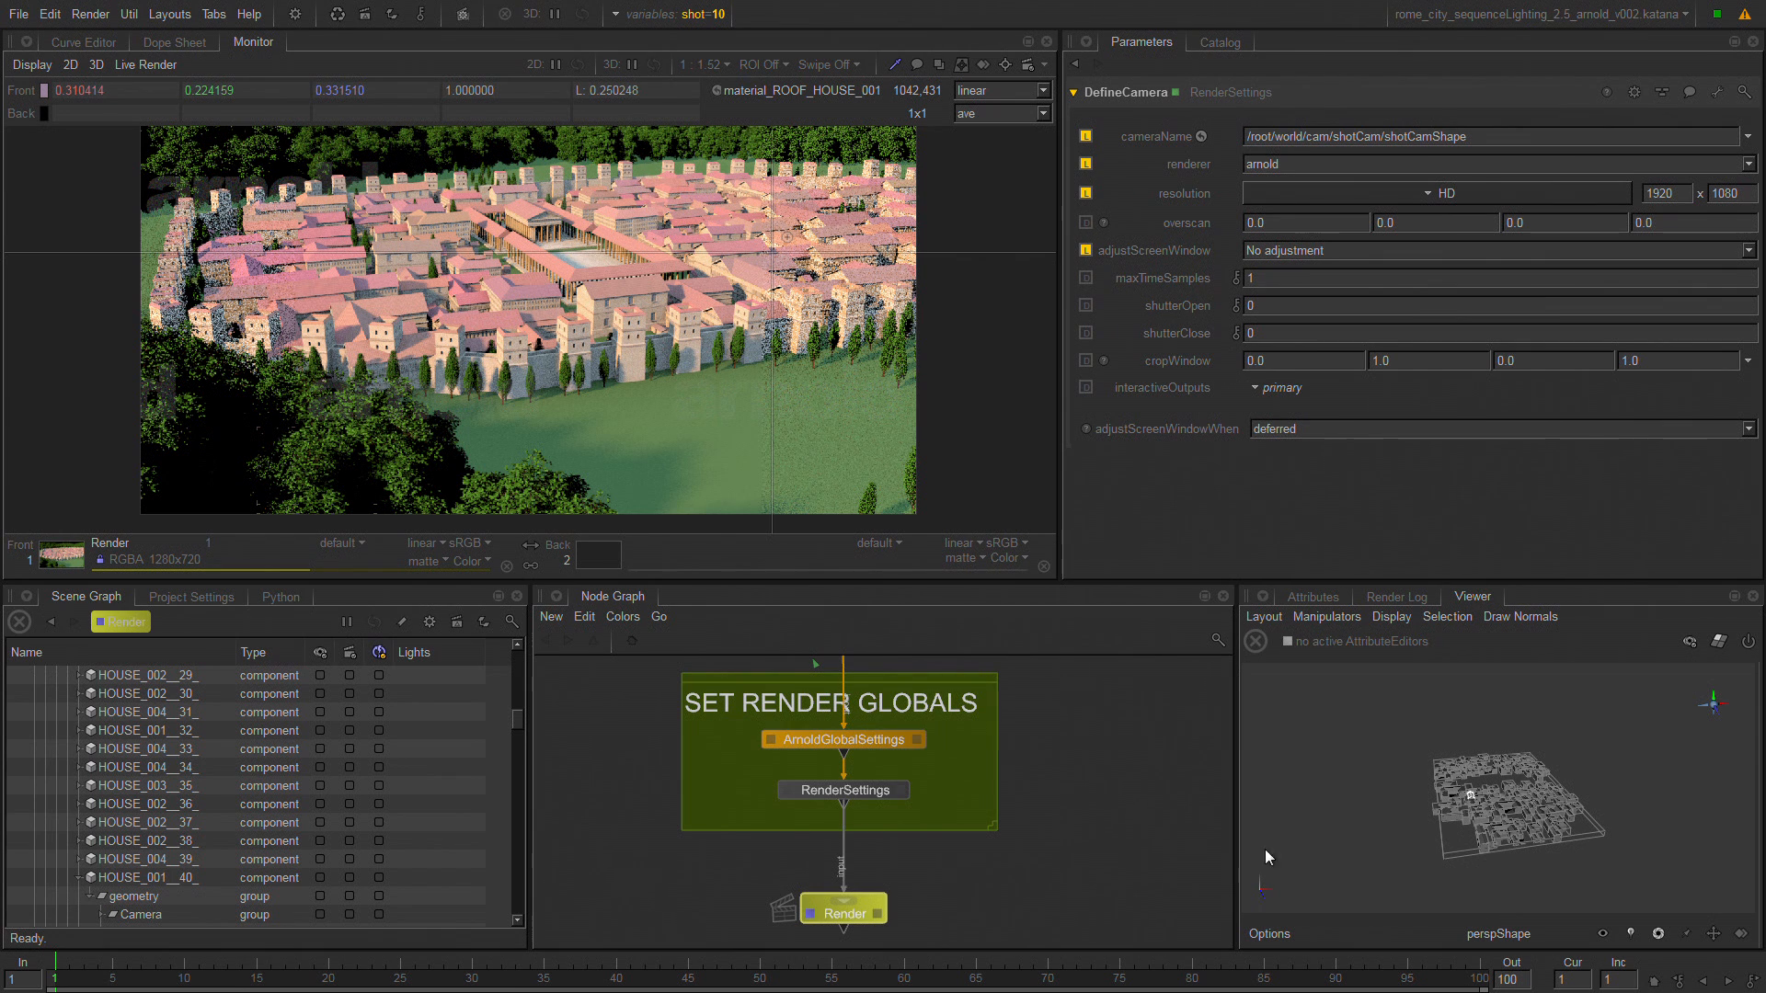
scroll(1470, 801, "up", 10)
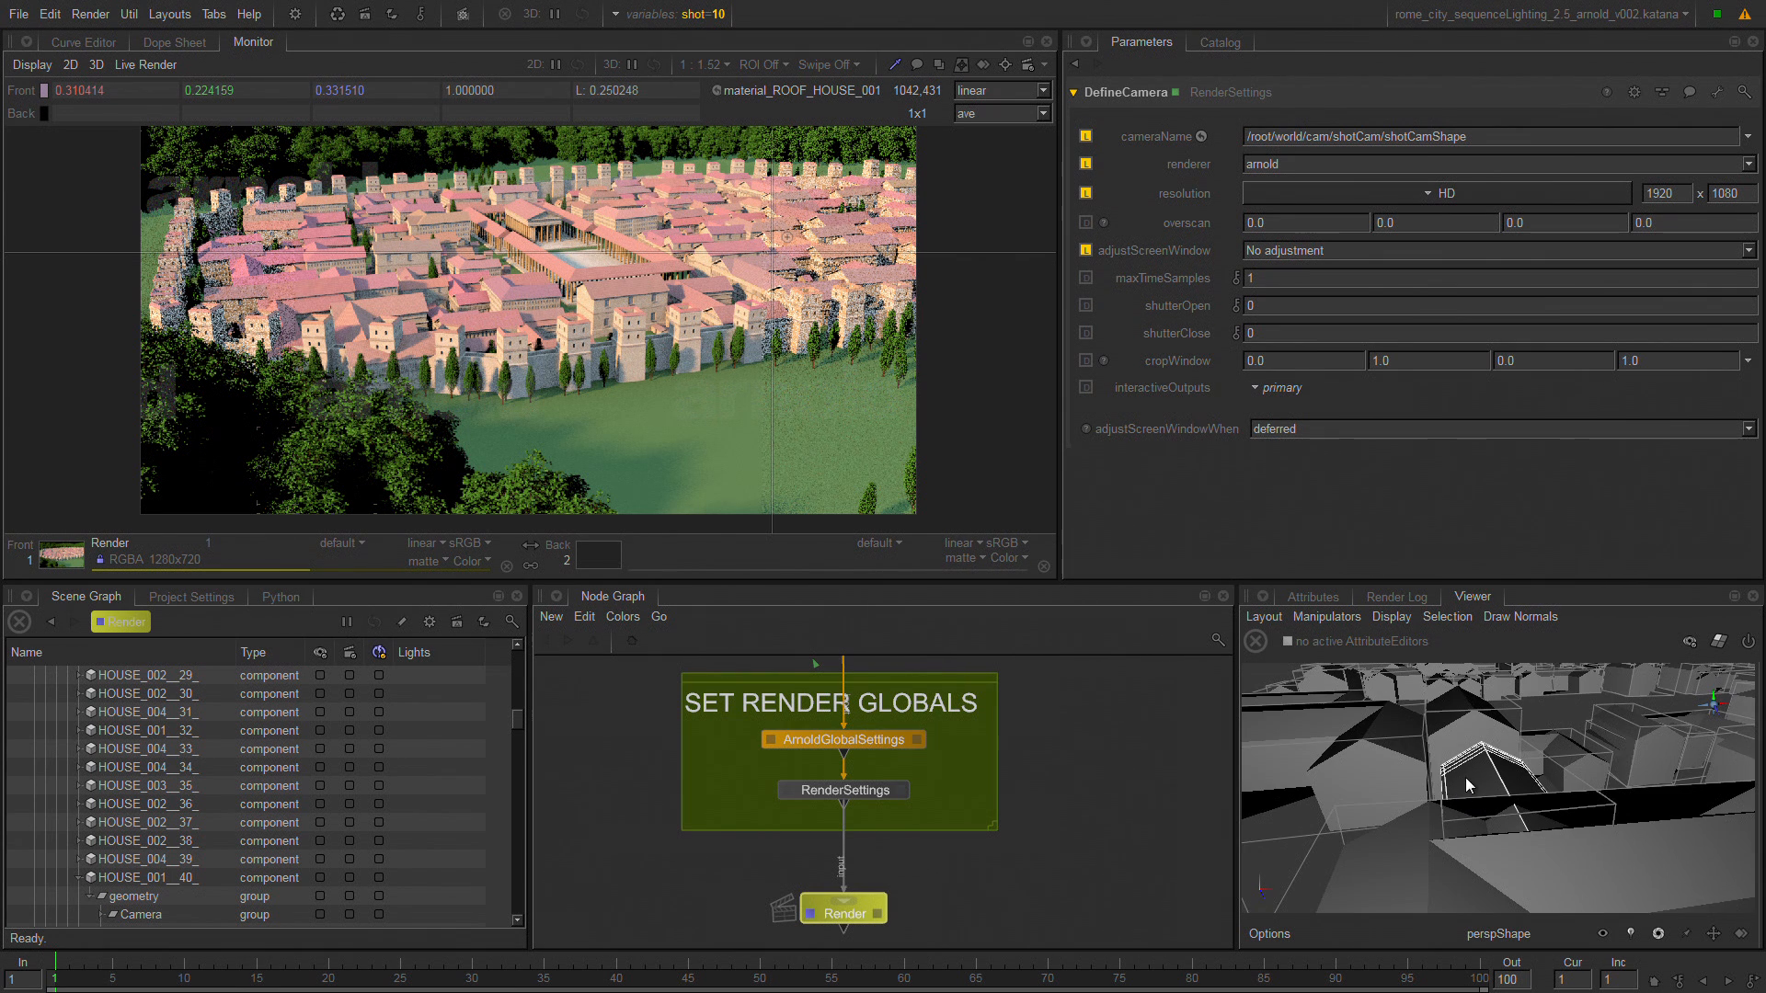
left_click_drag(1415, 804, 1510, 830, "alt")
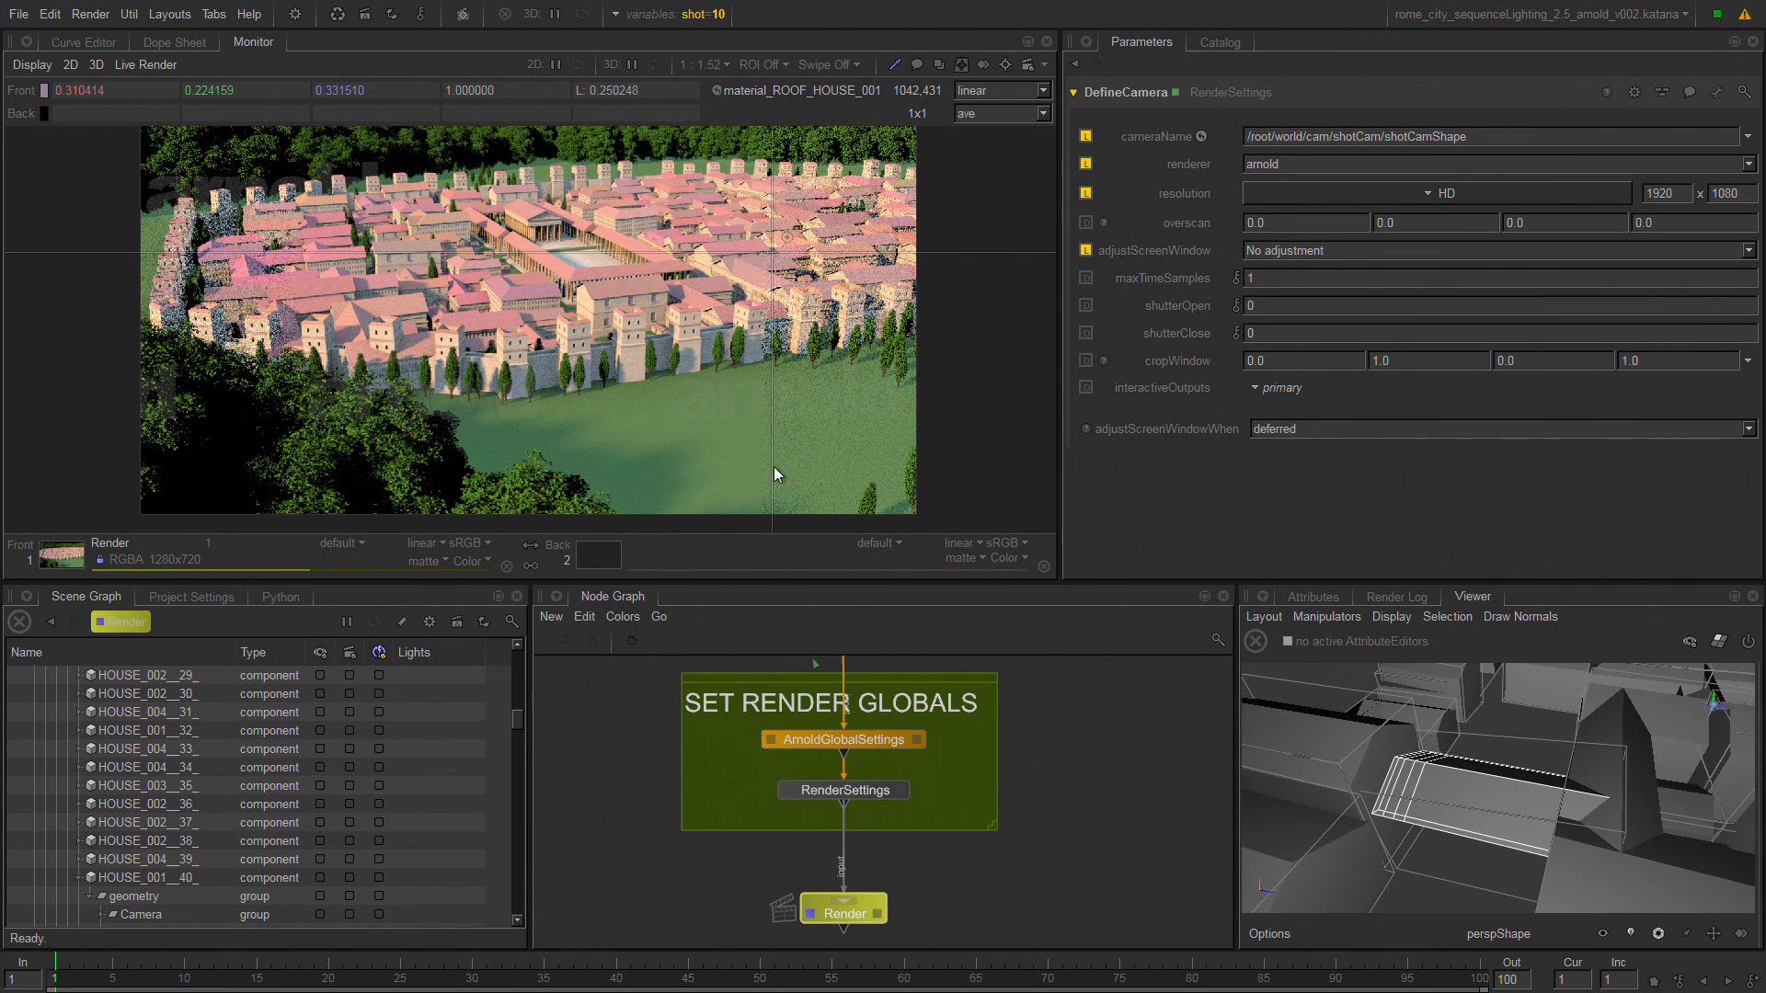
Probe the temple roof in the render, select its Shingles_Pcolud location in the Scene Graph and frame it in the 3D Viewer.
left_click(526, 209)
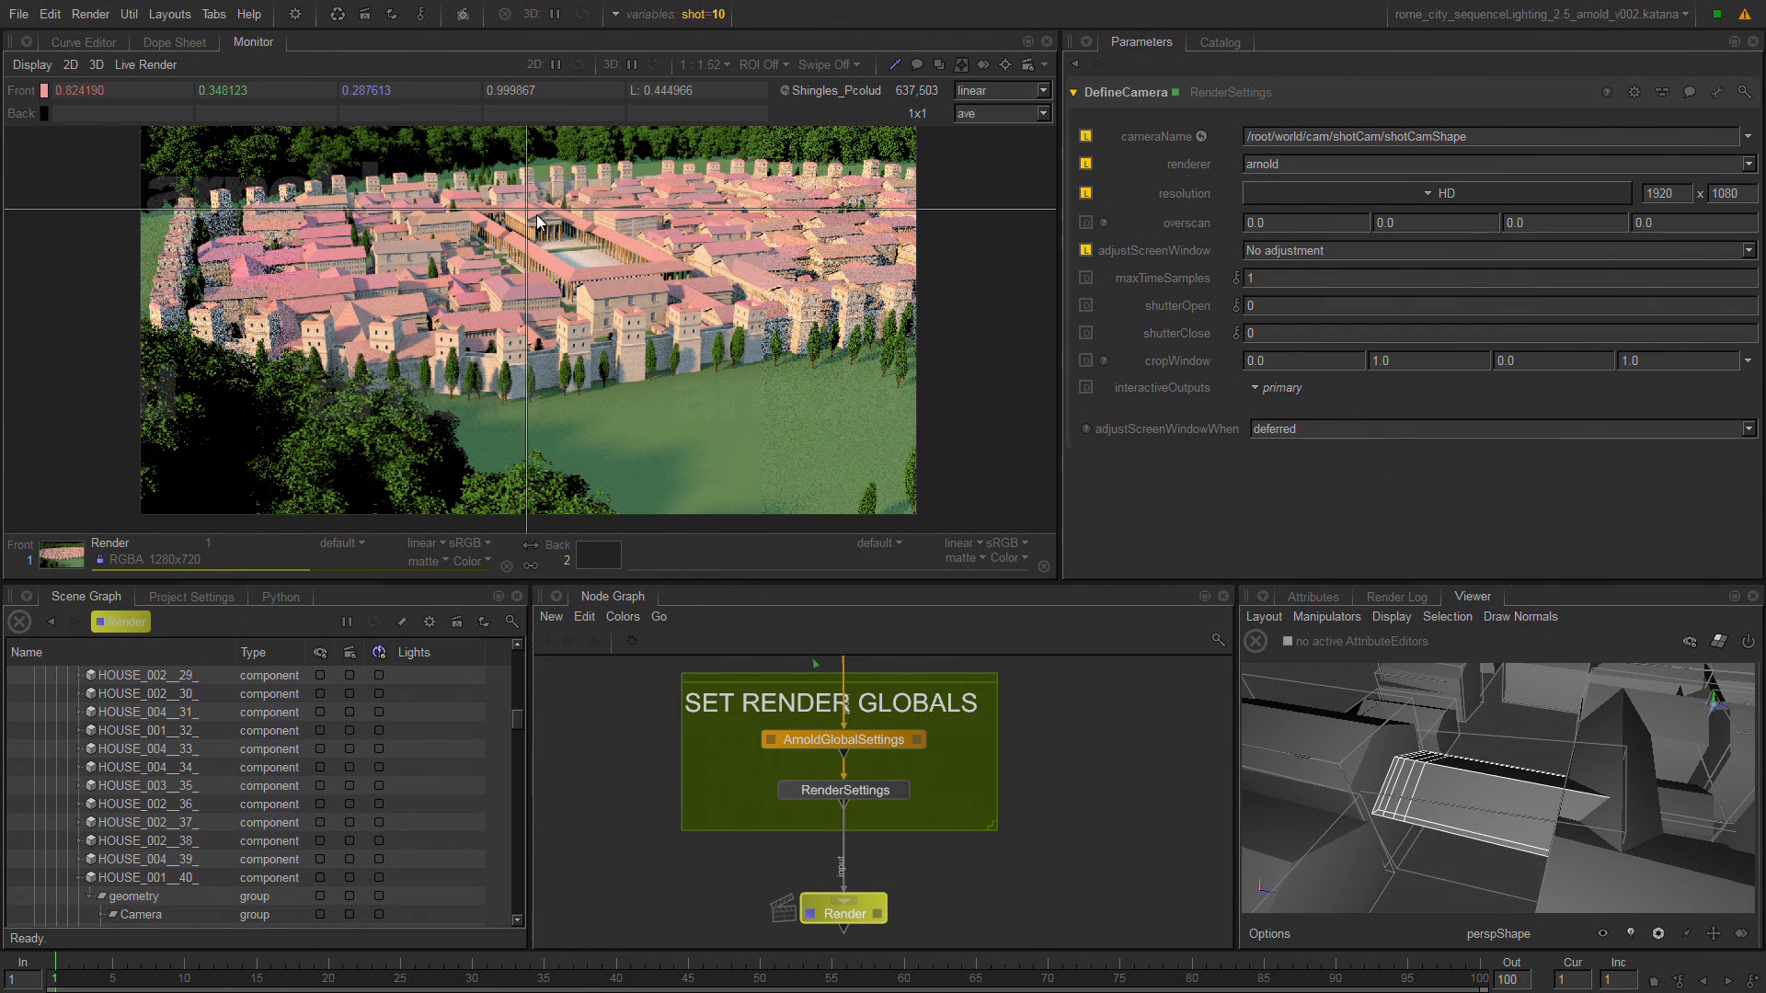
left_click(815, 92)
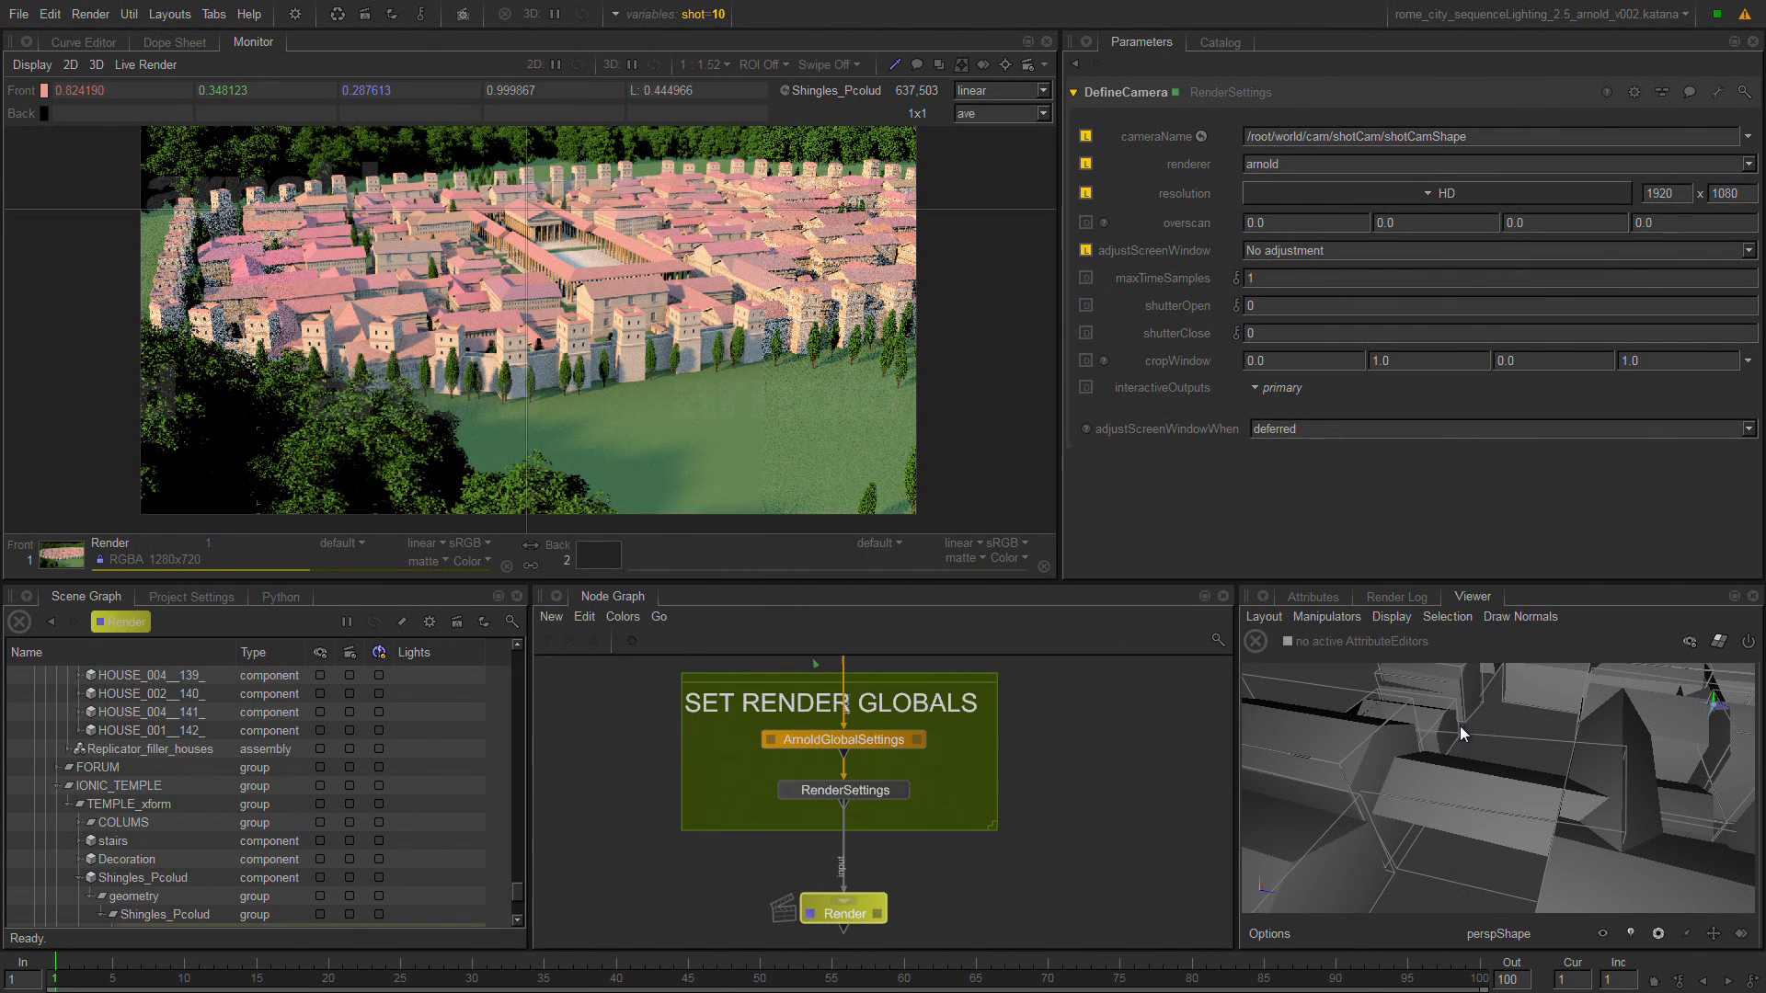
key("f")
left_click_drag(1474, 764, 1503, 732, "alt")
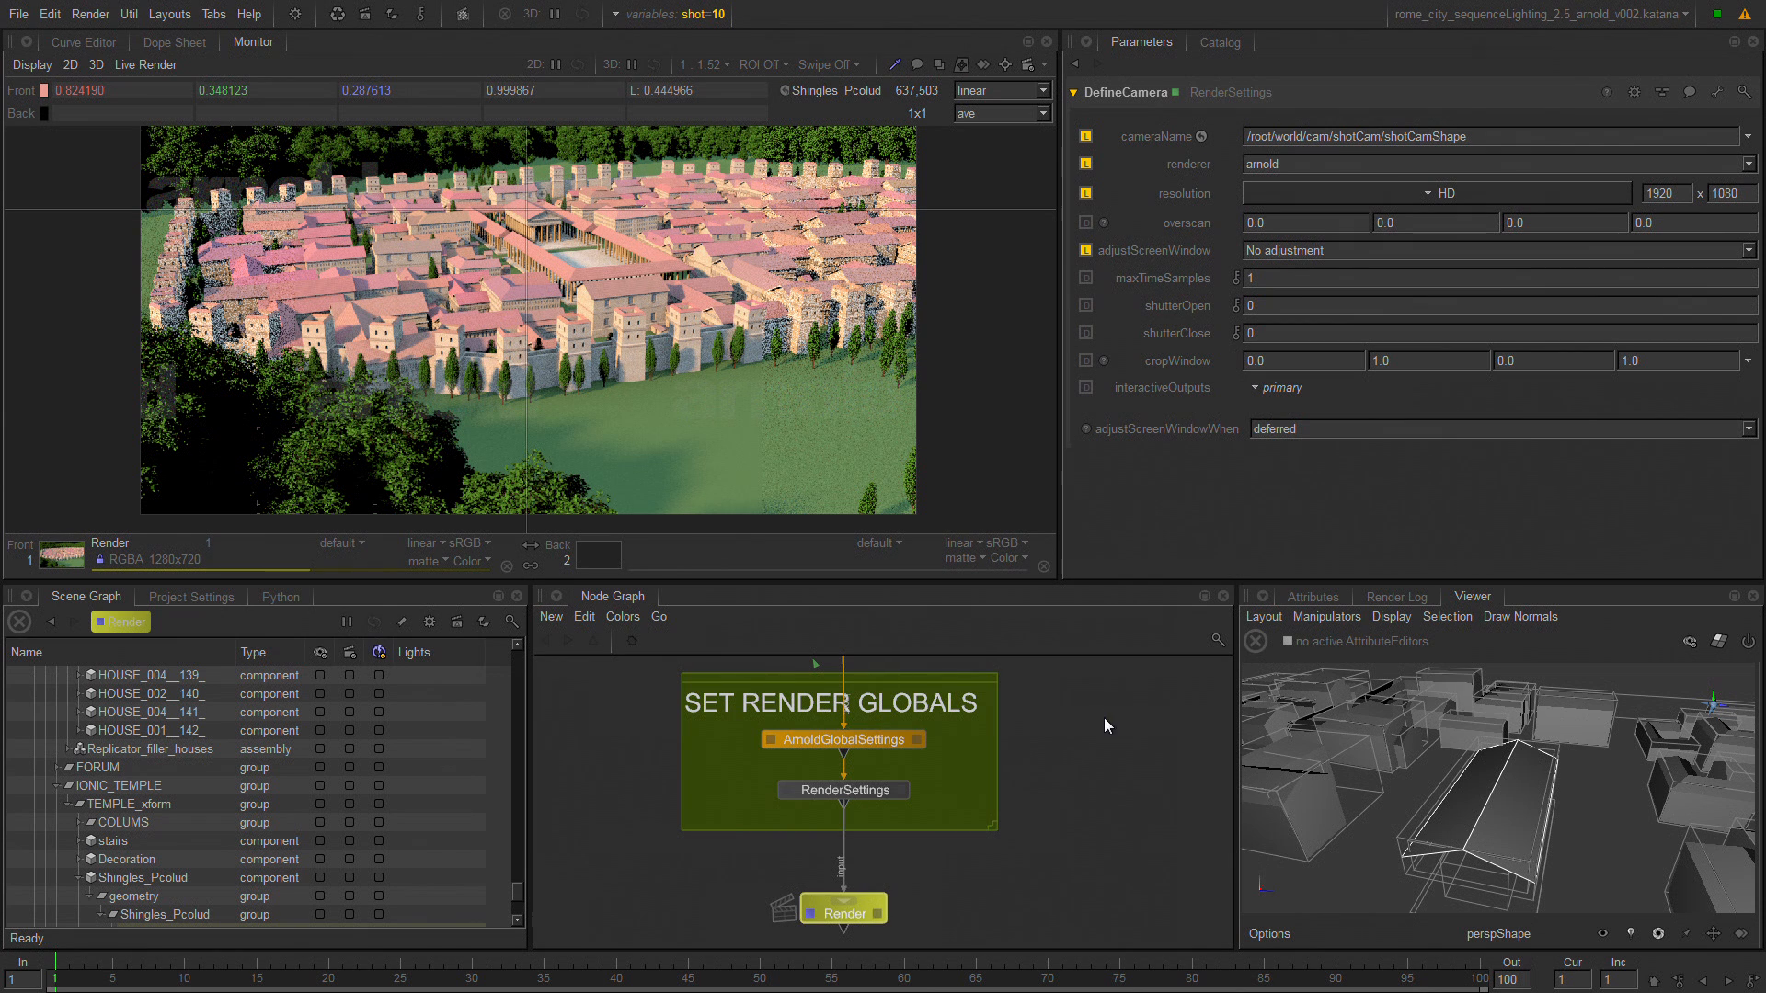
Return to the CAMERAS backdrop in the Node Graph and bring its three ImportCamera nodes into close view.
scroll(1104, 718, "down", 3)
mouse_move(1074, 694)
middle_mouse_down()
mouse_move(1055, 865)
mouse_move(1096, 724)
mouse_move(1044, 860)
middle_mouse_up()
middle_click_drag(1077, 738, 1055, 850)
middle_click_drag(865, 664, 976, 758)
middle_click_drag(758, 689, 1003, 755)
scroll(711, 724, "up", 4)
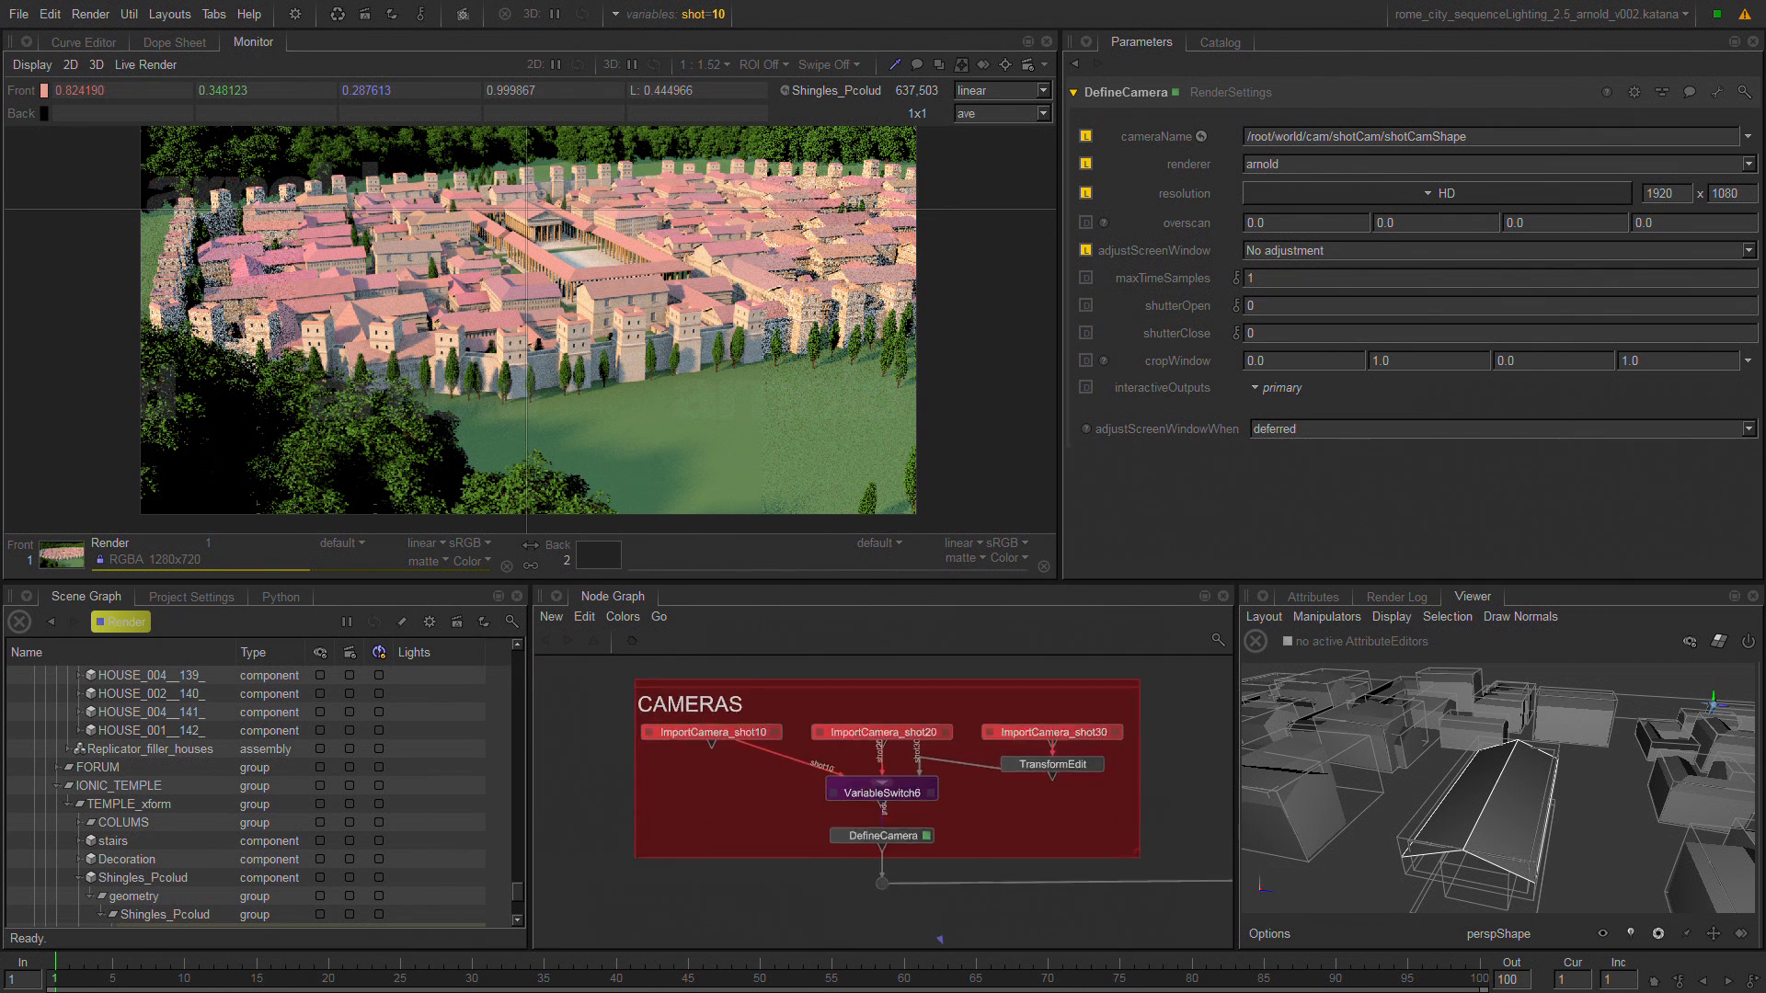
middle_click_drag(996, 715, 932, 712)
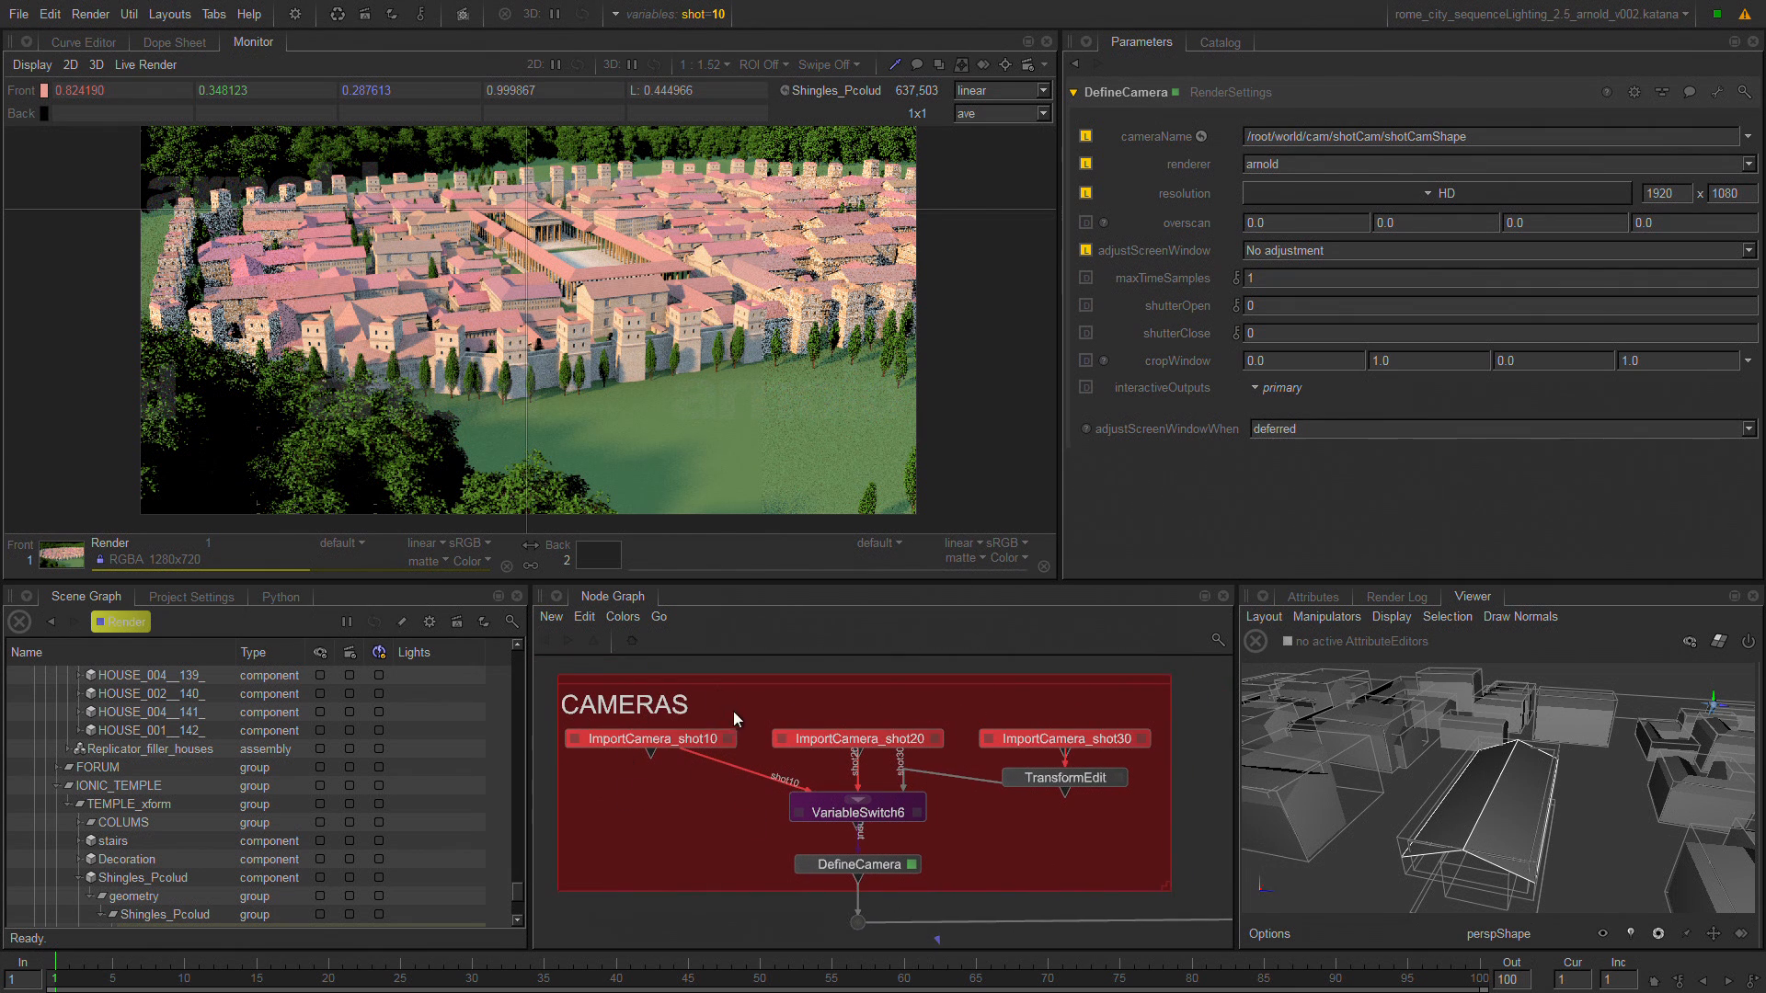
Show the VariableSwitch6 parameters and expand its patterns to review the shot variable's inputs.
left_click(844, 815)
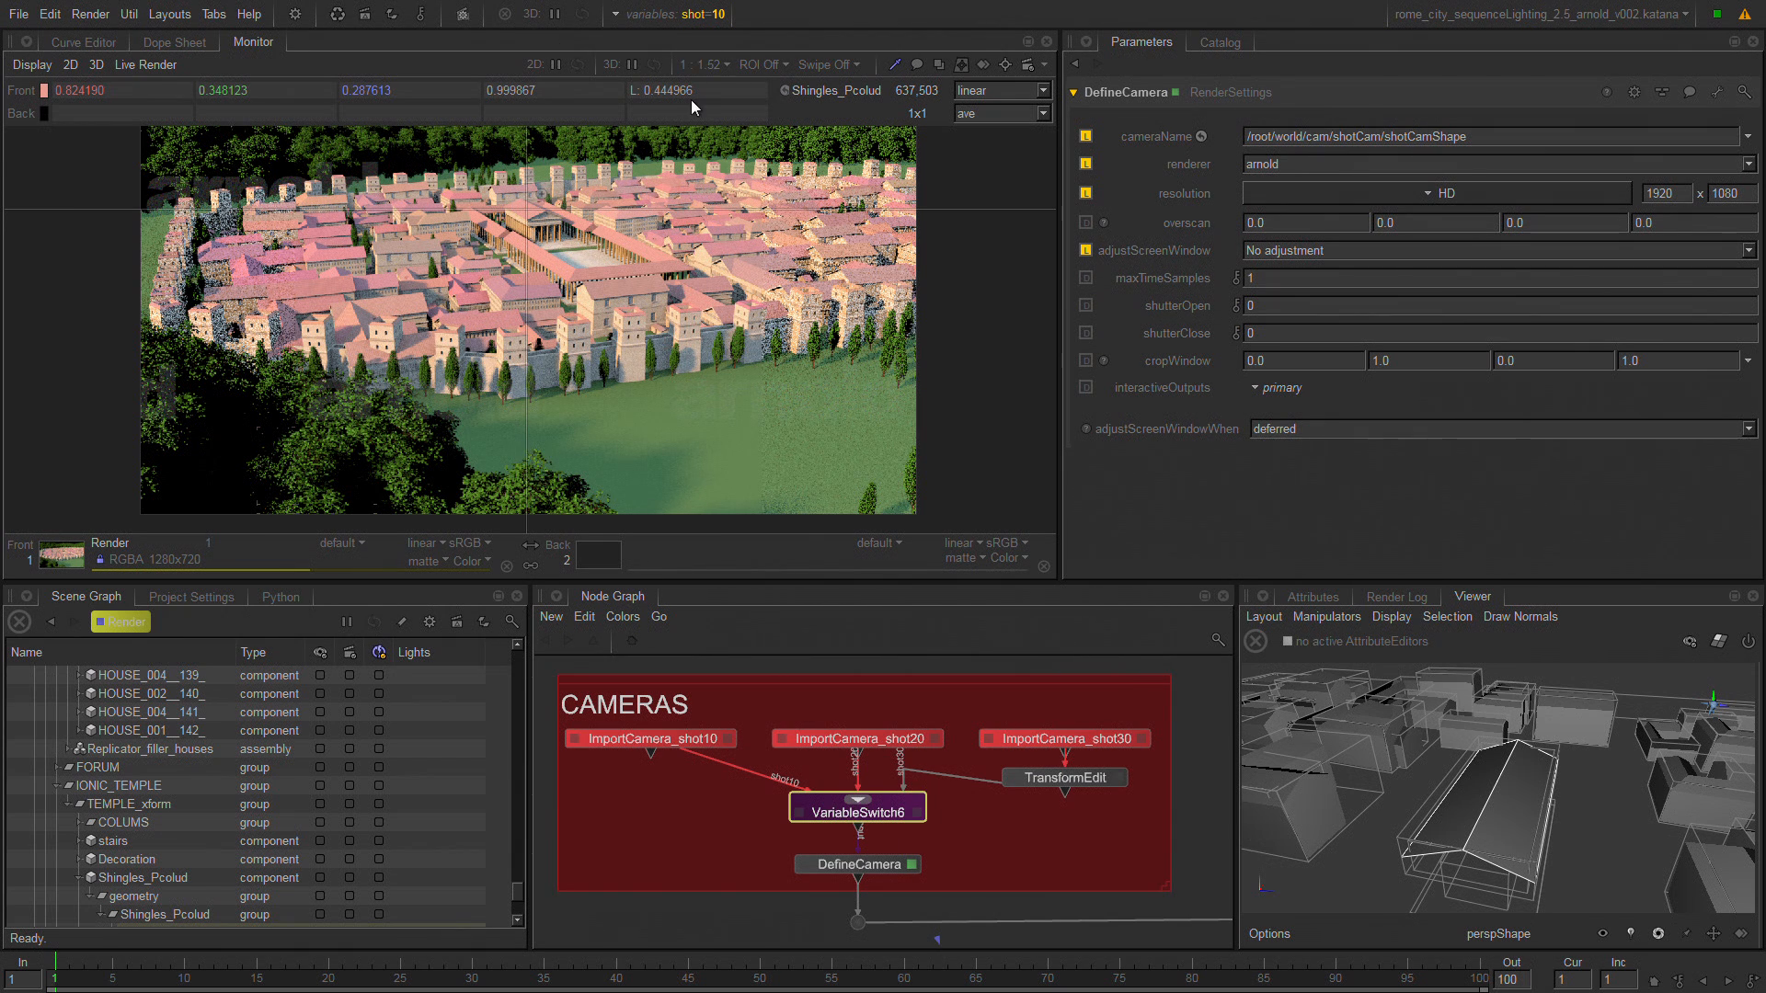
double_click(880, 815)
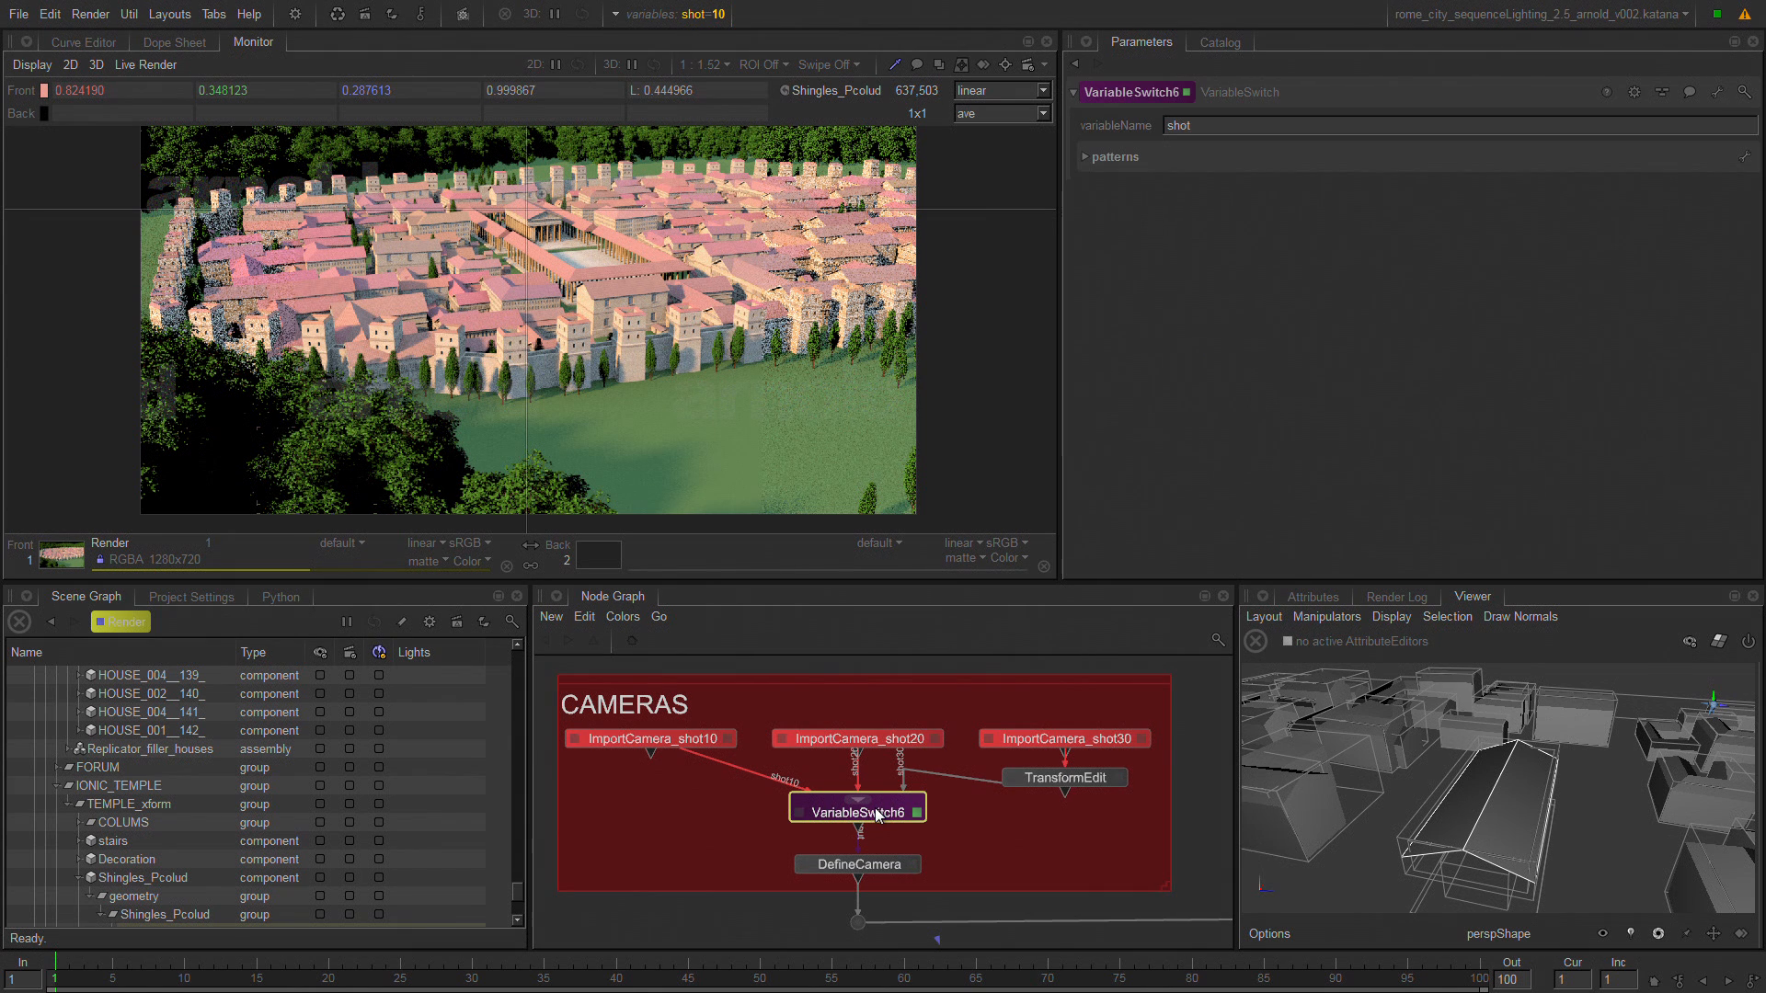
left_click(1115, 158)
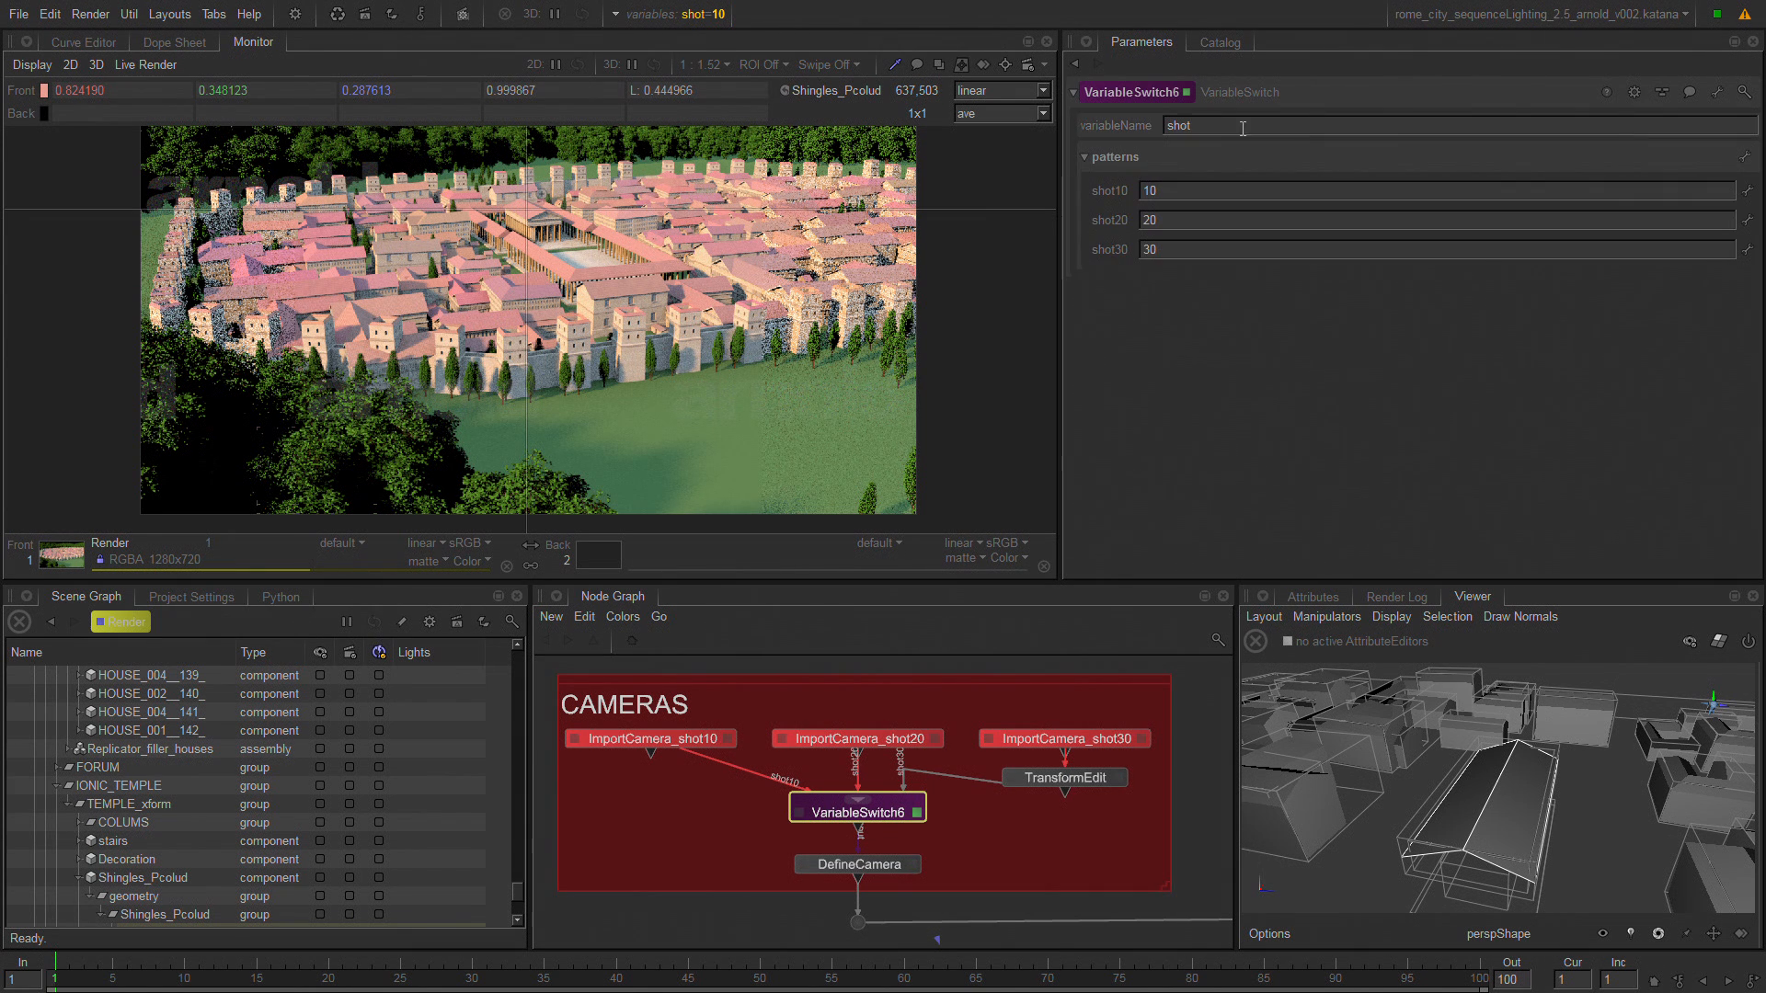
left_click(1148, 123)
Add a new graph state variable in the Project Settings and set its value to a.
left_click(221, 598)
key("space")
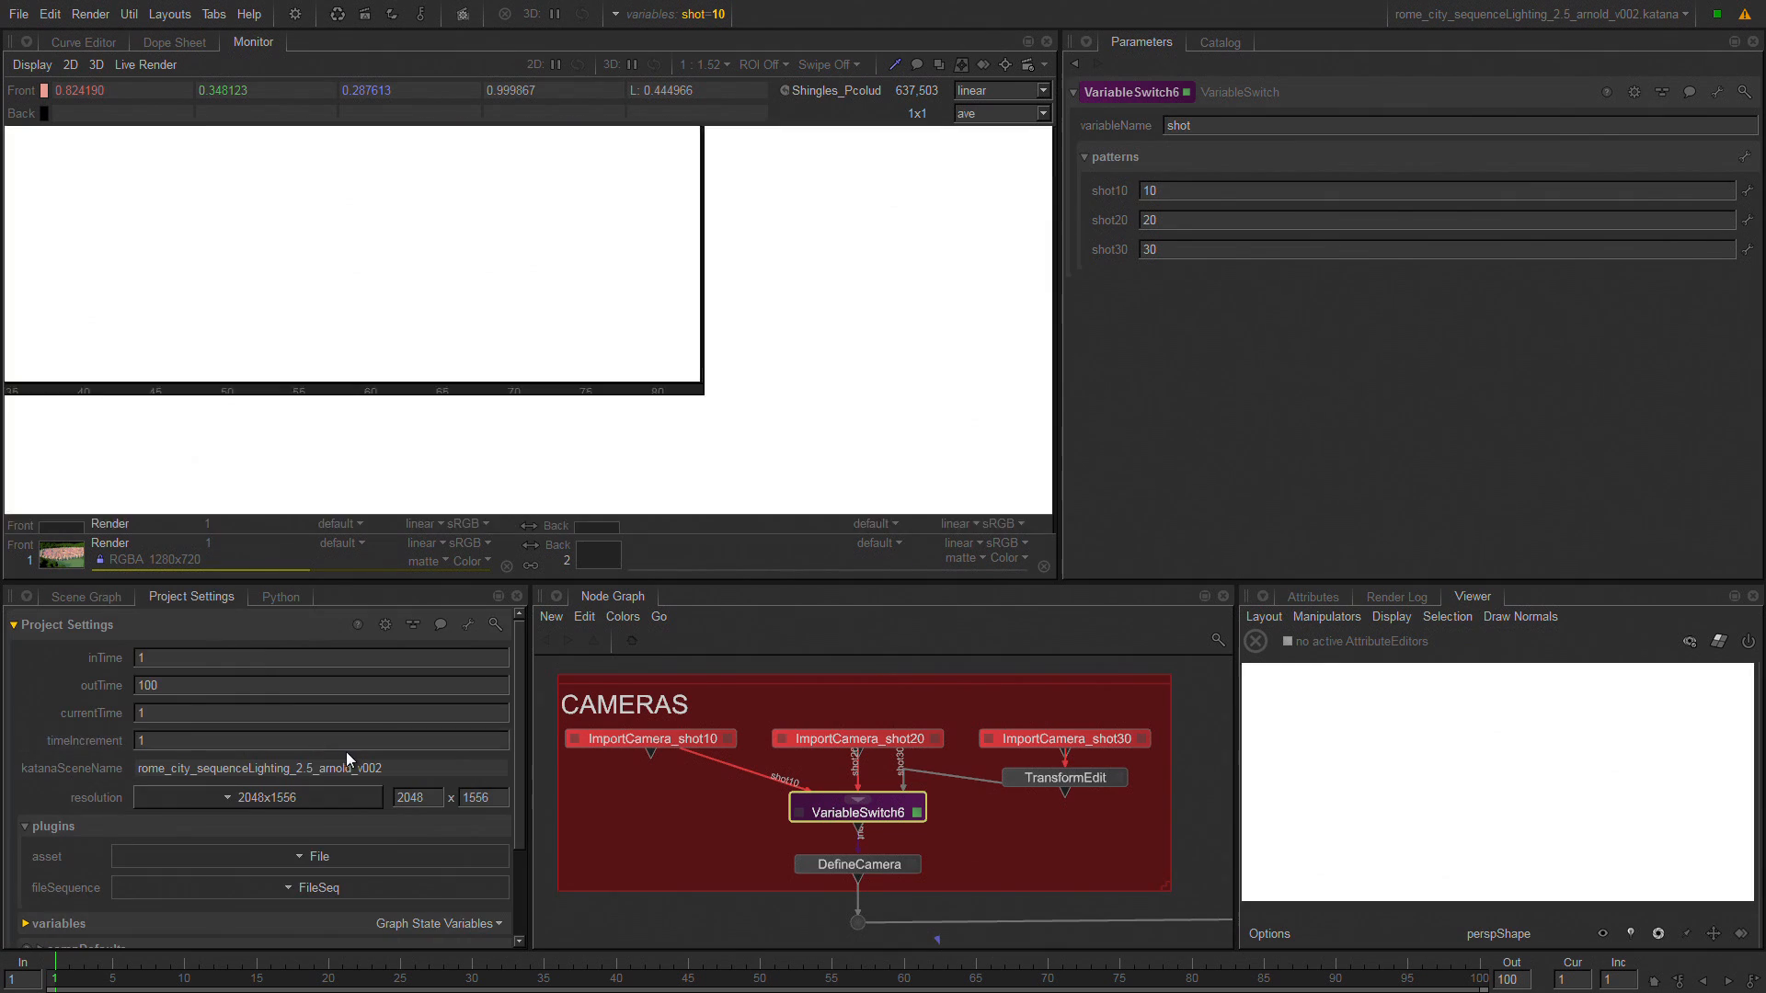
left_click(57, 368)
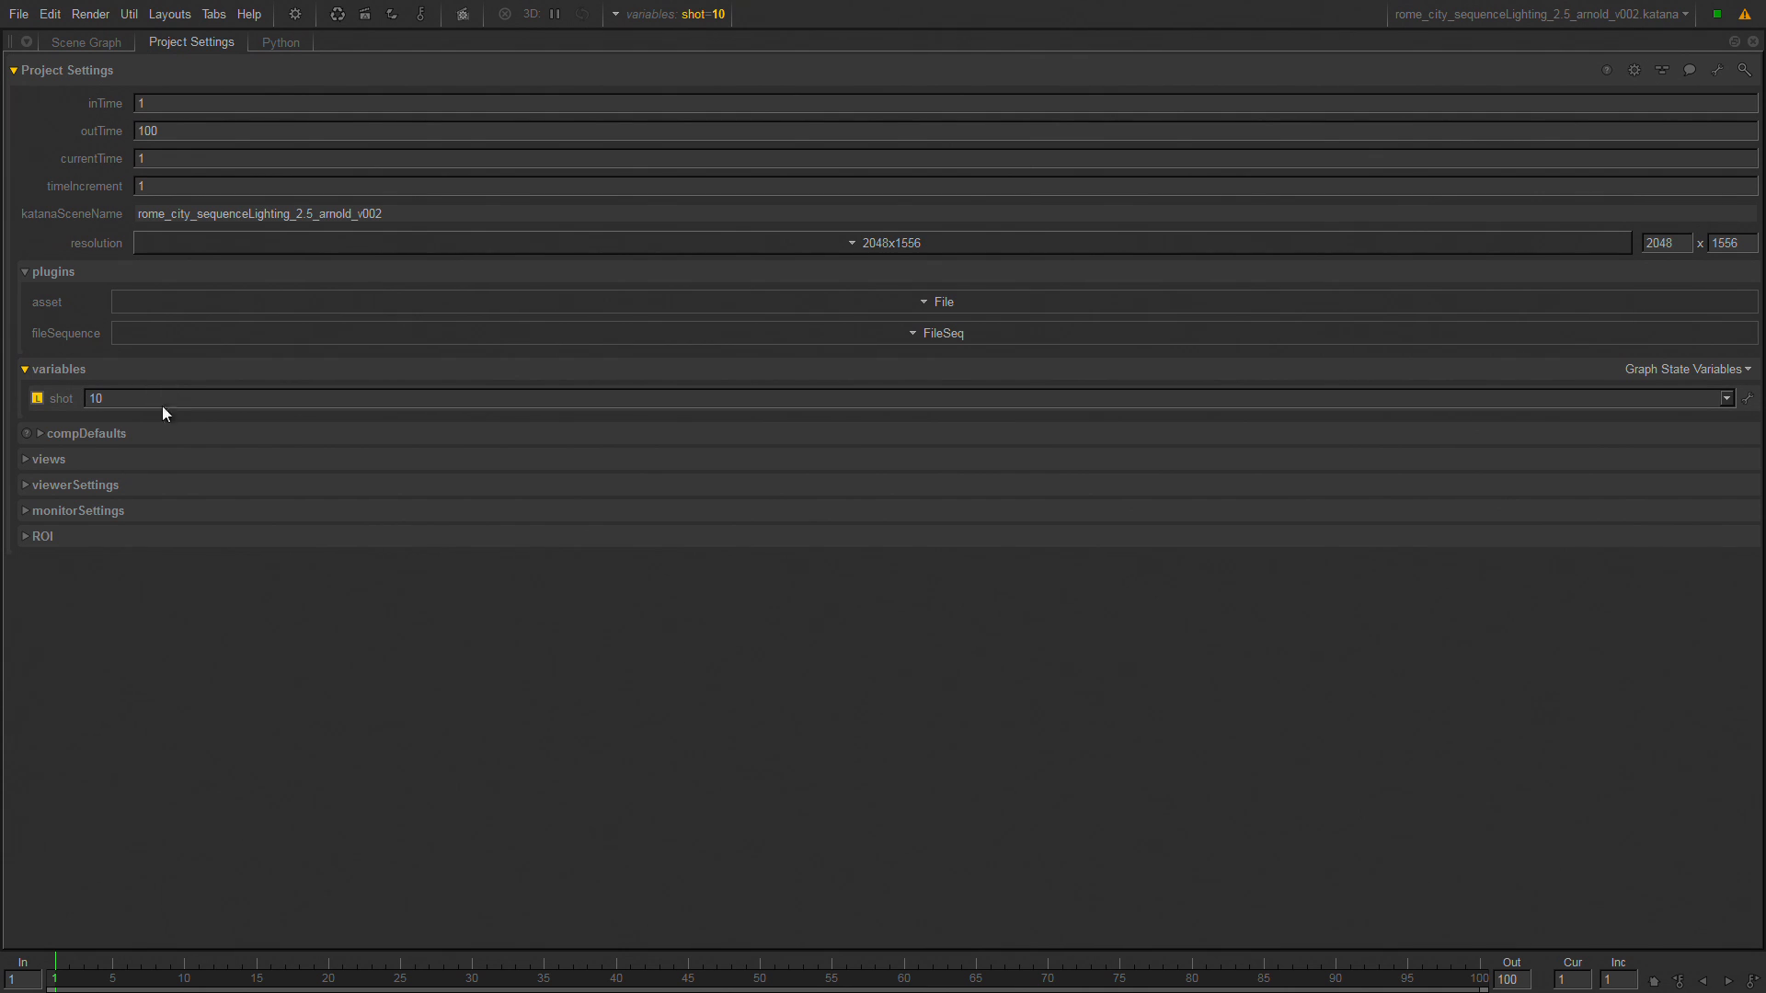
left_click(1666, 368)
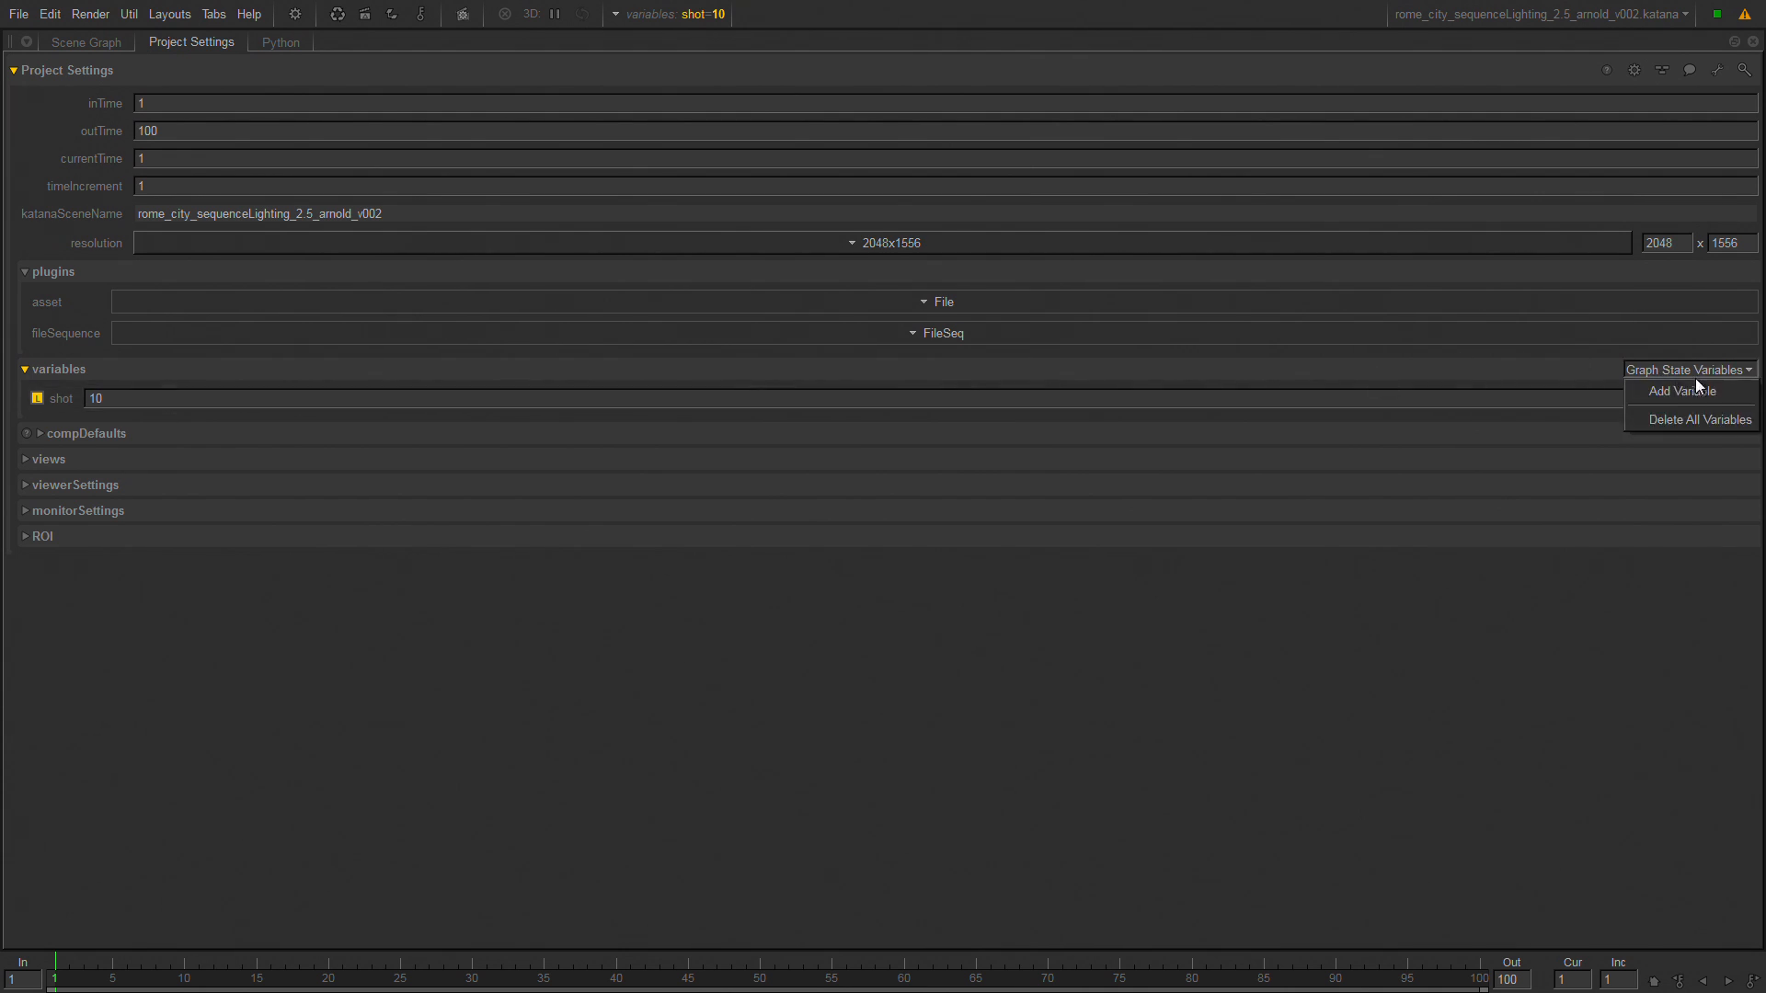
left_click(1691, 390)
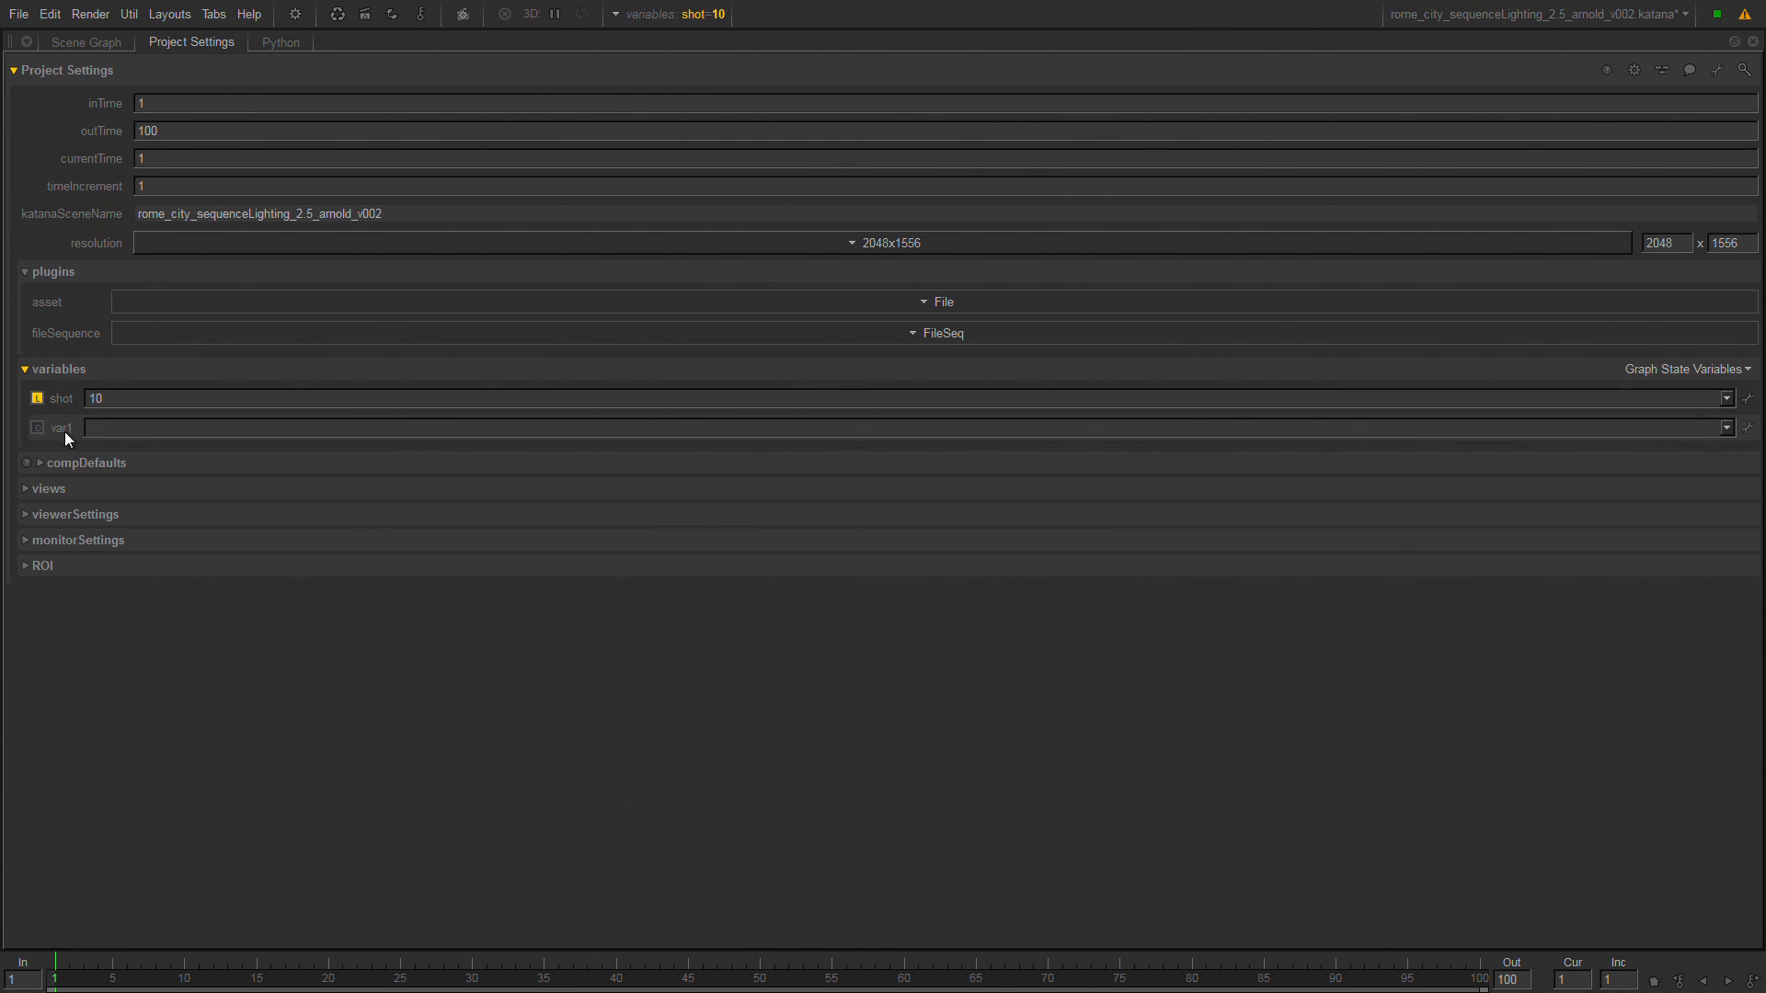
left_click(127, 433)
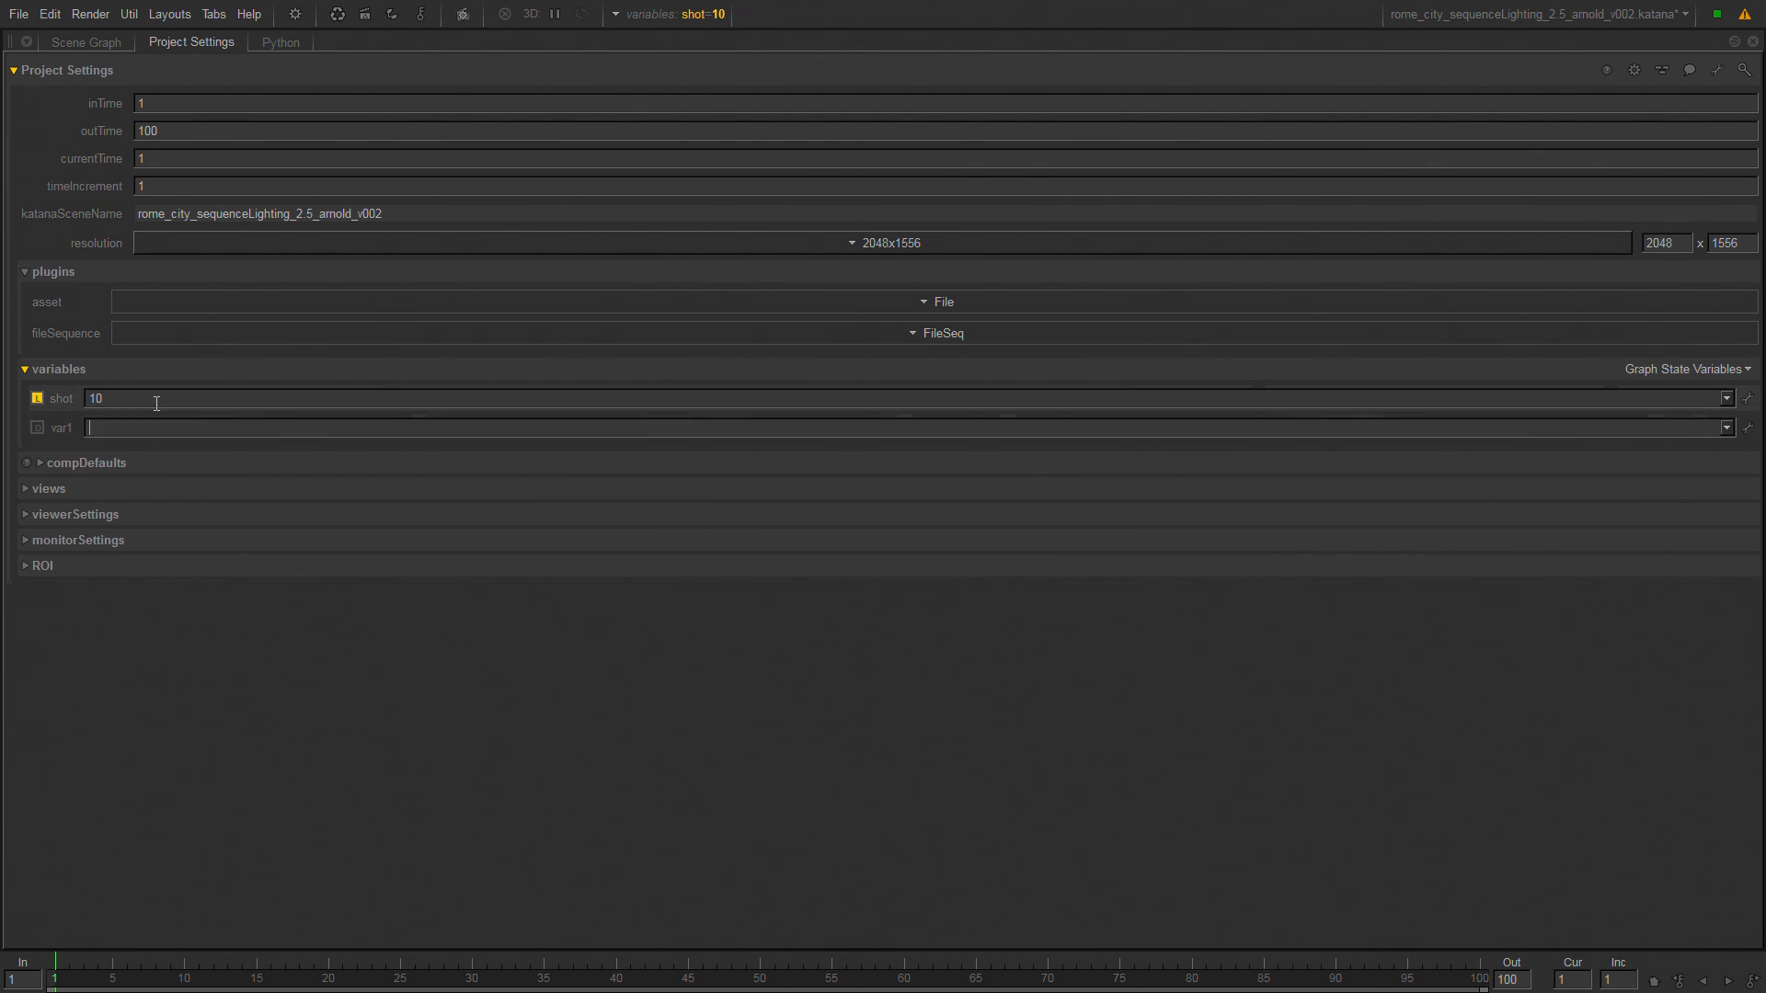
type("a")
key("Return")
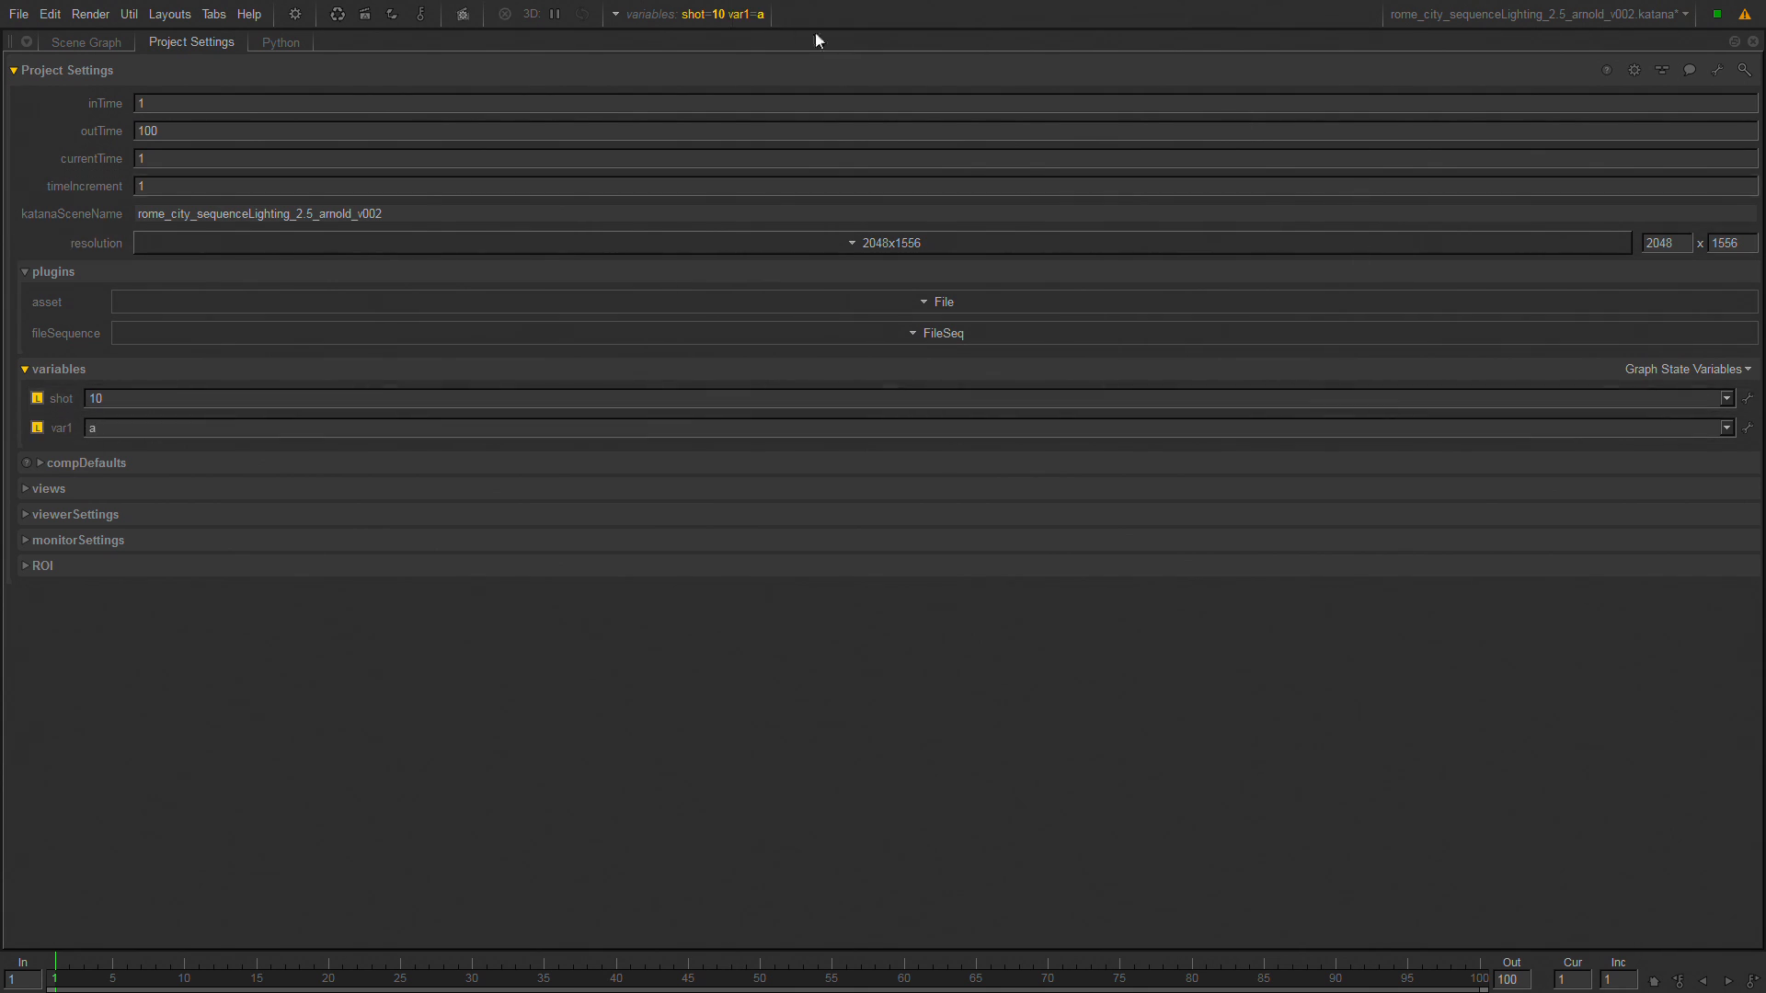
Check the global graph state variables and the available shot values, then restore the full pane layout.
left_click(753, 14)
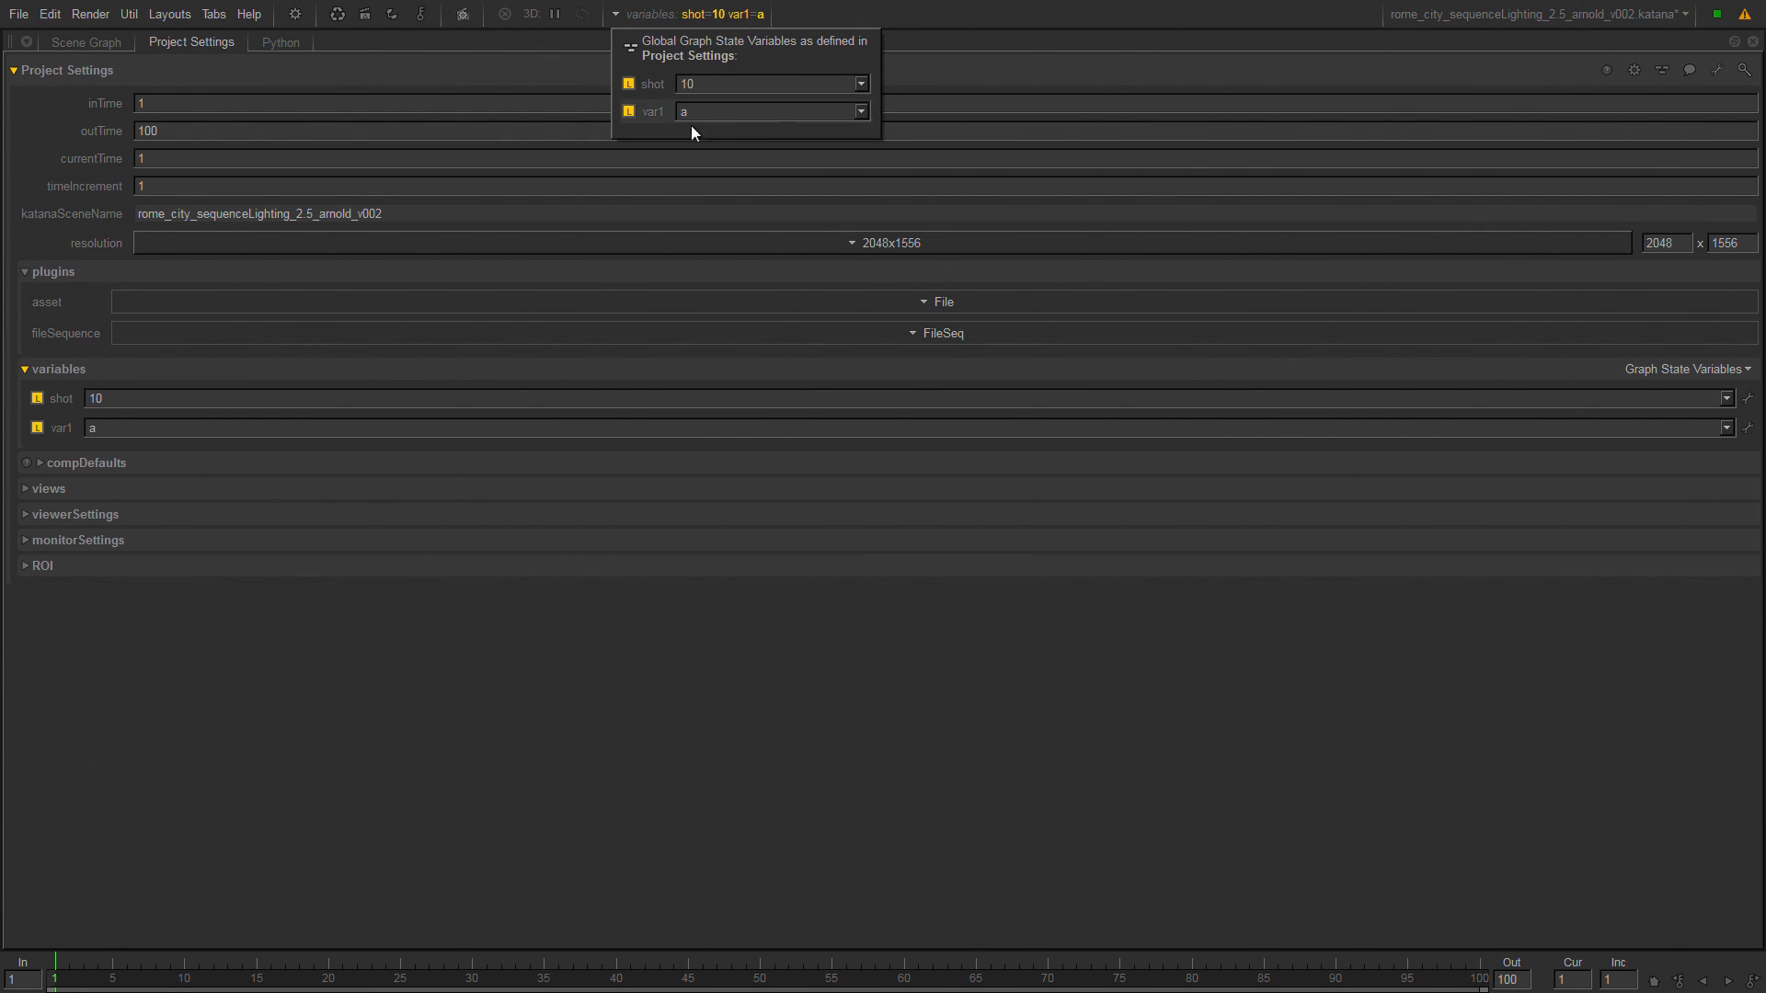
left_click(861, 83)
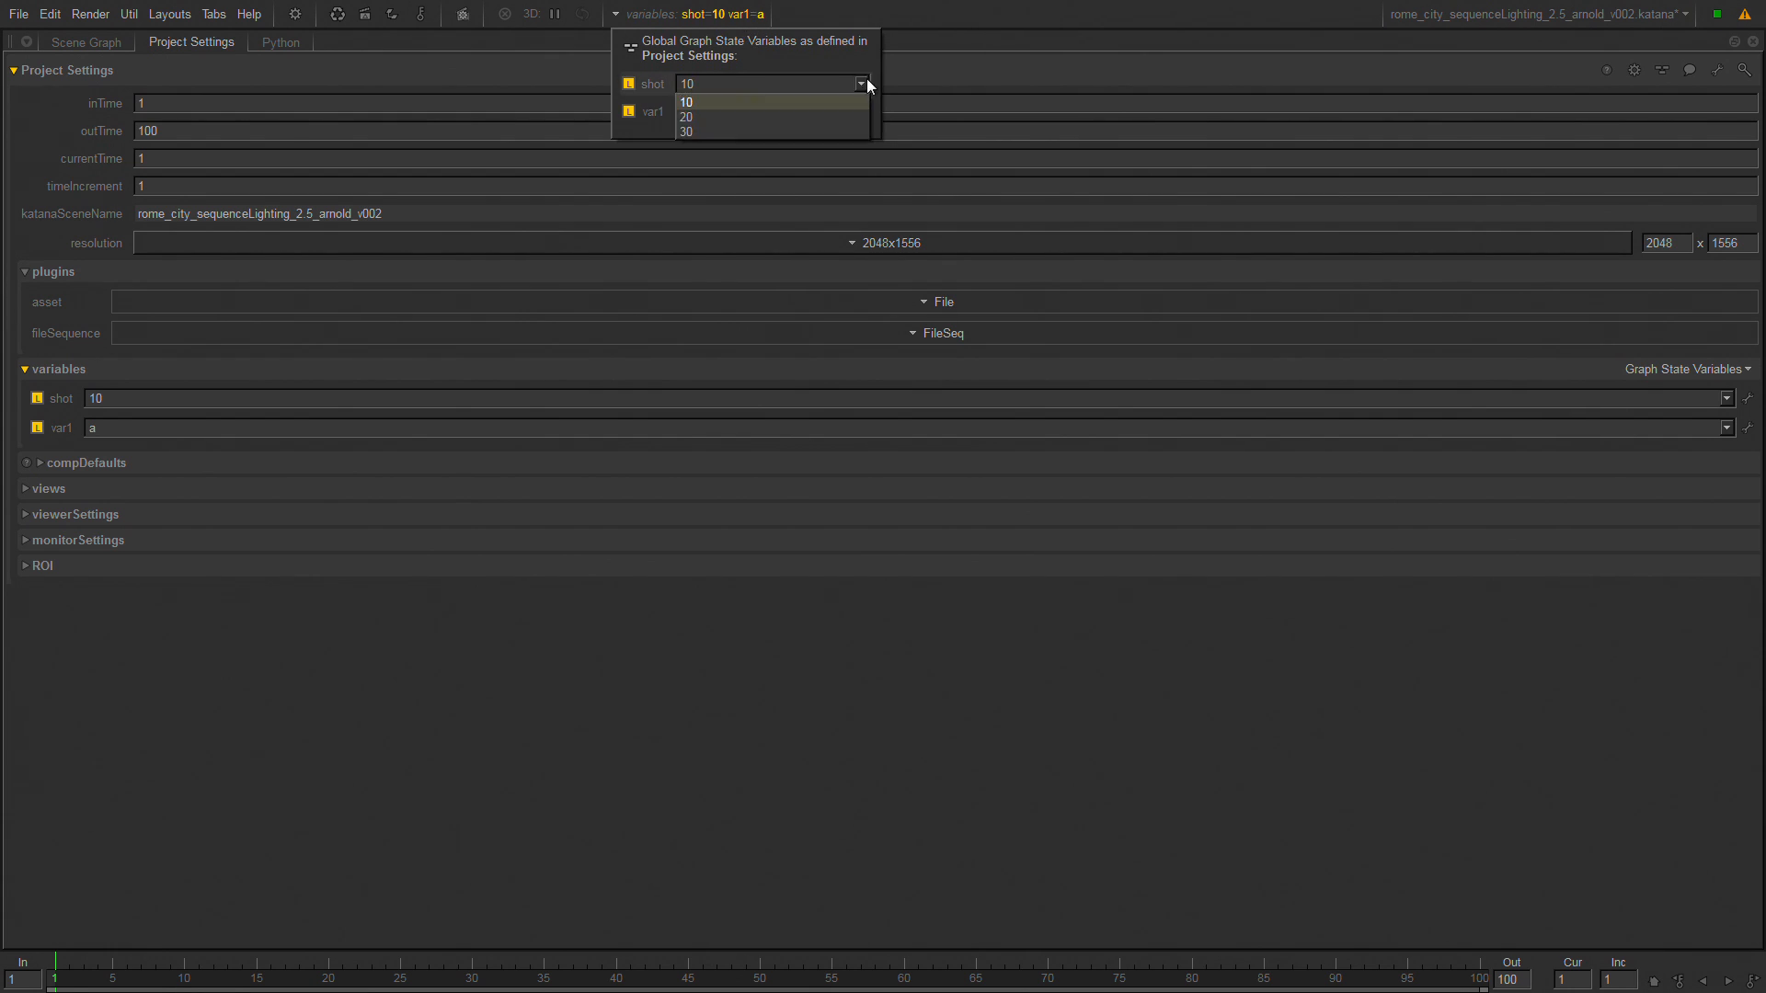
left_click(935, 11)
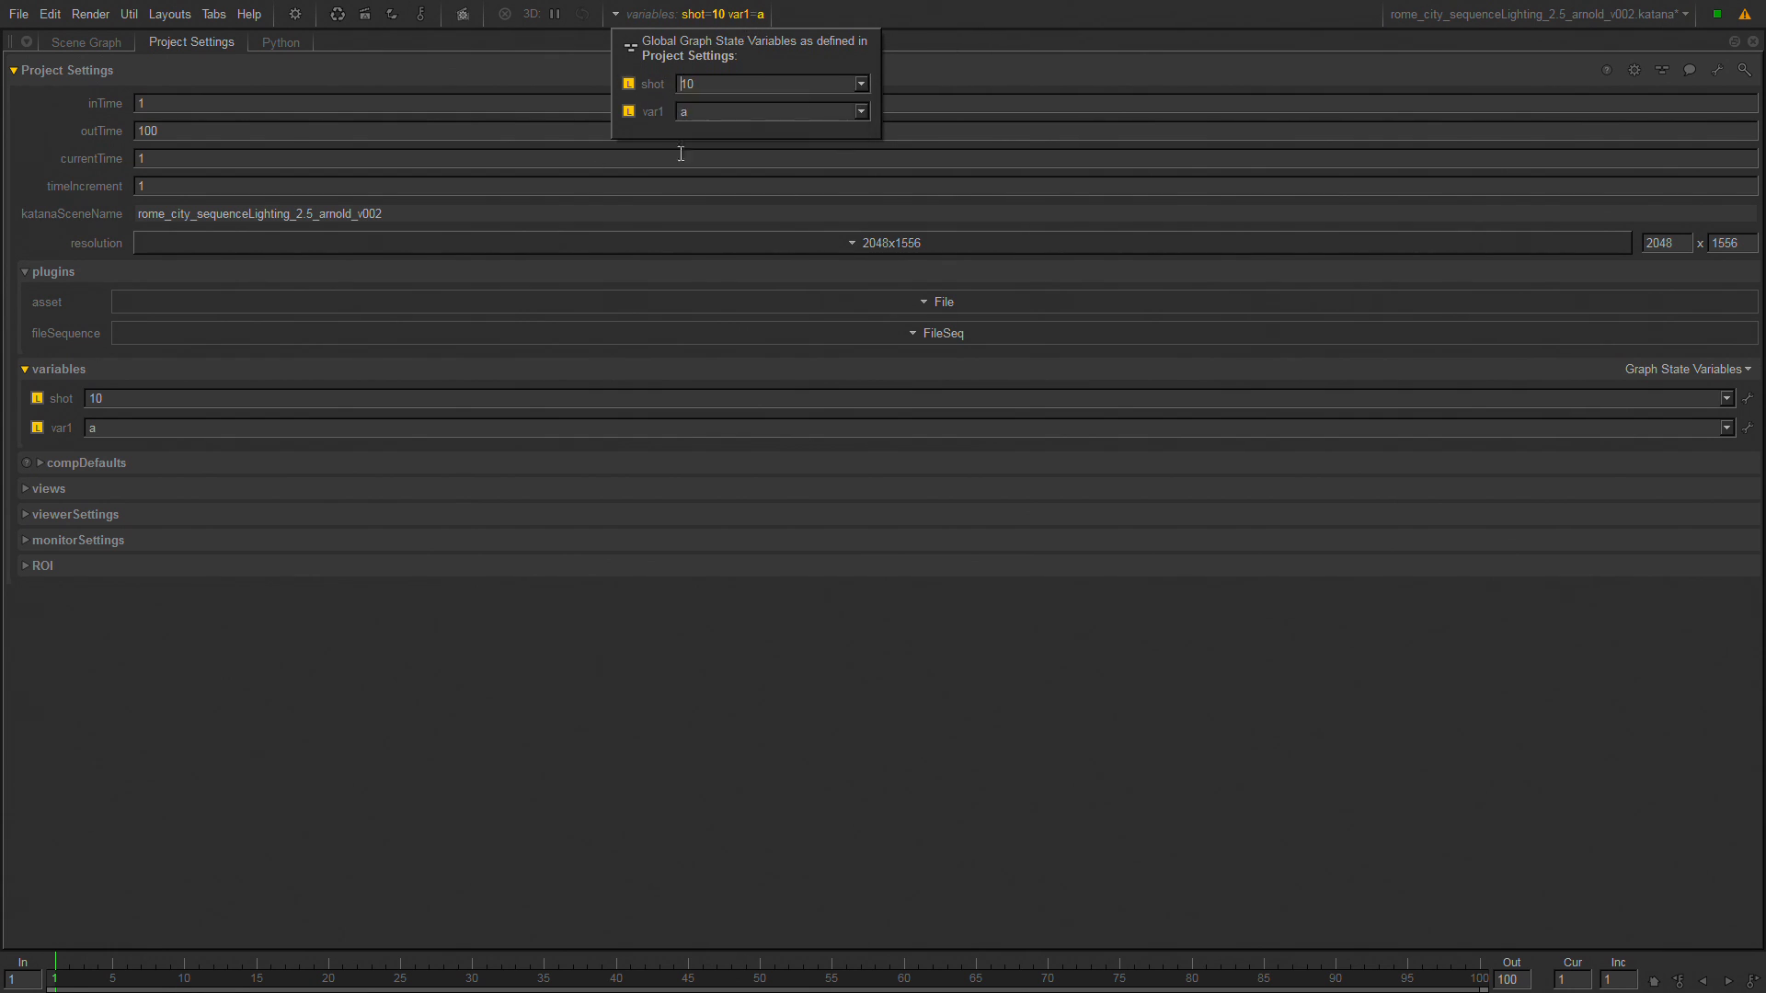
left_click(554, 644)
key("space")
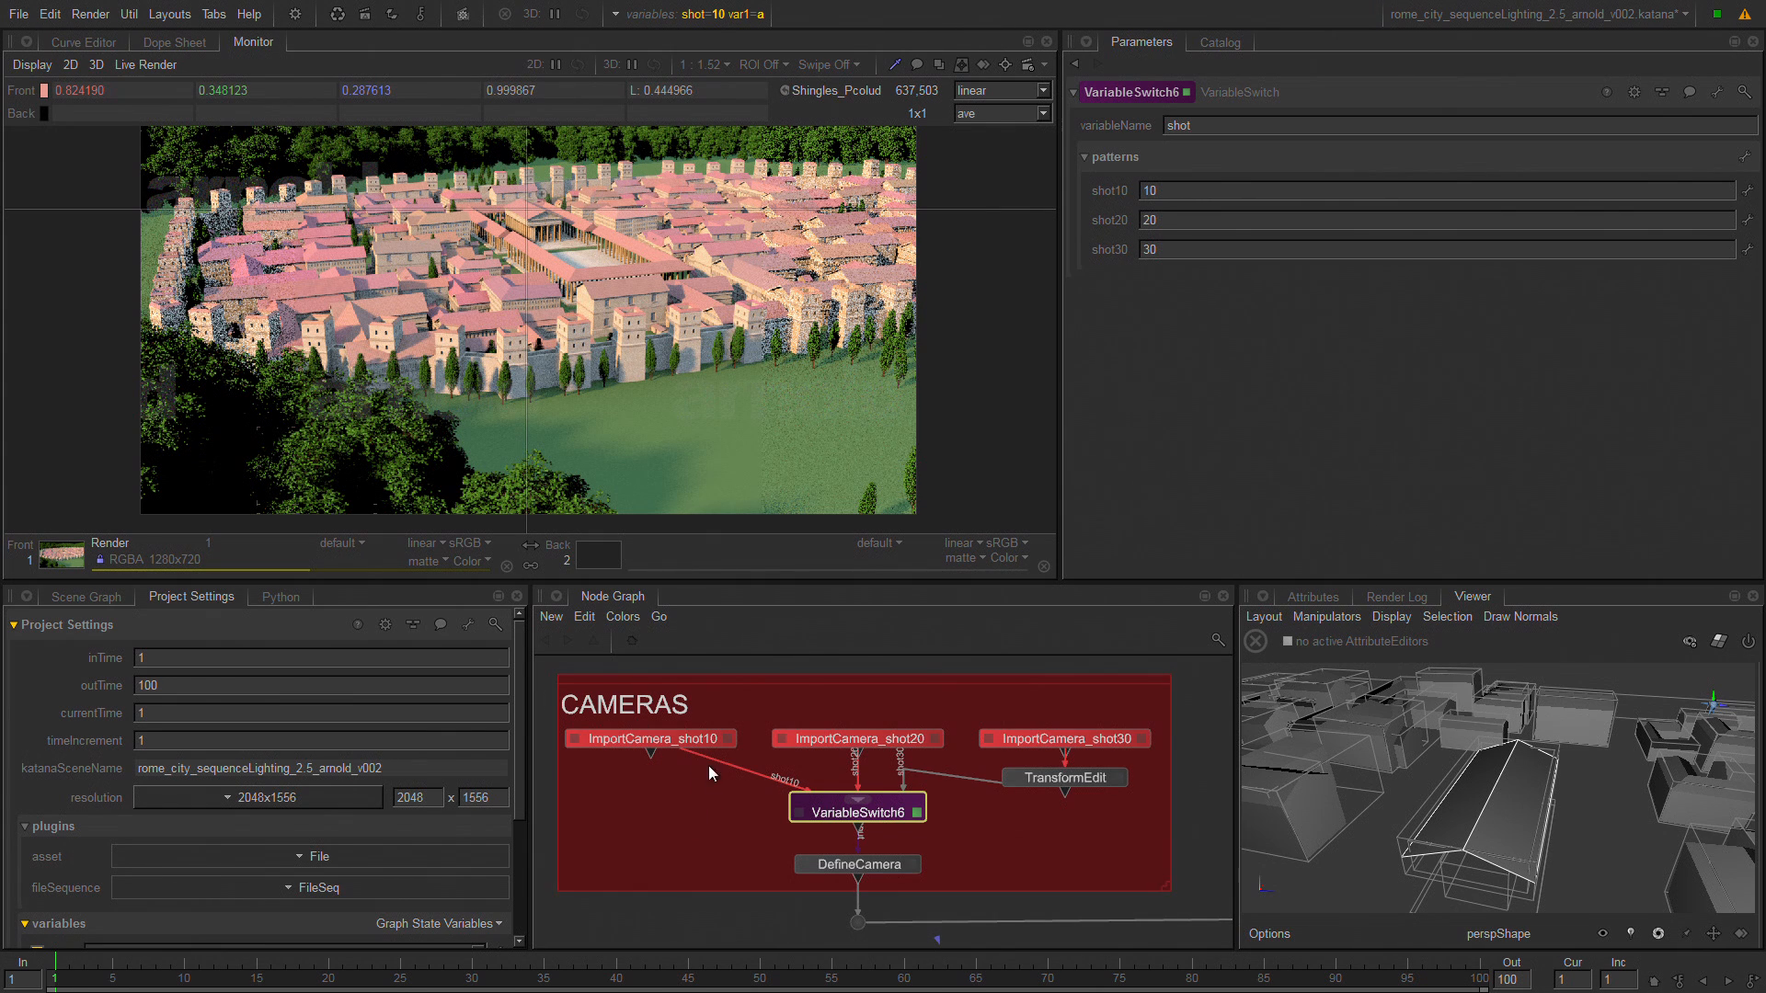
Go through the three ImportCamera nodes and VariableSwitch6 that they feed, and check the global variable values again.
left_click(639, 742)
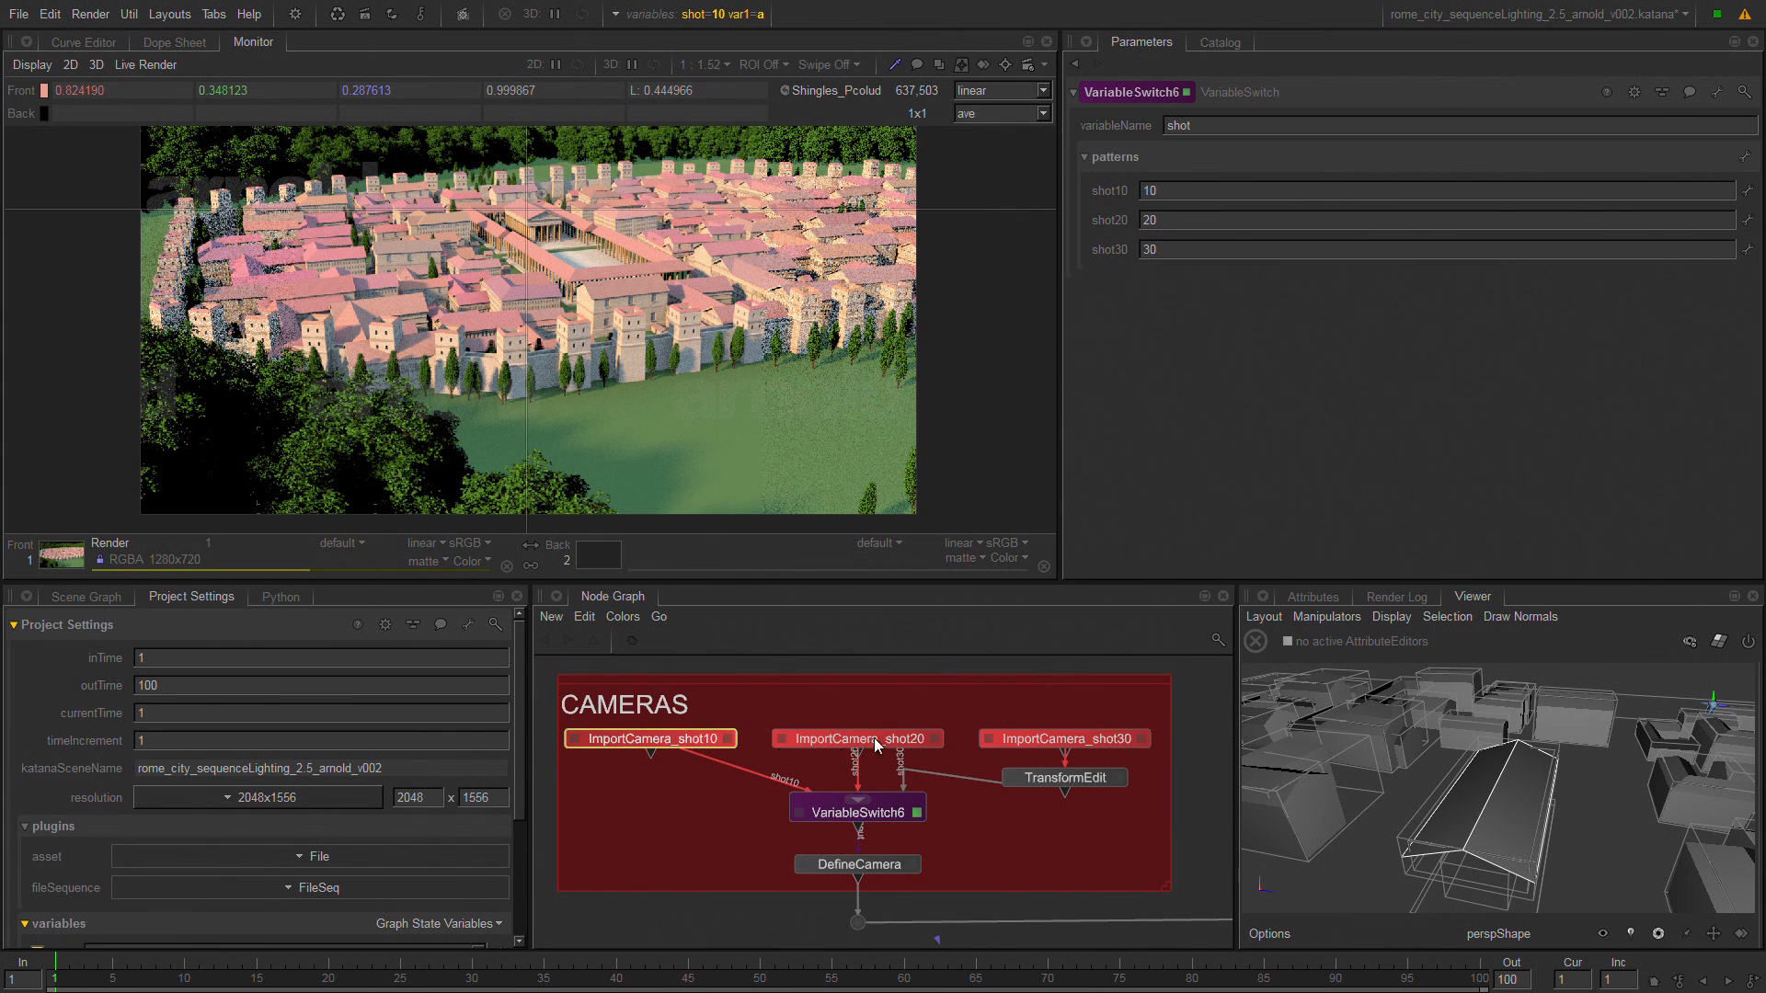
left_click(876, 740)
left_click(1039, 735)
left_click(893, 810)
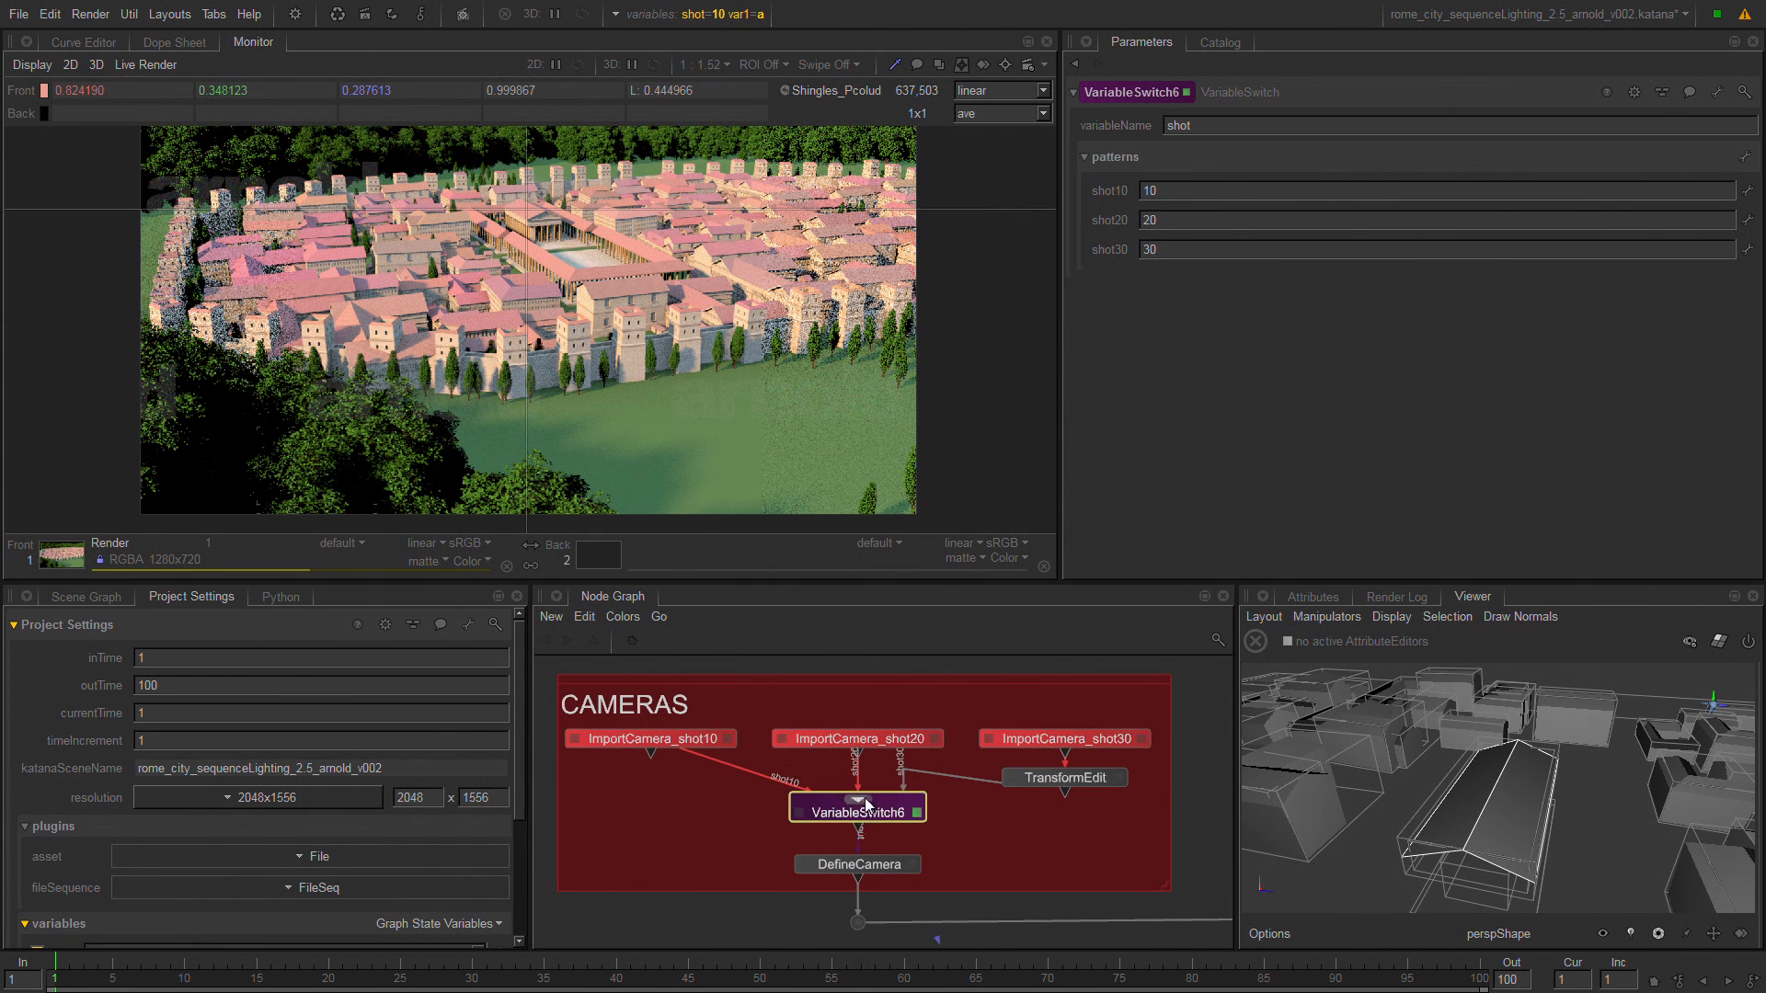
left_click(714, 15)
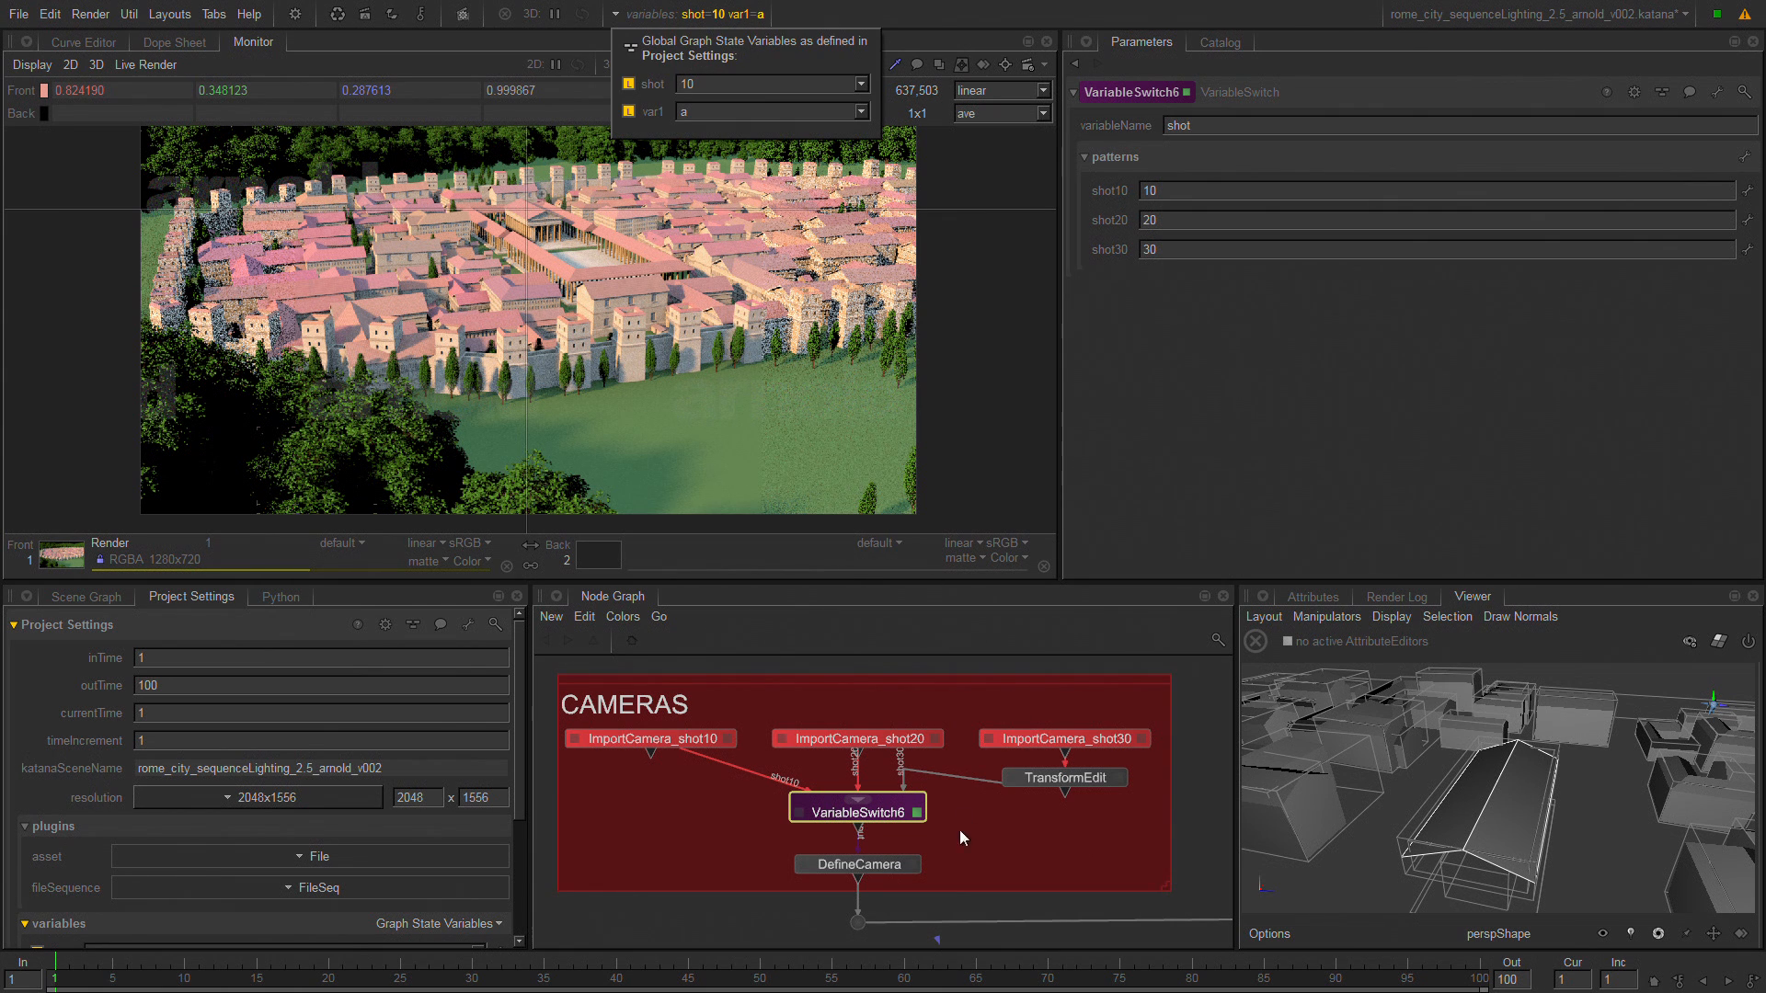
Follow the maximized Node Graph down to the per-shot lighting backdrop and select VariableSwitch12.
mouse_move(1003, 834)
middle_mouse_down()
mouse_move(770, 820)
mouse_move(820, 820)
middle_mouse_up()
middle_click_drag(1102, 907, 856, 857)
key("space")
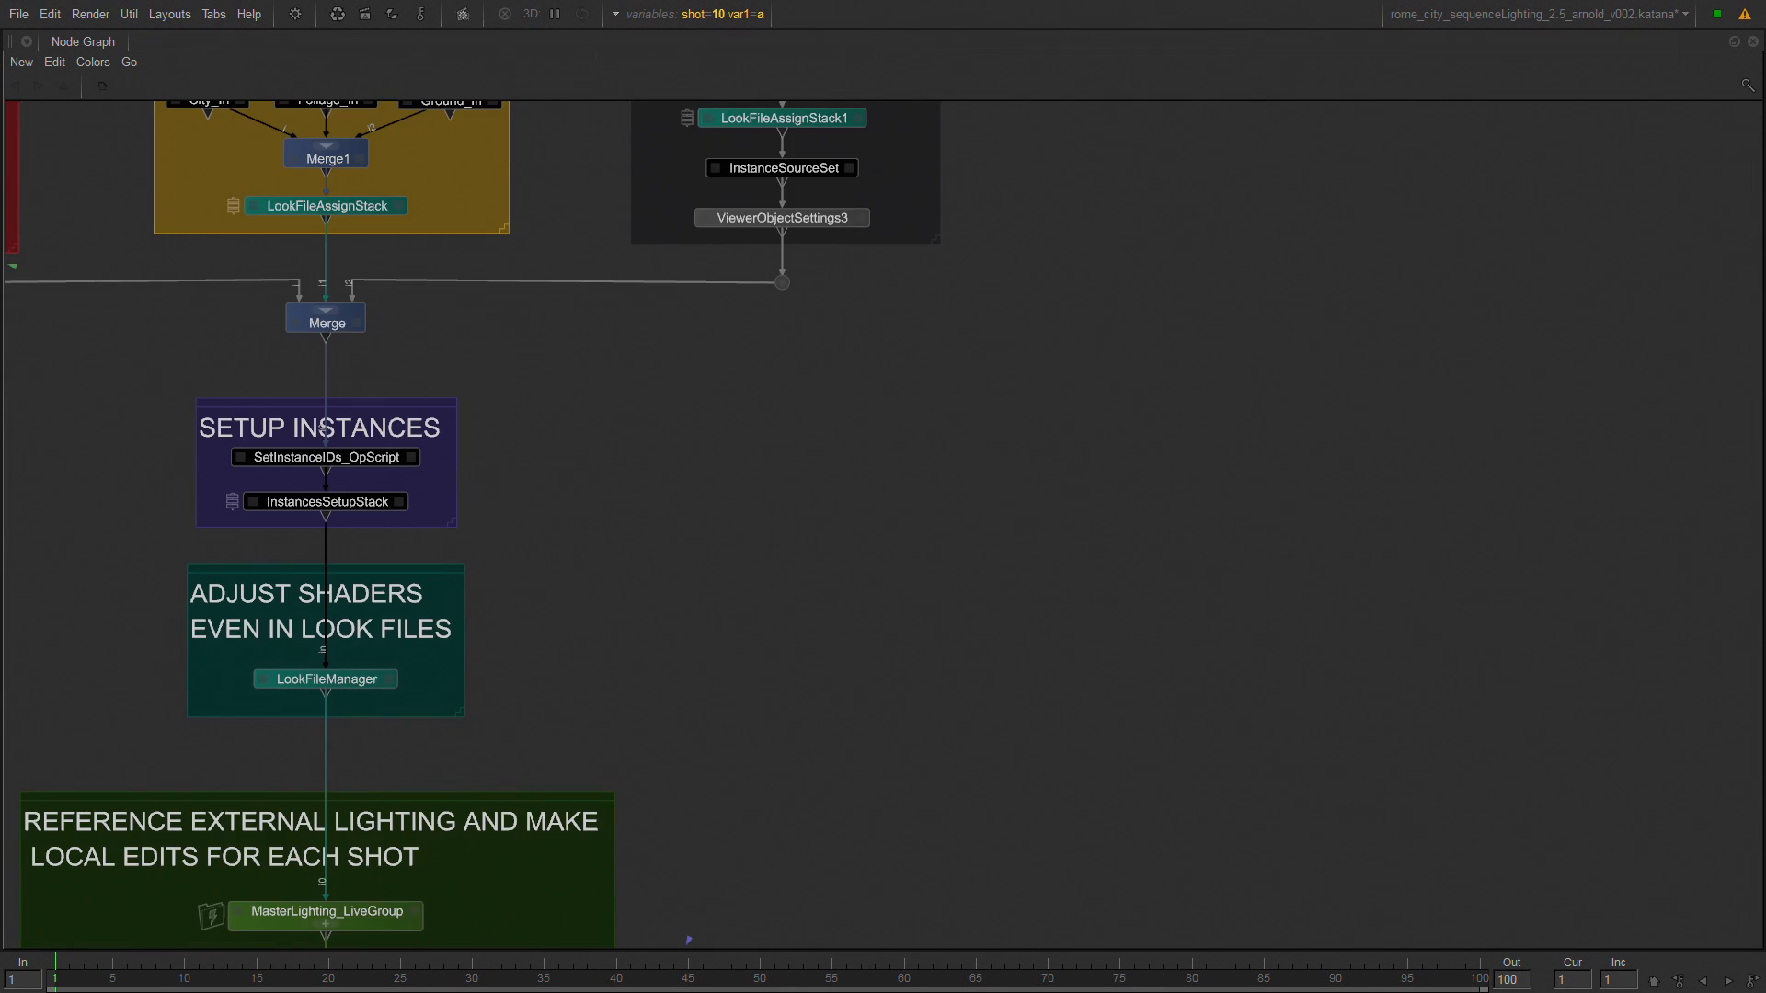
middle_click_drag(784, 287, 1187, 358)
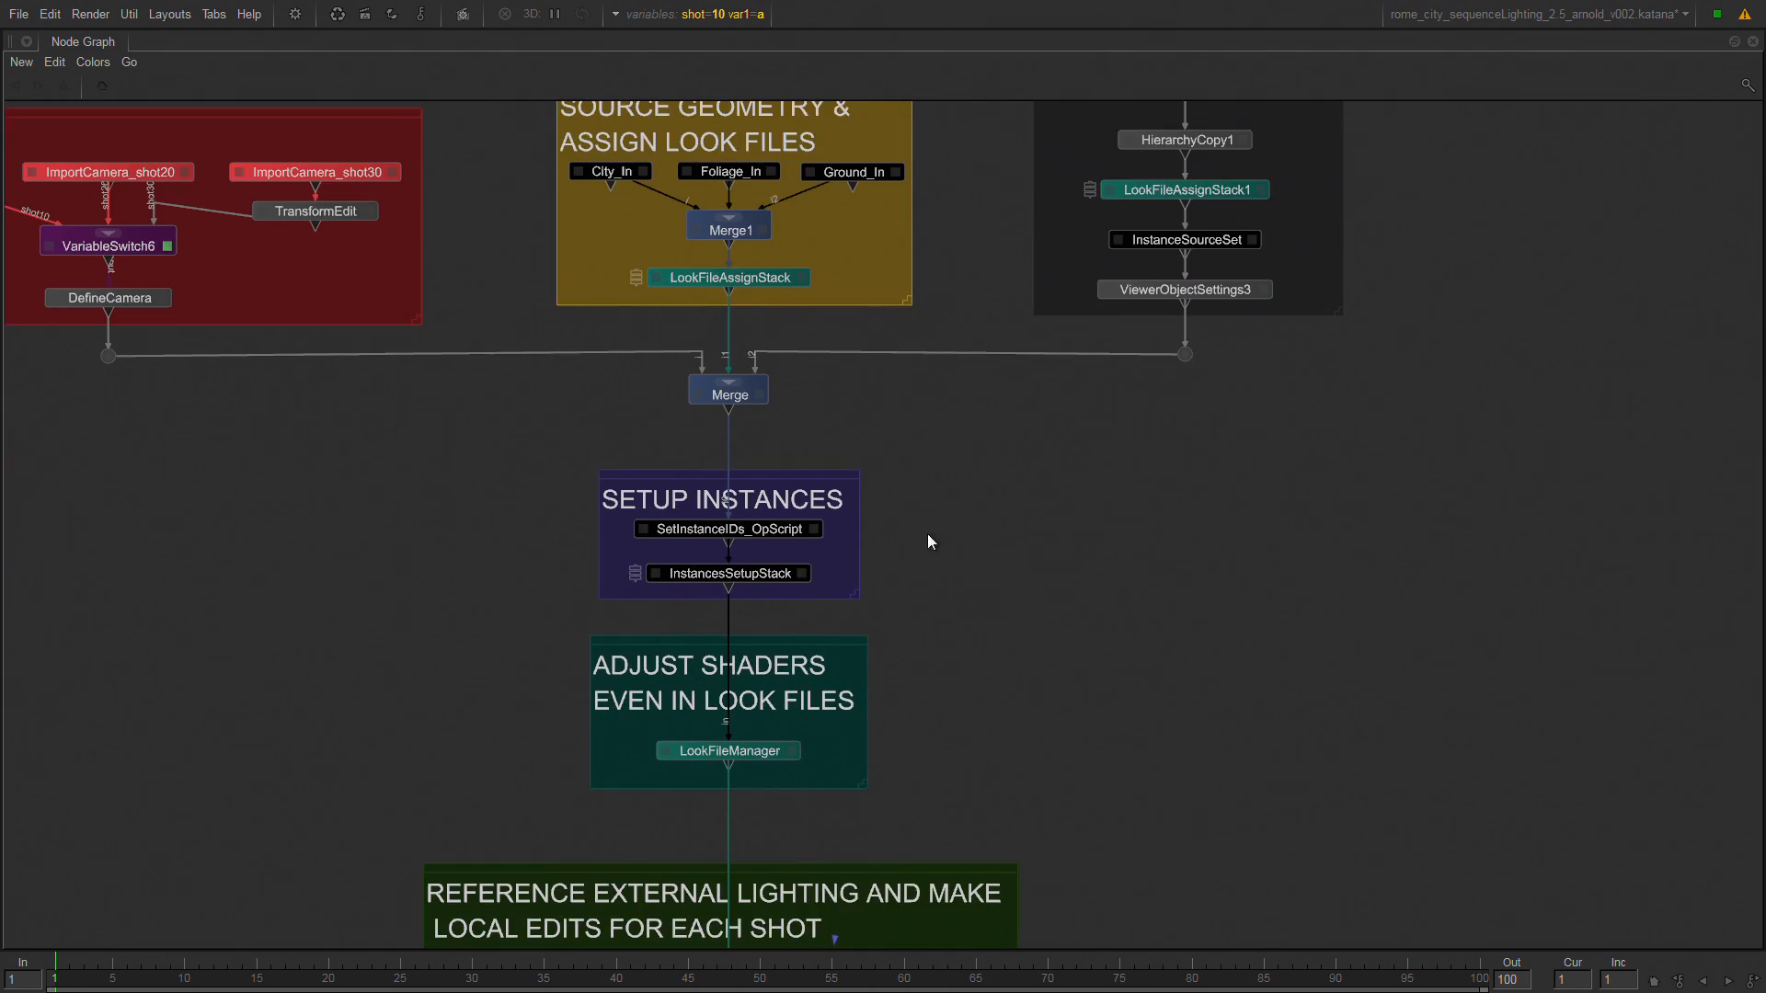
middle_click_drag(997, 793, 1040, 460)
middle_click_drag(1120, 594, 1111, 391)
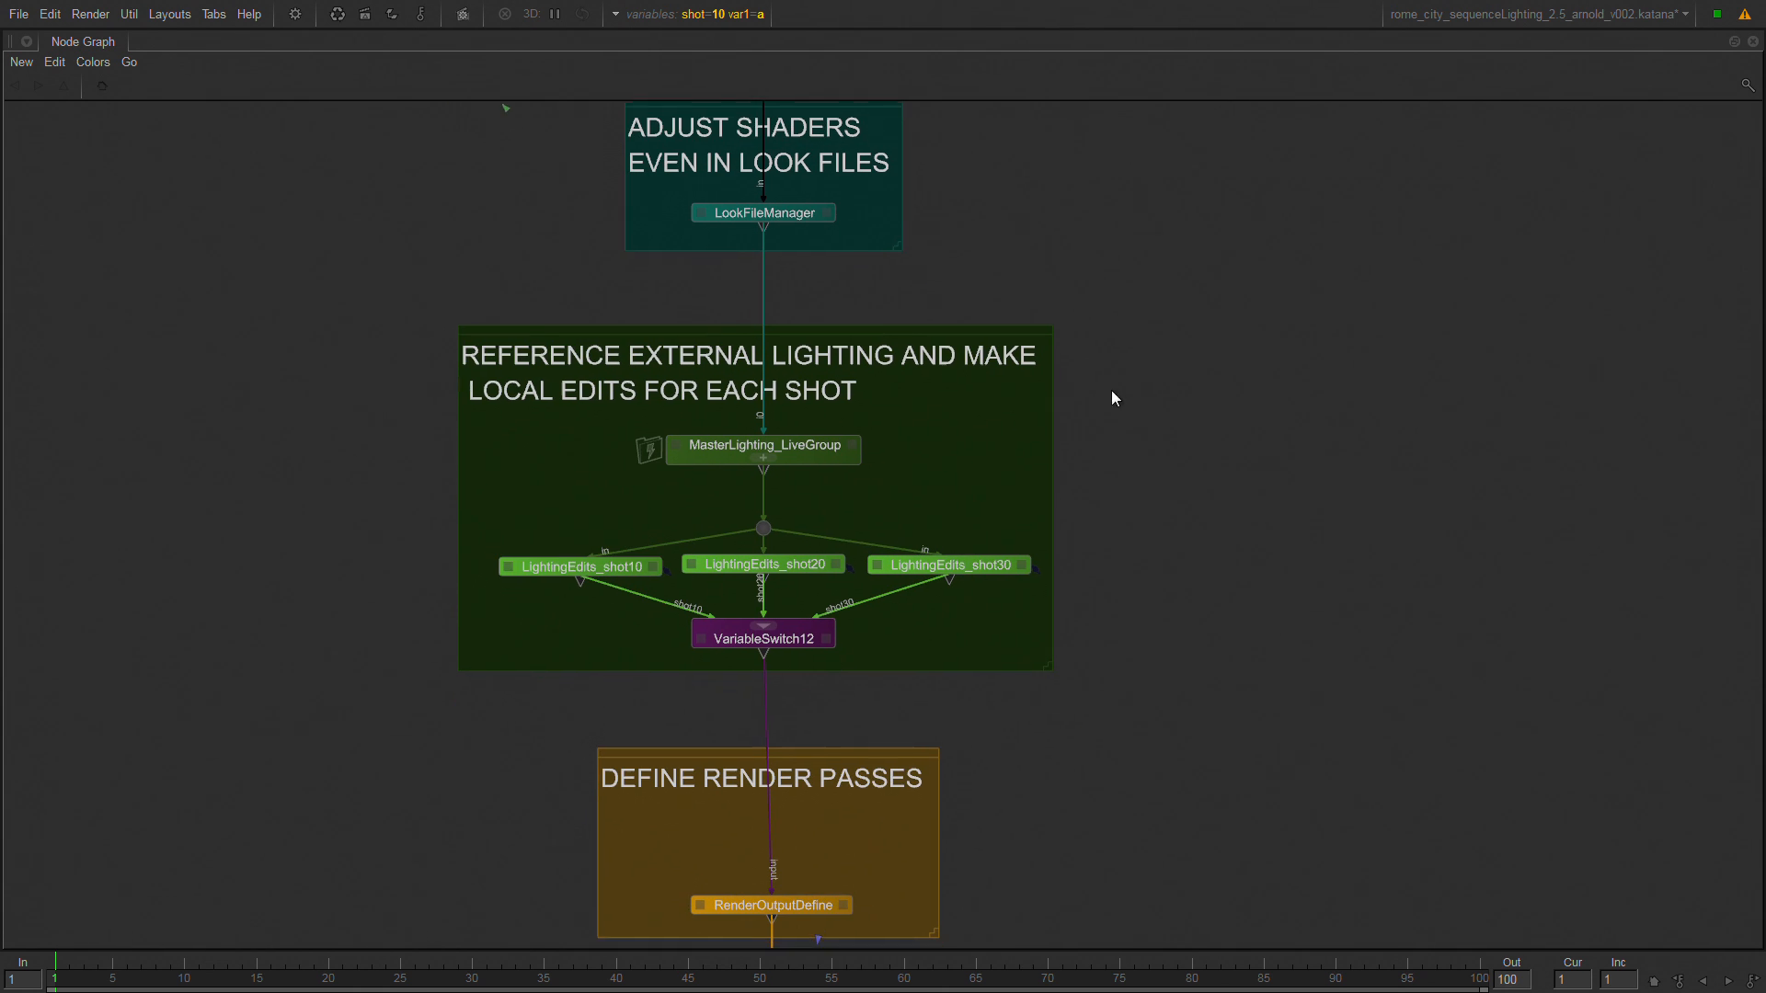
left_click(802, 639)
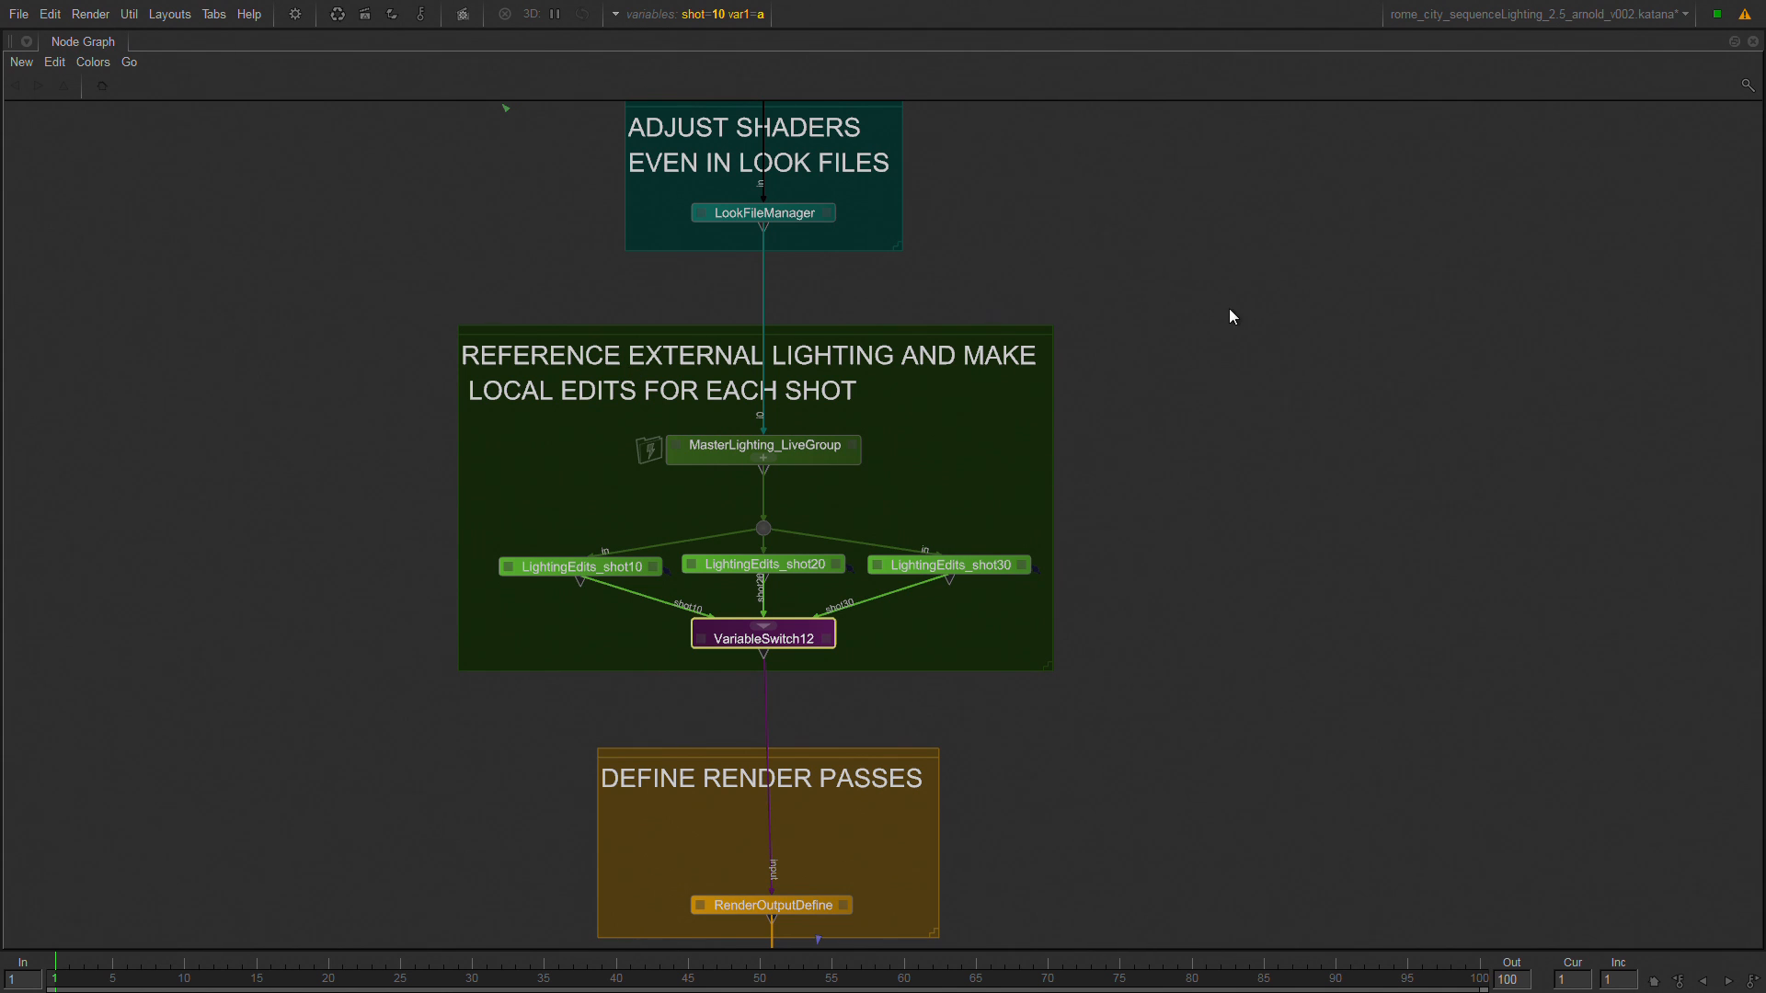
Select the whole external lighting backdrop with its nodes and review its place between the upstream backdrops and the render passes.
left_click_drag(1231, 310, 283, 681)
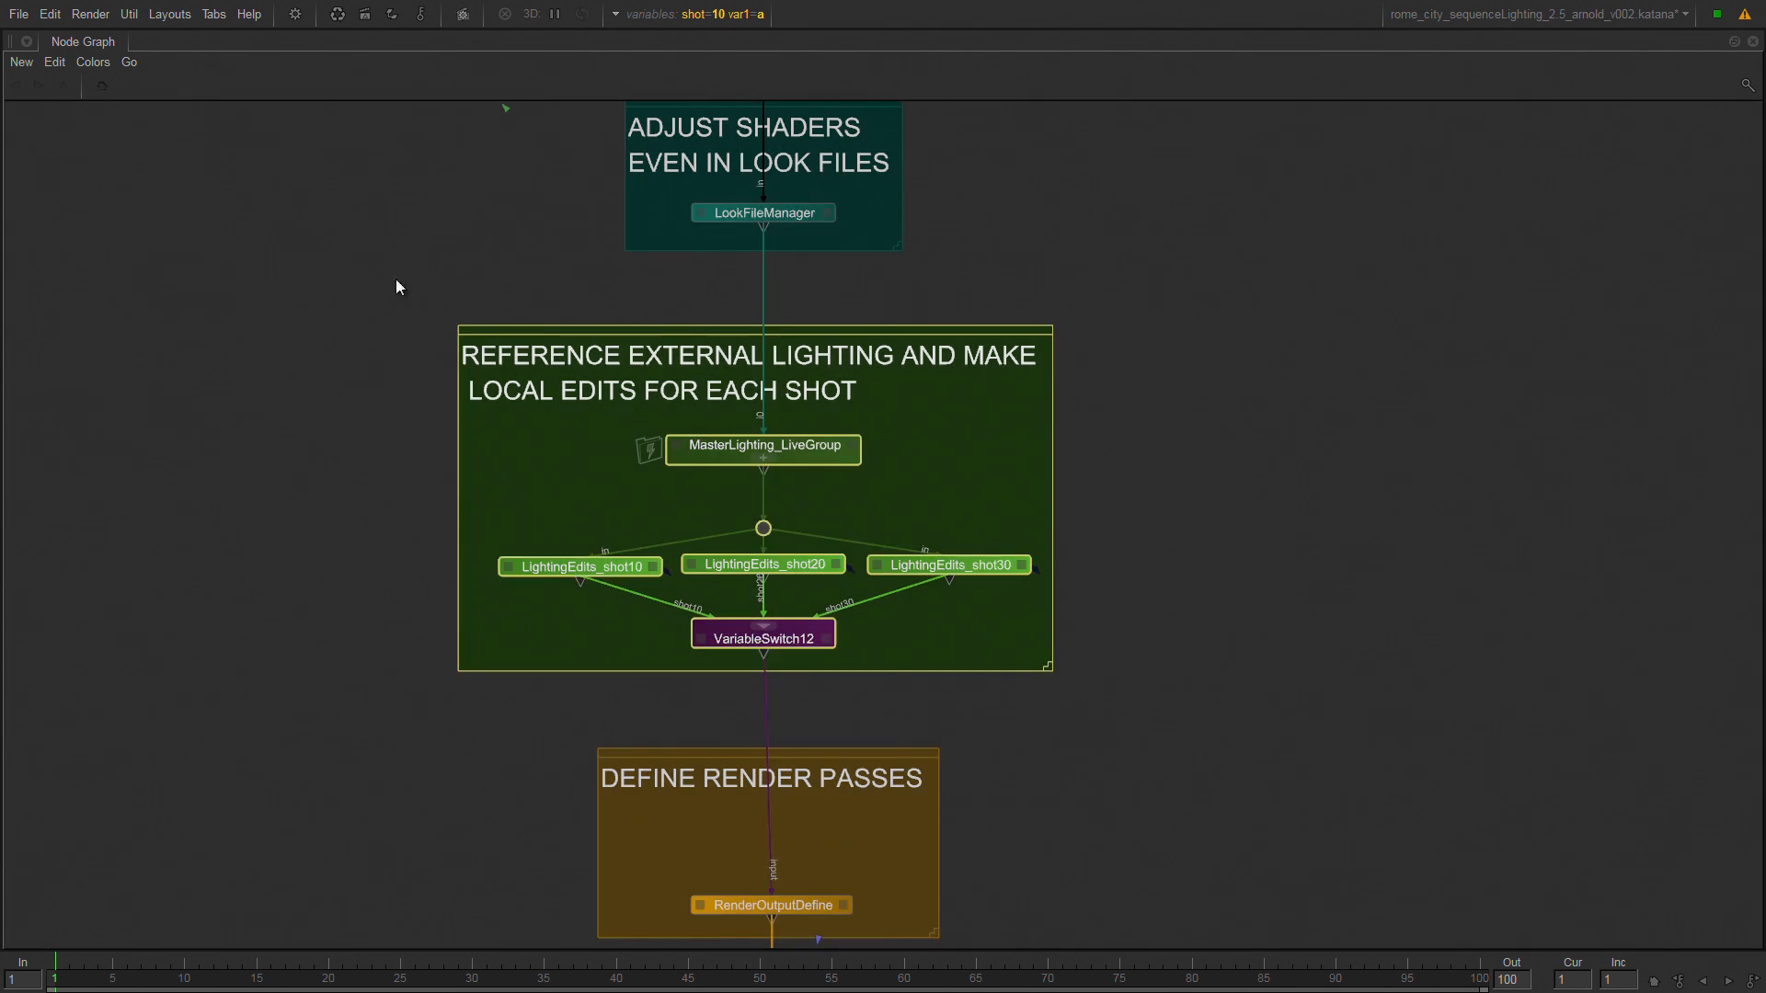
middle_click_drag(396, 279, 510, 819)
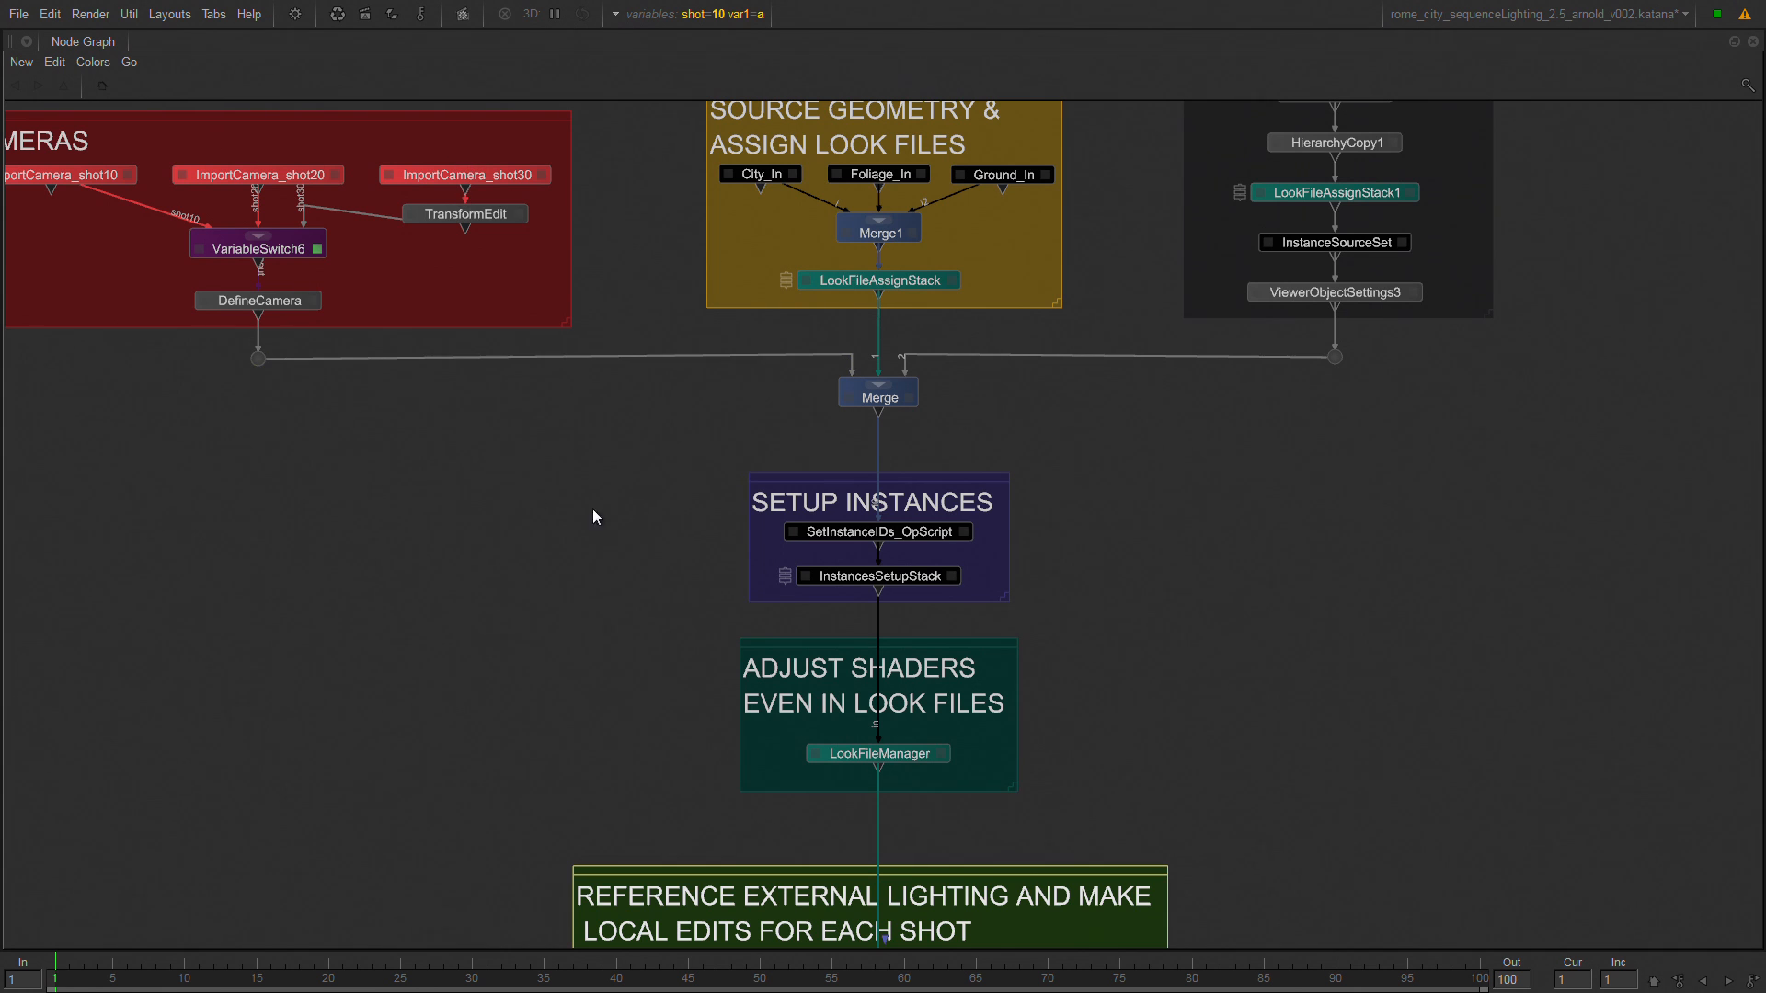
middle_click_drag(1104, 784, 969, 558)
middle_click_drag(708, 856, 697, 638)
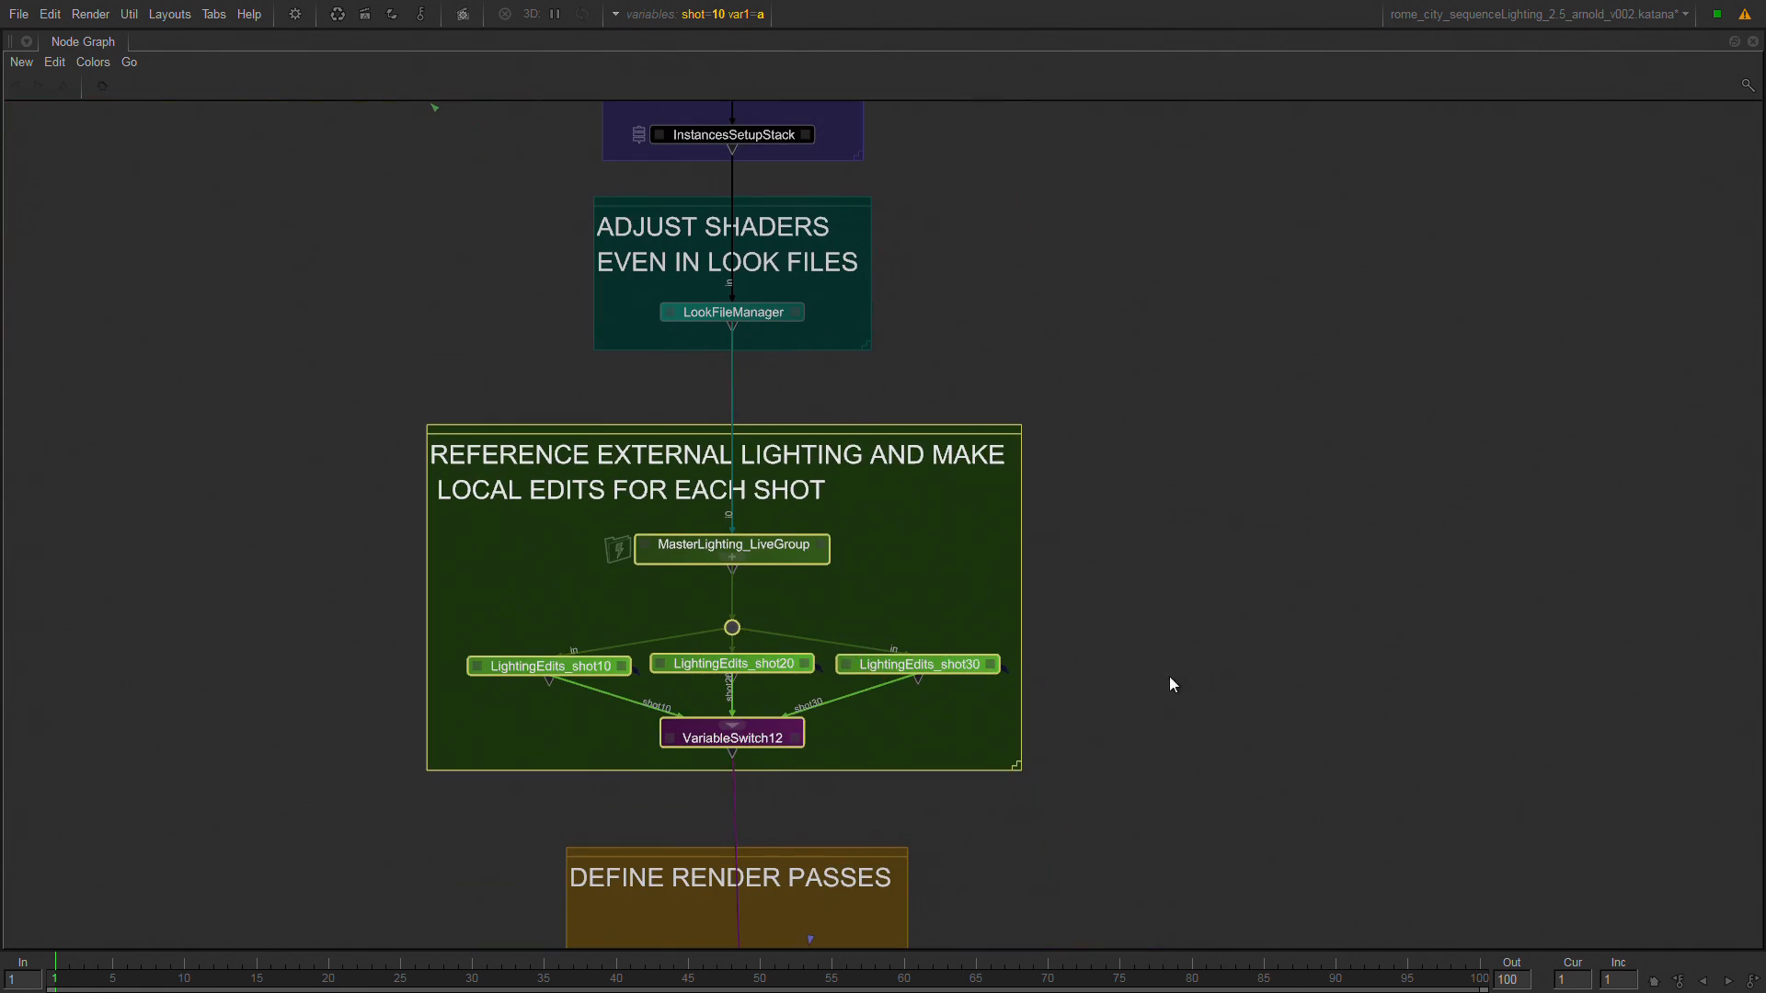
middle_click_drag(1171, 681, 1167, 556)
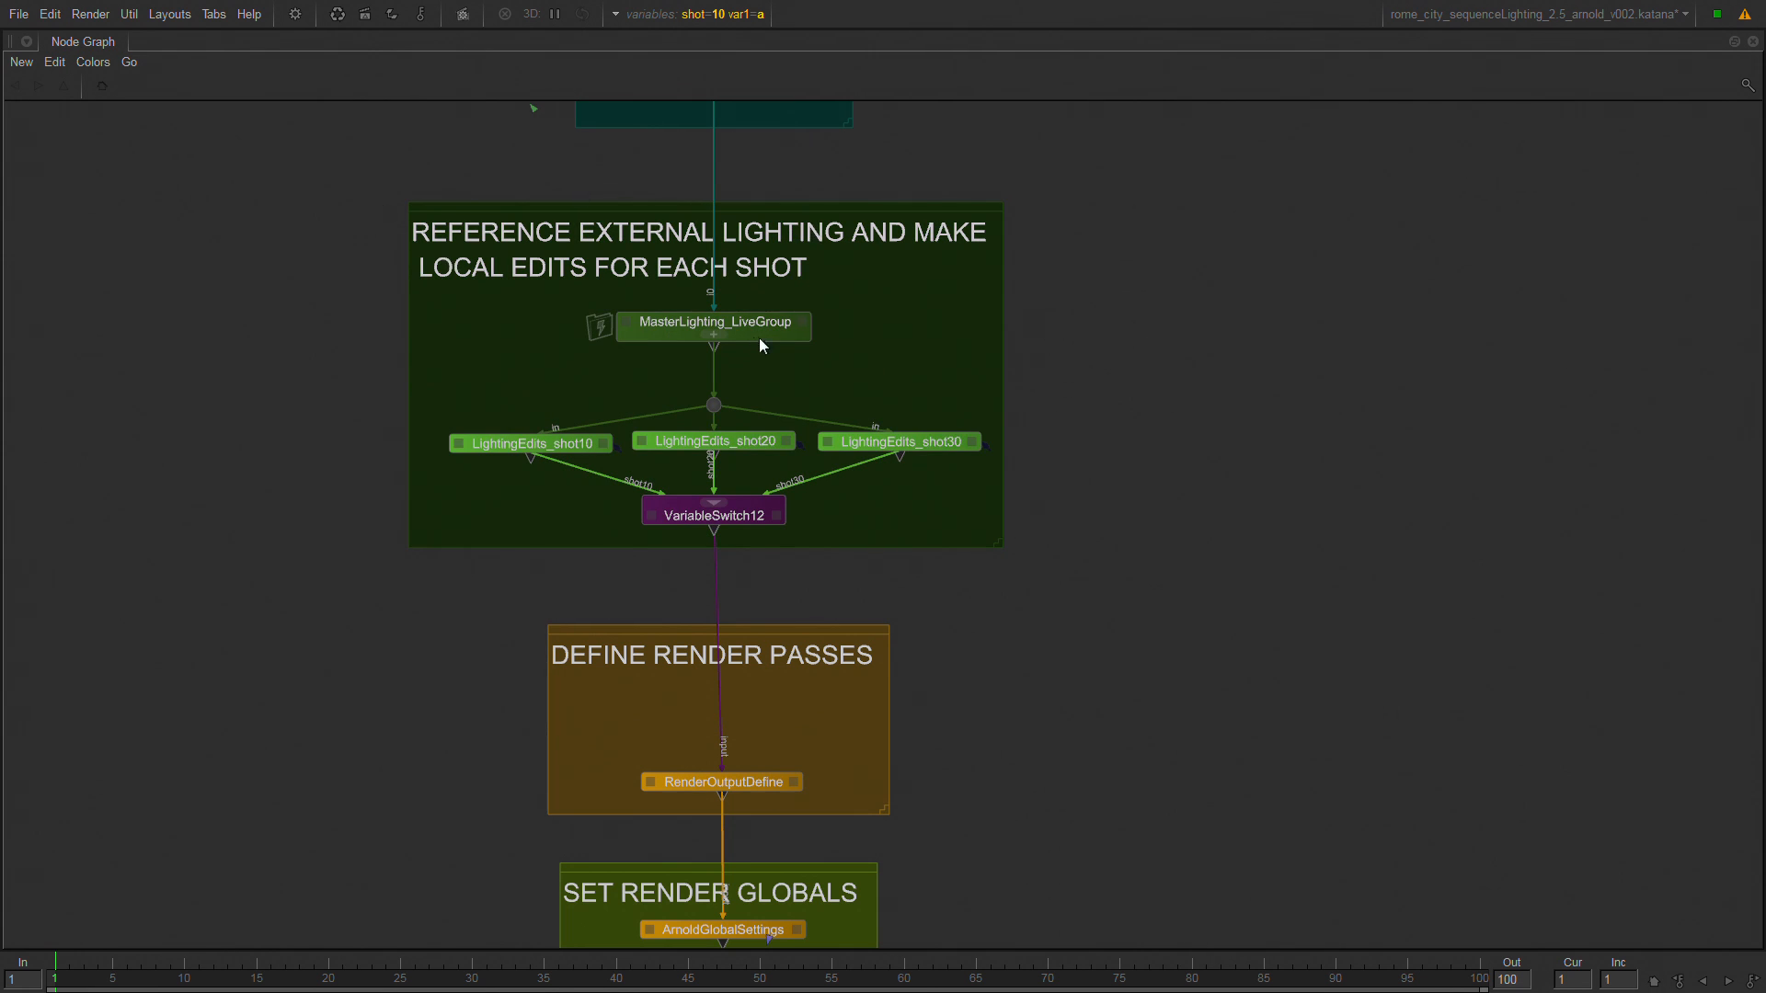
Expand MasterLighting_LiveGroup in the Node Graph, inspect its locked GafferThree10 node up close and collapse the group.
left_click(719, 333)
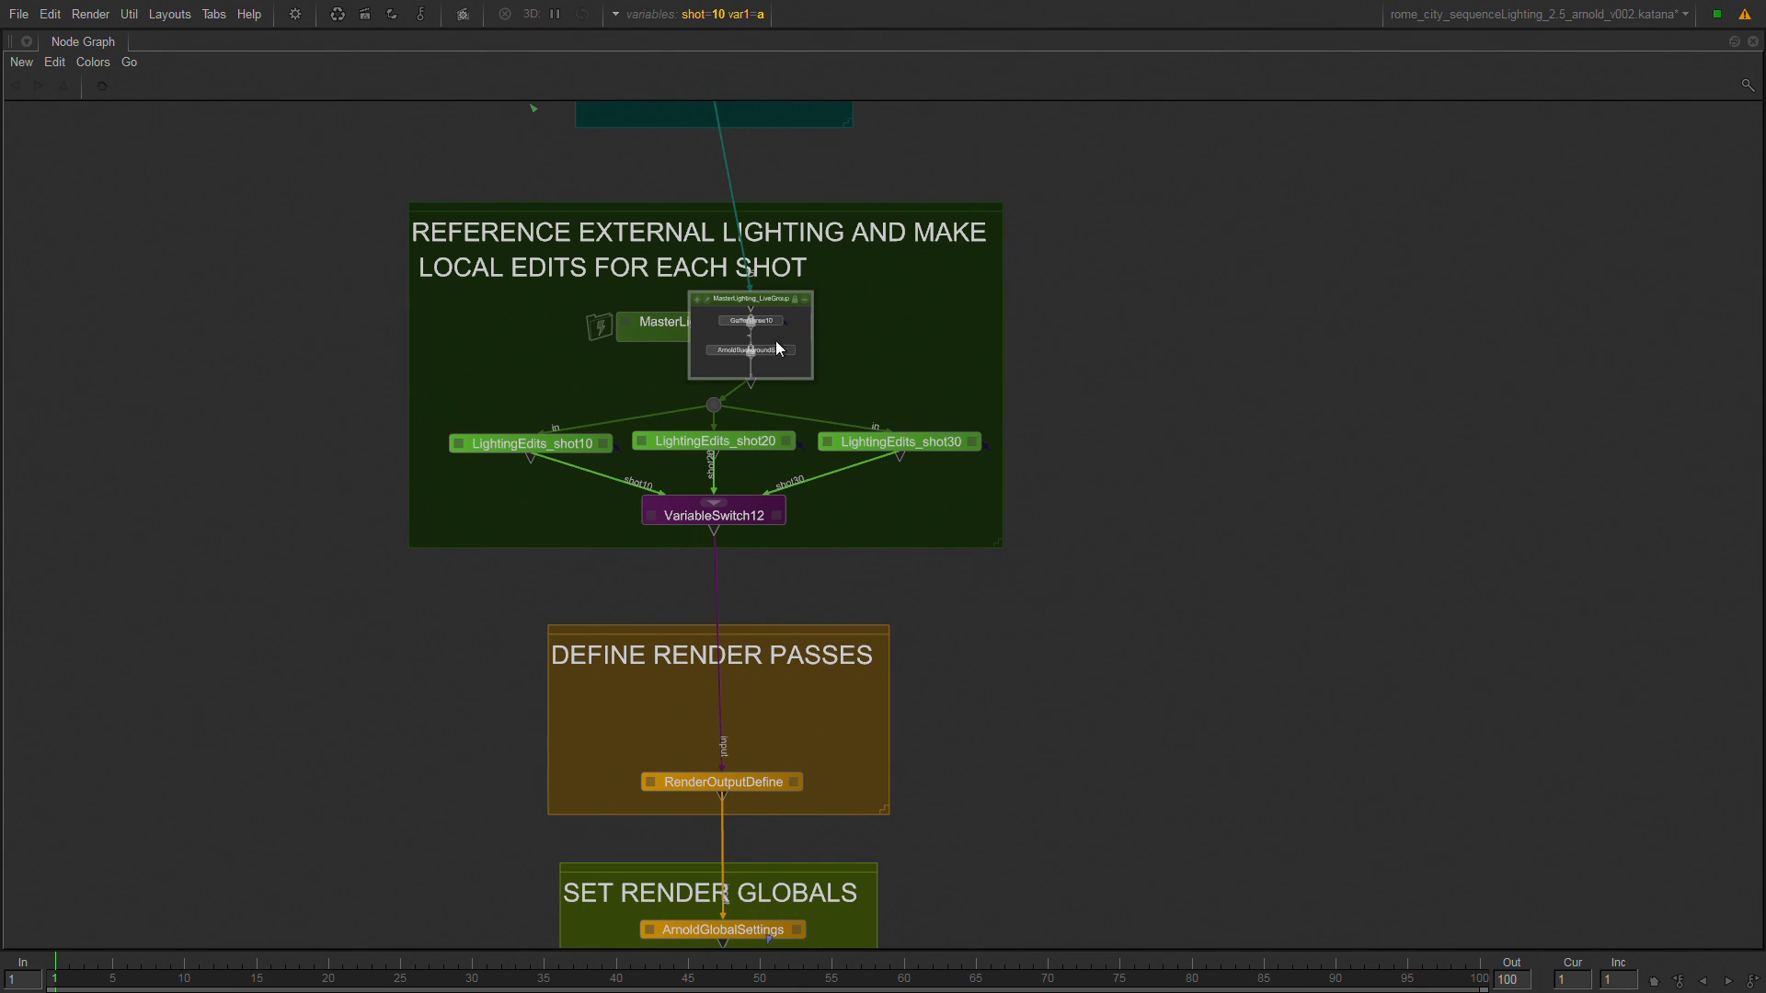
scroll(785, 333, "up", 5)
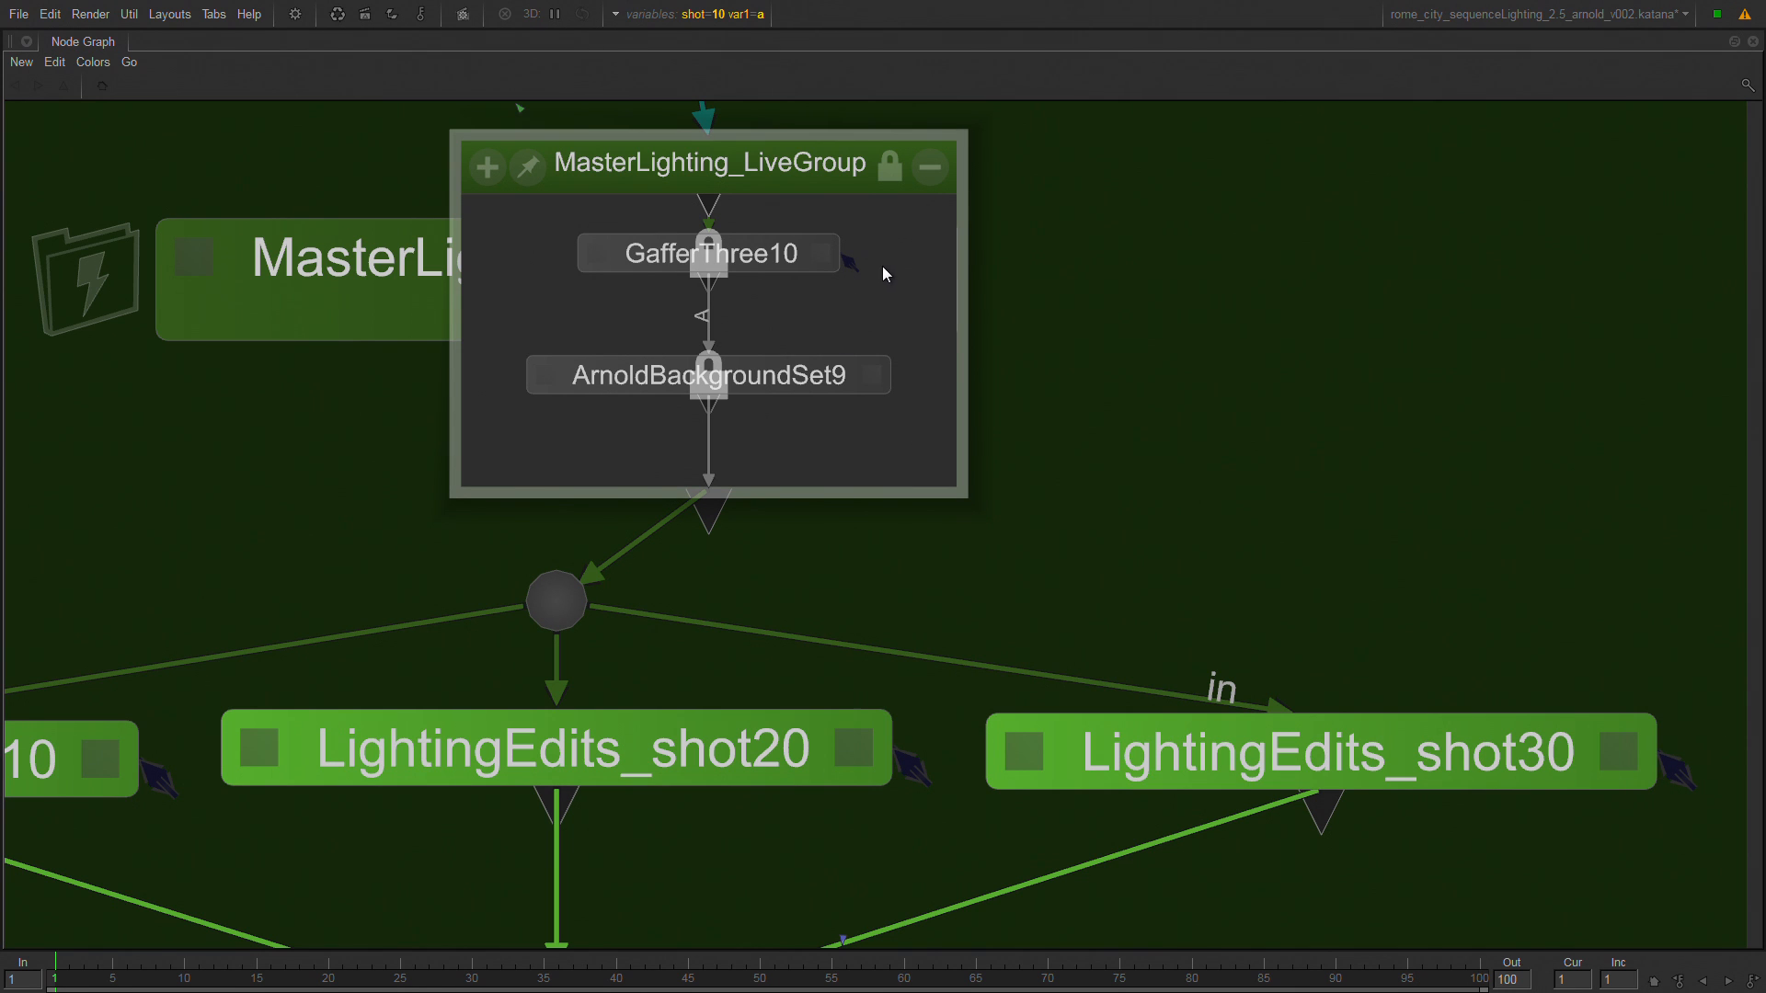
left_click(653, 261)
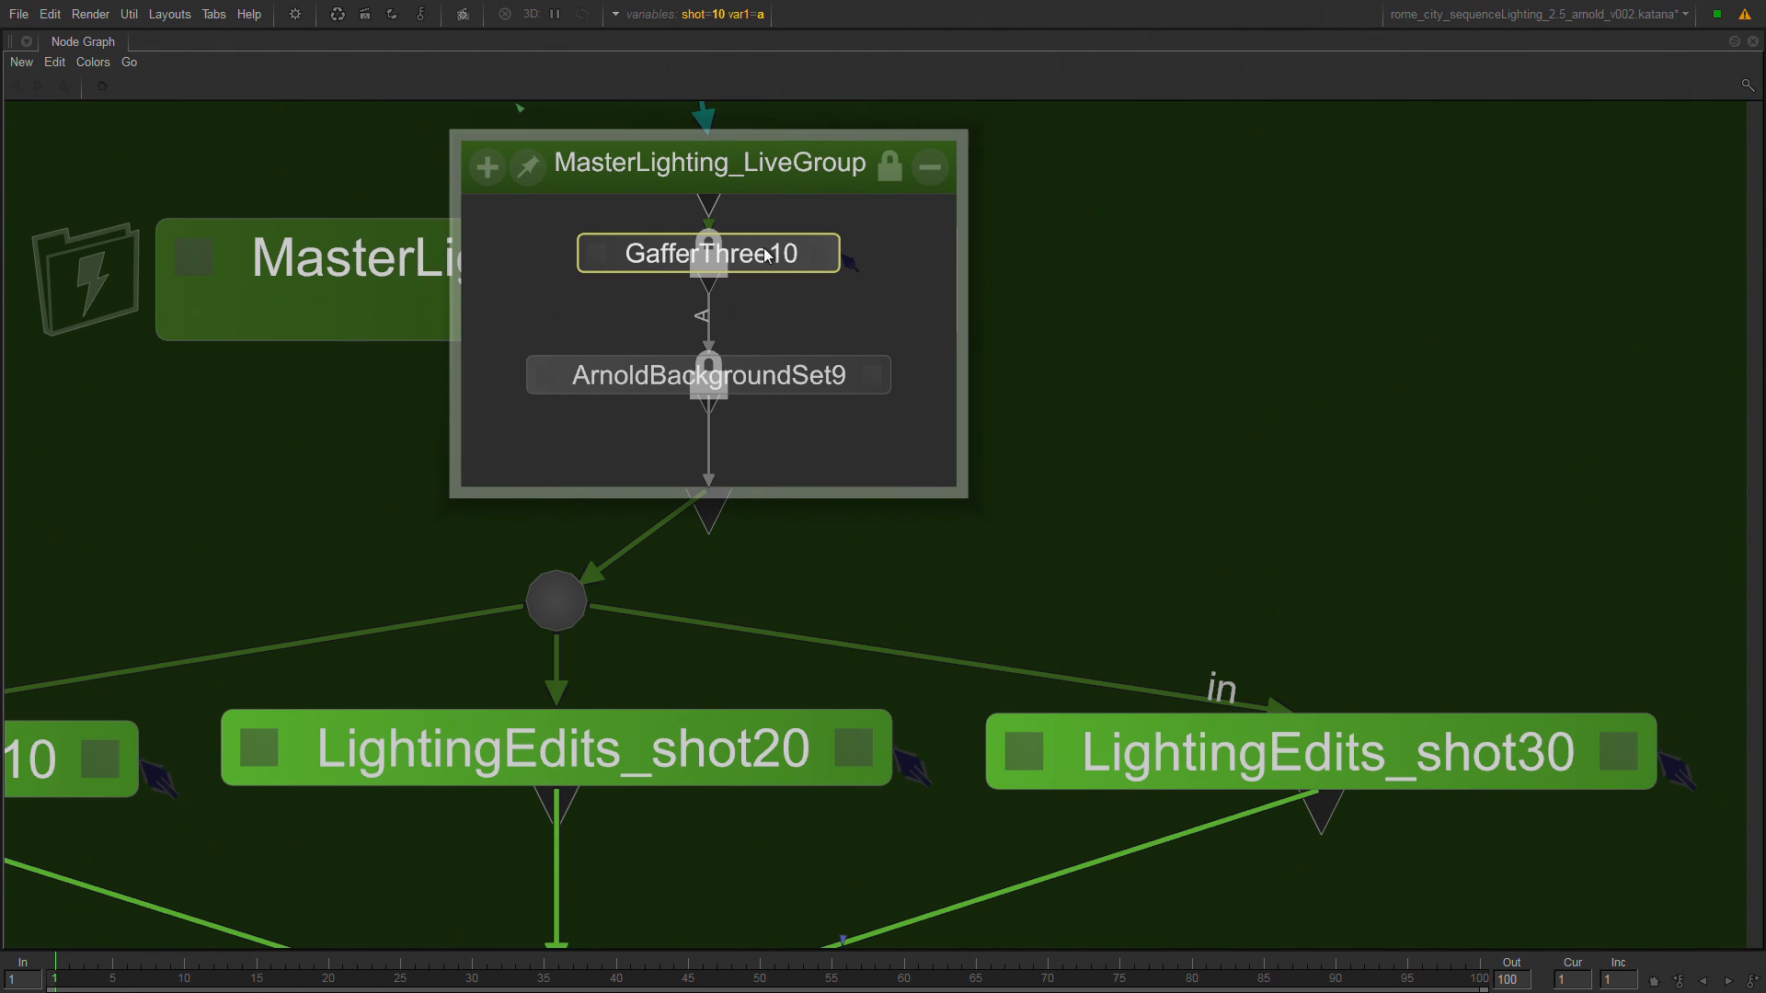
left_click(821, 254)
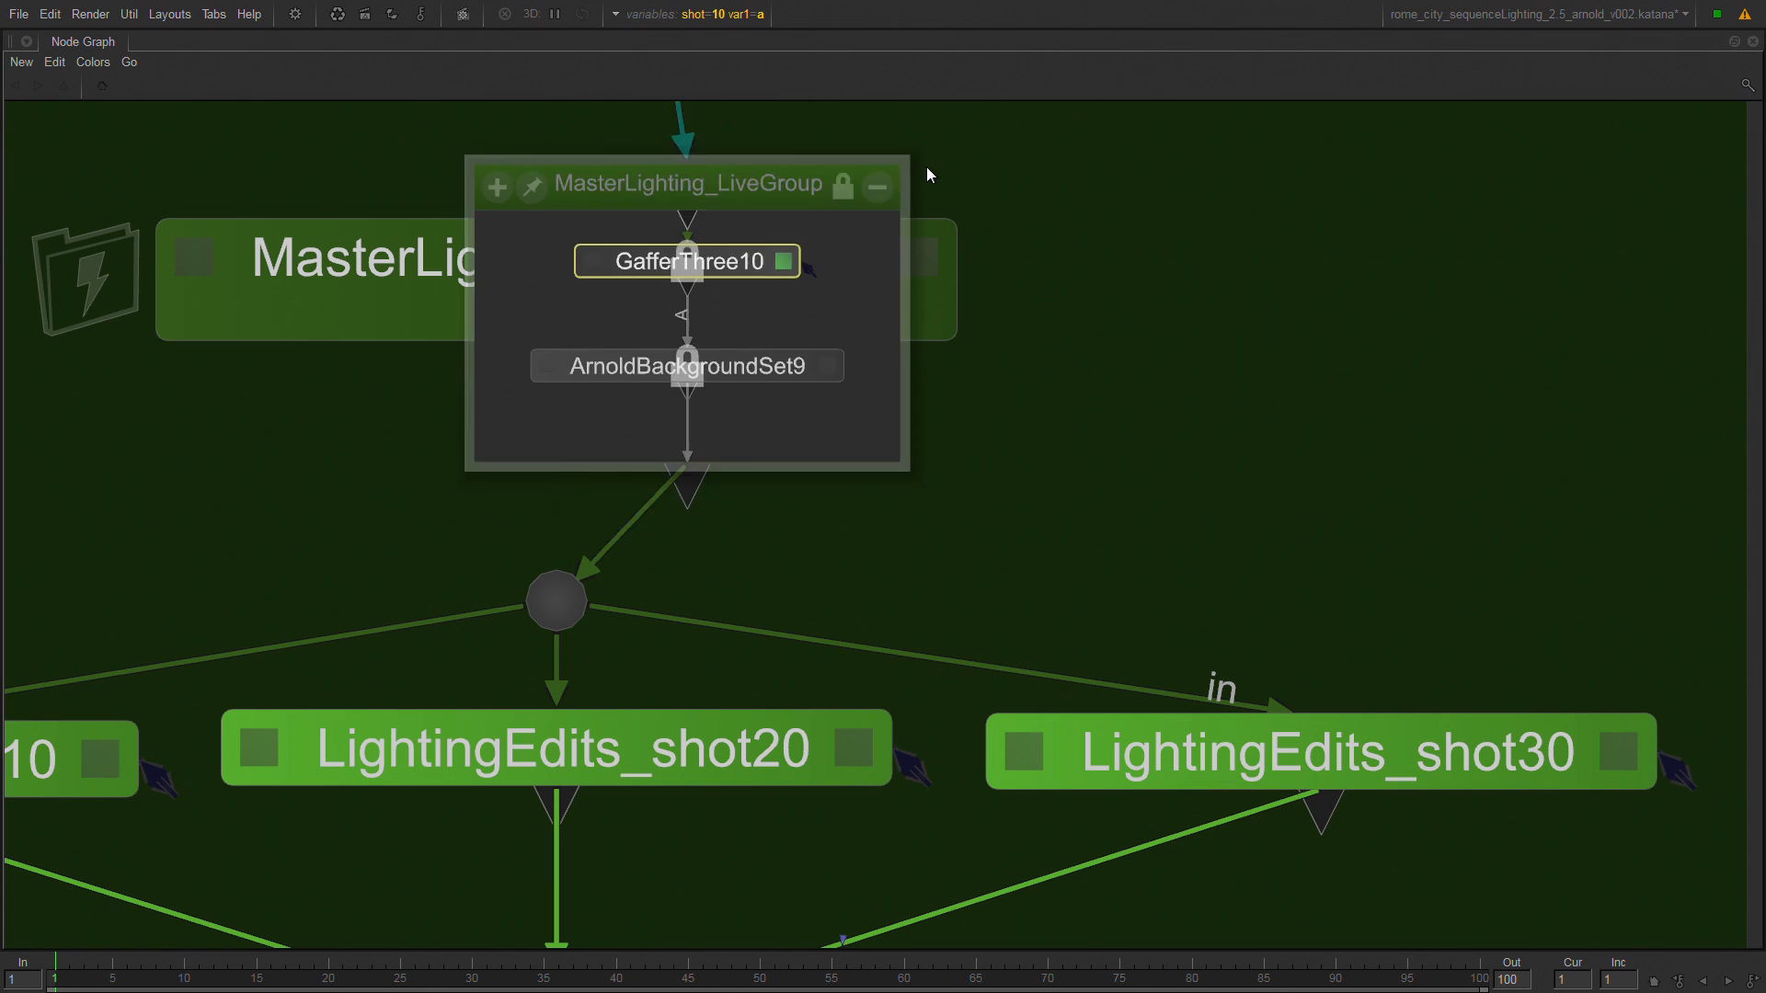
left_click(927, 169)
Show the MasterLighting_LiveGroup parameters in the full layout to examine its live group source file.
left_click(423, 285)
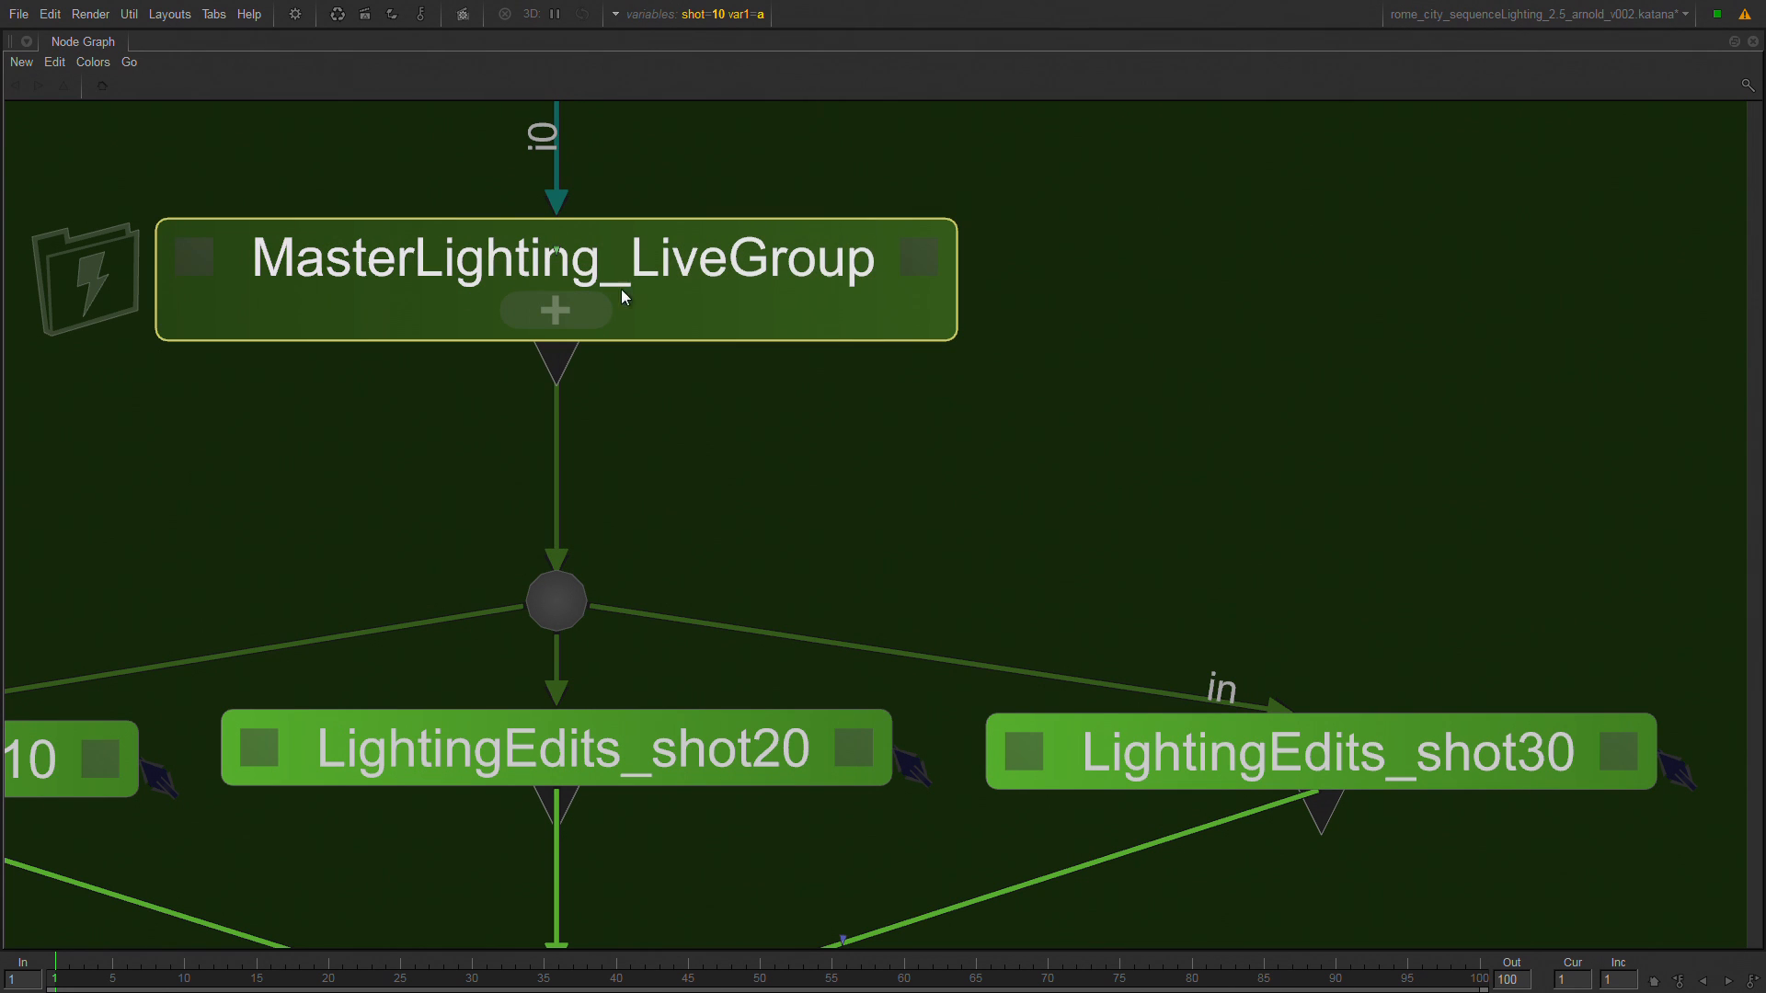
key("e")
key("space")
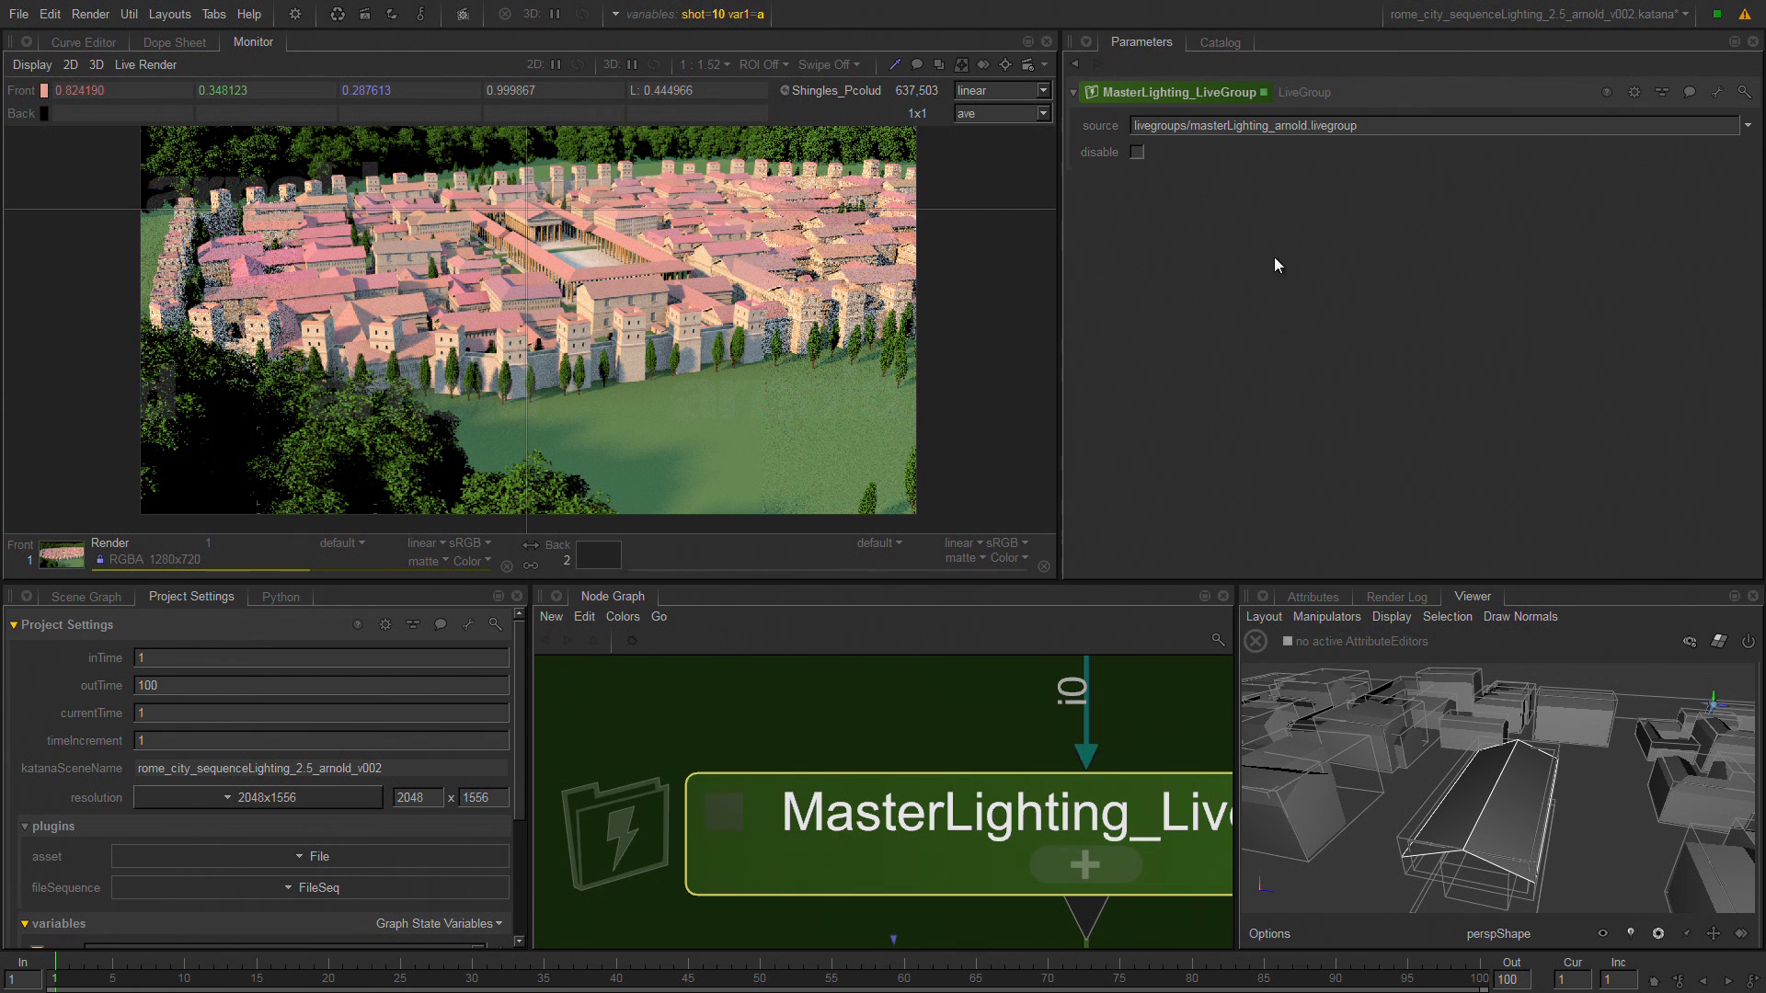
Find the LightingEdits_shot10 node above VariableSwitch12 and show its gaffer parameters in the full layout.
middle_click_drag(1006, 884, 811, 653)
middle_click_drag(970, 756, 1040, 548)
key("space")
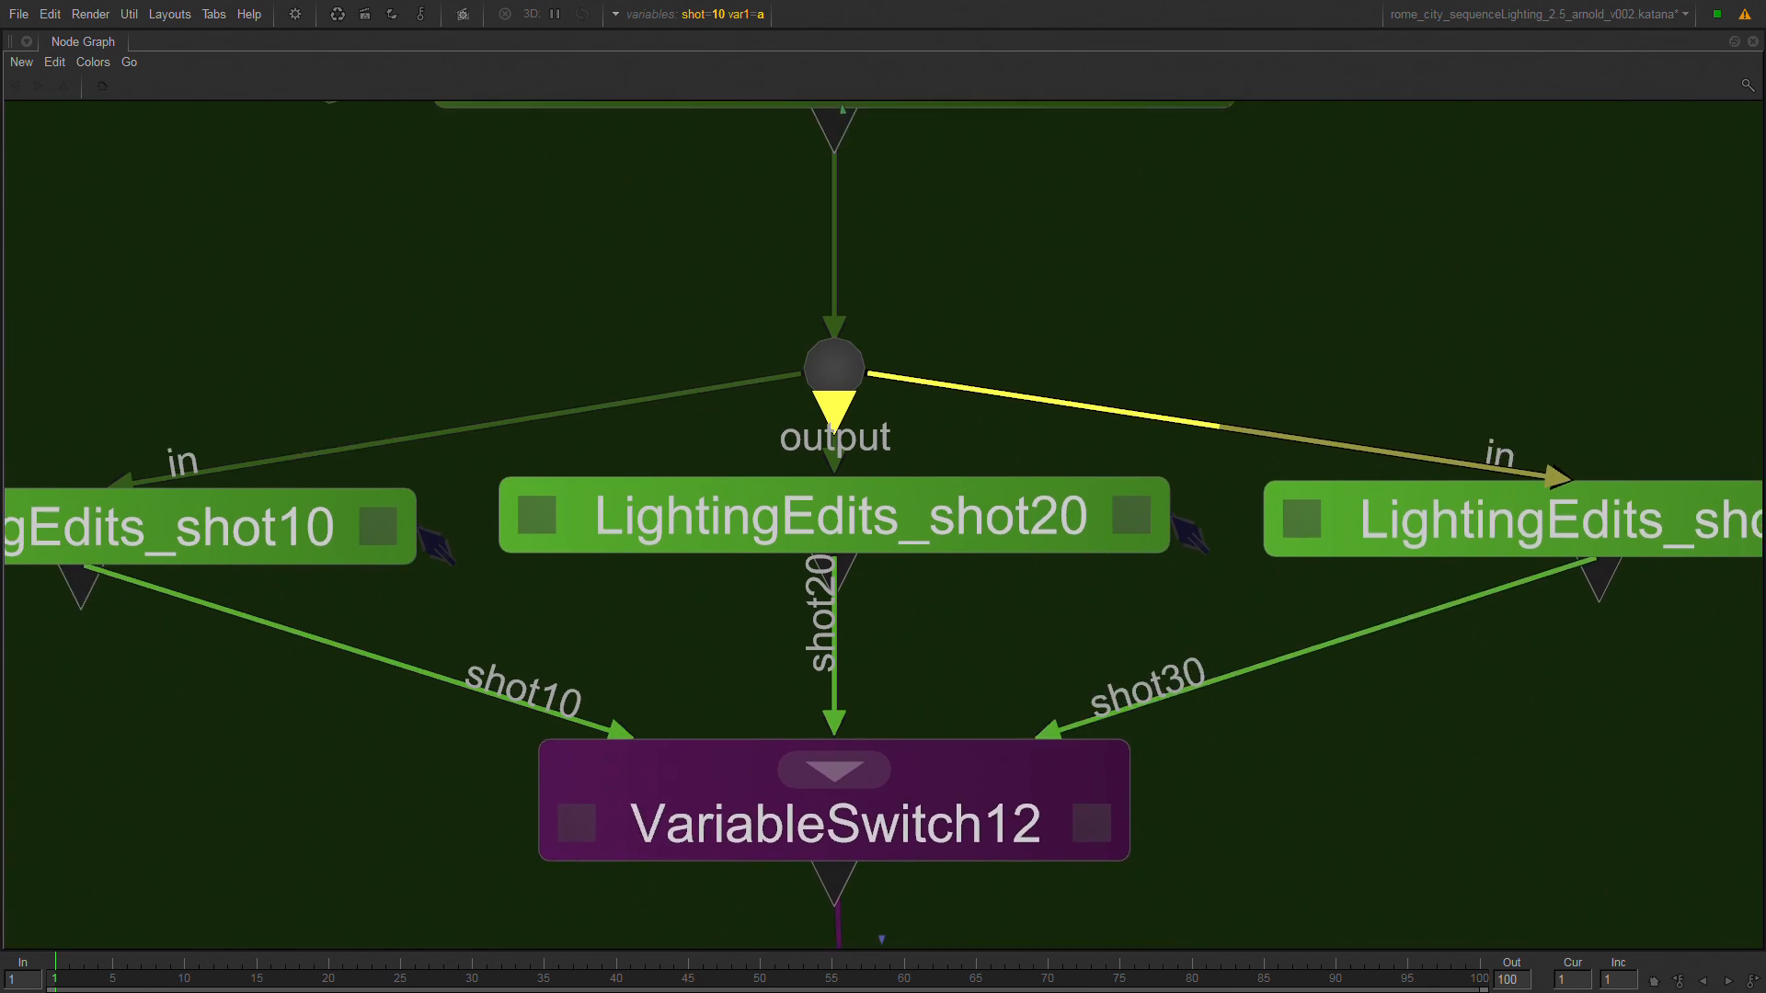
middle_click_drag(1224, 420, 1300, 458)
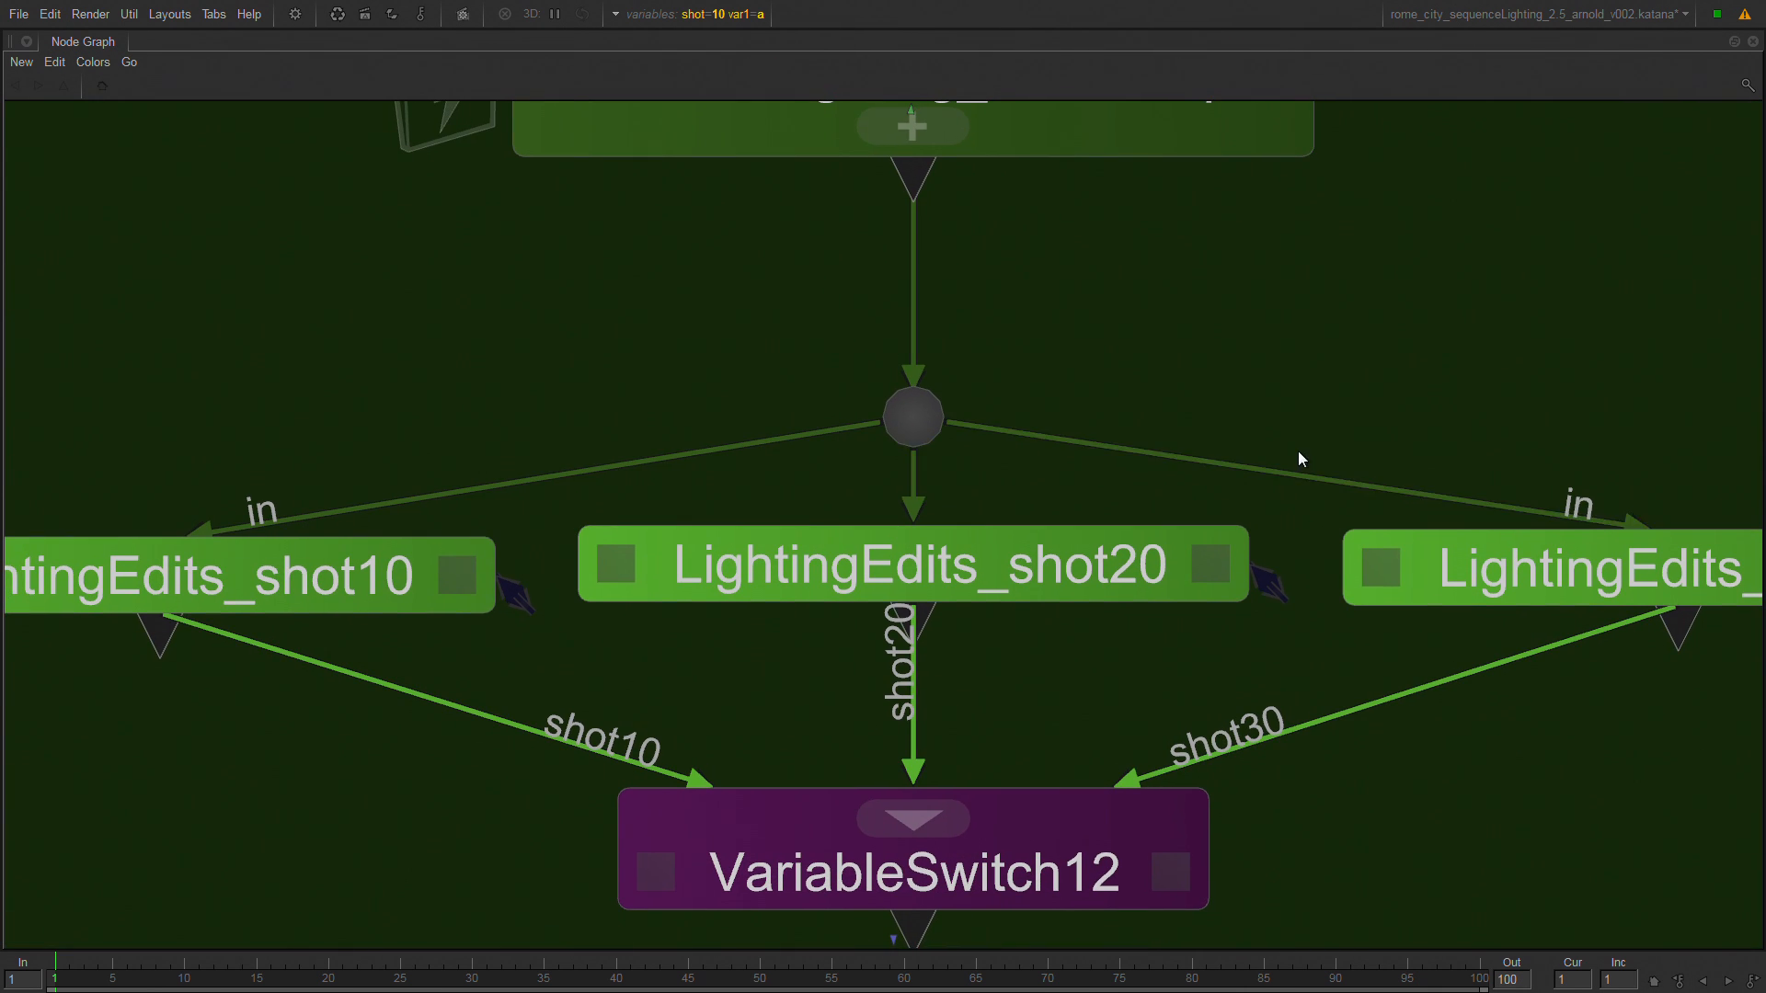
left_click(402, 586)
key("space")
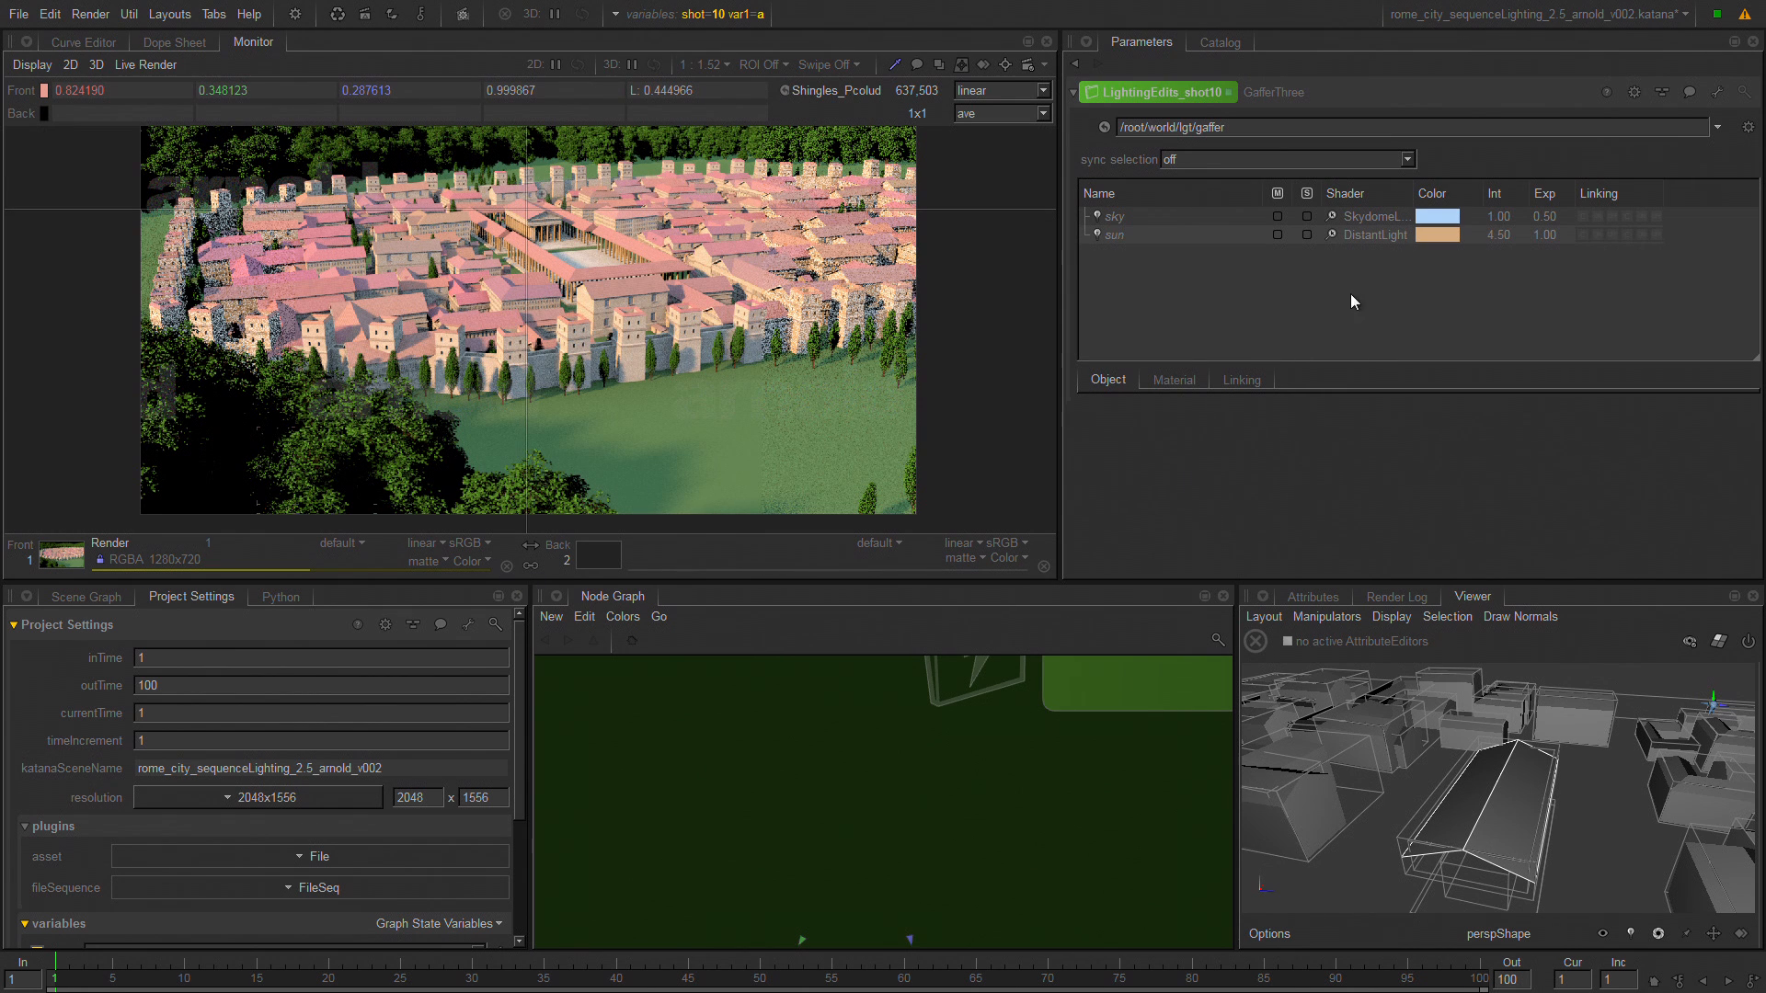
Inspect the LightingEdits_shot20 and shot30 nodes beside shot10 and follow their connections into VariableSwitch12.
middle_click_drag(1021, 731, 814, 366)
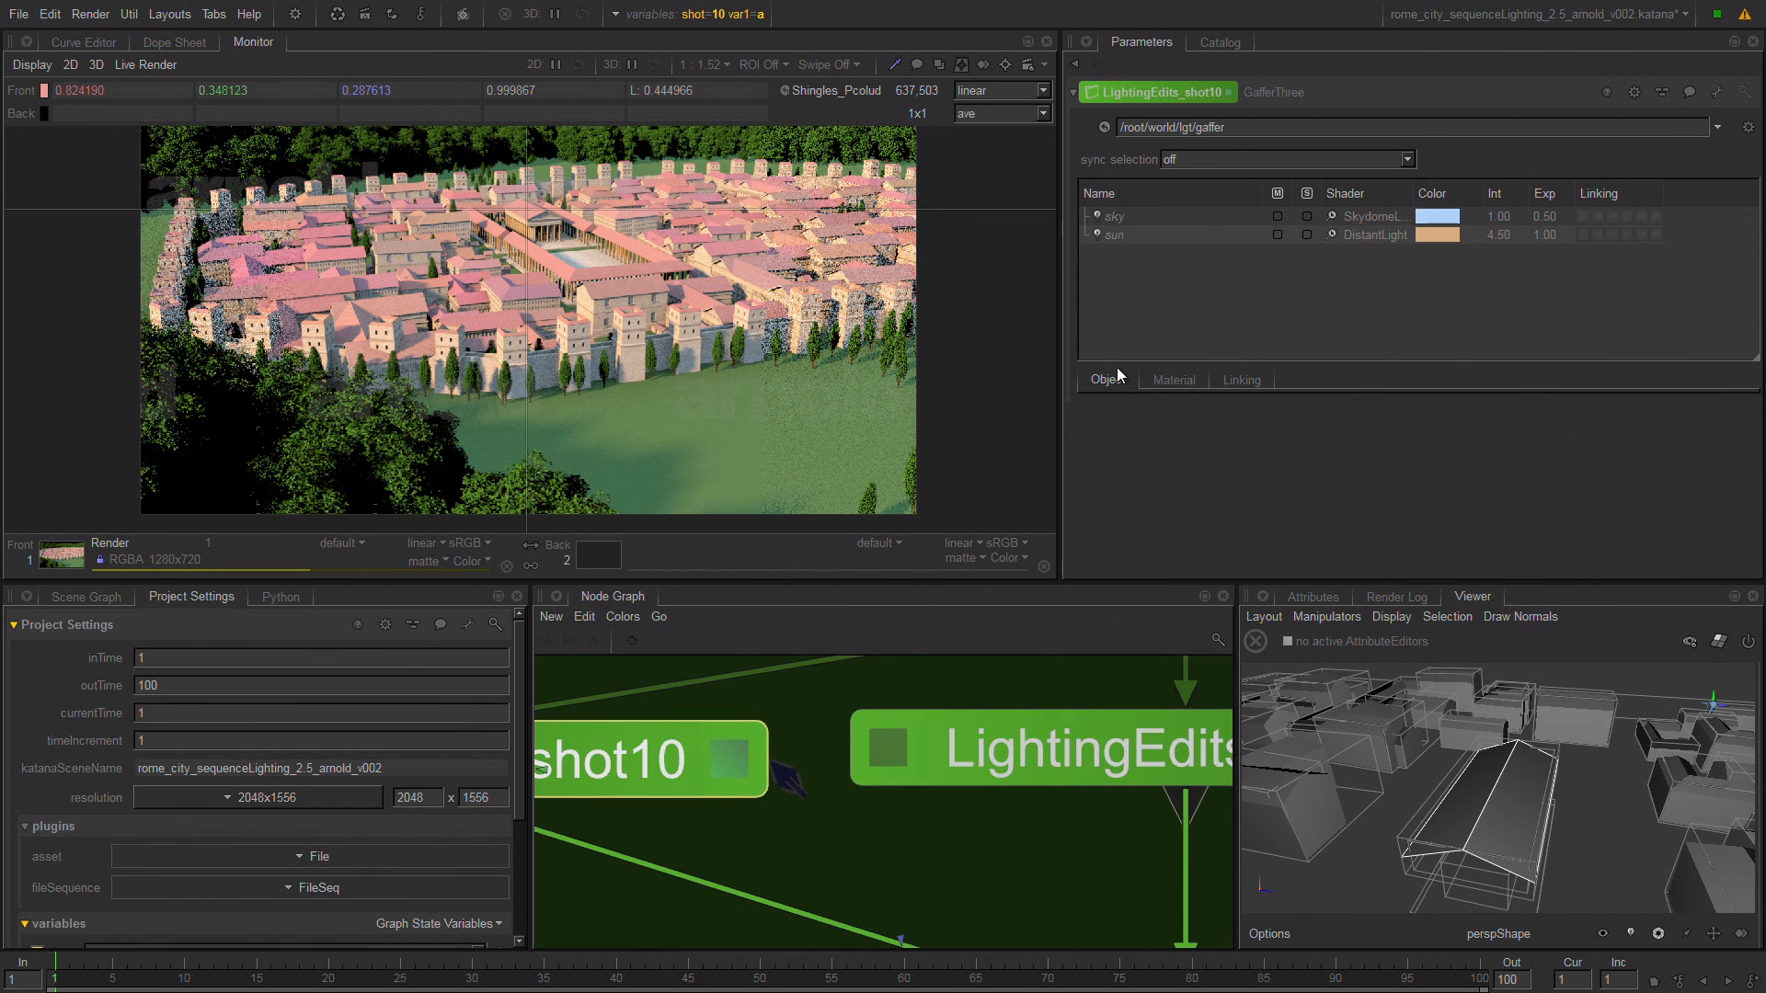
middle_click_drag(1095, 706, 734, 673)
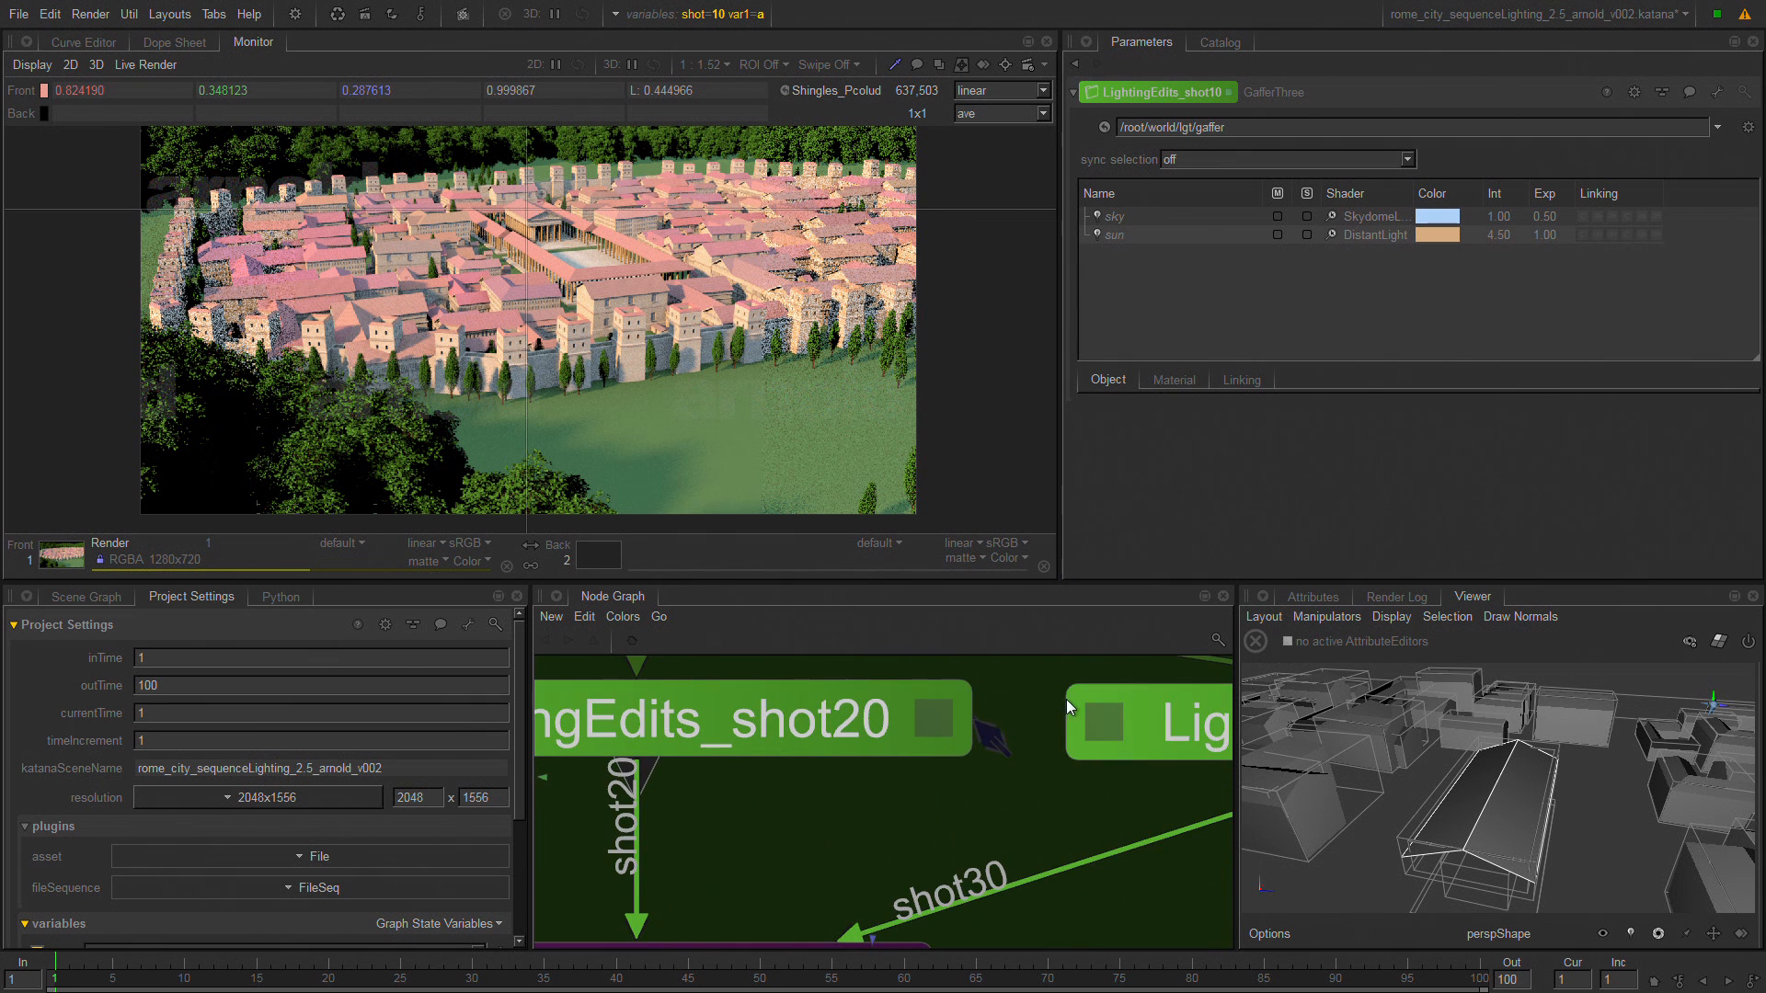
middle_click_drag(1072, 708, 1343, 582)
middle_click_drag(985, 840, 1047, 745)
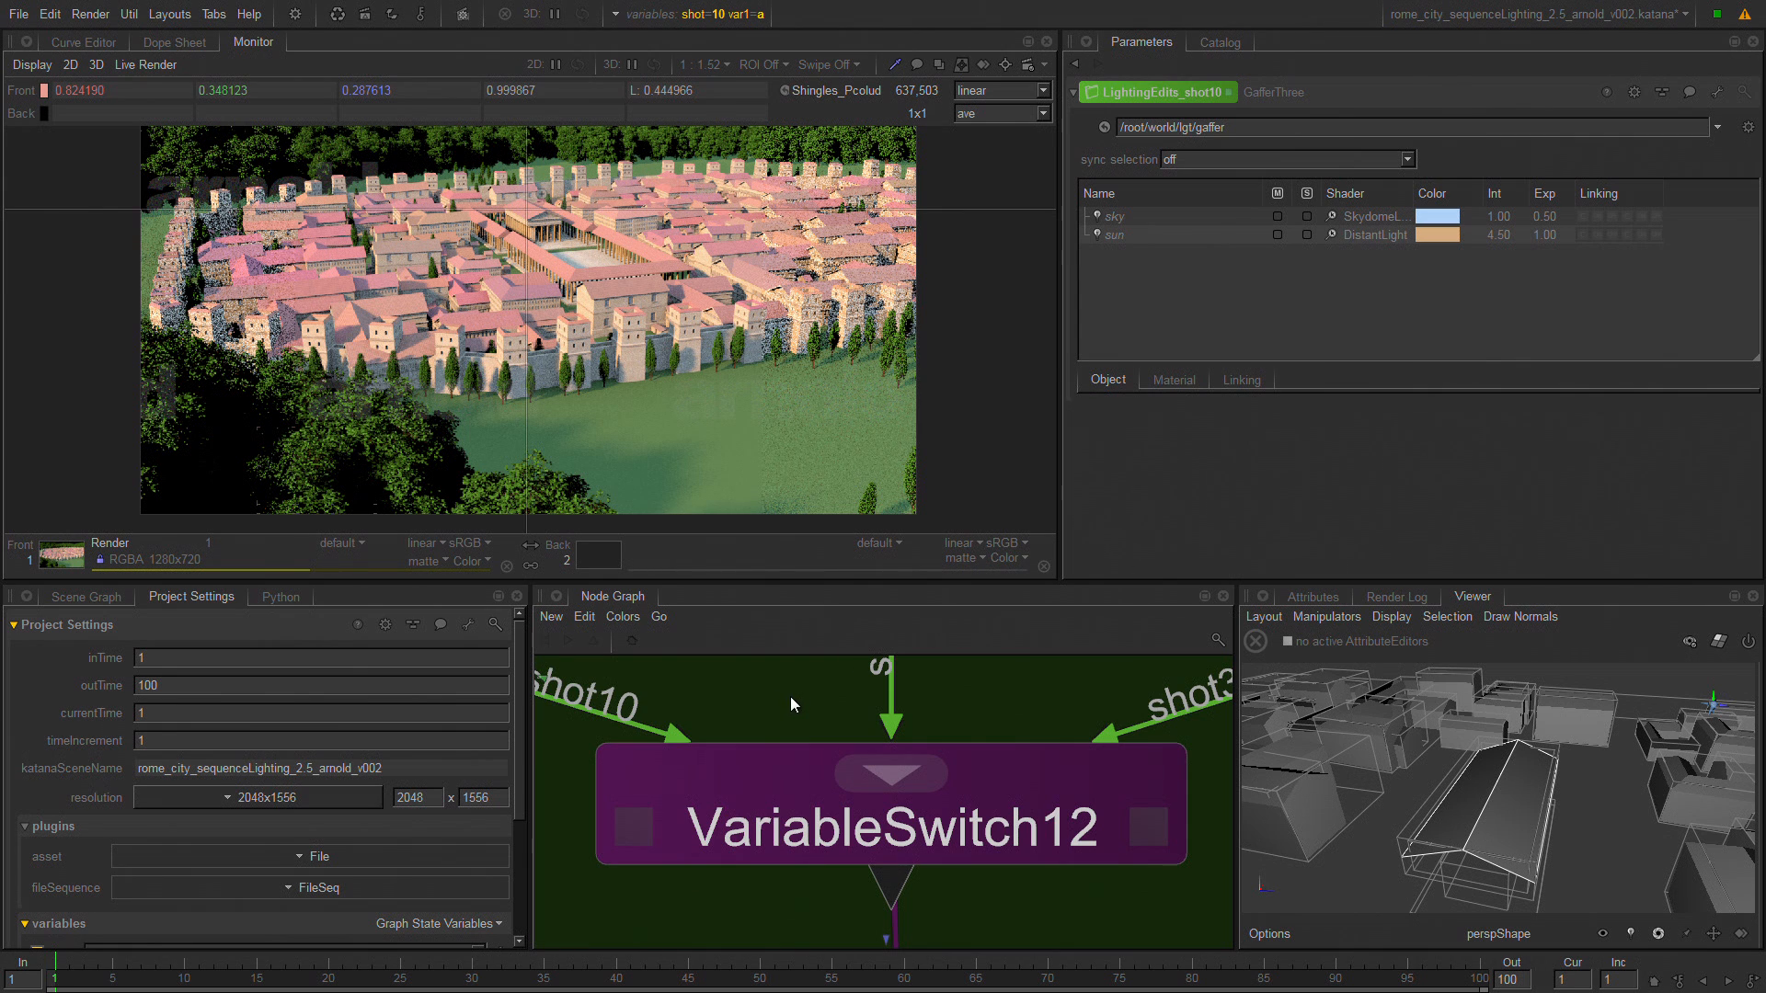
scroll(793, 708, "down", 10)
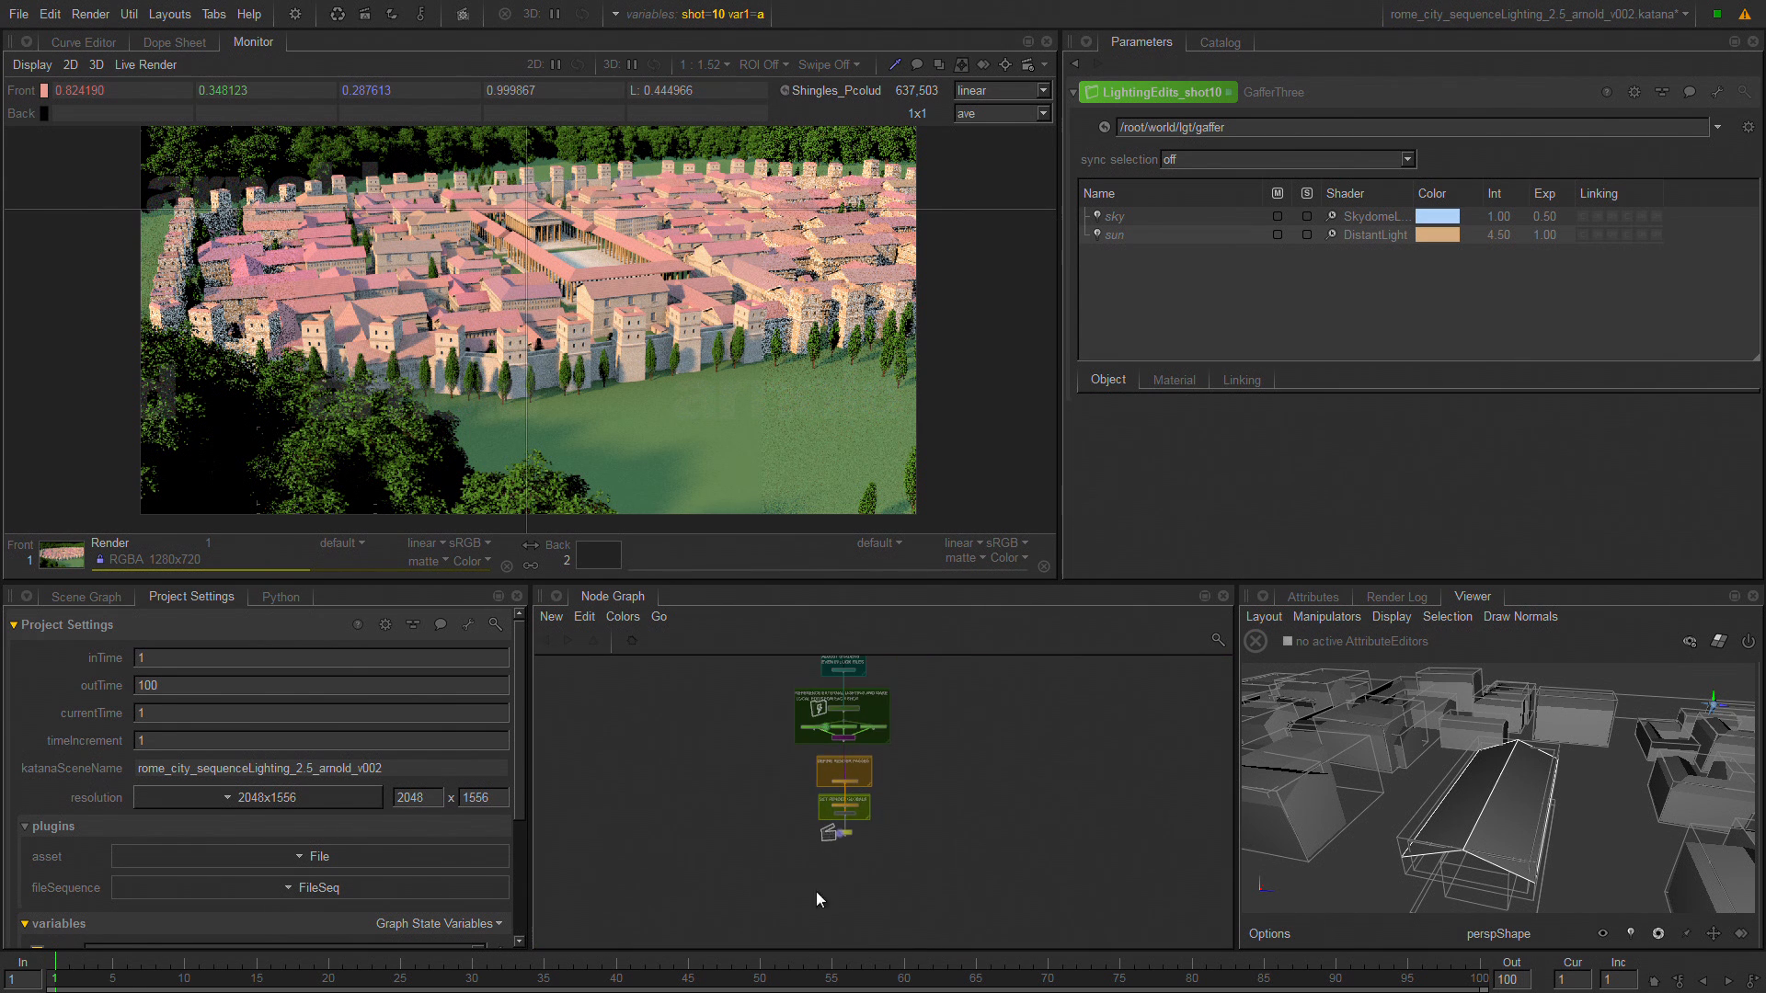
Find the Render node at the end of the node network and start a live render from it.
middle_click_drag(817, 894, 860, 868)
left_click_drag(933, 817, 853, 792)
key("f")
right_click(912, 809)
left_click(1024, 461)
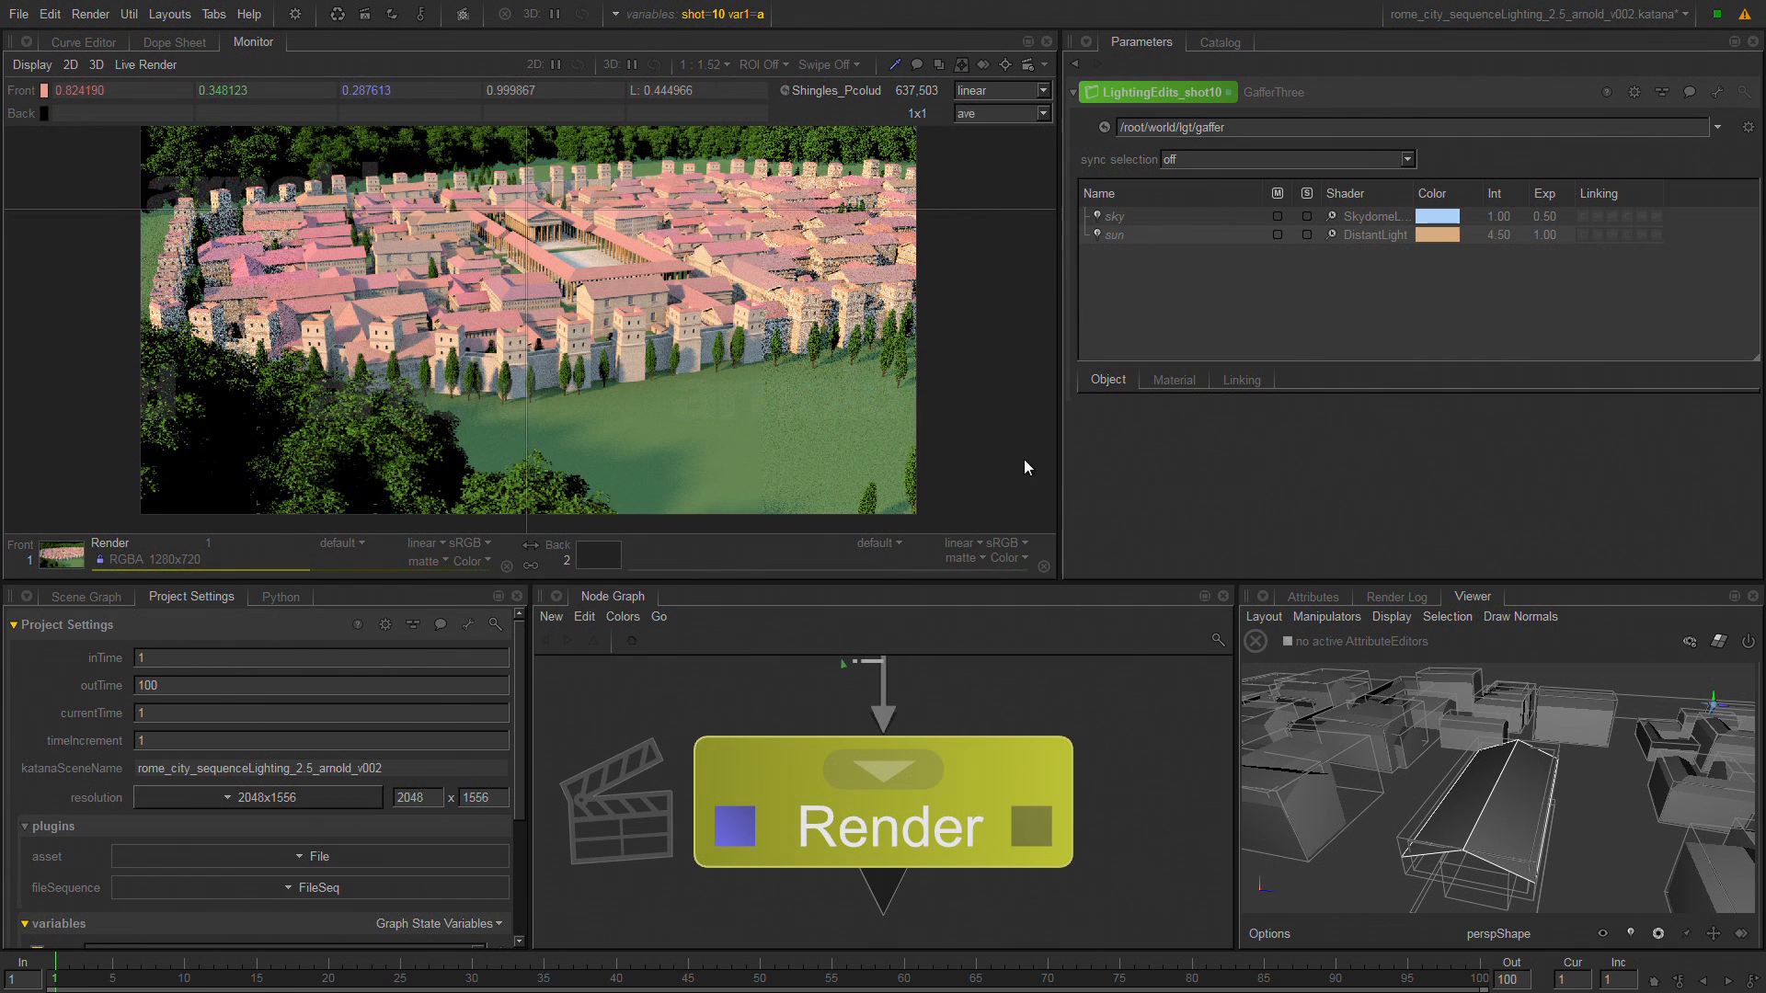
right_click(954, 804)
left_click(996, 682)
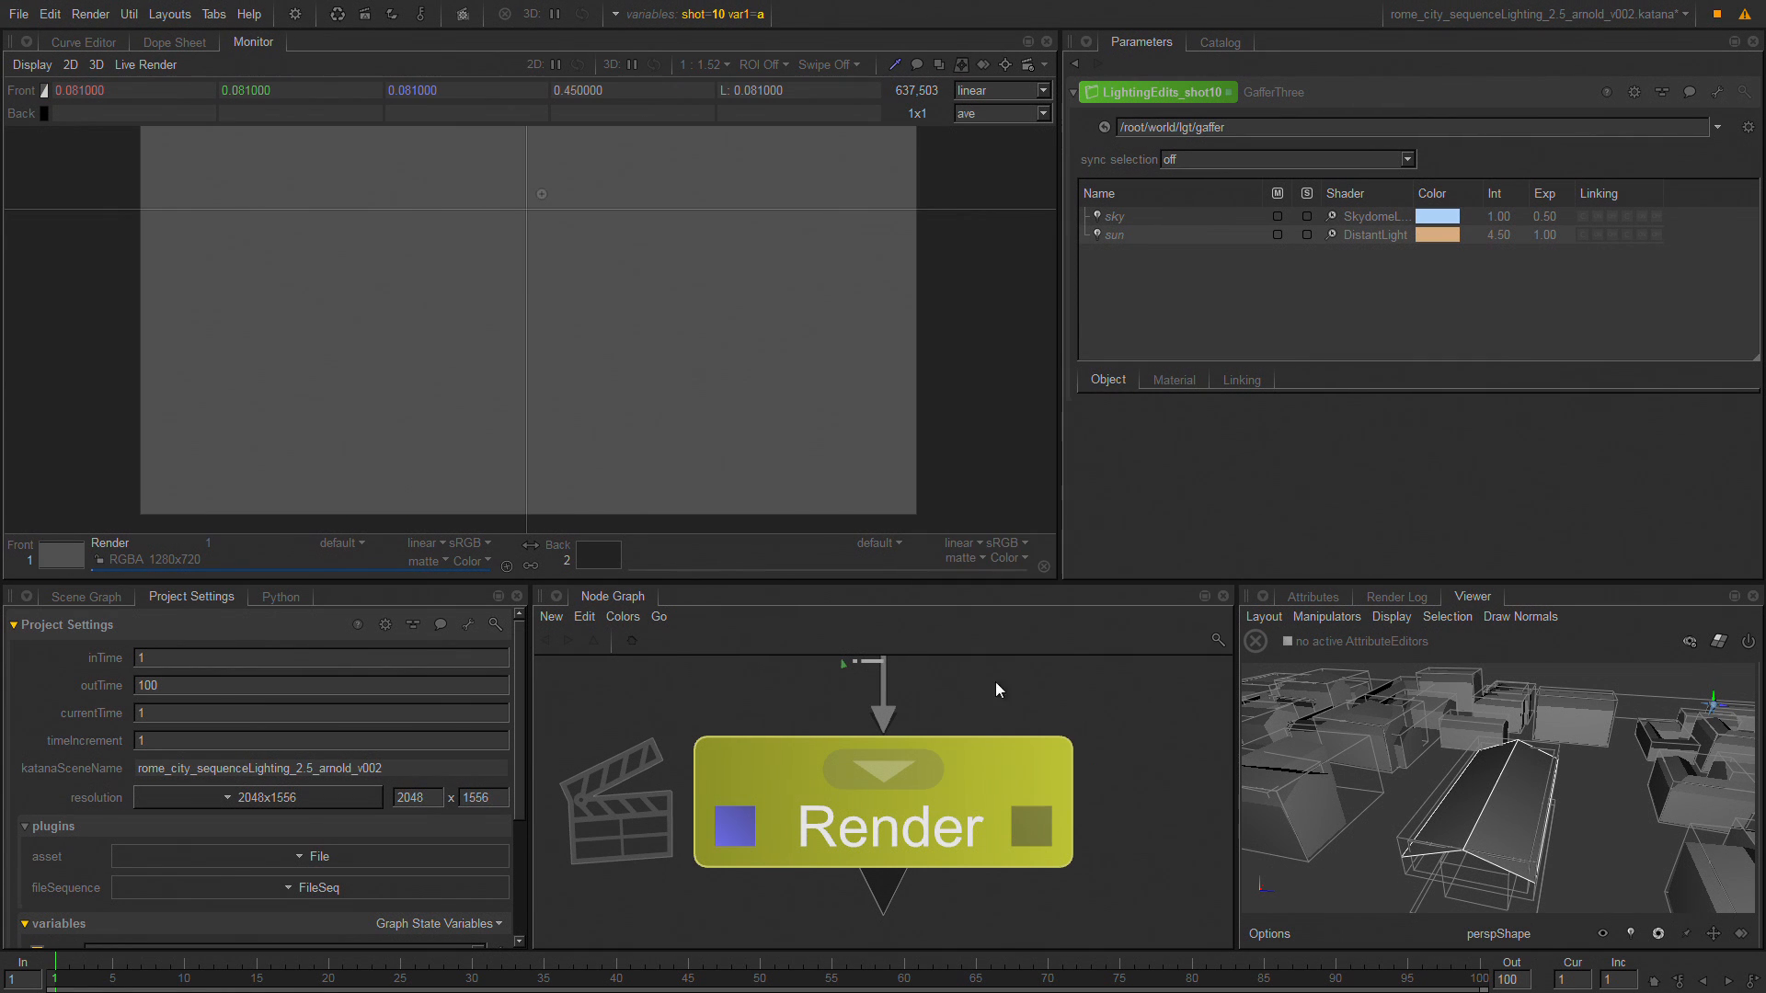
right_click(948, 789)
left_click(1050, 441)
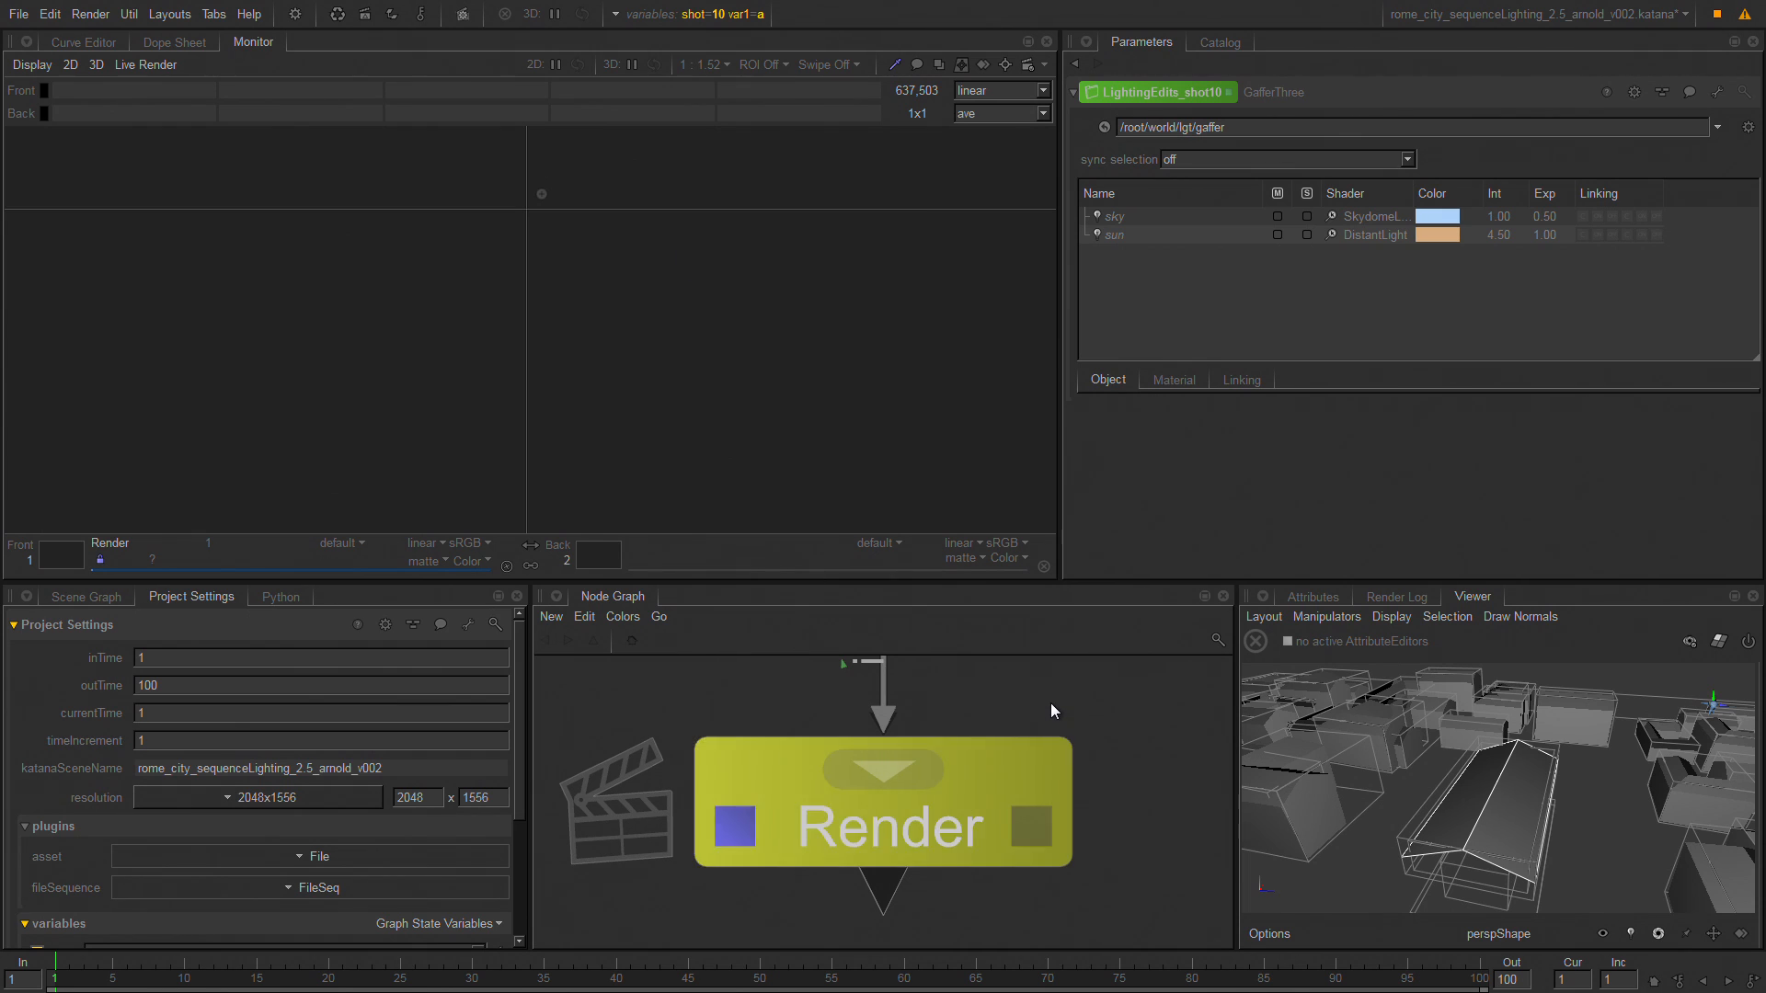
Jump to the backdrop for referencing external lighting and making local edits for each shot.
key("j")
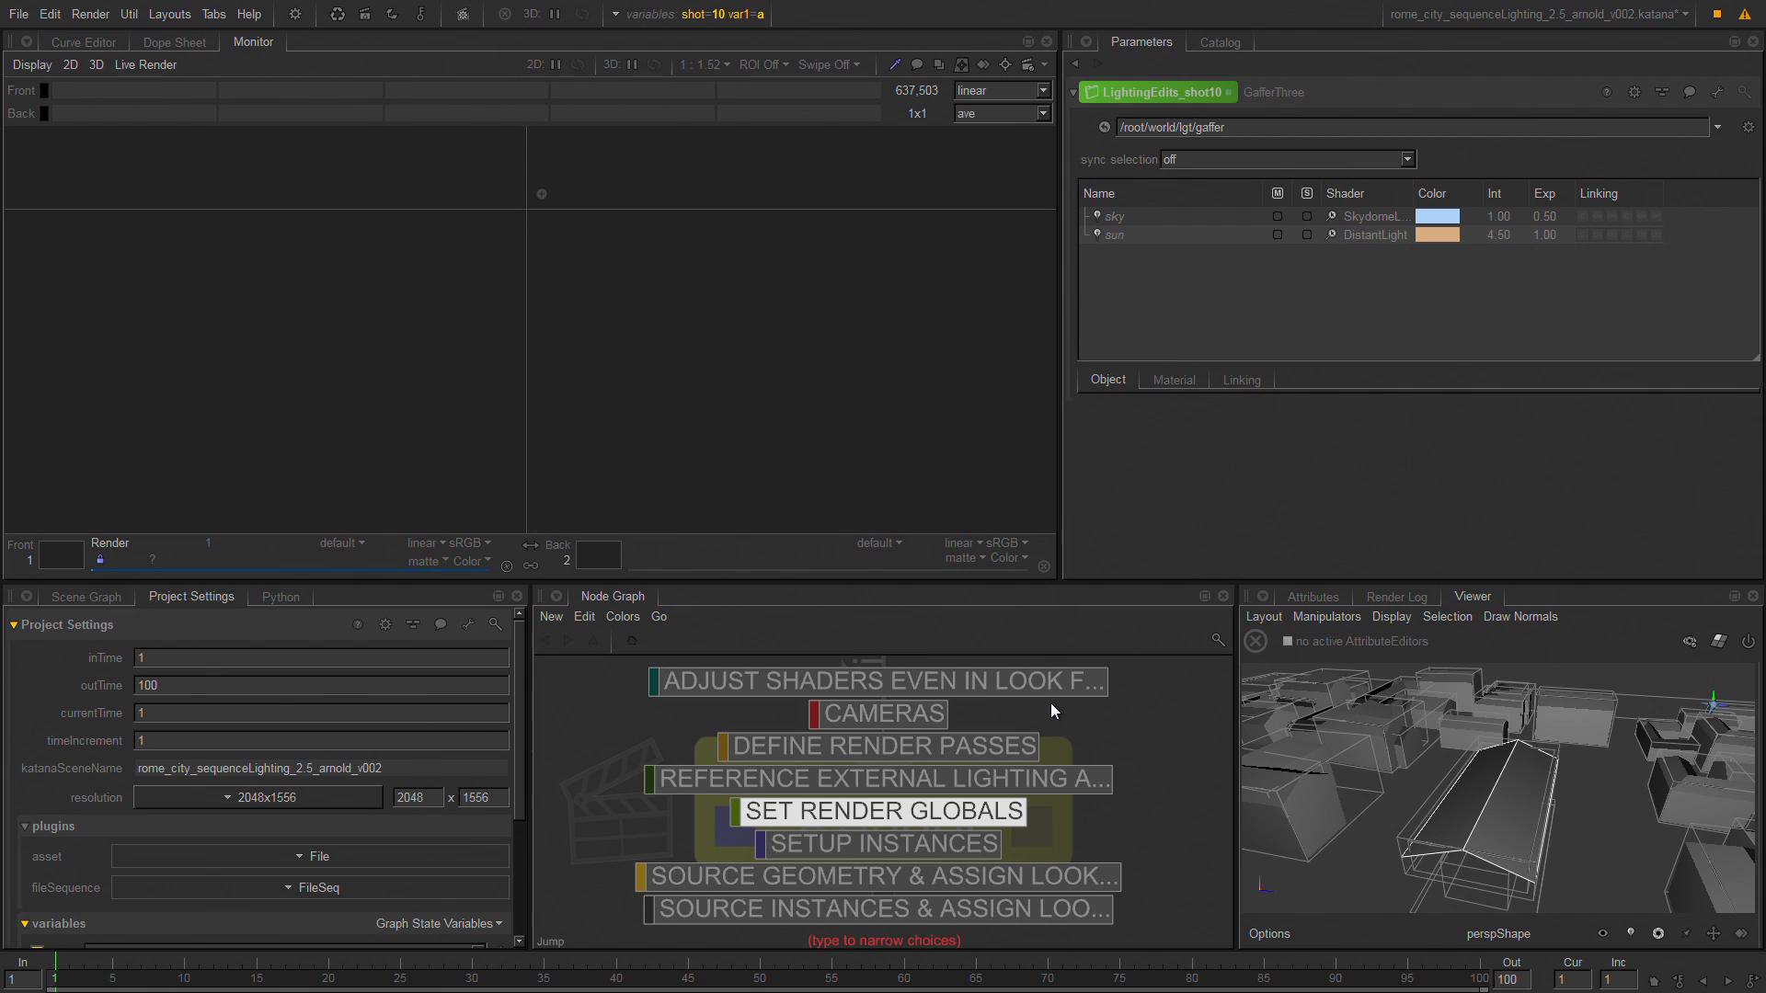
key("Up")
key("Return")
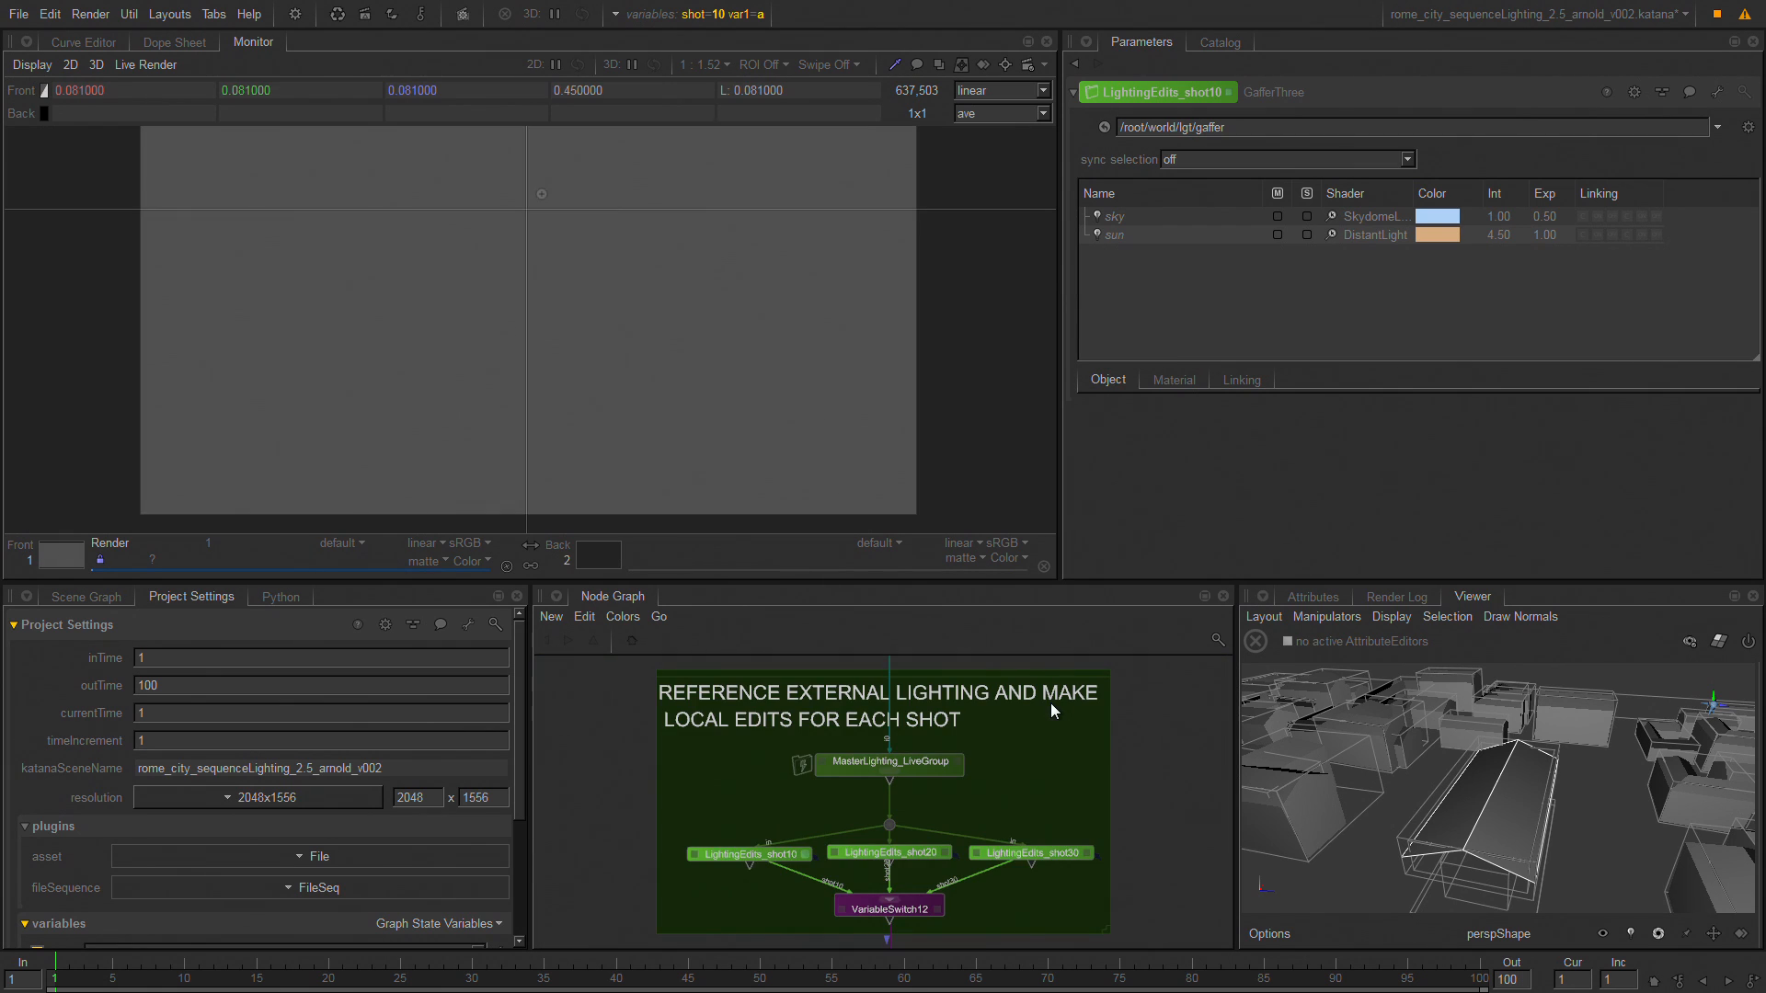
In the Scene Graph, limit the viewer to its working set and include stairs, geometry, roof, FOLIAGE and instance_sources.
left_click(88, 598)
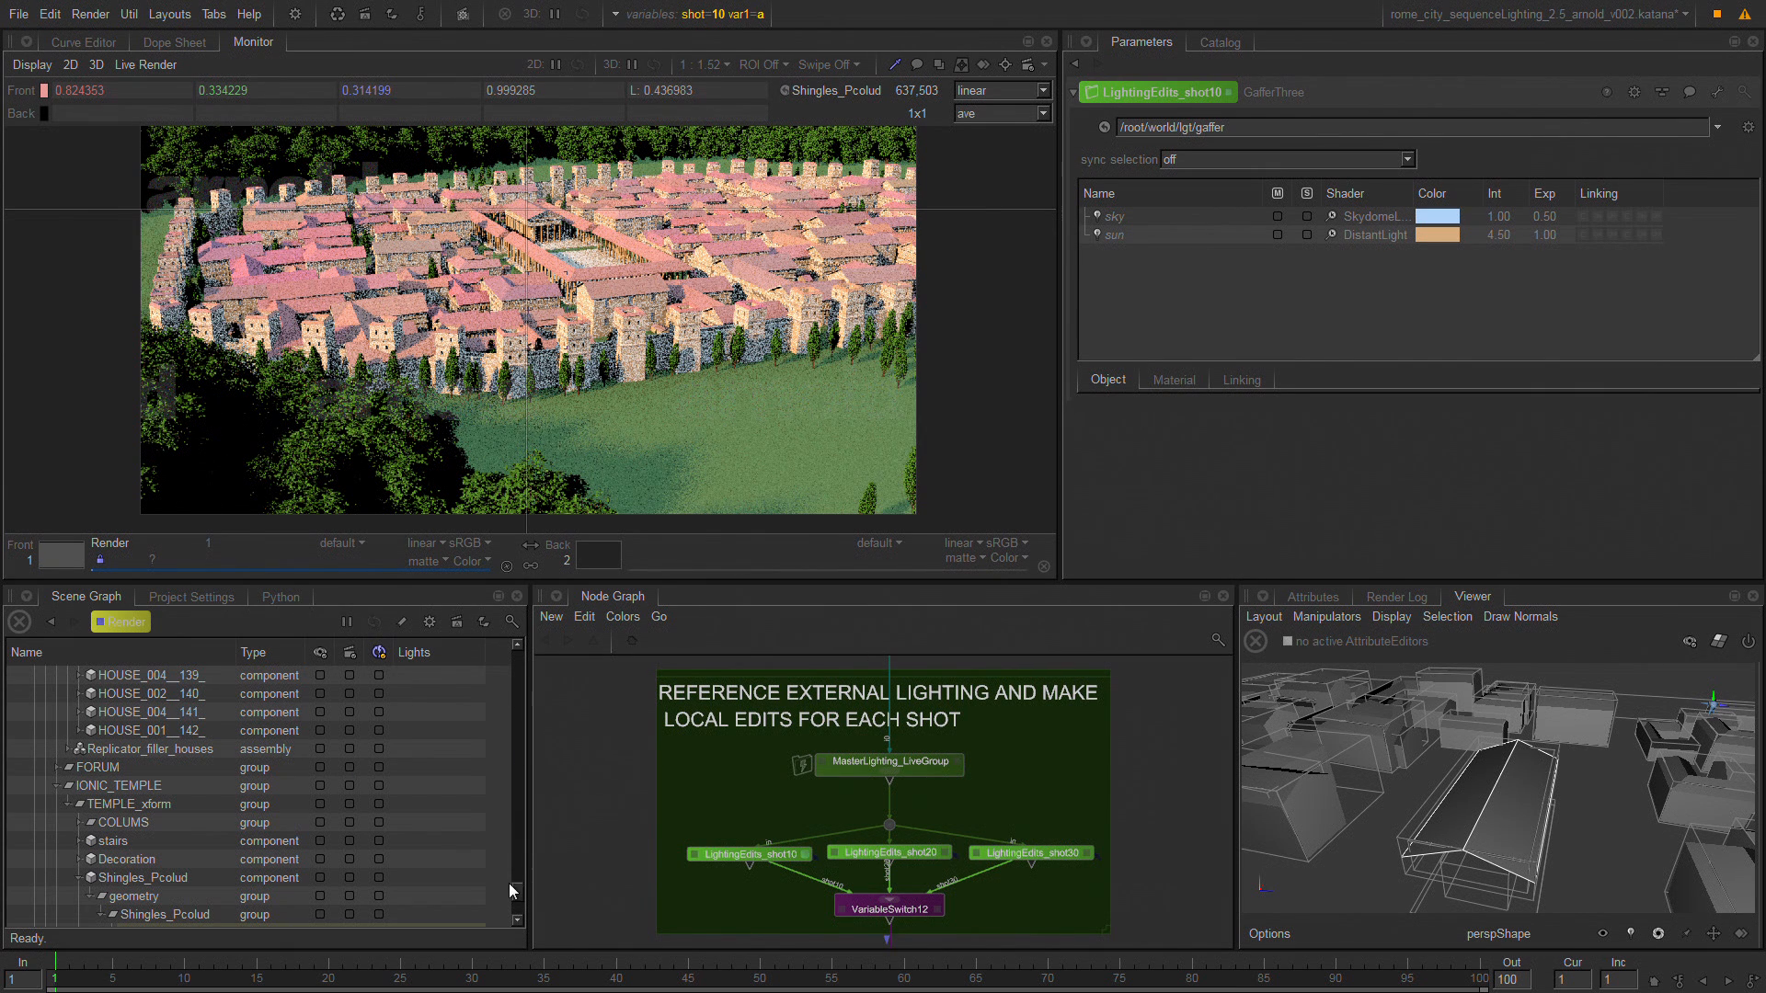
left_click_drag(515, 891, 515, 907)
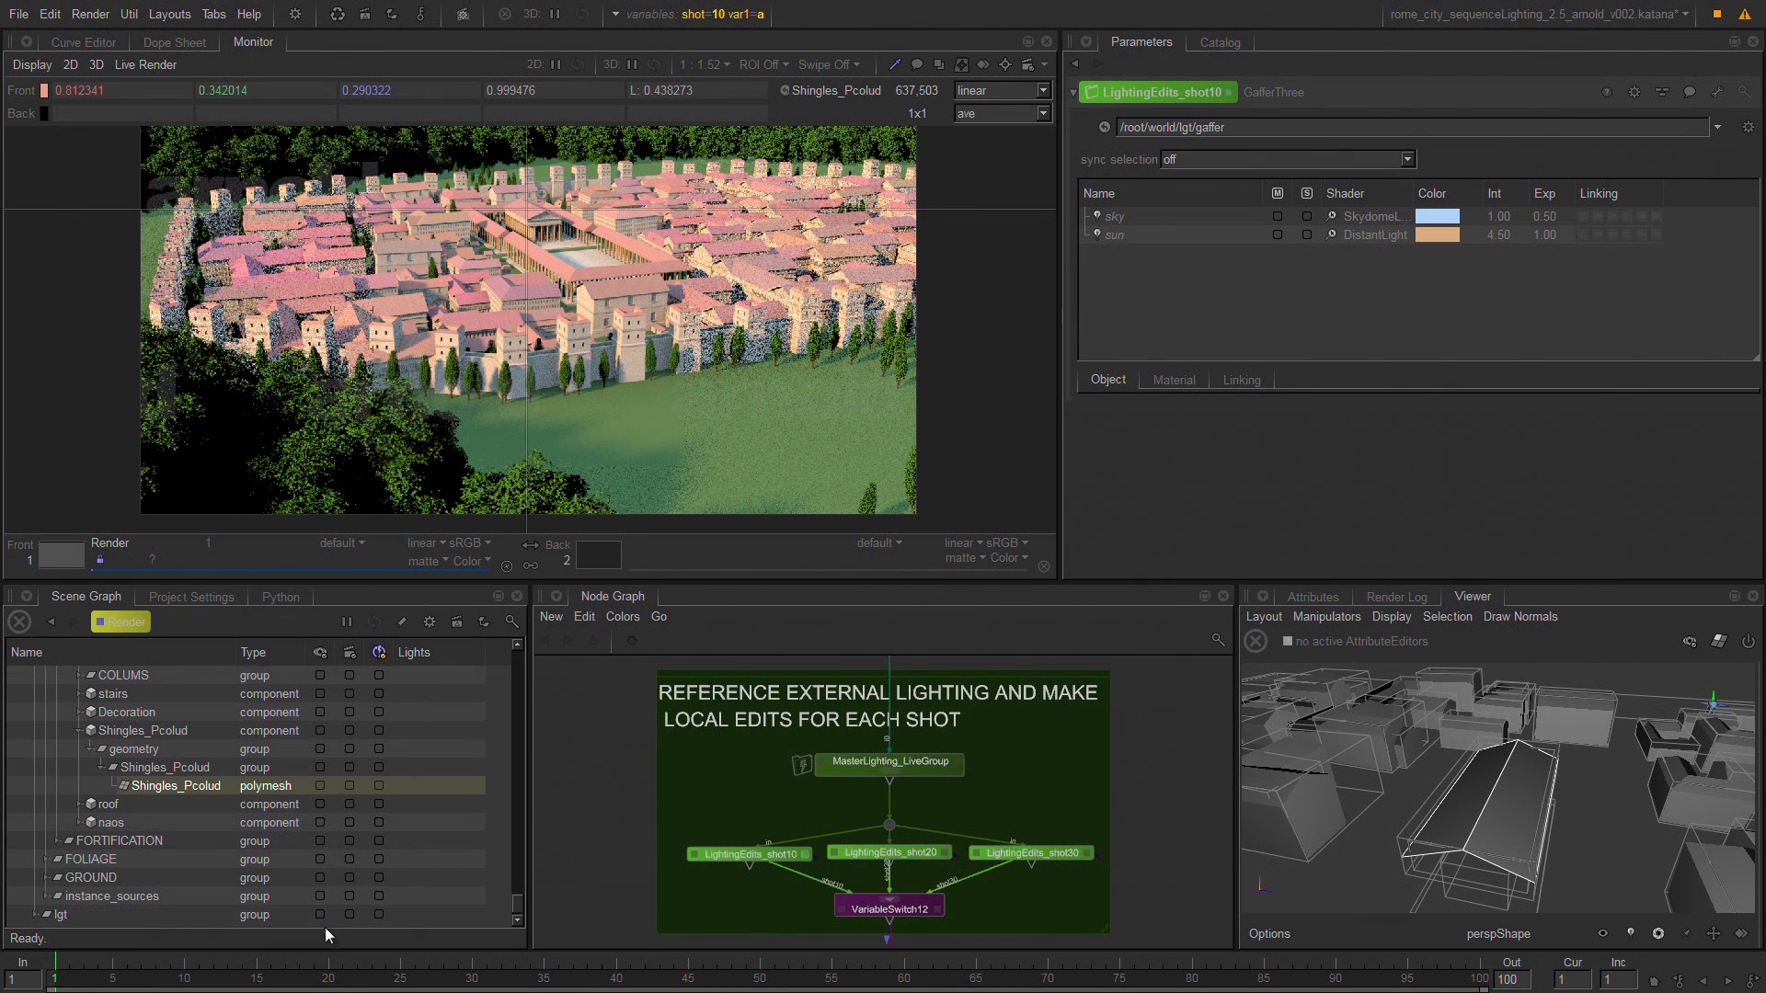
left_click(324, 659)
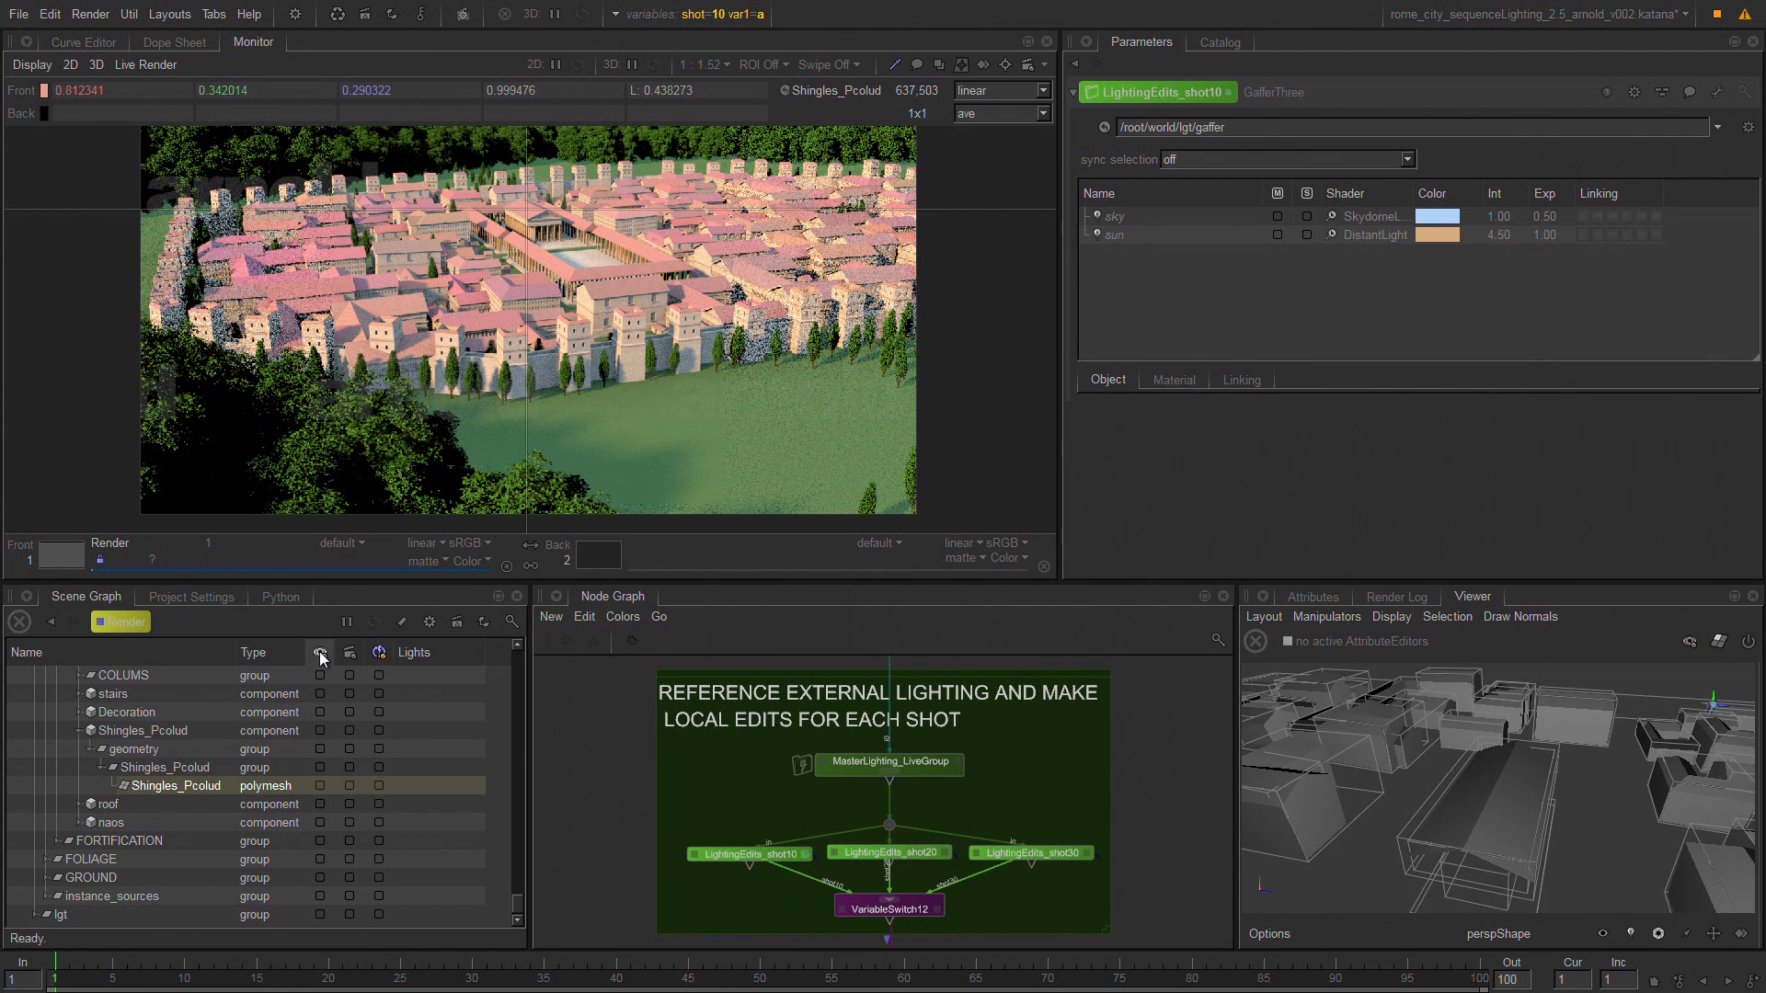
left_click(320, 653)
left_click(322, 654)
left_click(324, 654)
left_click(320, 694)
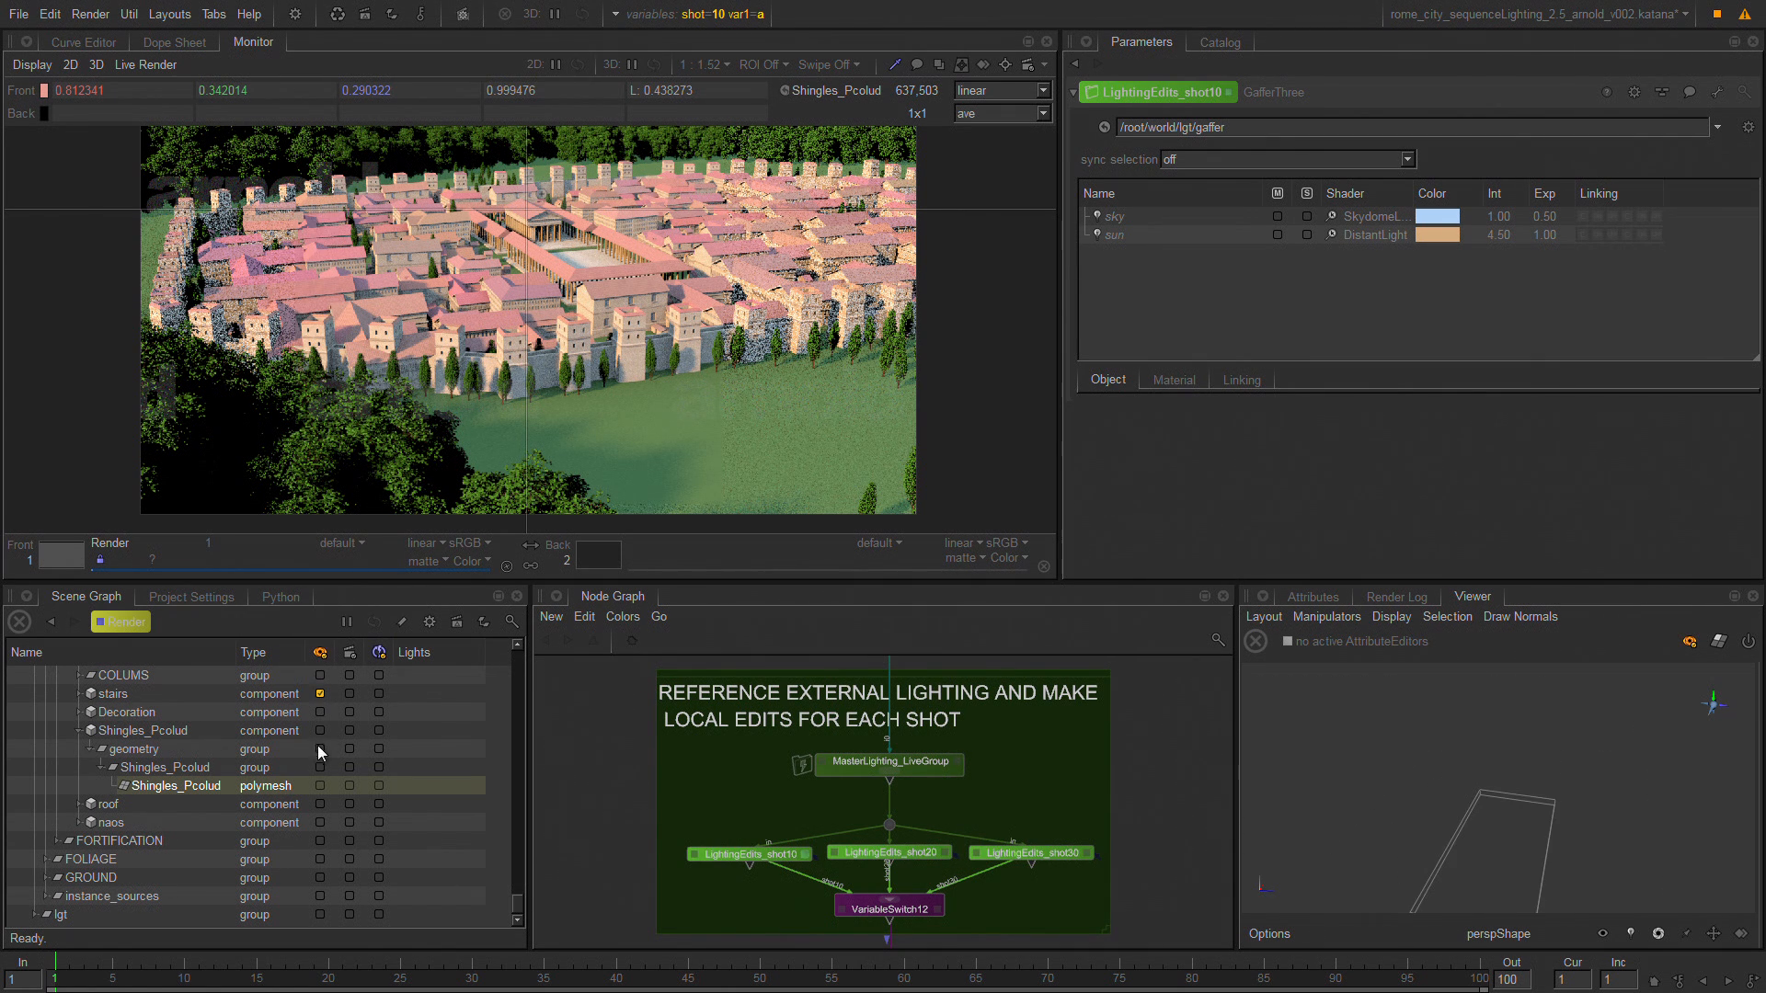
left_click(320, 804)
left_click(320, 859)
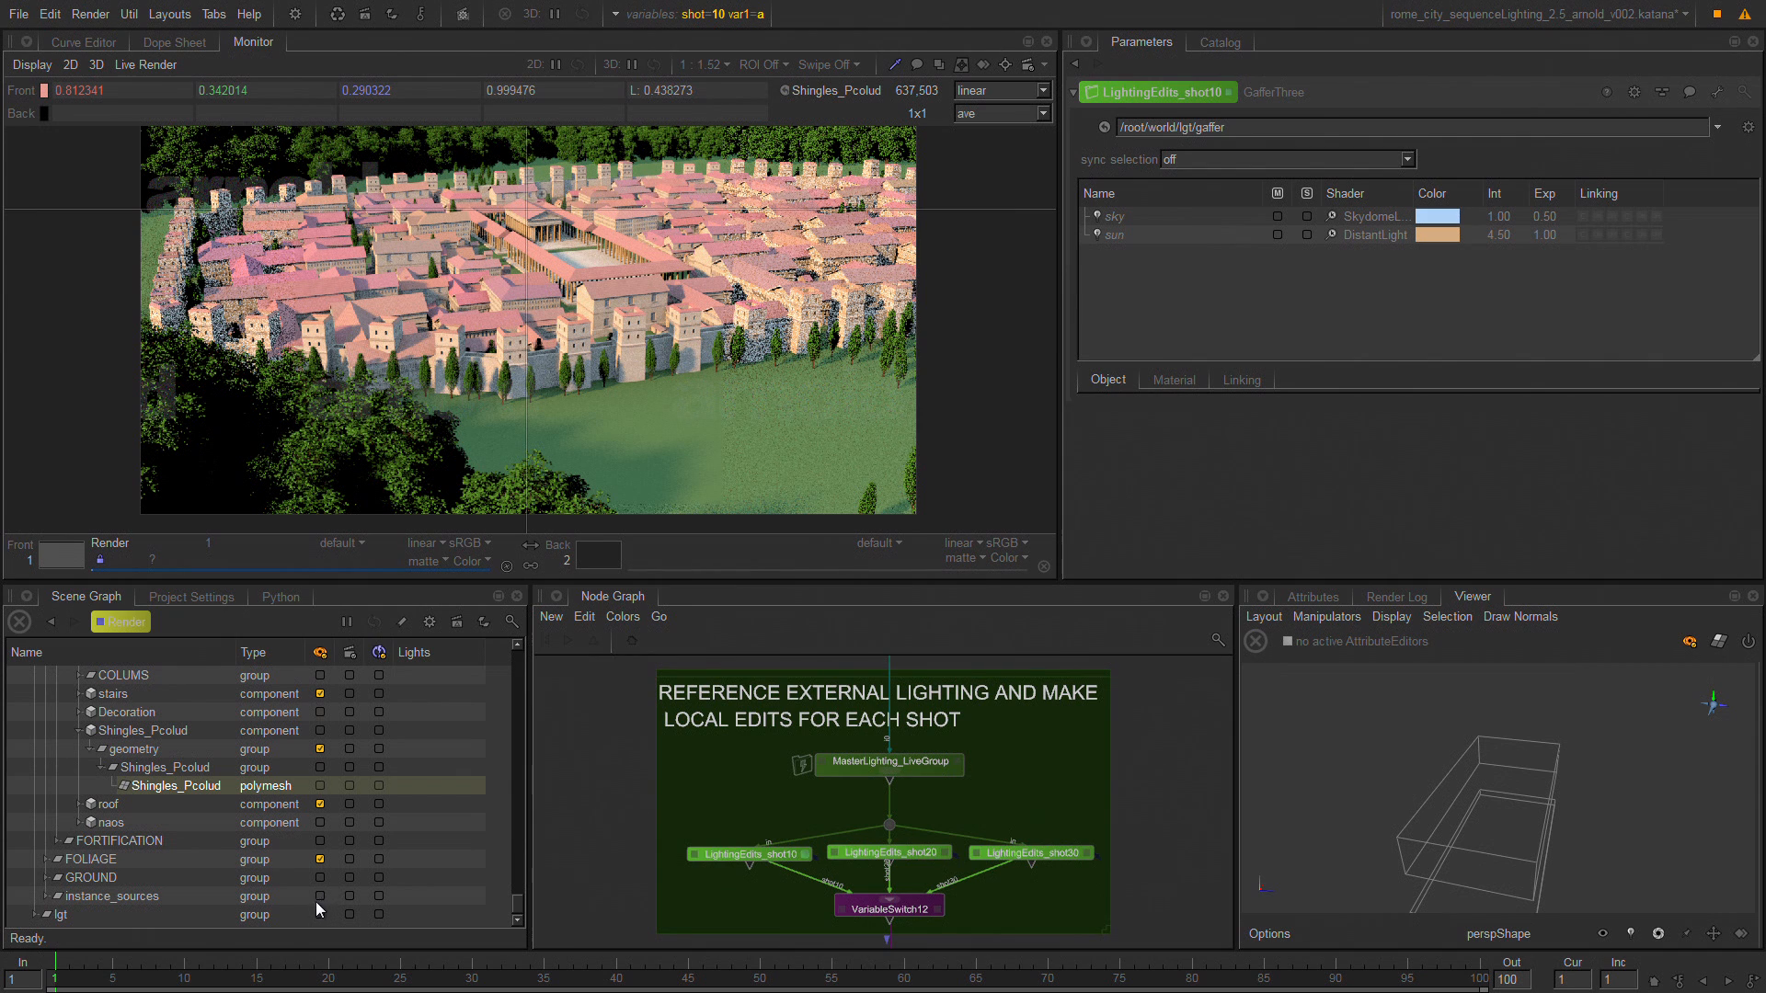
left_click(320, 897)
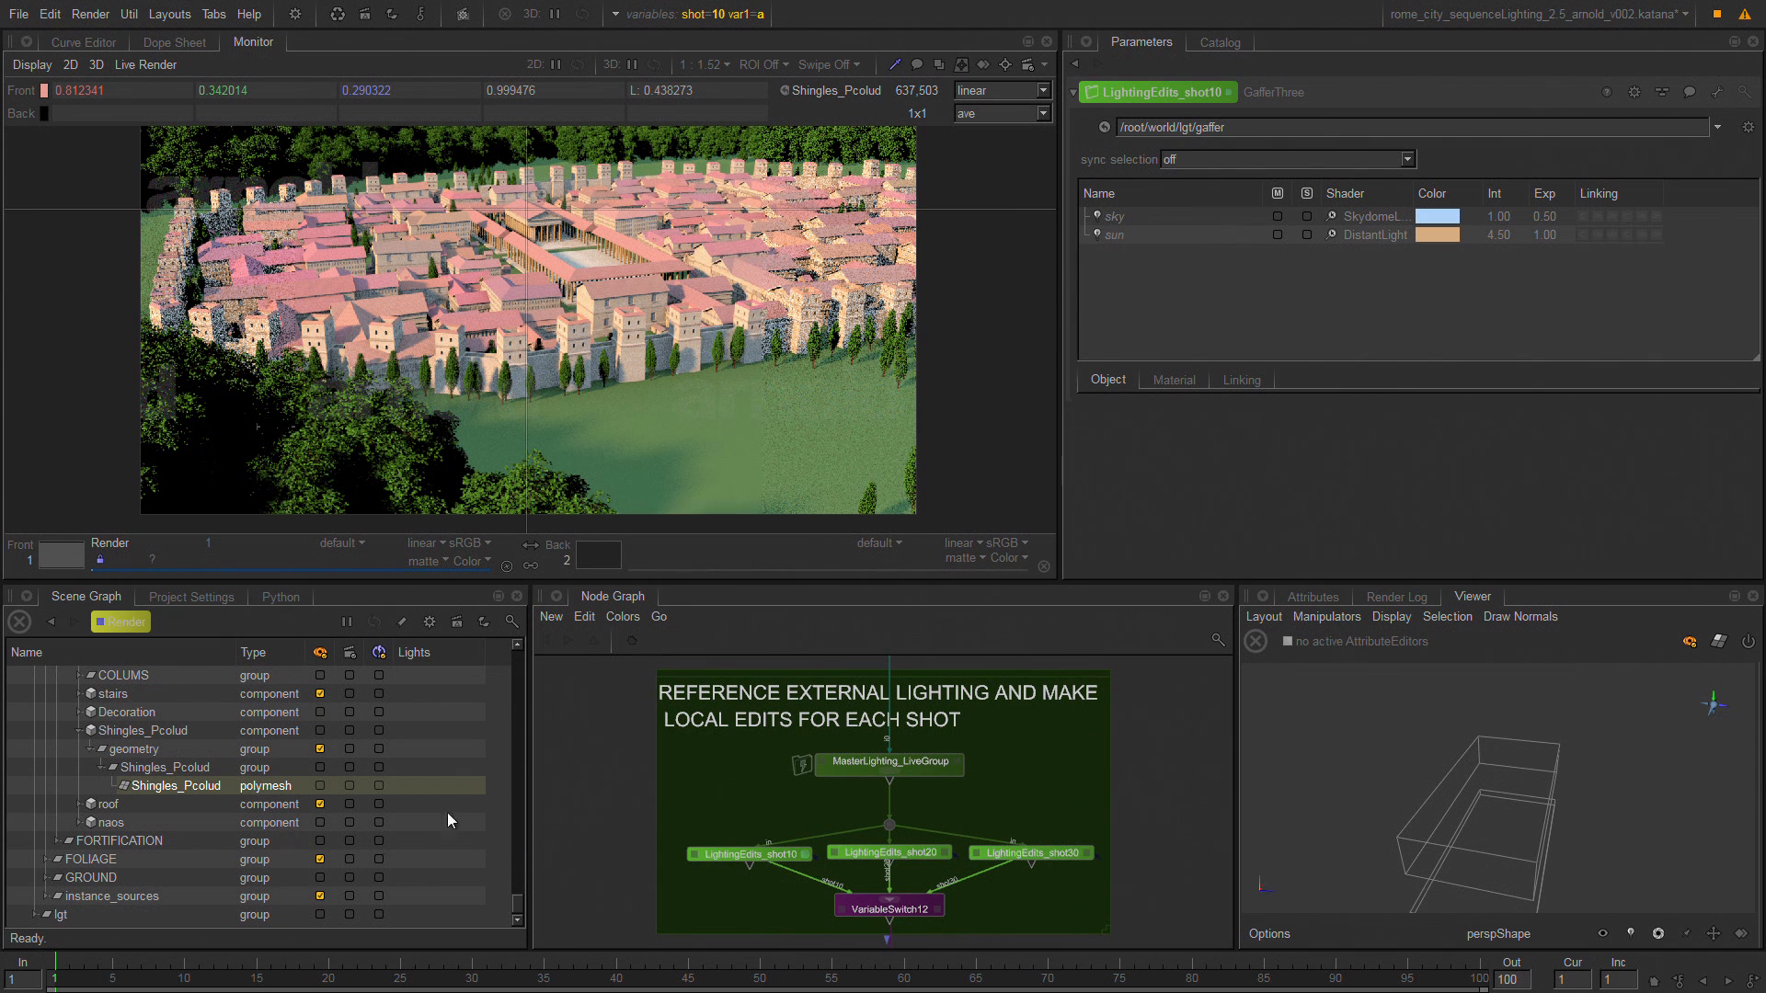
Add HOUSE_004__116_ and HOUSE_004__118_ to the viewer working set, and stop limiting the viewer to that set.
left_click_drag(519, 892, 515, 891)
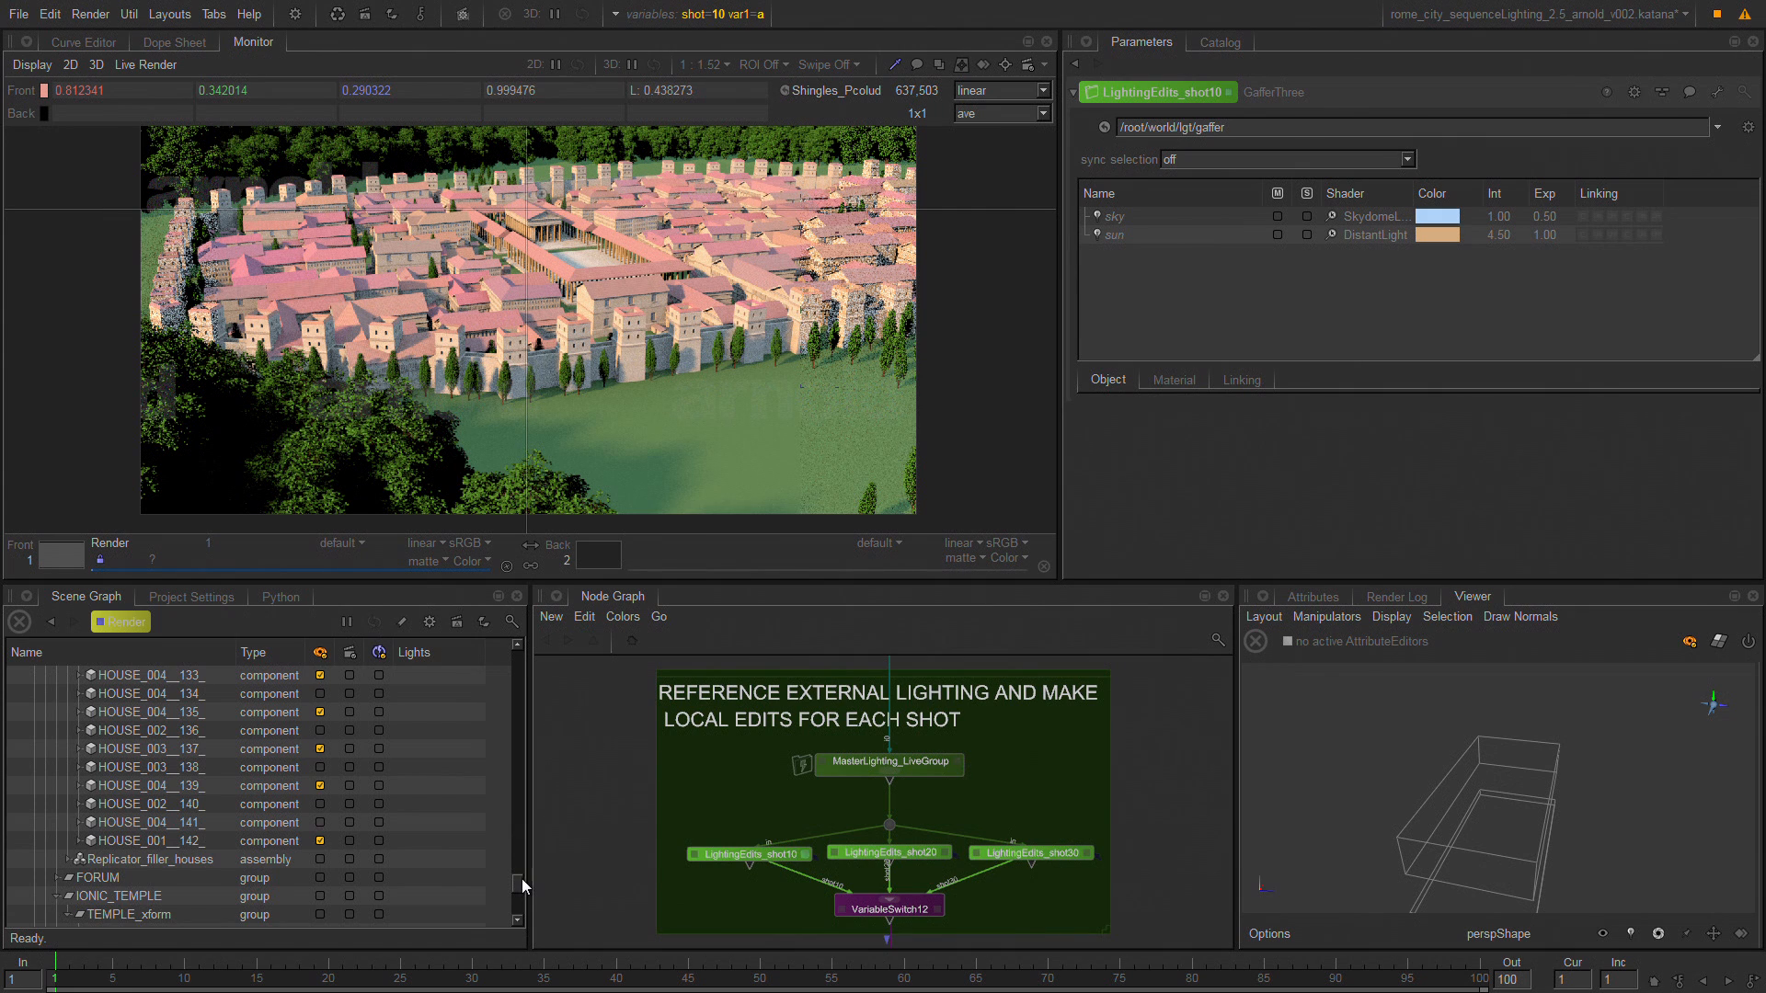
left_click_drag(522, 879, 526, 841)
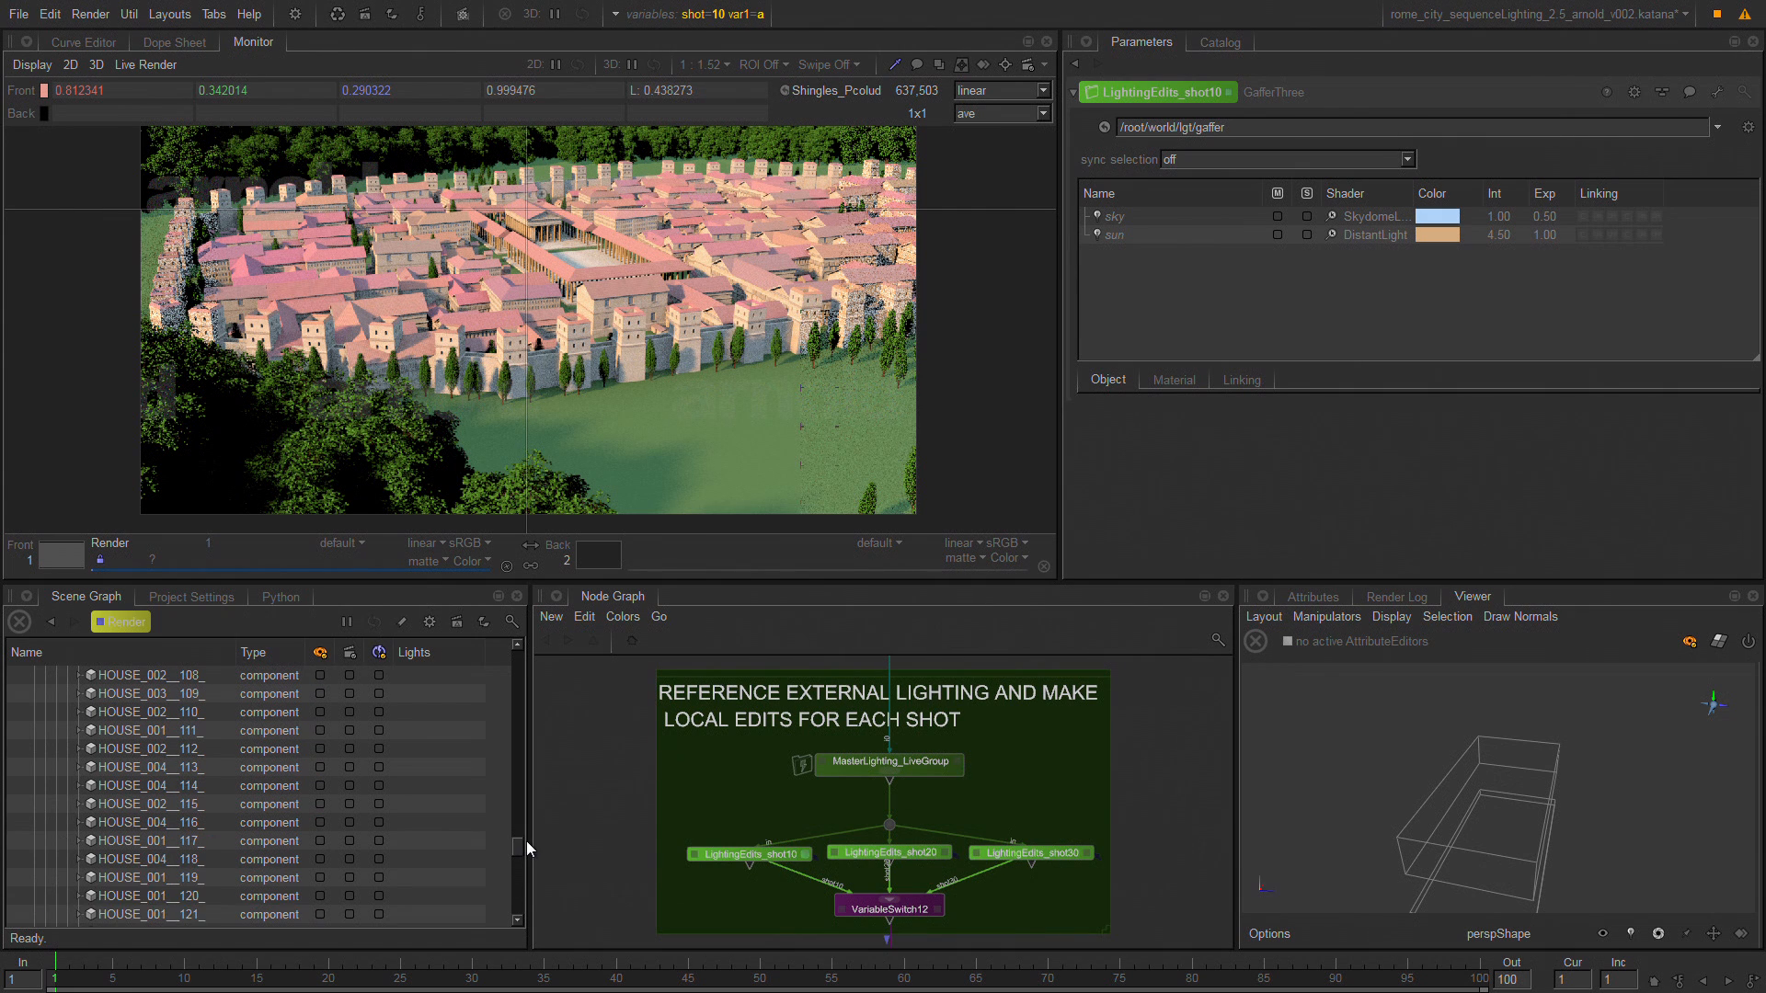
left_click(319, 841)
left_click(319, 878)
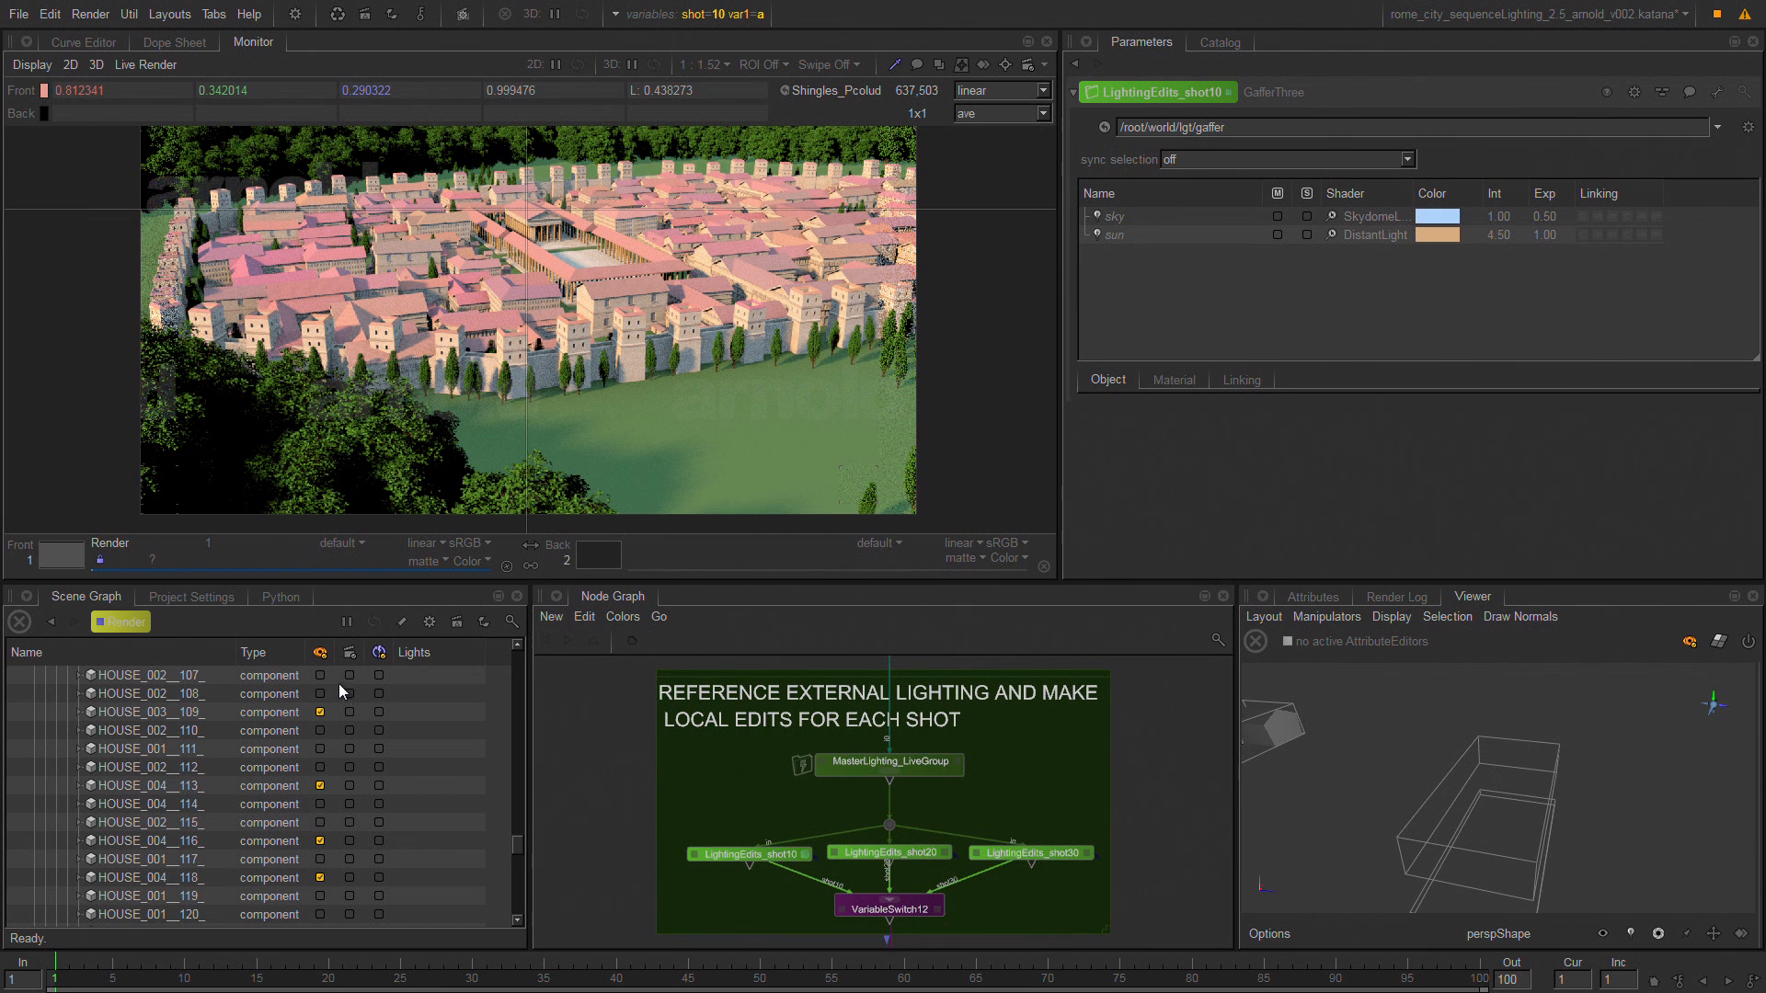
left_click(321, 654)
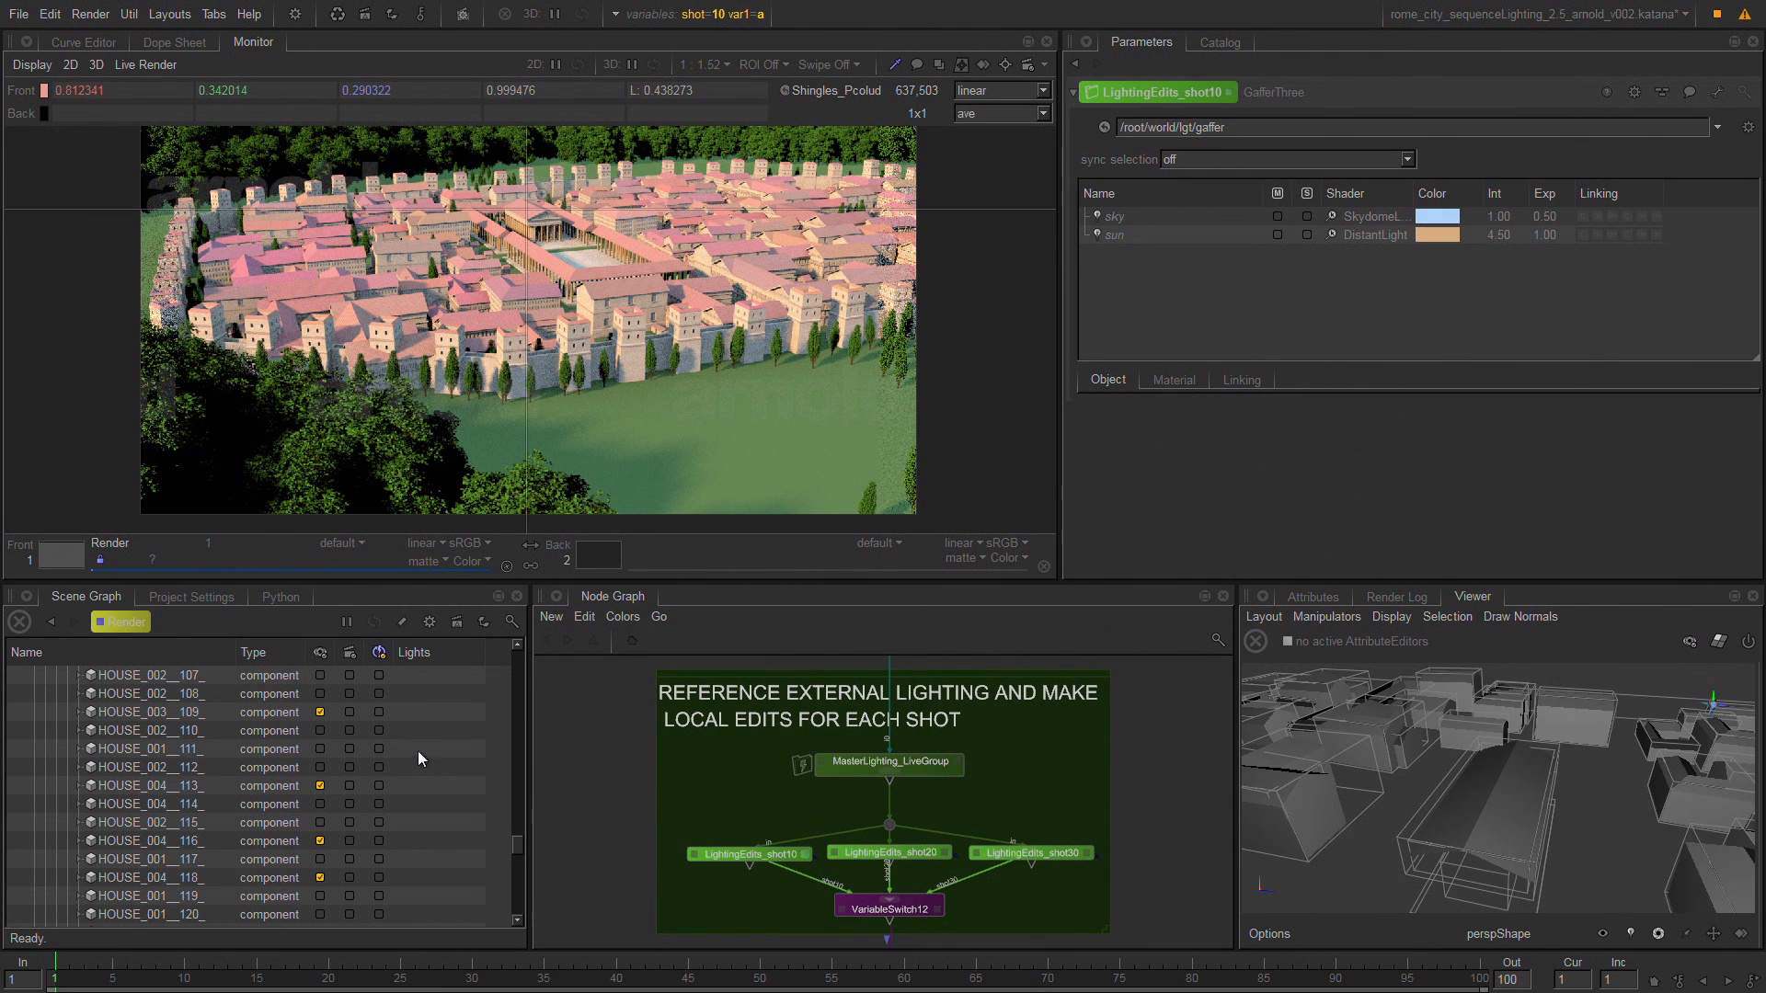
left_click(350, 650)
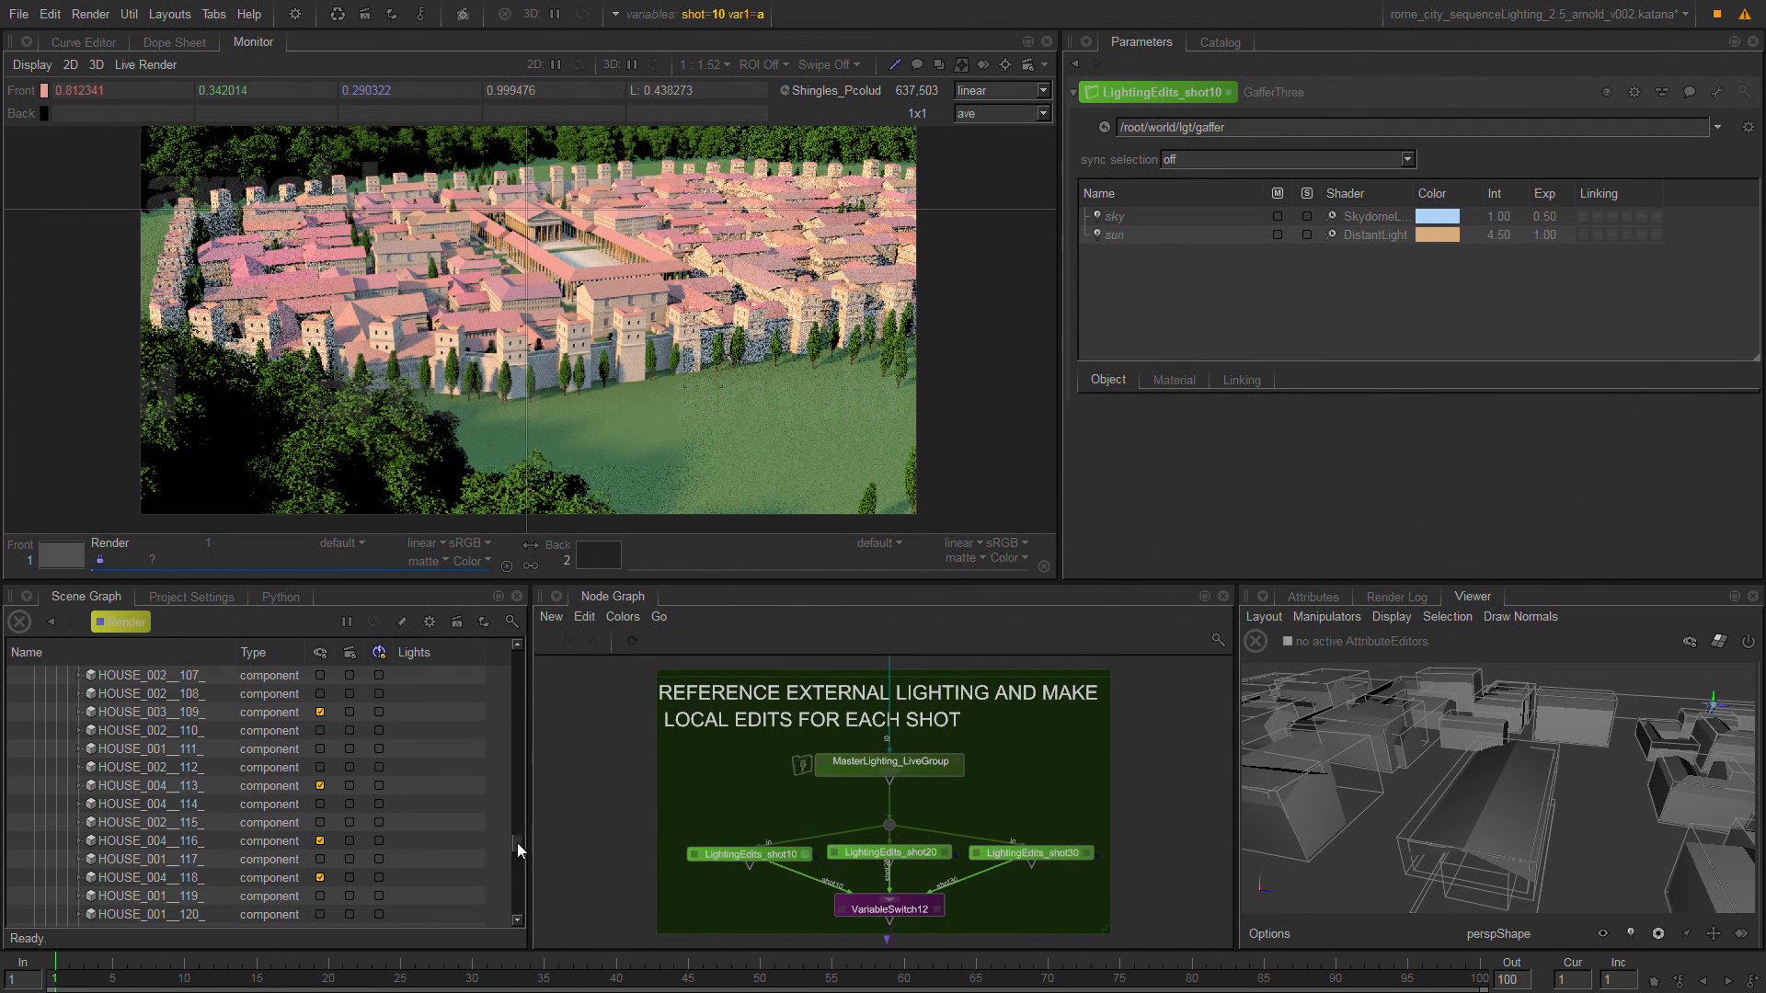
Include the lgt location with its children in the live render updates working set.
left_click_drag(517, 843, 520, 660)
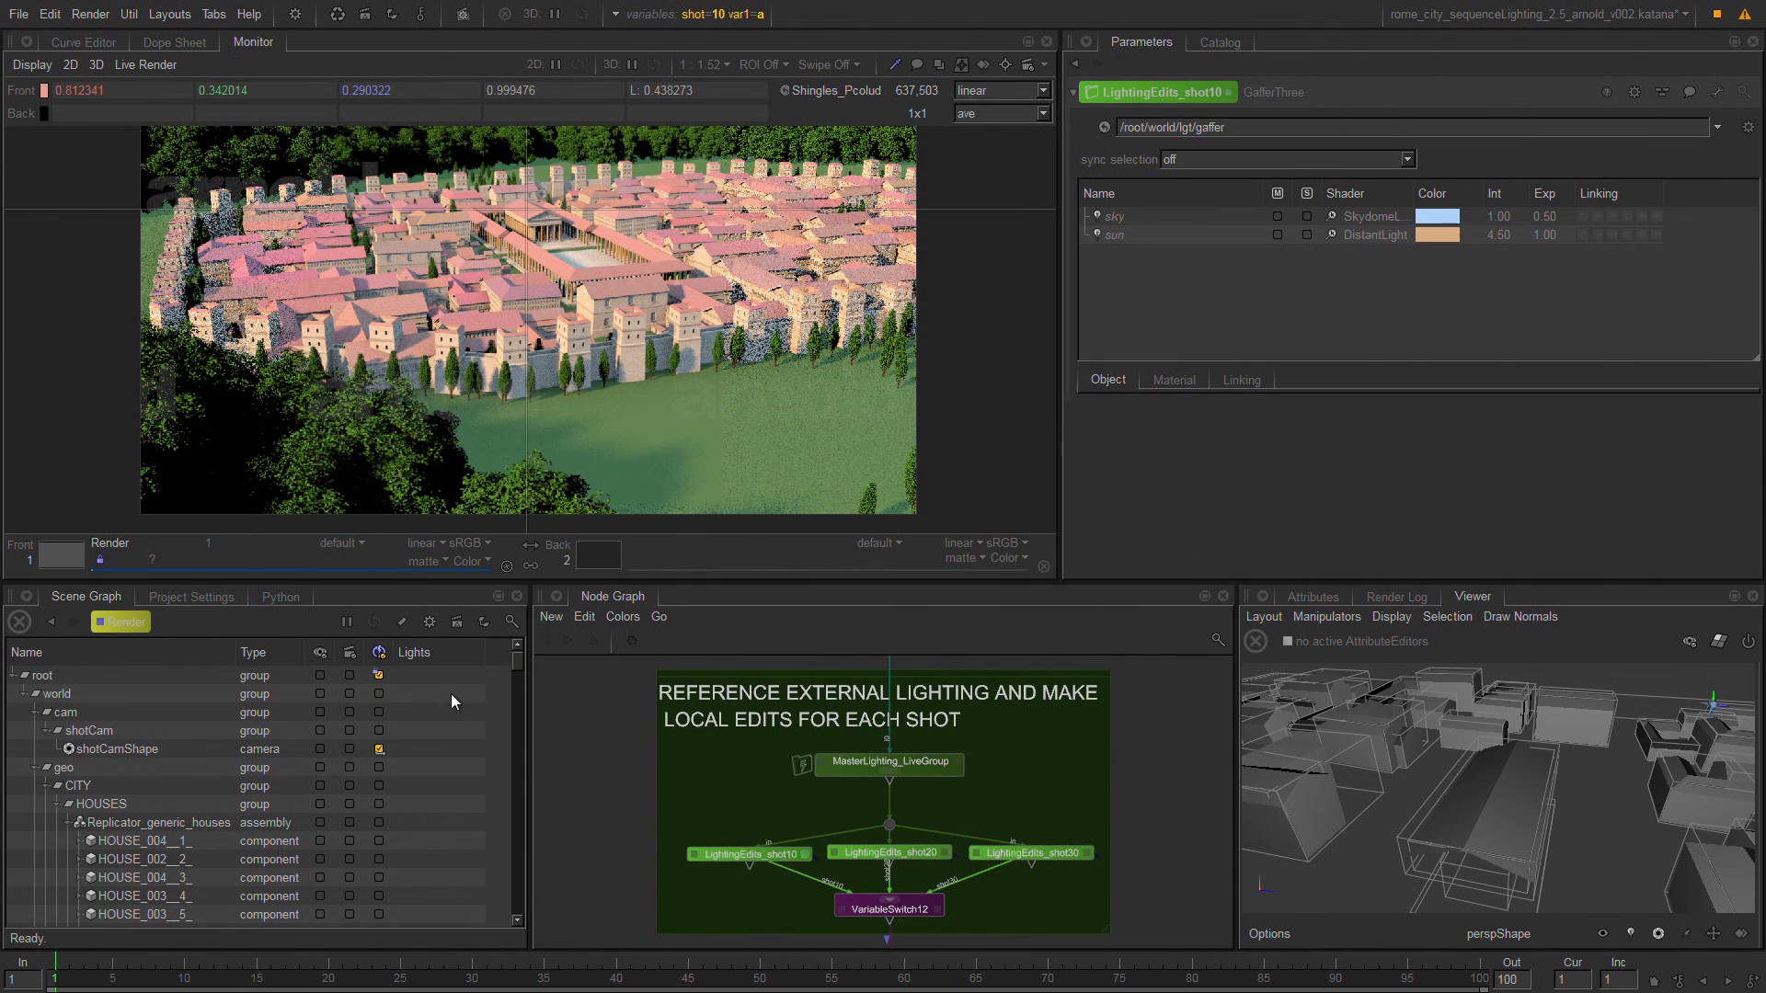
left_click_drag(513, 663, 528, 905)
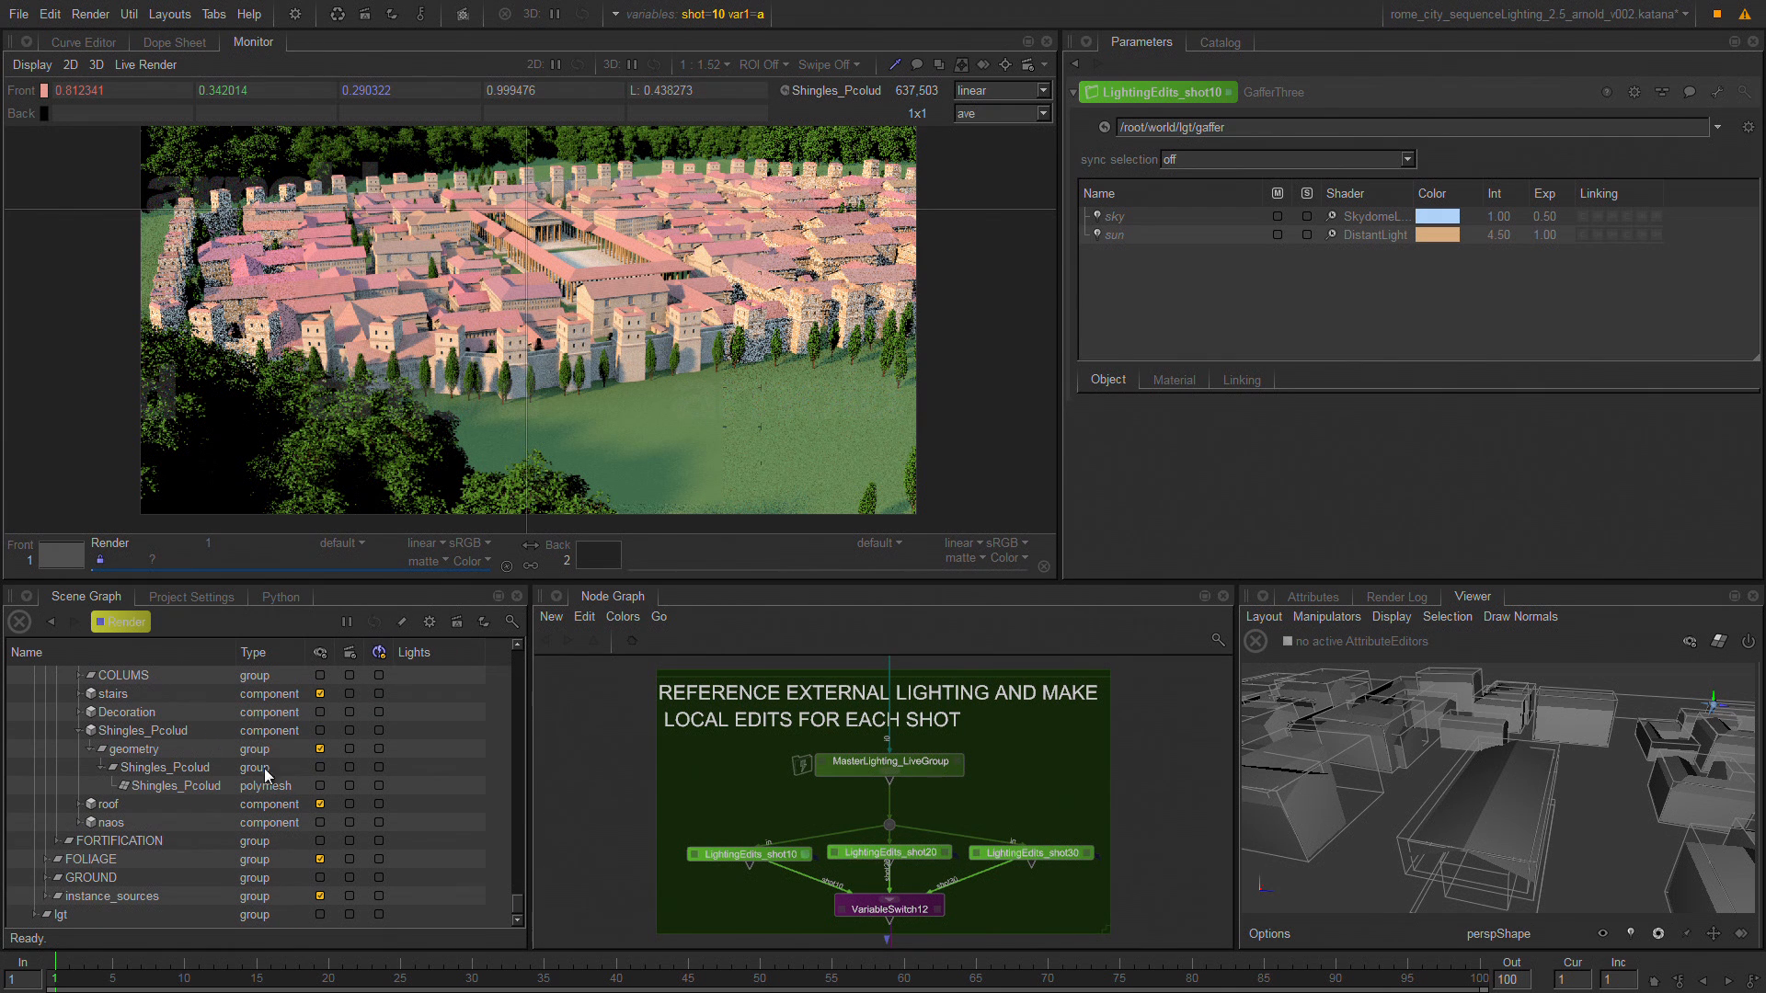
right_click(377, 912)
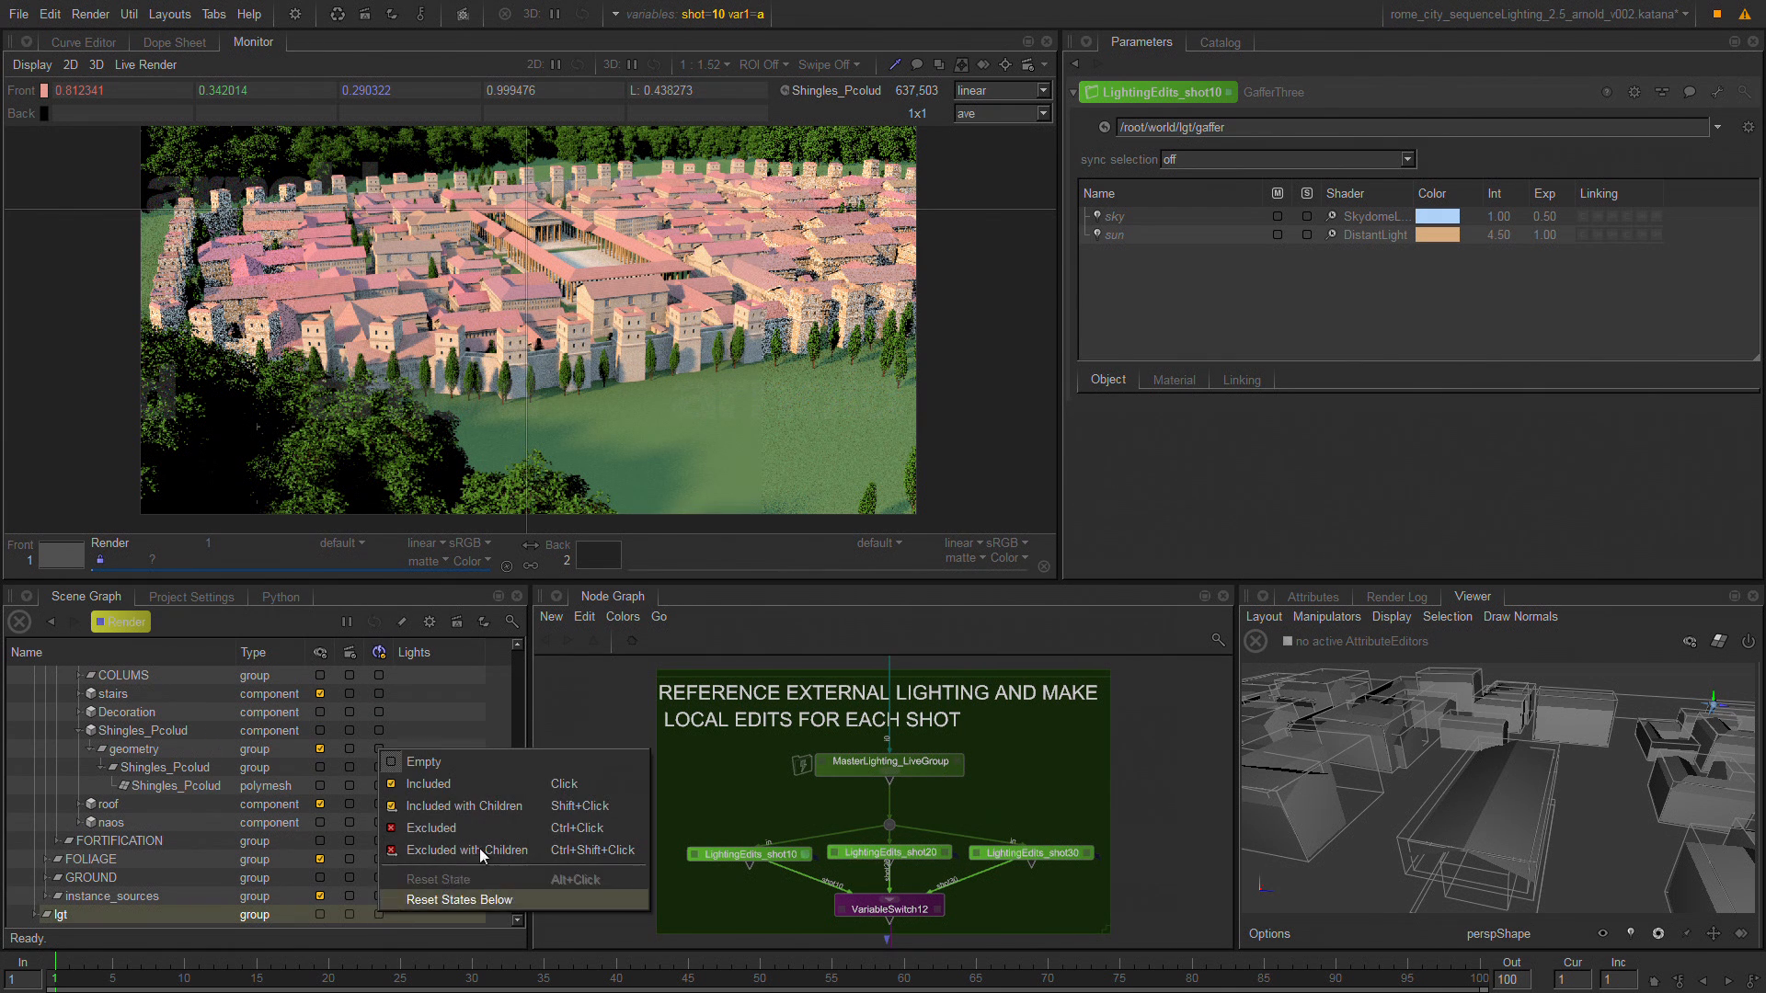
left_click(589, 804)
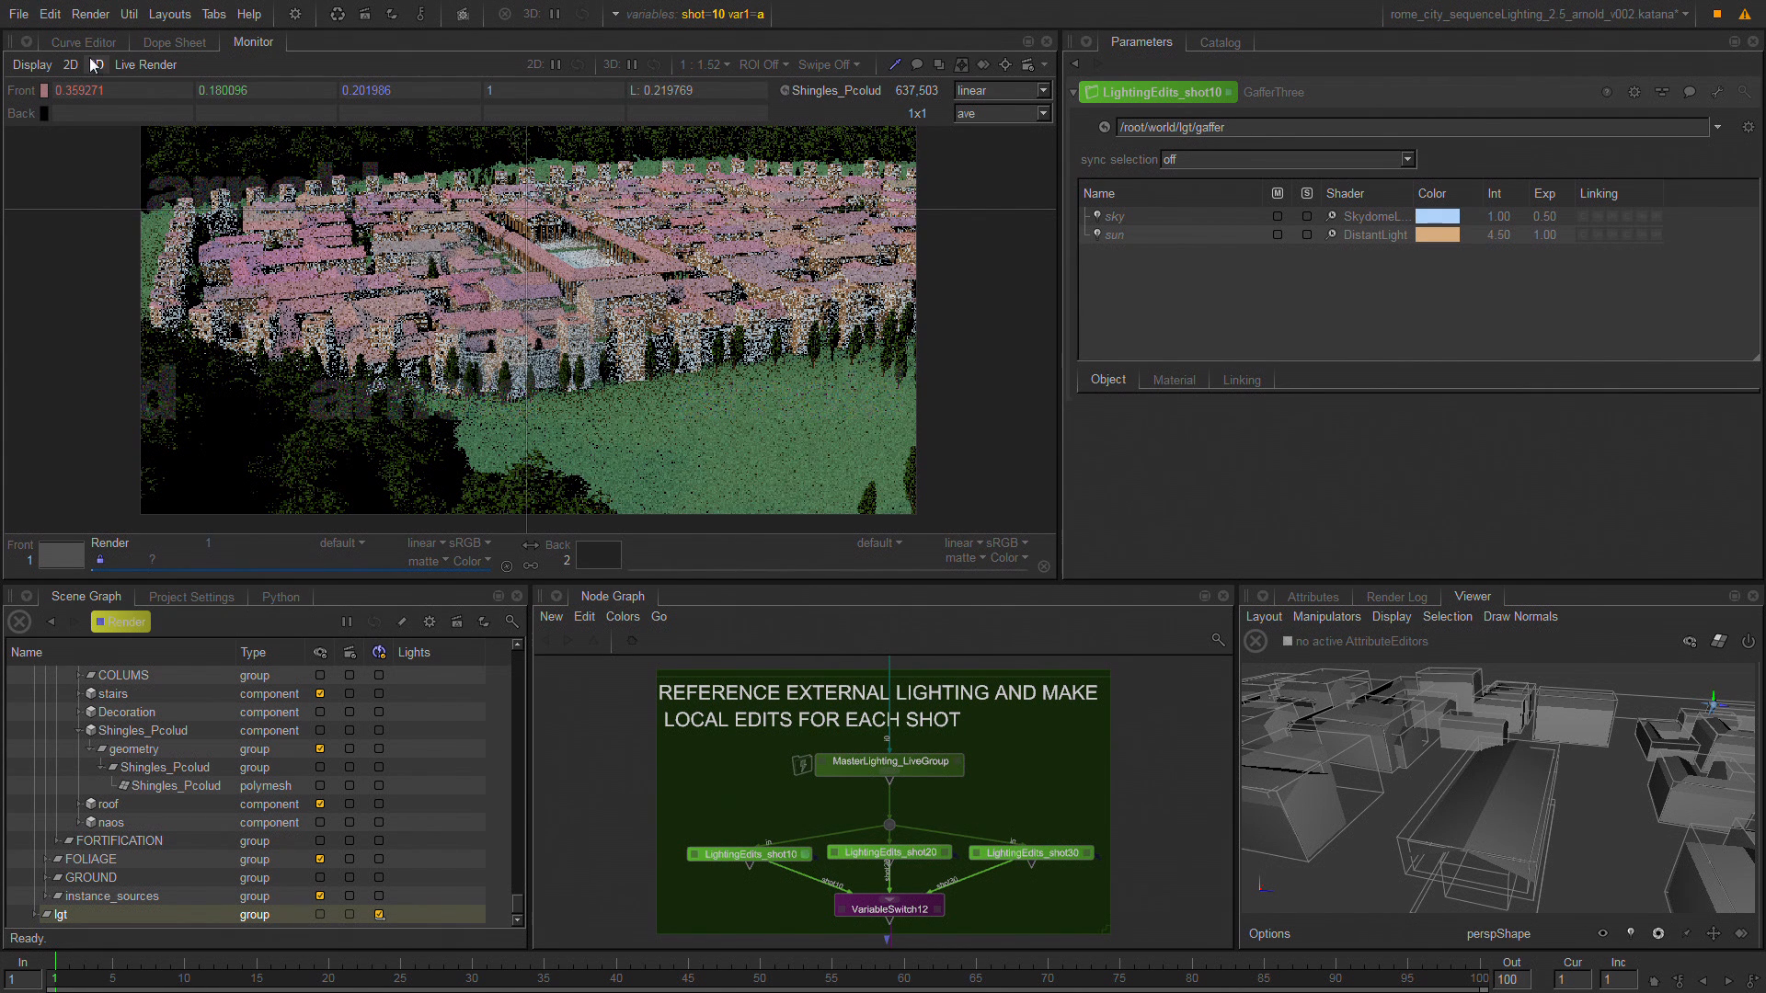
Hide the lights inherited from upstream in the LightingEdits_shot10 gaffer's light list, and show them again.
left_click(777, 855)
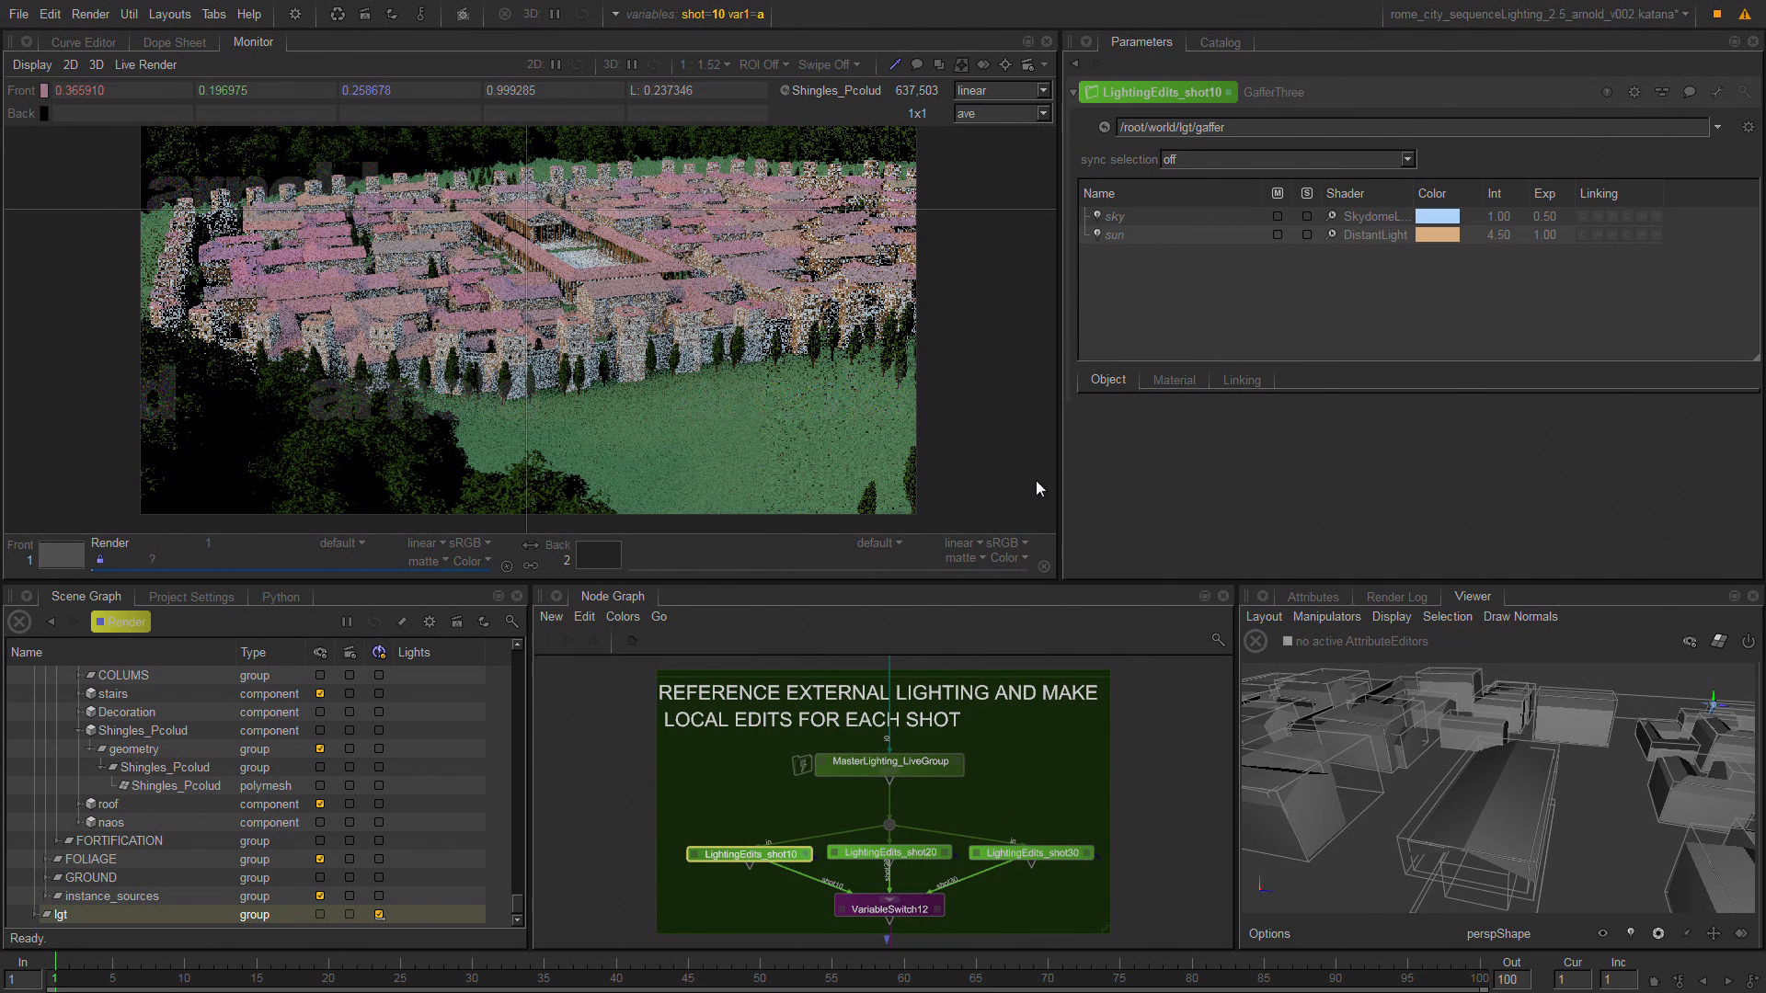
left_click(1748, 127)
left_click(1693, 156)
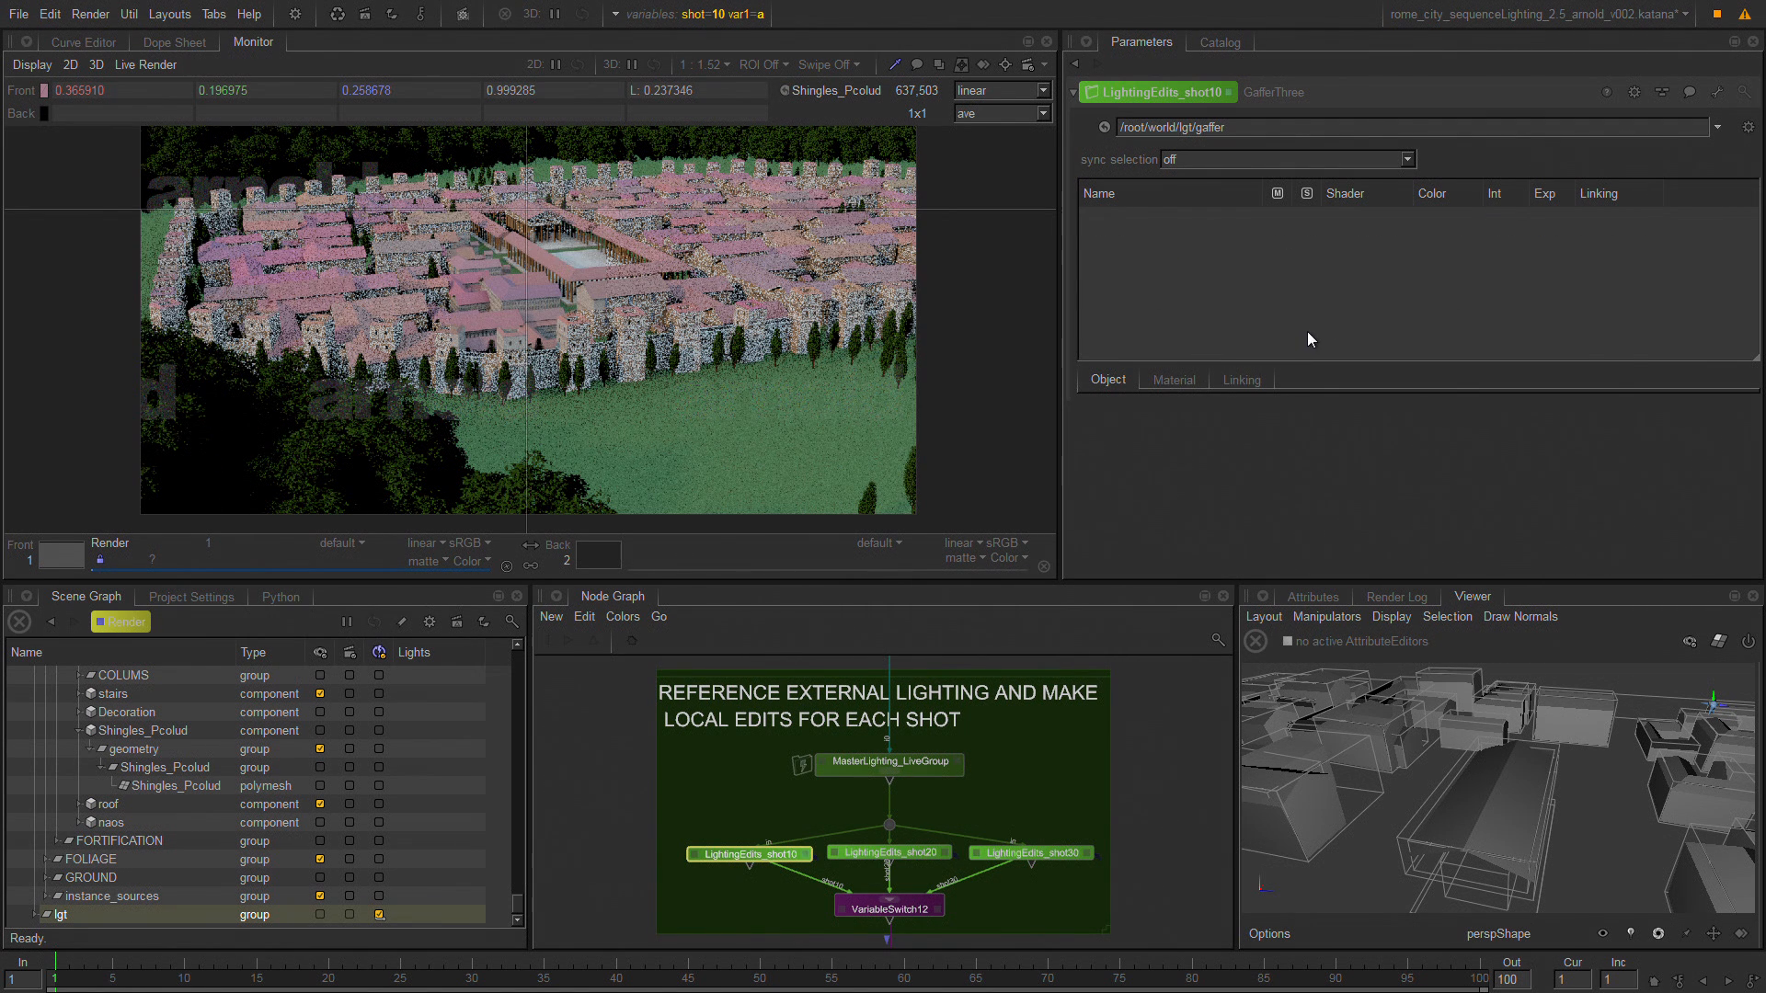
left_click(861, 766)
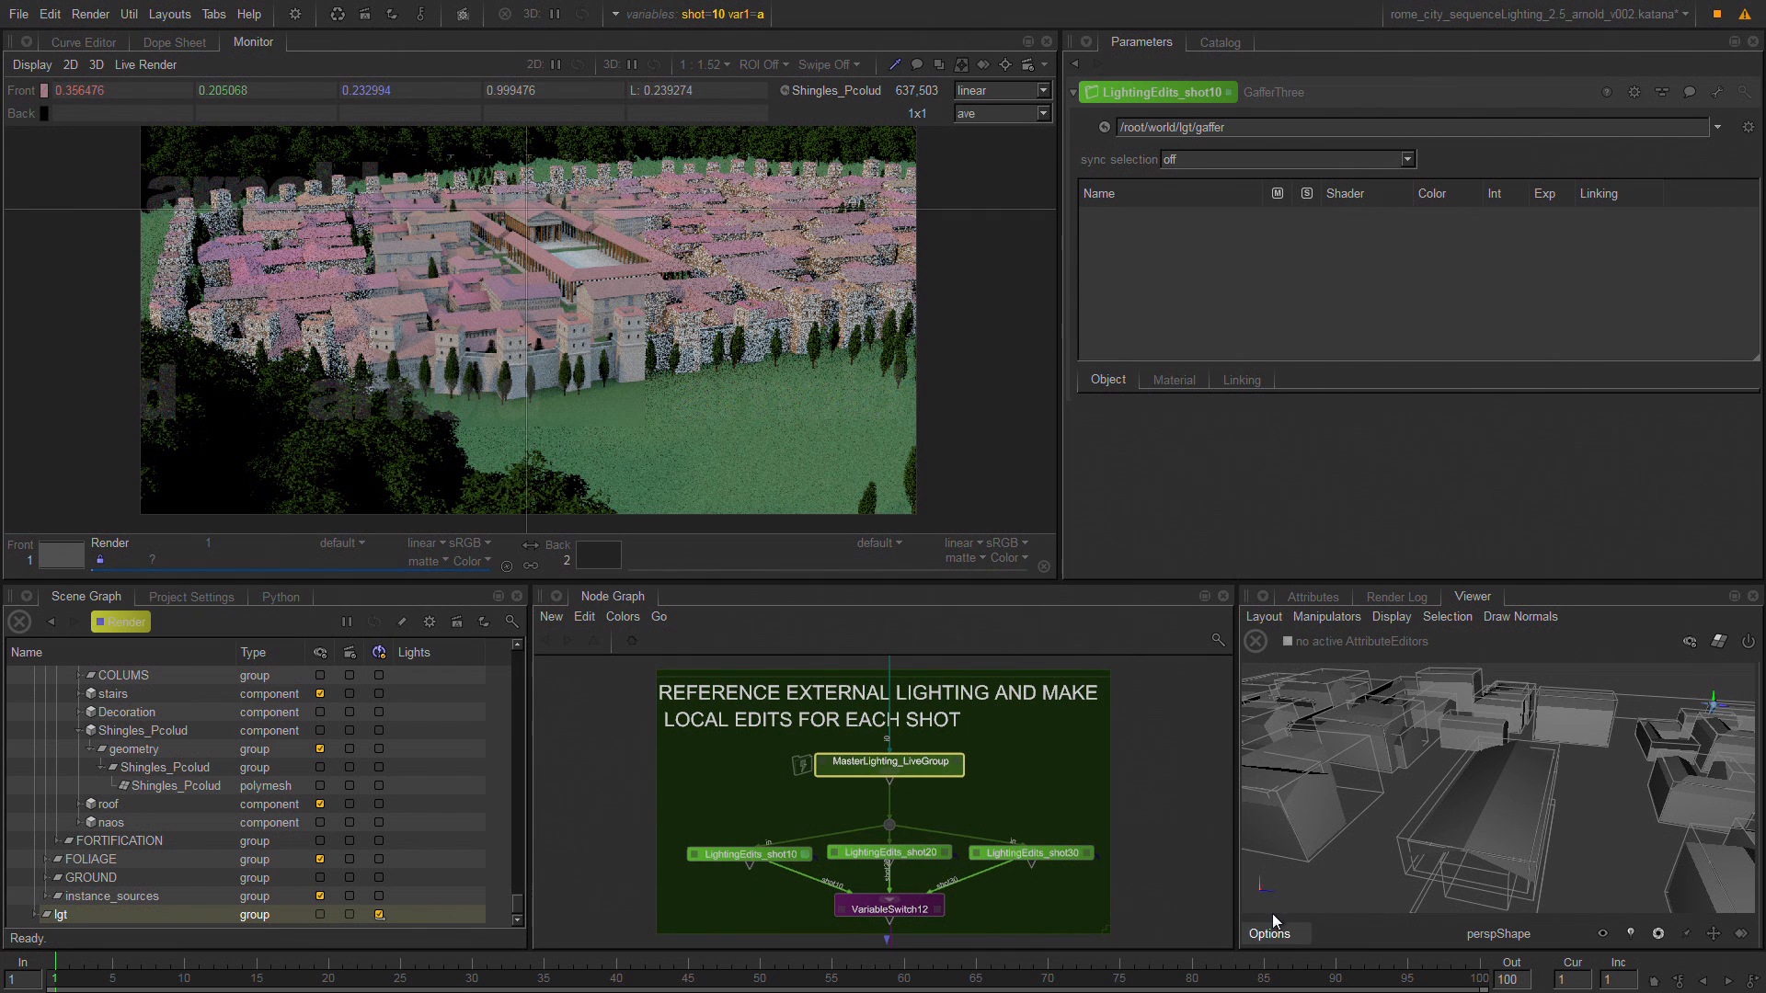
left_click(729, 852)
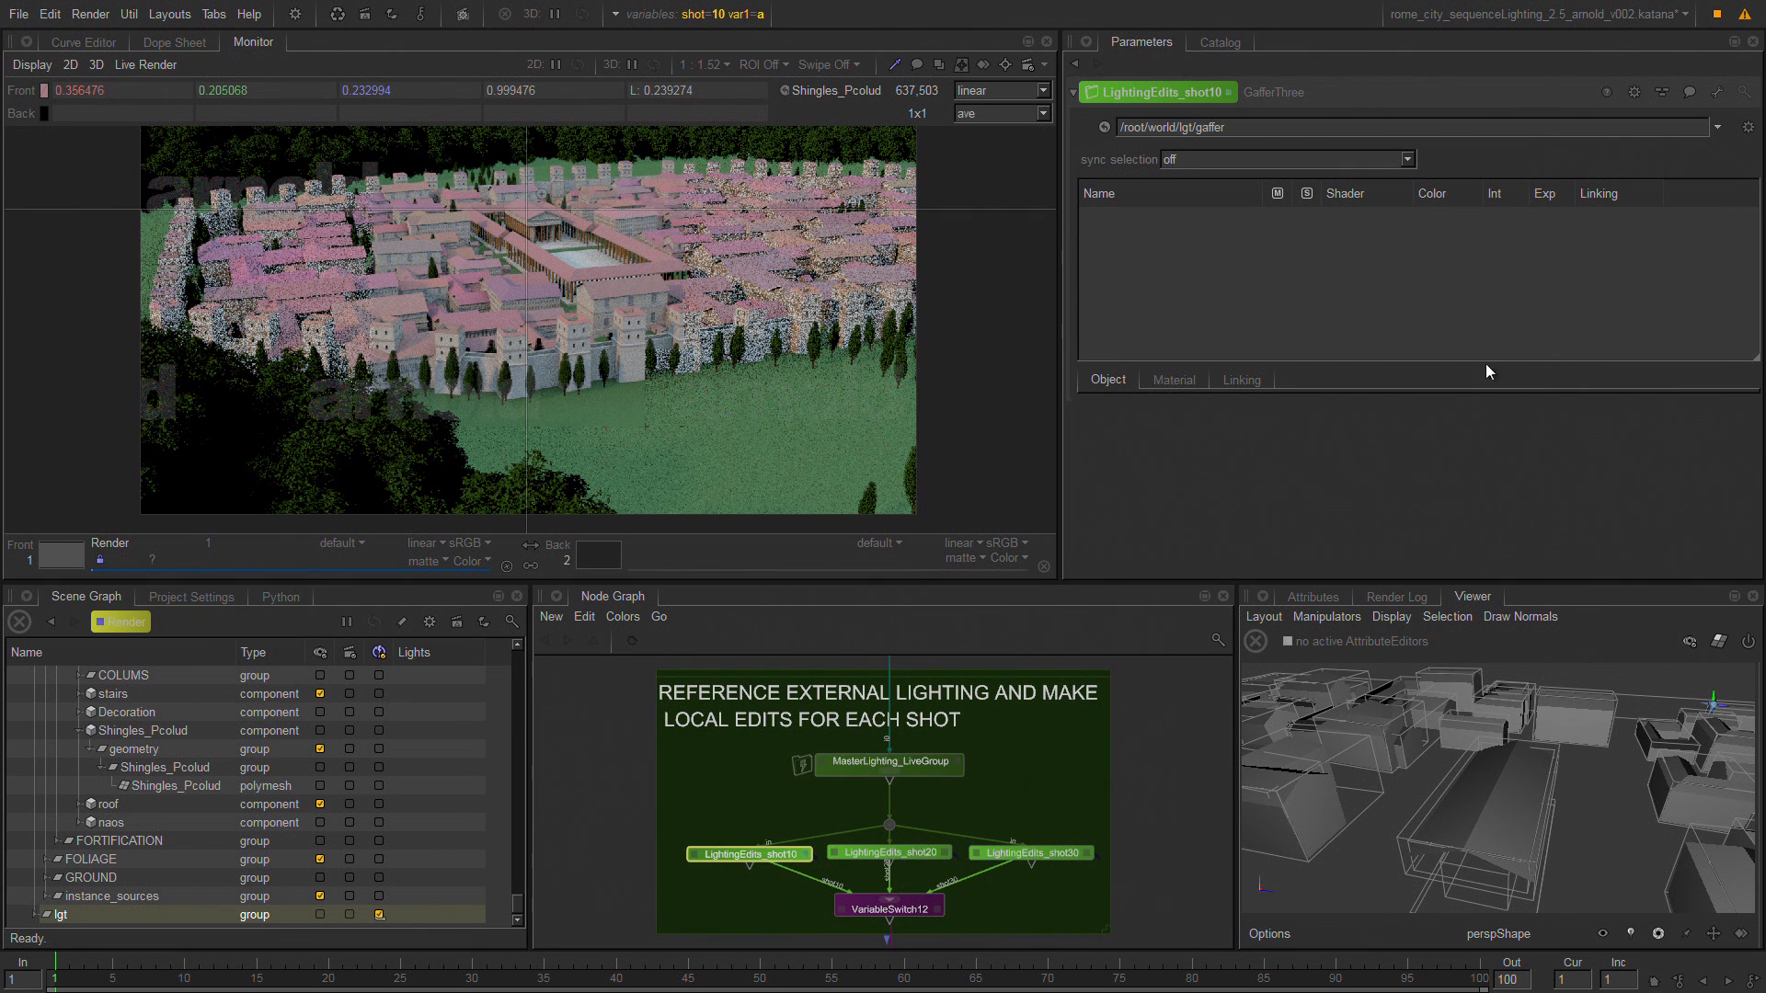
left_click(1748, 127)
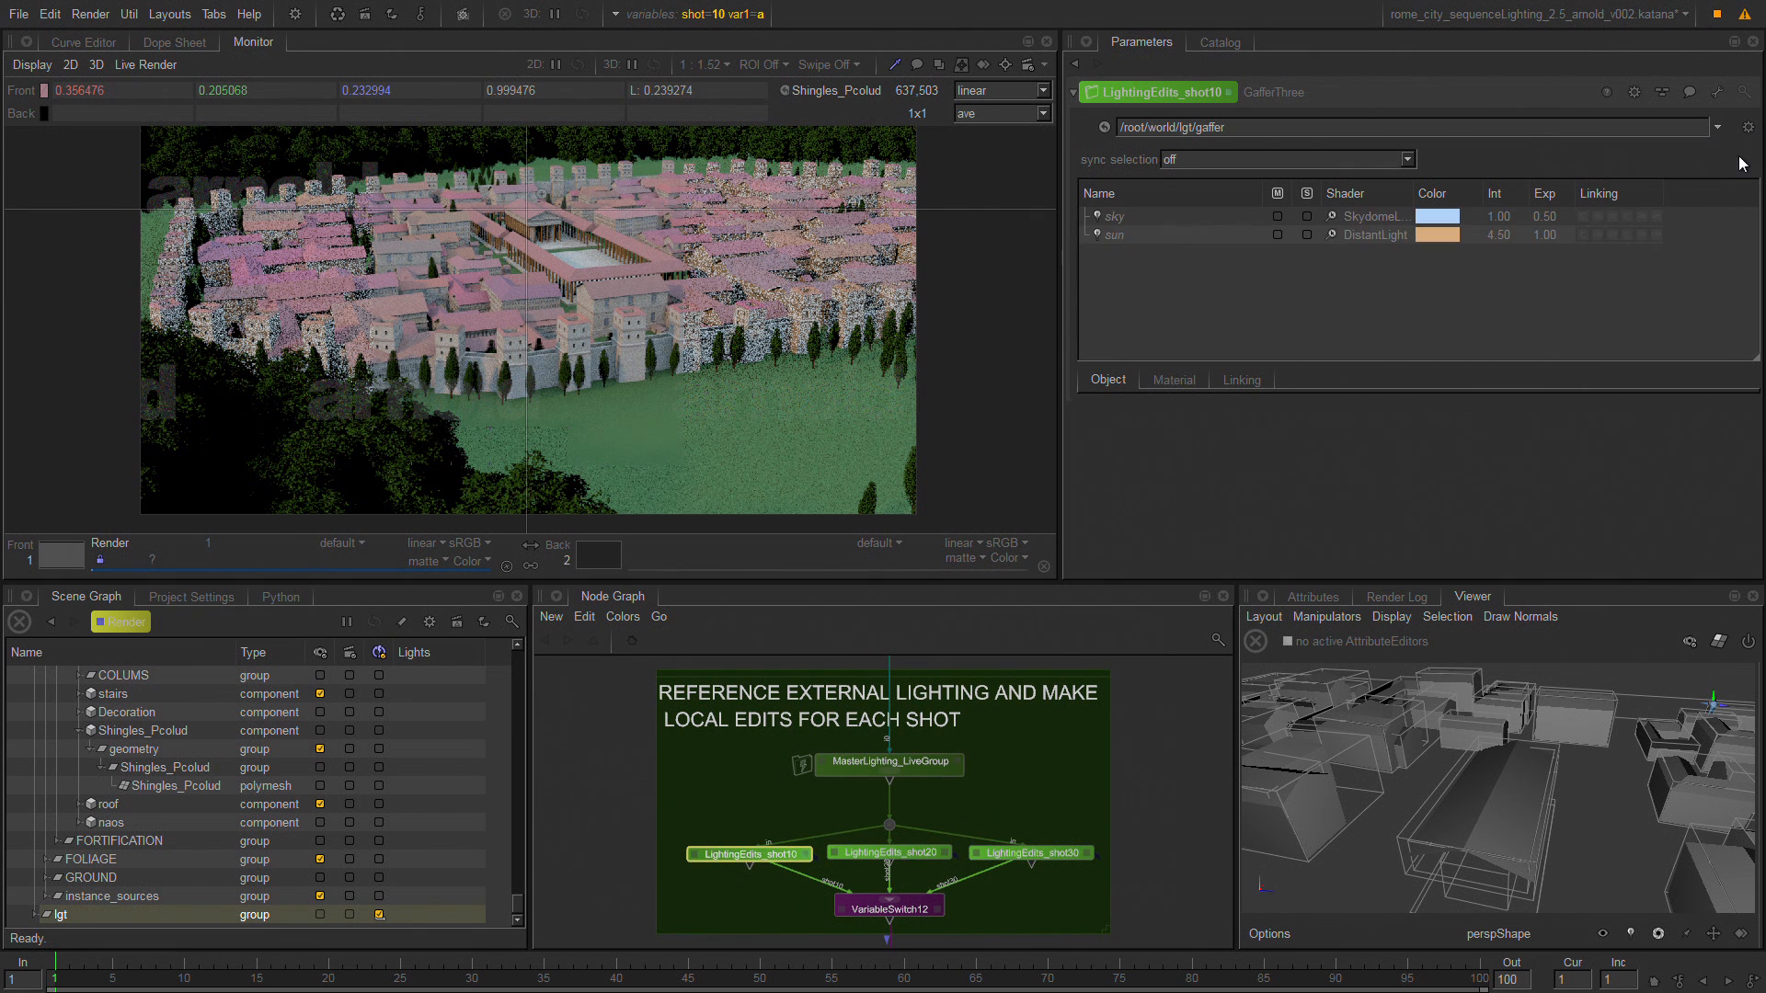
Adopt the inherited sun light for editing in the LightingEdits_shot10 gaffer.
left_click(1134, 236)
right_click(1130, 236)
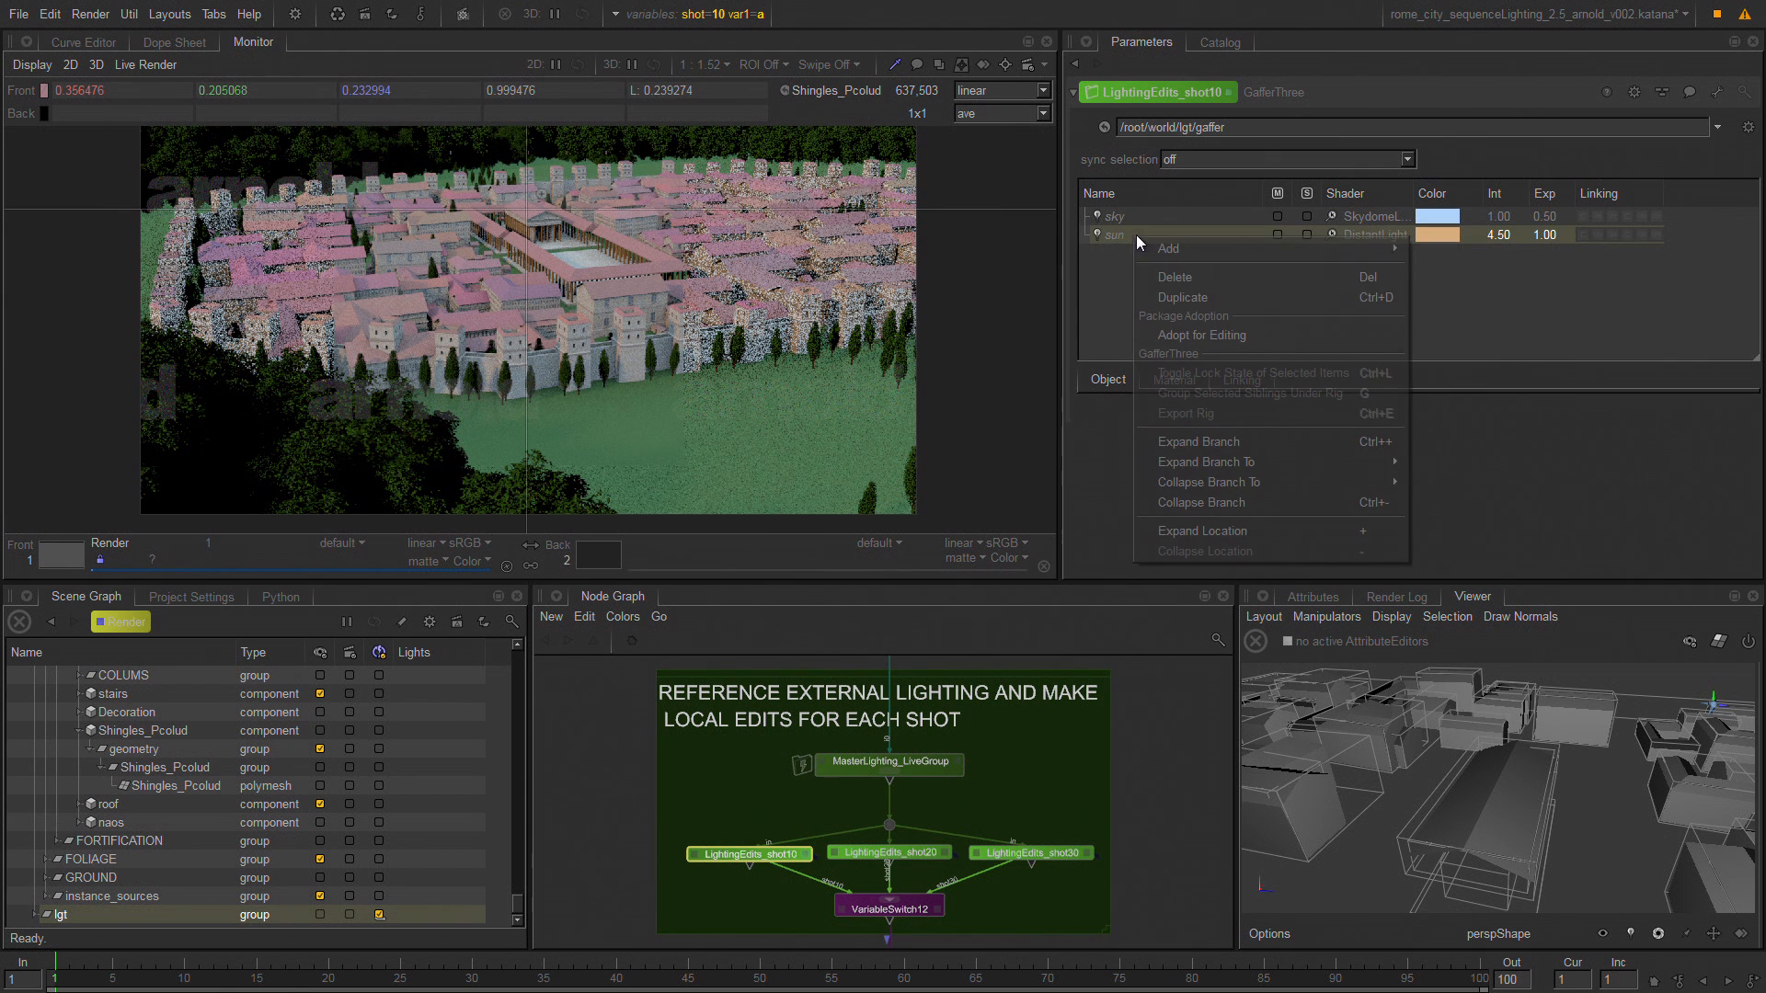
left_click(1264, 339)
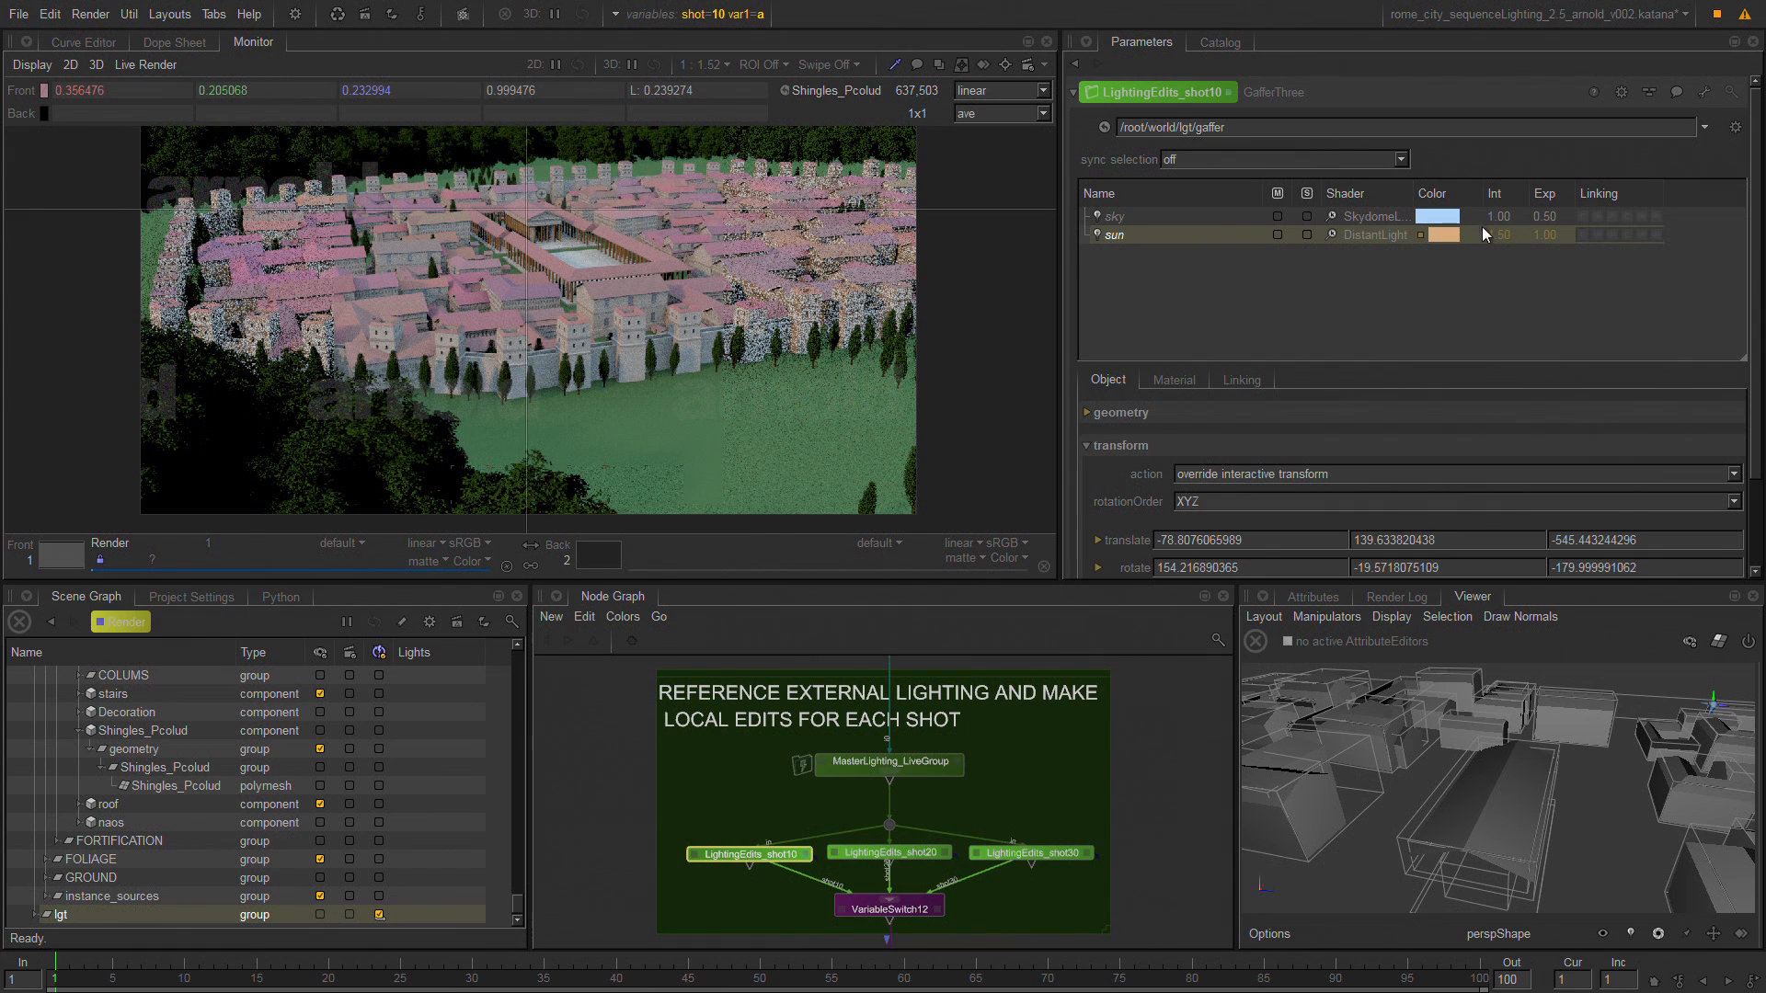
Raise the sun light's intensity step by step to 17.50 in the LightingEdits_shot10 gaffer.
left_click(1521, 230)
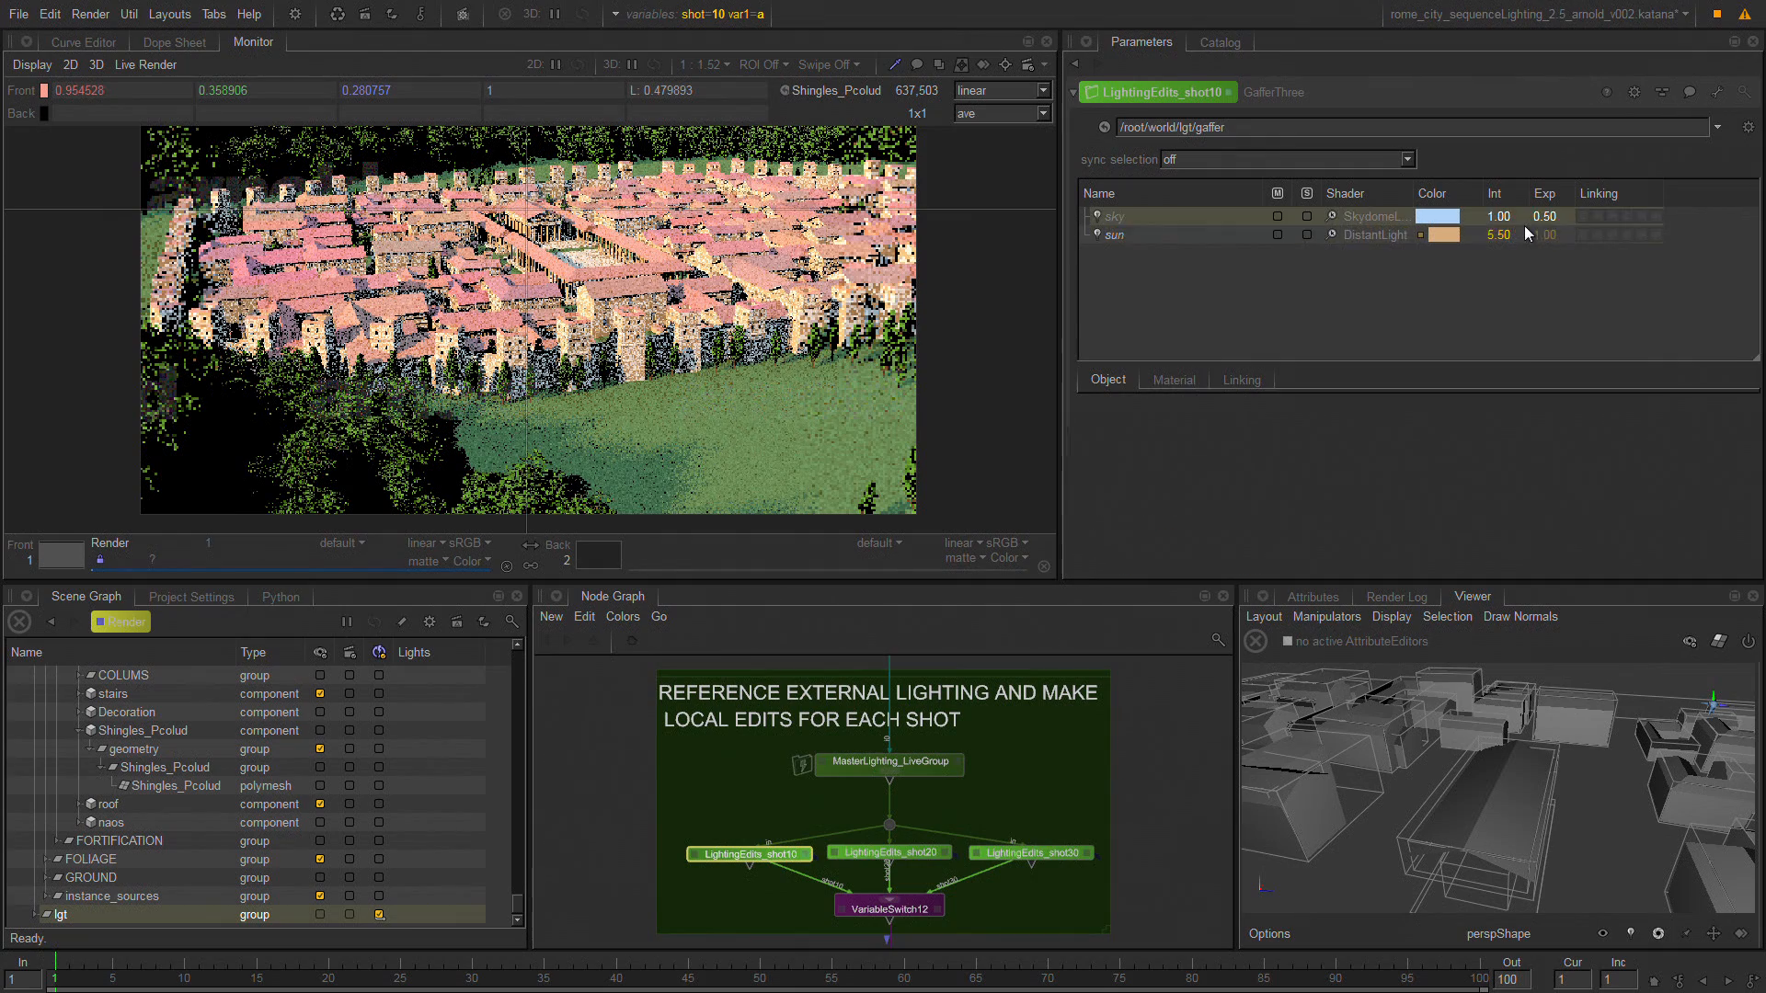
left_click(1523, 230)
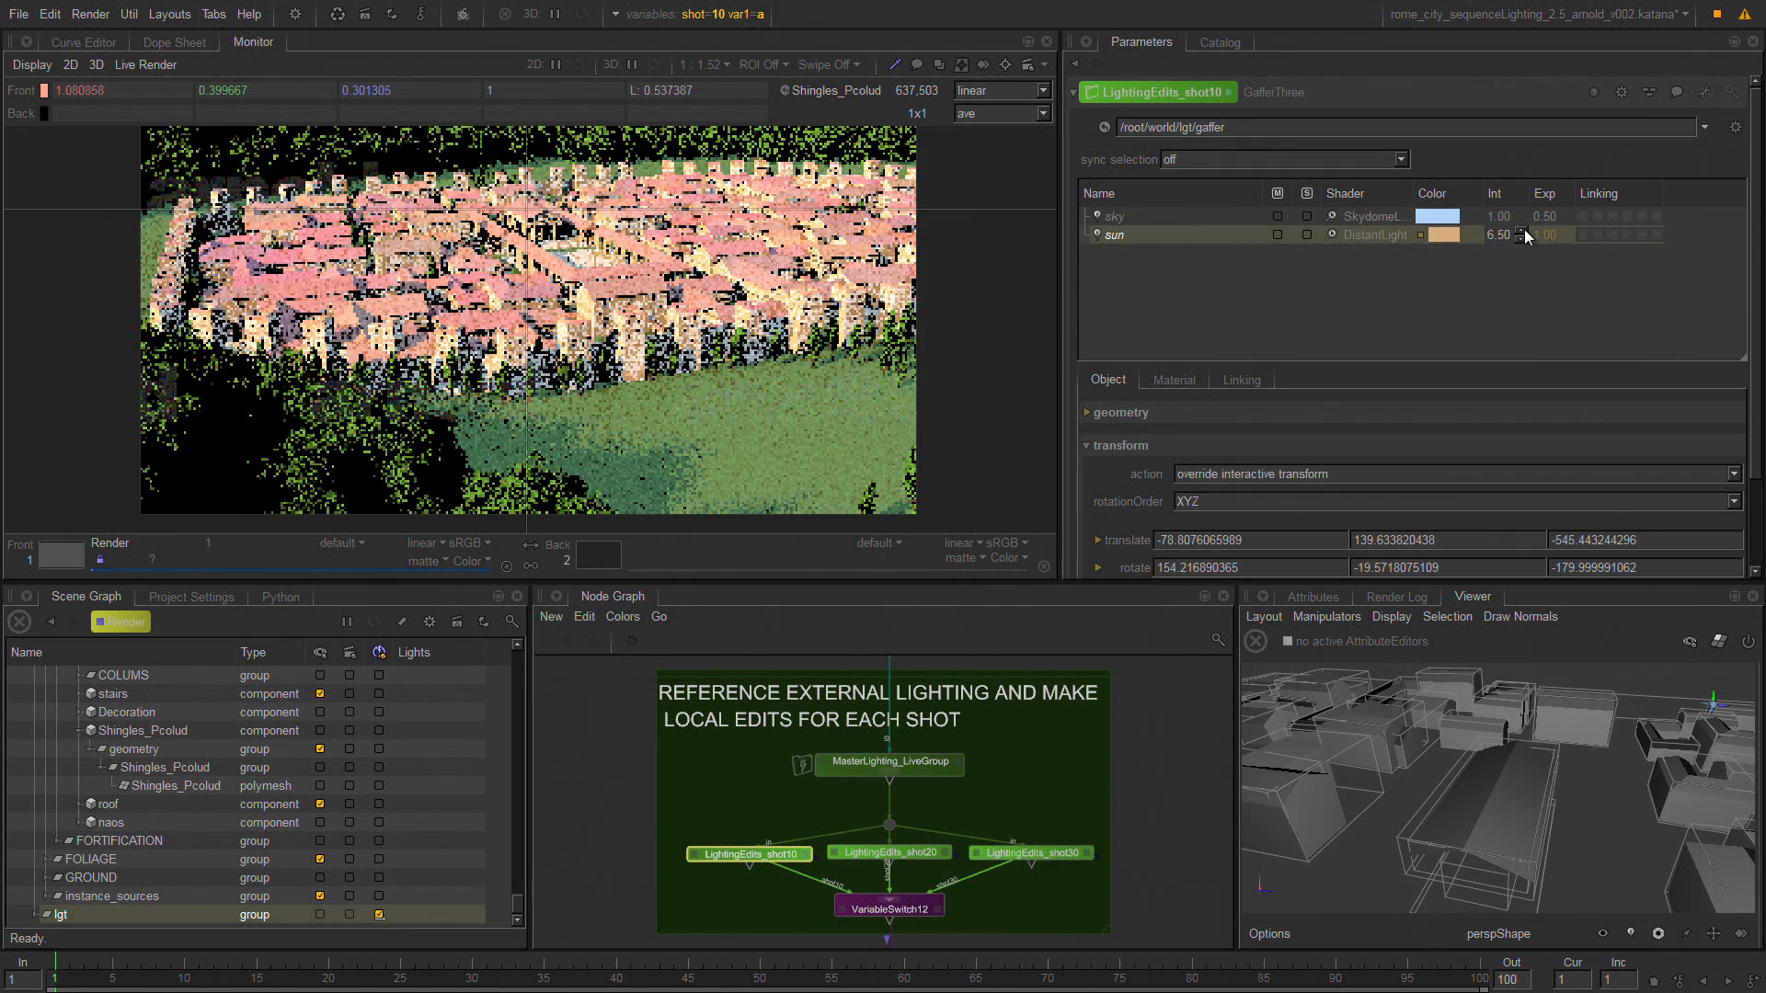
left_click(1522, 230)
left_click(1522, 230)
left_click(1522, 230)
left_click(1521, 230)
left_click(1521, 230)
left_click(1521, 230)
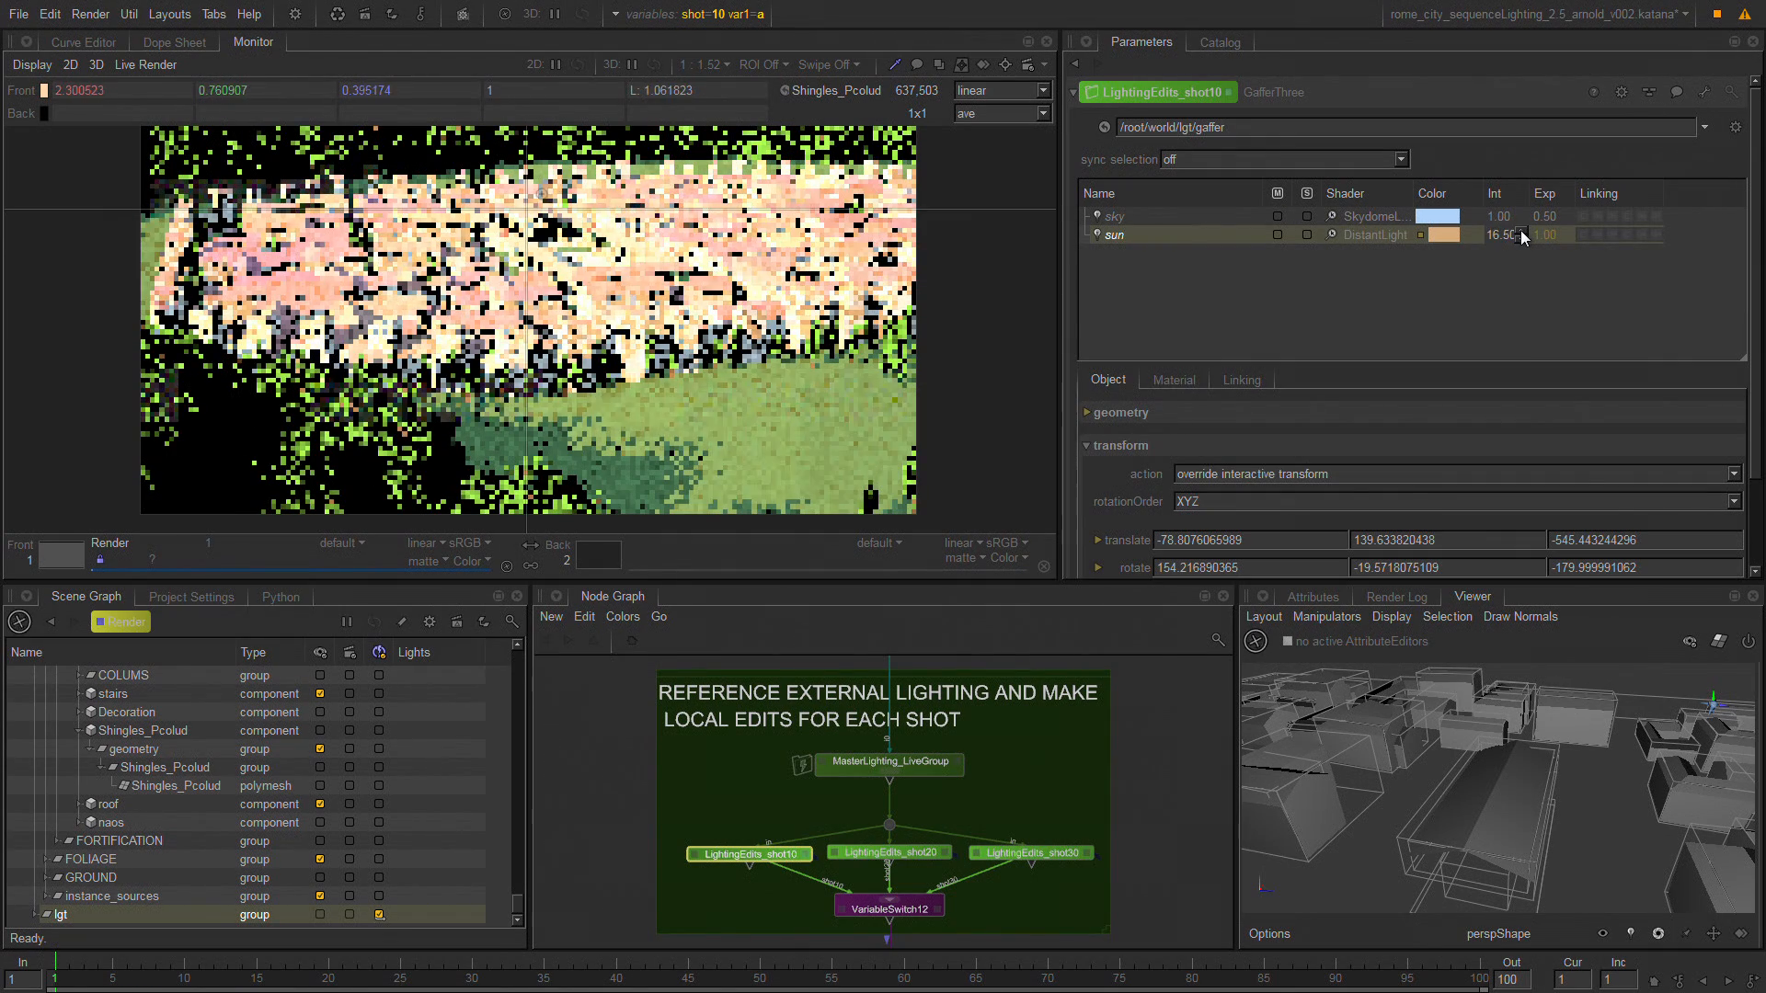
left_click(1520, 230)
left_click(1520, 232)
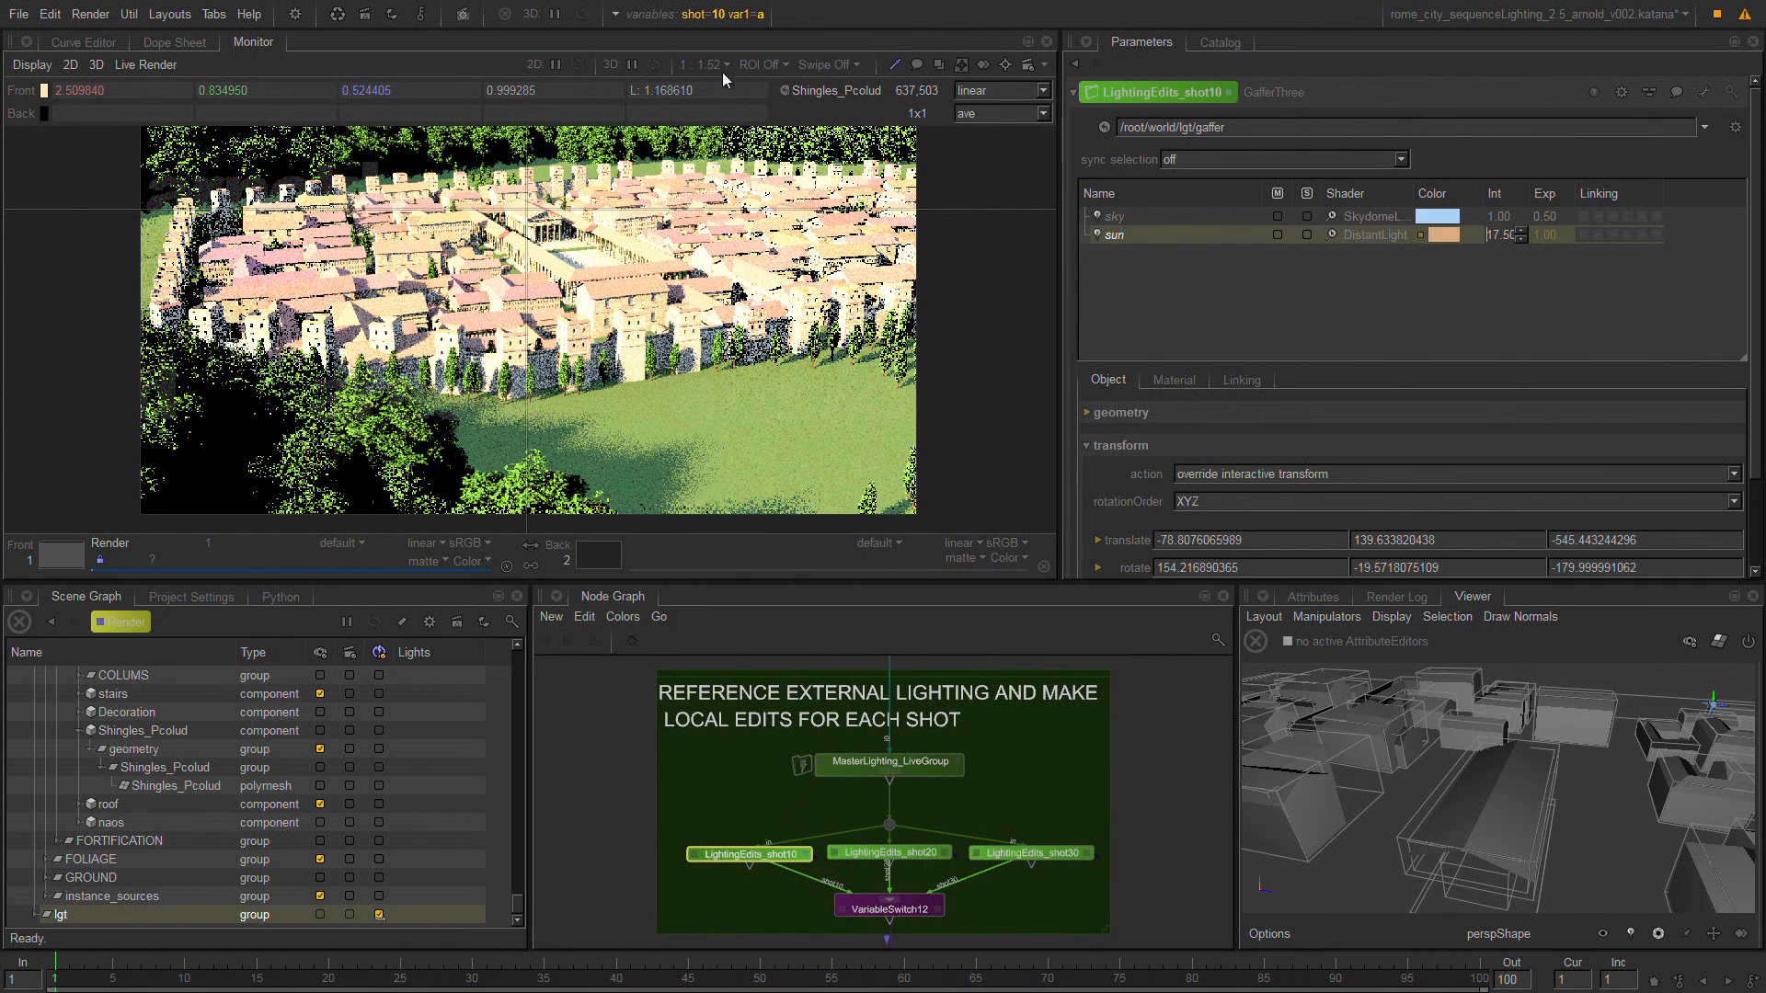
Switch the shot graph state variable to 20 so the live render updates to that shot.
left_click(710, 18)
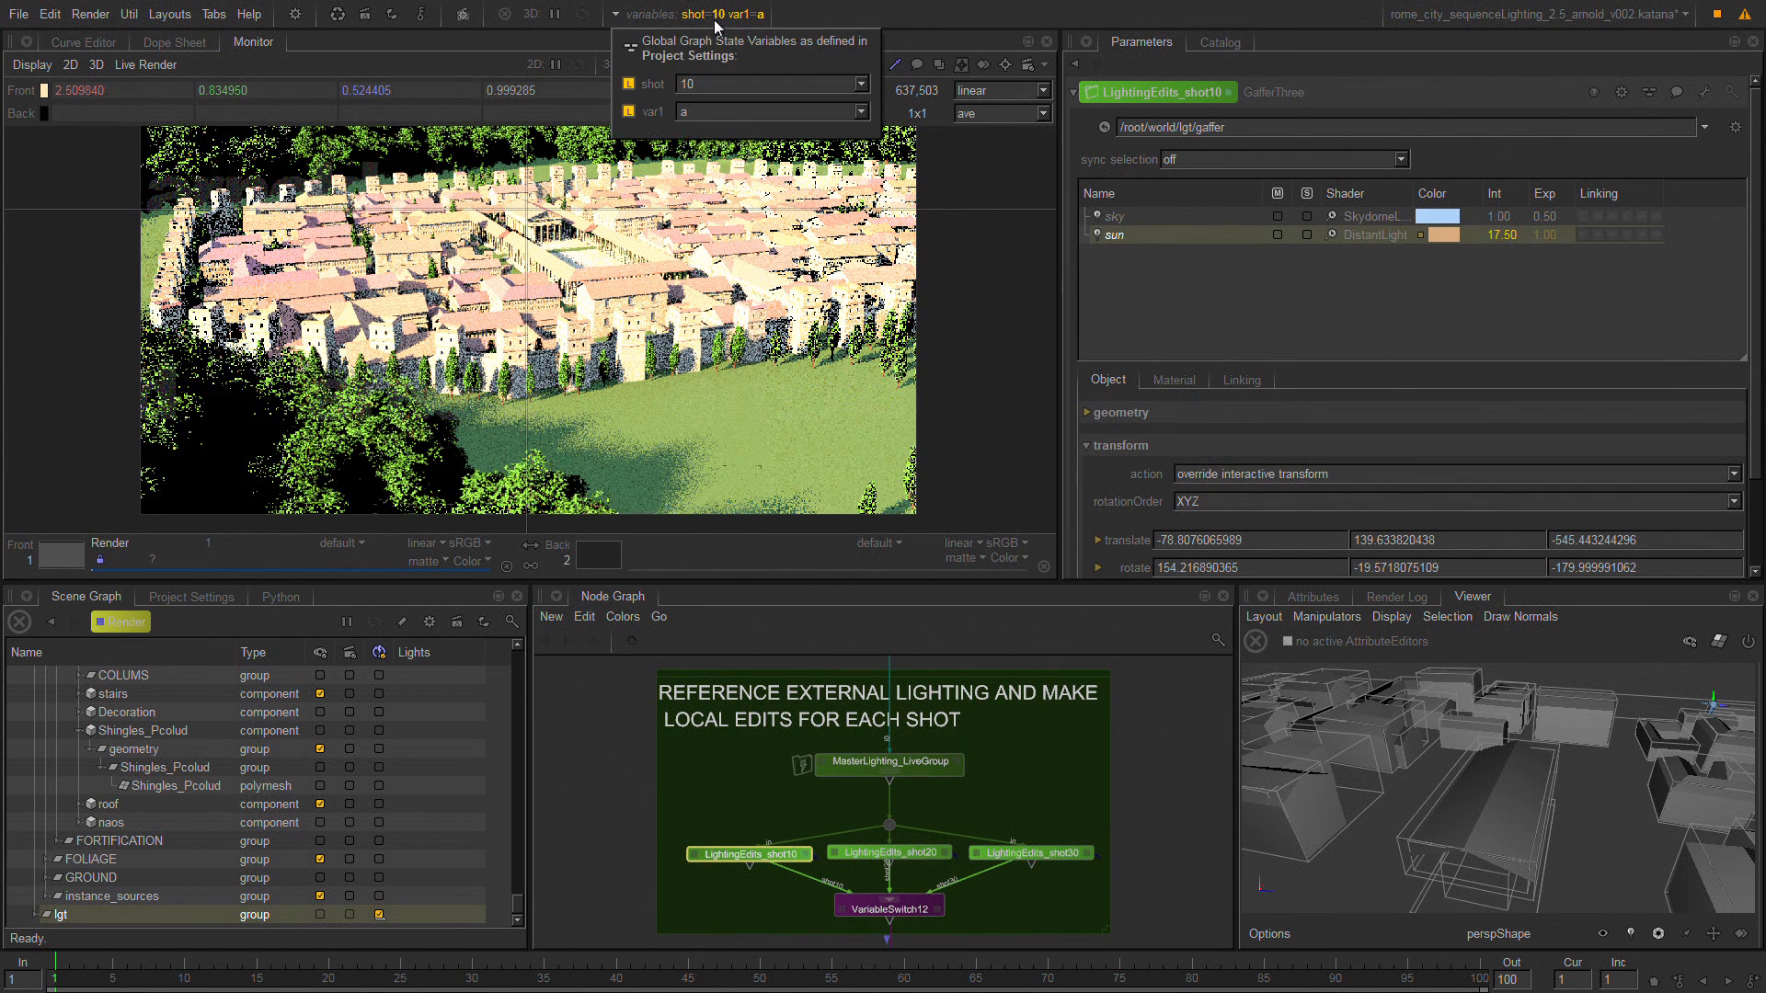
left_click(858, 84)
left_click(846, 114)
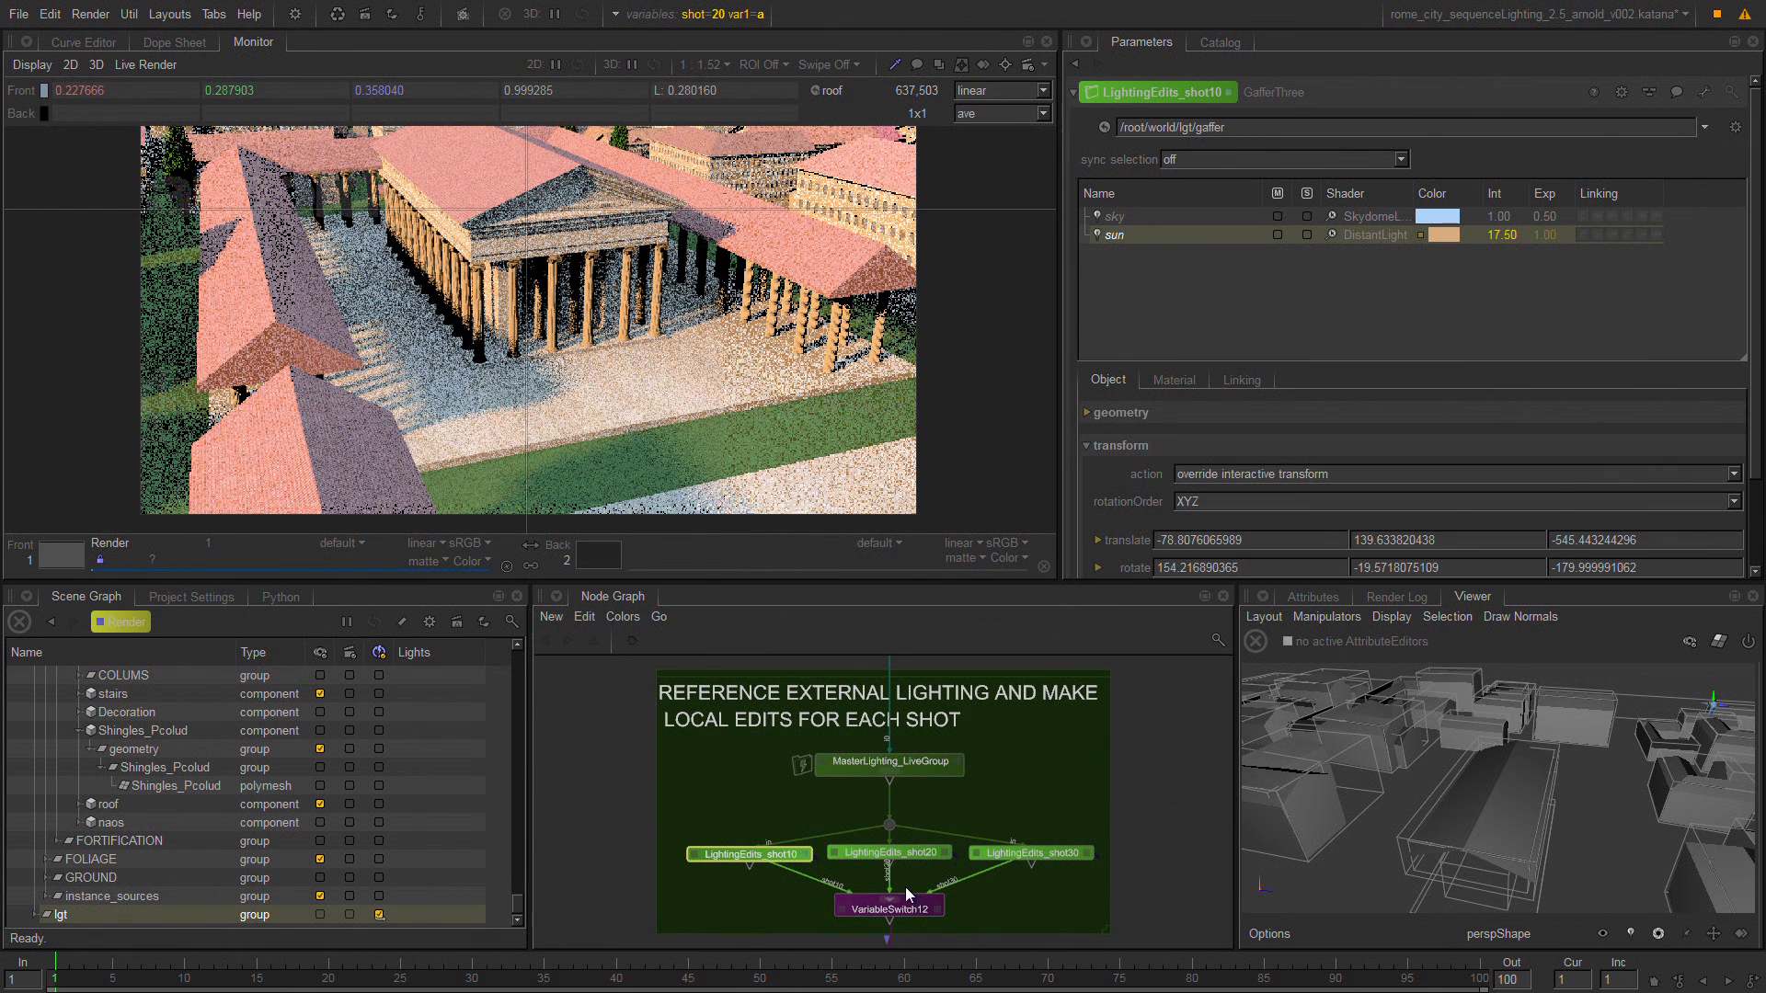
left_click(890, 854)
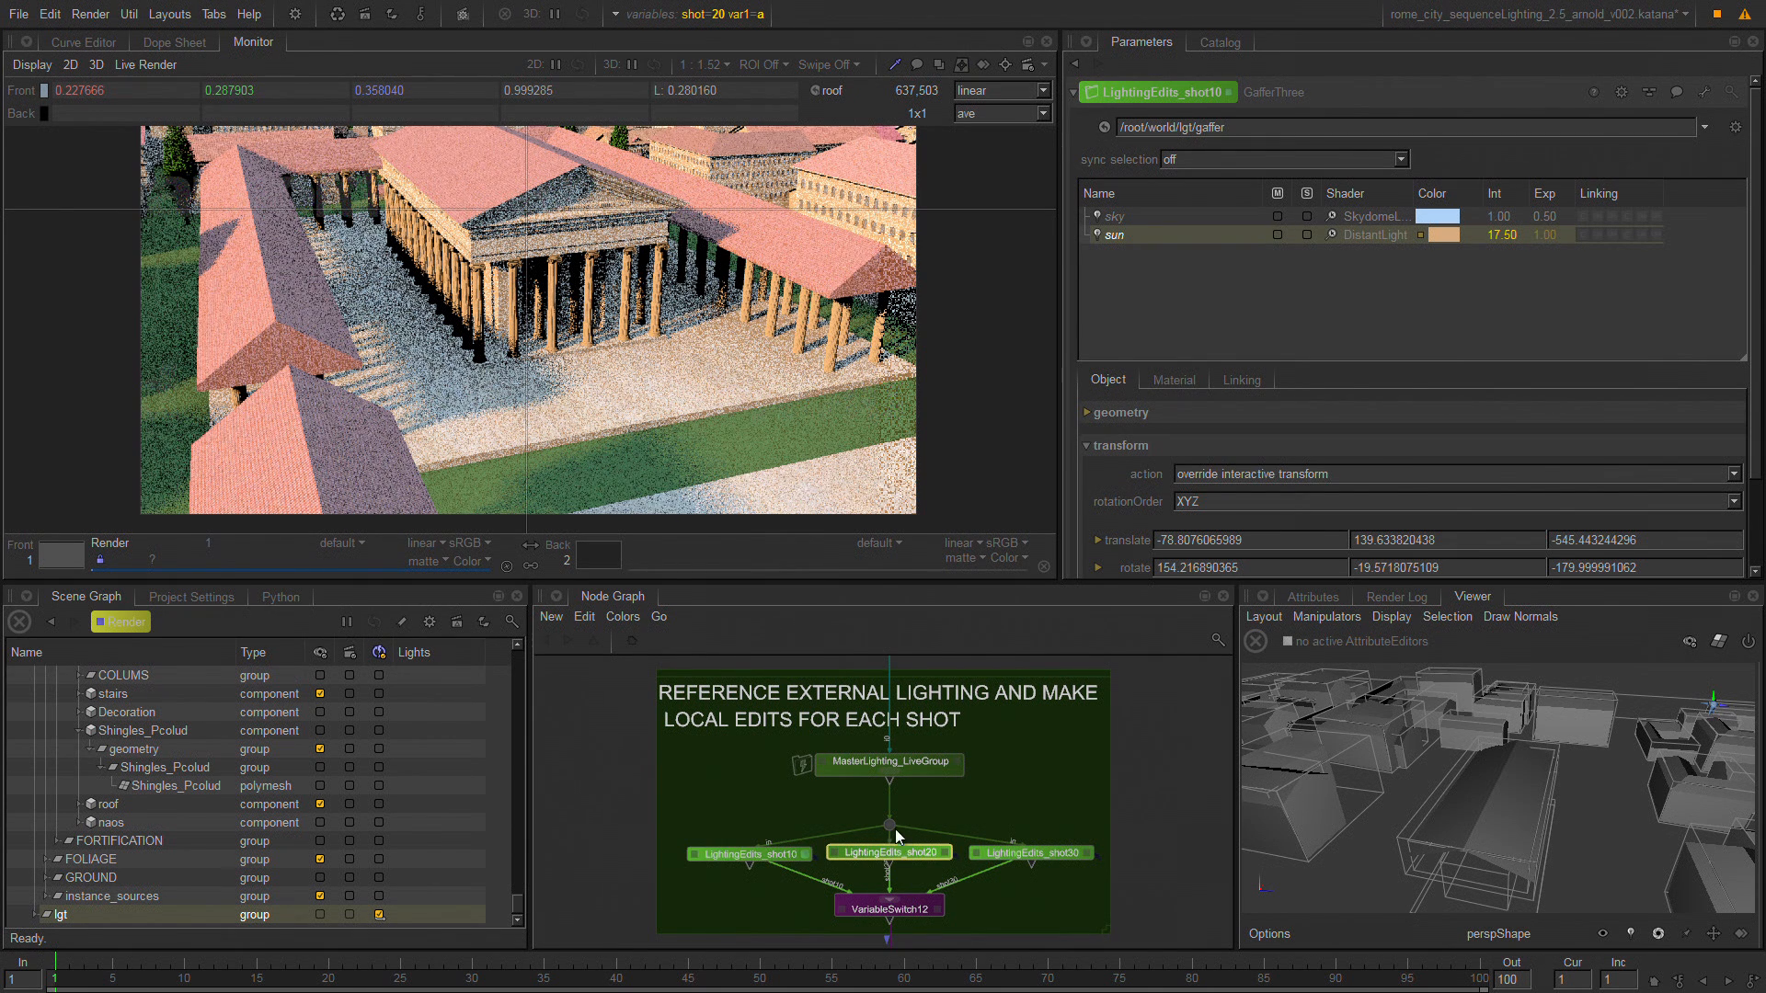
left_click(925, 765)
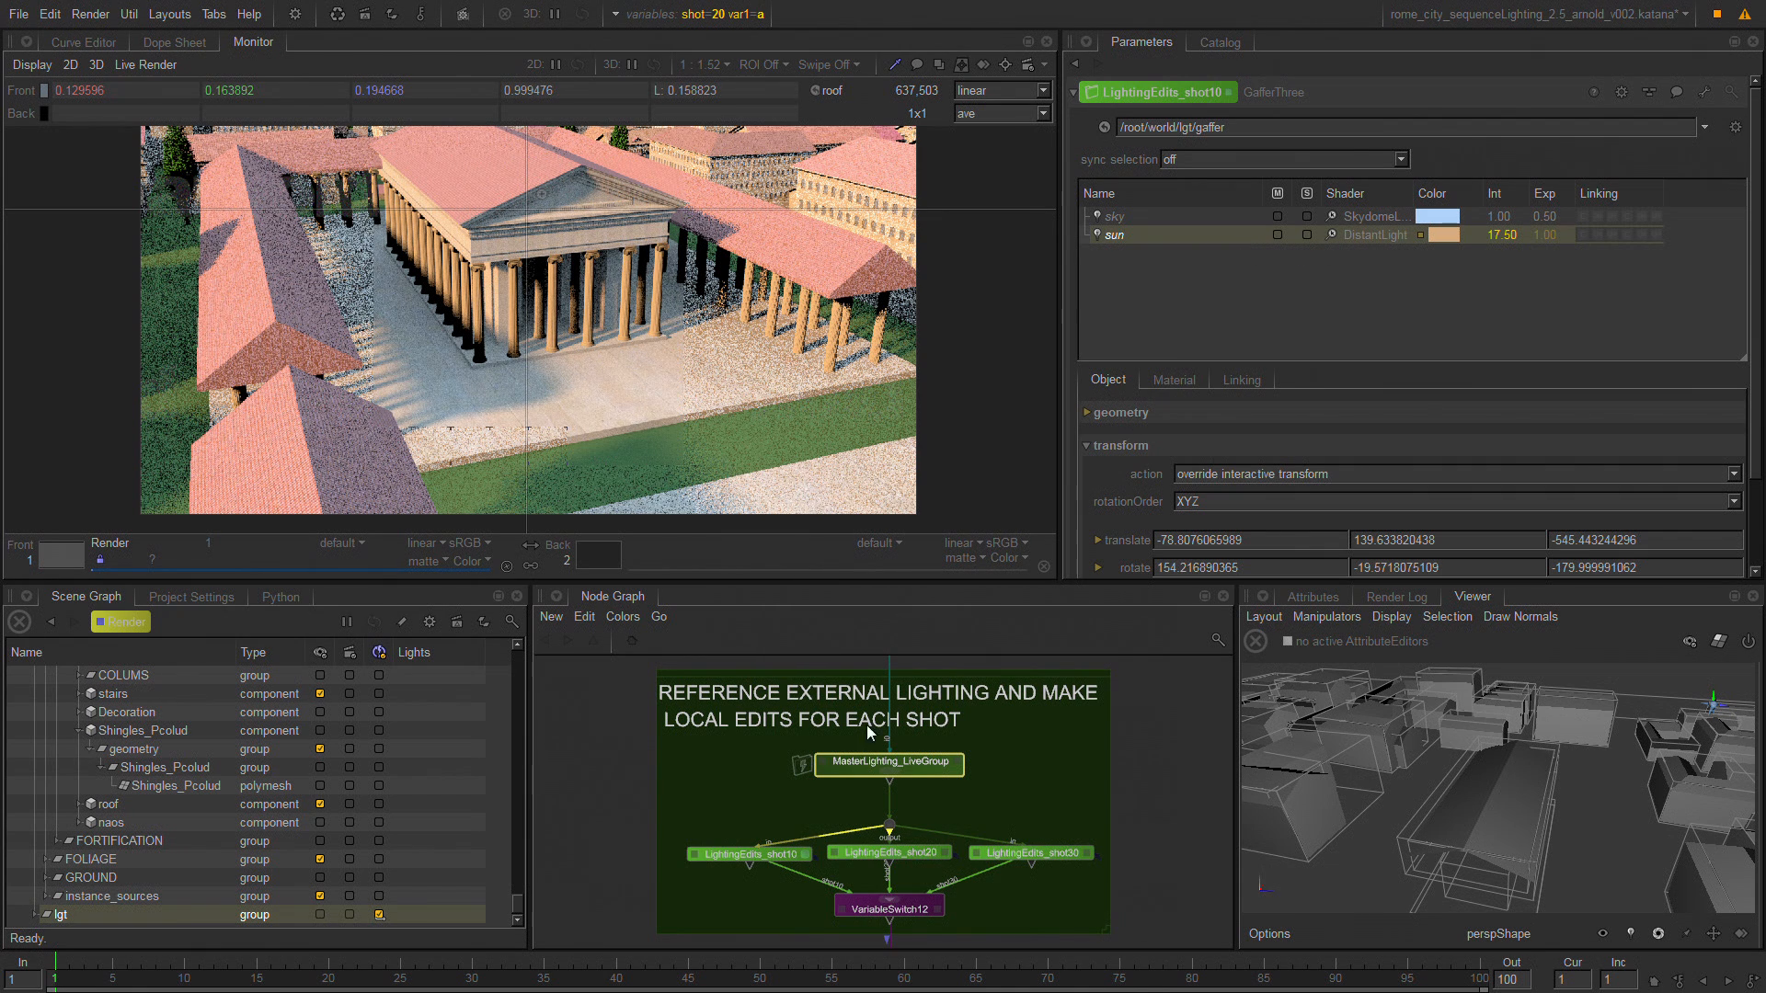
left_click(739, 854)
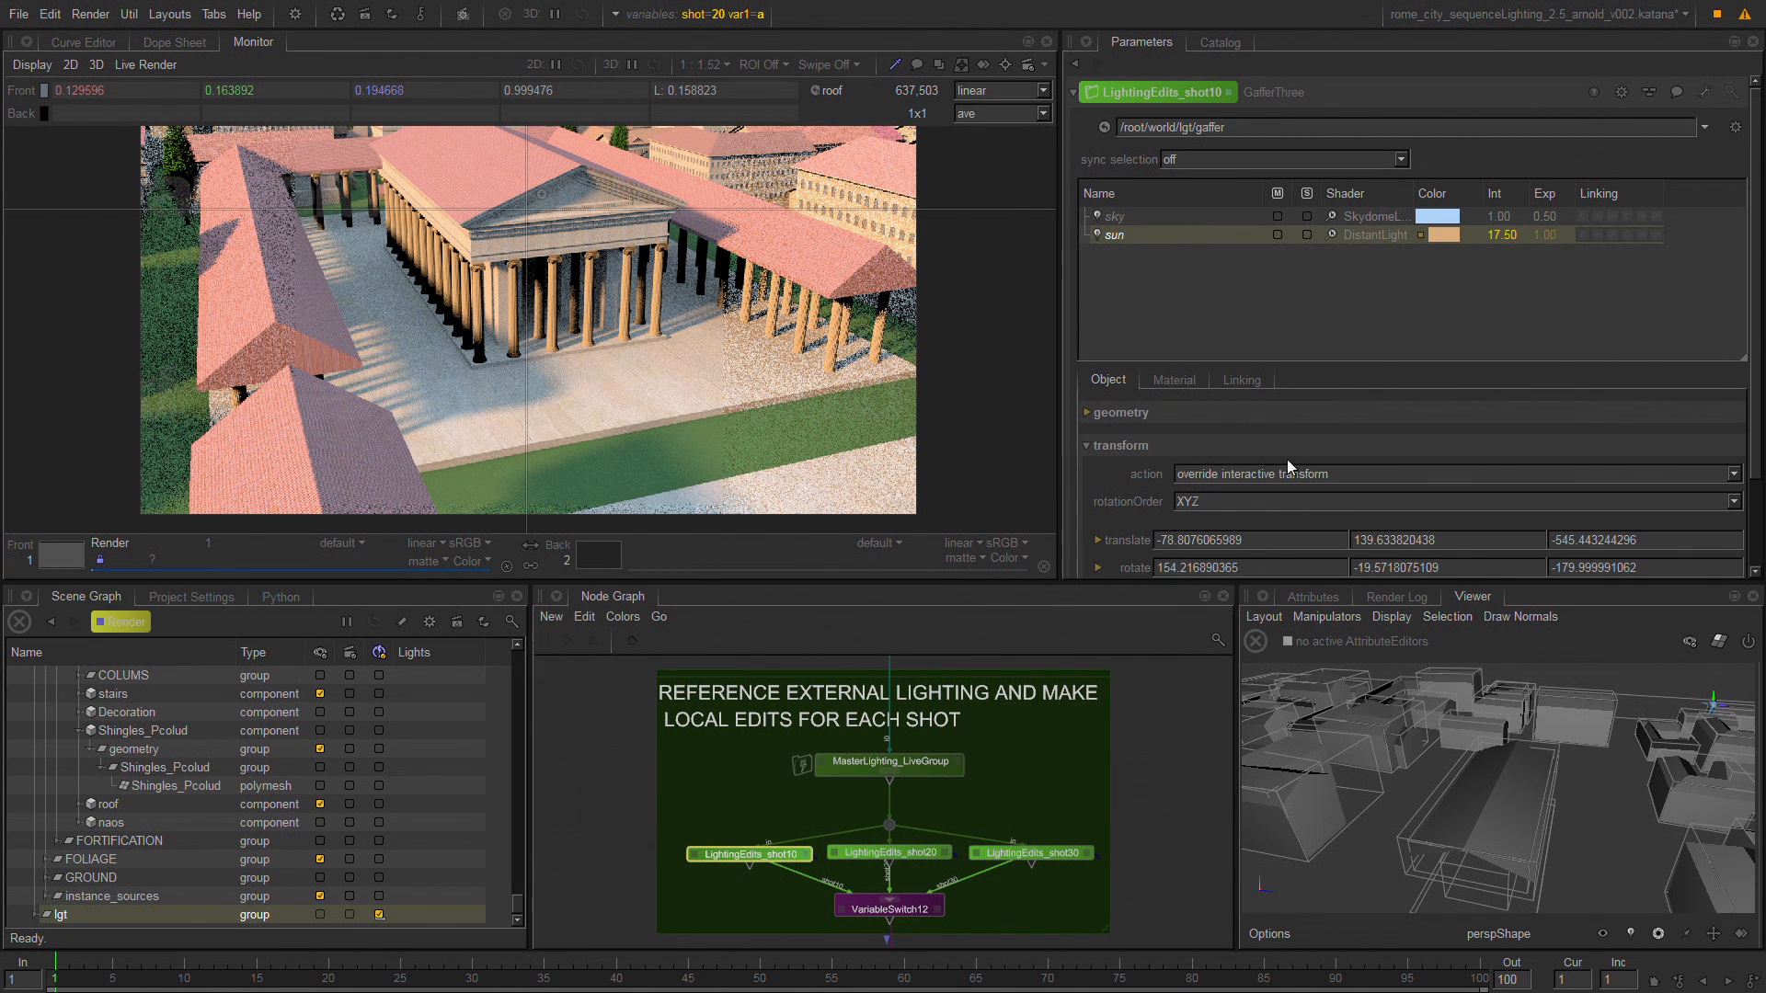
left_click(913, 850)
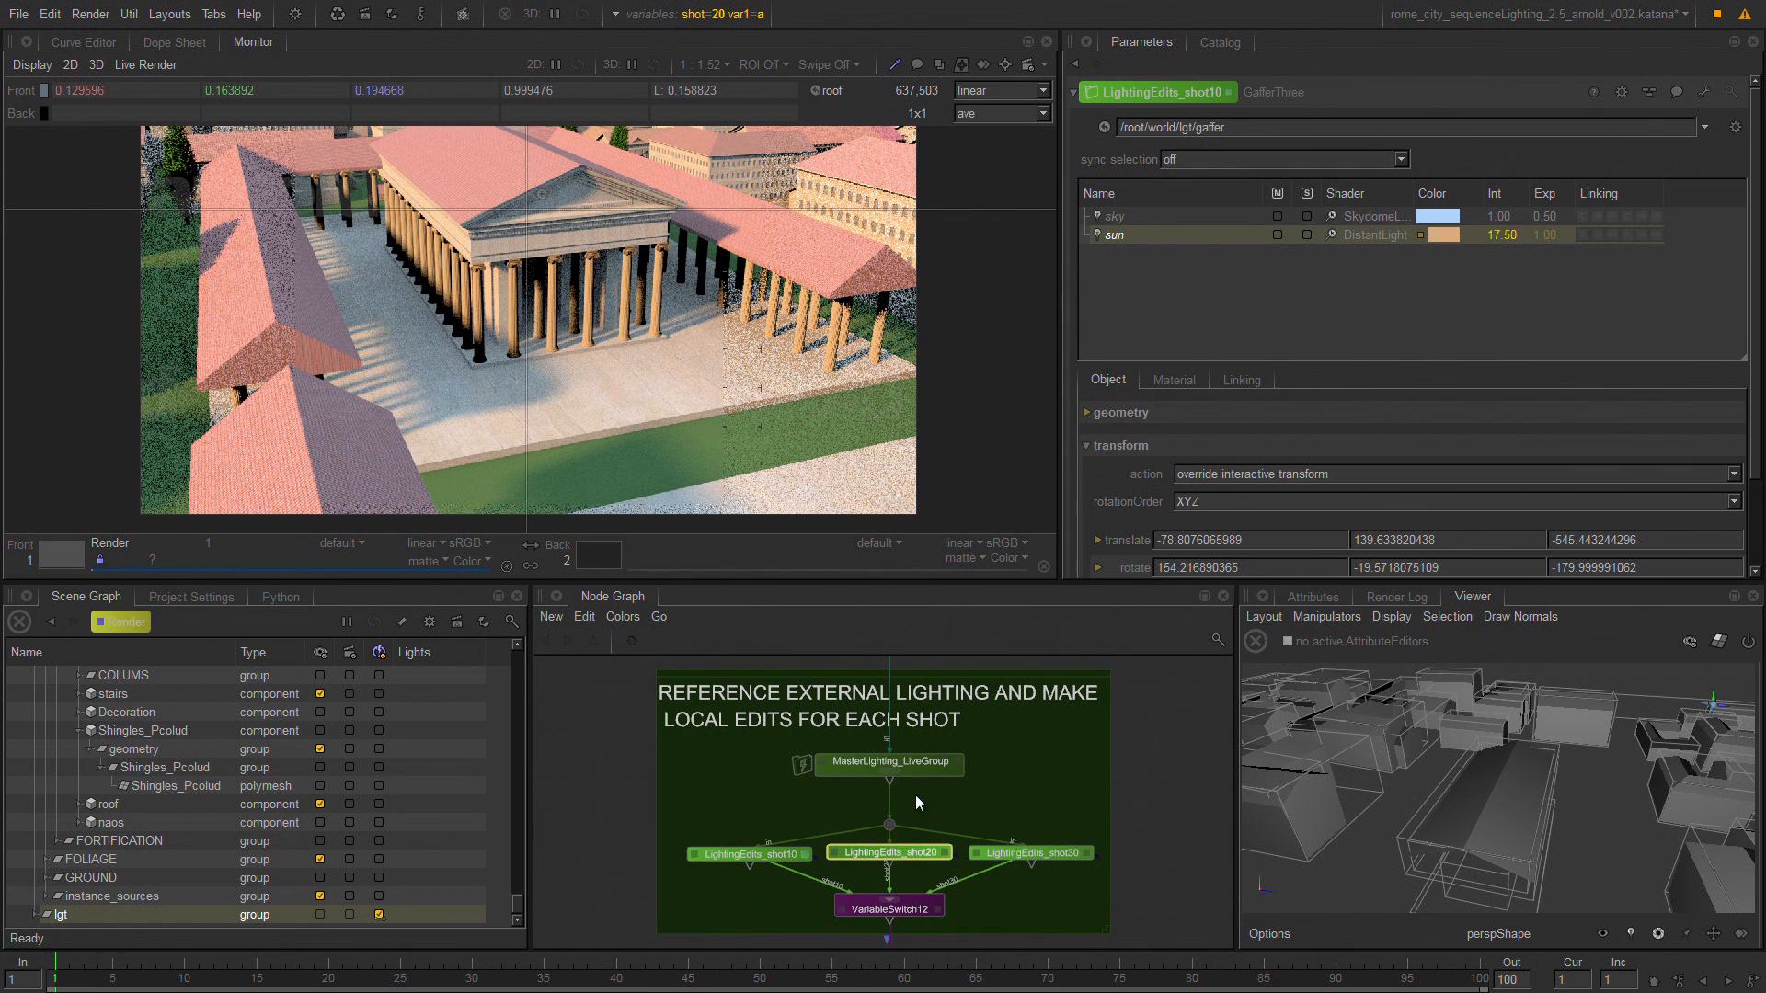
Add a GafferThree node between MasterLighting_LiveGroup and the per-shot lighting edits, and open its parameters.
key("Tab")
type("gaf")
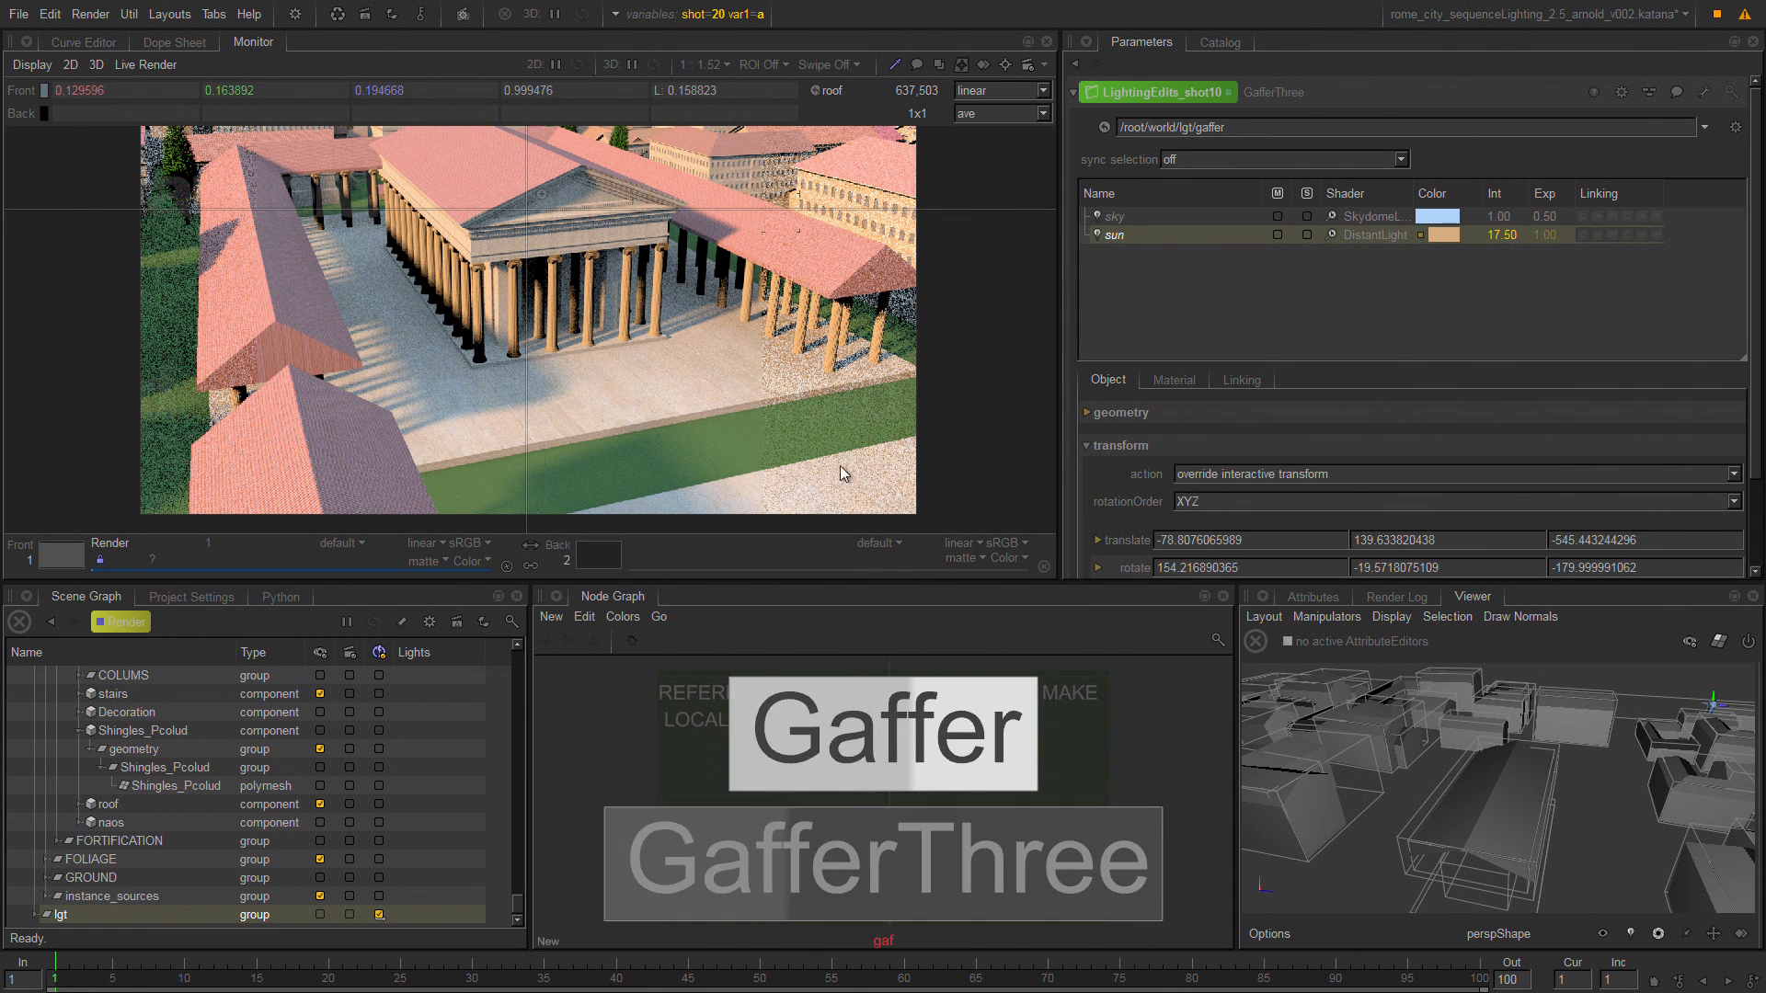
left_click(931, 859)
left_click_drag(904, 867, 1017, 809)
left_click(1008, 798)
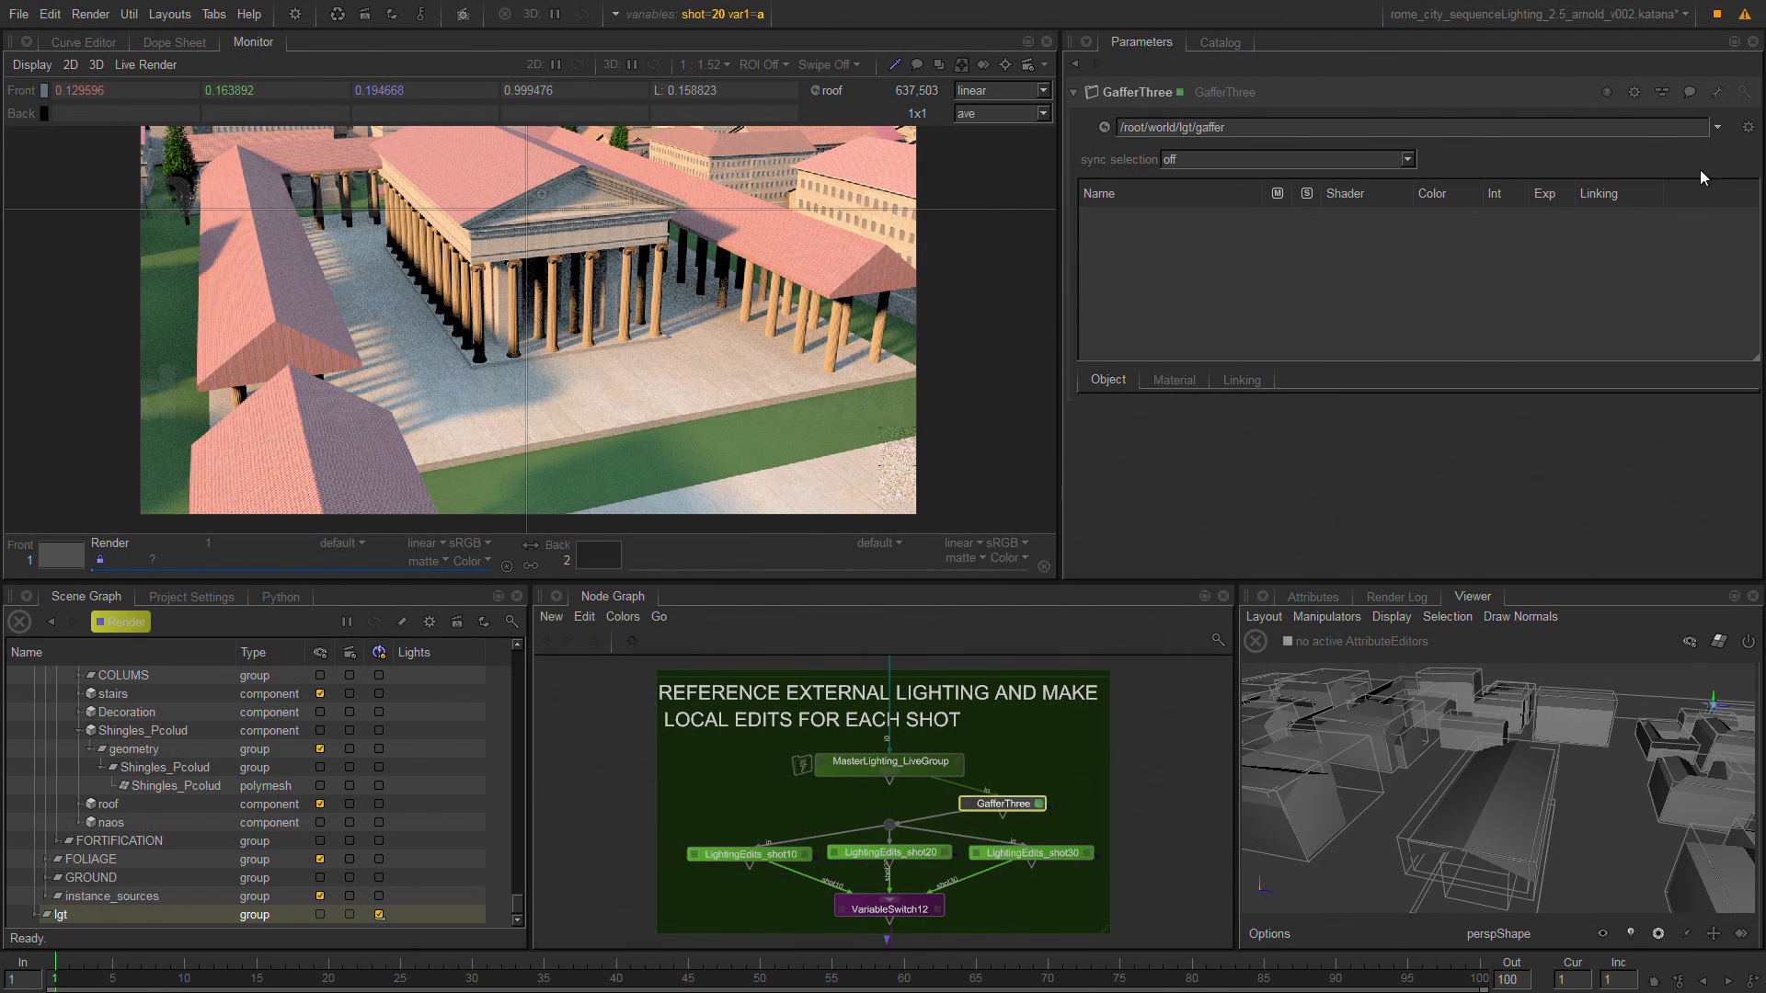
Show the incoming scene's lights in the new GafferThree and adopt the inherited sun light for editing.
left_click(1748, 128)
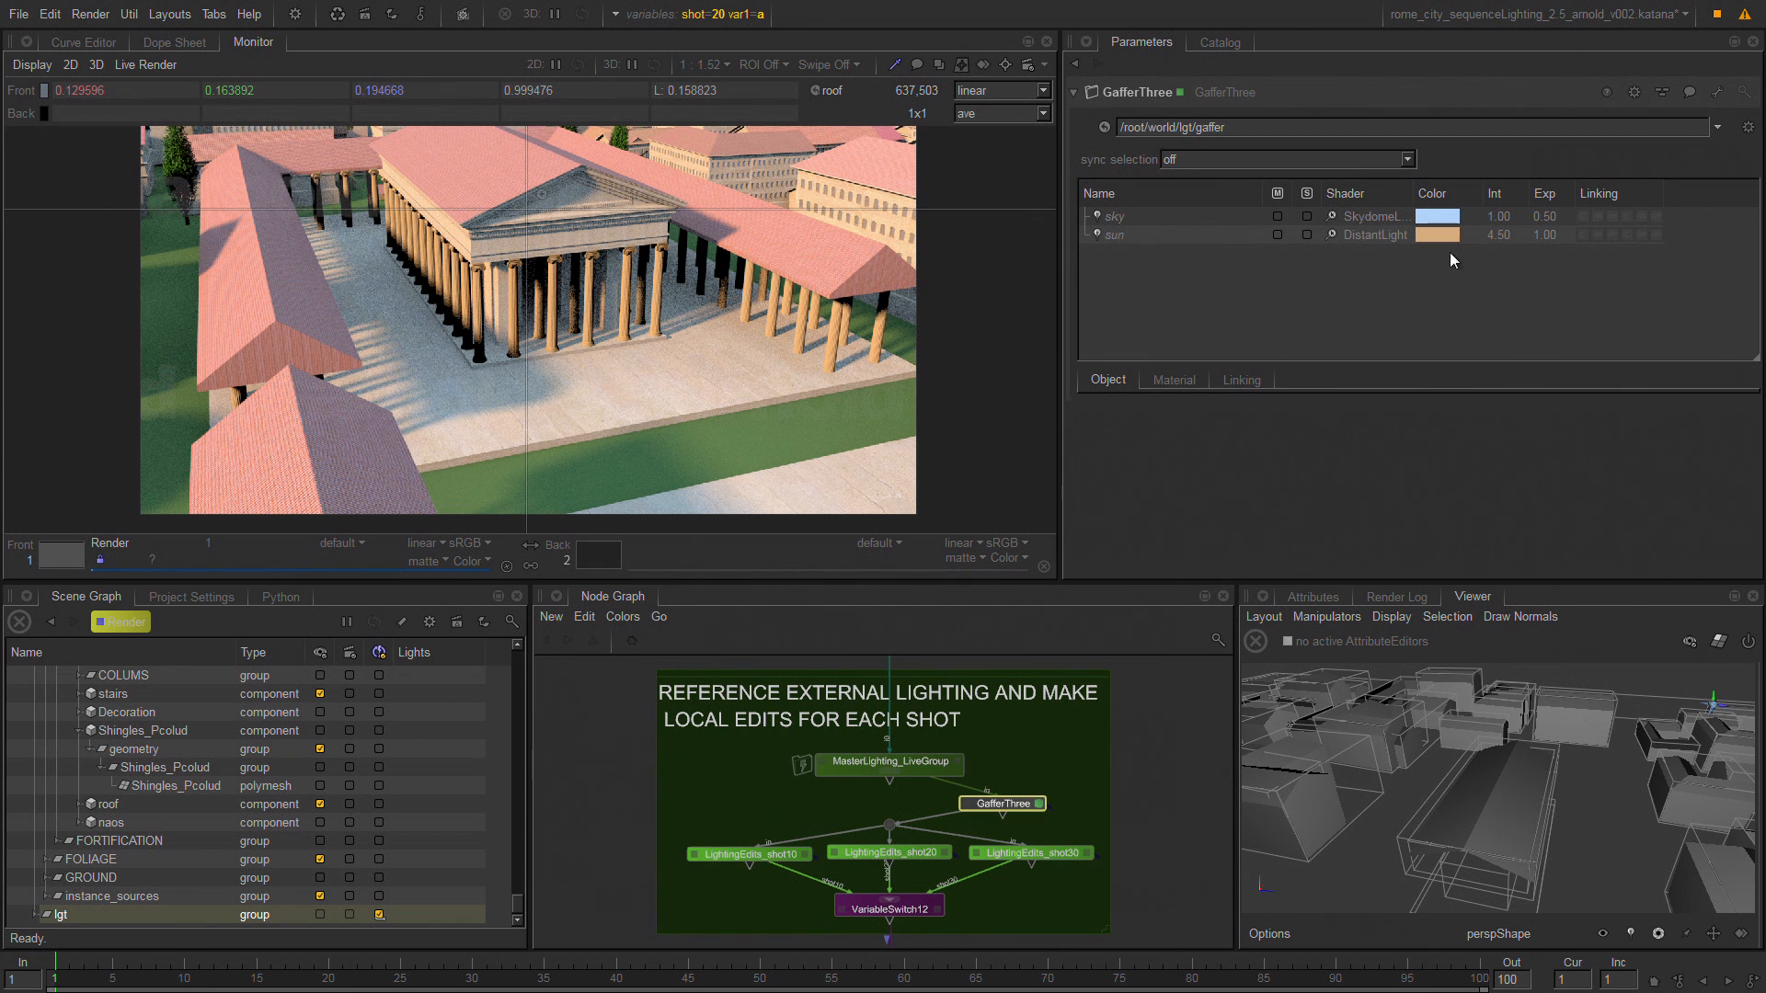
right_click(1182, 233)
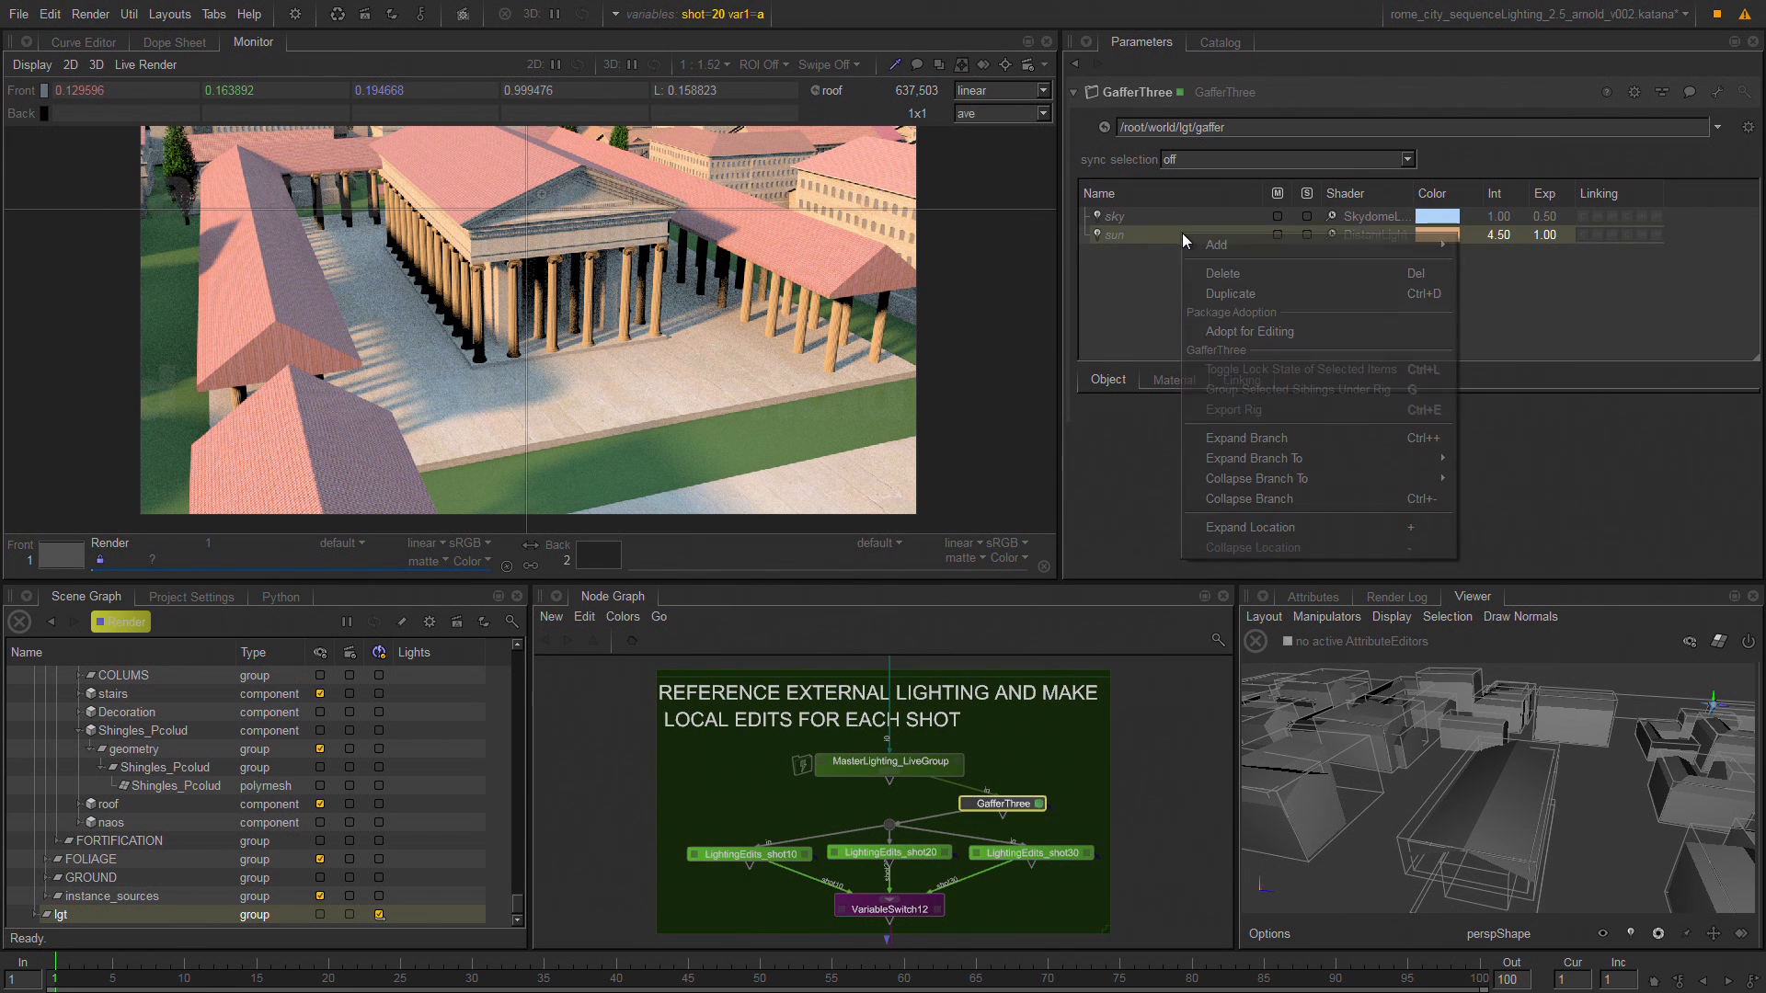
left_click(1325, 332)
Set the adopted sun light's color to orange (0.8784, 0.2860, 0.0233) and align the GafferThree node directly below MasterLighting_LiveGroup.
left_click(1444, 235)
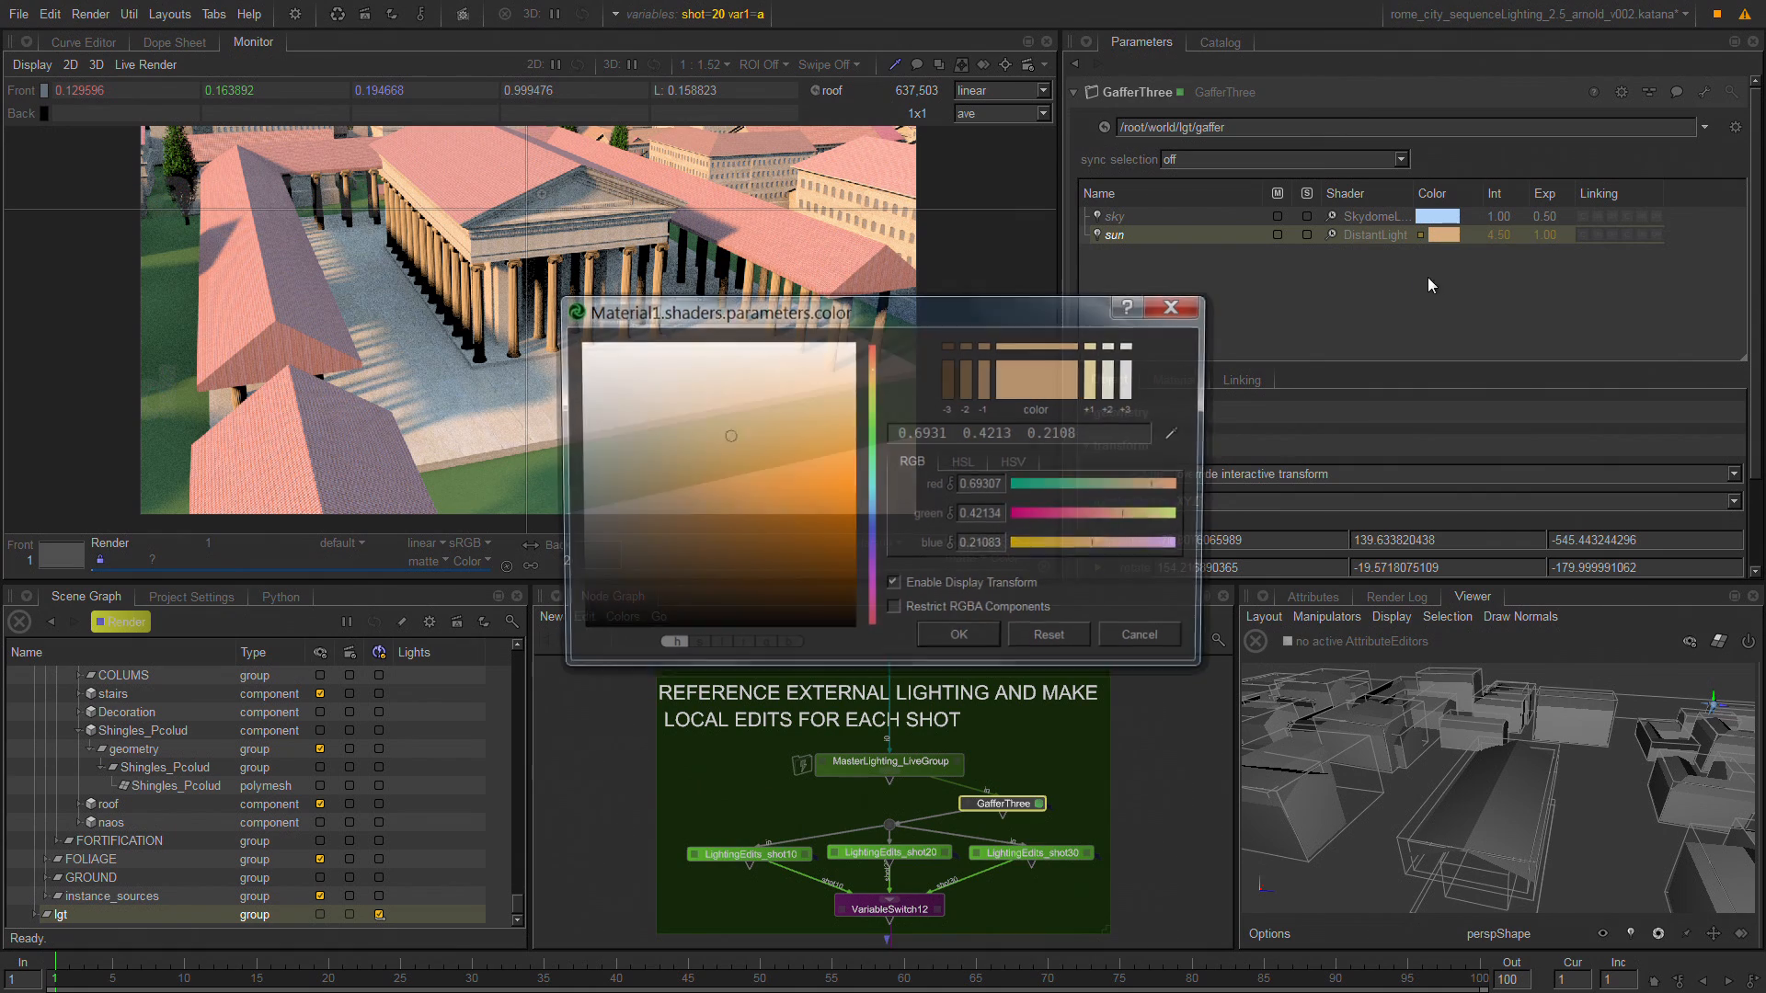
left_click_drag(849, 463, 821, 471)
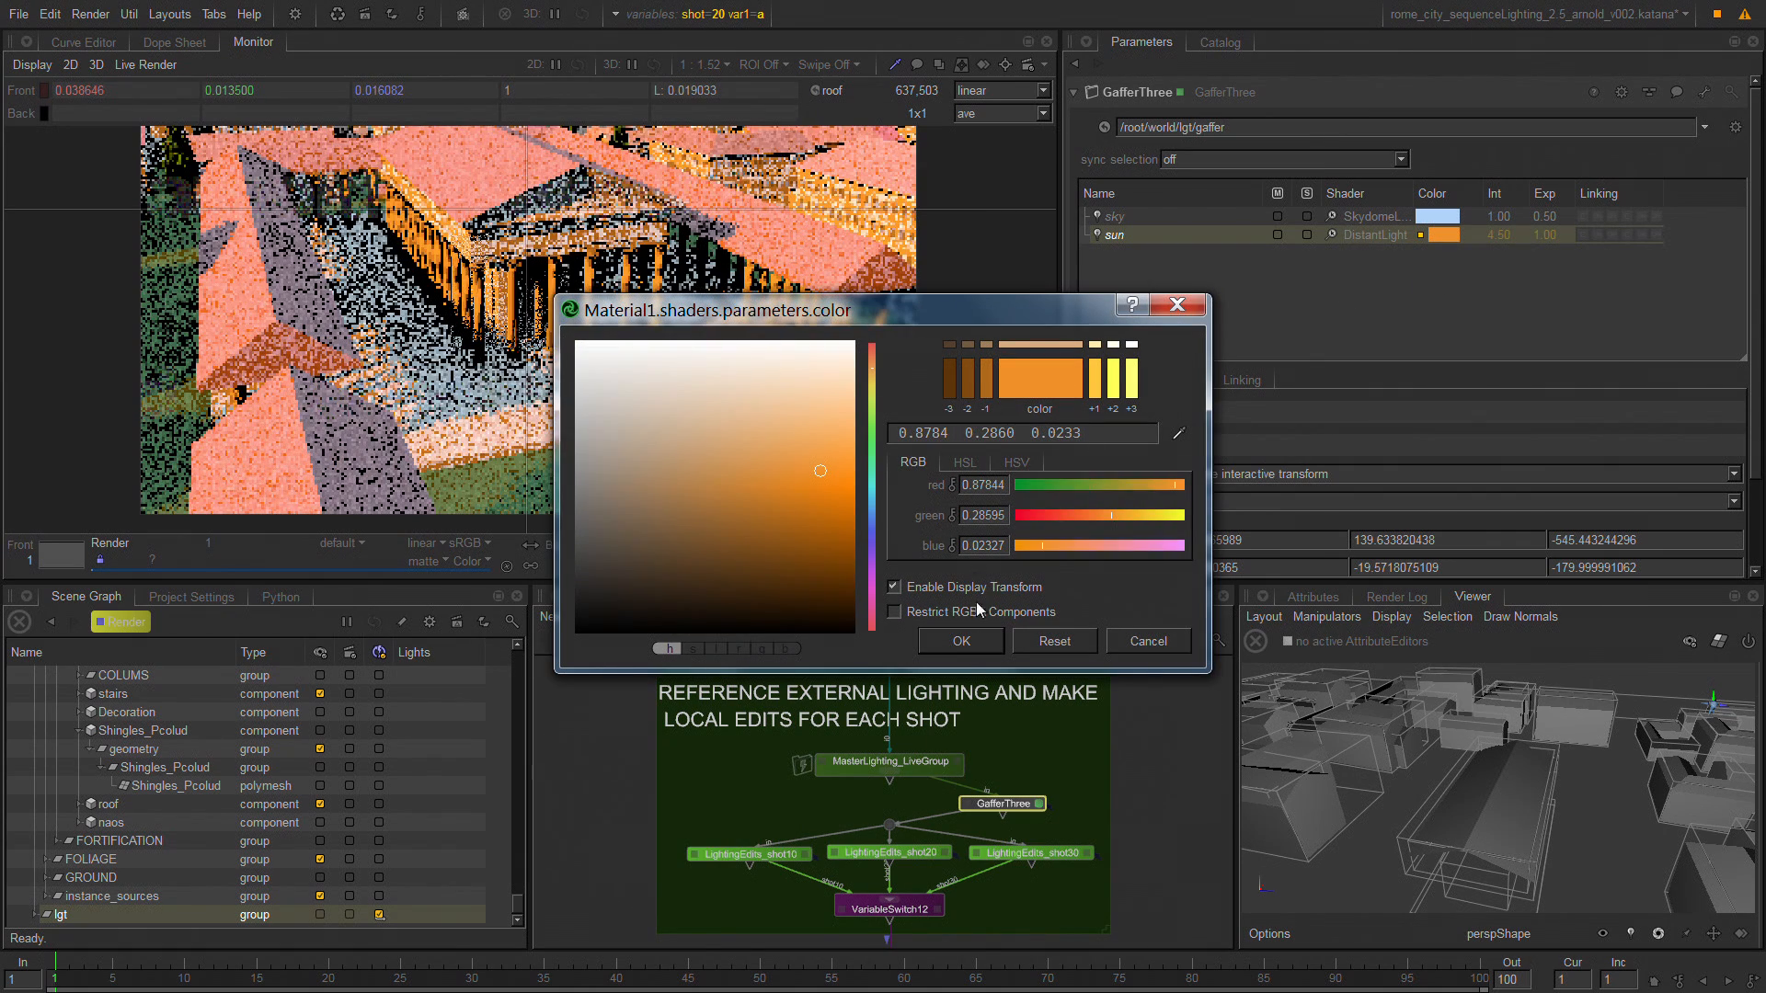
left_click(962, 642)
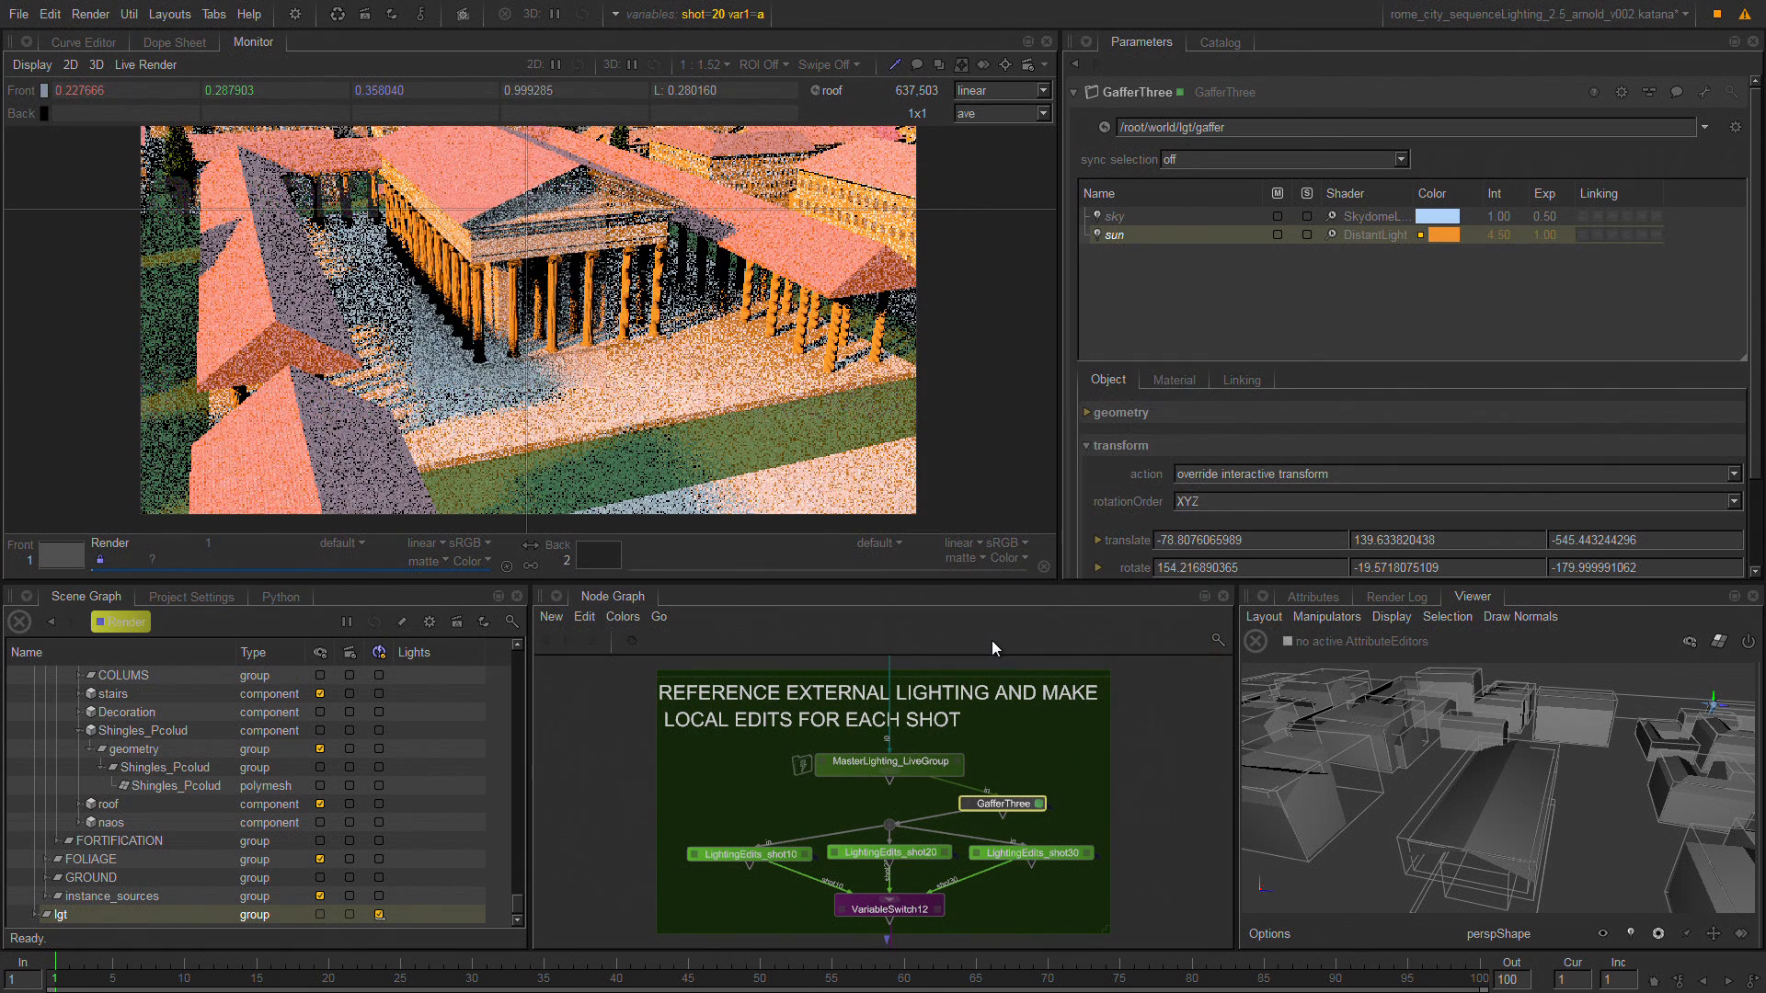
left_click_drag(997, 802, 875, 802)
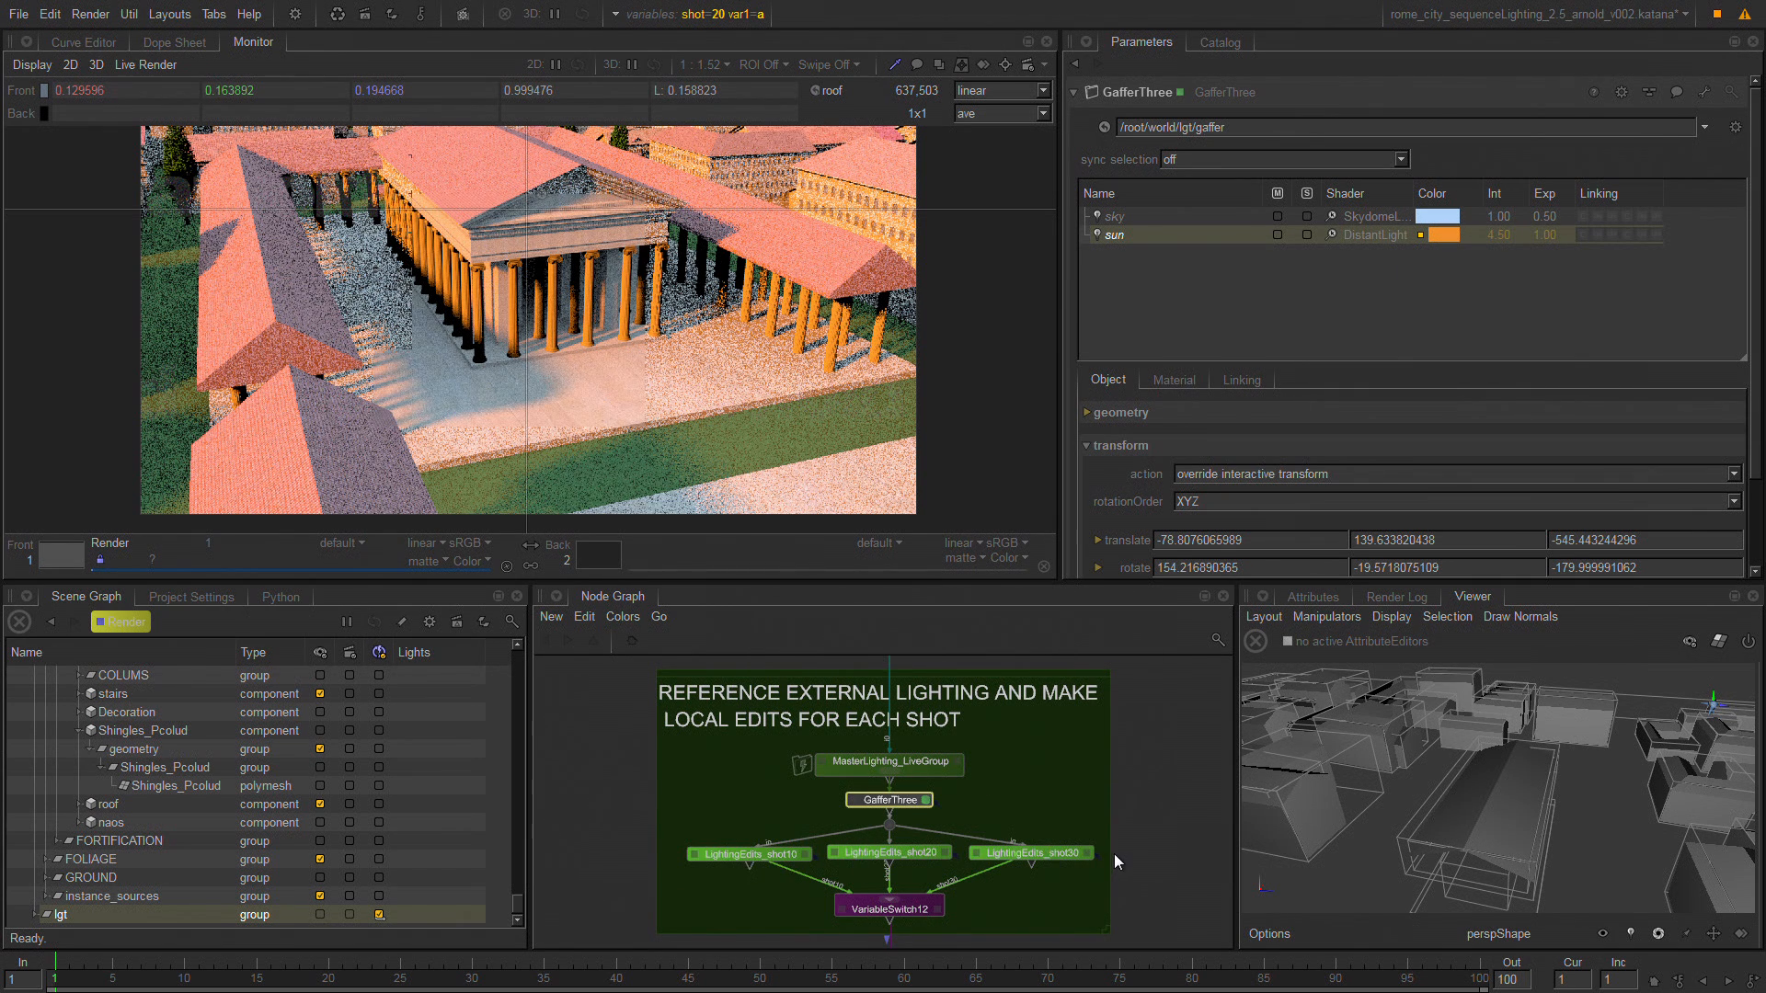
Switch the shot graph state variable to 10 to render that shot with the orange sun.
left_click(717, 17)
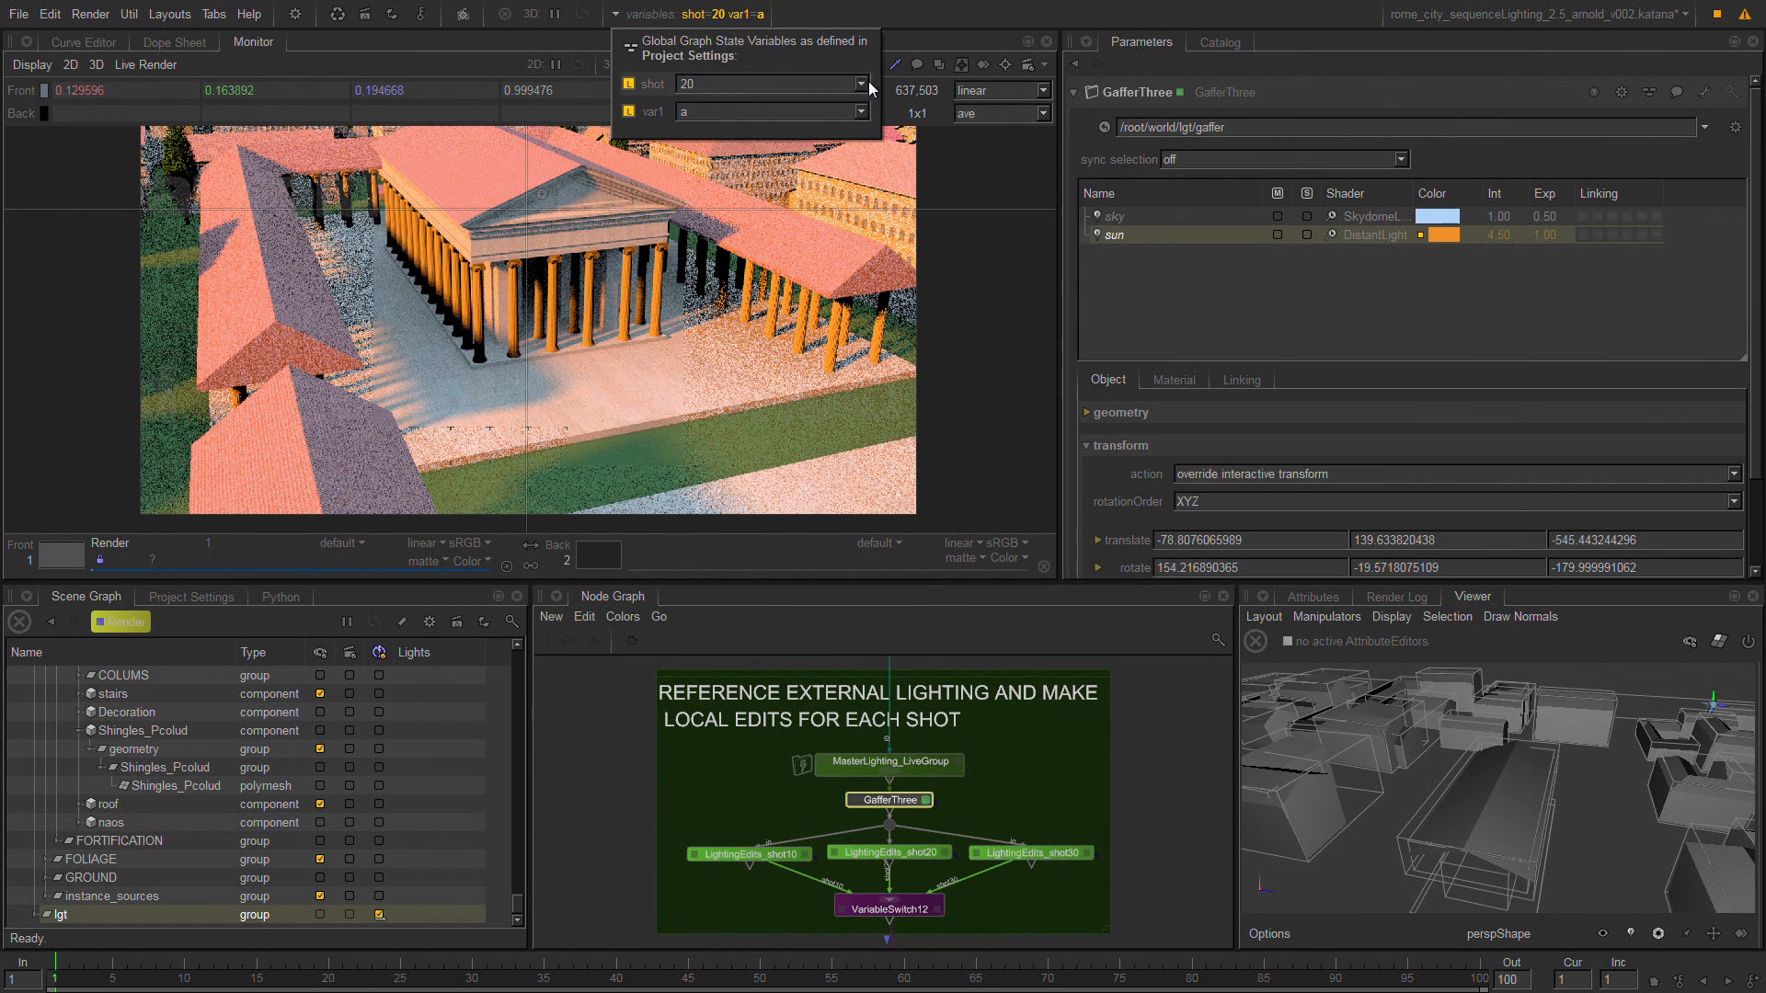
left_click(861, 84)
left_click(854, 107)
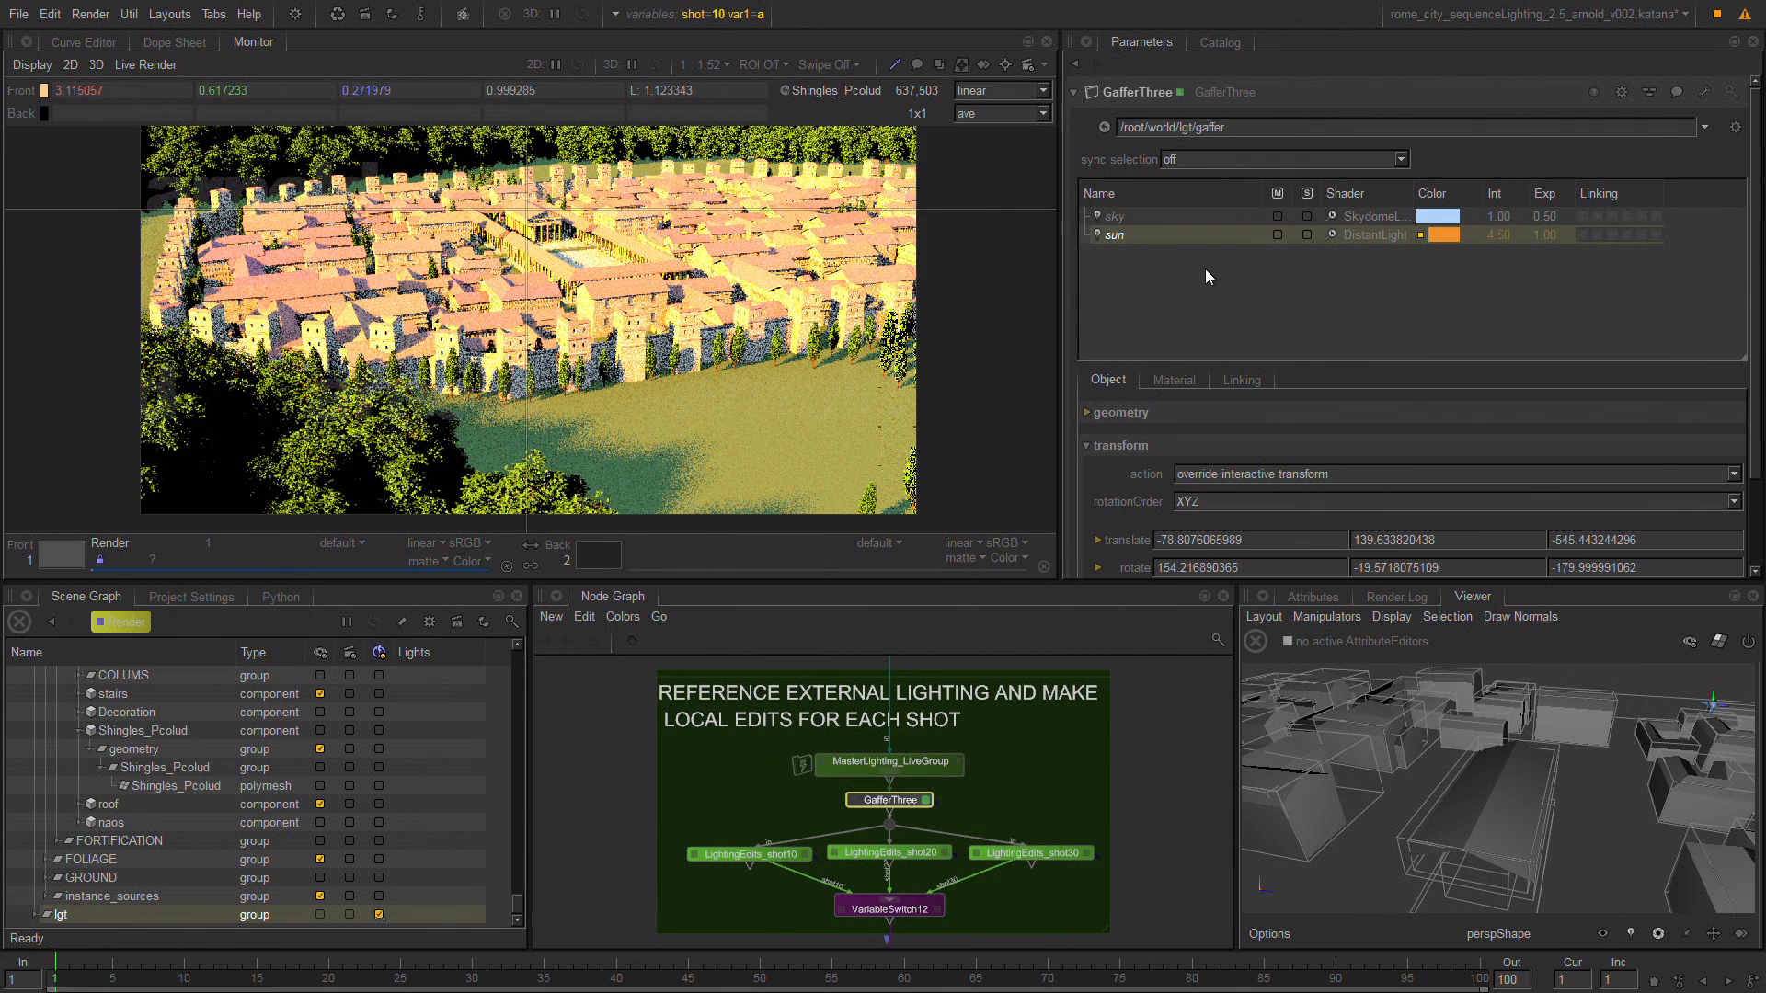
Add three new lights to the shared GafferThree's light list below the sky and sun.
left_click(1167, 283)
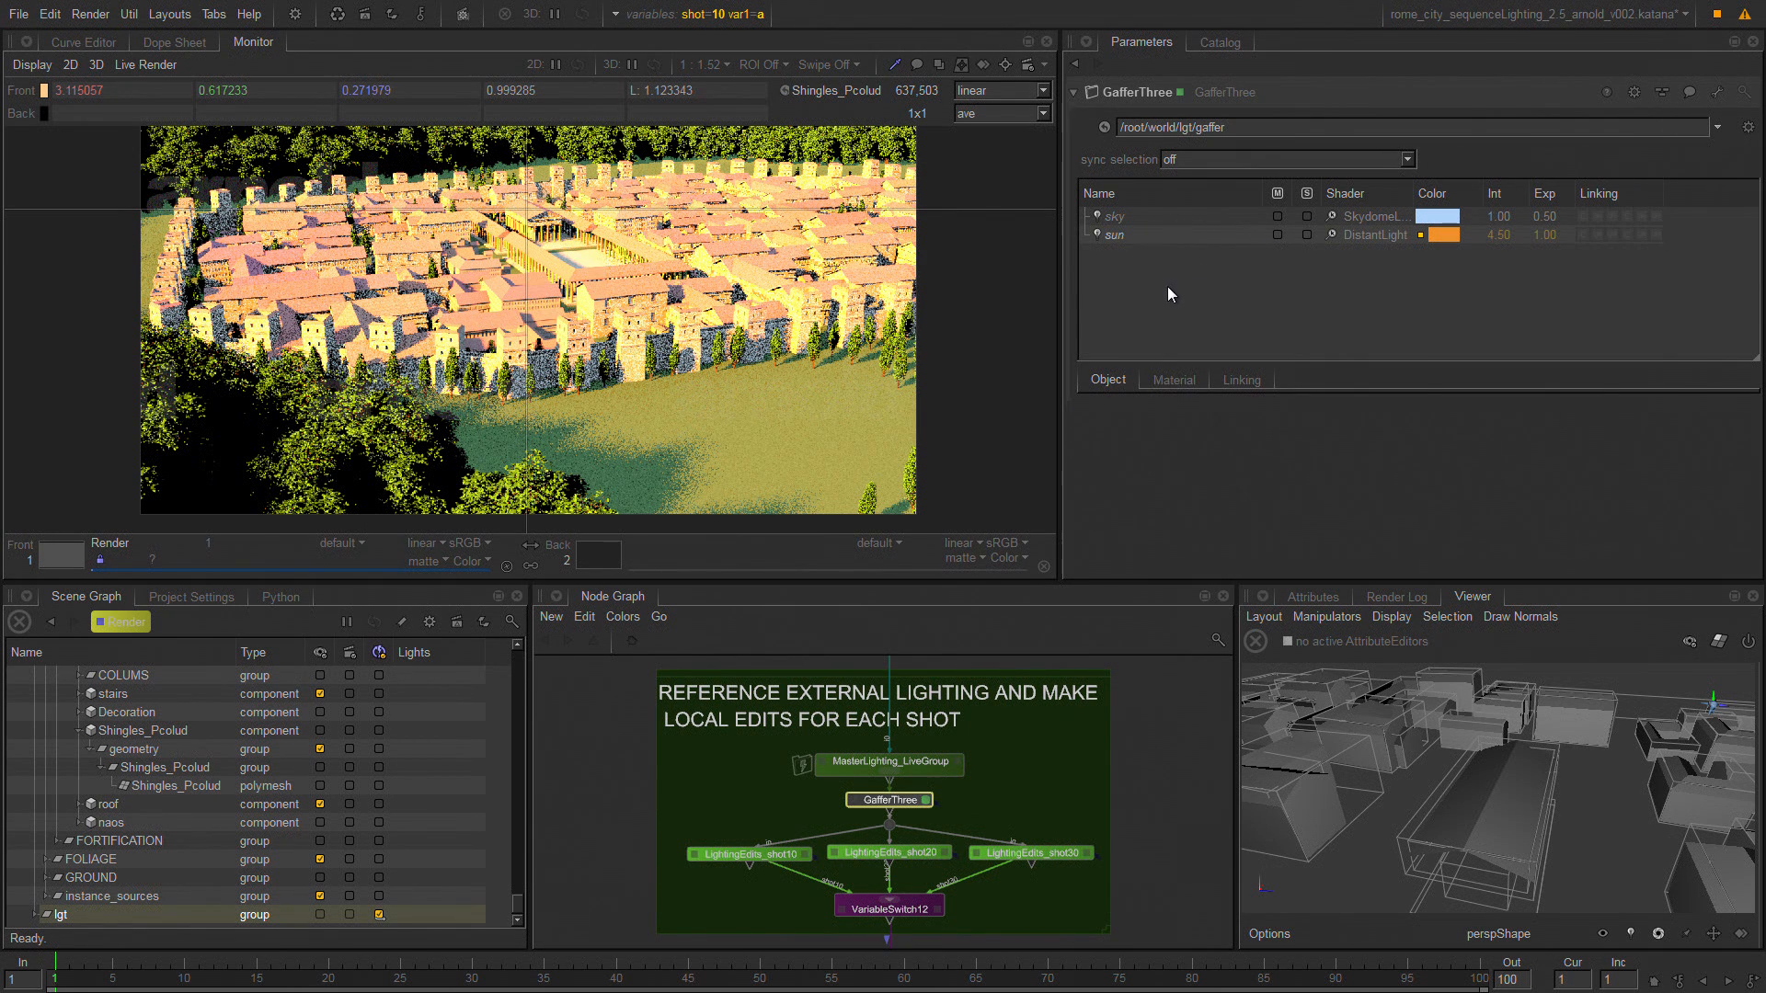
key("ctrl+l")
key("ctrl+l")
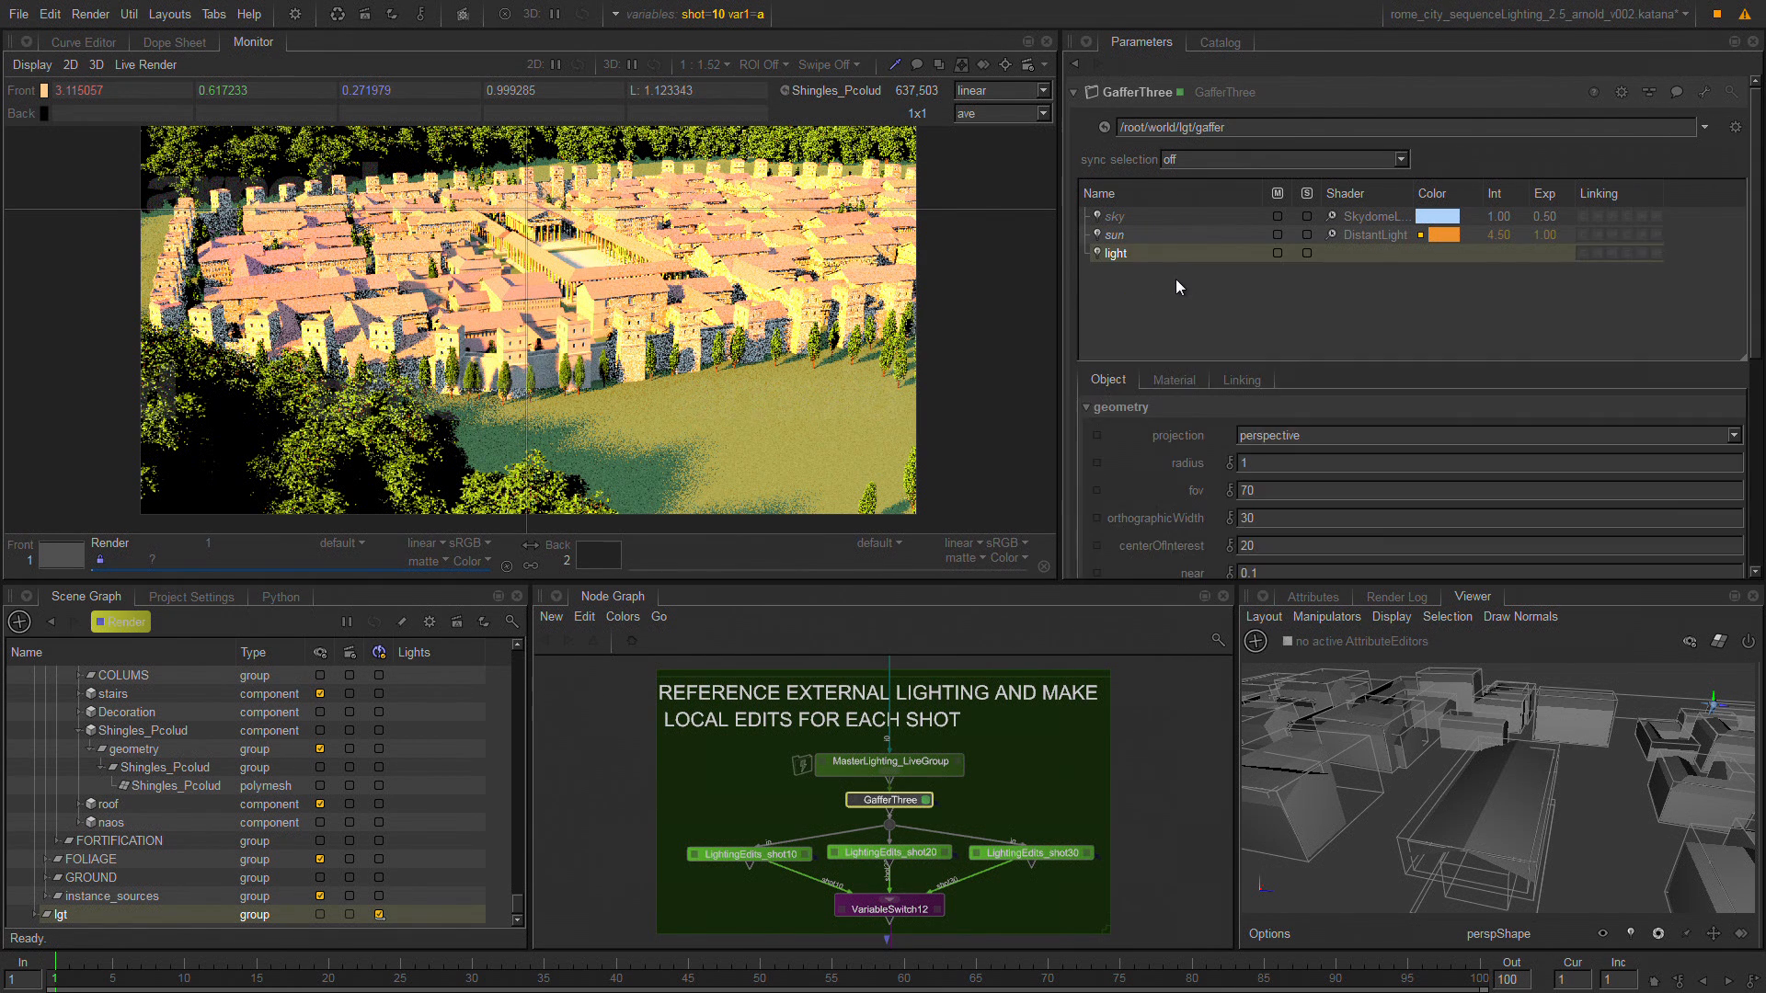
key("ctrl+l")
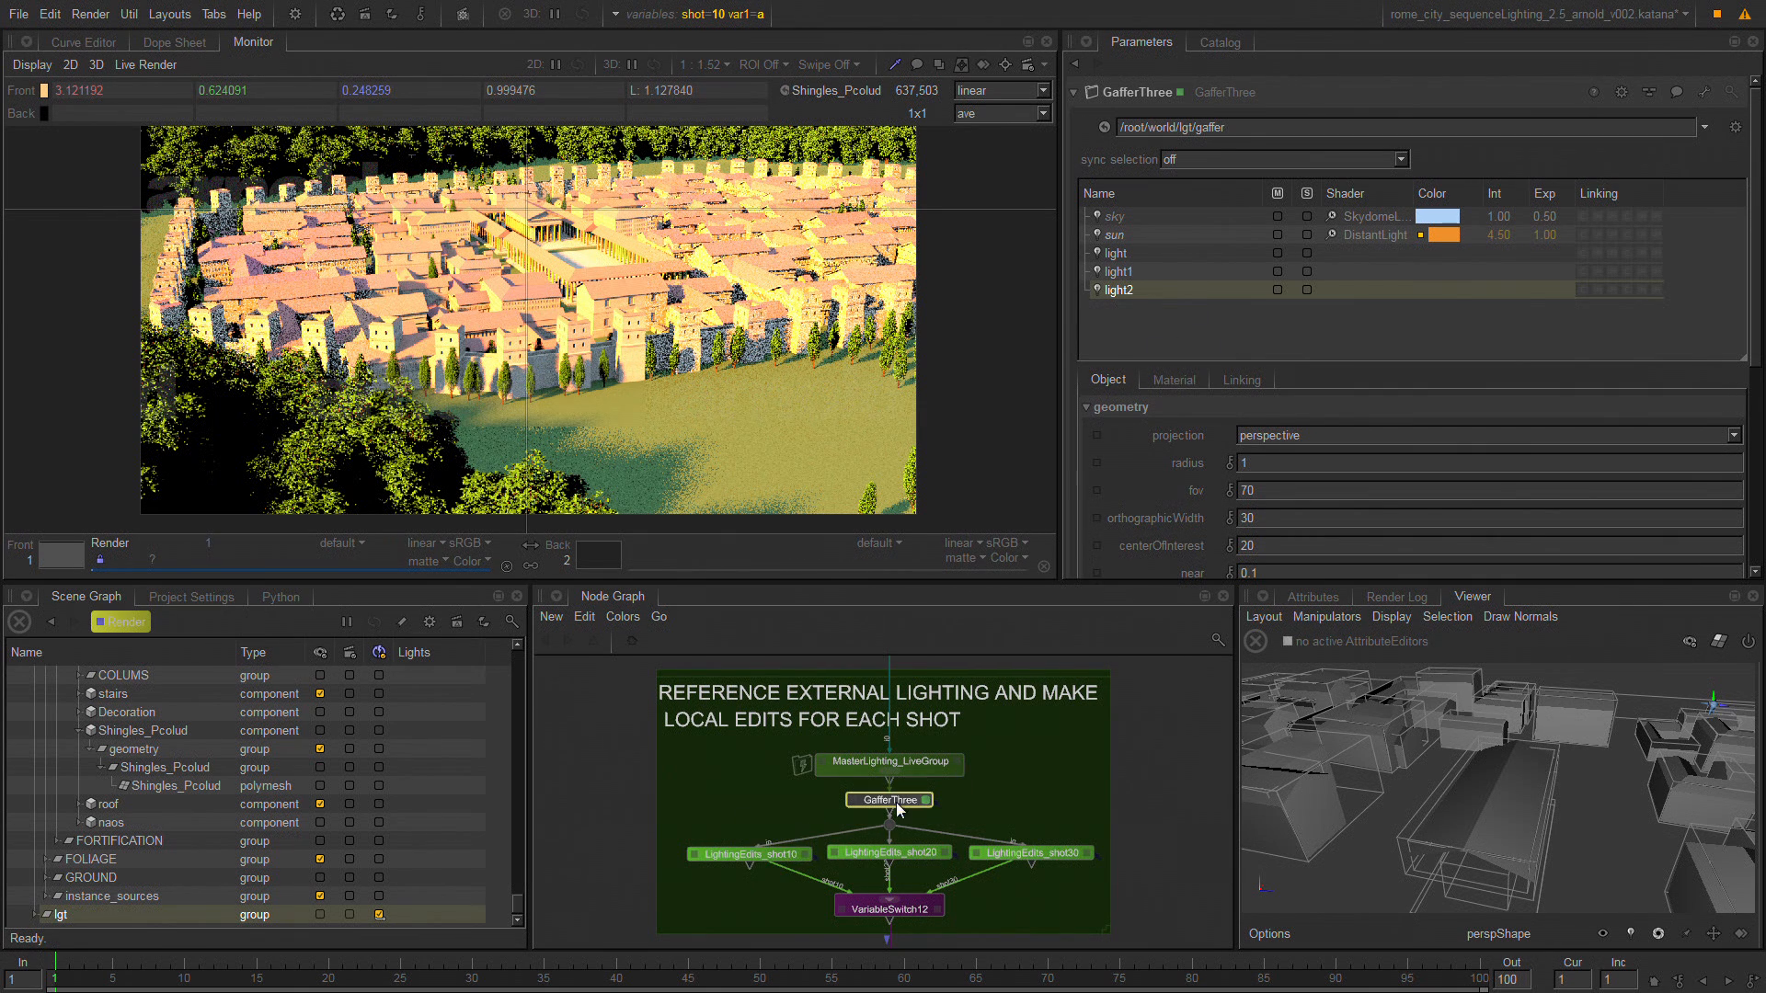
Open the LightingEdits_shot10 gaffer, refresh its incoming scene display and select each of the three lights inherited from upstream.
left_click(777, 858)
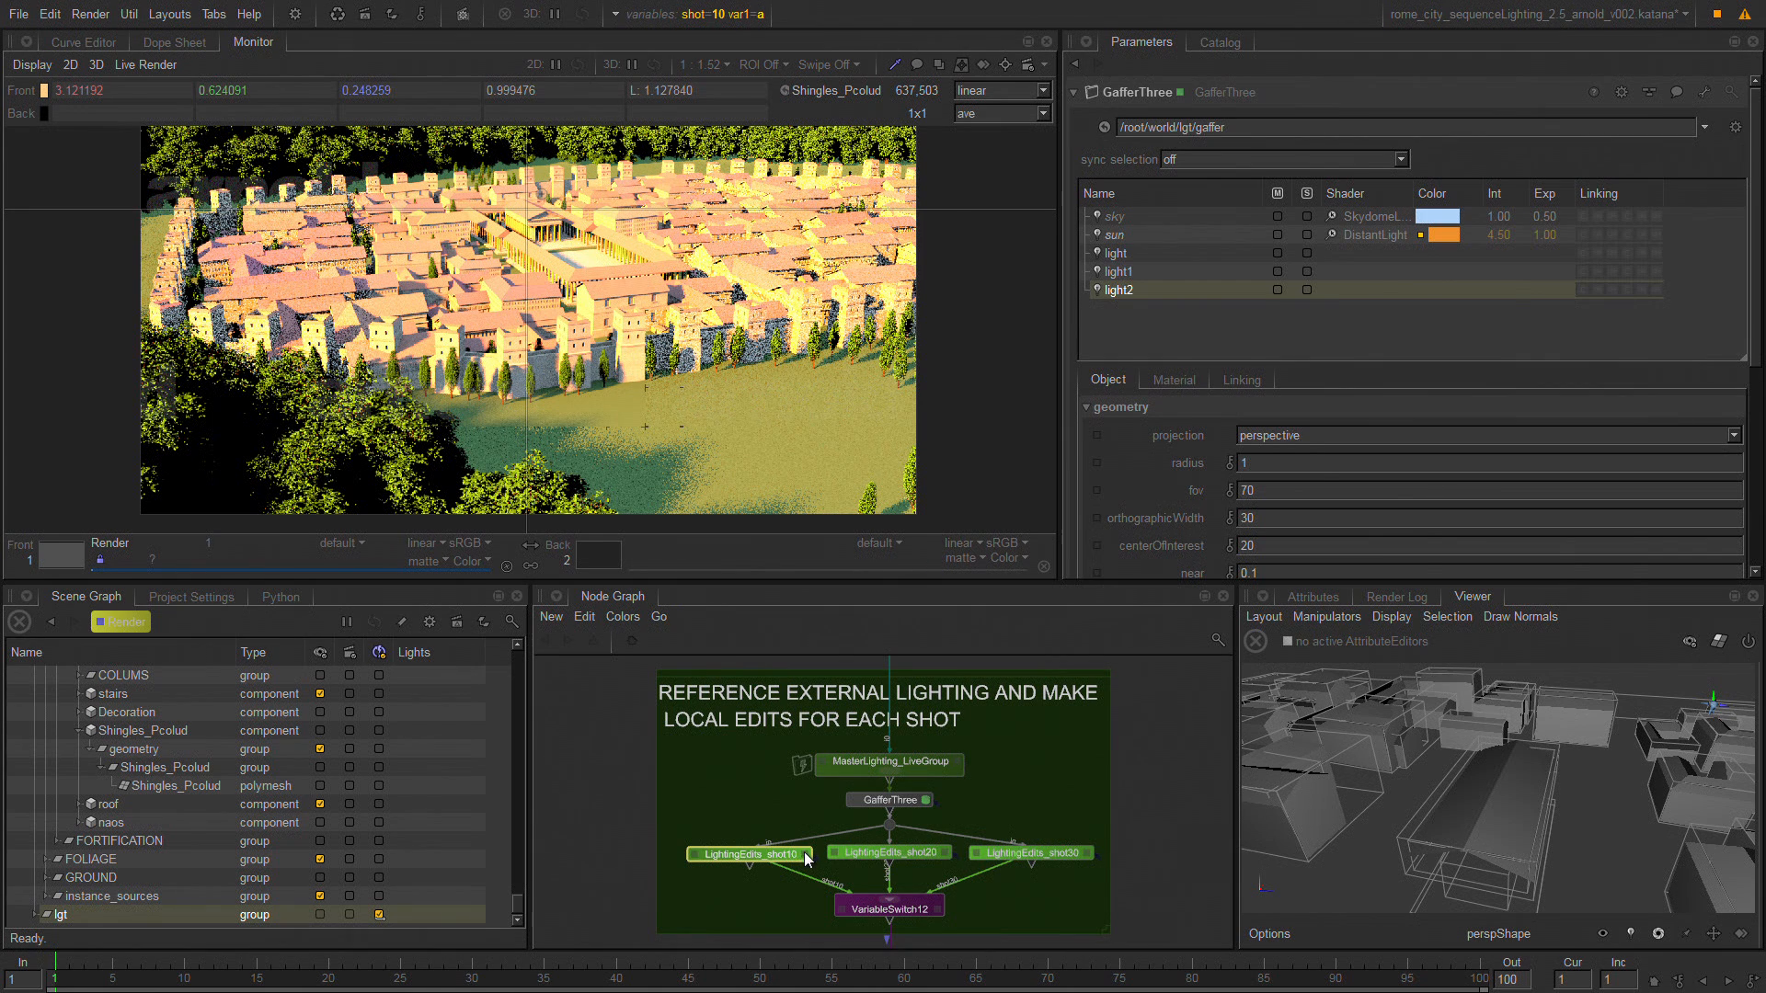
left_click(807, 855)
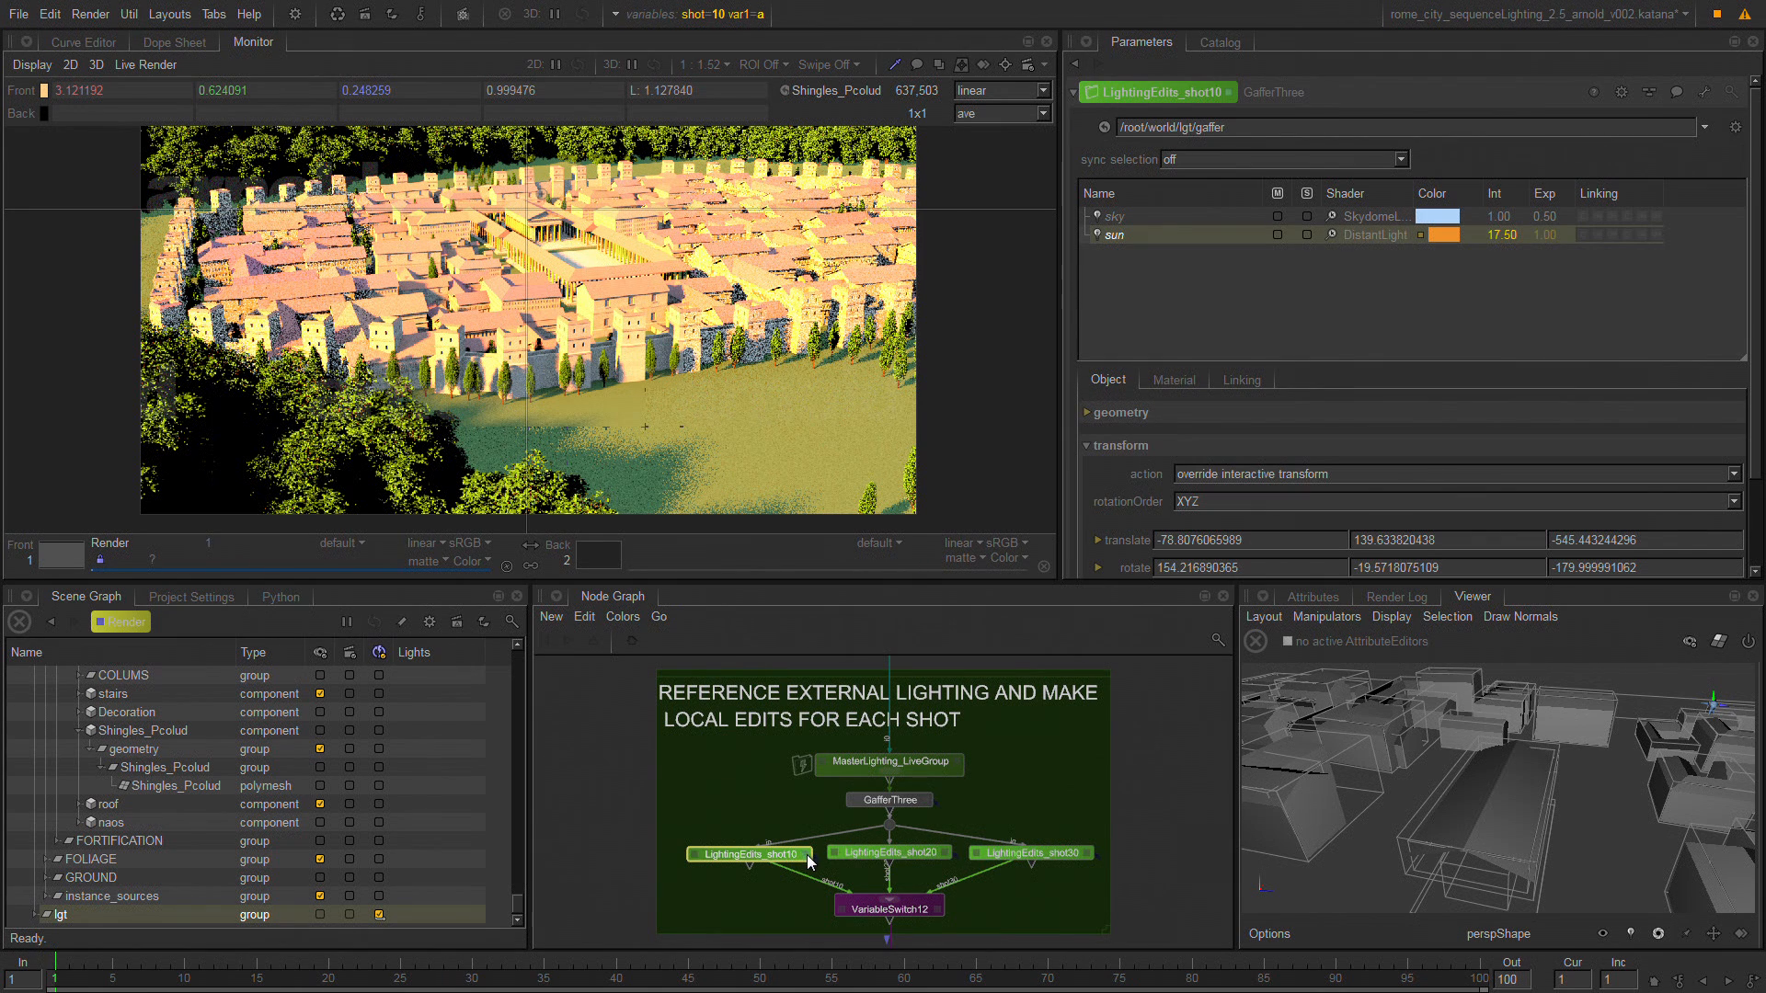
left_click(1736, 127)
left_click(1738, 153)
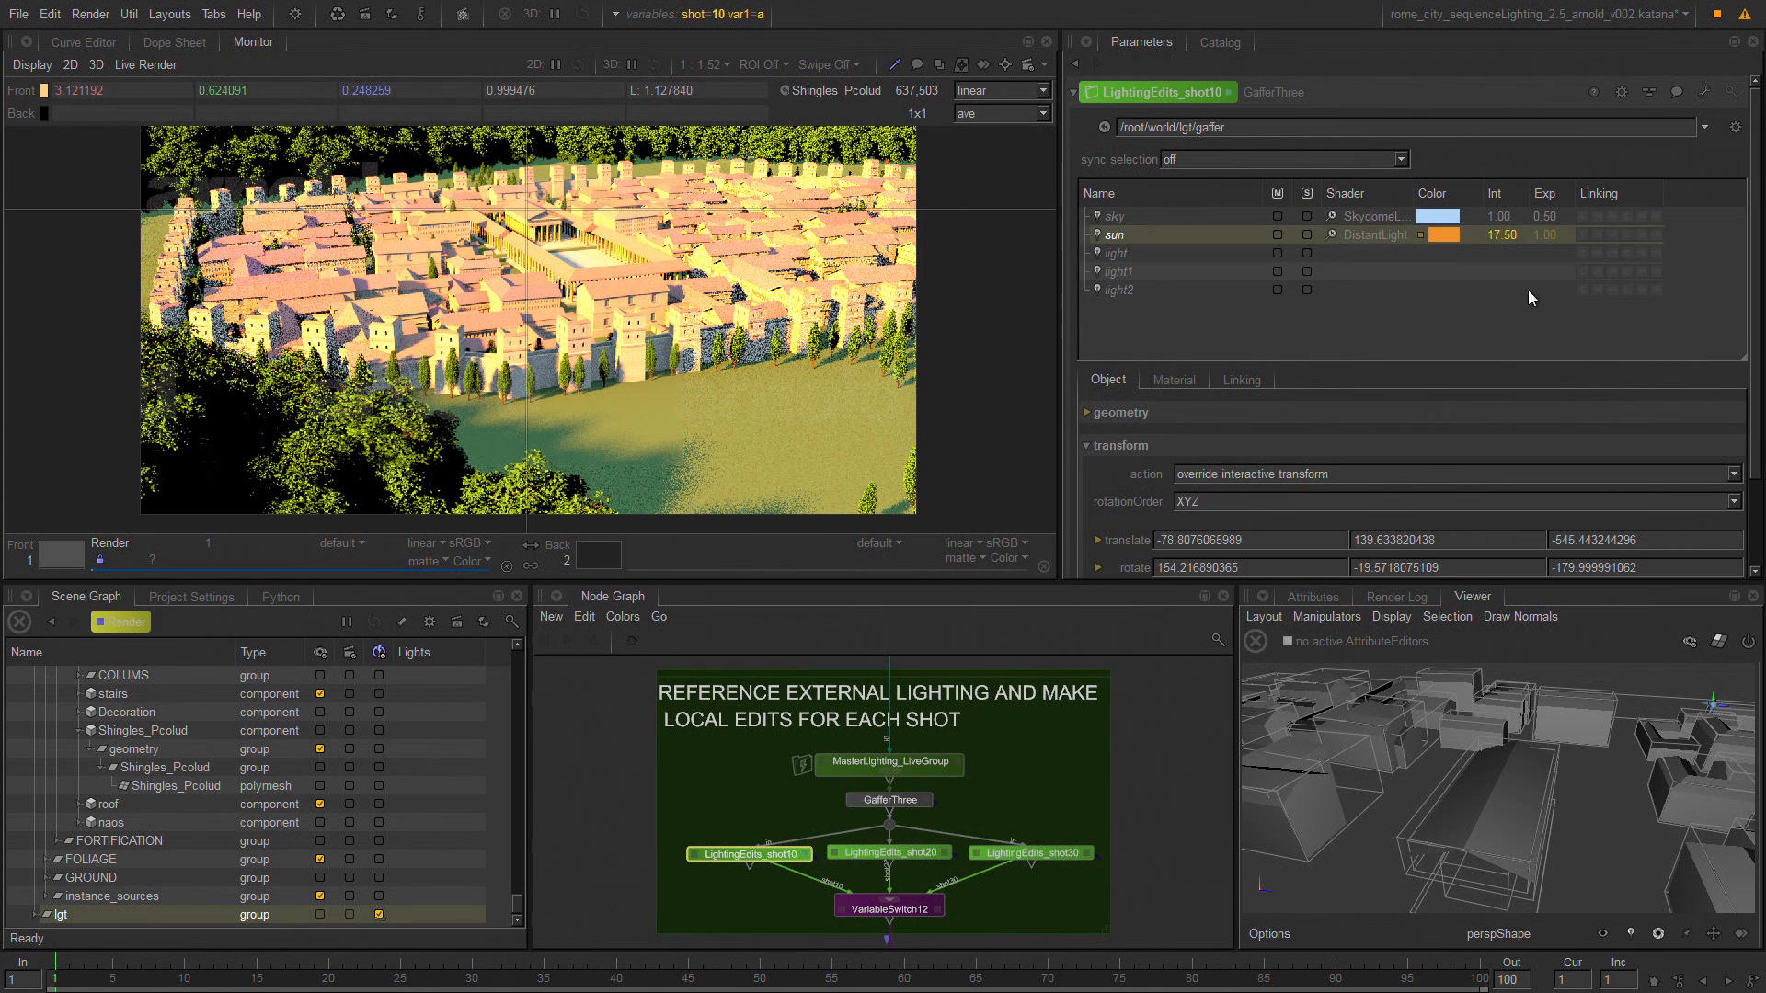
left_click(1186, 256)
left_click(1177, 273)
left_click(1164, 290)
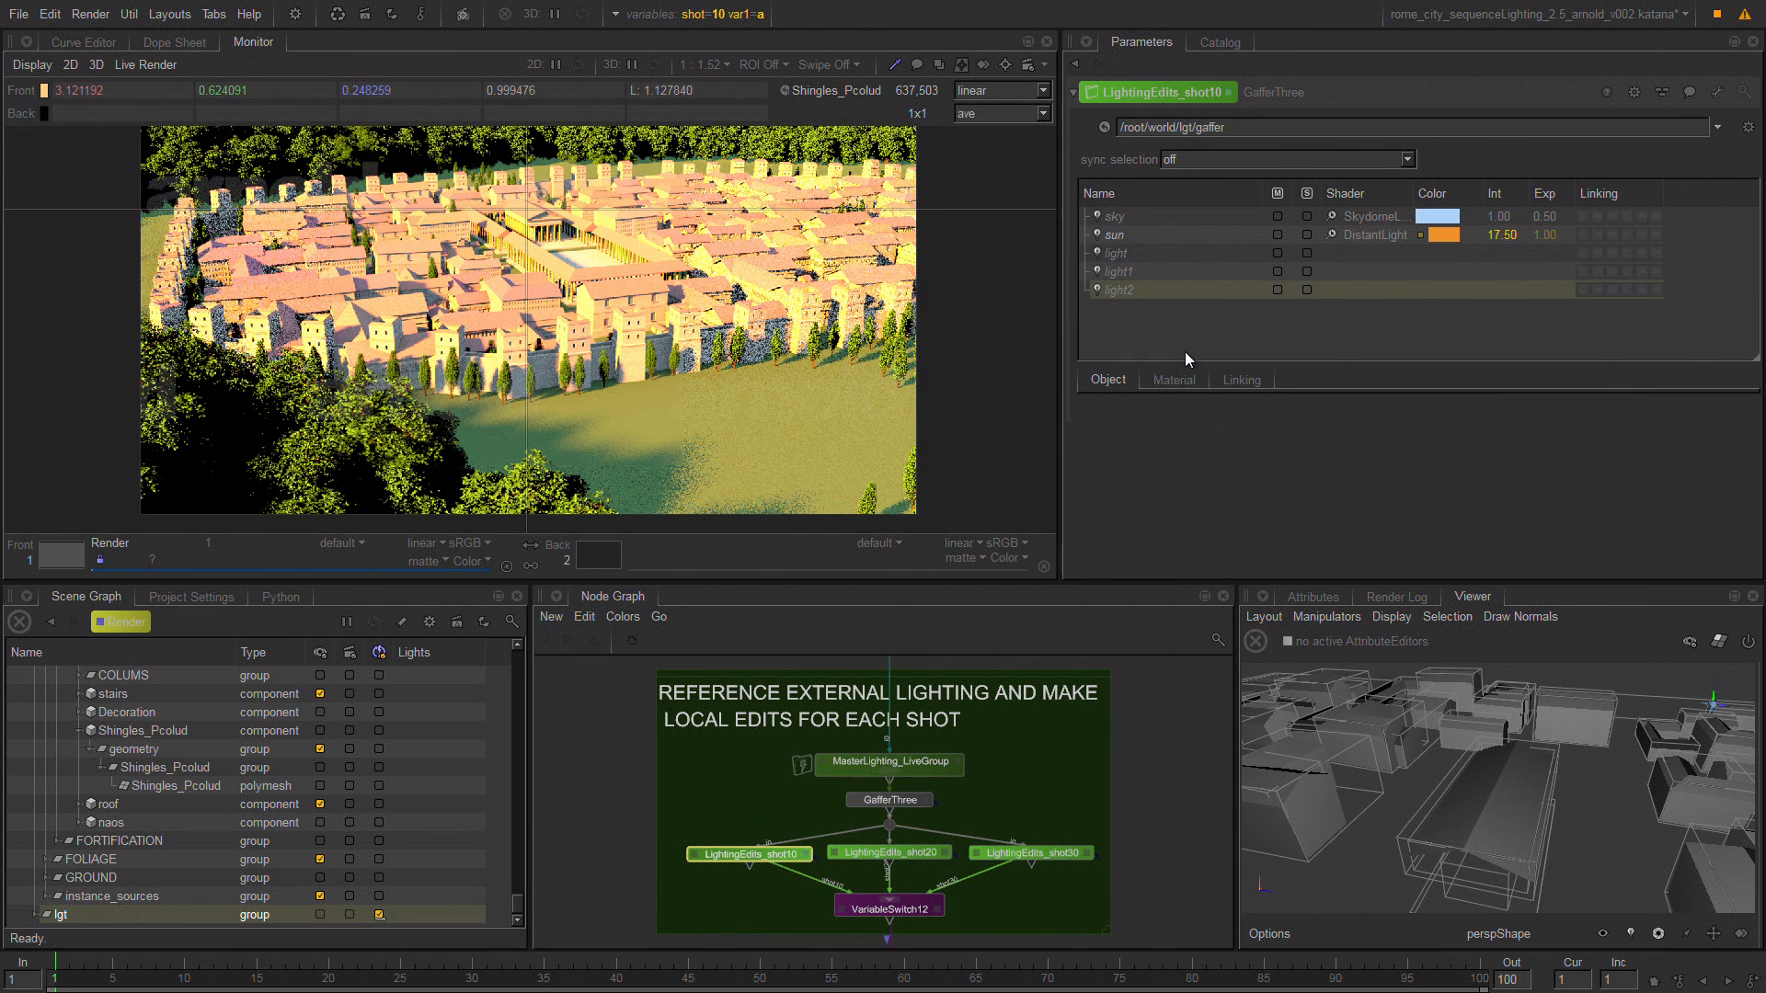
left_click(905, 762)
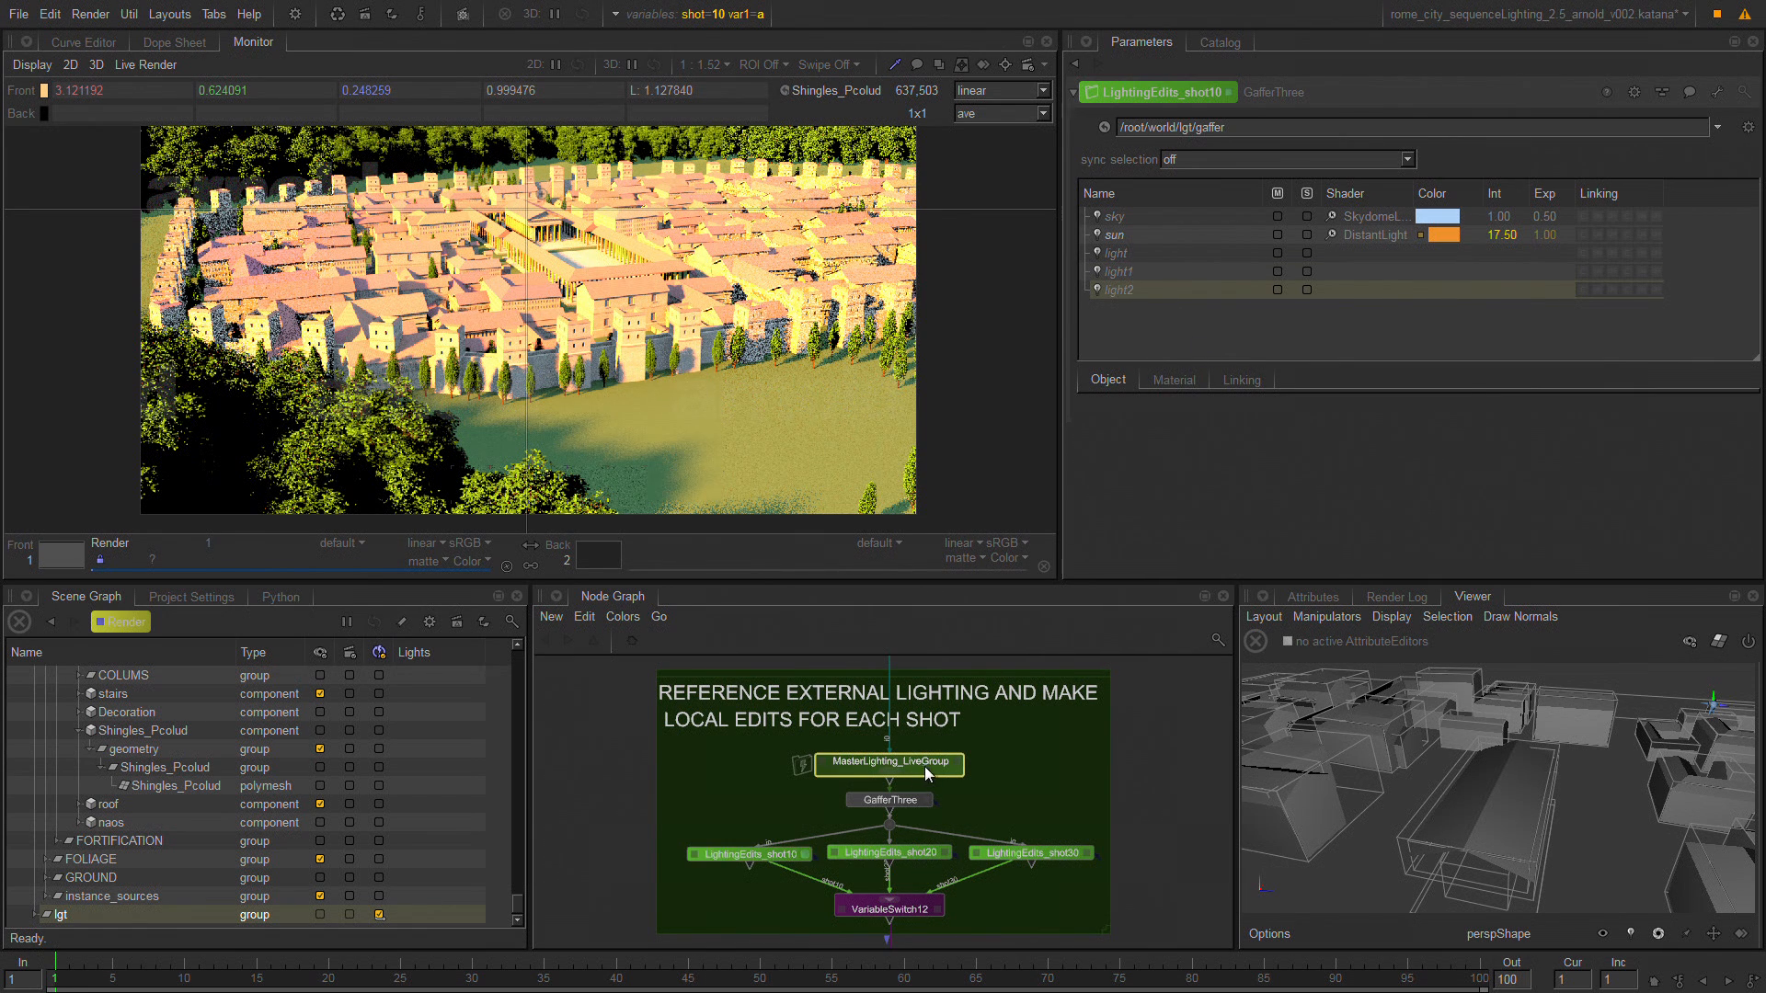
left_click(894, 799)
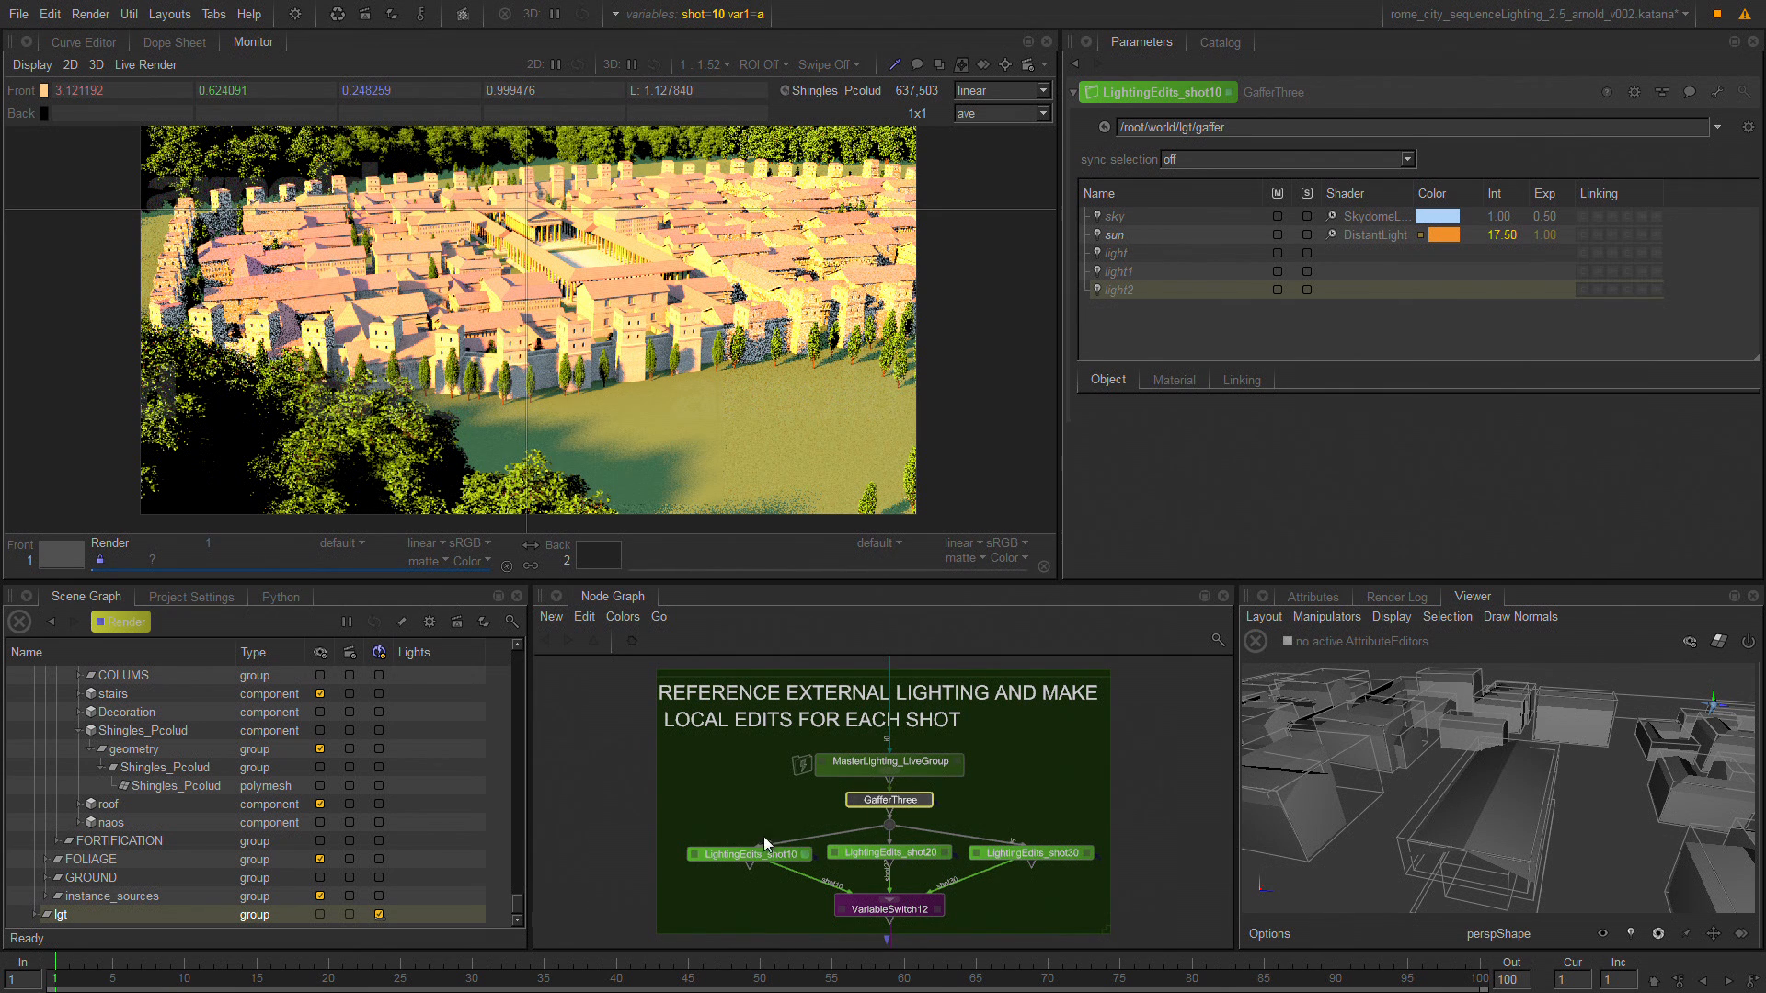
left_click(743, 854)
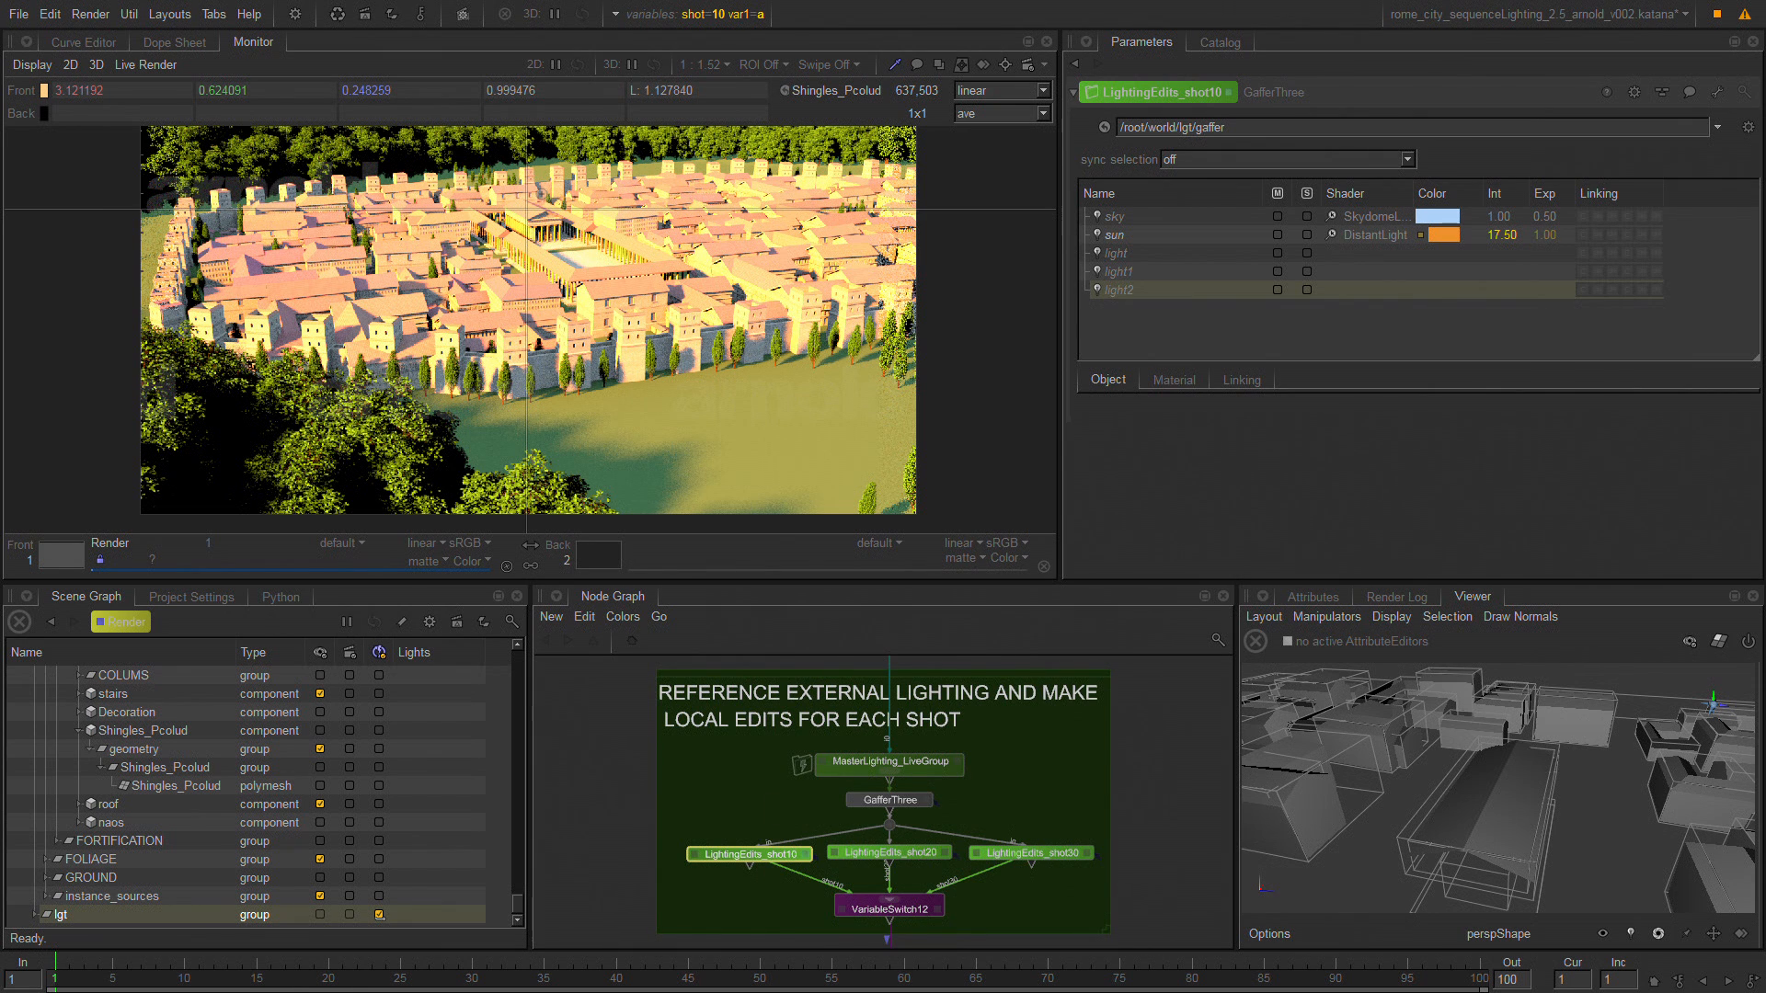
Look through the node graph from the lighting edits down to the render globals and back up to the source geometry section.
middle_click_drag(742, 866, 741, 782)
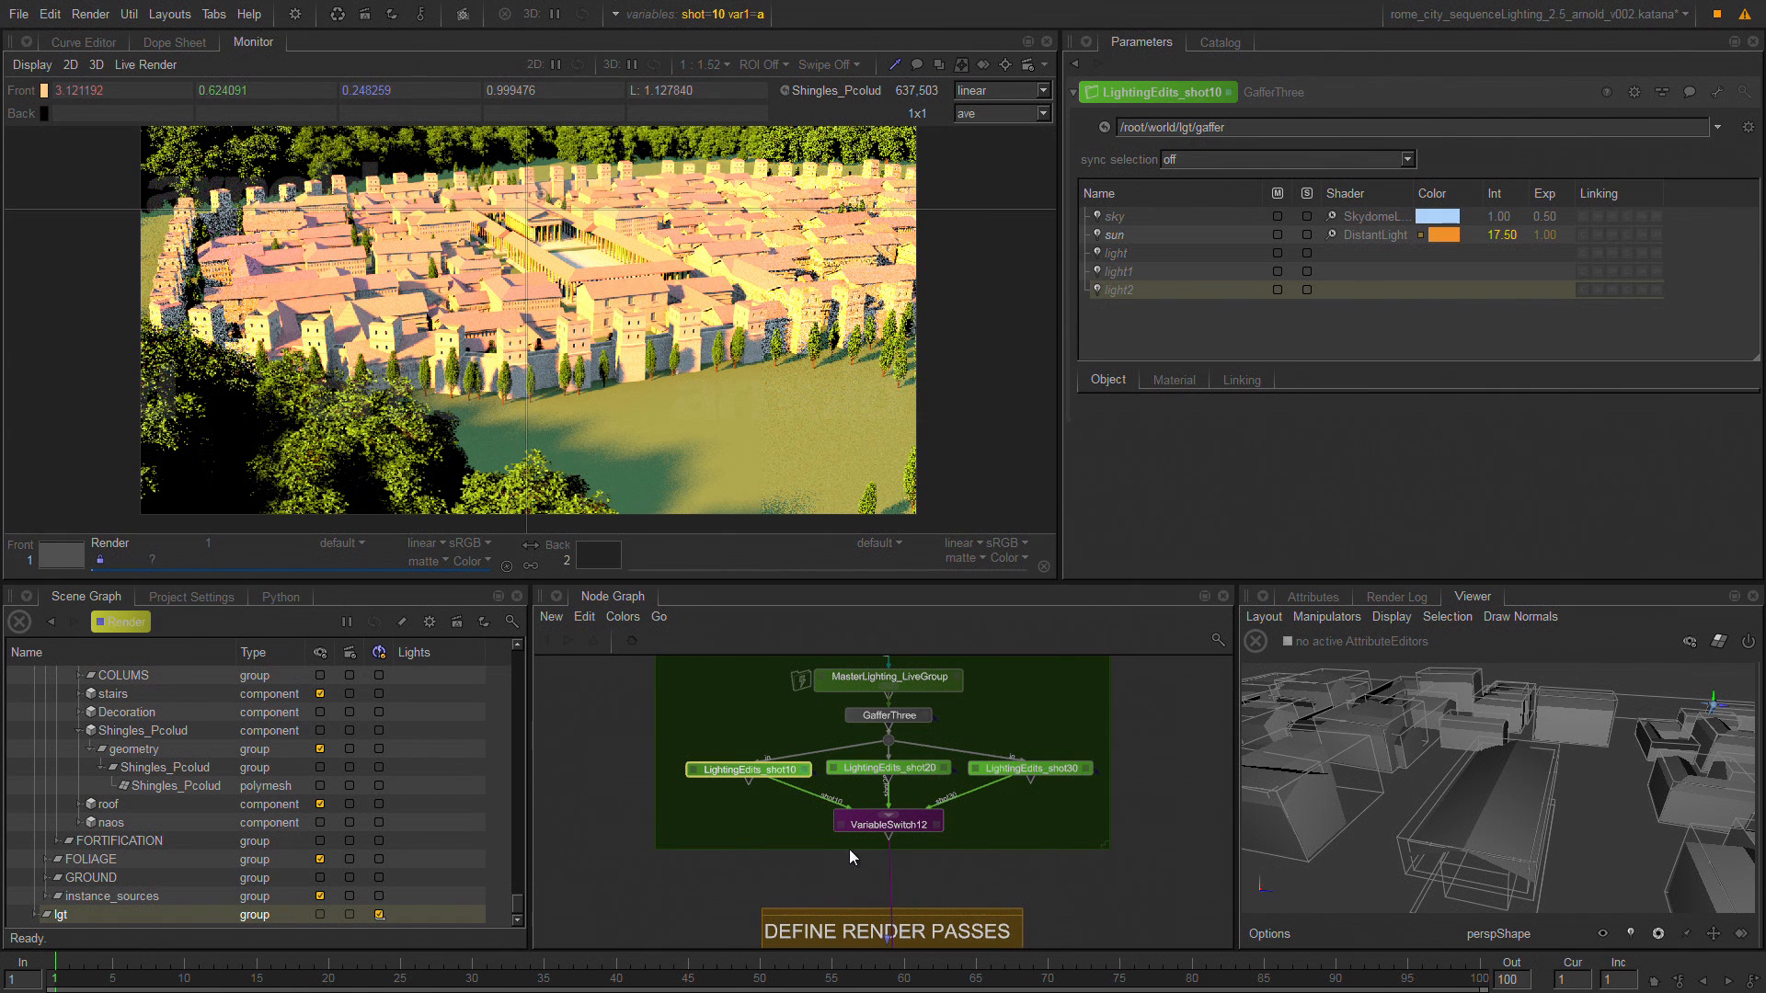
middle_click_drag(866, 868, 852, 453)
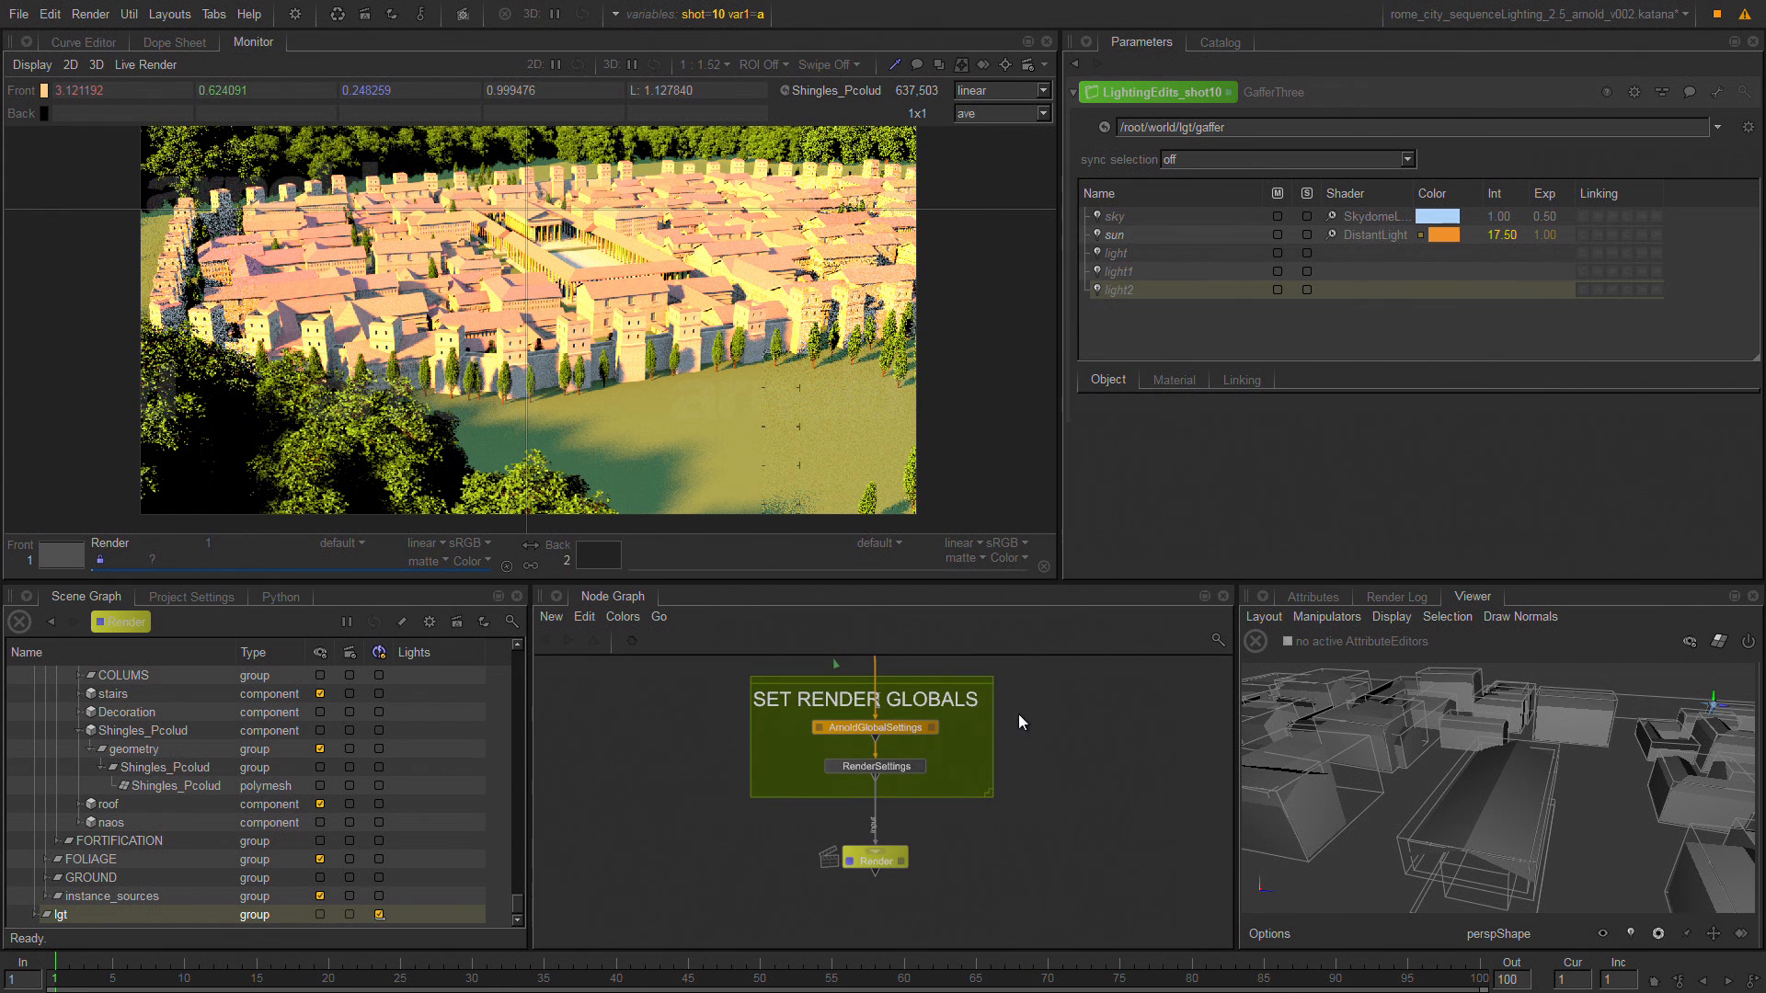
middle_click_drag(1018, 714, 1020, 898)
middle_click_drag(986, 669, 958, 776)
mouse_move(1123, 679)
middle_mouse_down()
mouse_move(1146, 870)
mouse_move(1115, 751)
mouse_move(1113, 868)
middle_mouse_up()
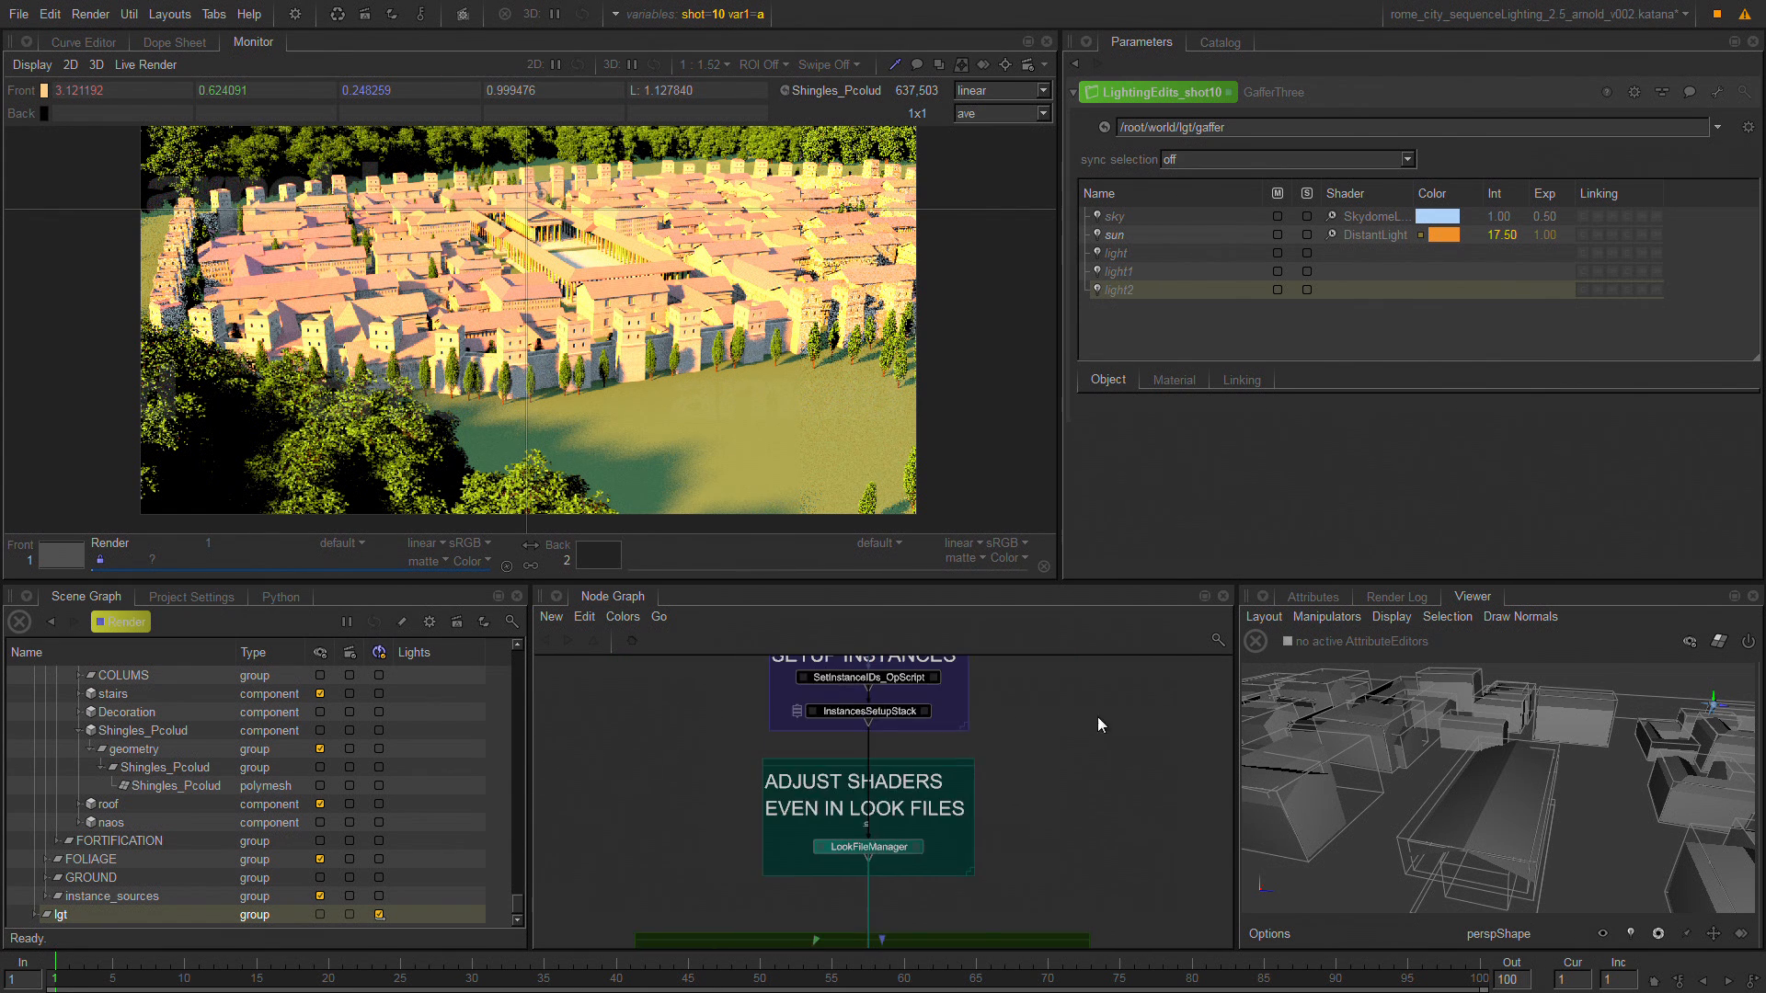
mouse_move(1097, 718)
middle_mouse_down()
mouse_move(1103, 838)
mouse_move(1126, 869)
middle_mouse_up()
middle_click_drag(1089, 770, 1119, 942)
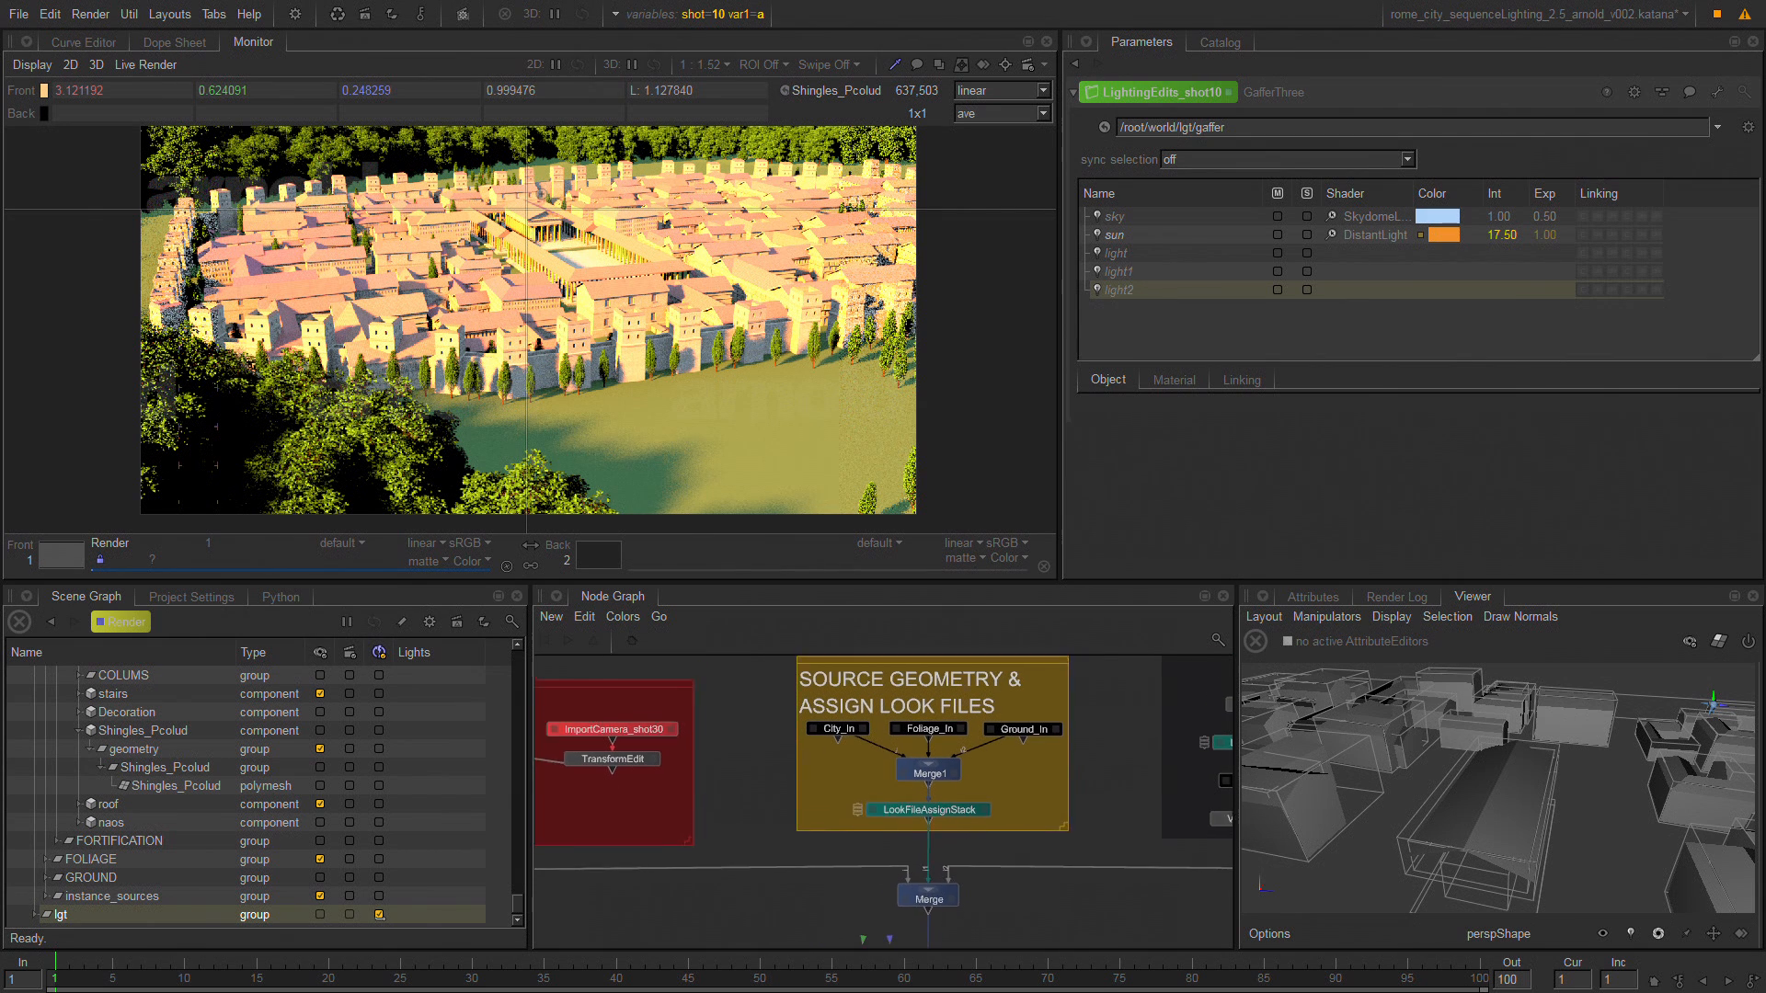
middle_click_drag(1126, 872, 1100, 900)
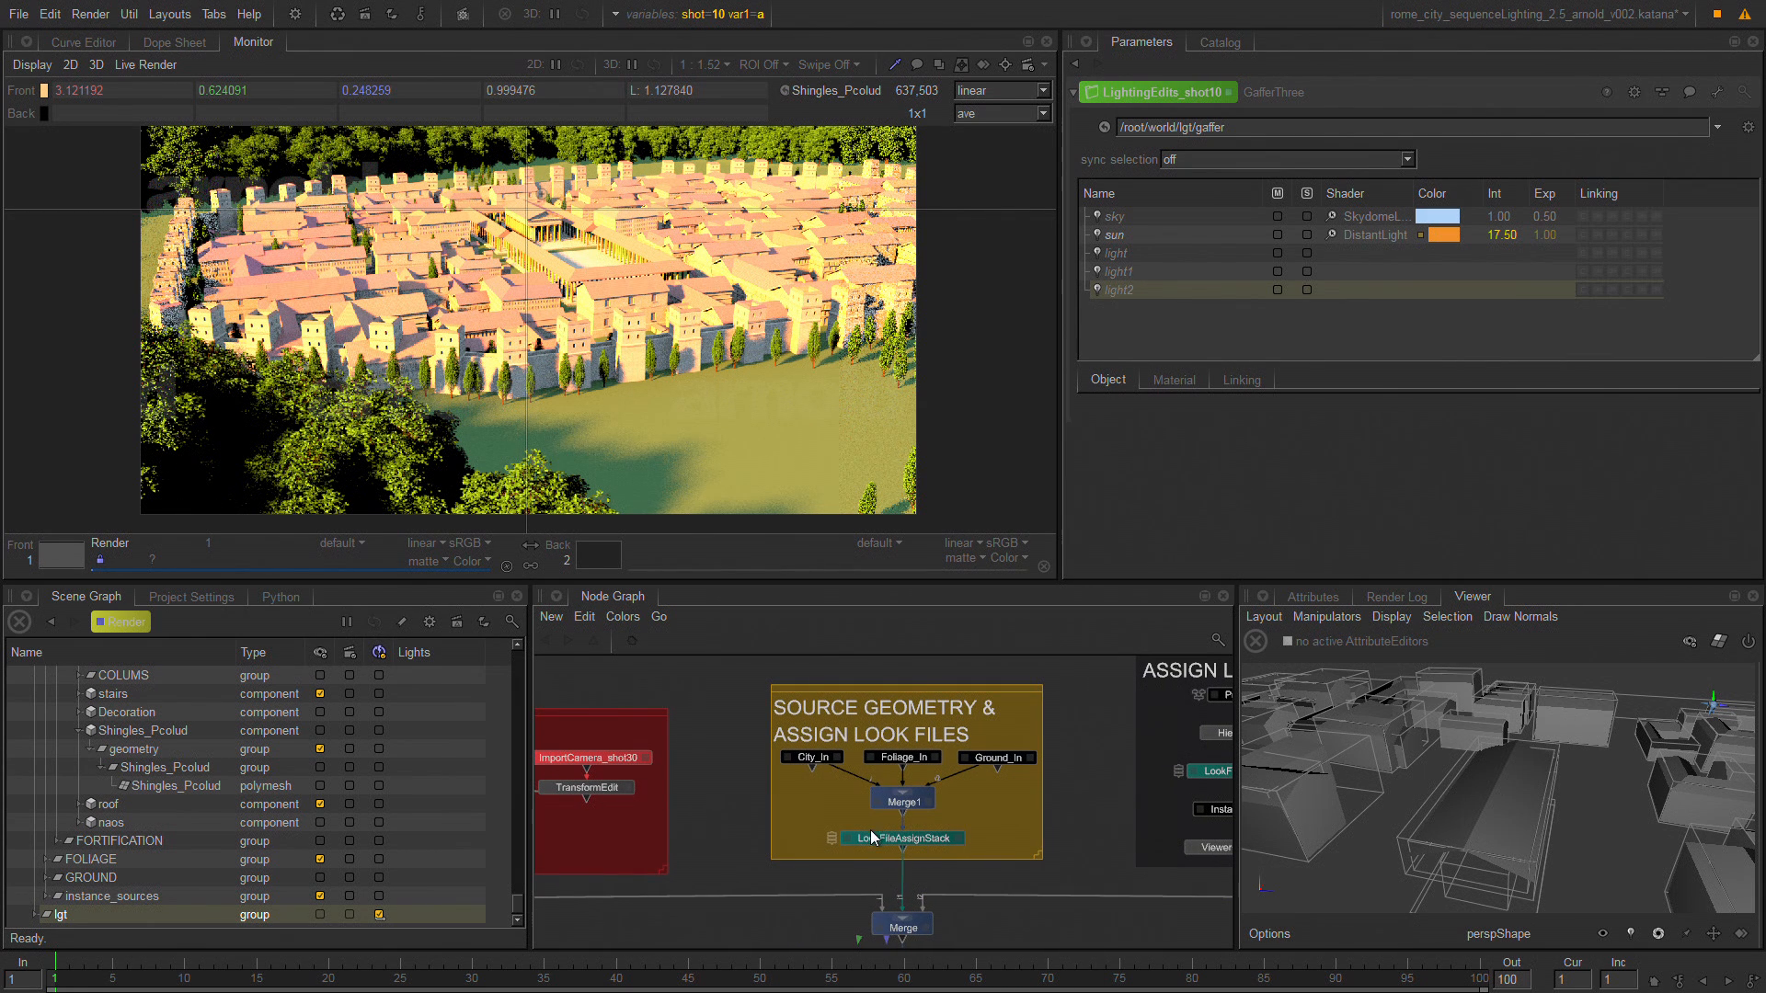
Open LookFileAssignStack and examine the location path and look file asset of its Assign_GROUND entry.
left_click_drag(881, 835, 886, 831)
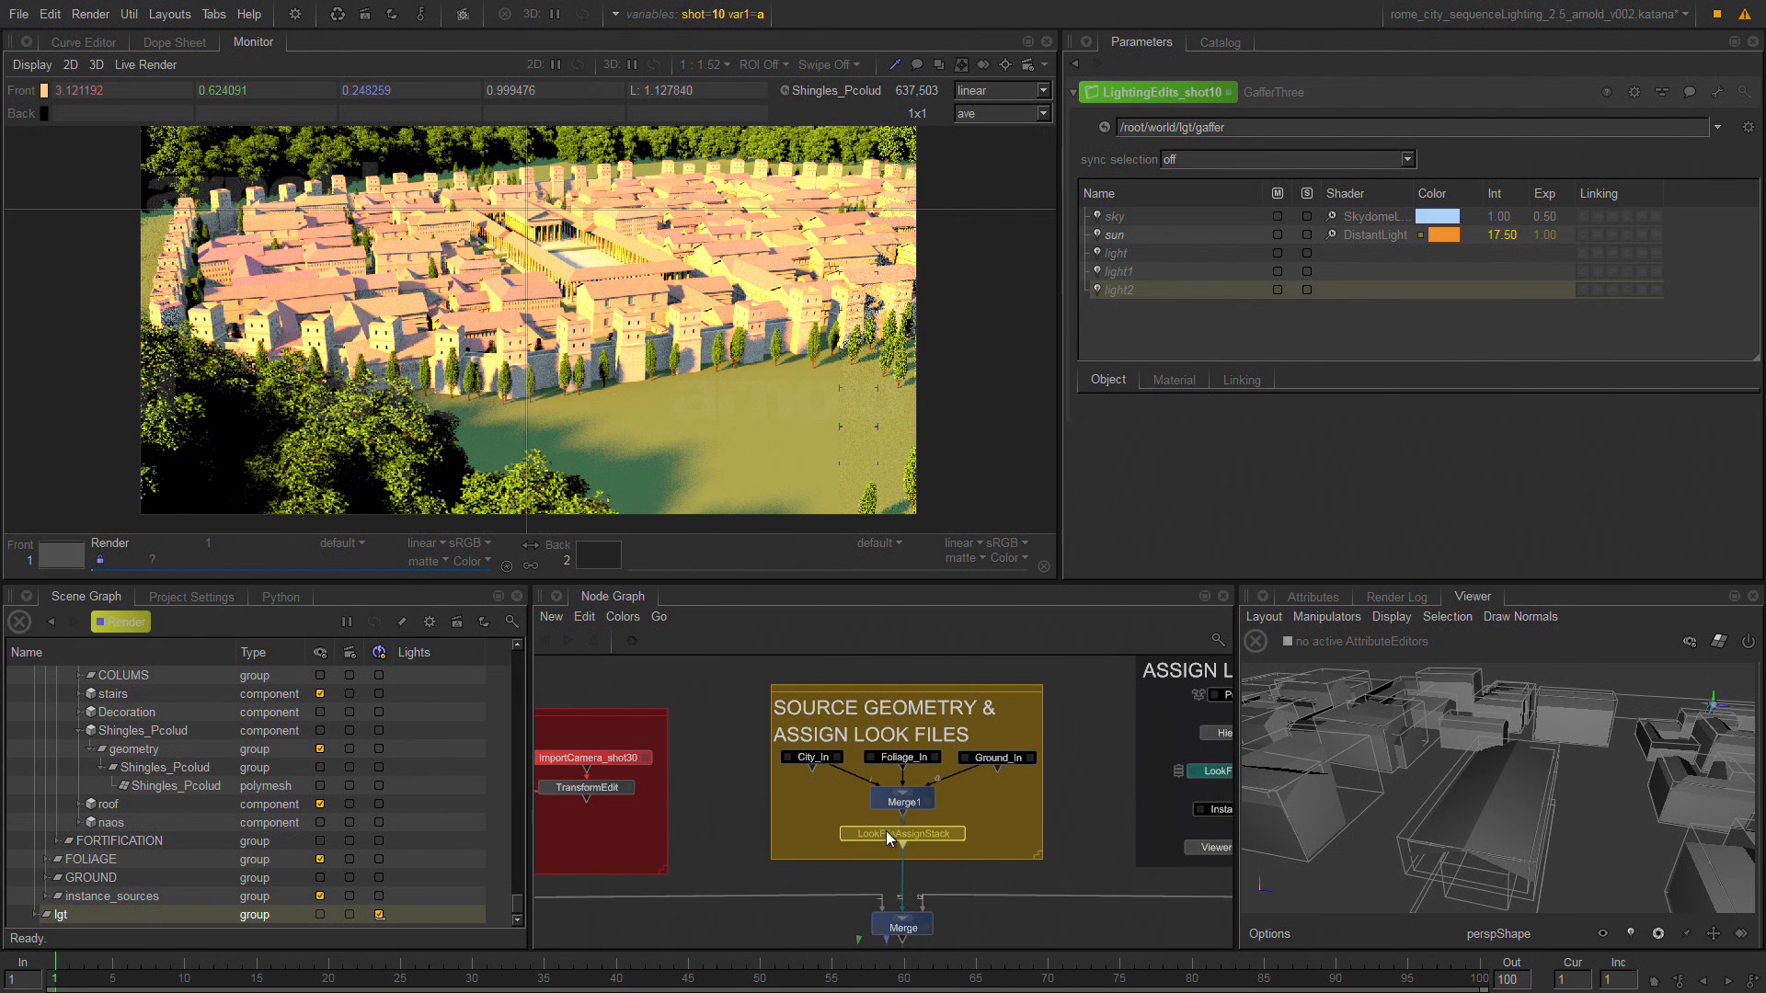
left_click(959, 833)
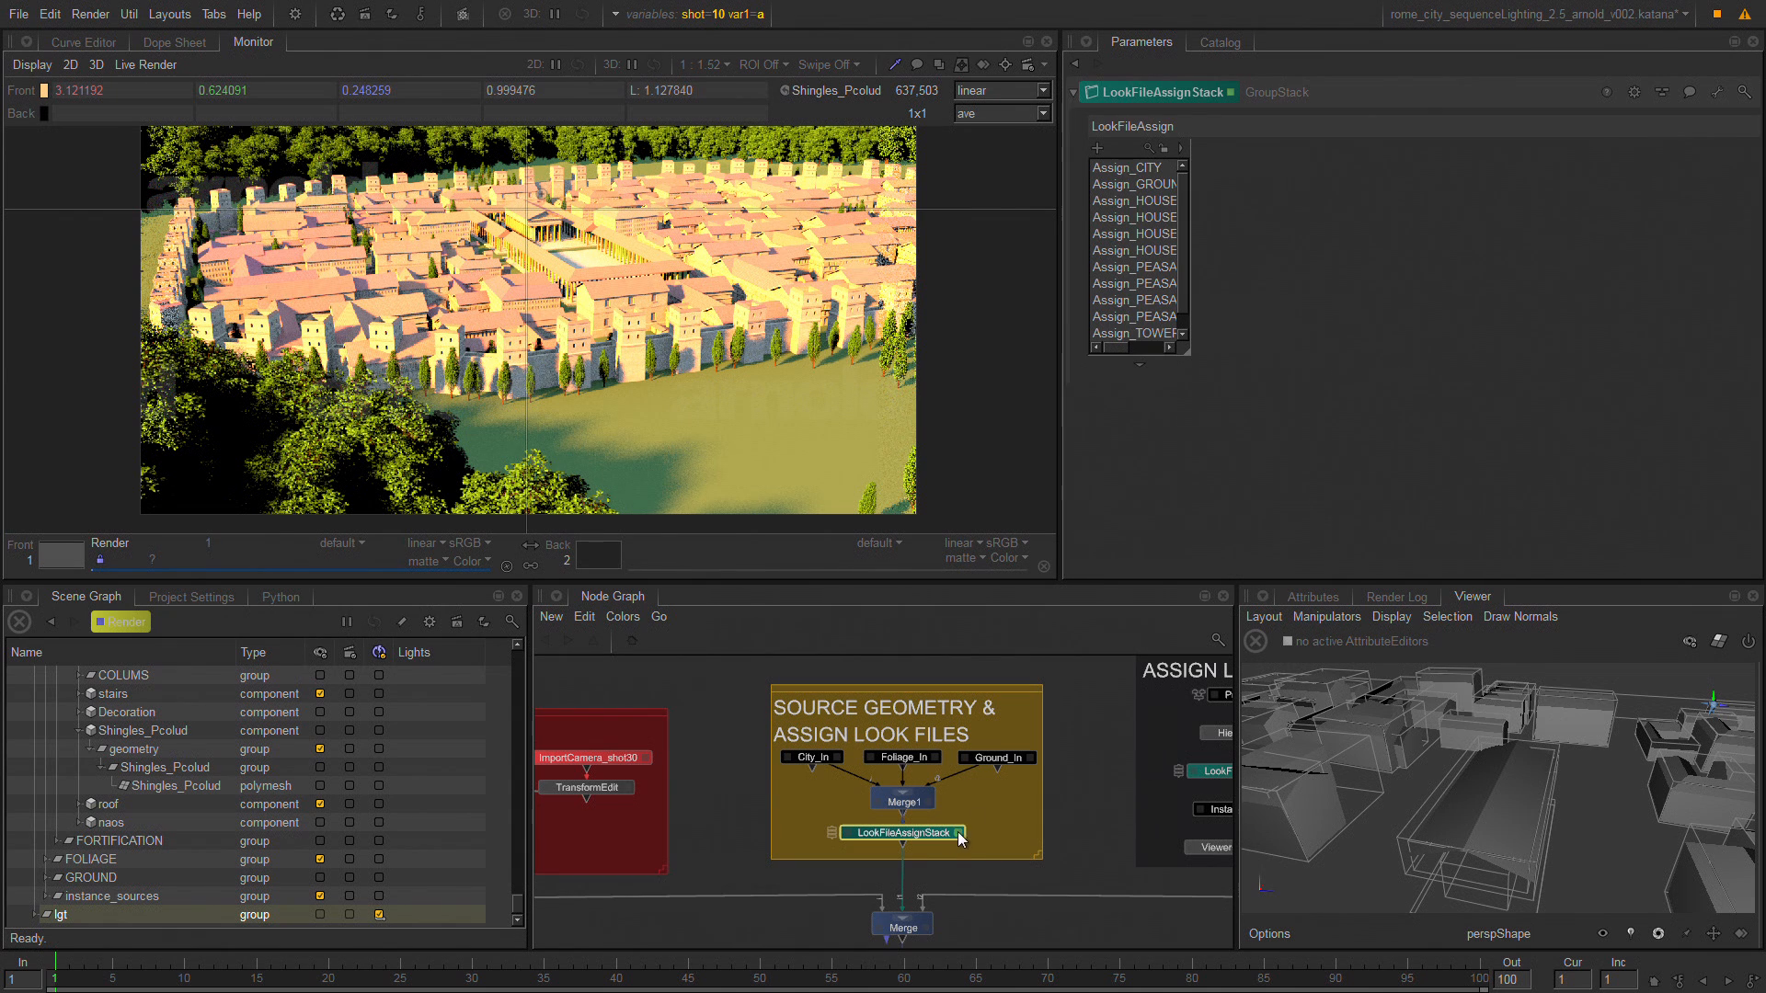
left_click(1145, 185)
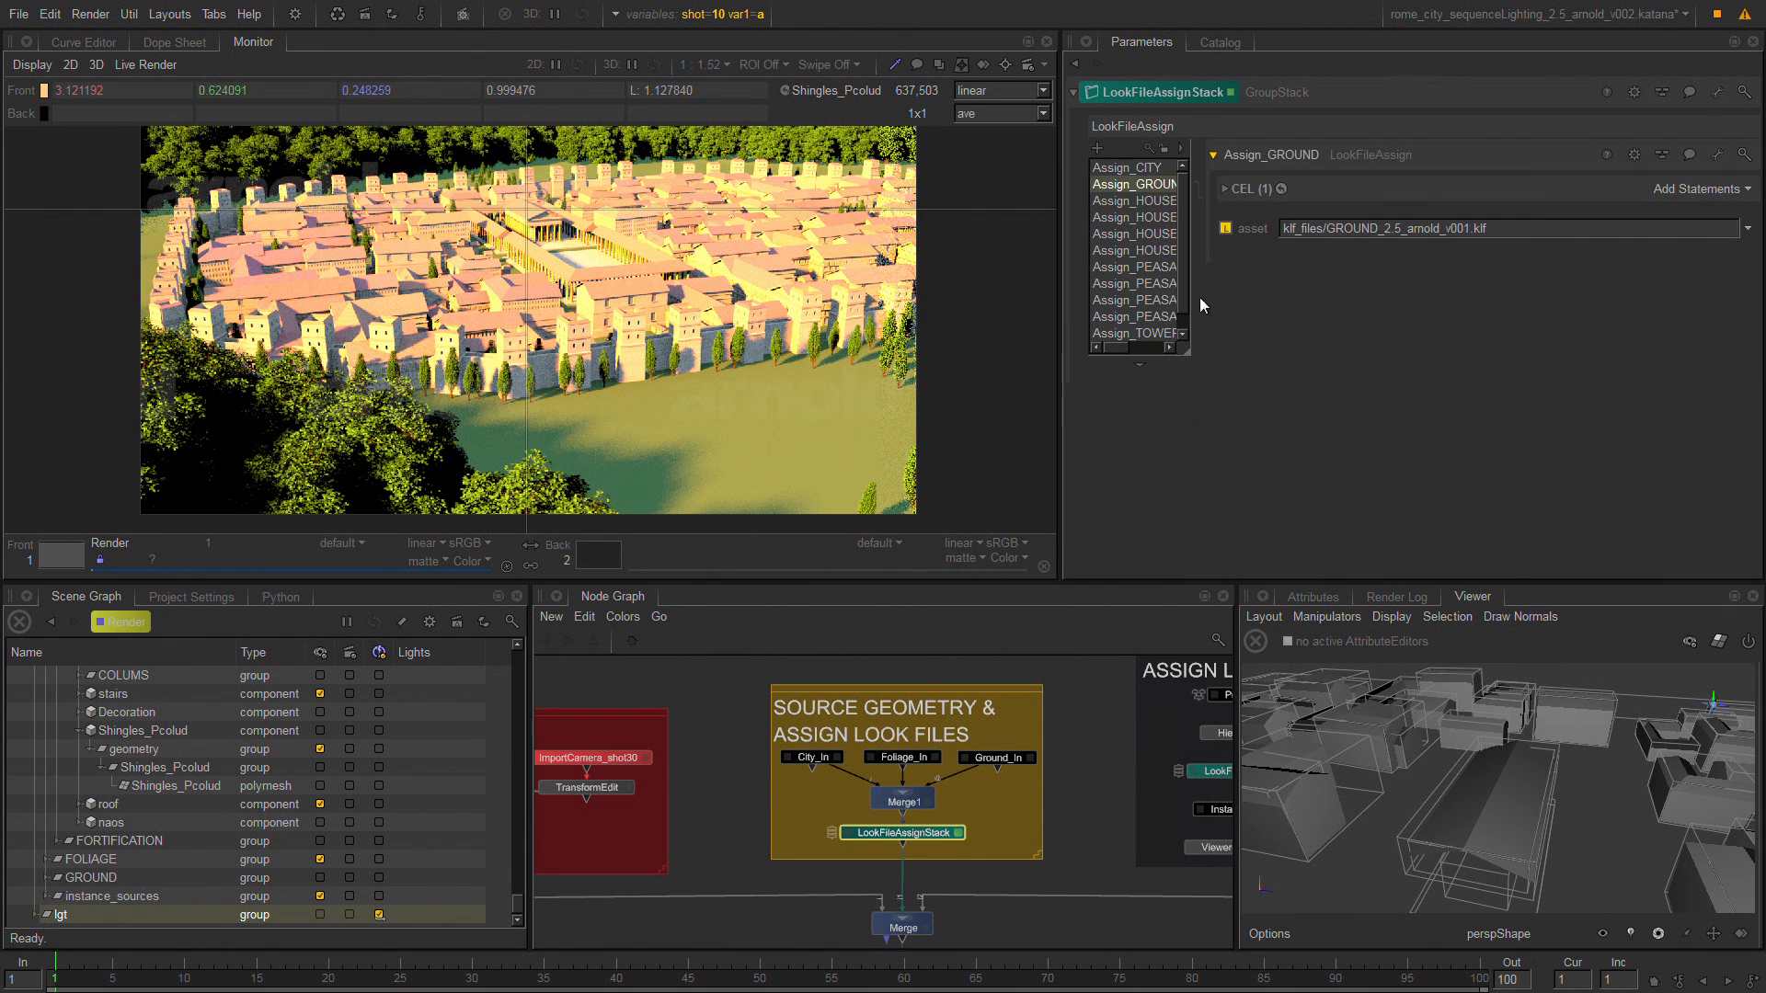
left_click(1242, 190)
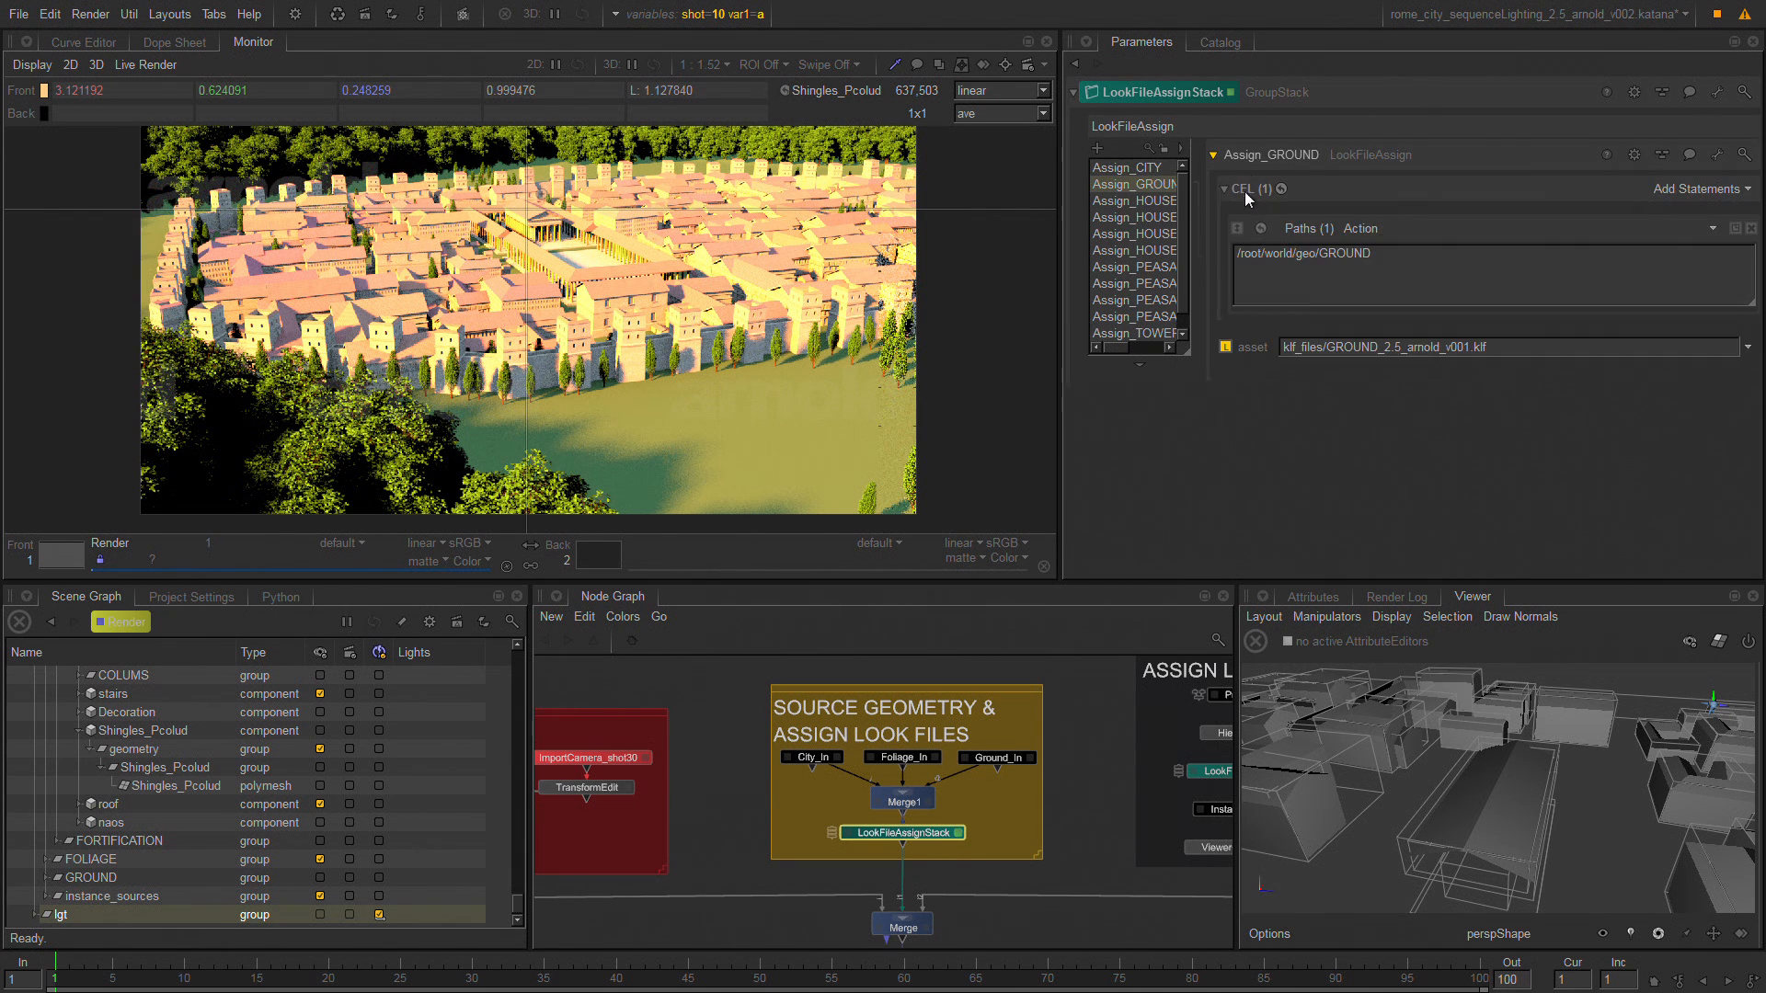
Highlight the GROUND location path and its look file asset path in the Assign_GROUND entry.
left_click(1356, 254)
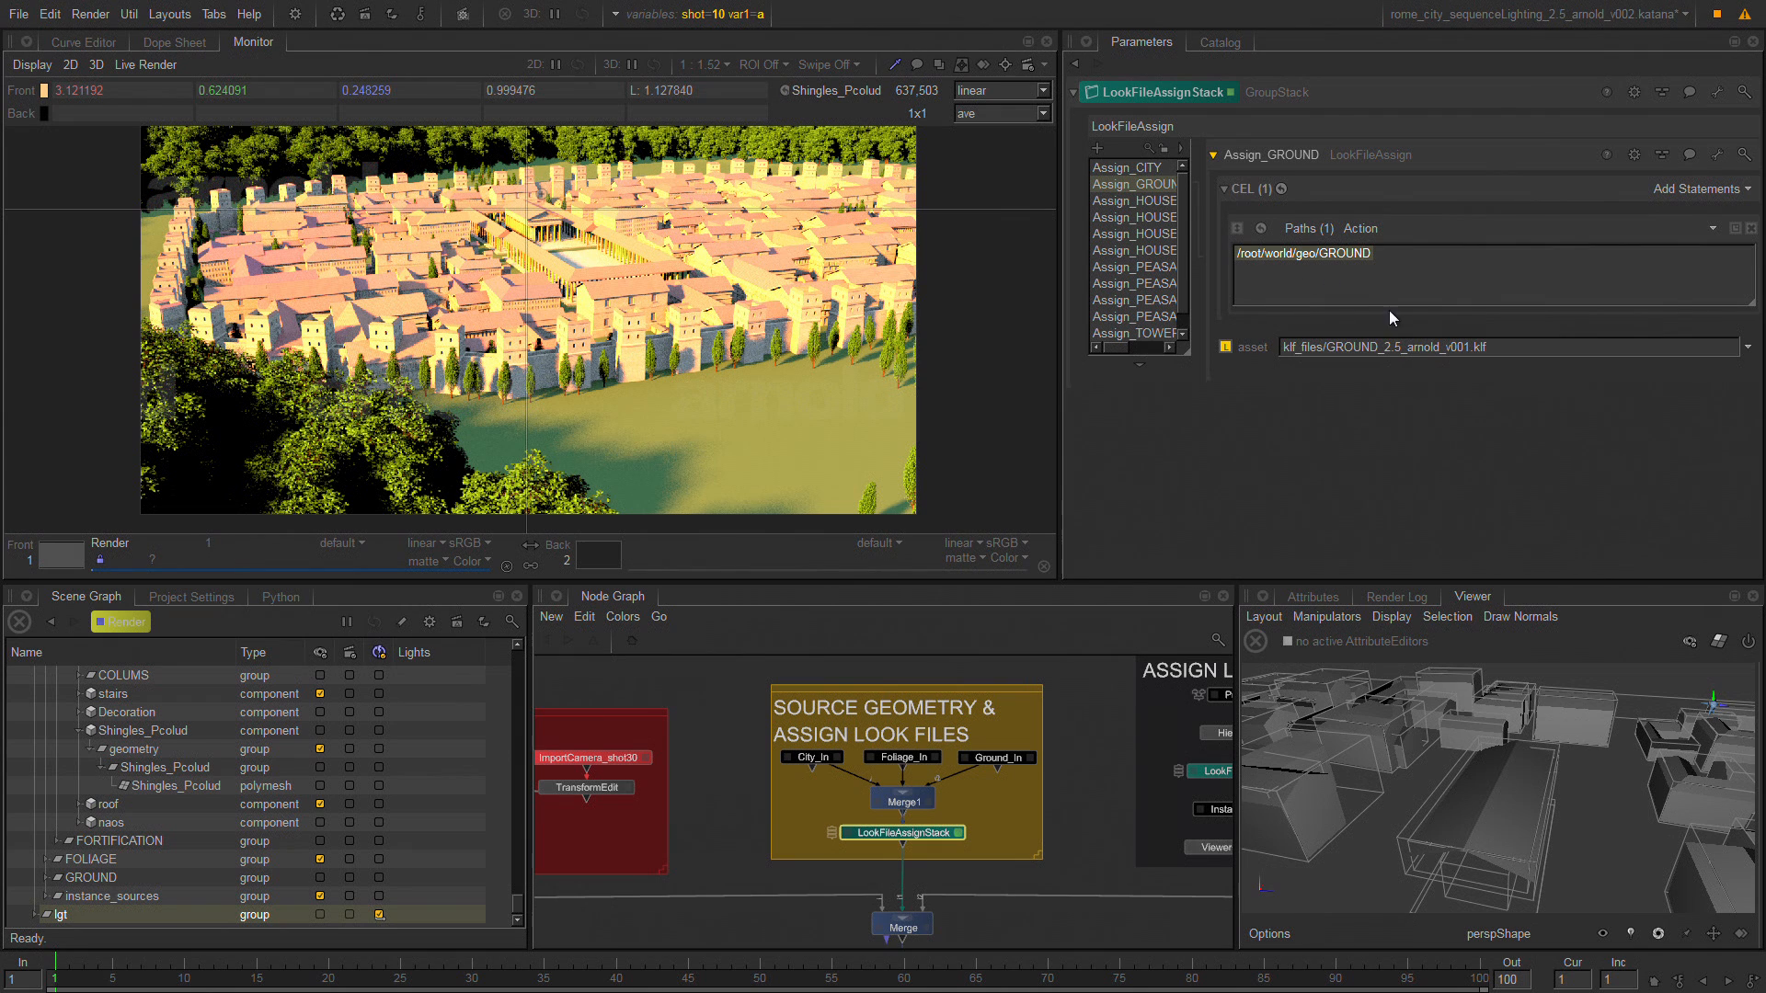
left_click_drag(1549, 350, 1245, 372)
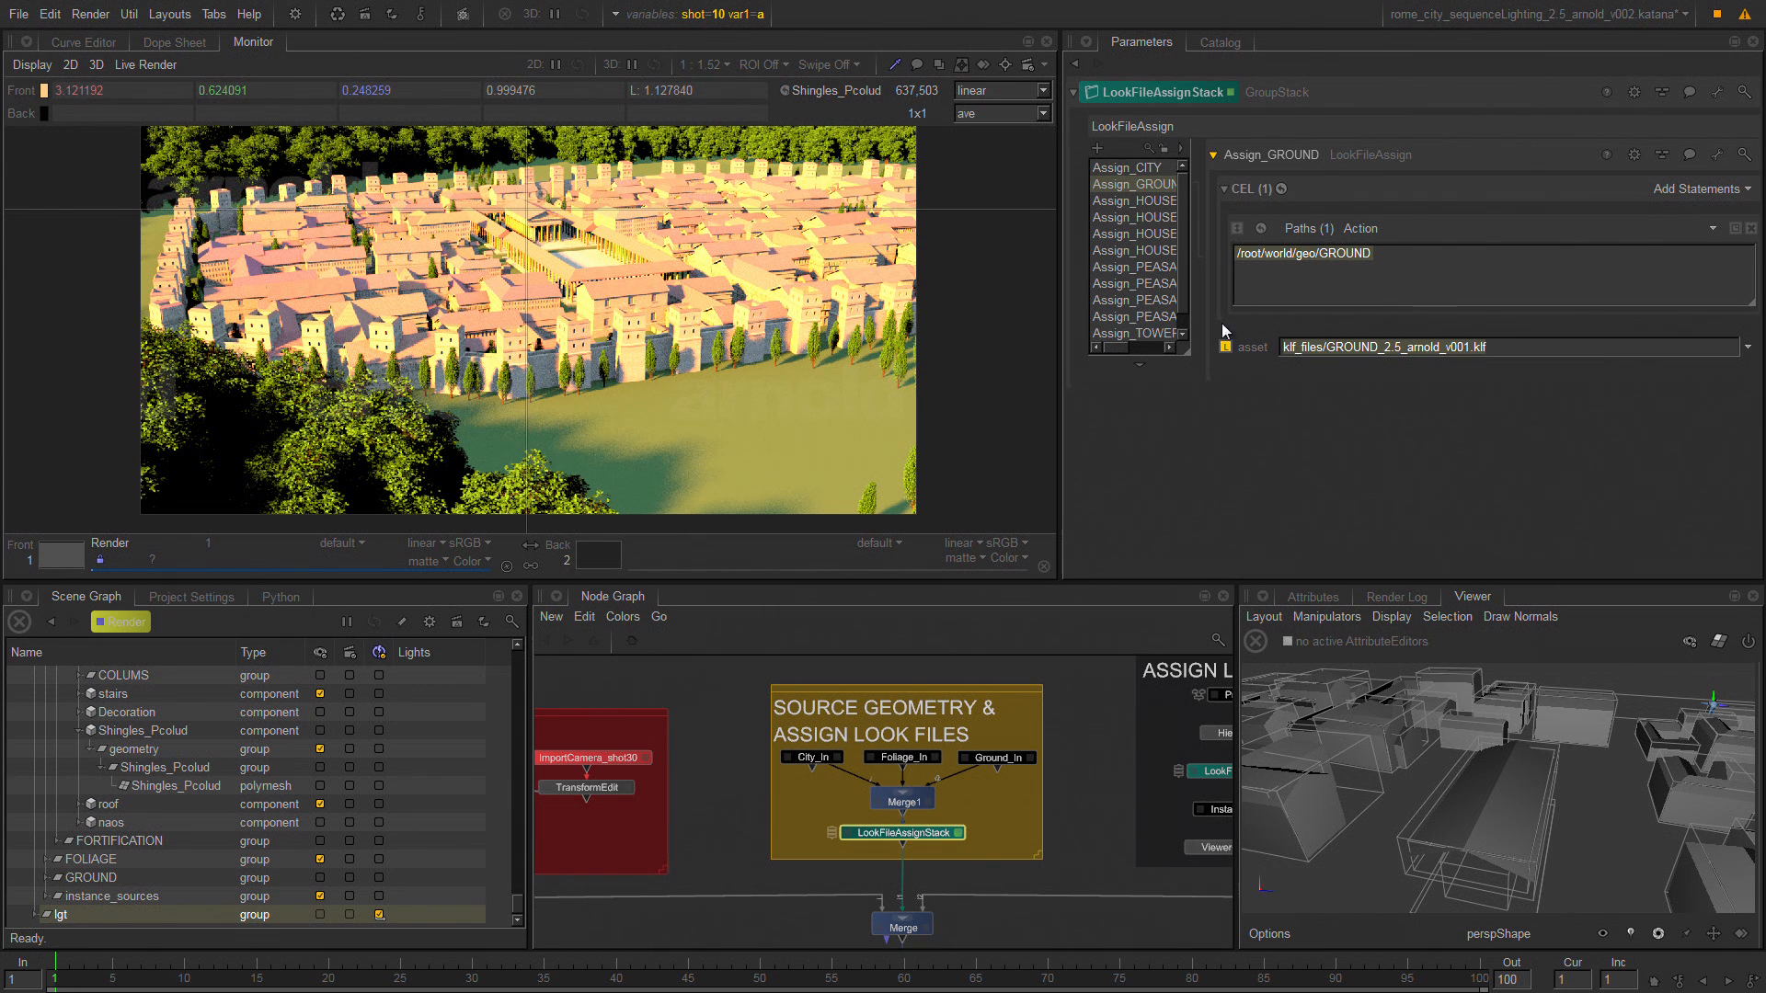
left_click(1510, 349)
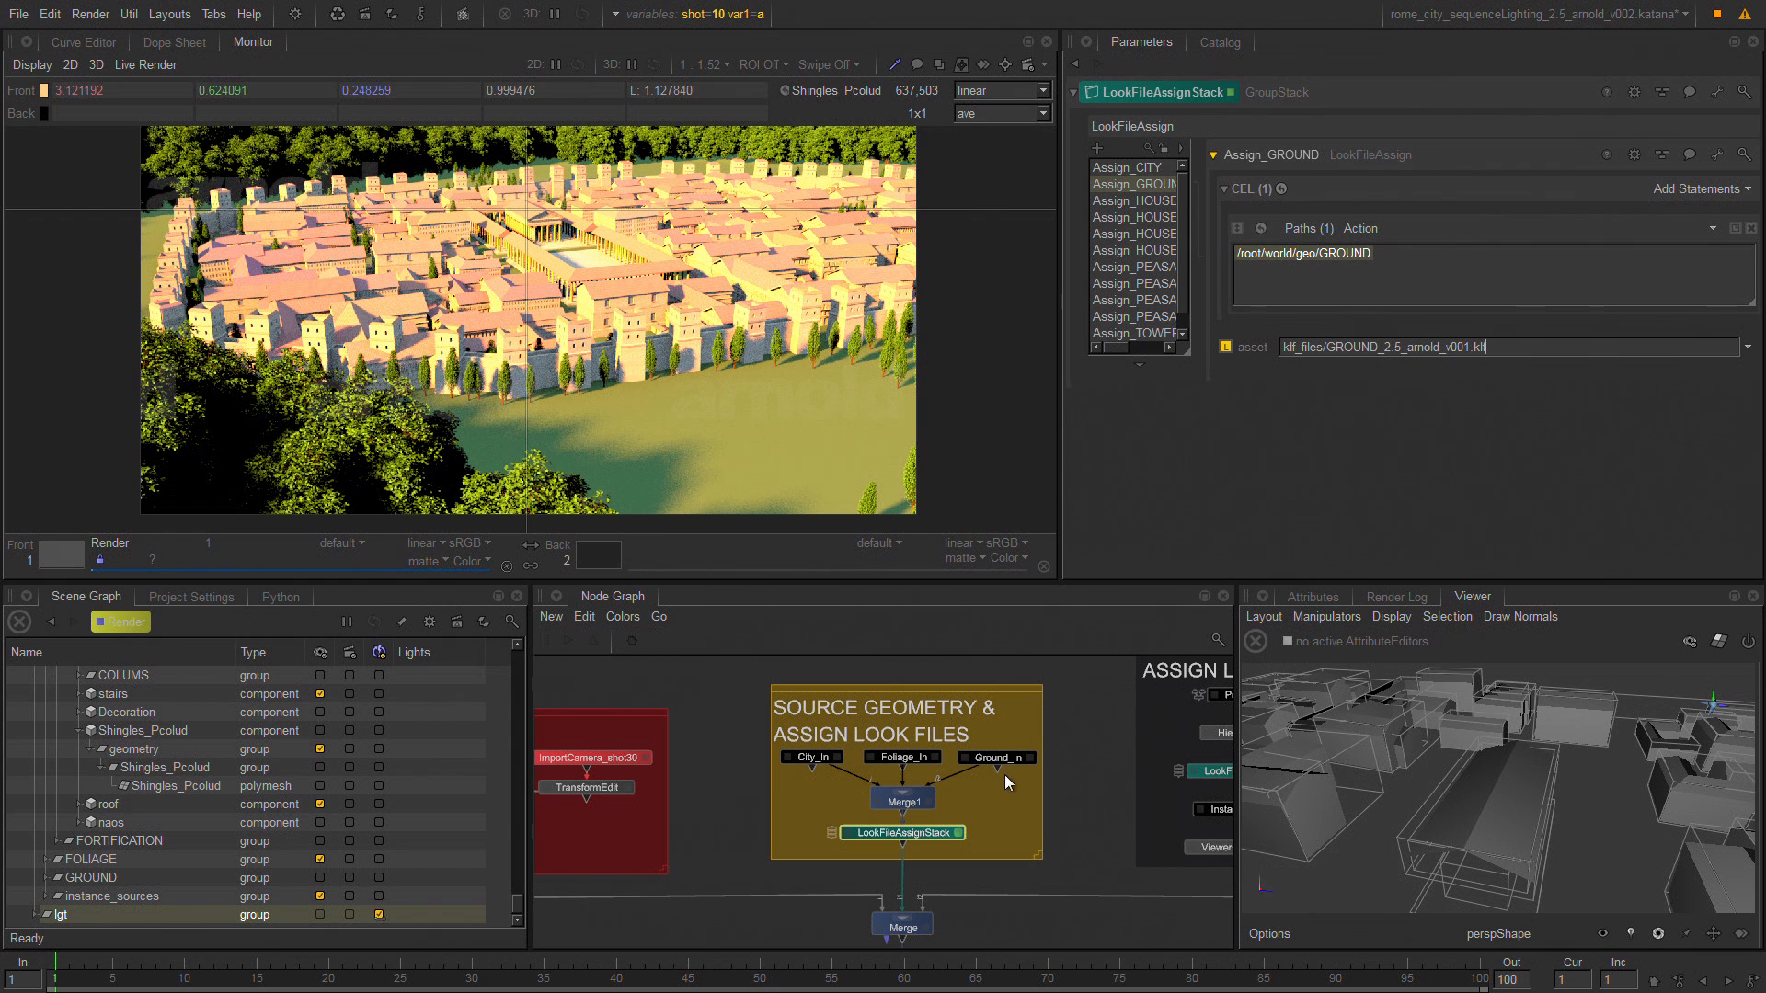
Open the project file rome_prototypes_lookdev_2.5_arnold_v003.katana.
middle_click_drag(1046, 830, 986, 643)
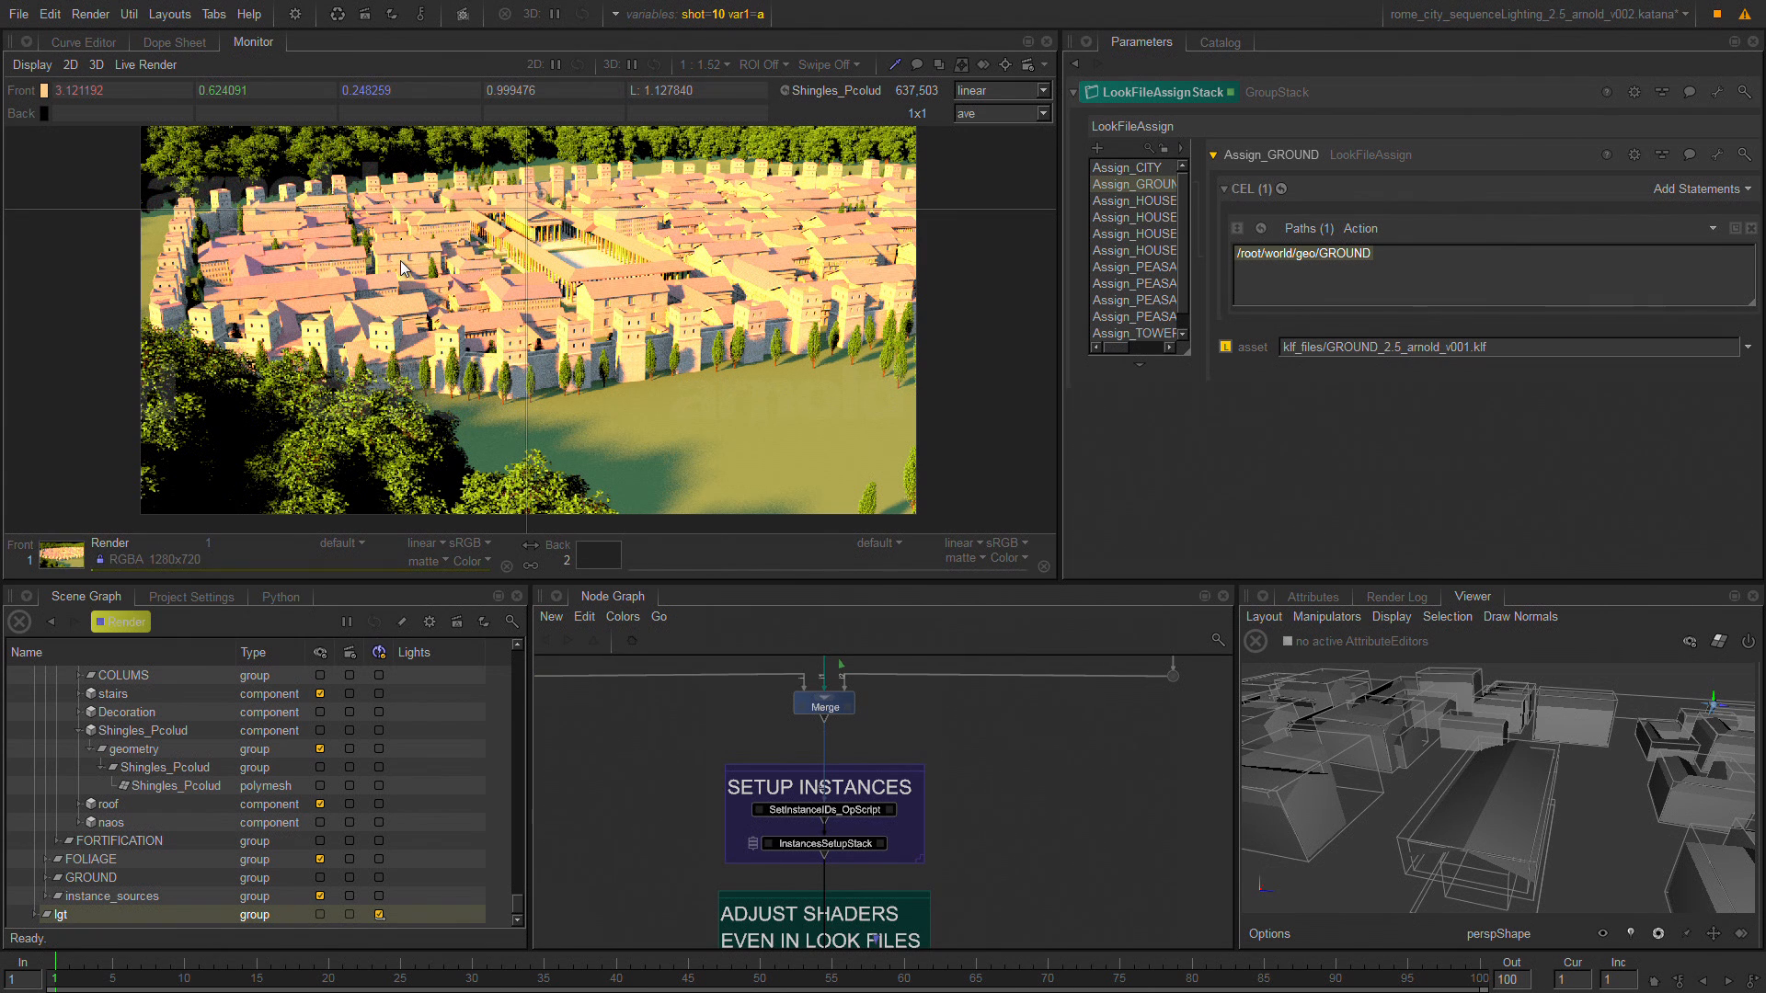
left_click(18, 14)
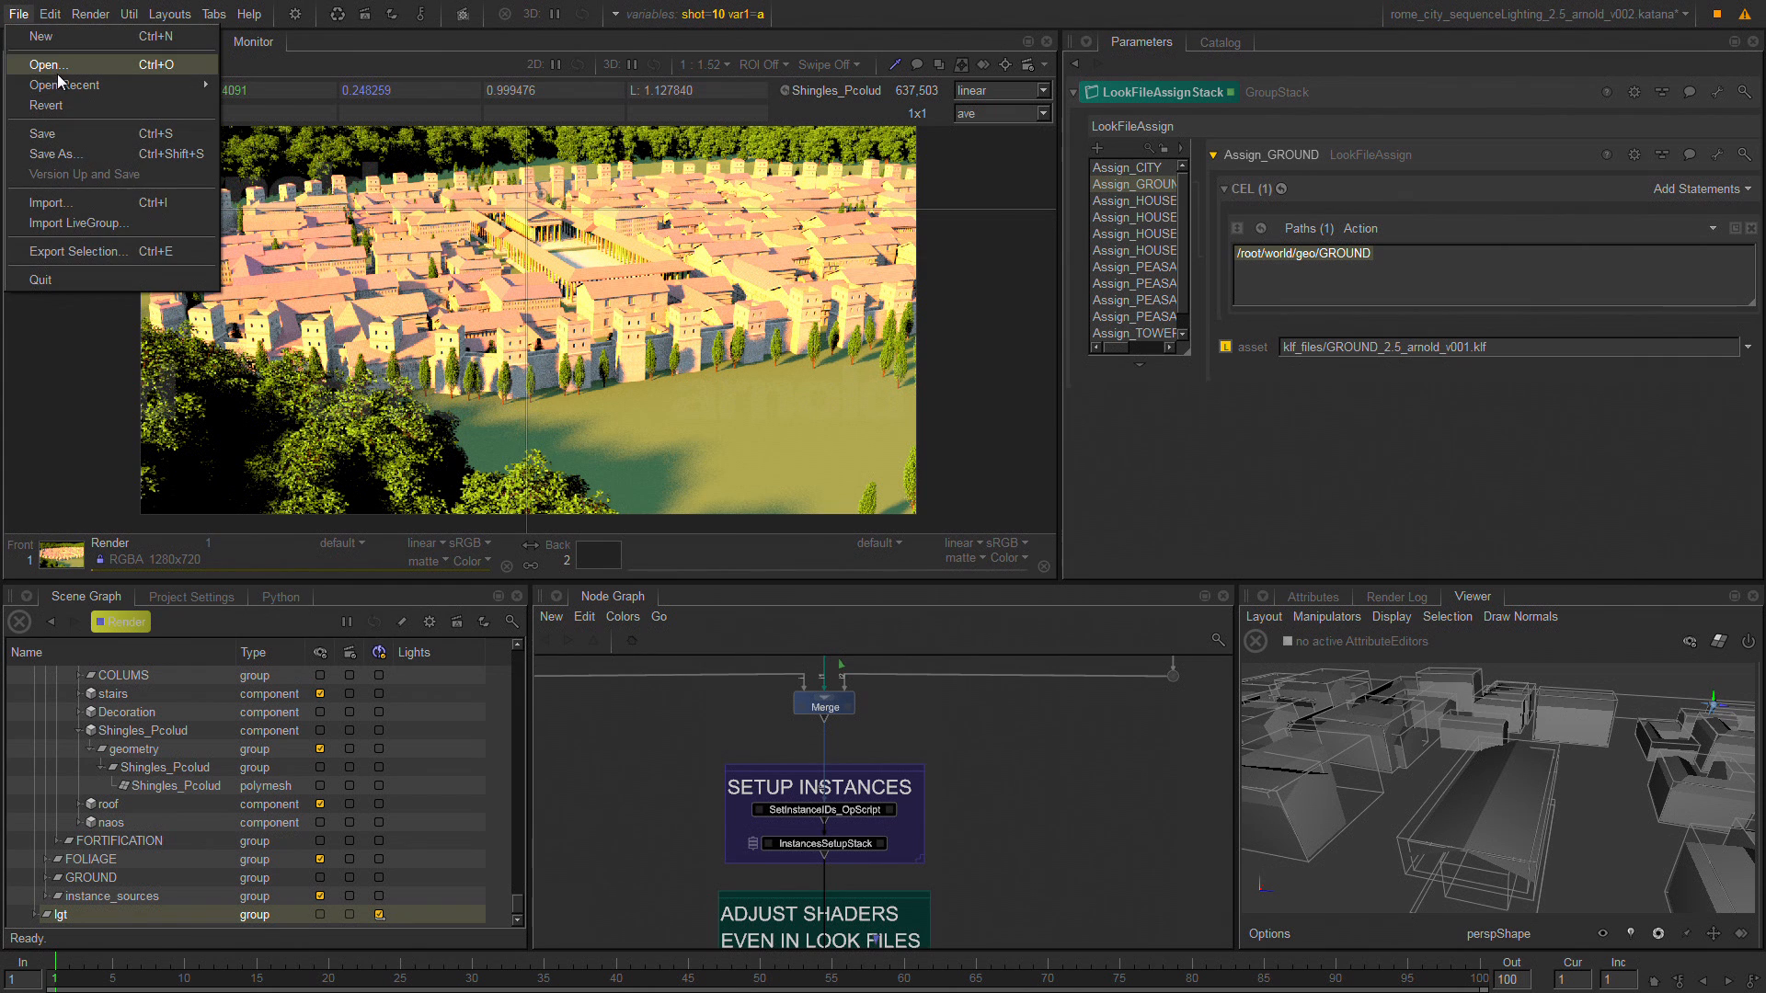
left_click(57, 66)
left_click(859, 539)
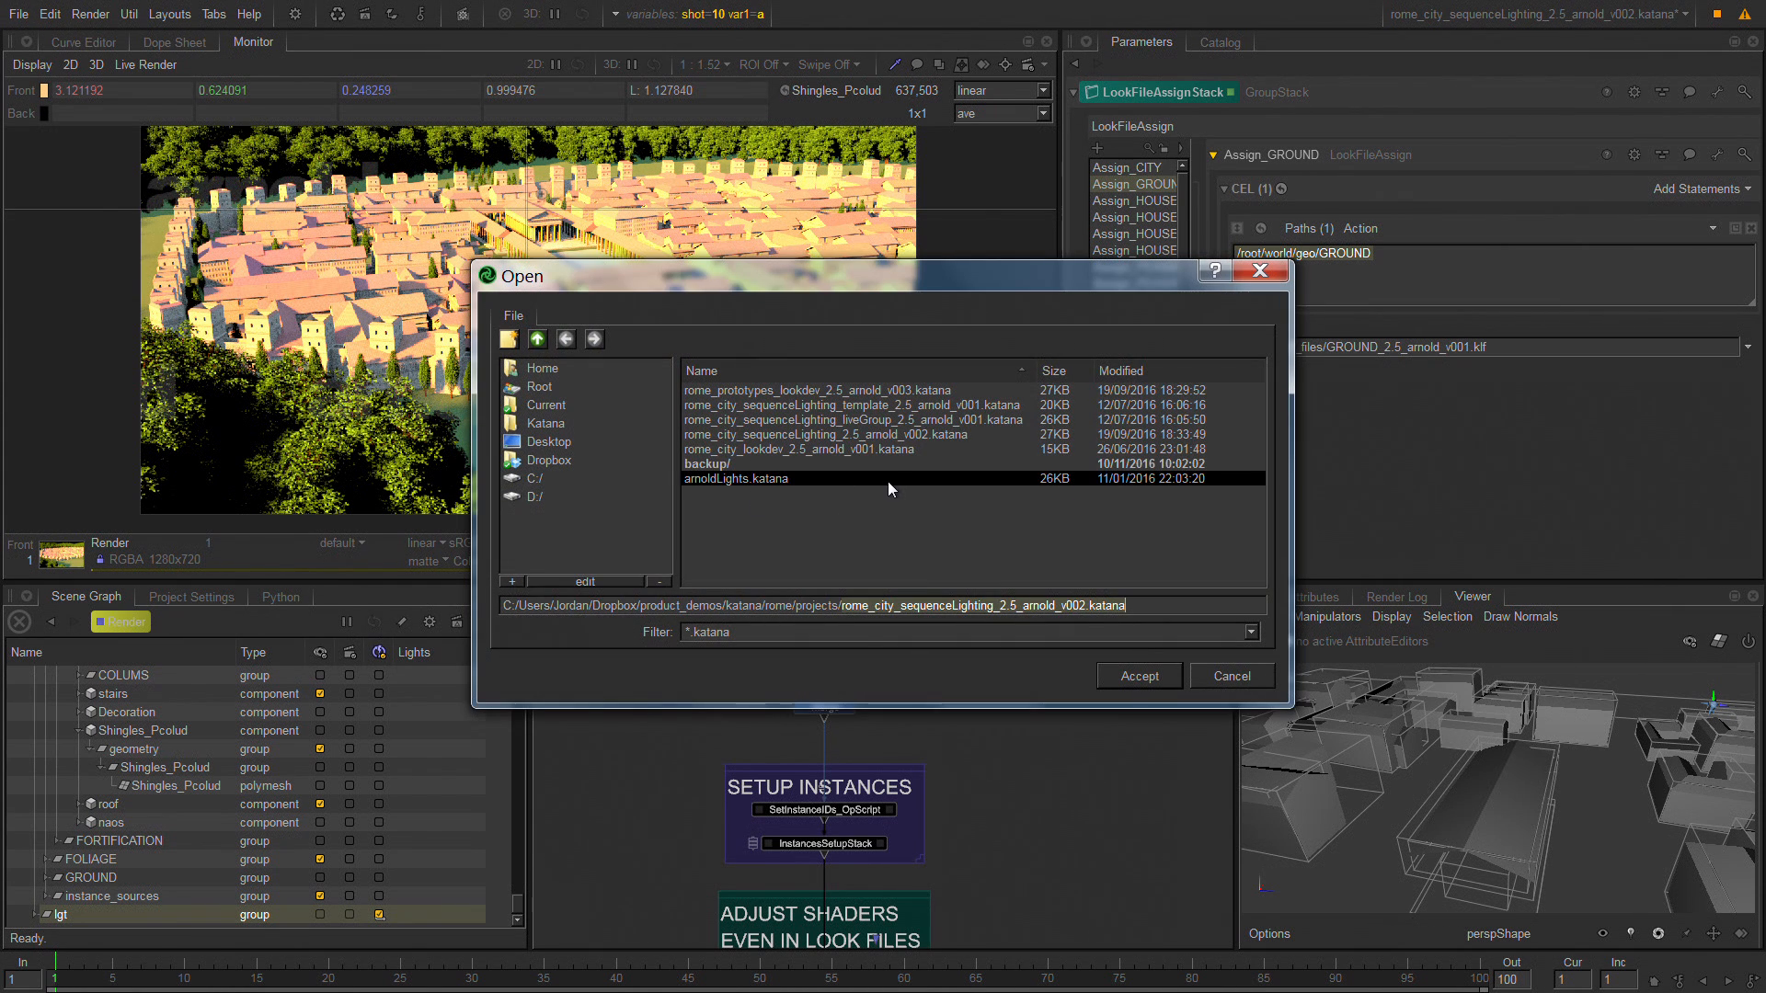
double_click(819, 391)
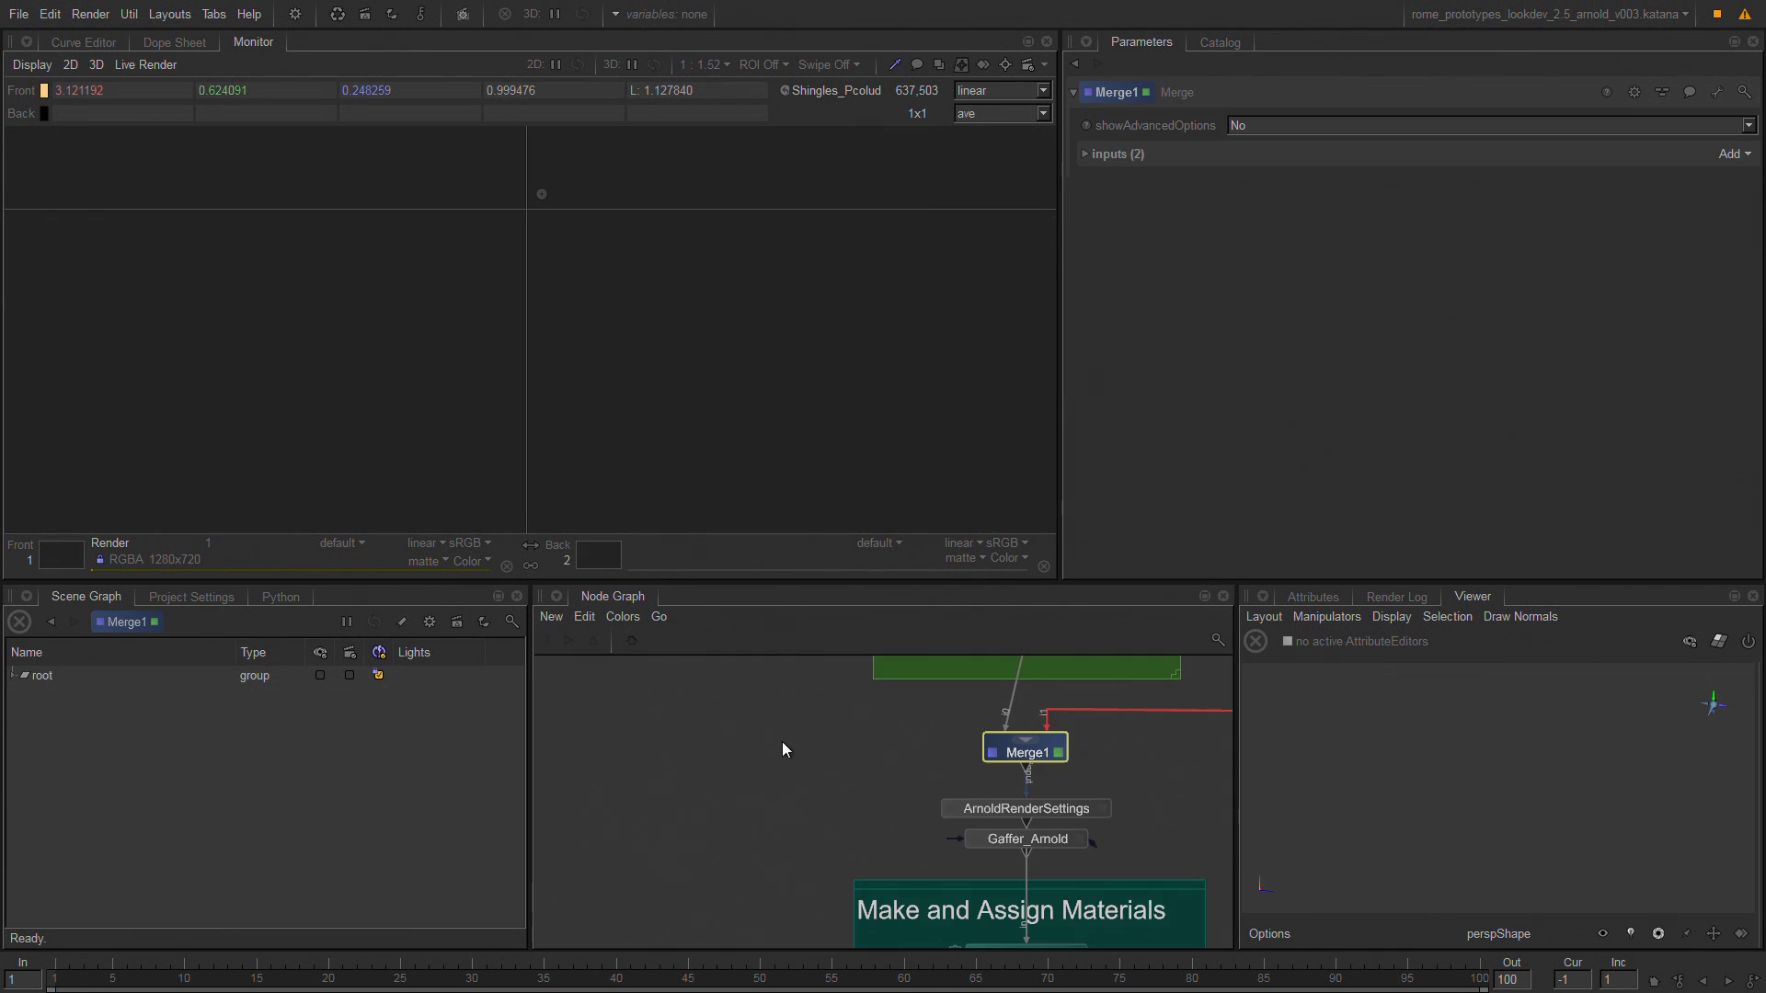
Enlarge the node graph and examine the asset look development section, highlighting the per-asset branches and the look file export group.
key("space")
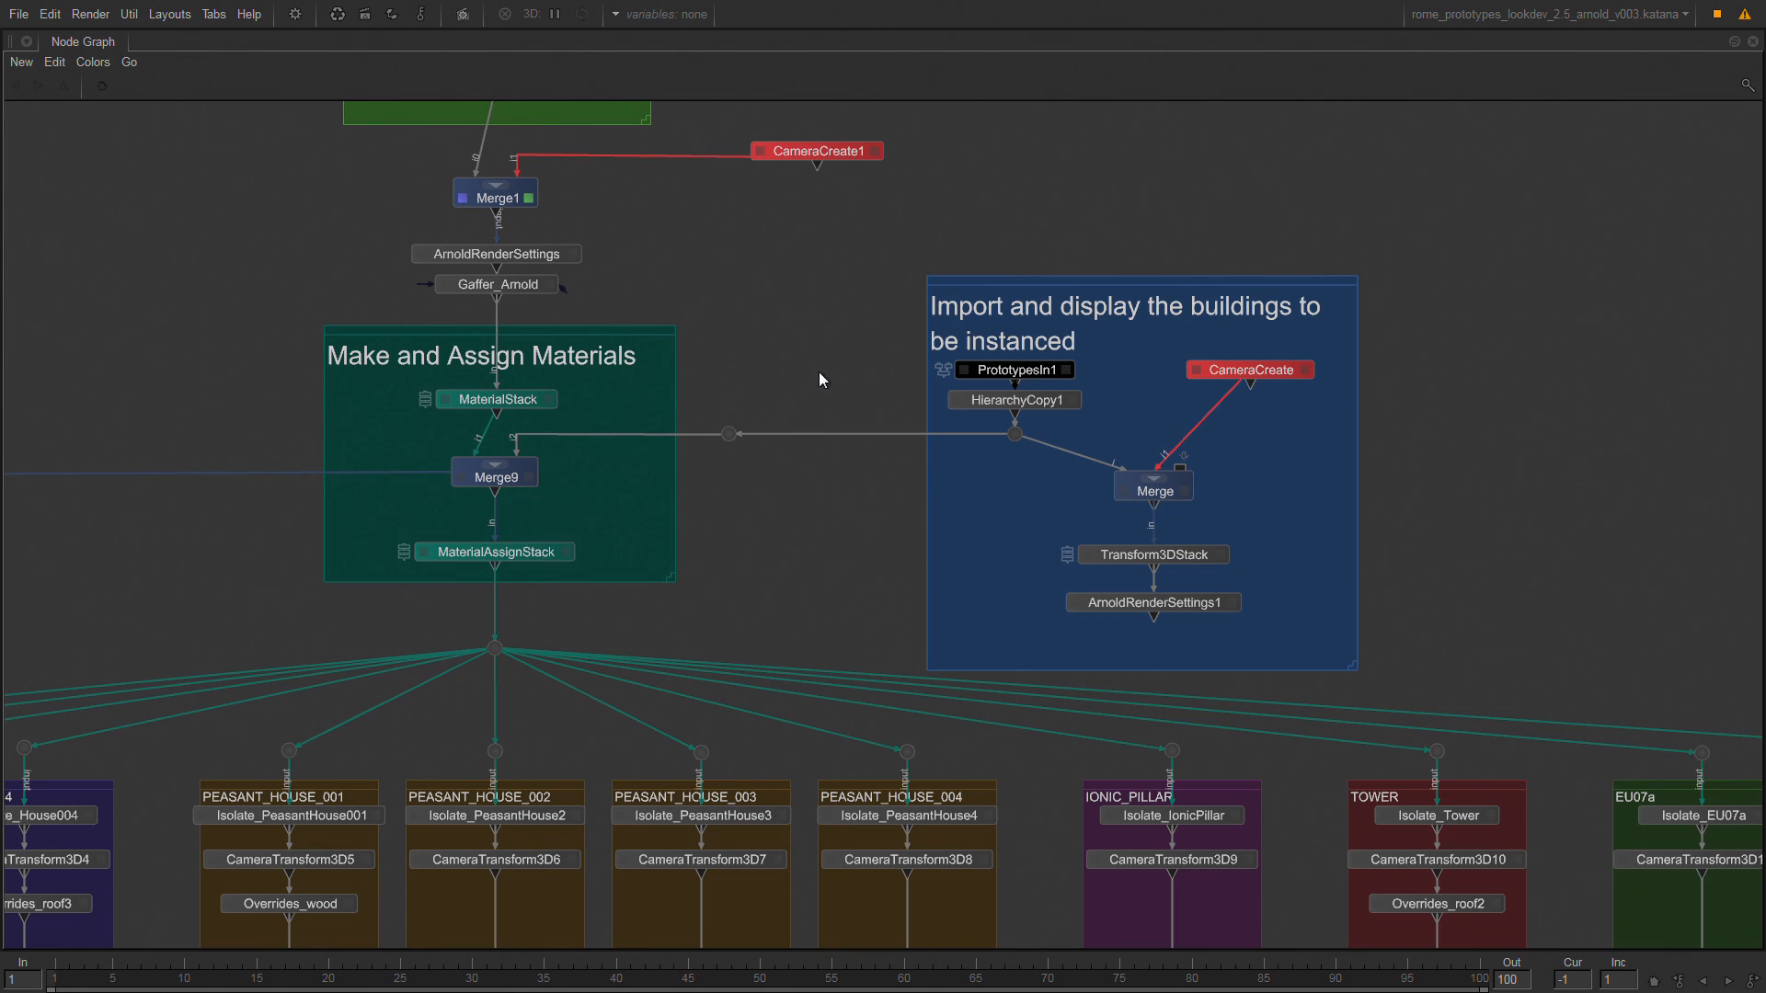
middle_click_drag(818, 372, 1030, 312)
scroll(1023, 476, "down", 3)
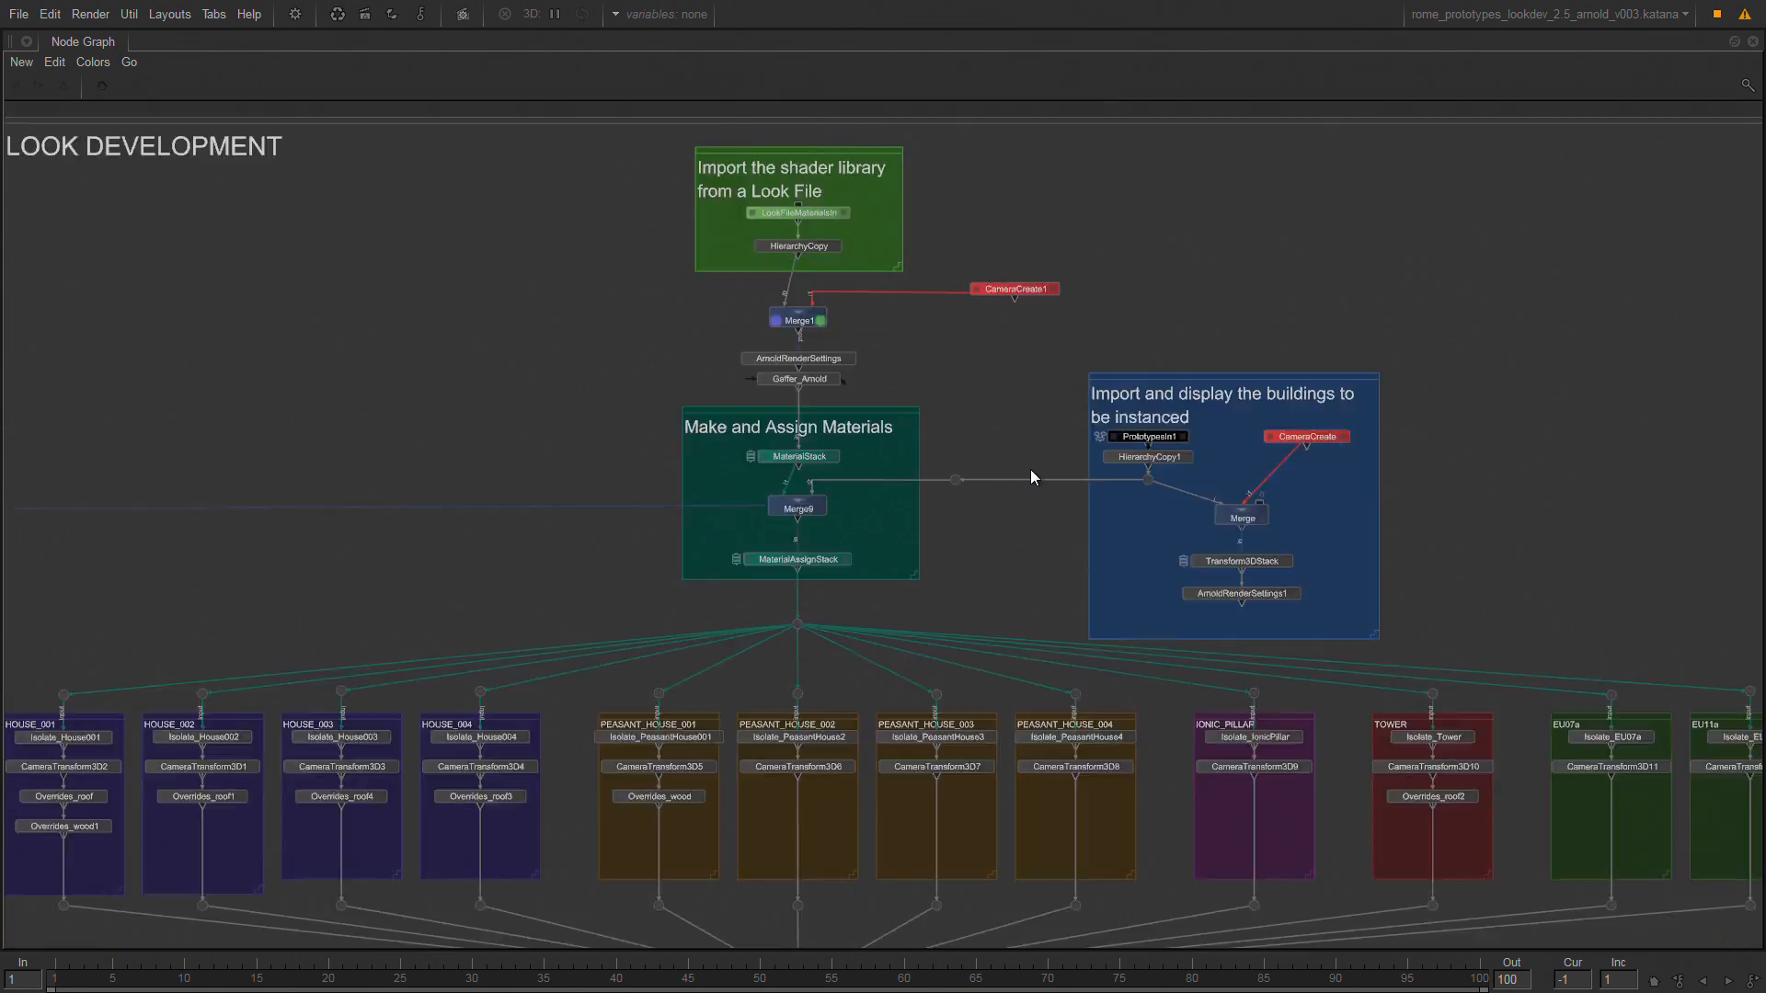
scroll(1021, 476, "down", 3)
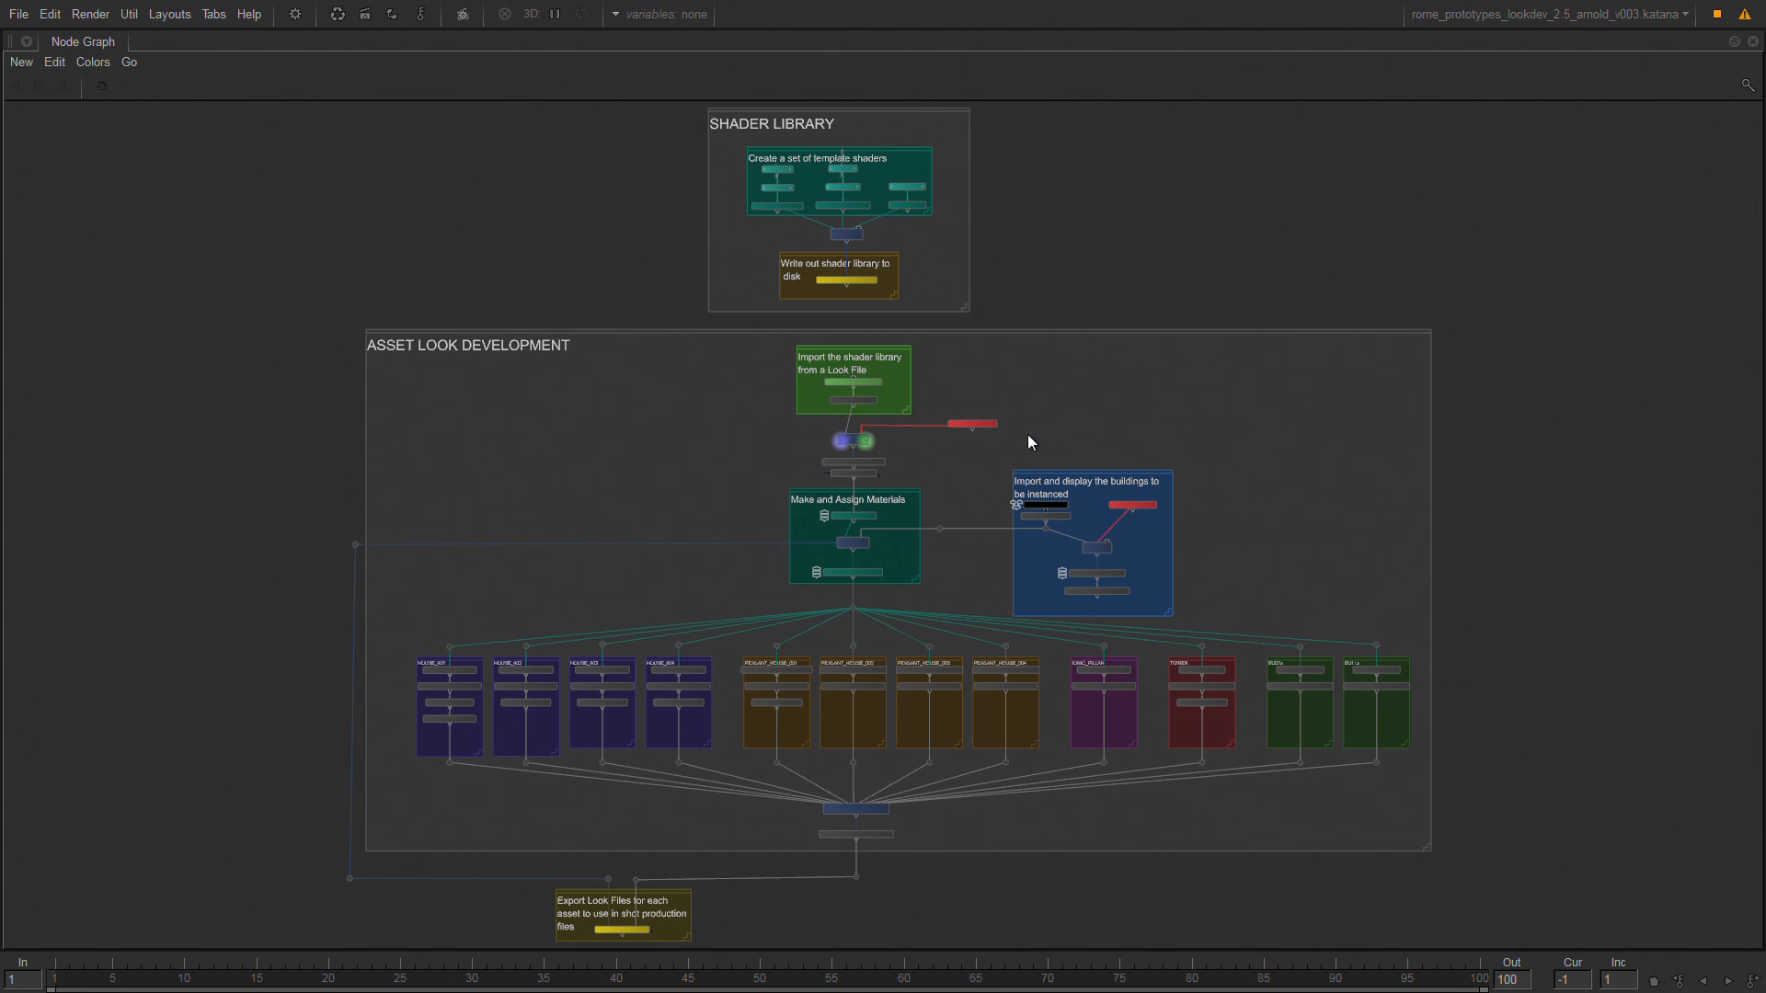
middle_click_drag(594, 273, 583, 193)
left_click_drag(207, 448, 1454, 675)
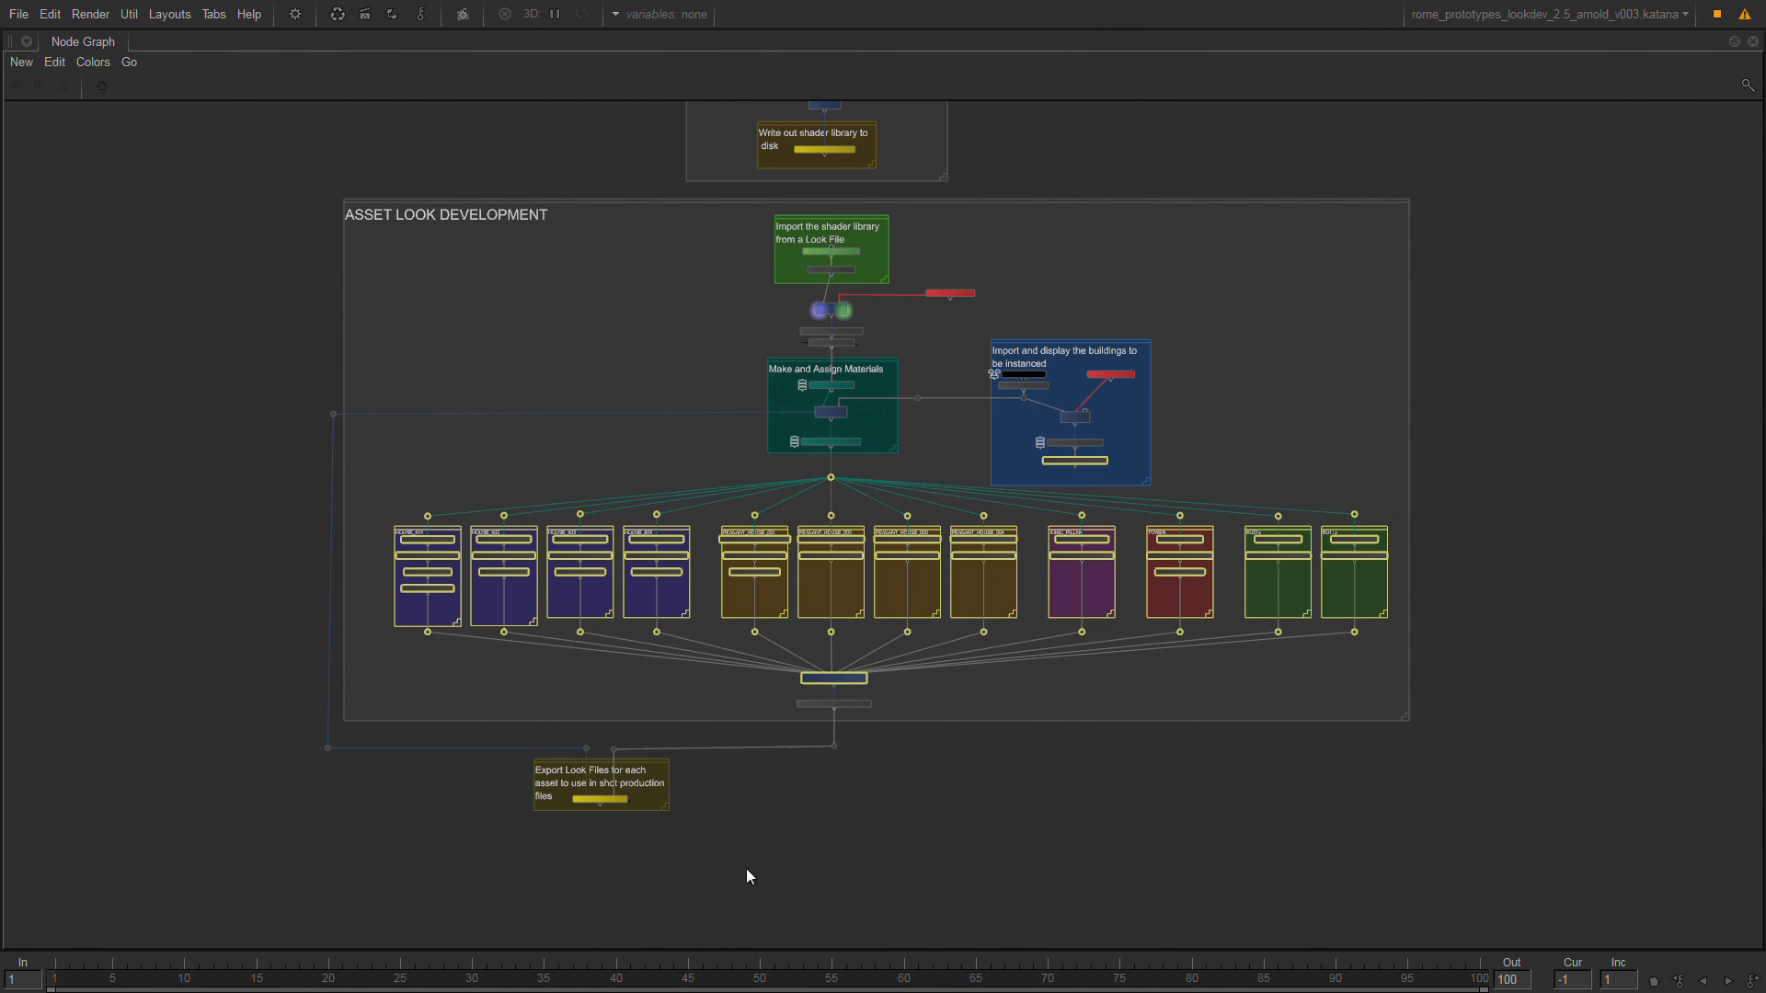
left_click_drag(736, 864, 439, 756)
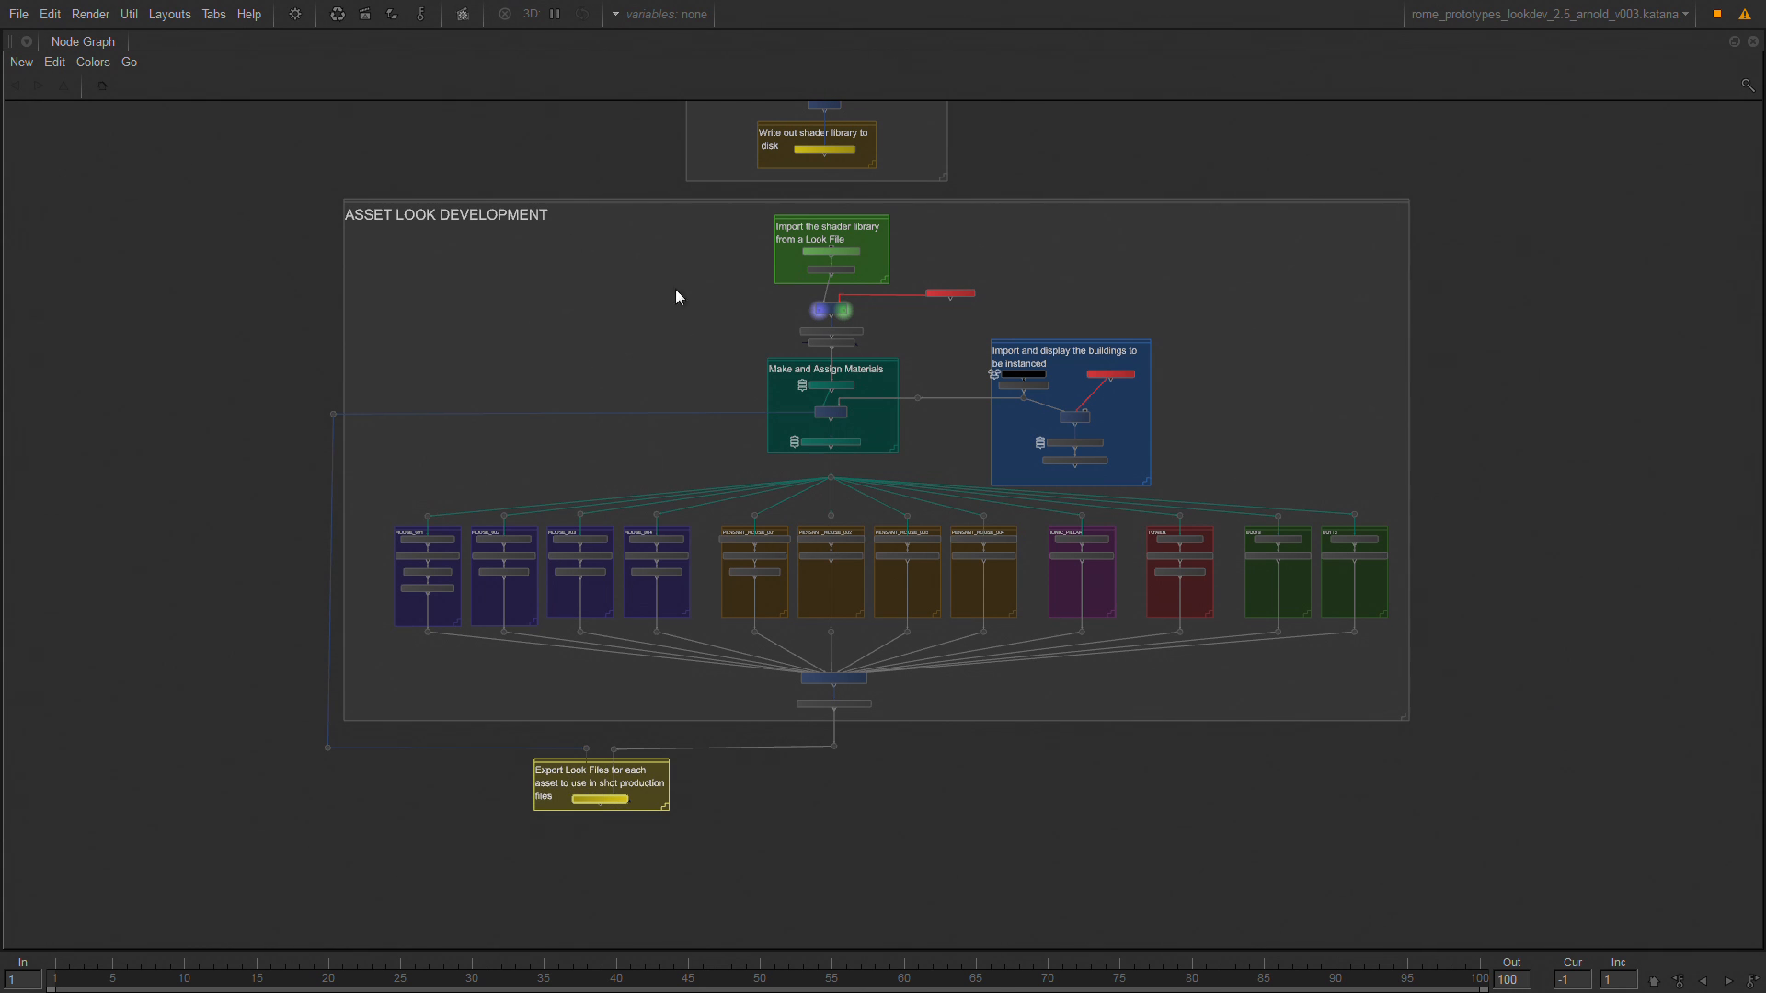
Frame the whole Shader Library section in the node graph.
middle_click_drag(773, 172, 595, 522)
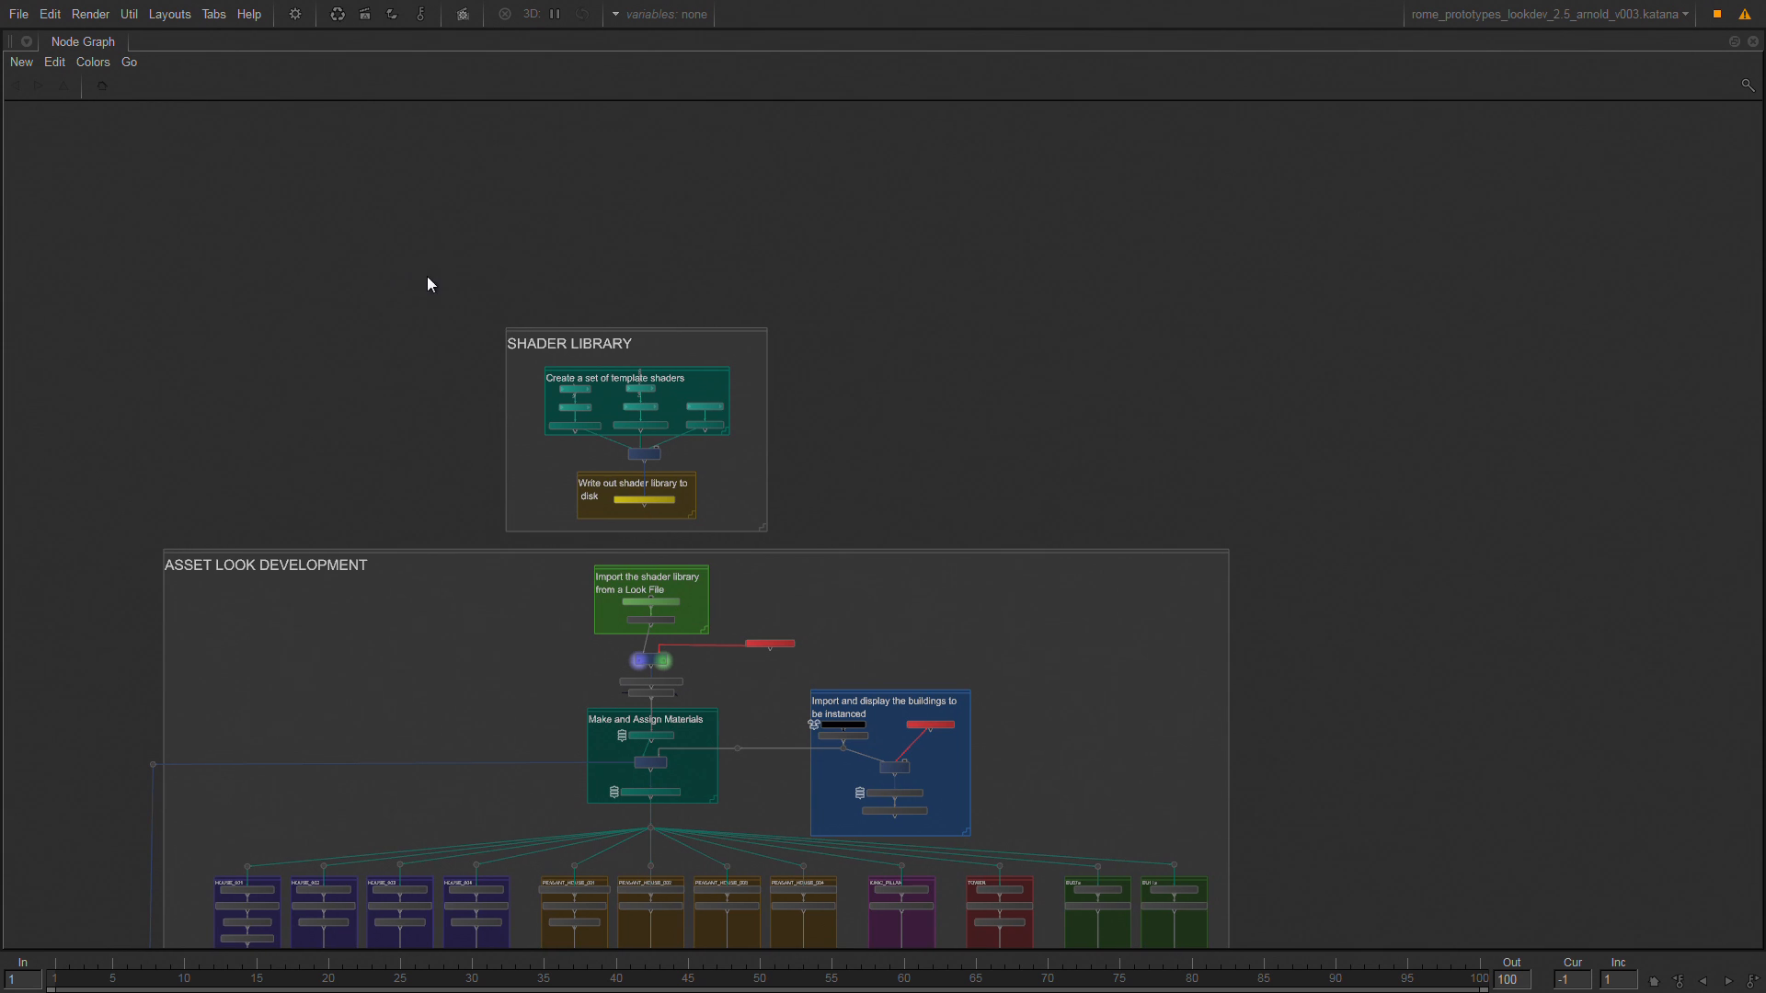
left_click_drag(406, 262, 836, 539)
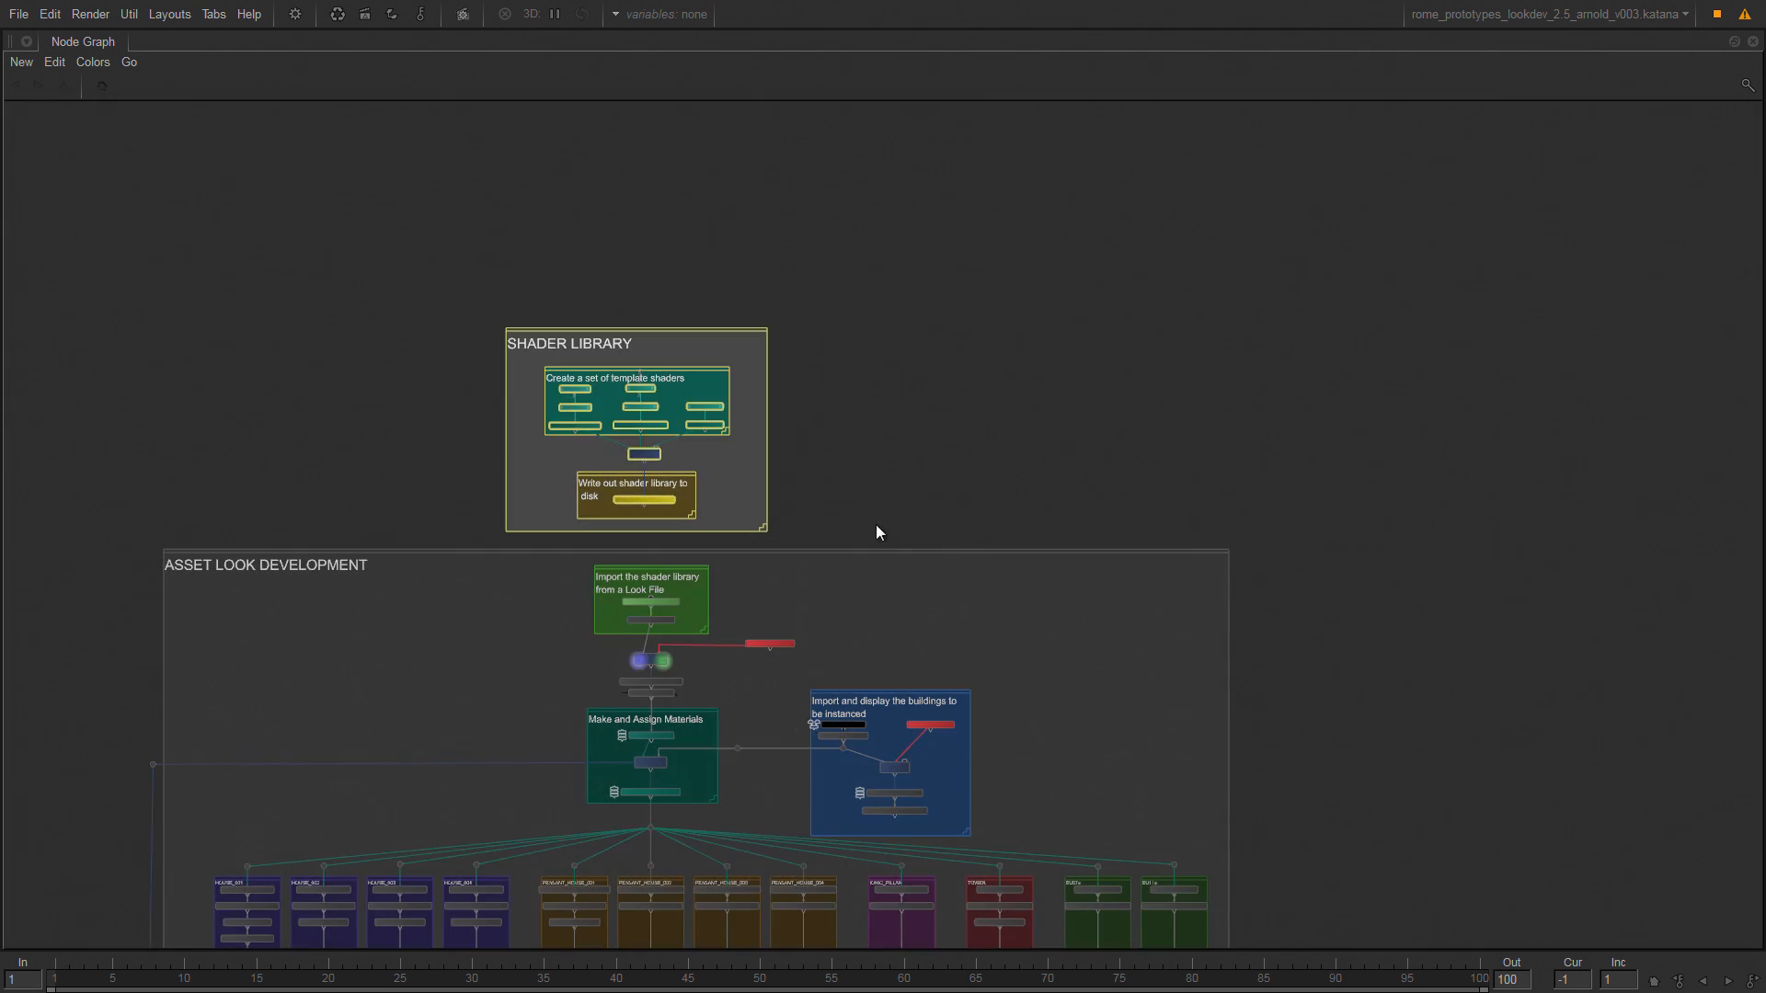
key("f")
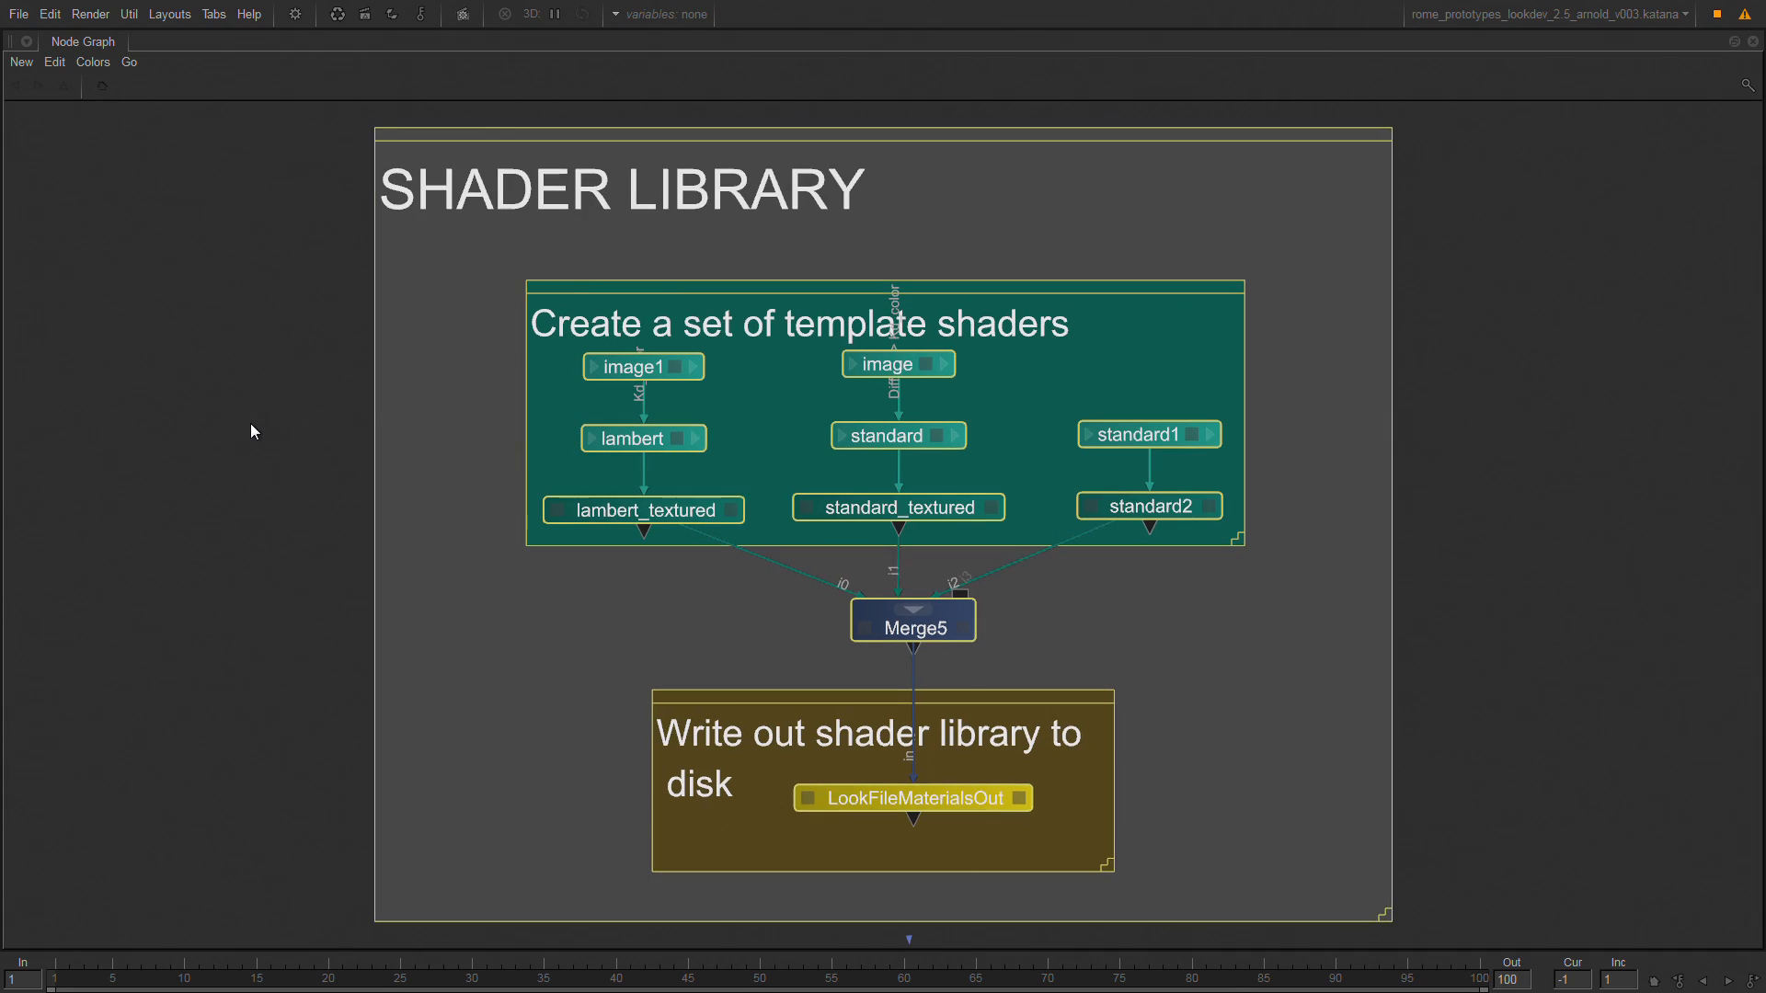
left_click(322, 460)
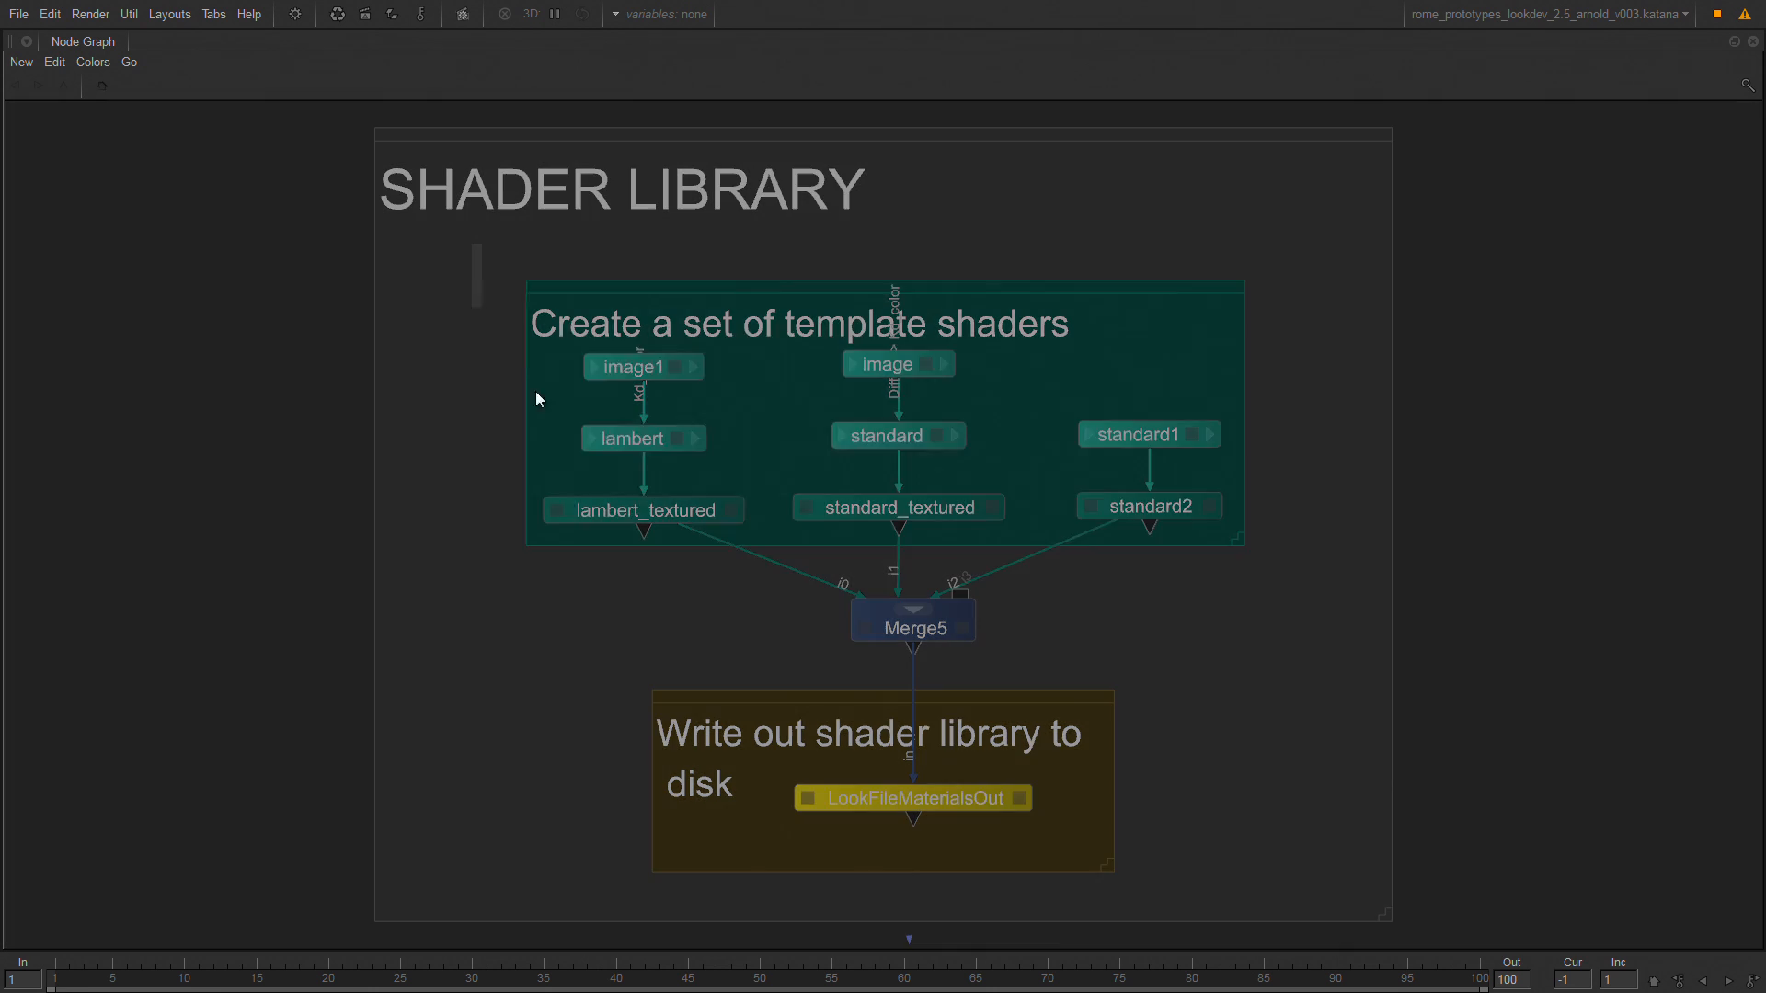
Highlight the template shaders group, and single out the lambert_textured, standard_textured and standard2 material nodes.
left_click_drag(472, 243, 1294, 556)
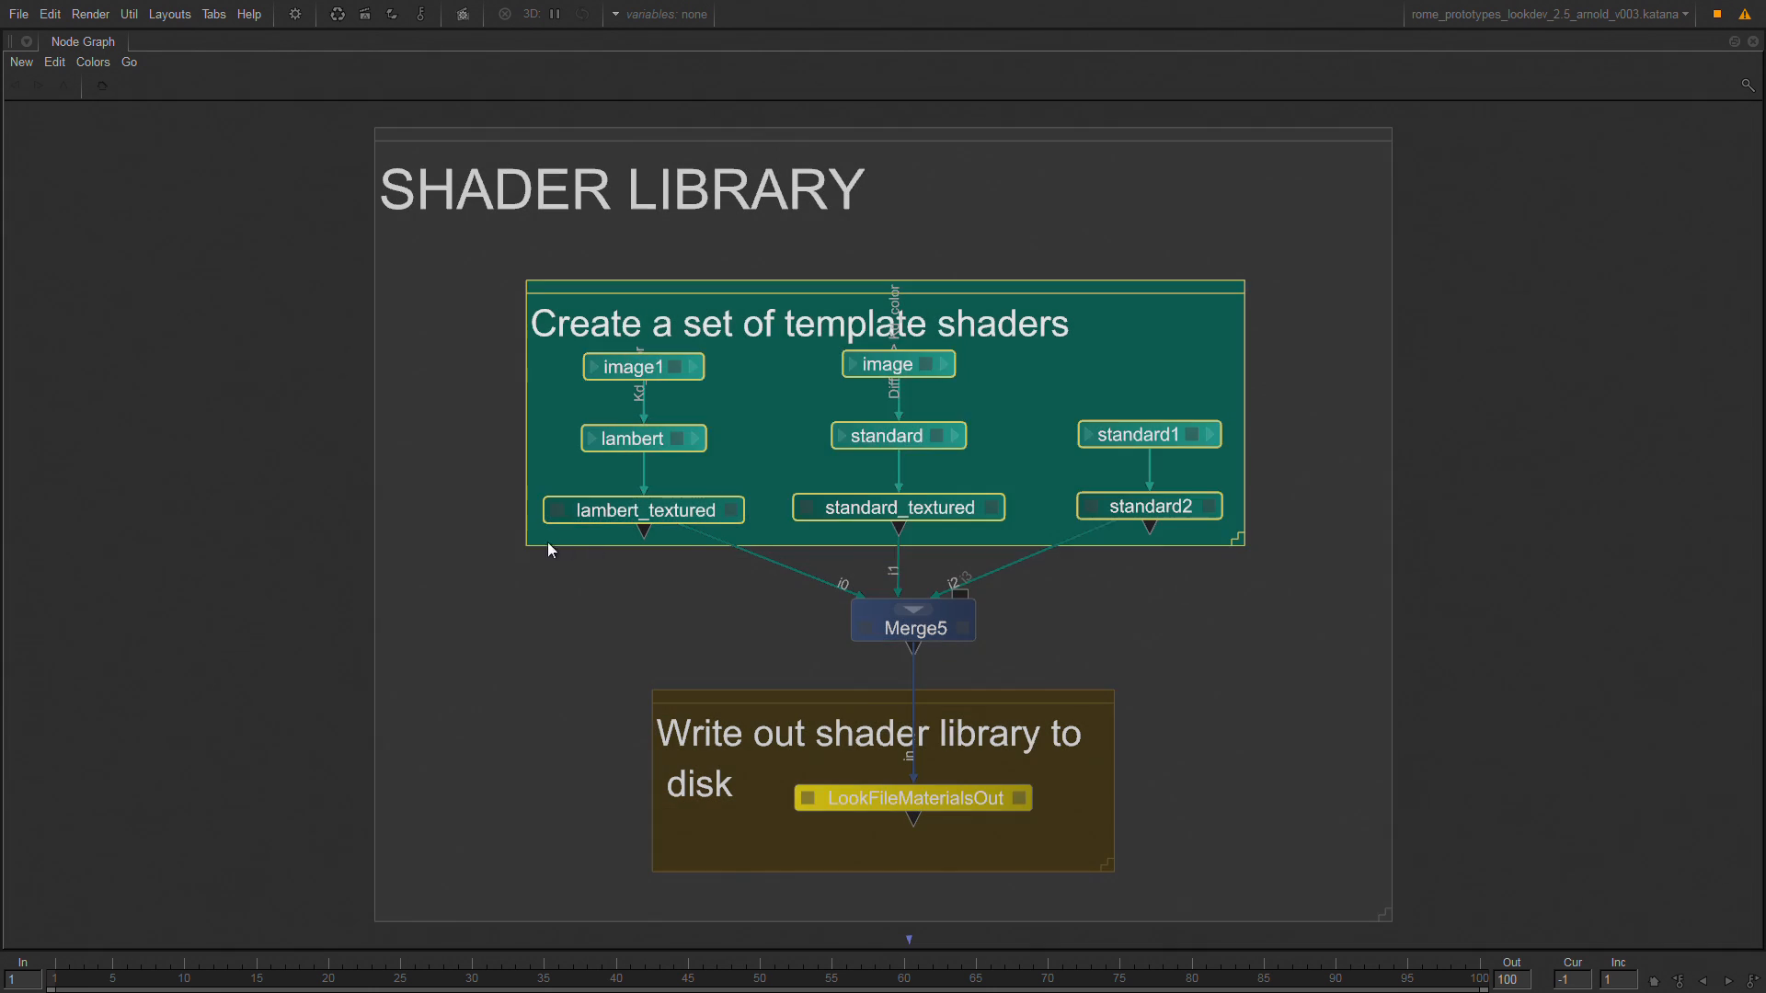
left_click(448, 511)
left_click_drag(435, 509, 1248, 527)
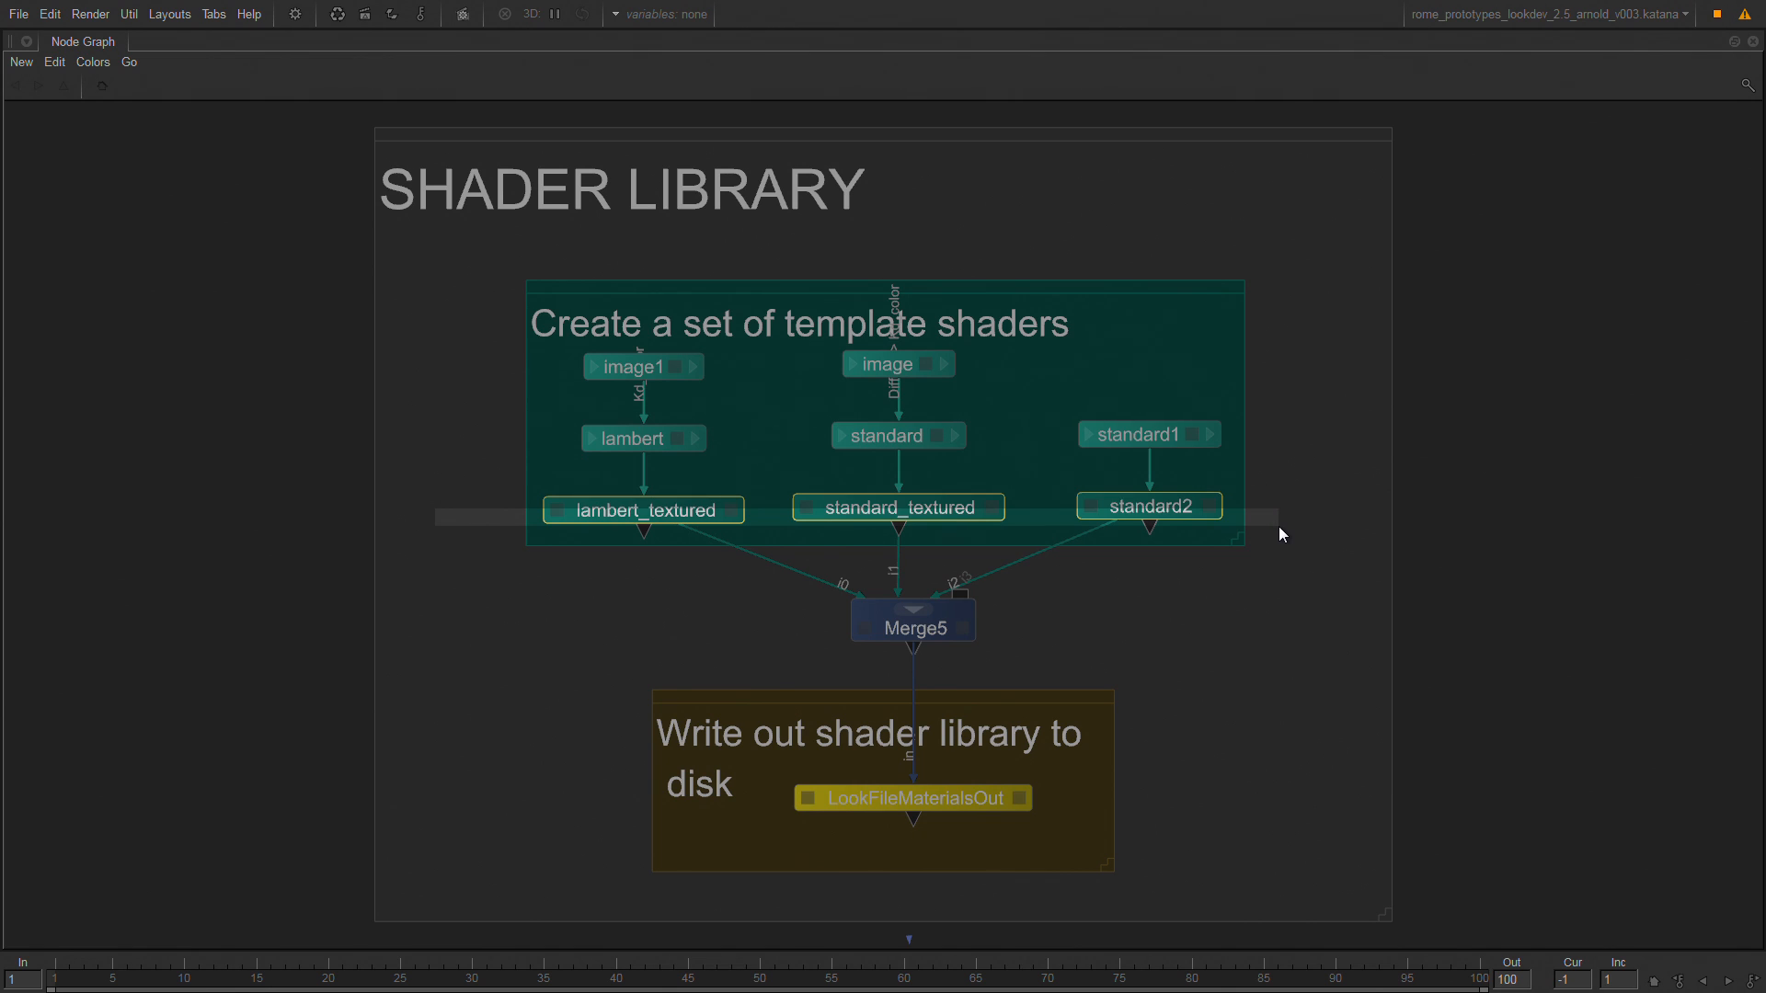
left_click_drag(1278, 533, 1277, 536)
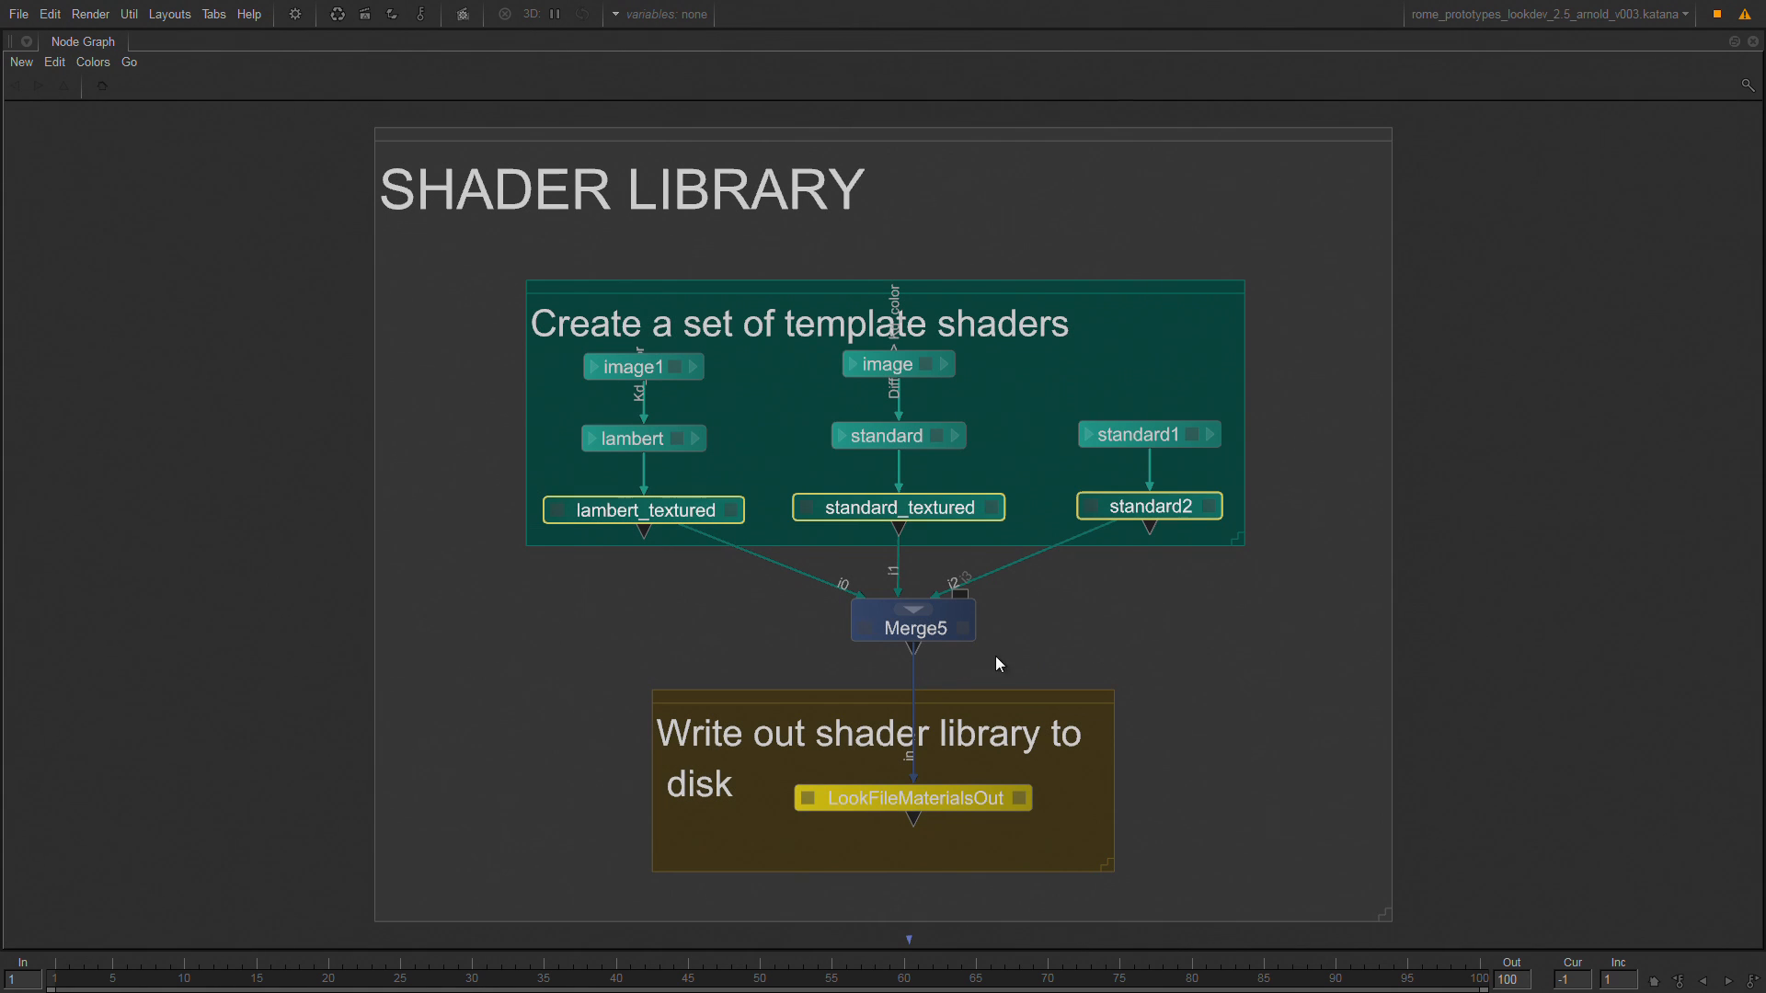
View the scene at Merge5 and fully expand root in the scene graph to compare the library materials with their nodes.
left_click(915, 633)
key("space")
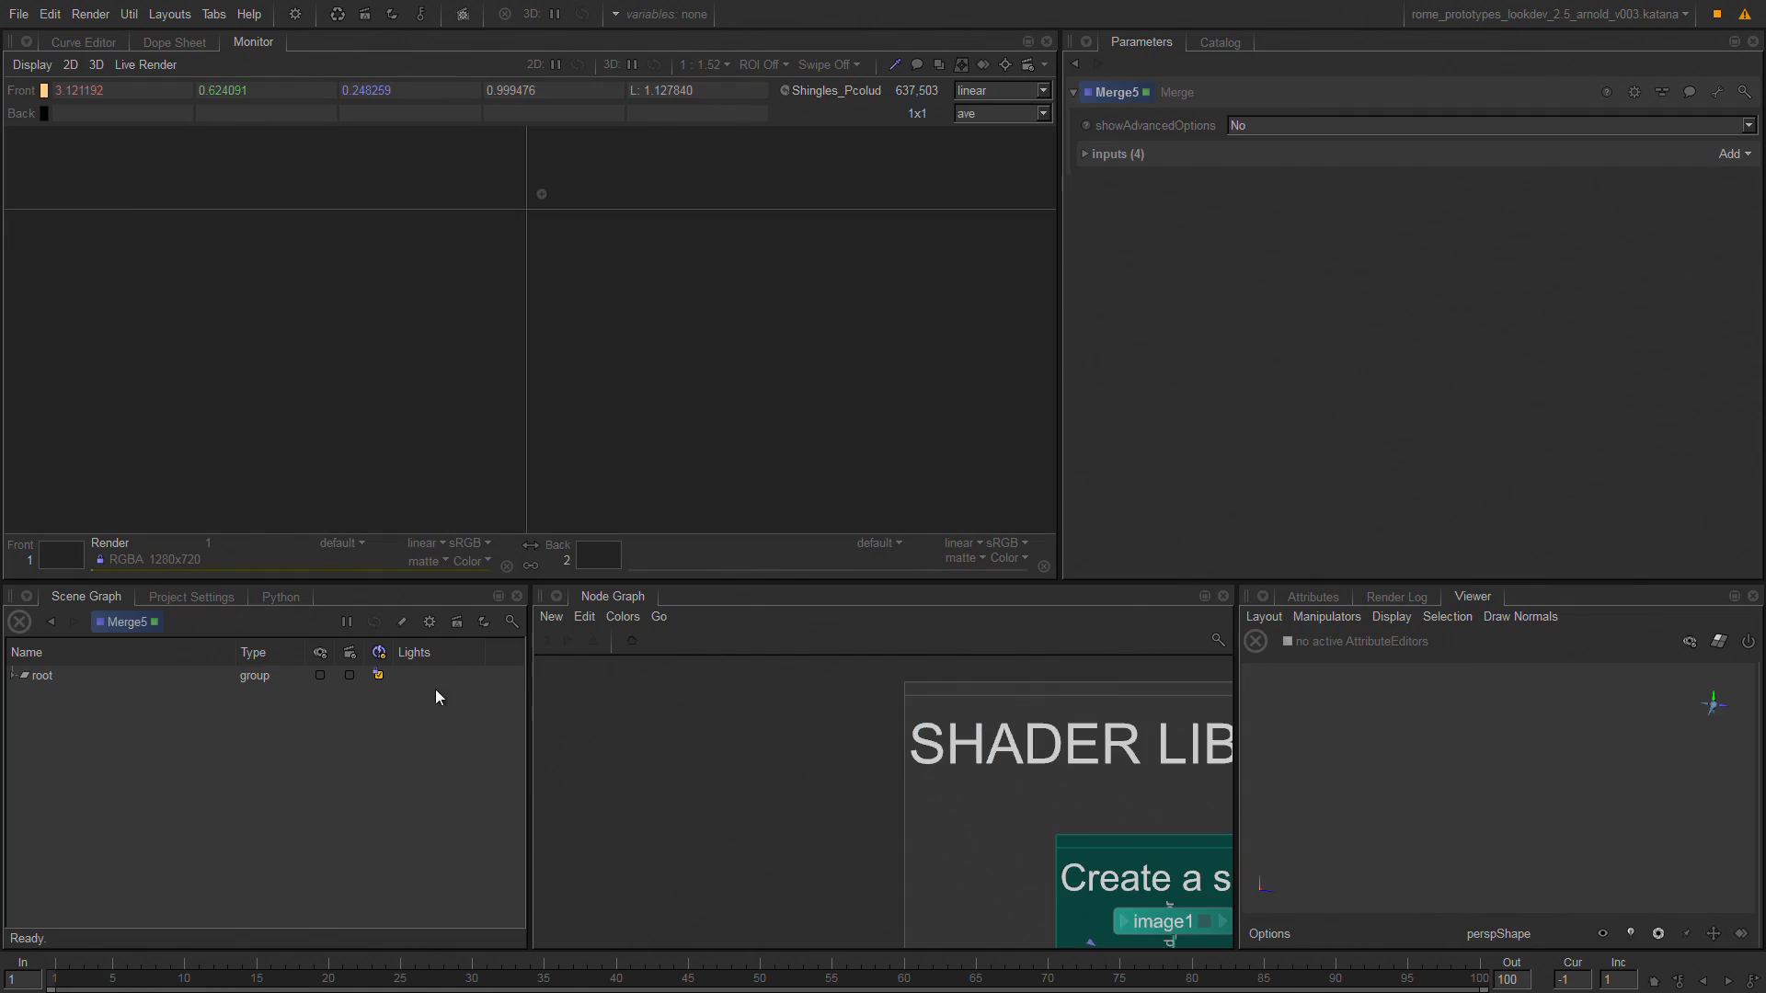
double_click(49, 672)
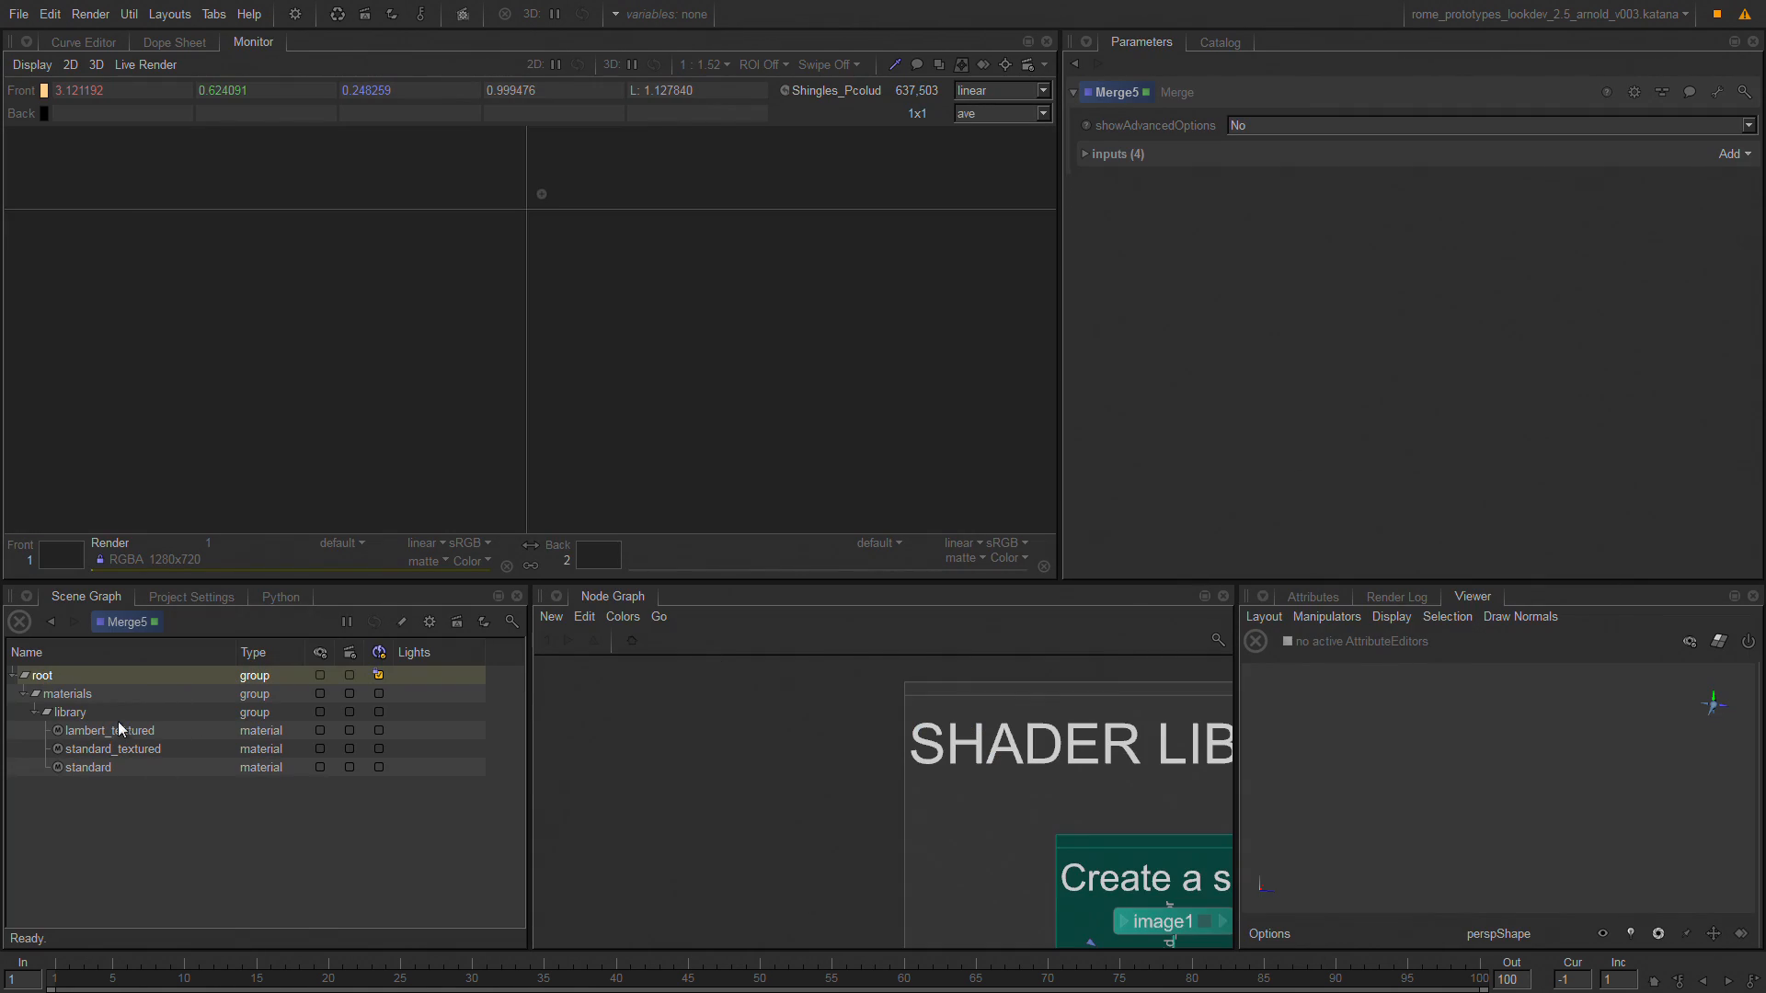
key("f")
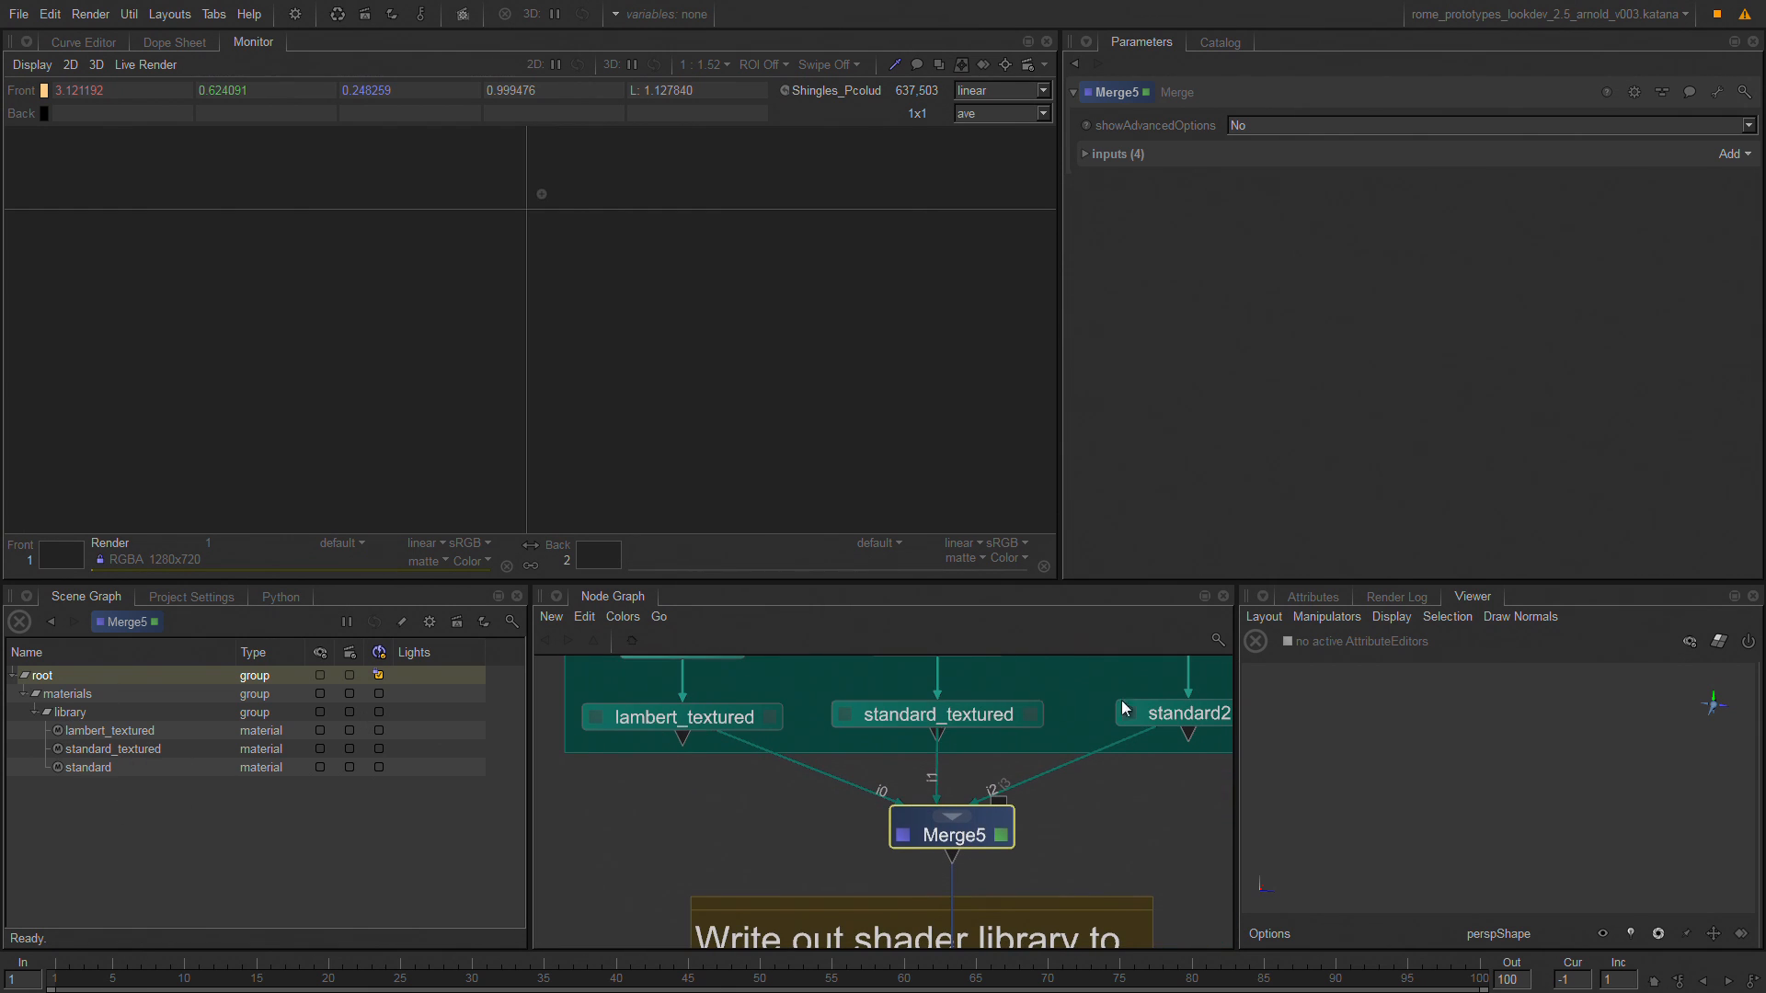
middle_click_drag(1069, 683, 1029, 760)
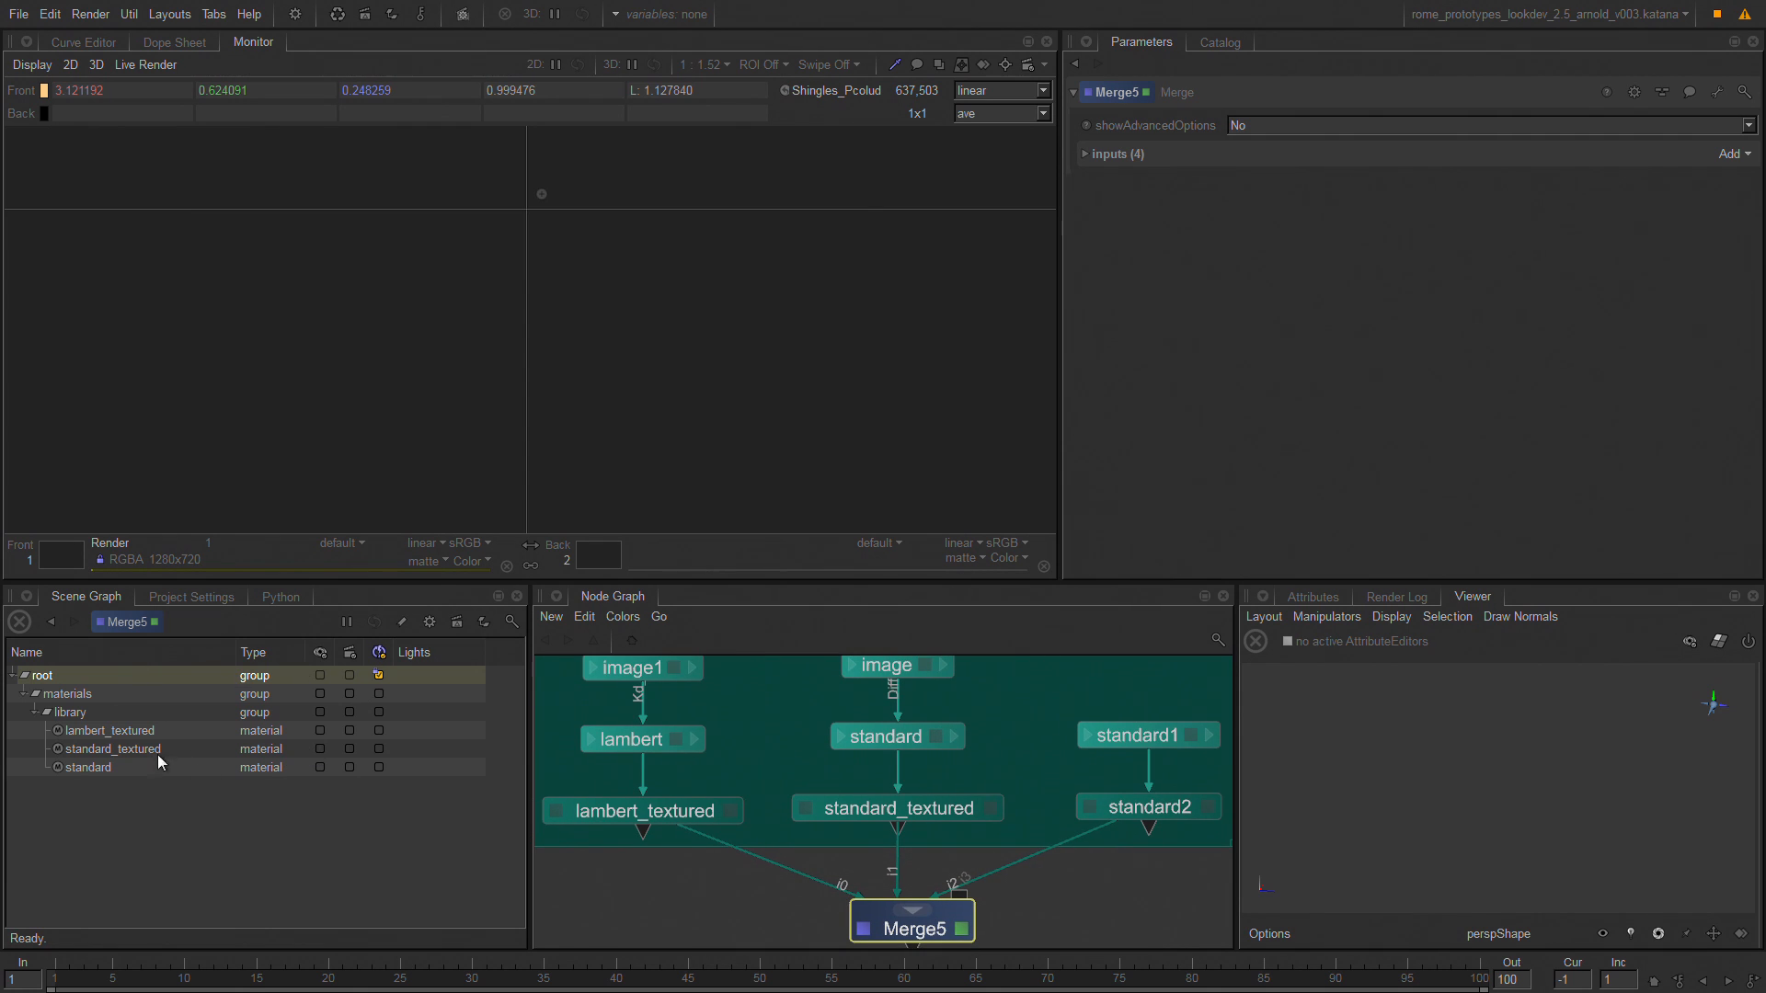
Enlarge the node graph and select the lambert and standard shaders, their material nodes and the connected image nodes one by one.
left_click(773, 736)
key("space")
middle_click_drag(693, 478, 845, 567)
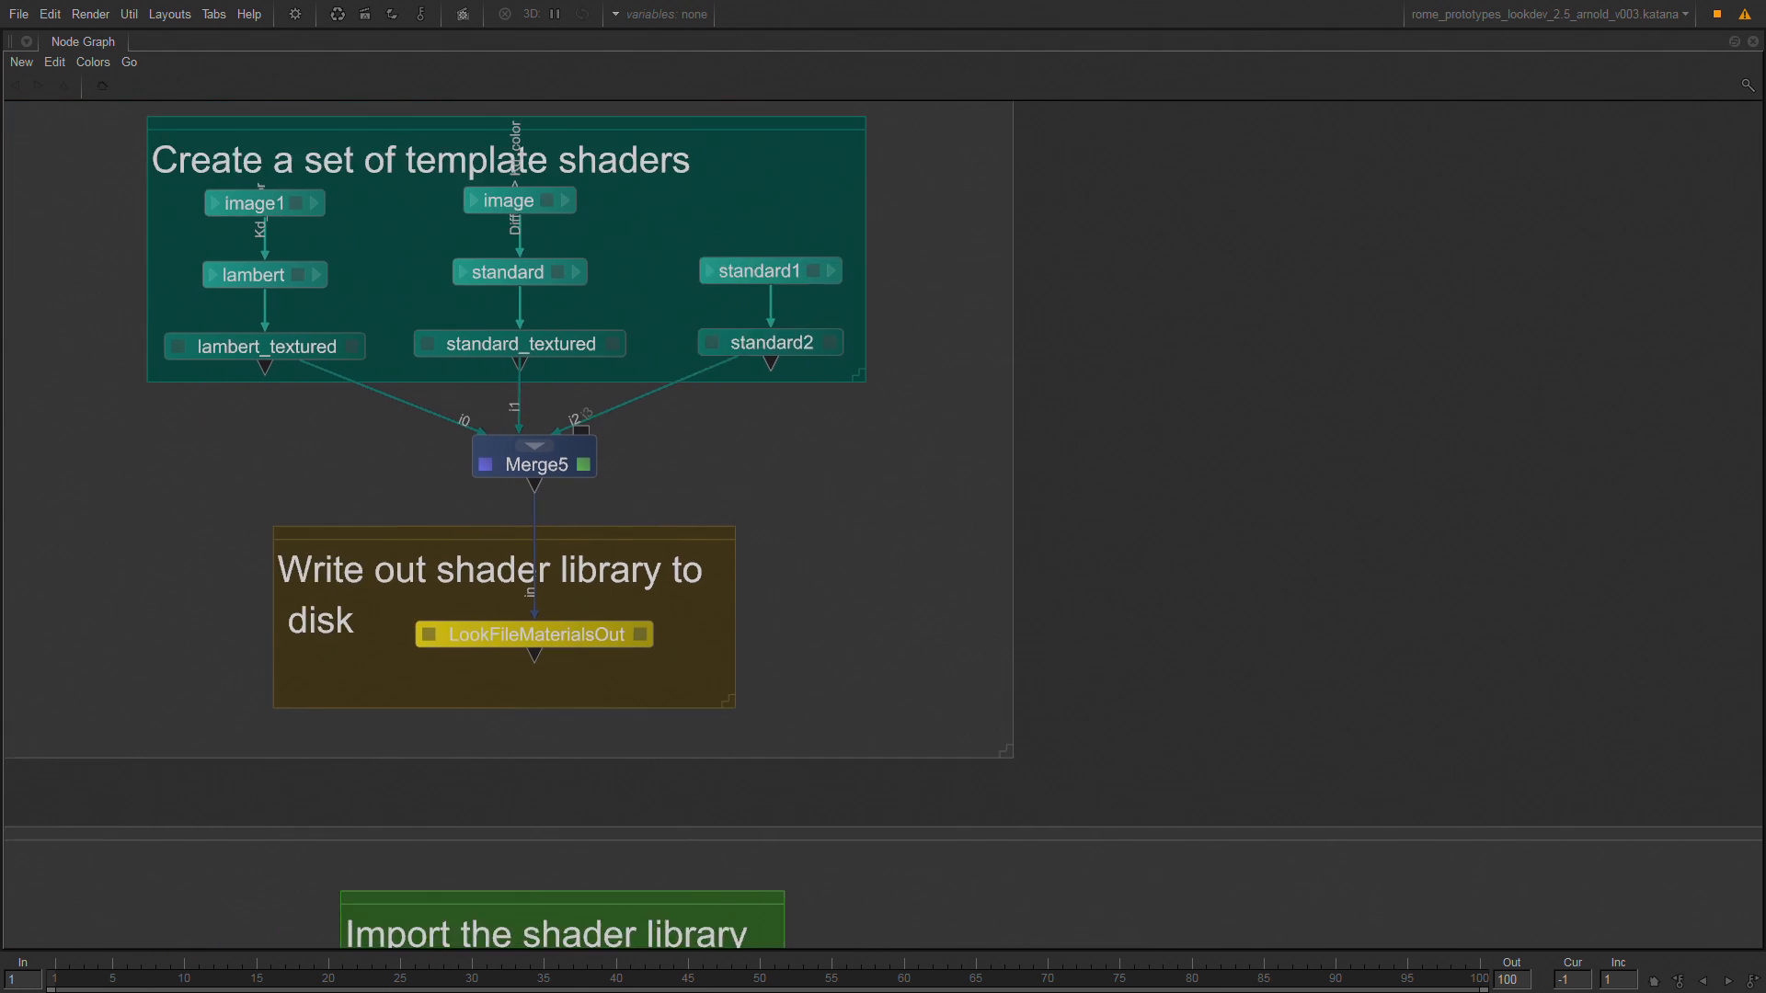
middle_click_drag(585, 316, 863, 522)
left_click(533, 483)
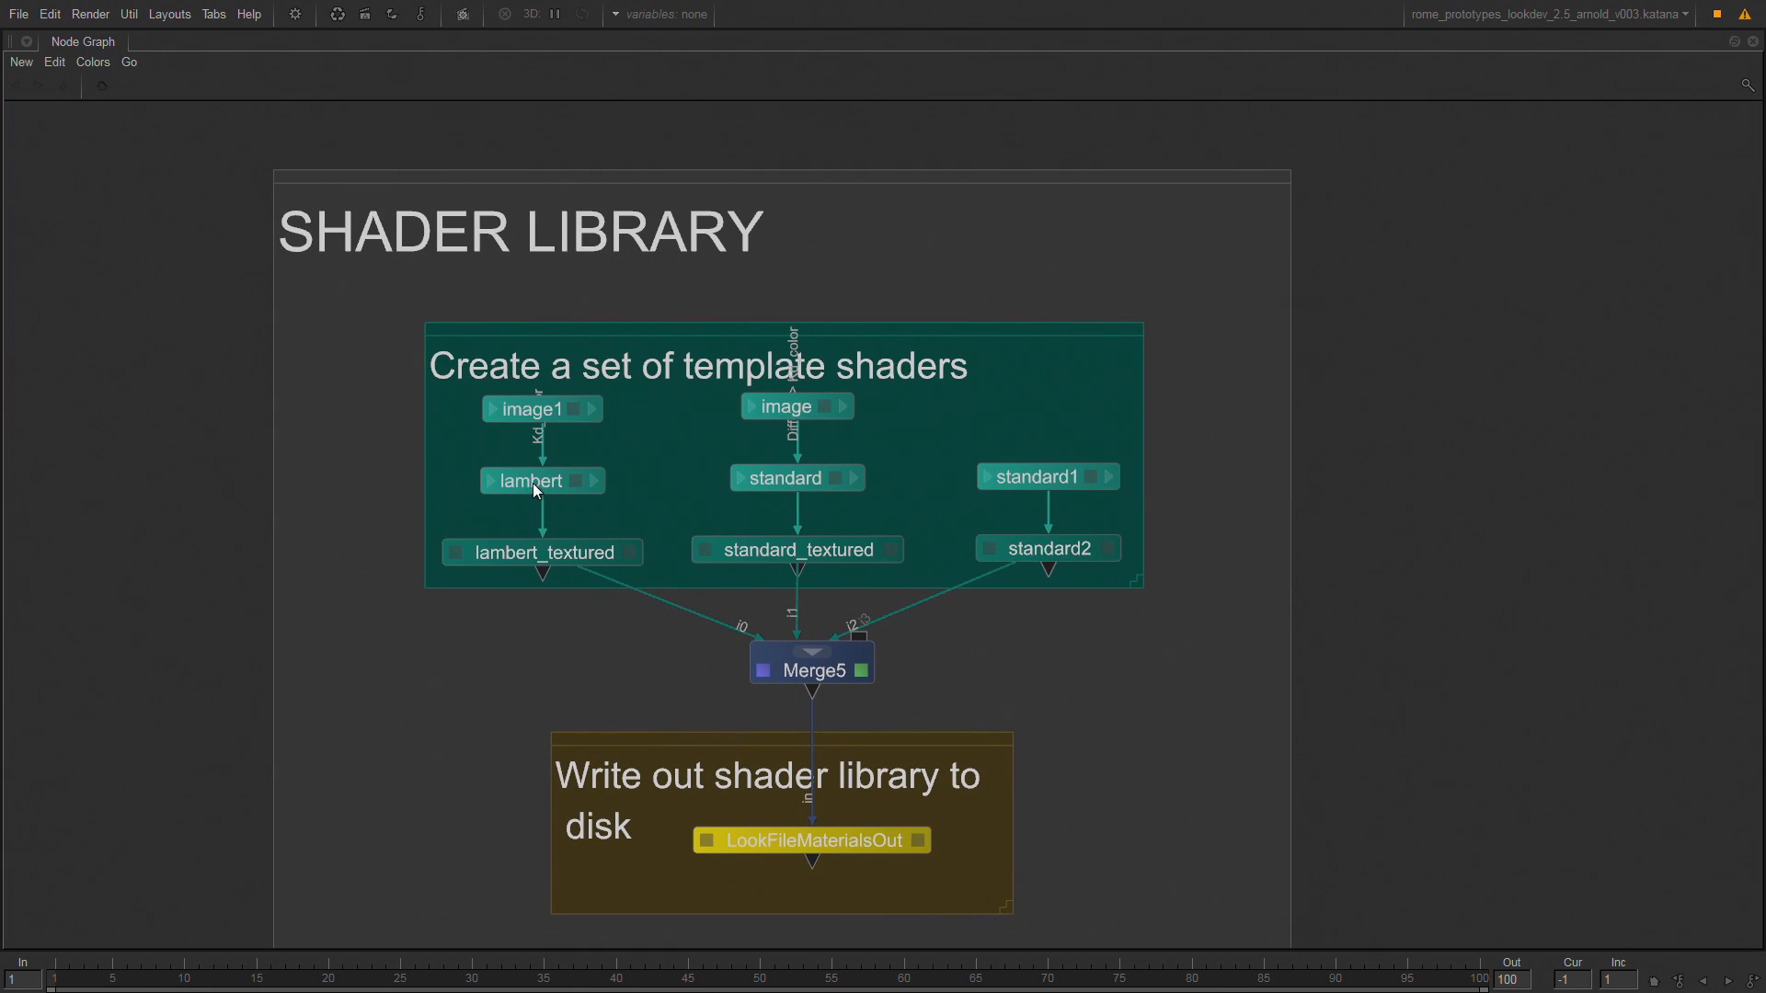
left_click(754, 480)
left_click(1012, 479)
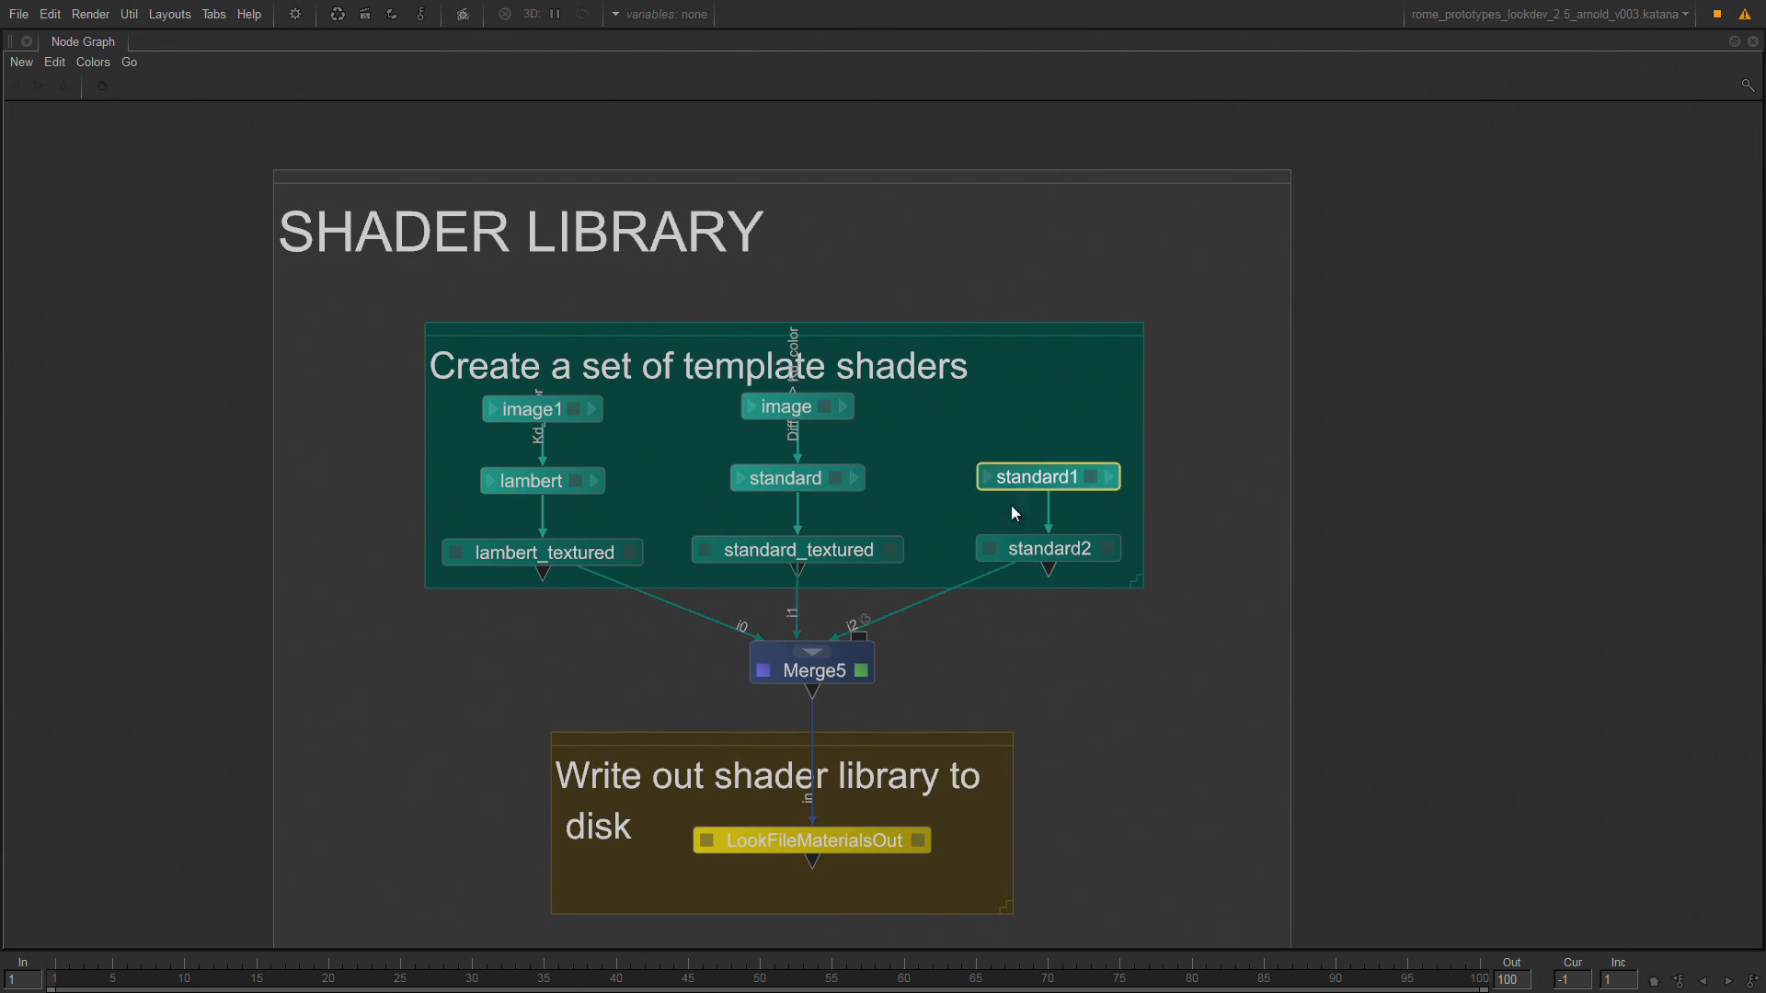
left_click(806, 550)
left_click(1038, 552)
left_click(542, 411)
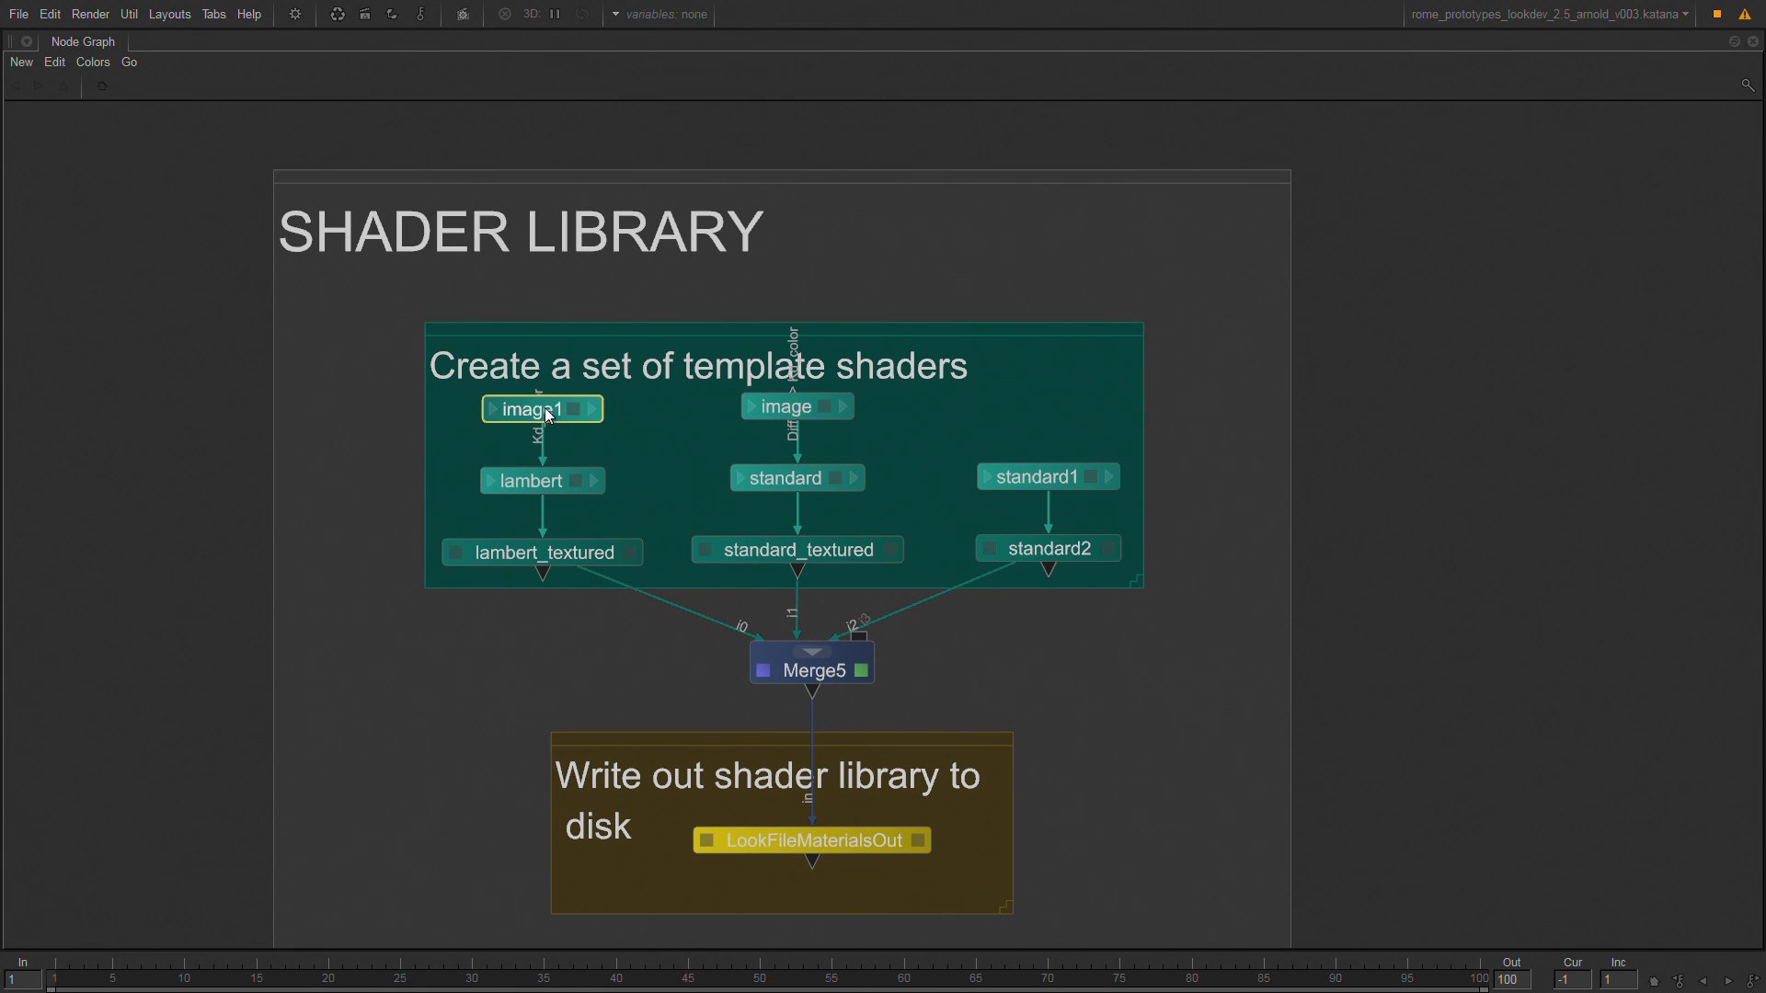
left_click(766, 406)
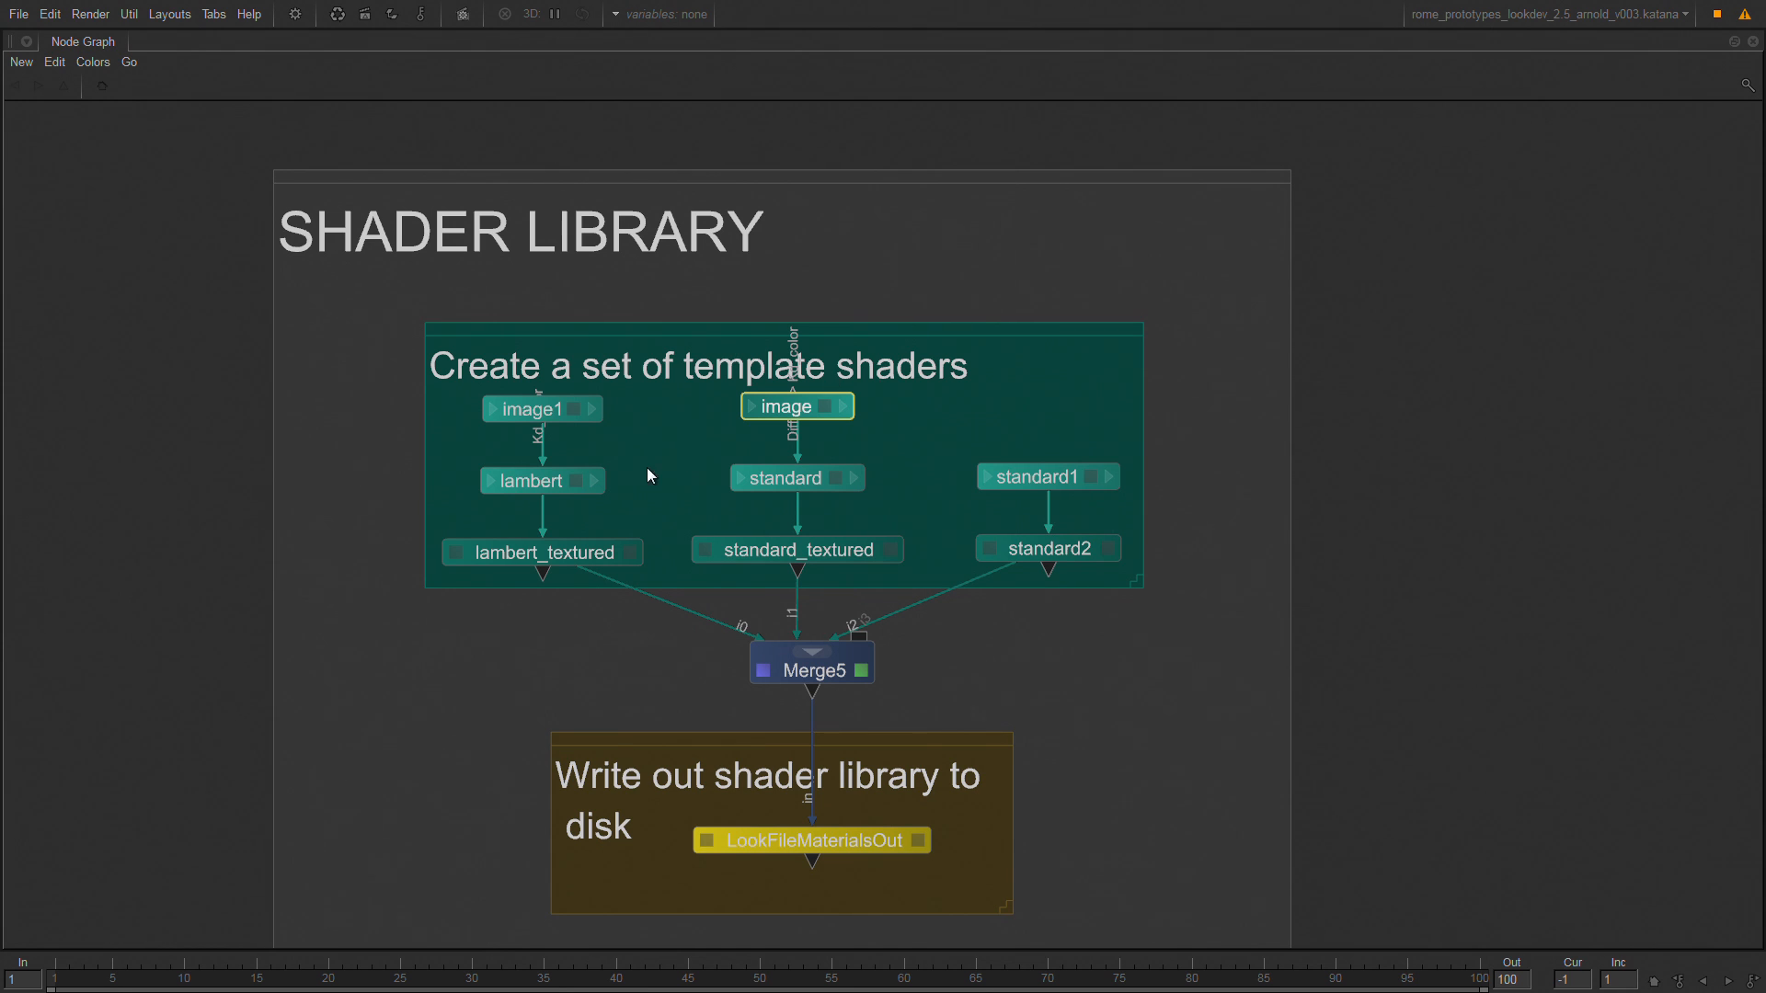
Open the parameters of the image node feeding the standard shader and restore the full layout with the template shaders in view.
left_click(889, 550)
left_click(826, 406)
key("space")
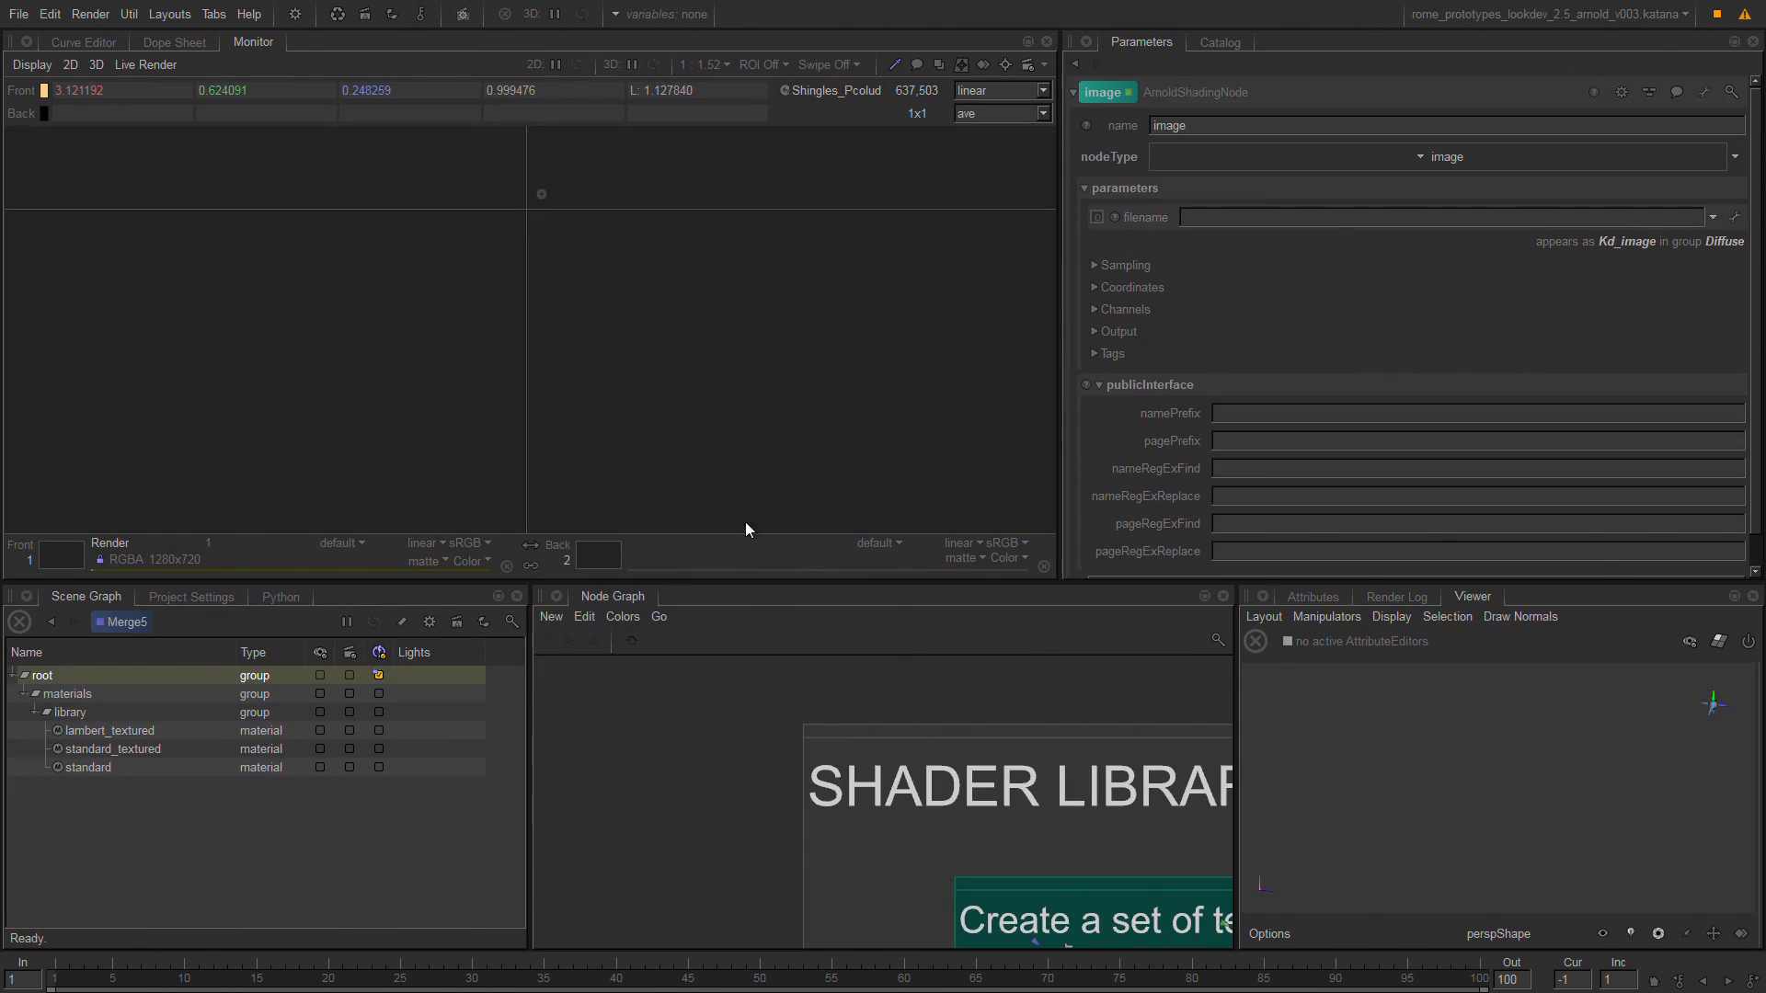
middle_click_drag(920, 762, 706, 649)
middle_click_drag(1057, 880, 846, 749)
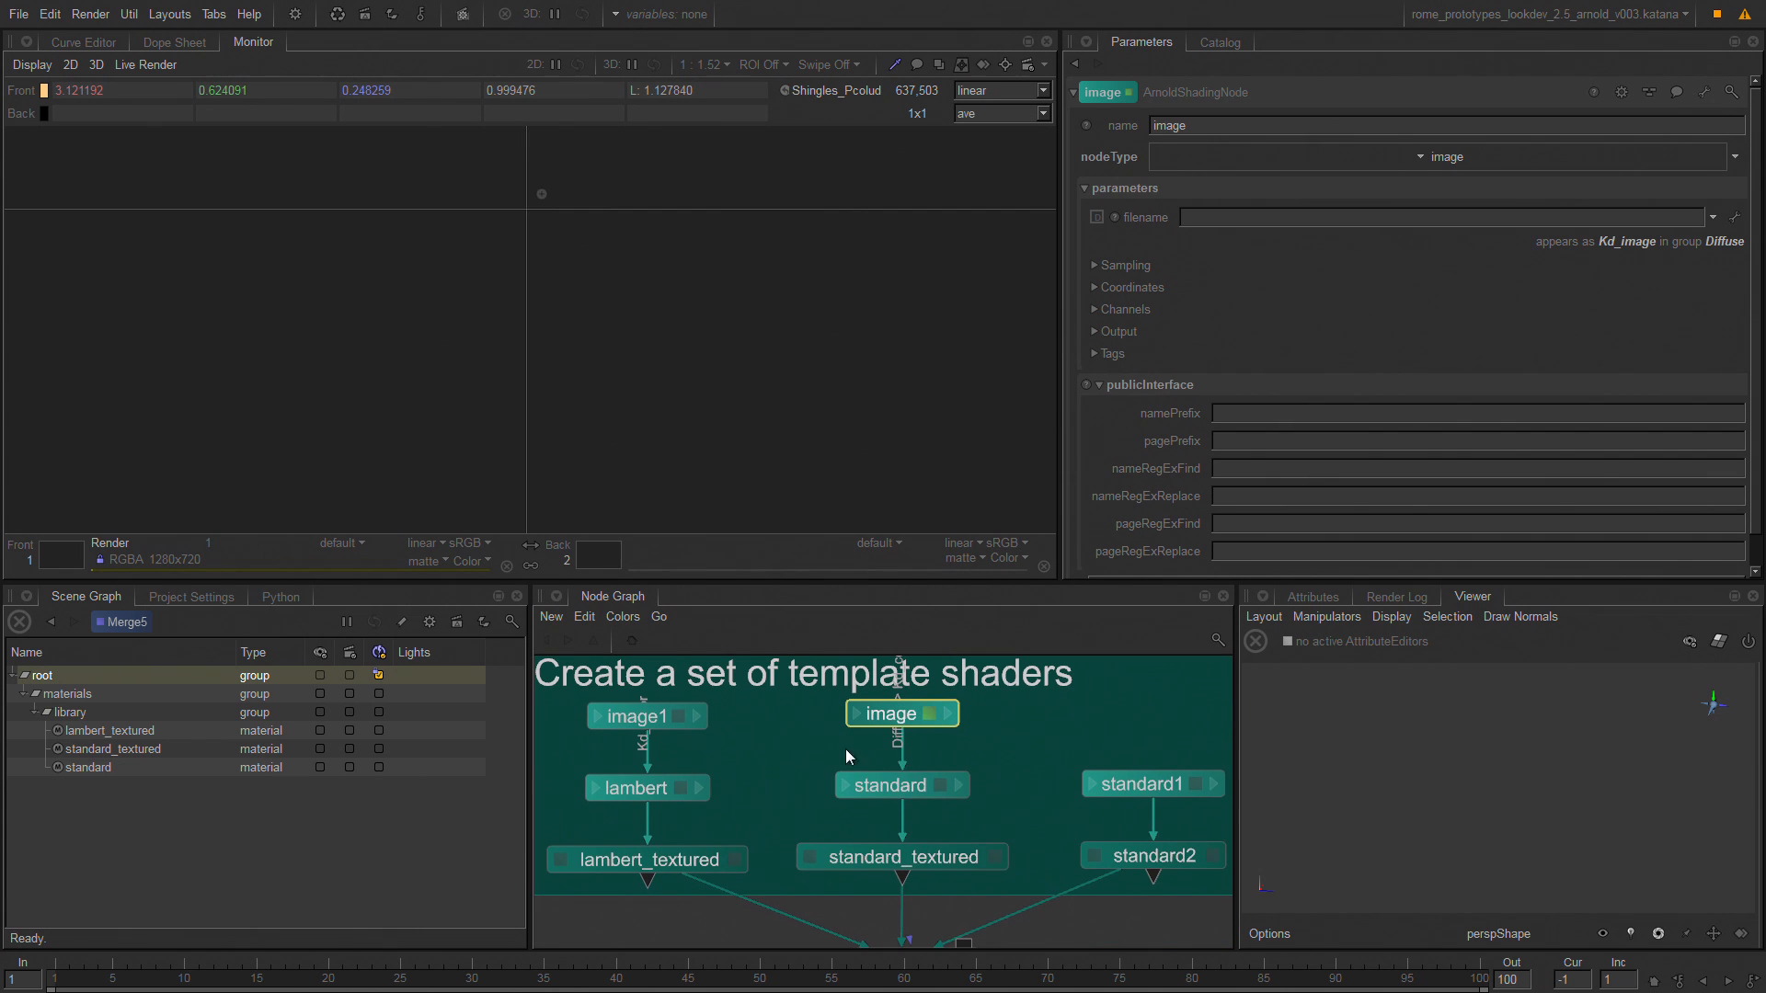
Inspect the Diffuse parameters of the standard shader and the material interface of standard_textured.
left_click(939, 788)
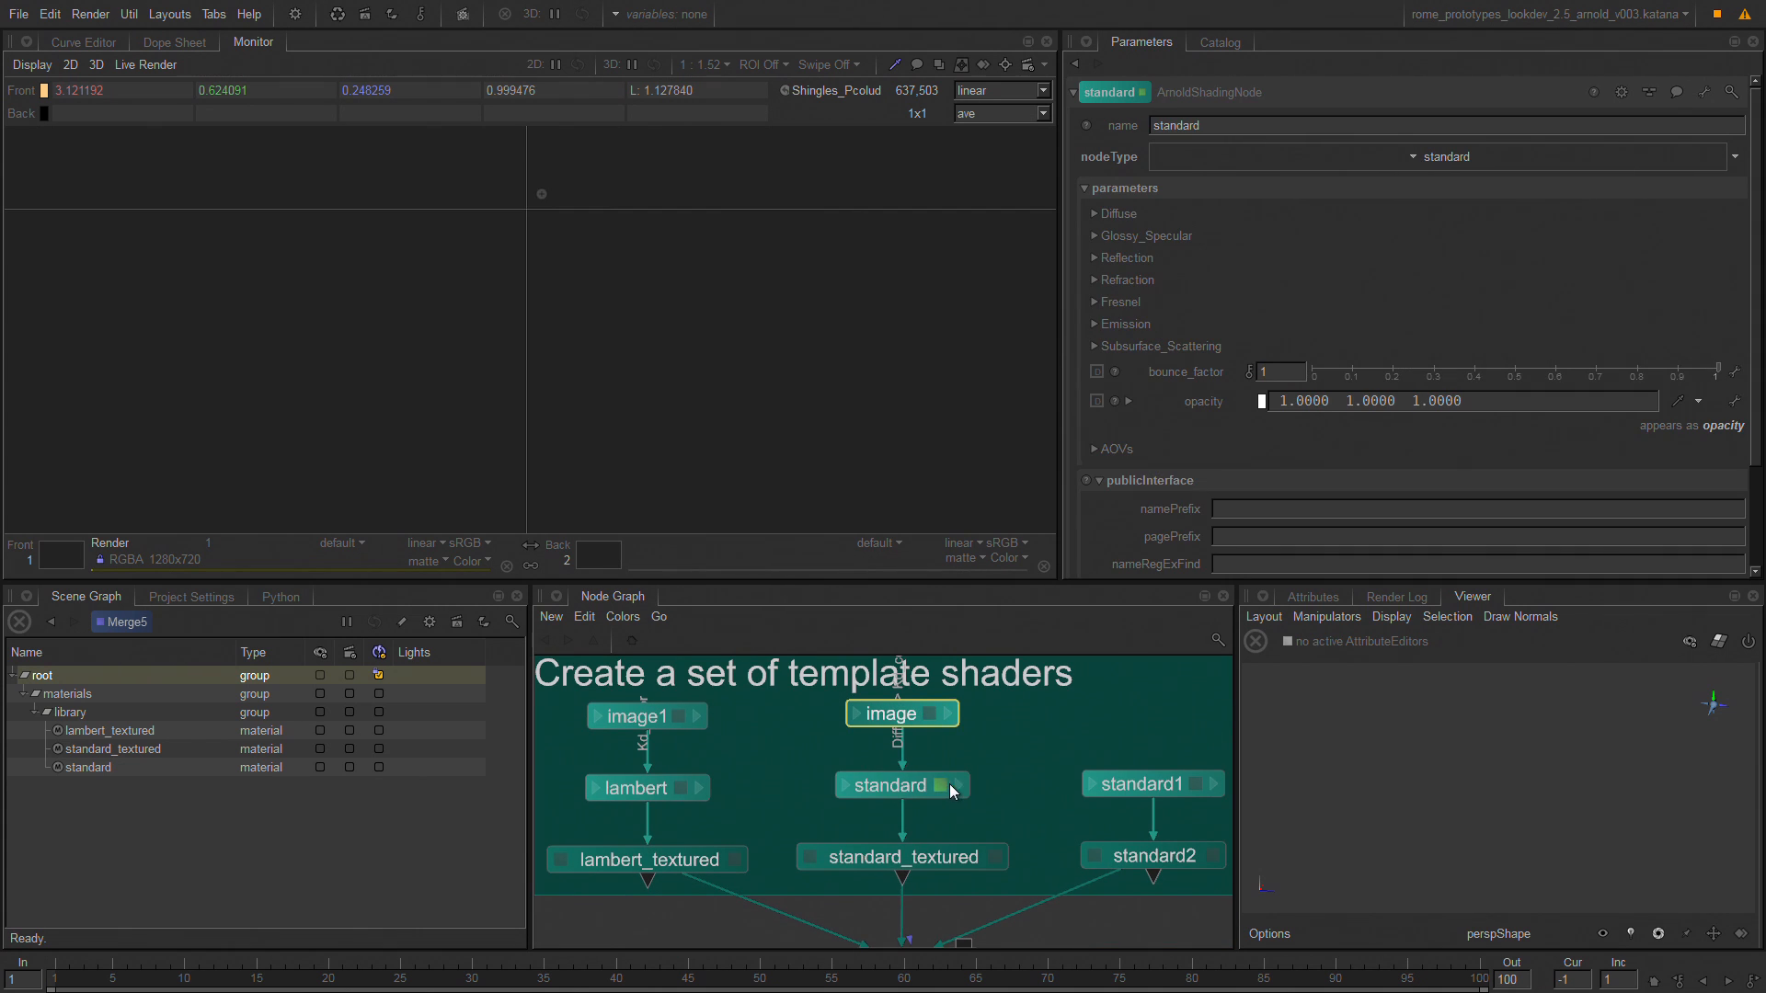
left_click_drag(1756, 257, 1741, 191)
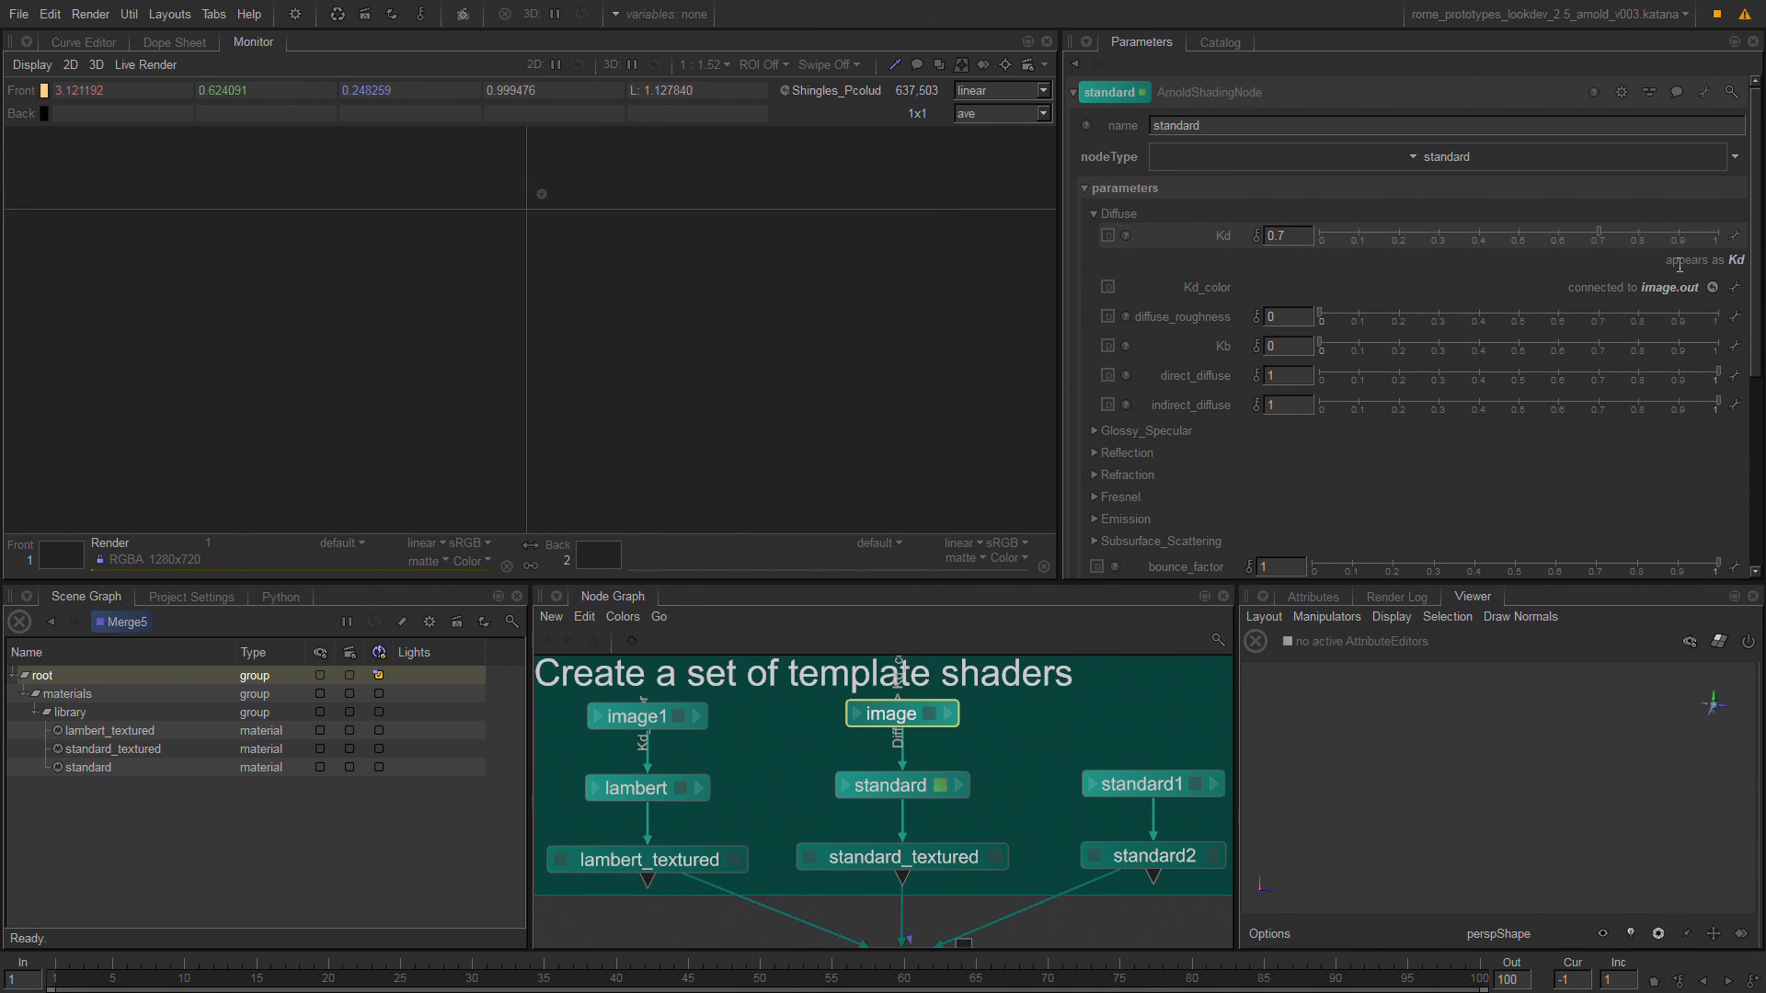
left_click(931, 862)
left_click(995, 857)
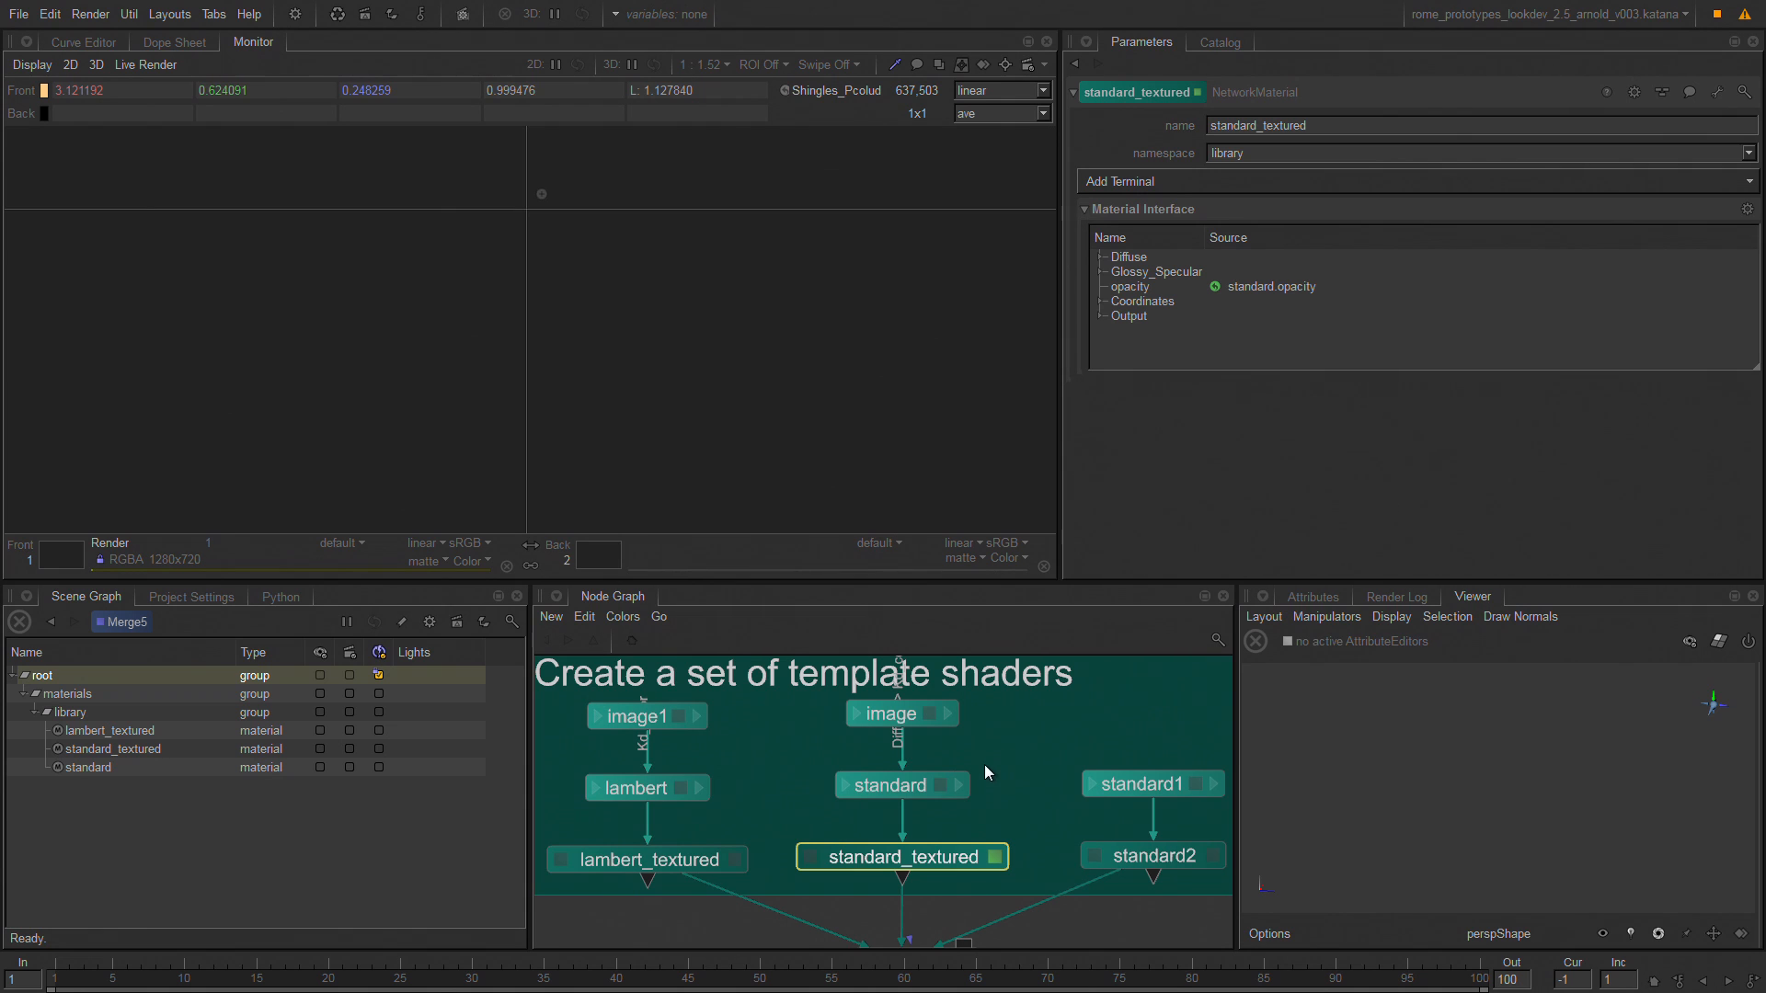
Expose the standard shader's diffuse_roughness parameter in the material interface under the name roughmess.
left_click(940, 784)
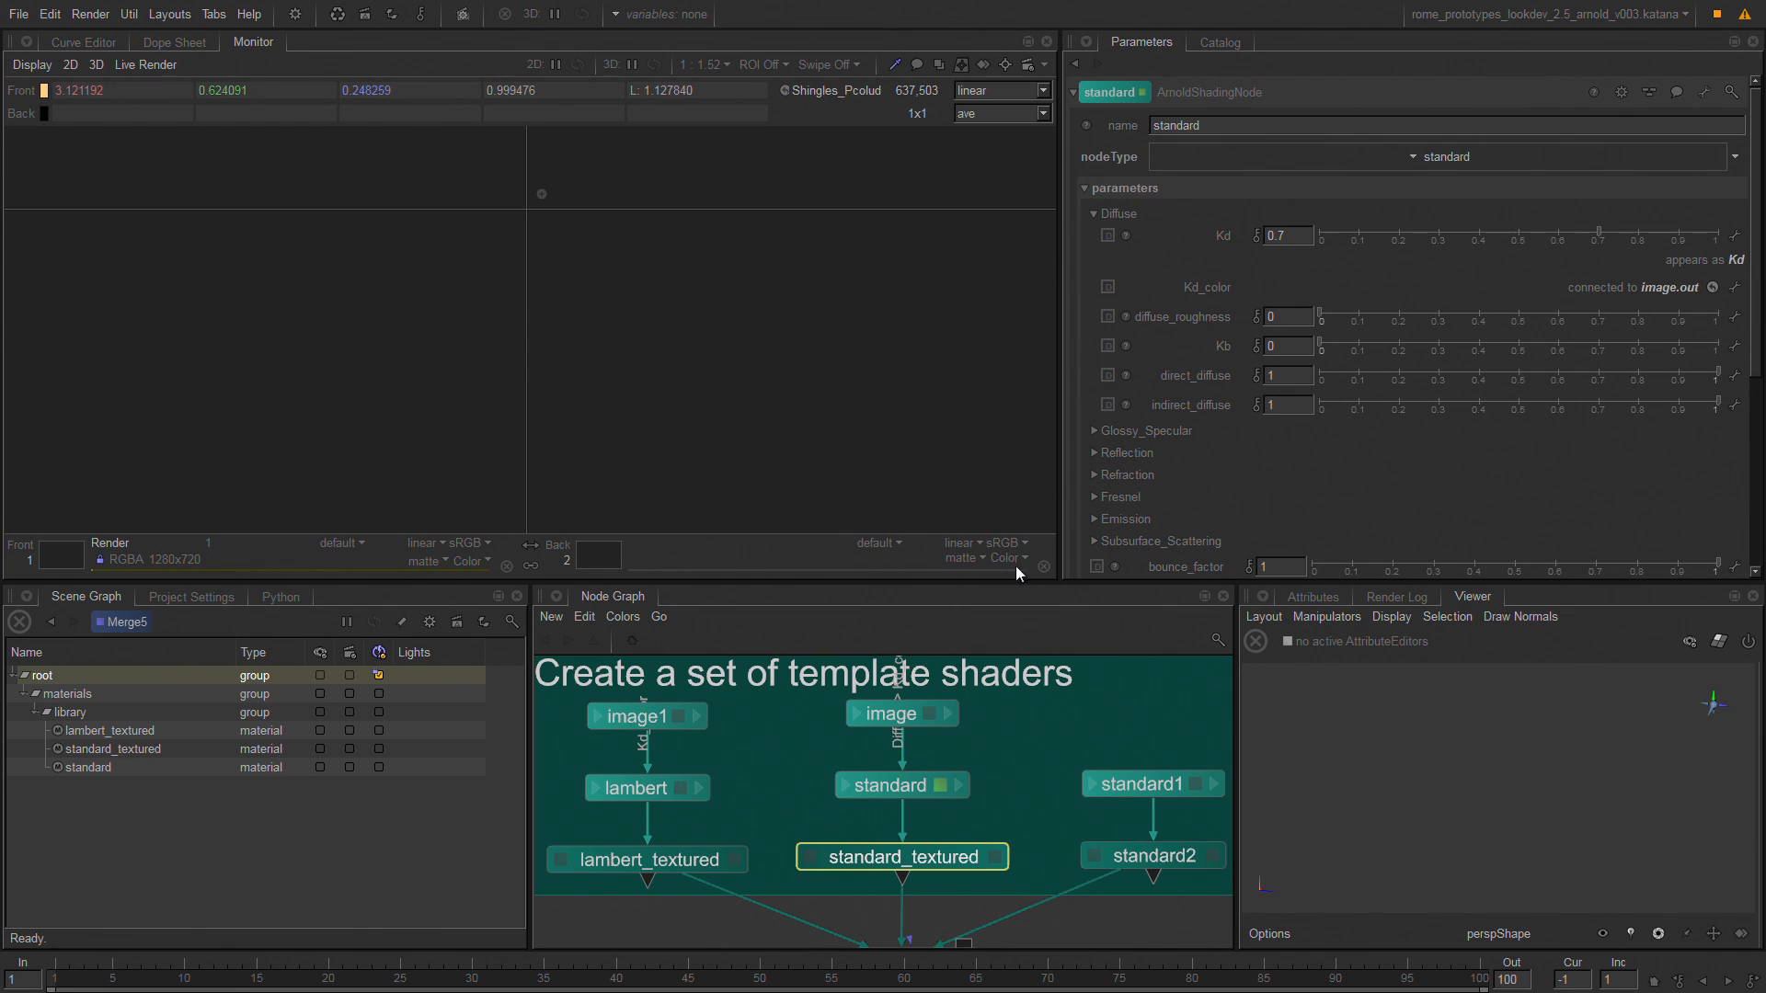
left_click(931, 714)
left_click(939, 785)
left_click(1735, 319)
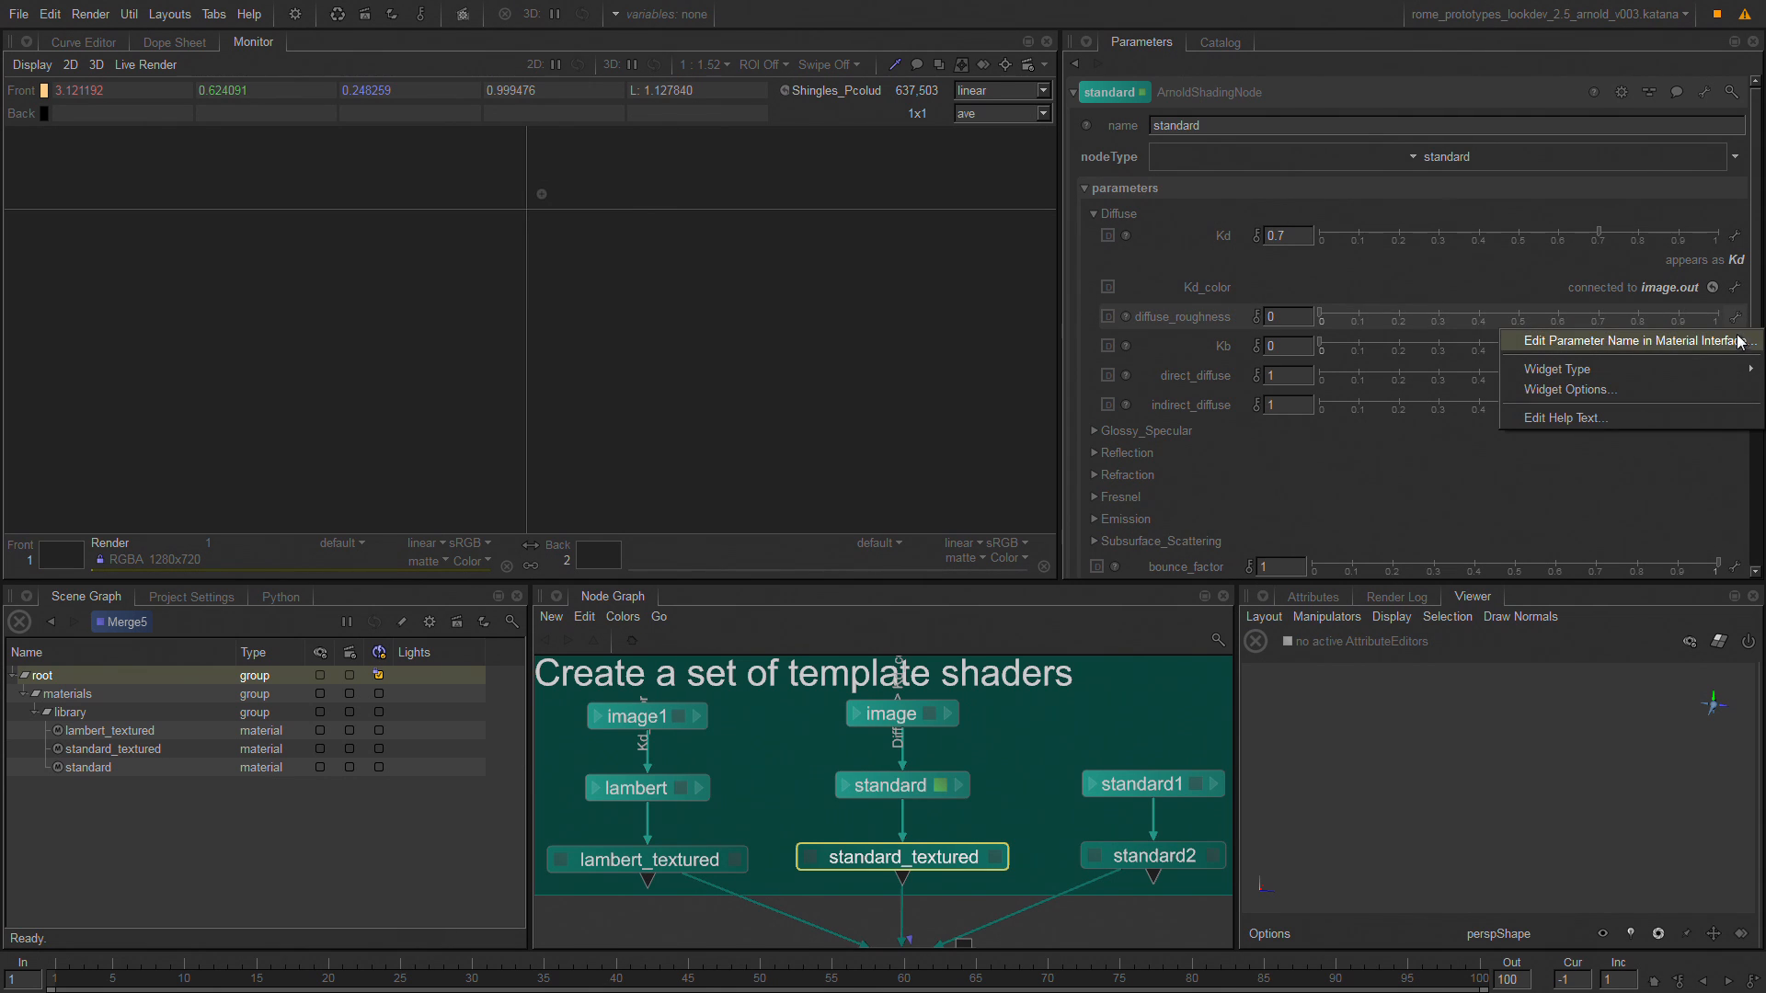
left_click(1636, 341)
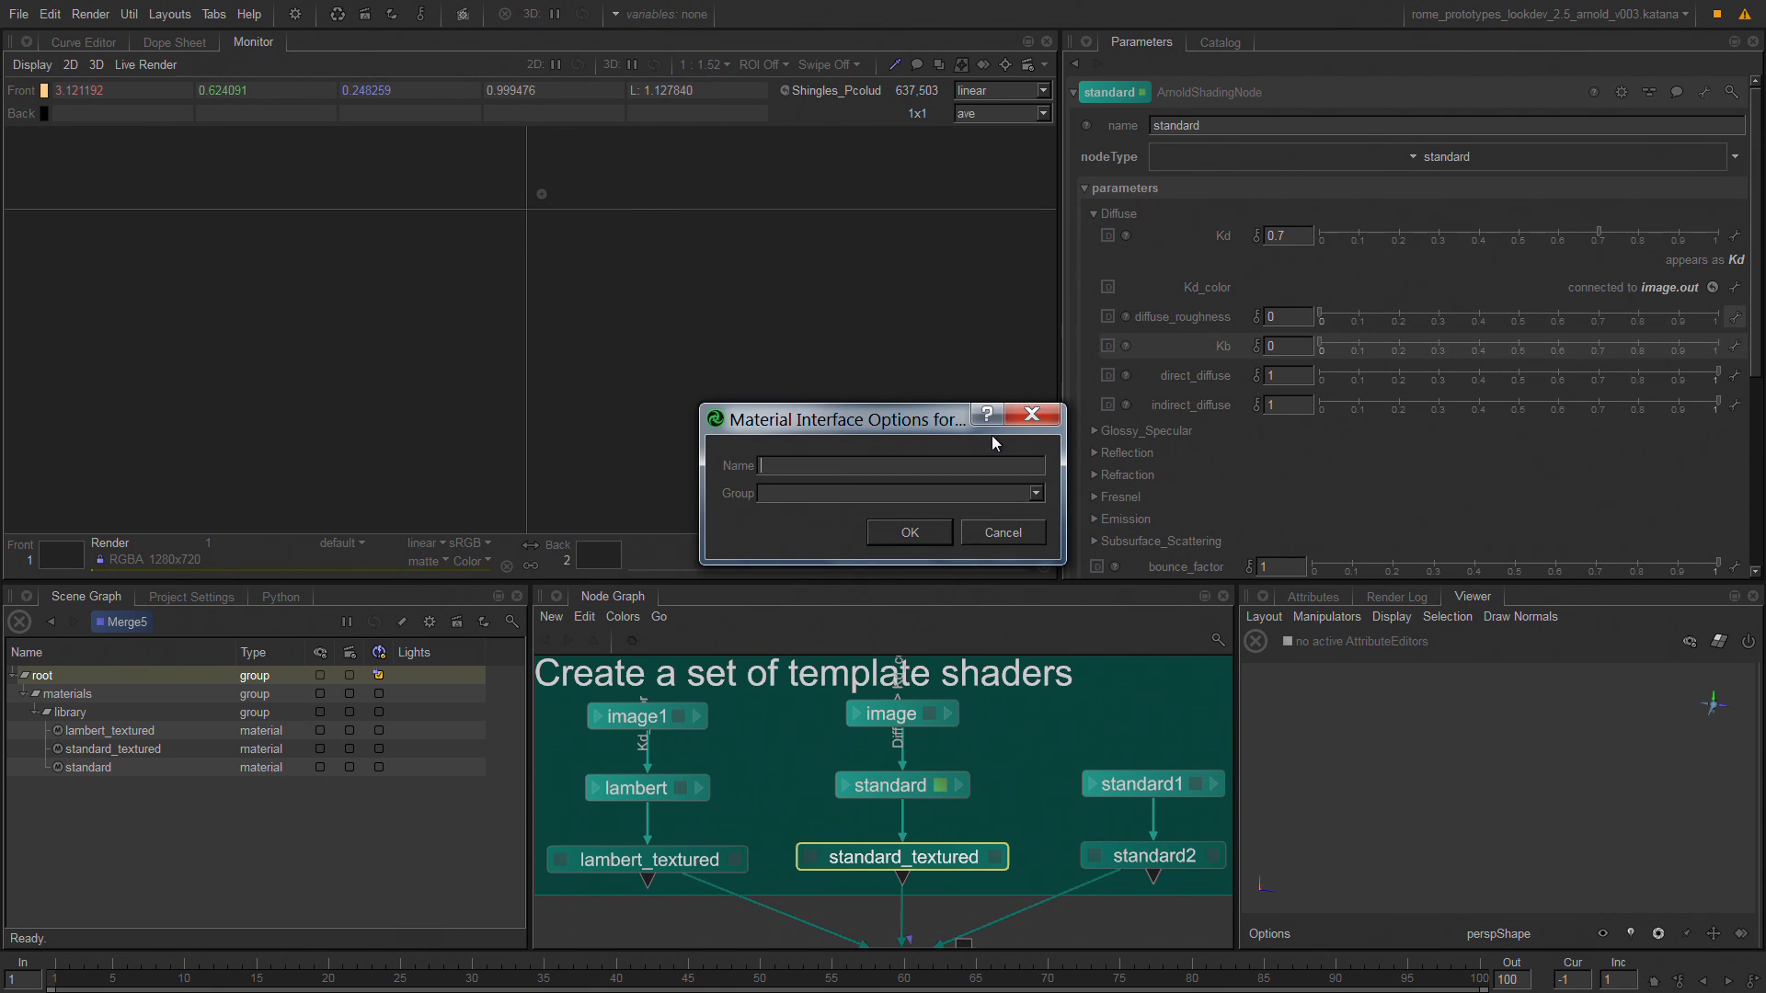
type("rought")
key("BackSpace")
type("mess")
key("Return")
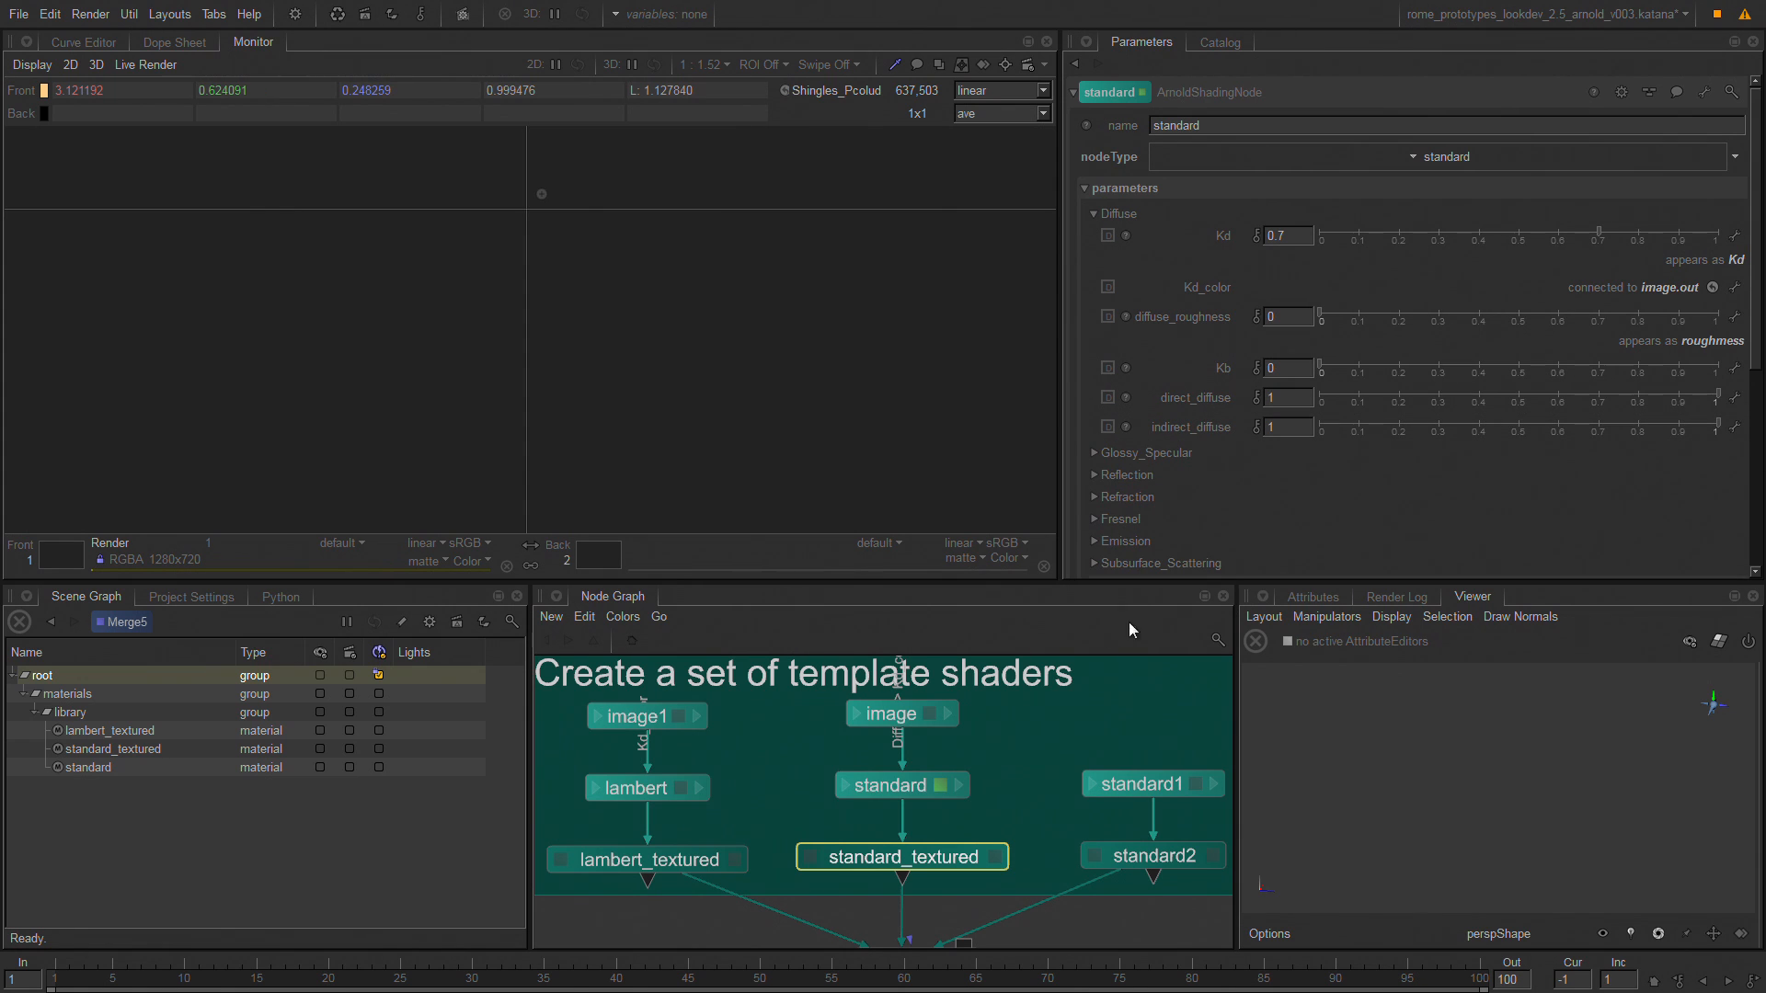
Open the parameters of LookFileMaterialsOut to inspect where the shader library is written to disk.
middle_click_drag(1044, 846, 962, 626)
middle_click_drag(843, 756, 868, 664)
middle_click_drag(998, 765, 1002, 748)
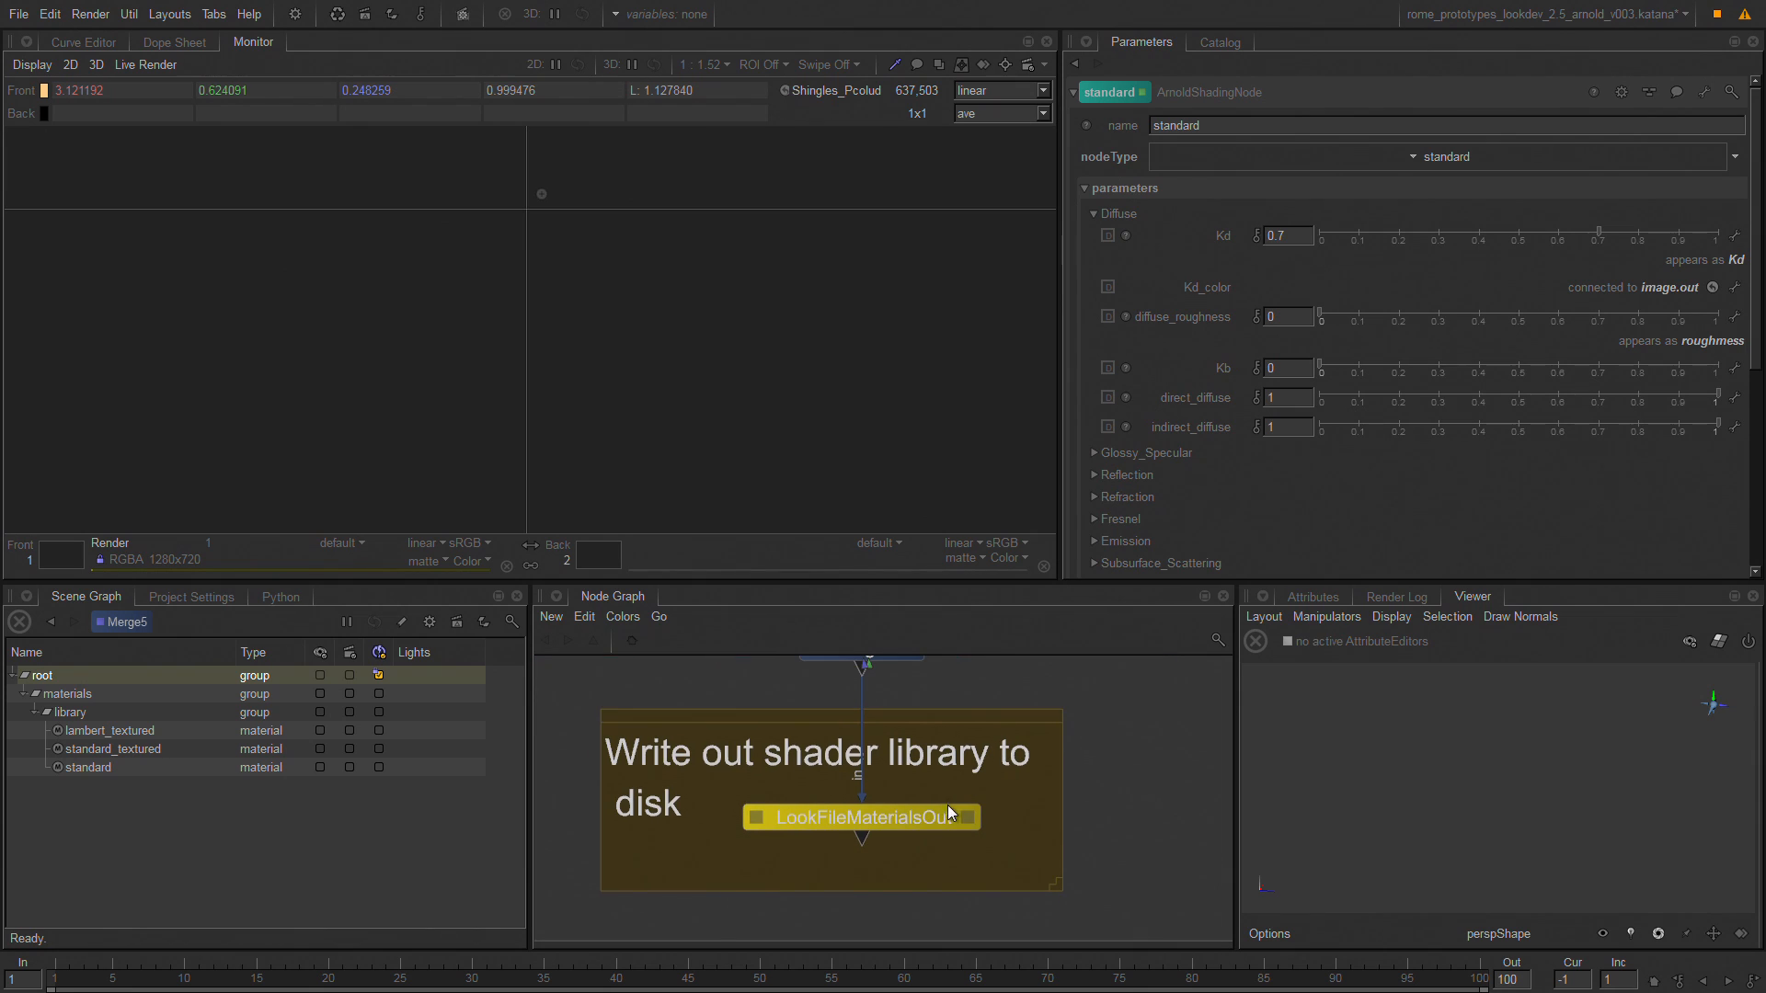
left_click(966, 818)
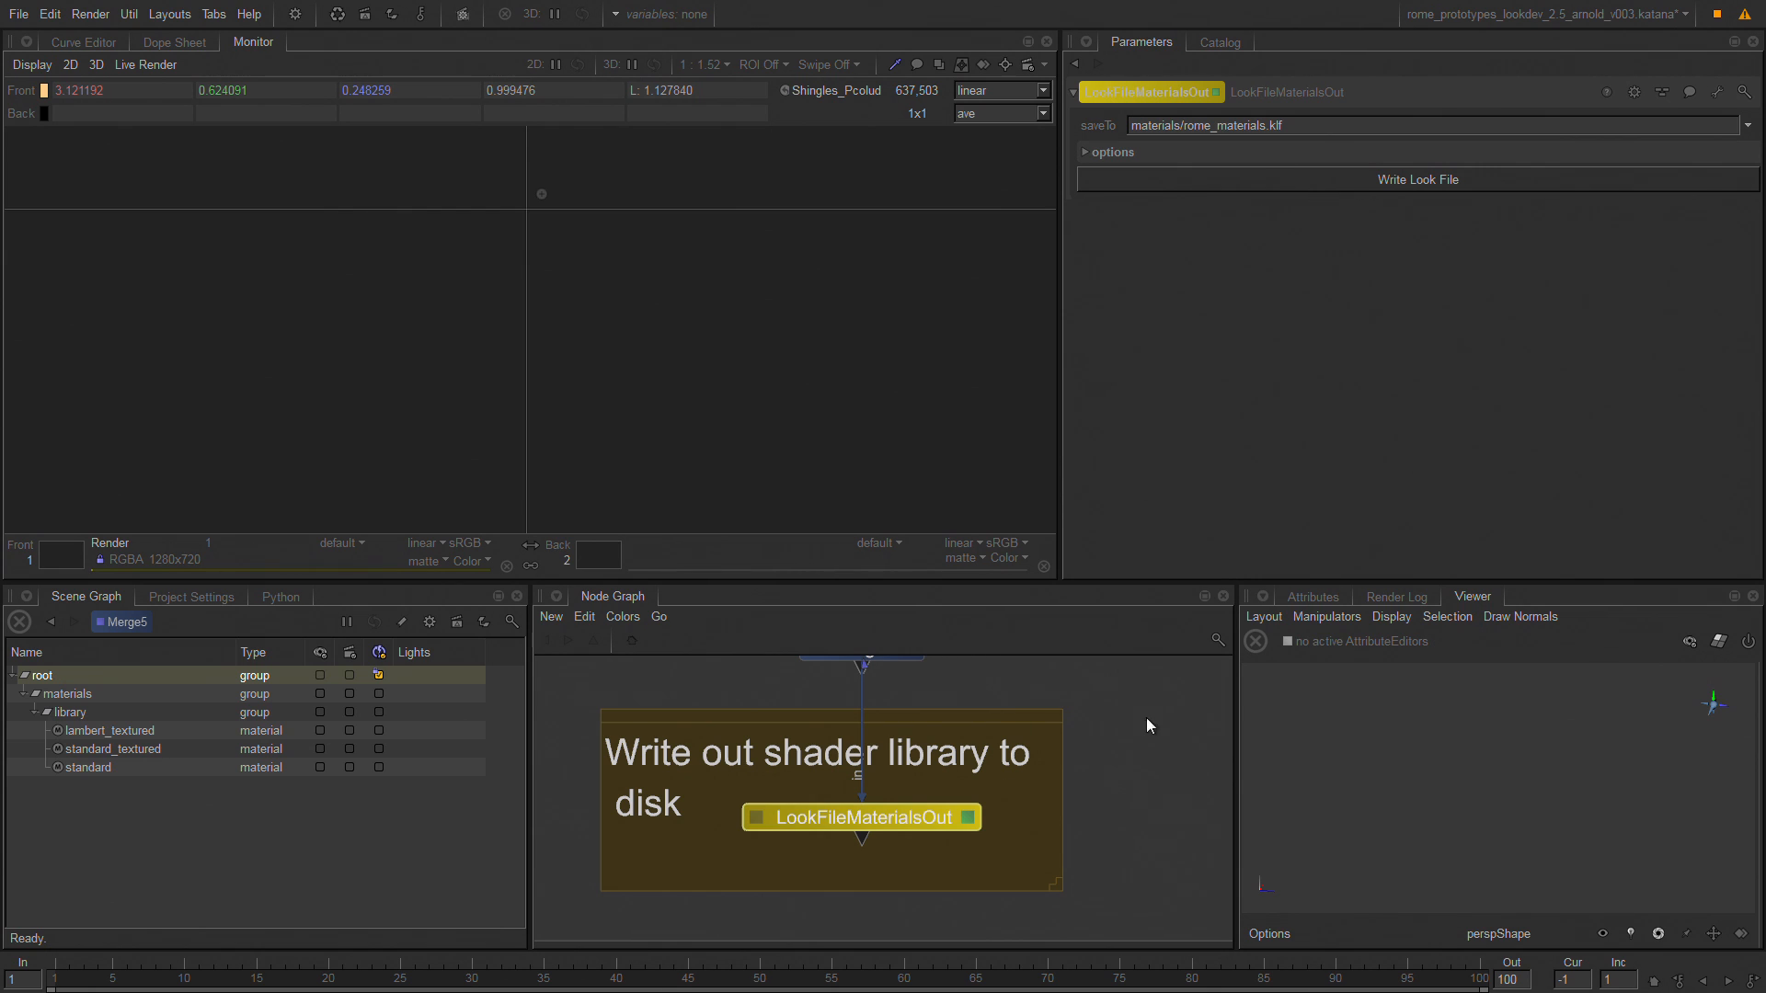
Enlarge the node graph and delete the entire SHADER LIBRARY group with its template shaders, Merge5 and LookFileMaterialsOut.
key("space")
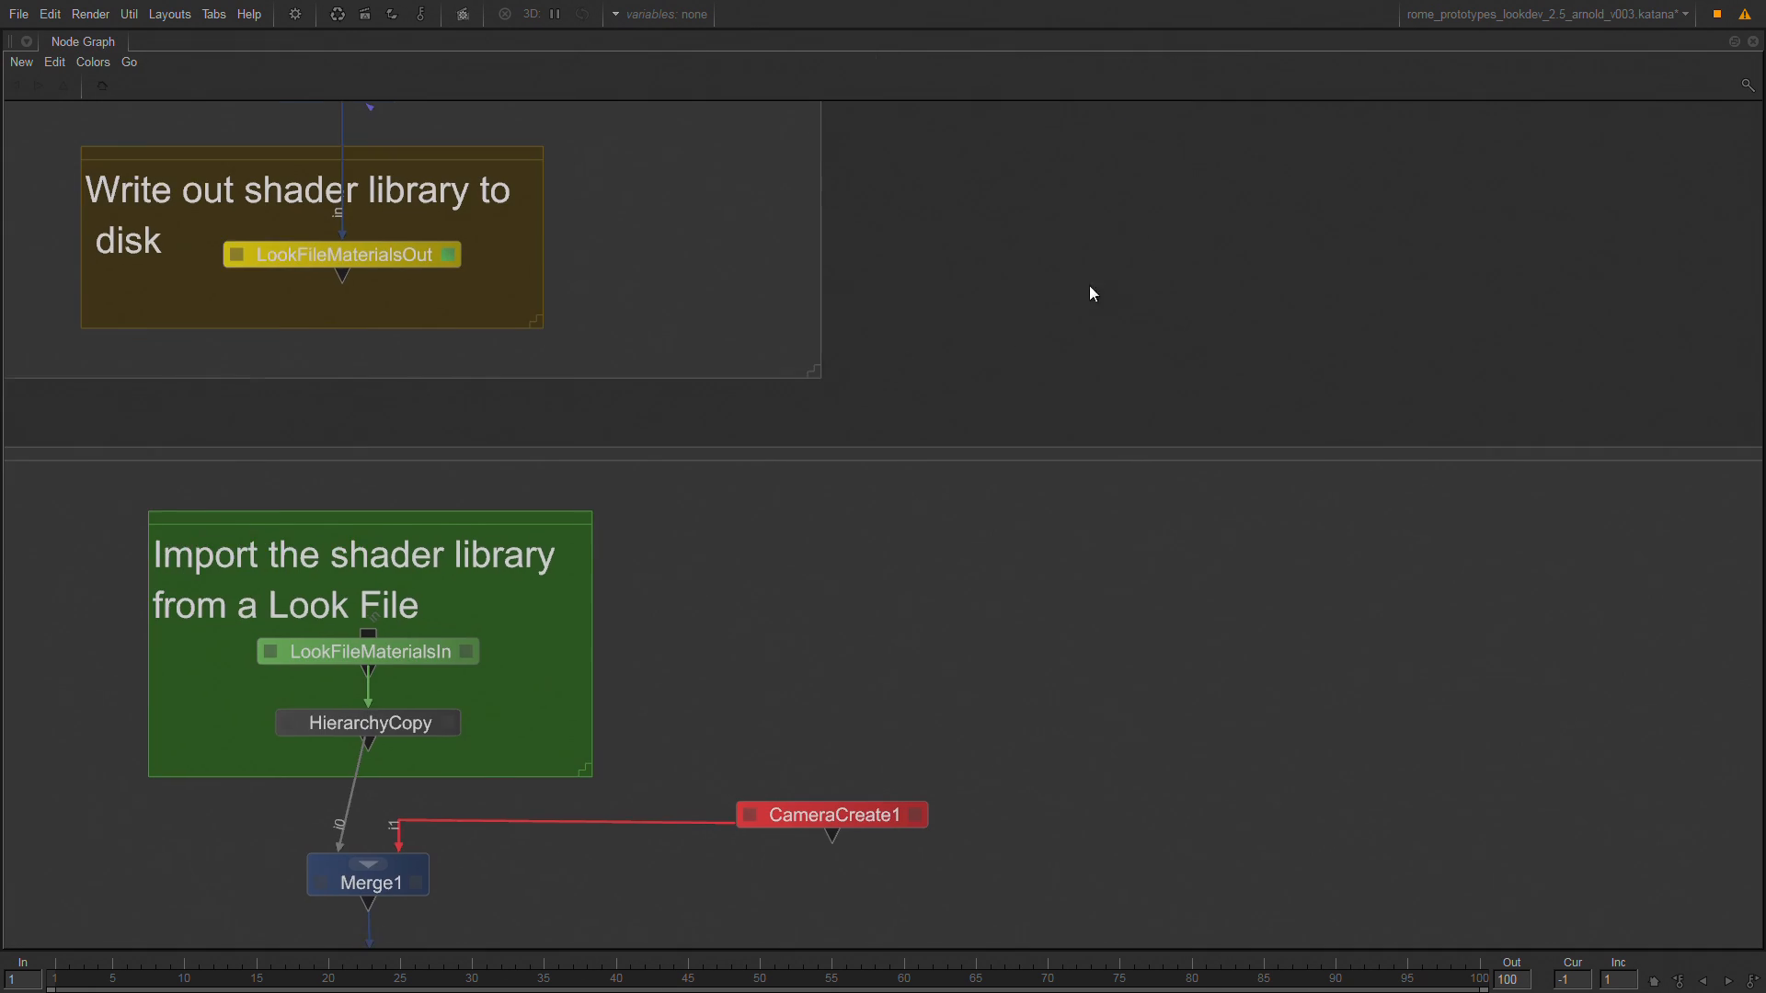
middle_click_drag(1001, 333, 1462, 776)
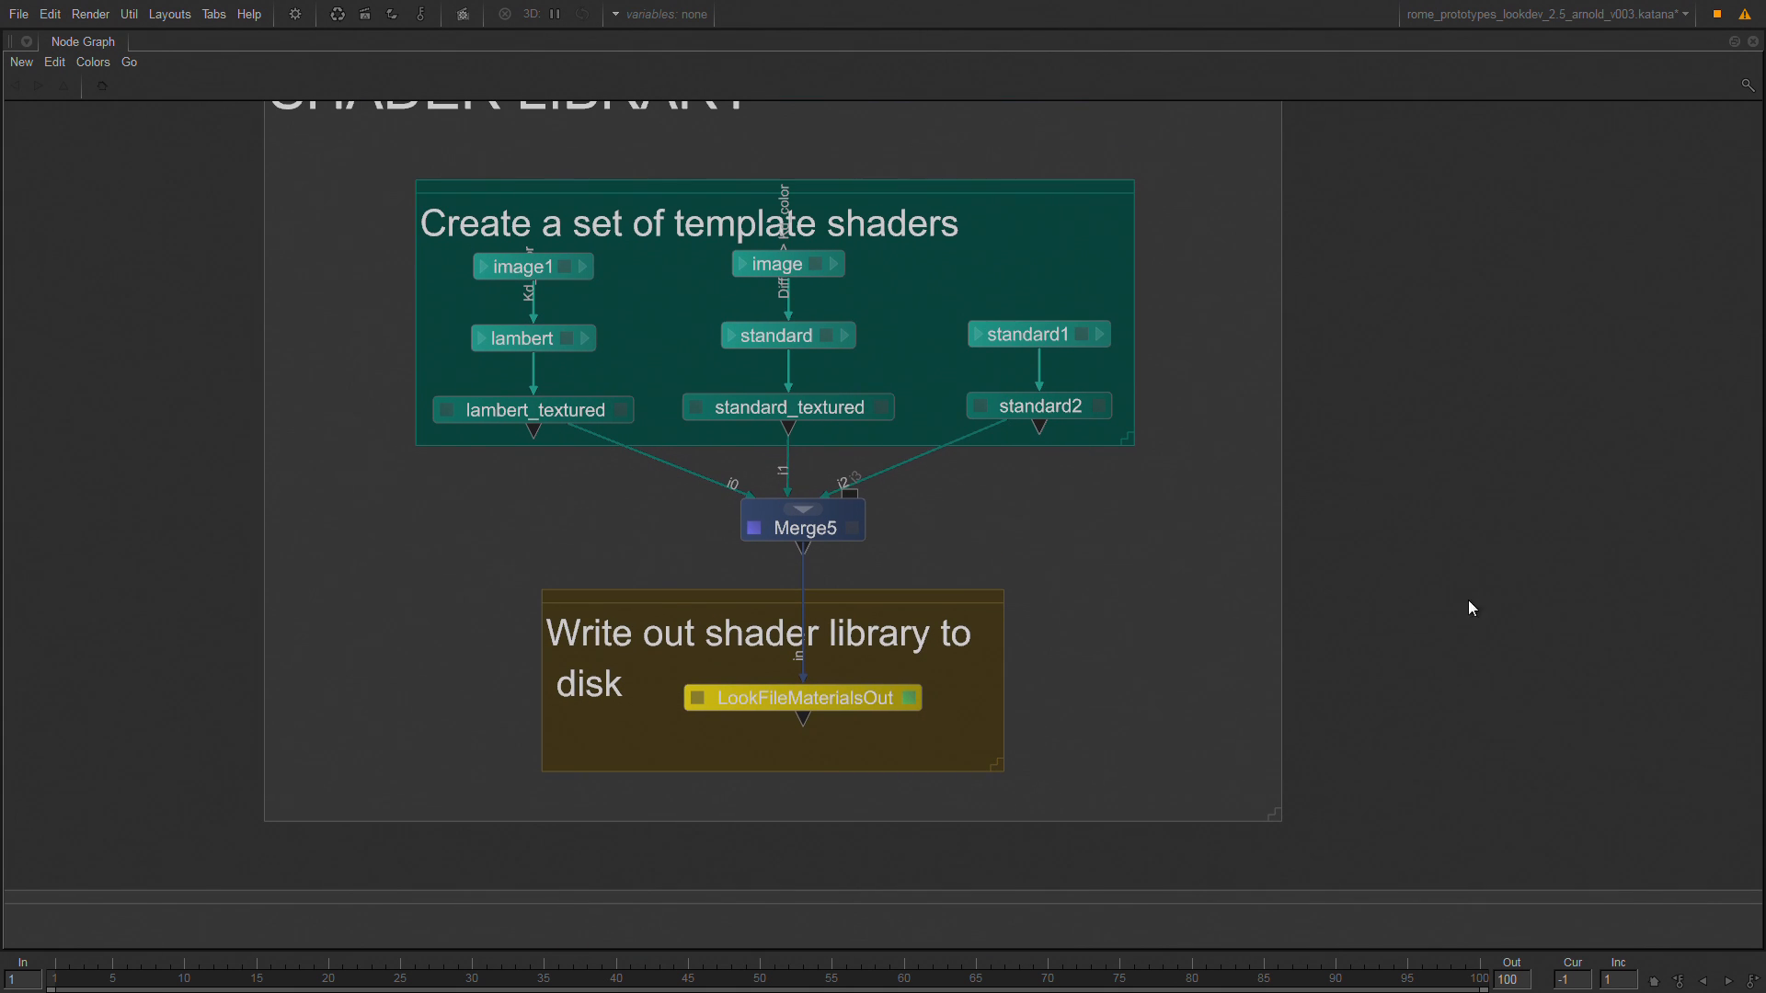
scroll(1492, 587, "down", 5)
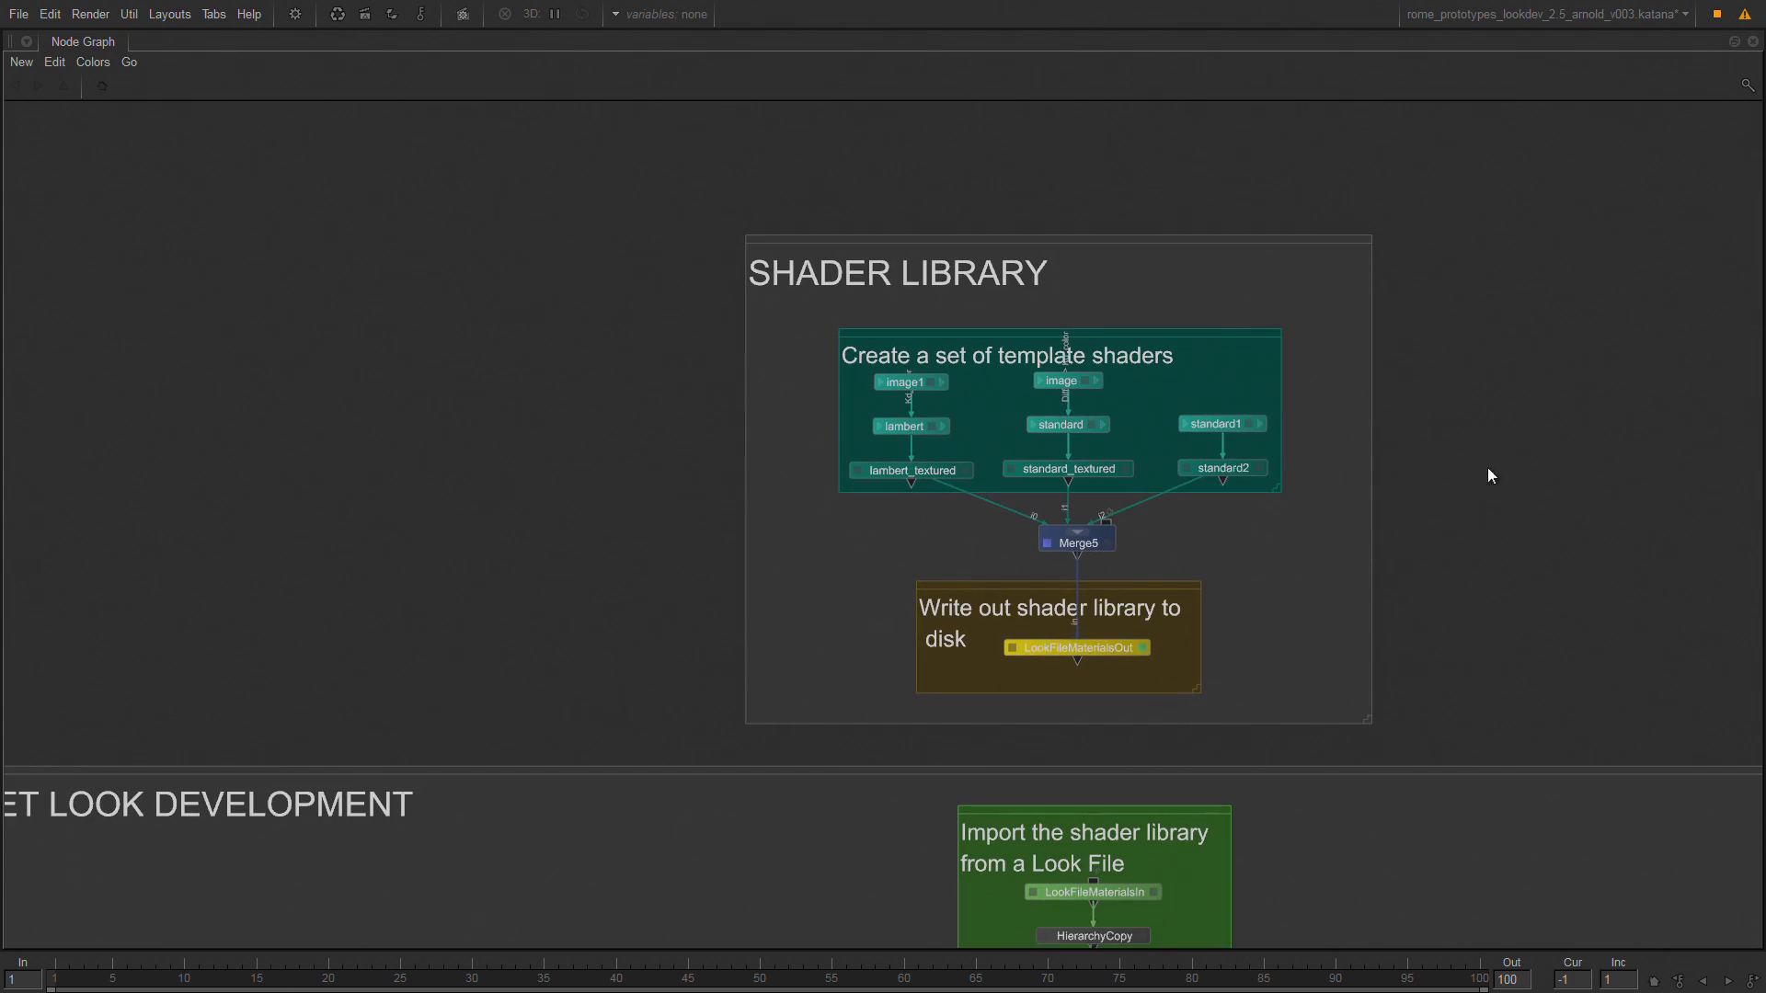
left_click_drag(1506, 208, 543, 729)
key("Delete")
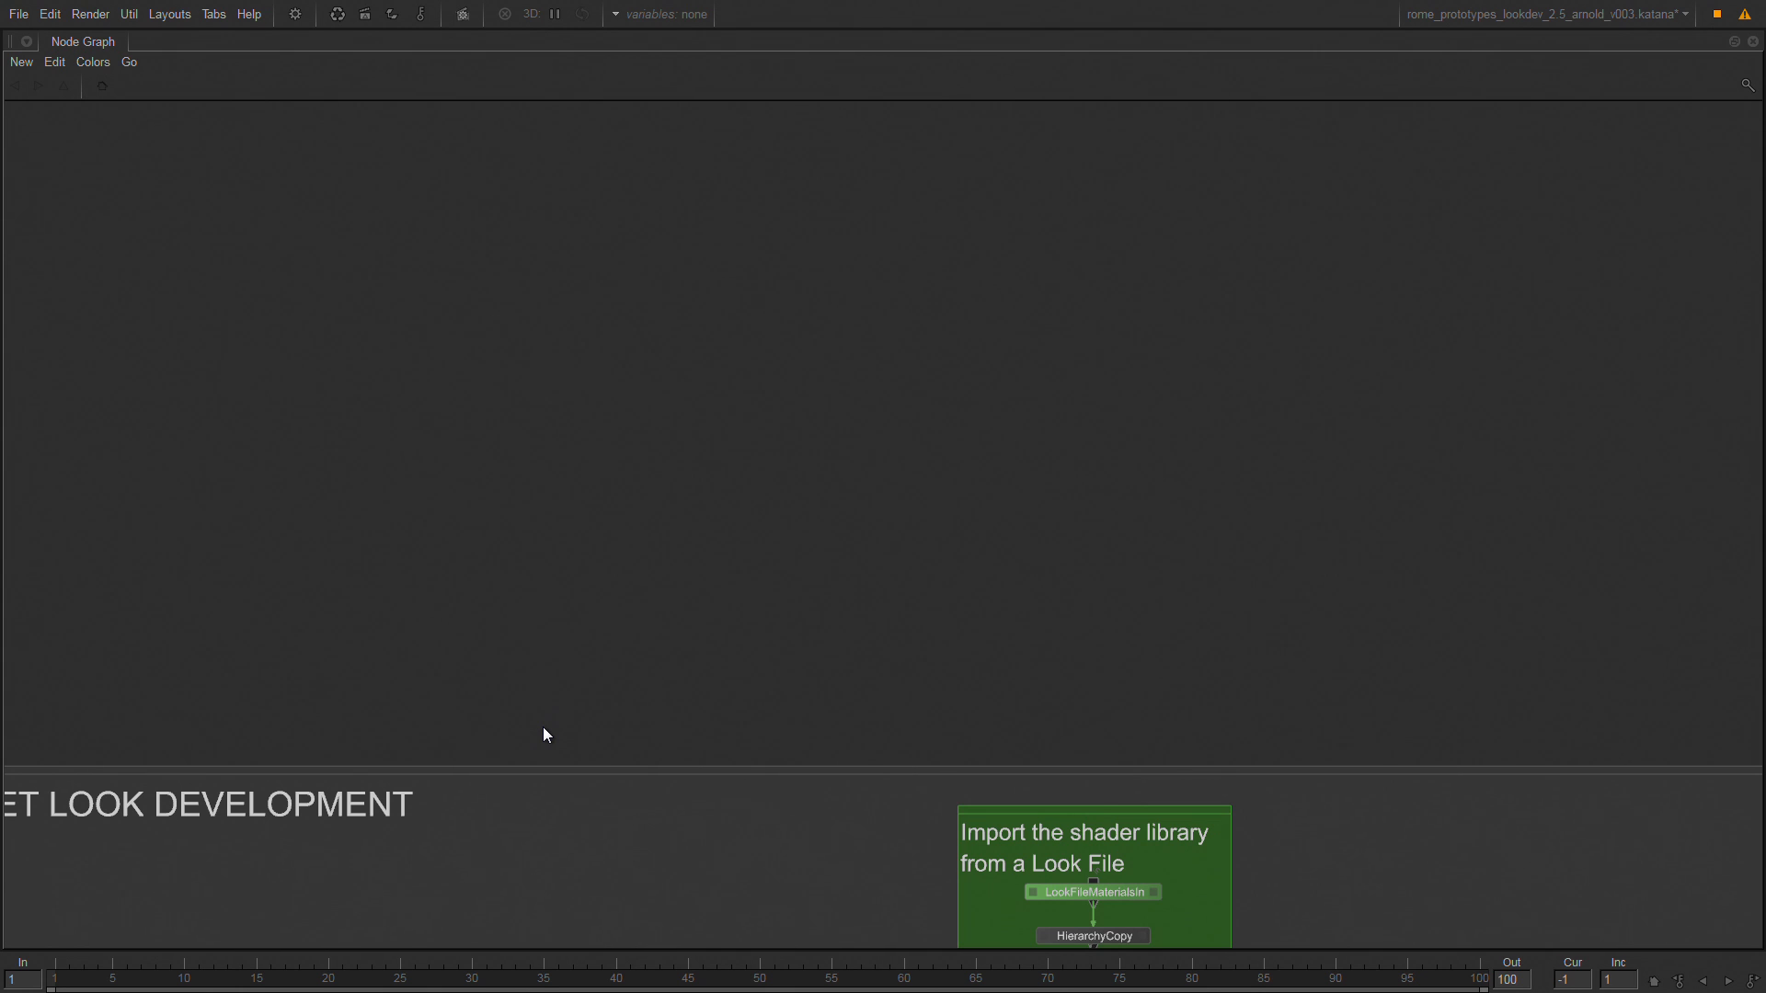
View the scene at LookFileMaterialsIn and inspect its look file path and asReference parameters in the full layout.
middle_click_drag(1200, 519, 733, 108)
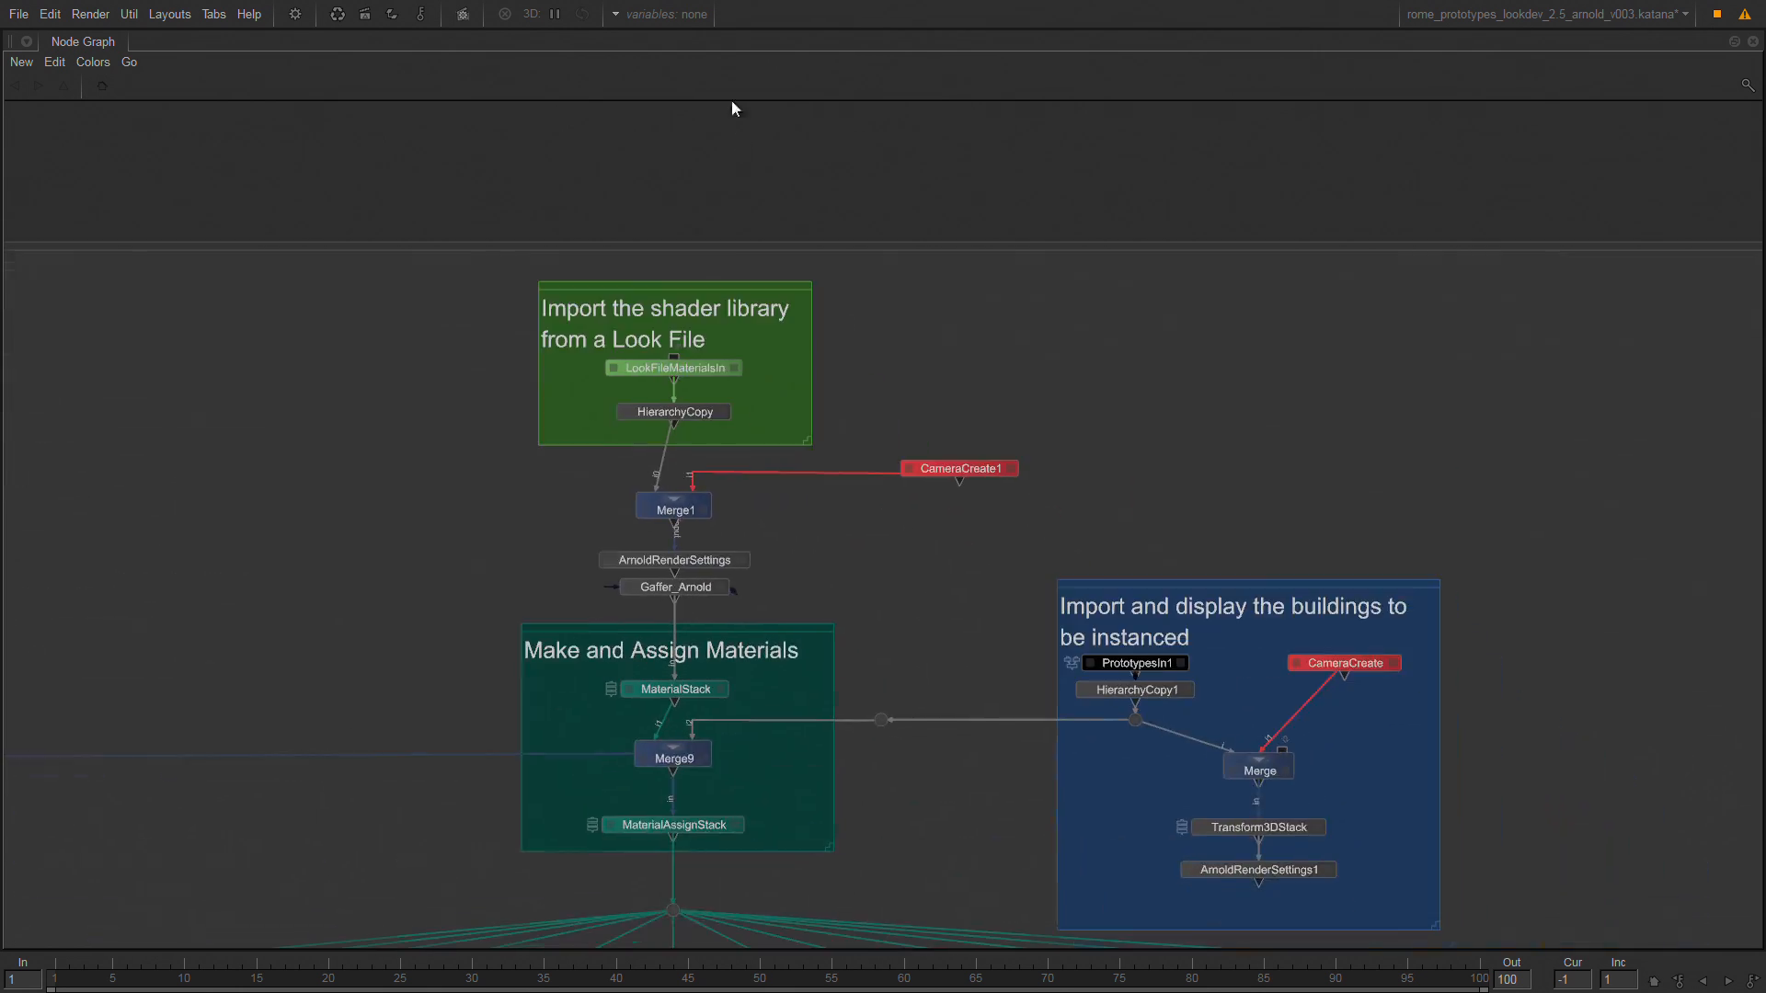
scroll(644, 346, "up", 7)
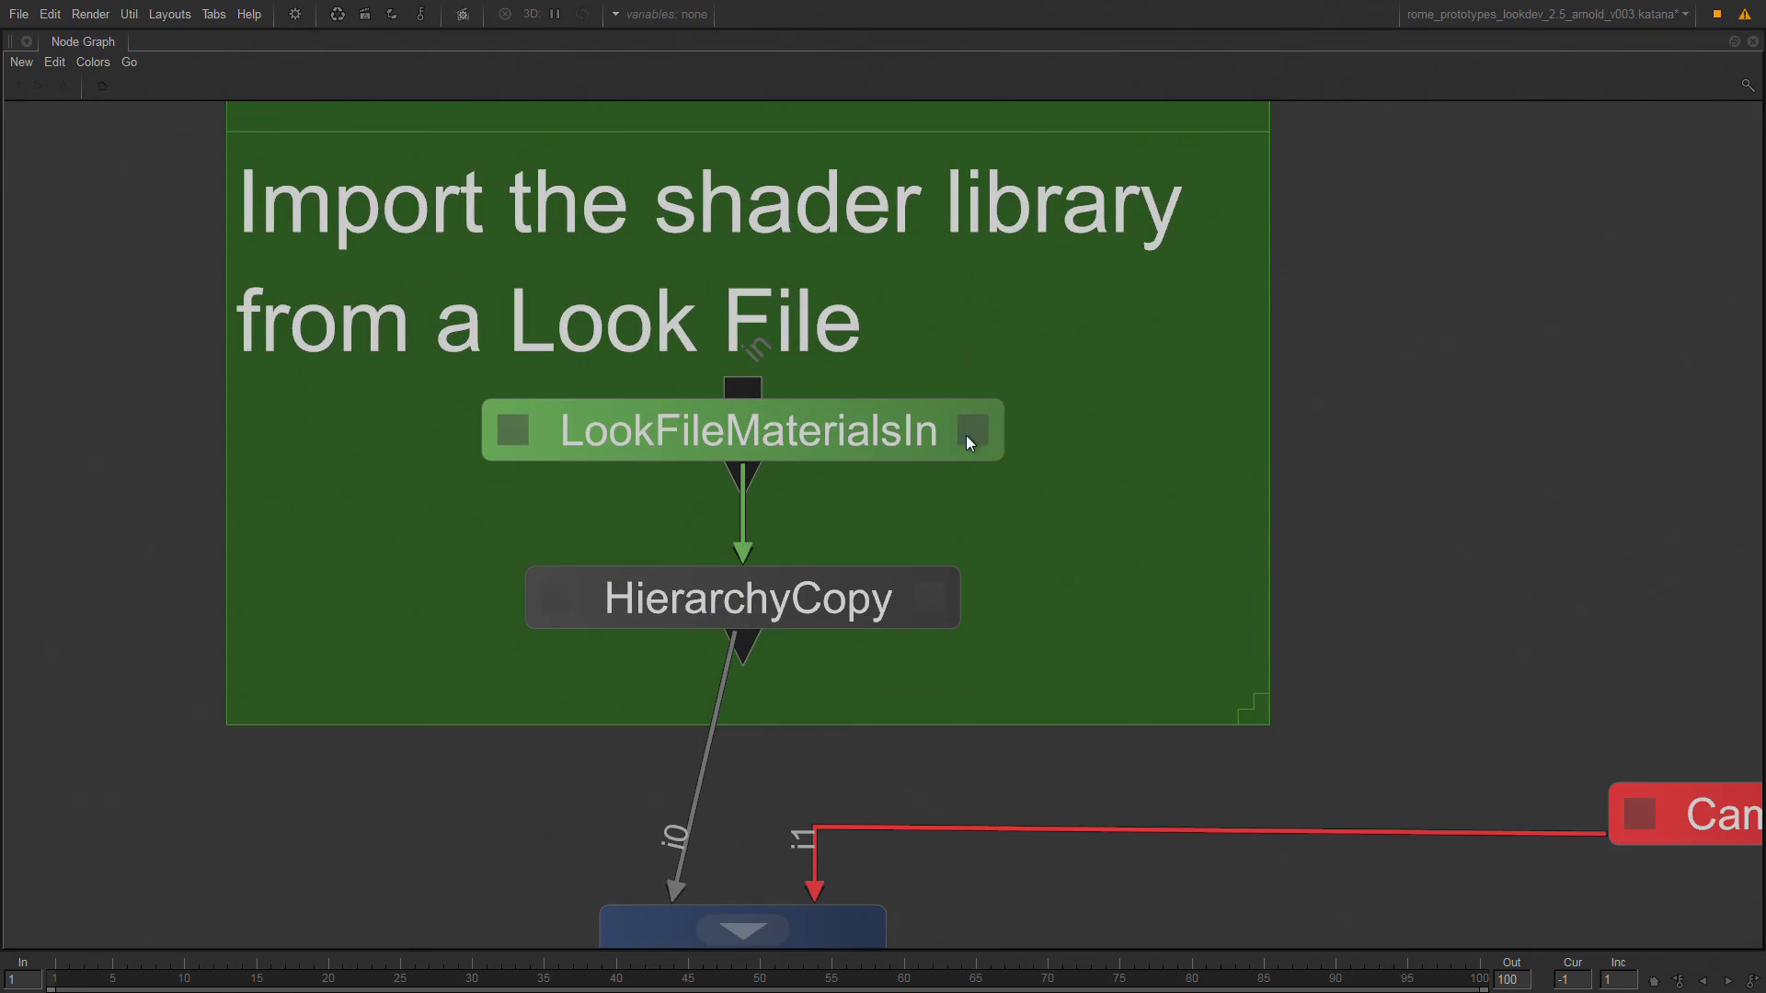
double_click(793, 429)
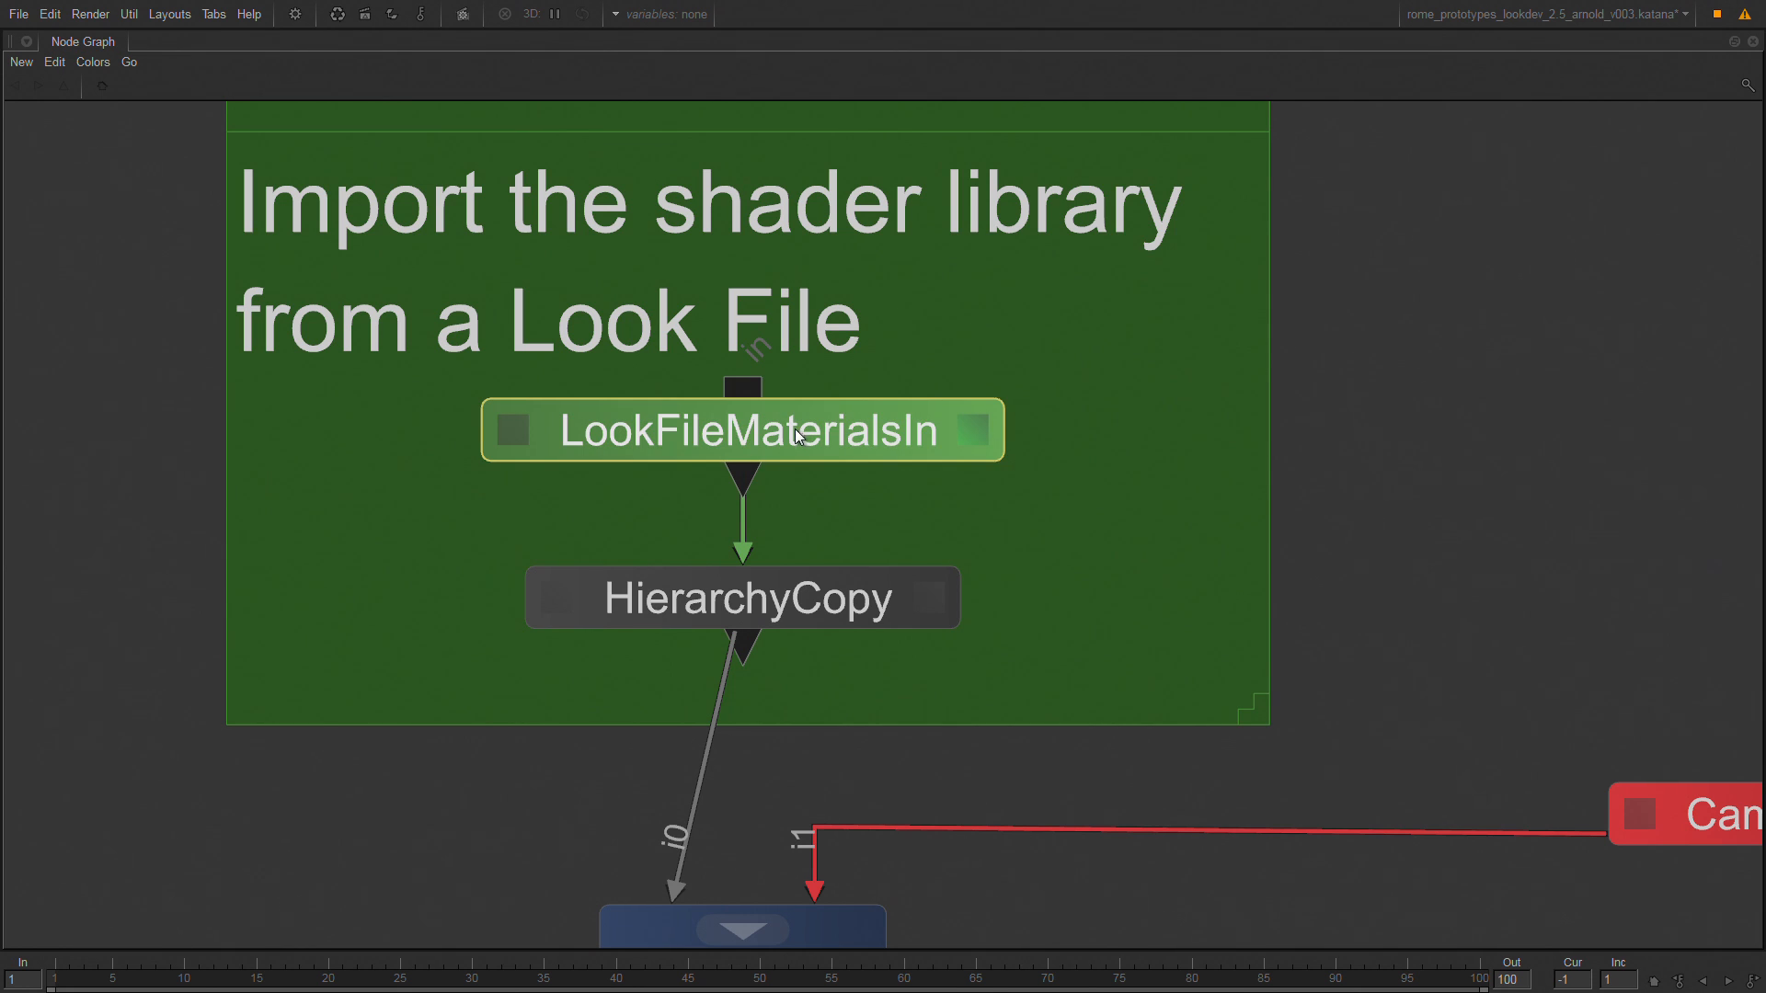
key("v")
key("space")
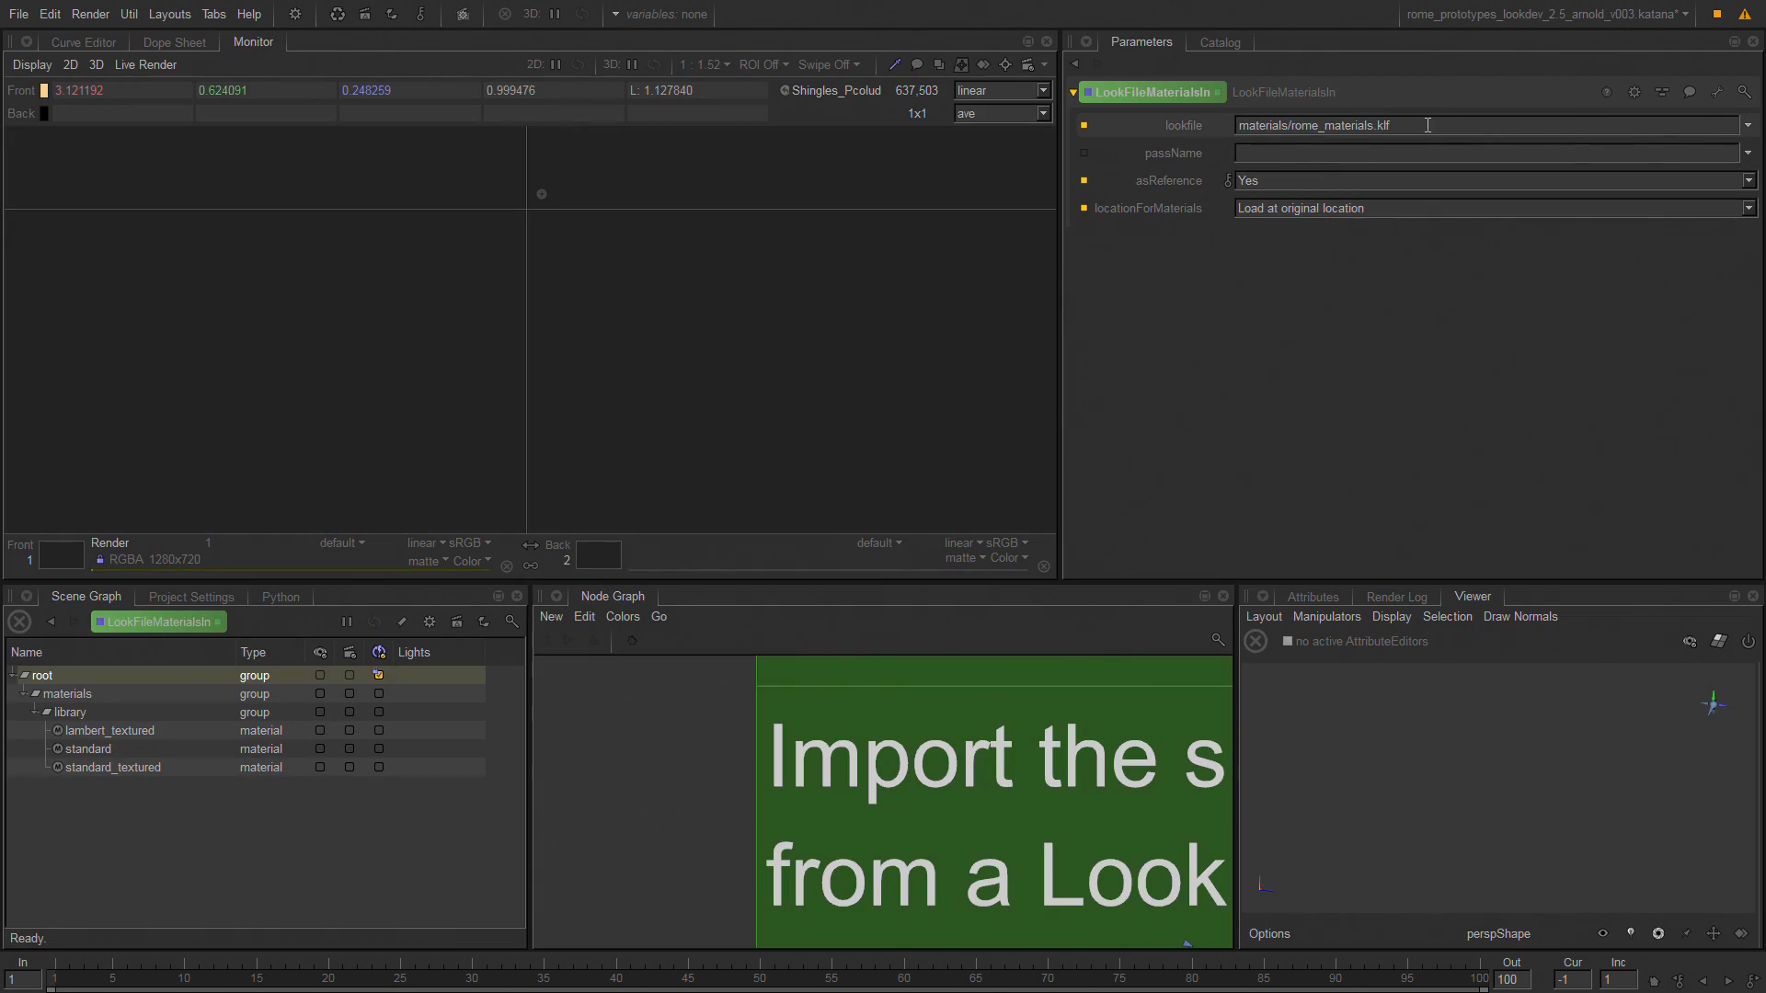
left_click(1316, 180)
left_click(1176, 157)
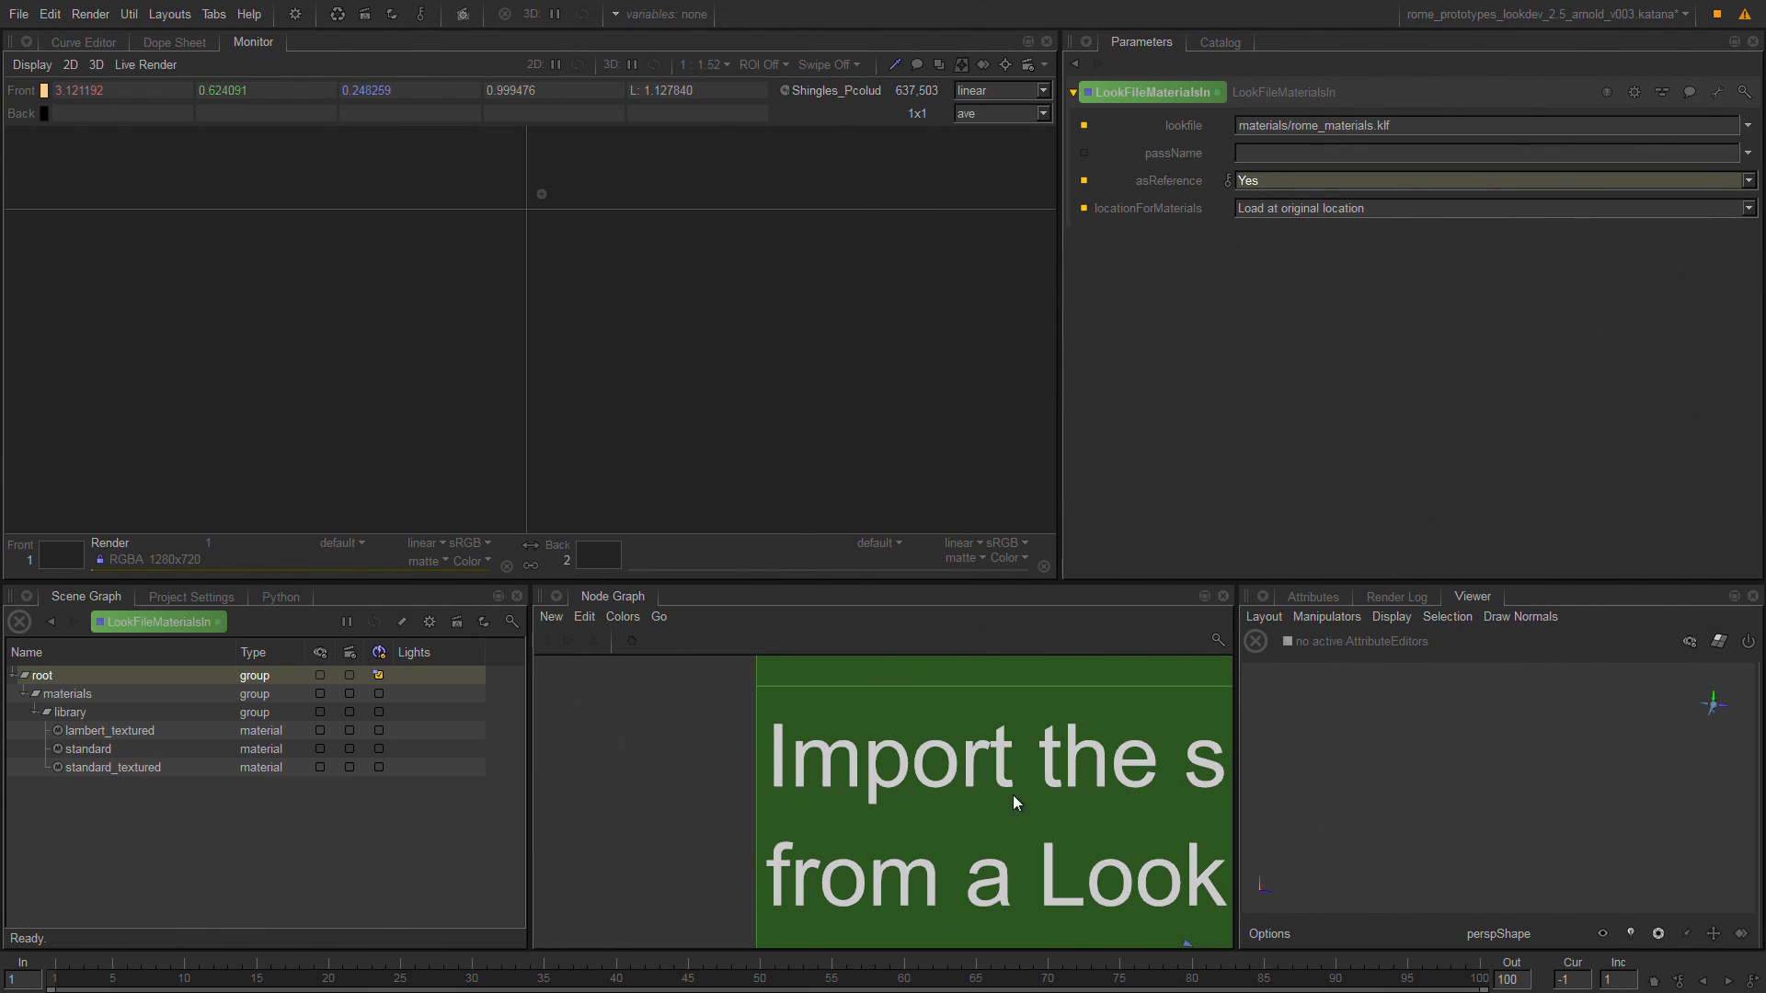
Select the imported lambert_textured material in the scene graph and open its shading network from its material attributes.
middle_click_drag(1013, 796, 602, 431)
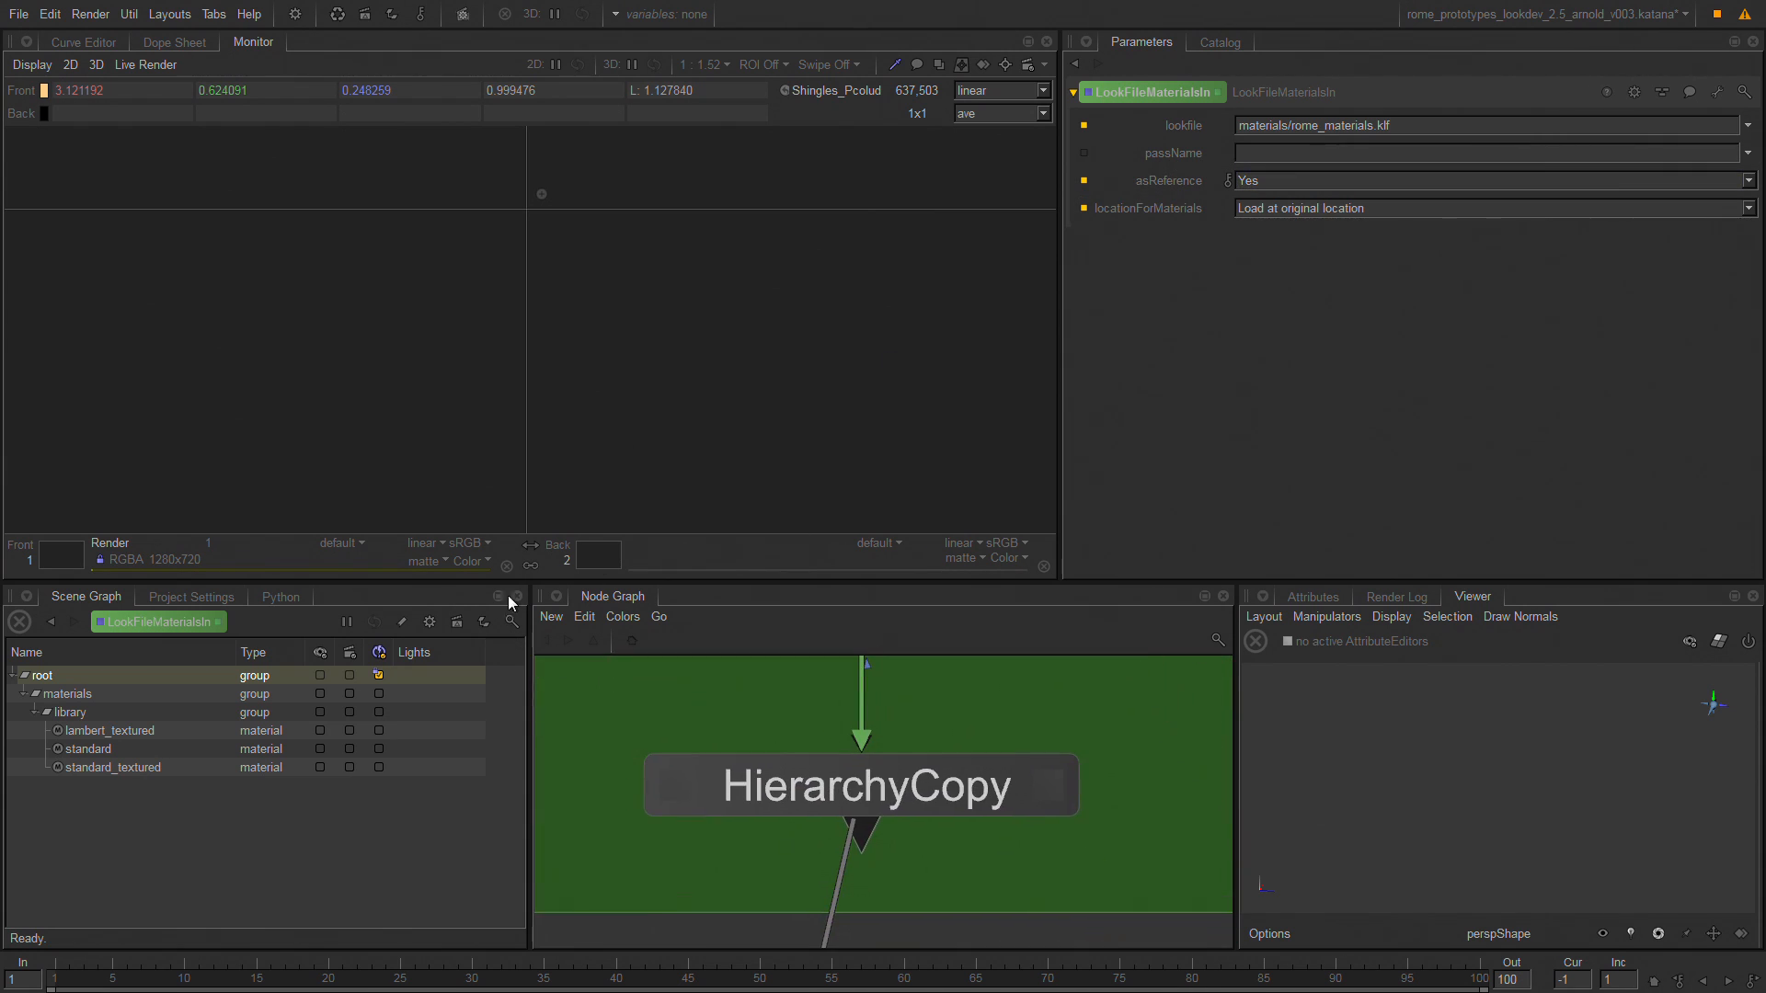
left_click(132, 732)
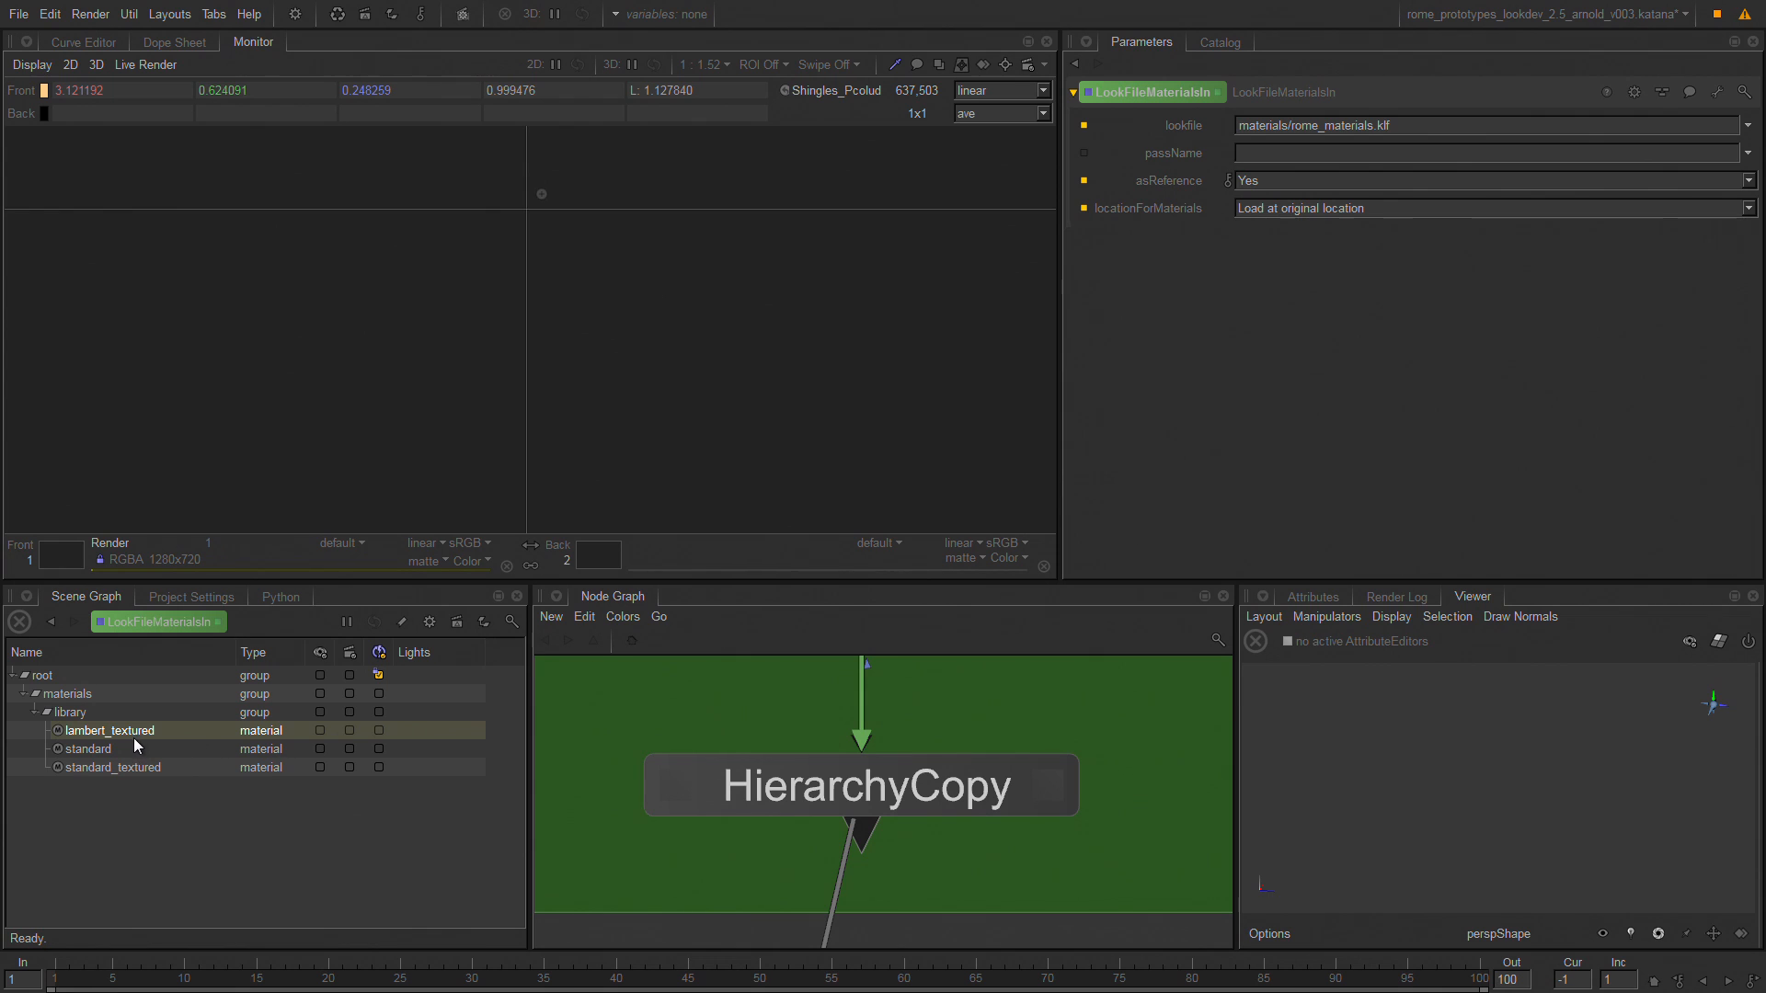
left_click(1316, 598)
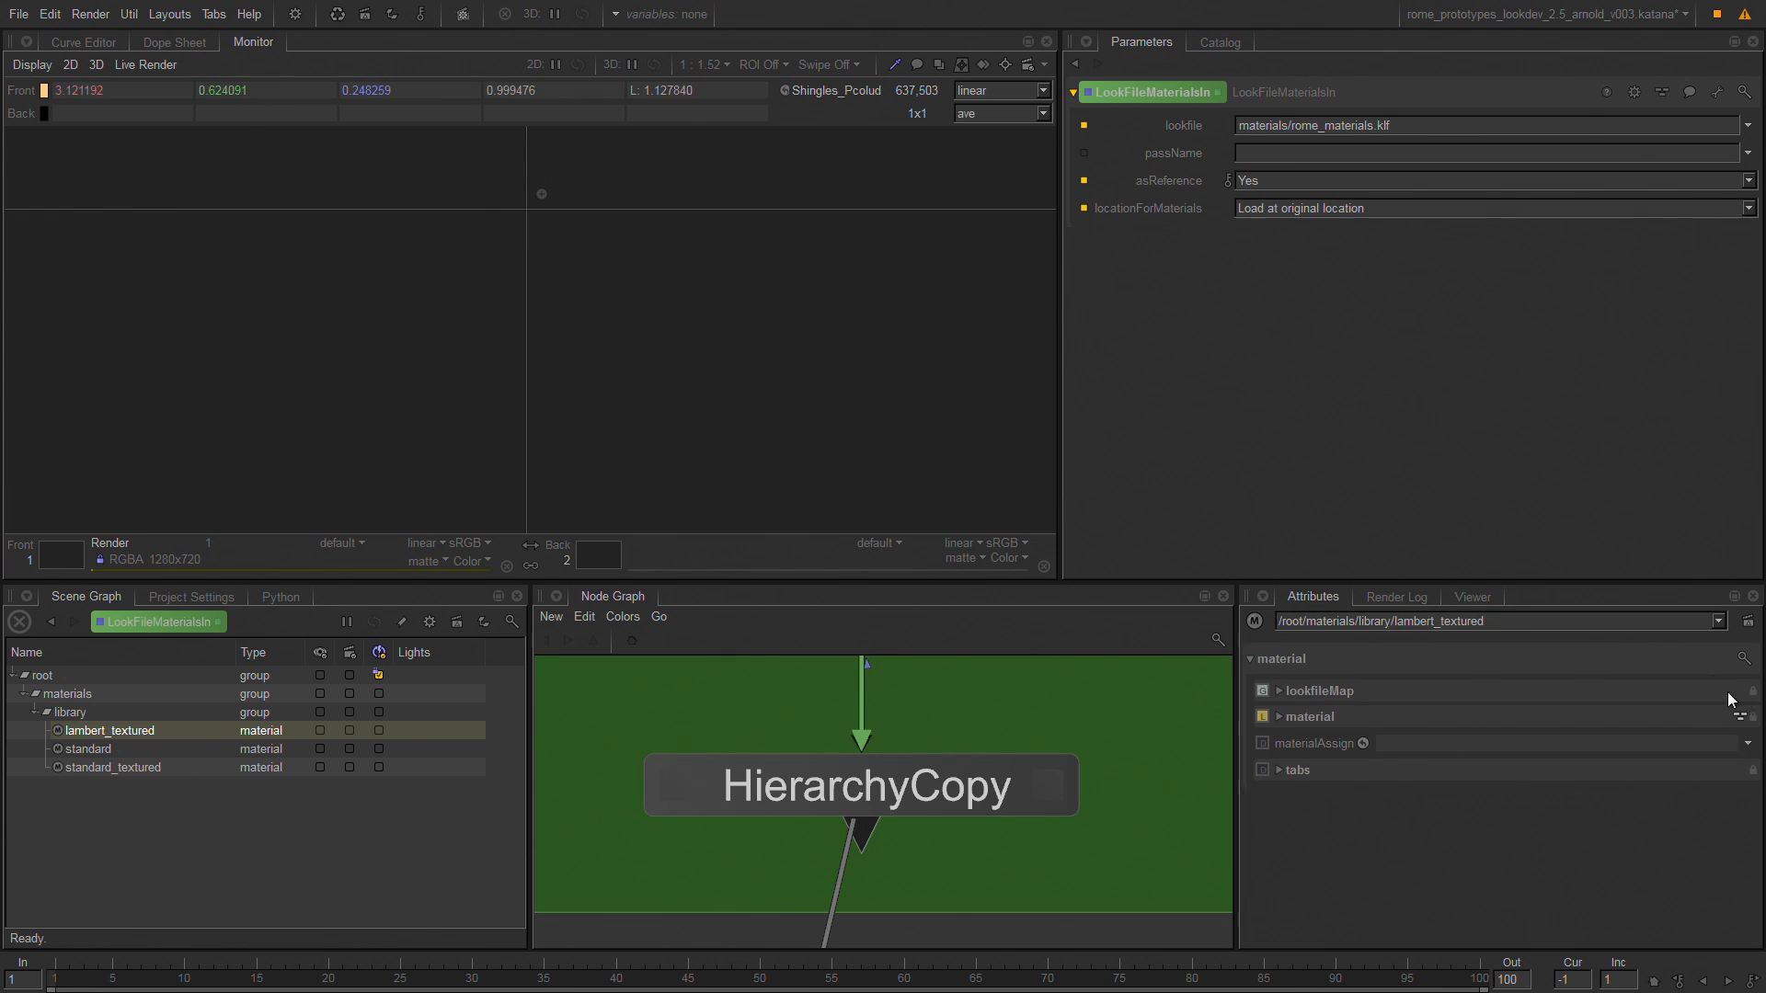
left_click(1739, 722)
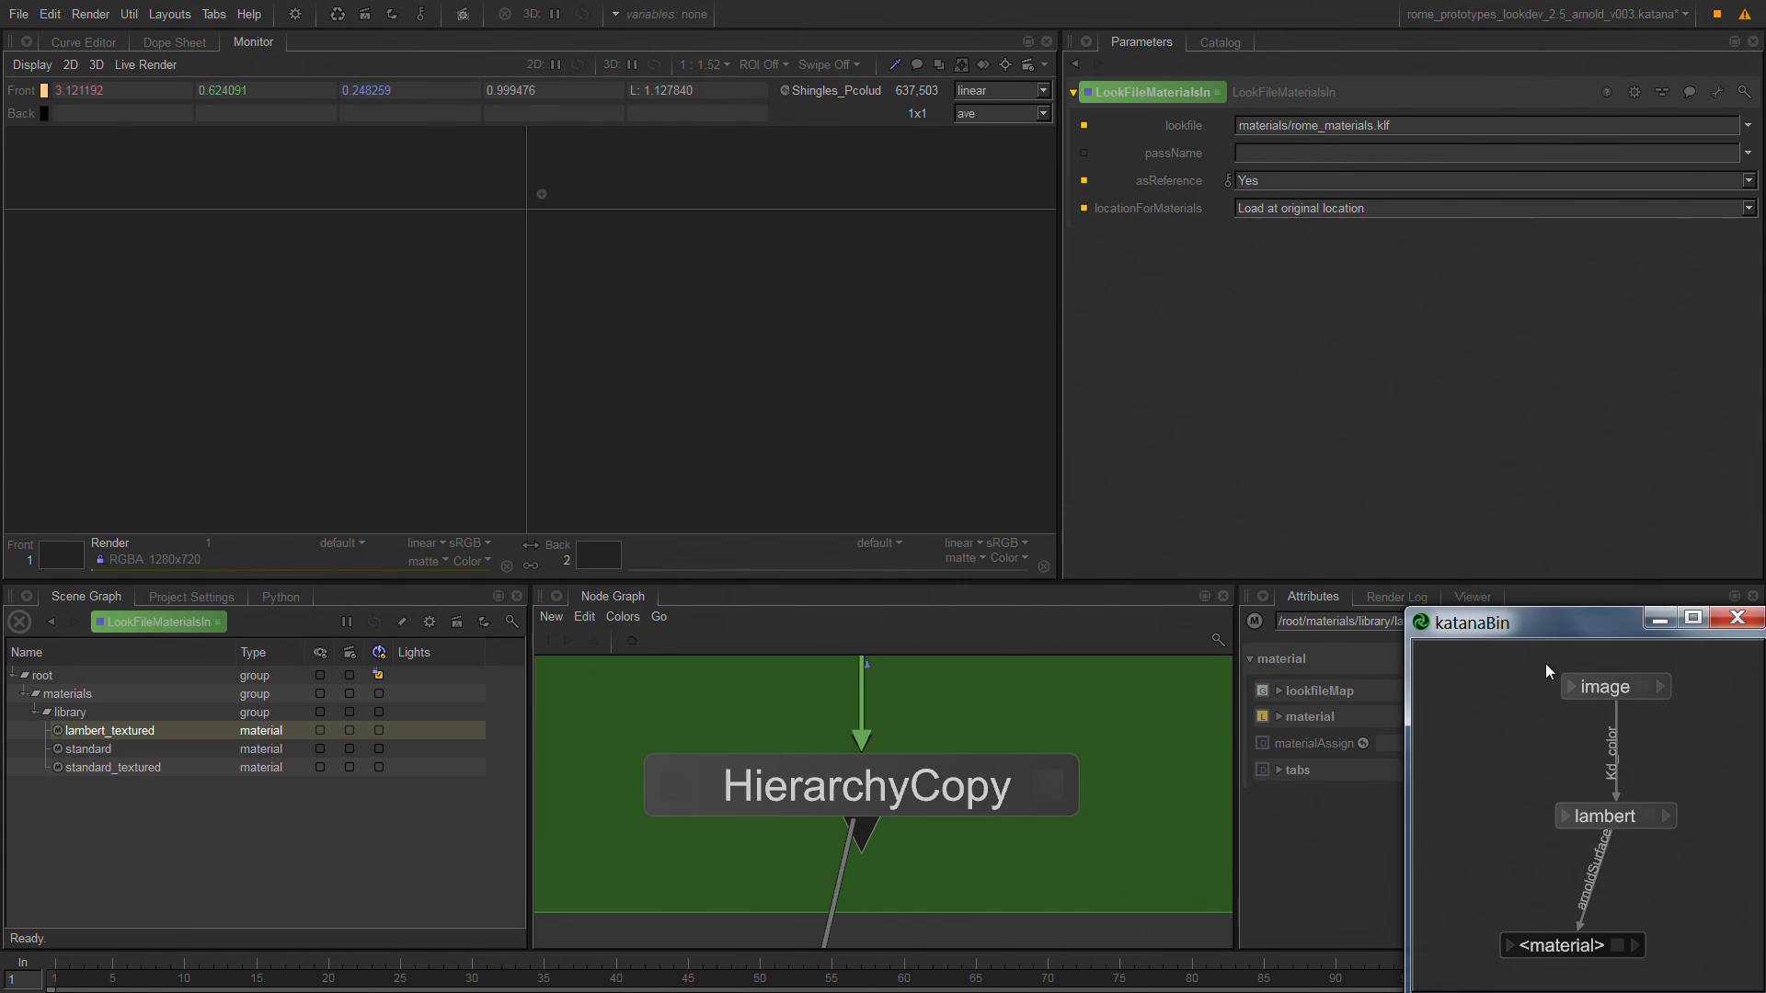
Close the lambert_textured shading network window and open the Transform3DStack parameters while viewing the scene at that node.
left_click_drag(1608, 638, 1327, 463)
left_click(1438, 444)
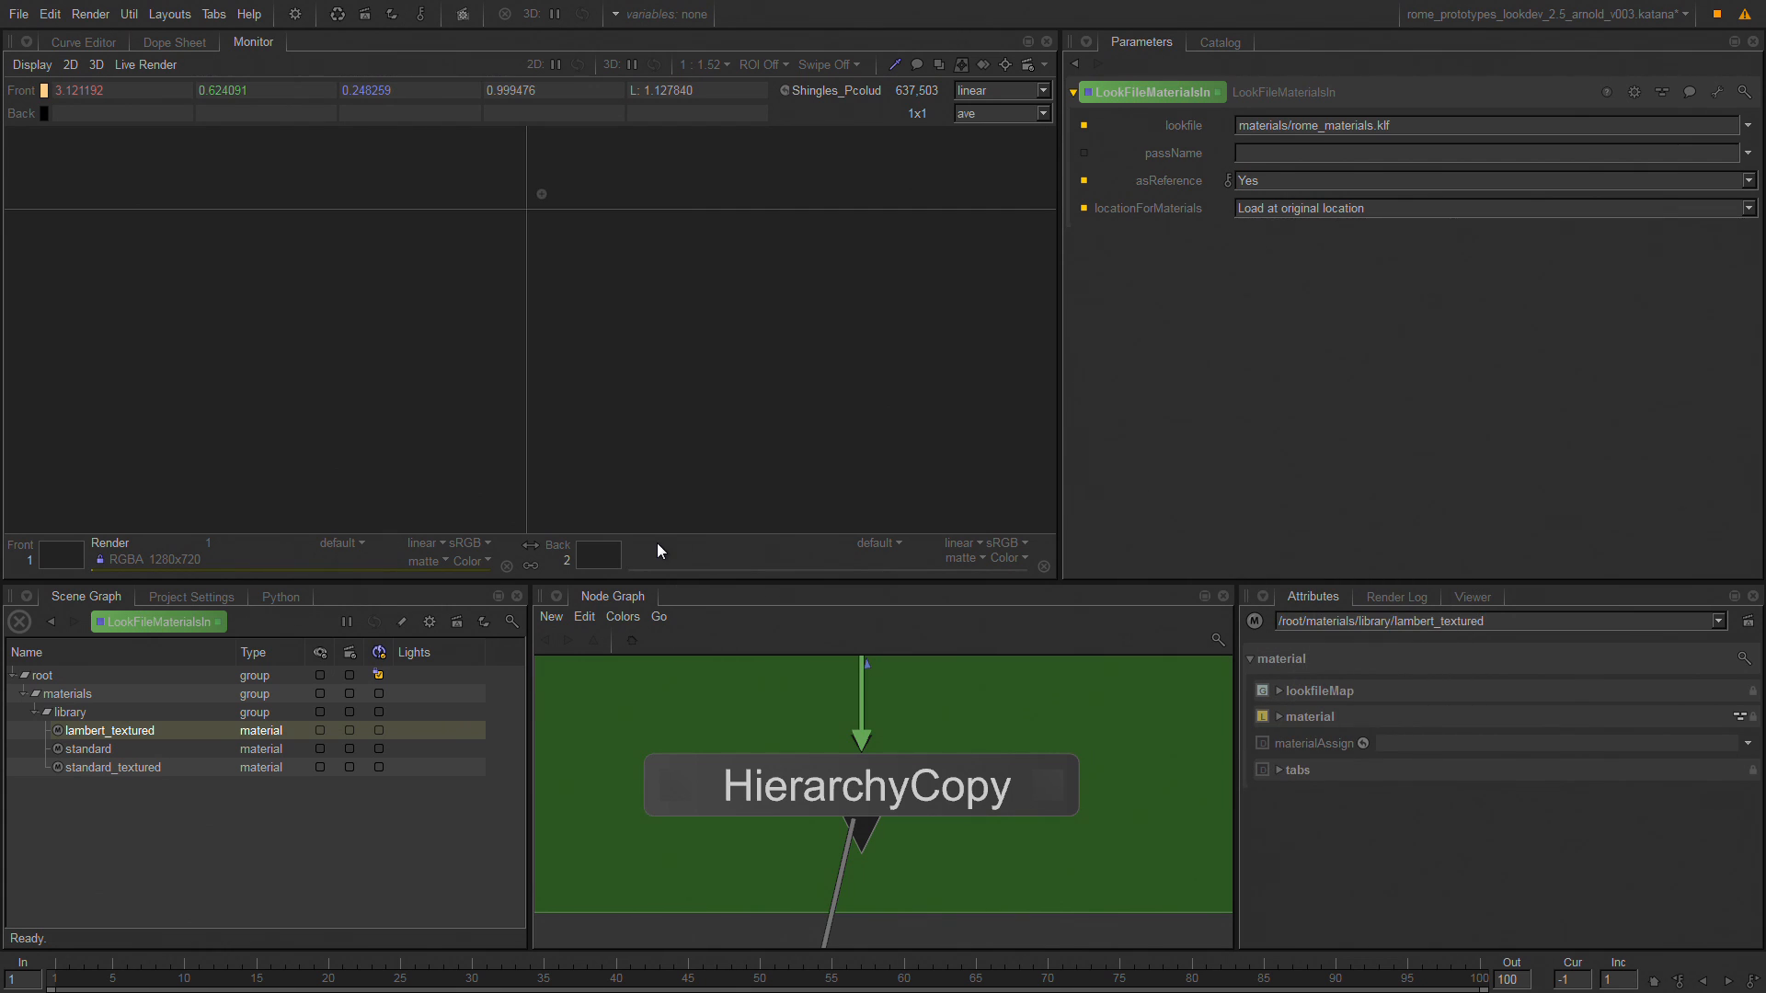
scroll(1124, 741, "down", 5)
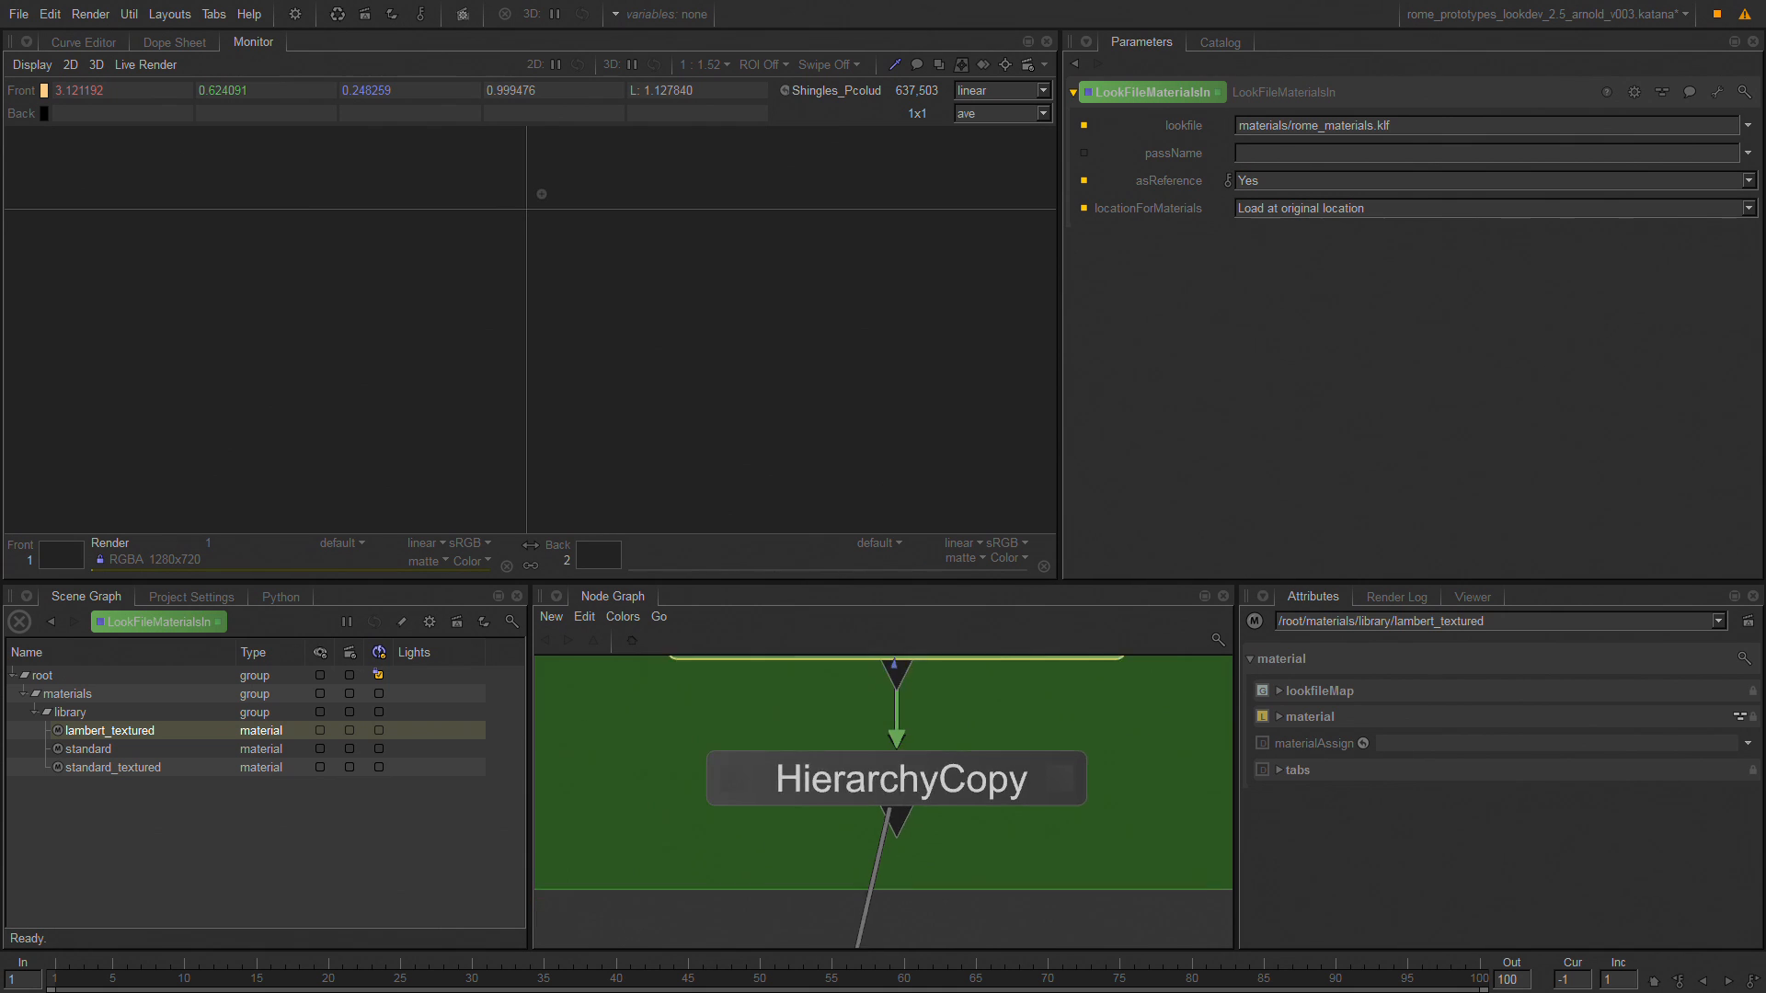
middle_click_drag(923, 736, 671, 778)
middle_click_drag(890, 923, 834, 742)
middle_click_drag(965, 762, 668, 707)
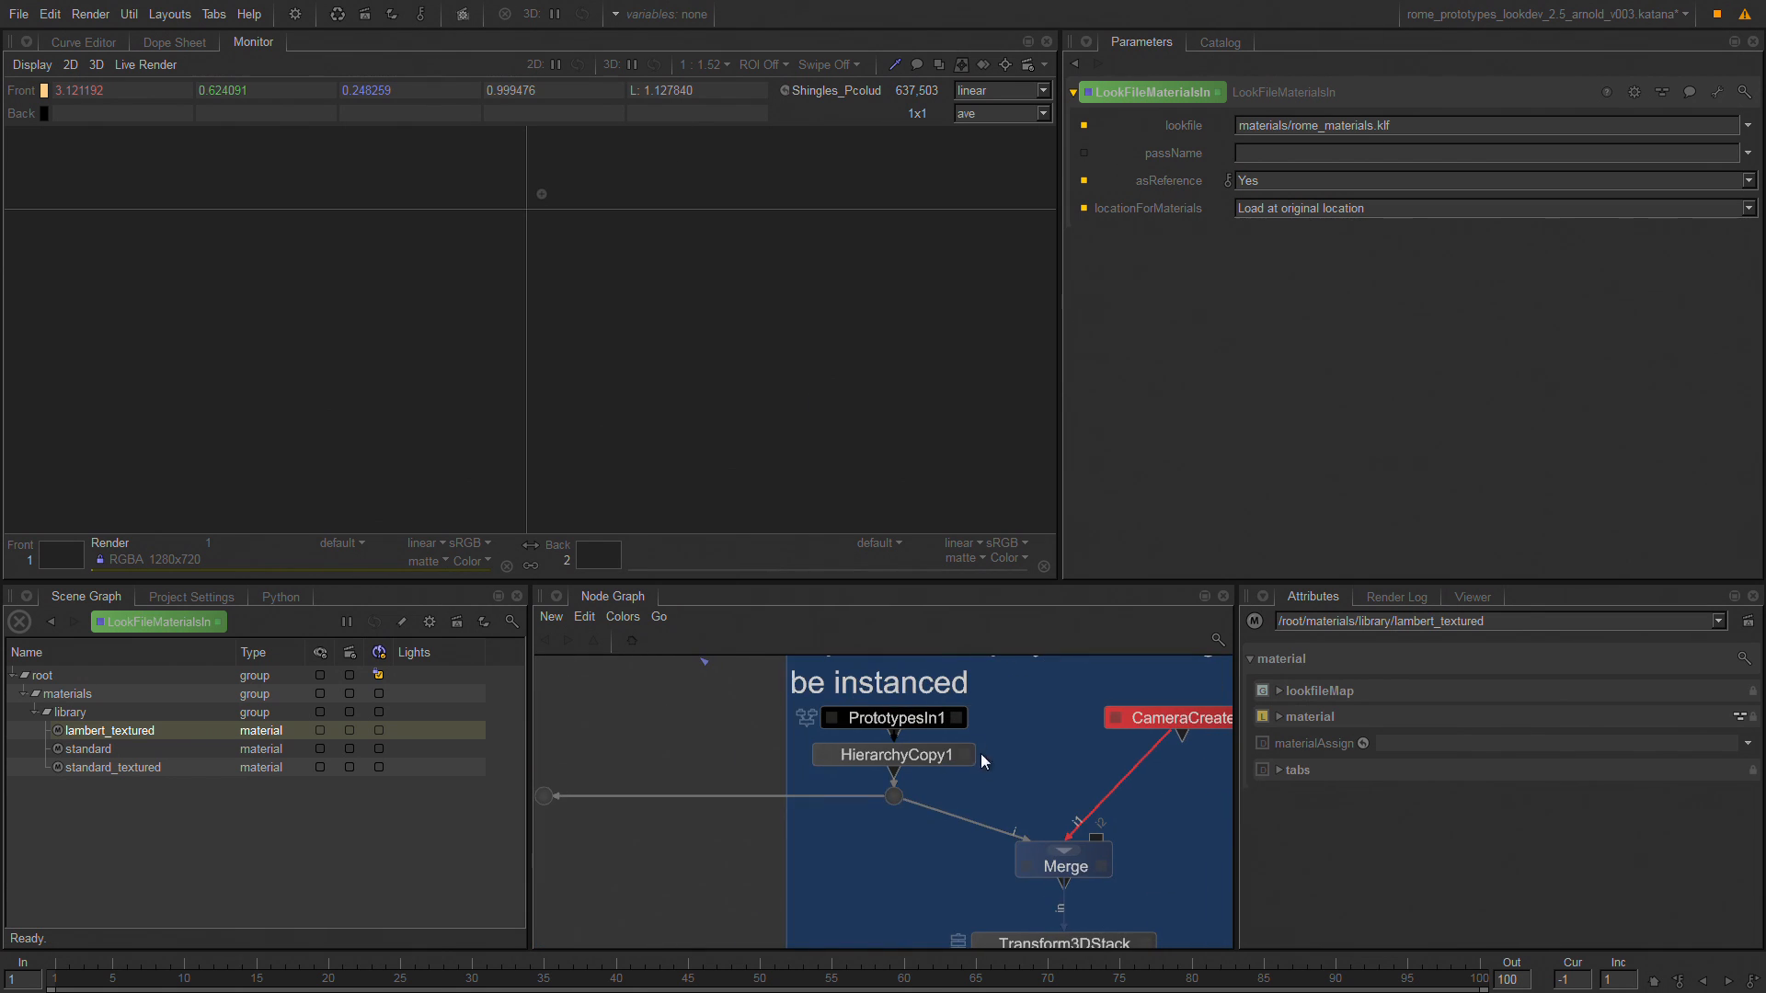
middle_click_drag(1081, 927, 938, 797)
double_click(908, 815)
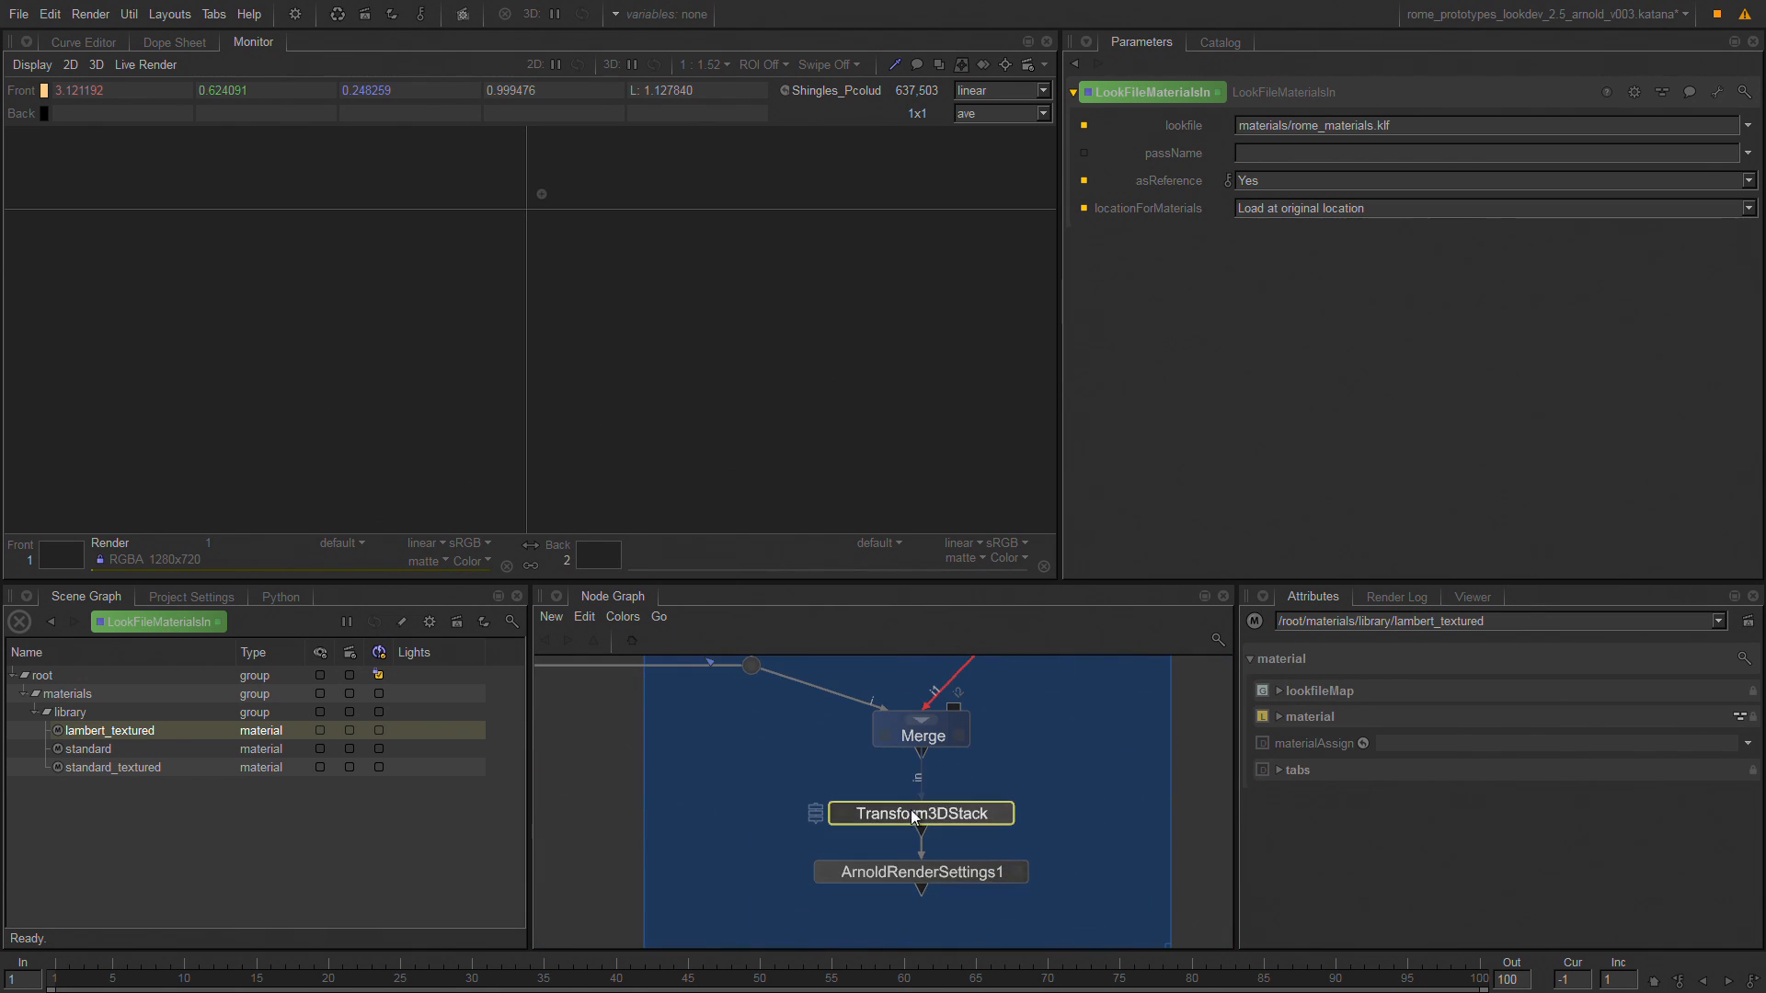
Show the 3D viewer, fully expand the world location in the scene graph and frame a roof mesh of HOUSE_003.
left_click(1463, 597)
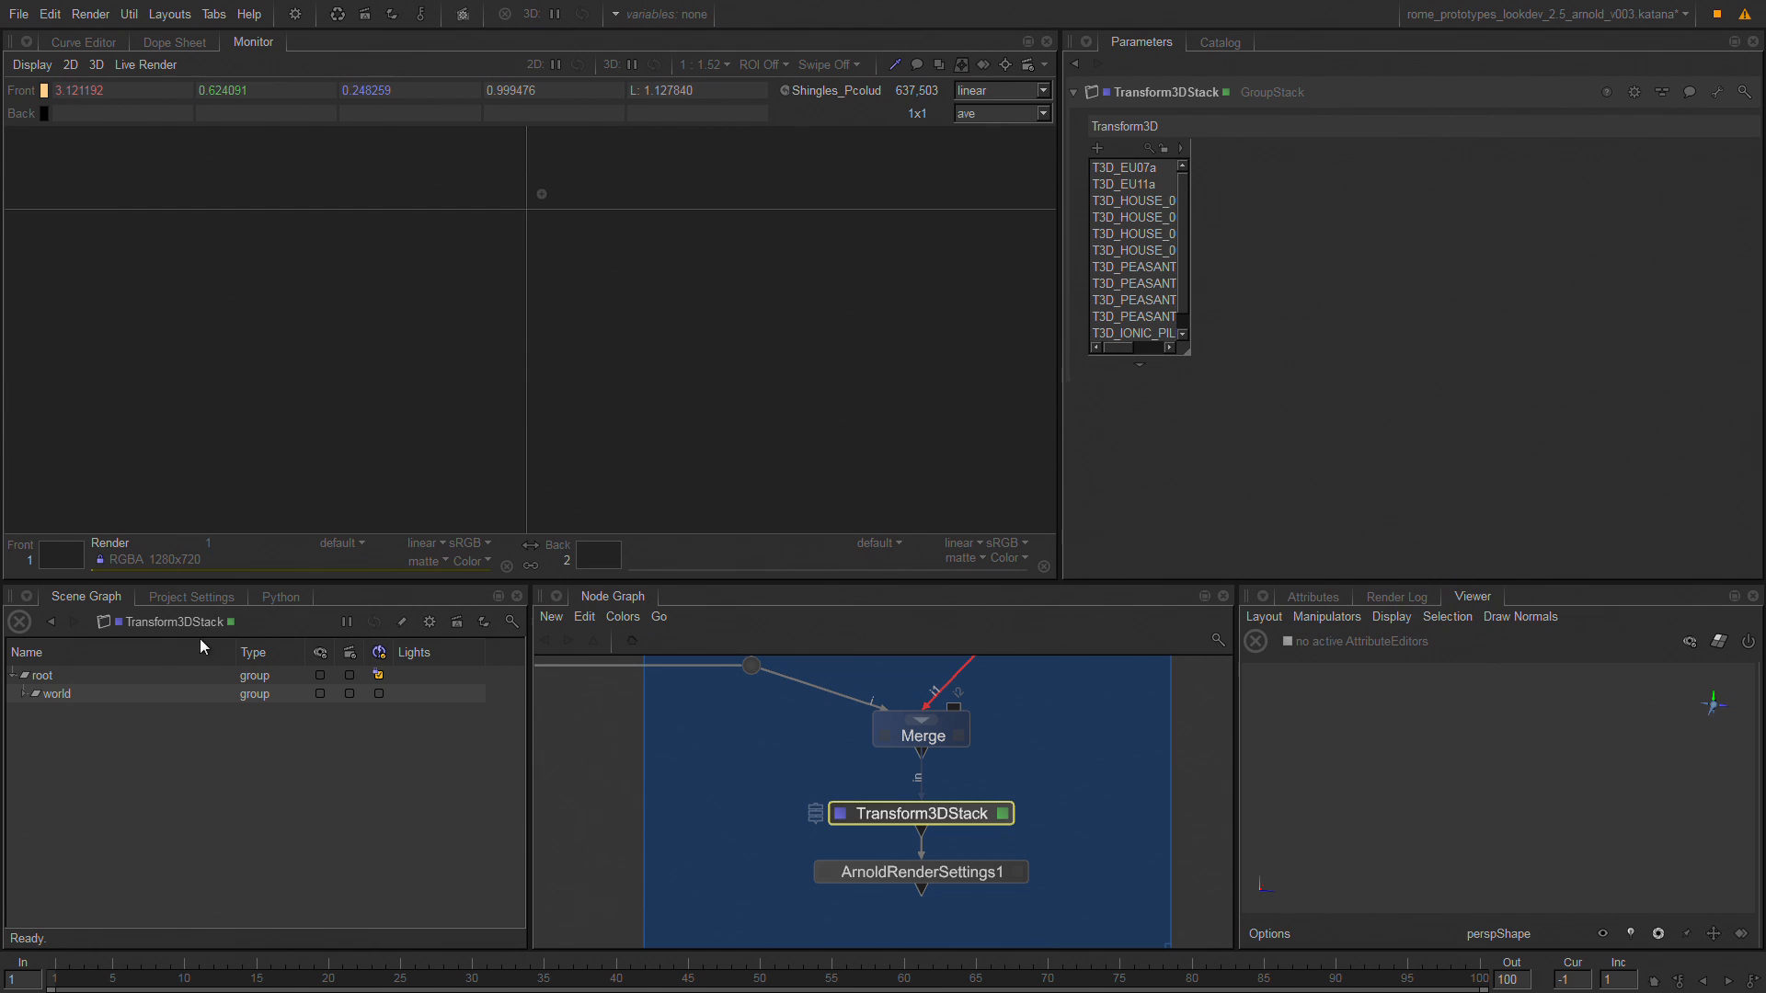
double_click(88, 697)
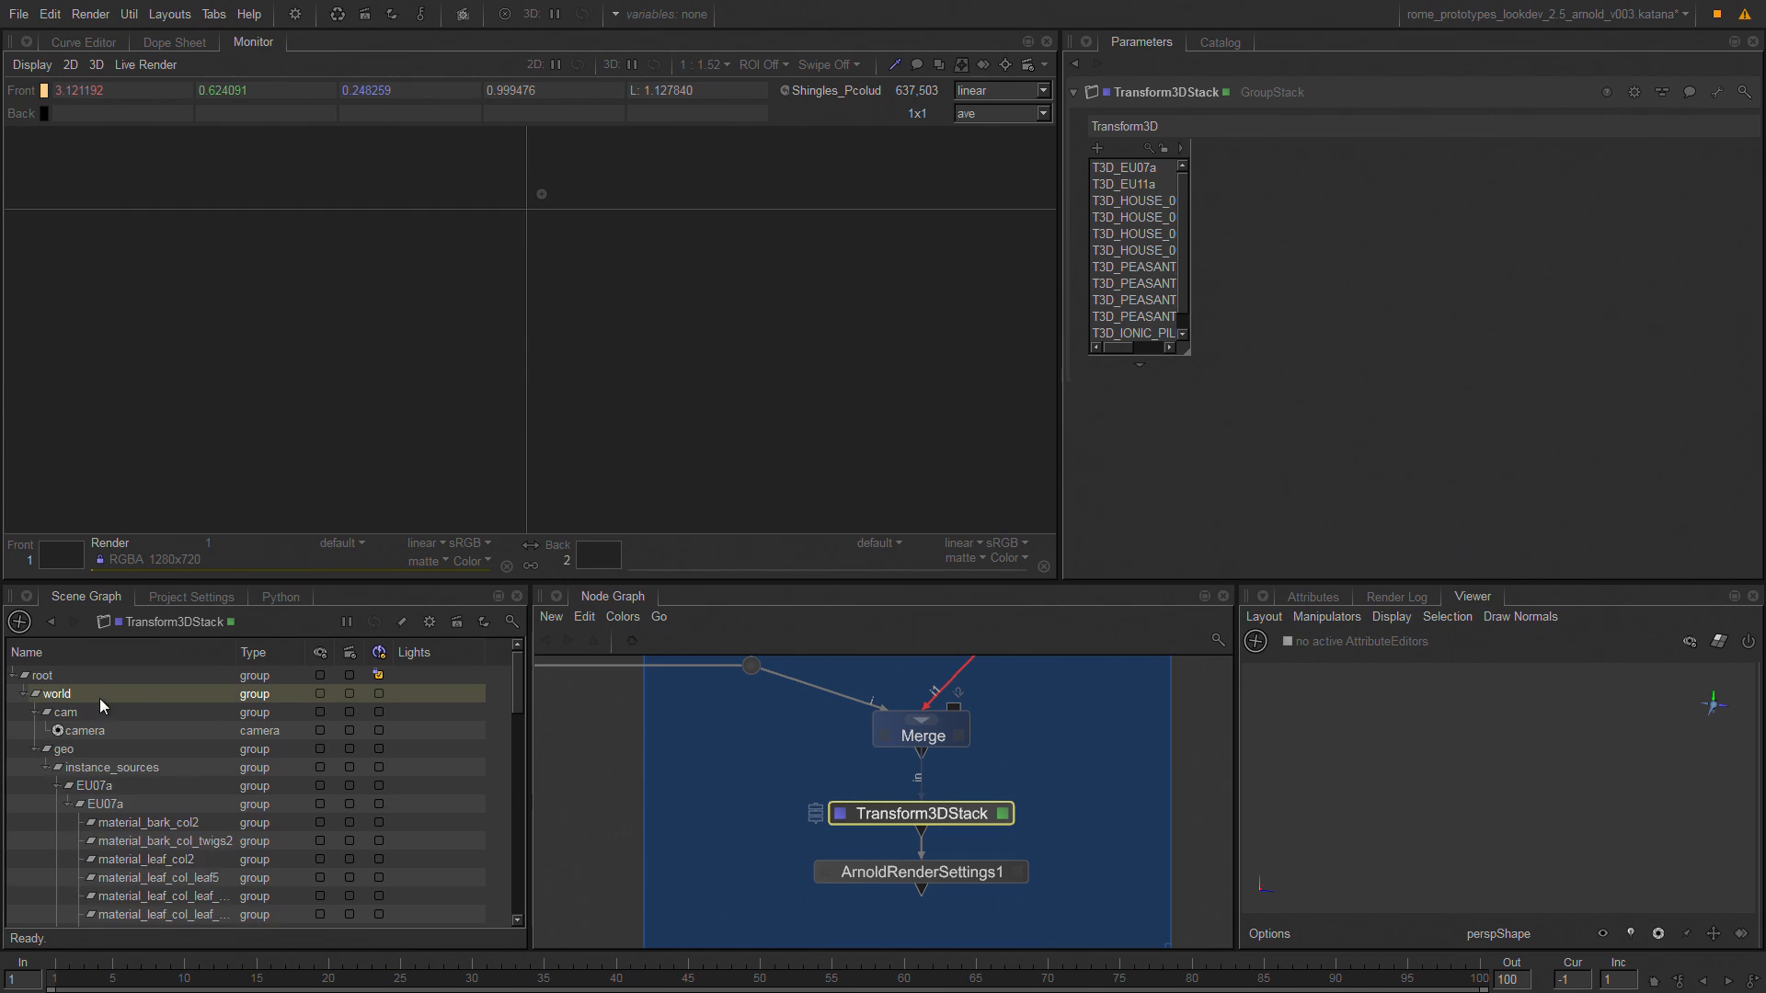
left_click(1407, 786)
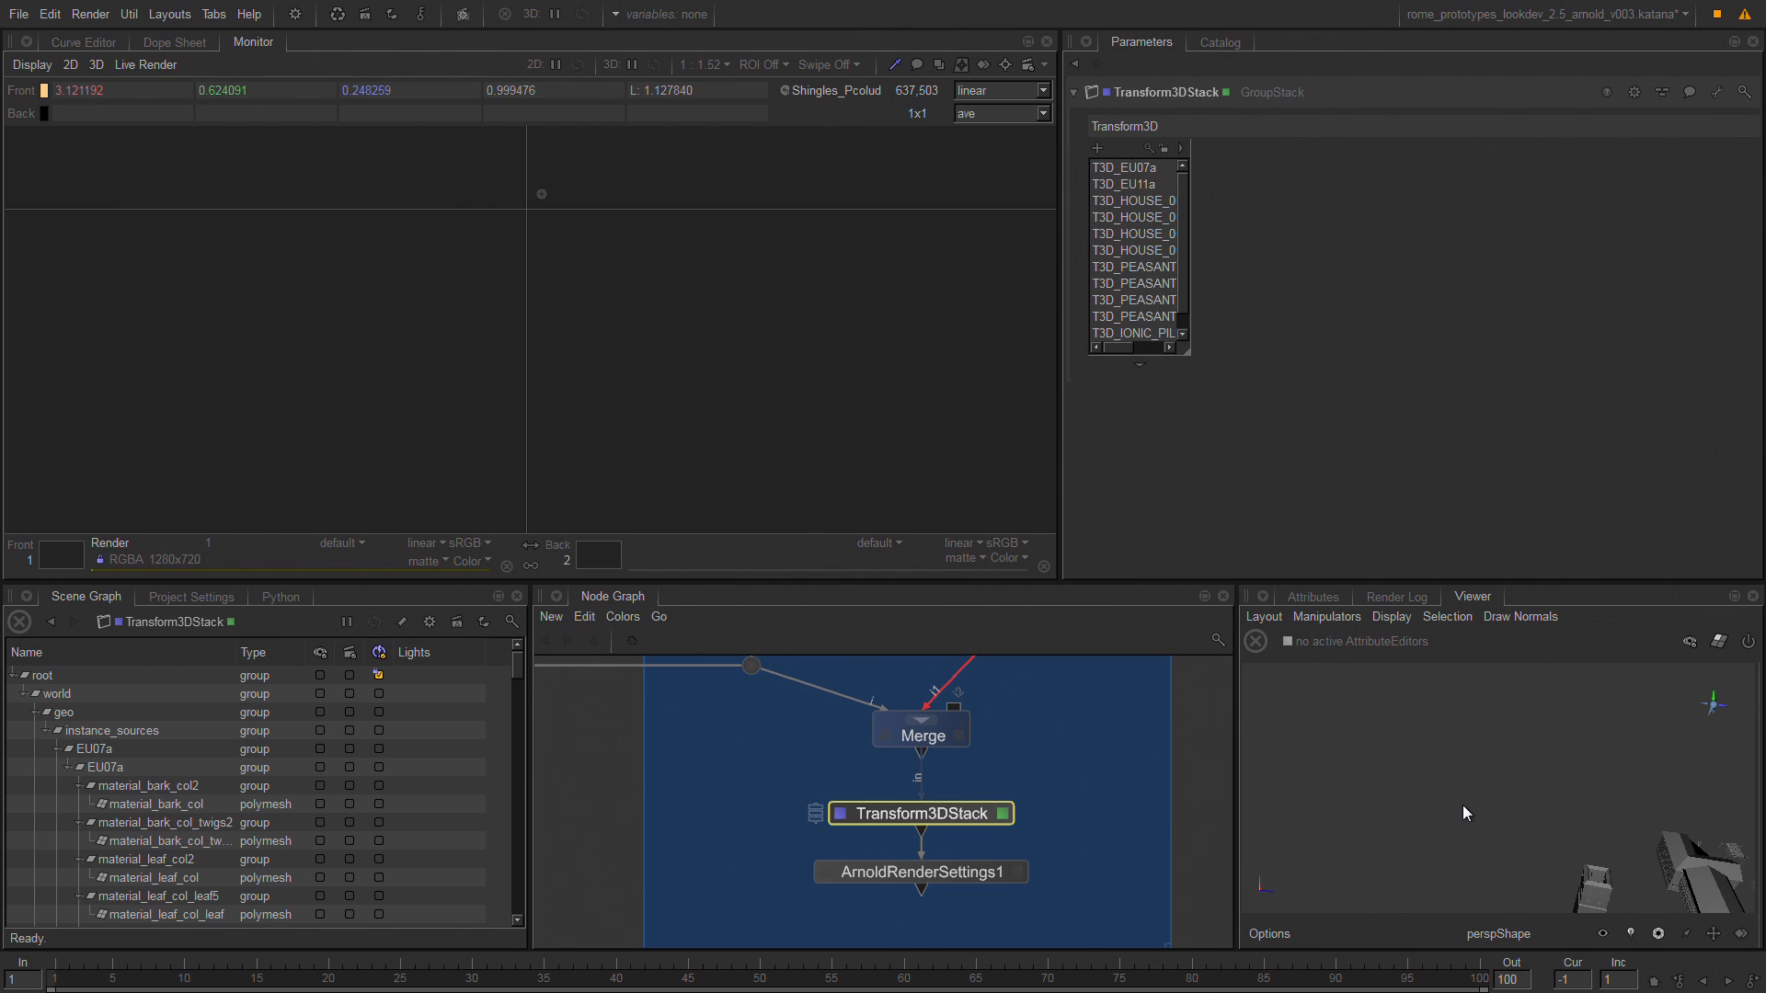
key("a")
left_click(1482, 792)
key("f")
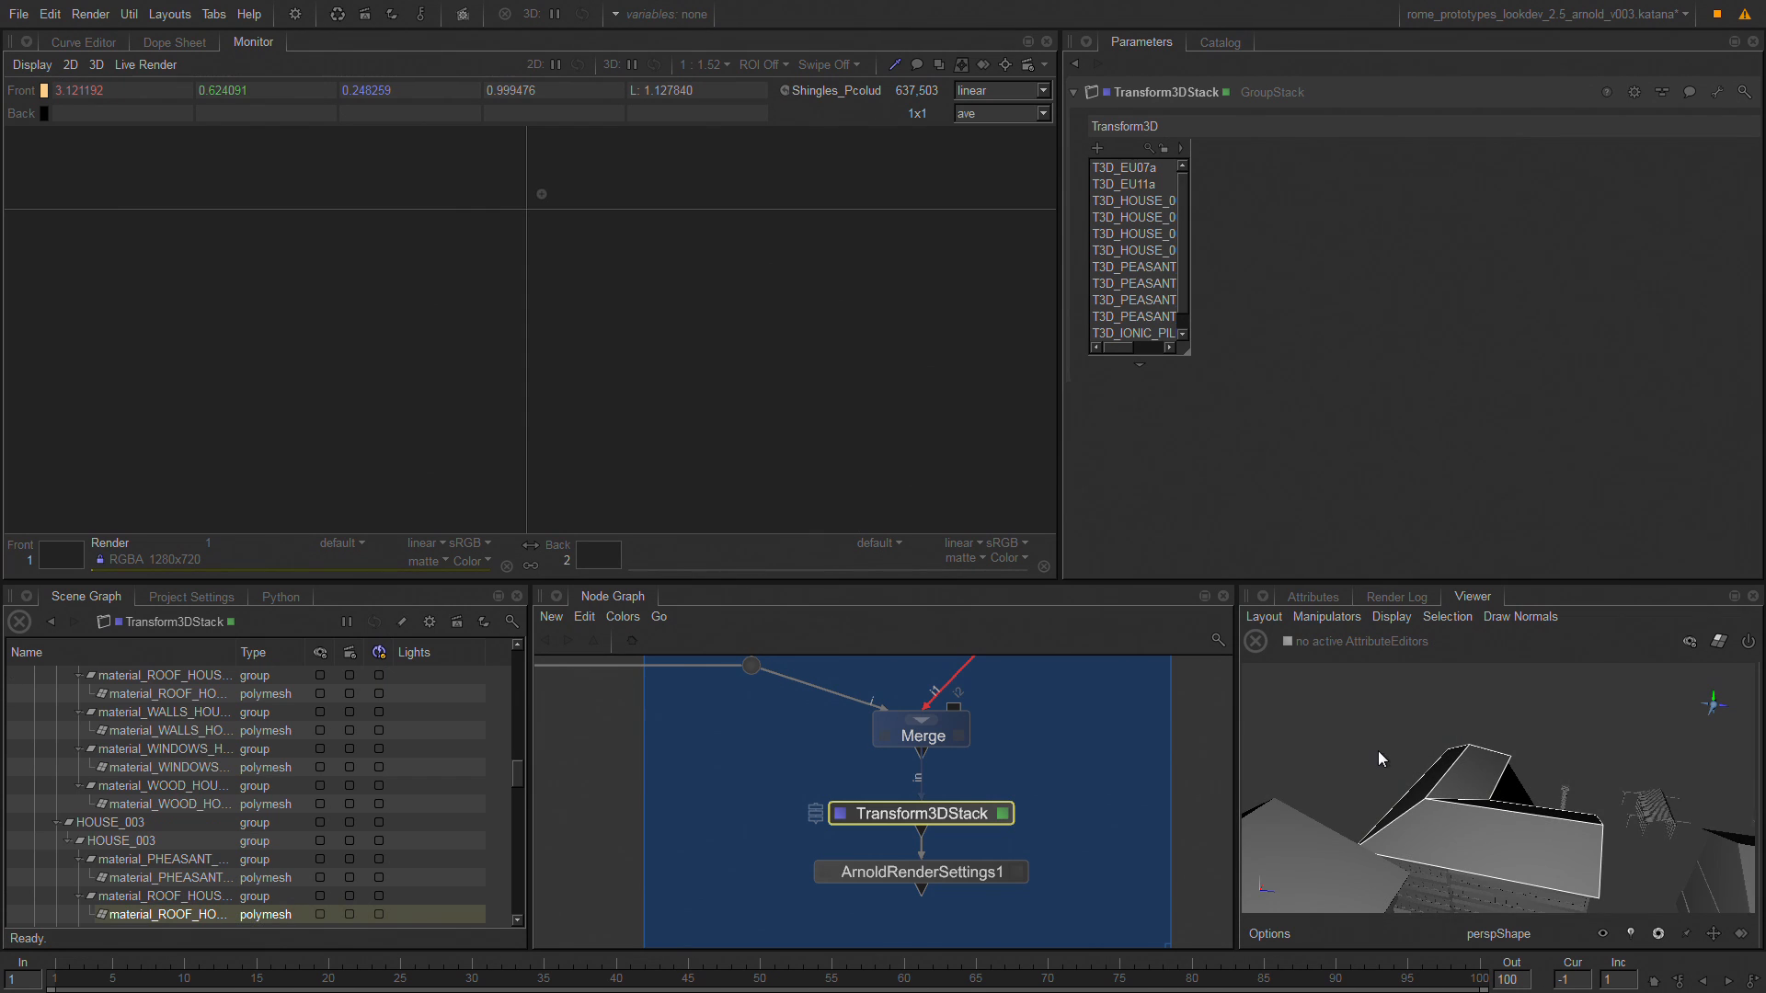
Deselect the roof, frame the whole scene in an enlarged viewer and orbit around the laid-out prototype buildings and trees.
left_click(1344, 726)
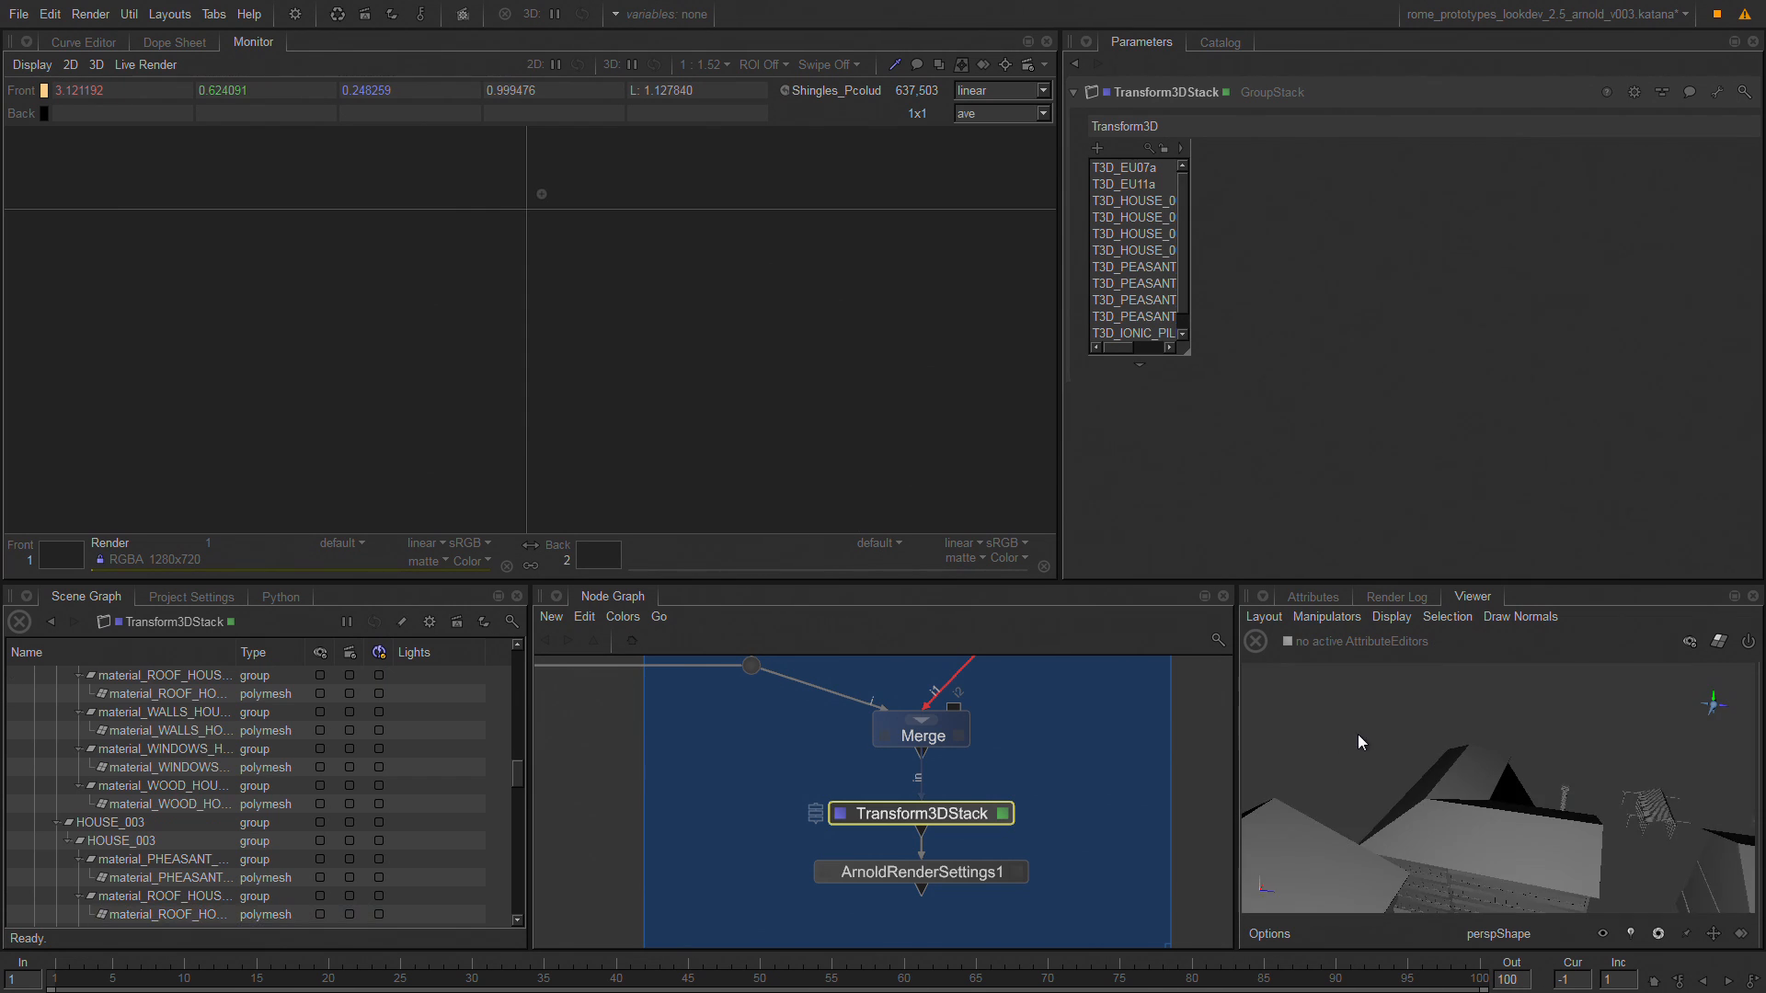
key("a")
key("space")
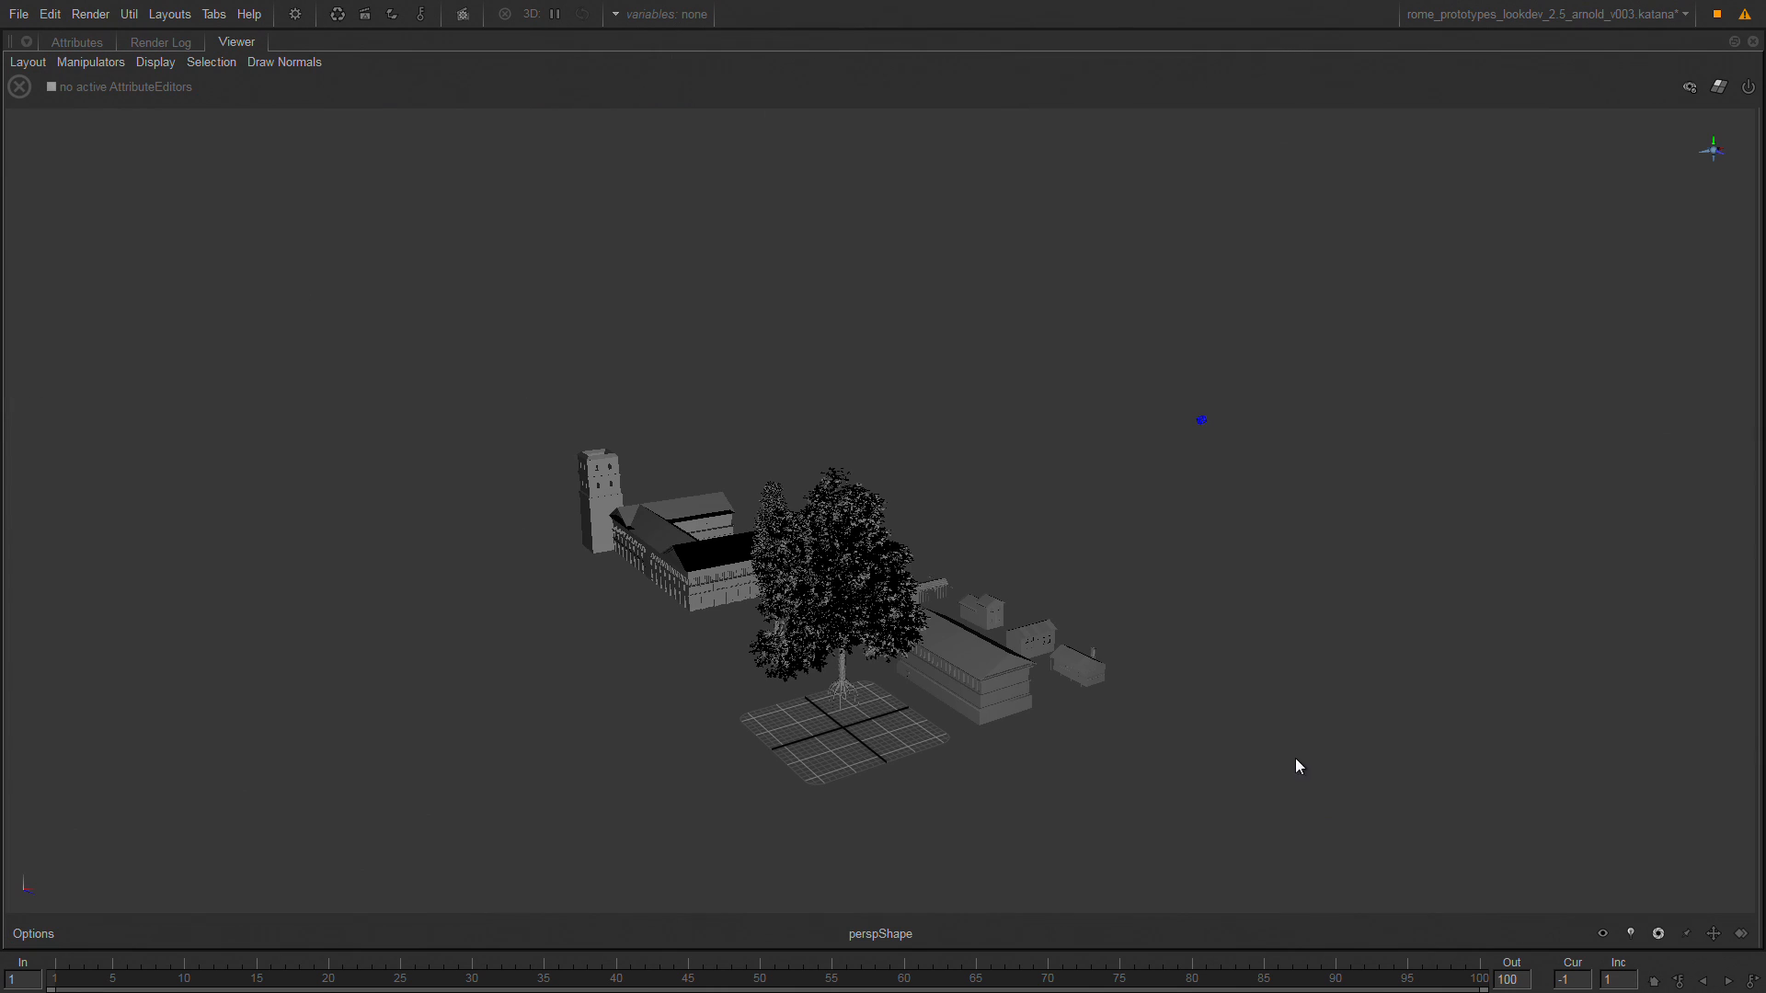
left_click_drag(1161, 617, 797, 606, "alt")
left_click_drag(1015, 814, 837, 812, "alt")
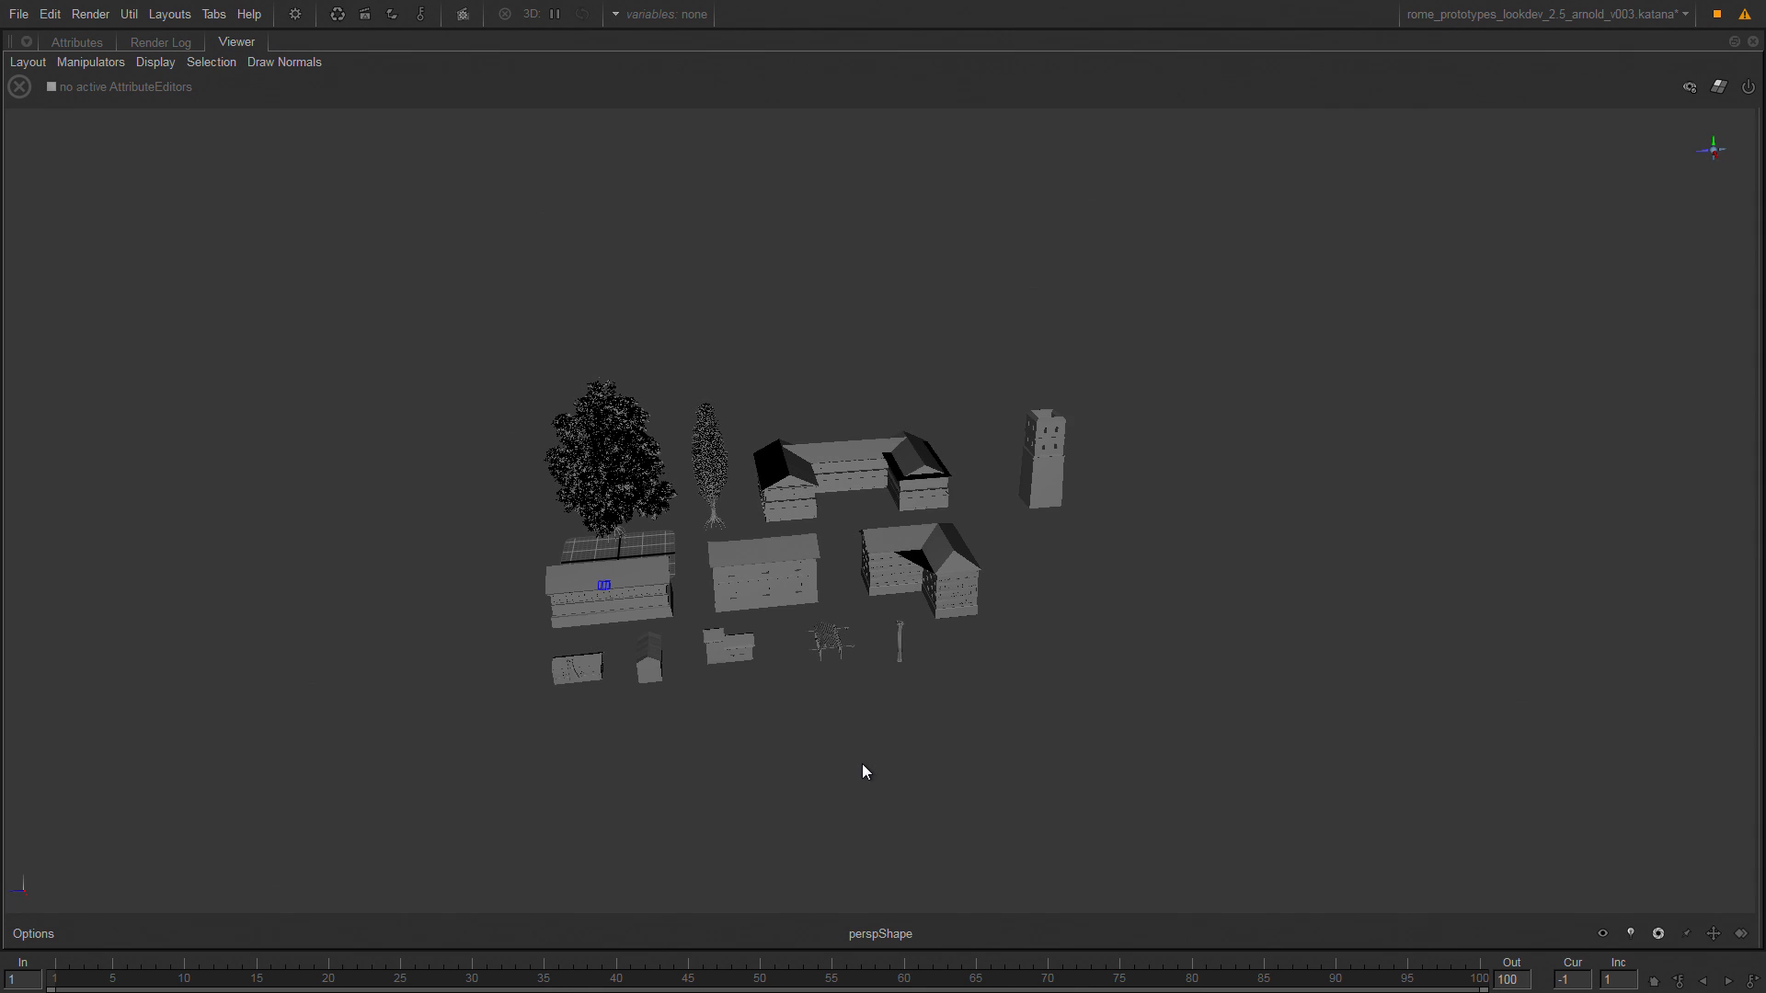
key("space")
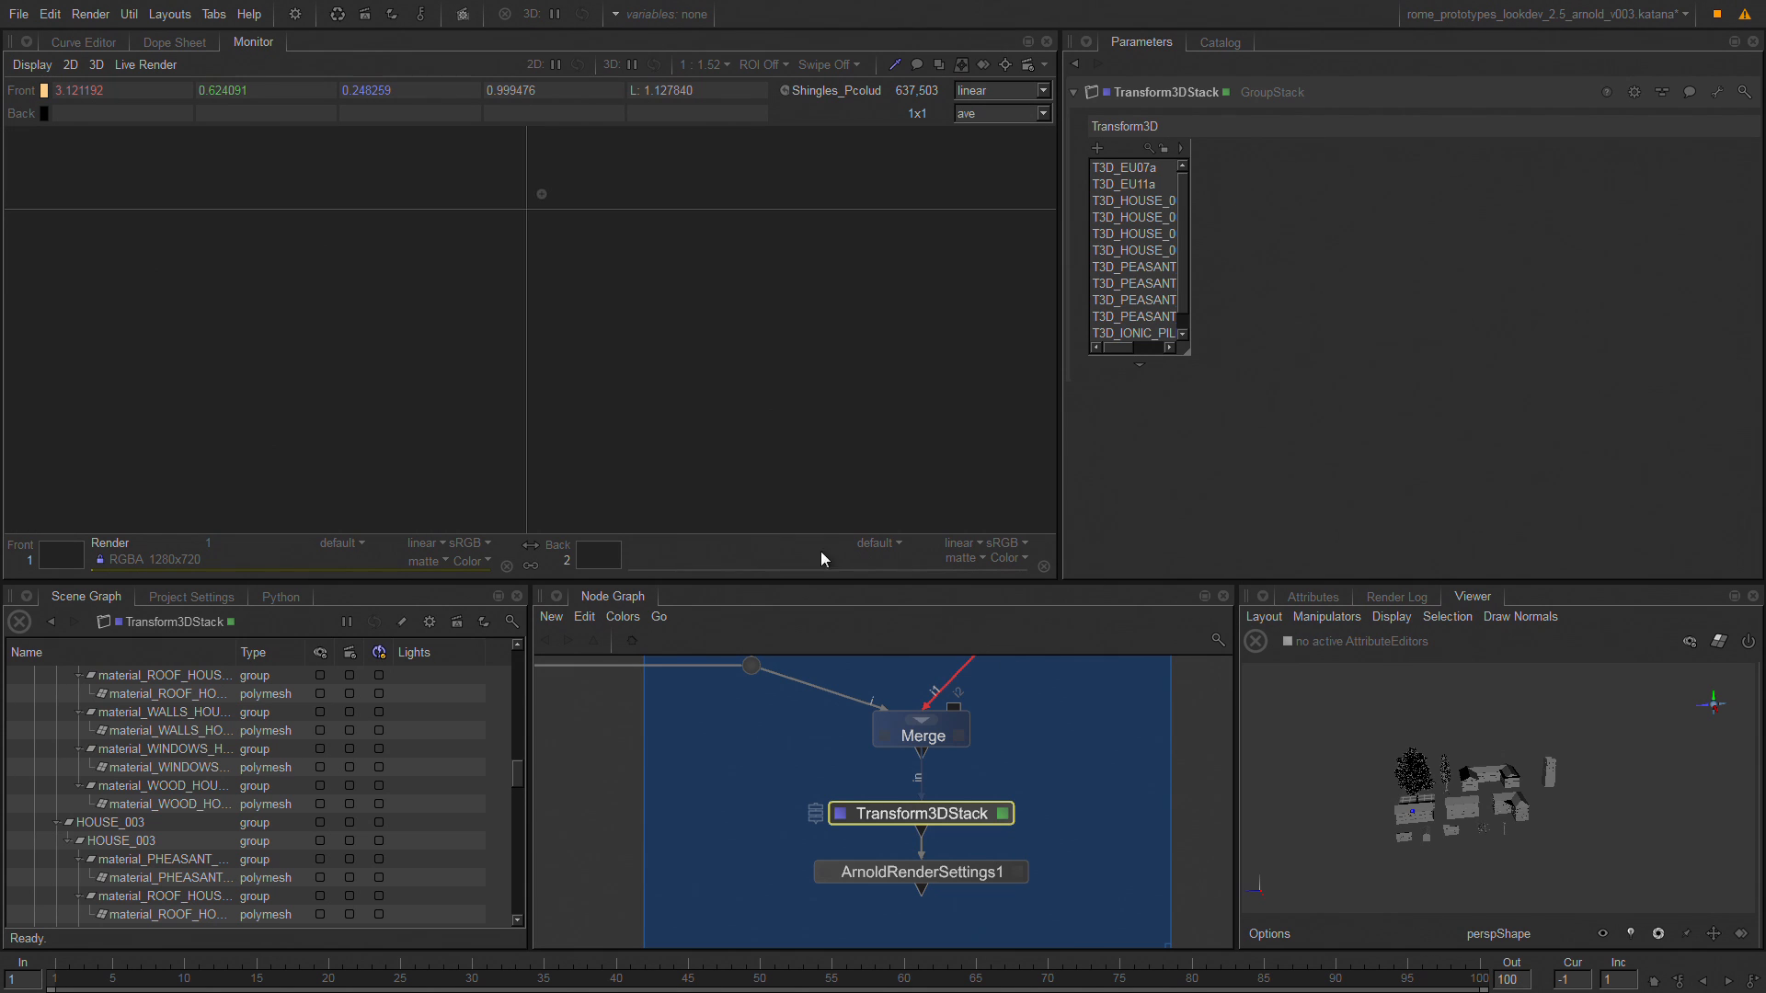
Find MaterialStack in the Make and Assign Materials group, open its parameters and view the scene at that node.
left_click(1074, 763)
key("space")
middle_click_drag(479, 230, 1166, 511)
middle_click_drag(588, 262, 966, 539)
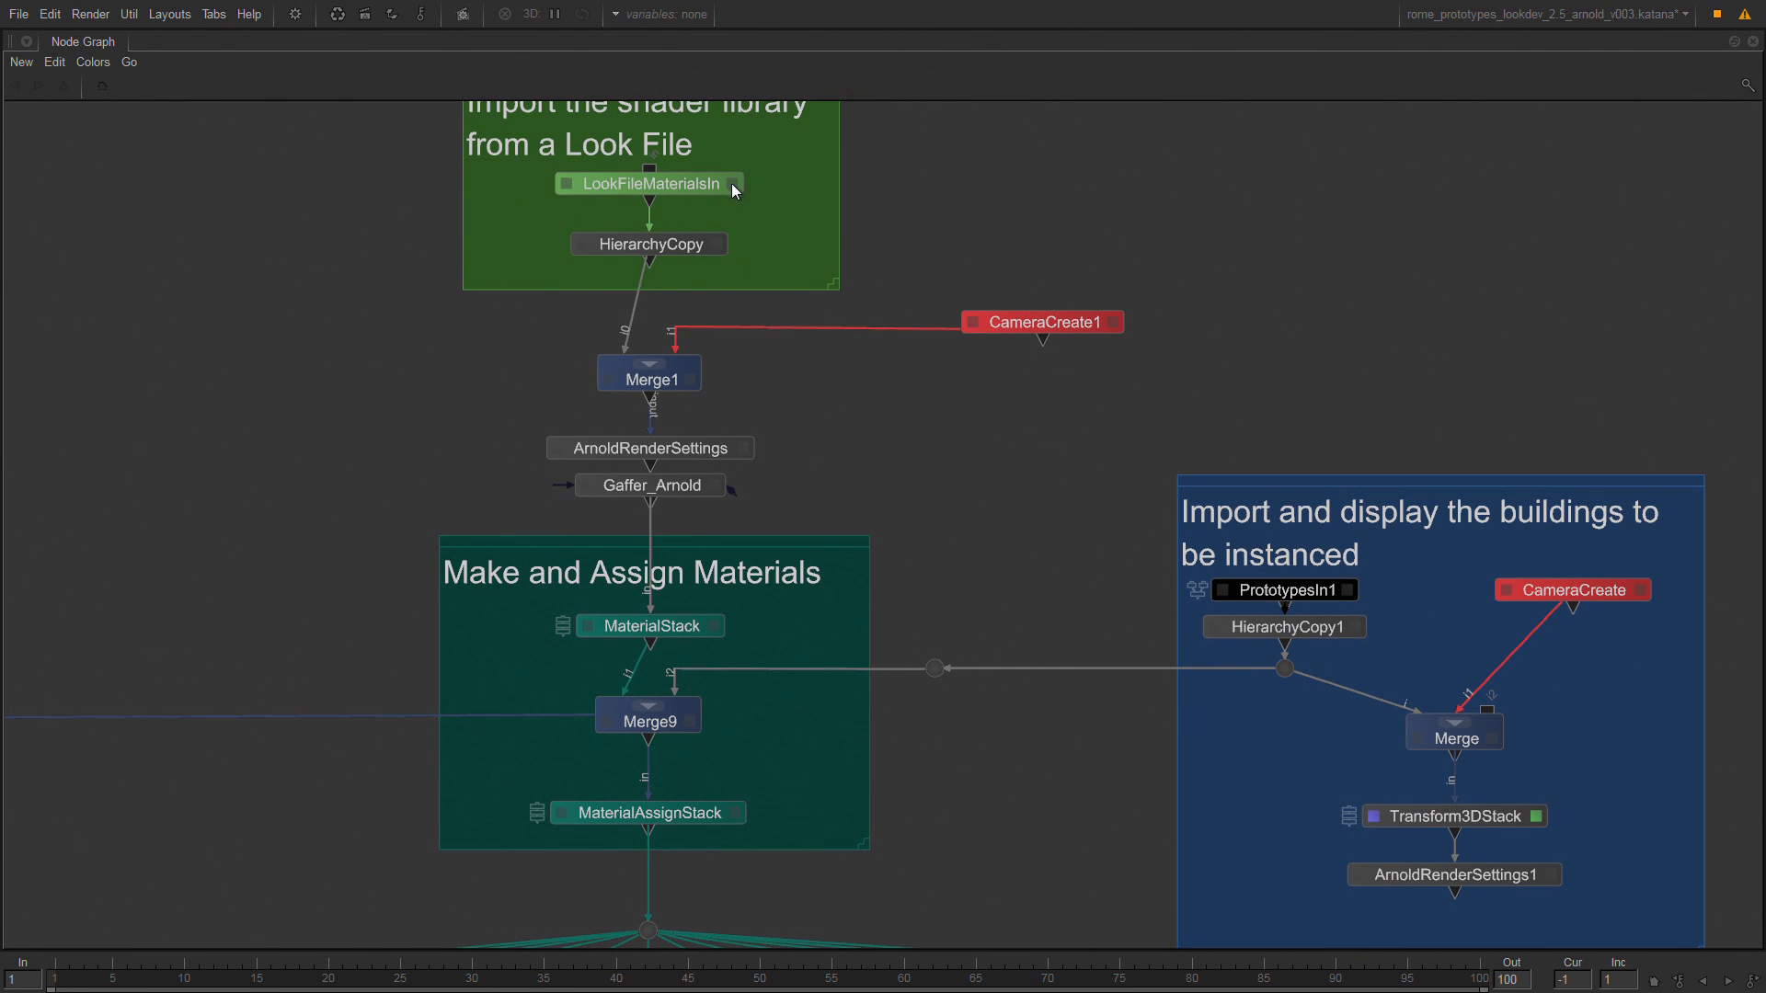
double_click(689, 631)
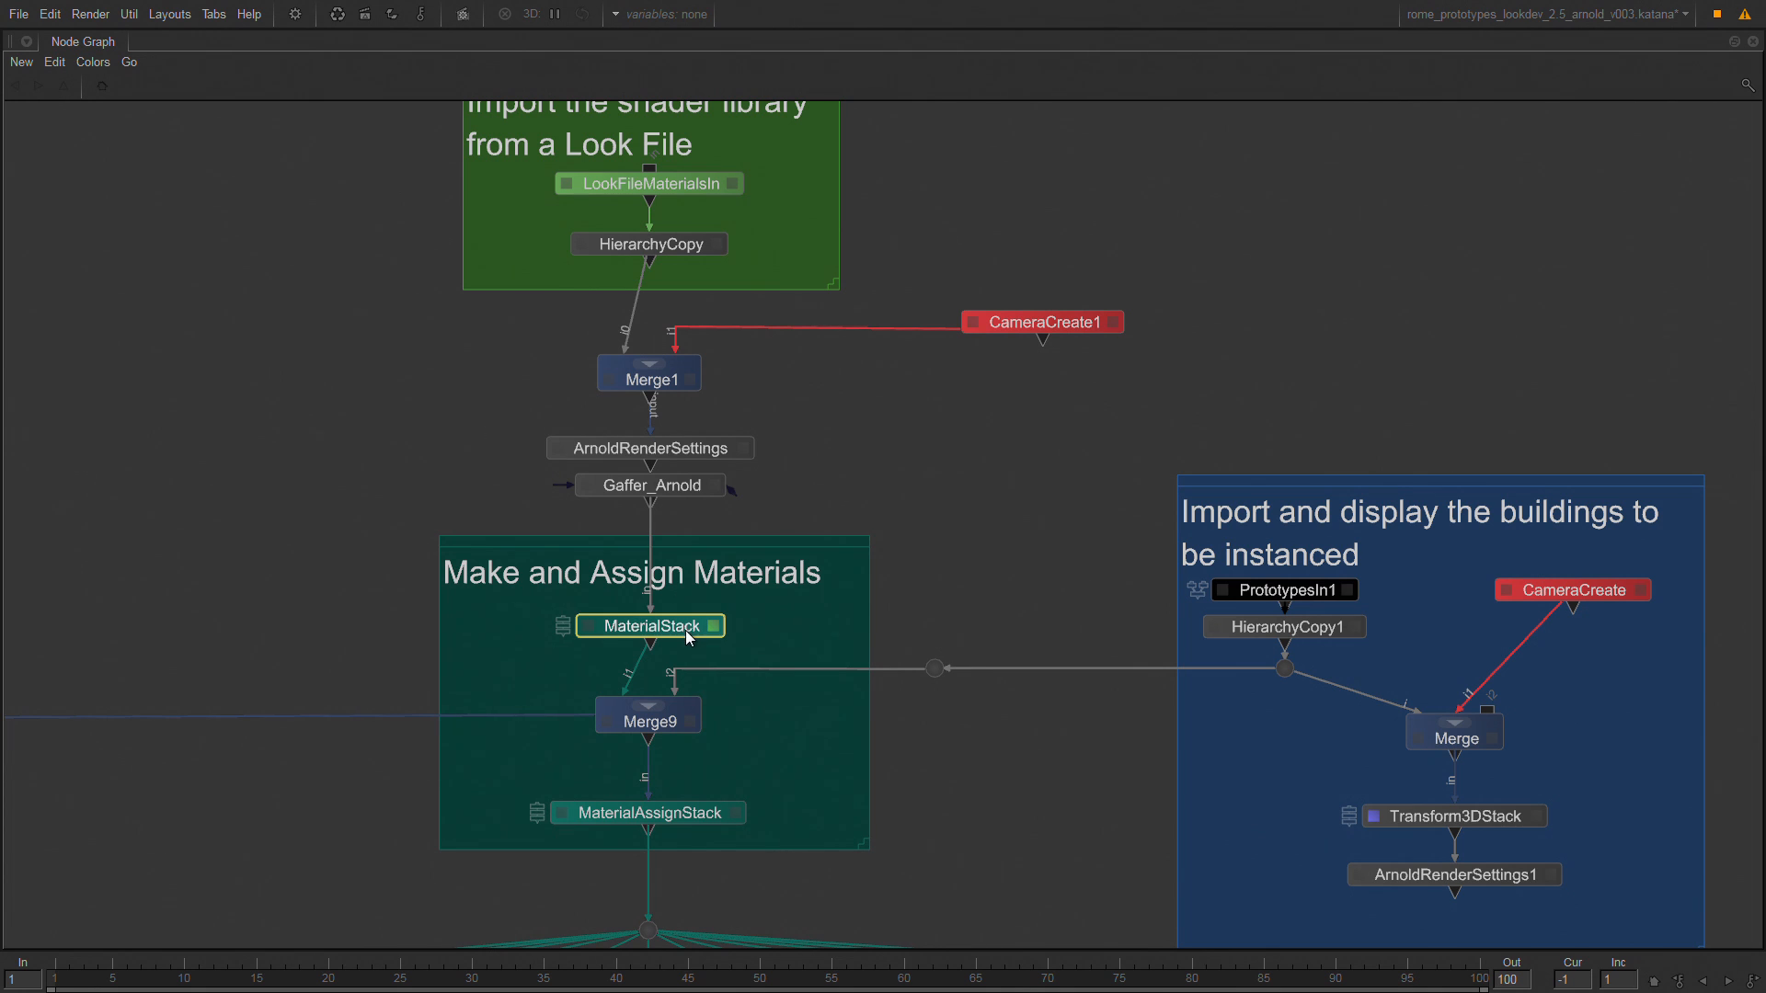
key("v")
key("space")
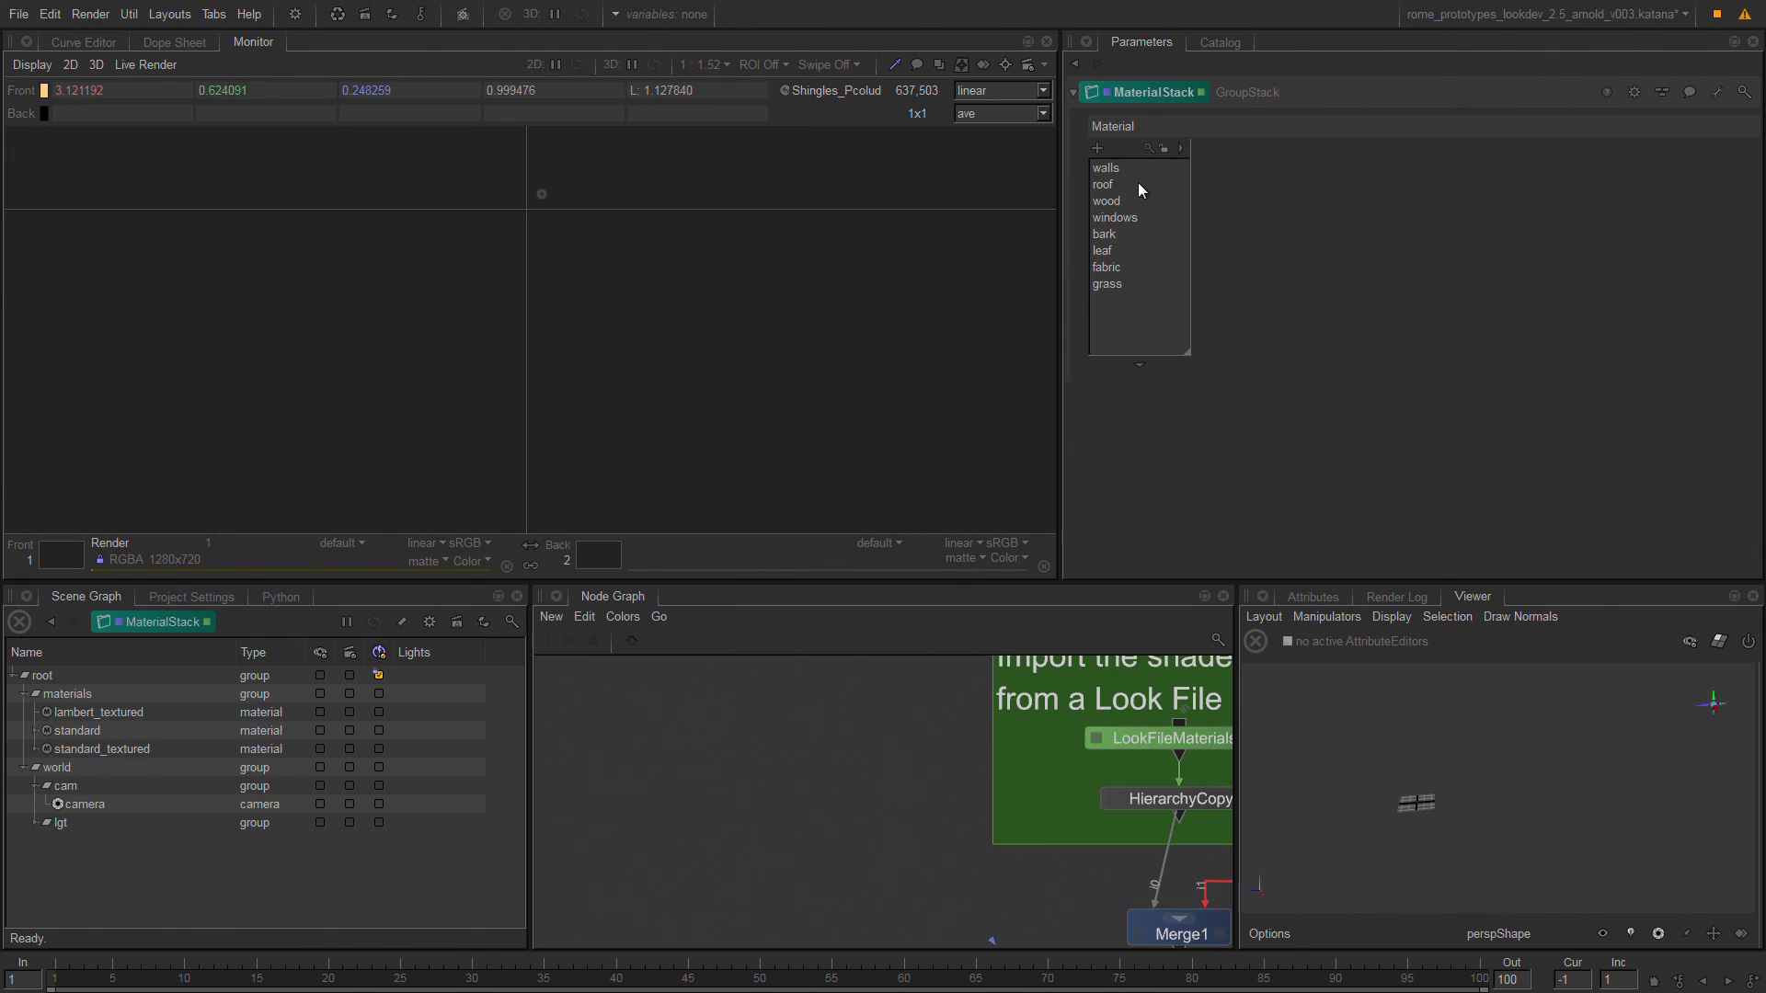
Step through the stack's materials from walls to grass to examine which library material each child inherits from.
left_click(1139, 173)
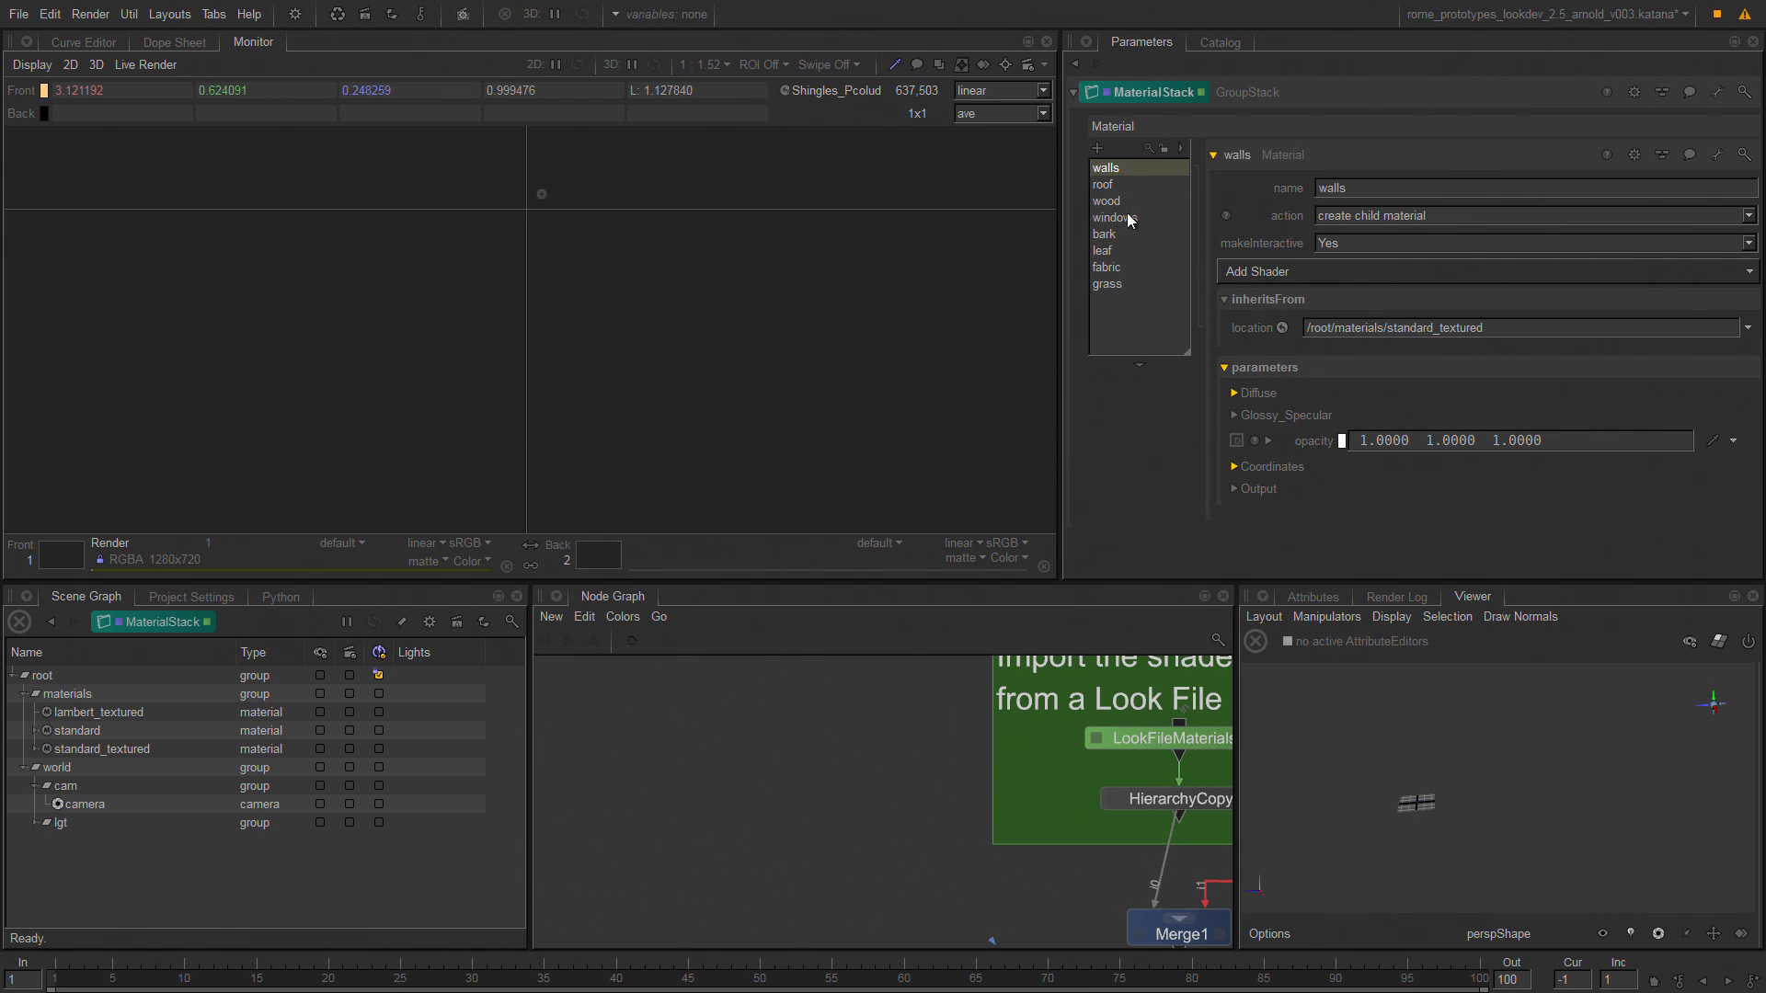
left_click(1129, 186)
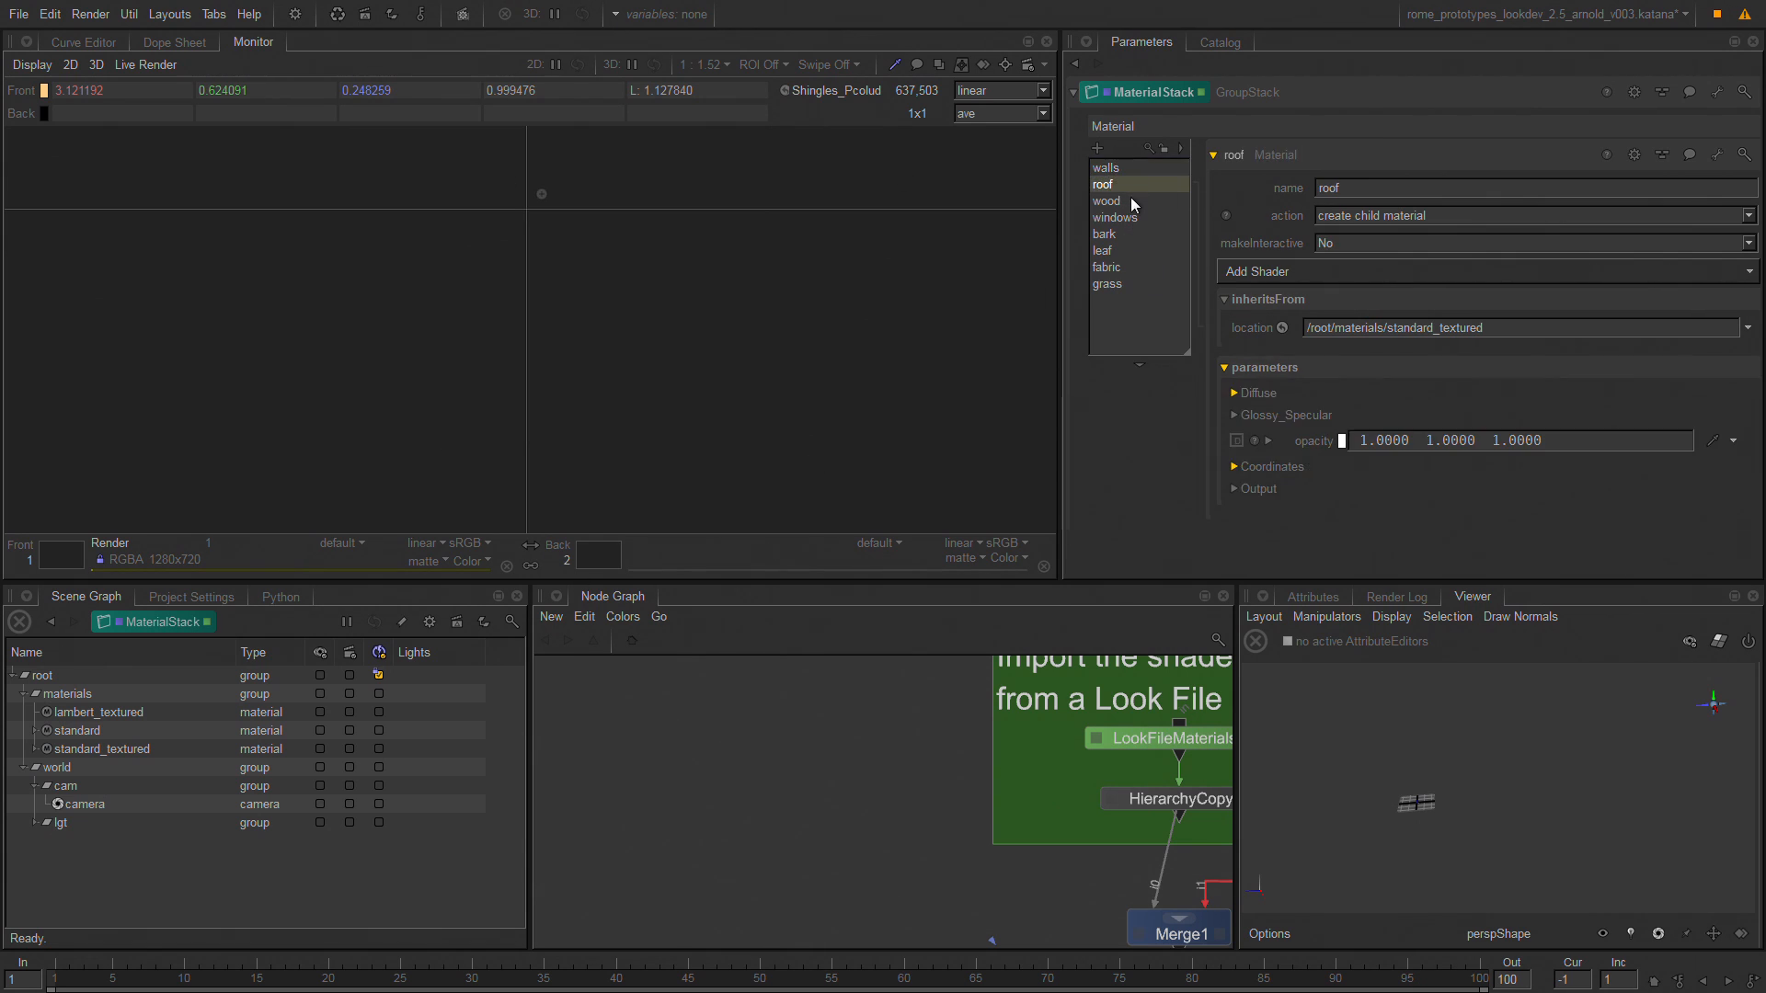
left_click(1134, 201)
left_click(1128, 217)
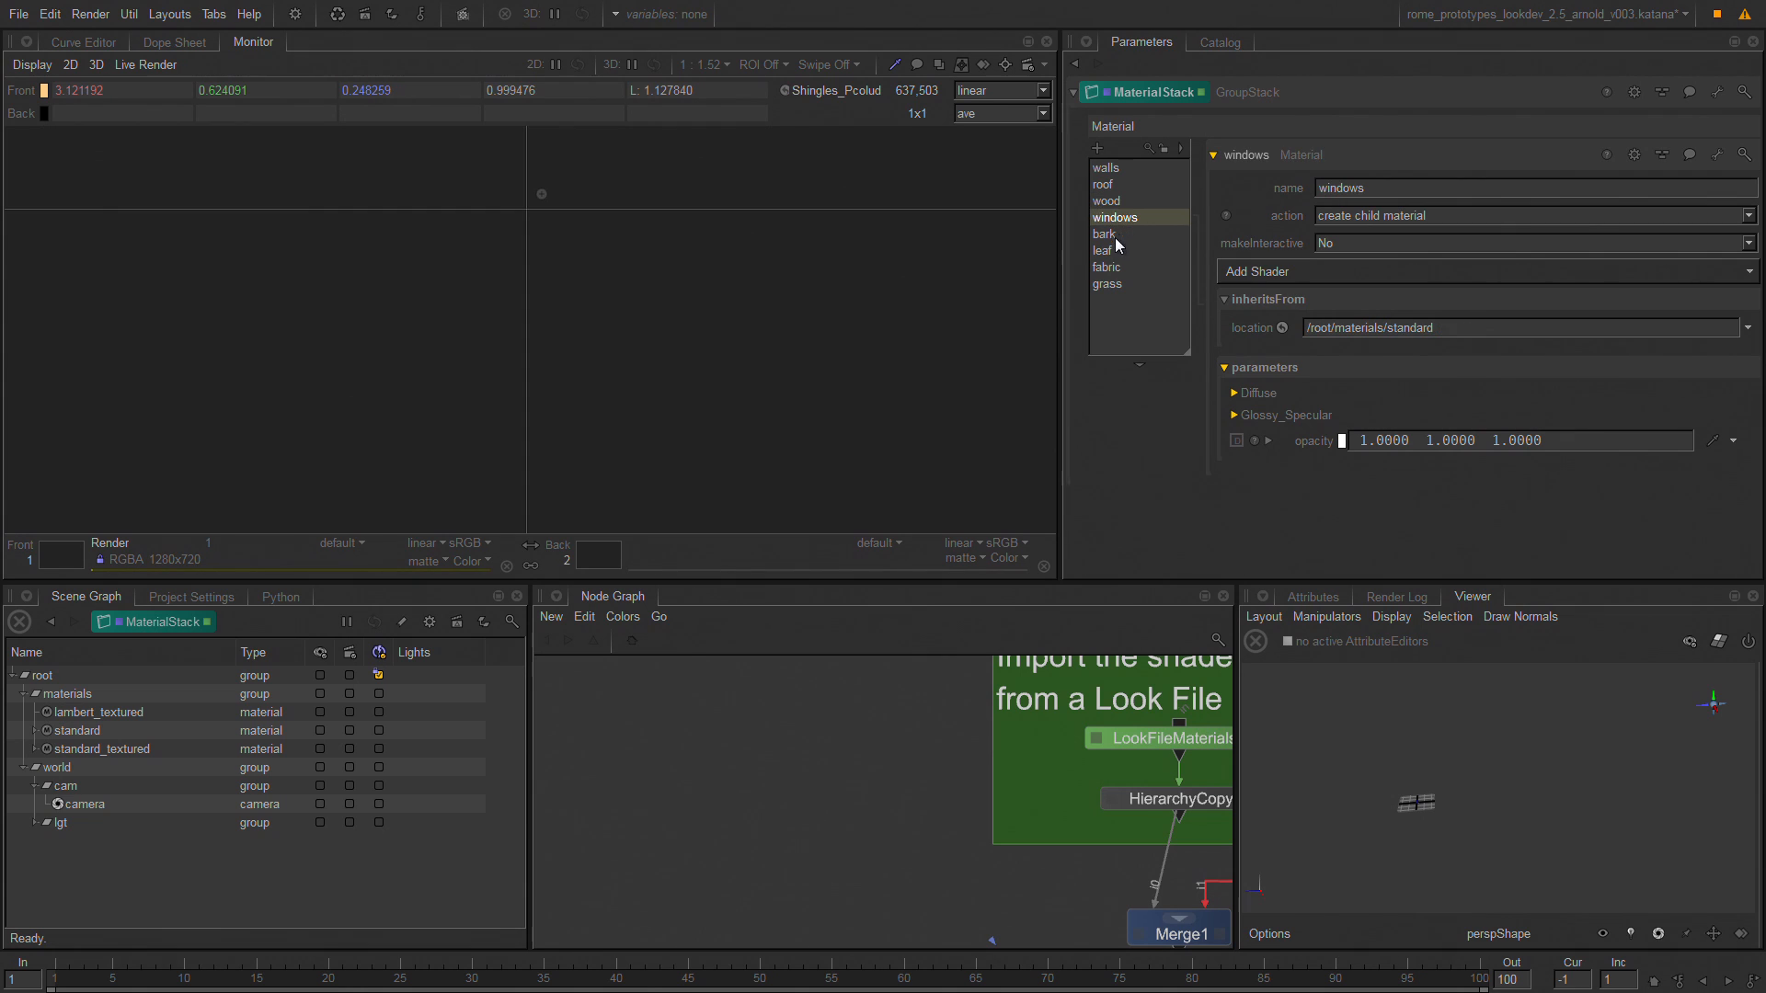
left_click(1115, 235)
left_click(1122, 252)
left_click(1120, 267)
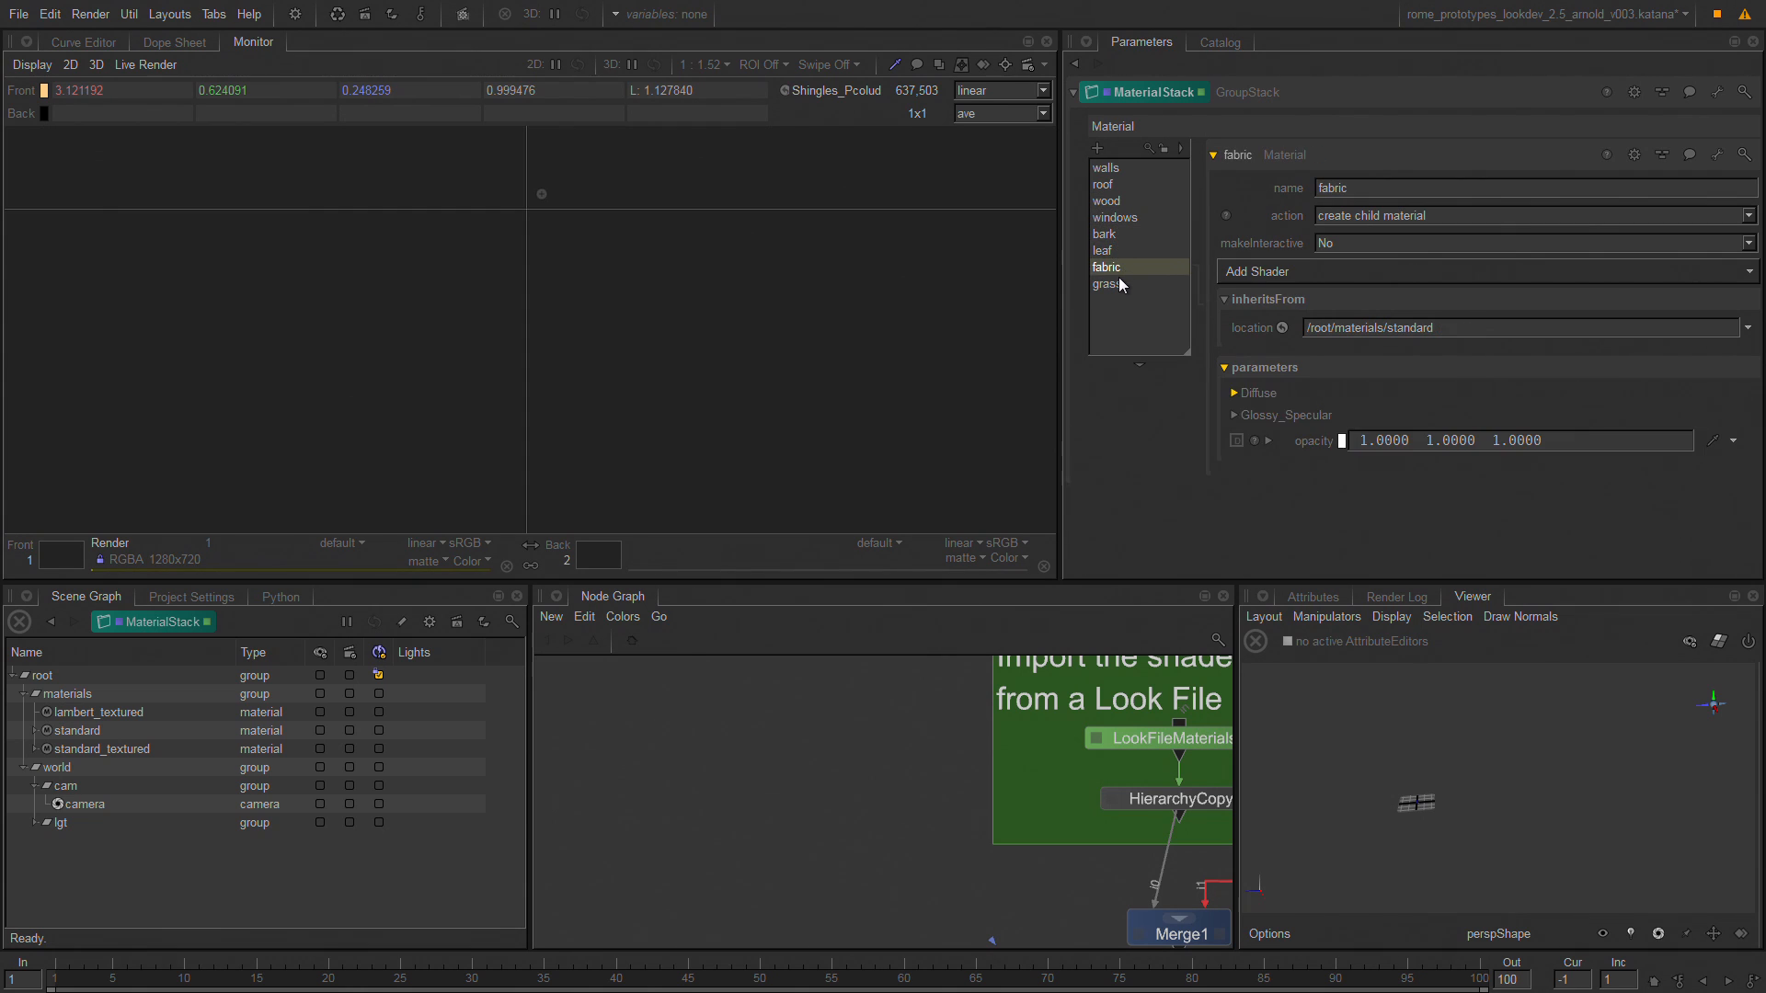
left_click(1124, 284)
Examine the walls material's inheritsFrom location and its Diffuse, Glossy_Specular and Coordinates parameters in an enlarged parameters view.
left_click(1133, 171)
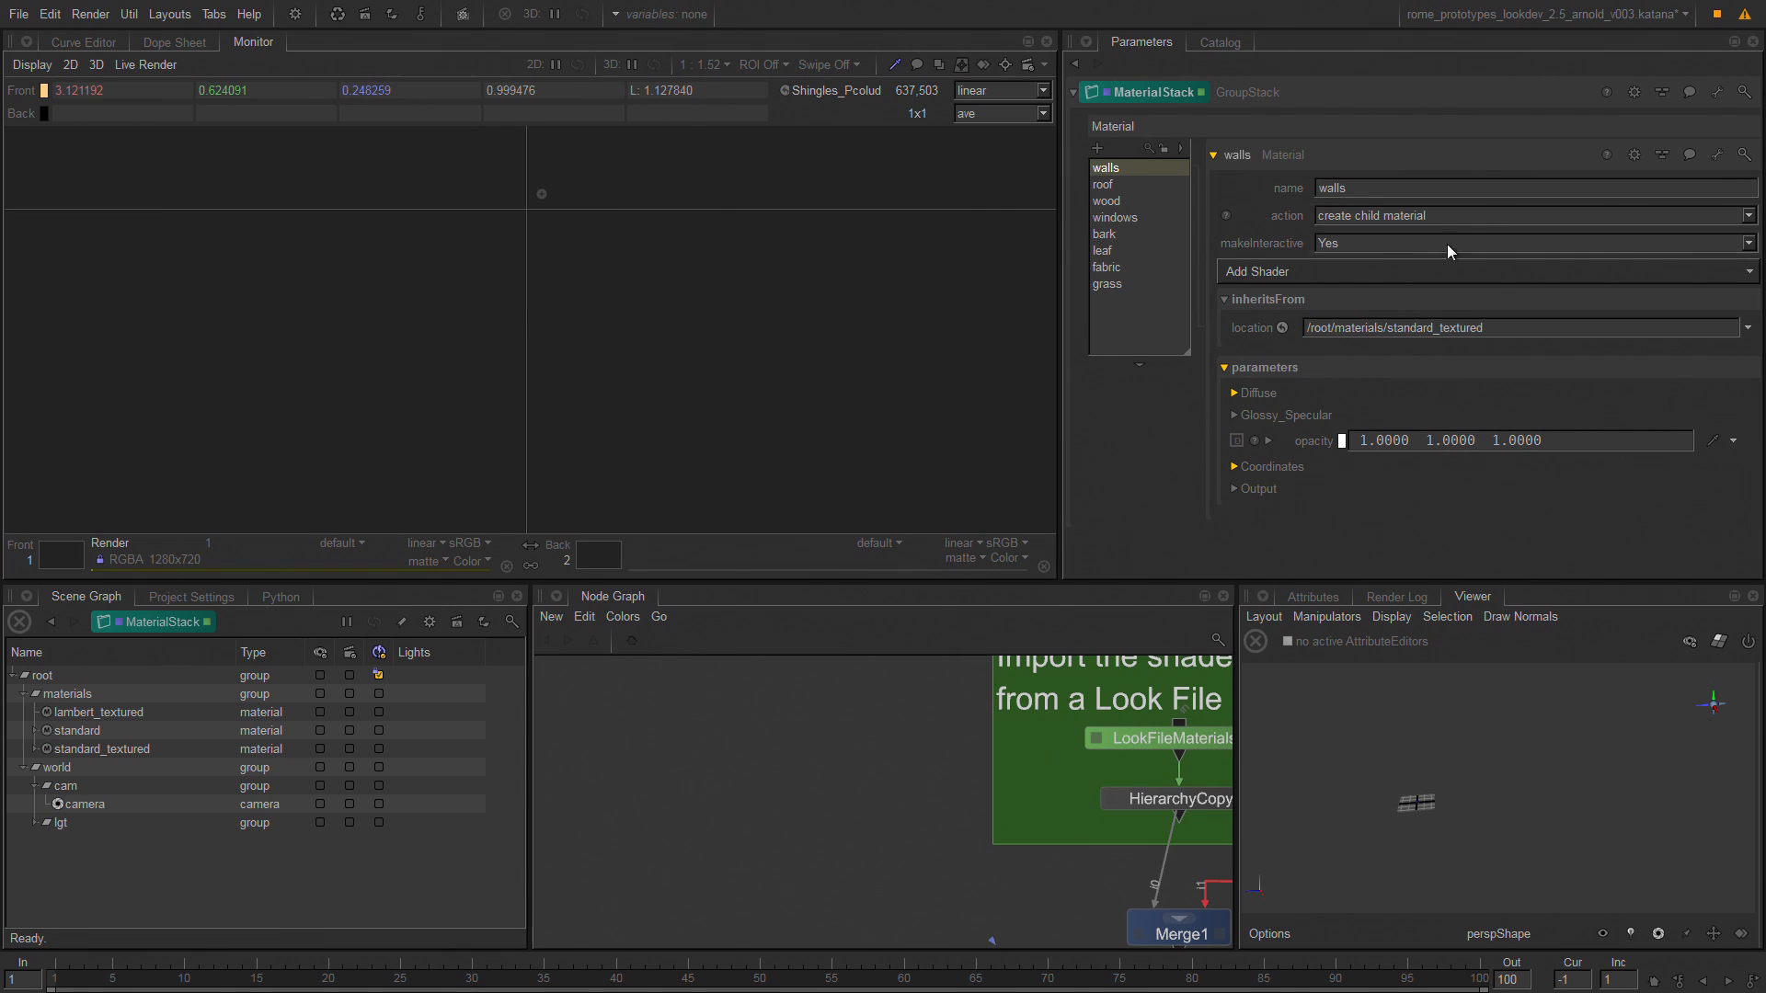
key("space")
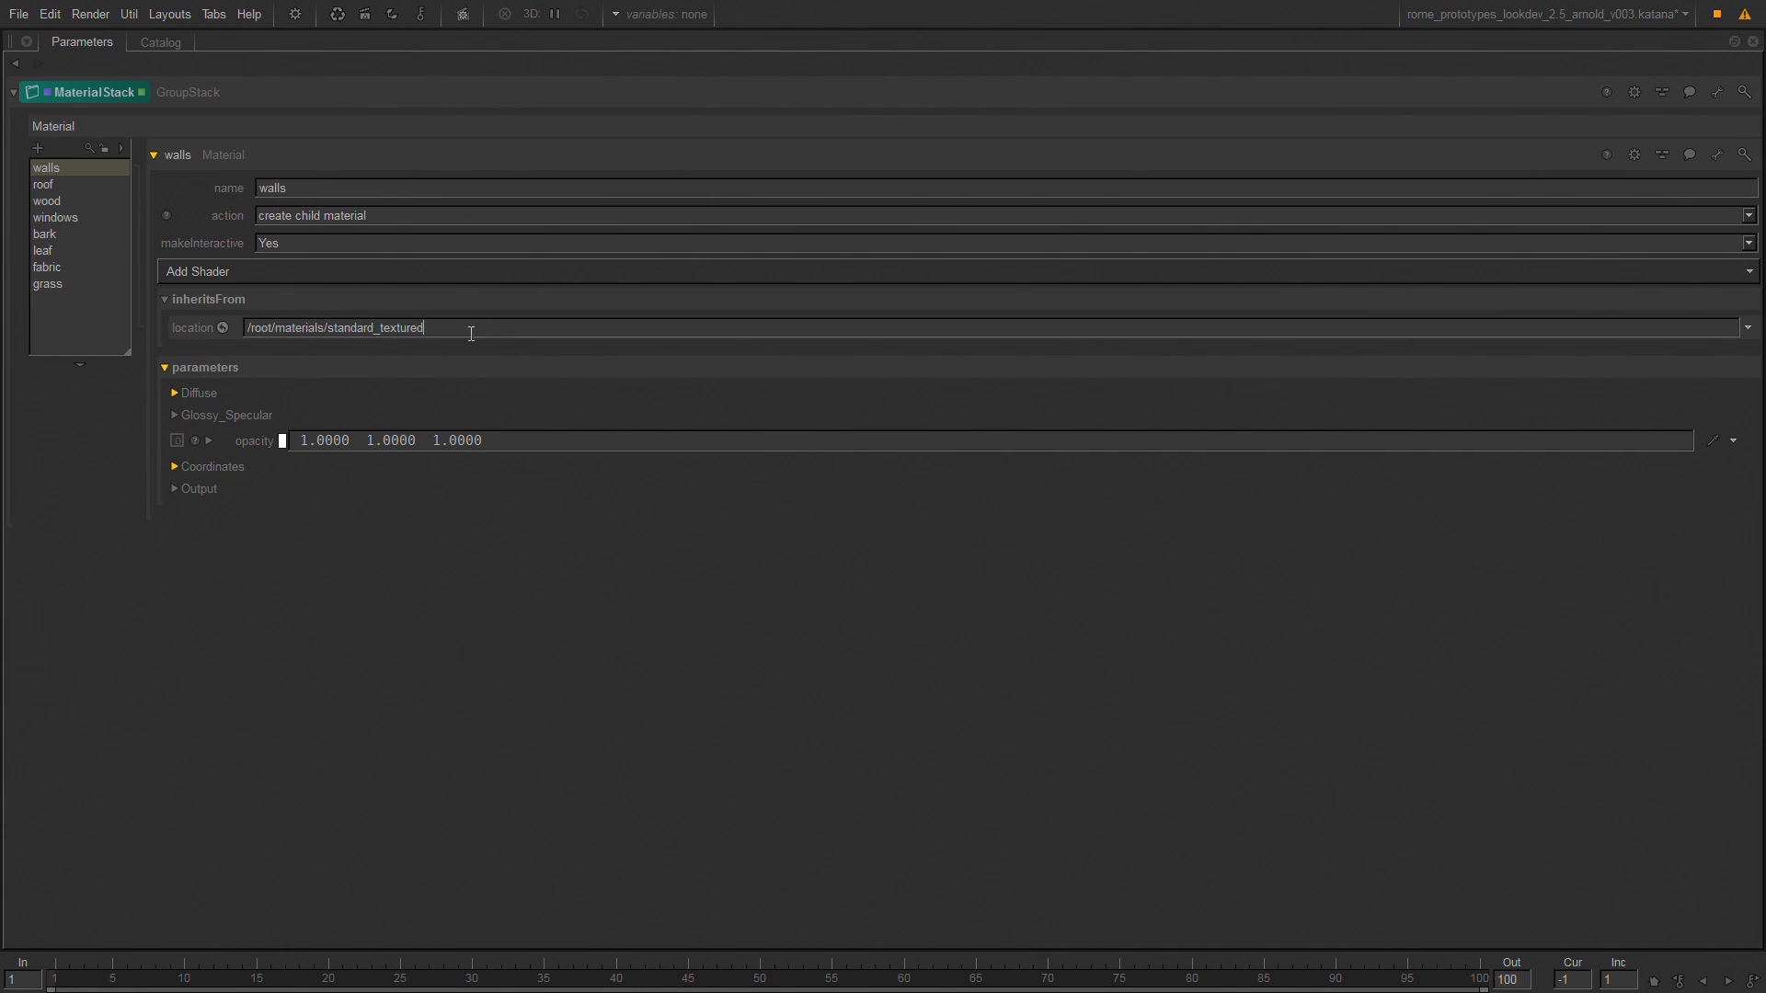
left_click_drag(471, 333, 213, 320)
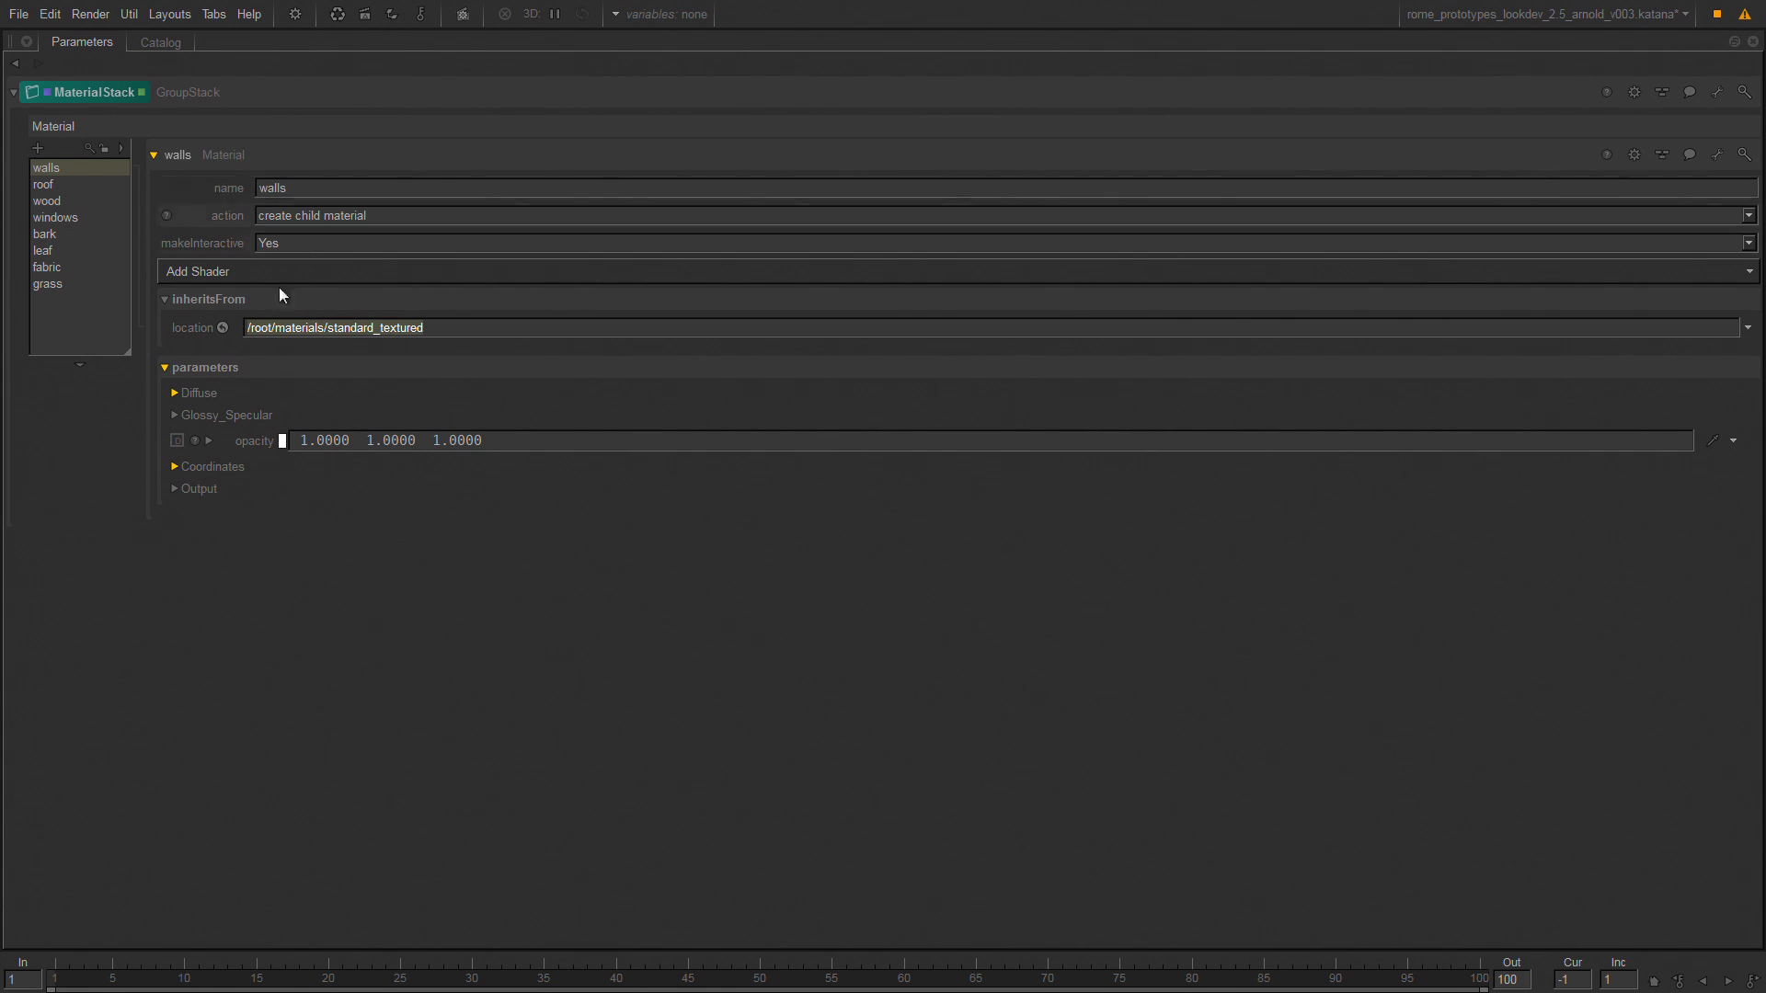
left_click(175, 394)
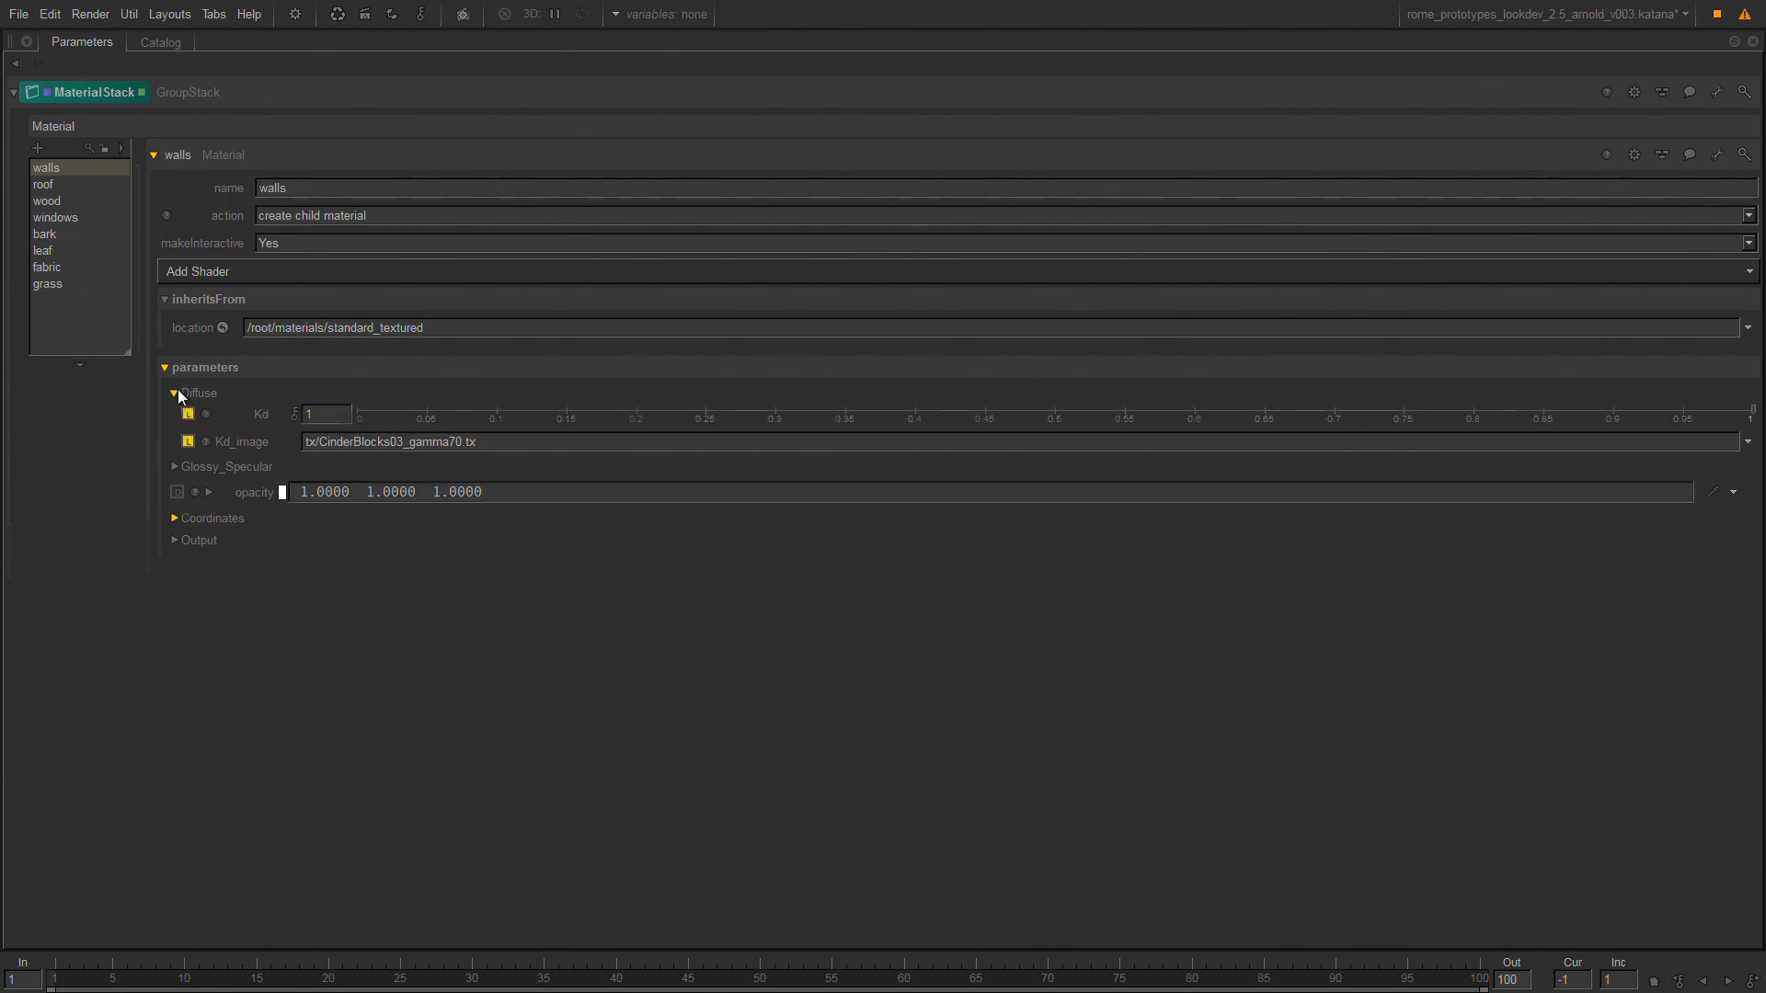
left_click(175, 468)
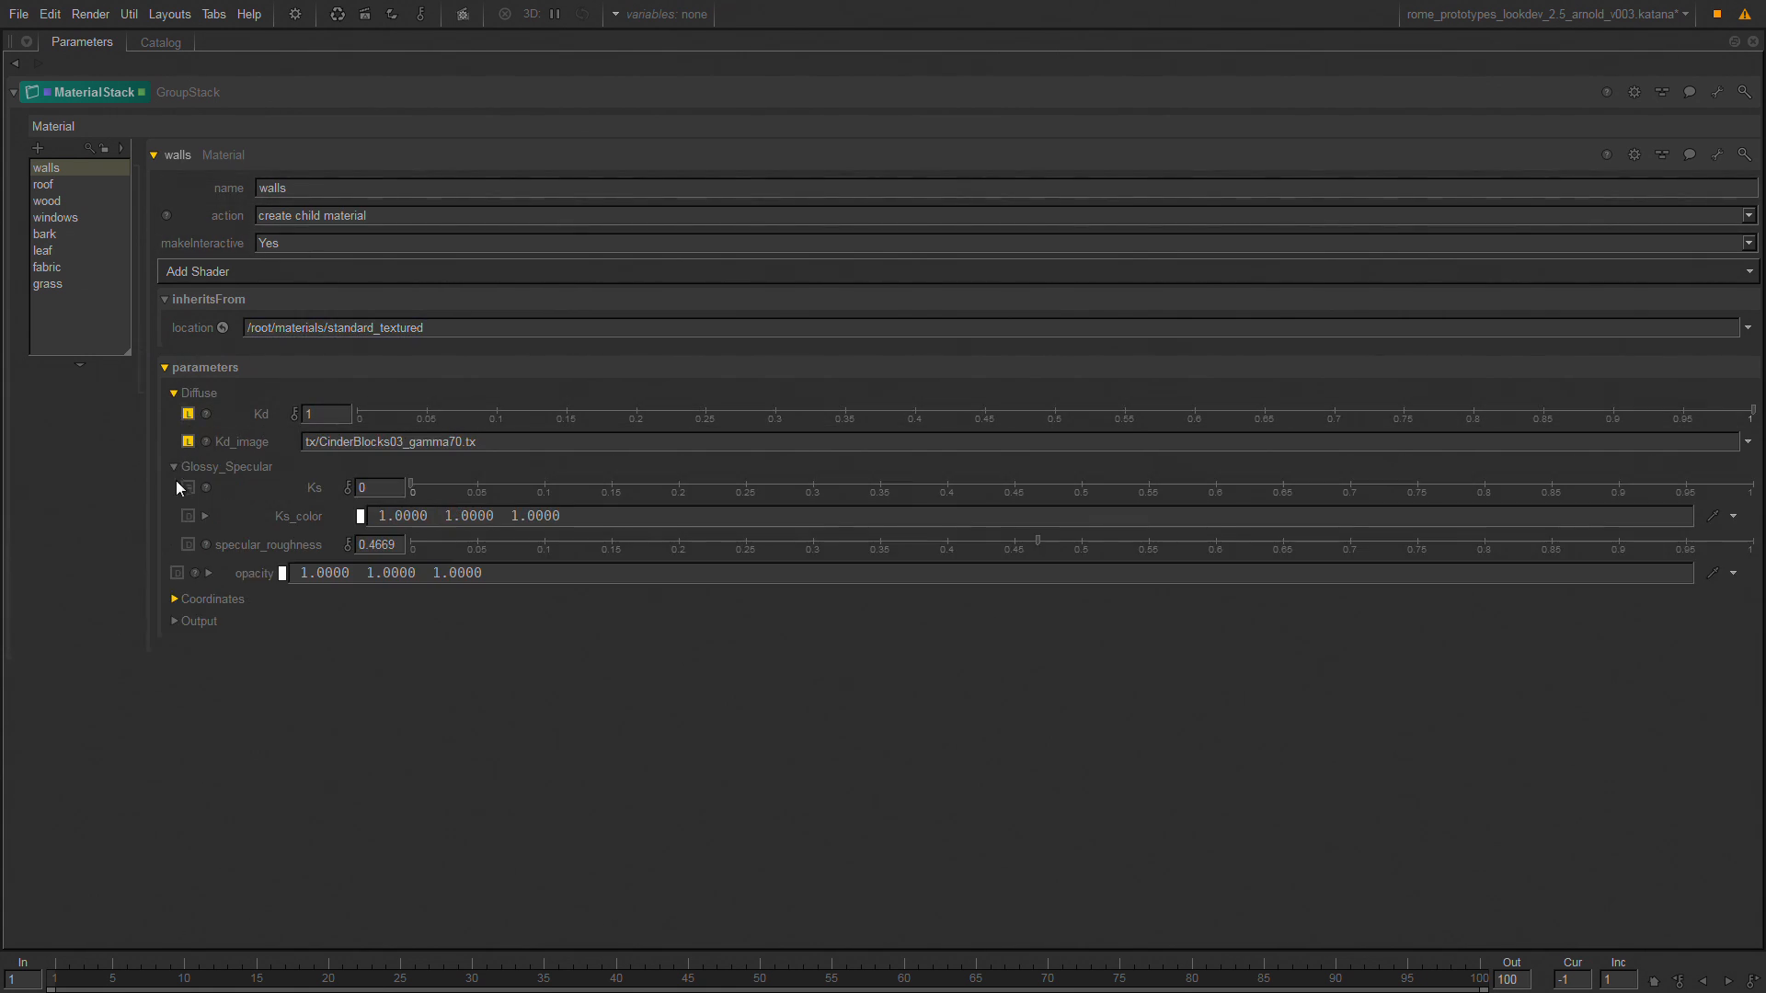
left_click(174, 601)
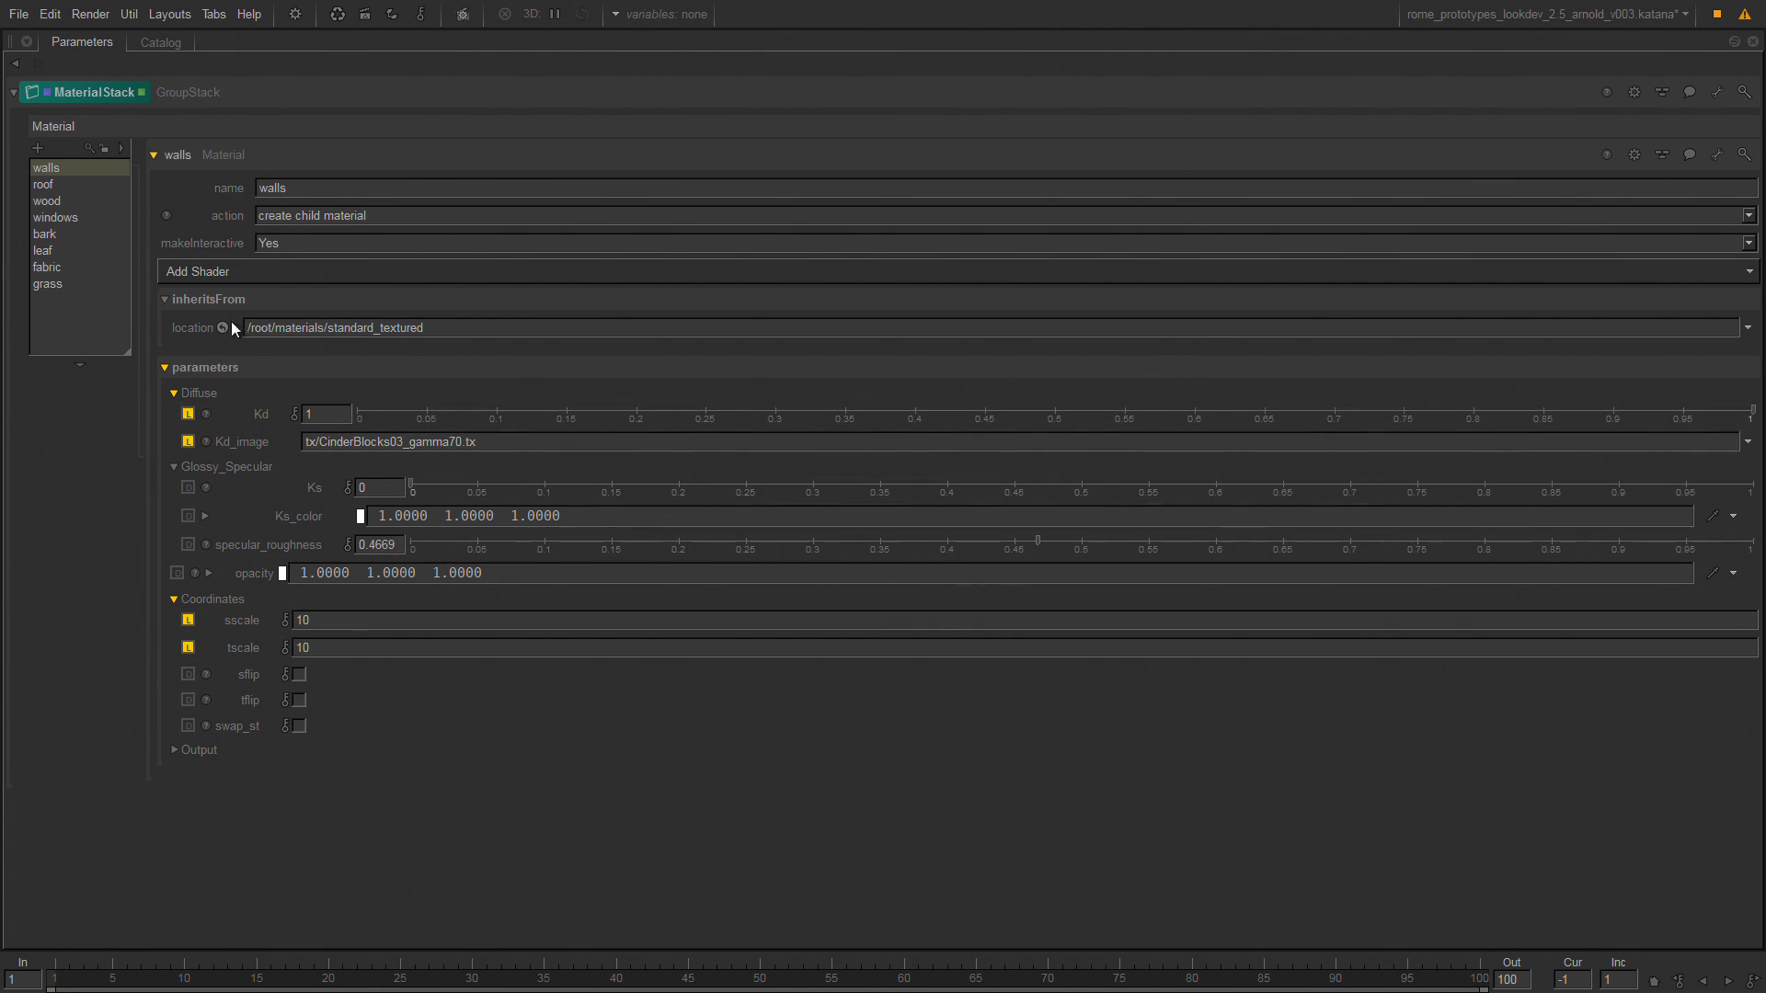
key("space")
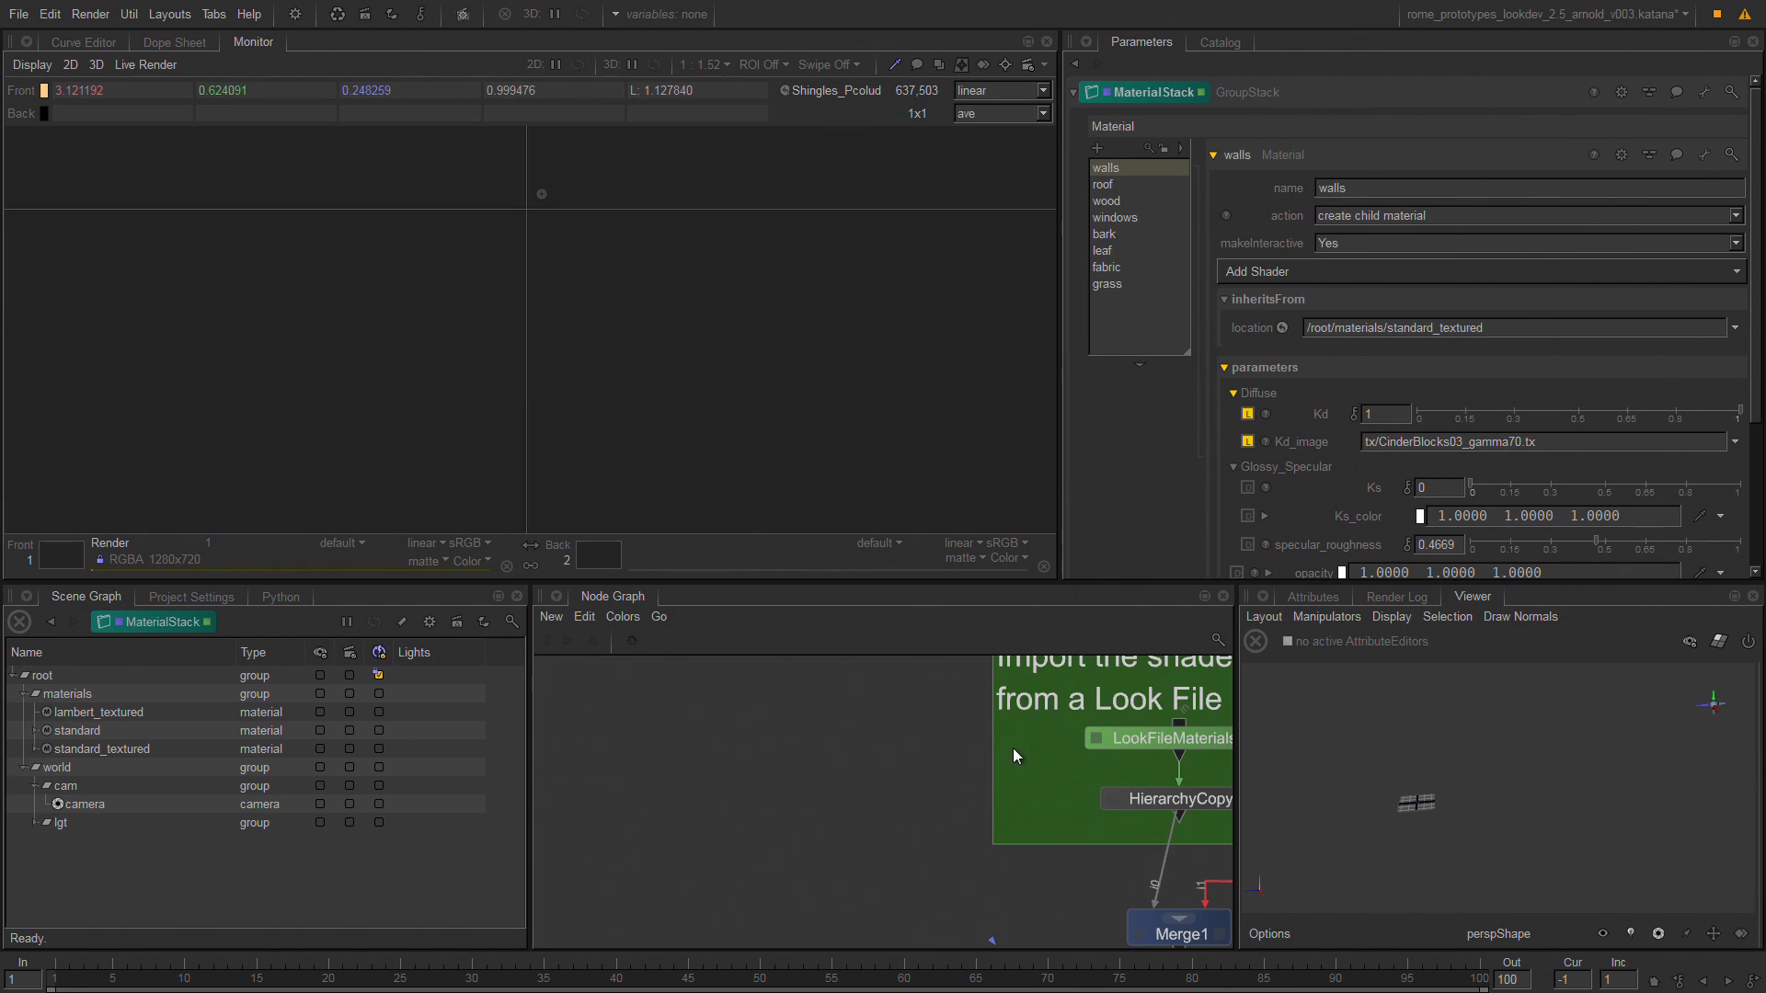
Review the other child materials in MaterialStack again, from wood down to grass.
left_click(1141, 198)
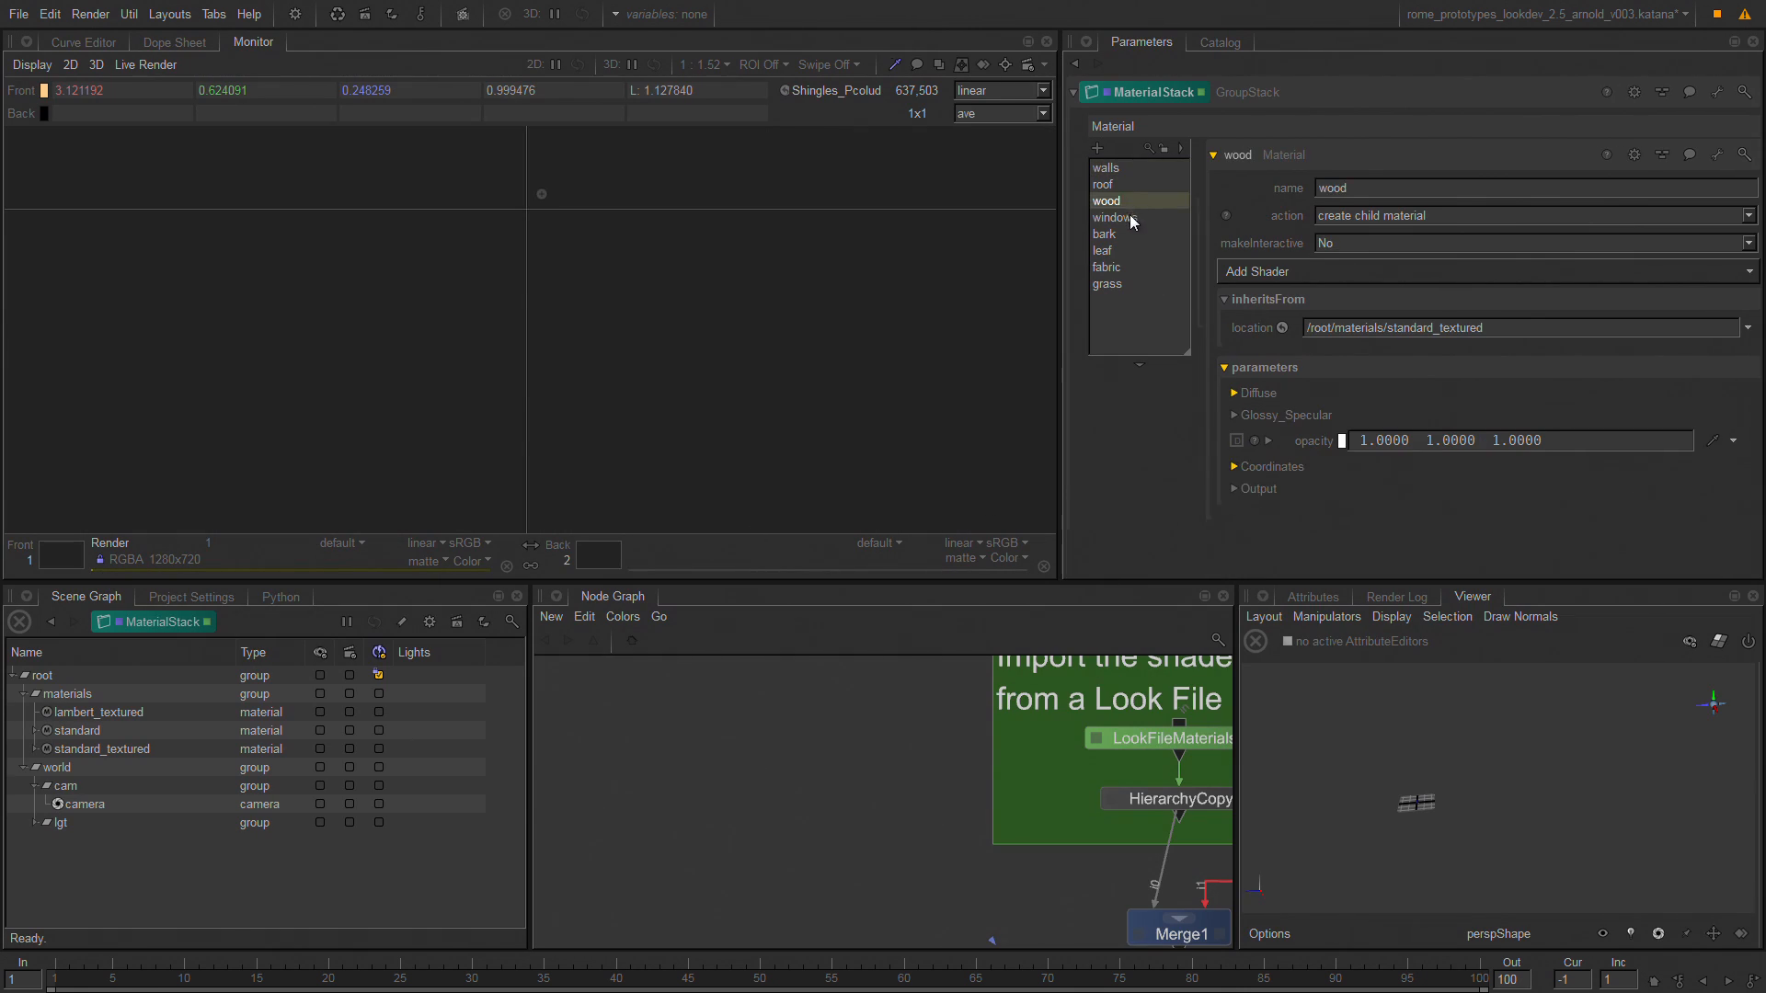
left_click_drag(1129, 217, 1129, 240)
left_click(1129, 249)
left_click(1124, 269)
left_click(1125, 287)
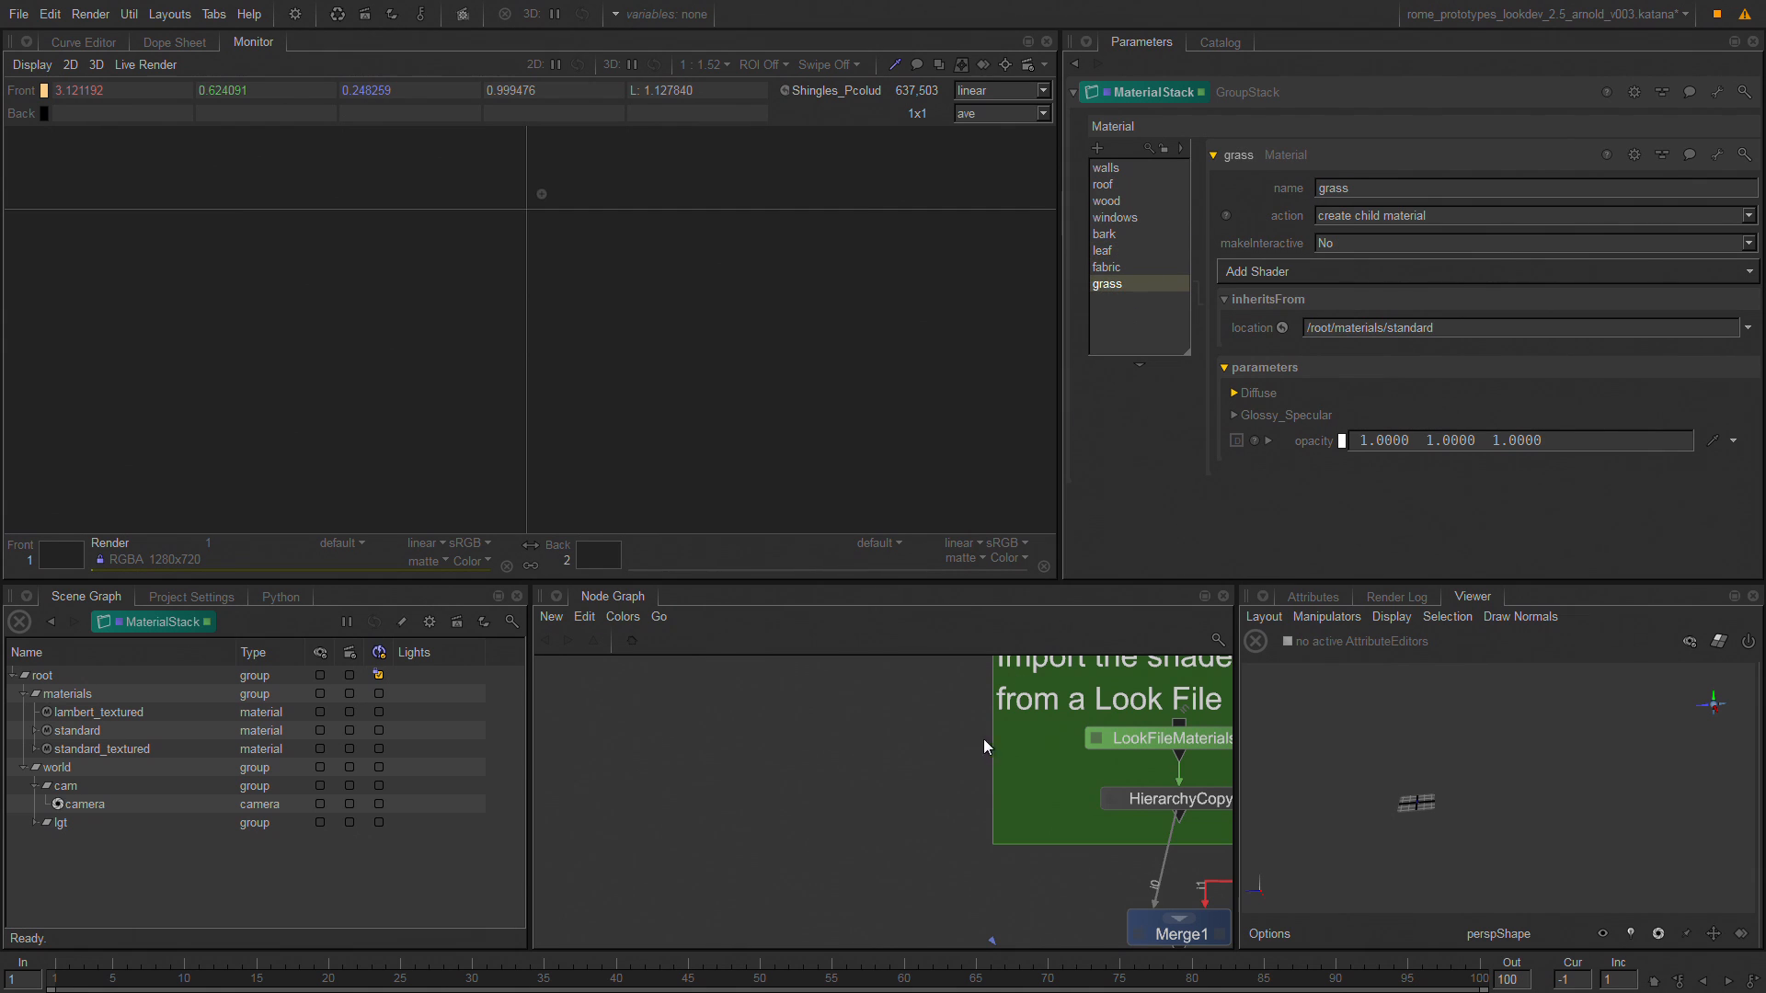
View the scene at MaterialAssignStack and open its parameters.
middle_click_drag(975, 759, 714, 659)
middle_click_drag(913, 939, 868, 620)
left_click(927, 782)
key("v")
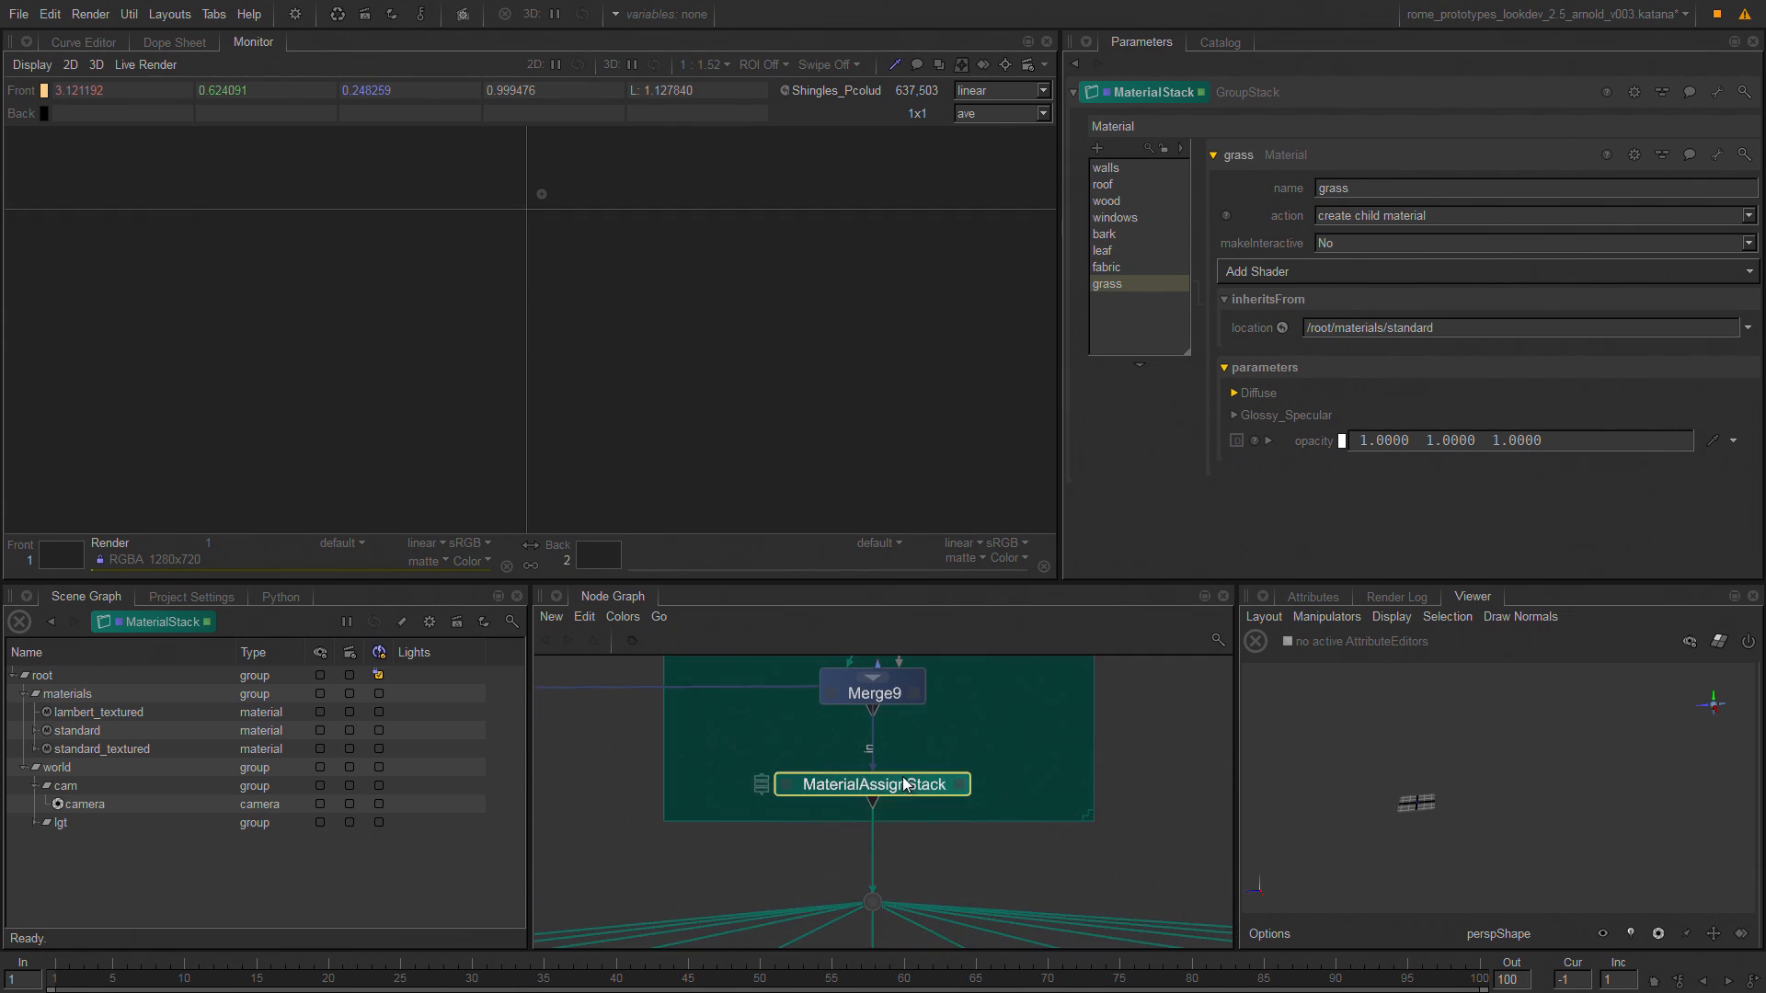
left_click(958, 787)
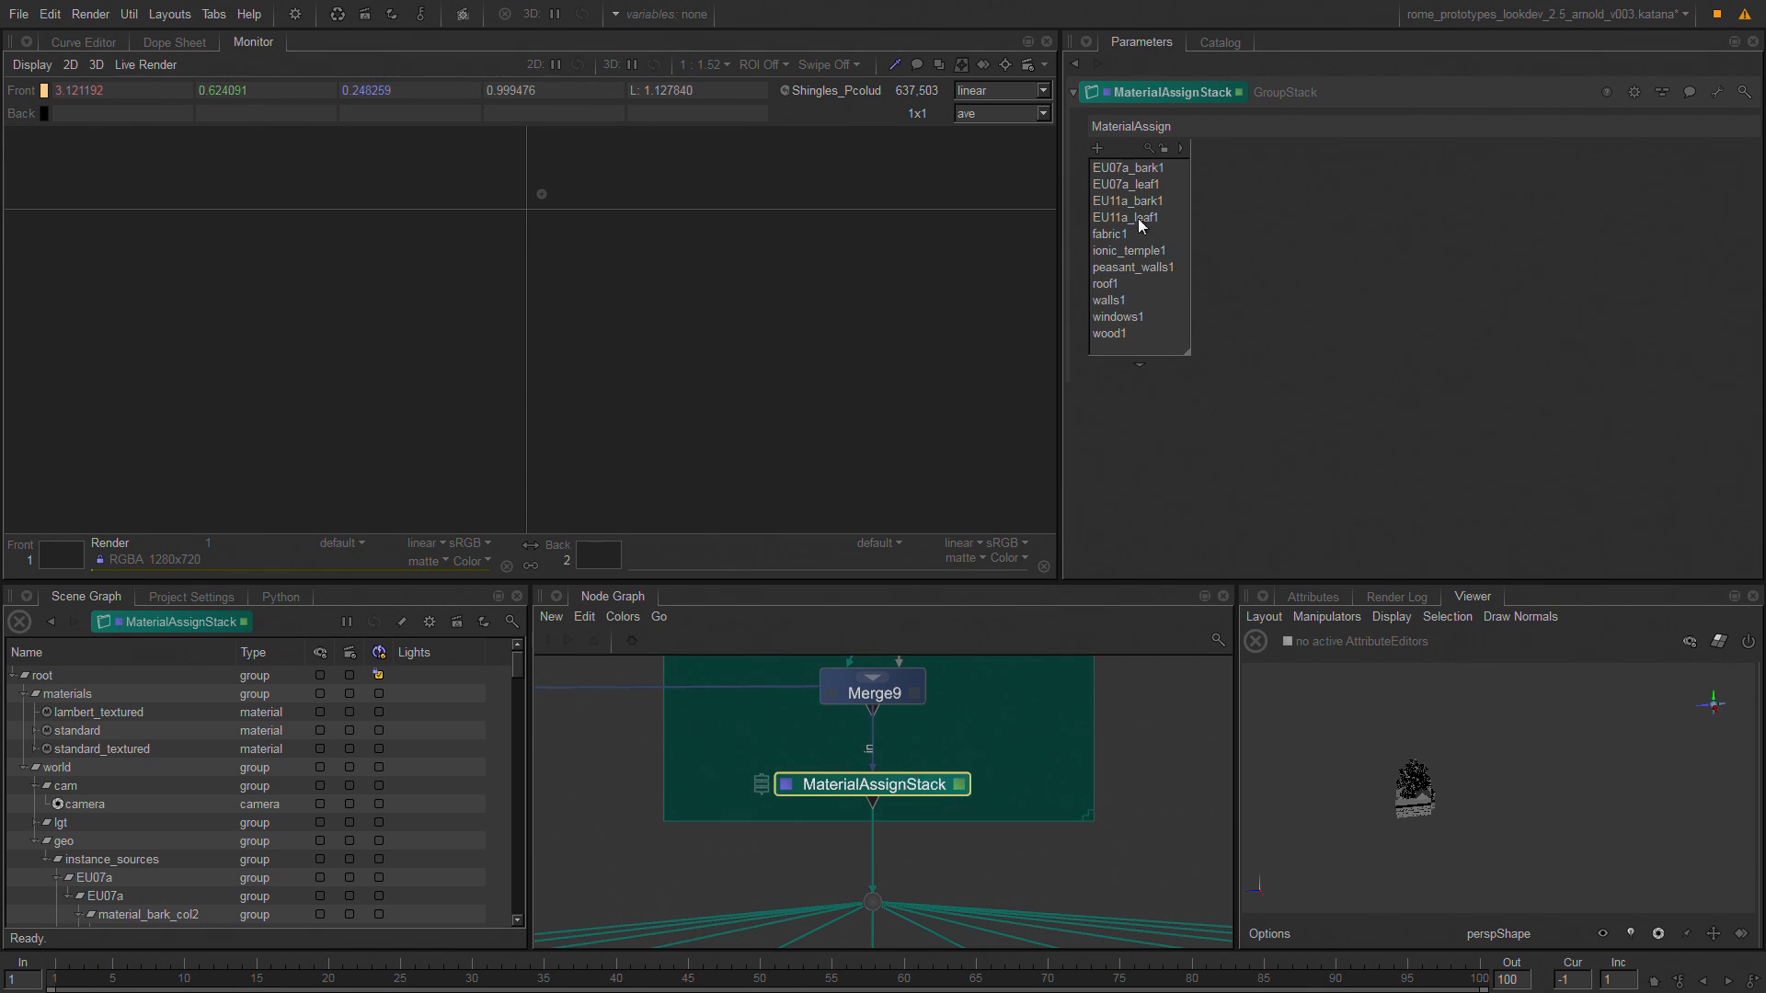
Examine the CEL paths of EU07a_bark1 and the assigned materials of the EU07a and EU11a bark and leaf entries.
left_click(1152, 170)
left_click(1240, 189)
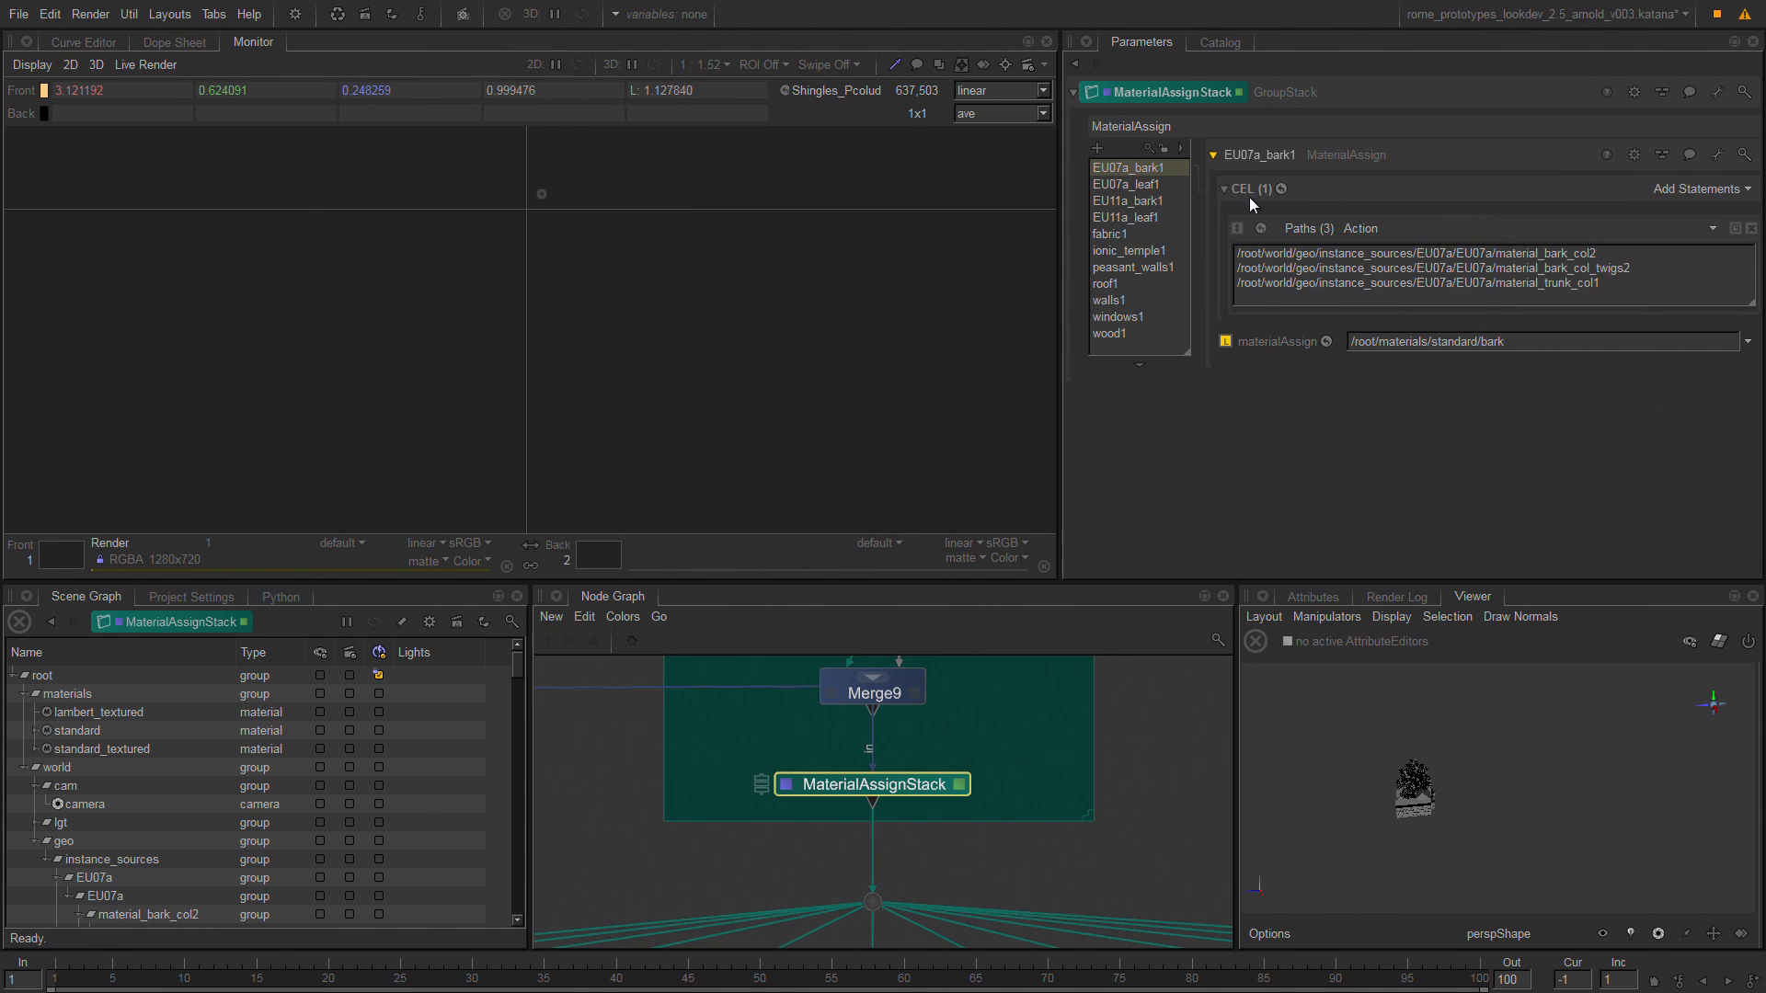
left_click_drag(92, 771, 990, 396)
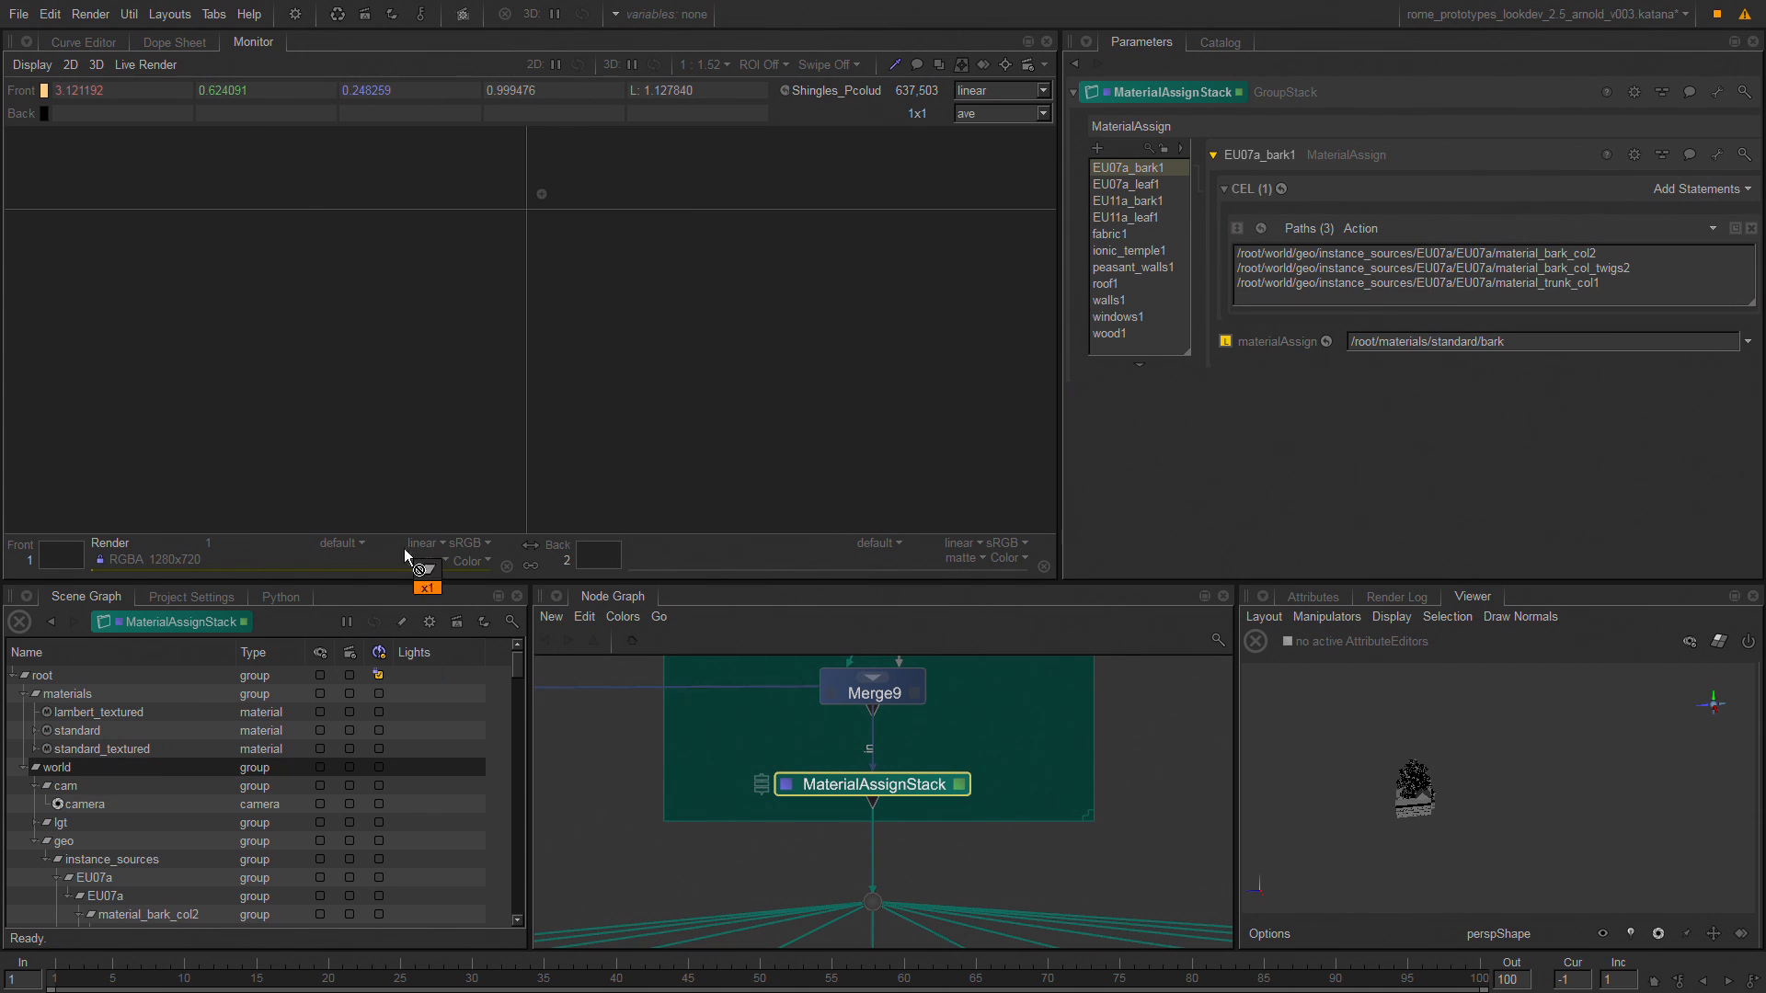
left_click_drag(369, 513, 393, 485)
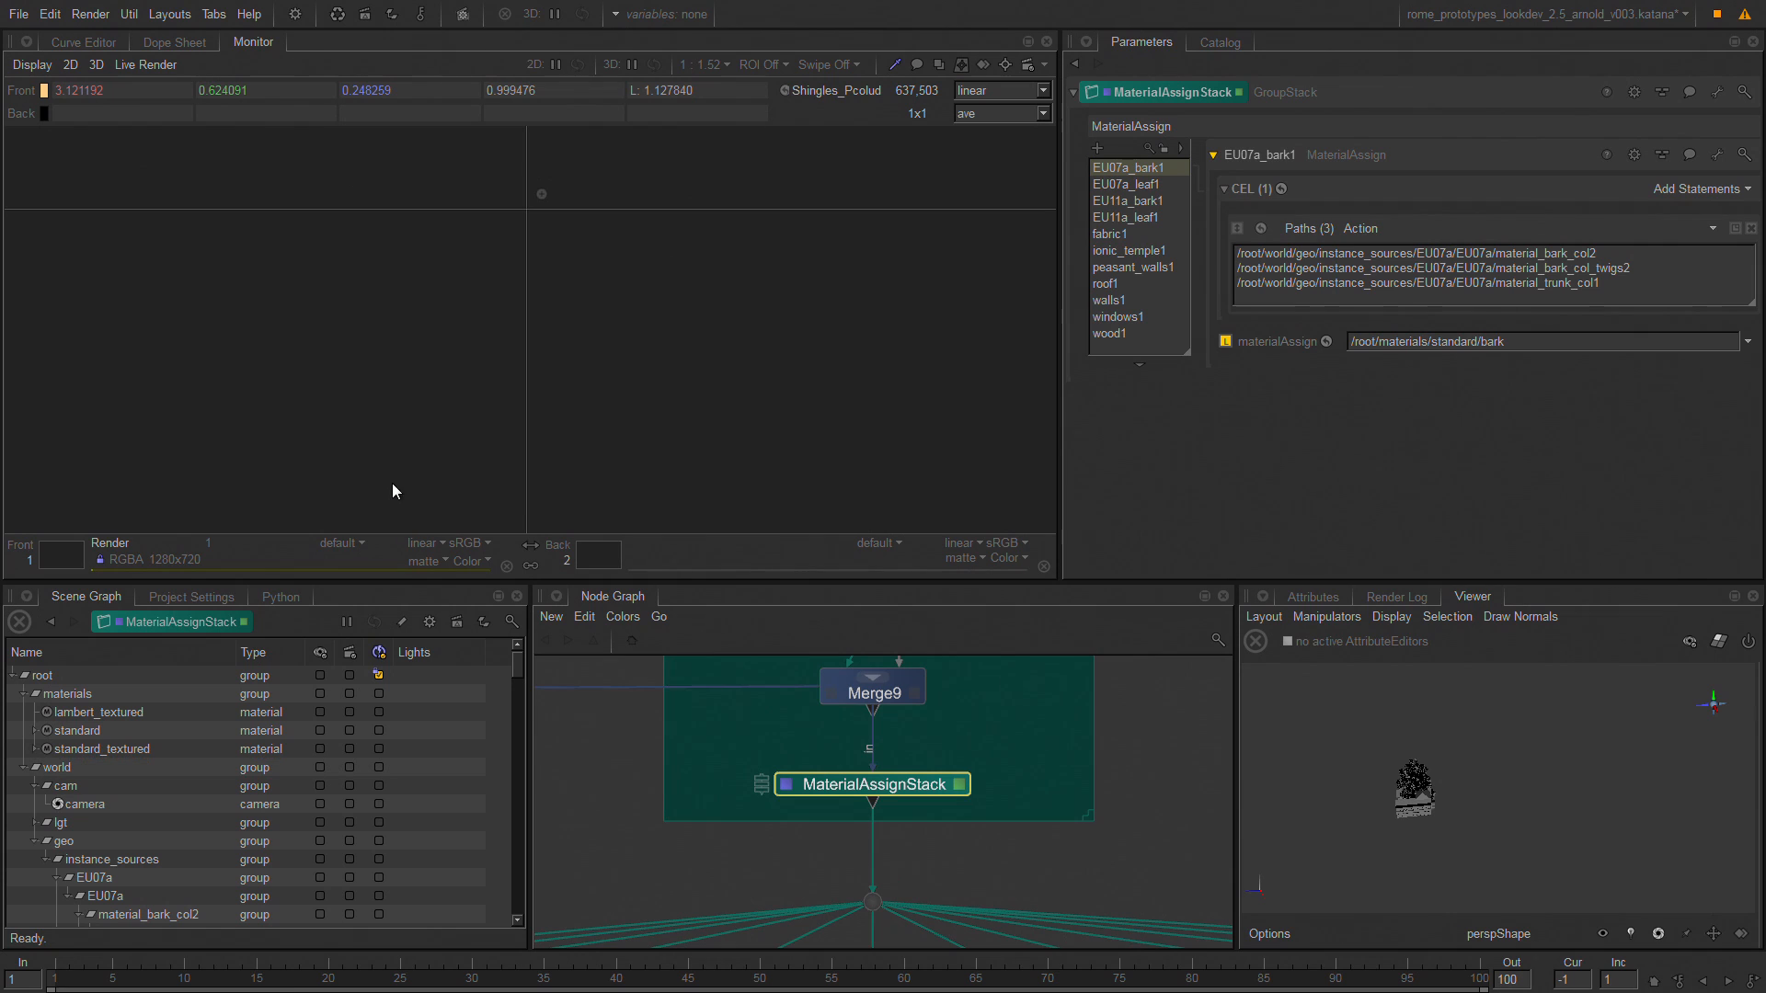
left_click(1150, 185)
left_click(1150, 202)
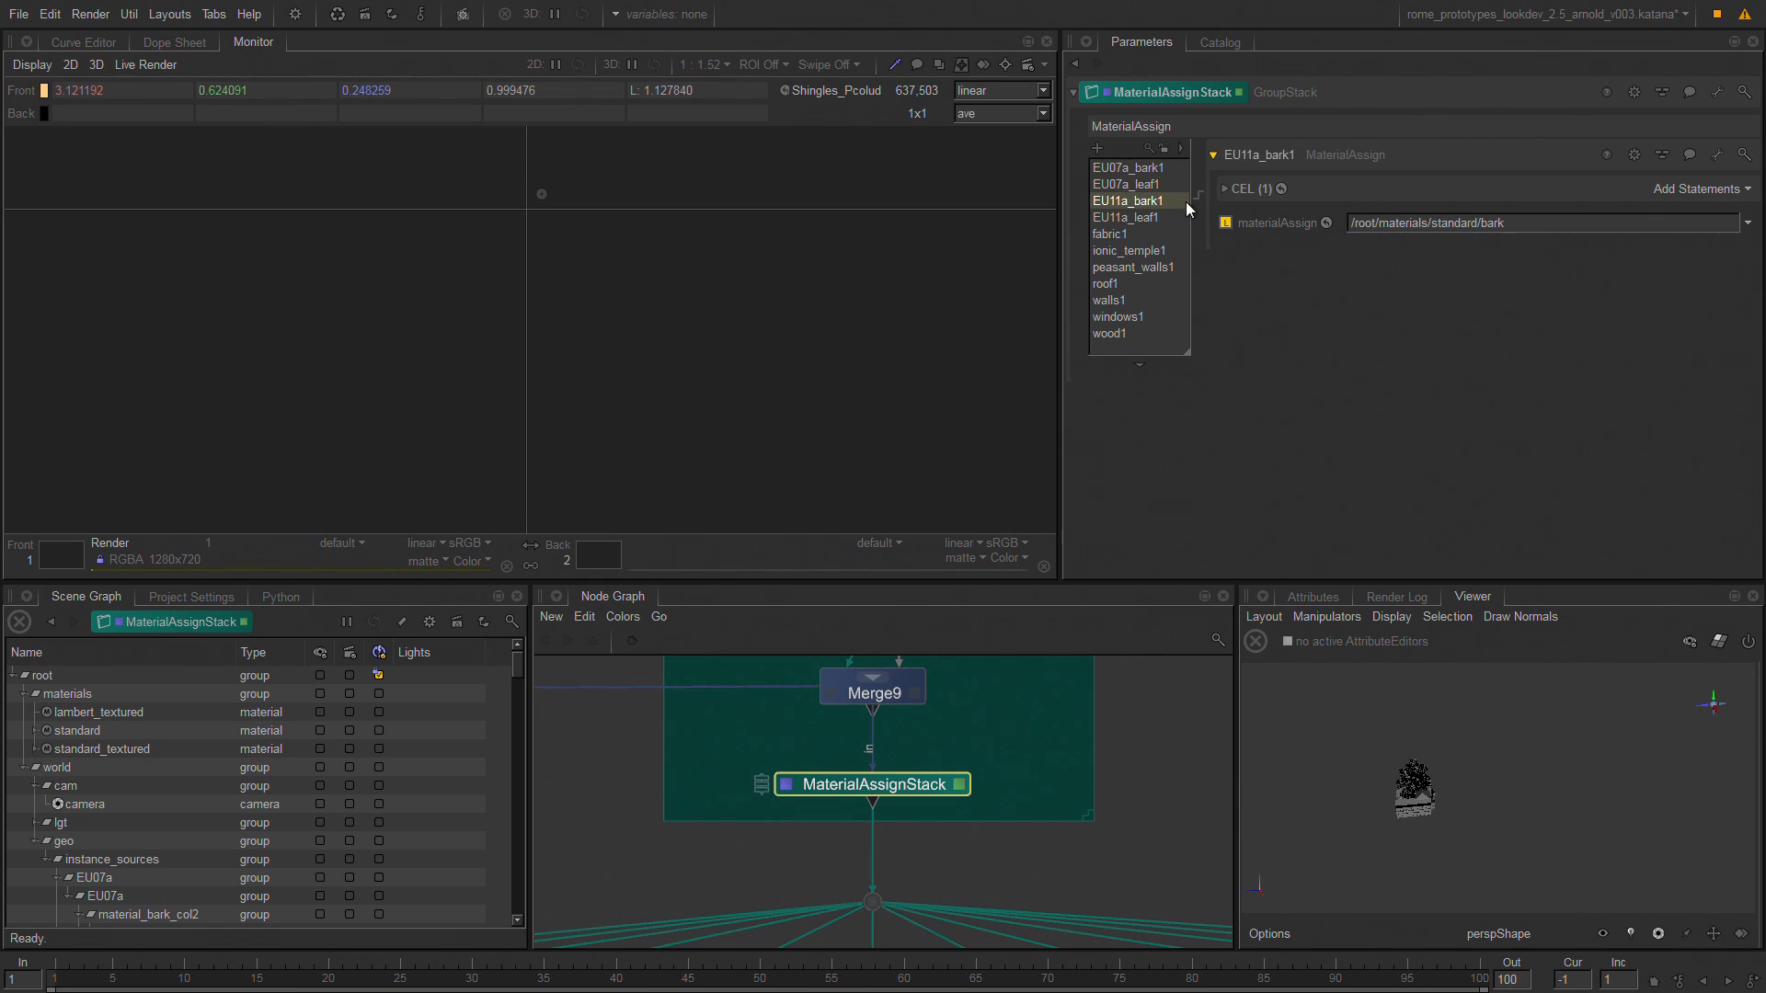
left_click(1157, 218)
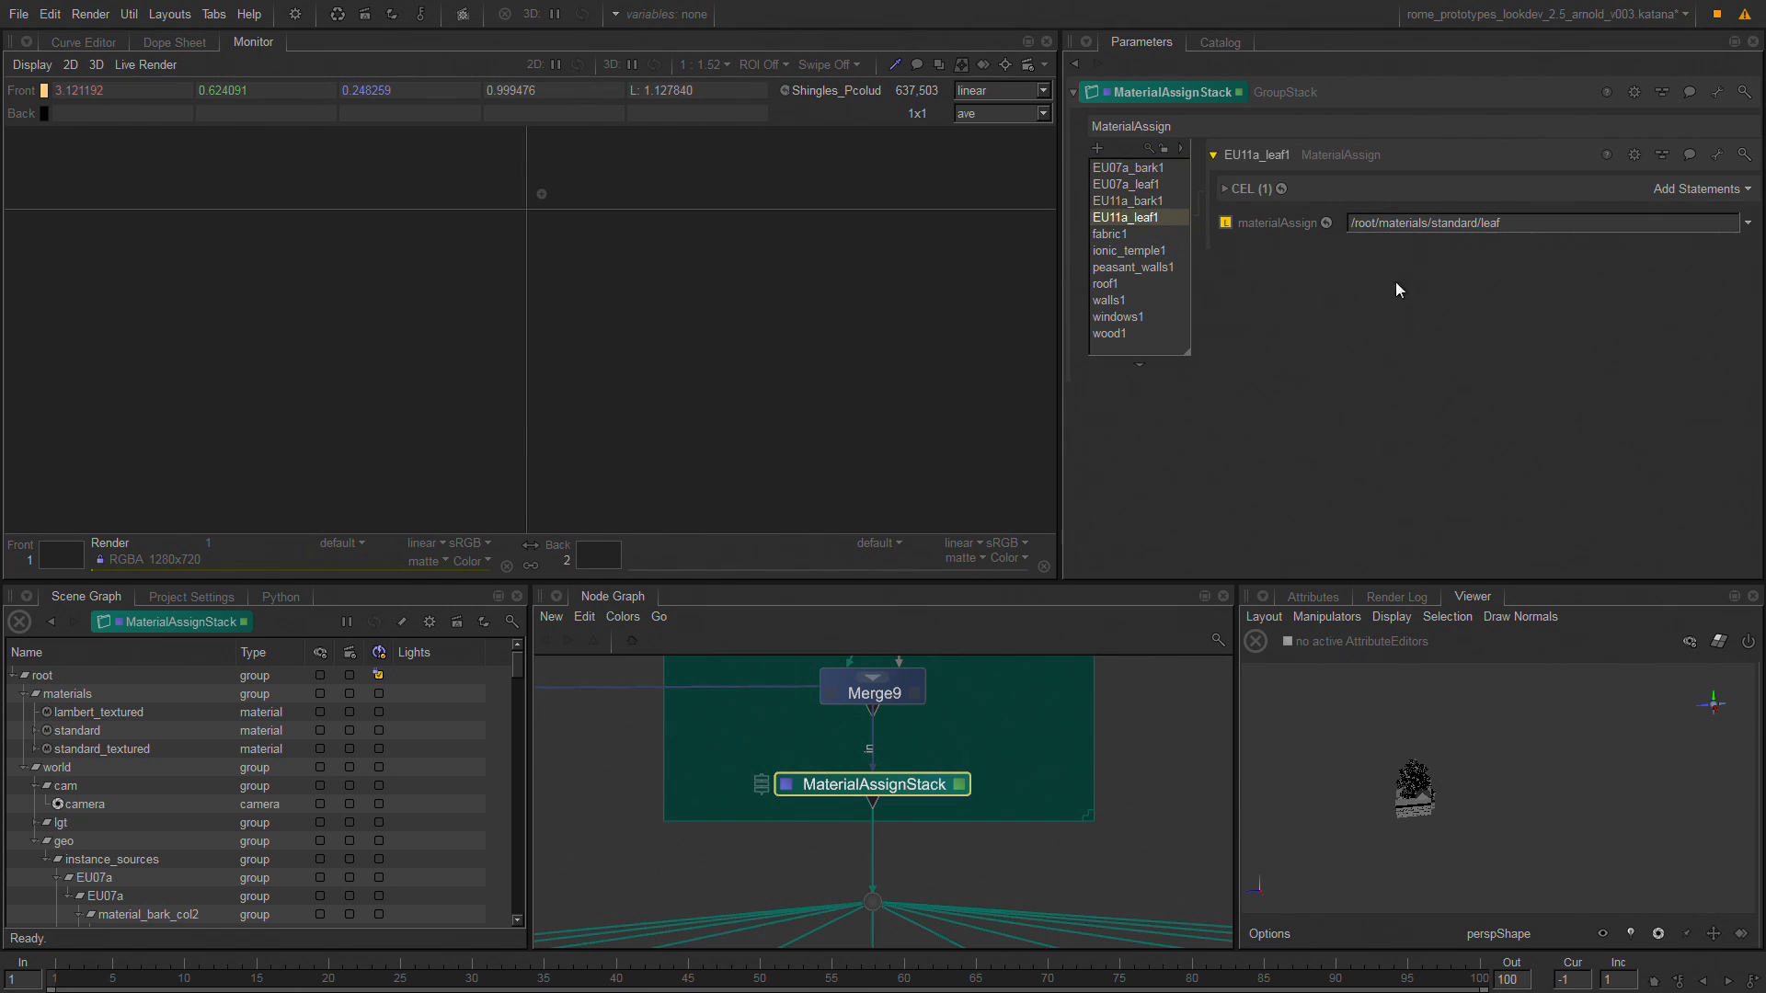
Examine the CEL statements of the EU11a_leaf1 and fabric1 material assignments against the locations in the scene graph.
left_click(1255, 190)
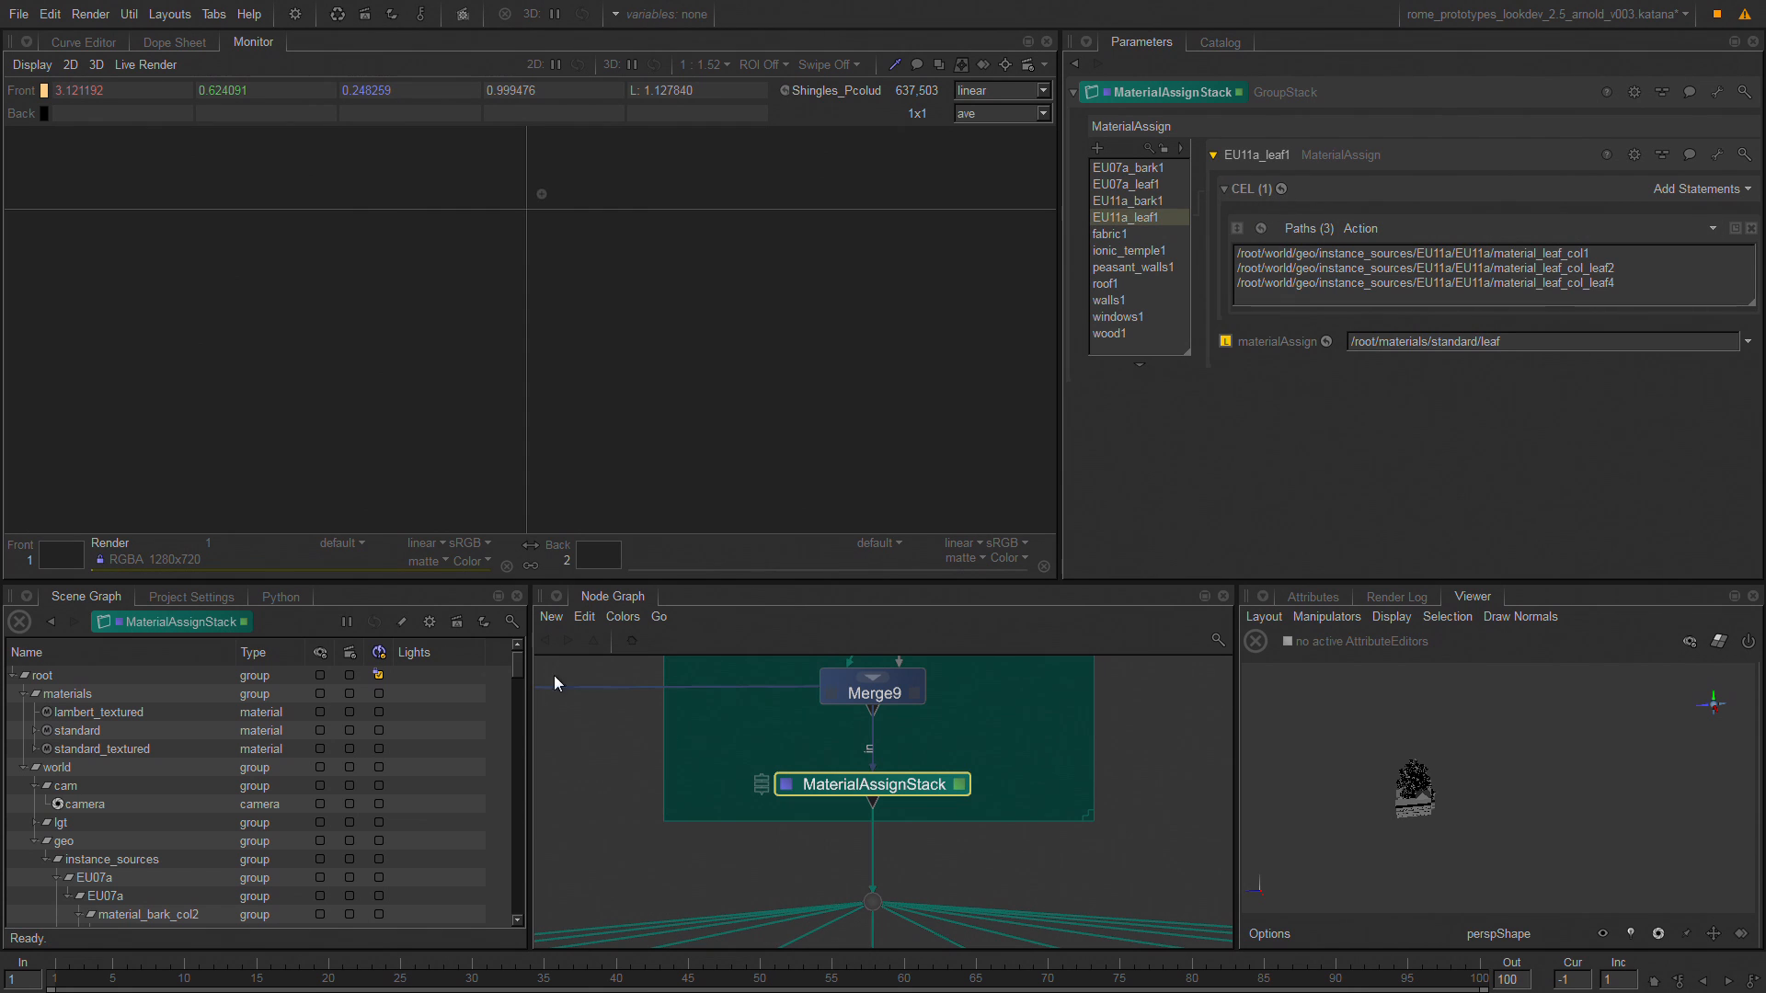
left_click_drag(516, 677, 395, 799)
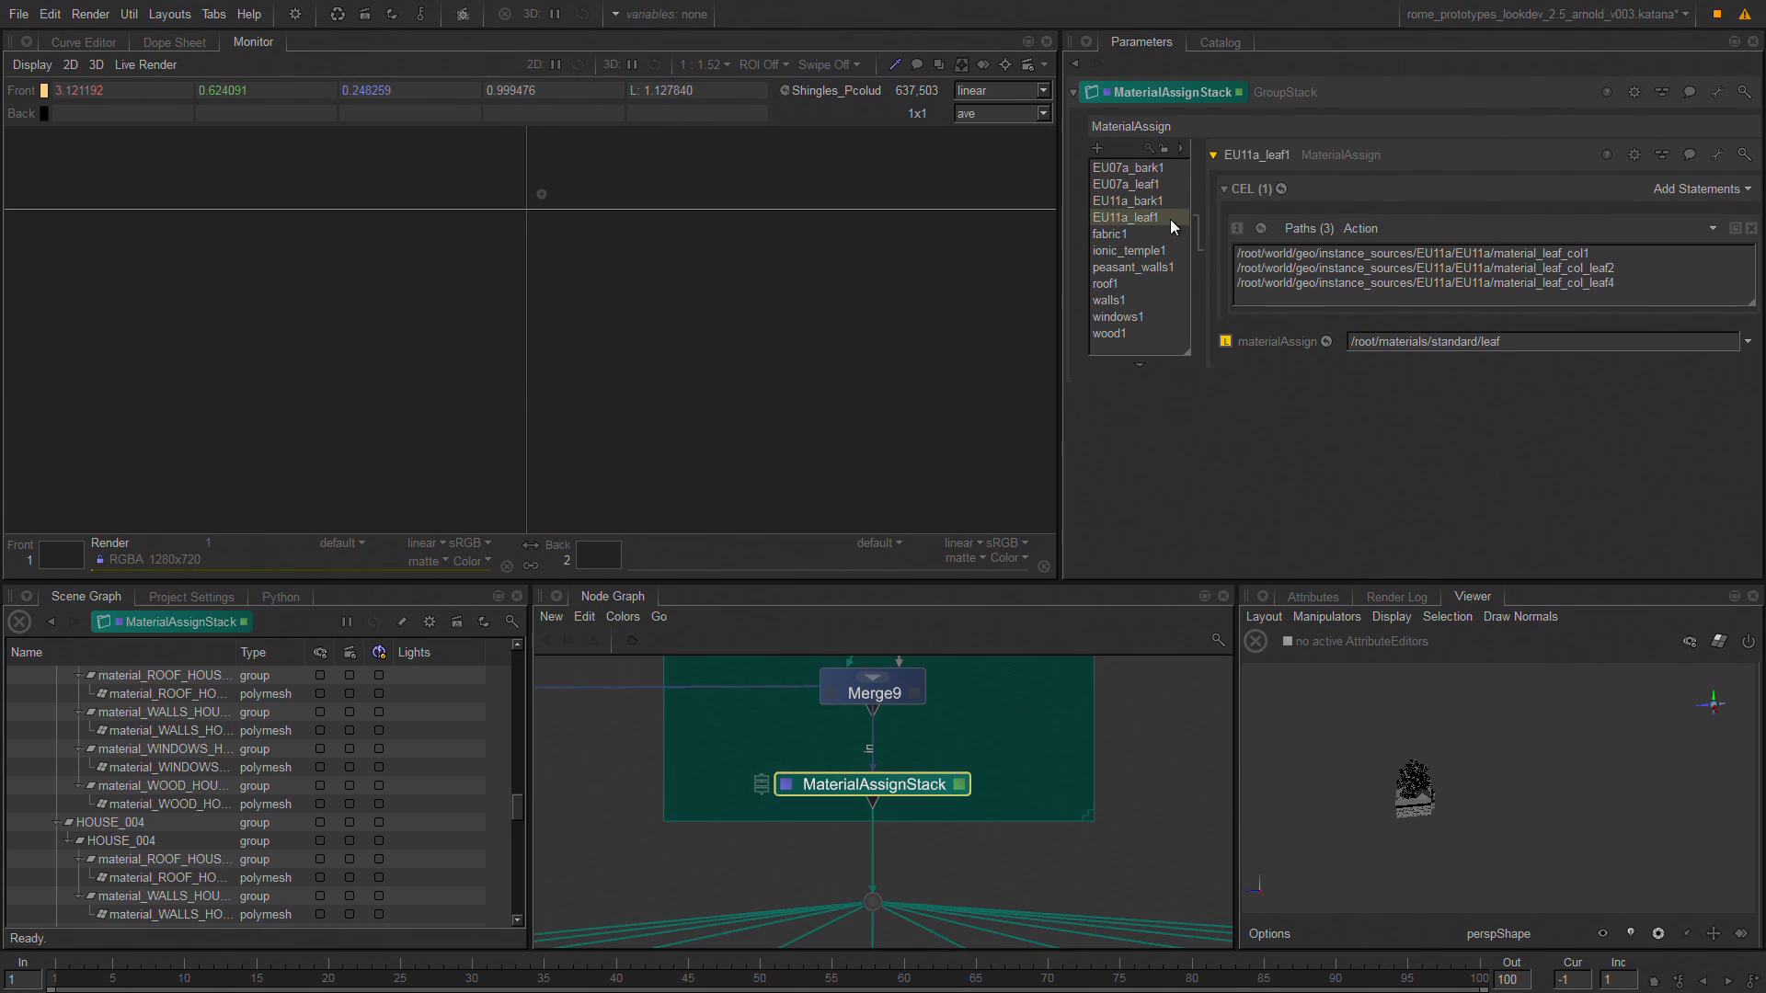
left_click(1157, 233)
left_click(1284, 188)
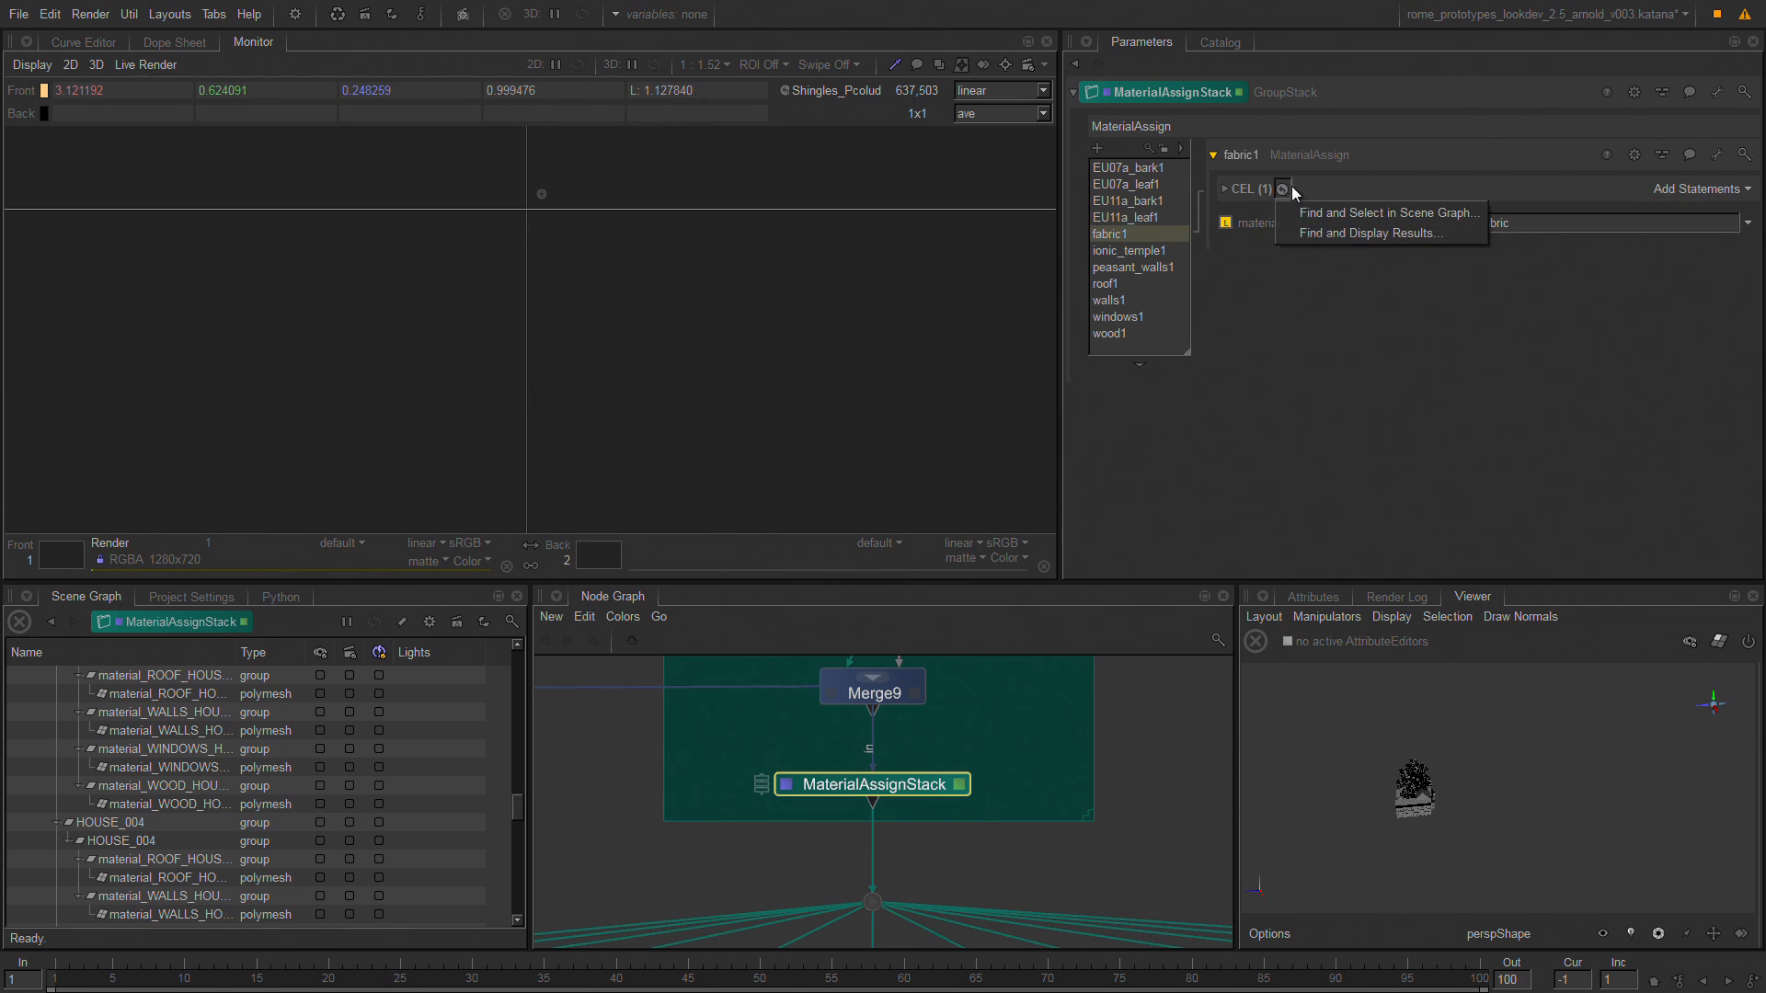
left_click(1253, 187)
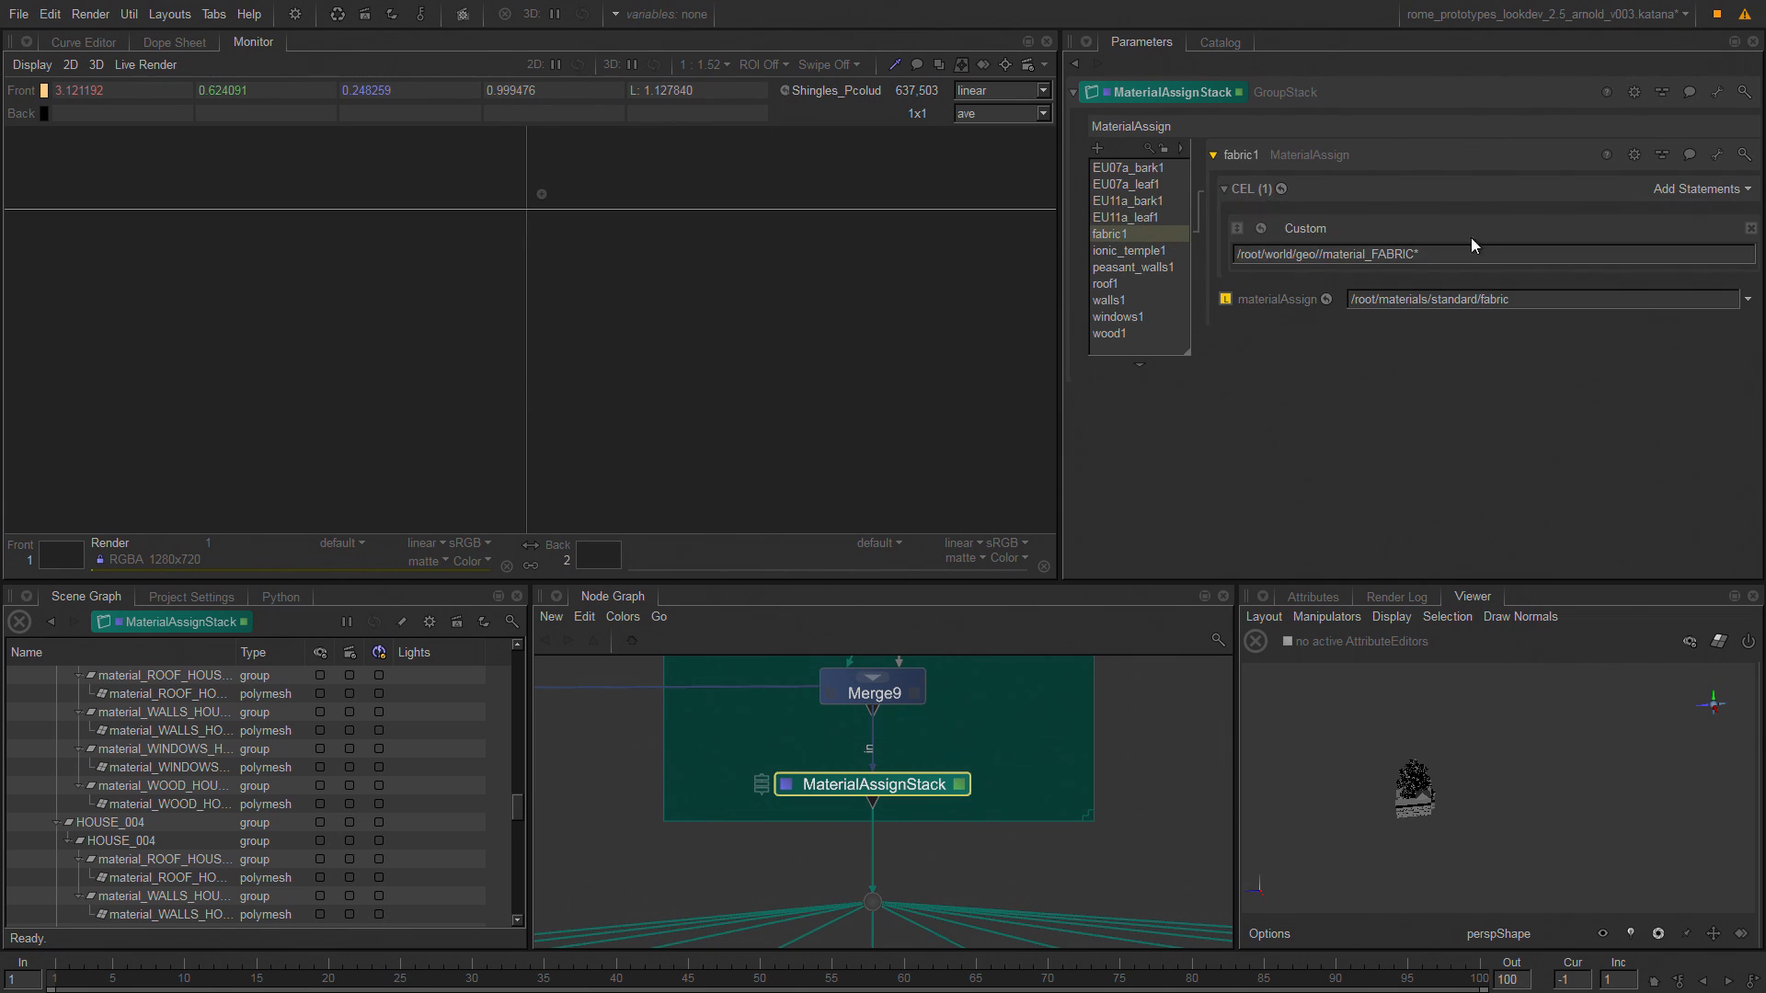
left_click_drag(1470, 252, 1232, 287)
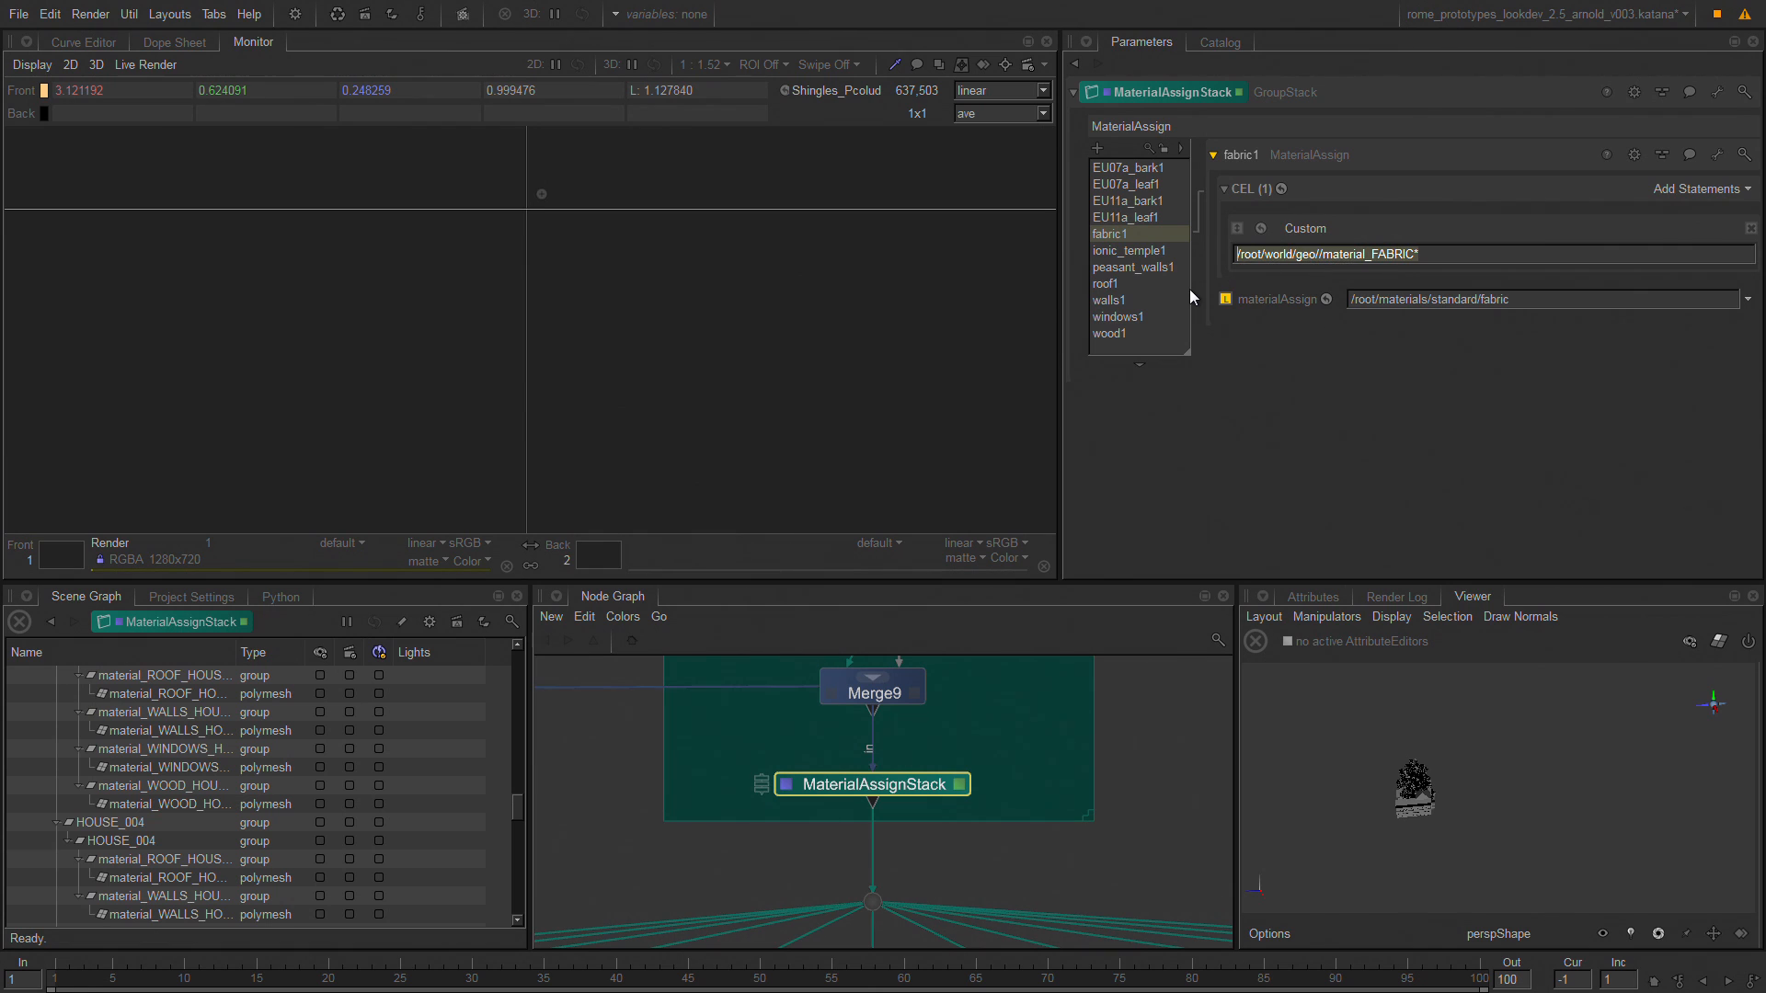
Examine the CEL statements and assigned materials of the ionic_temple1 and roof1 entries.
left_click(1161, 254)
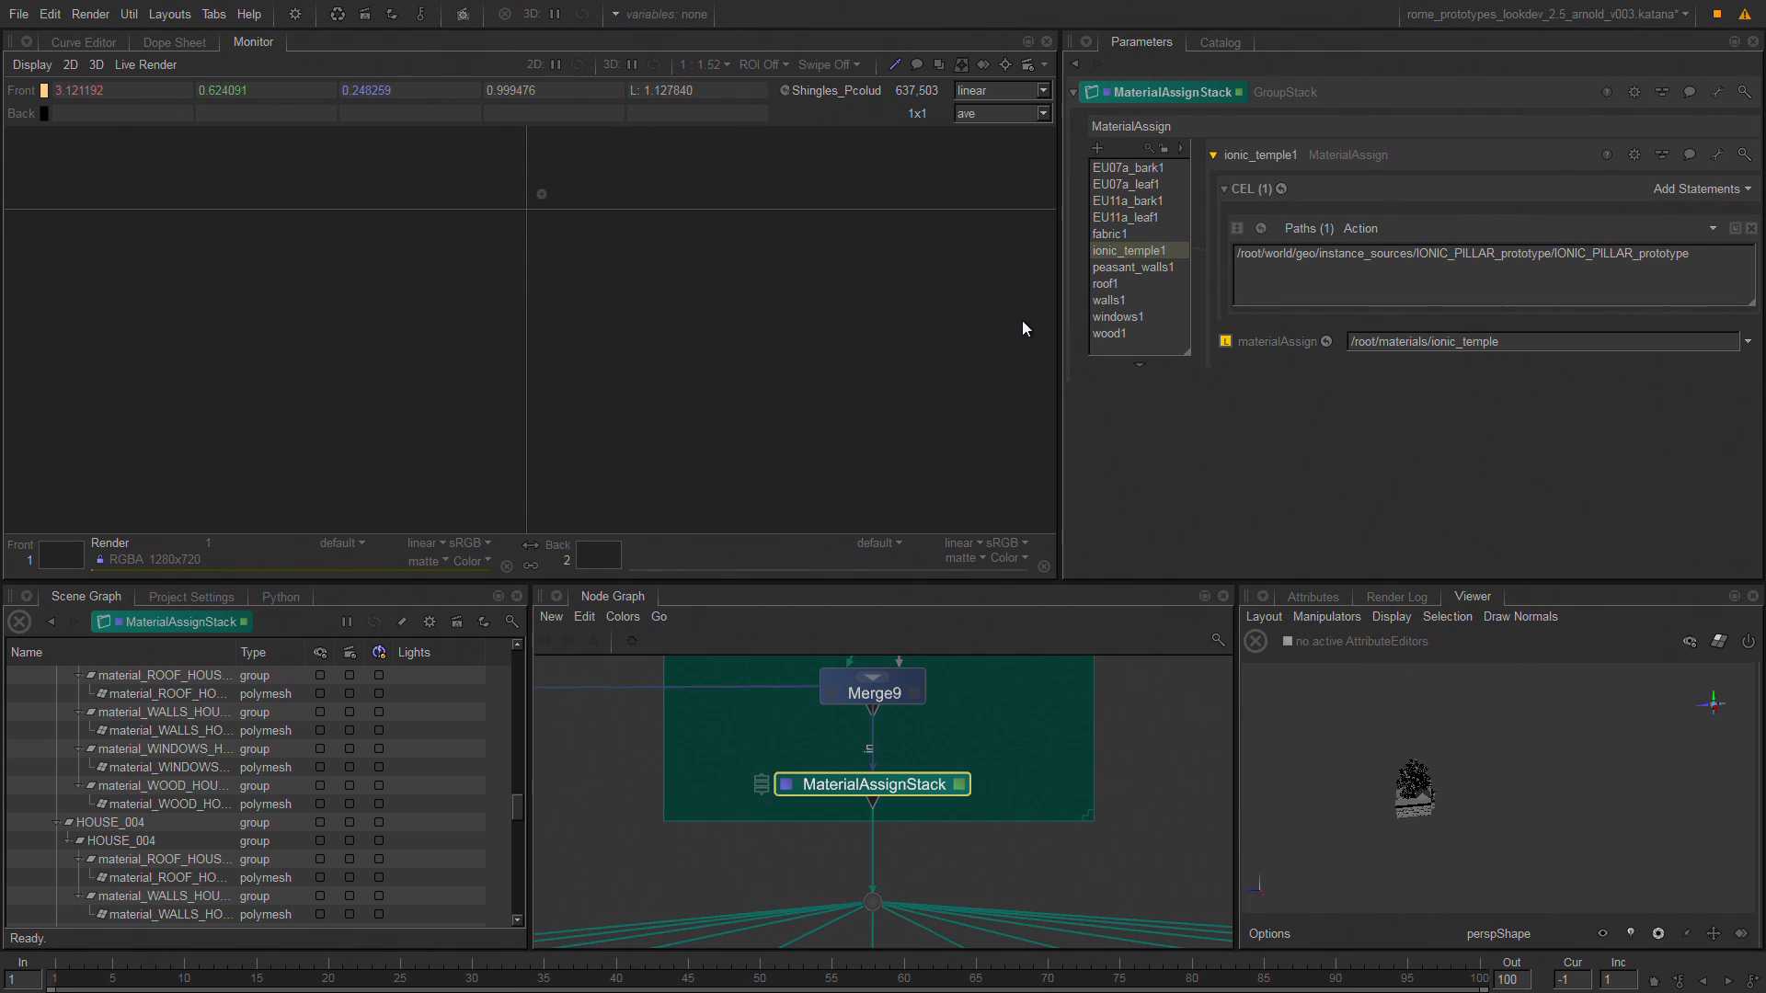
left_click(1111, 284)
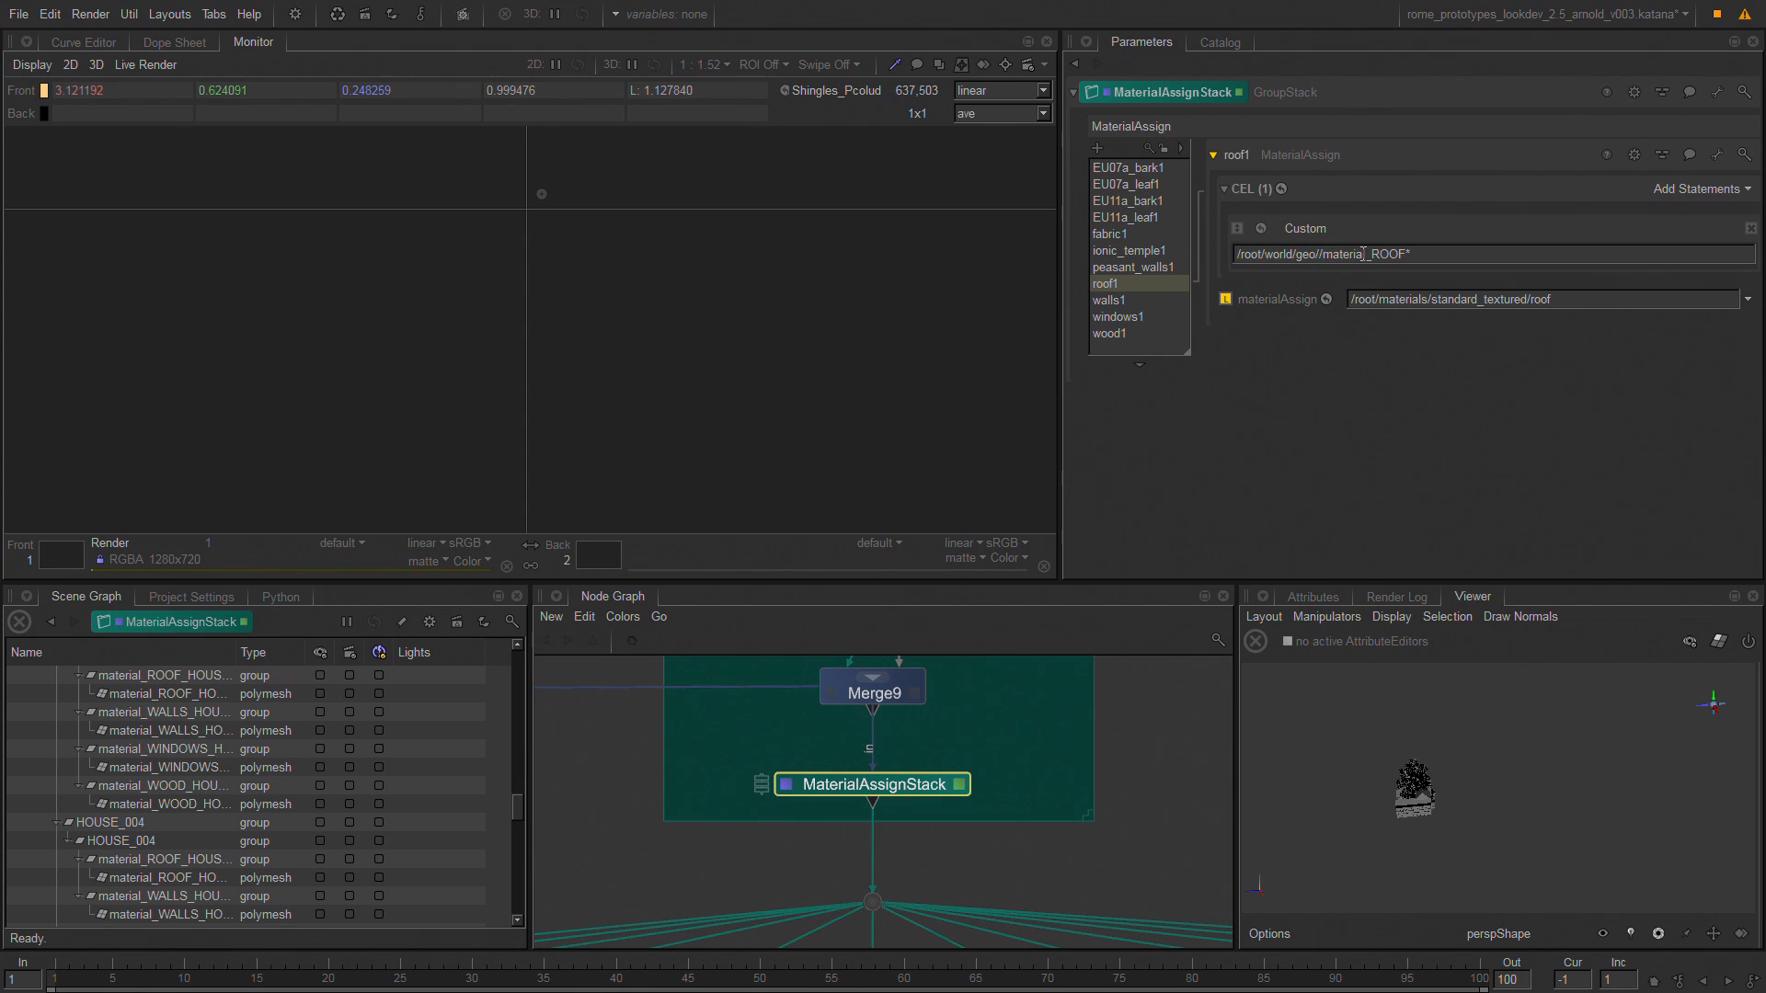
left_click(1321, 254)
type("/")
left_click_drag(1463, 253, 1231, 257)
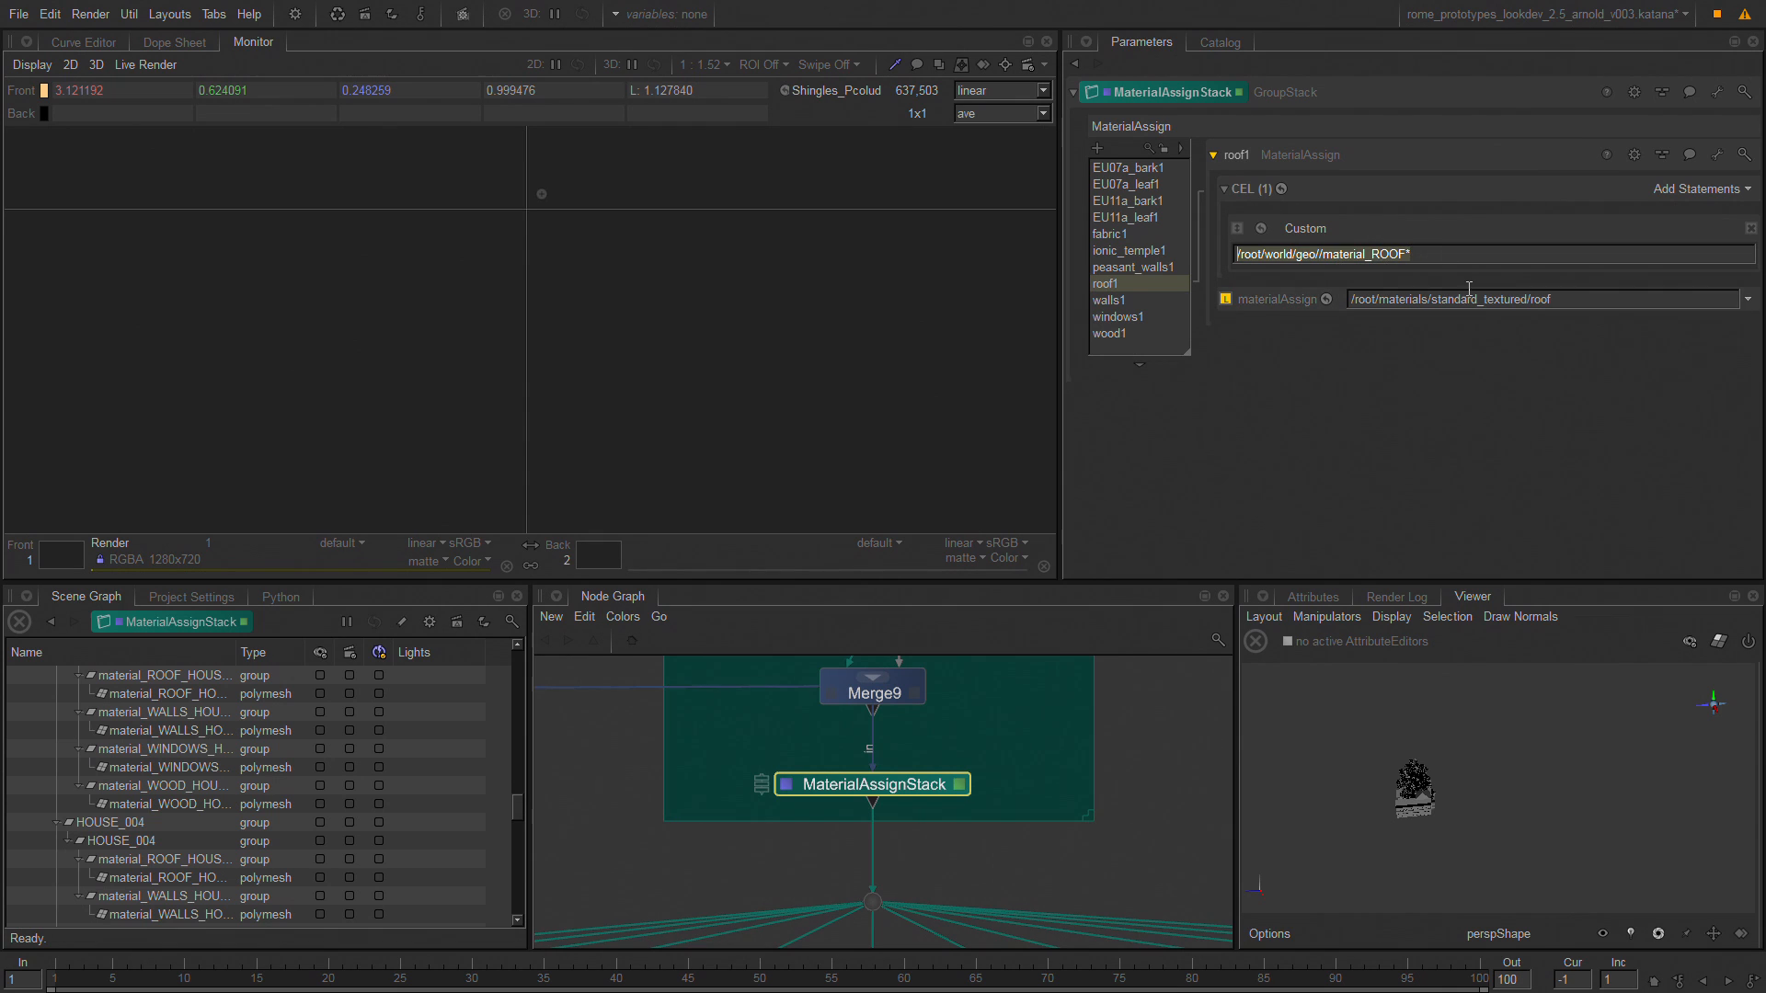
Find and select the locations matched by roof1's CEL statement in the scene graph and look through them.
left_click(1260, 230)
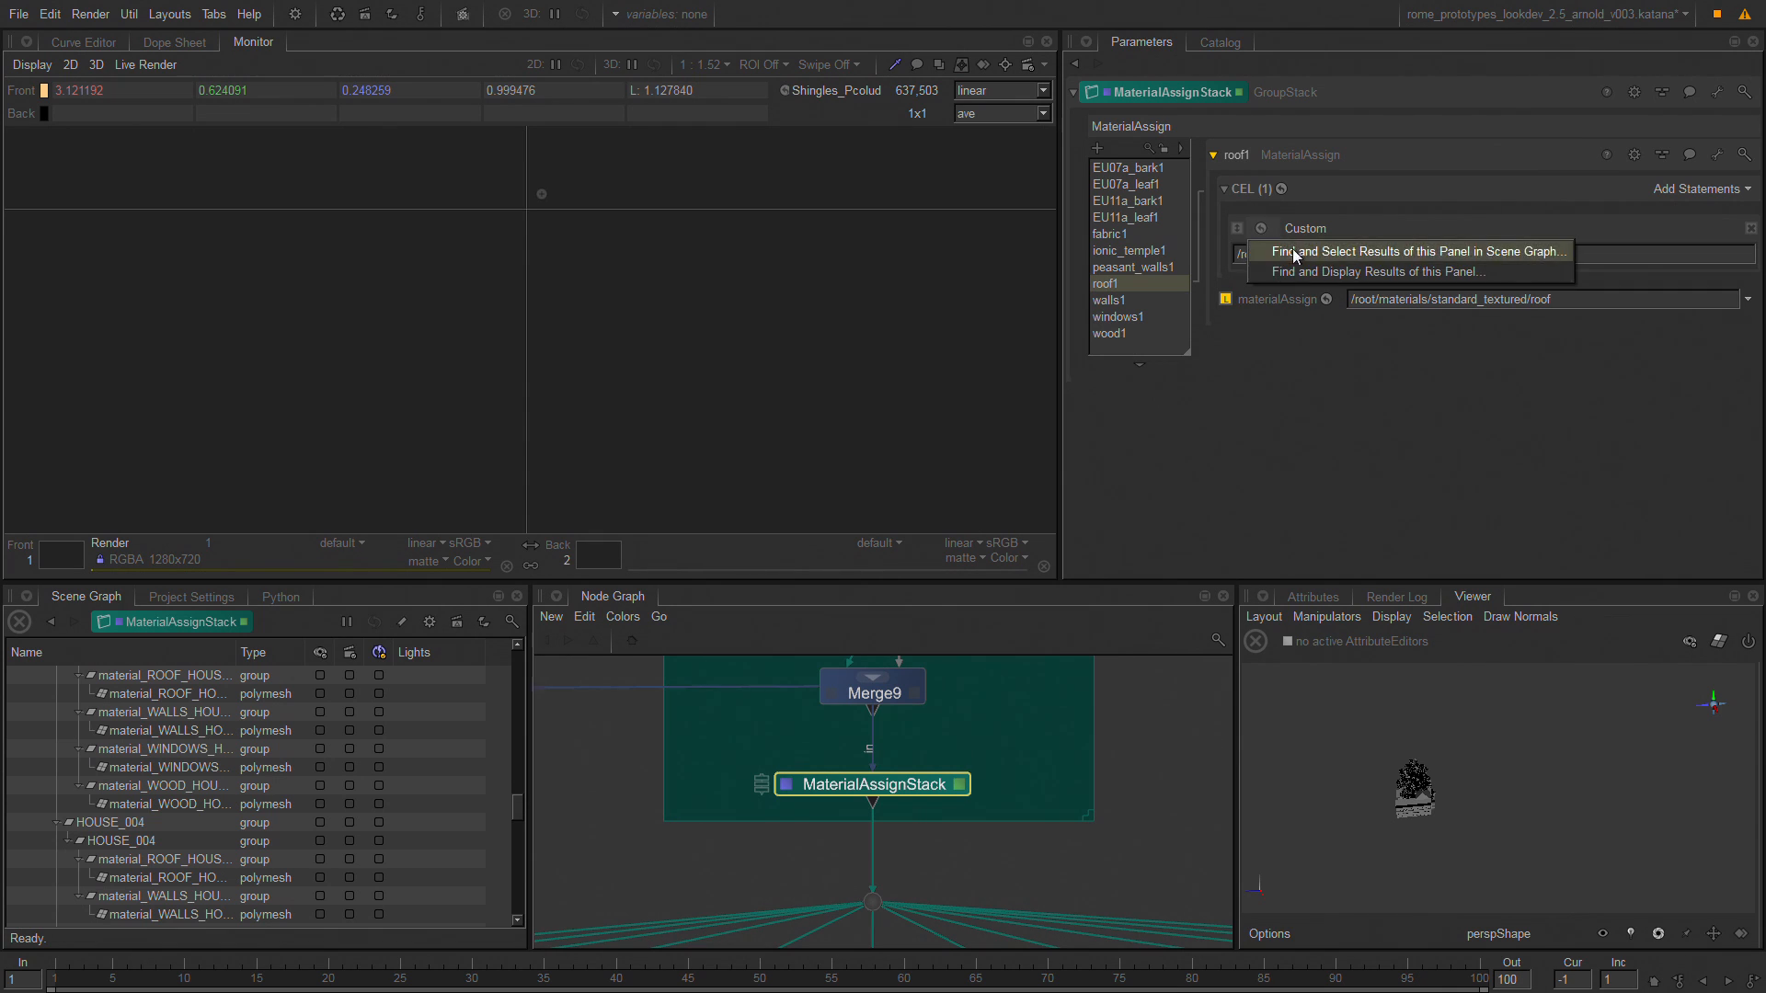
left_click(1293, 250)
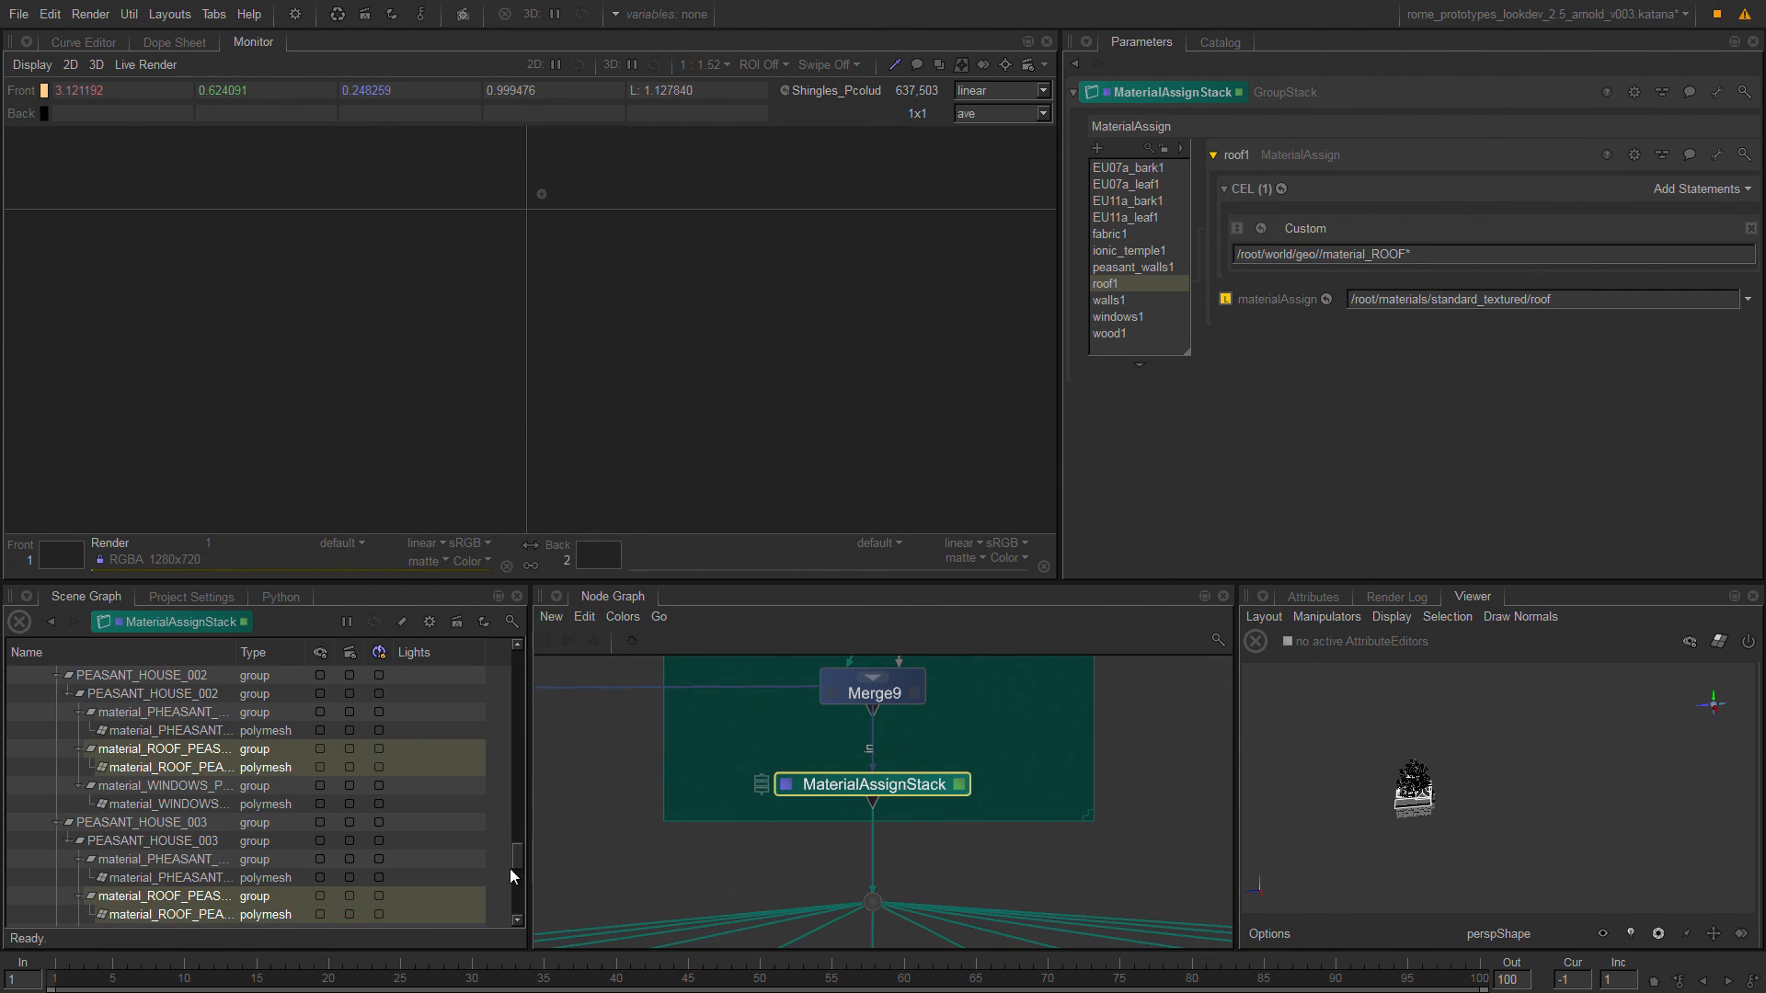
left_click_drag(513, 860, 534, 824)
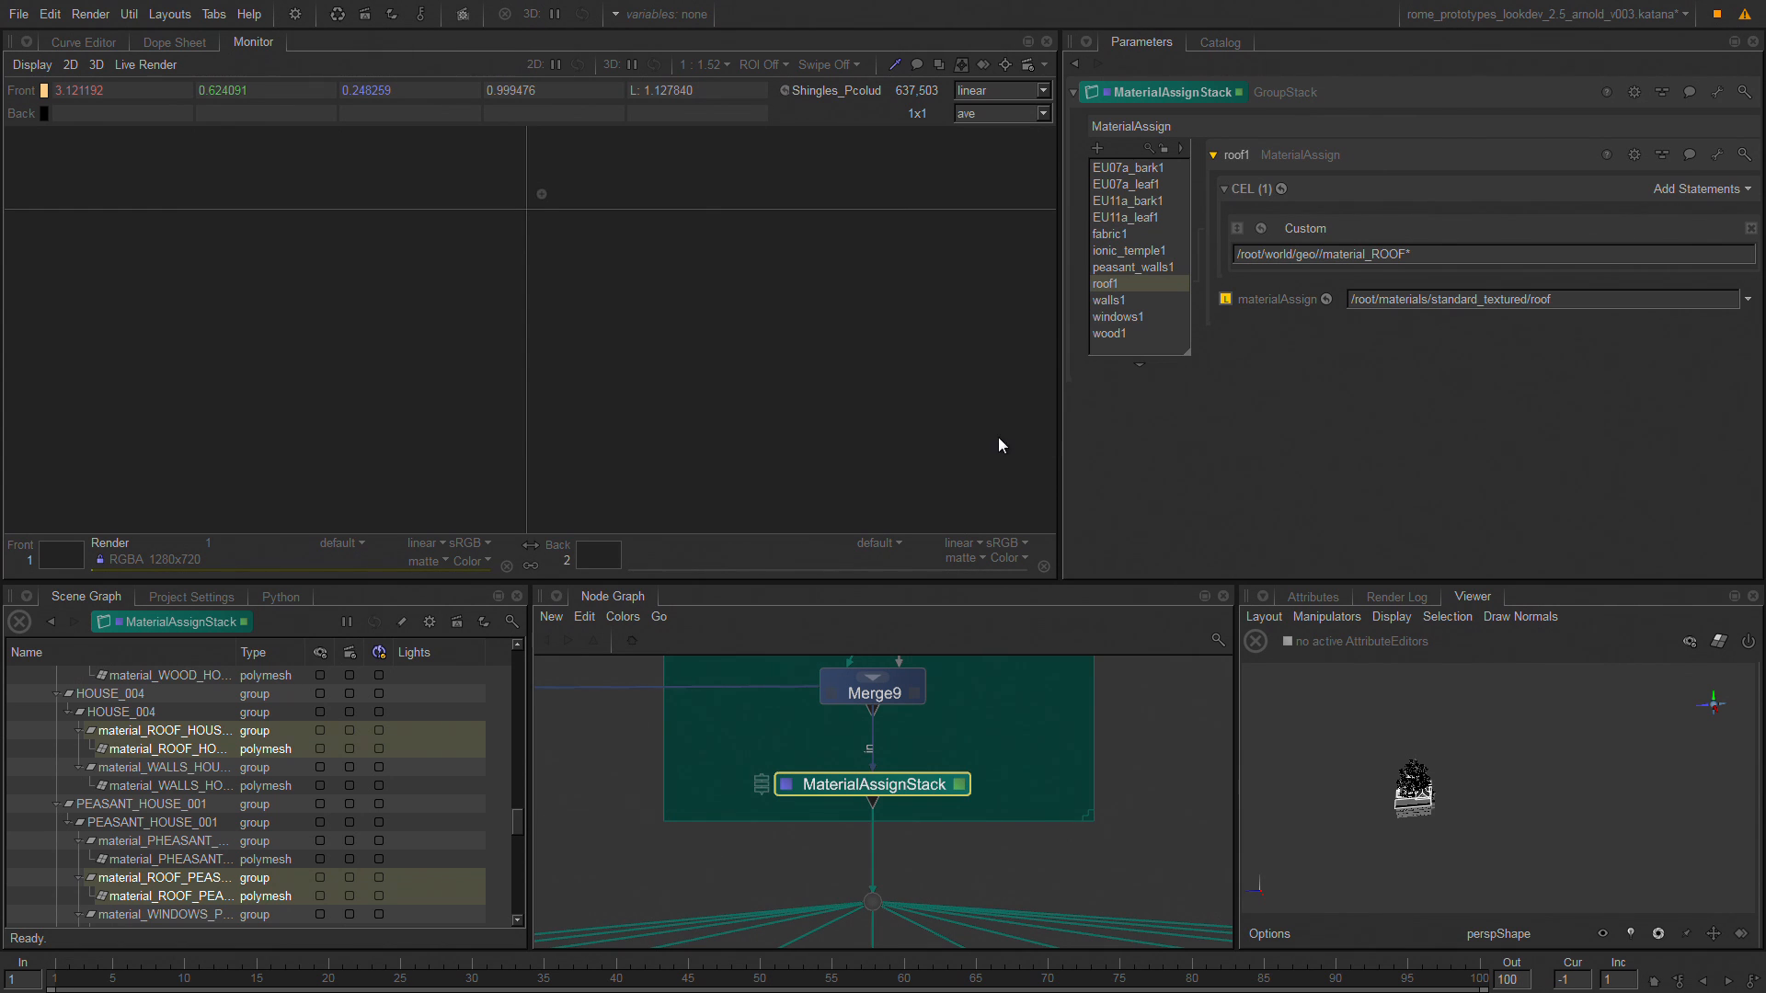
View the scene at Isolate_House001 in the HOUSE_001 branch, open its parameters and frame the selected roof in the 3D view.
left_click(615, 791)
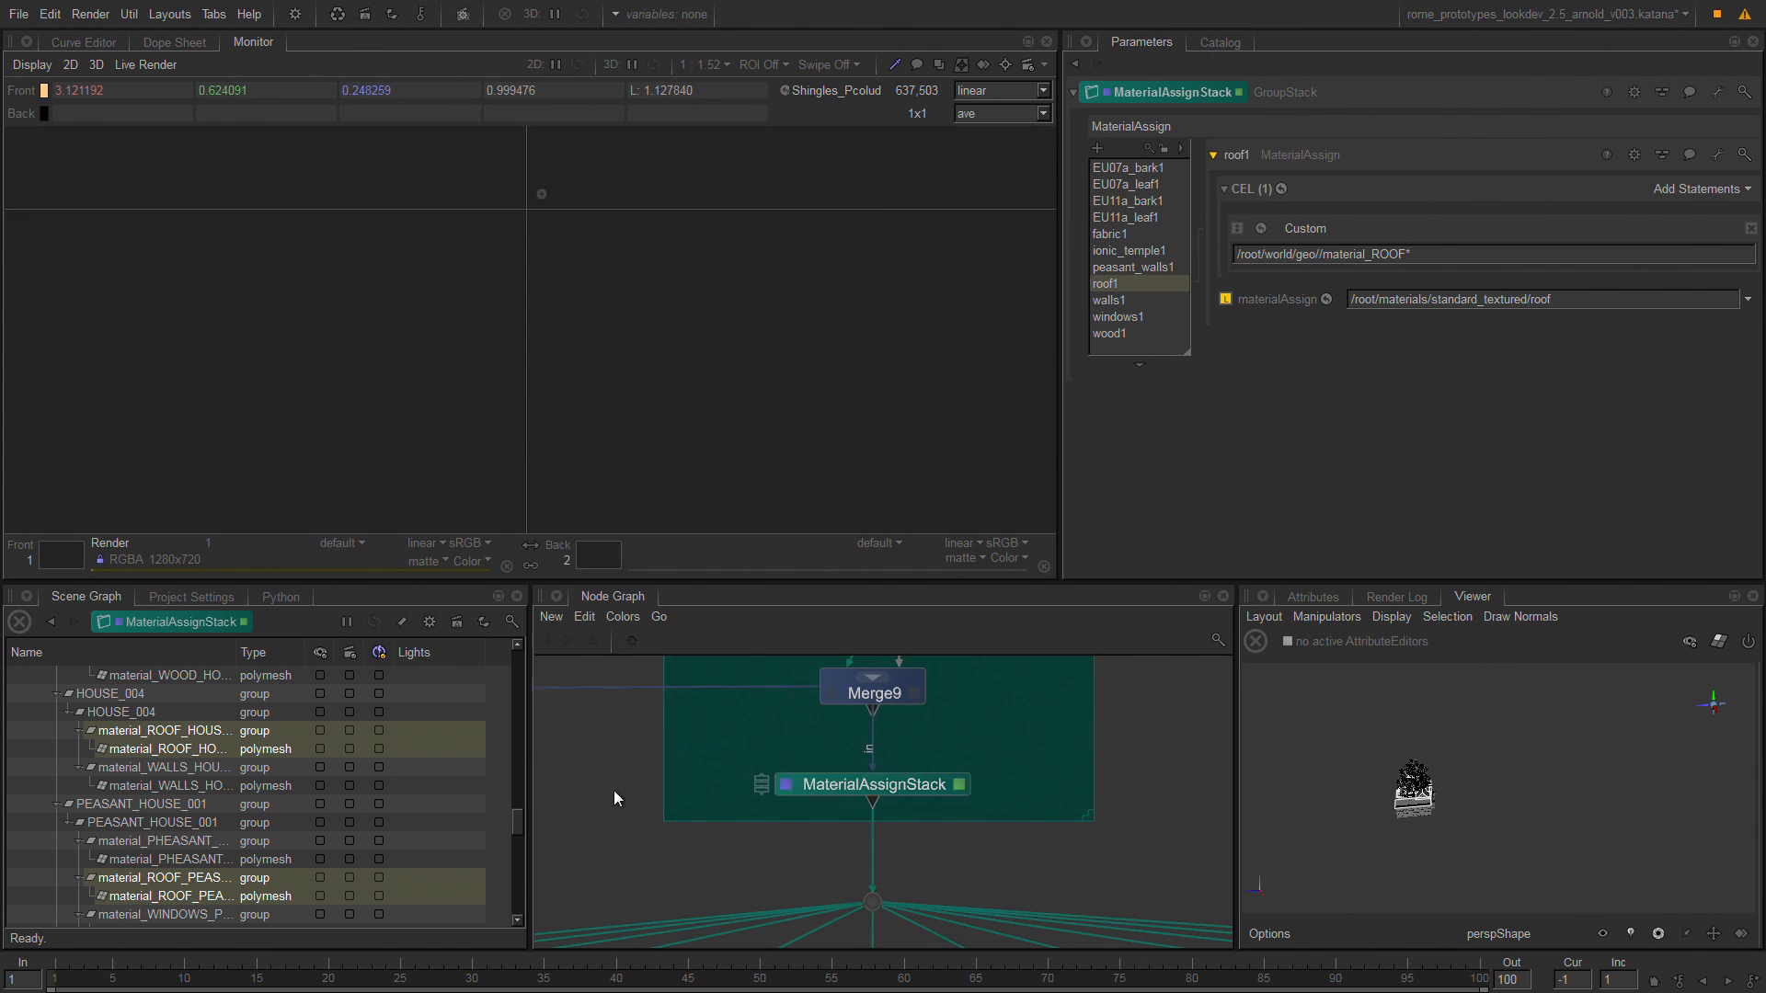
key("space")
middle_click_drag(611, 255, 1025, 252)
mouse_move(284, 356)
middle_mouse_down()
mouse_move(403, 324)
mouse_move(1040, 304)
middle_mouse_up()
middle_click_drag(557, 324, 860, 258)
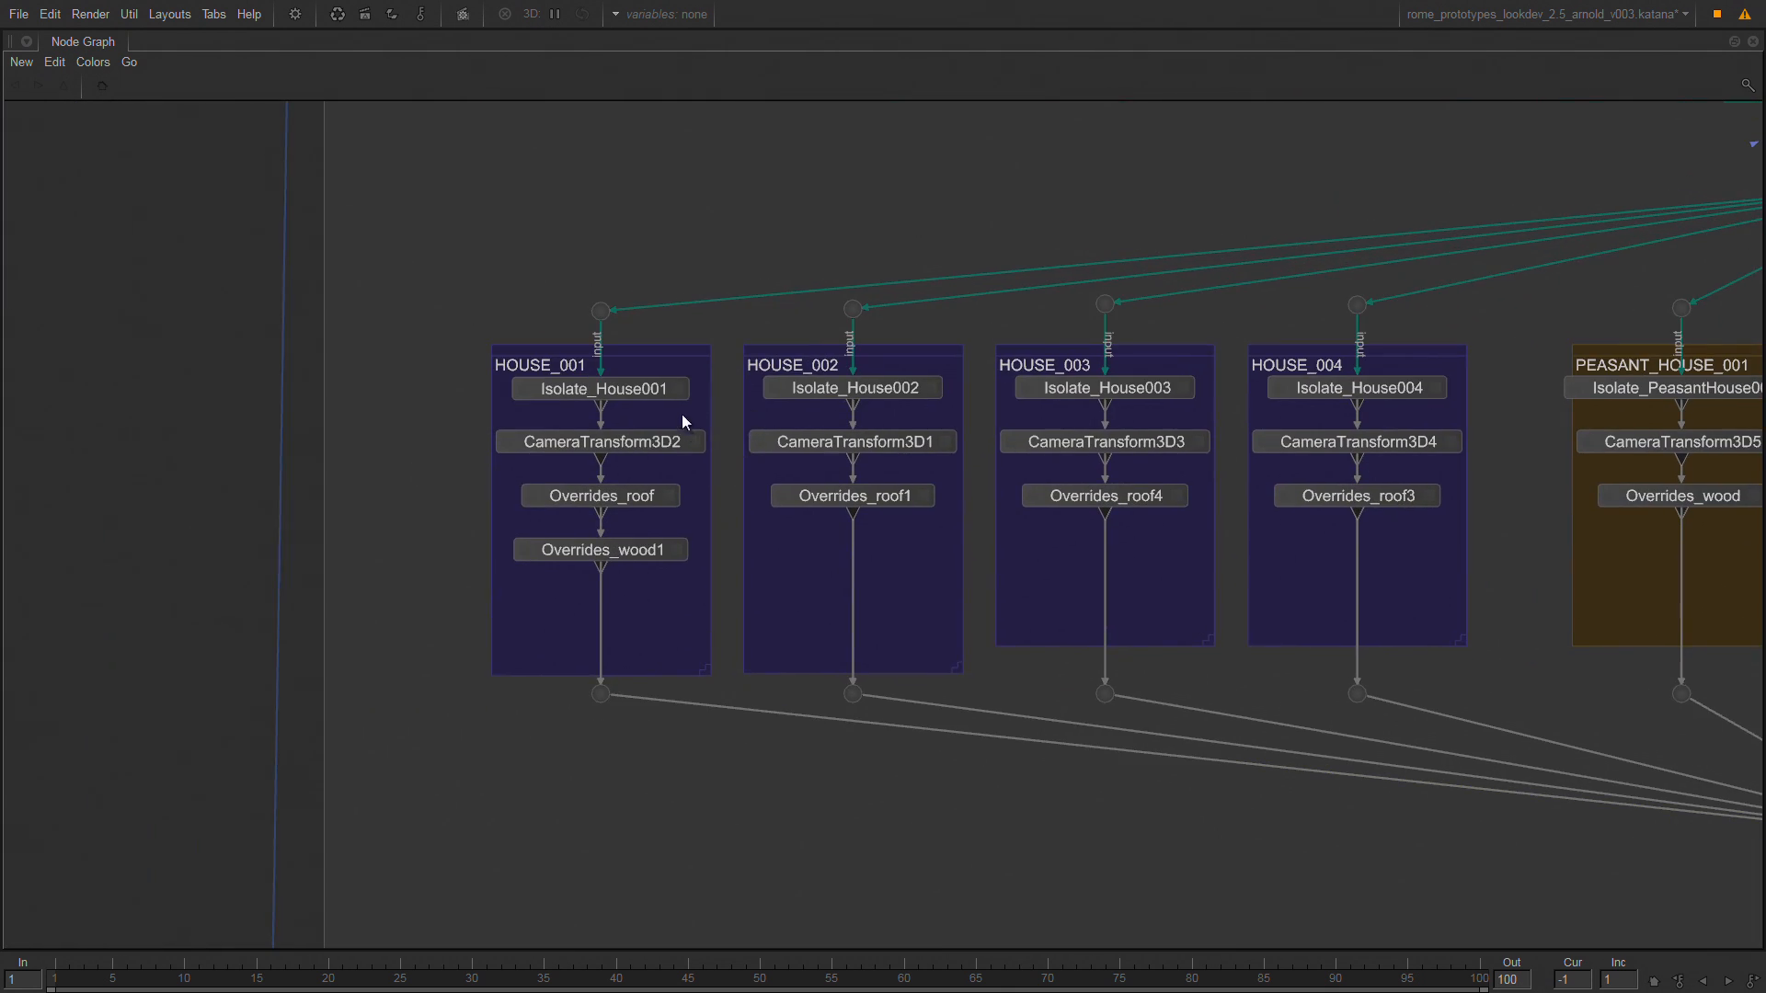
left_click(621, 396)
key("v")
key("e")
key("space")
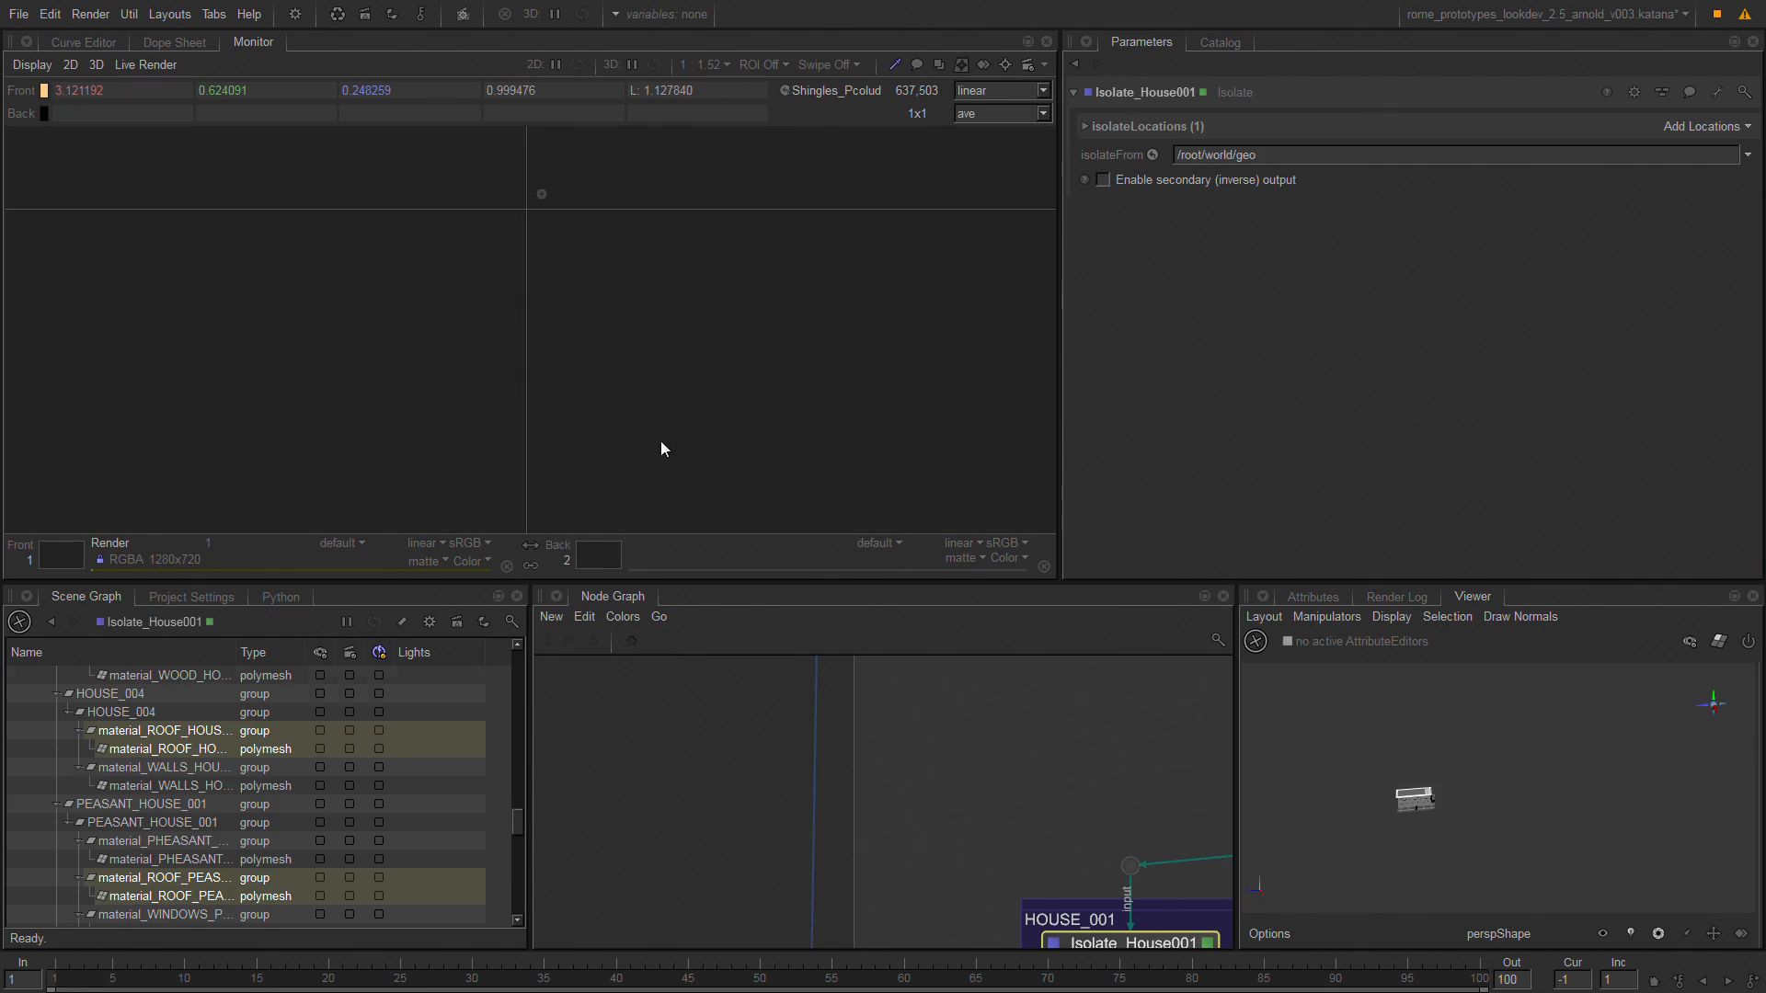
key("f")
left_click_drag(1433, 788, 1265, 793, "alt")
Open CameraTransform3D2's parameters, view the scene at that node and run a preview render from it.
middle_click_drag(964, 786, 702, 505)
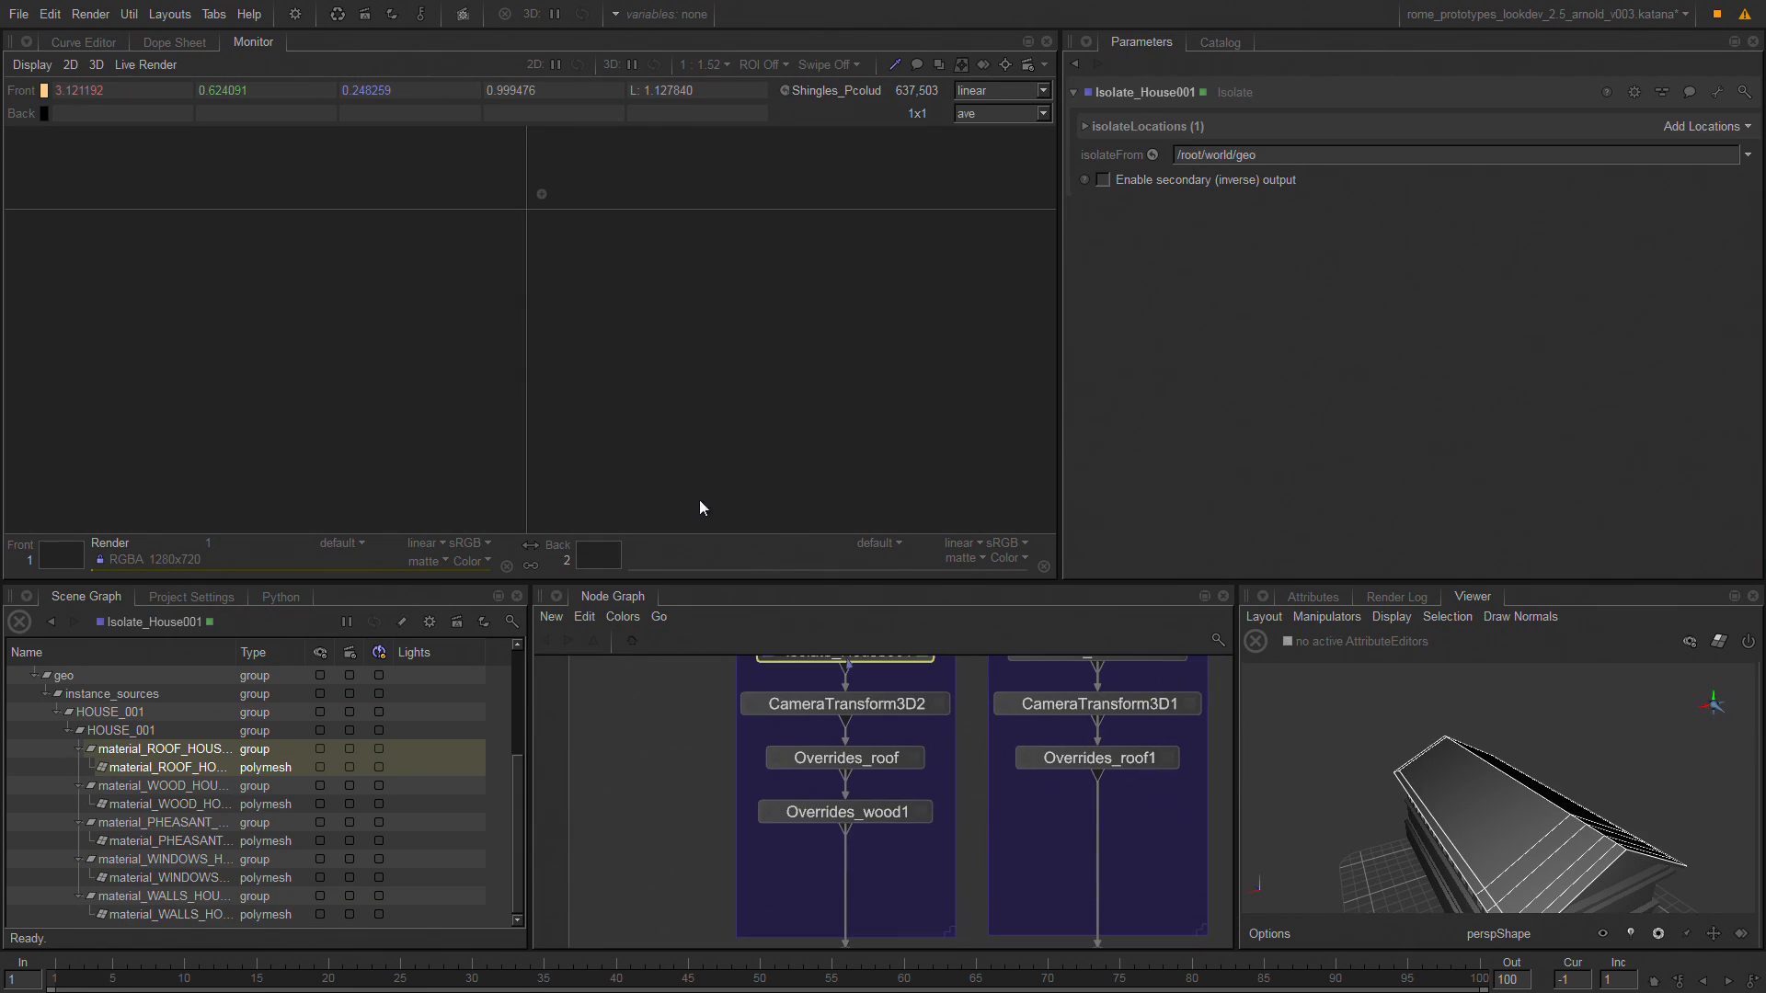
left_click(936, 704)
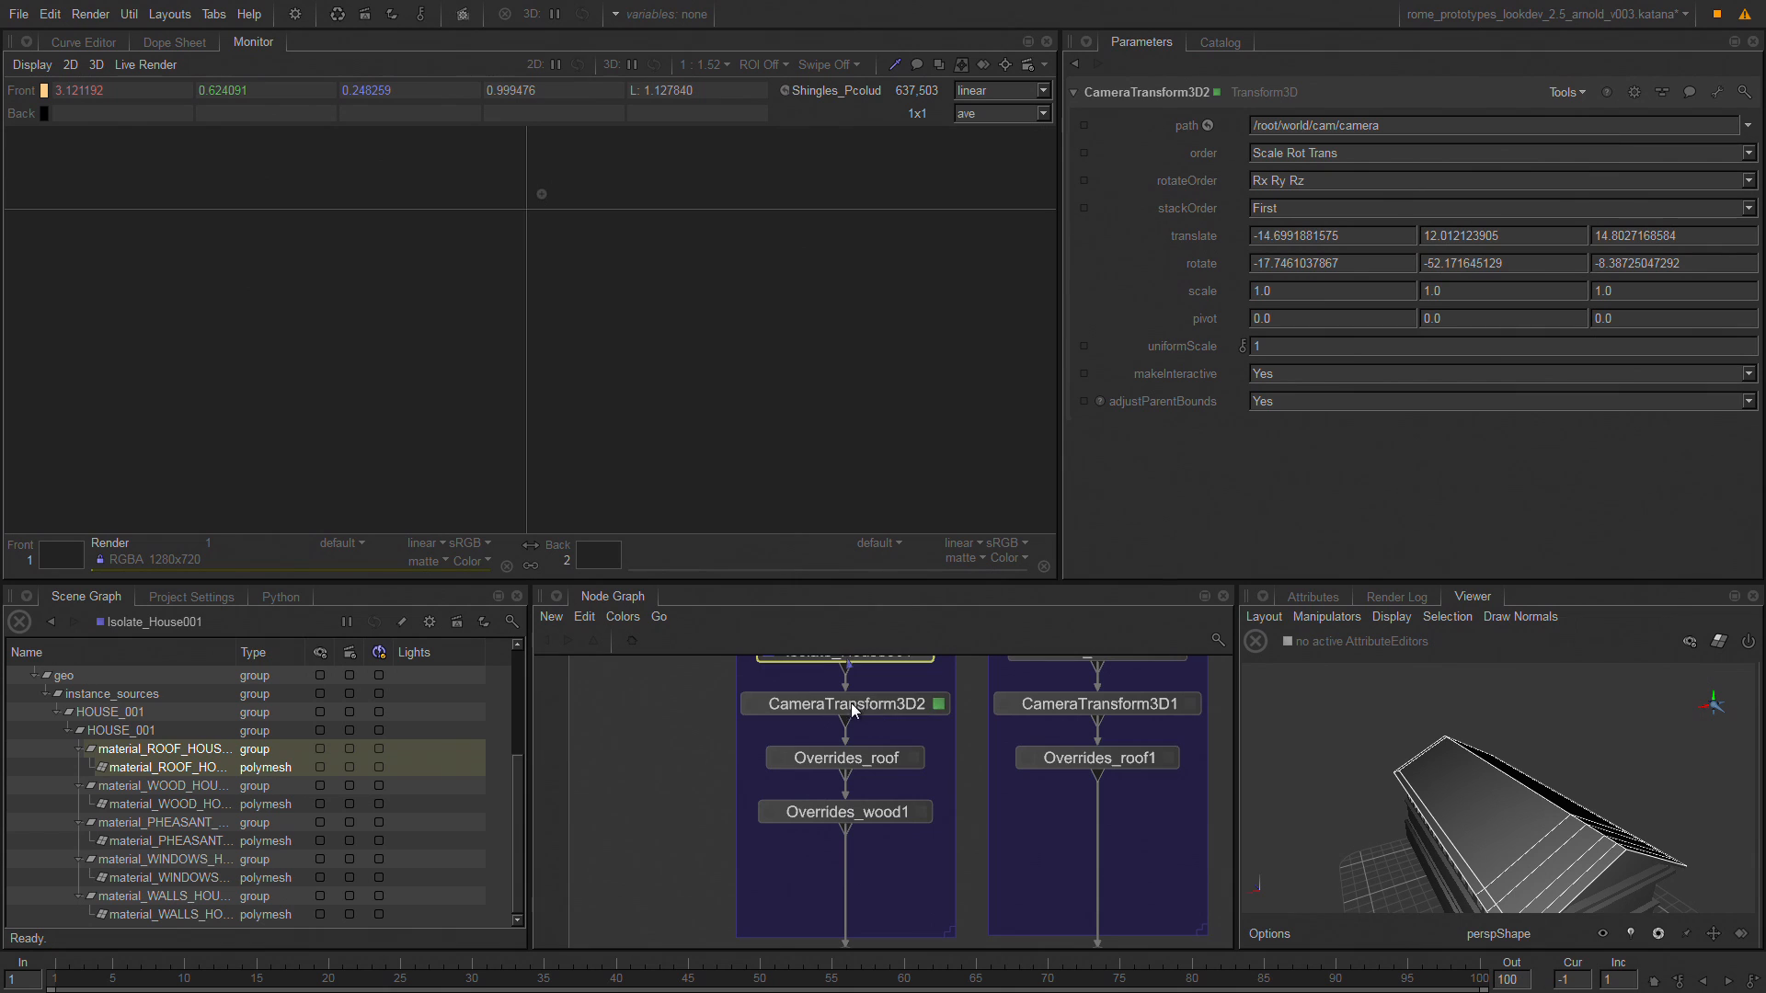
left_click(851, 703)
key("v")
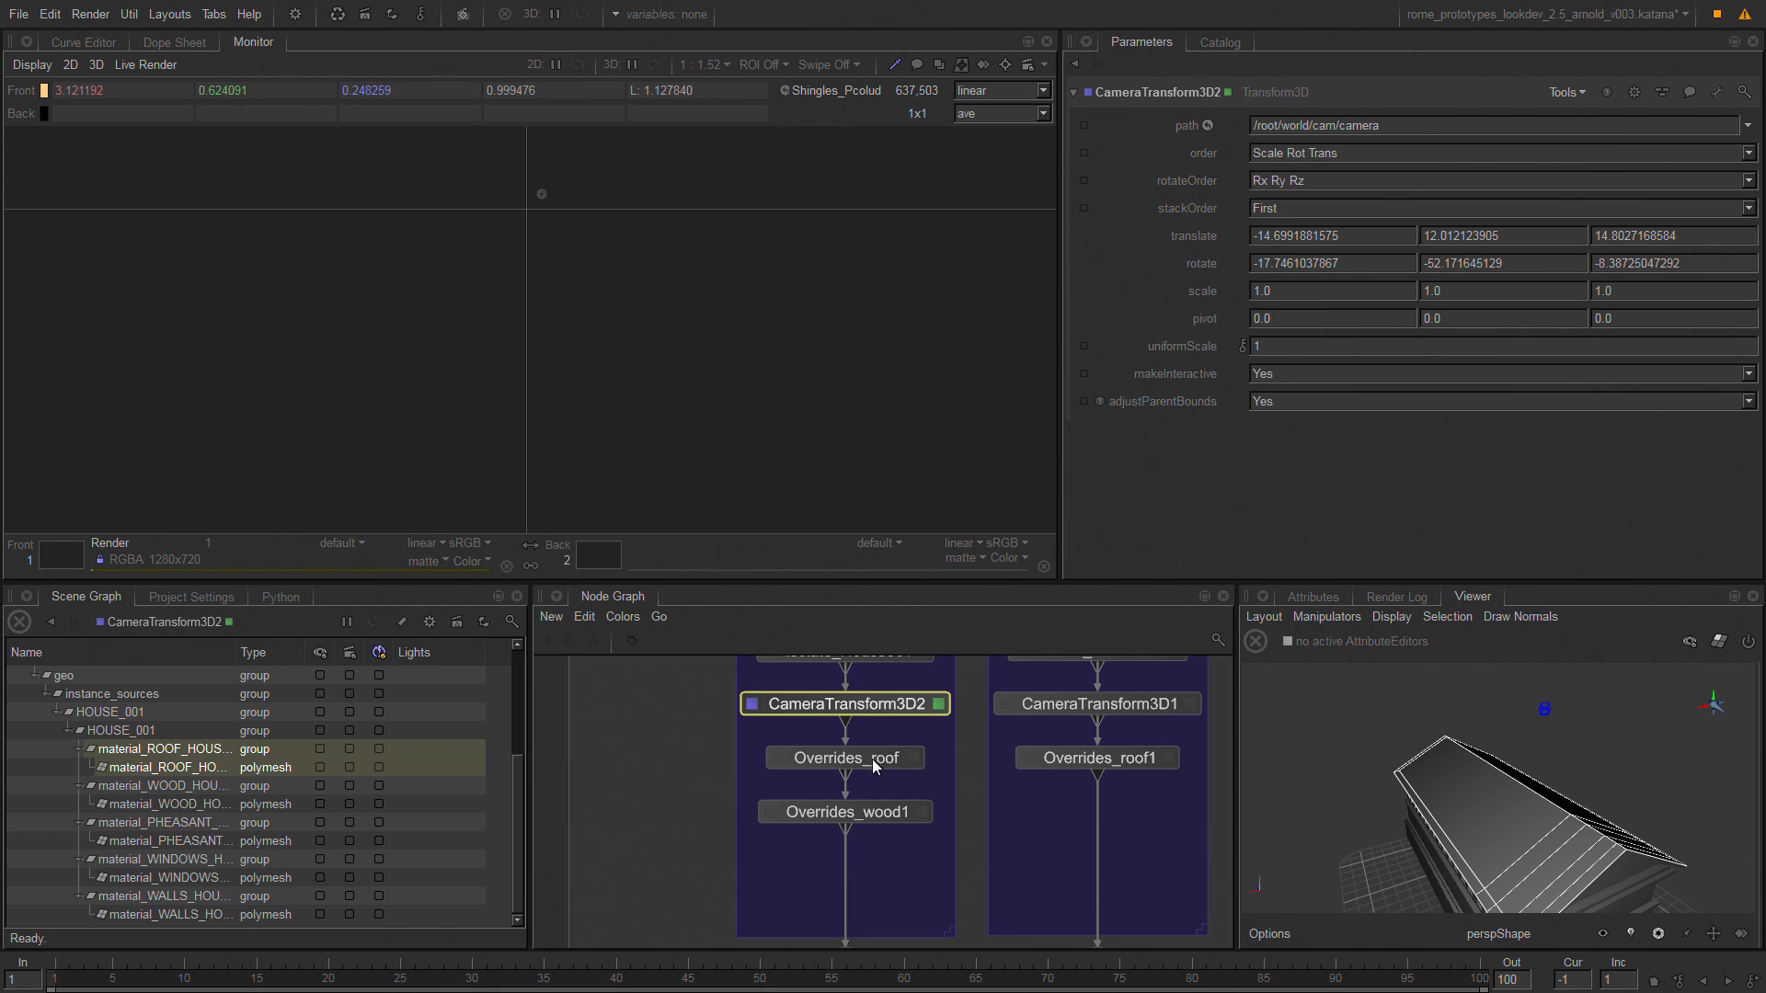
right_click(863, 707)
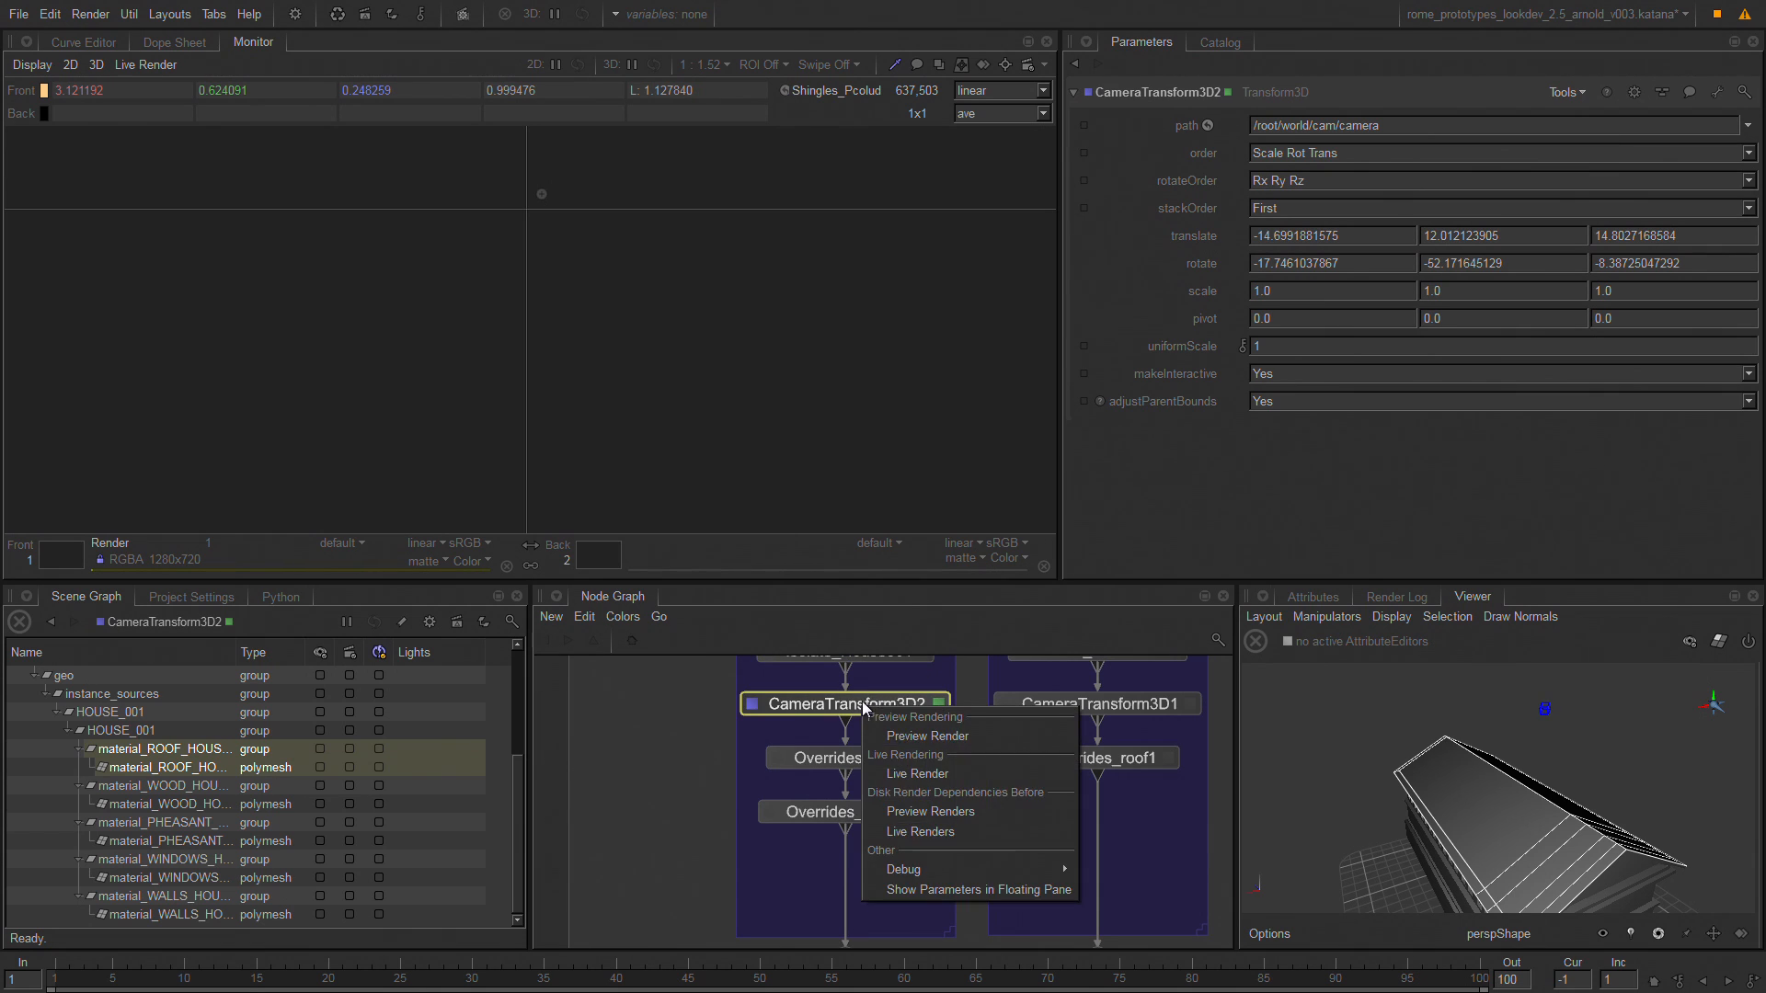
left_click(953, 734)
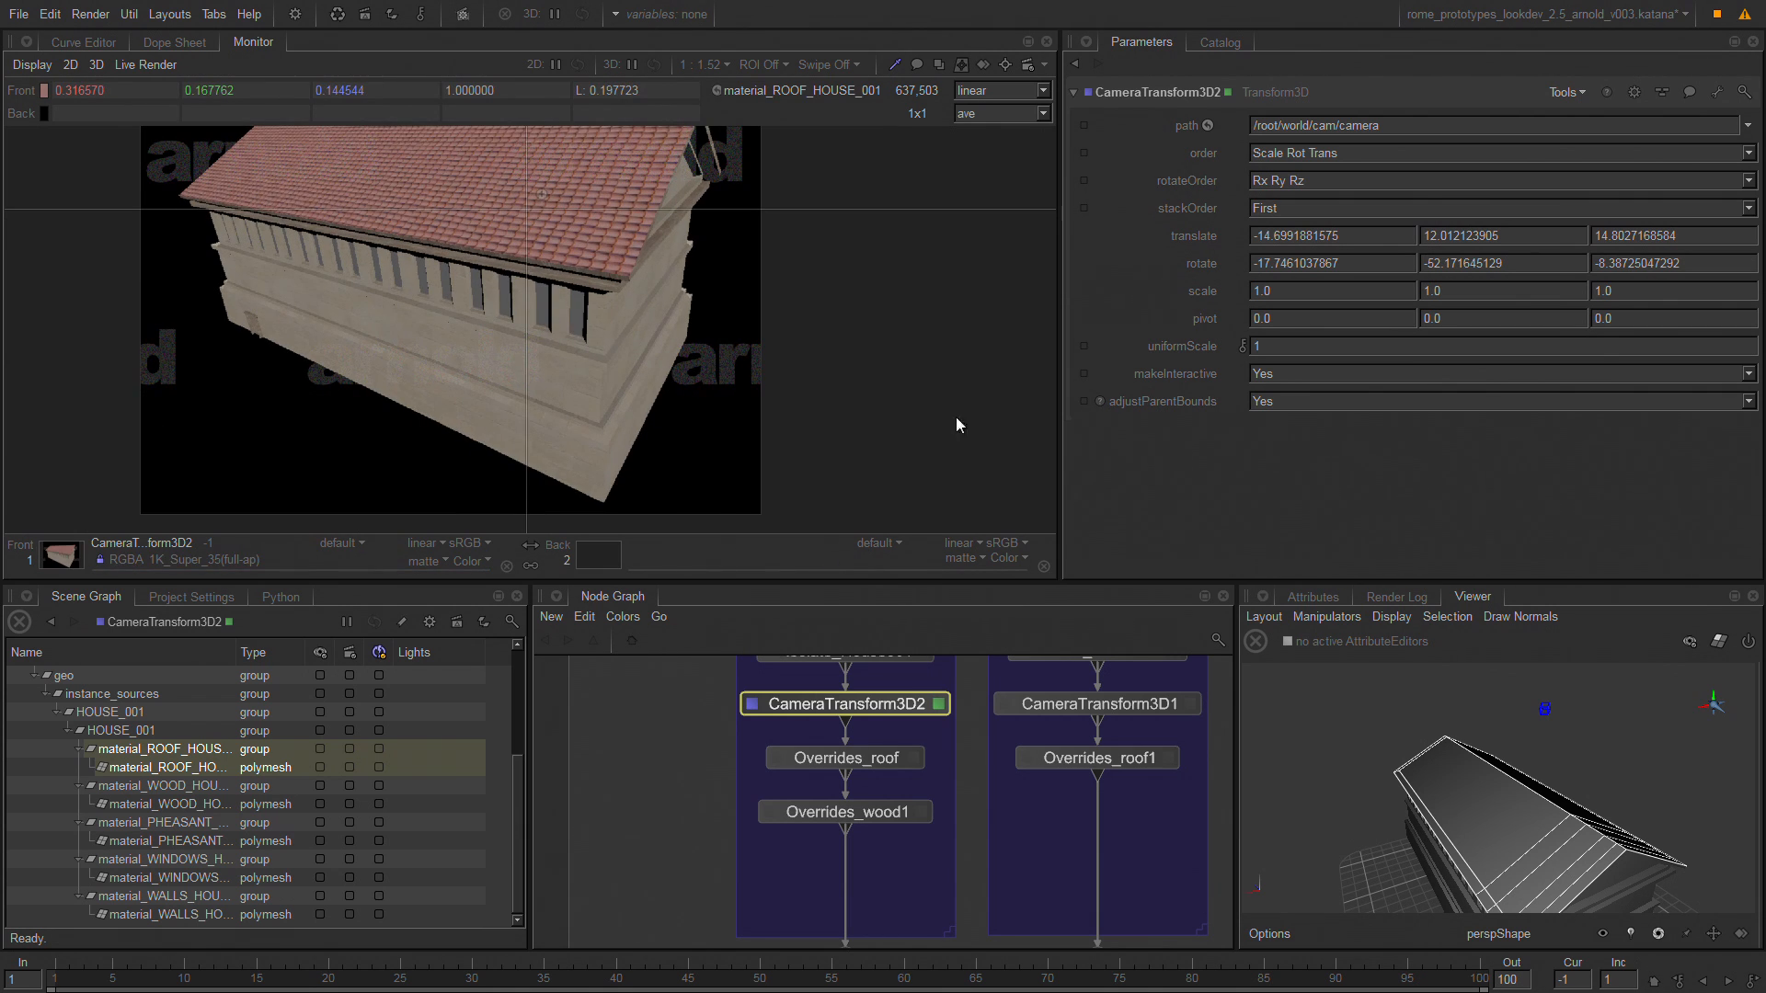
middle_click_drag(642, 289, 749, 386)
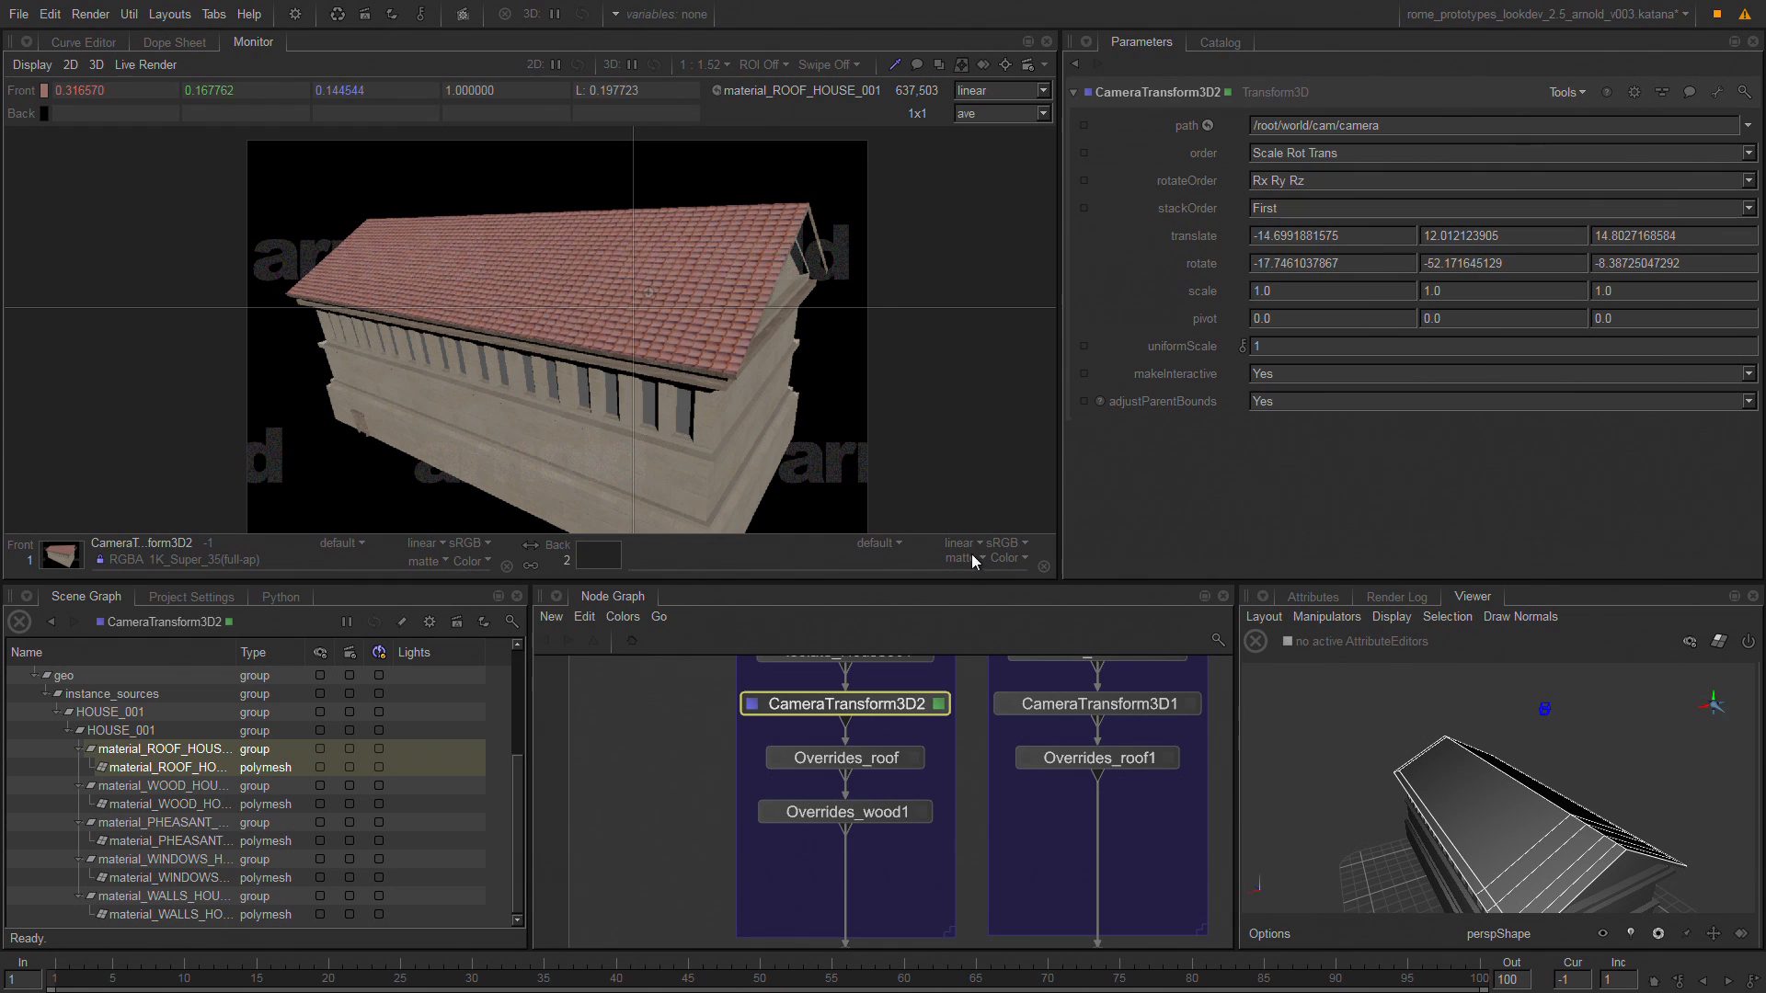
Examine the CEL path and attribute overrides of Overrides_roof and run a preview render from that node.
left_click(915, 759)
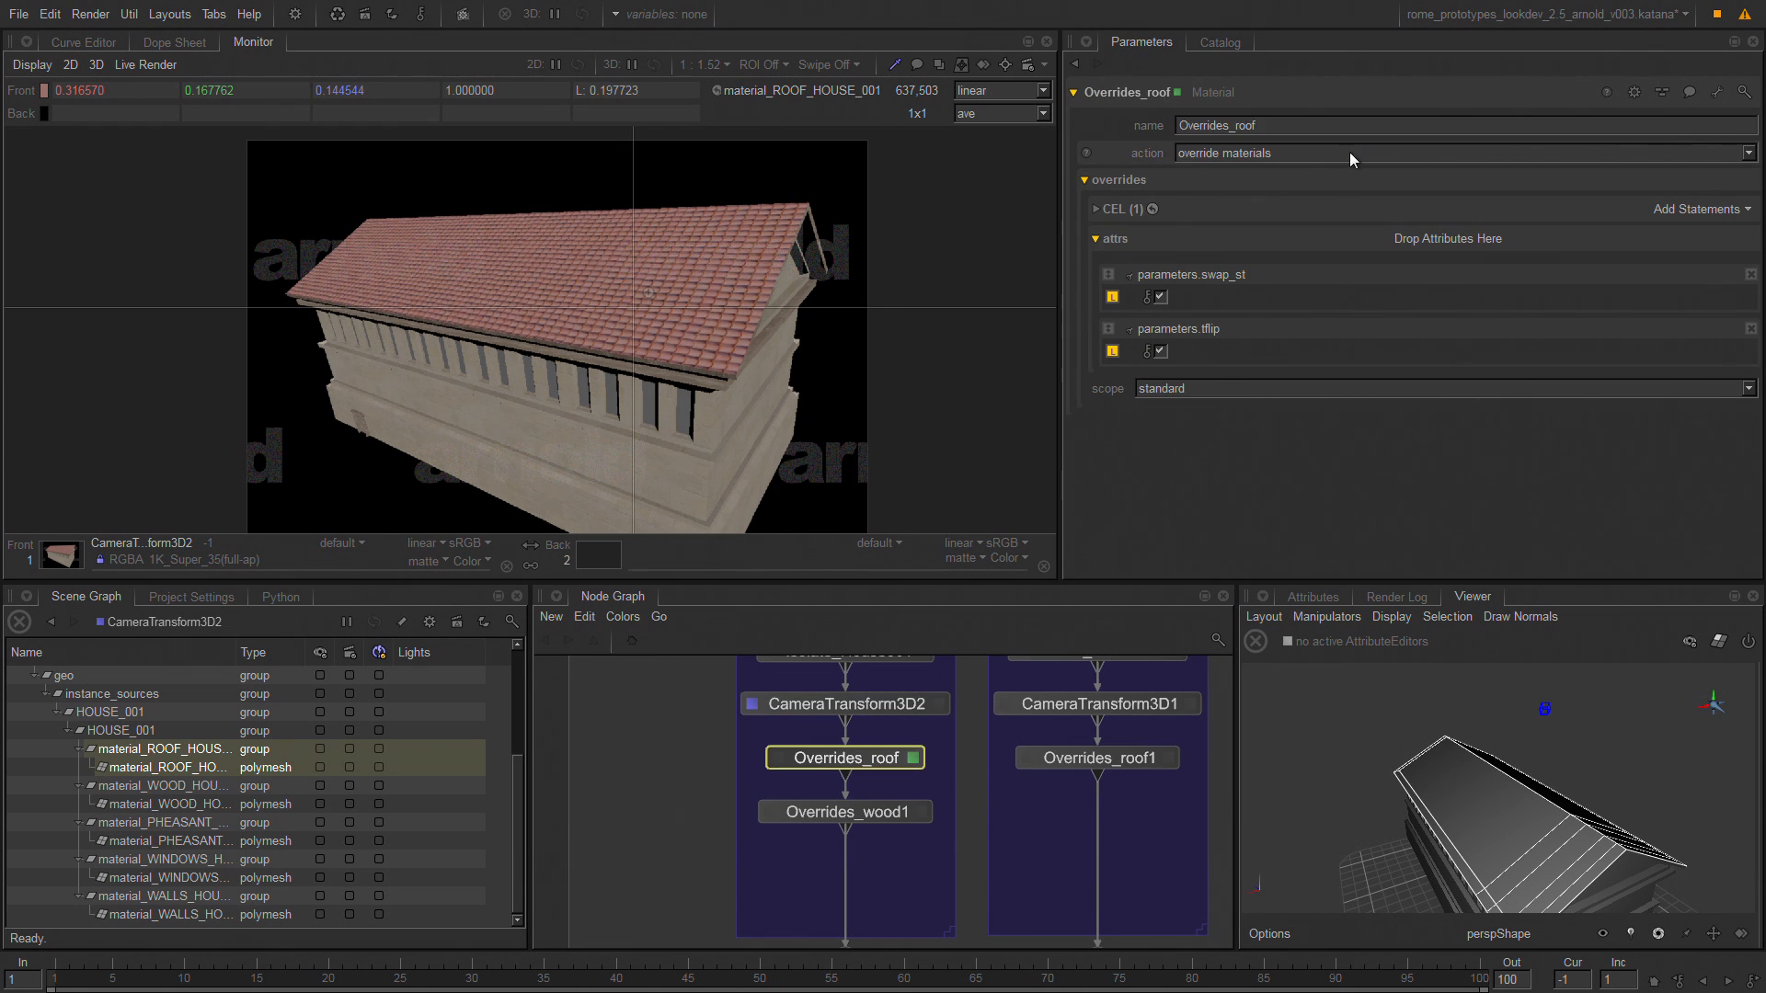
left_click(1129, 211)
left_click(1338, 280)
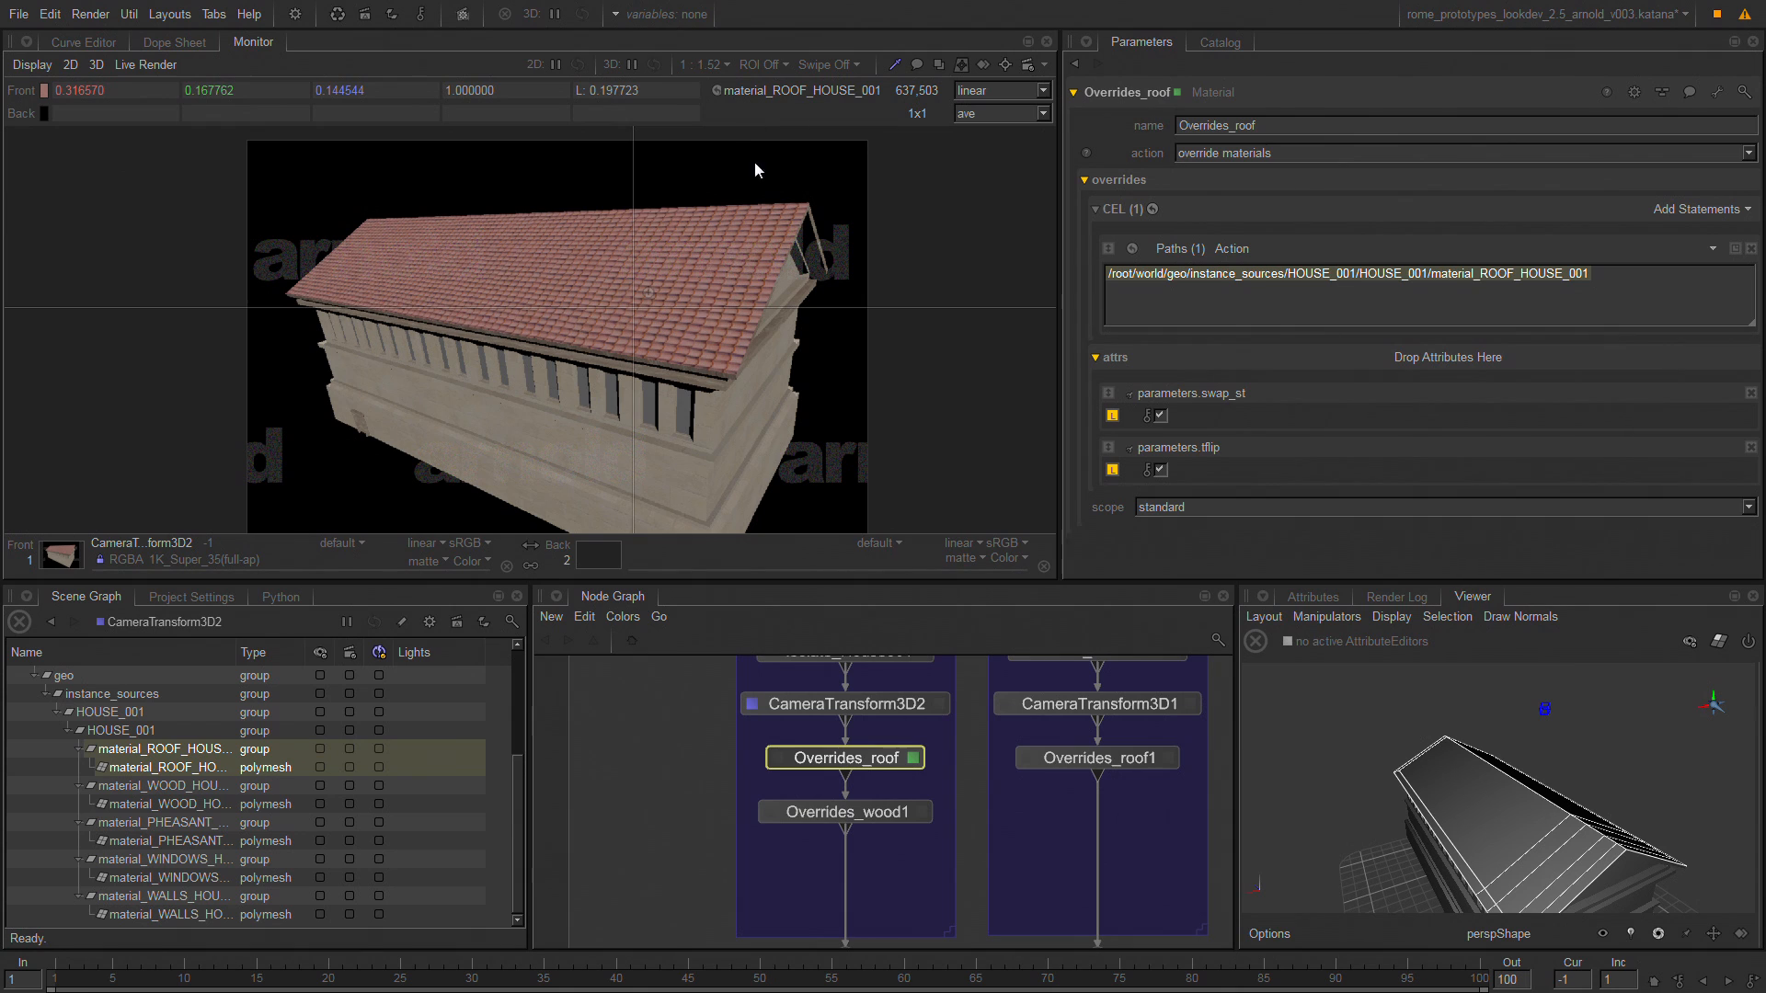
right_click(827, 769)
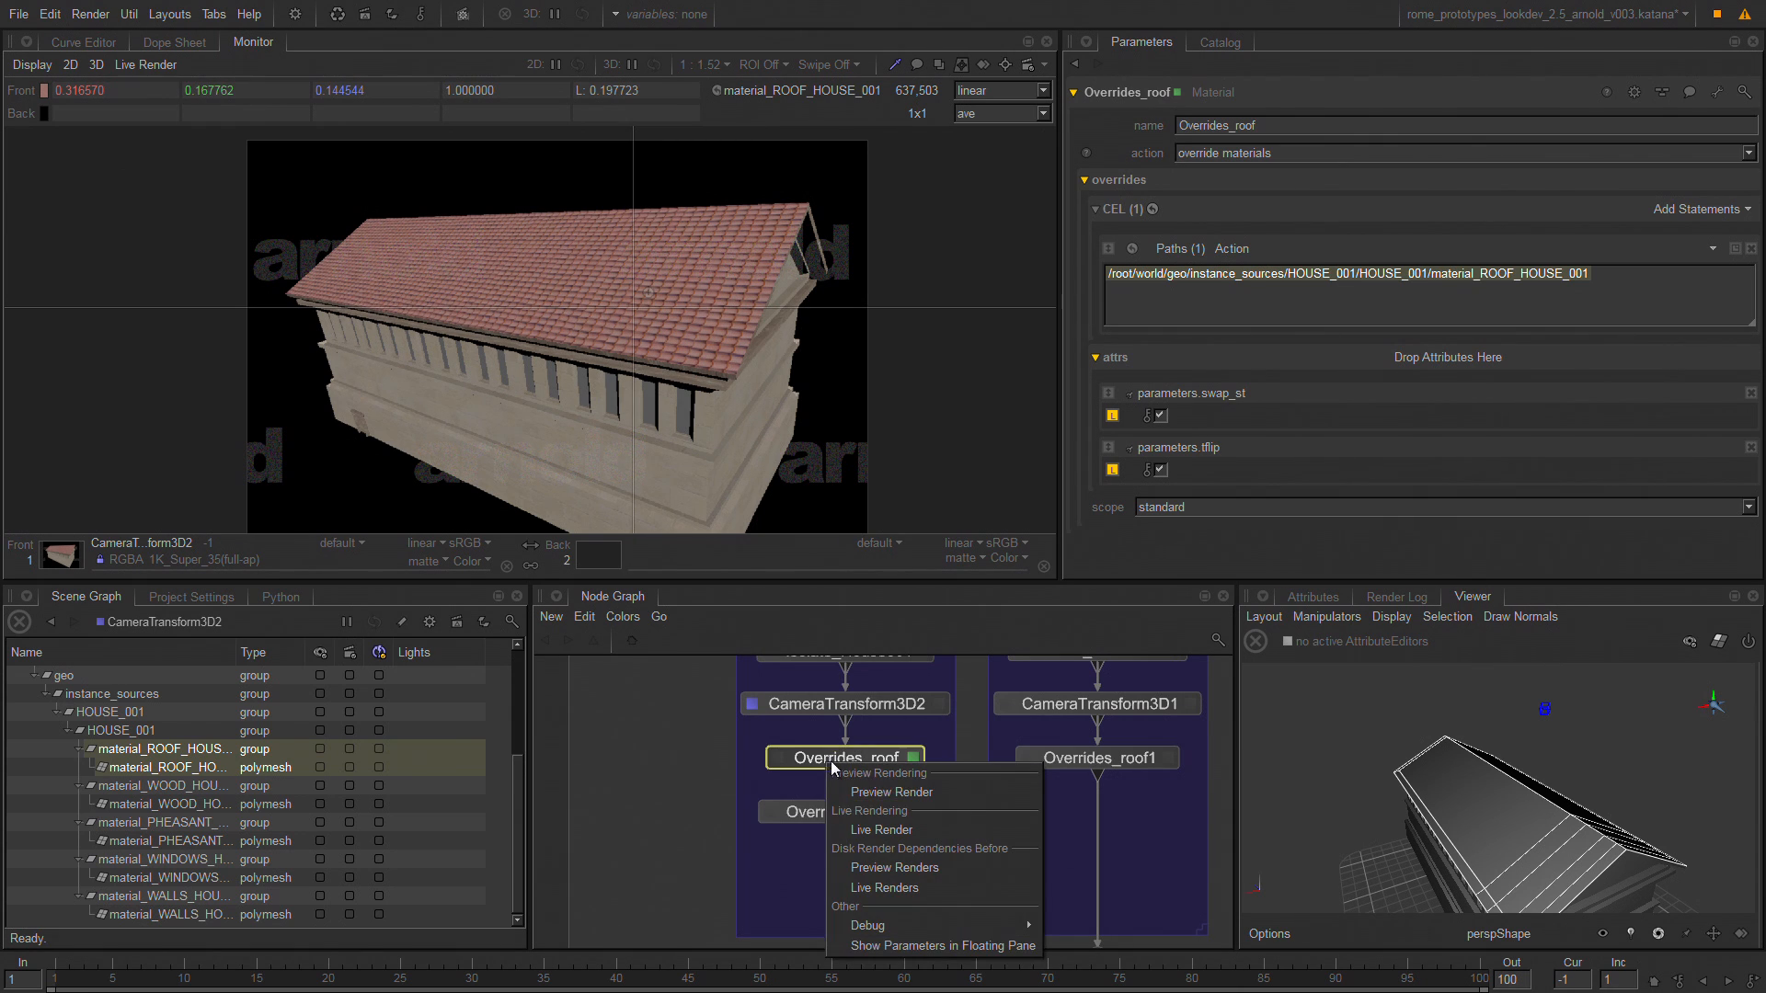
left_click(908, 793)
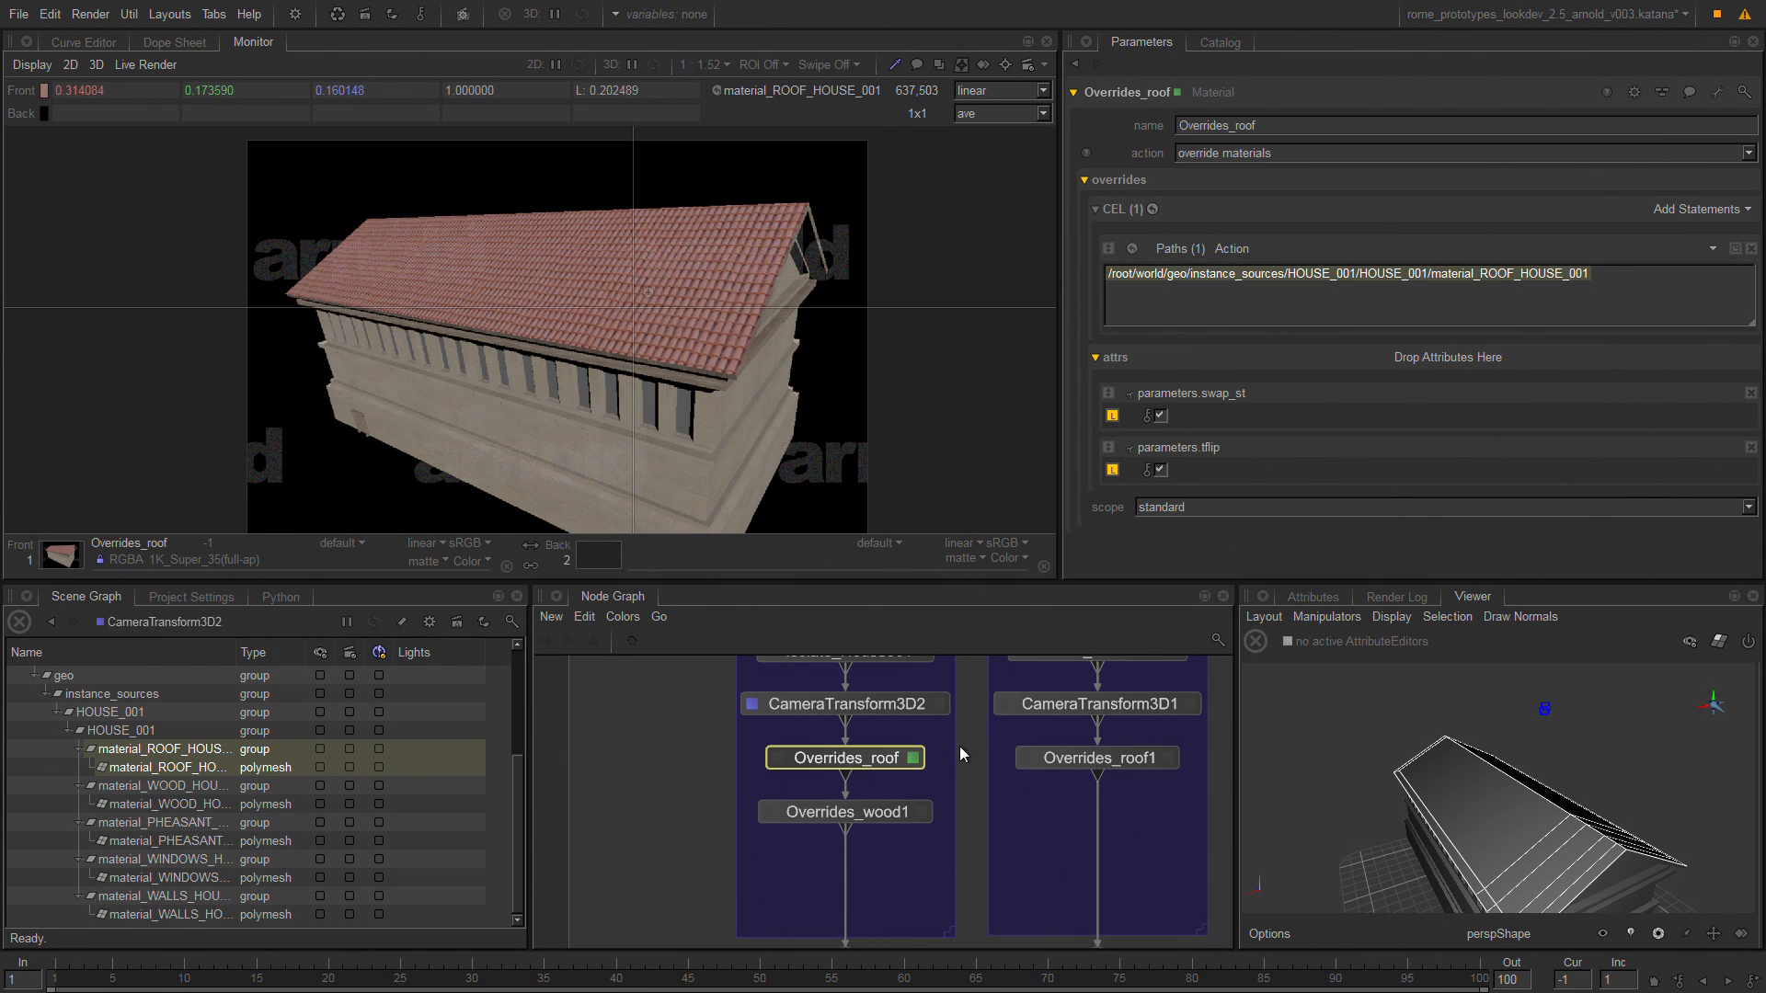
Set the Diffuse Kd of the roof material in MaterialStack to 0.134 and repeat the Overrides_roof preview render.
scroll(961, 754, "down", 6)
scroll(969, 721, "up", 6)
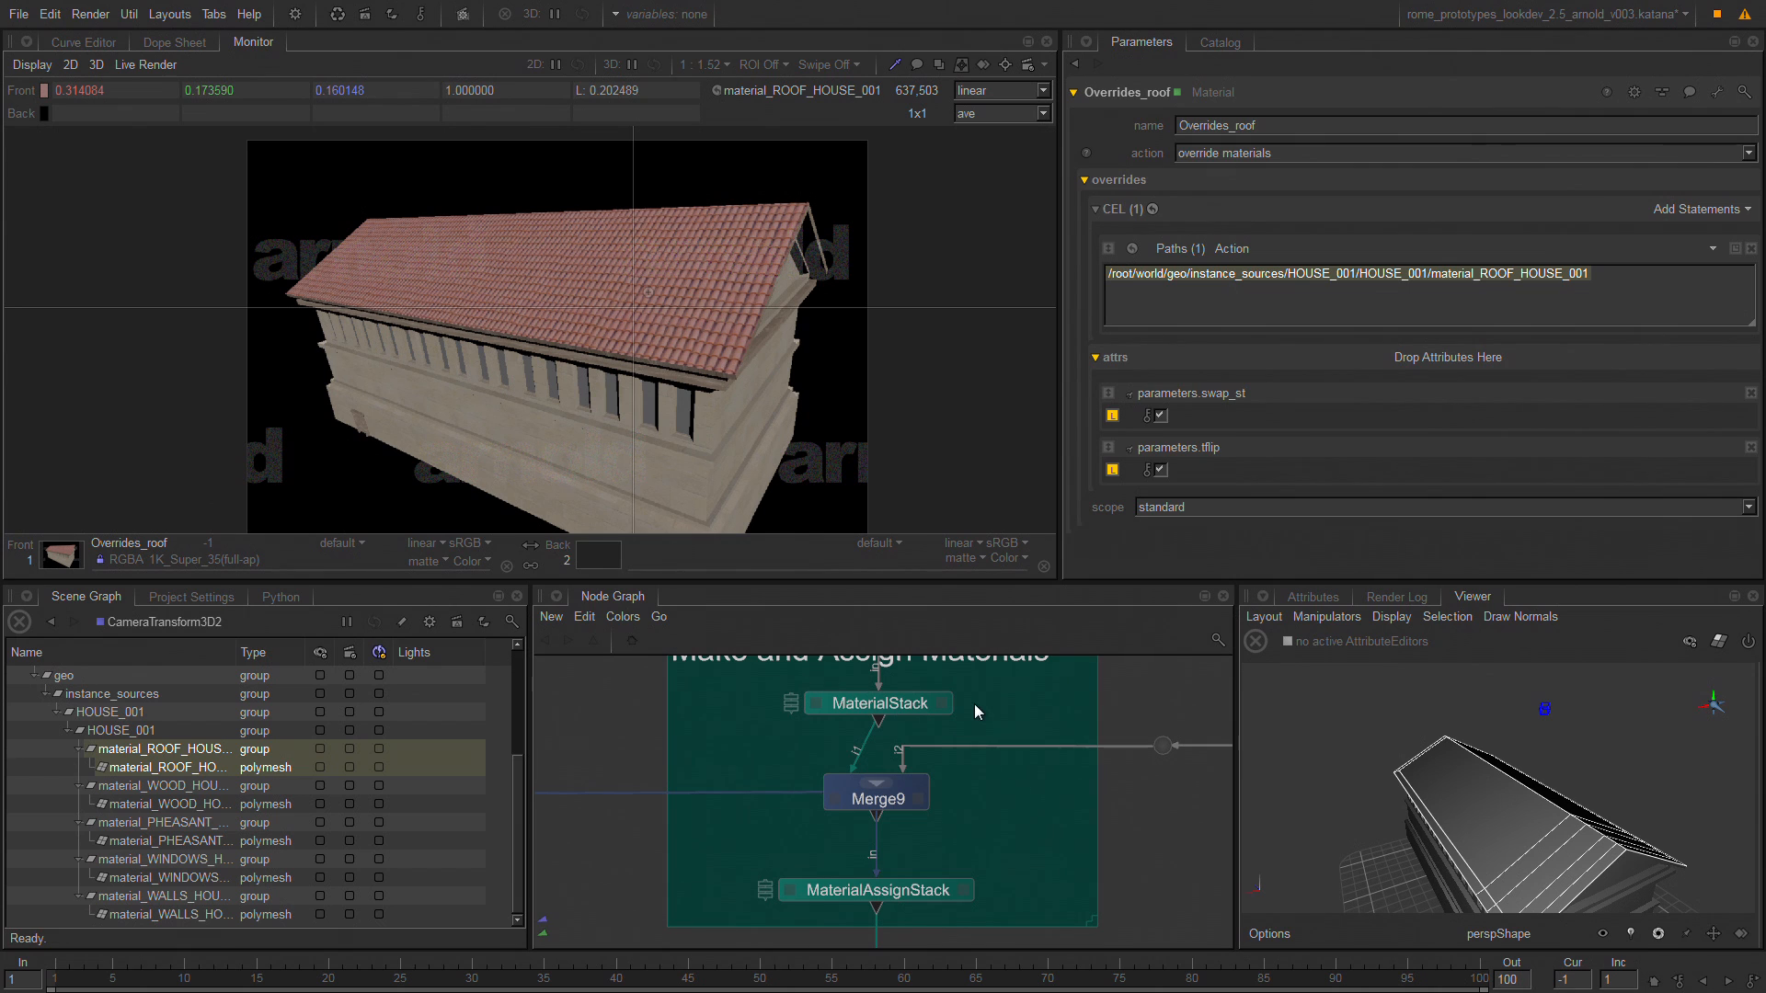
left_click(940, 704)
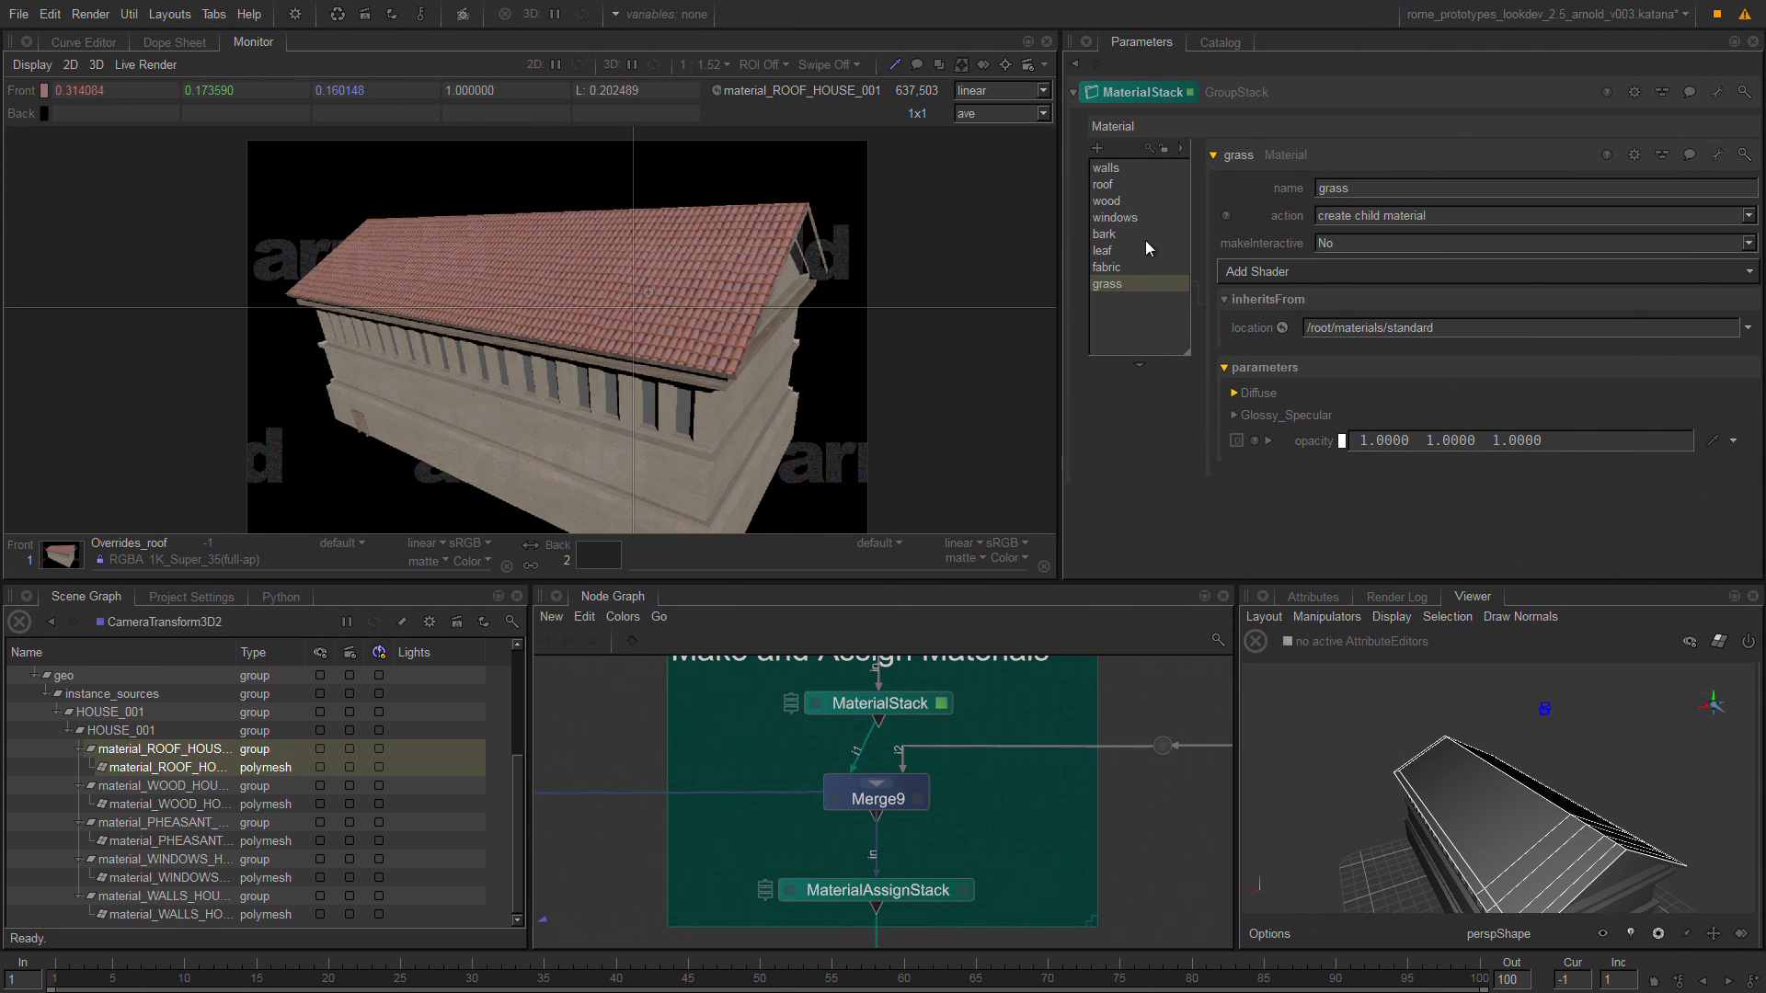
left_click(1135, 184)
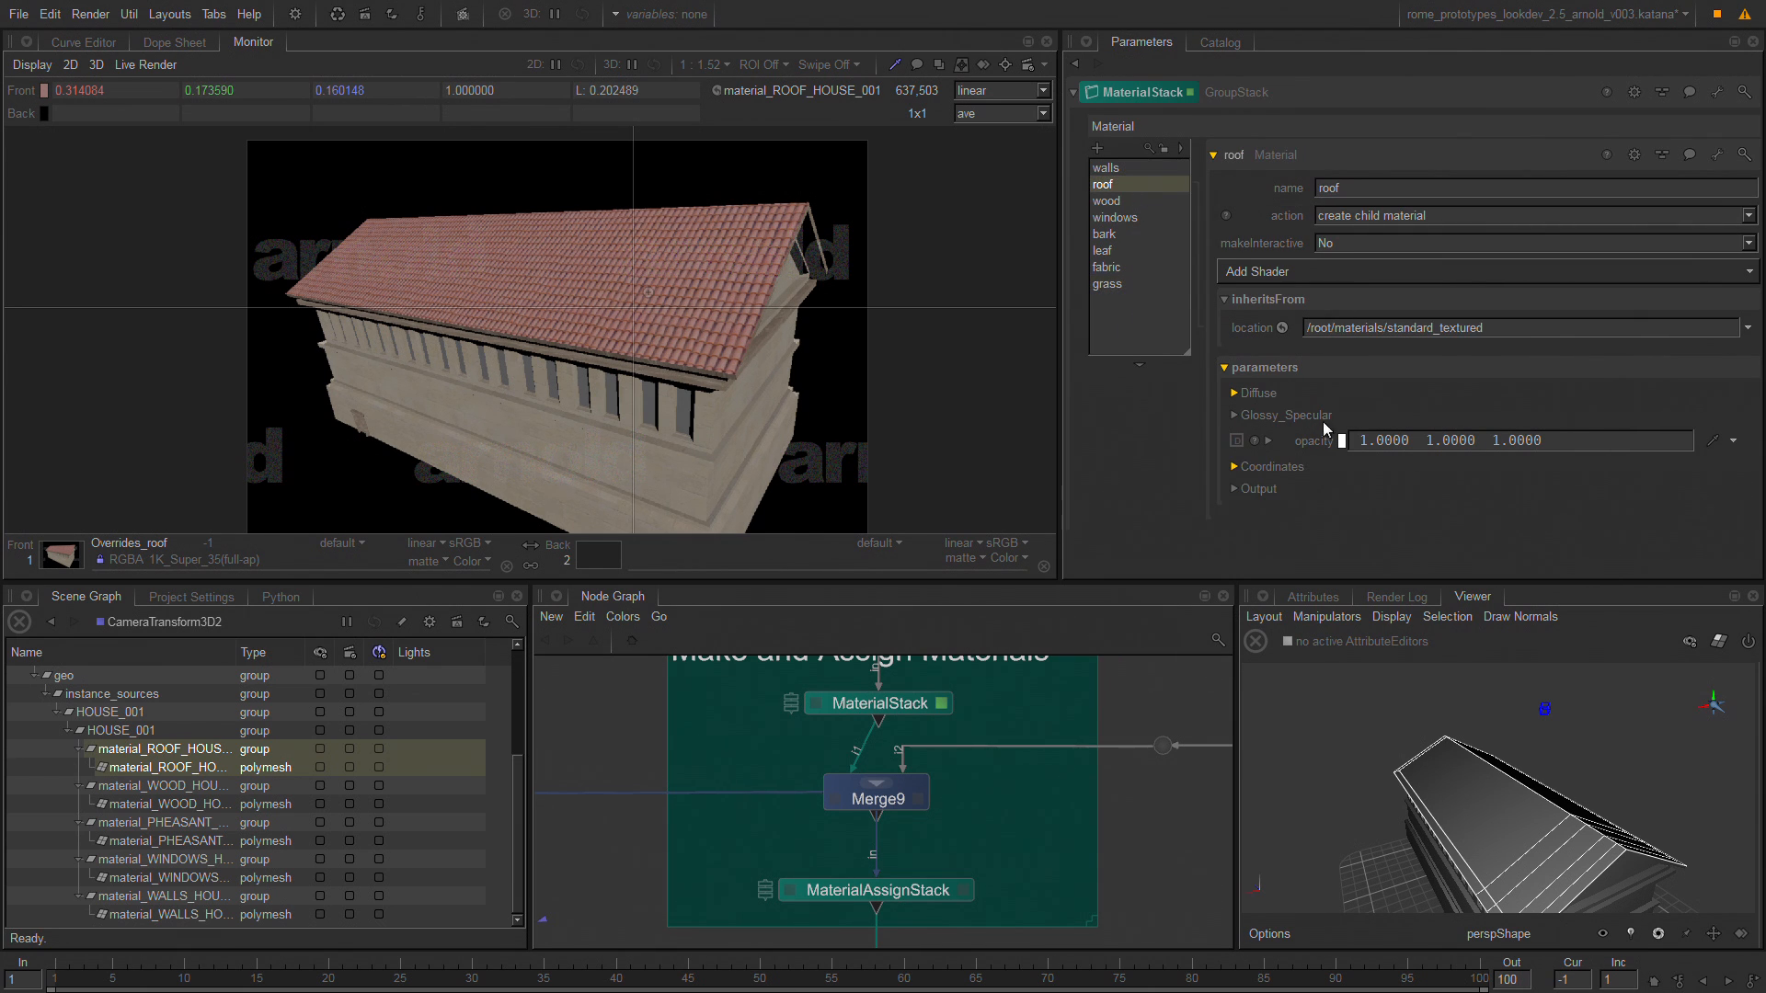
left_click(1257, 393)
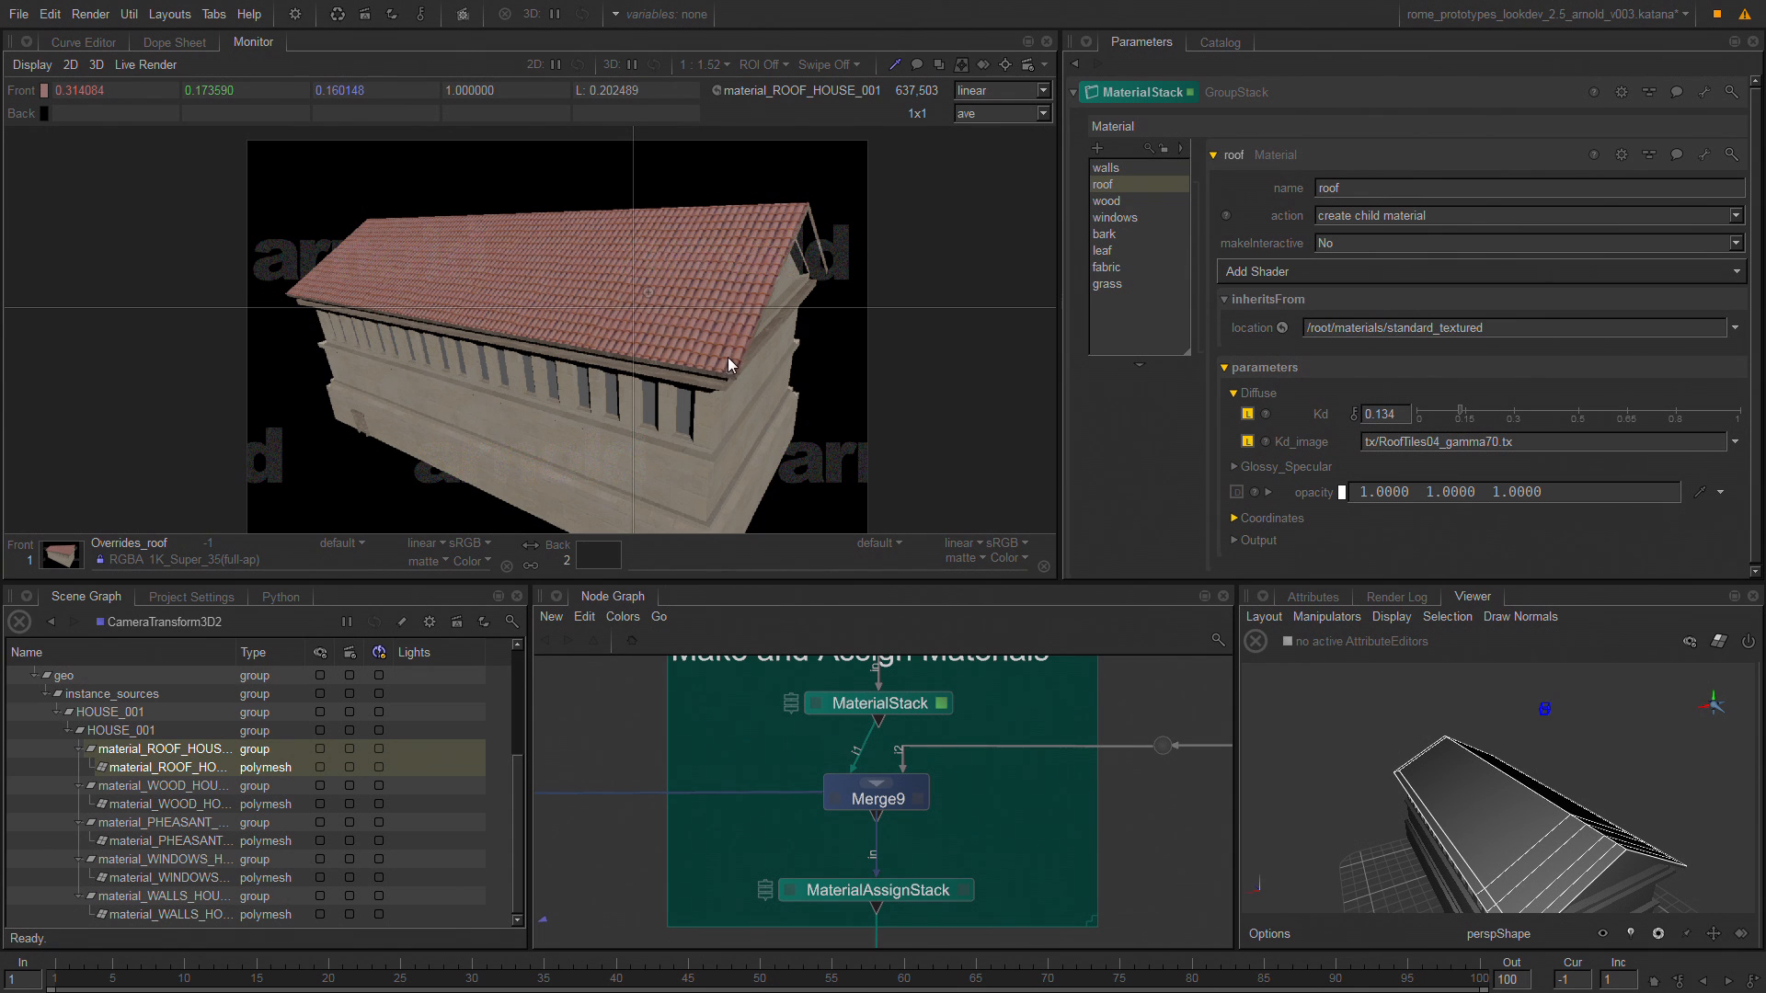
key("grave")
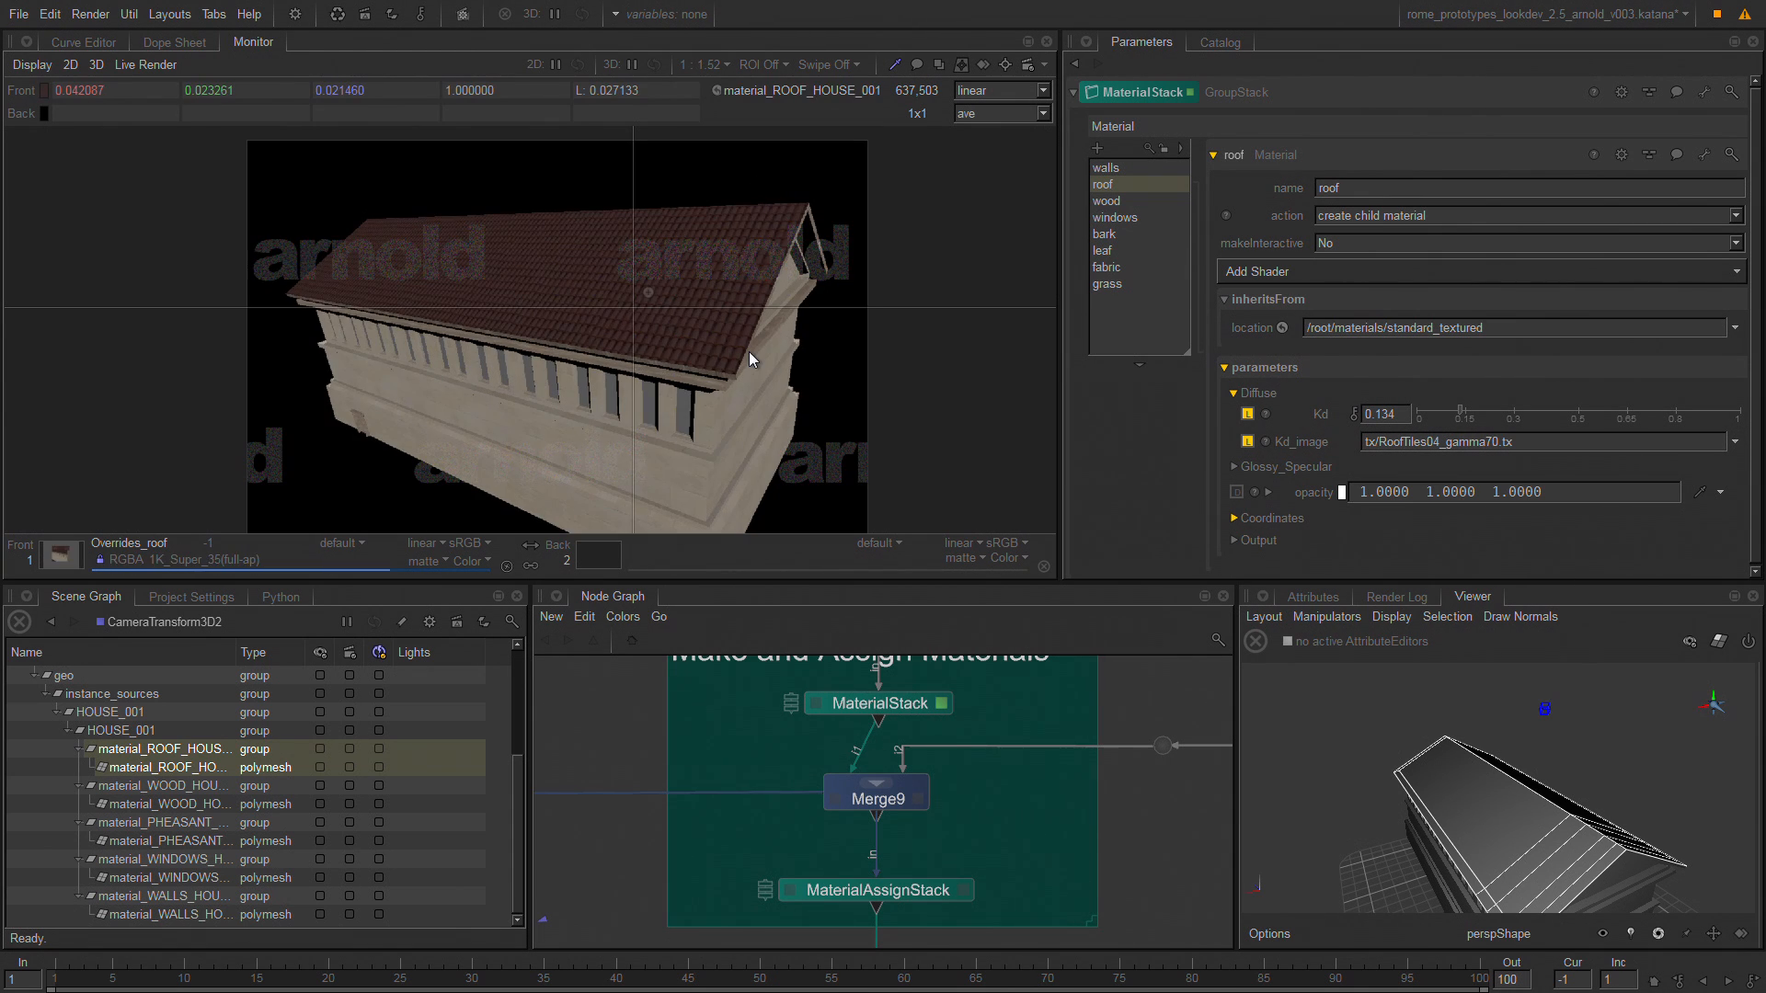
Examine the override nodes in the HOUSE_001 to HOUSE_004 branches below MaterialAssignStack.
middle_click_drag(785, 752, 953, 615)
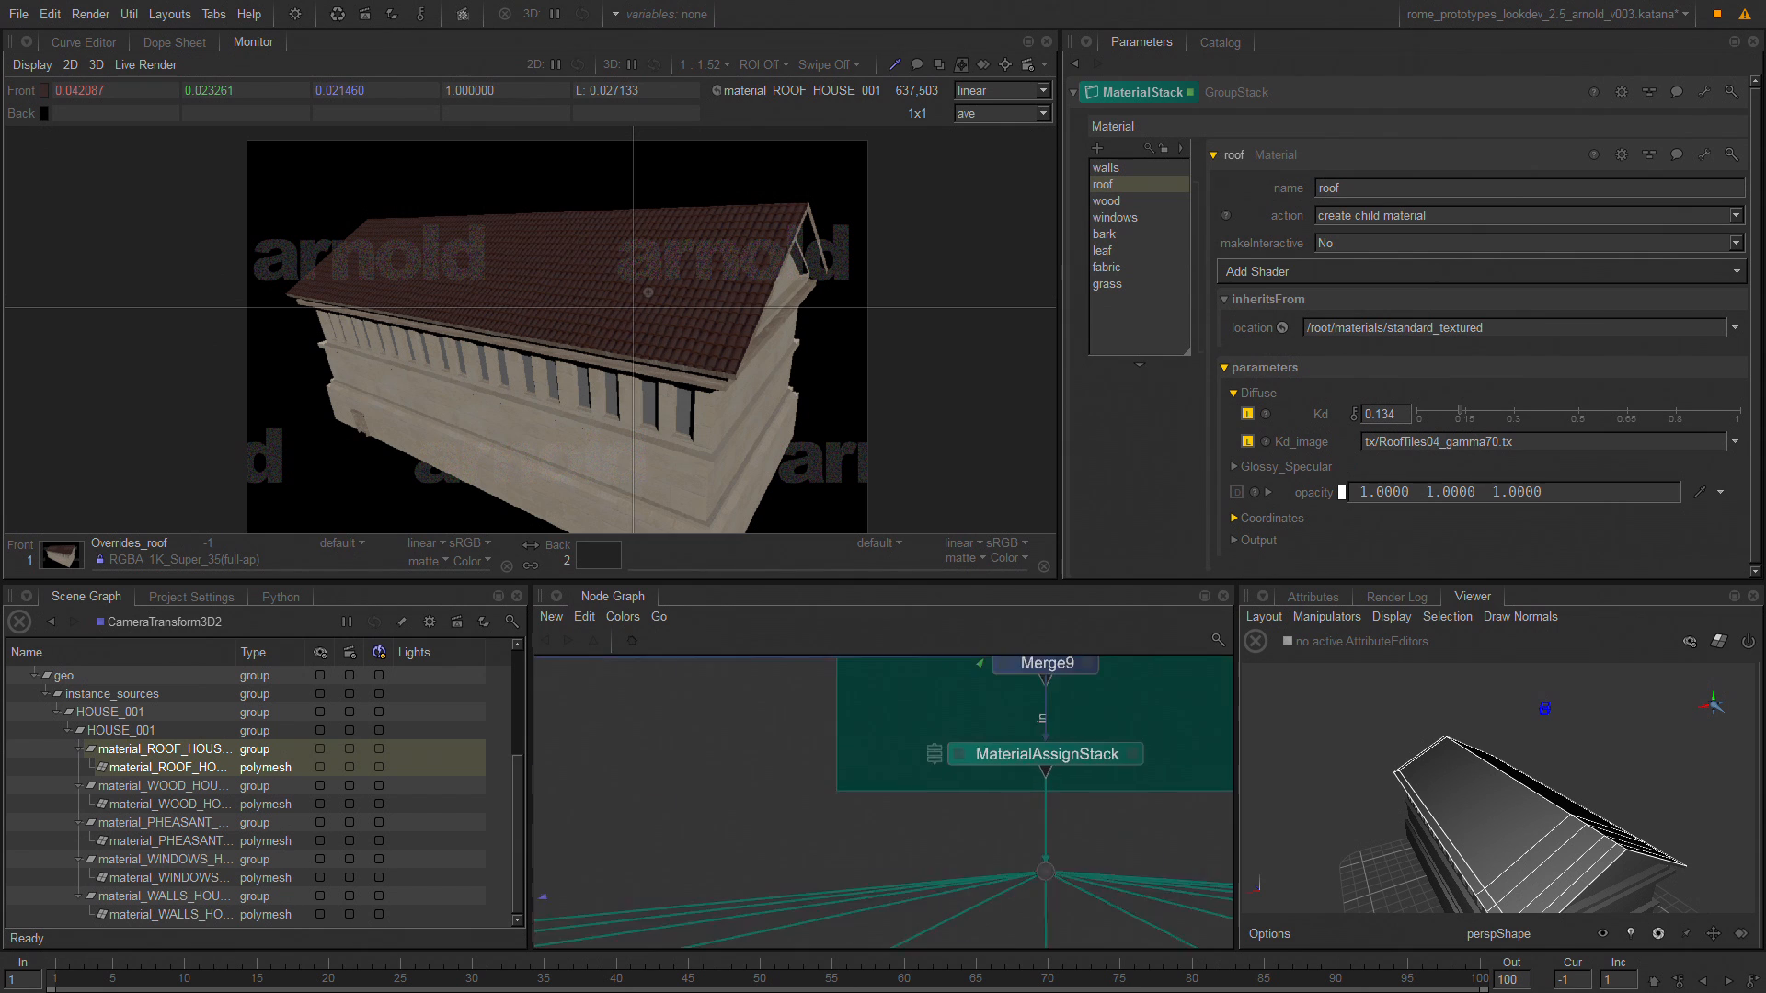
middle_click_drag(671, 842, 875, 626)
middle_click_drag(797, 713, 855, 654)
middle_click_drag(718, 818, 999, 642)
middle_click_drag(823, 658, 818, 664)
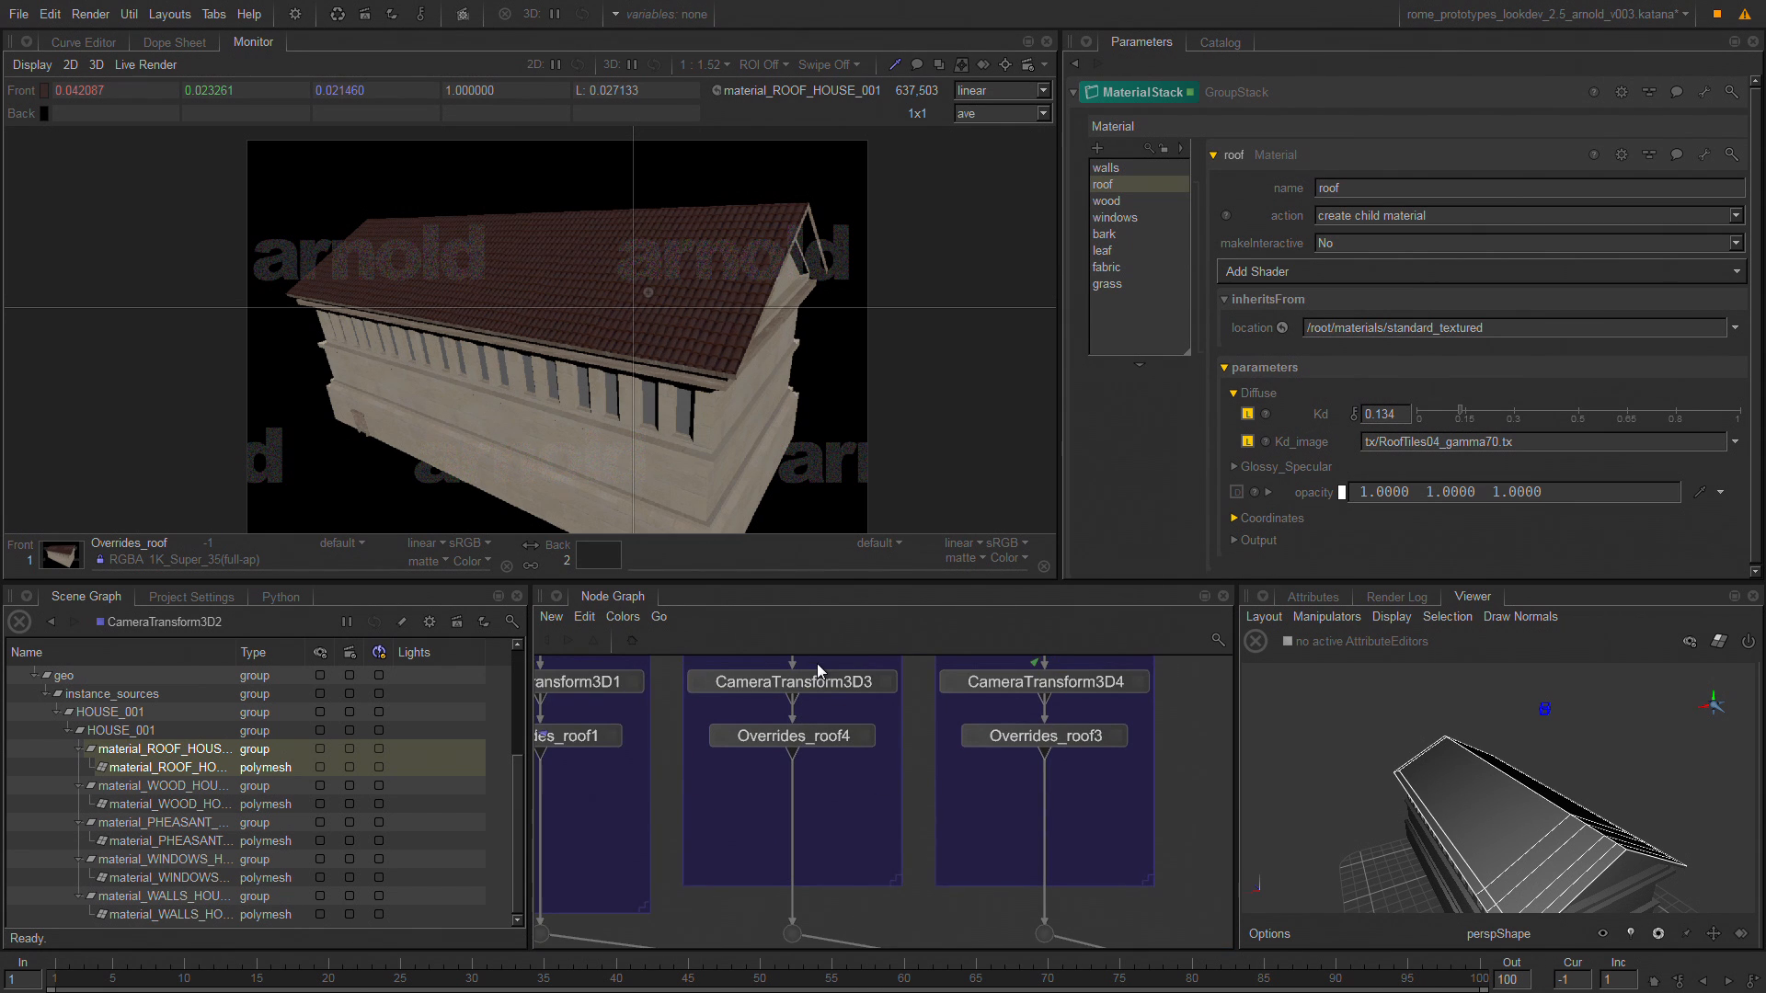
middle_click_drag(678, 793, 1184, 837)
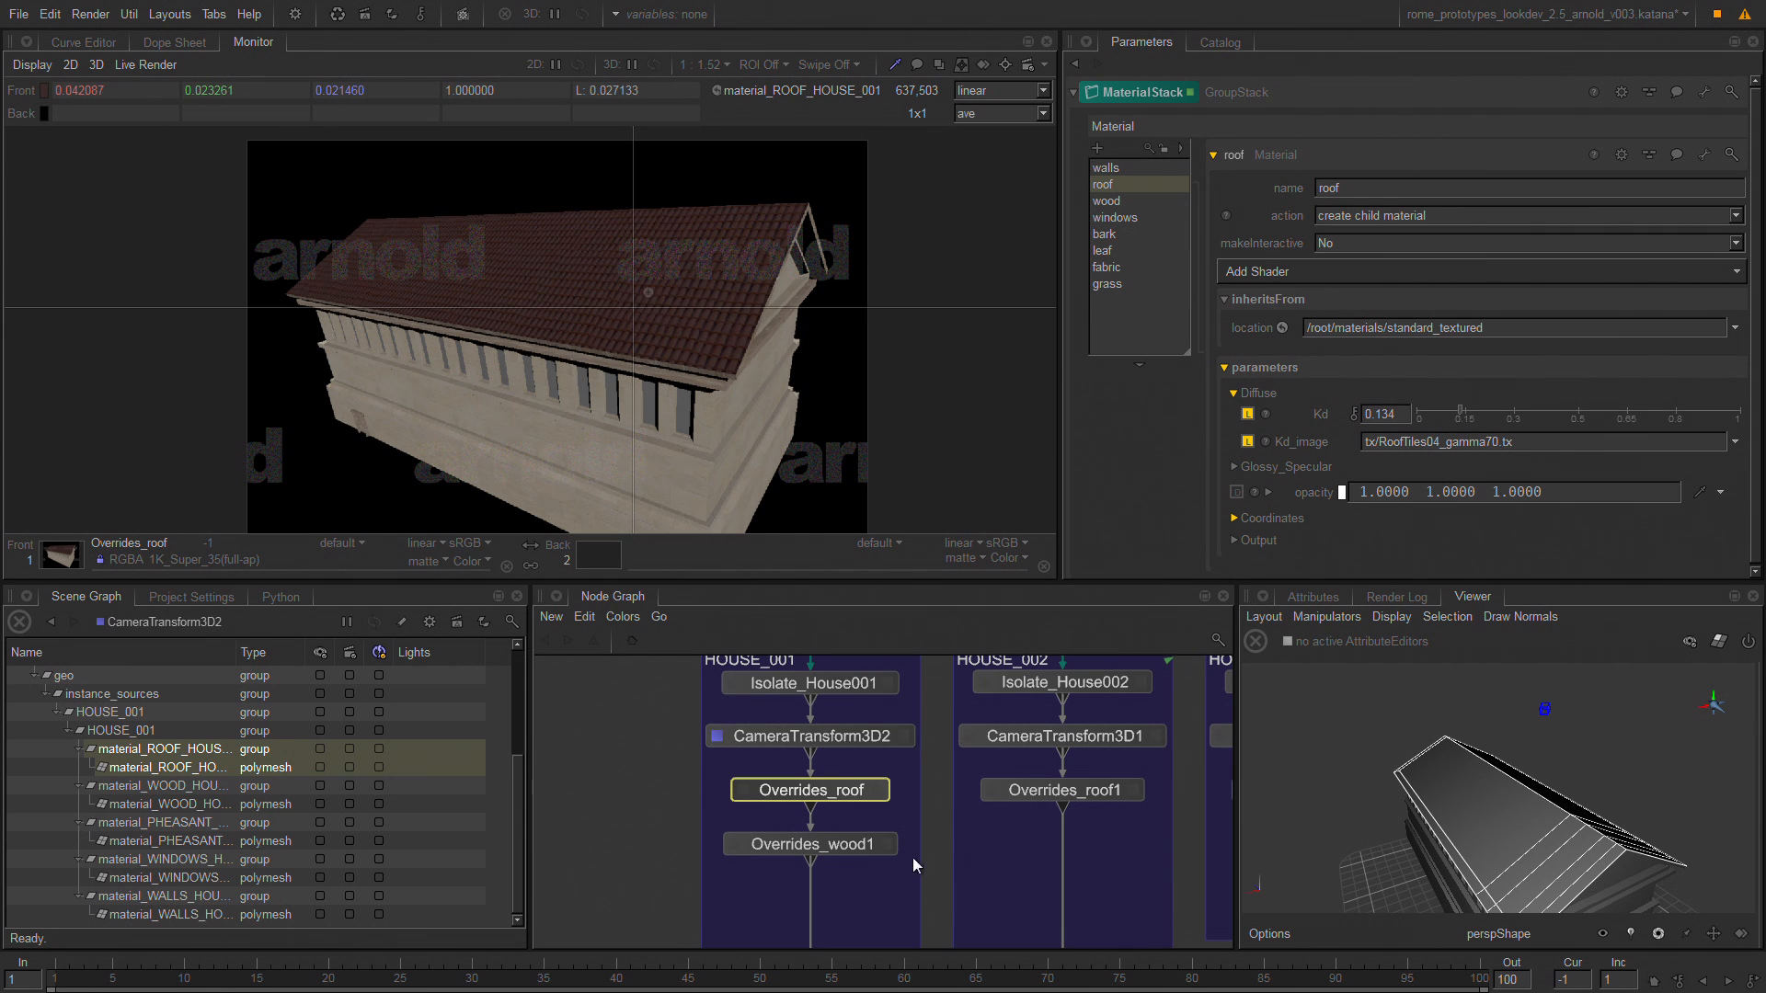
Follow the prototype branches down to Merge15 and RoofMatVariation_OpScript in an enlarged node graph, then review the peasant house branches.
middle_click_drag(913, 858, 726, 600)
middle_click_drag(1054, 781, 867, 724)
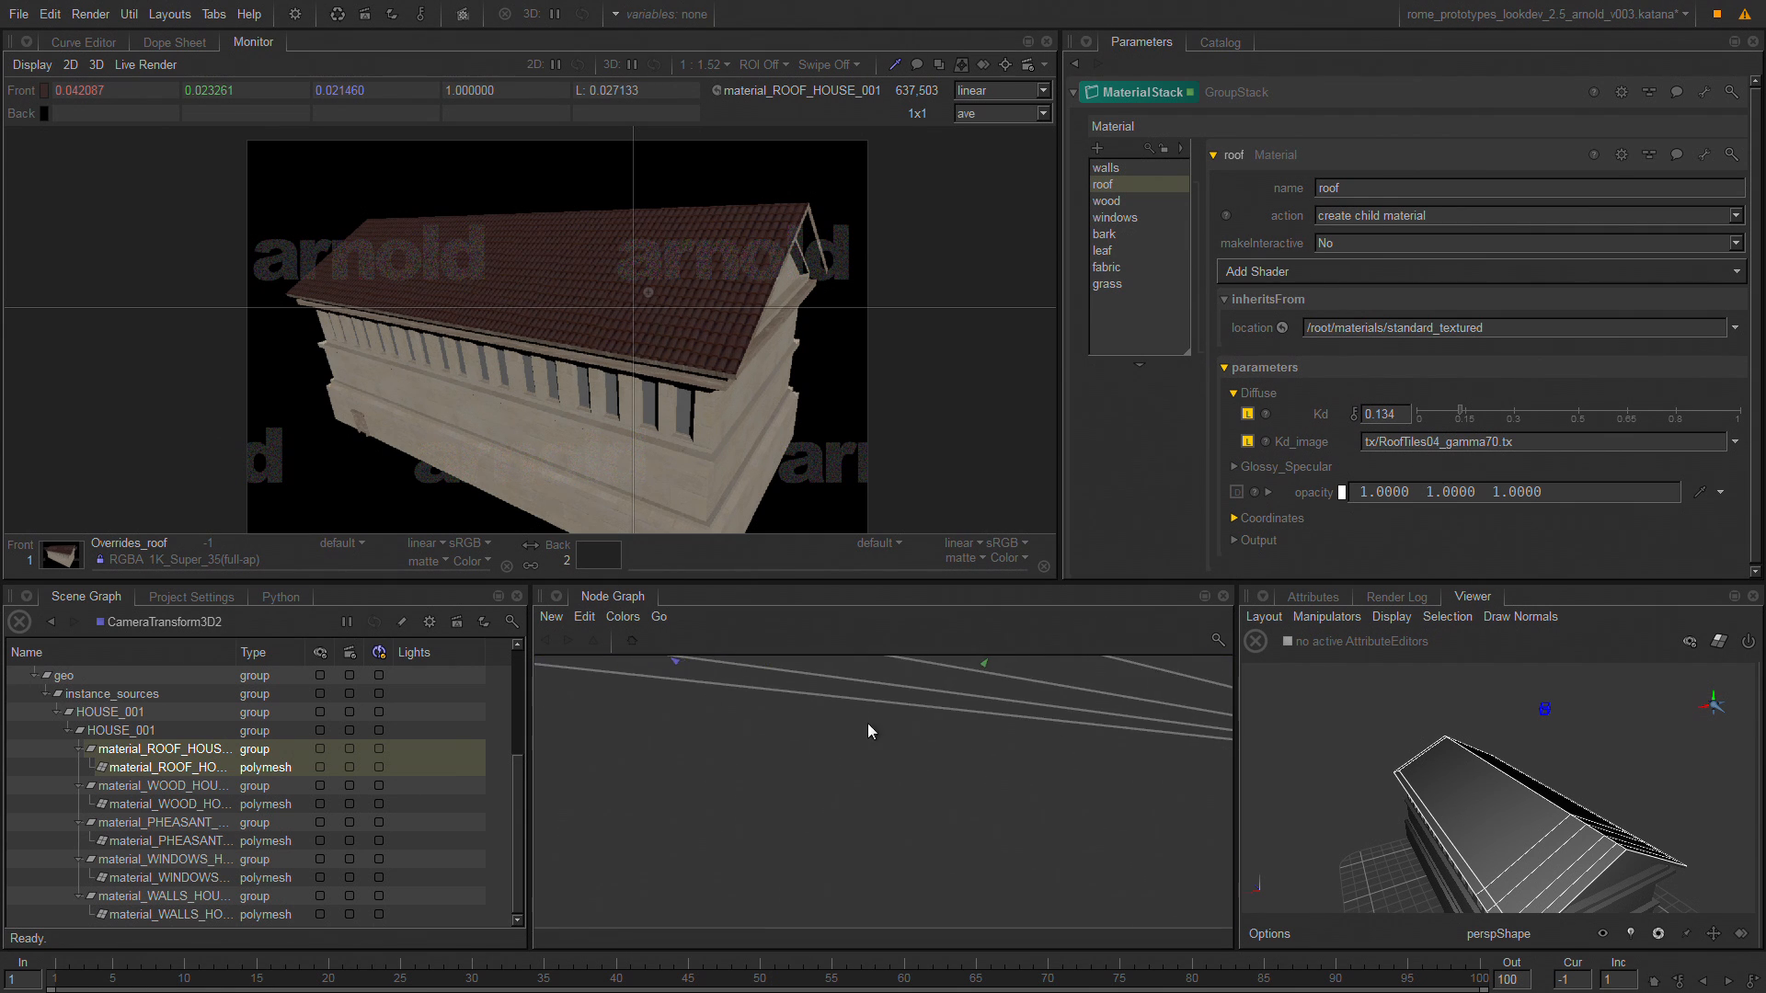
middle_click_drag(1109, 780, 876, 774)
key("space")
middle_click_drag(1080, 803, 1078, 756)
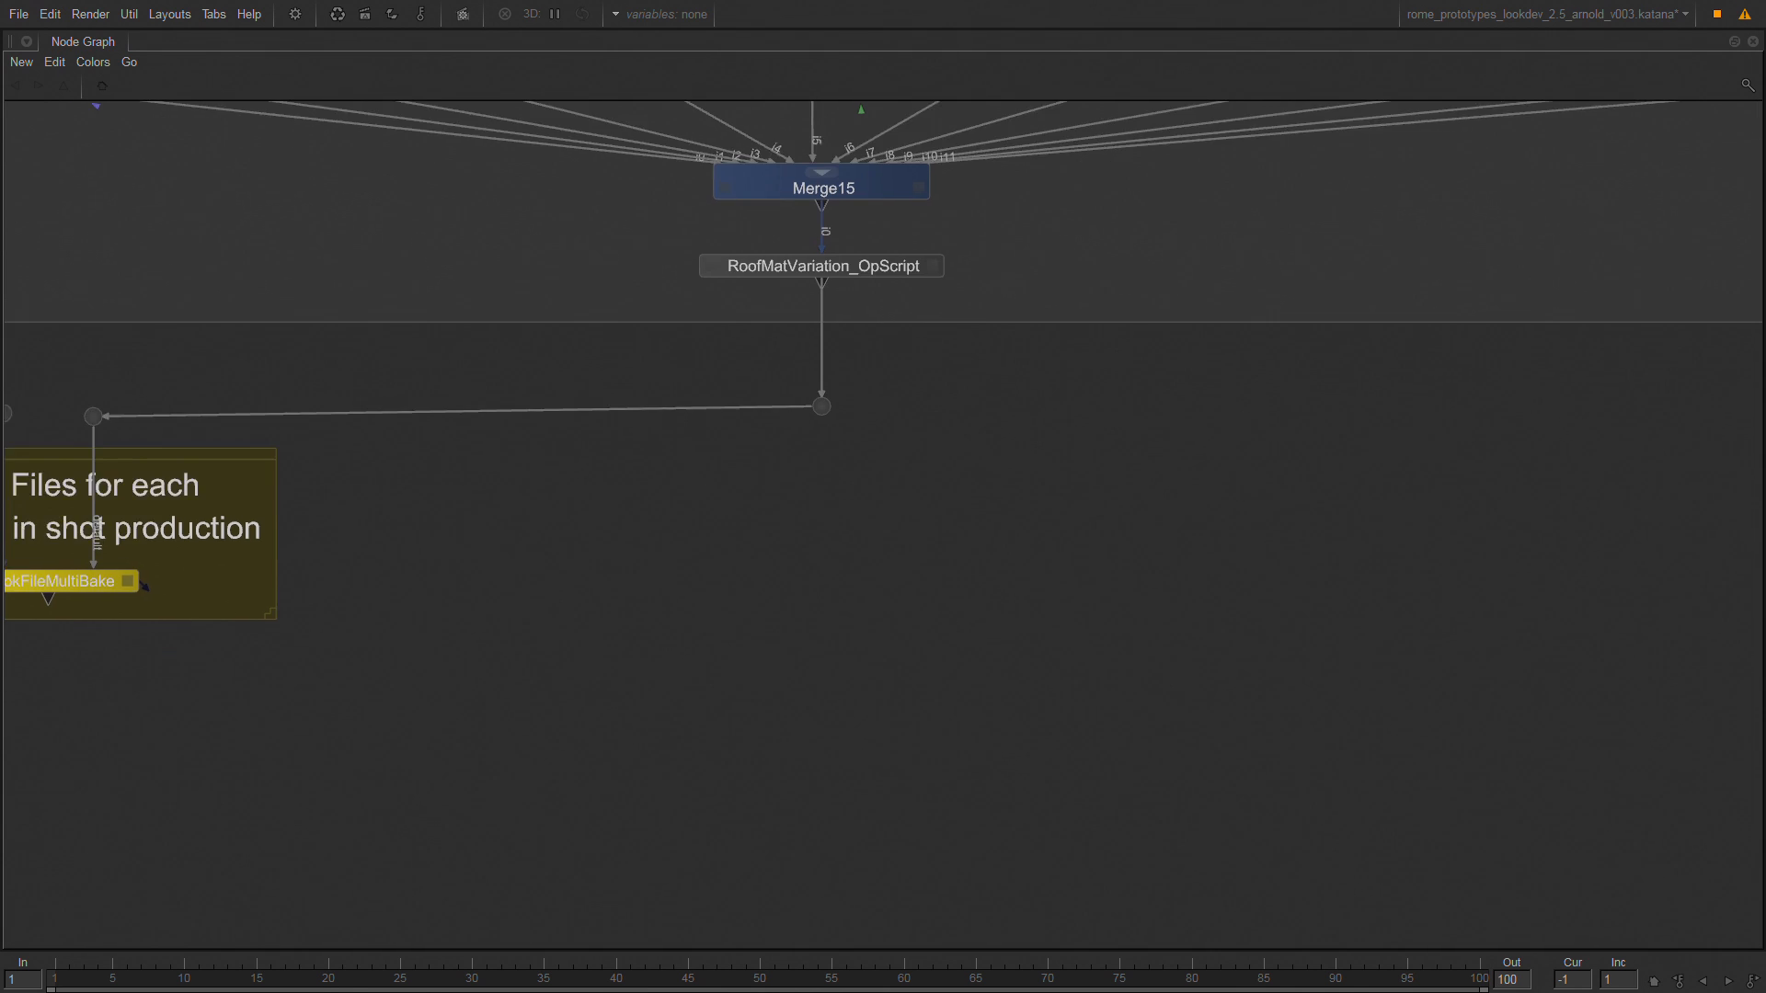
middle_click_drag(1016, 359, 1050, 792)
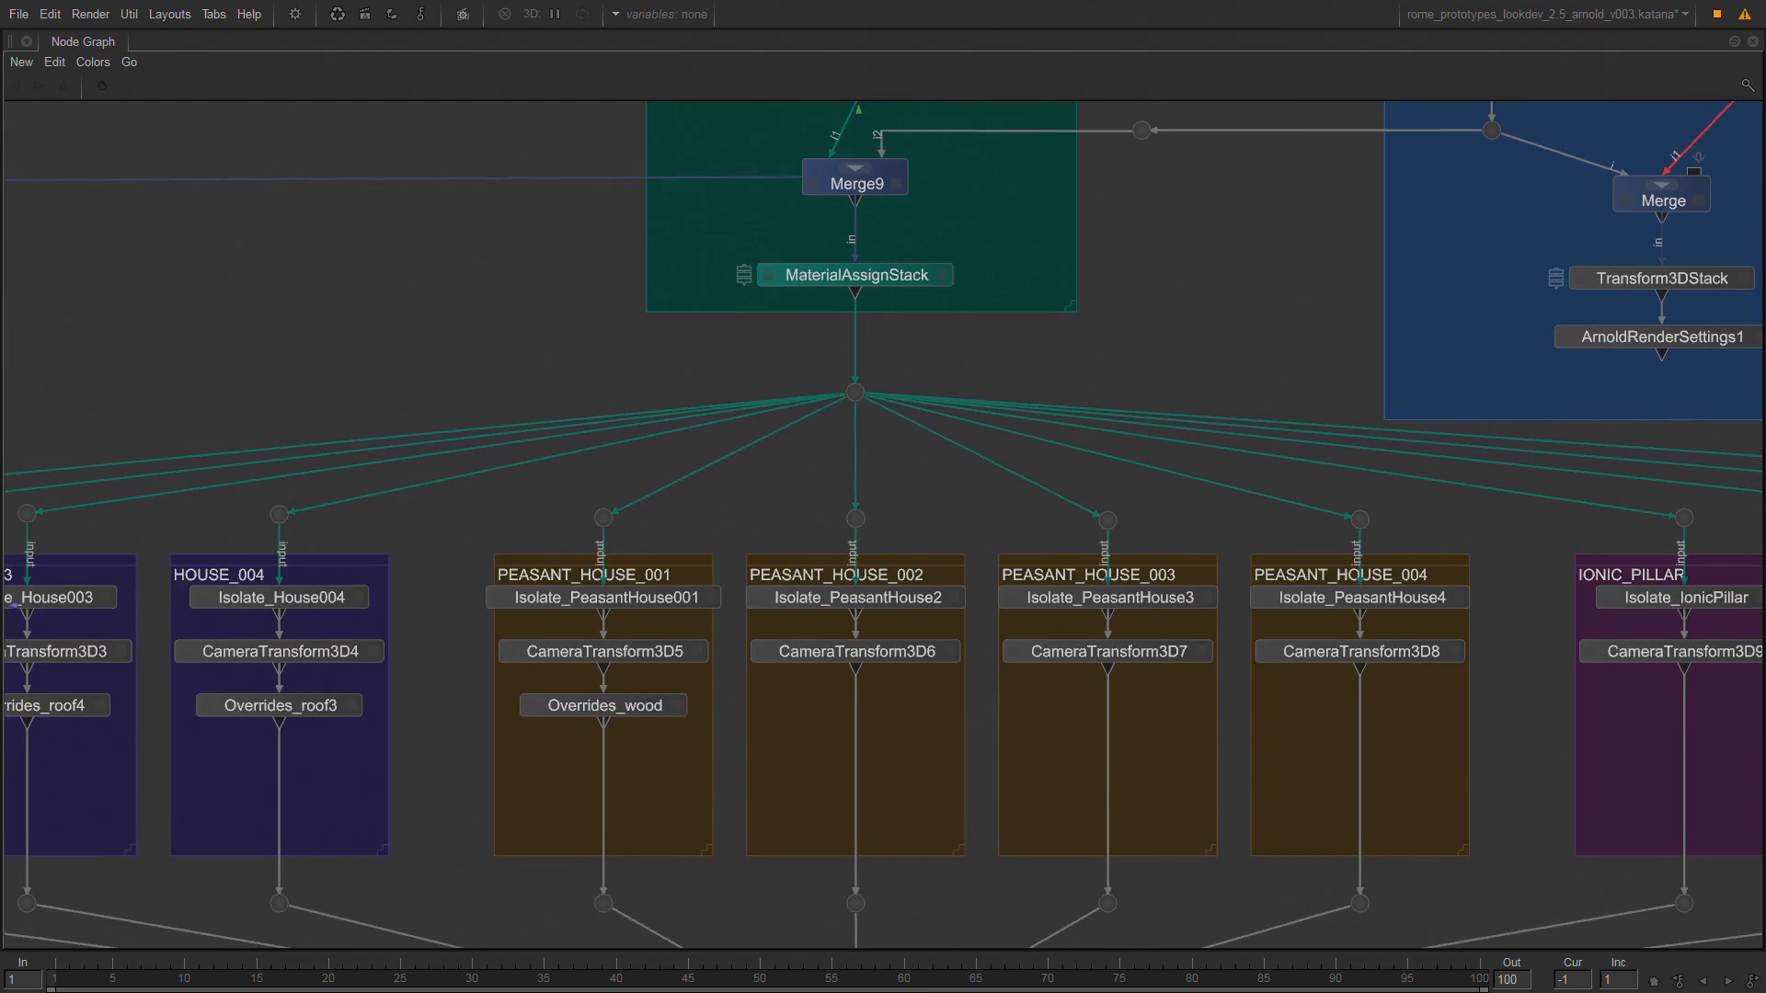
Follow the prototype branches down to the look file export group and open the parameters of LookFileMultiBake.
middle_click_drag(1034, 912, 1102, 448)
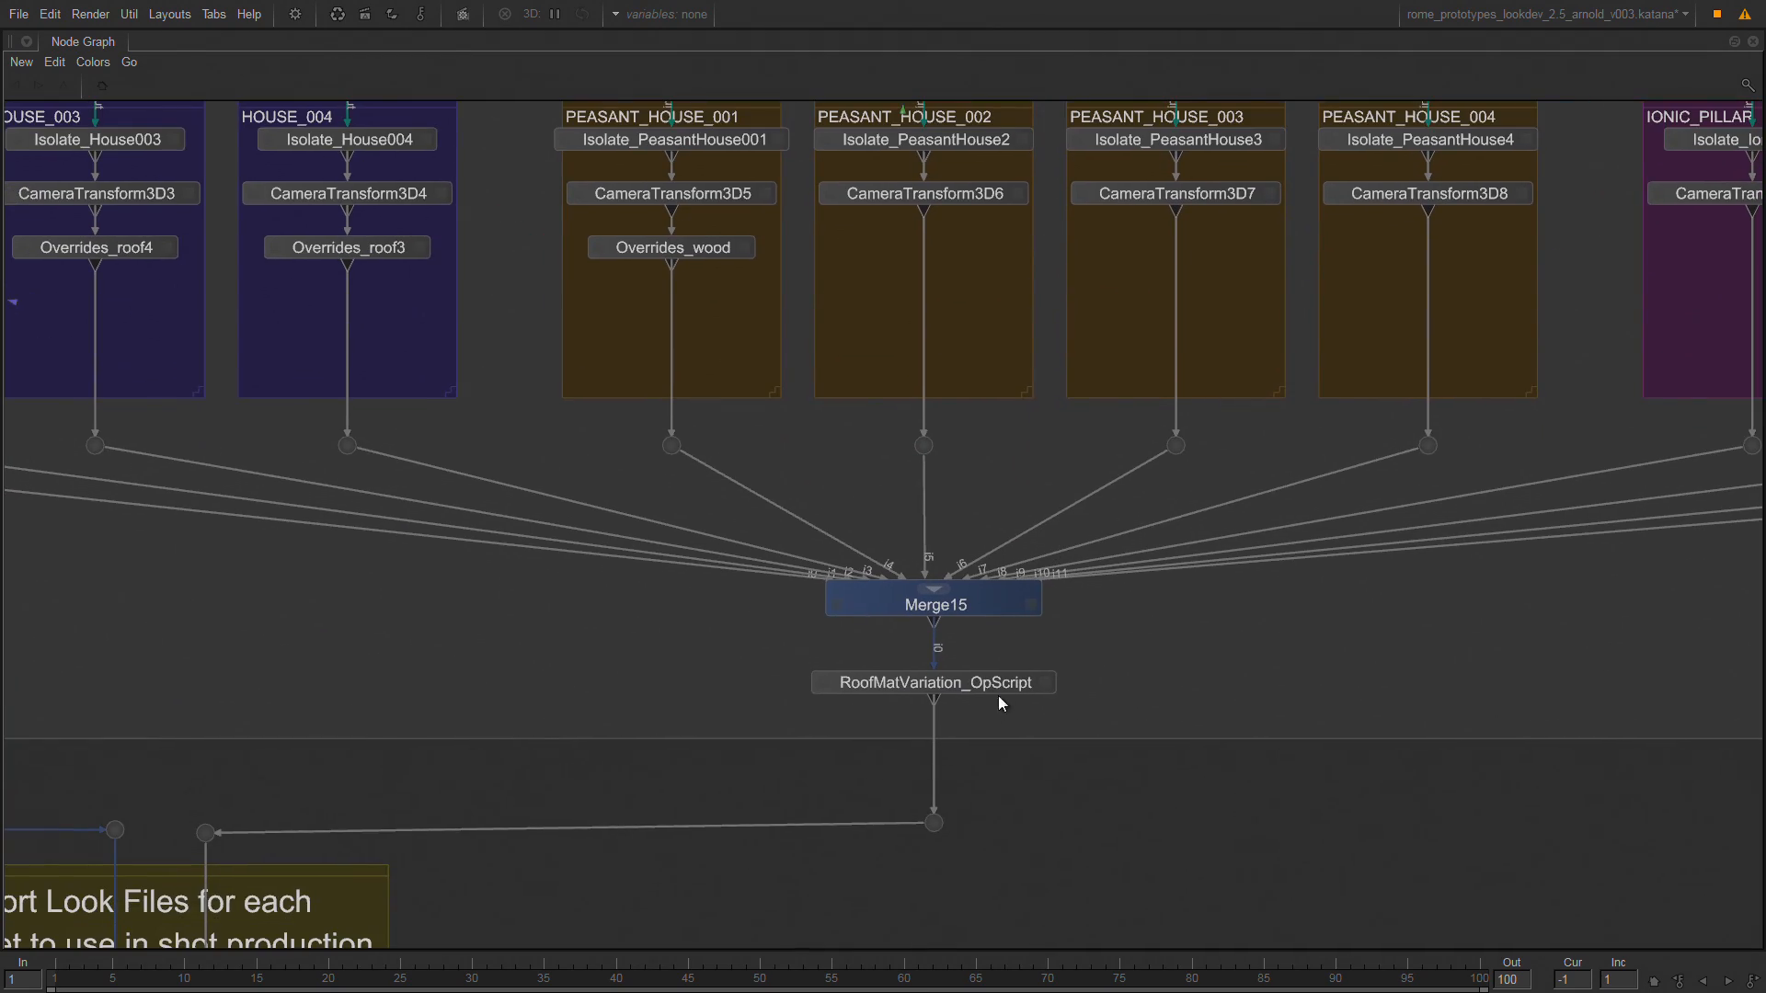
middle_click_drag(997, 695, 1265, 471)
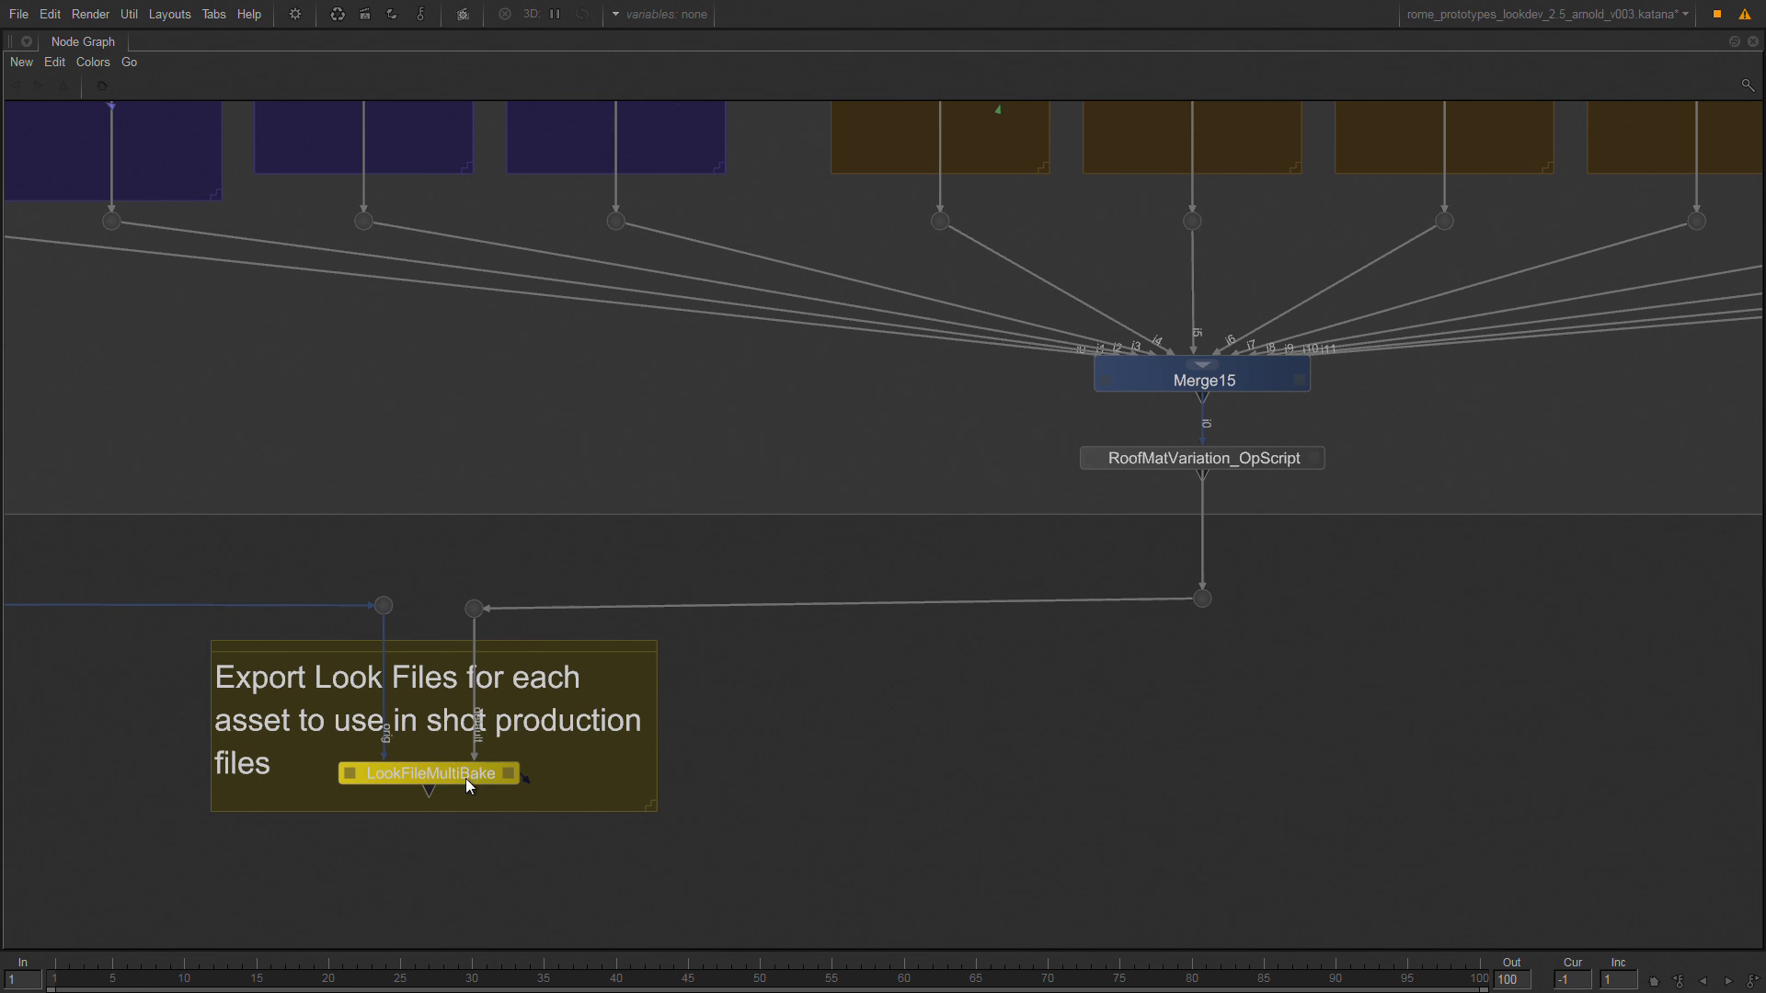
left_click(508, 774)
key("space")
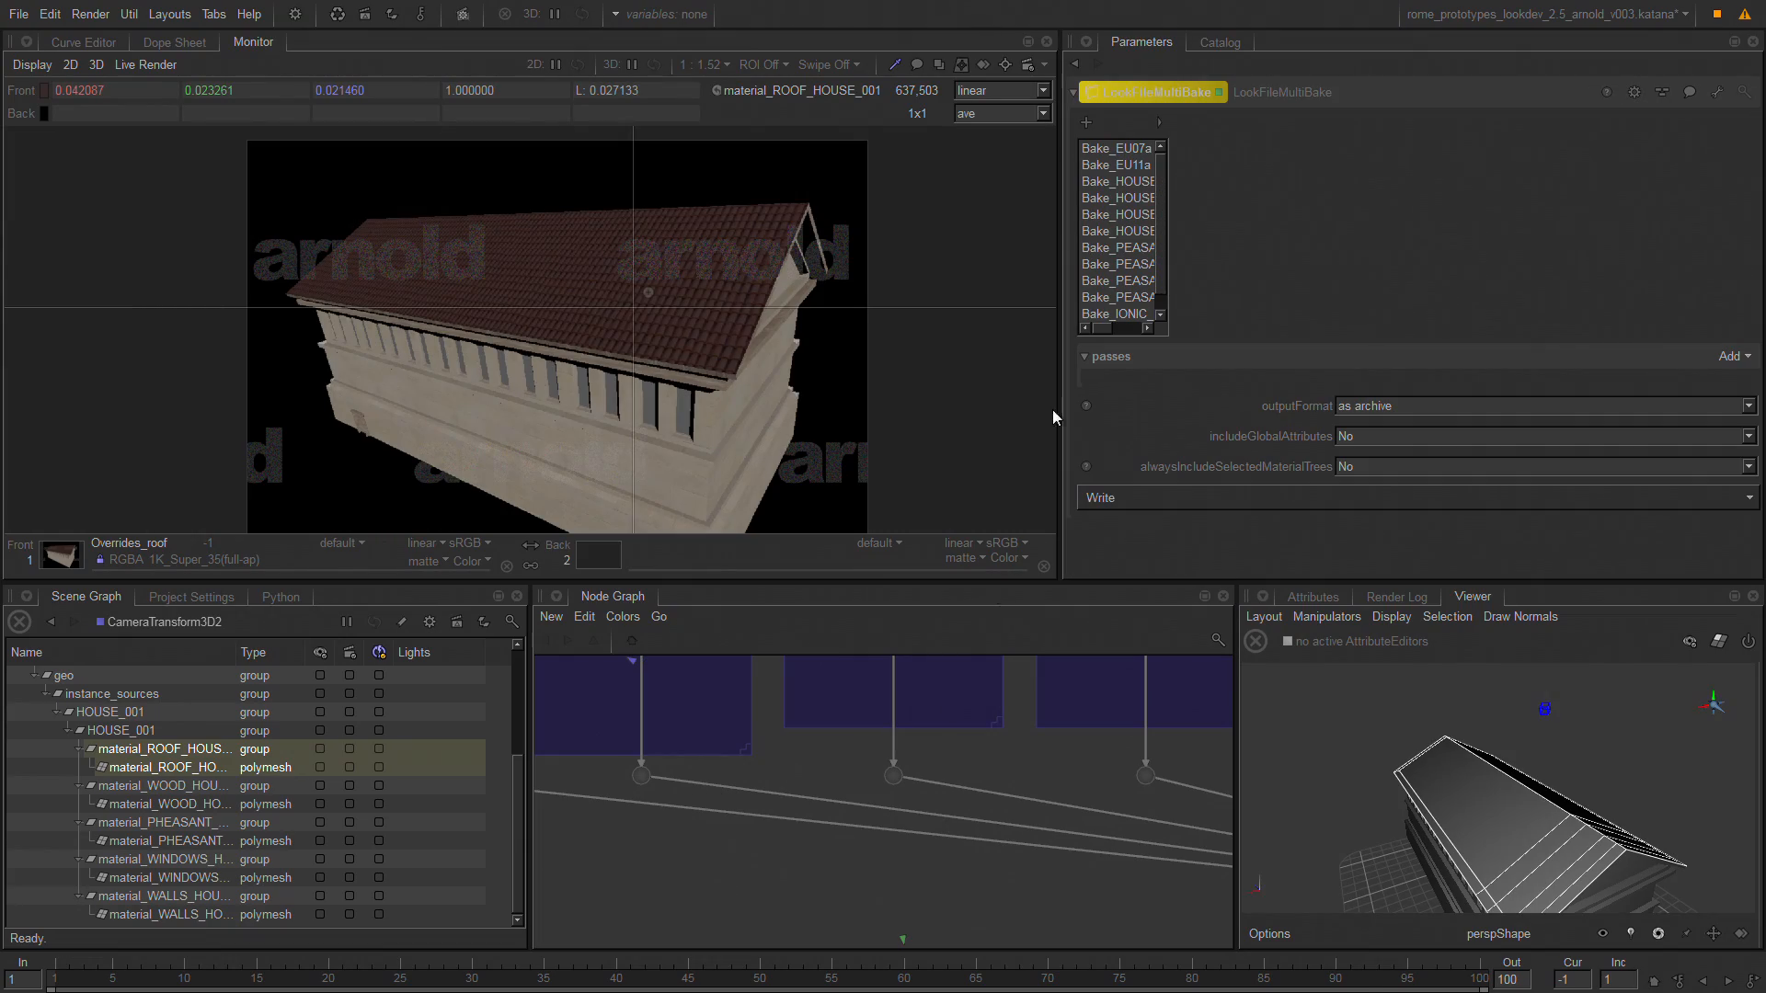
Examine the root locations and saveTo paths of the PEASANT_HOUSE_002, EU07a and HOUSE_002 bake entries in an enlarged parameter view.
left_click(1116, 264)
key("space")
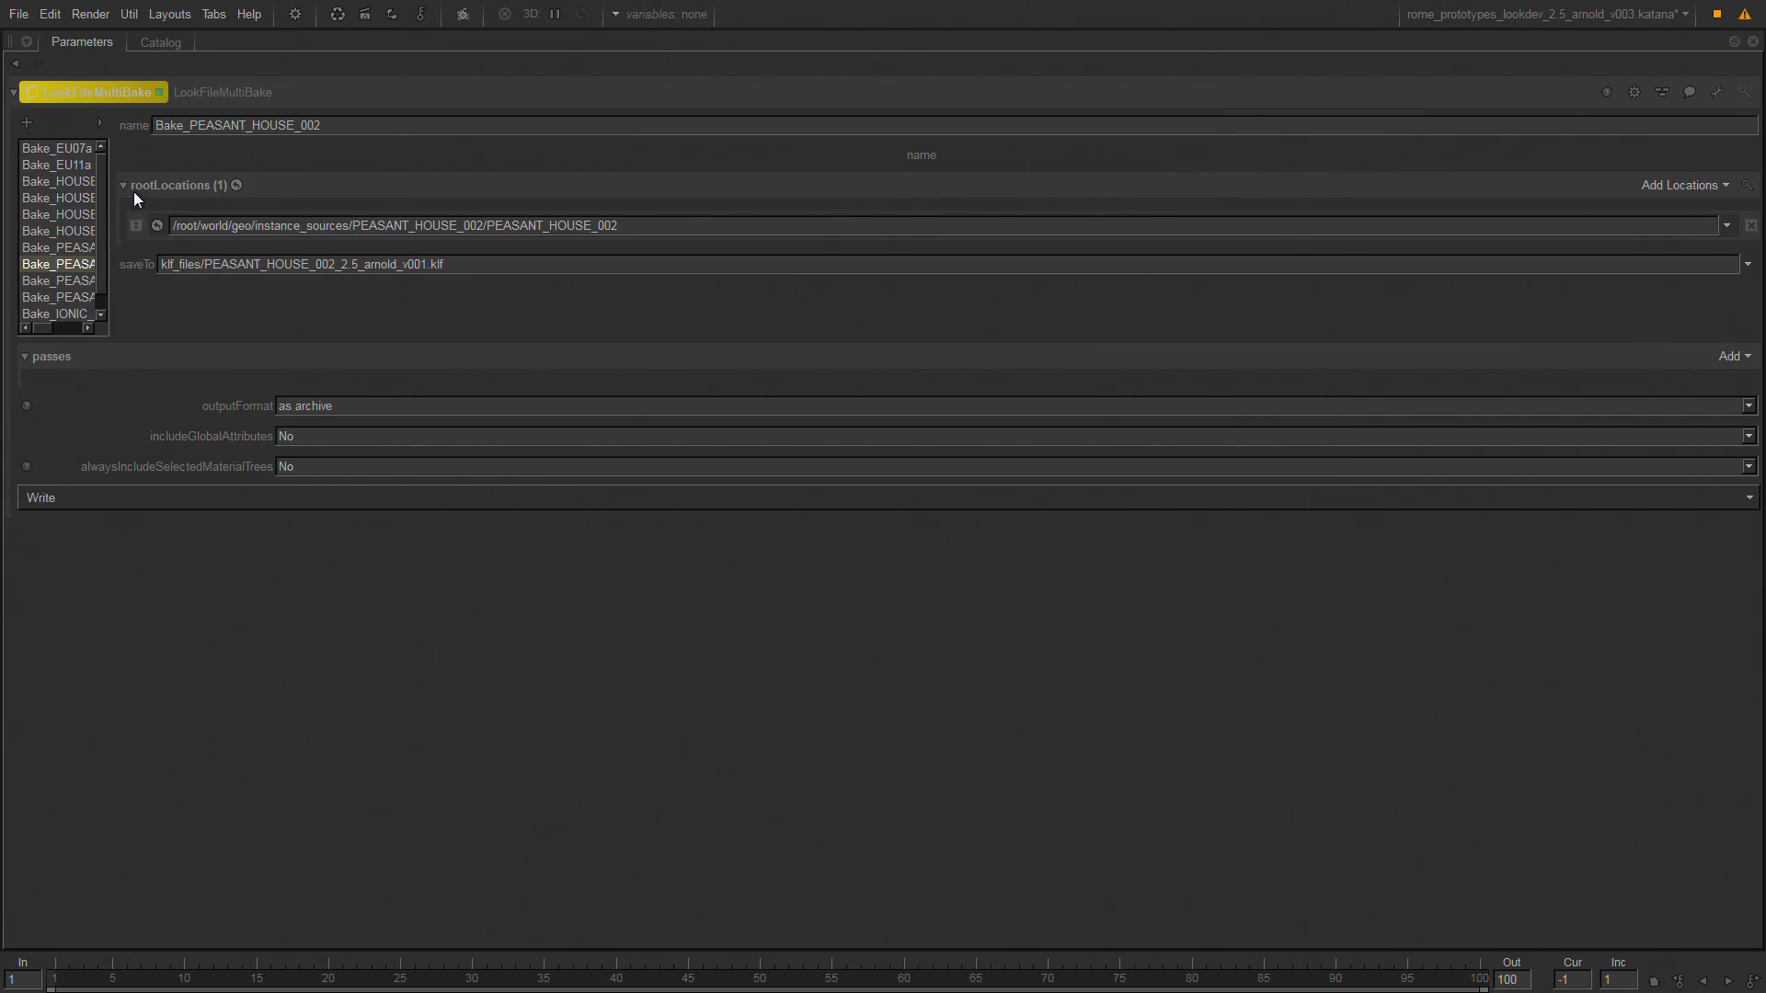
left_click(88, 328)
left_click(35, 331)
left_click(73, 147)
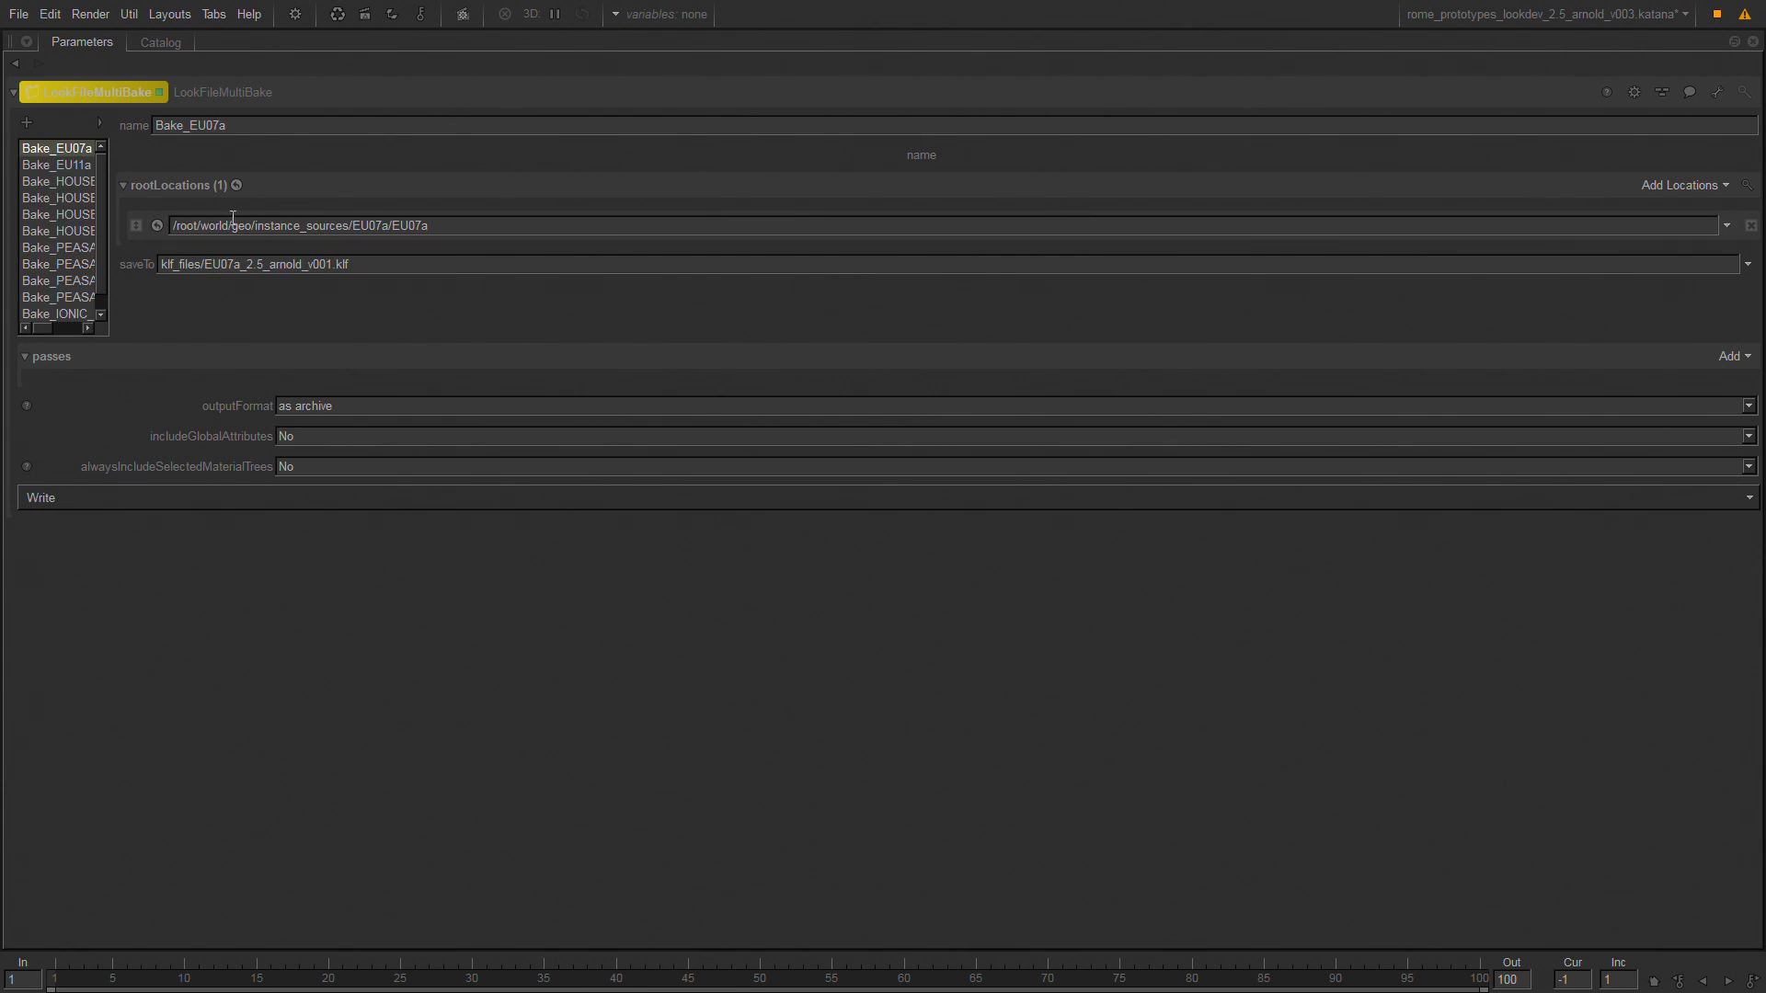
left_click(61, 198)
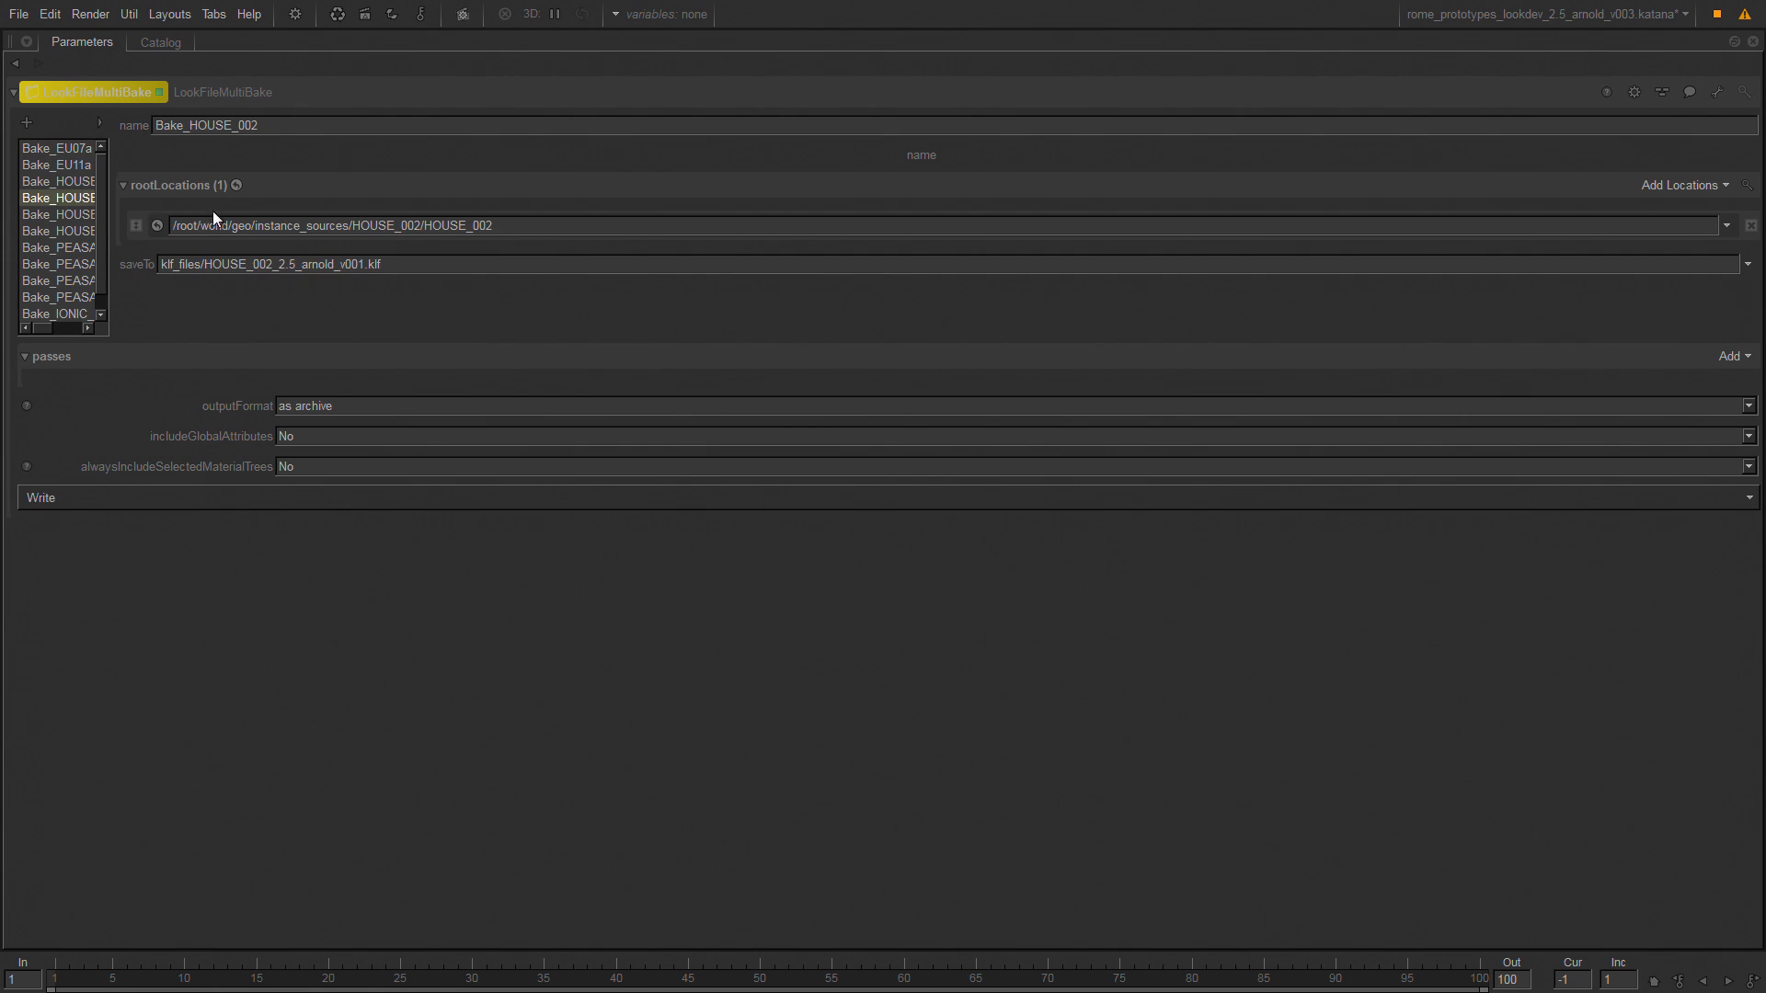
left_click_drag(544, 224, 134, 223)
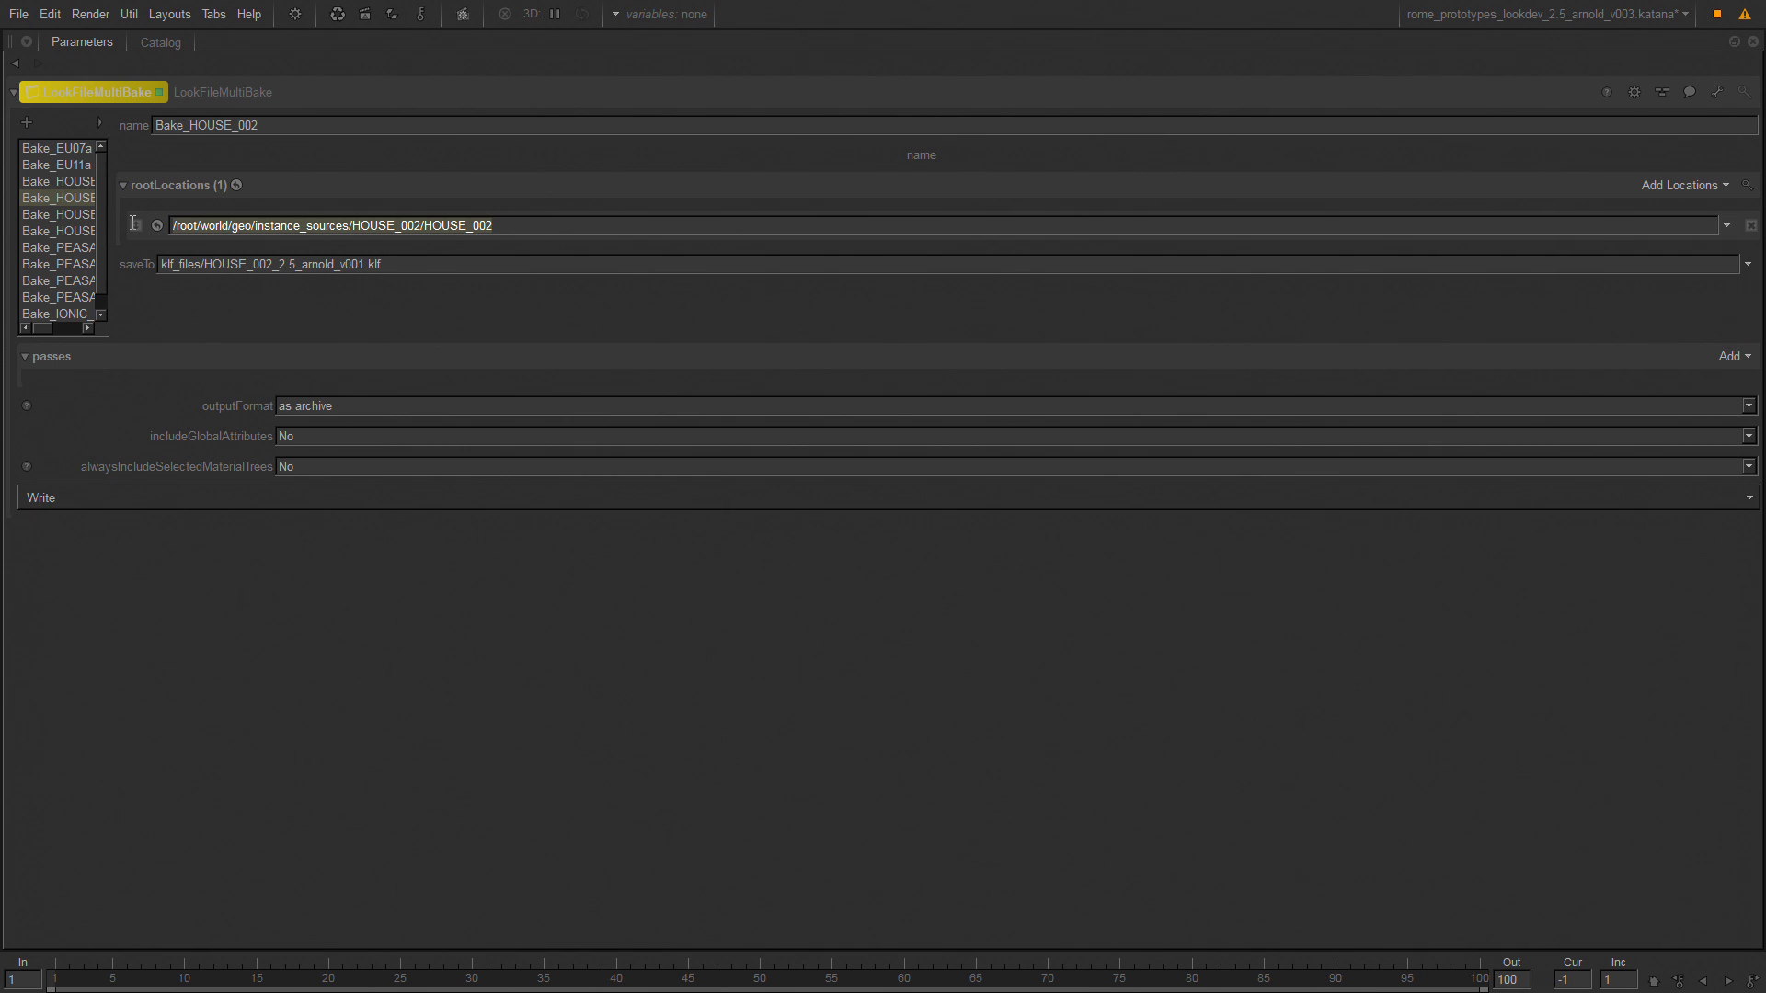
left_click(407, 632)
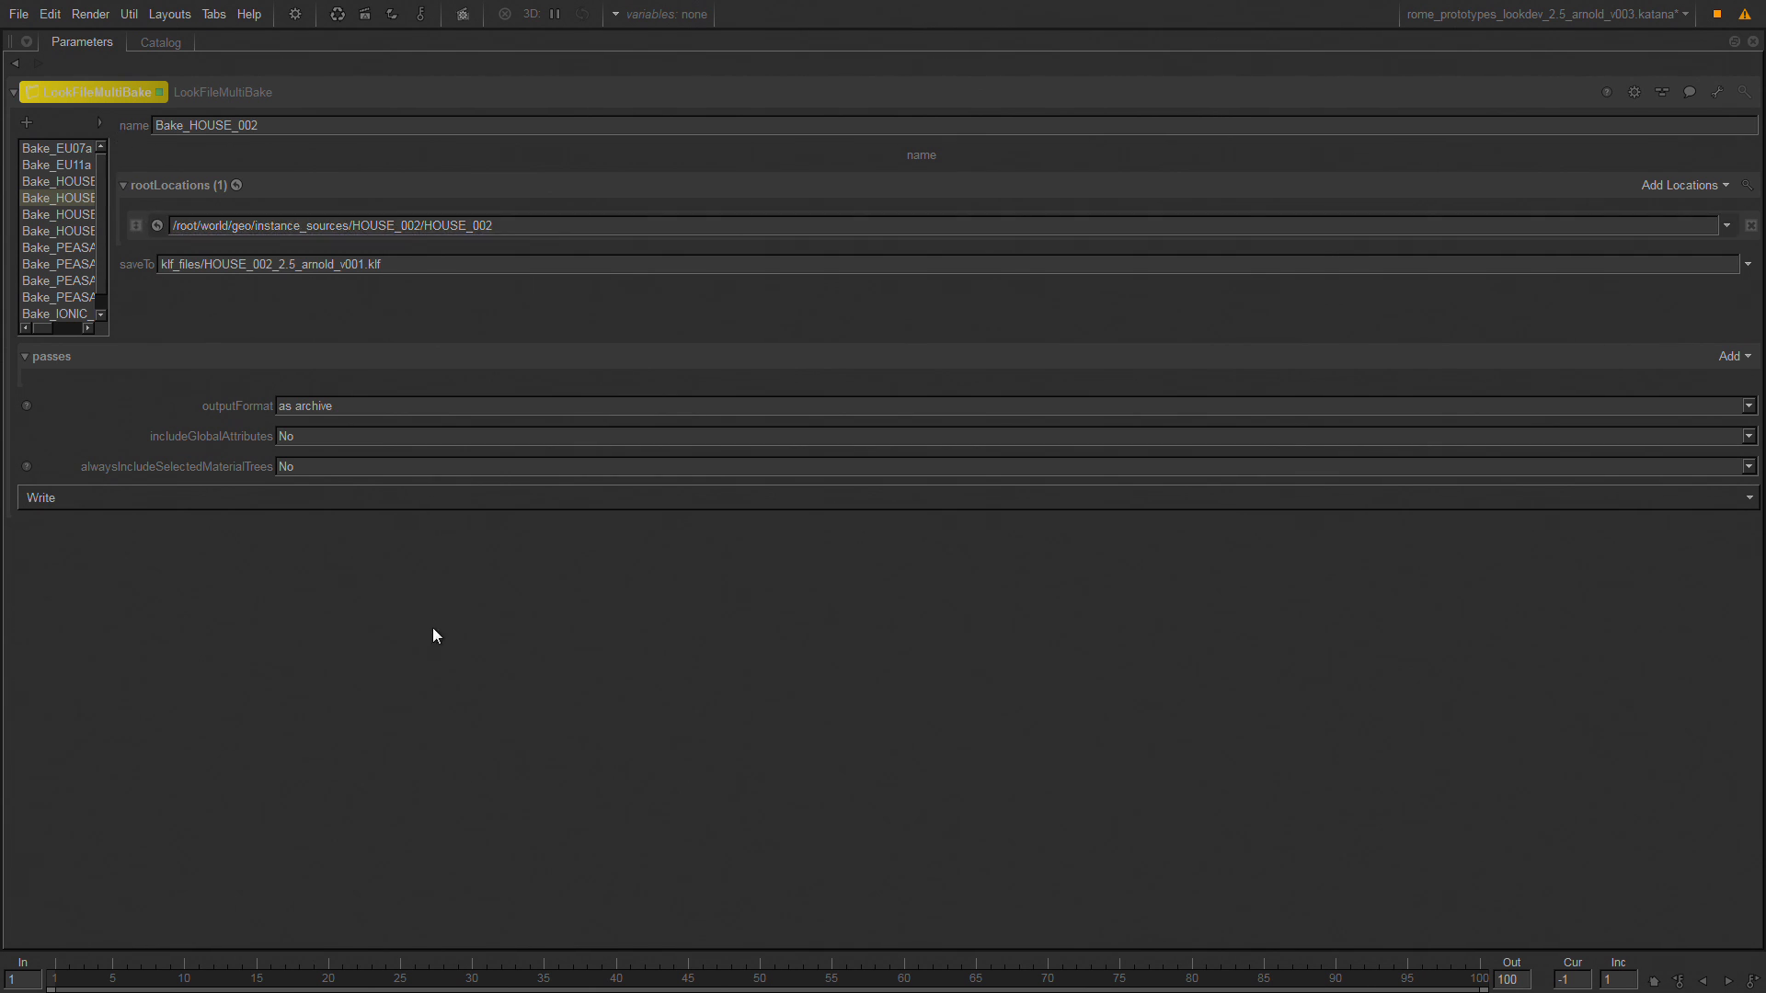
Review the complete ASSET LOOK DEVELOPMENT graph together with the look file export group in an enlarged node graph.
key("space")
middle_click_drag(1040, 869, 979, 499)
key("space")
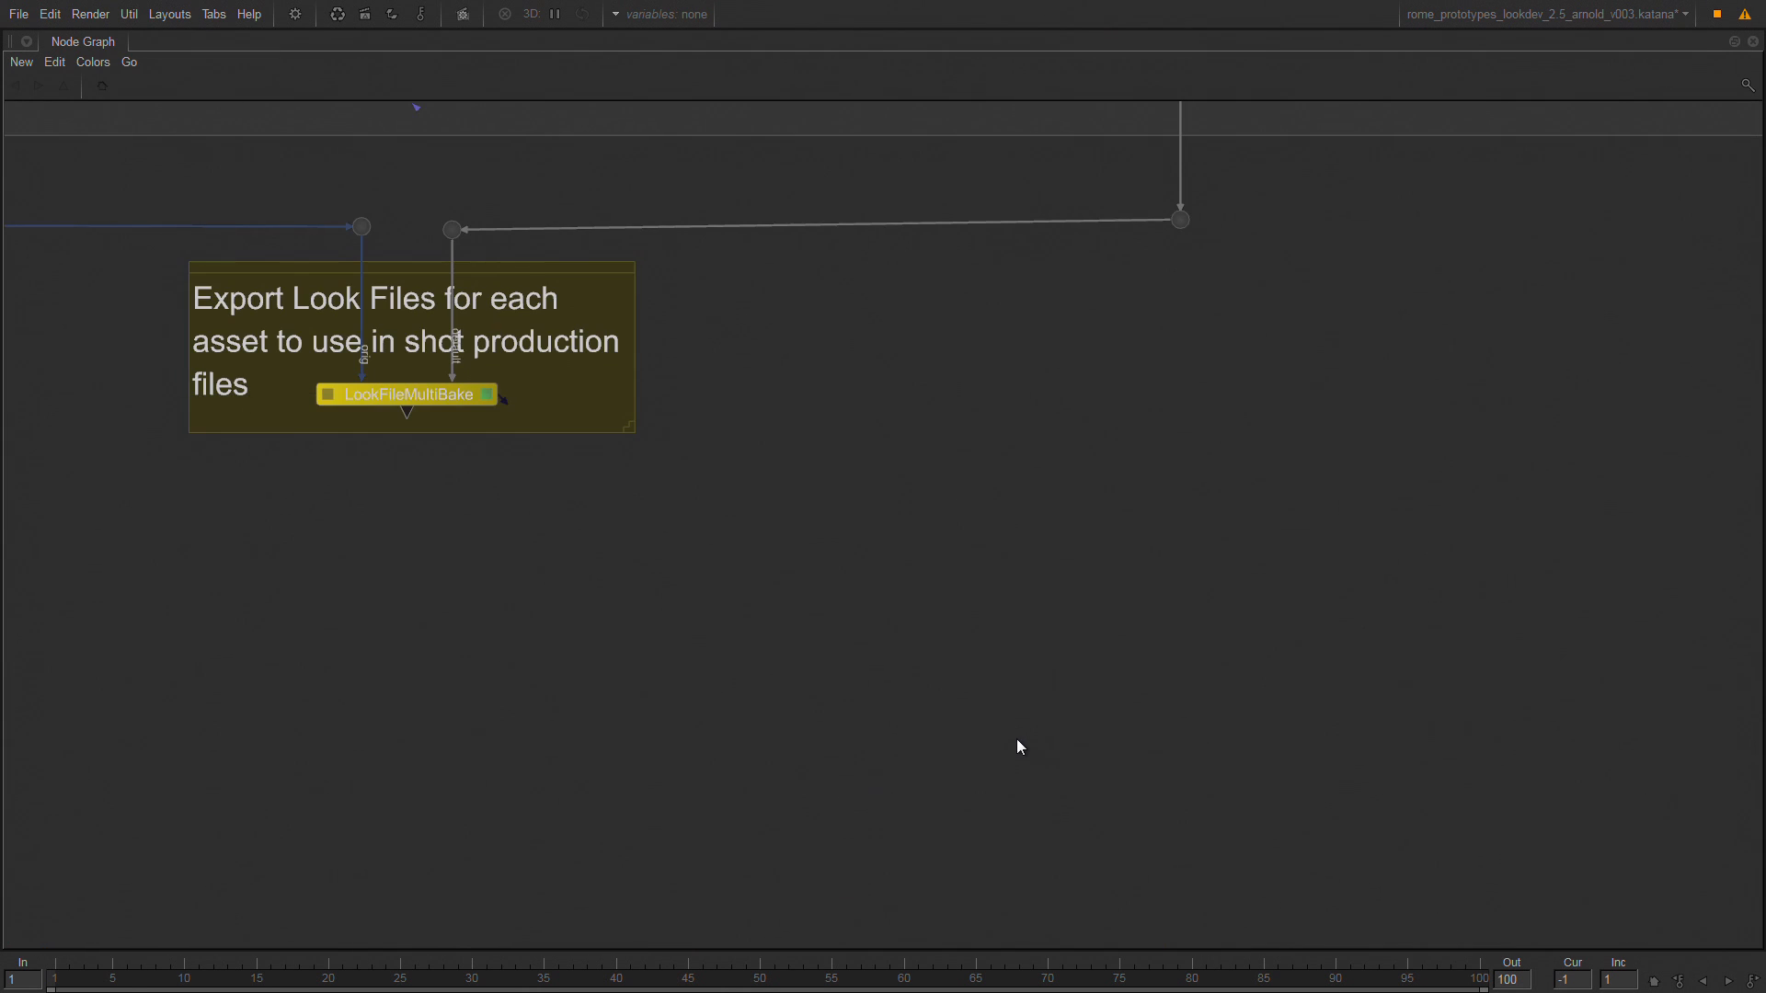
key("a")
left_click_drag(706, 379, 887, 438)
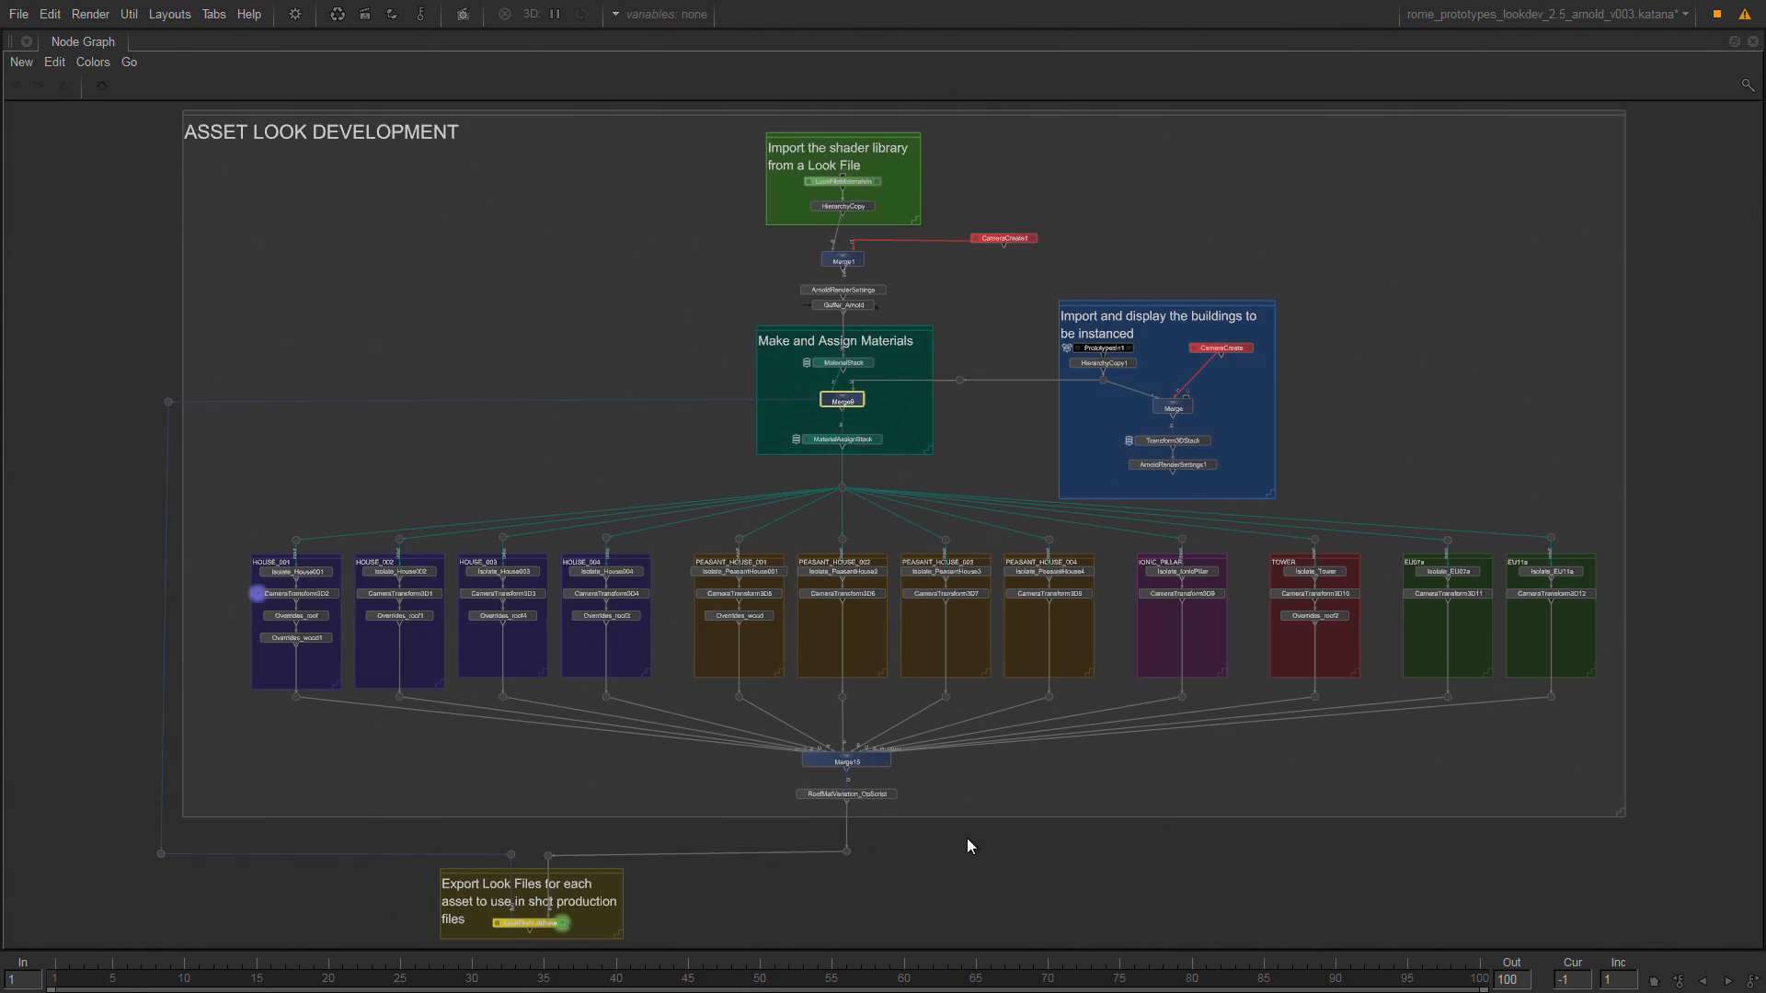
left_click_drag(955, 837, 780, 781)
Return to the enlarged LookFileMultiBake parameters and examine the root location and saveTo path of Bake_HOUSE_002.
key("space")
key("space")
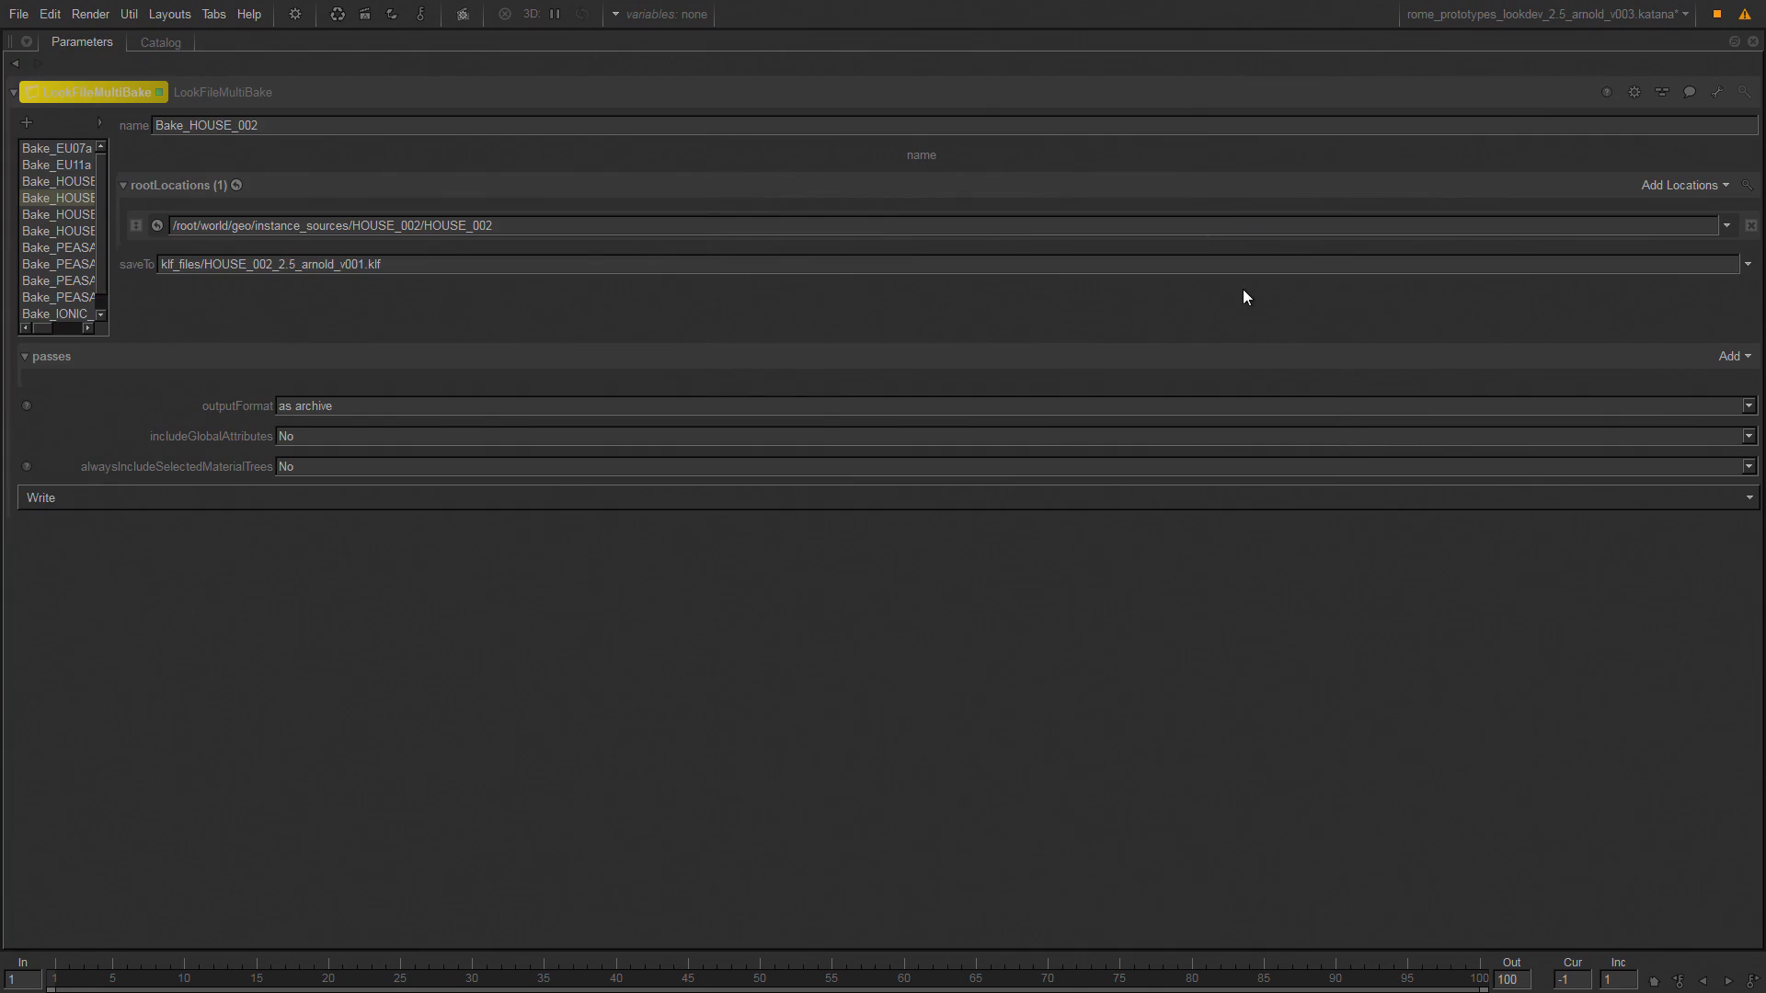
left_click_drag(599, 226, 111, 236)
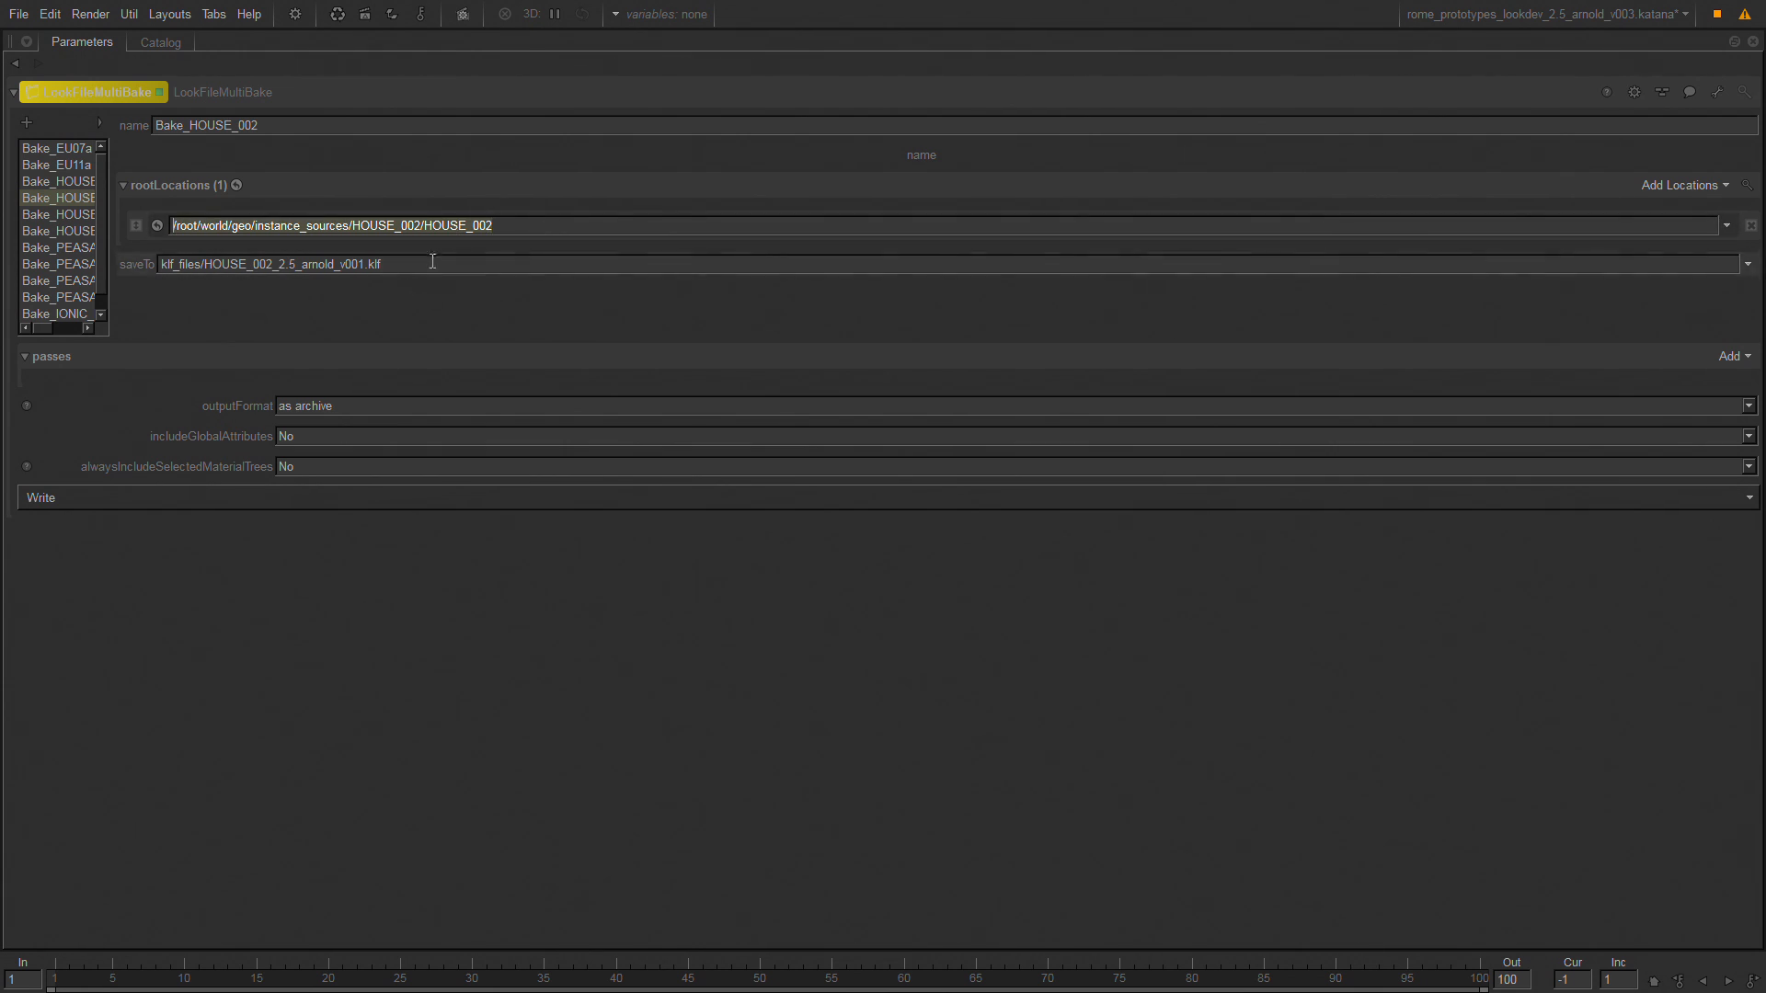
left_click(350, 267)
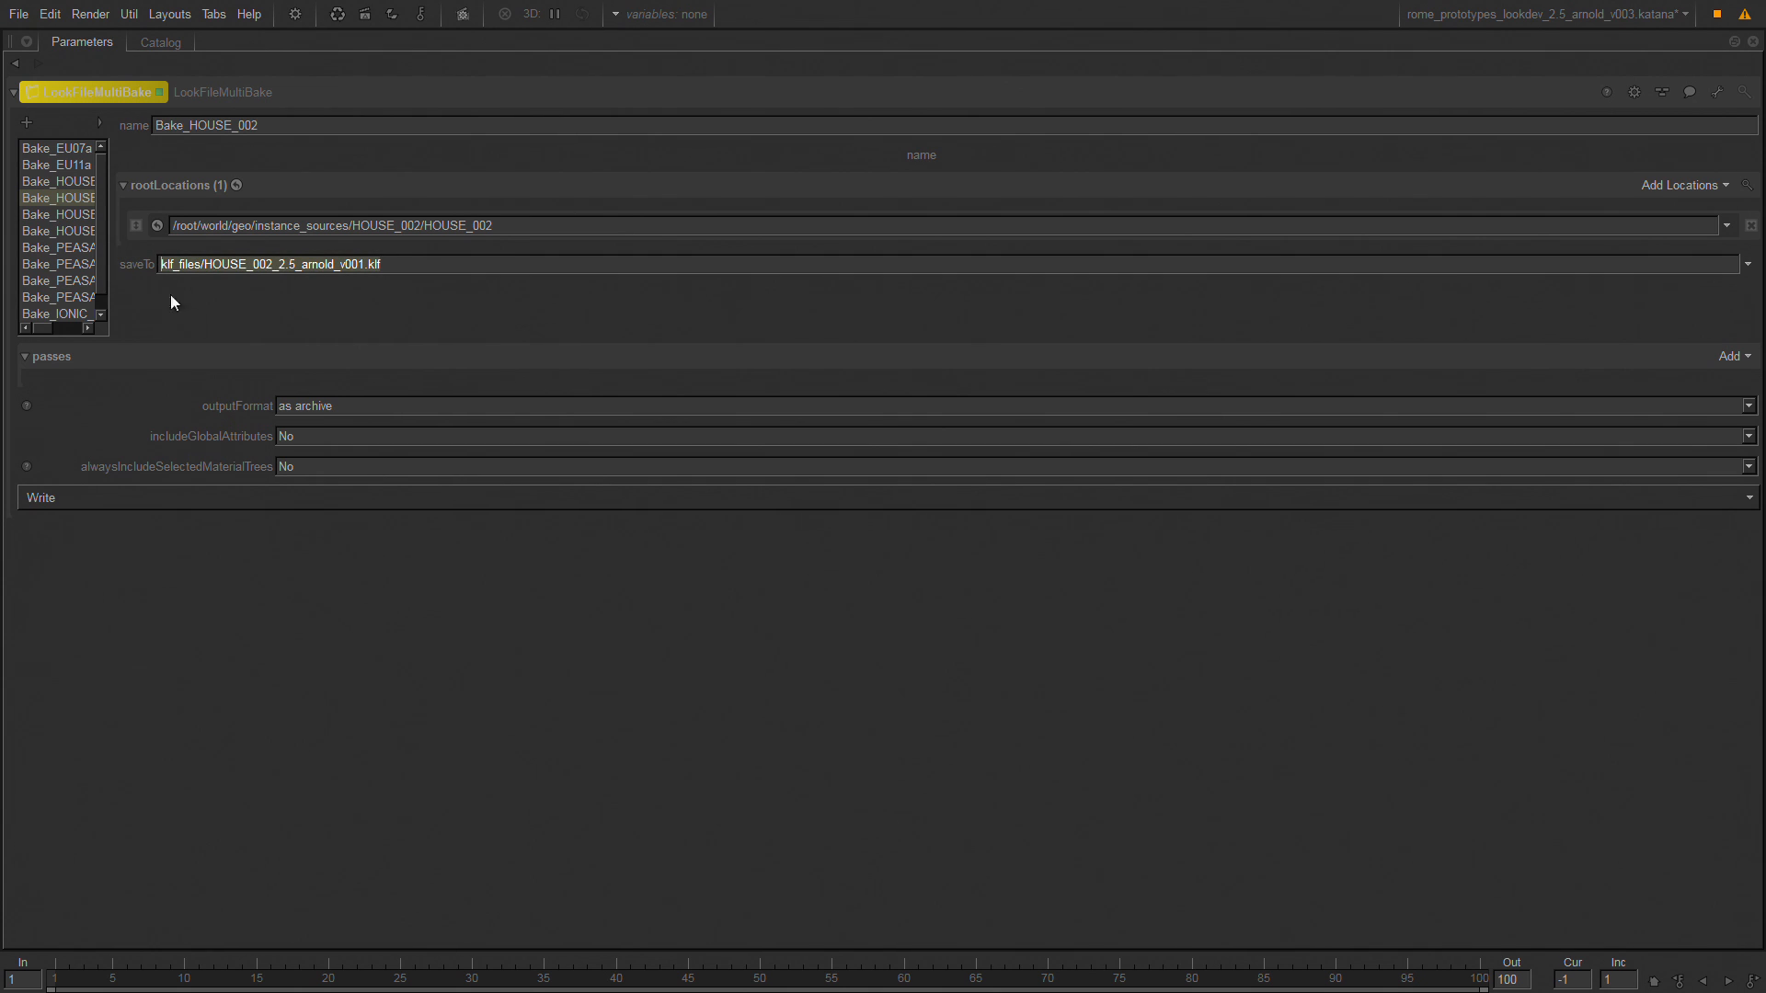
Open the project rome_city_sequenceLighting_2.5_arnold_v002.katana from the rome projects folder.
left_click(20, 14)
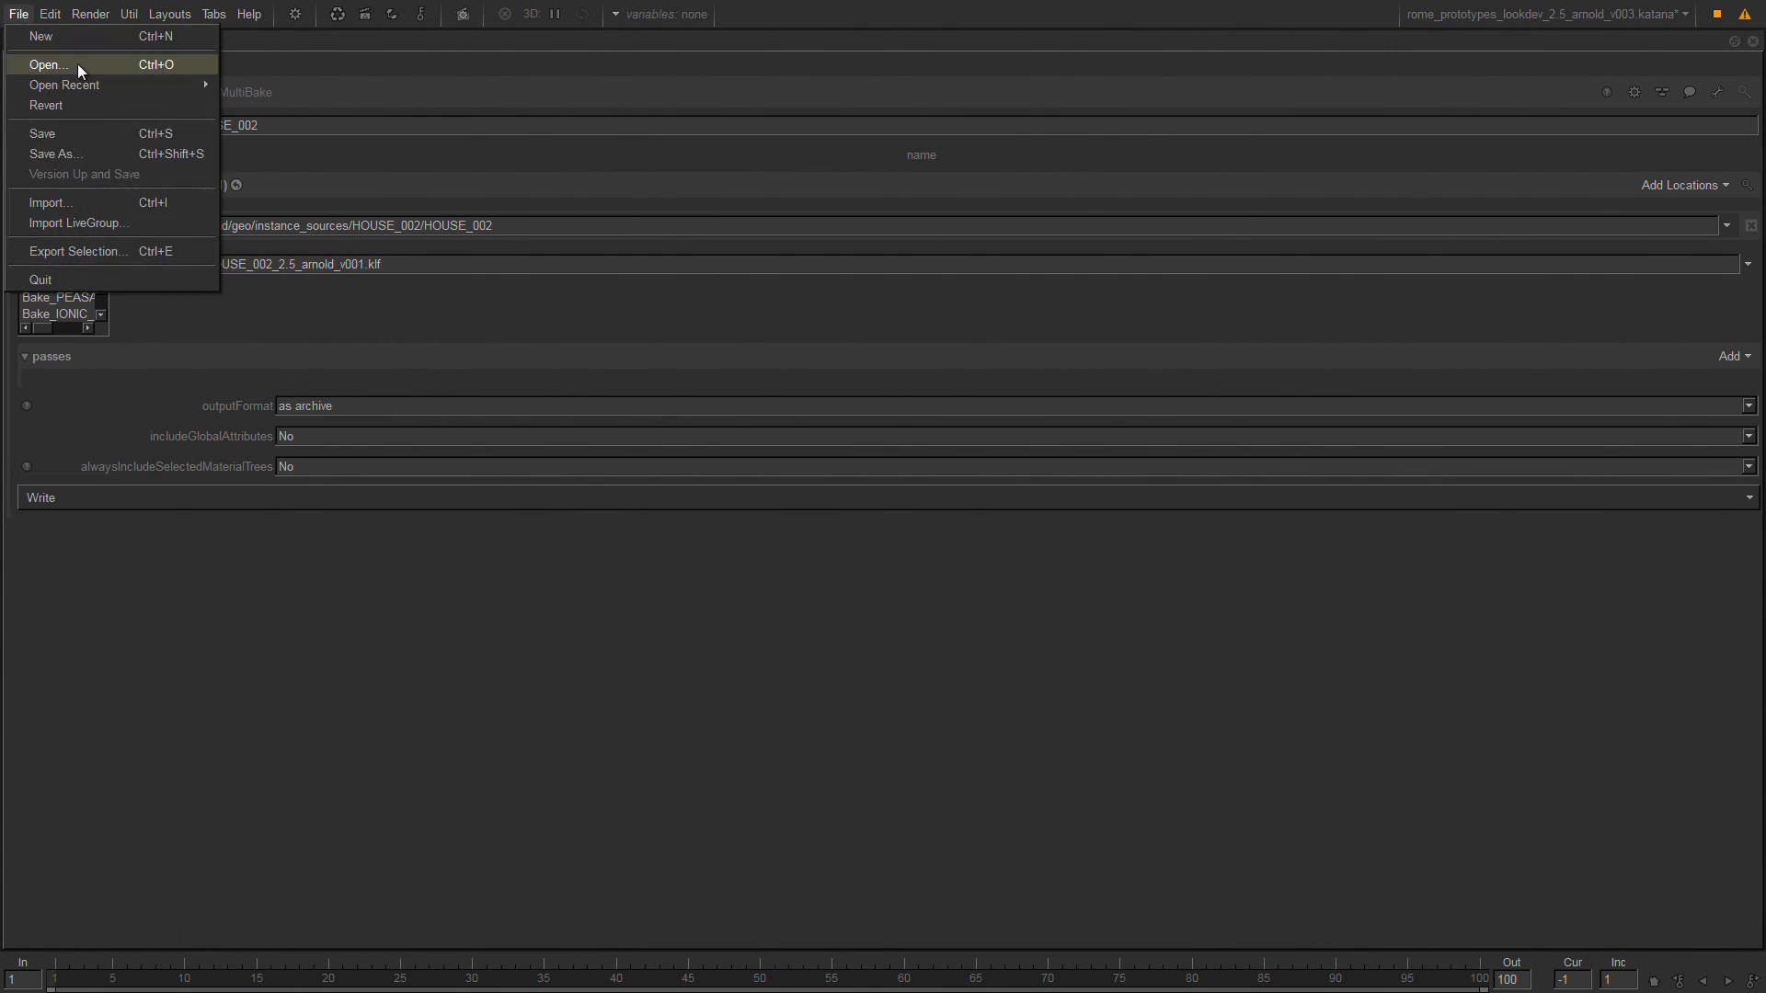
left_click(77, 63)
left_click(874, 534)
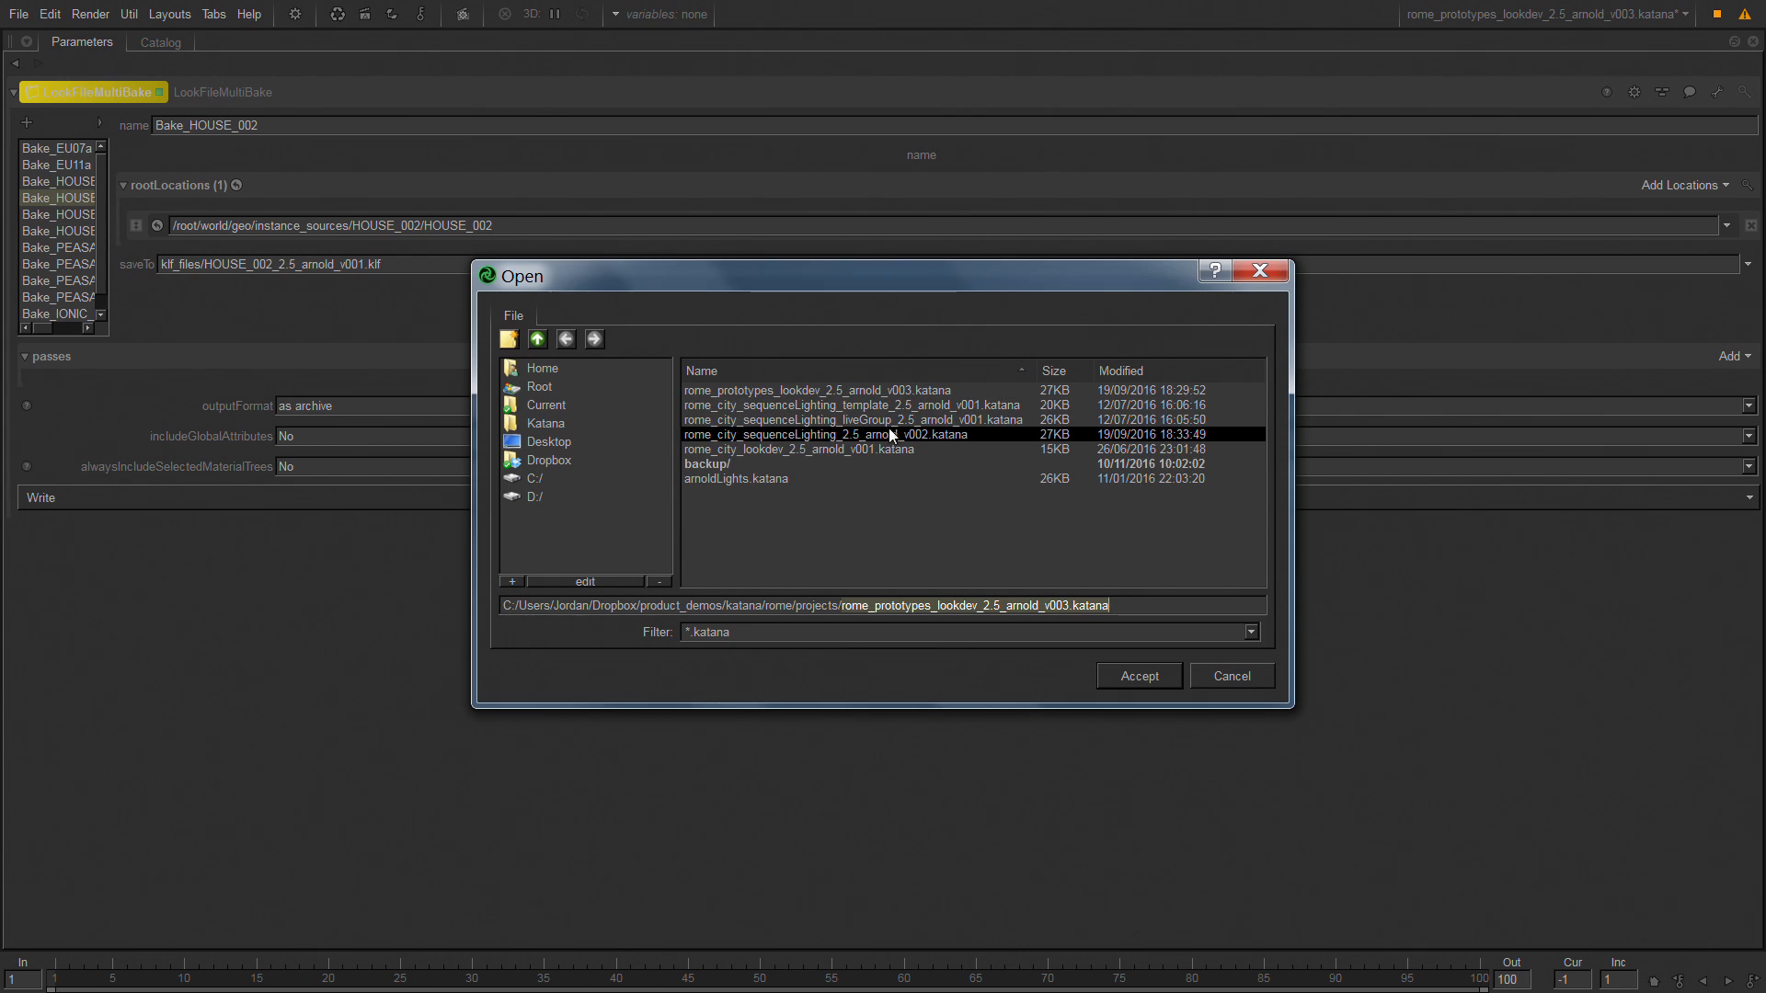
left_click(868, 438)
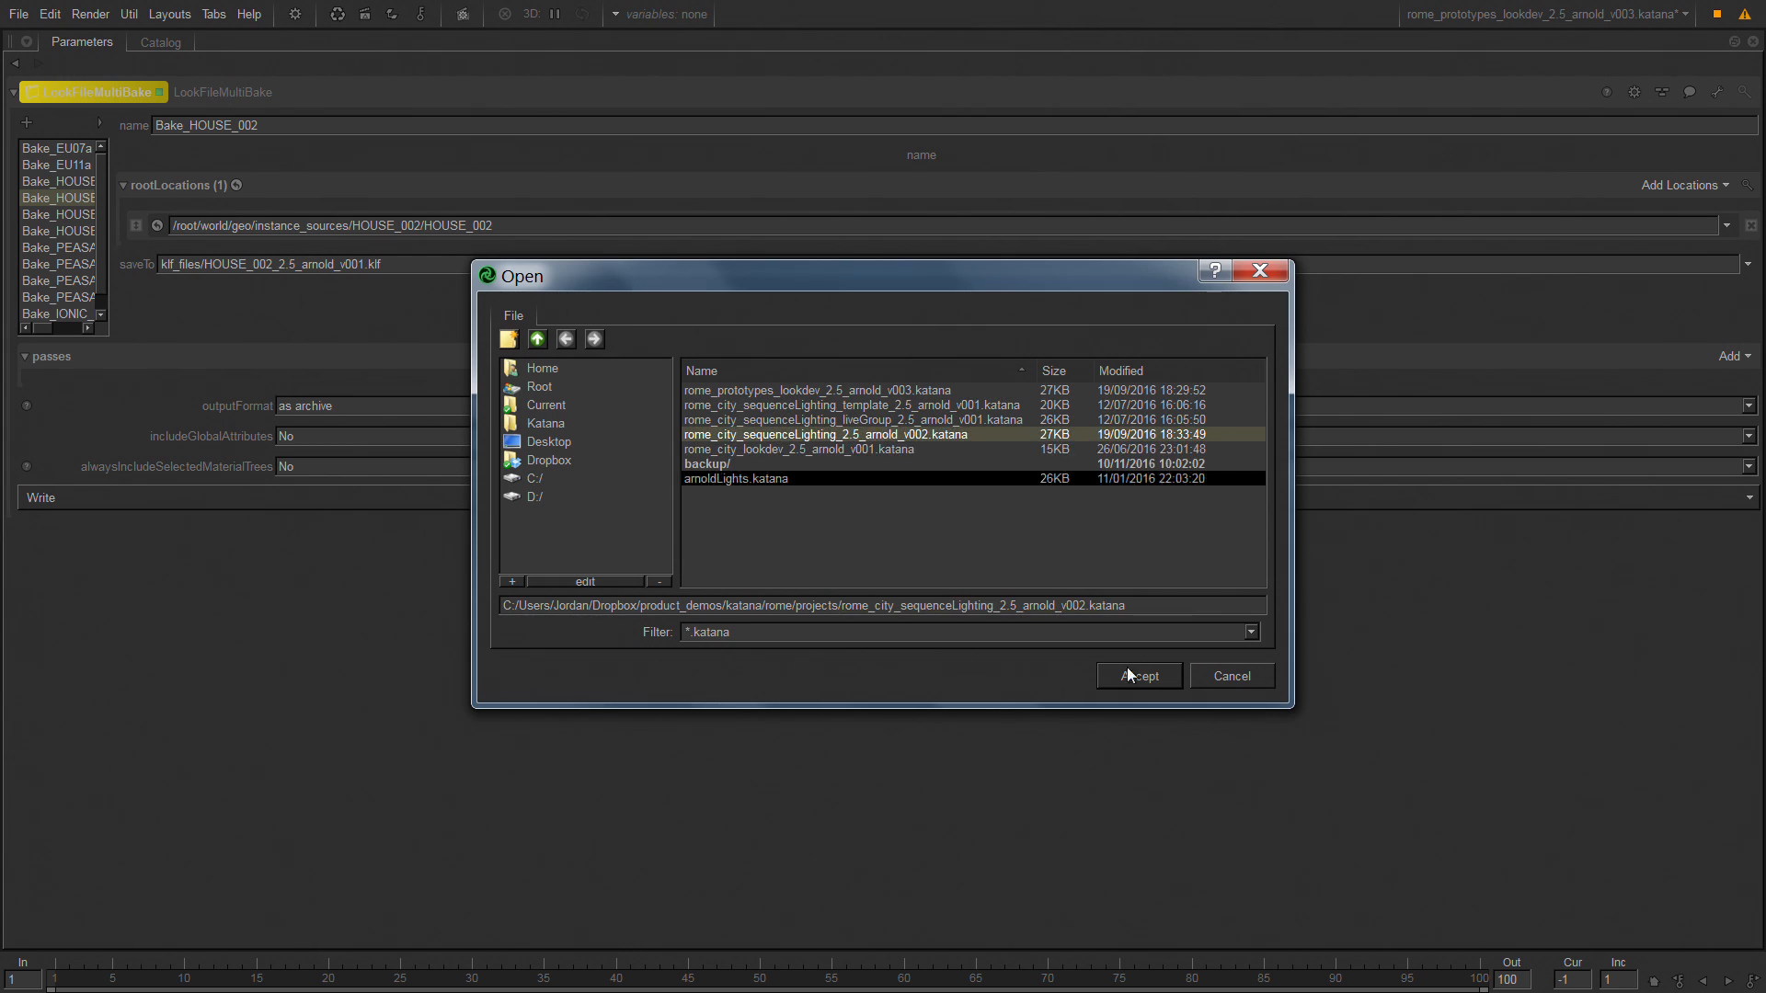
left_click(1161, 679)
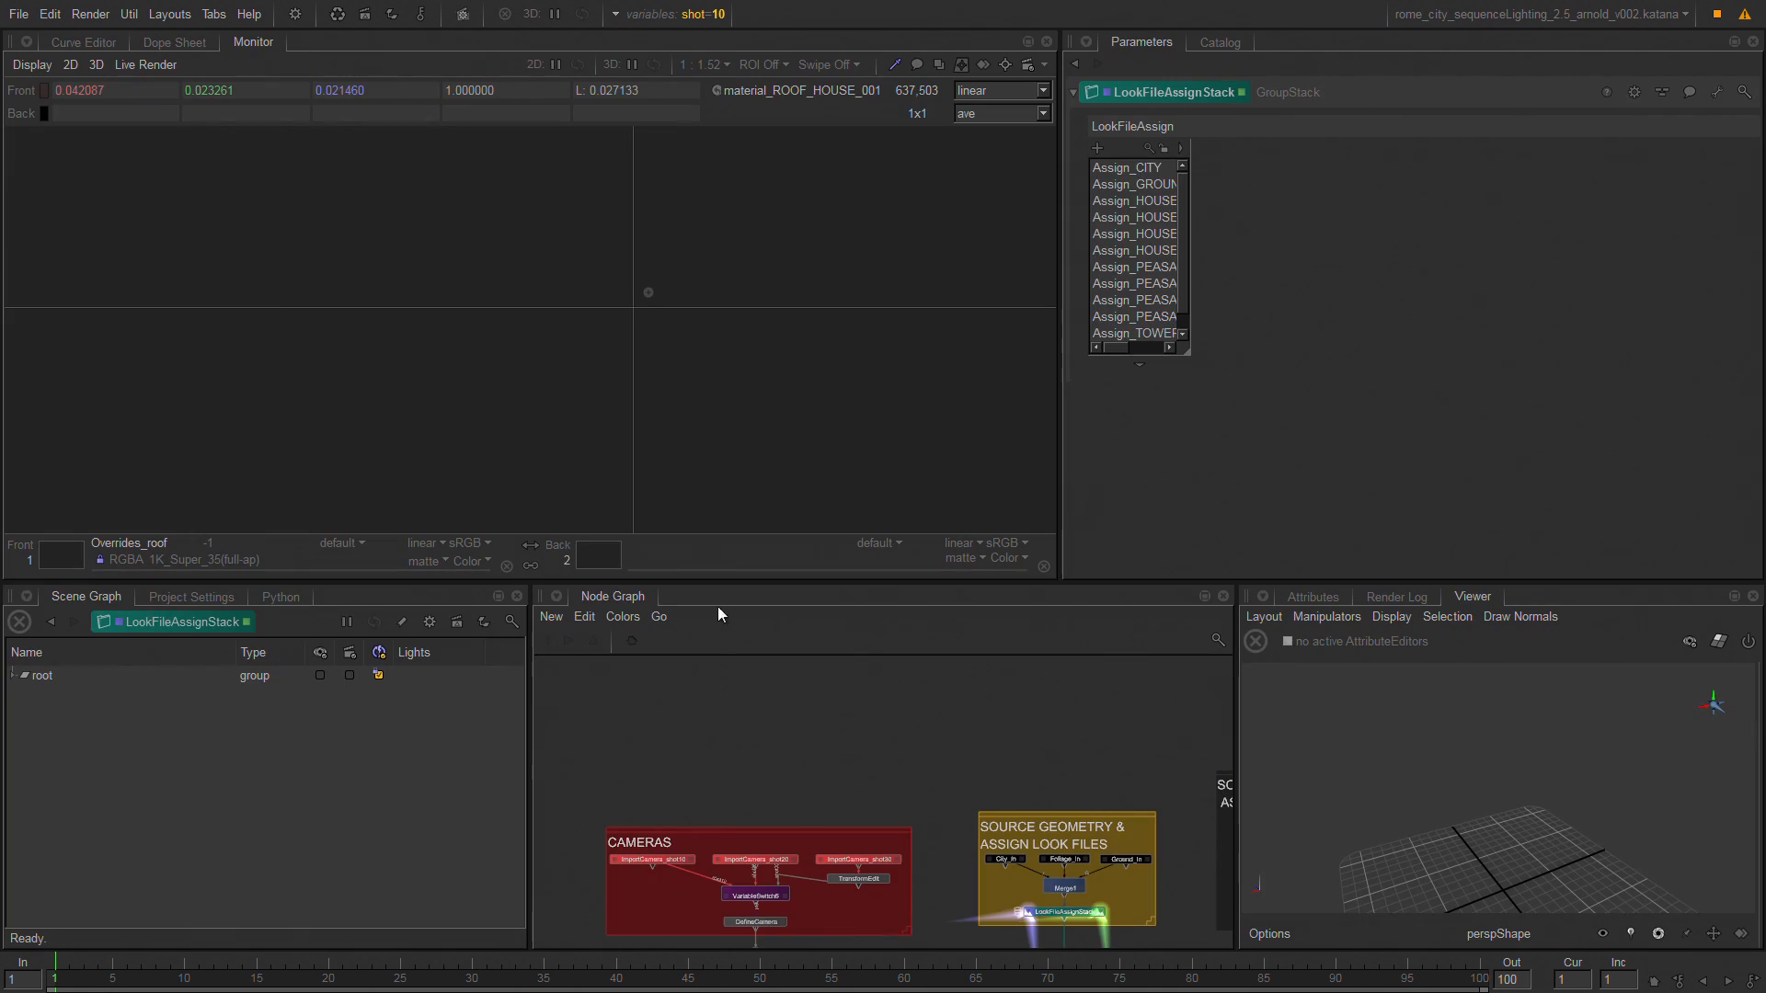
Look over the sequence lighting node graph enlarged and frame LookFileAssignStack in the source geometry group.
middle_click_drag(900, 803, 756, 692)
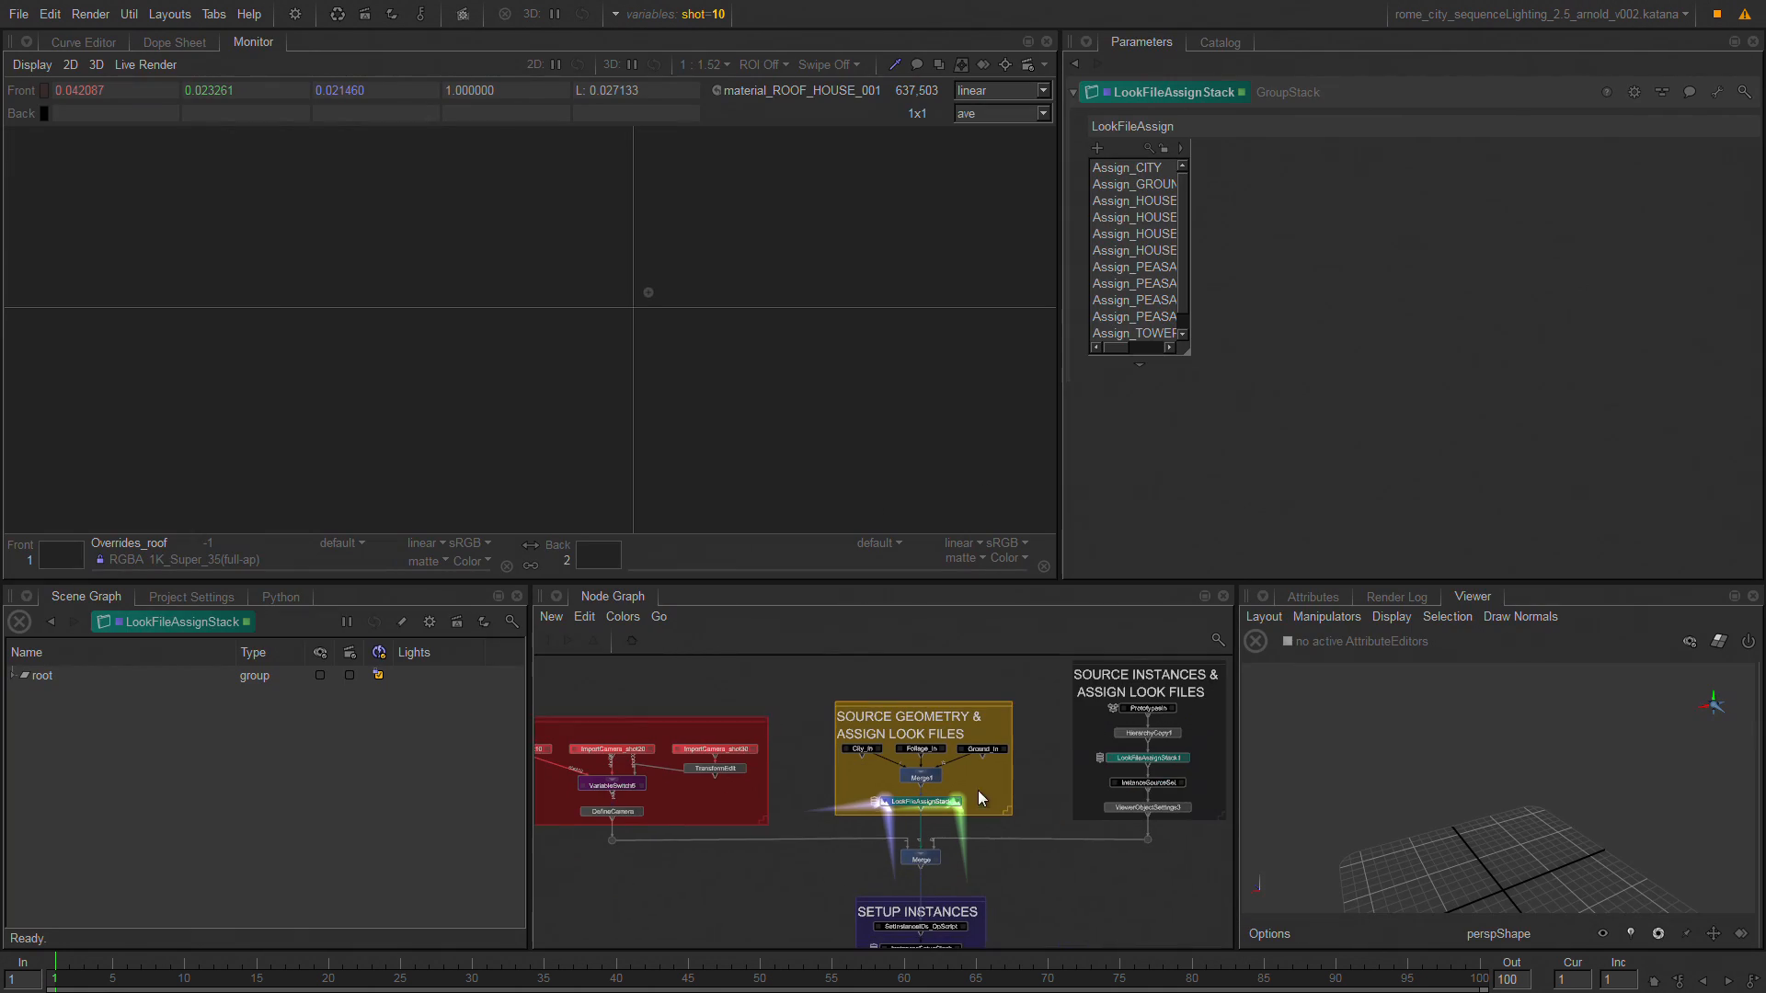
key("space")
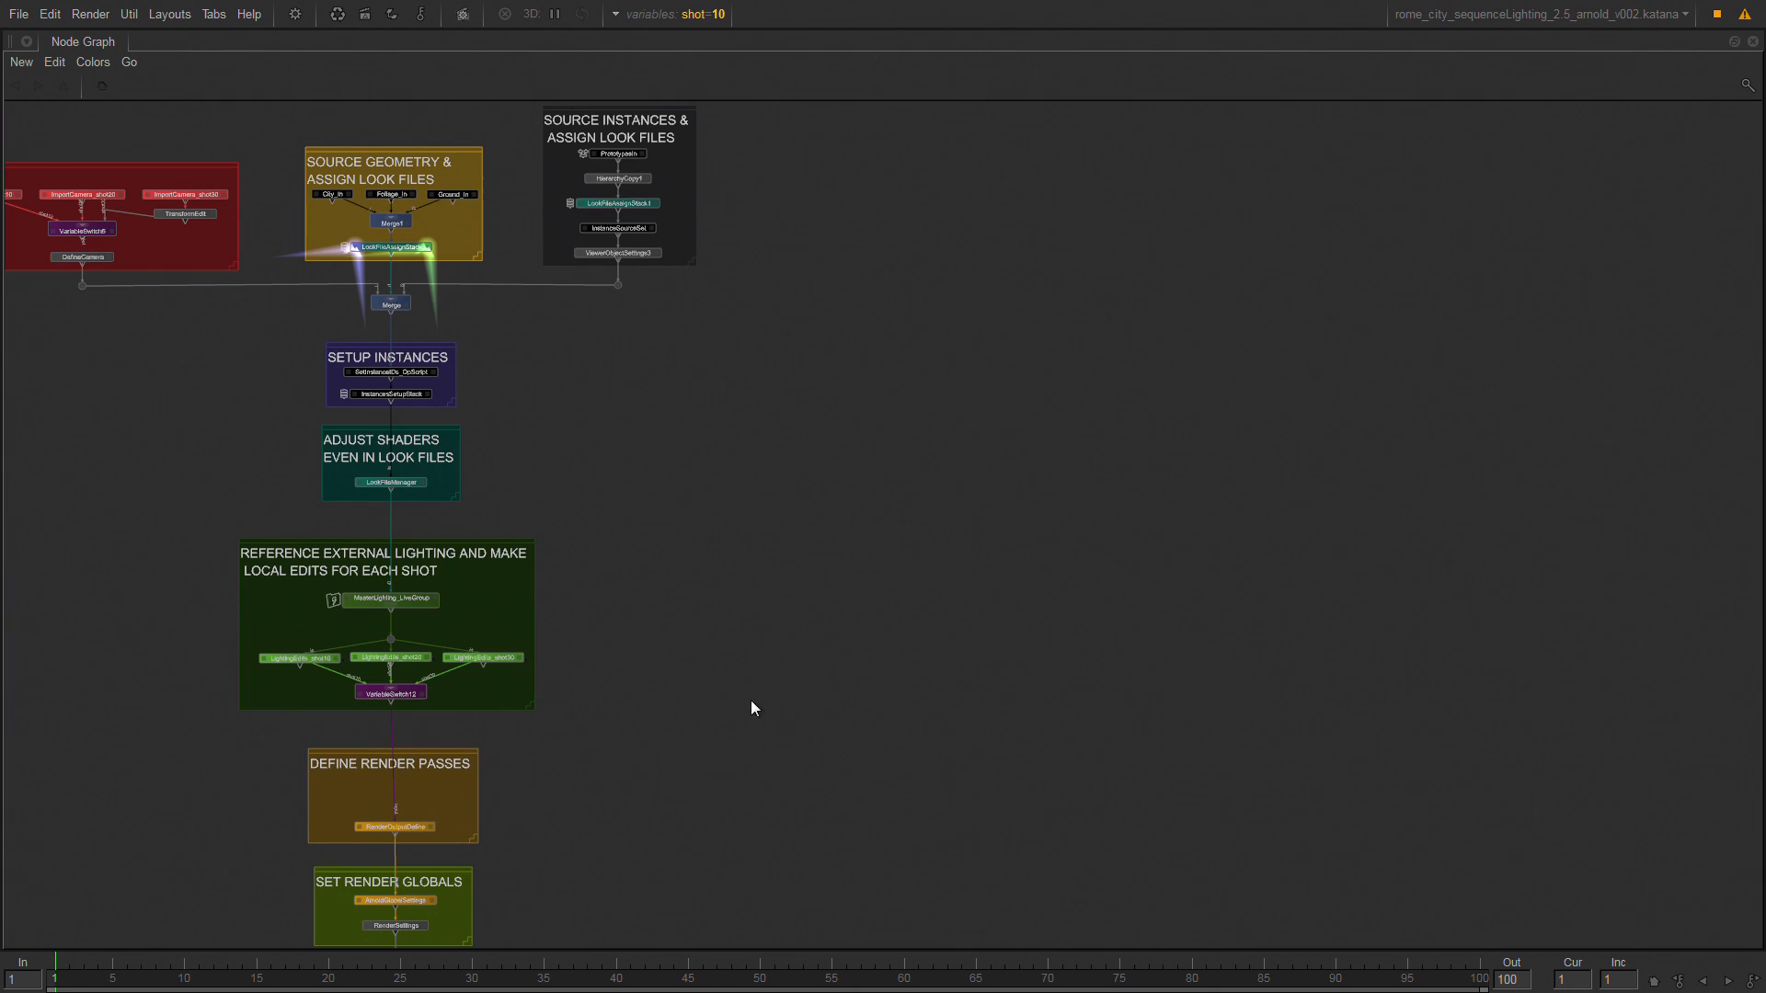
left_click_drag(487, 234, 370, 269)
key("f")
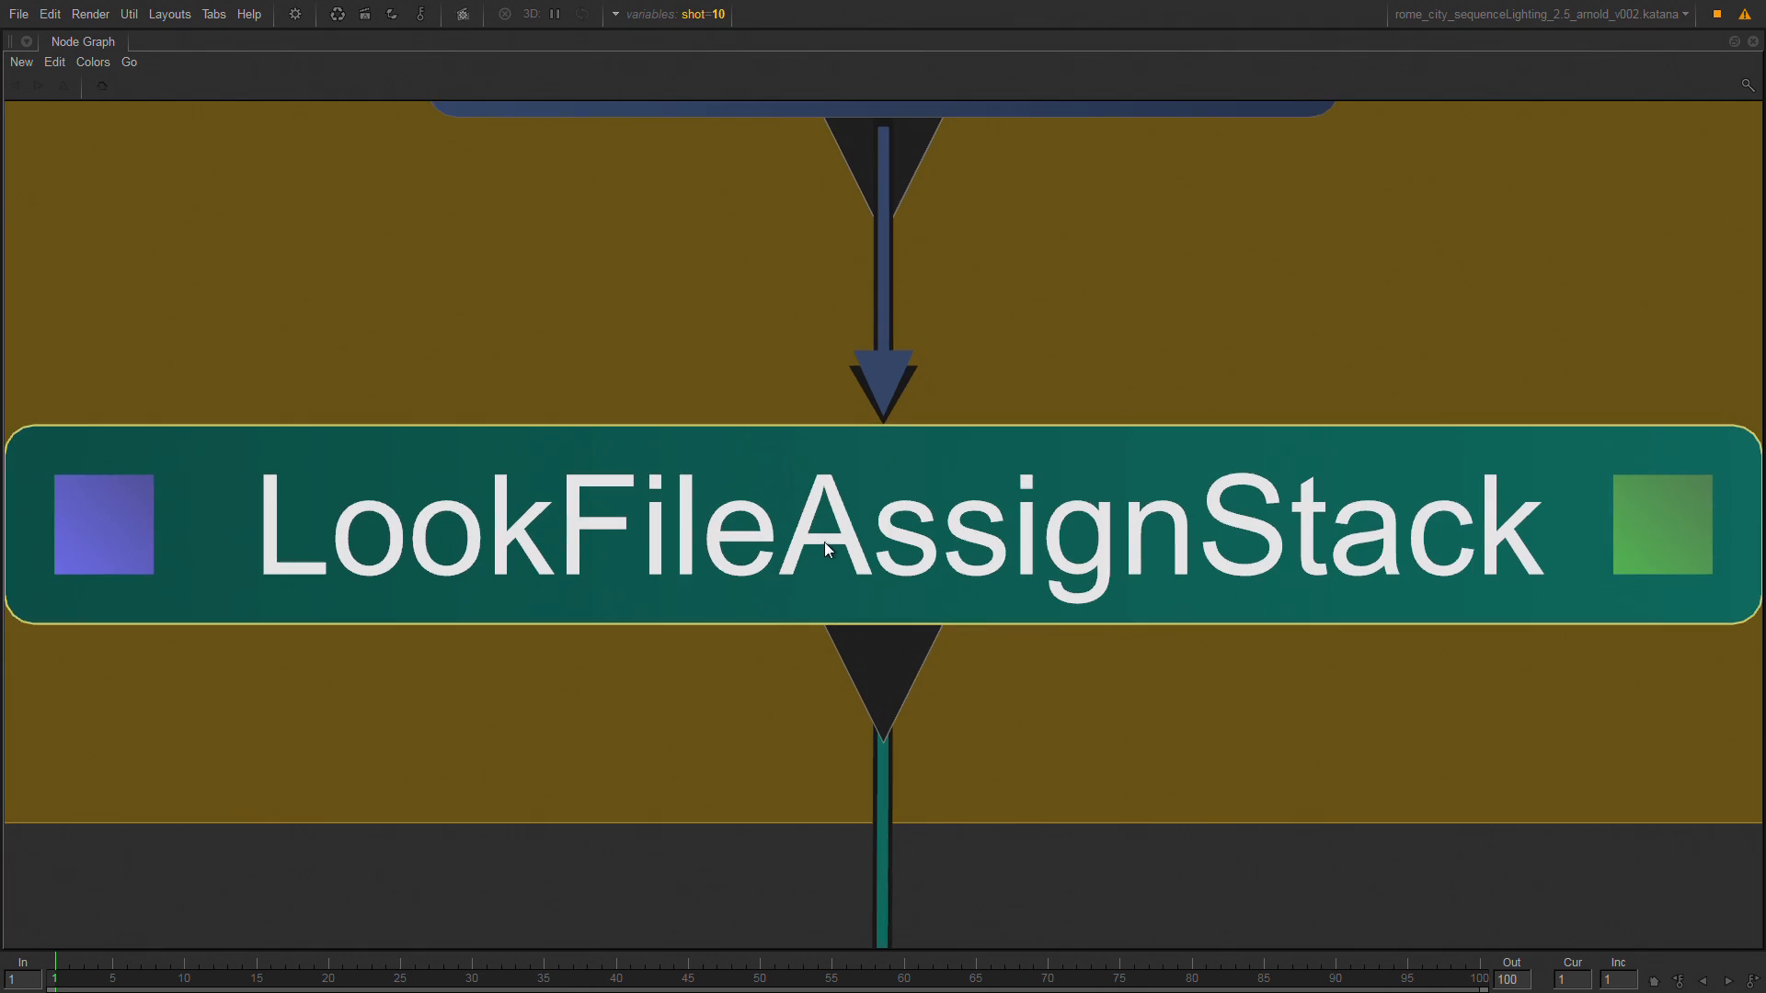
key("space")
Examine the CEL paths and look file assets of the HOUSE_003 and PEASANT_HOUSE_001 assignments in LookFileAssignStack.
left_click(1148, 236)
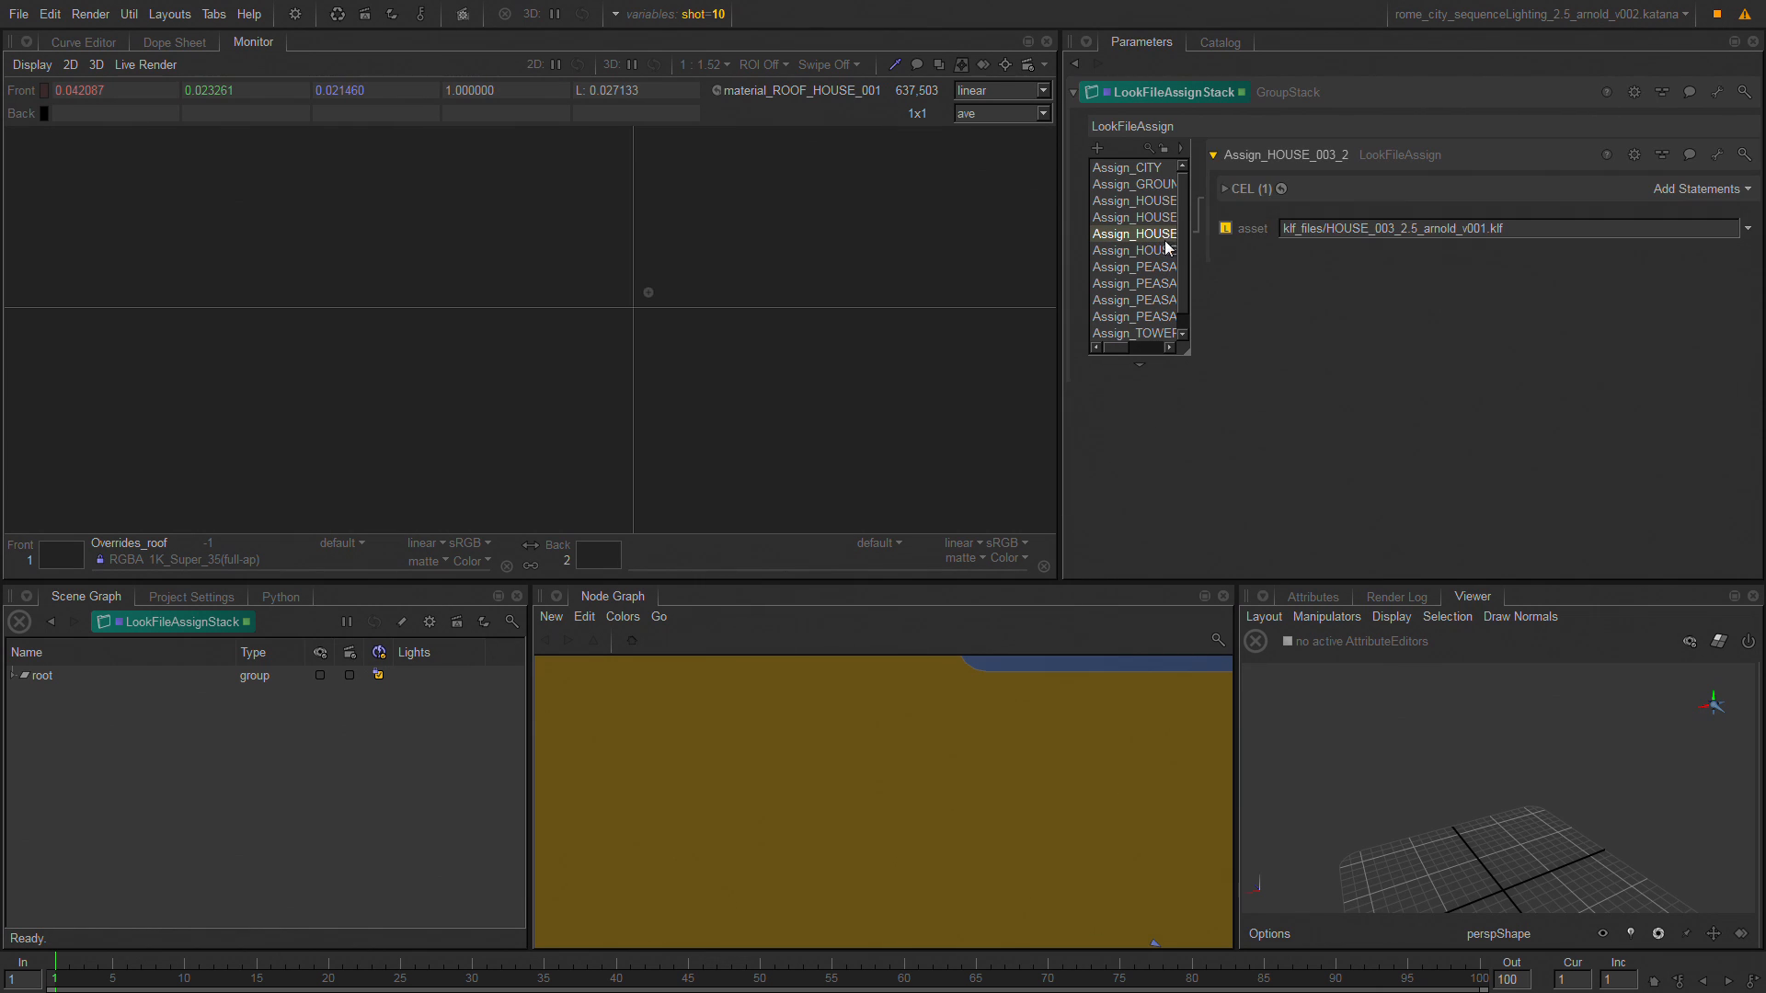
left_click(1251, 189)
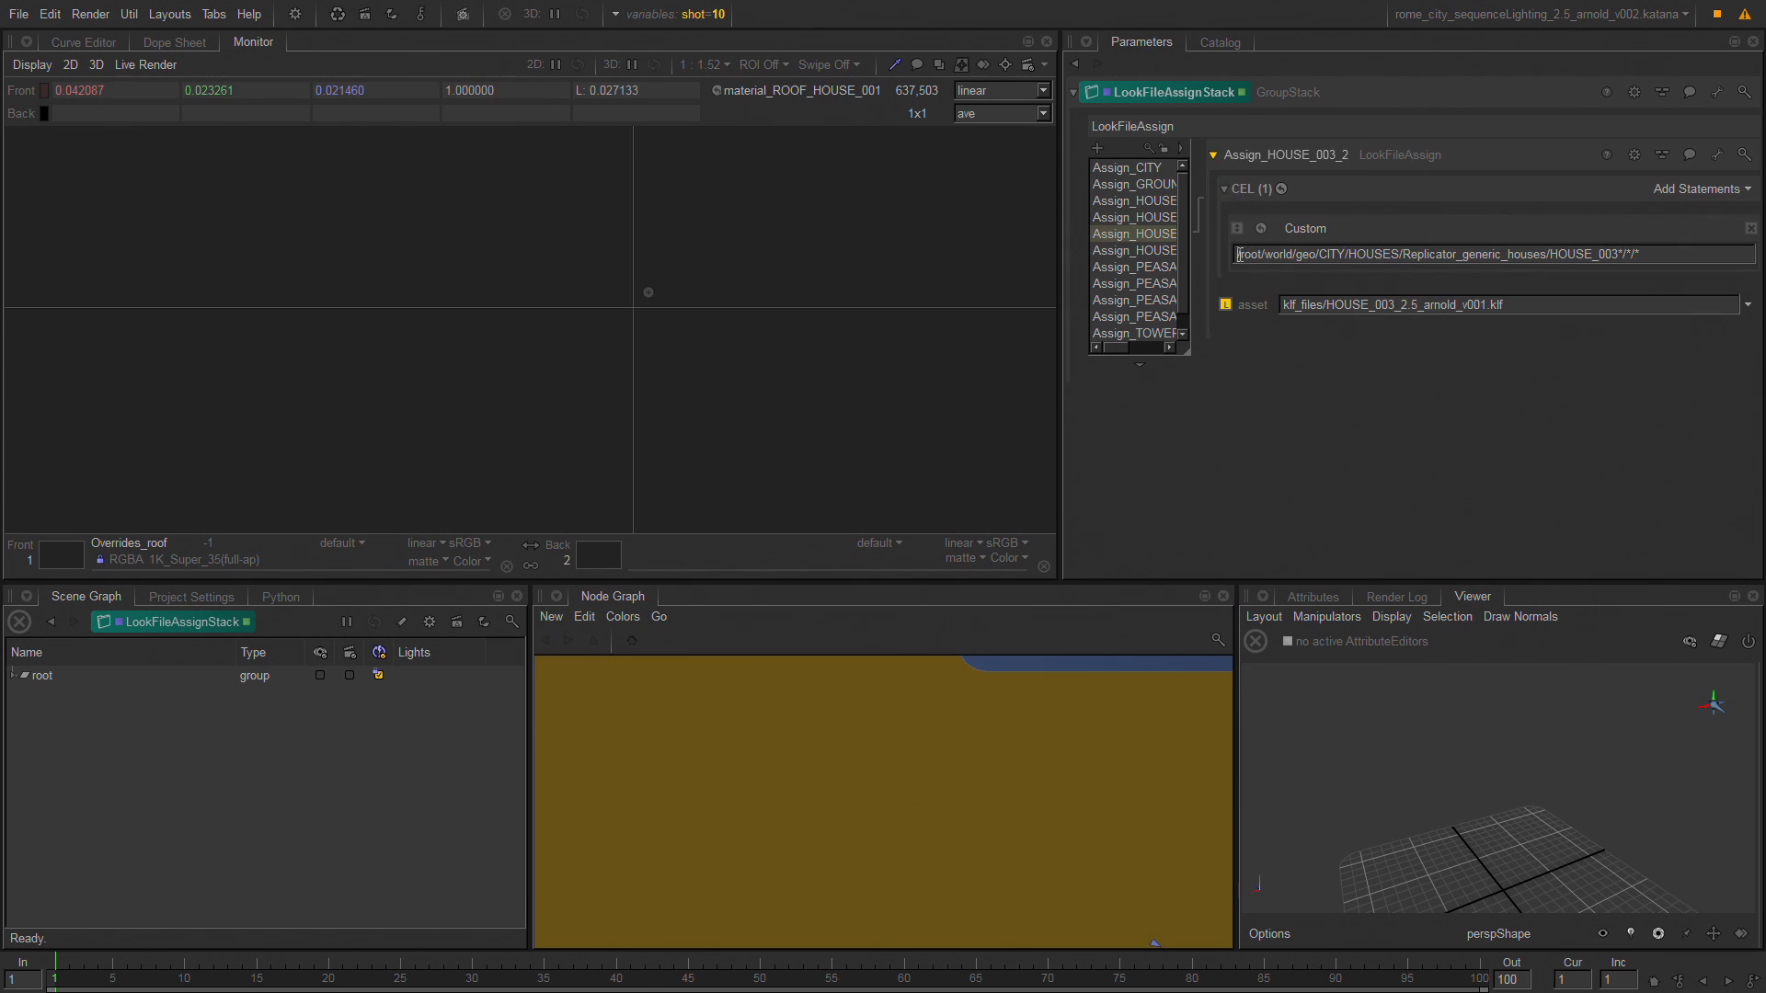
left_click_drag(1239, 255, 1653, 283)
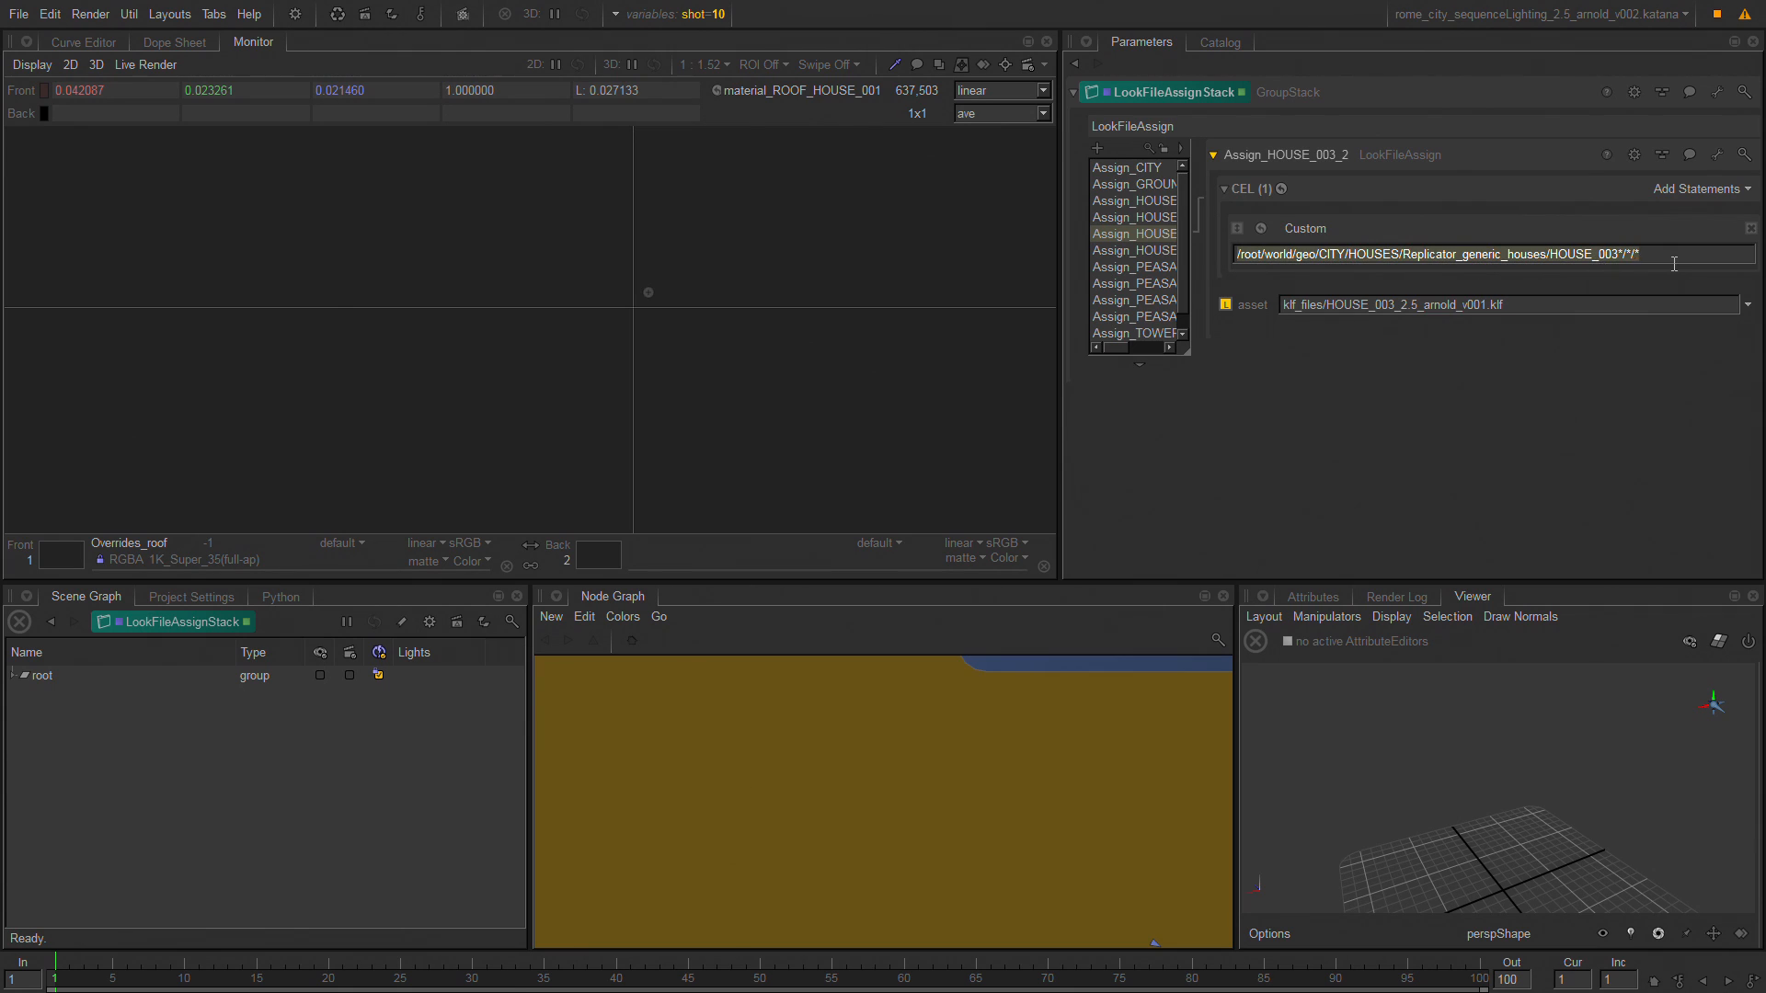
left_click_drag(1615, 302, 1281, 304)
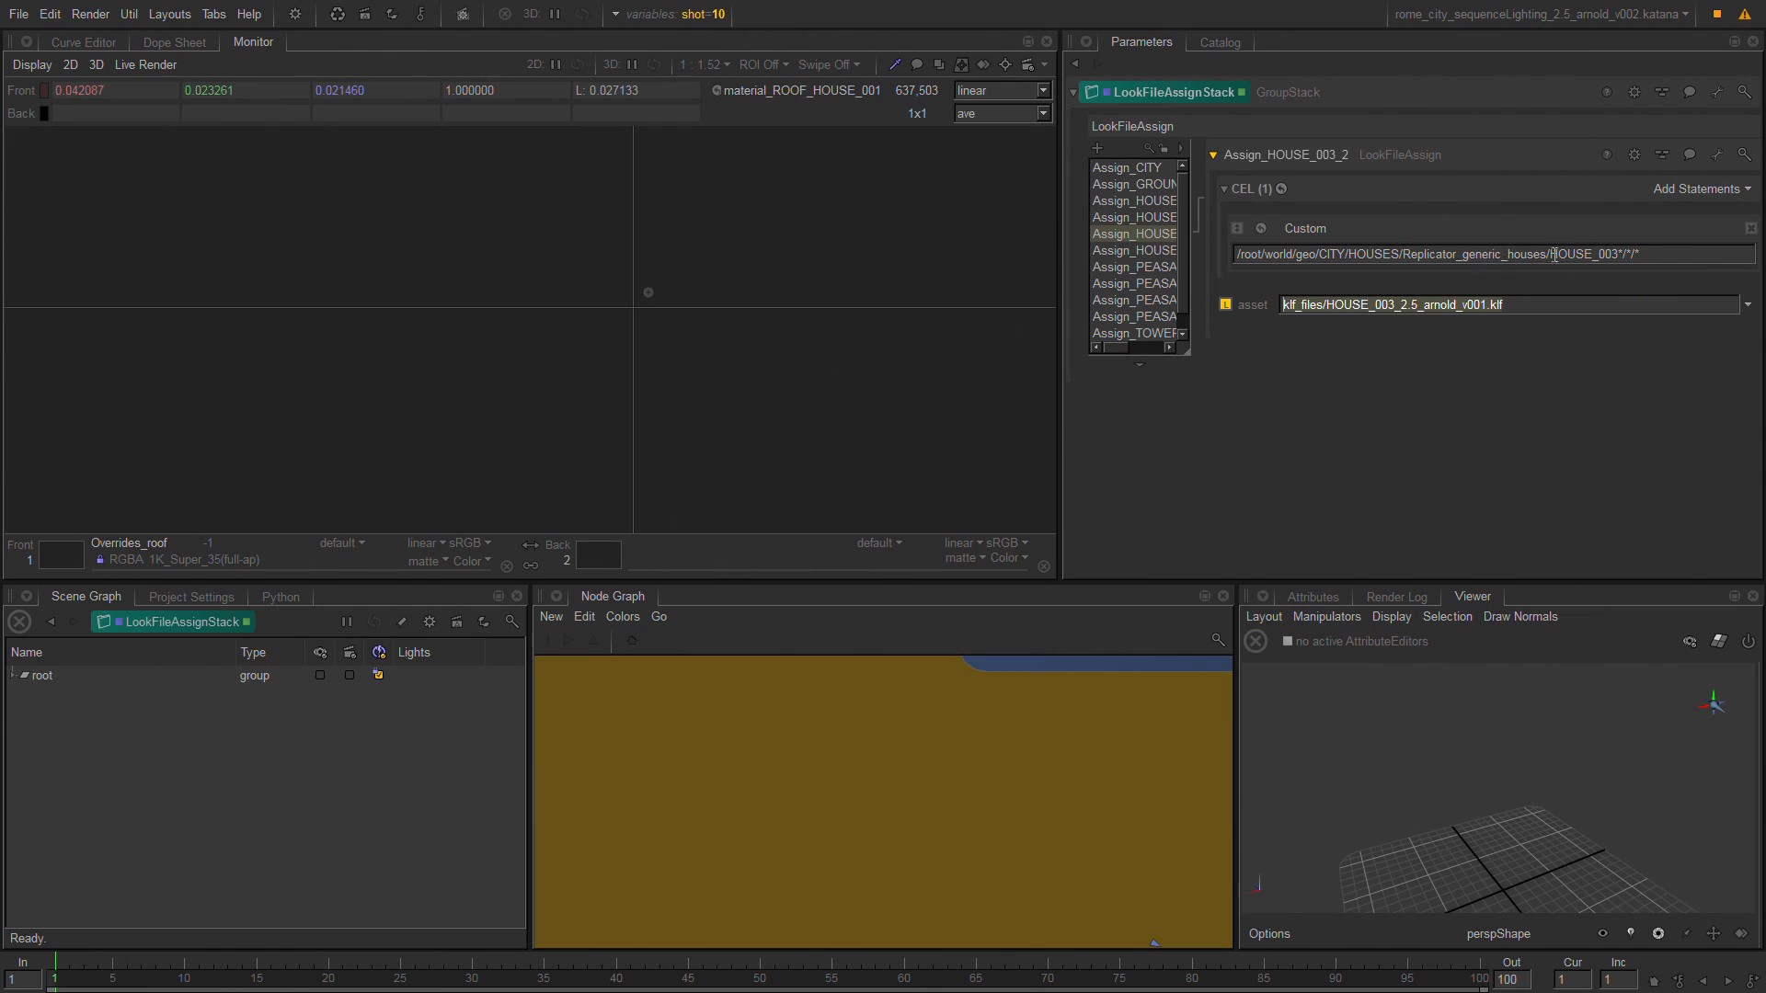
left_click_drag(1677, 255, 1297, 255)
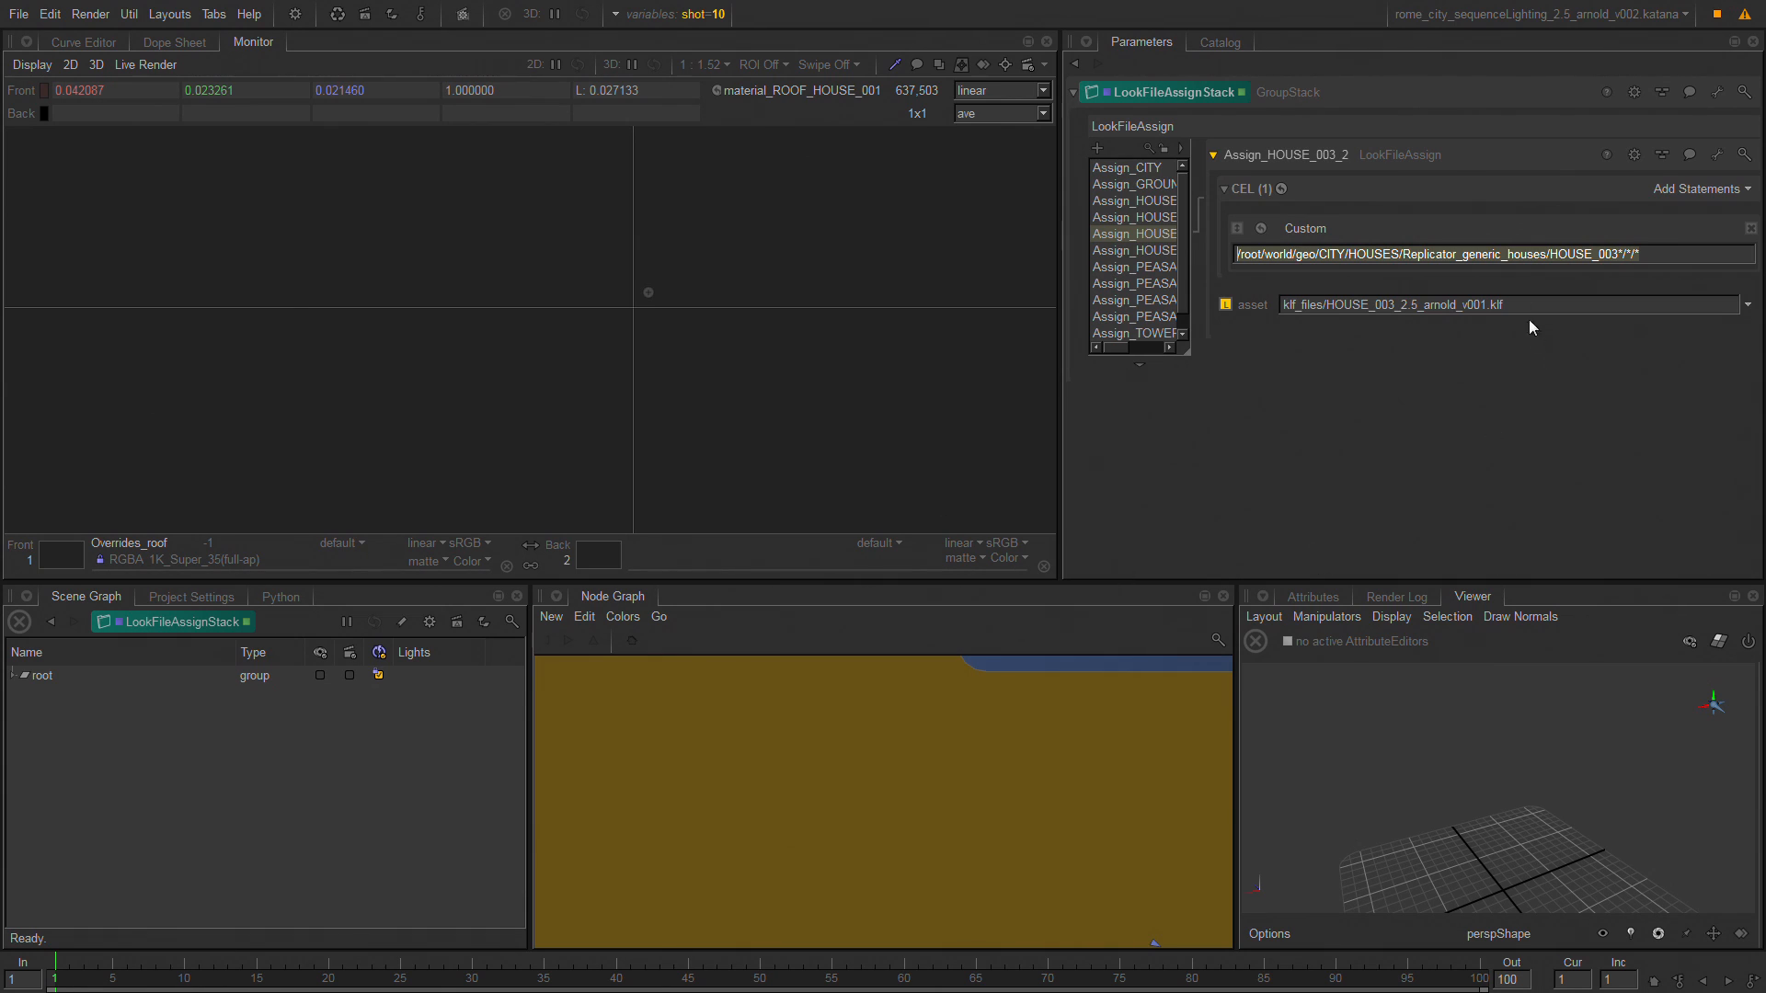
left_click_drag(1668, 252, 1148, 250)
left_click(1135, 269)
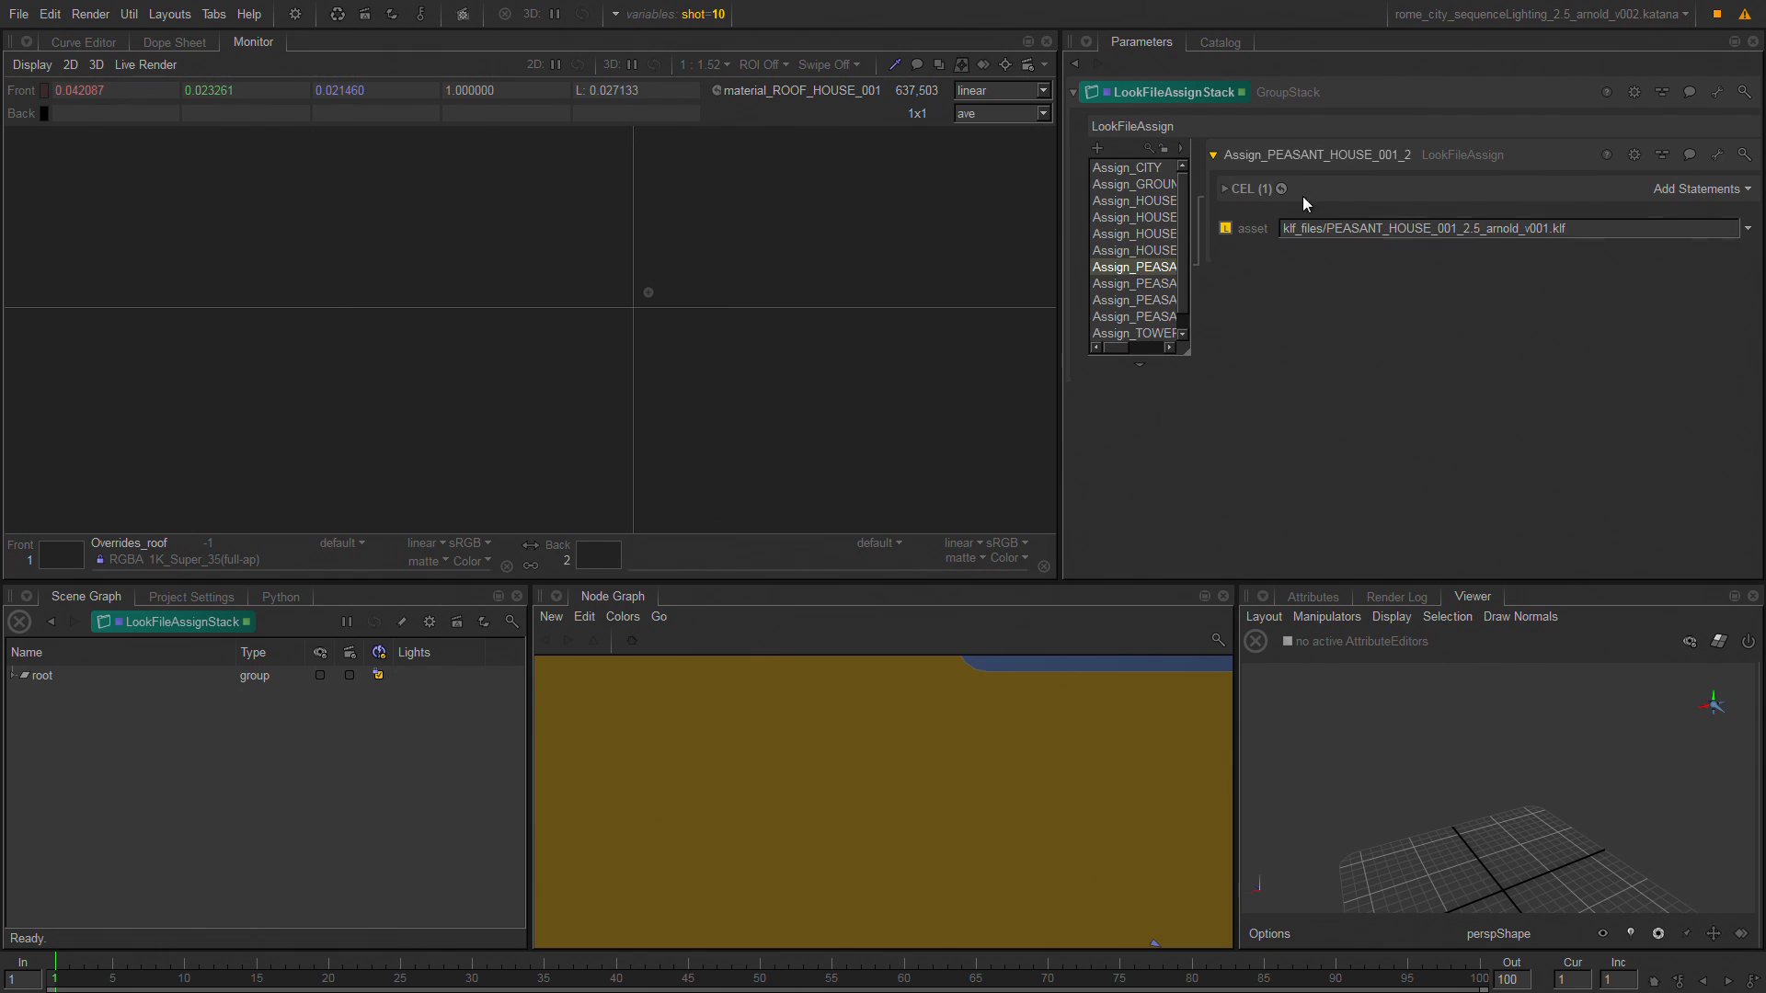
left_click(1262, 189)
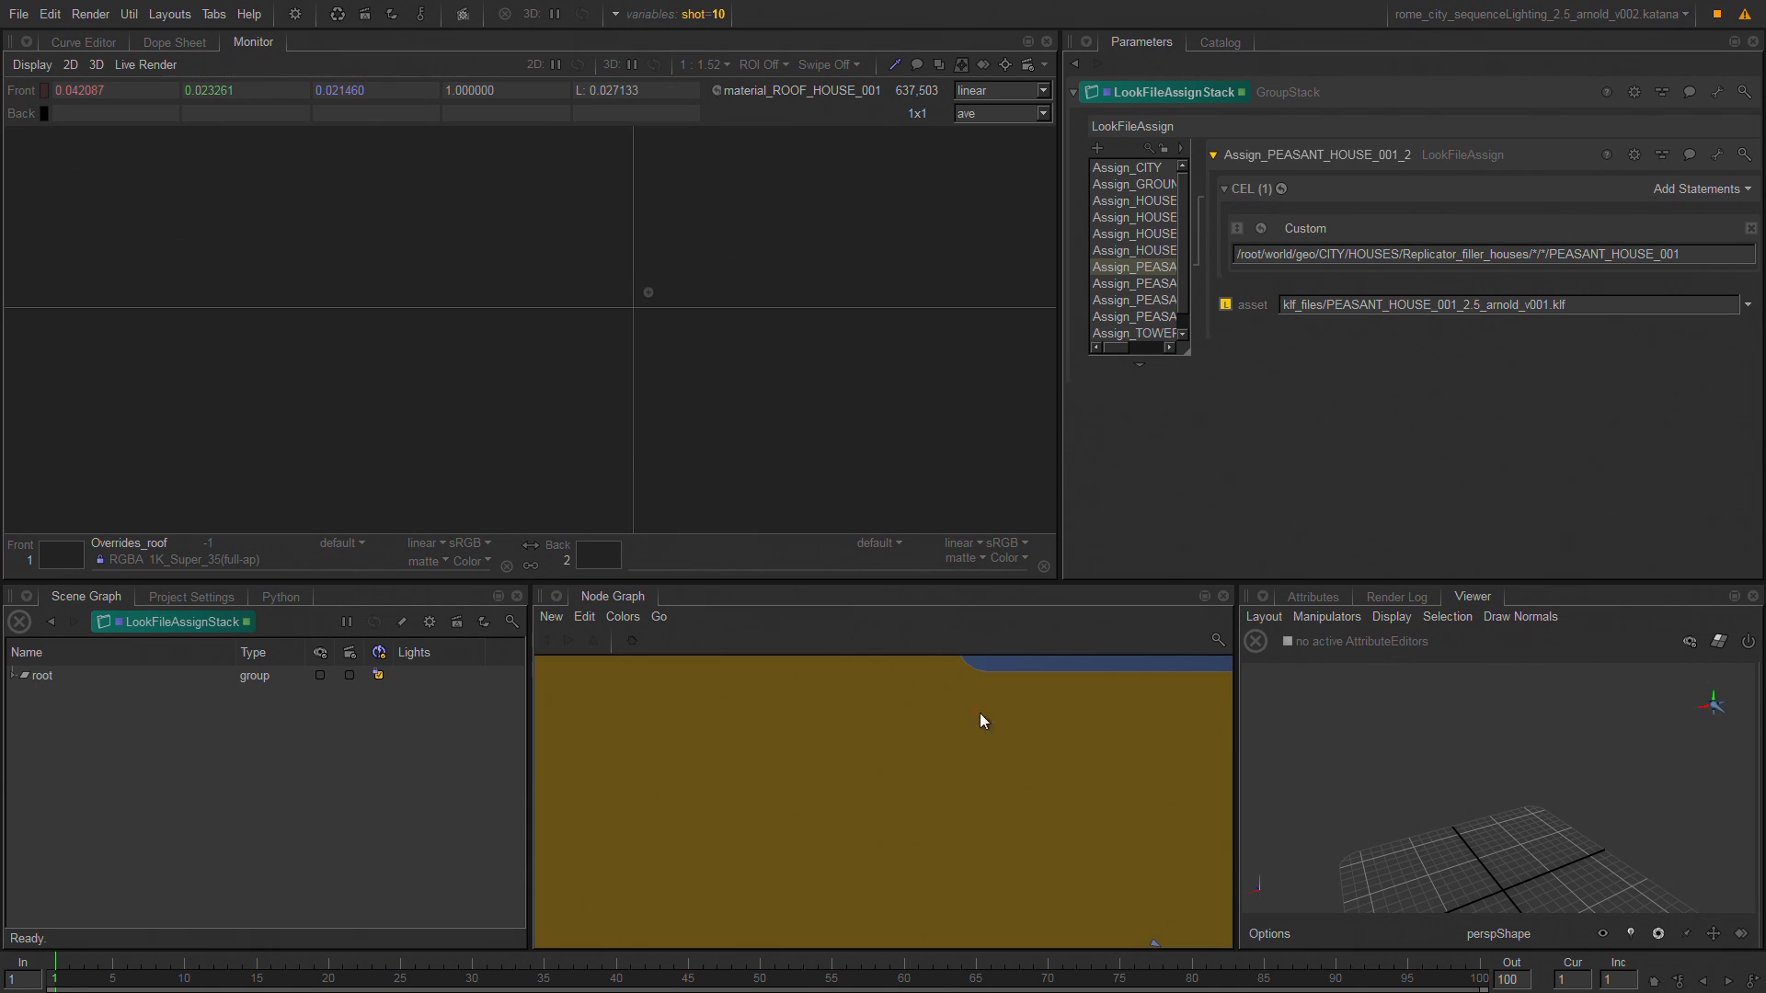
Review the node graph around Merge1 and LookFileAssignStack and follow it down to the SETUP INSTANCES group.
middle_click_drag(1092, 721, 676, 866)
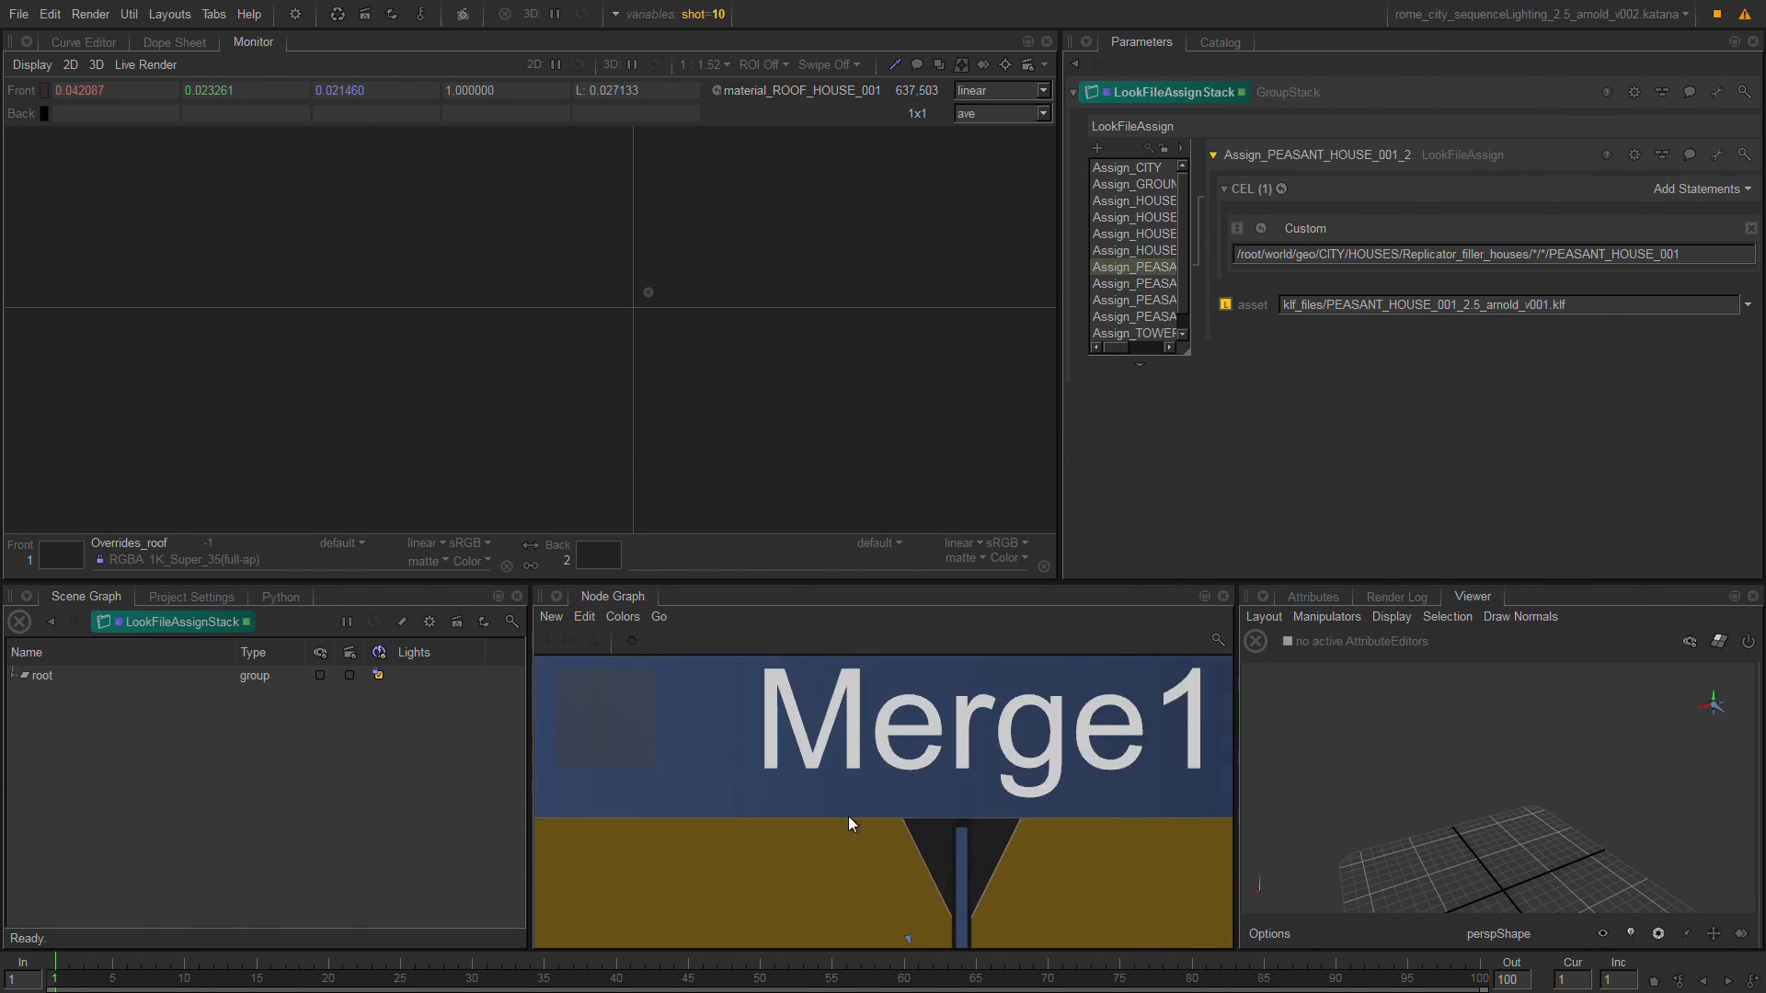
scroll(1112, 847, "down", 6)
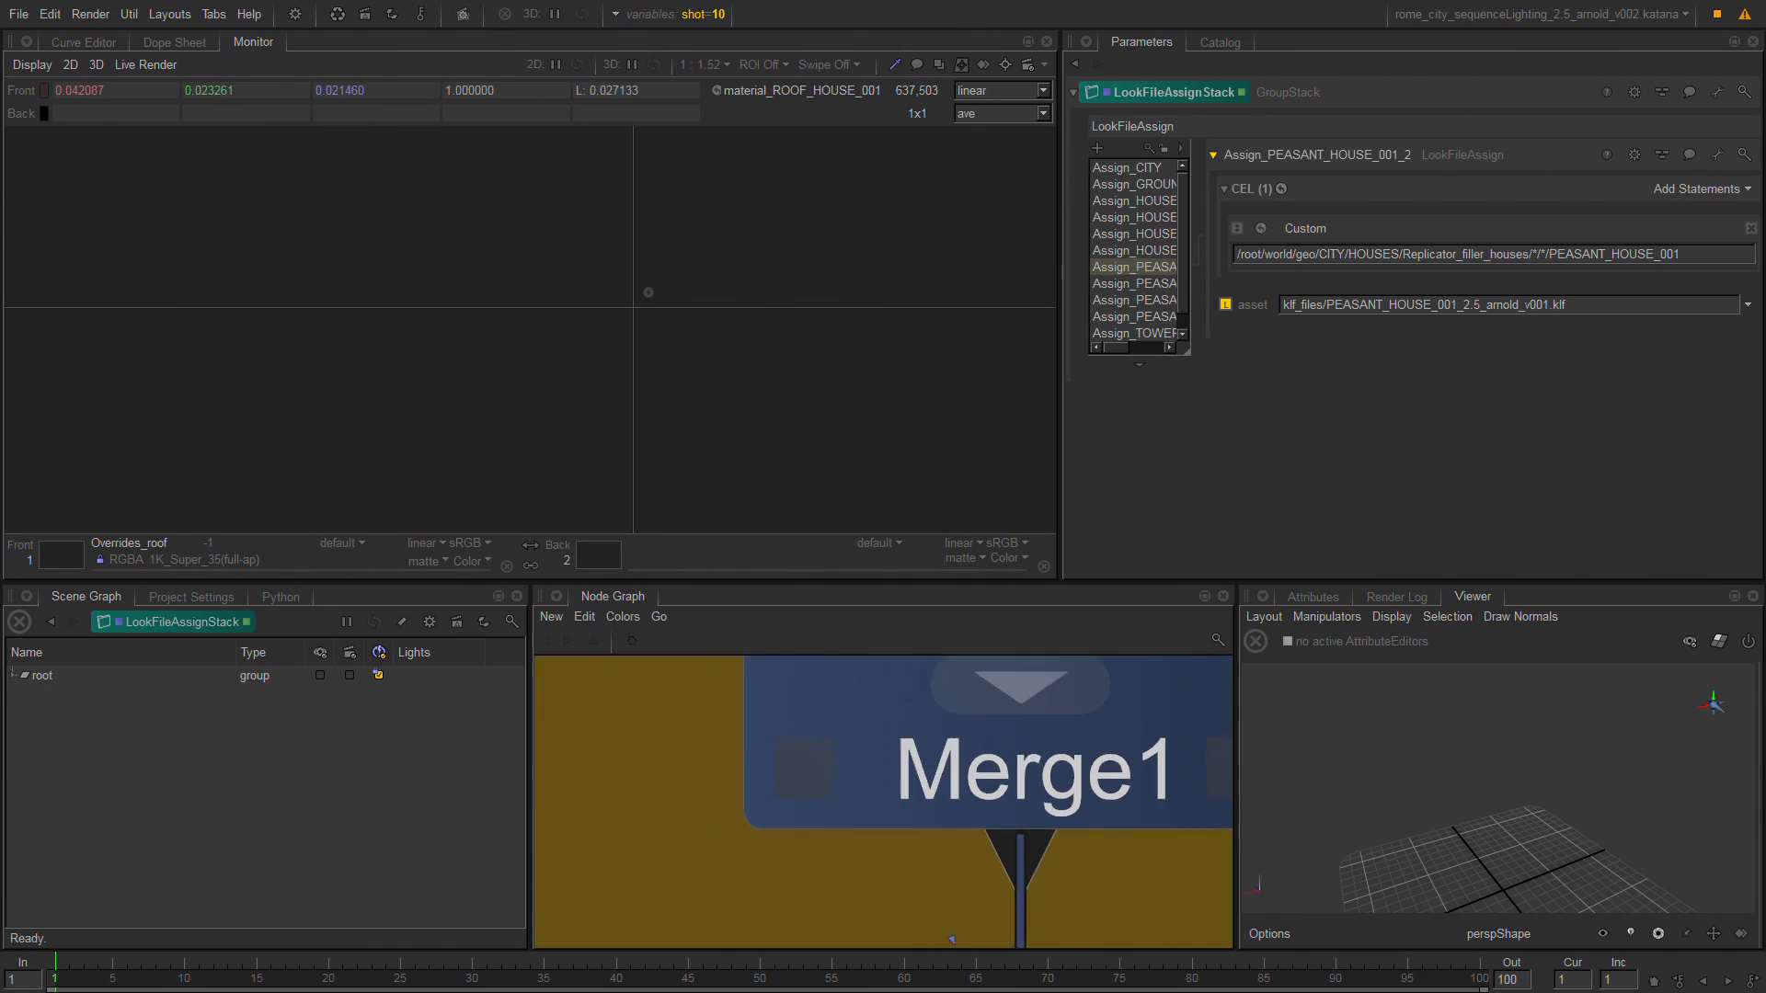
middle_click_drag(958, 843, 789, 737)
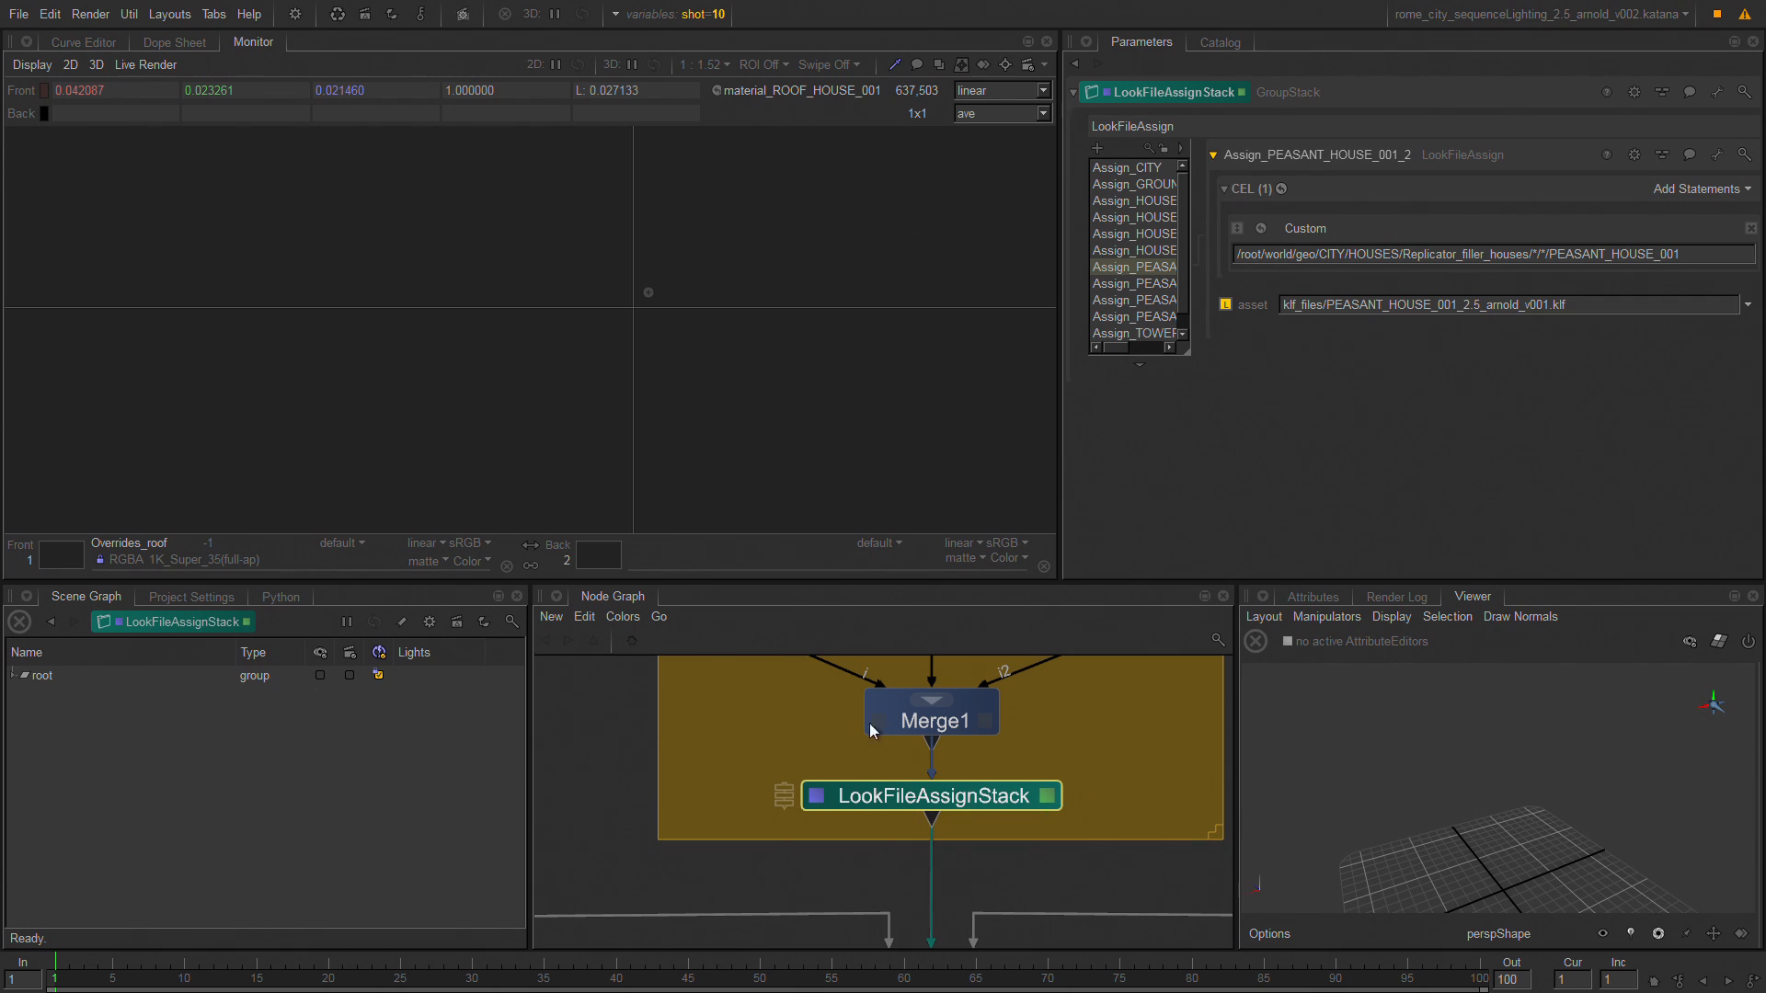
left_click(931, 701)
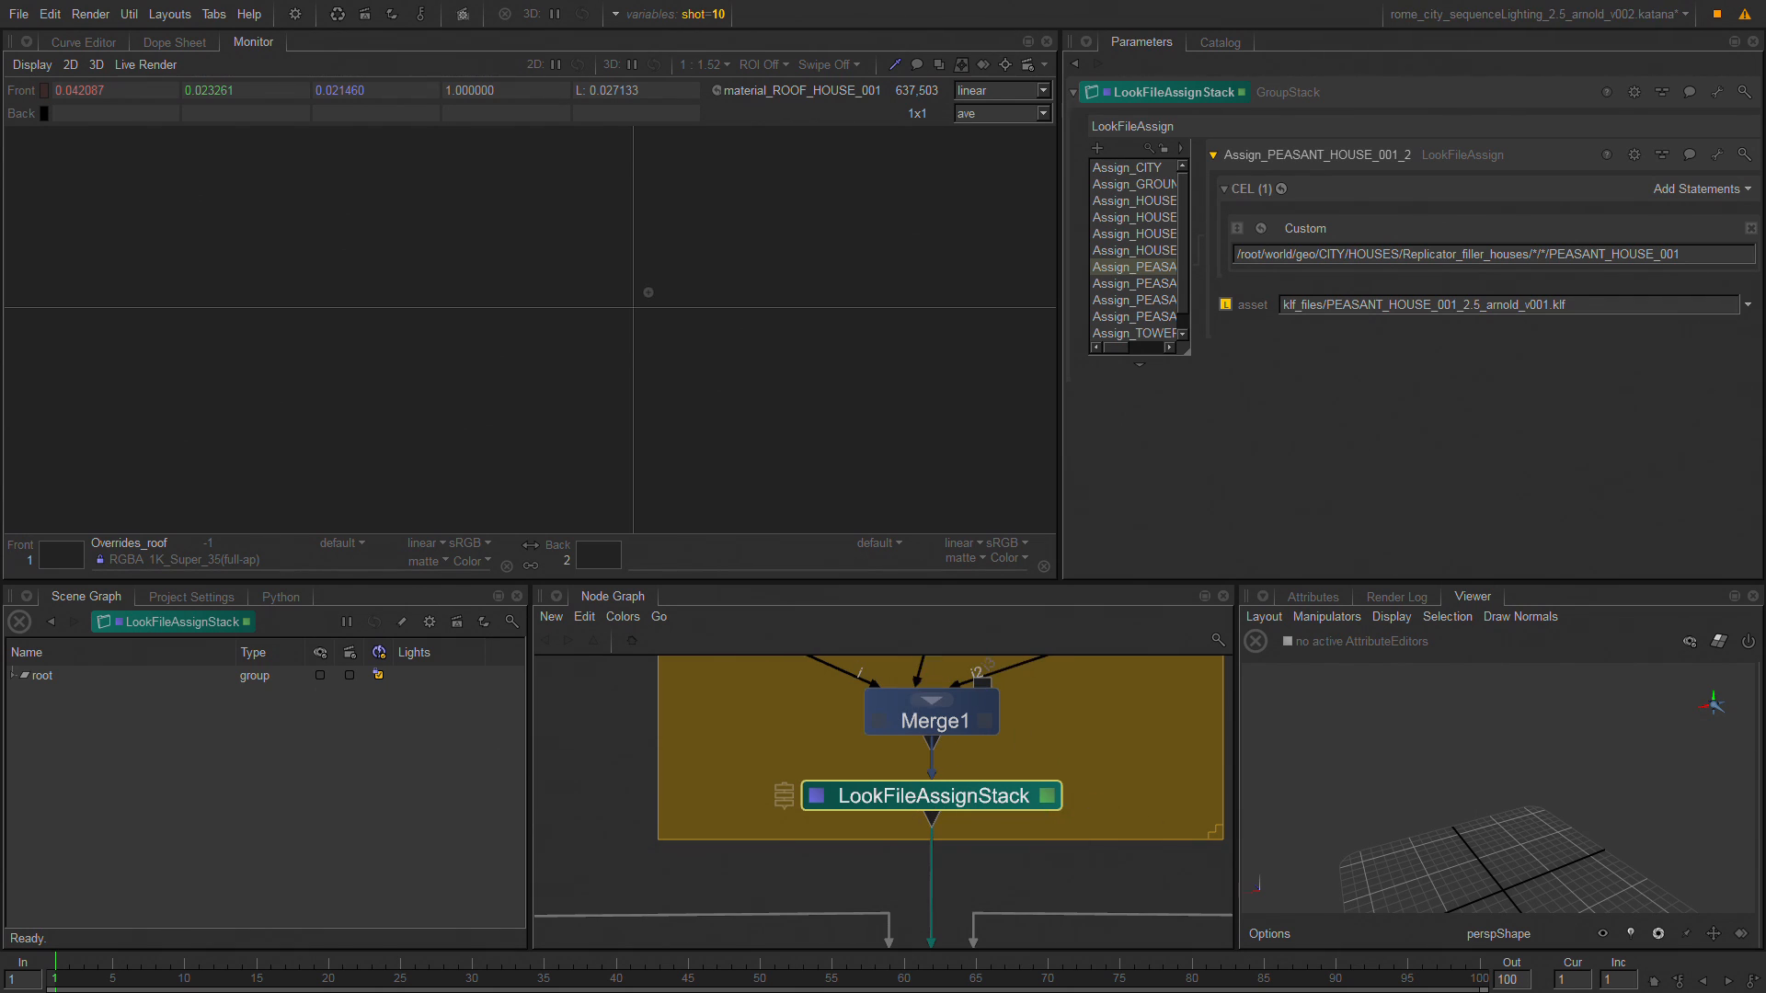
middle_click_drag(1129, 874, 1005, 476)
middle_click_drag(1030, 856, 1093, 783)
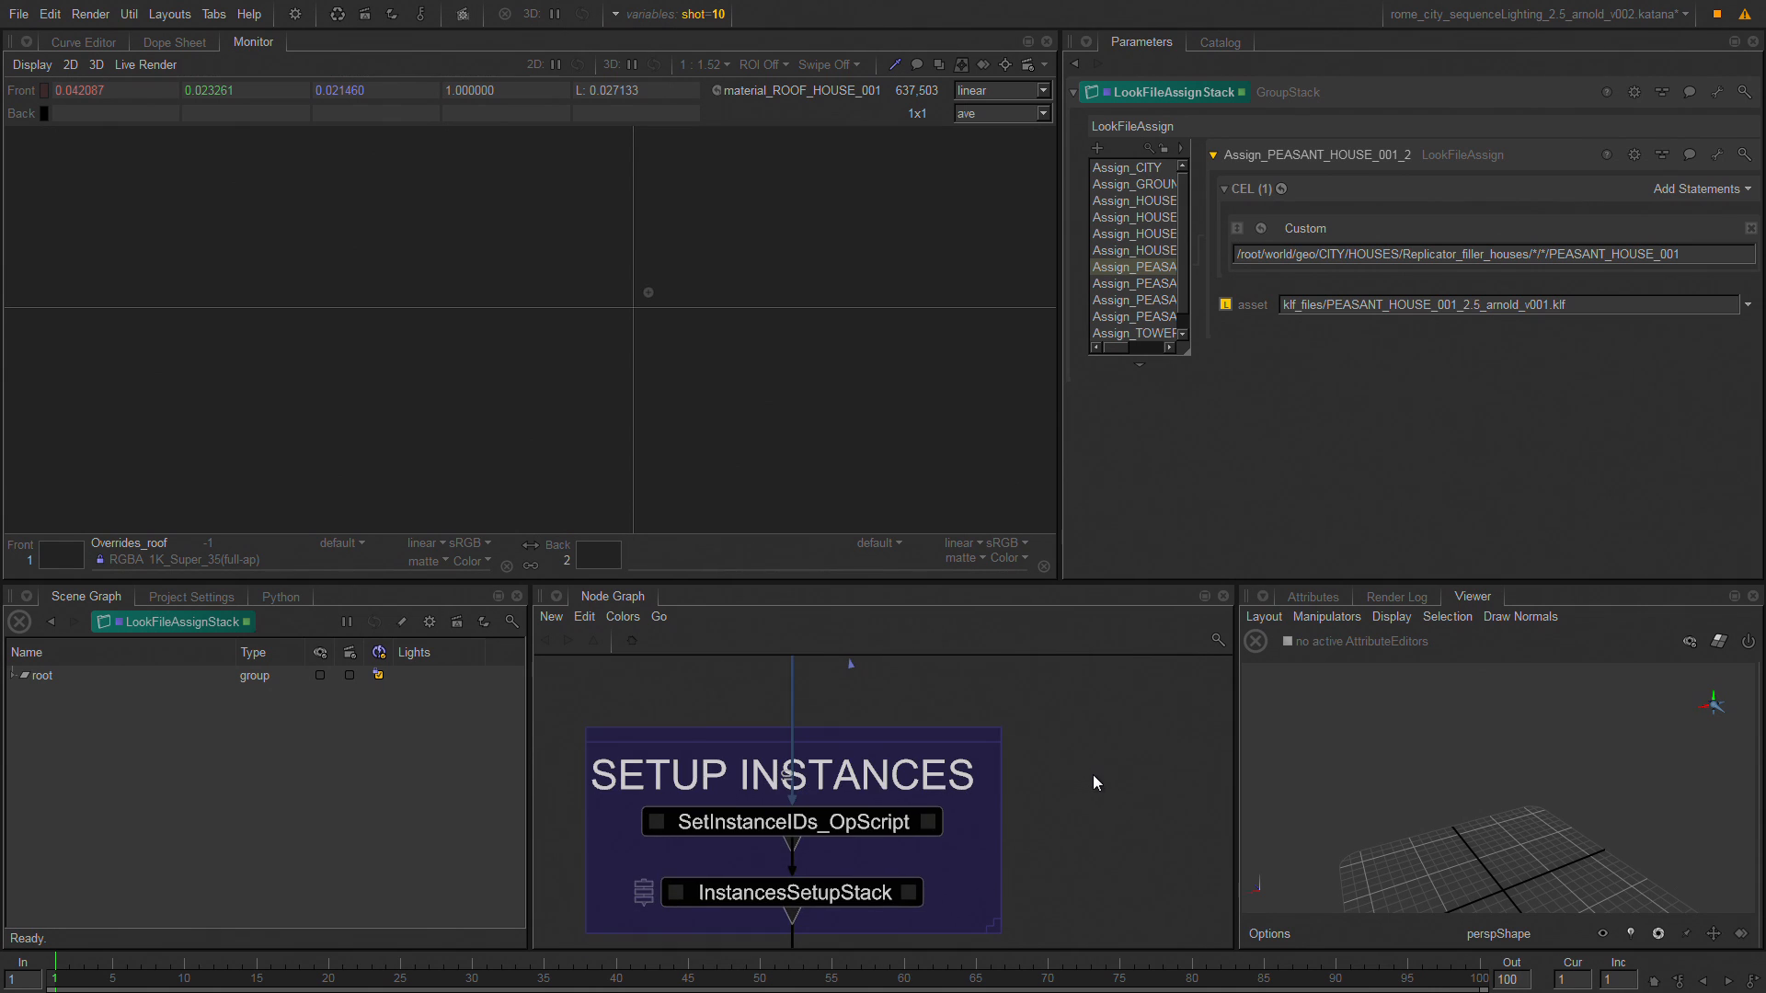
Jump to the SET RENDER GLOBALS backdrop through the list of graph sections and view the Render node below it.
key("j")
key("Down")
key("Down")
key("Down")
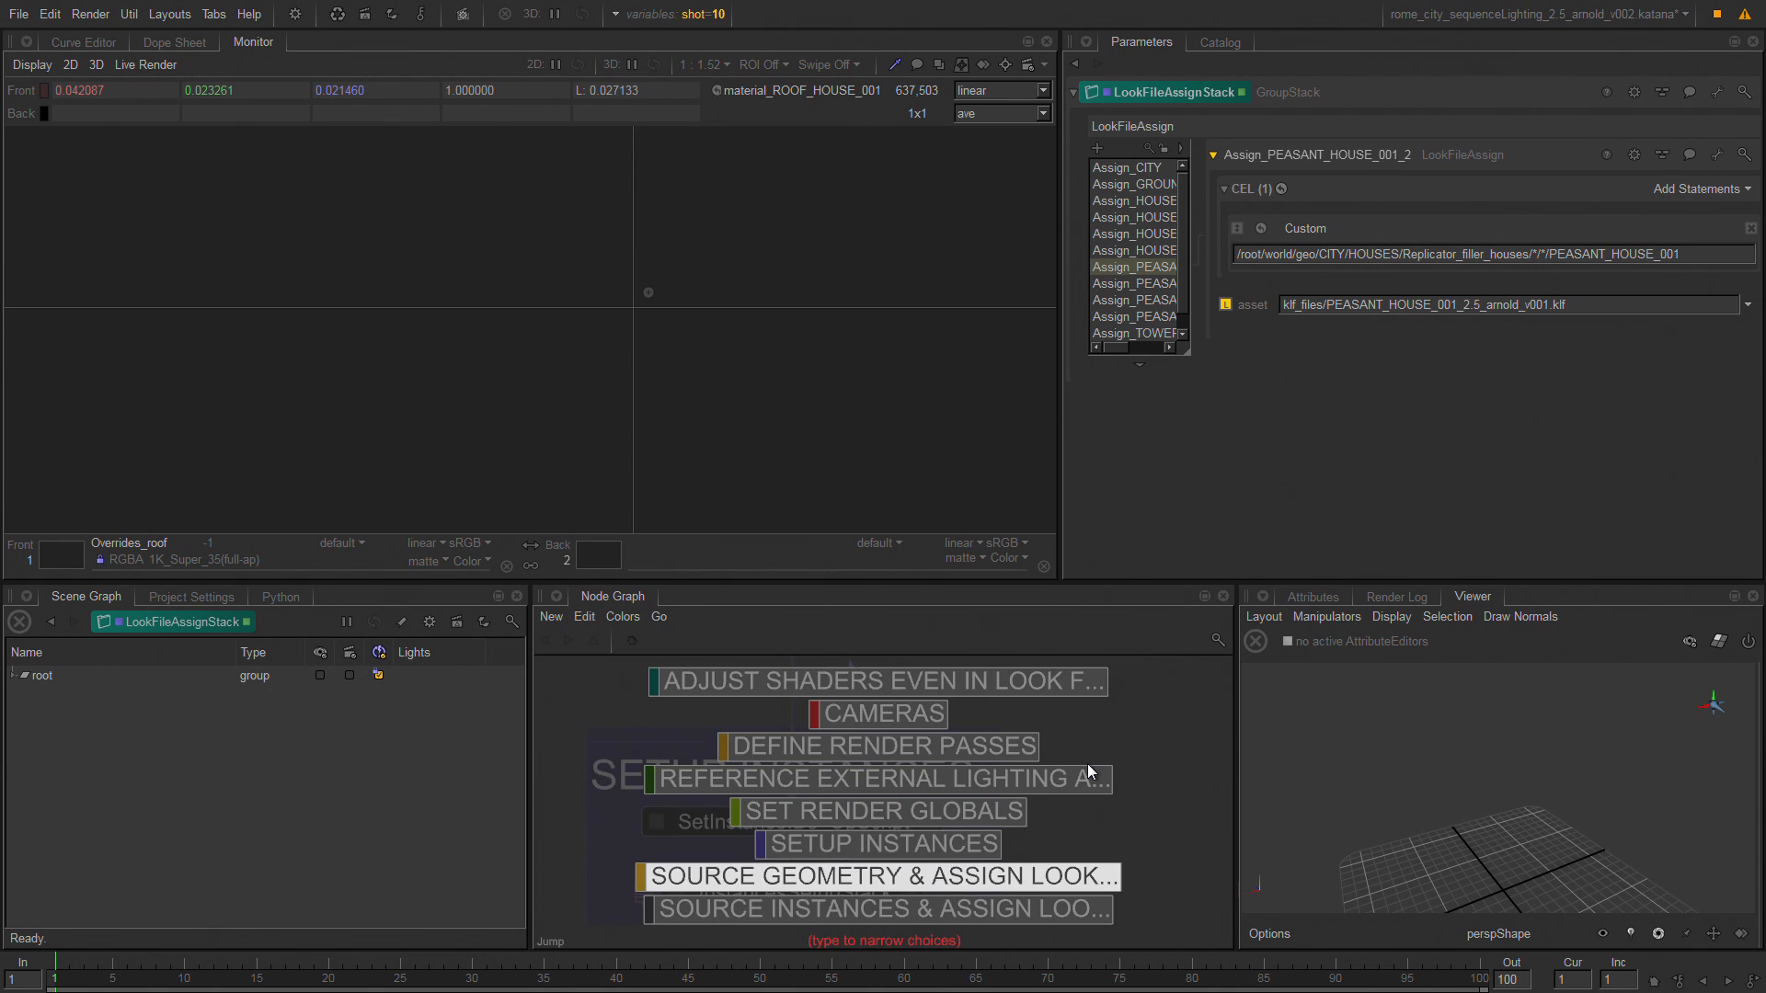
key("Up")
key("Up")
key("Up")
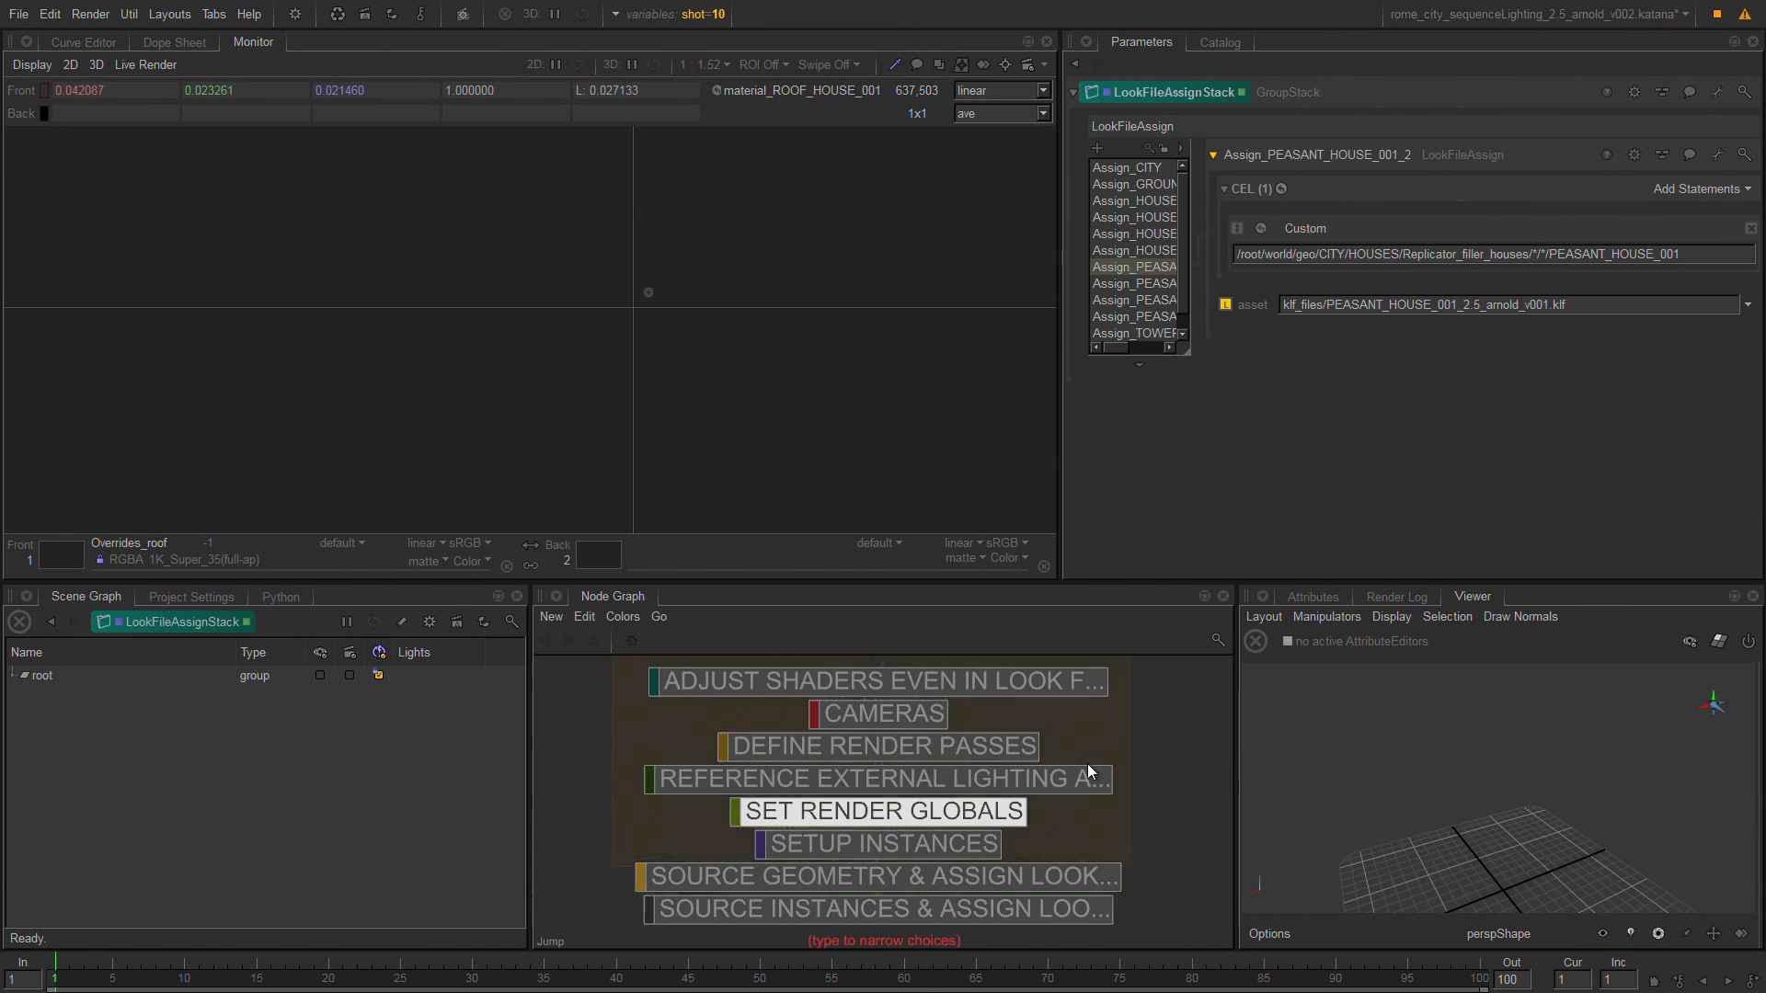
key("Return")
middle_click_drag(1039, 861, 1007, 525)
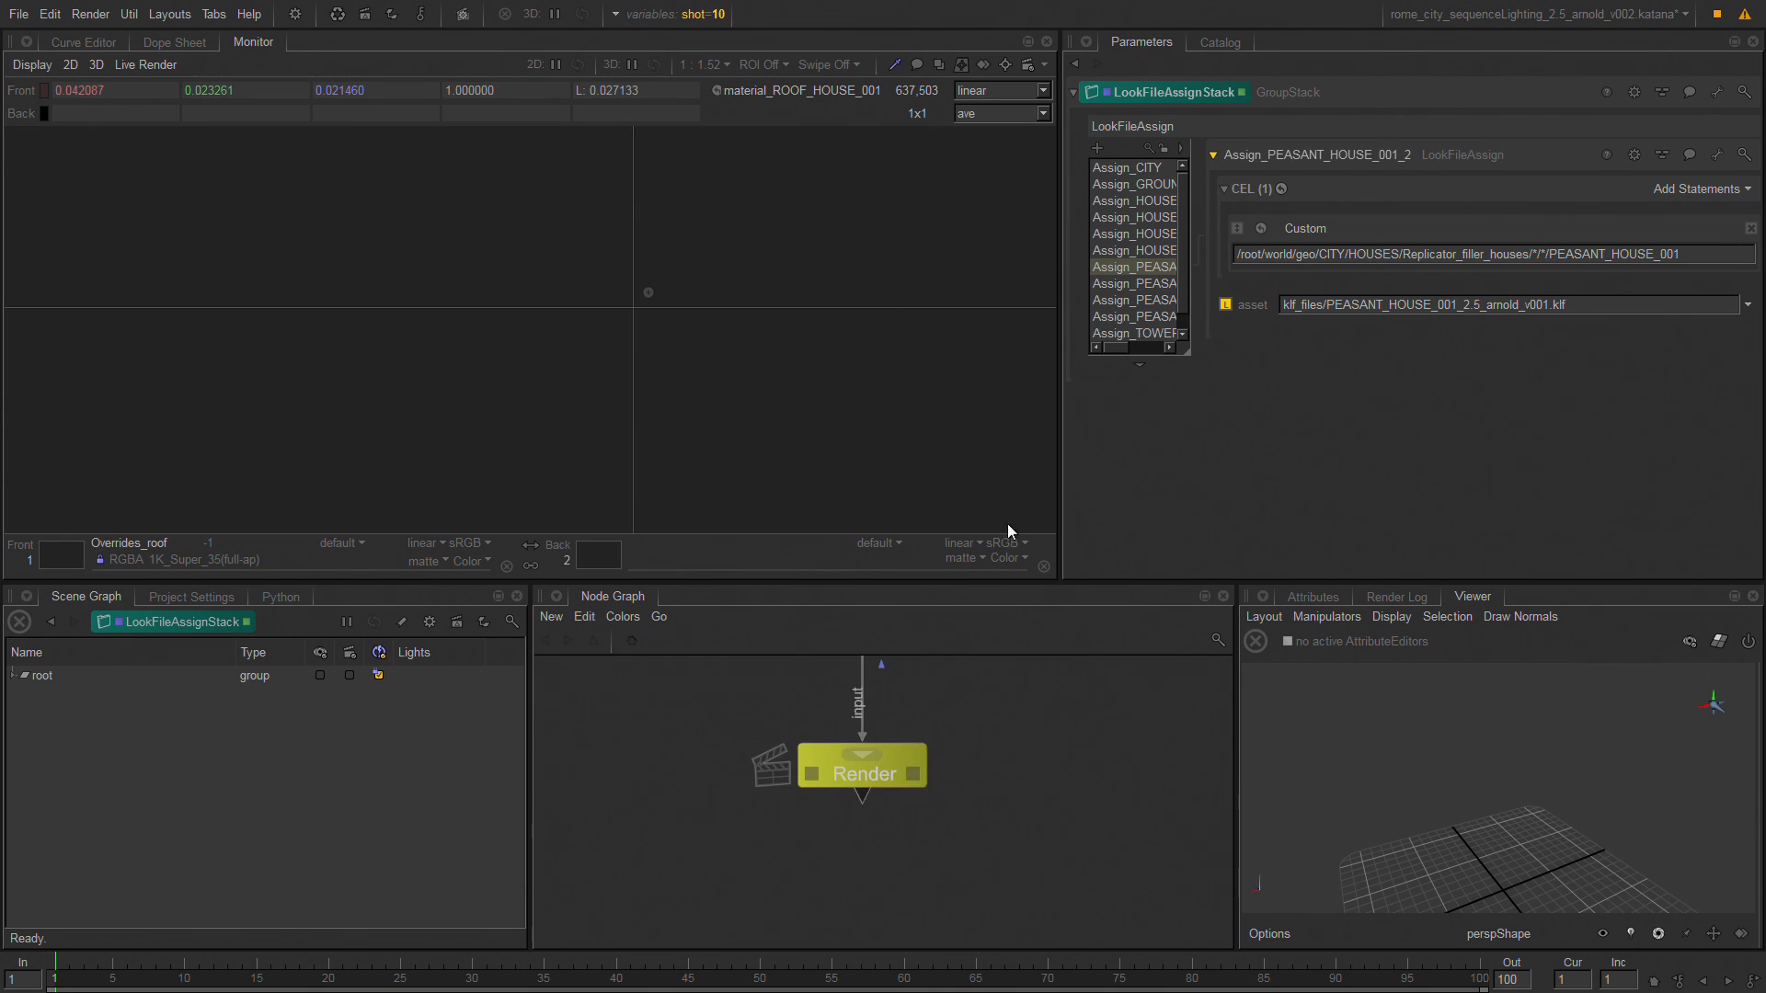
Start a preview render from the Render node and reposition the rendered city image in the monitor.
right_click(854, 776)
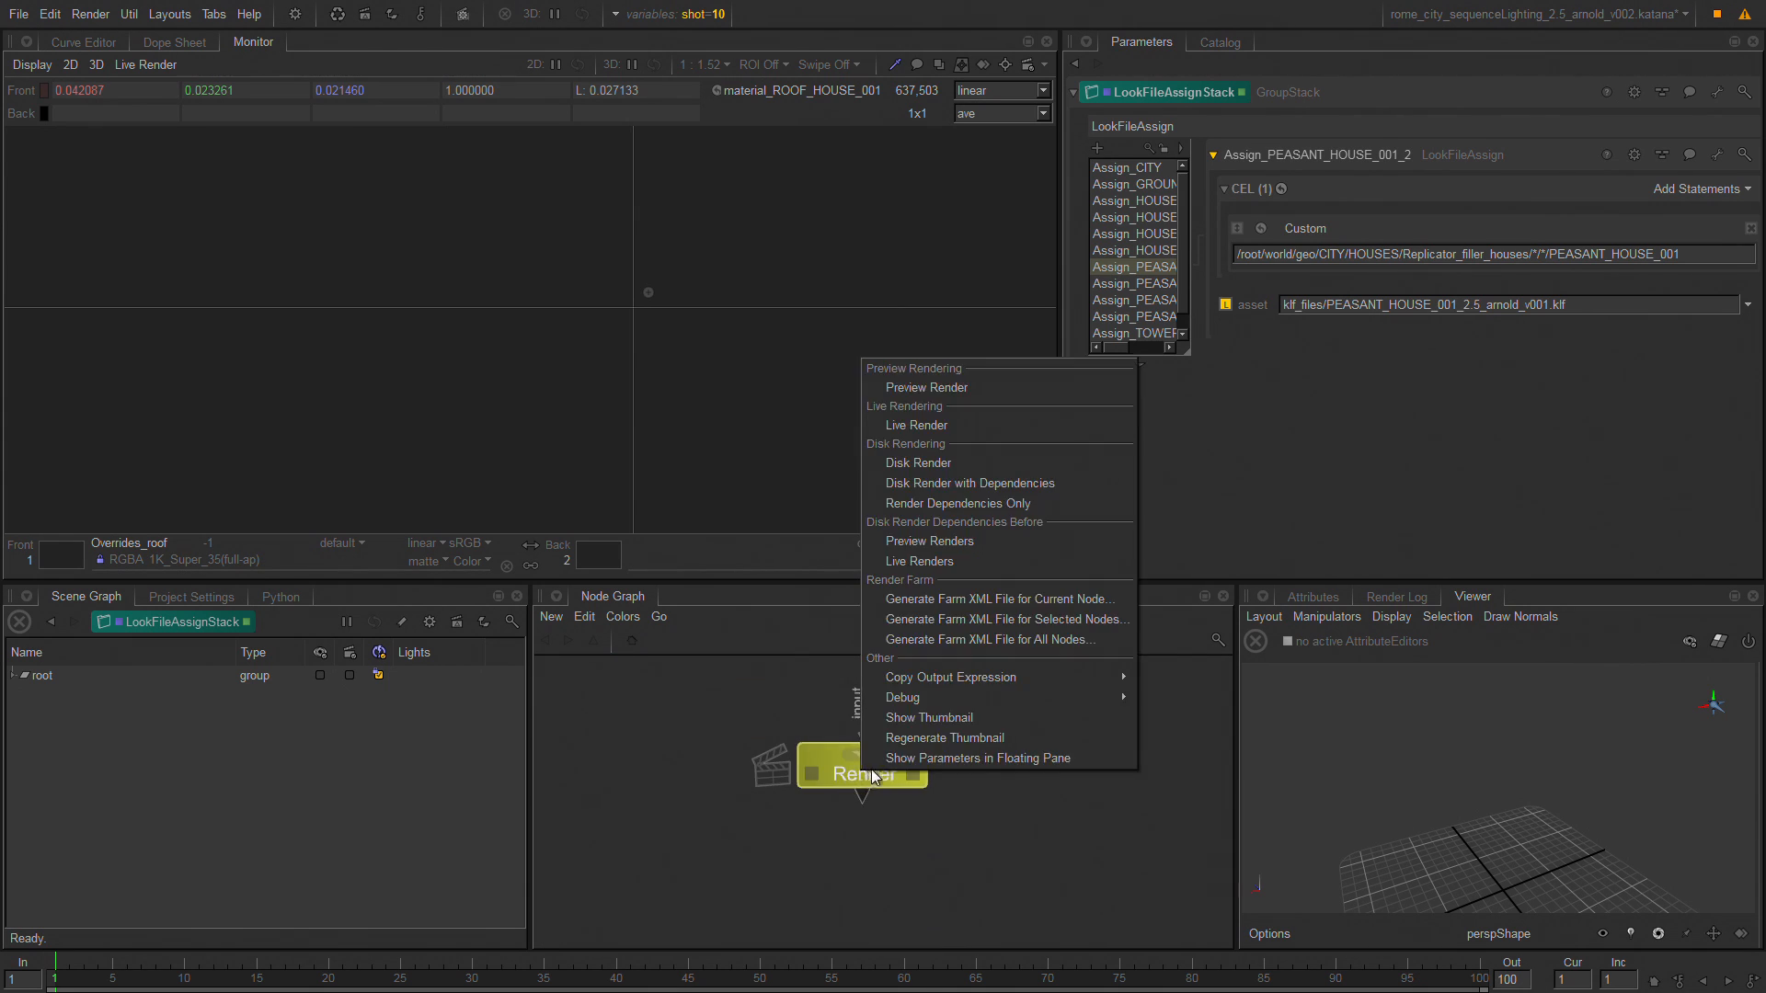
left_click(974, 388)
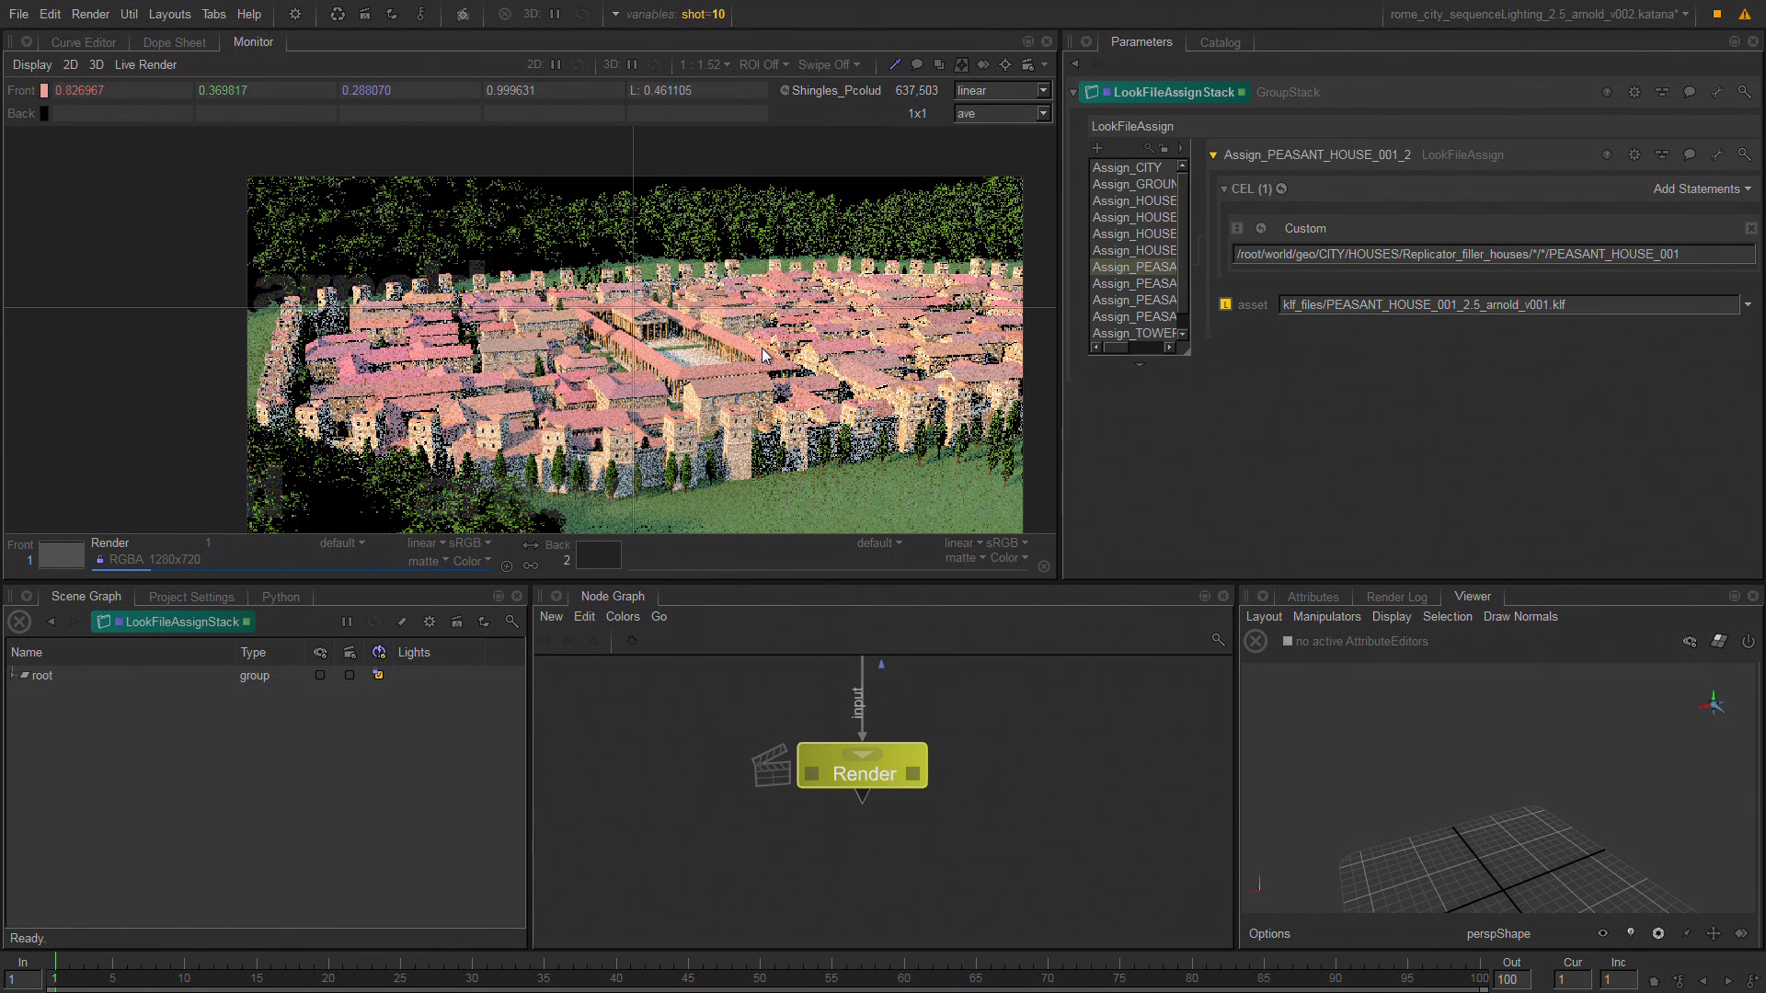
middle_click_drag(762, 392, 663, 294)
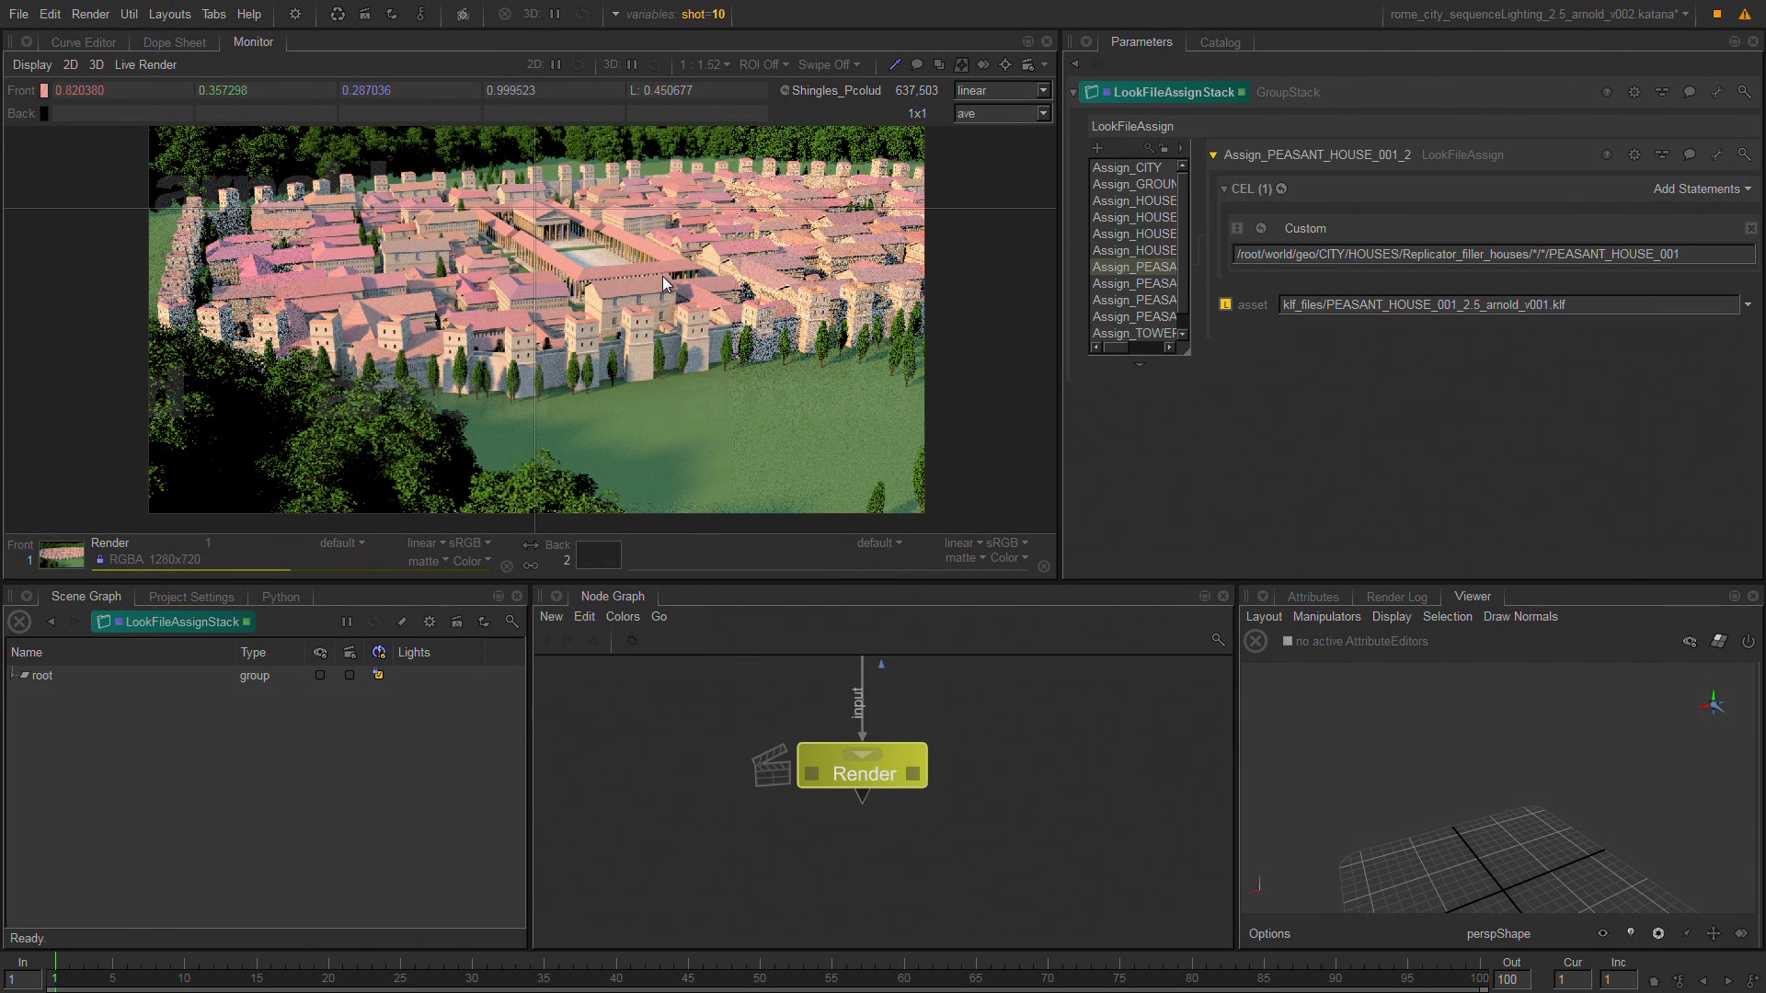
Sample a HOUSE_002 roof in the render, select its geometry in the scene graph and frame it in the 3D view.
key("p")
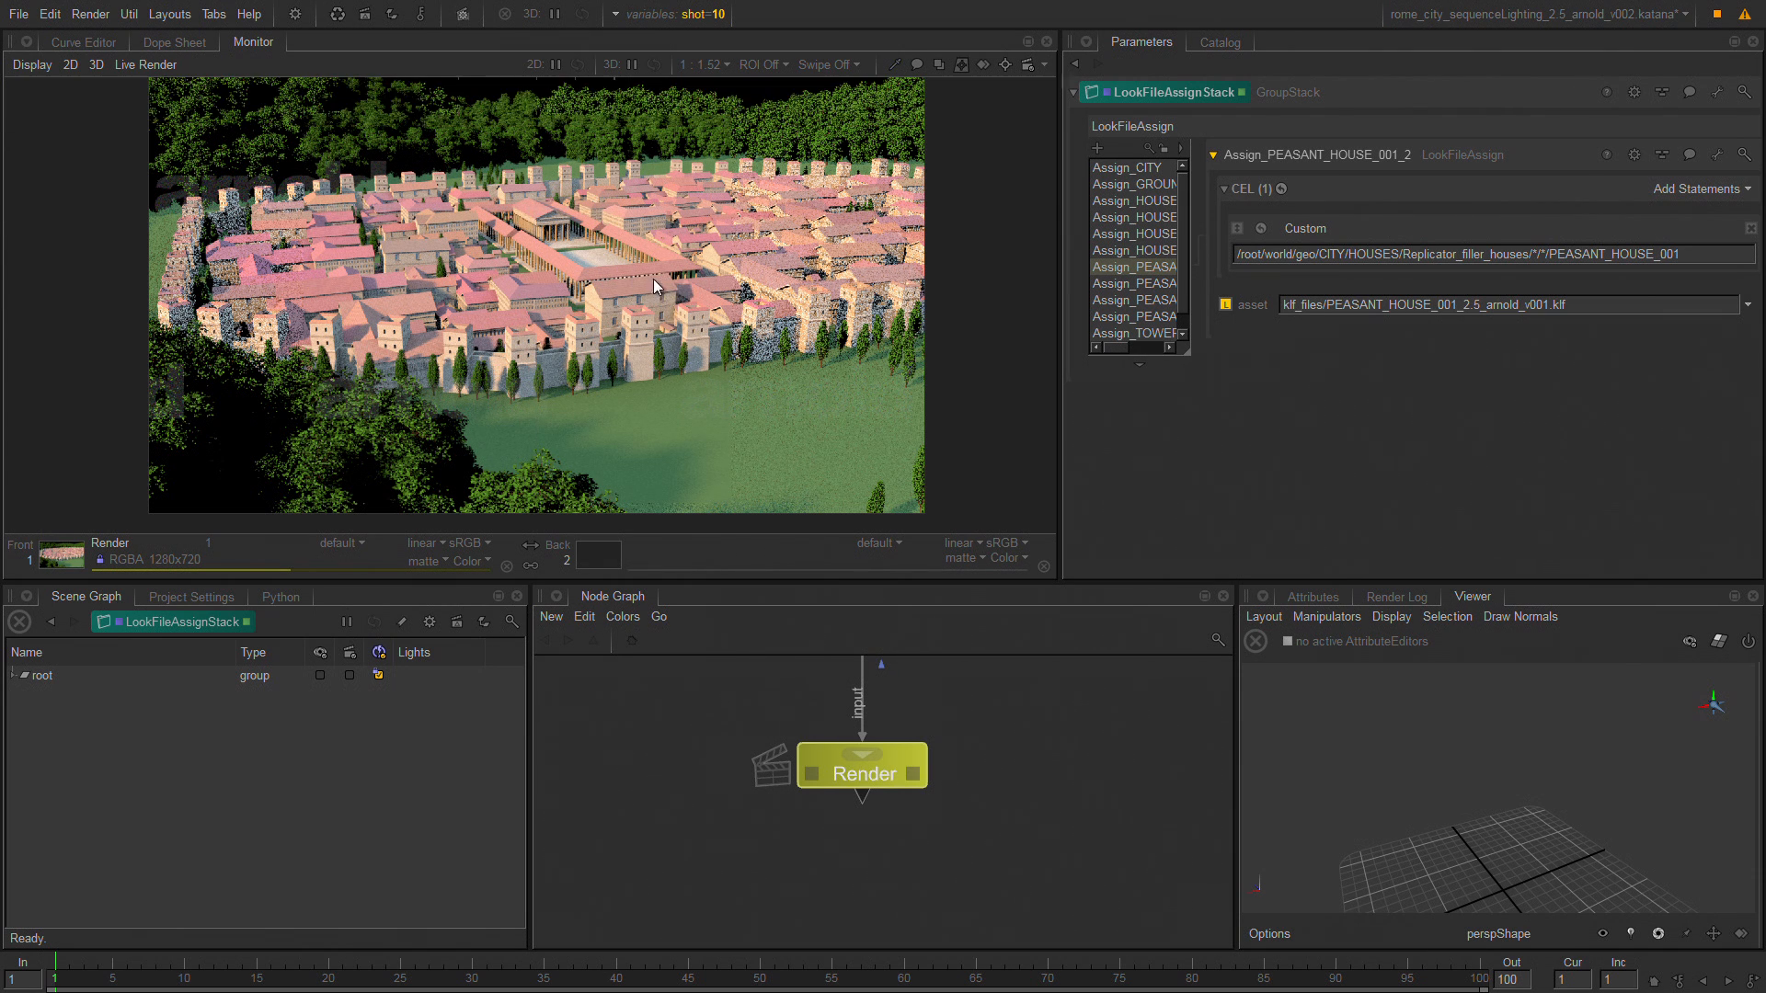
key("p")
left_click(633, 287)
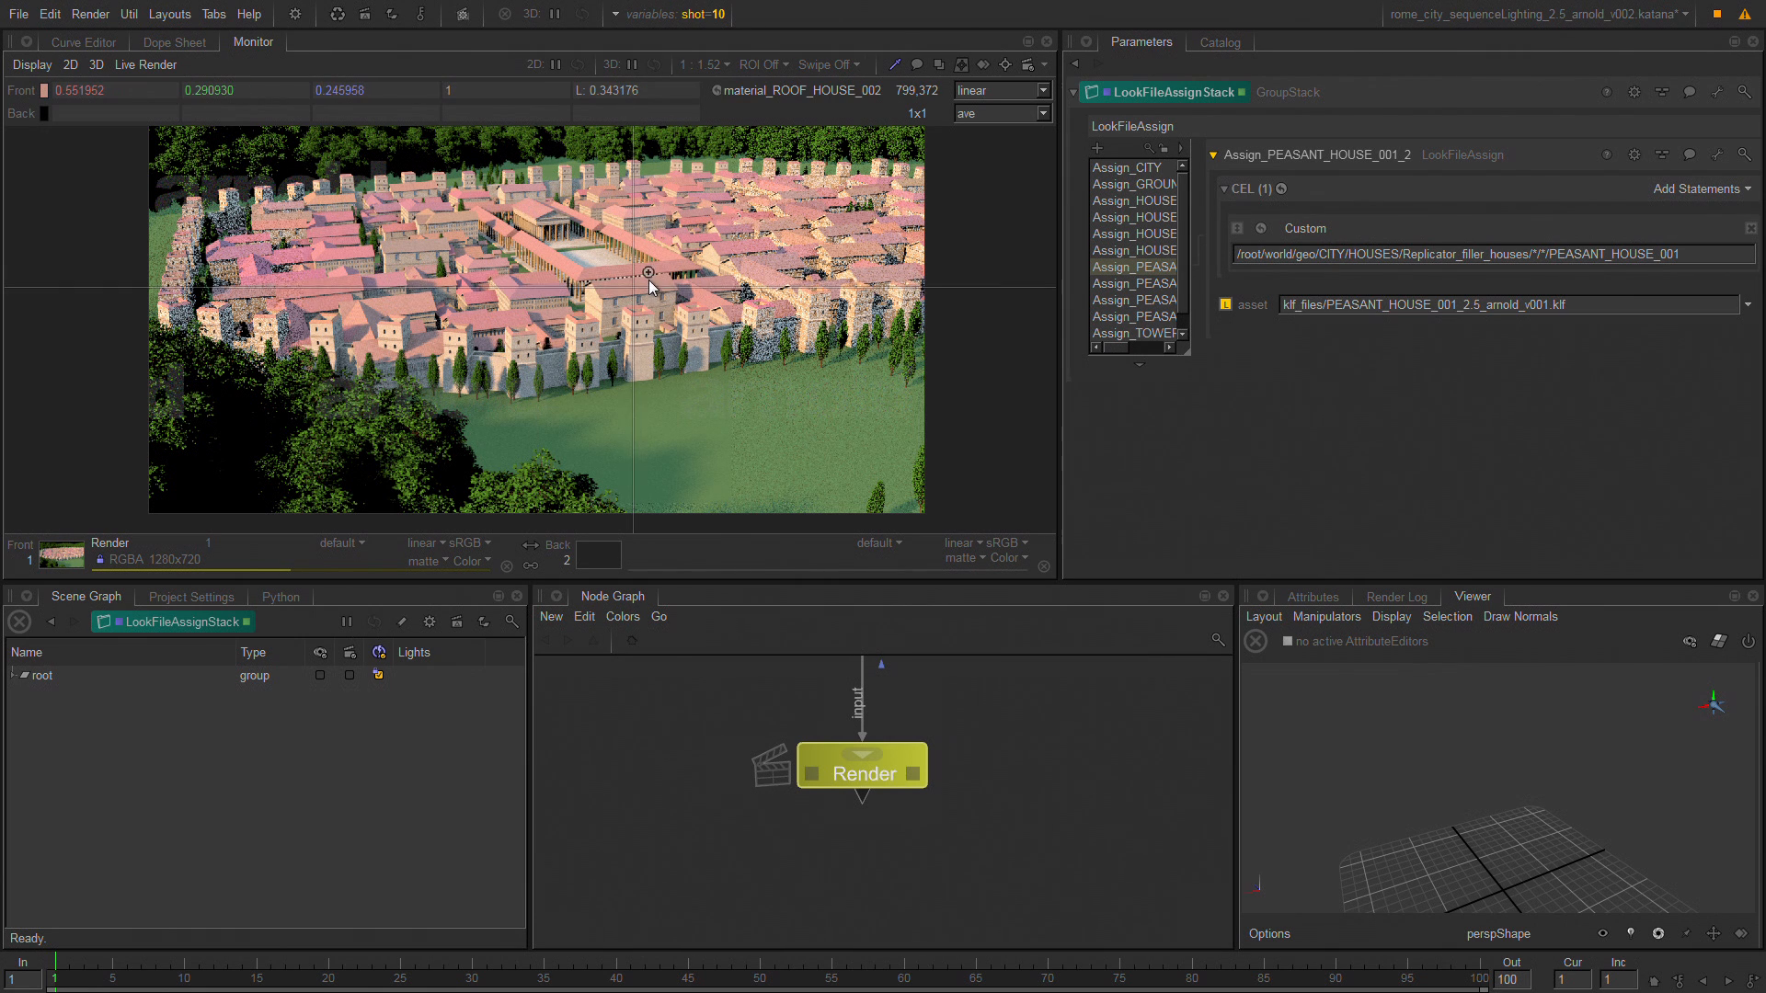
left_click(719, 90)
left_click(753, 112)
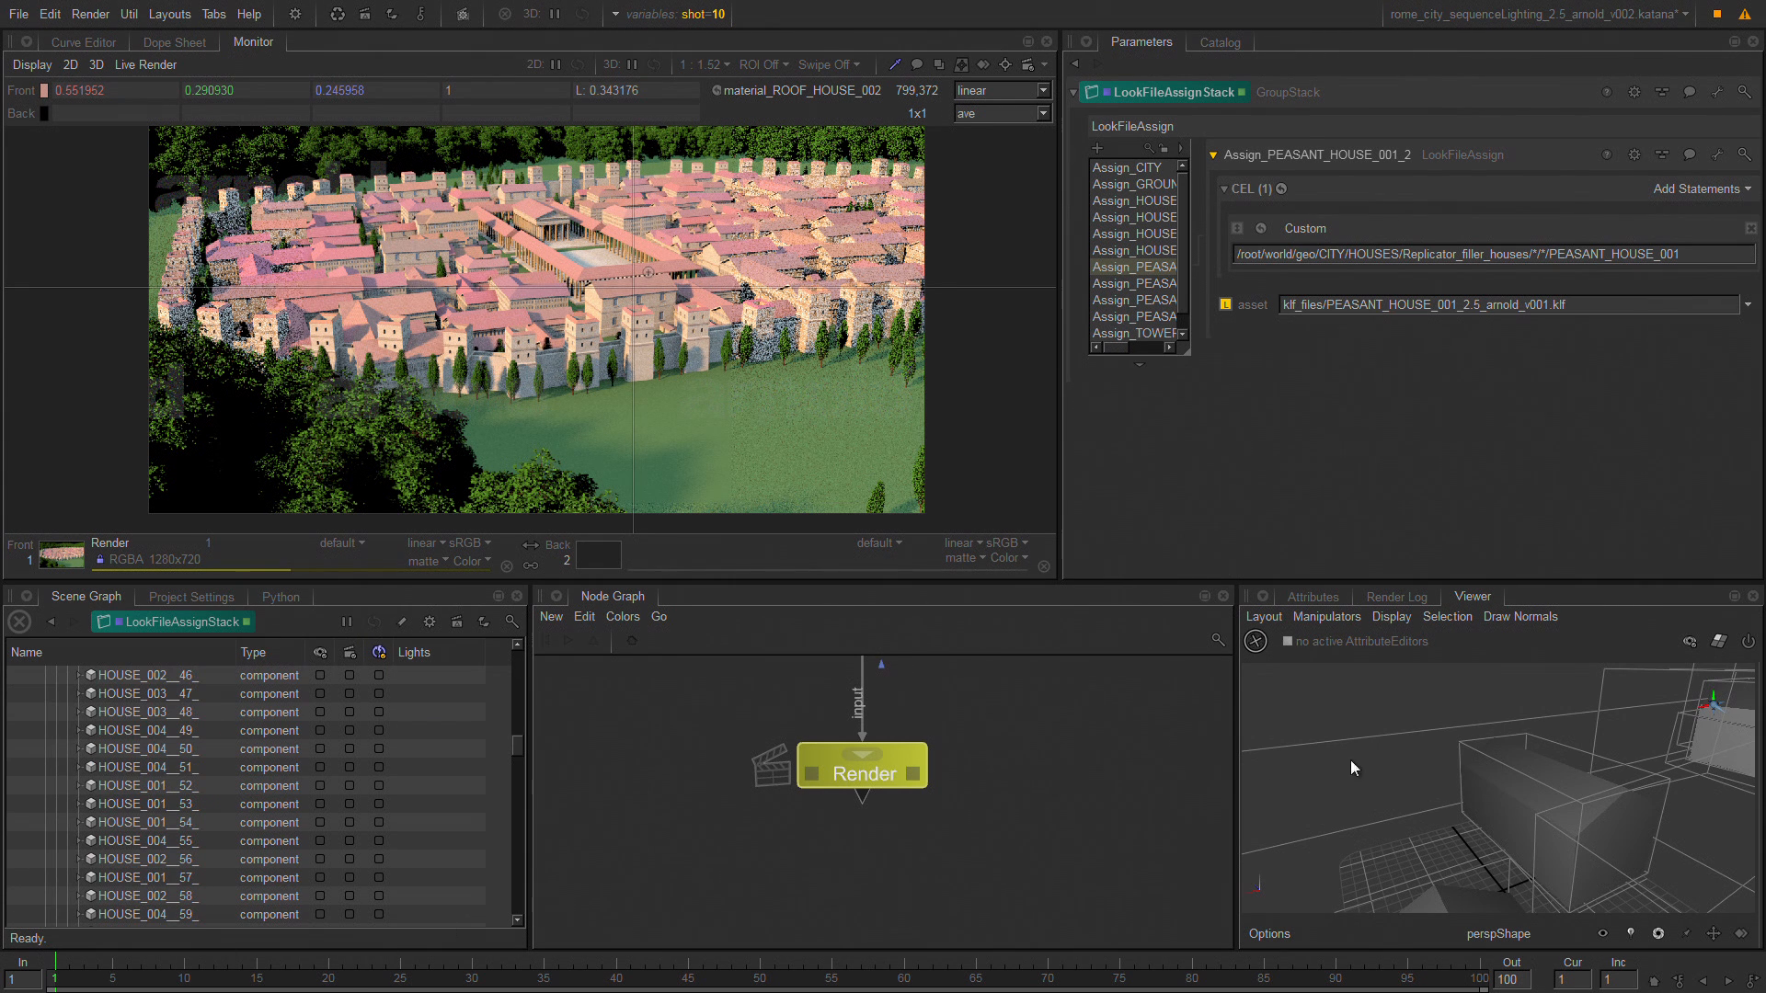
key("f")
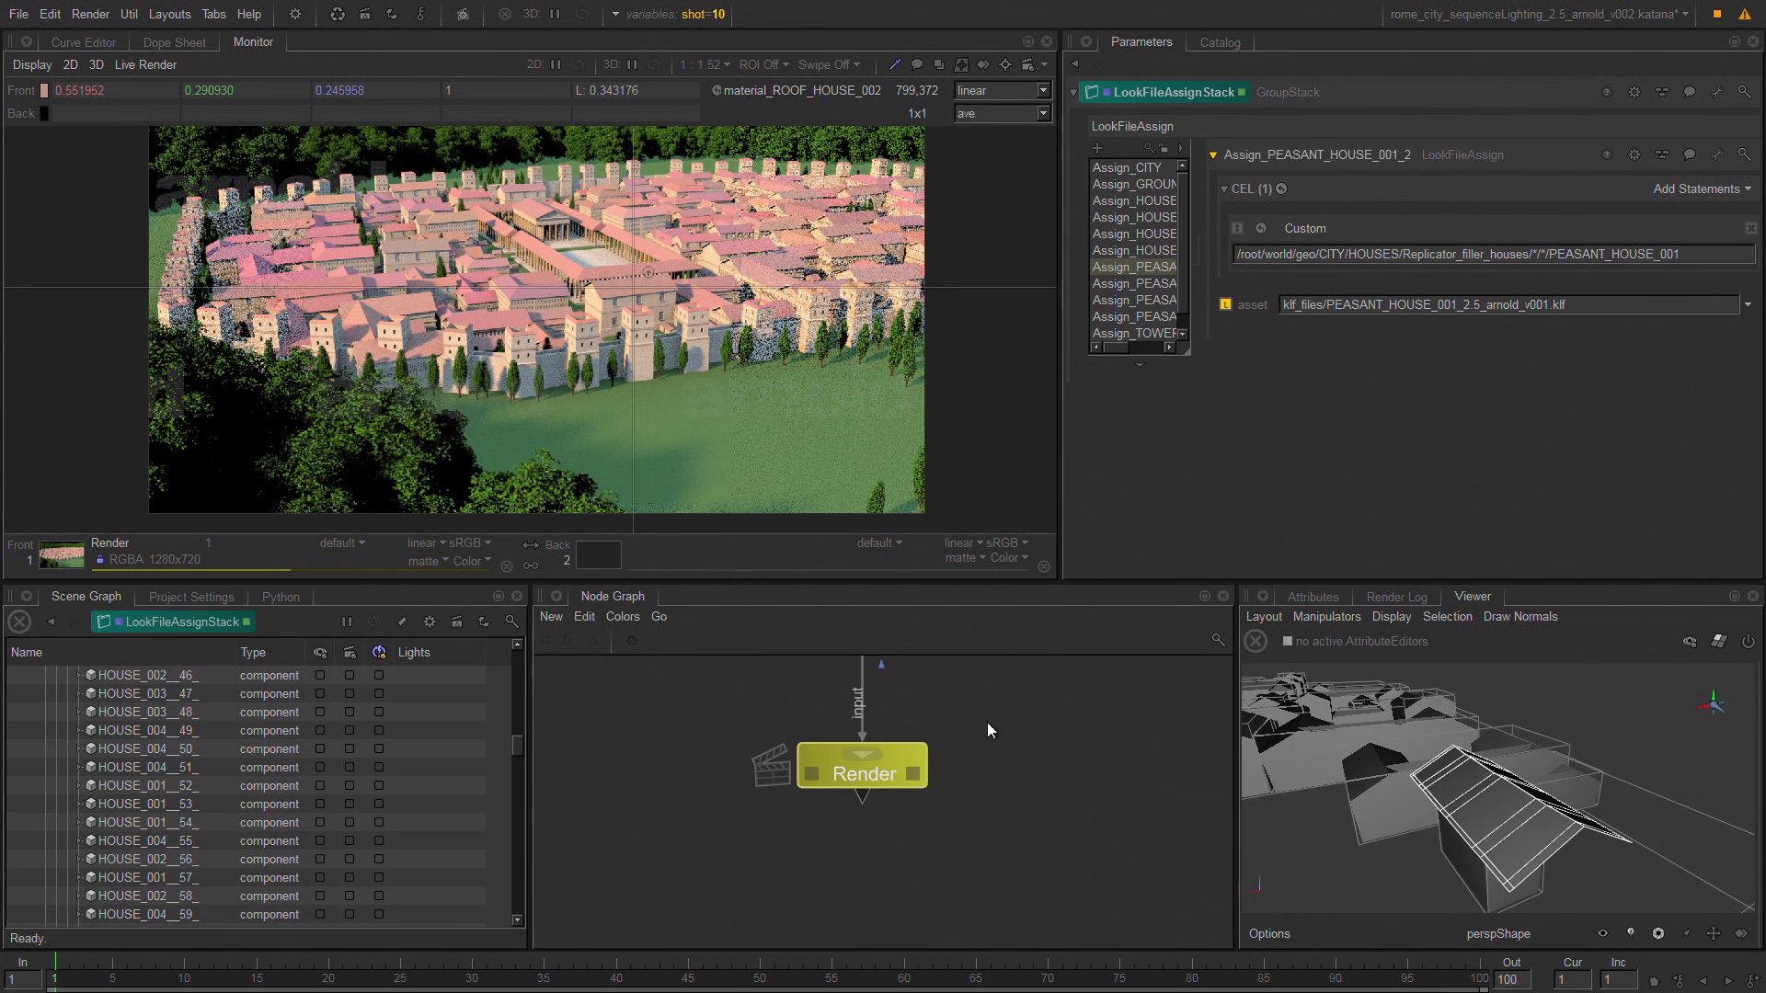
Open the parameters of LookFileManager in the ADJUST SHADERS EVEN IN LOOK FILES section of the node graph.
mouse_move(1057, 694)
middle_mouse_down()
mouse_move(1028, 877)
mouse_move(1011, 819)
mouse_move(1026, 889)
middle_mouse_up()
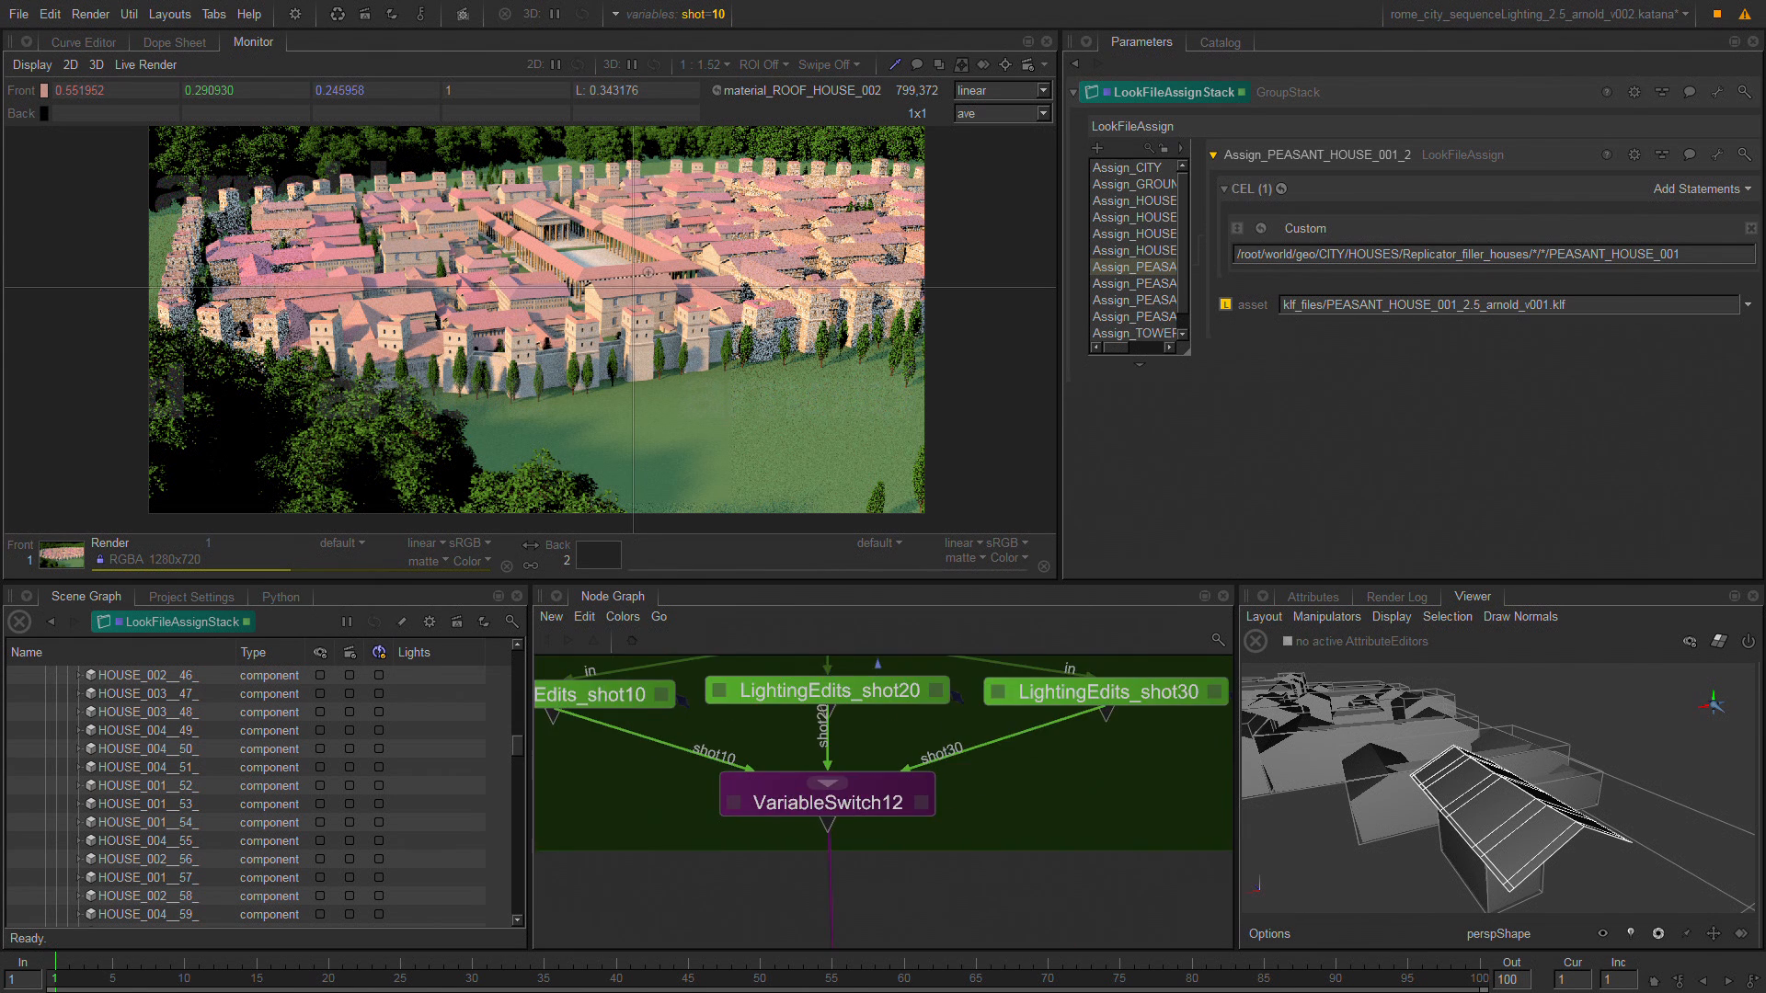
middle_click_drag(947, 665, 971, 878)
mouse_move(989, 701)
middle_mouse_down()
mouse_move(962, 863)
mouse_move(969, 726)
mouse_move(1000, 846)
middle_mouse_up()
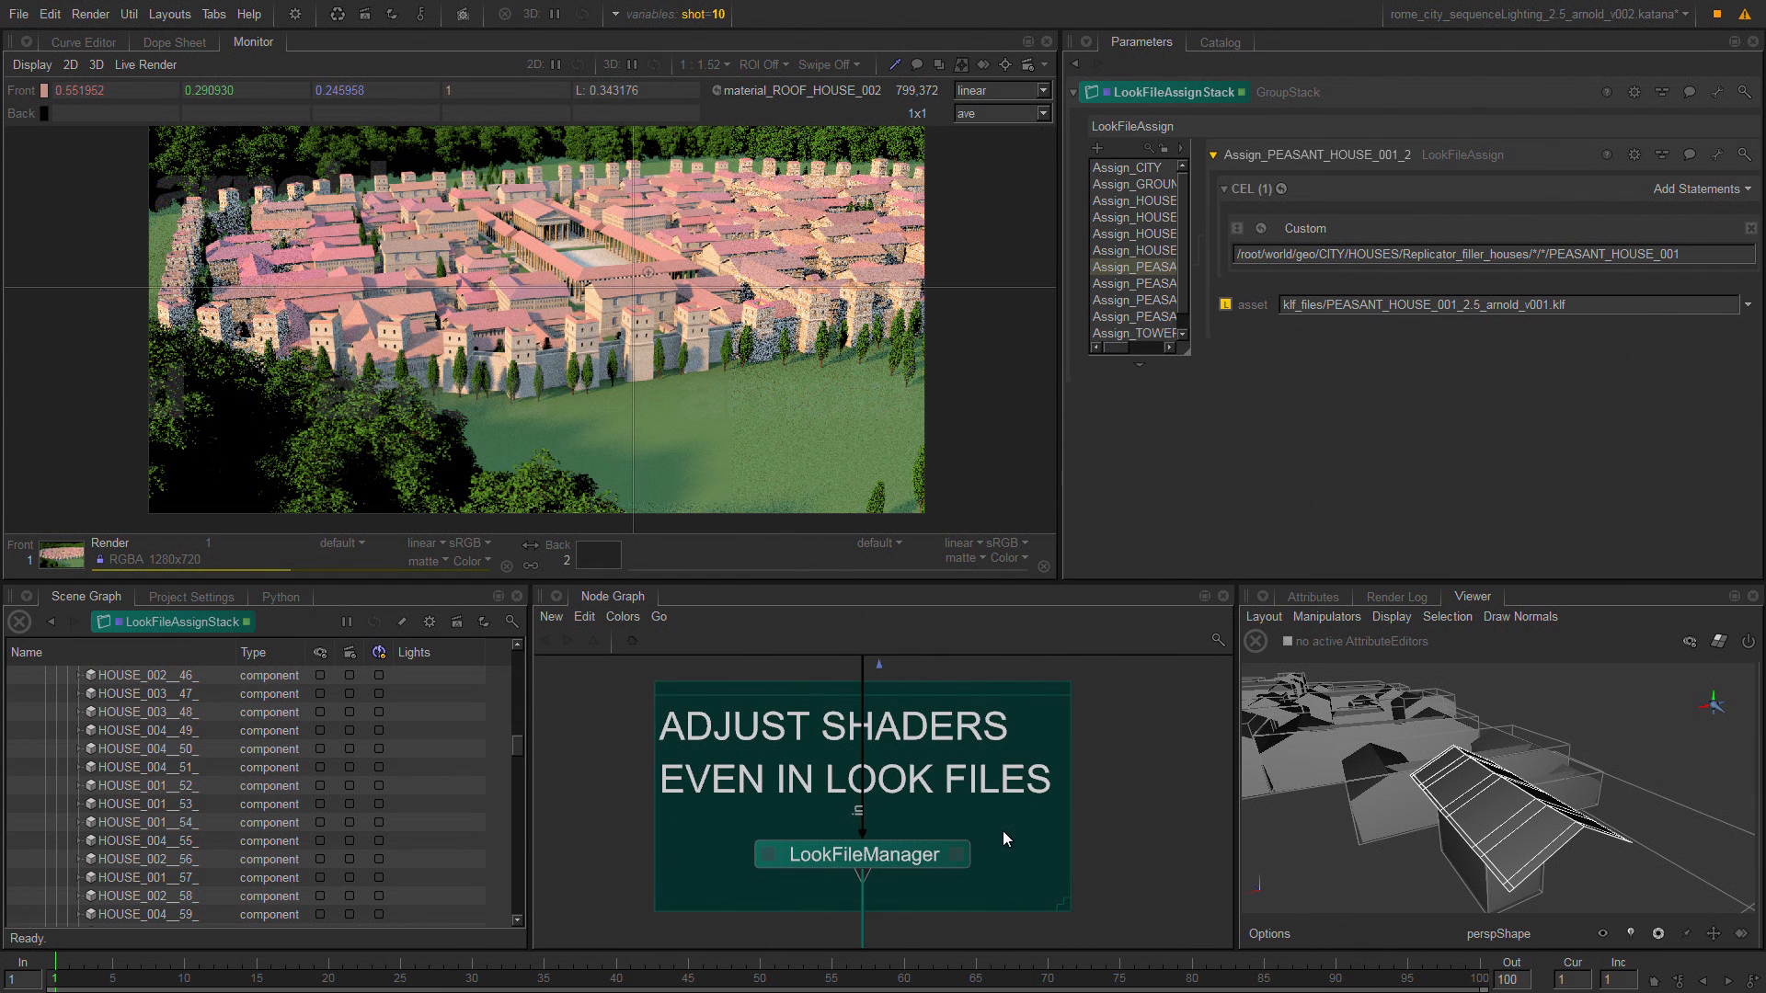
left_click(959, 854)
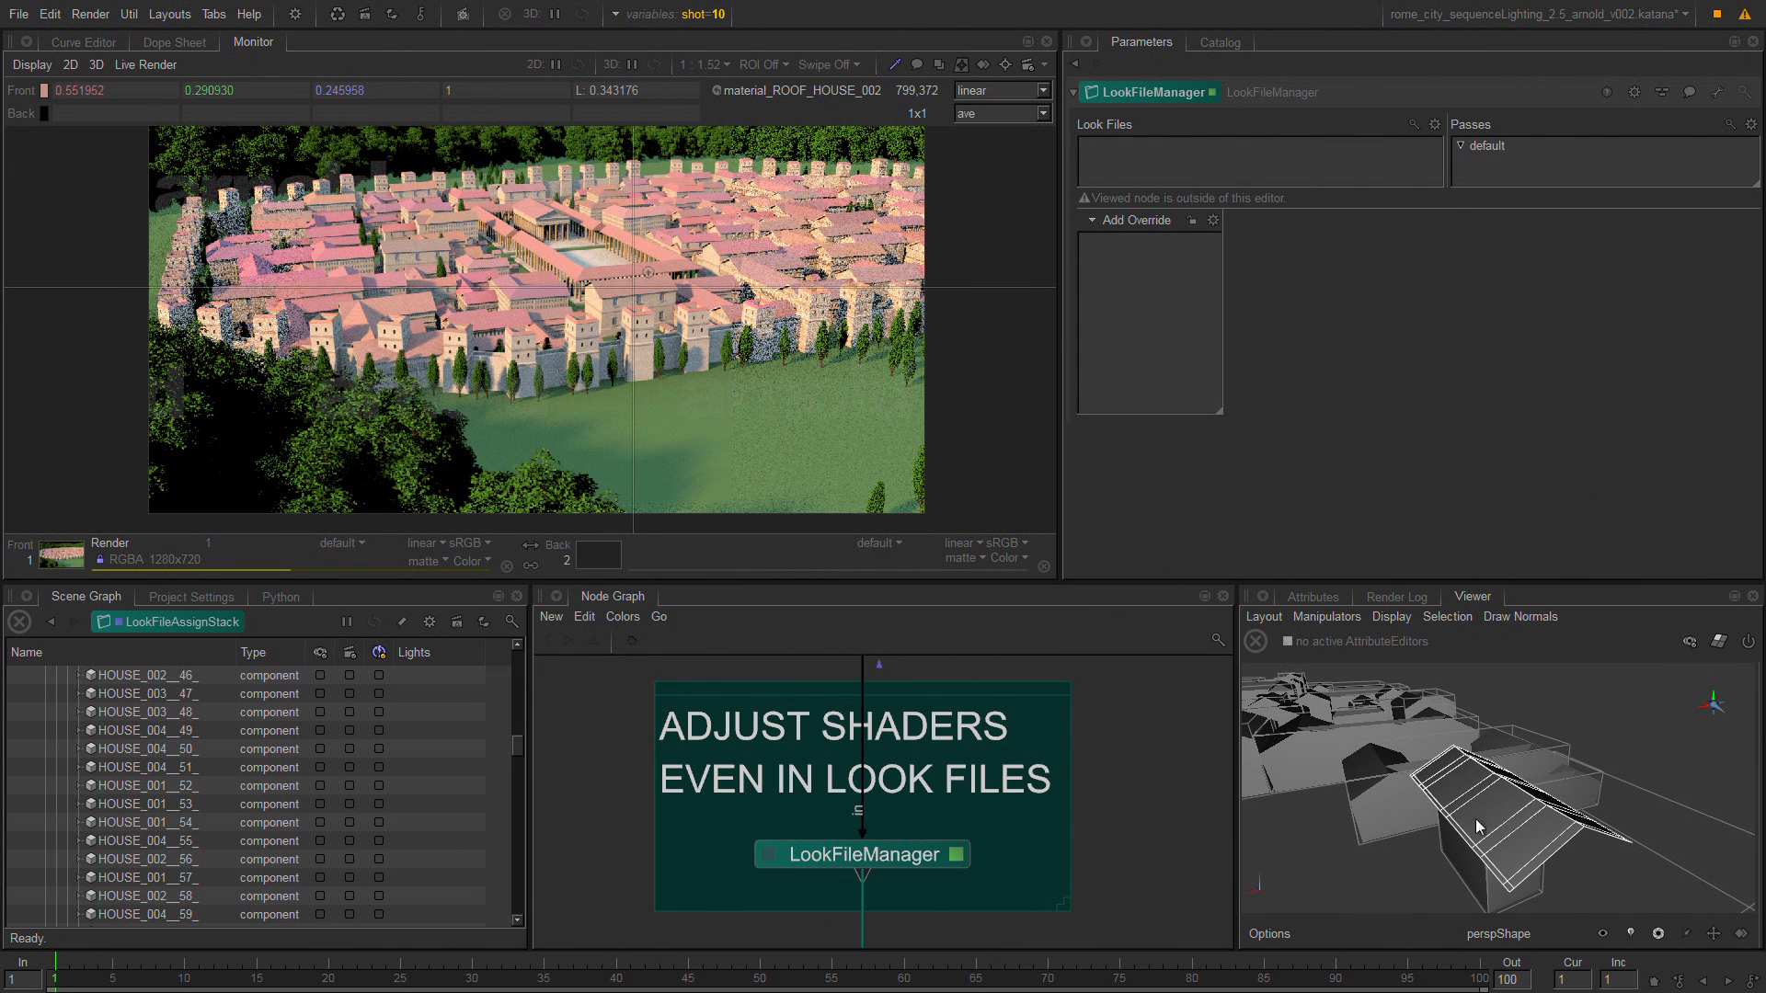
Inspect the lookfile attribute of the selected HOUSE_002 roof polymesh to see which look file it uses.
left_click(1313, 597)
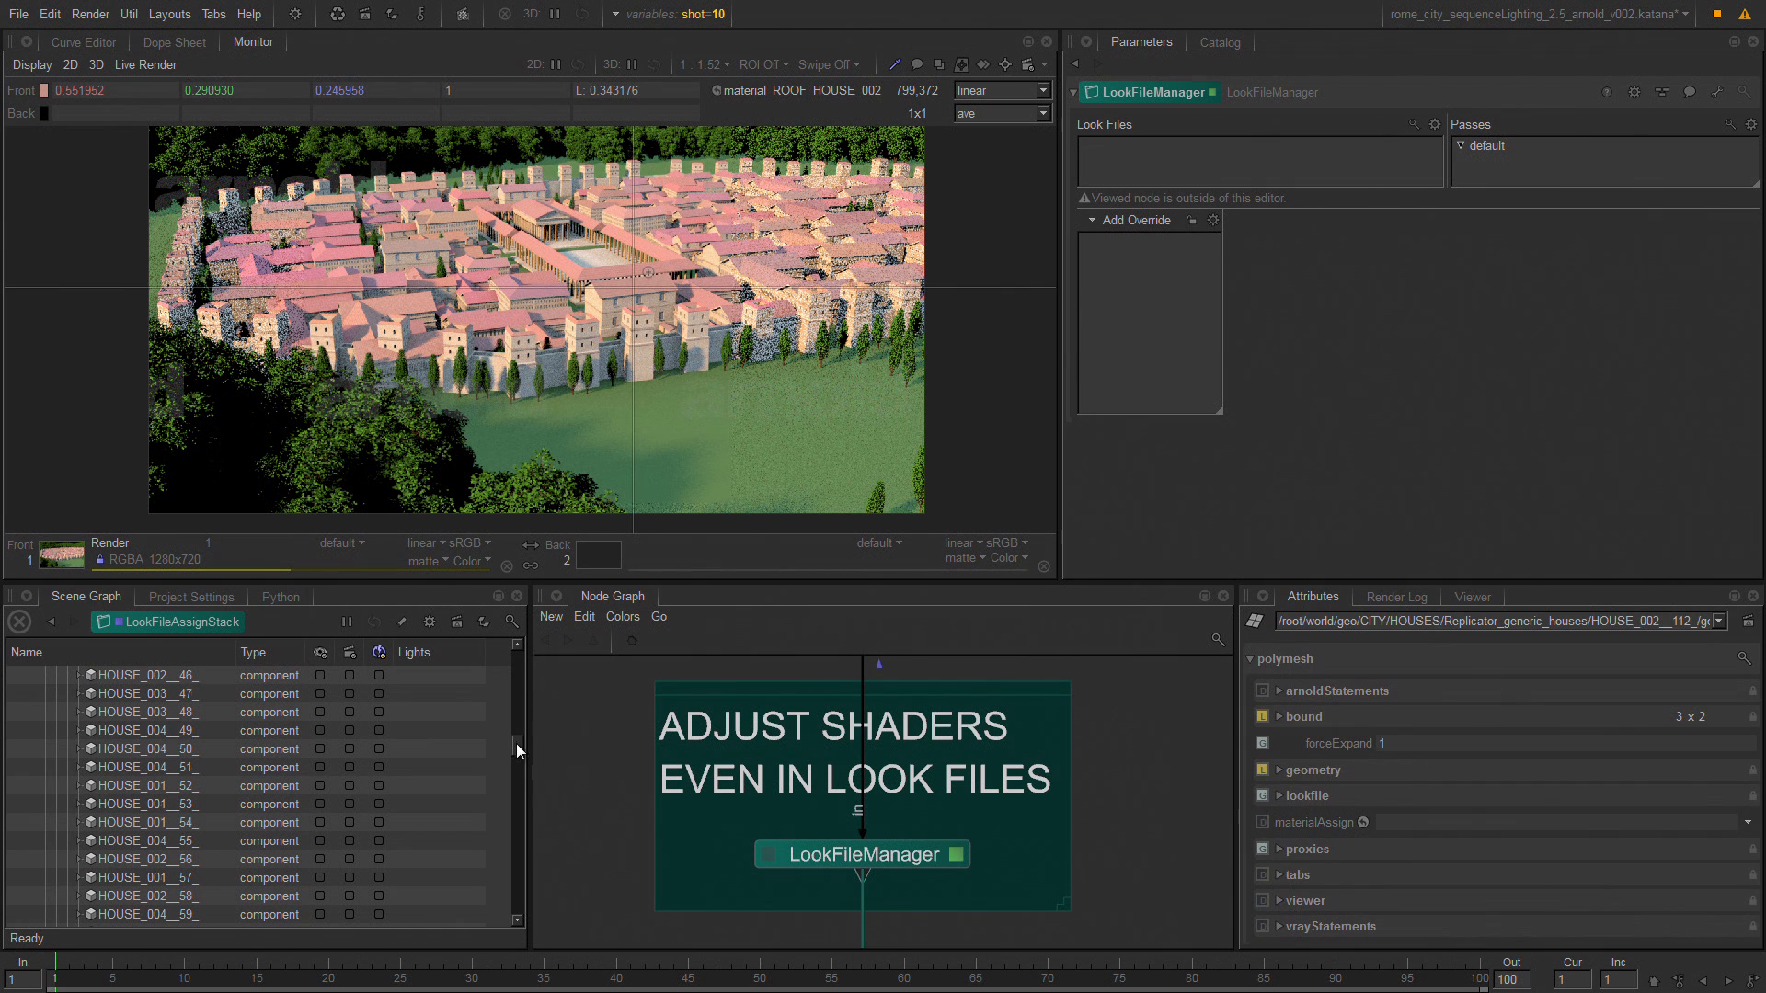
left_click_drag(516, 743, 517, 839)
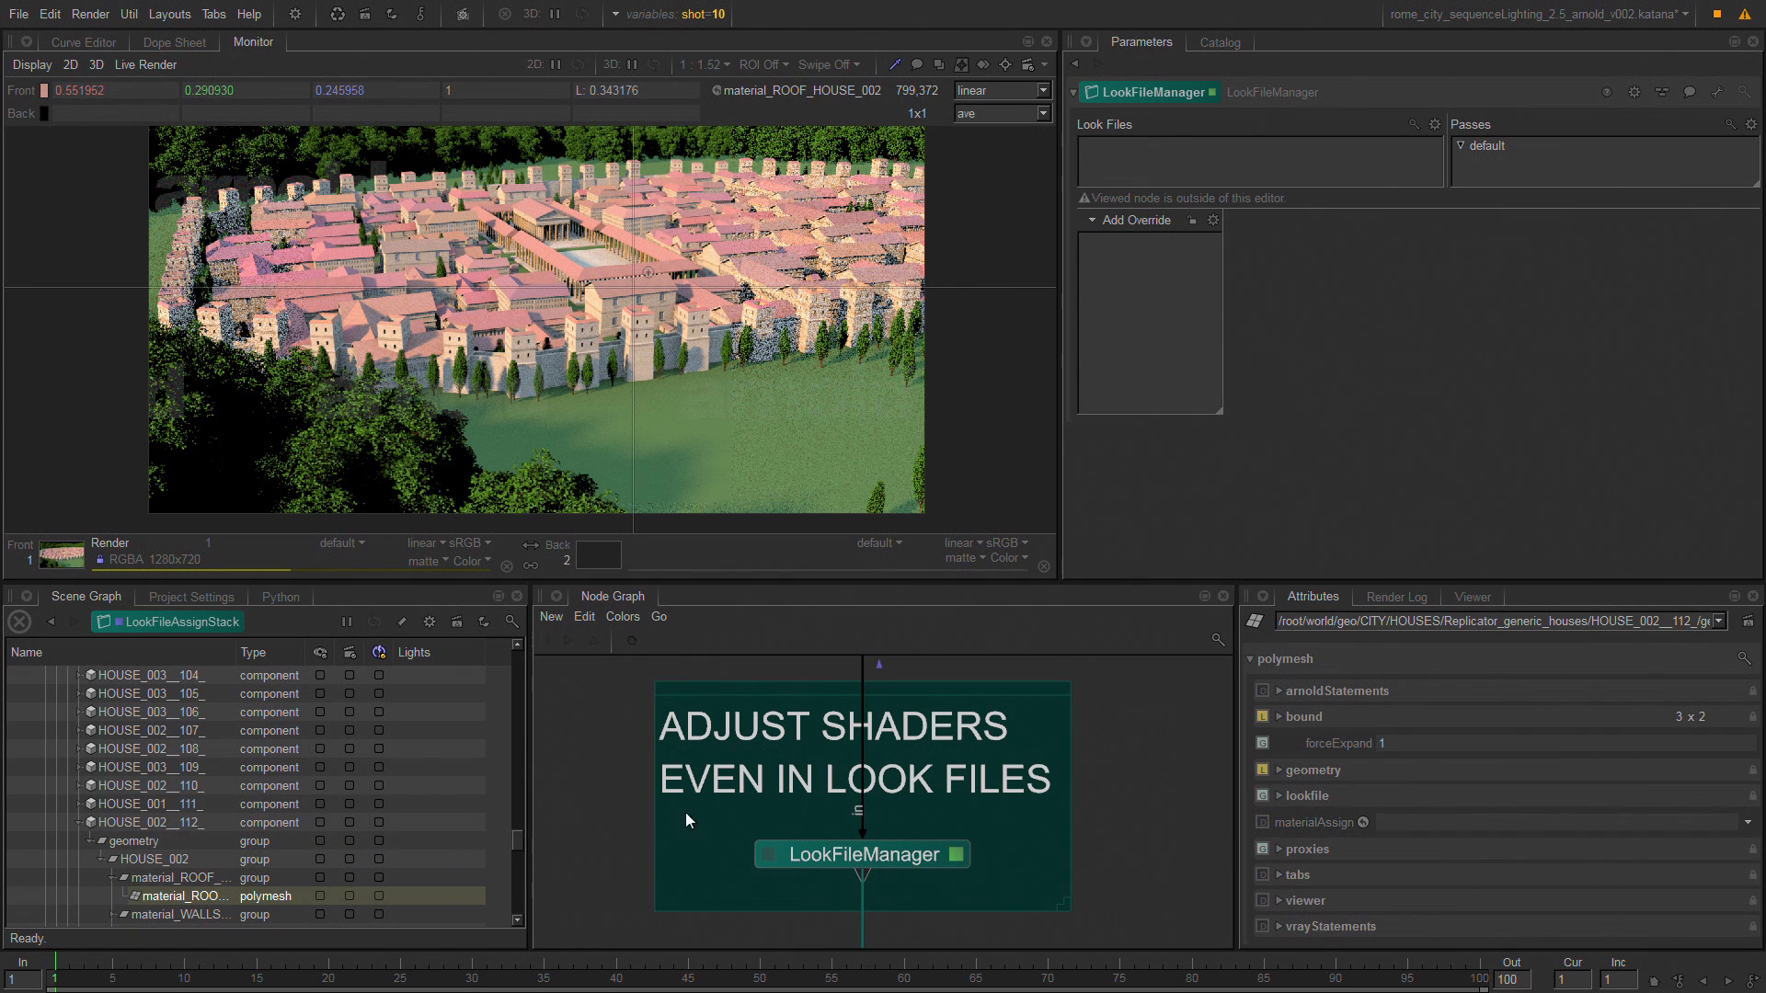
left_click(1317, 797)
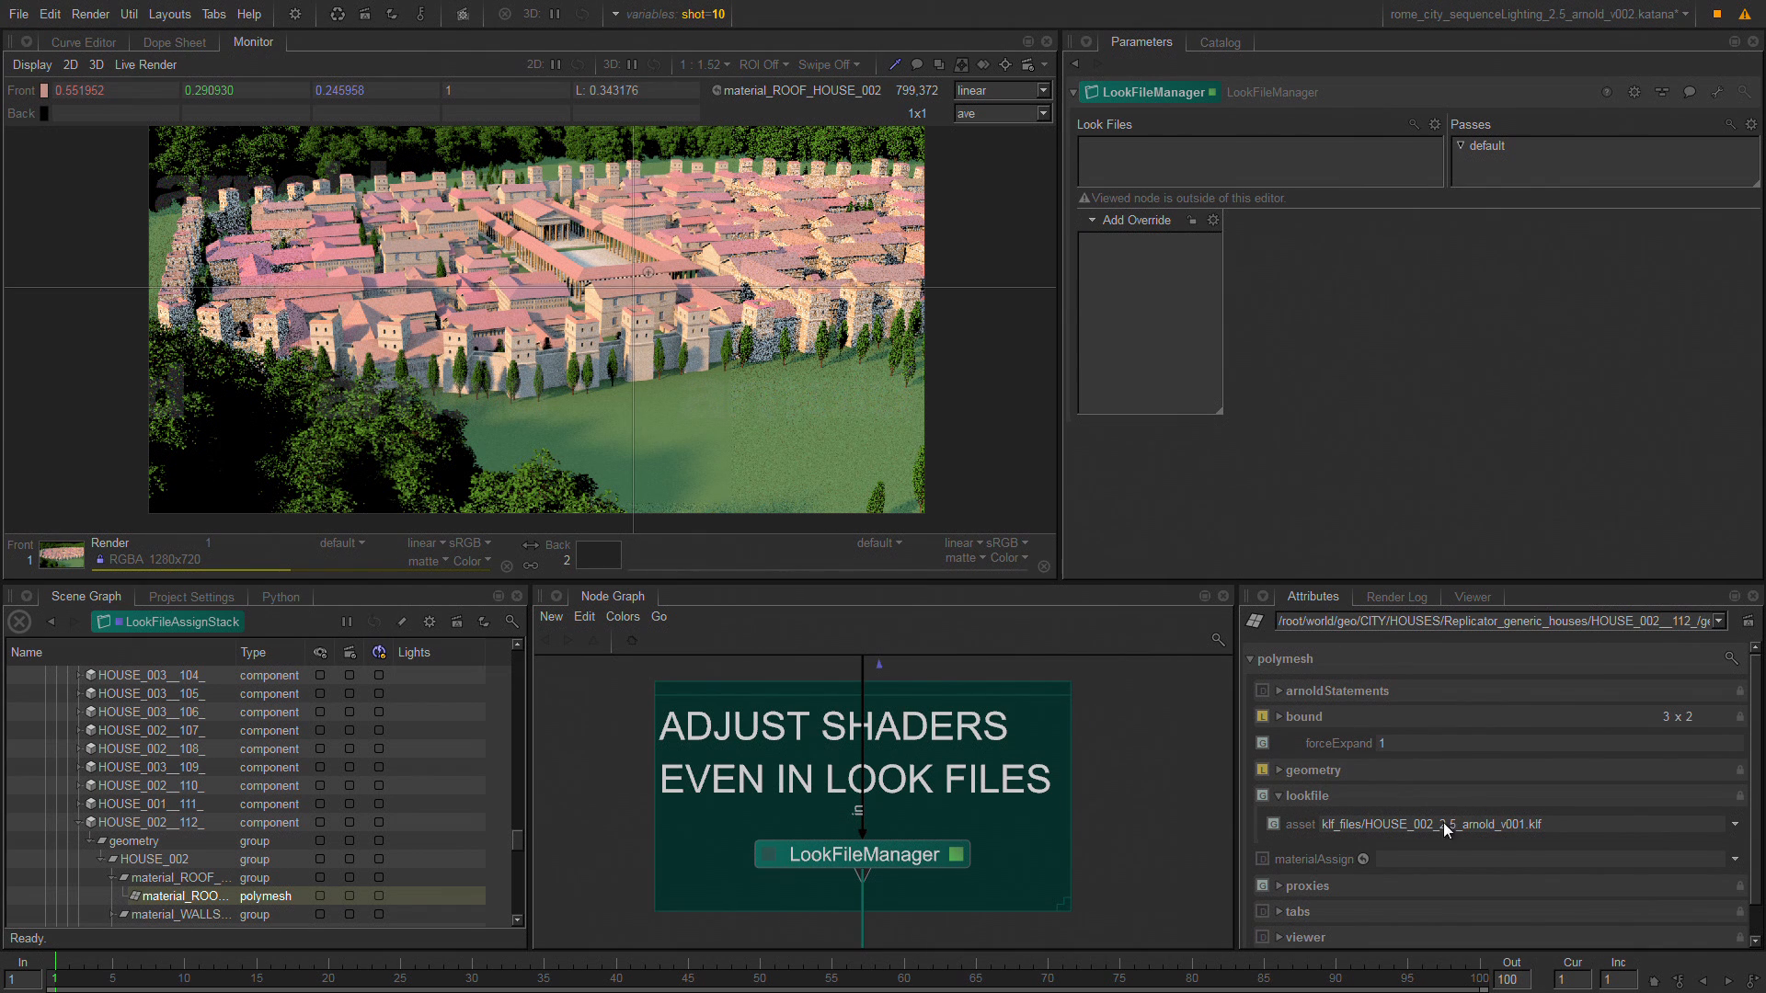
Add klf_files/HOUSE_002_2.5_arnold_v001.klf to the look files of LookFileManager and select it.
left_click(1435, 124)
left_click(1498, 142)
left_click(1244, 148)
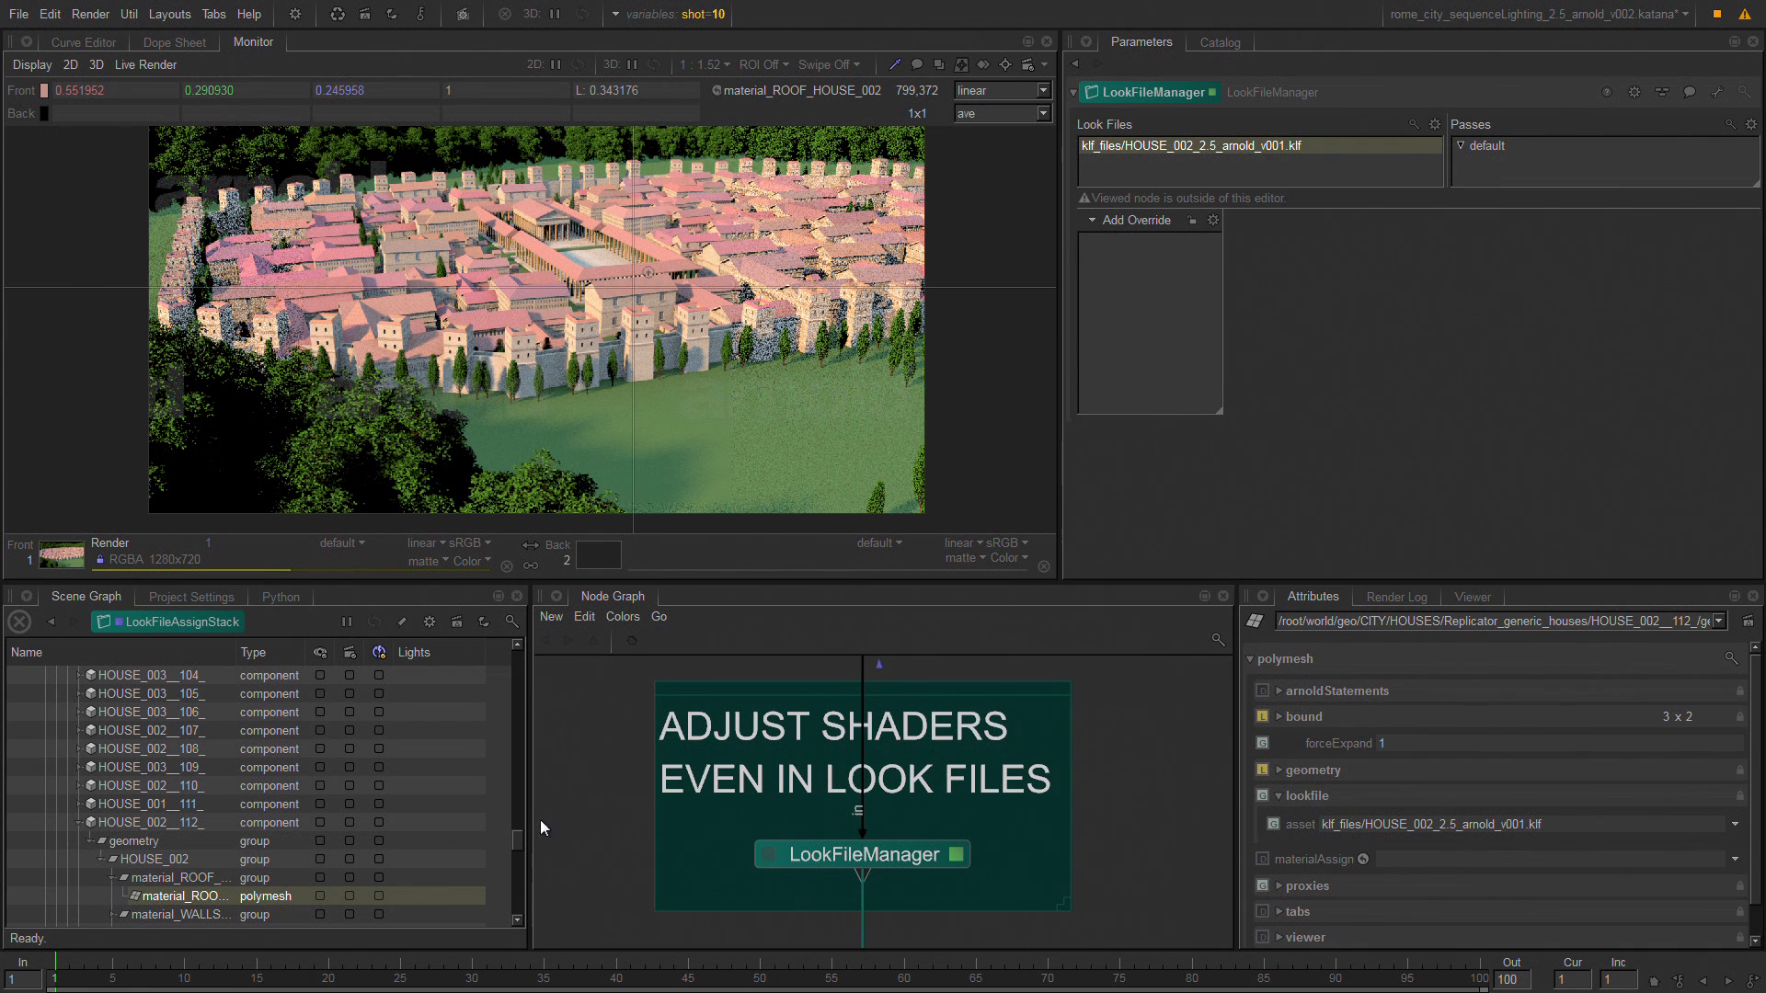
Make the Render node at the end of the graph the viewed node for the scene graph.
left_click_drag(518, 836, 510, 915)
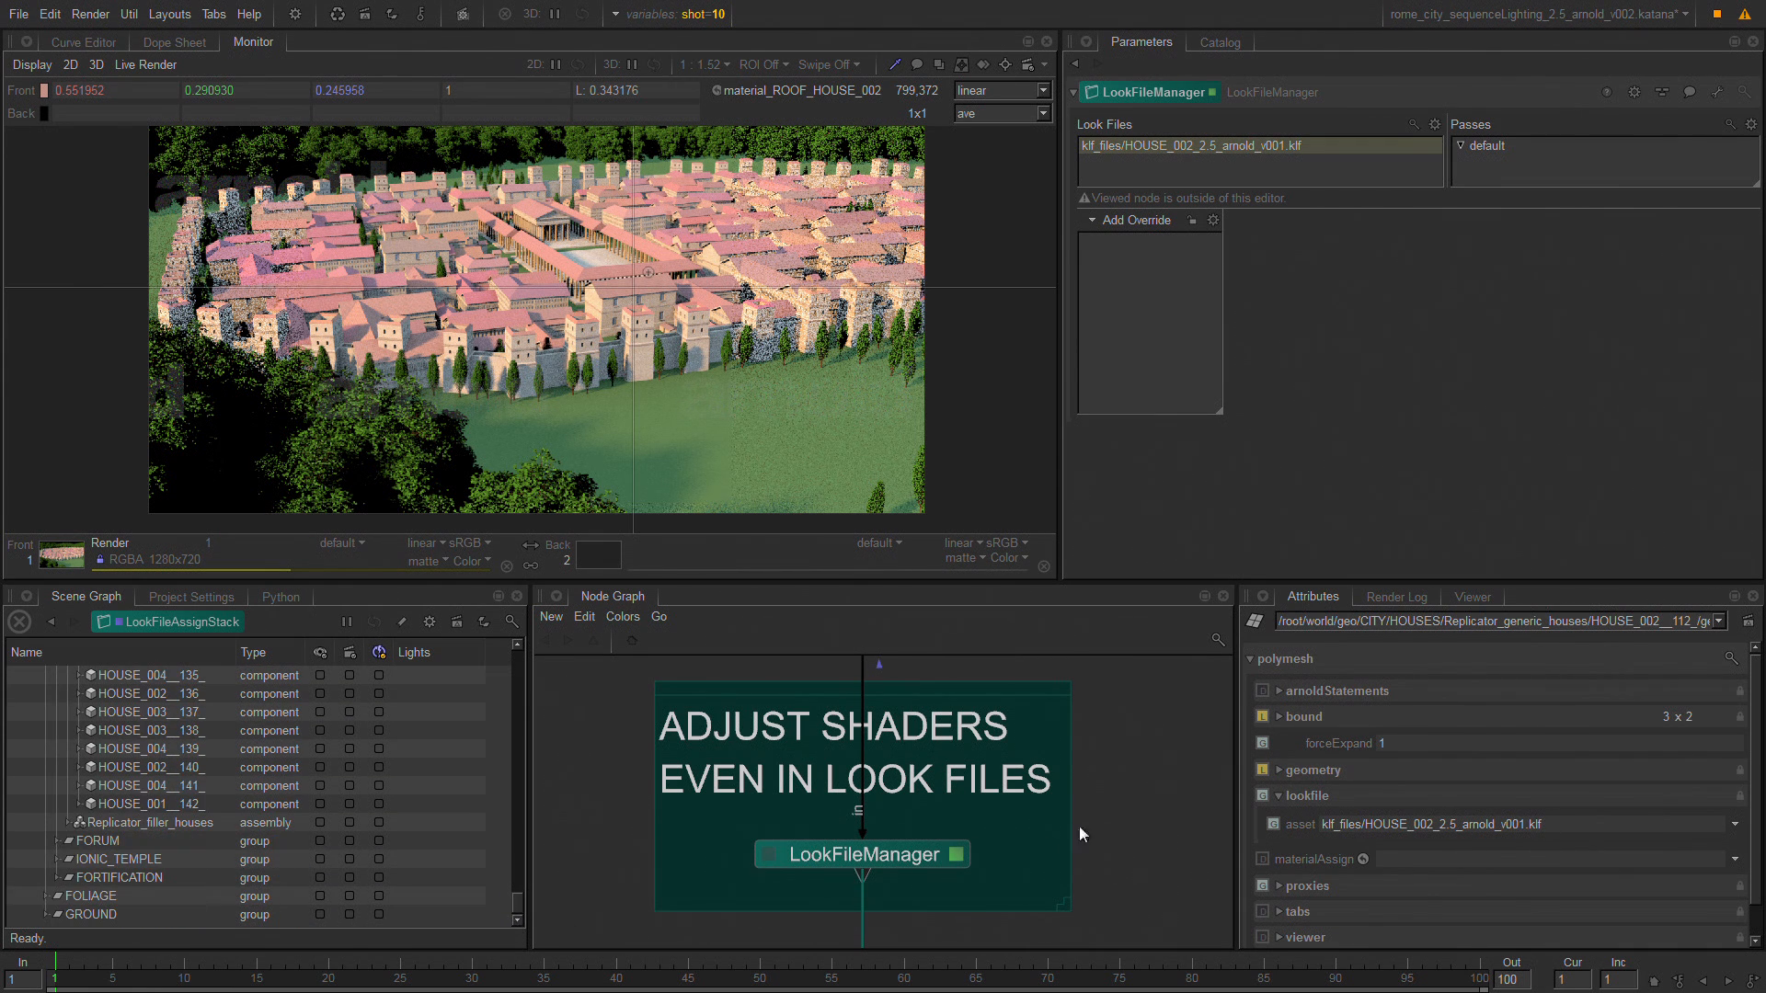
mouse_move(1055, 904)
middle_mouse_down()
mouse_move(1017, 677)
mouse_move(1041, 767)
mouse_move(1047, 638)
middle_mouse_up()
middle_click_drag(1001, 754, 1047, 594)
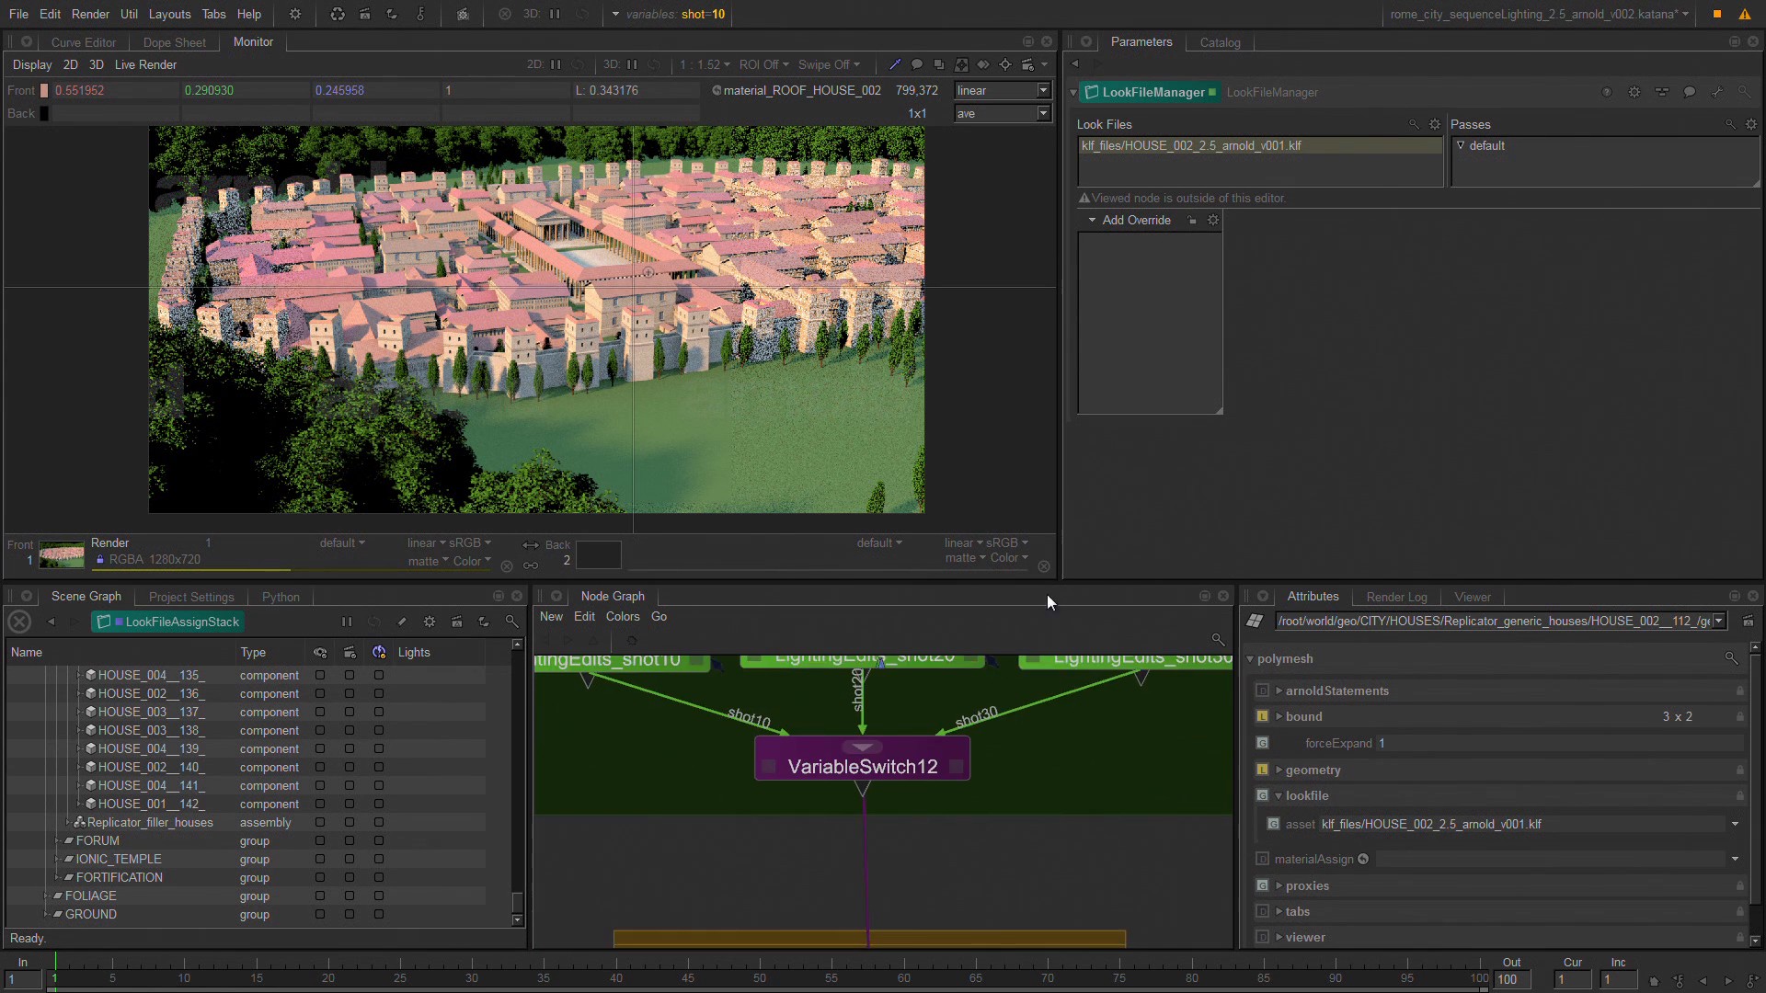
mouse_move(1040, 920)
middle_mouse_down()
mouse_move(1029, 632)
mouse_move(1027, 852)
mouse_move(1012, 693)
middle_mouse_up()
middle_click_drag(993, 989, 988, 885)
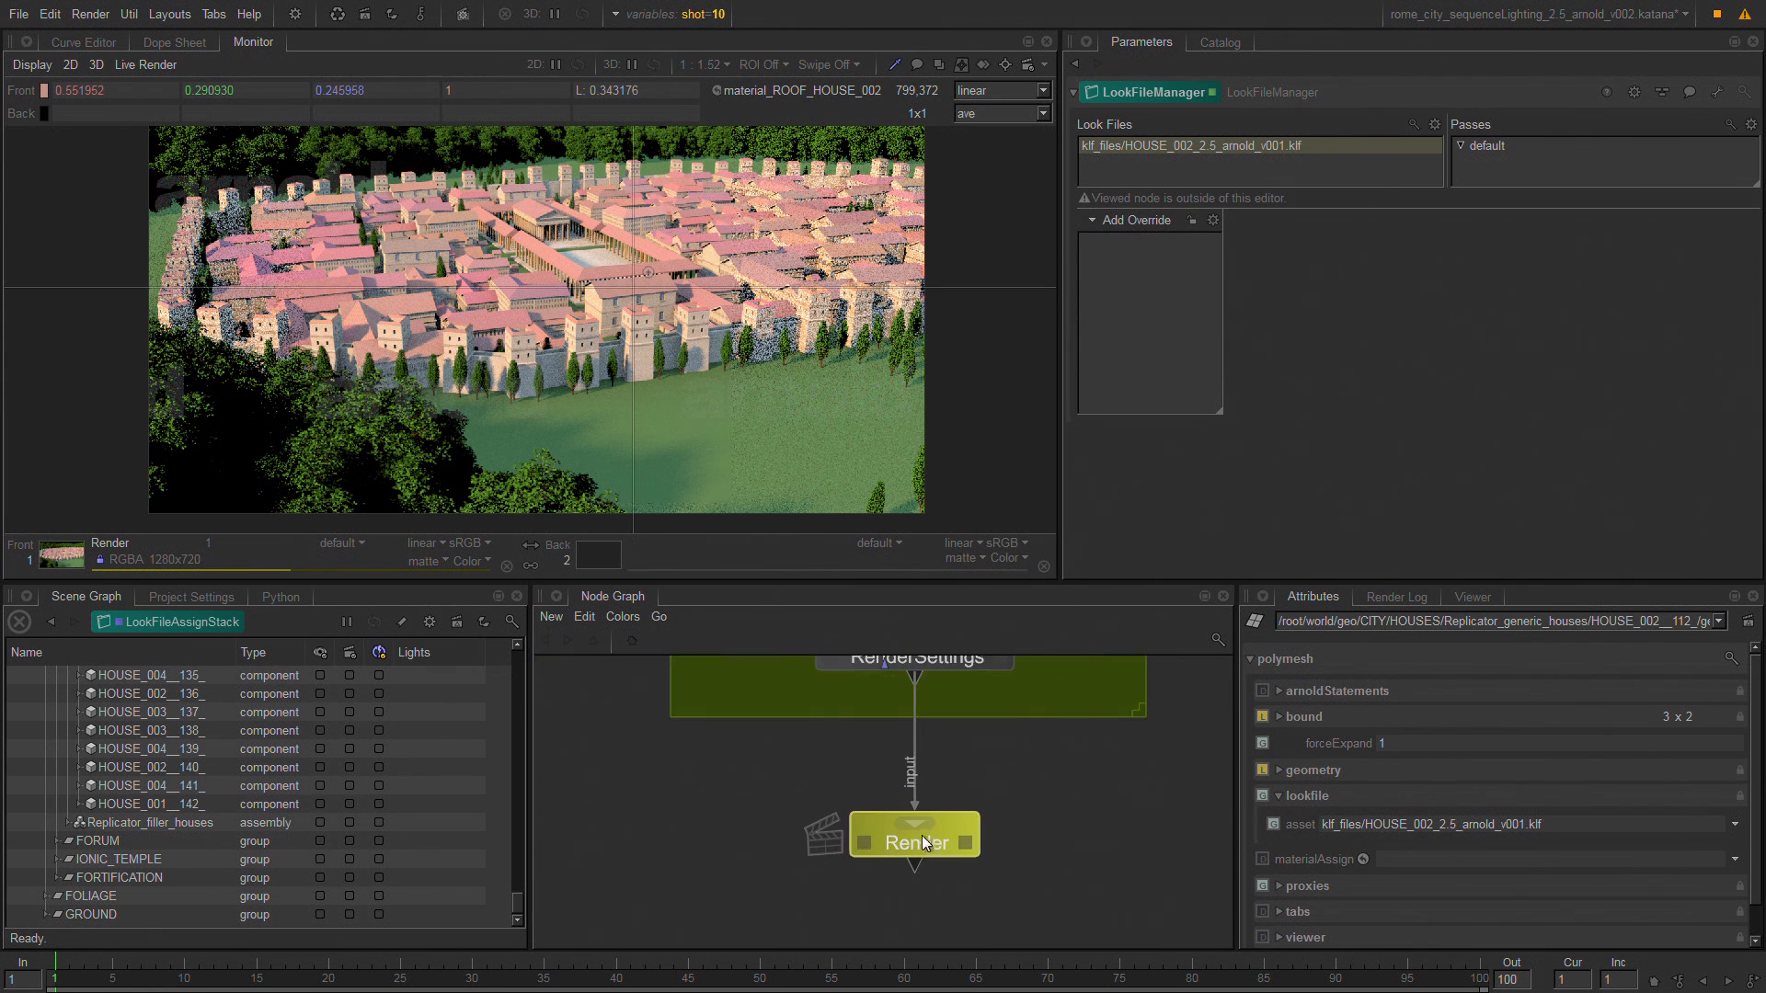
key("v")
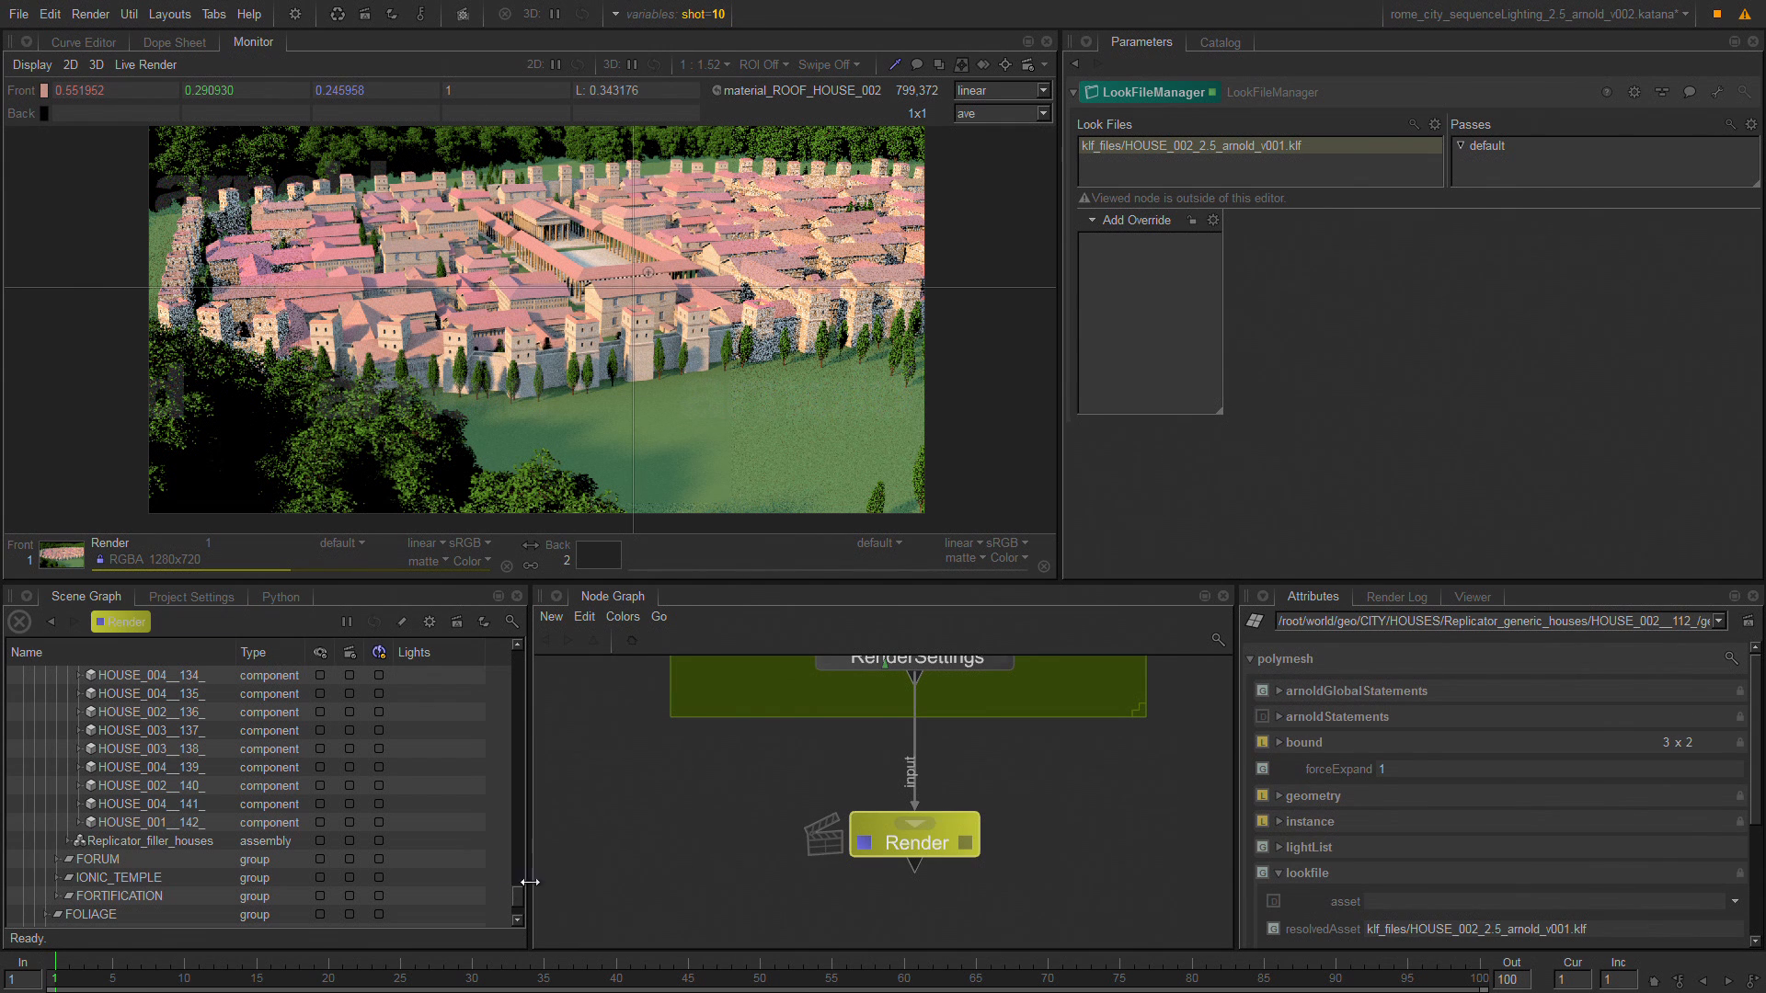
Expand /root/materials/lookfile/klf_files in the scene graph down to the HOUSE_002 look file location.
scroll(516, 897, "down", 2)
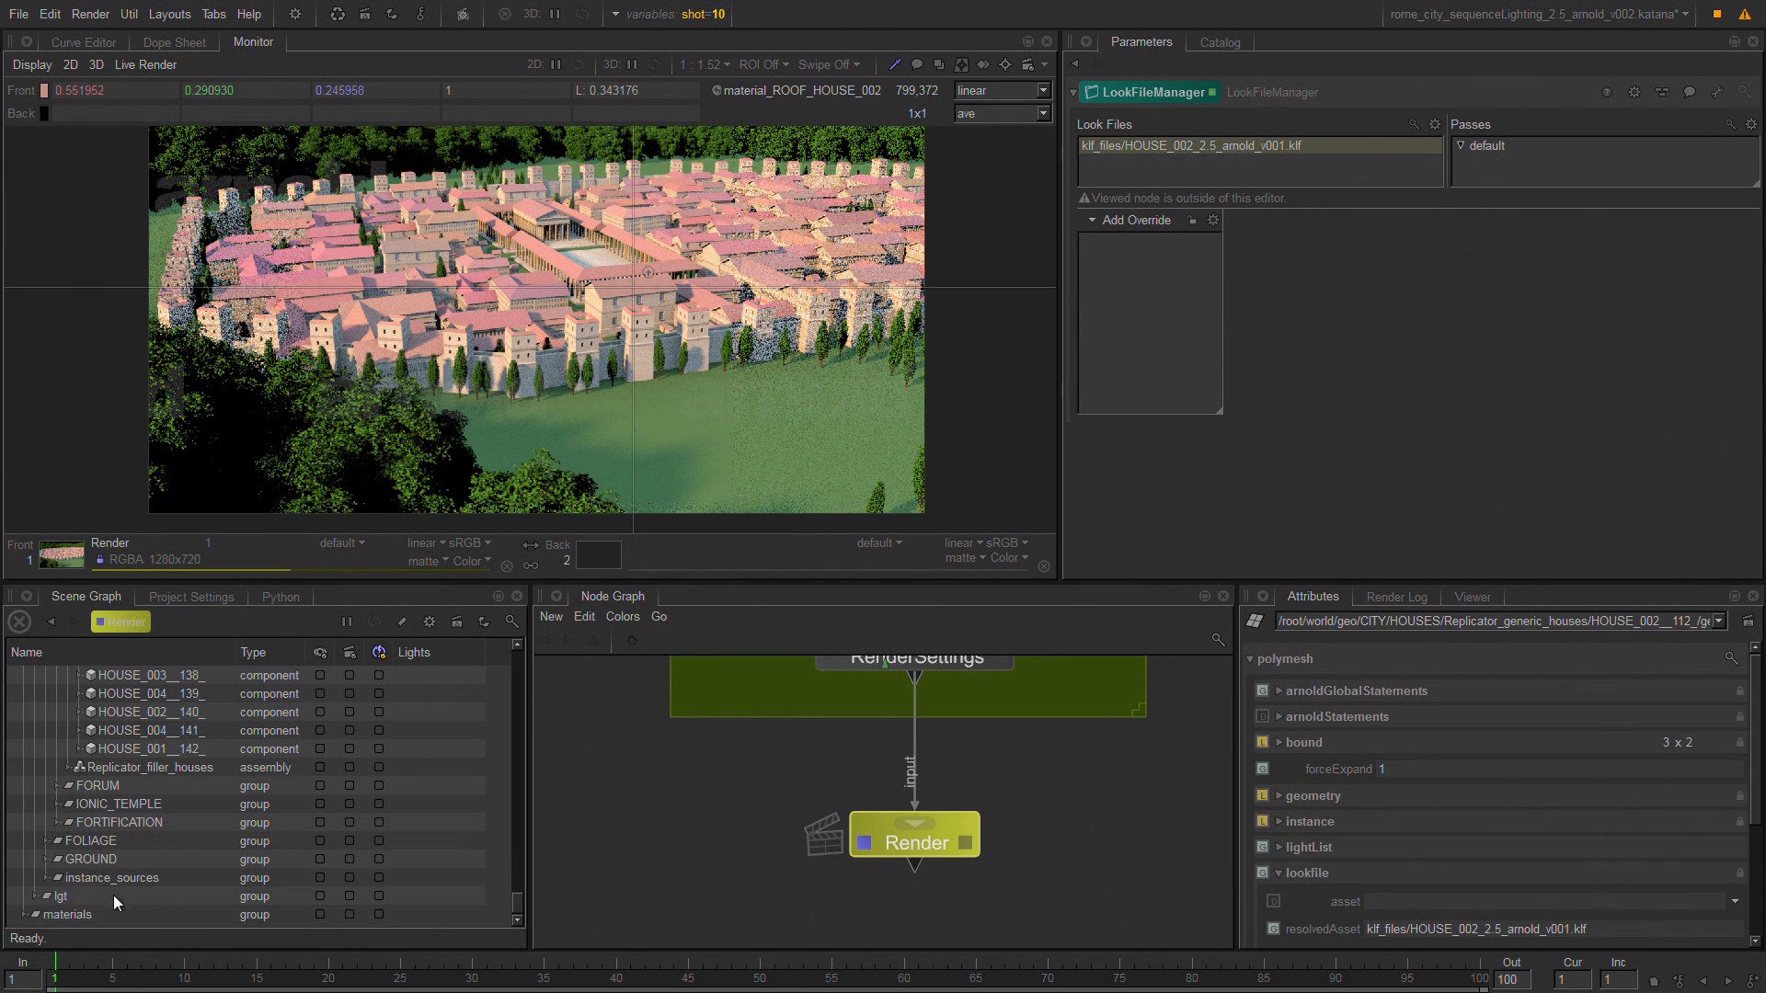
left_click(193, 915)
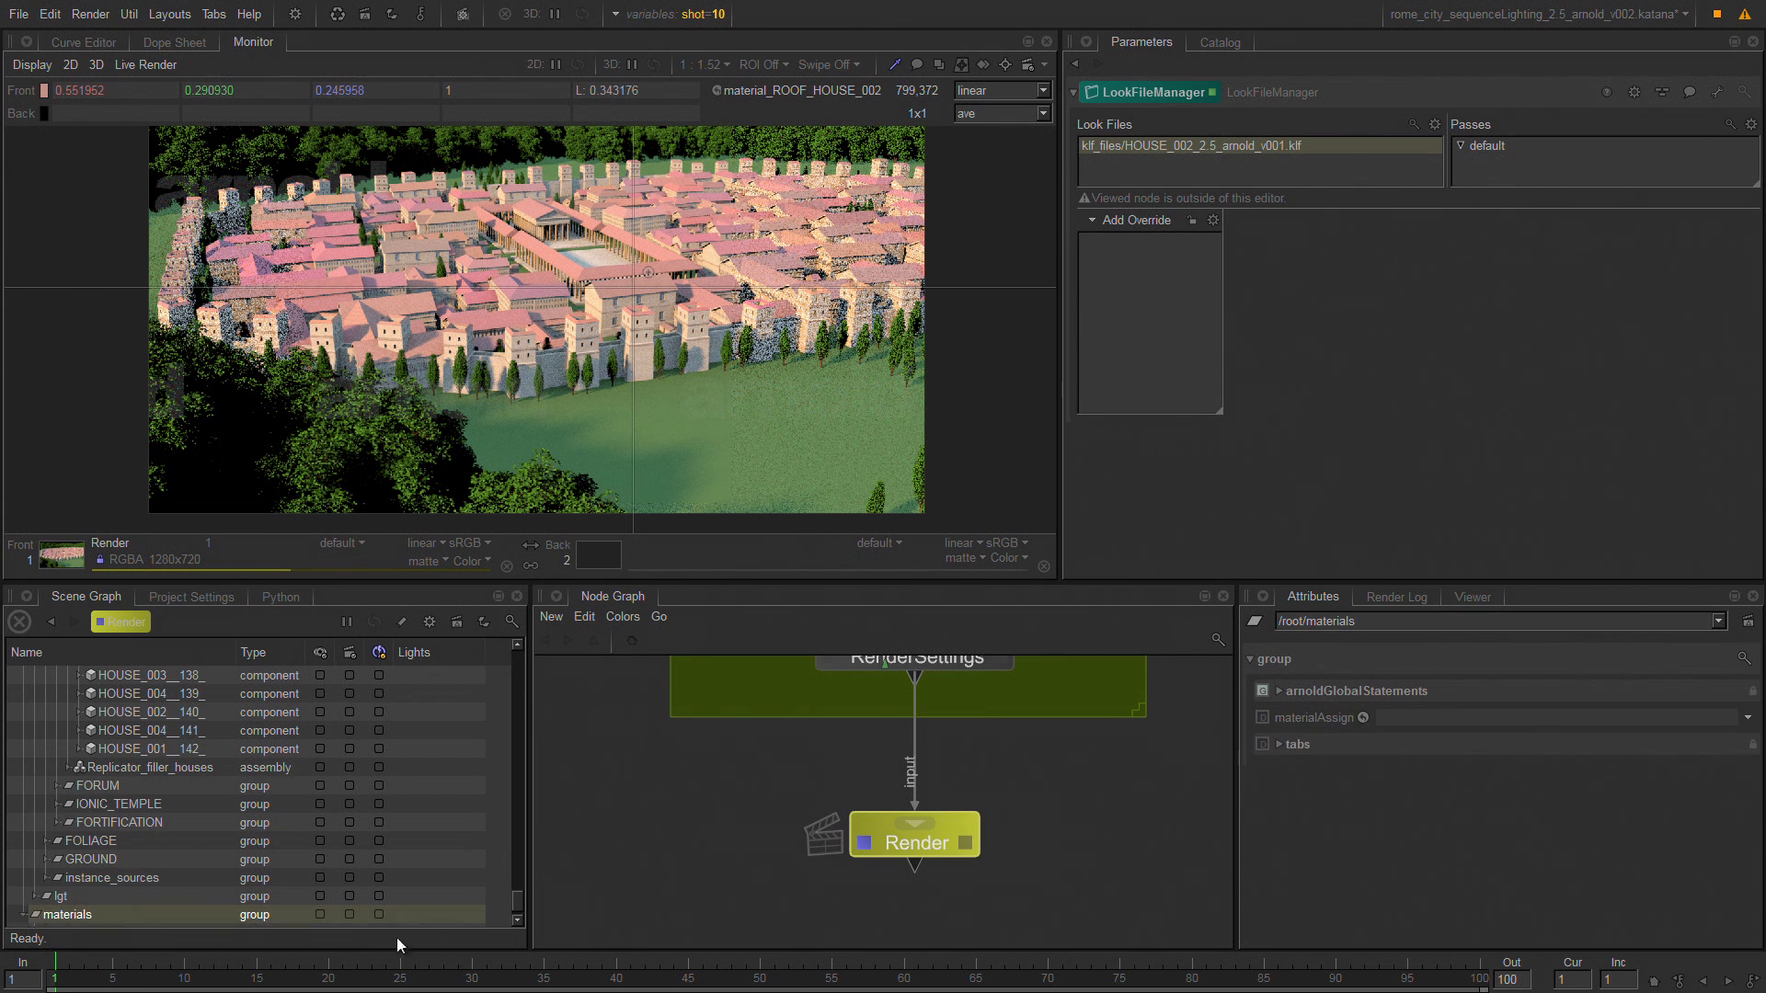
left_click(516, 921)
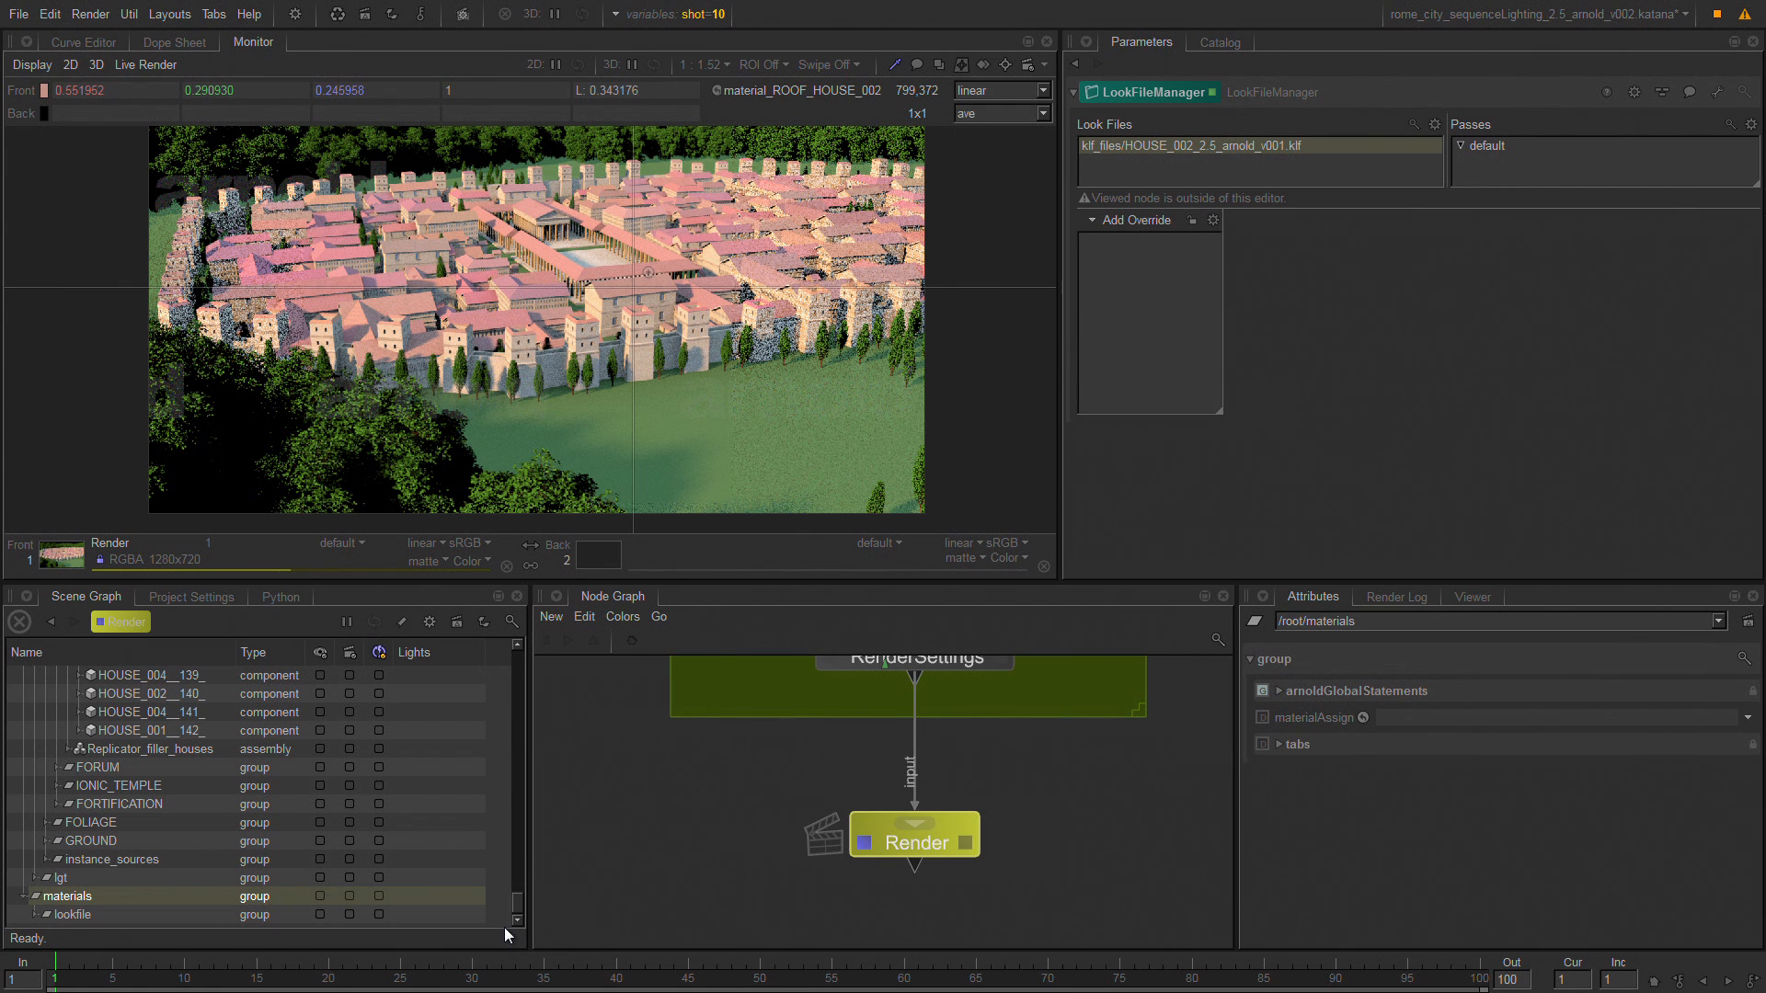
key("Down")
key("Right")
key("Down")
key("Up")
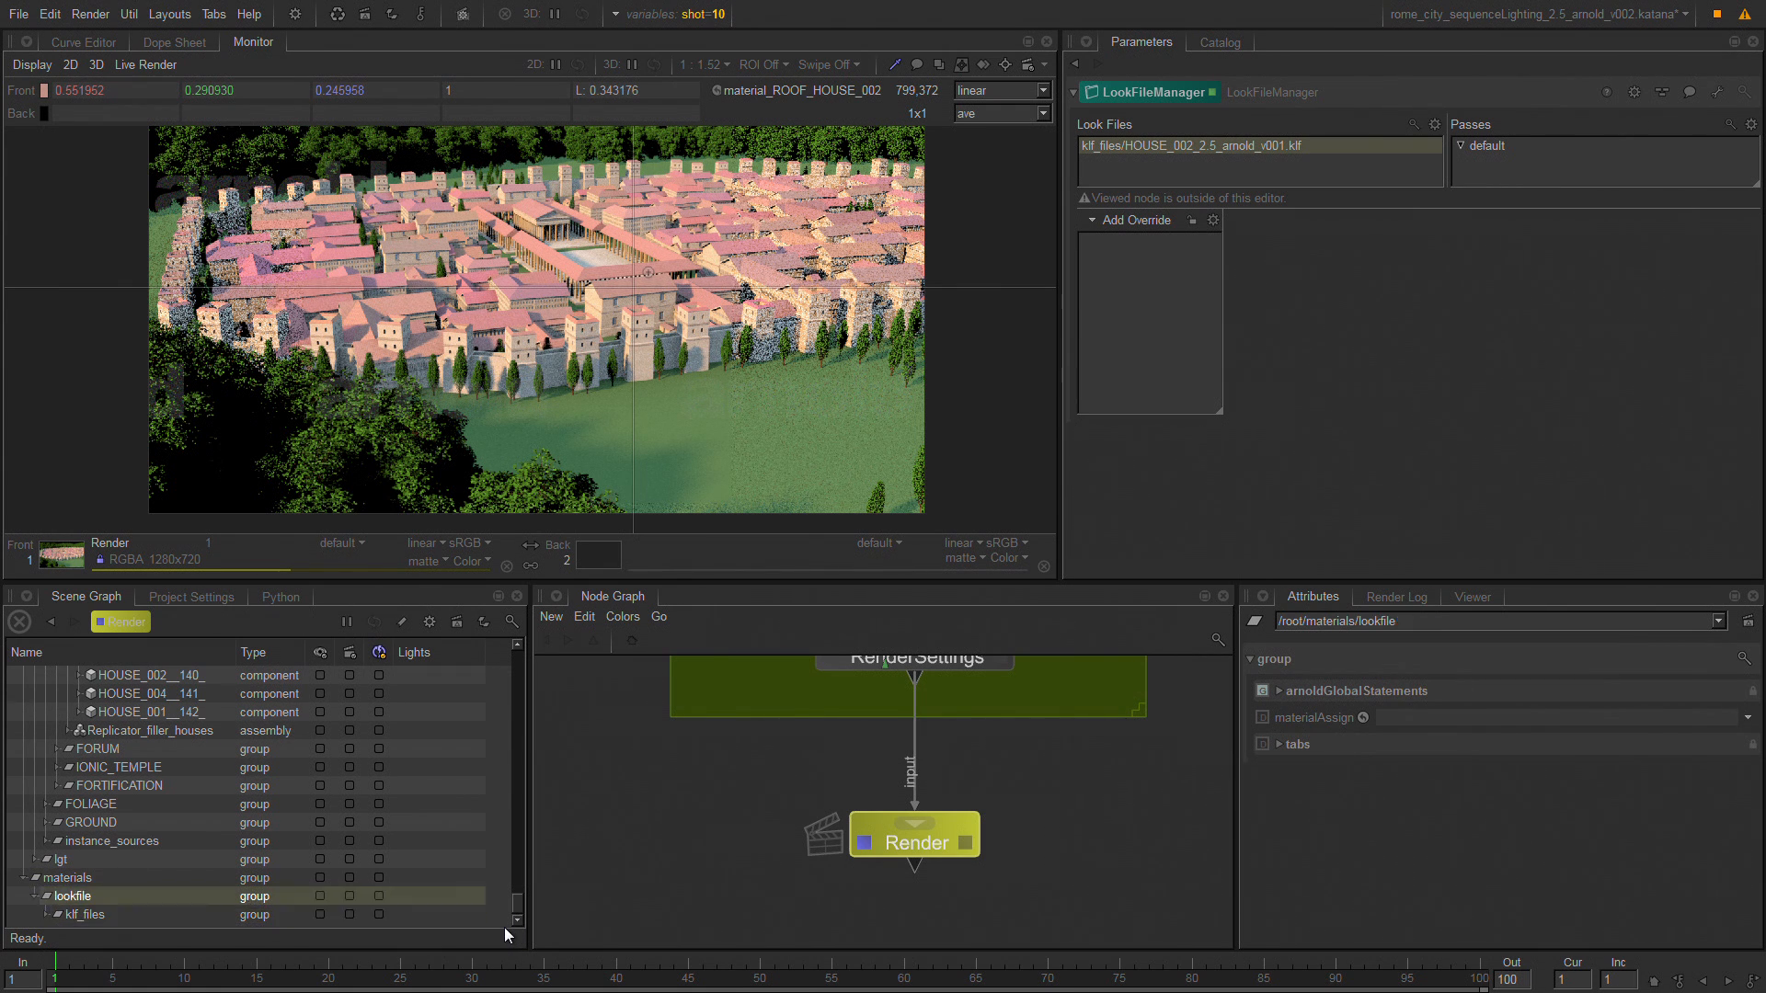
key("Up")
key("Down")
key("Down")
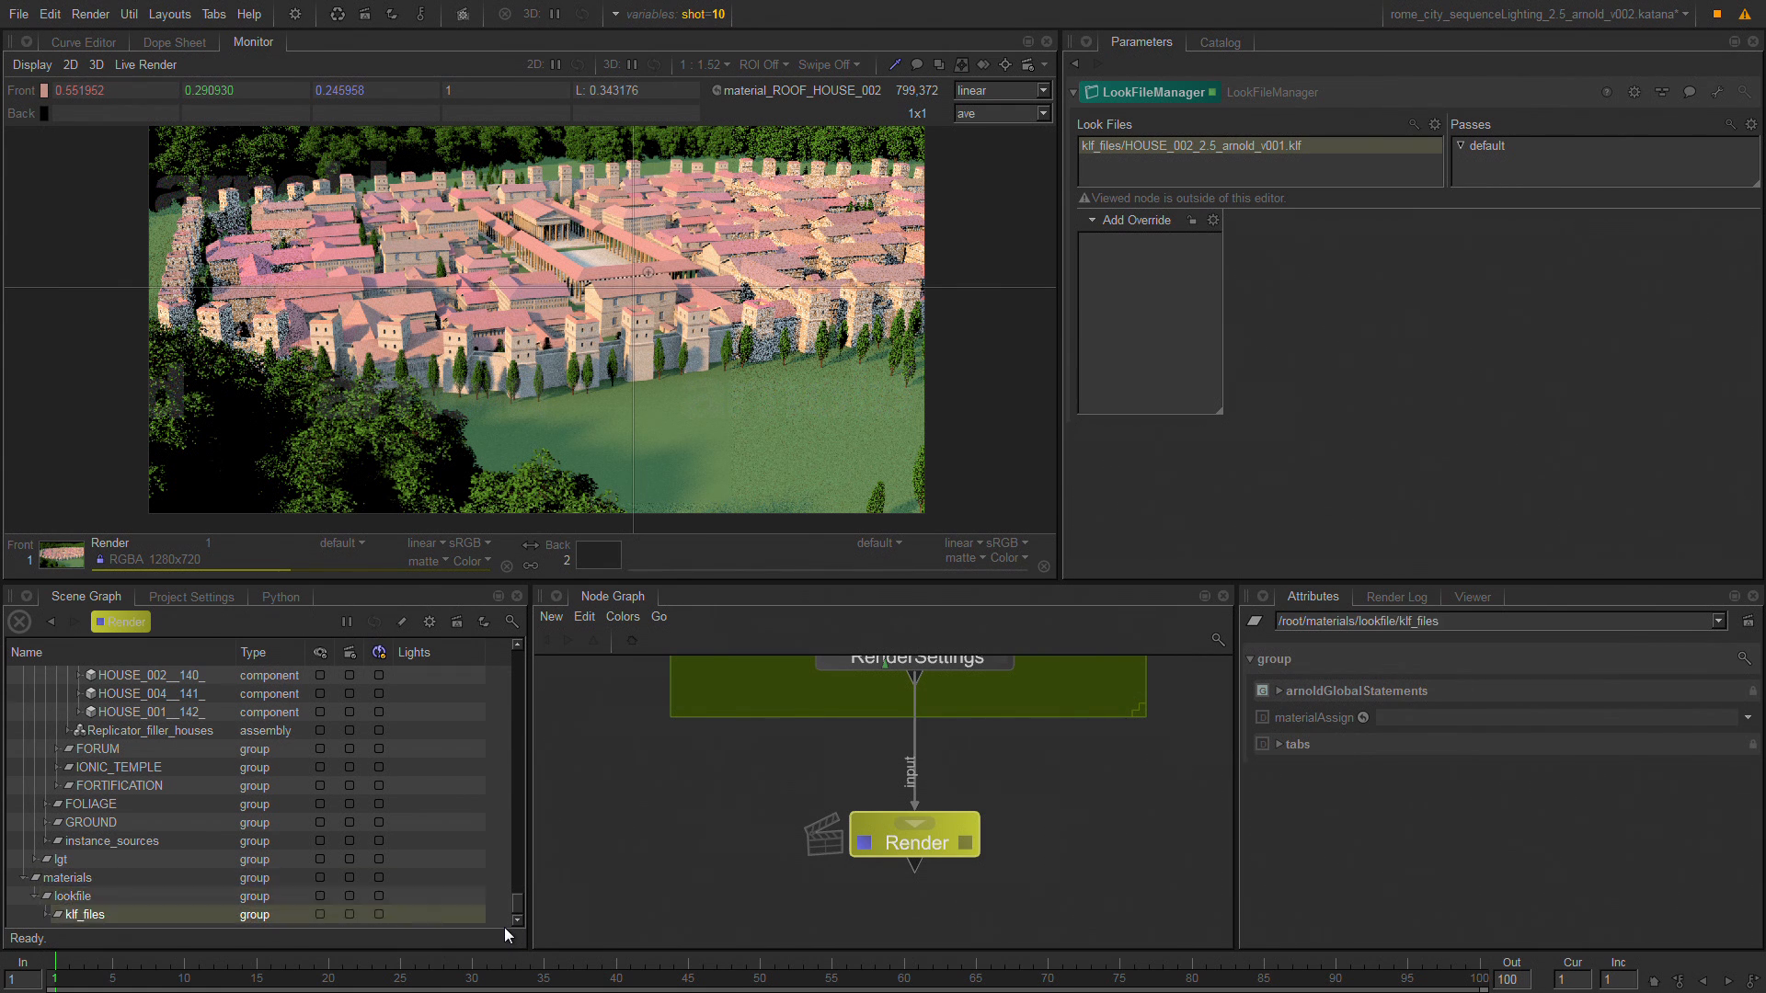
key("Right")
key("Down")
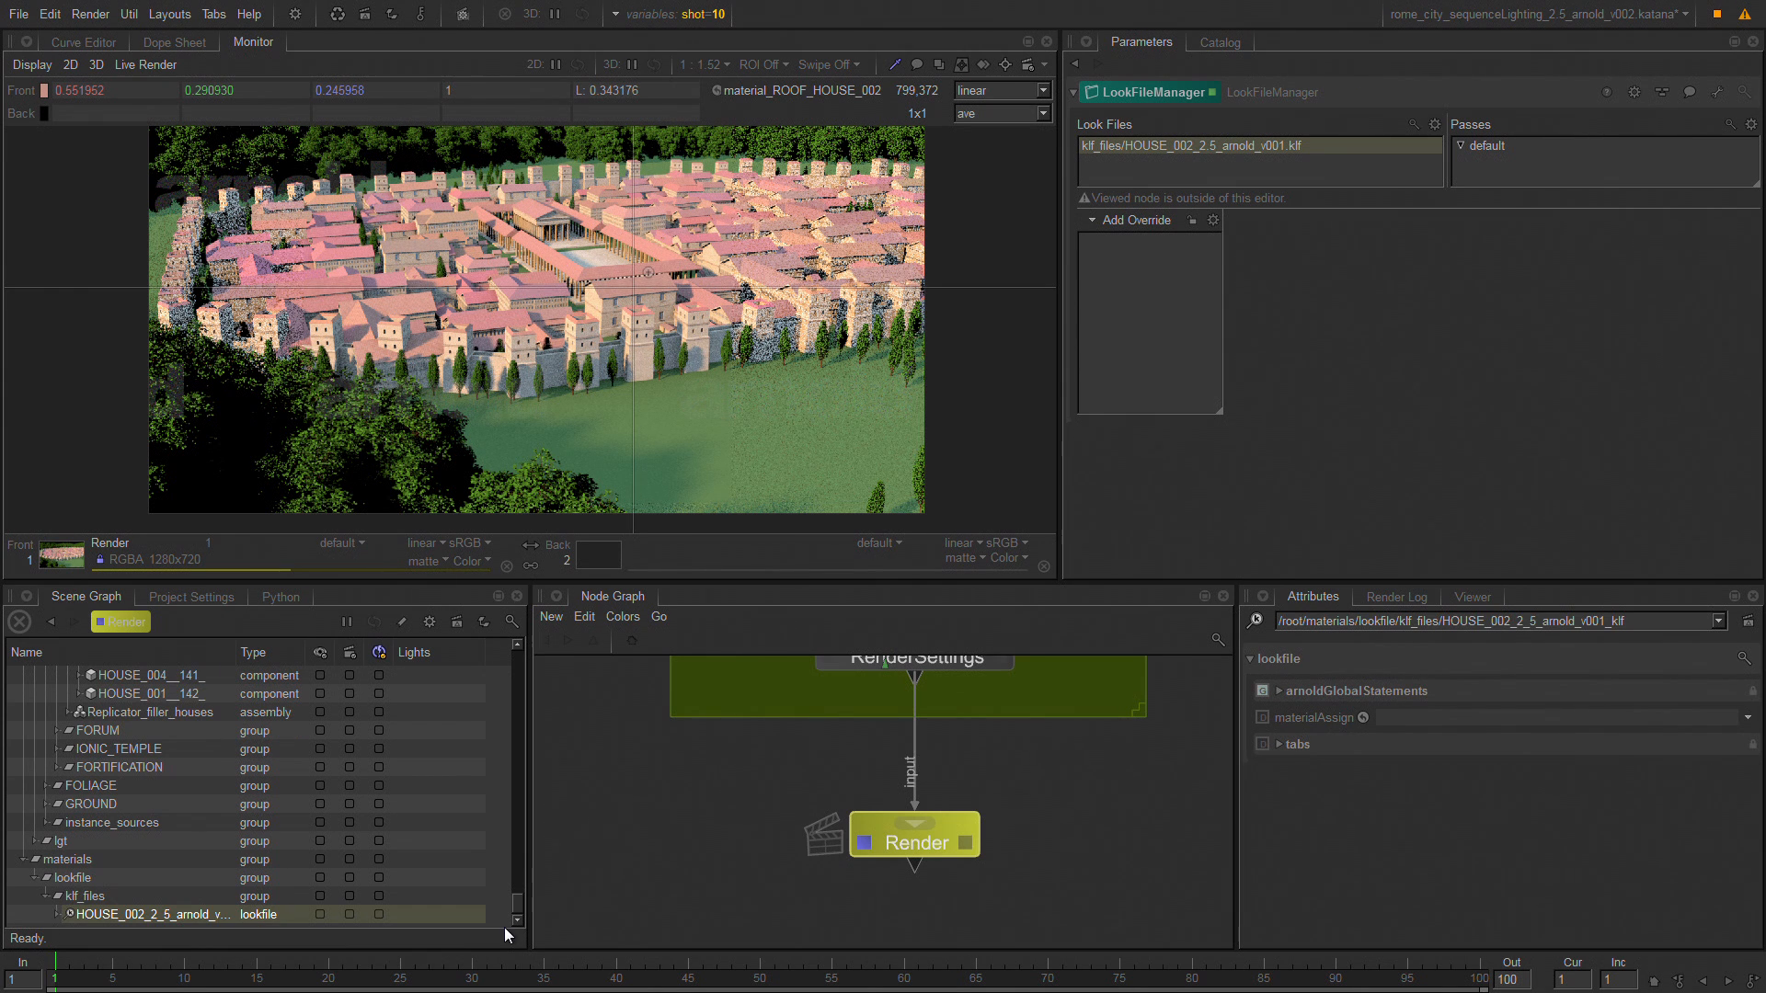
Expand the HOUSE_002 look file and its standard_textured material, and select the roof material beneath it.
key("Right")
key("Down")
key("Down")
key("Up")
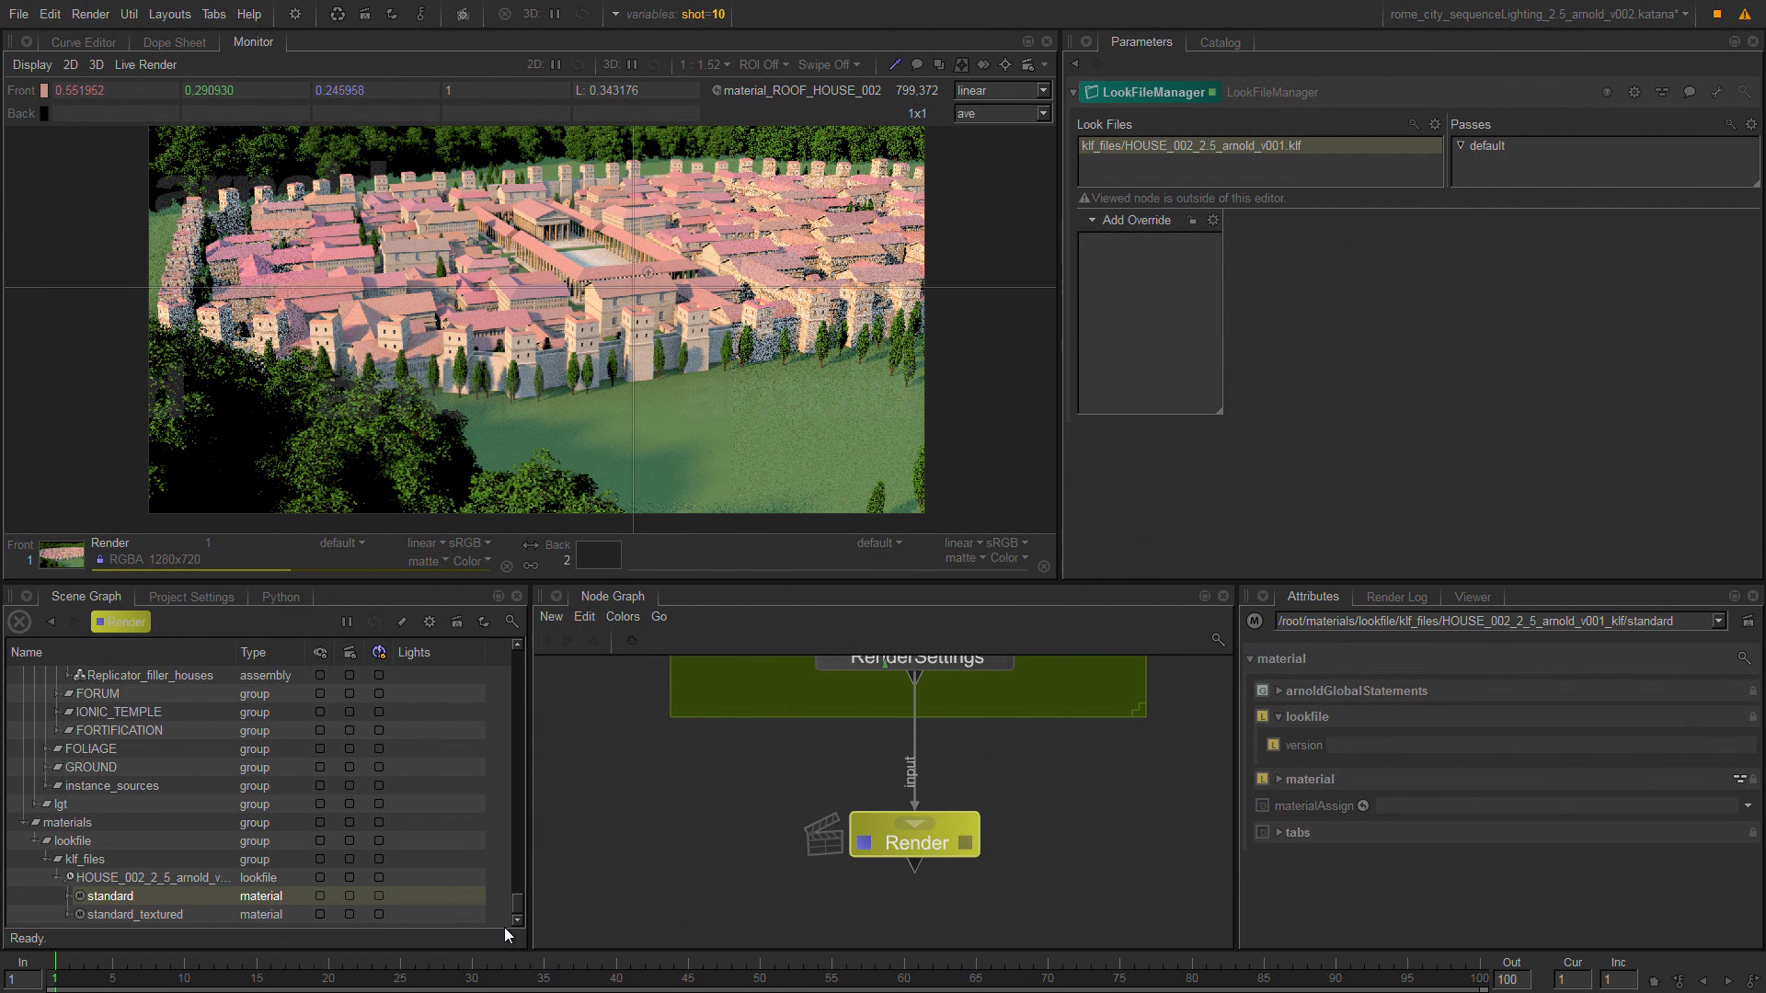
key("Down")
key("Right")
key("Down")
key("Down")
key("Down")
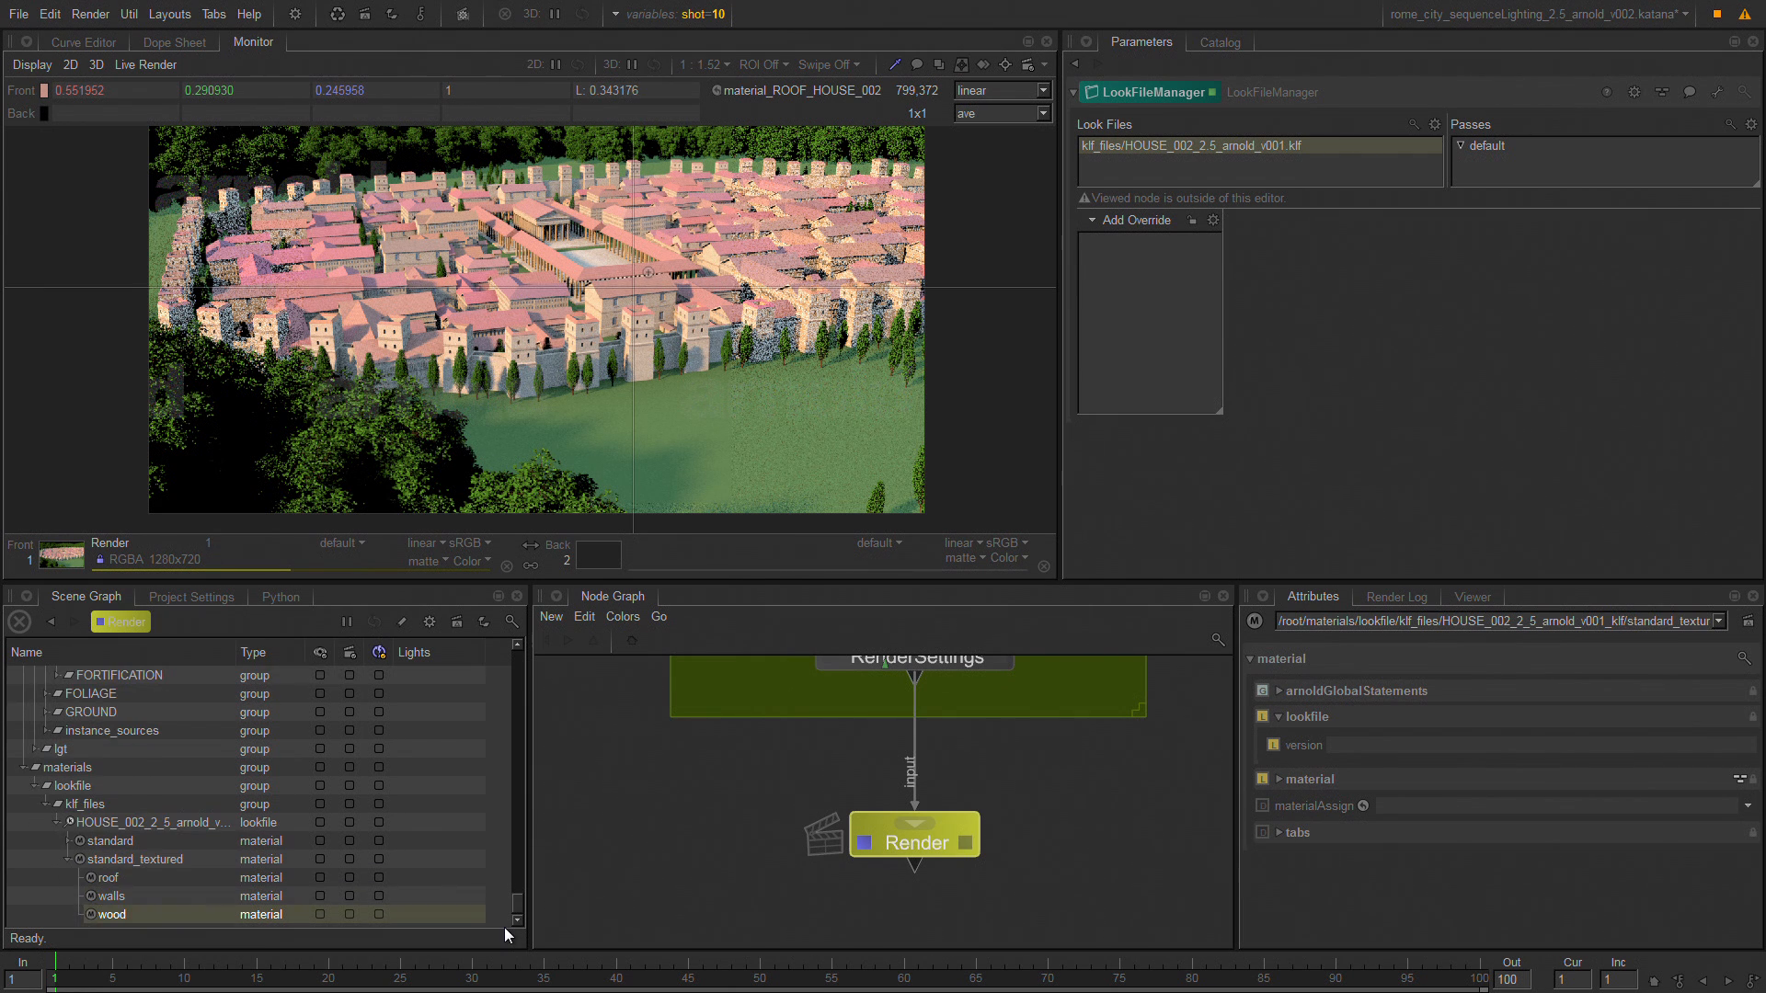
key("Up")
key("Up")
key("Up")
key("Down")
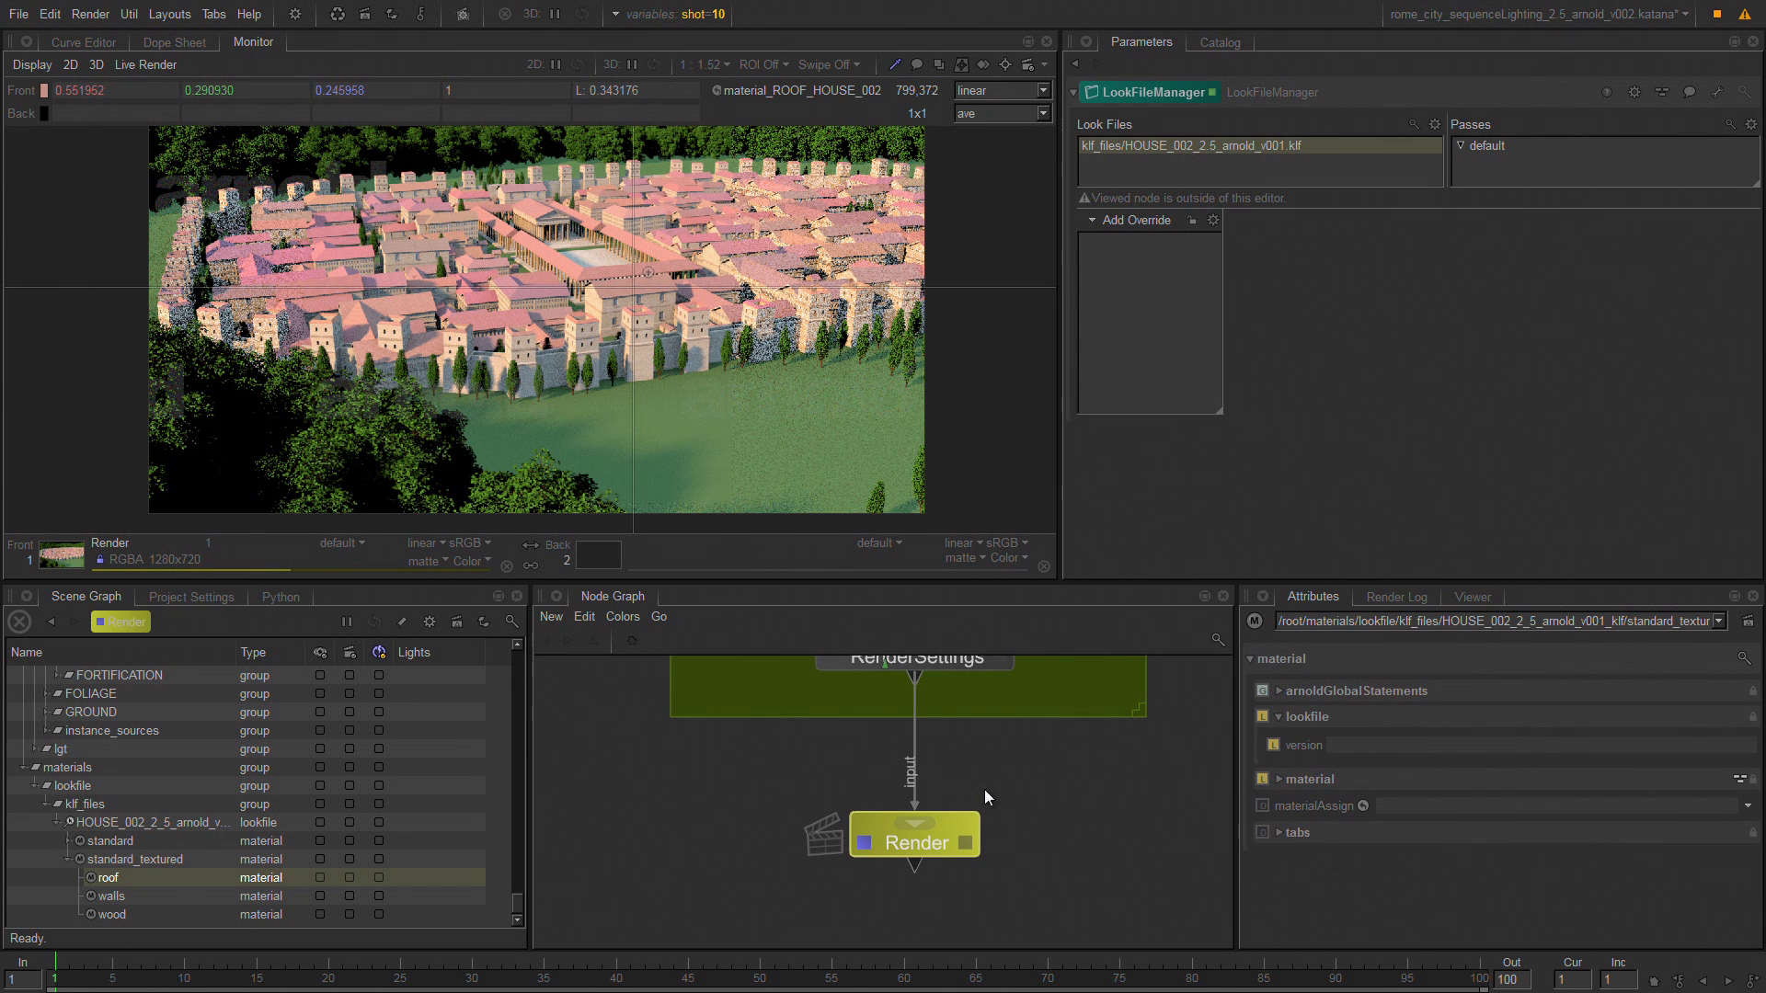
Enlarge the node graph and delete the unconnected node beside the ADJUST SHADERS group.
middle_click_drag(984, 789, 922, 948)
middle_click_drag(919, 727, 898, 941)
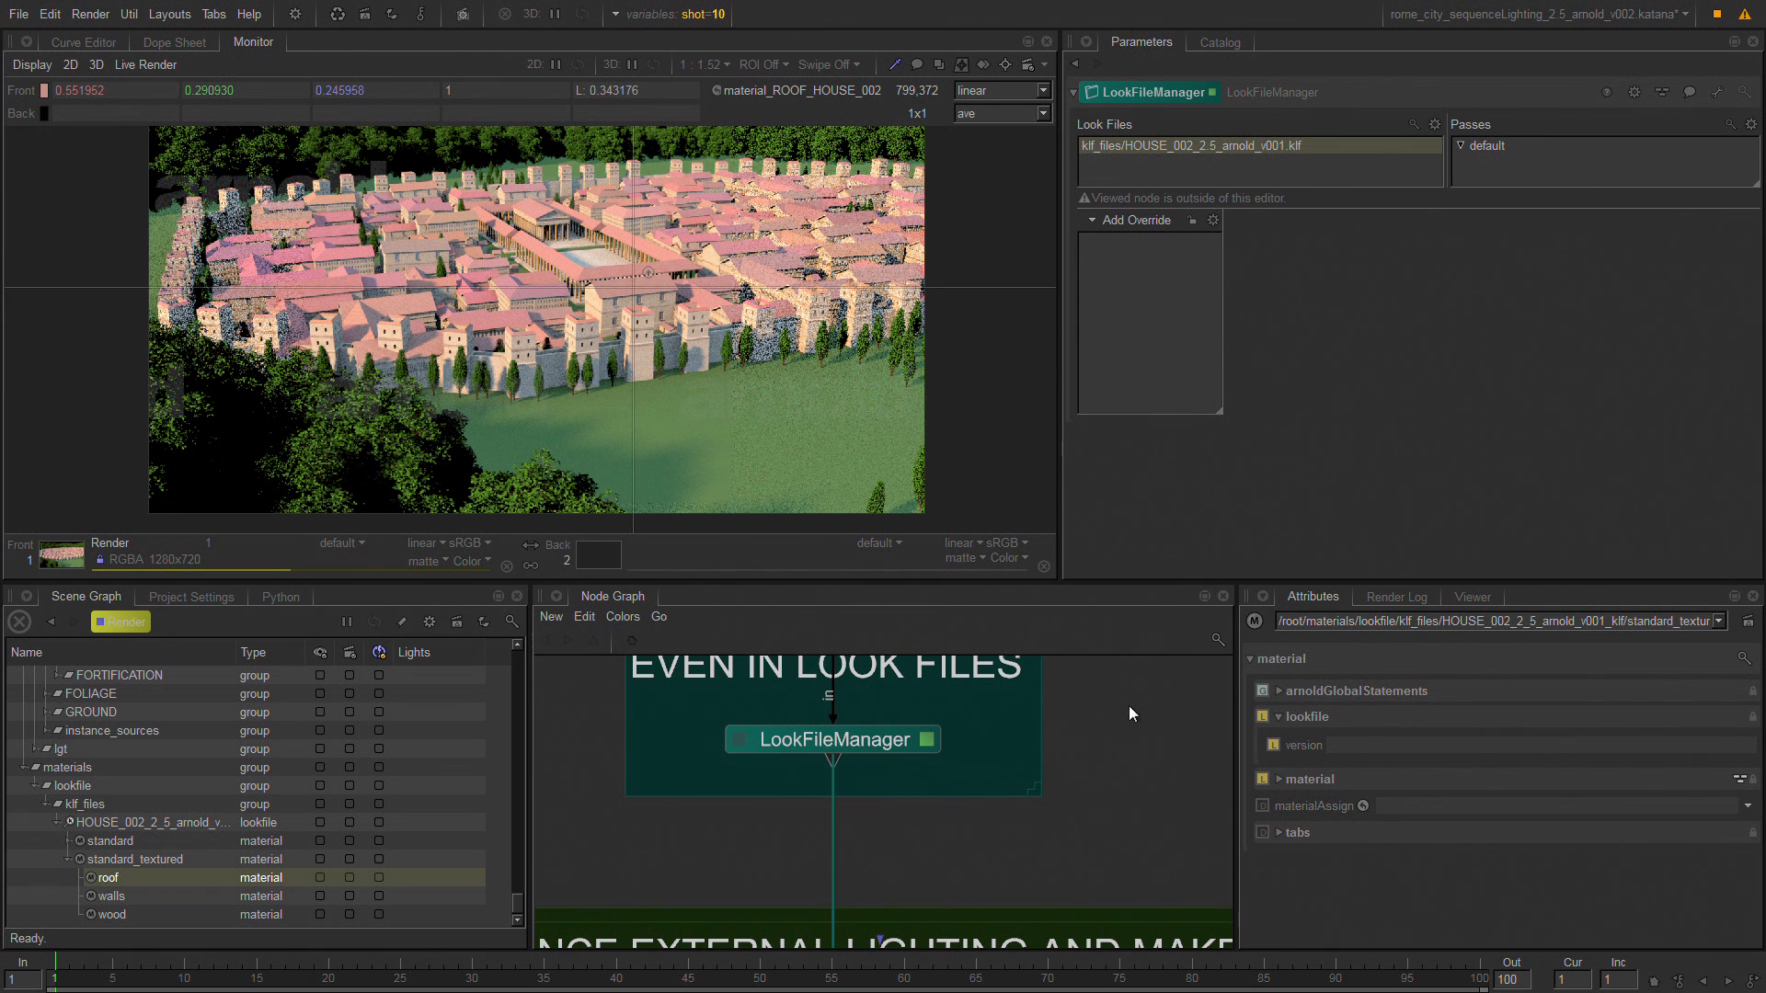
key("space")
middle_click_drag(990, 671, 1359, 879)
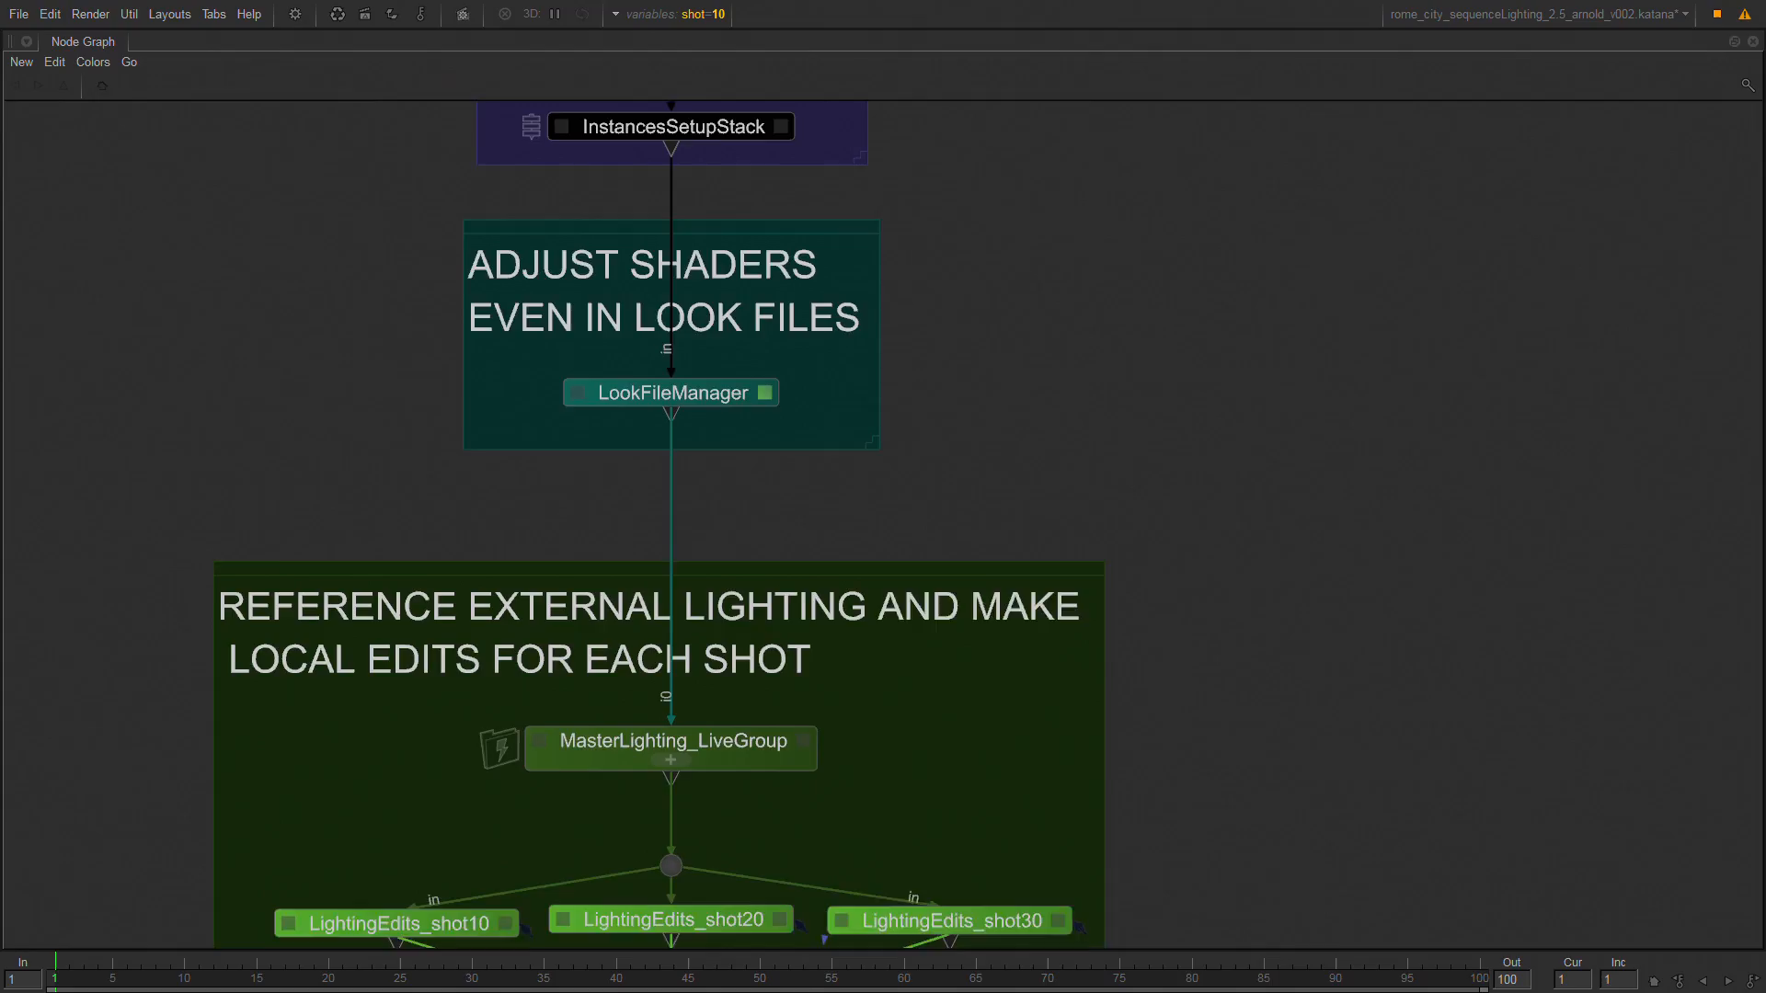
middle_click_drag(1009, 380, 1001, 450)
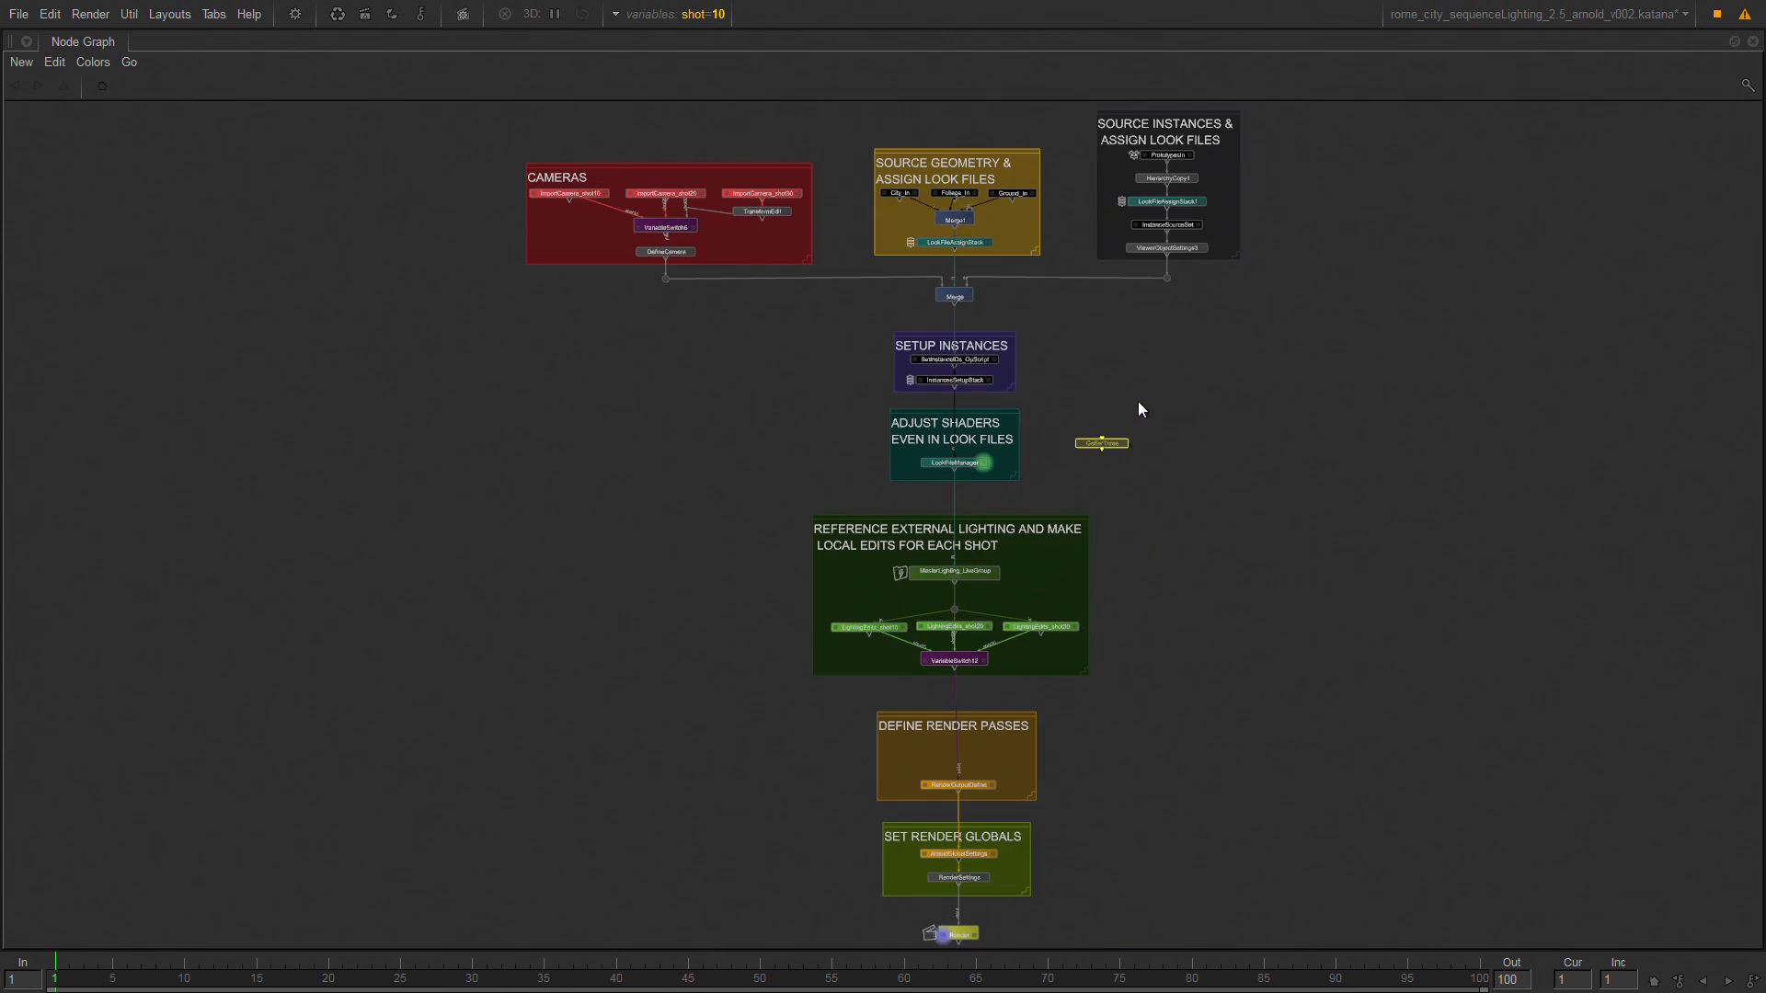
key("Delete")
Create a Material node, insert it between LookFileManager and MasterLighting_LiveGroup, and open its parameters.
key("Tab")
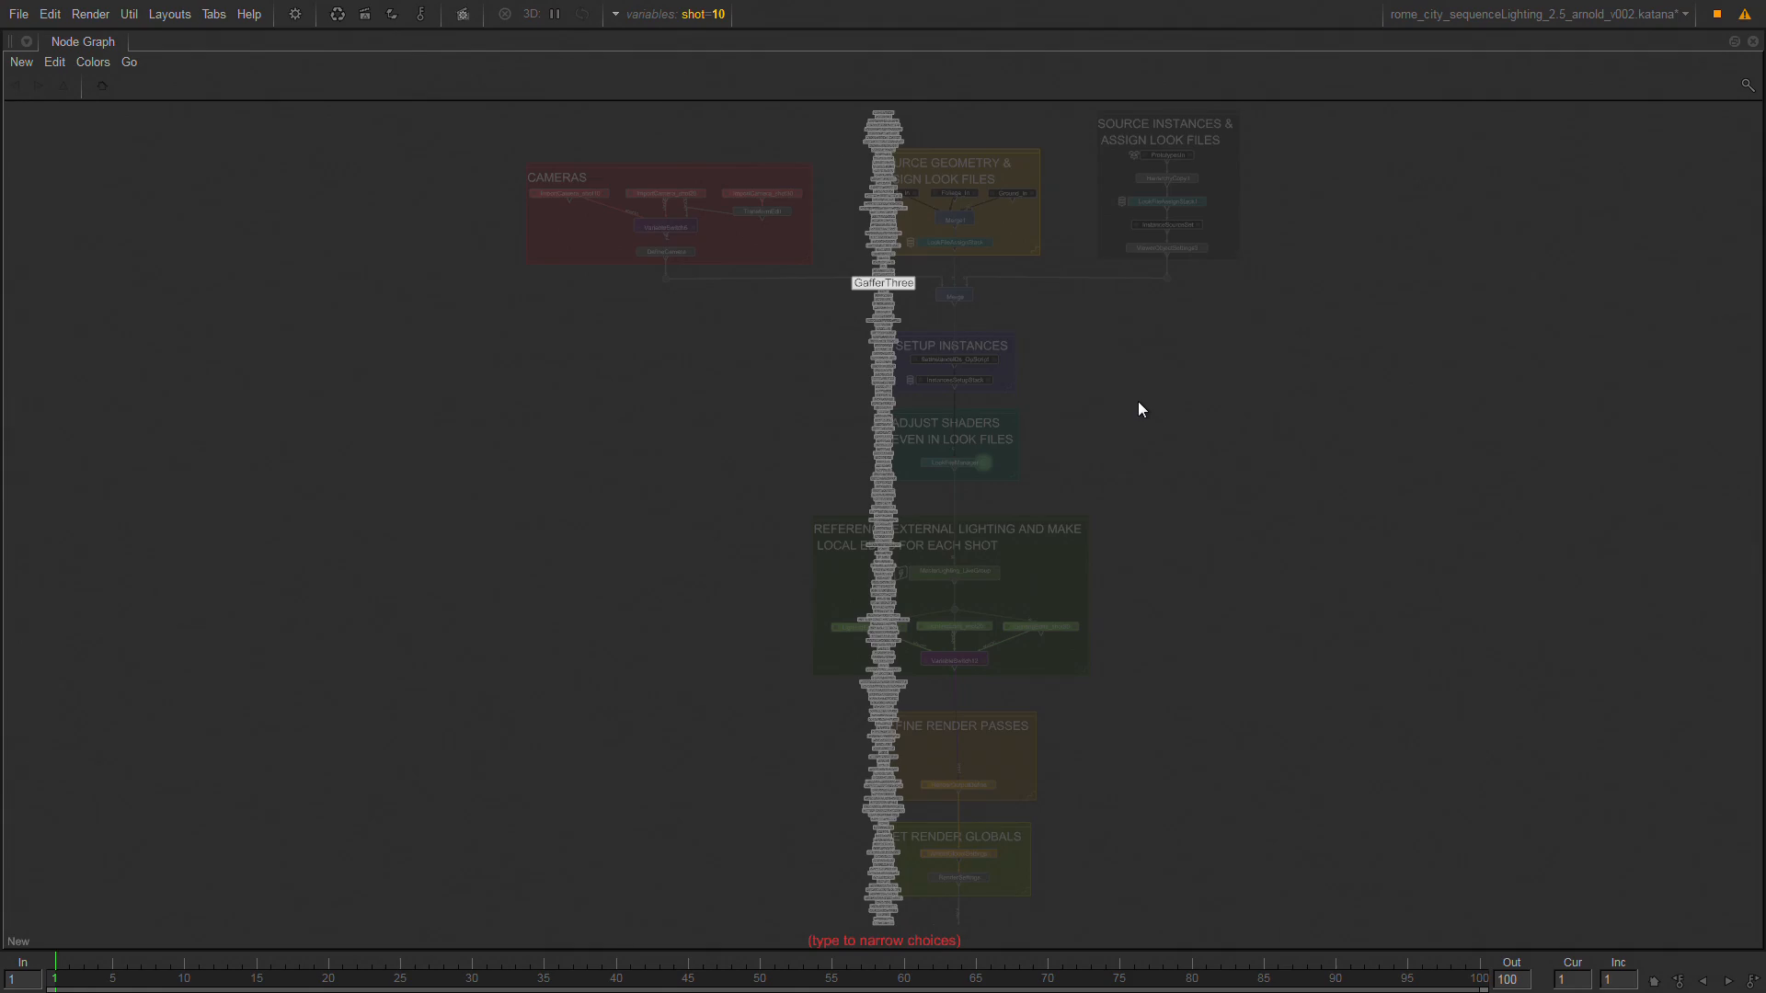
type("mat")
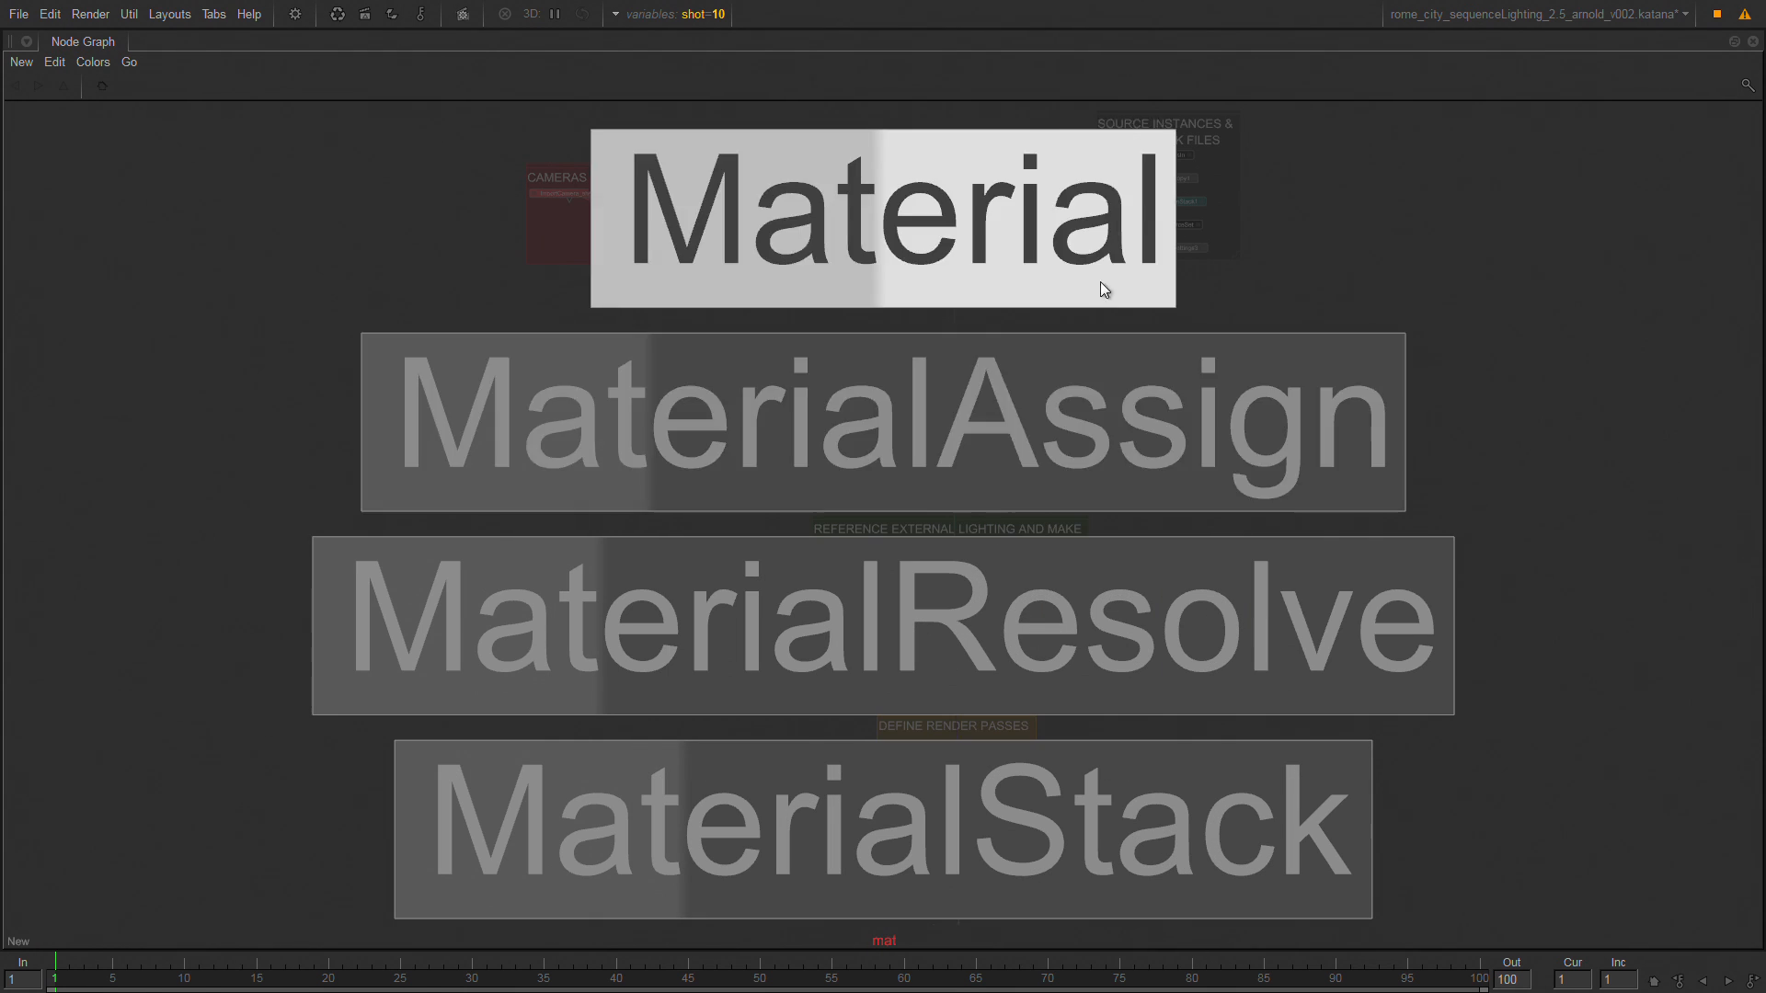
left_click(1035, 264)
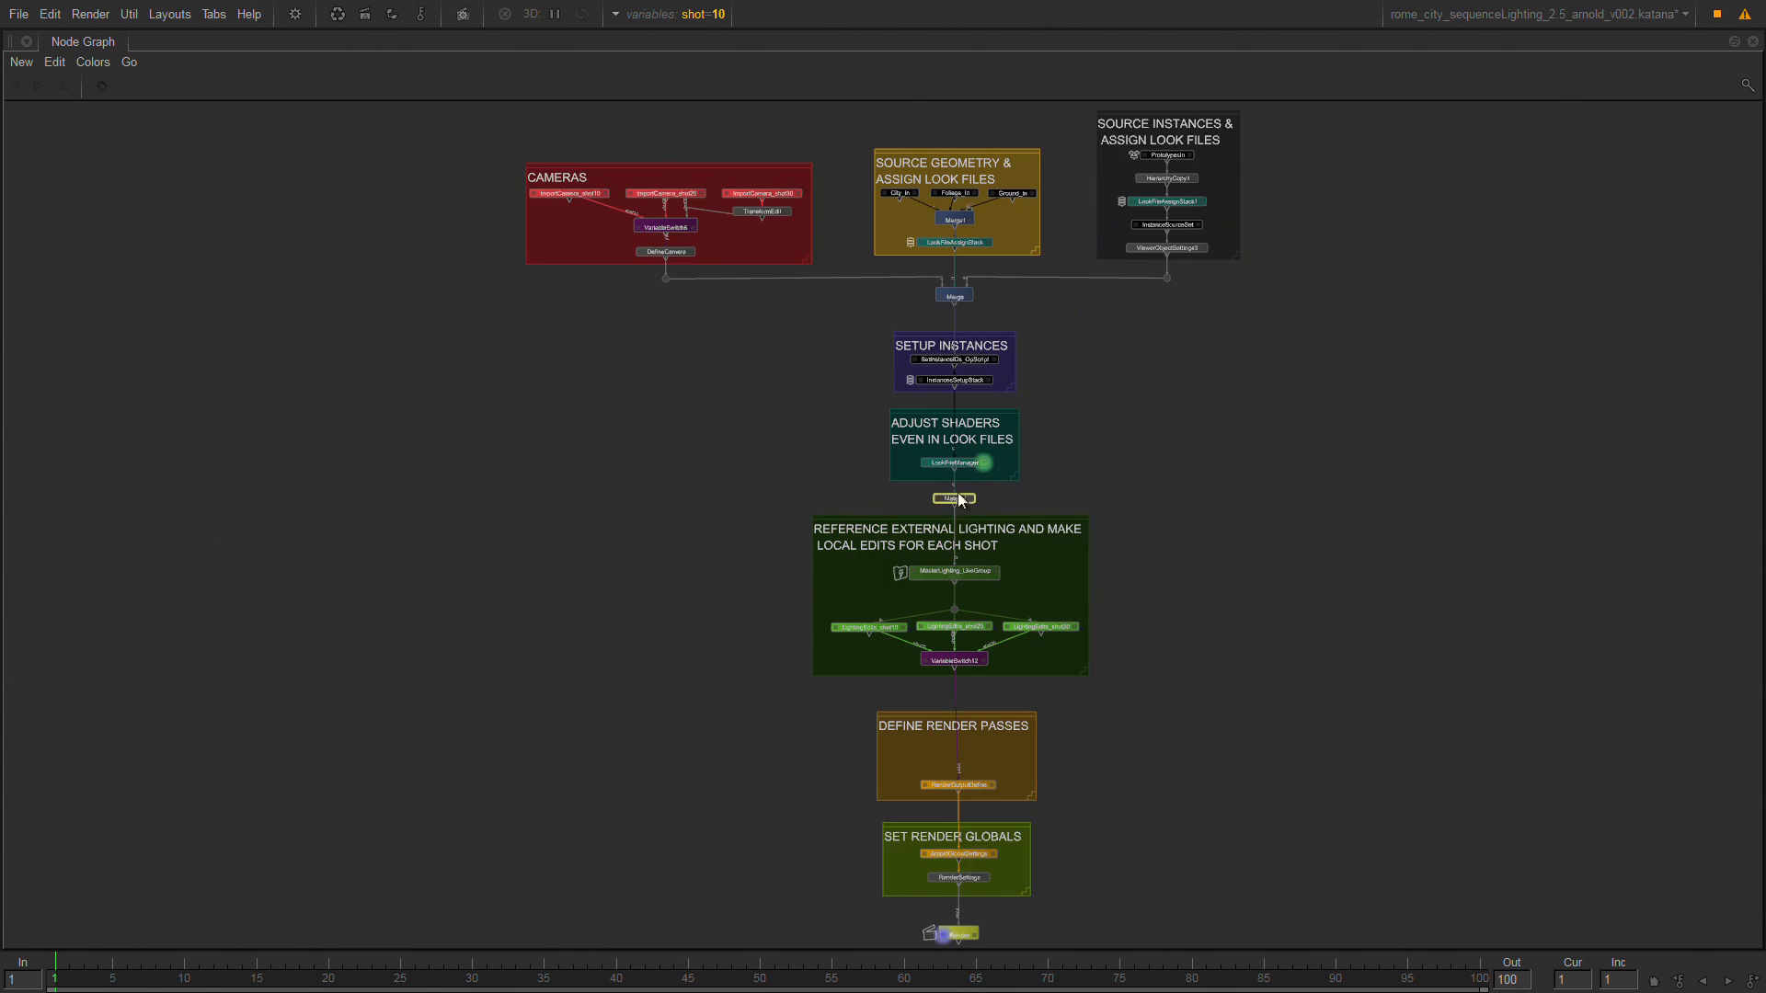
key("f")
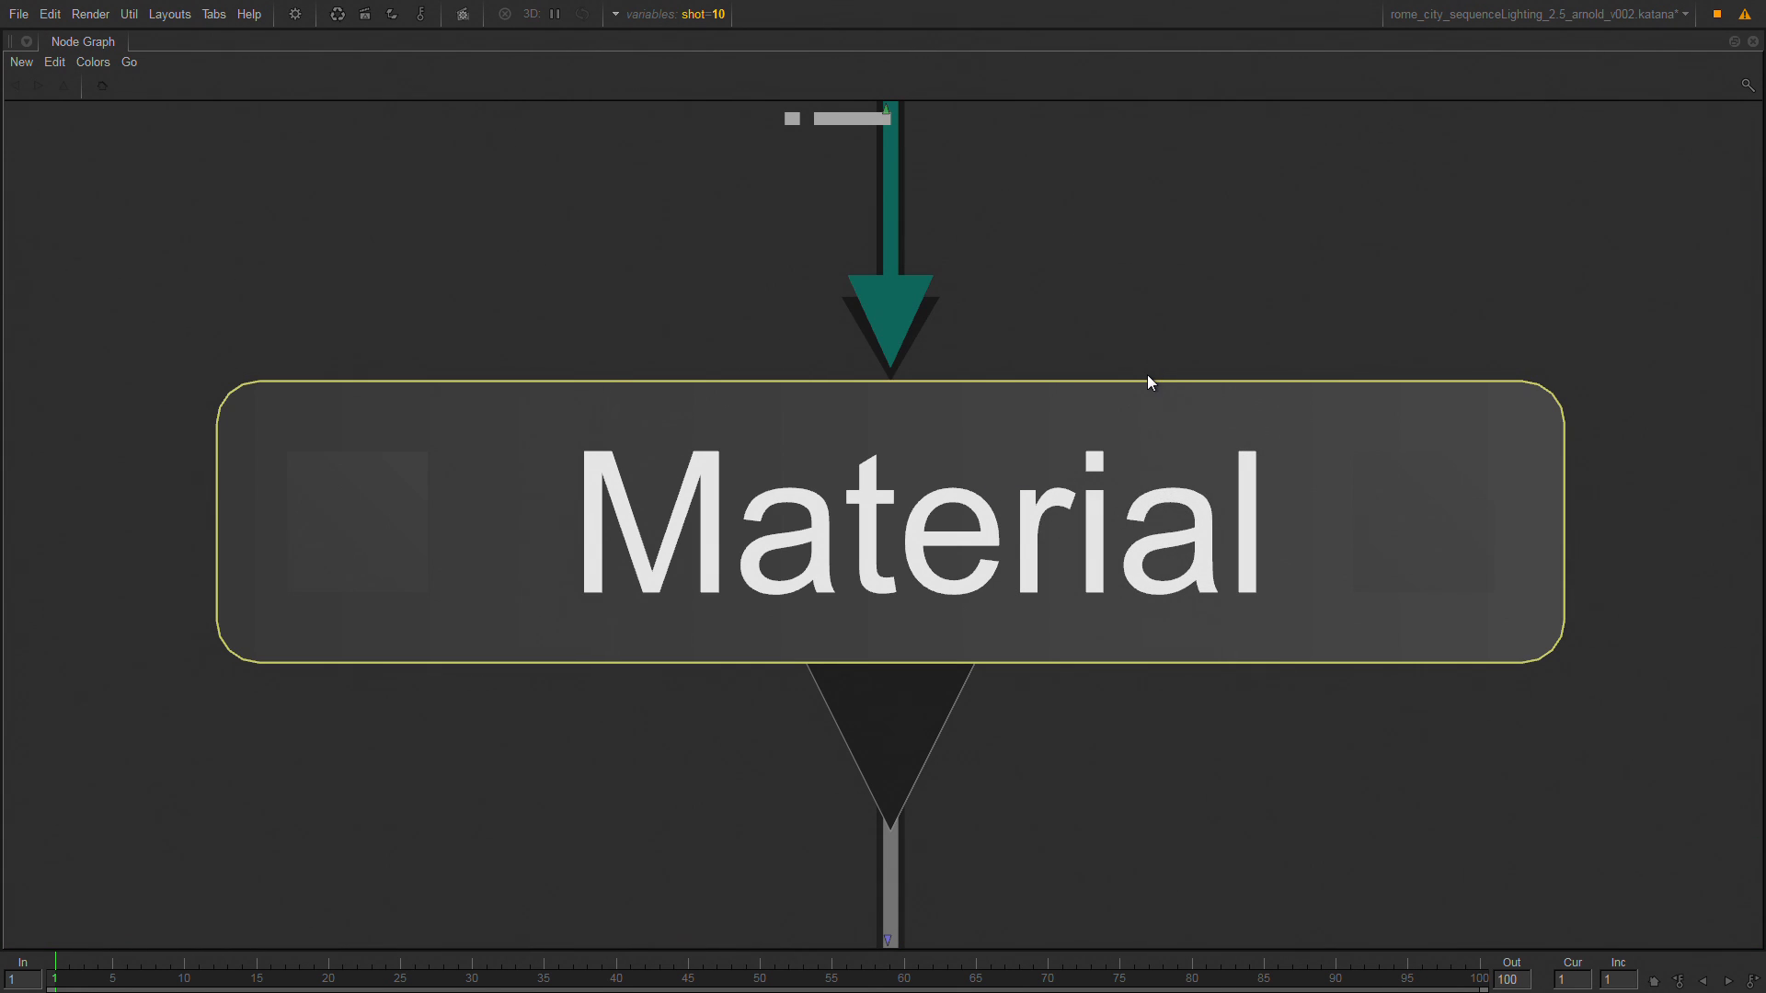
left_click(1424, 534)
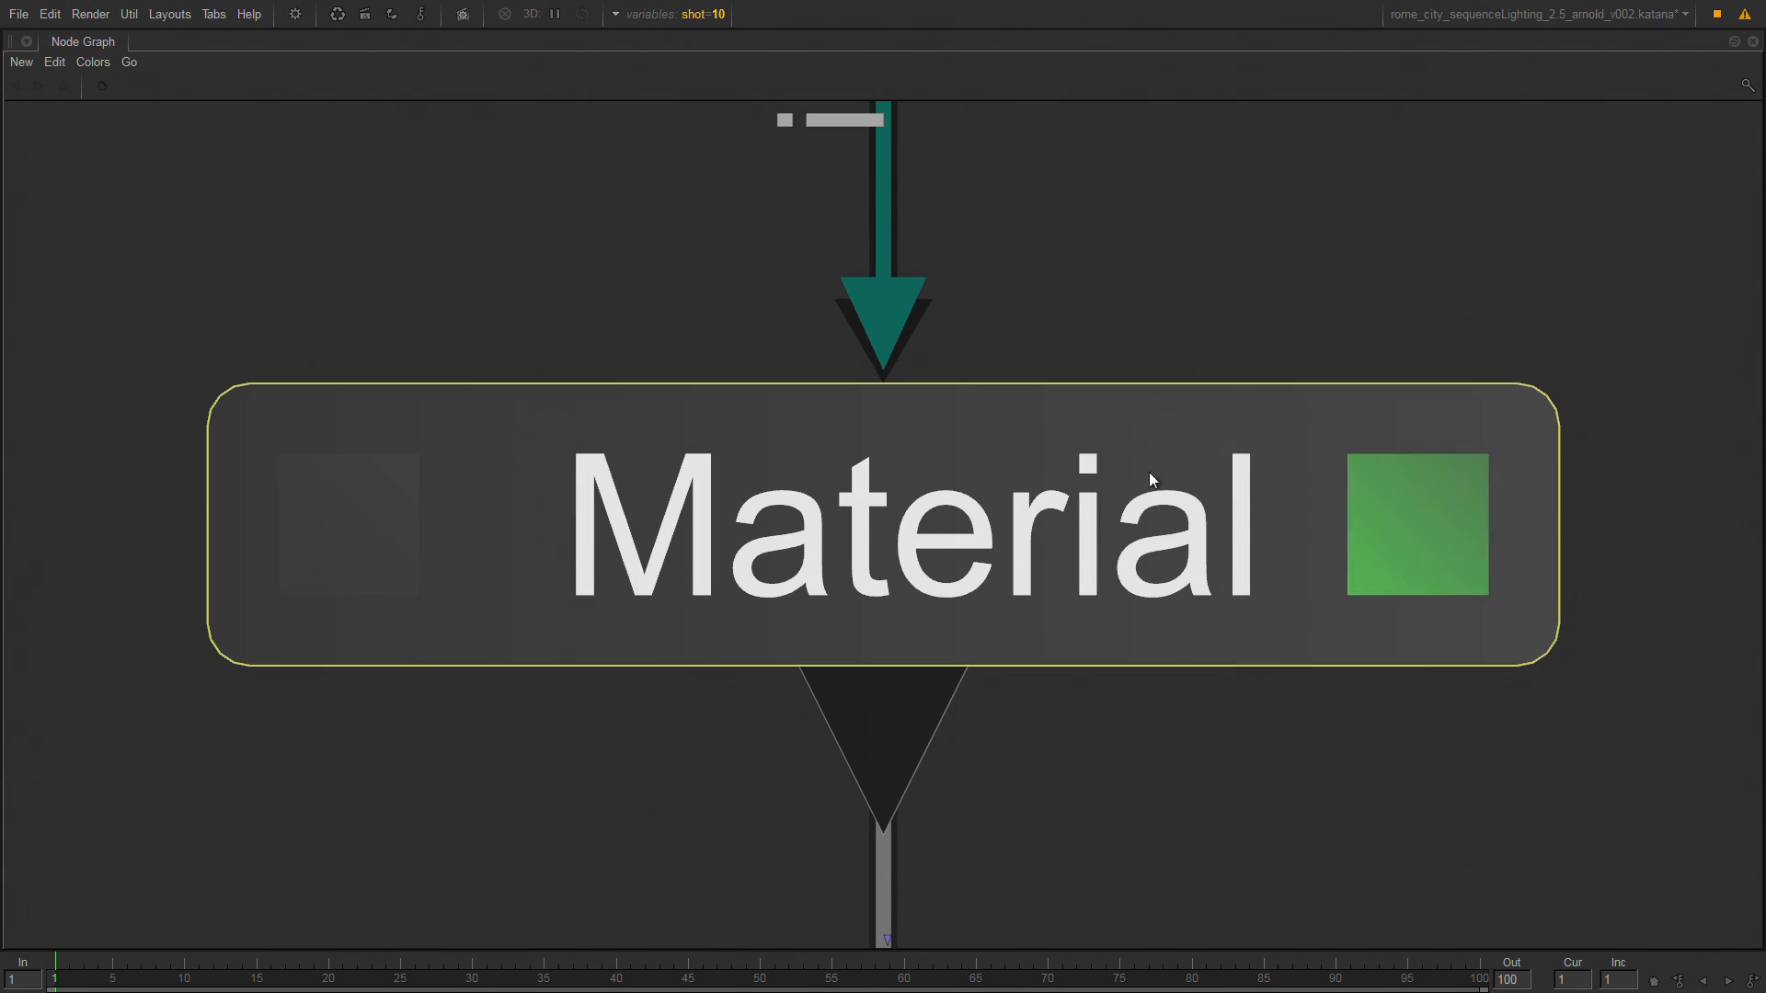
Rename the new Material node to fix_roof and set its action to override materials.
scroll(1231, 386, "down", 10)
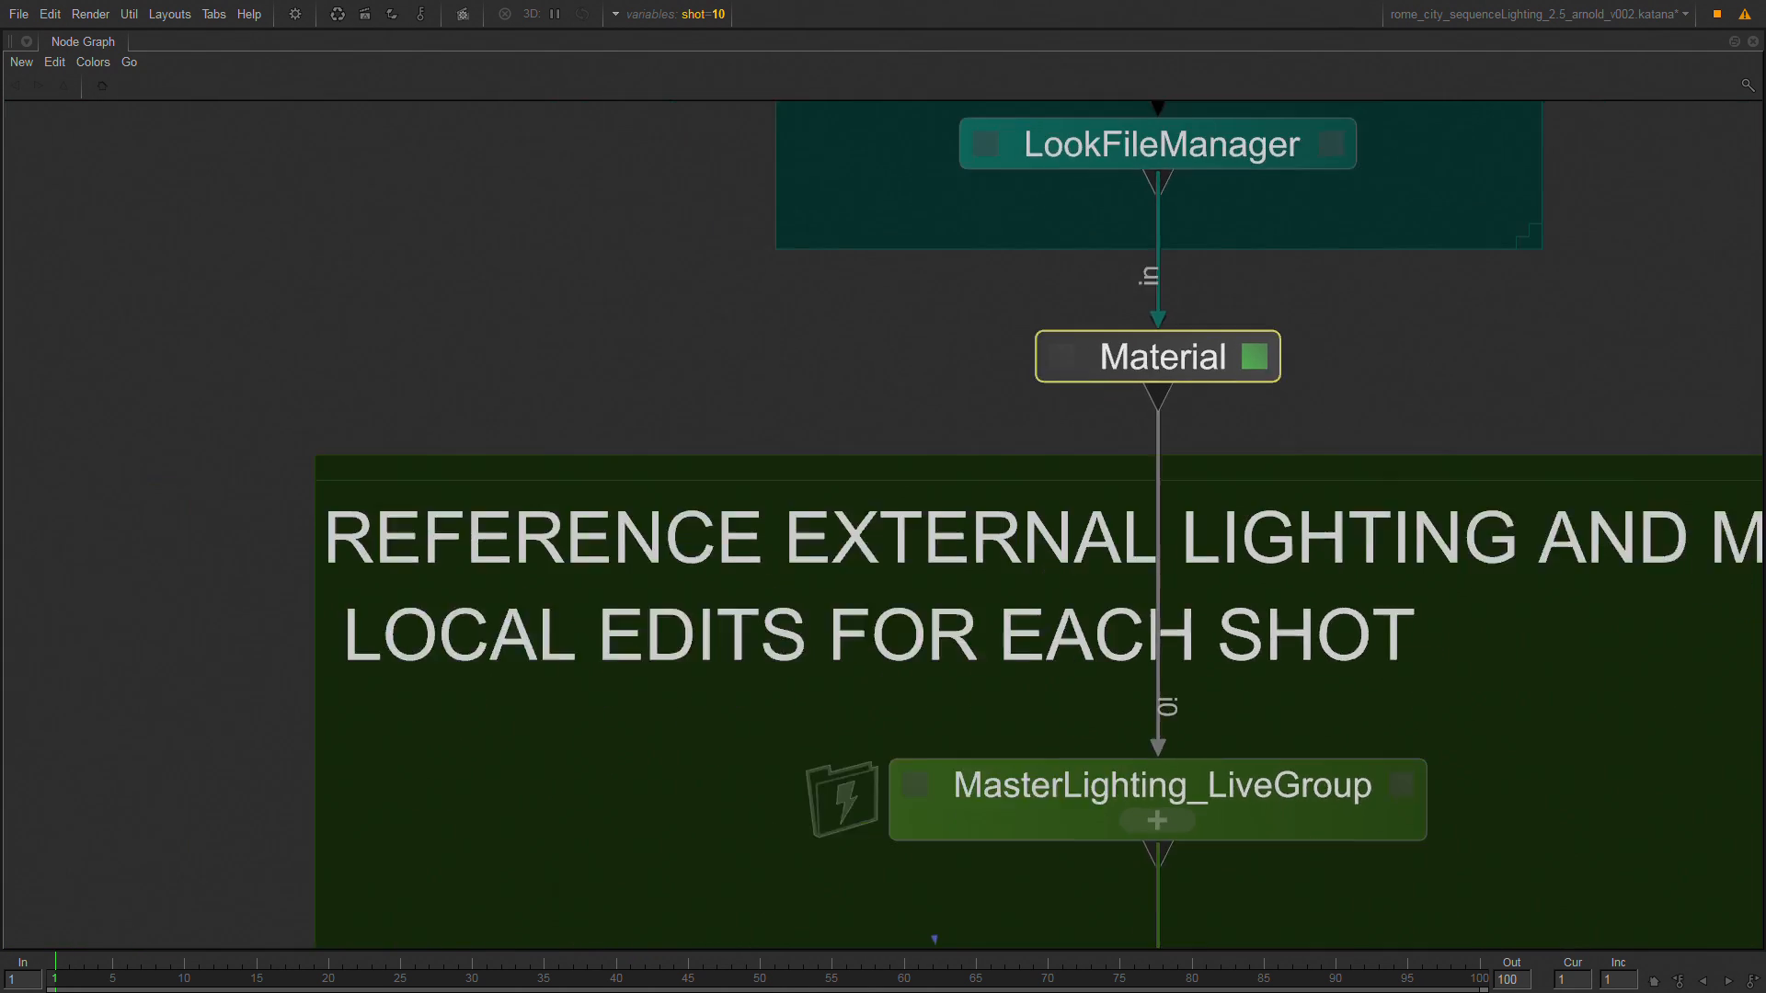
scroll(1224, 363, "down", 2)
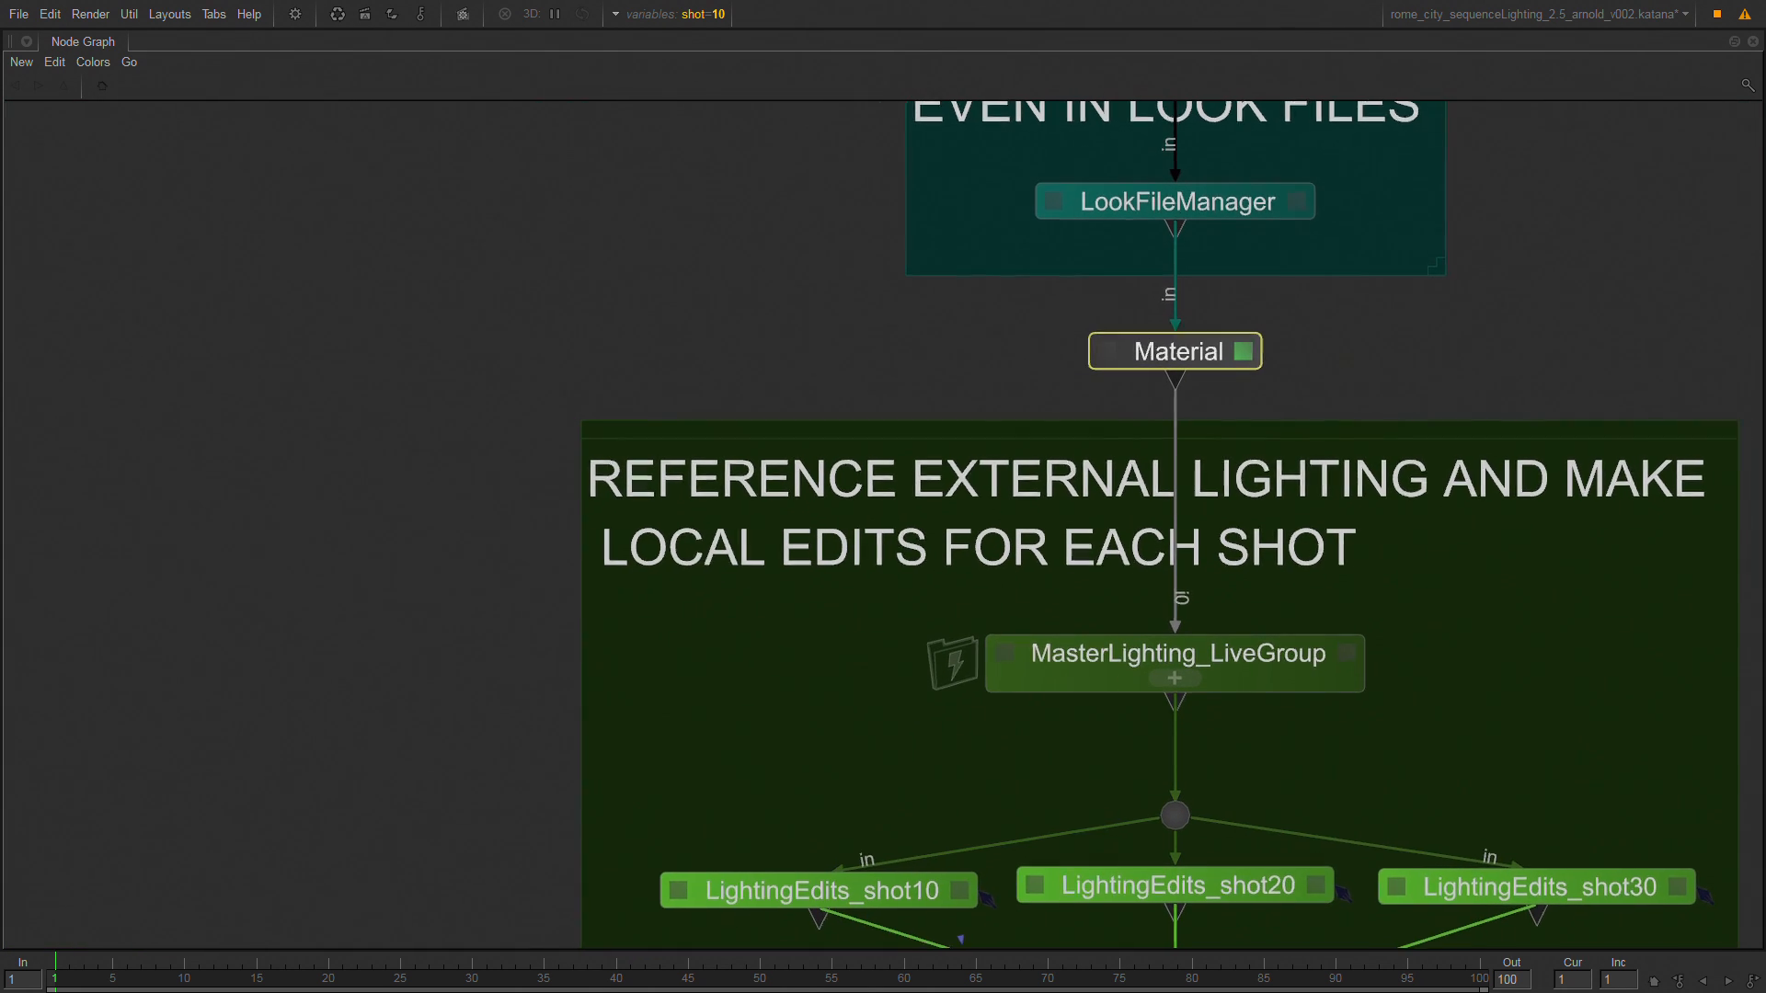
key("space")
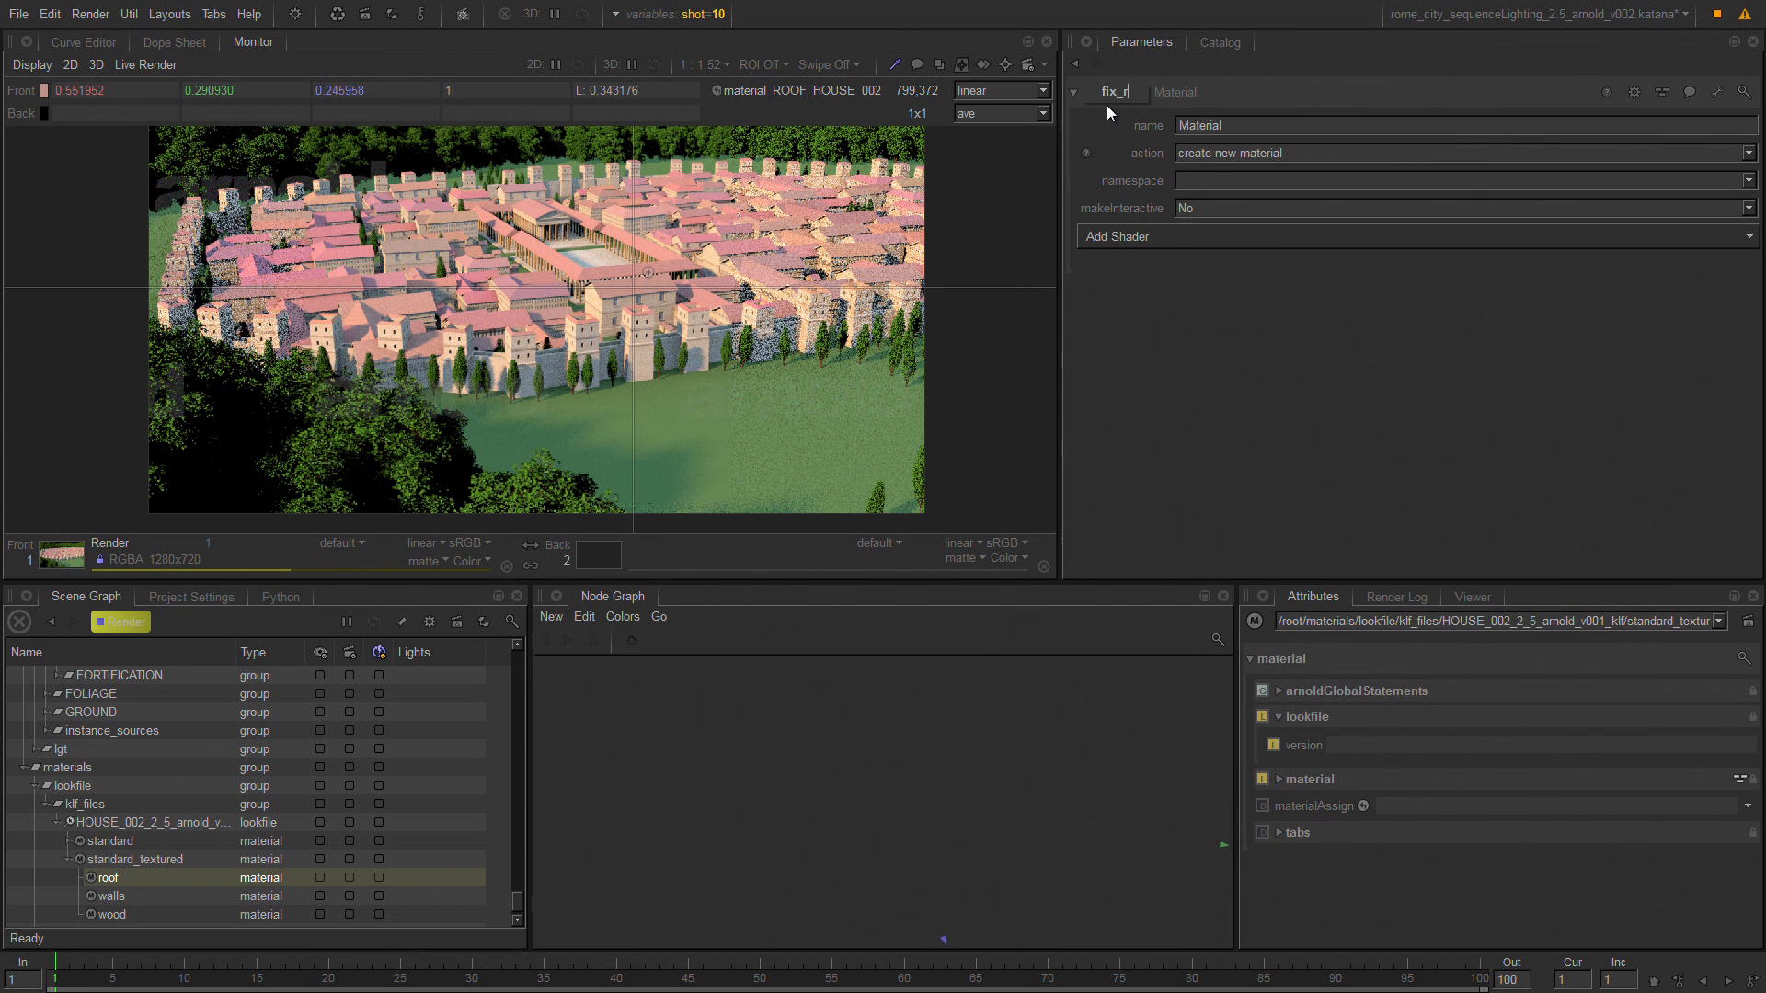
key("Return")
left_click(1278, 152)
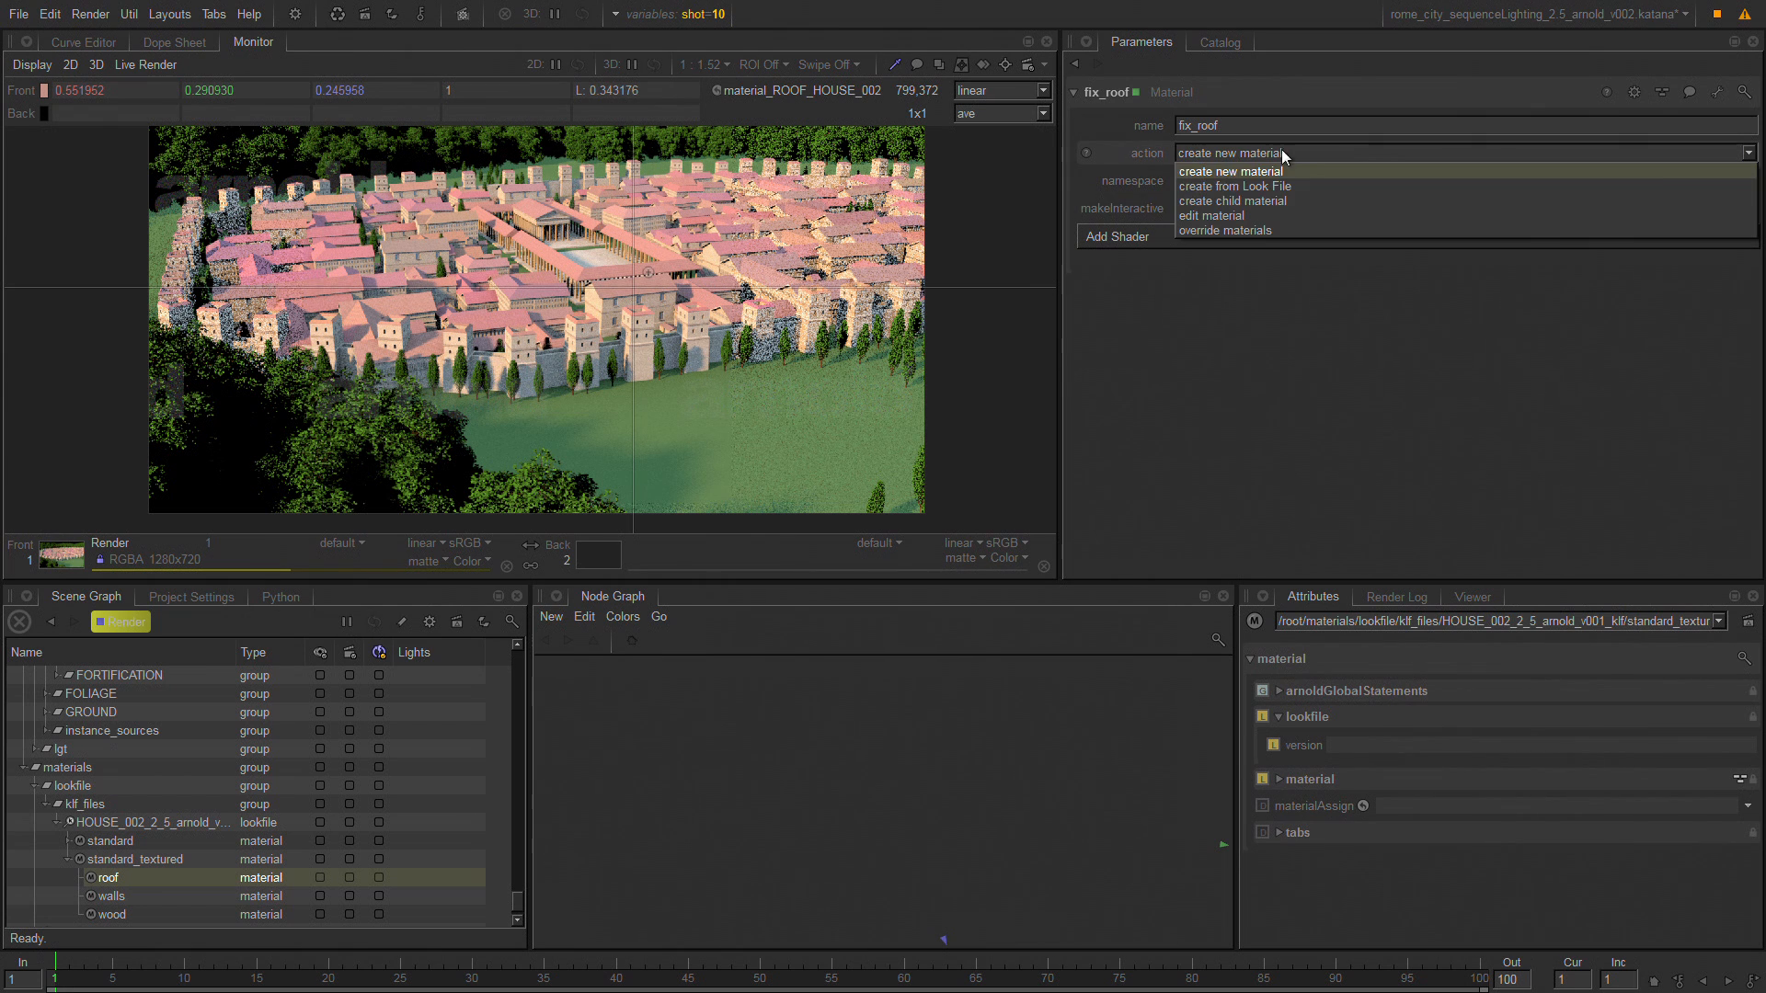
left_click(1314, 229)
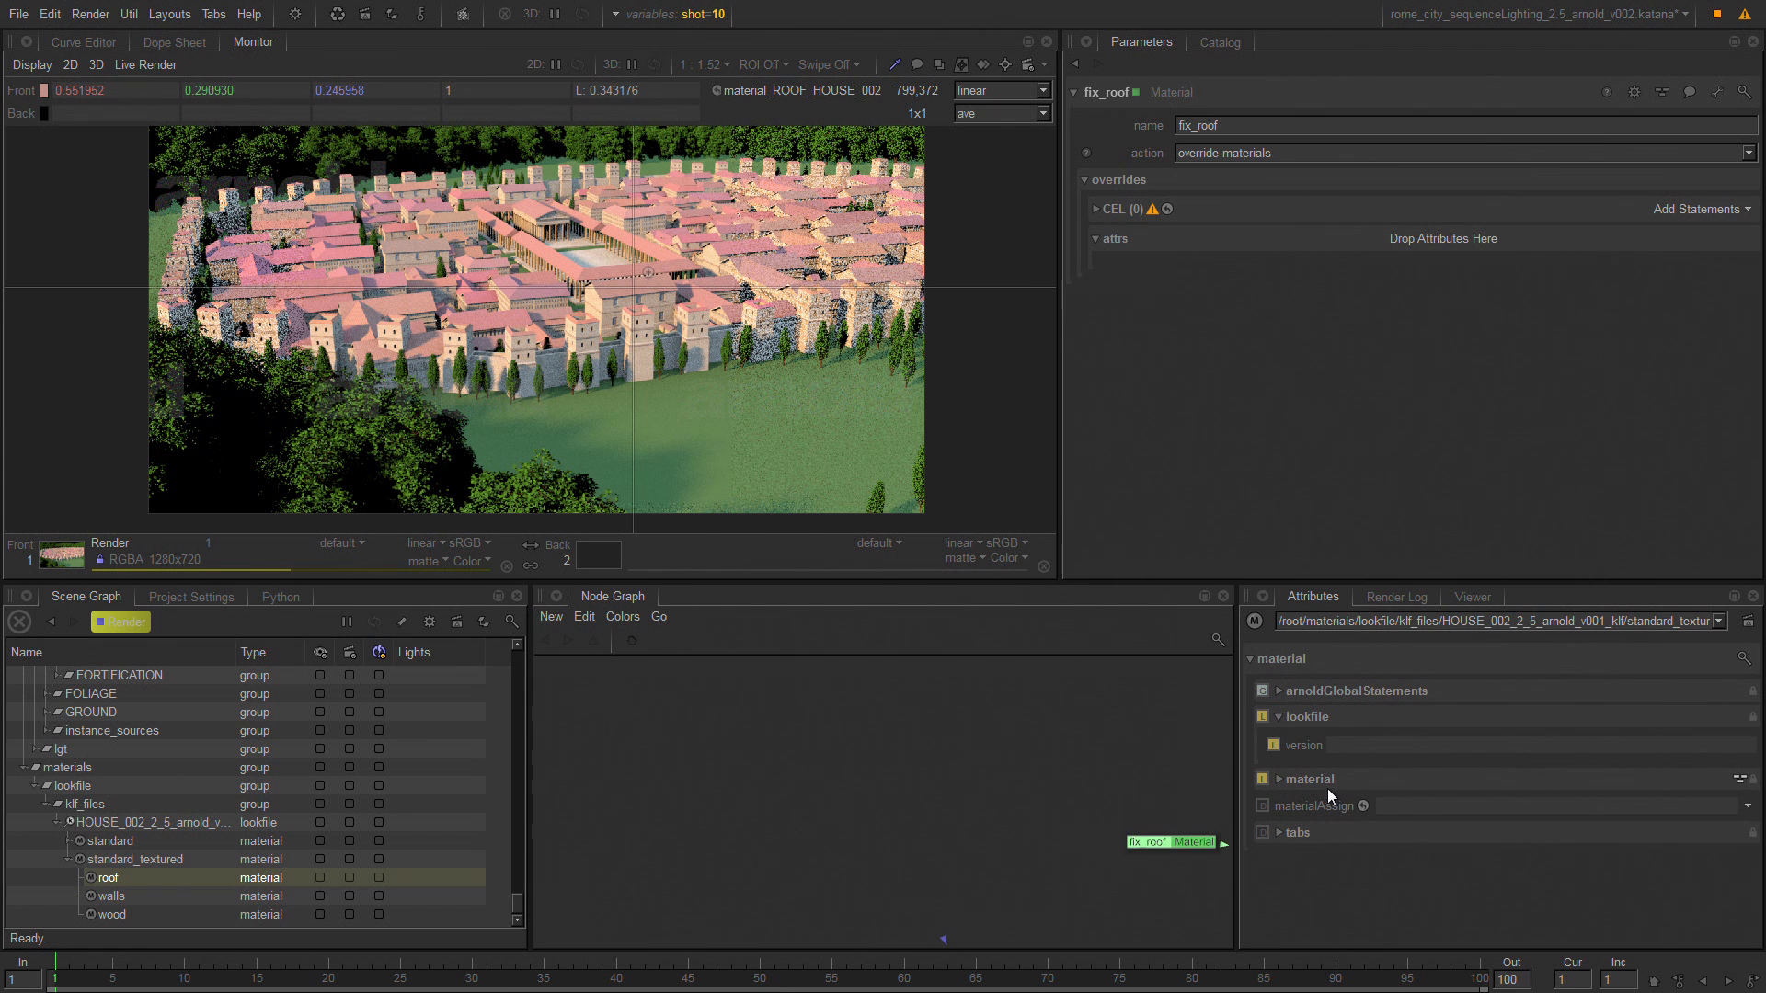
Expand the roof material's diffuse parameters, add Kd to fix_roof's override attributes, and set it to 0.114.
left_click(1279, 779)
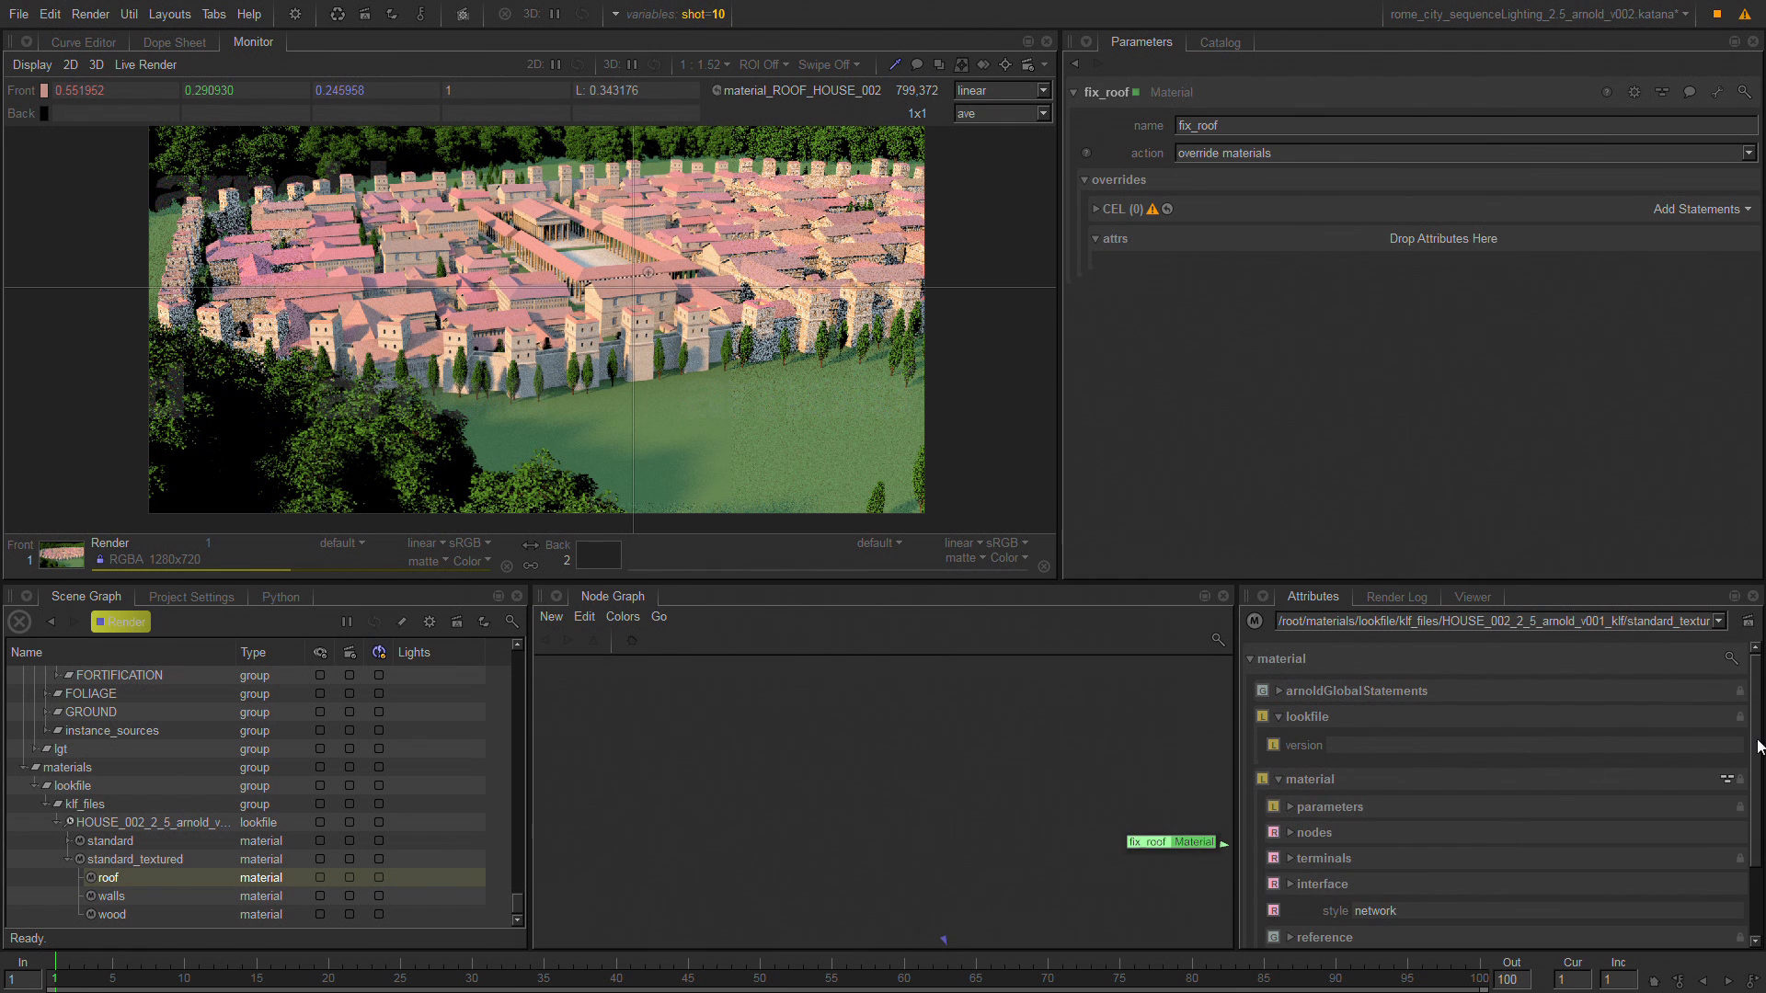
left_click_drag(1753, 744, 1738, 834)
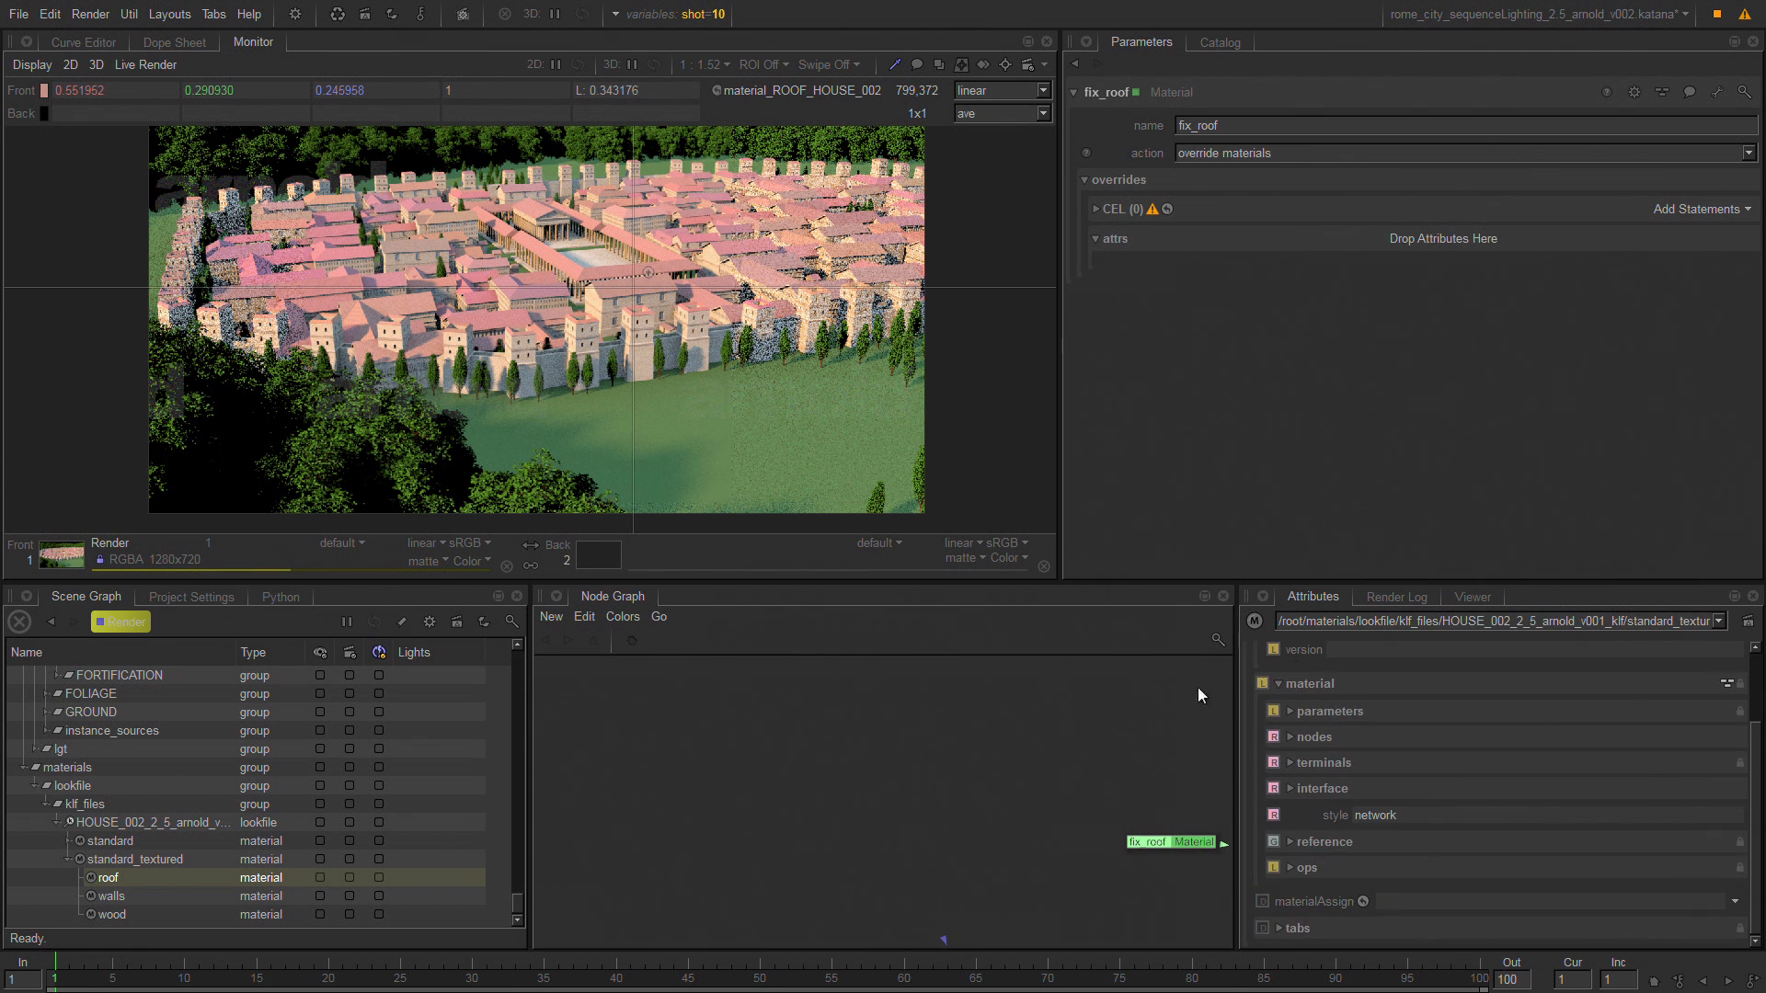
left_click(1348, 714)
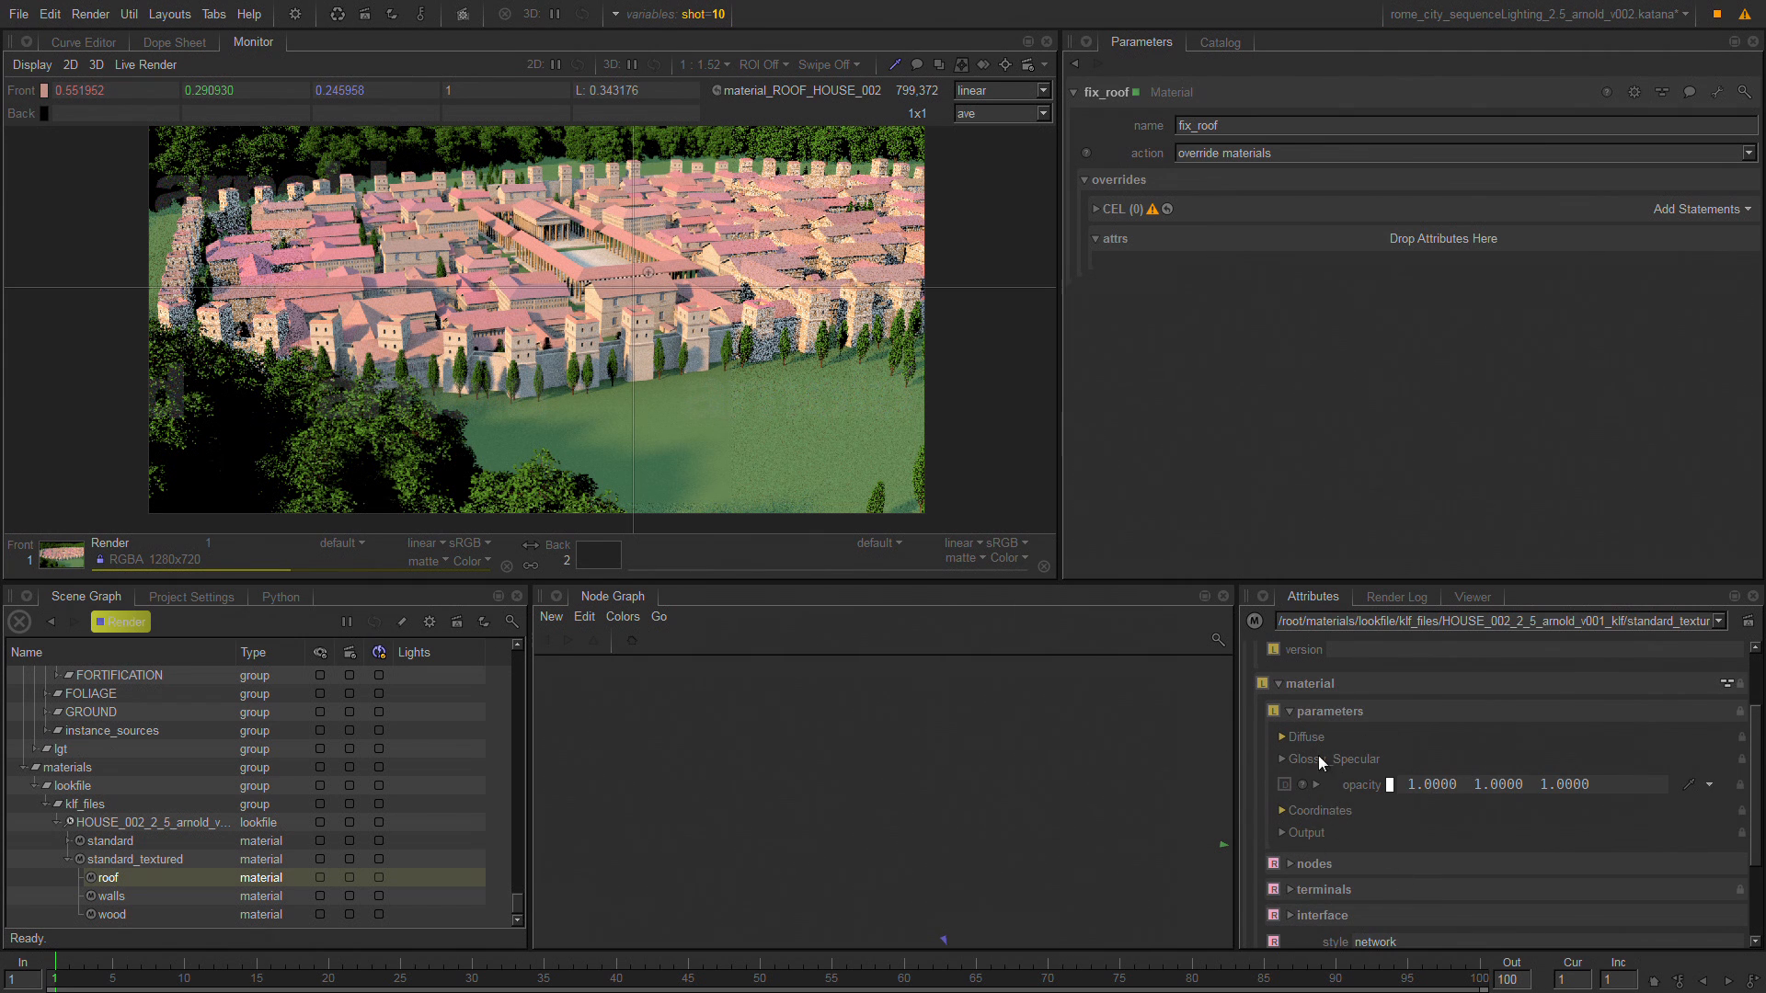
left_click(1306, 736)
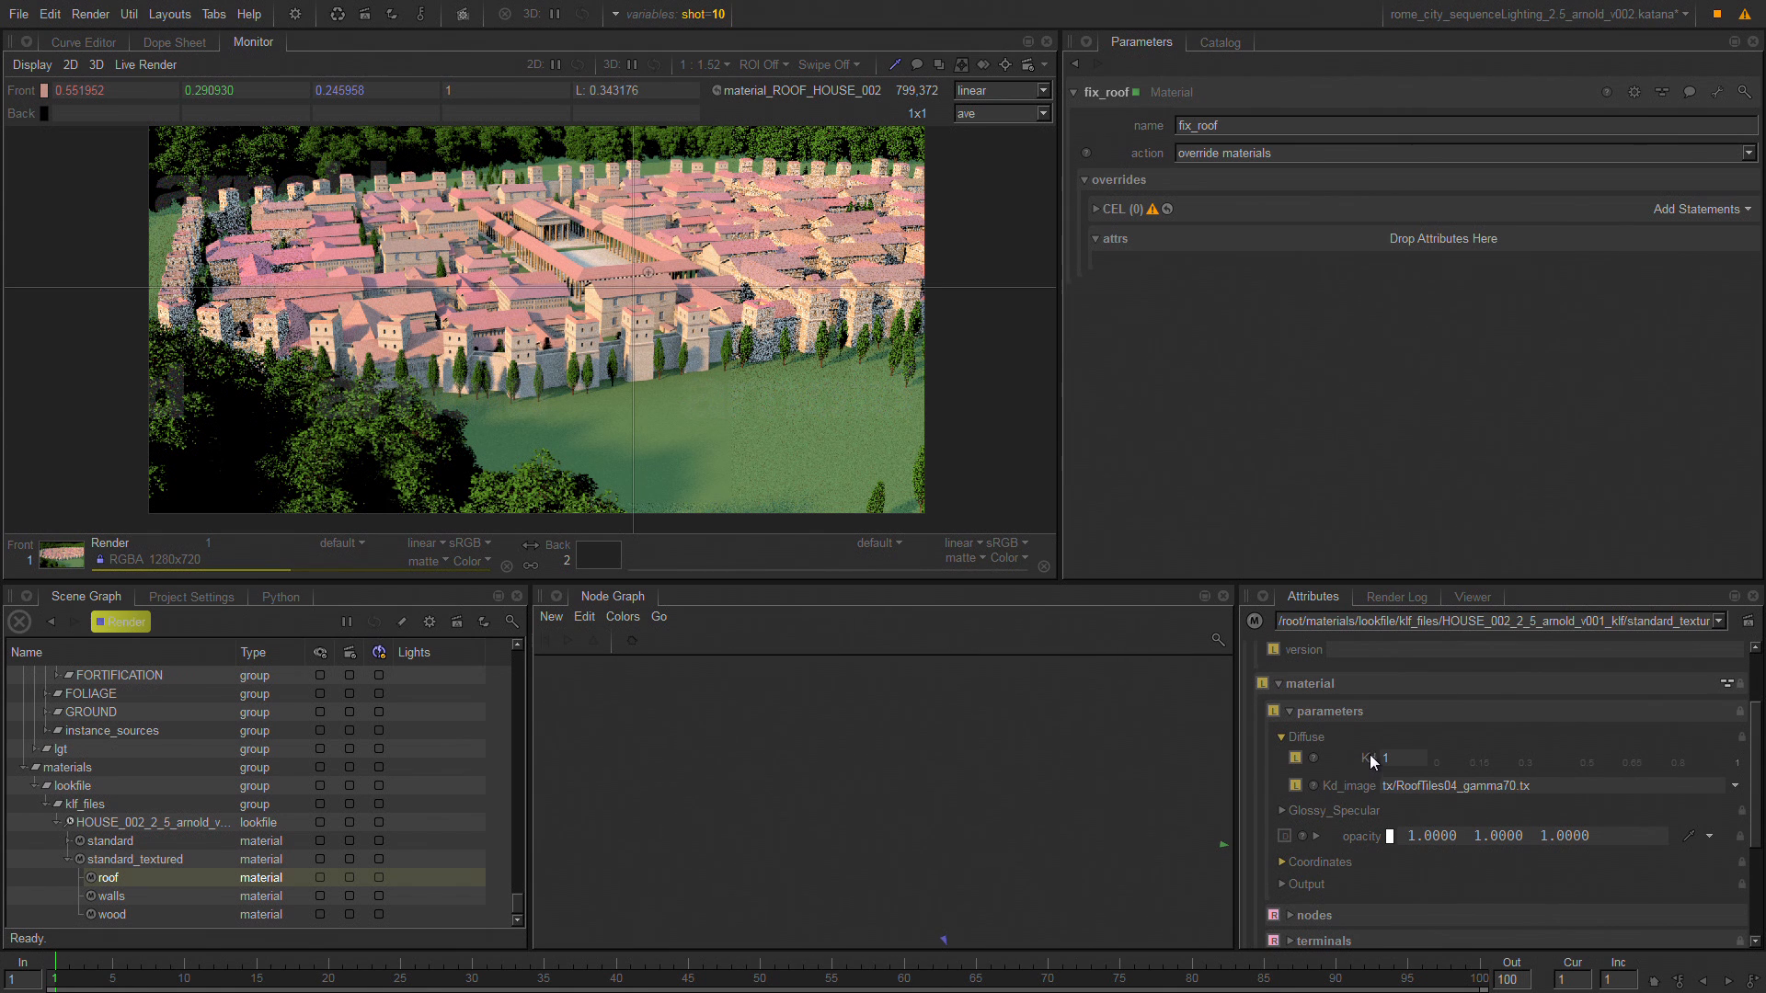
left_click_drag(1371, 755, 1413, 234)
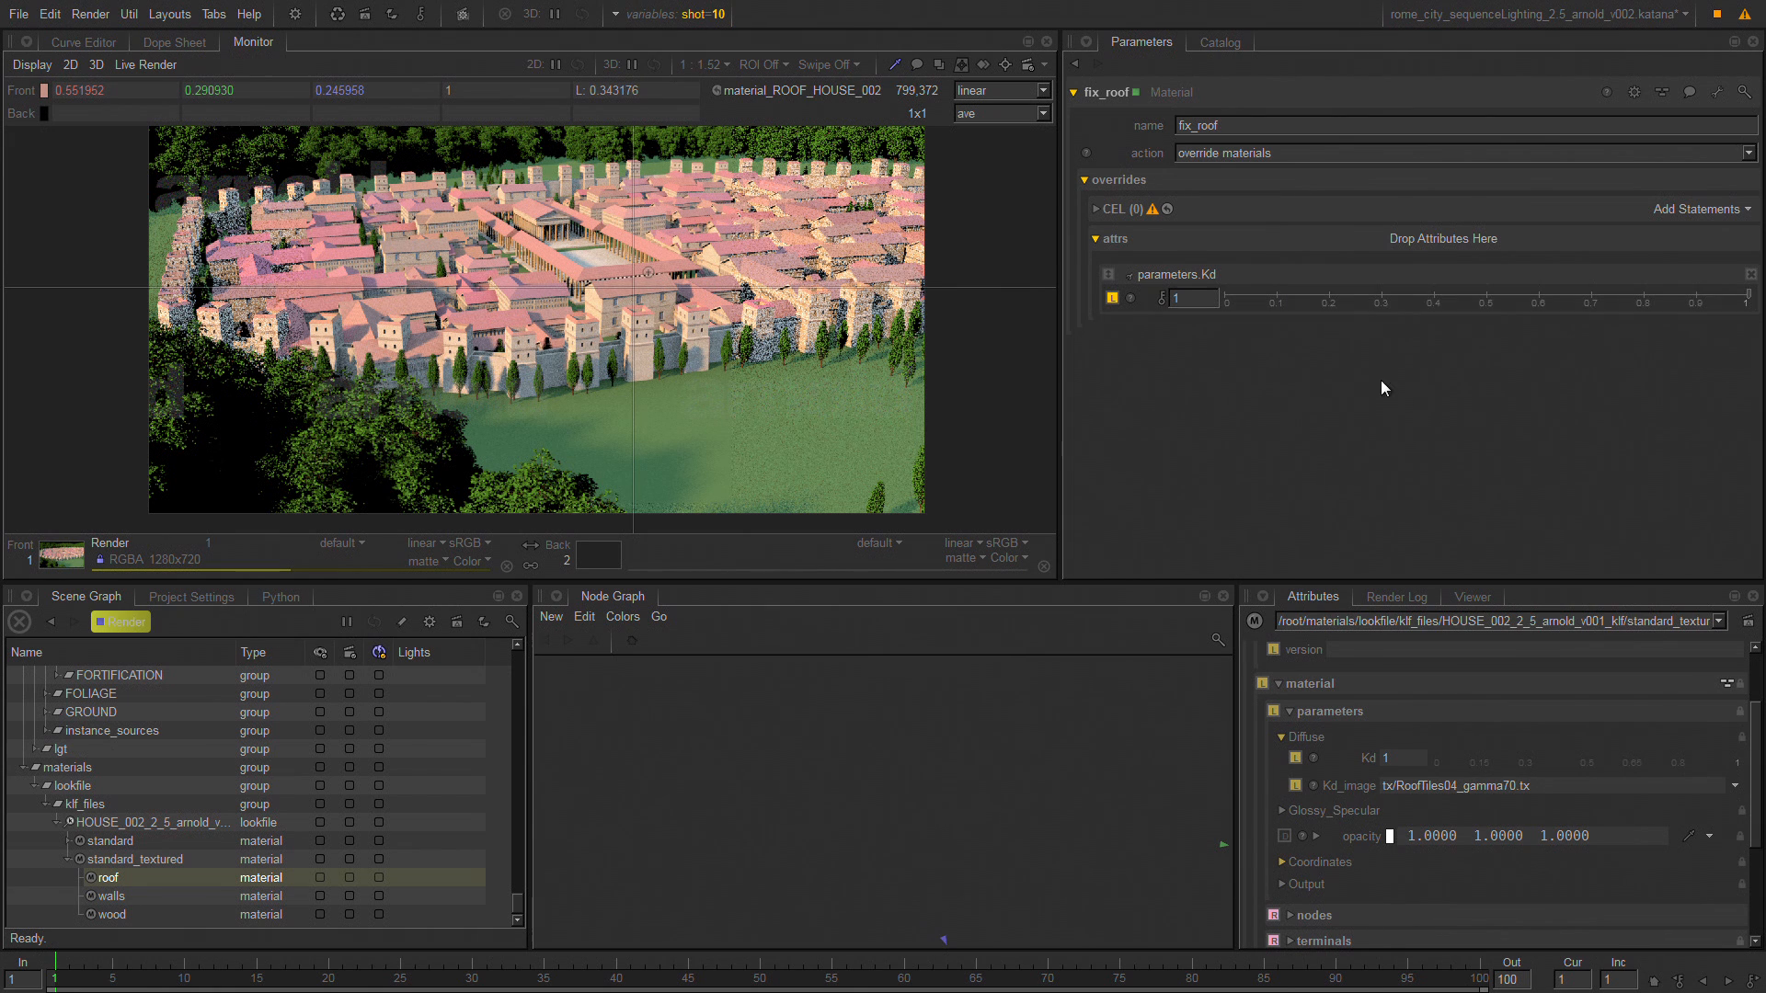
left_click(1285, 300)
Select the sampled HOUSE_002 roof geometry in the scene graph and append it to the fix_roof node's CEL statement.
left_click(1476, 598)
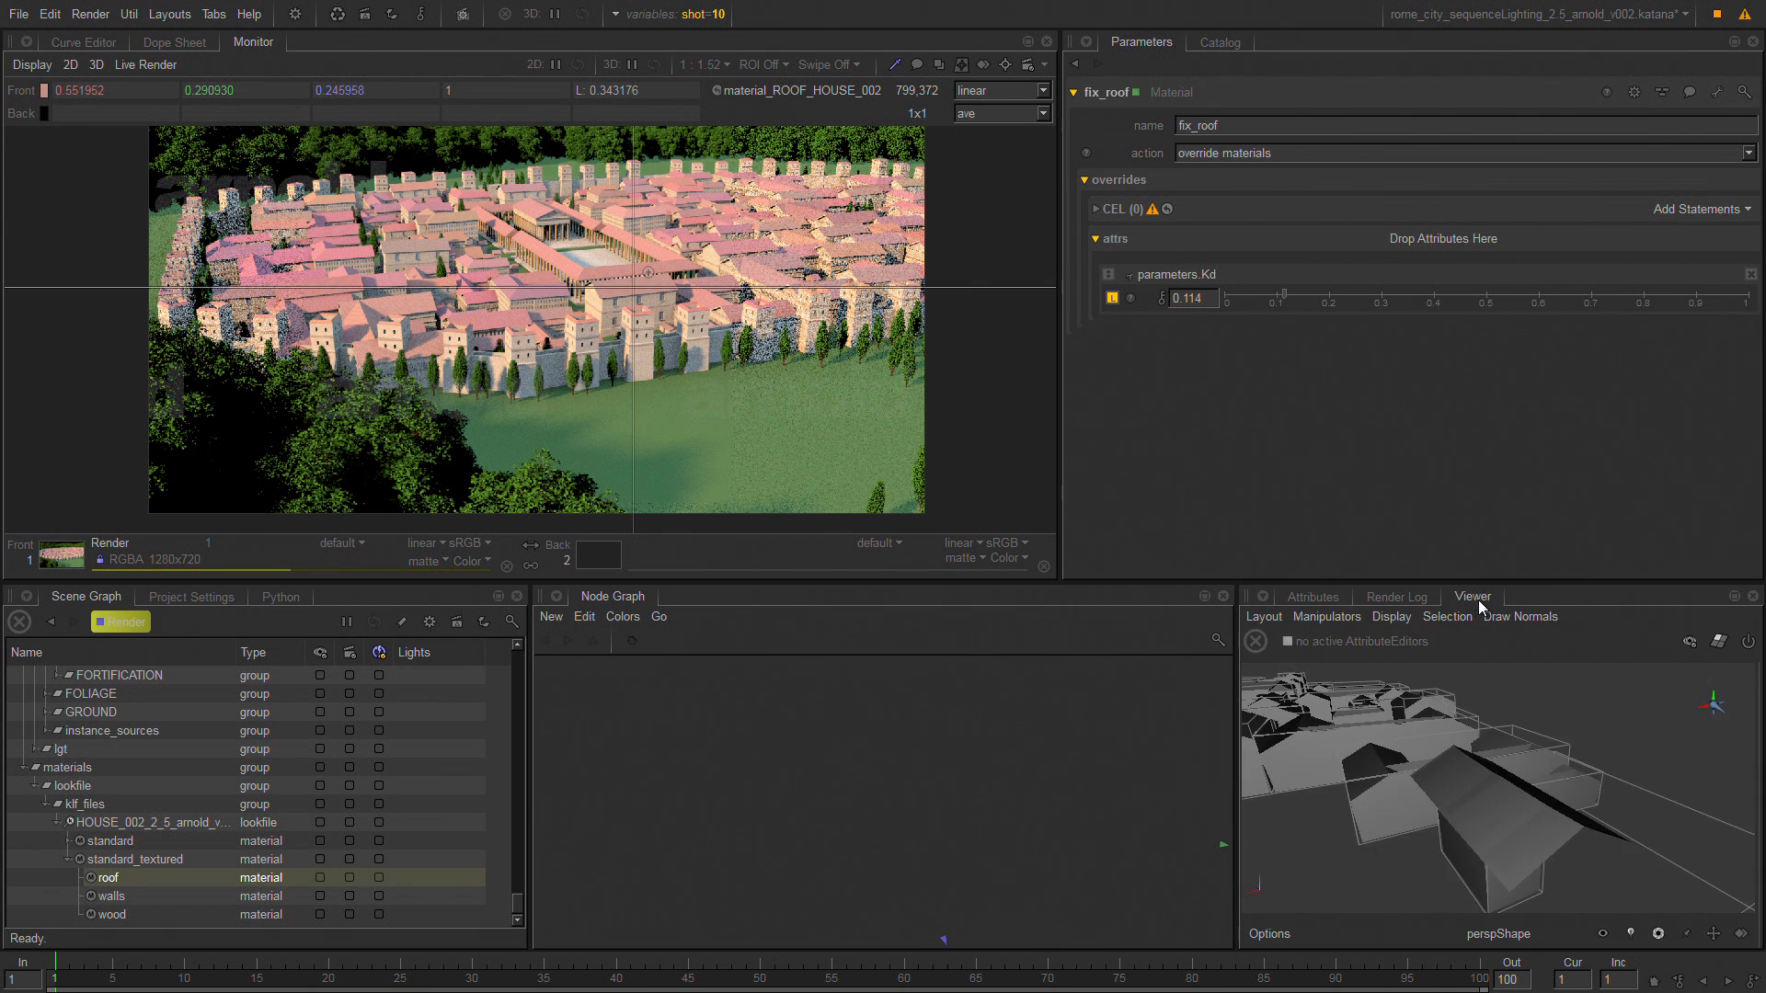
left_click(716, 92)
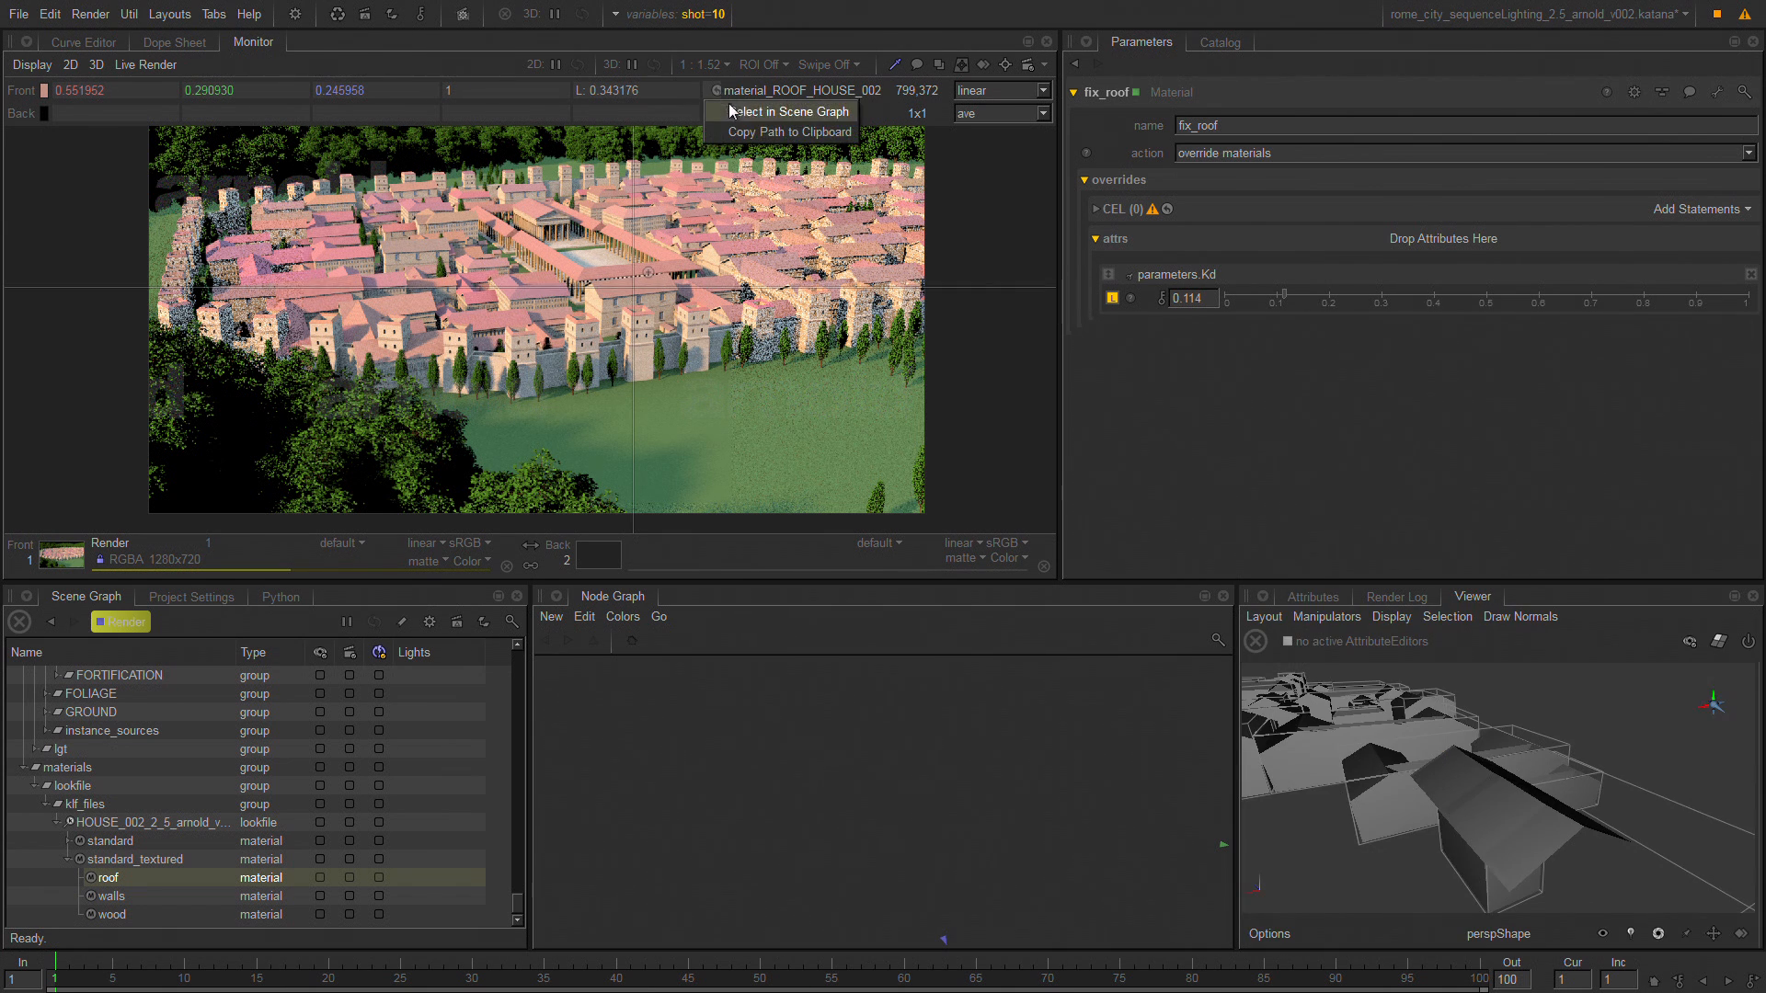
left_click(741, 113)
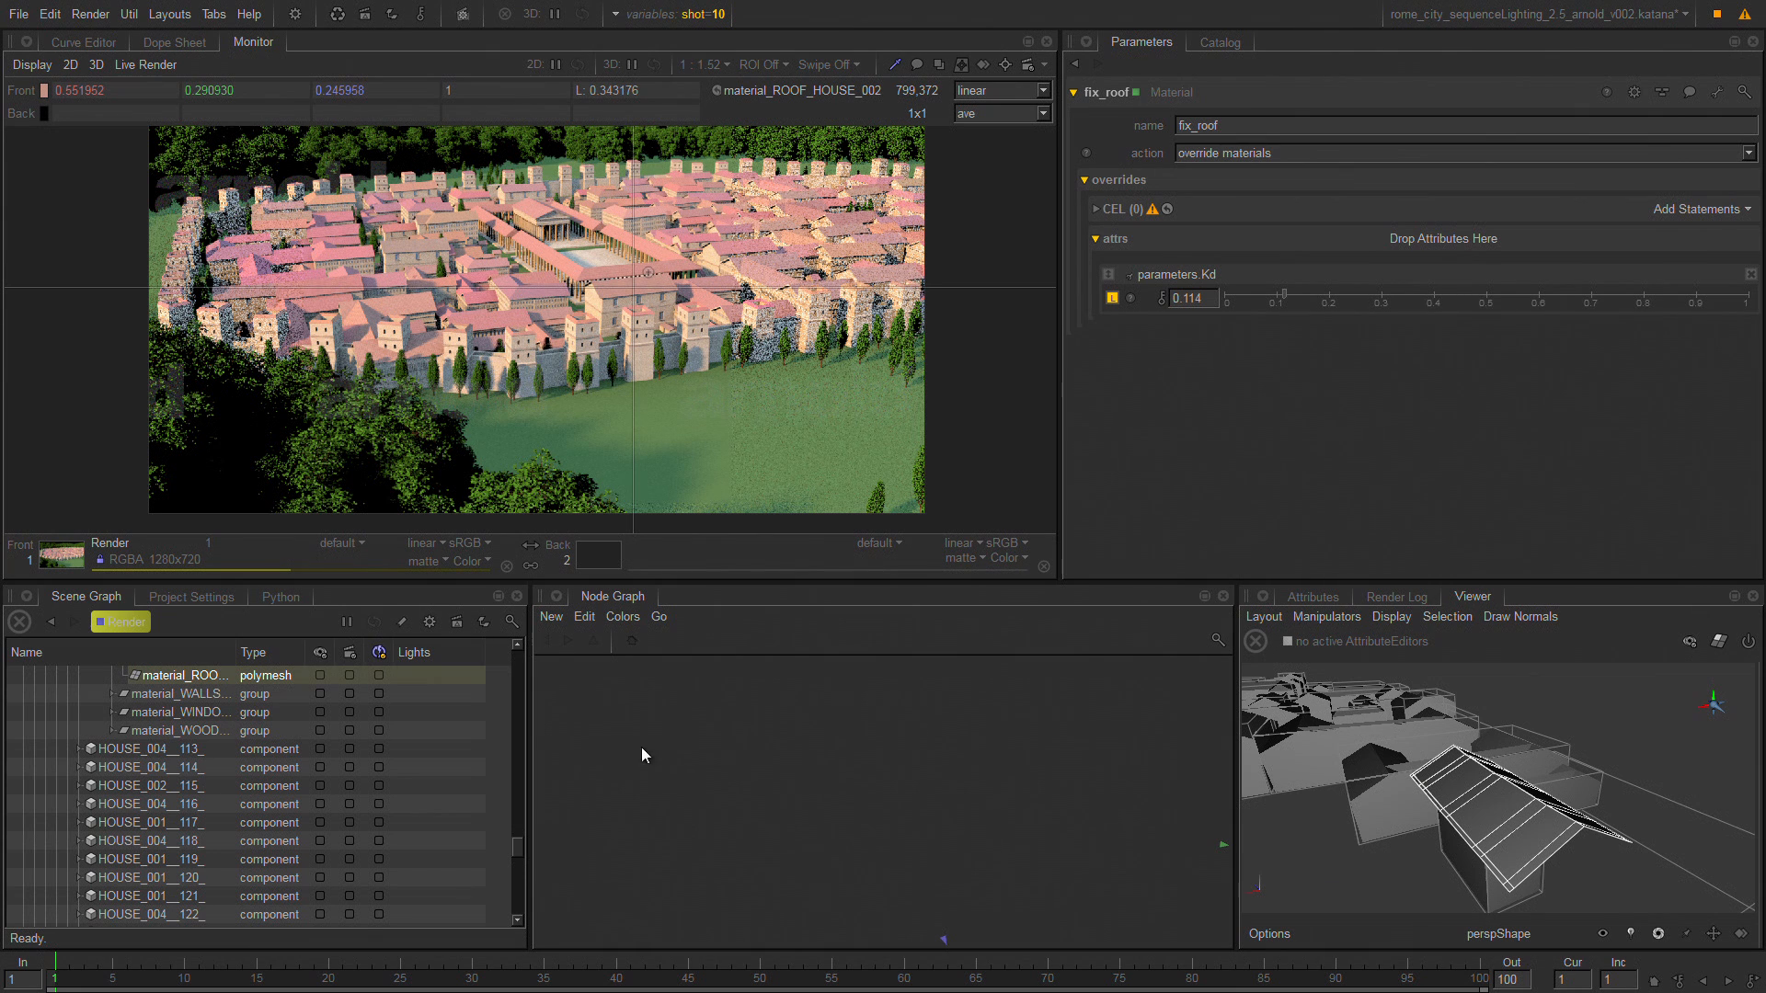
left_click(1707, 211)
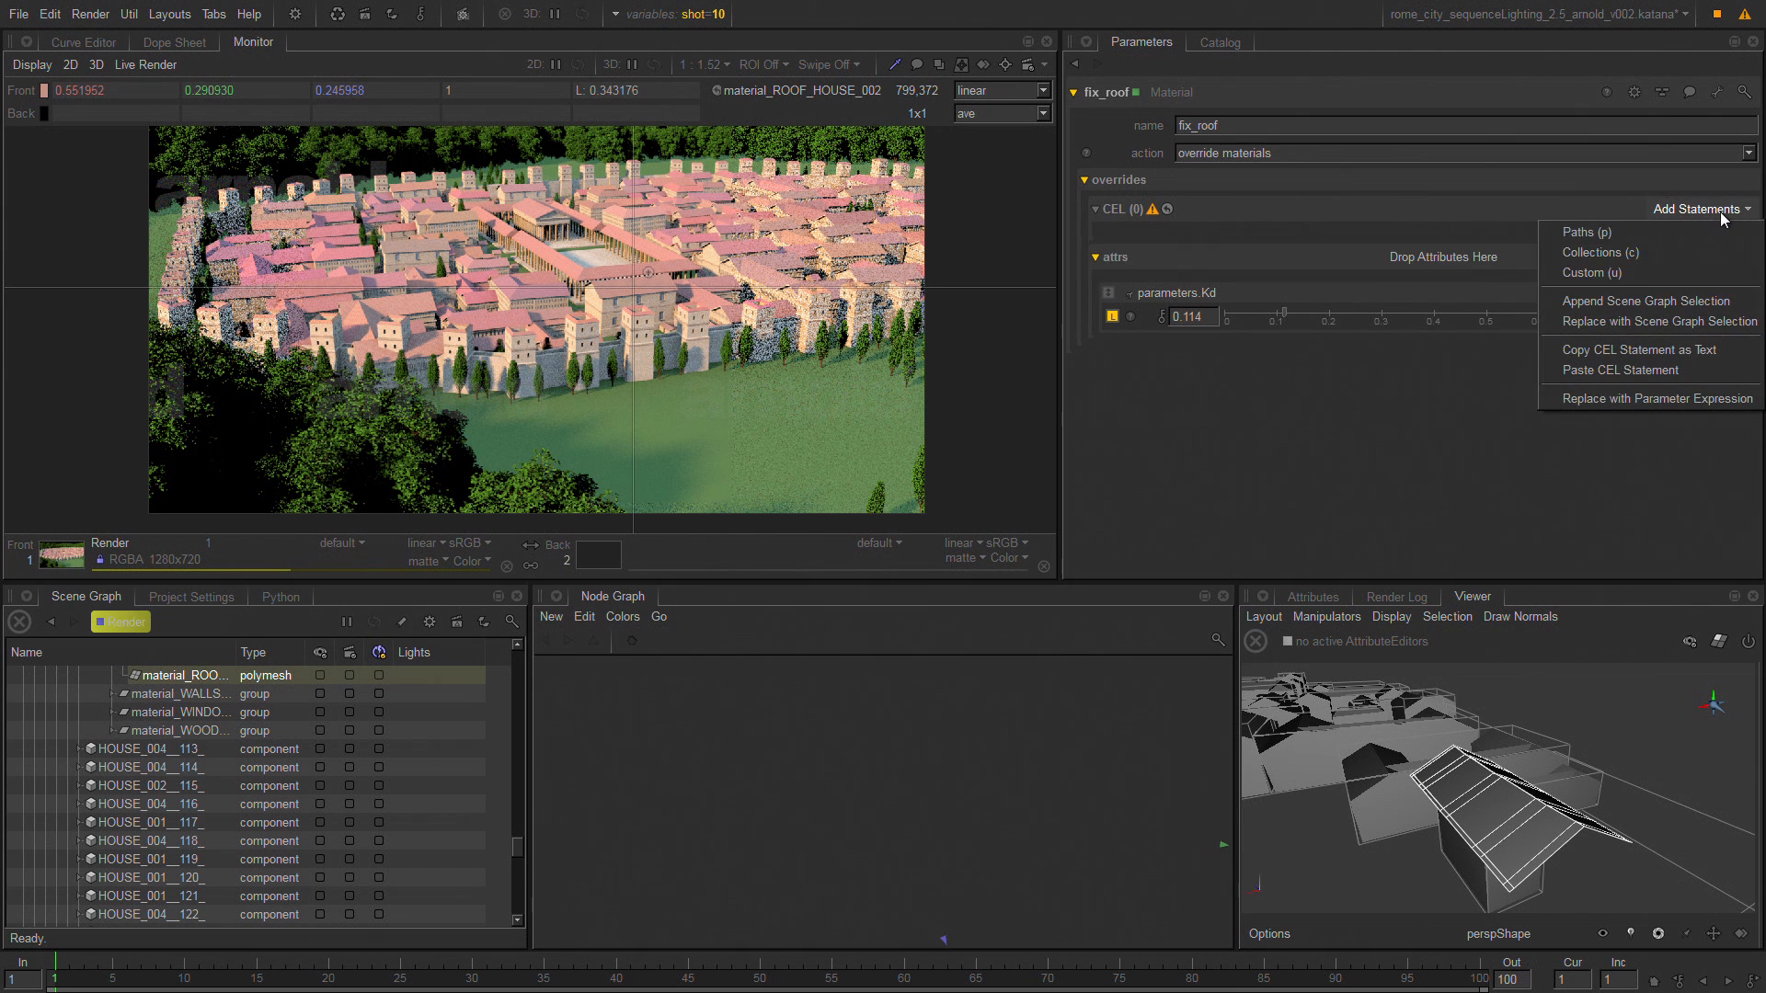
left_click(1742, 301)
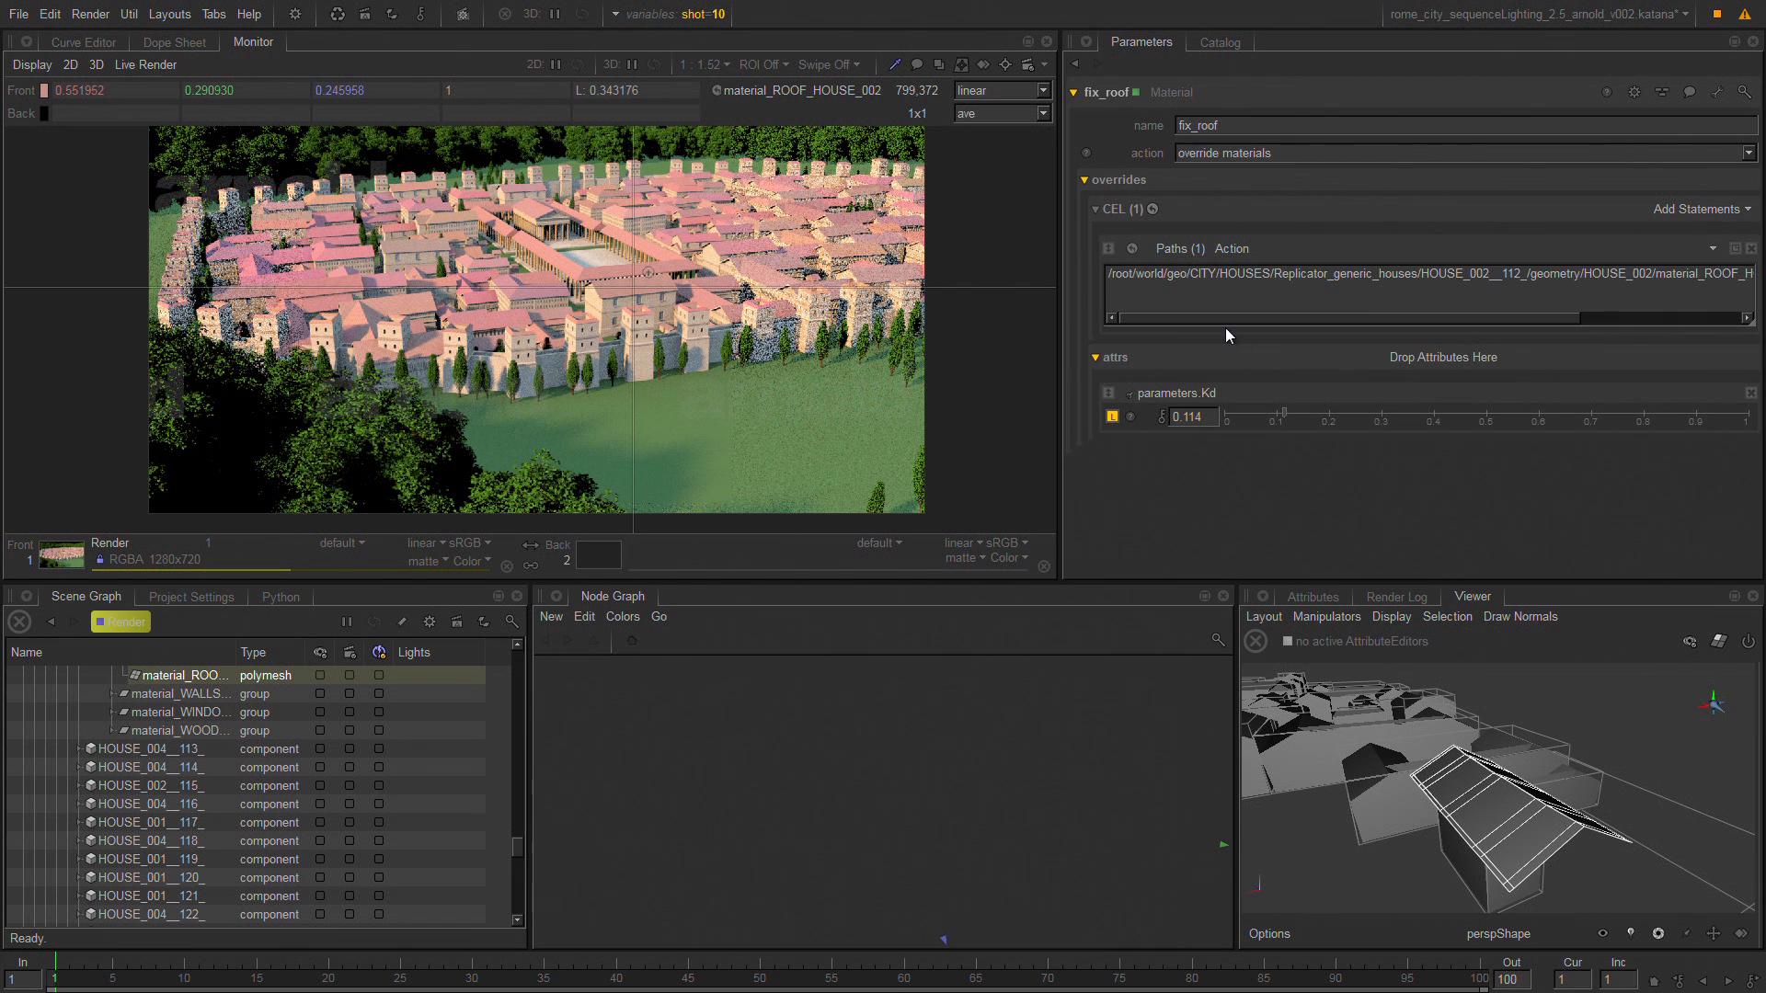
left_click_drag(1489, 322, 1660, 329)
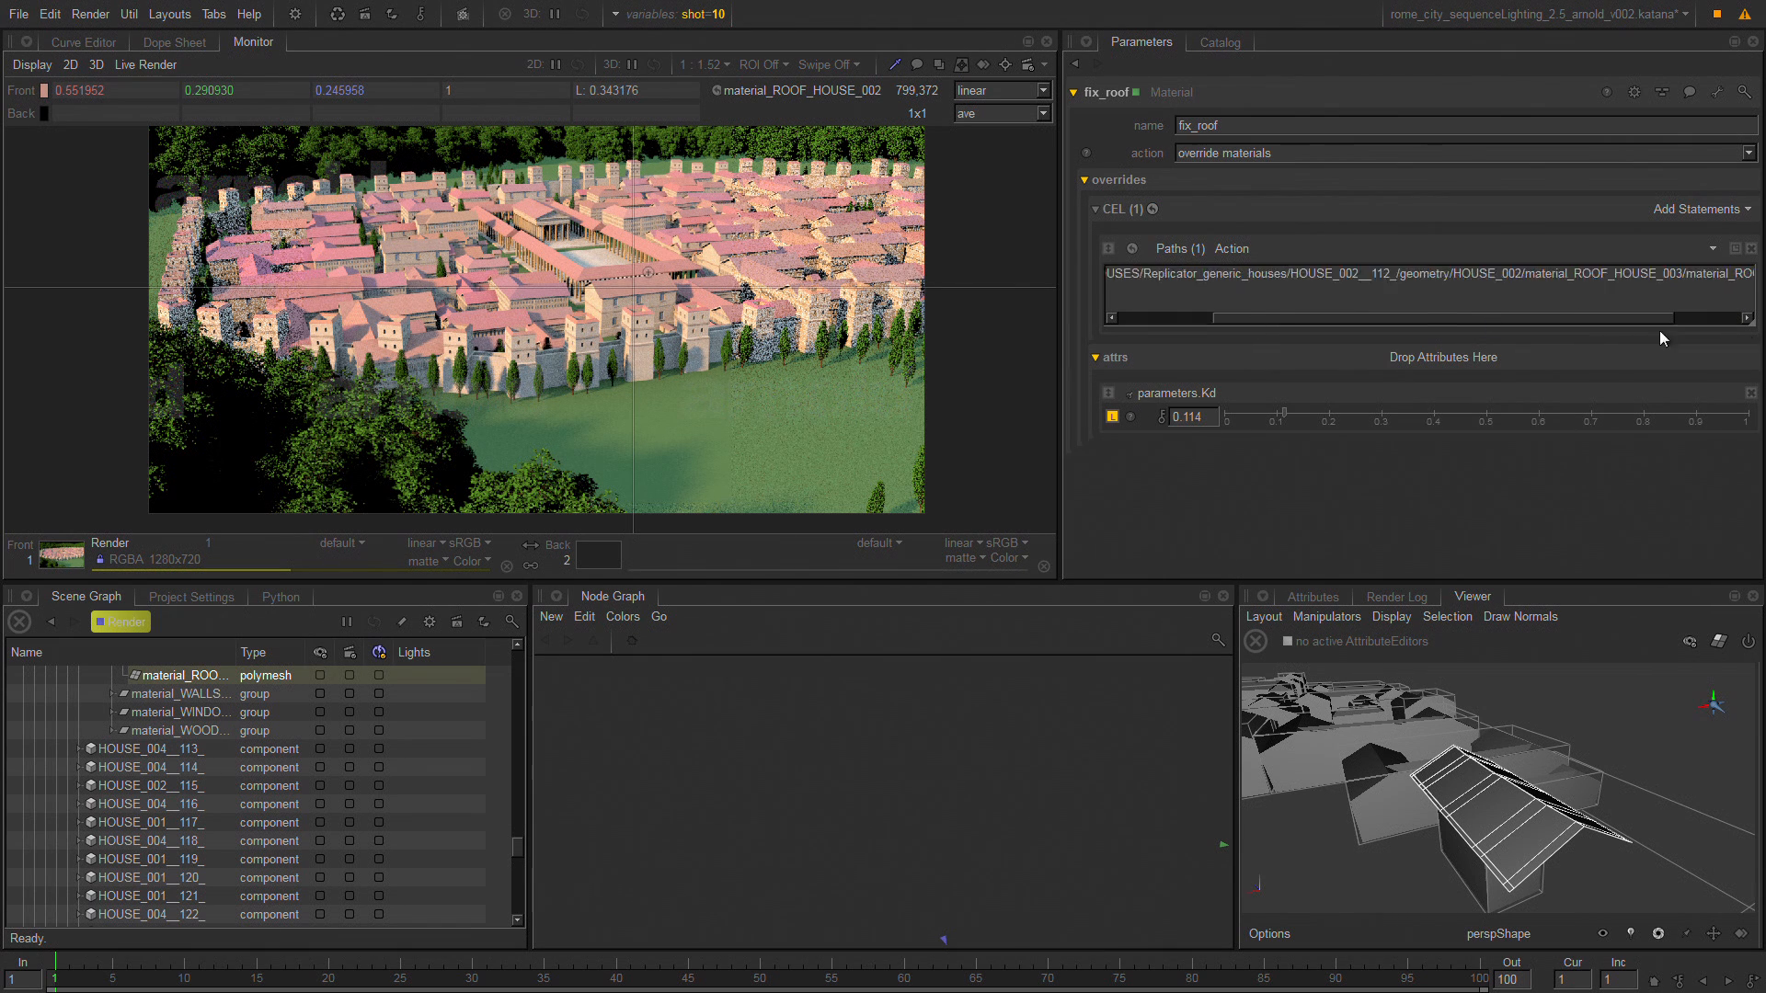
left_click(1161, 270)
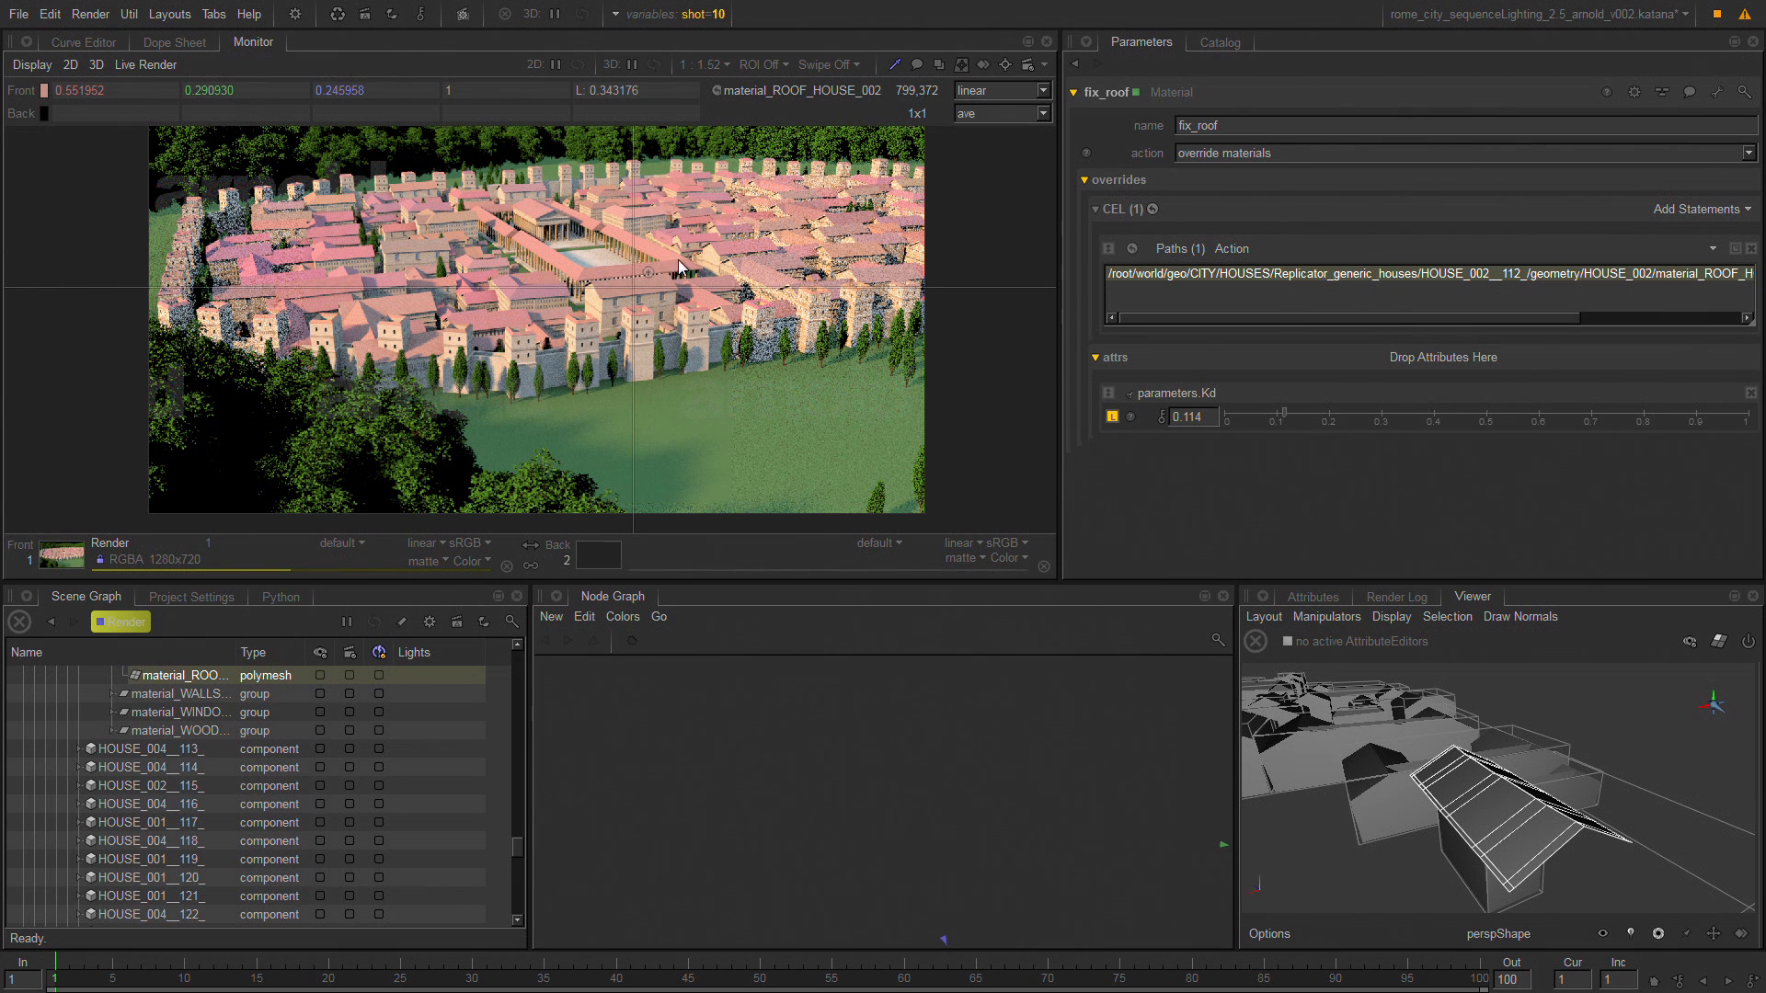
key("backslash")
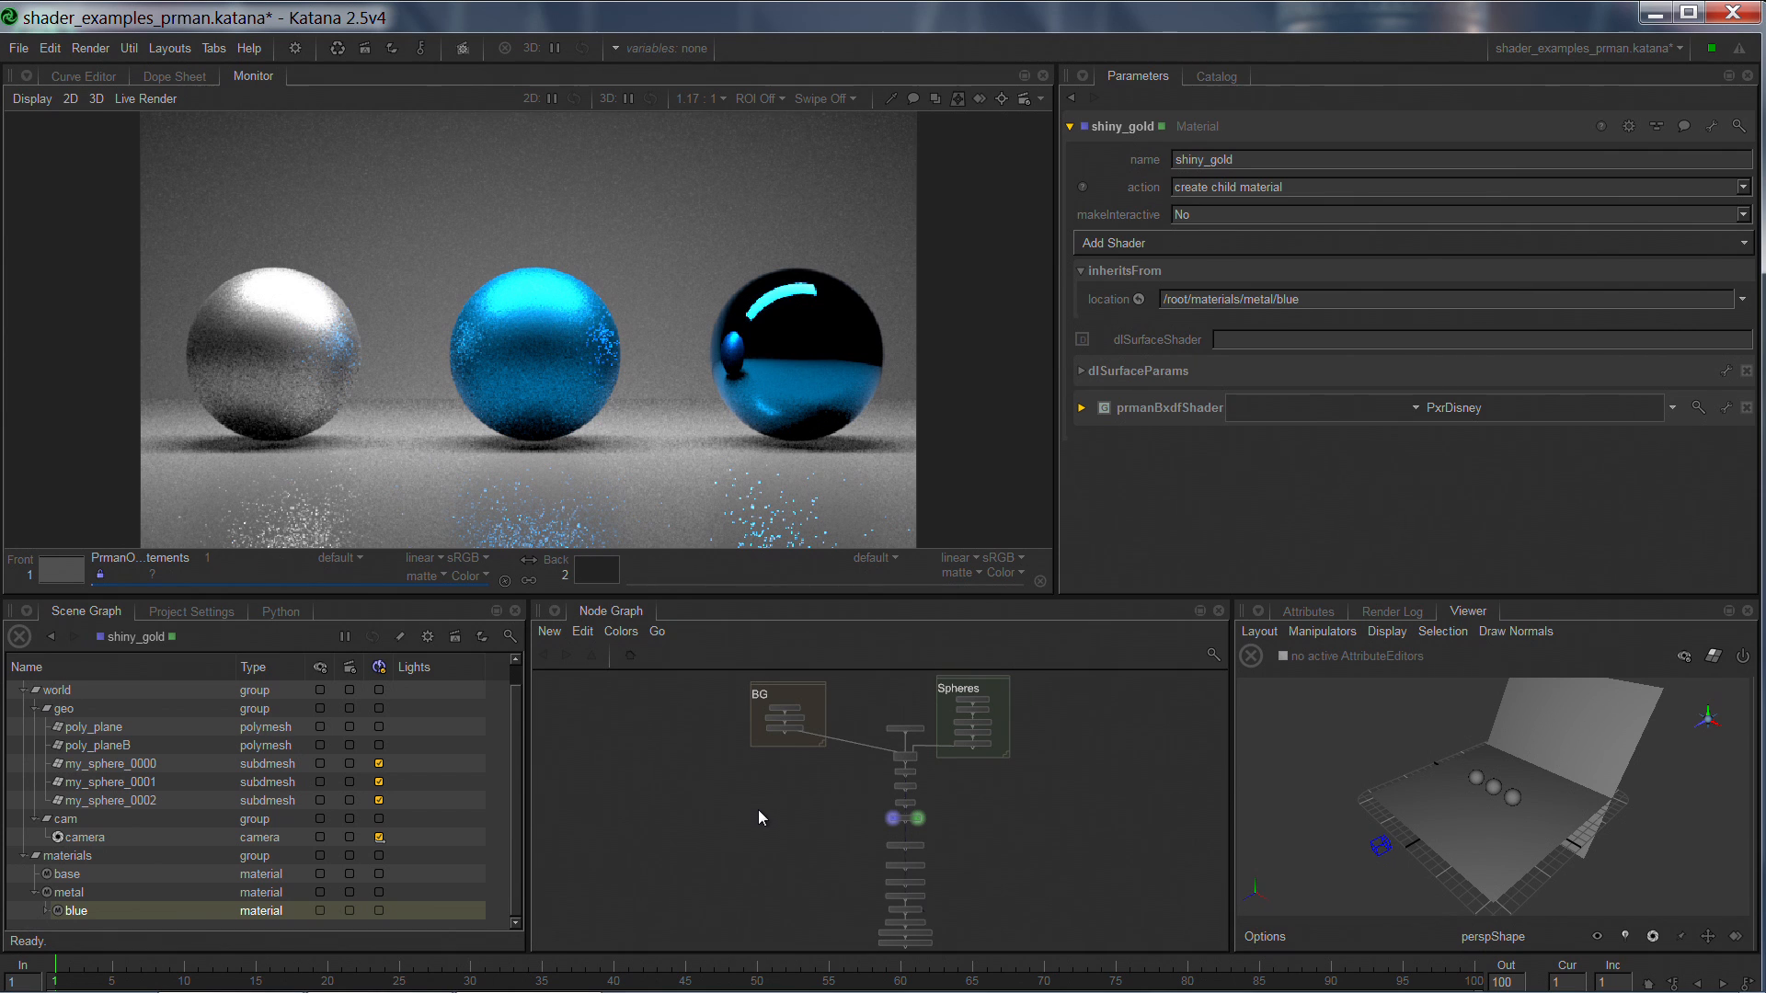
Frame the BG group in the shader_examples_prman node graph and show the parameters of its poly_plane node.
key("space")
middle_click_drag(607, 406, 1022, 750)
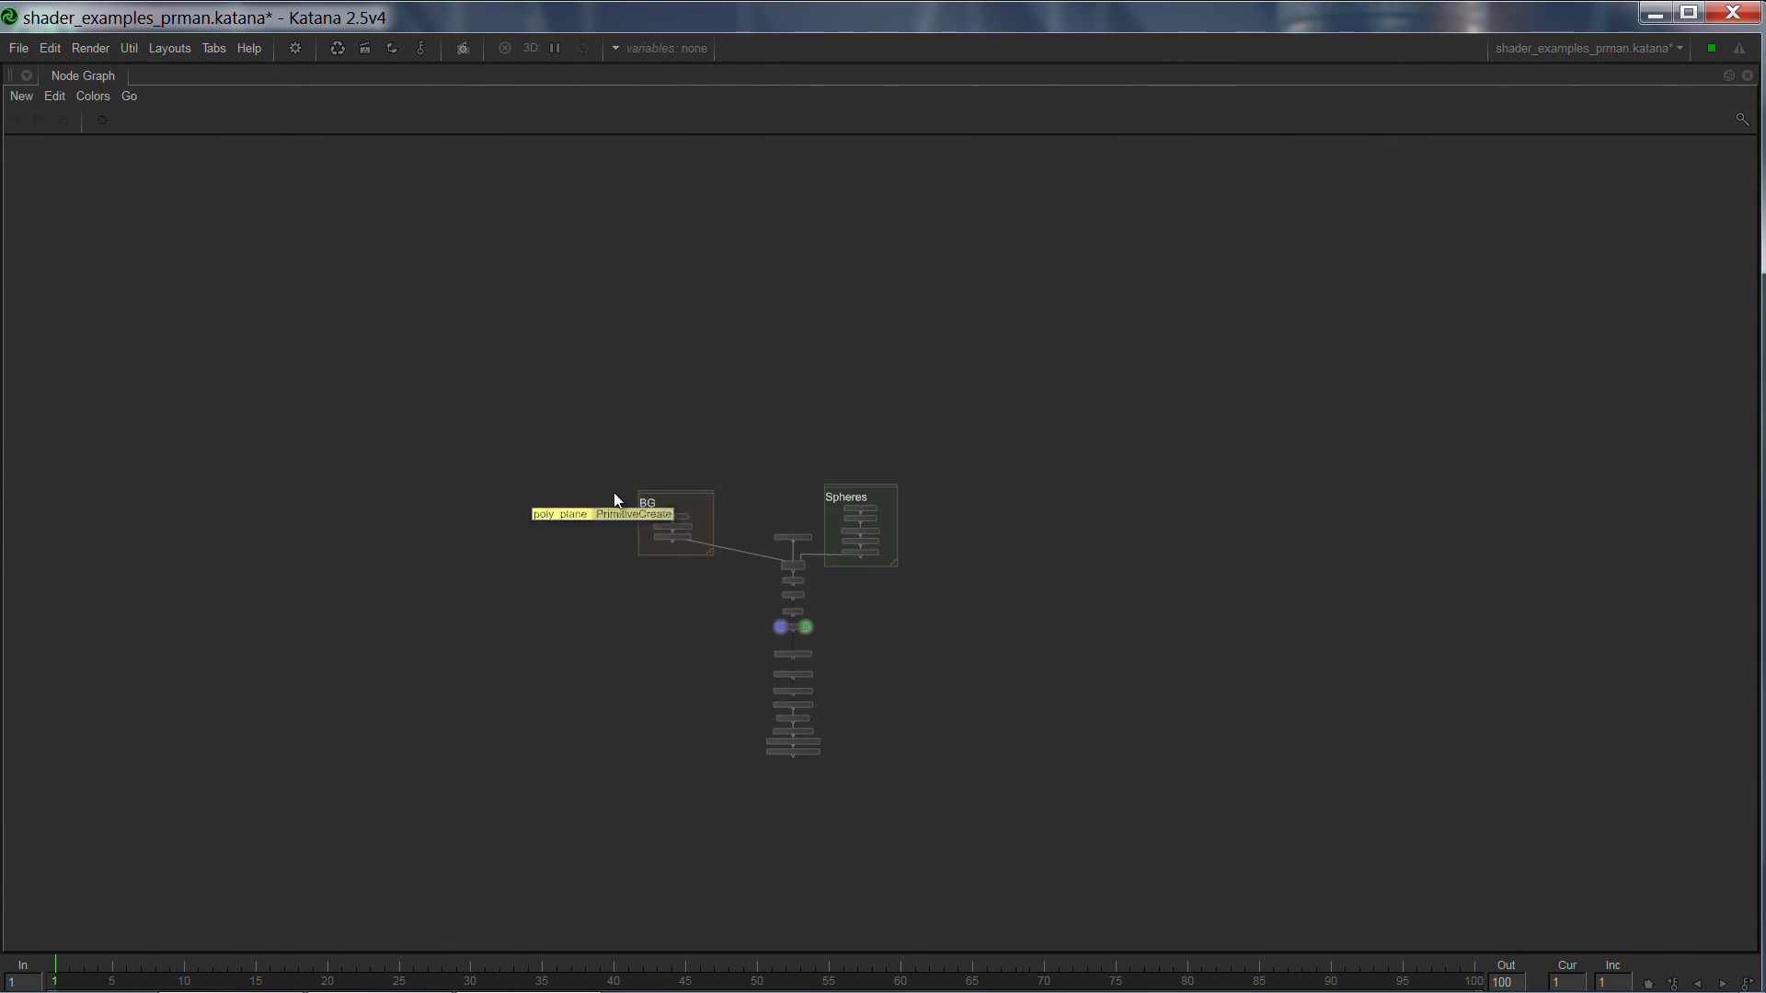
left_click_drag(589, 444, 730, 620)
key("f")
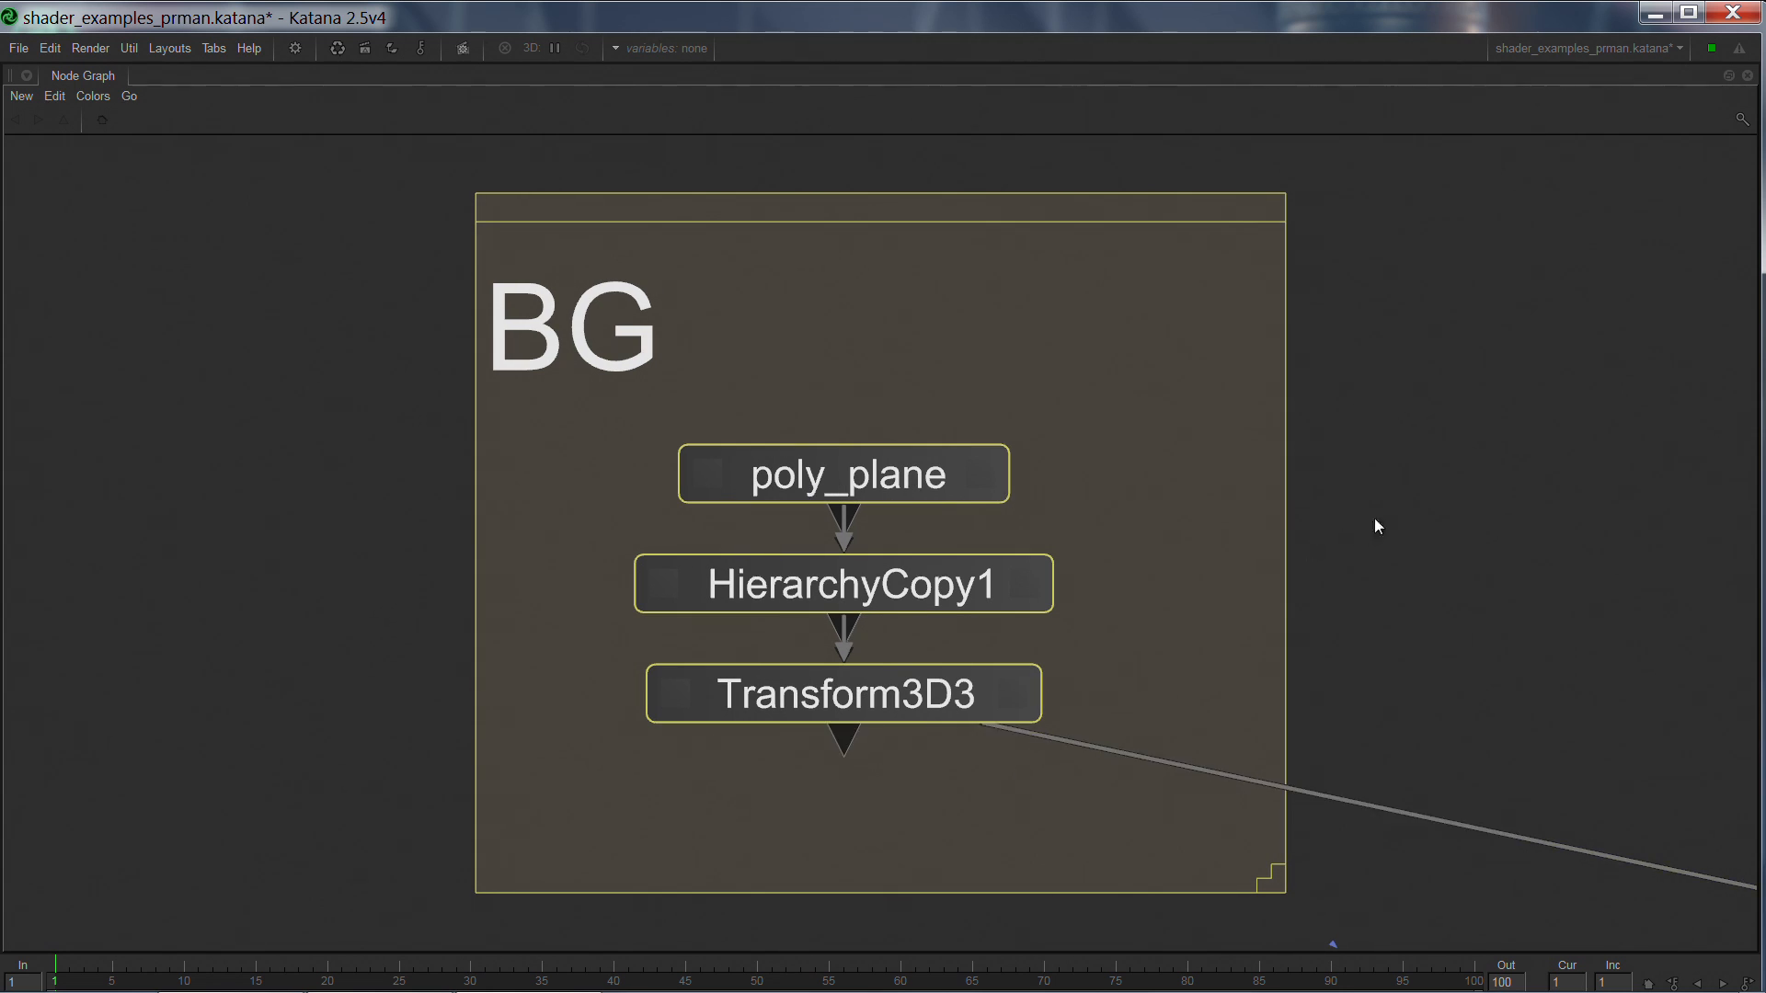
left_click(1009, 590)
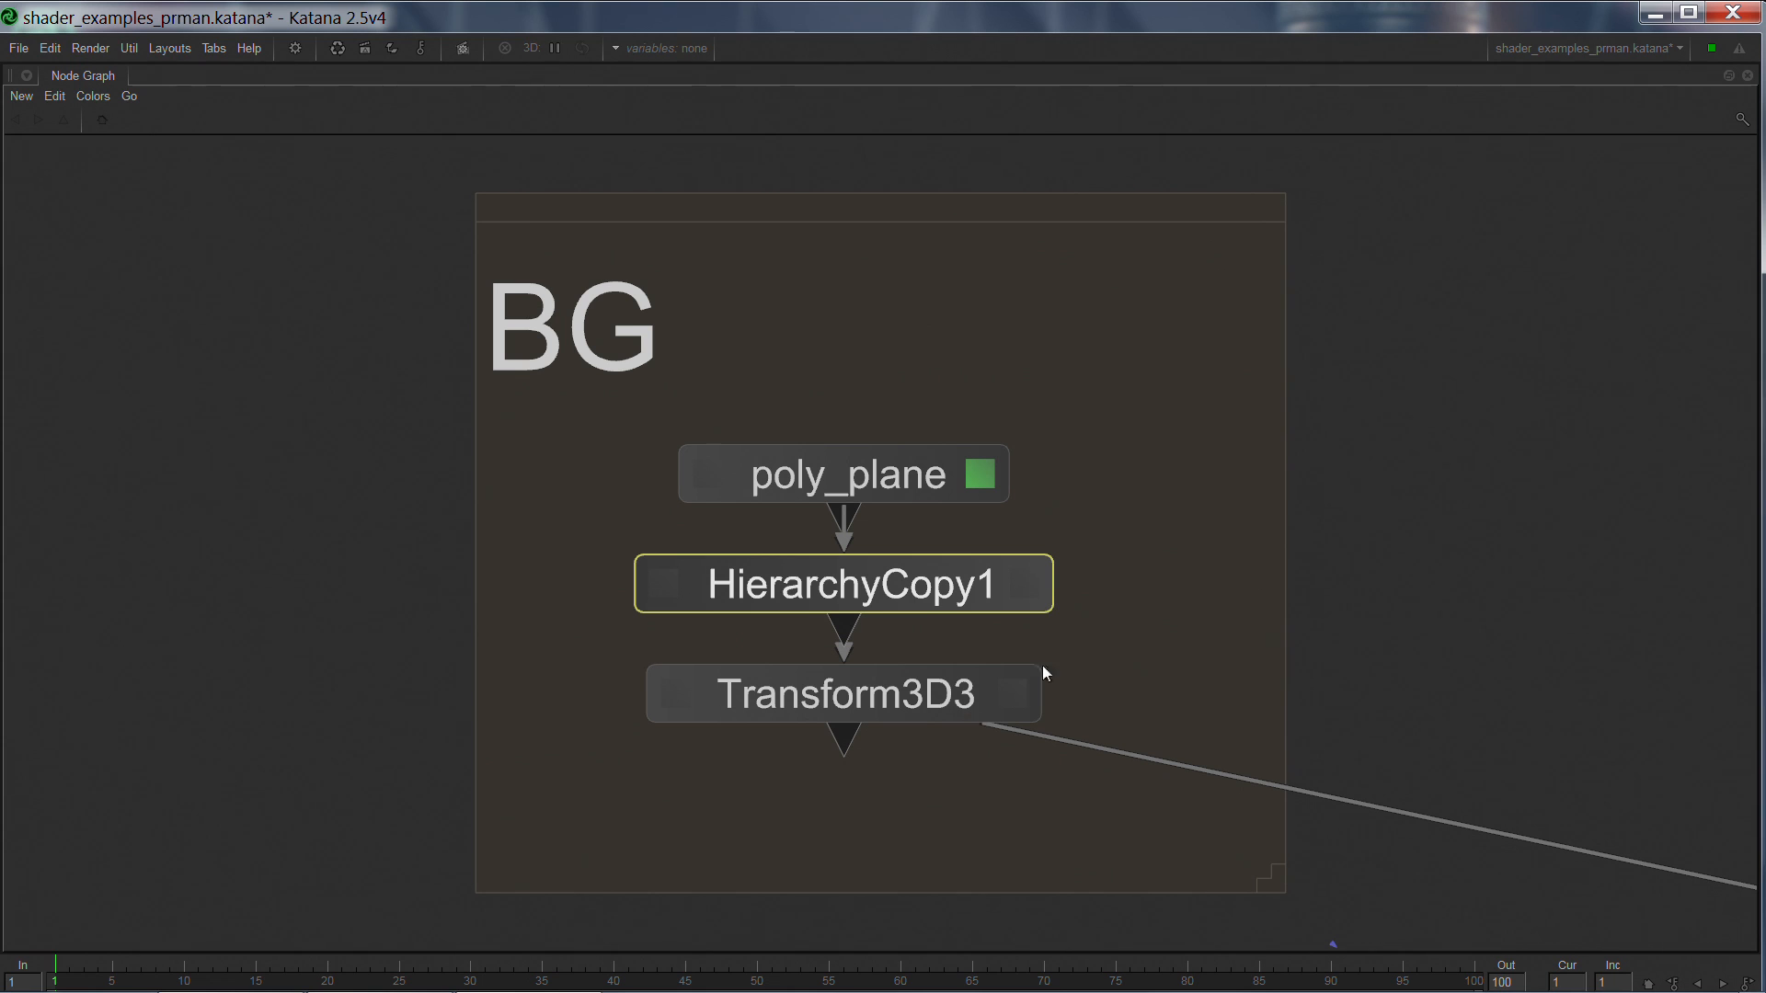
left_click(1368, 508)
key("space")
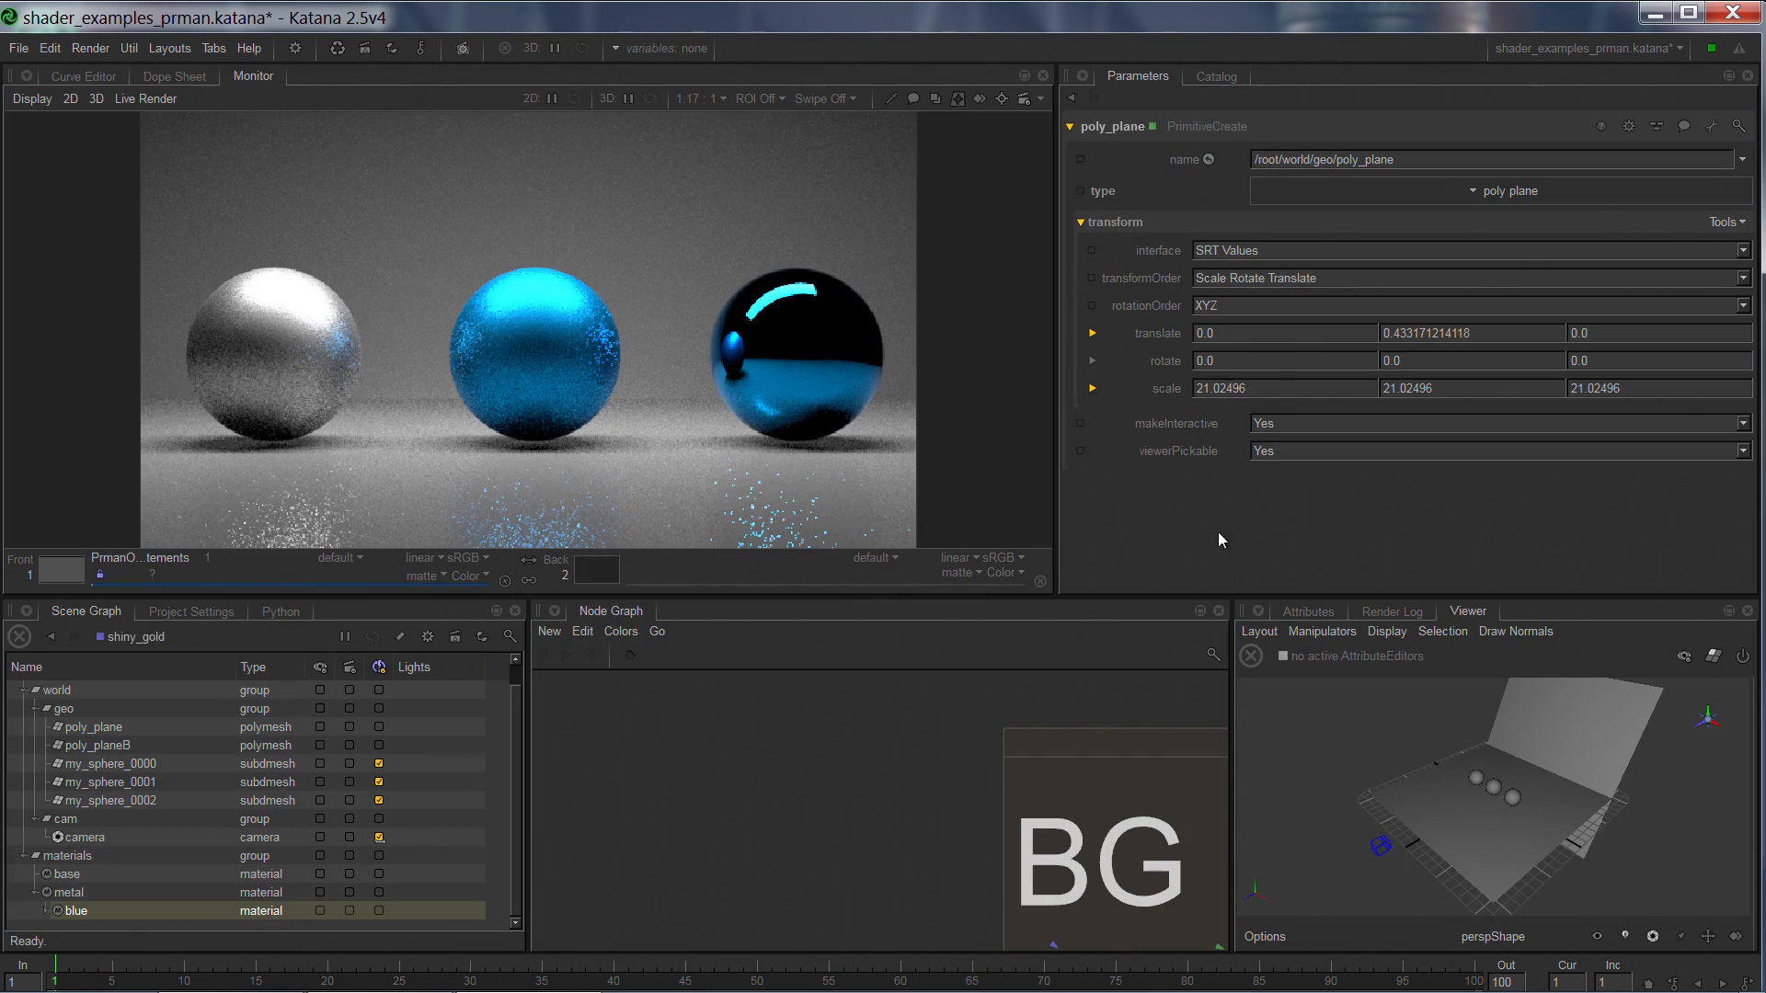
Examine the Spheres group and the chain of base, metal, blue and shiny_gold nodes below the Merge node.
middle_click_drag(1164, 773, 651, 725)
middle_click_drag(1164, 733, 633, 714)
middle_click_drag(1115, 764, 918, 820)
scroll(1114, 794, "down", 5)
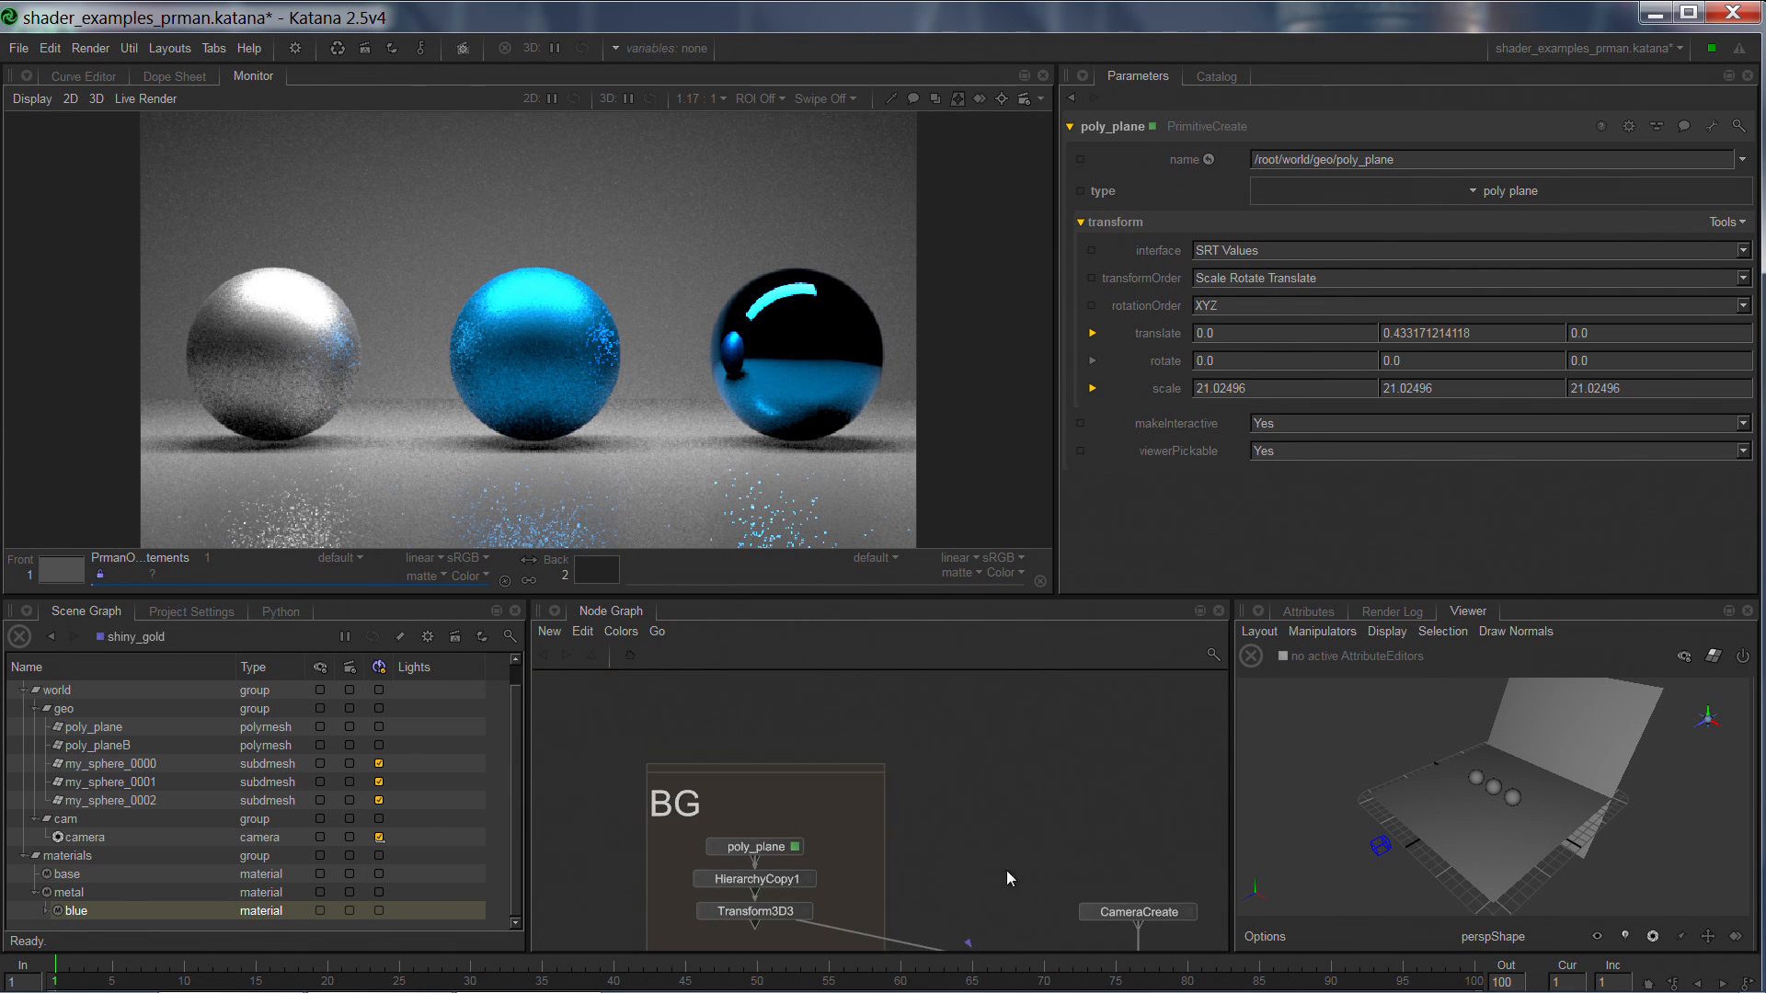
middle_click_drag(1067, 828, 721, 764)
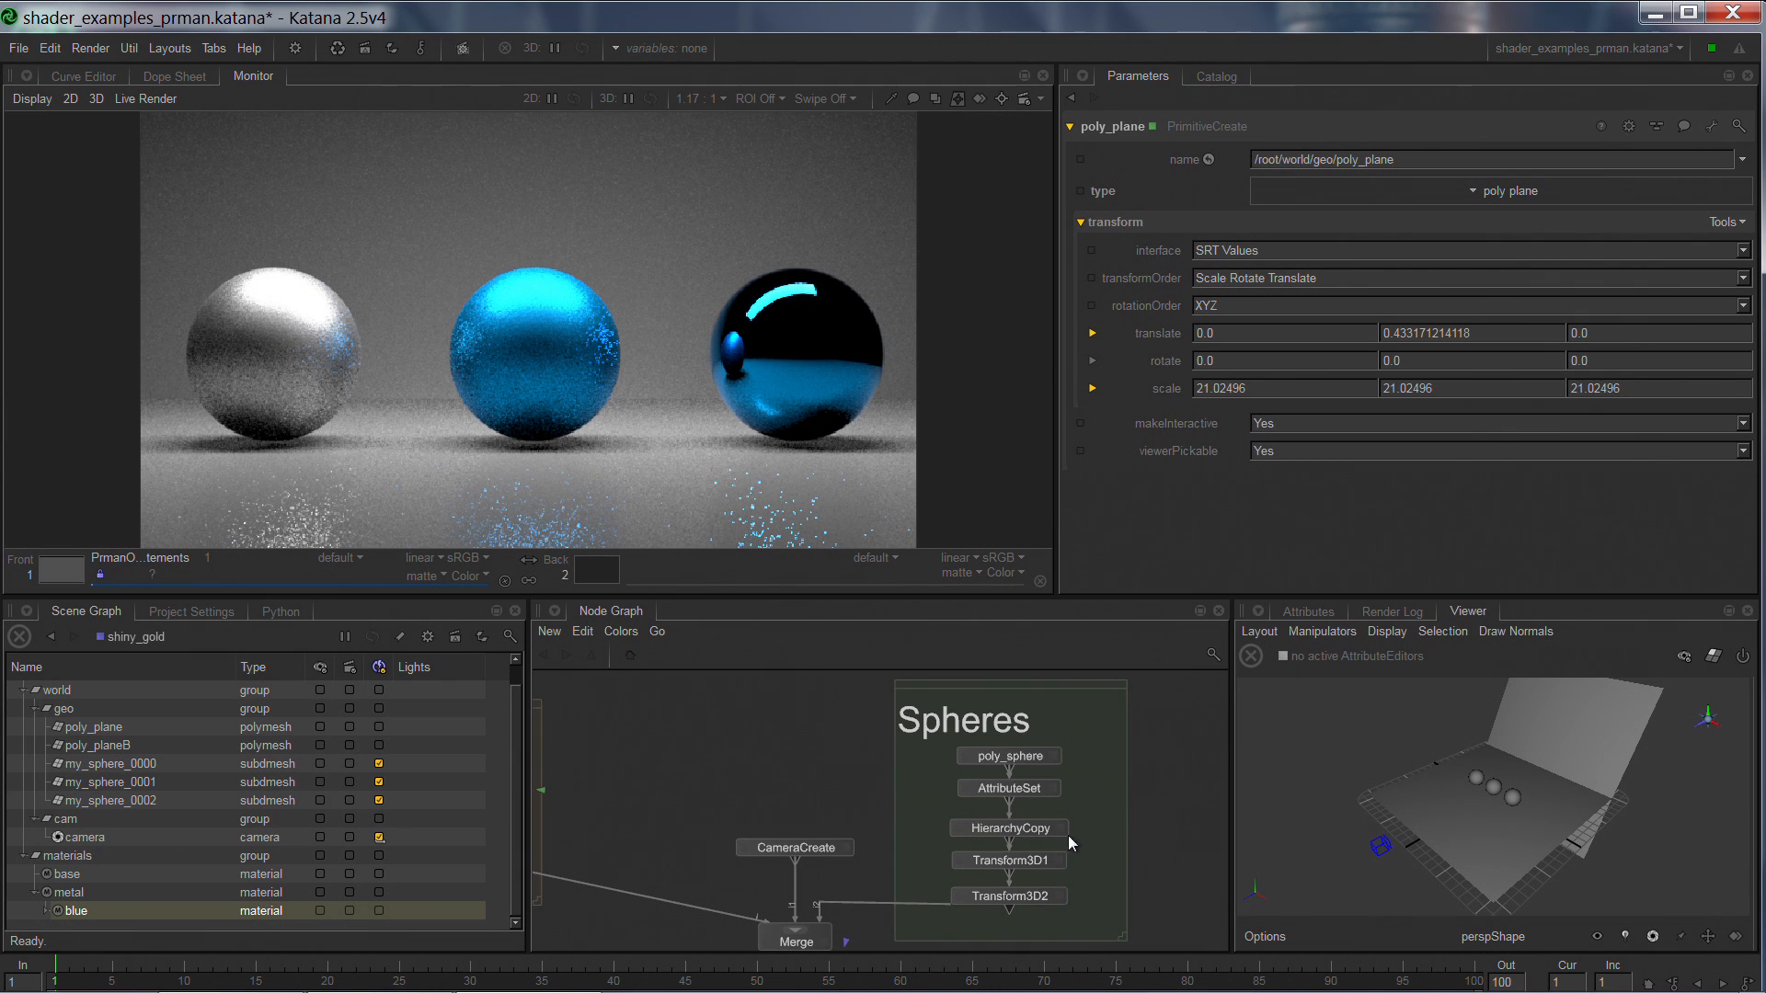
middle_click_drag(865, 828, 896, 686)
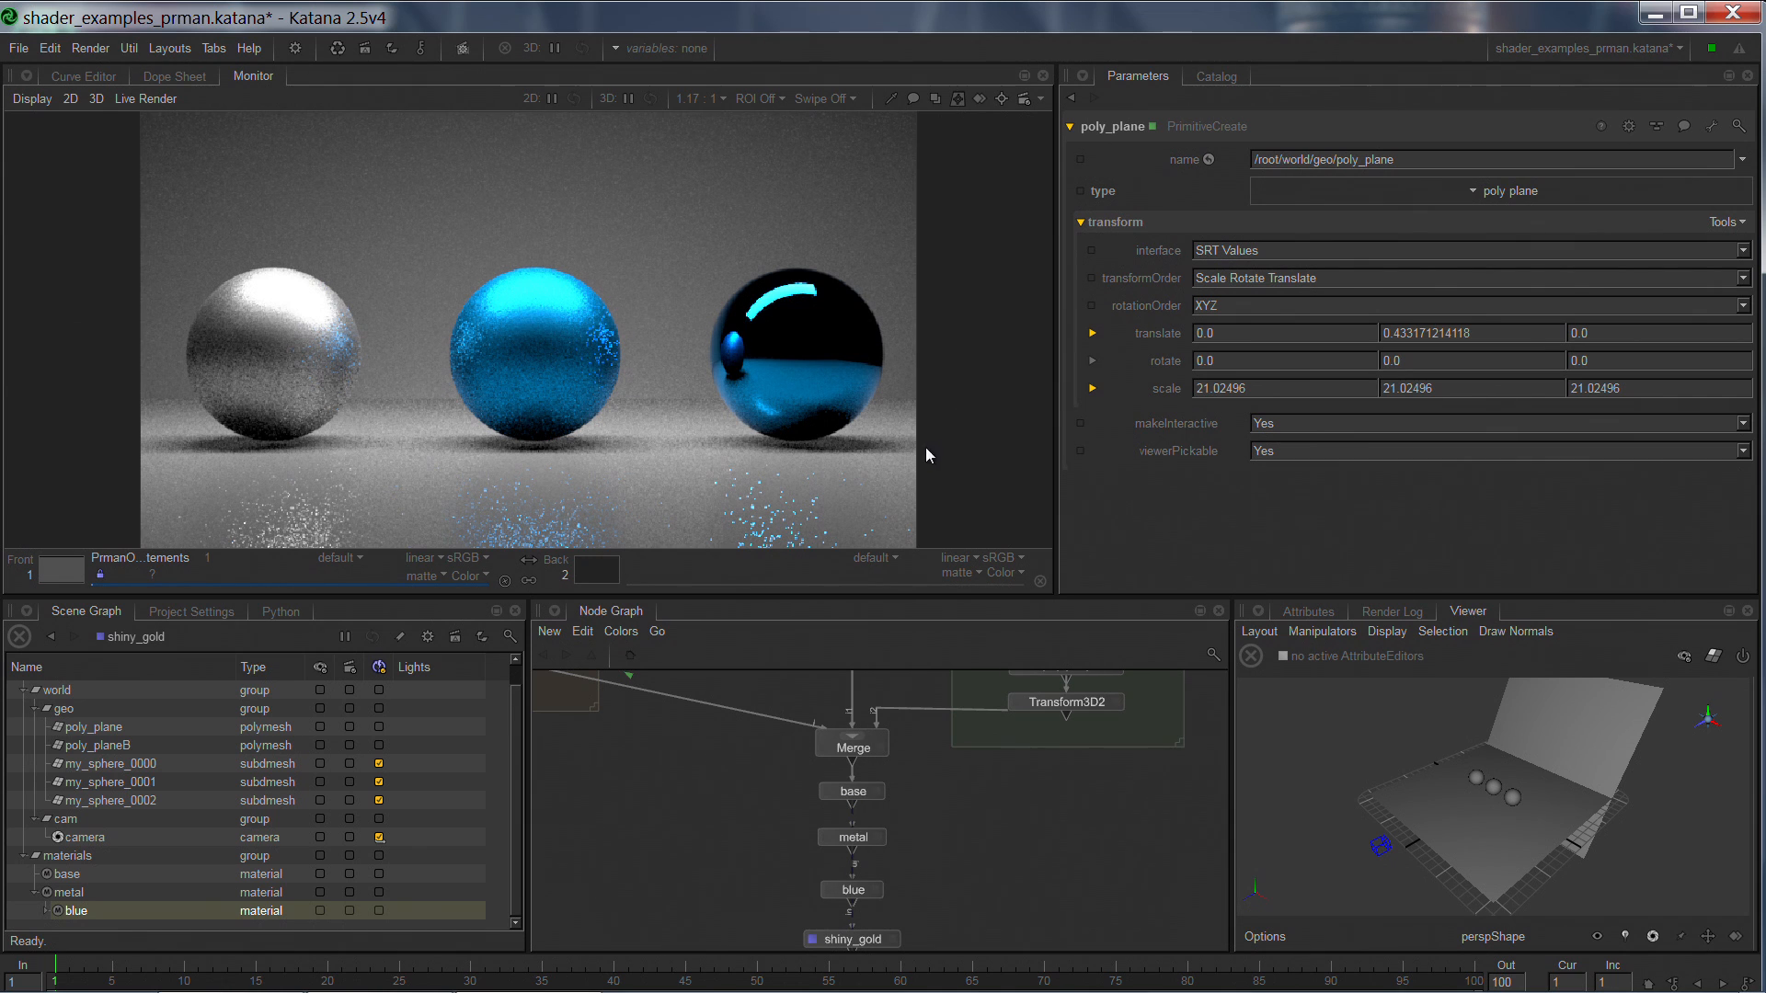
Open the metal material node's parameters and expand its prmanBxdfShader down to the roughness settings.
left_click(860, 838)
scroll(863, 842, "up", 2)
scroll(863, 842, "up", 3)
left_click(1022, 811)
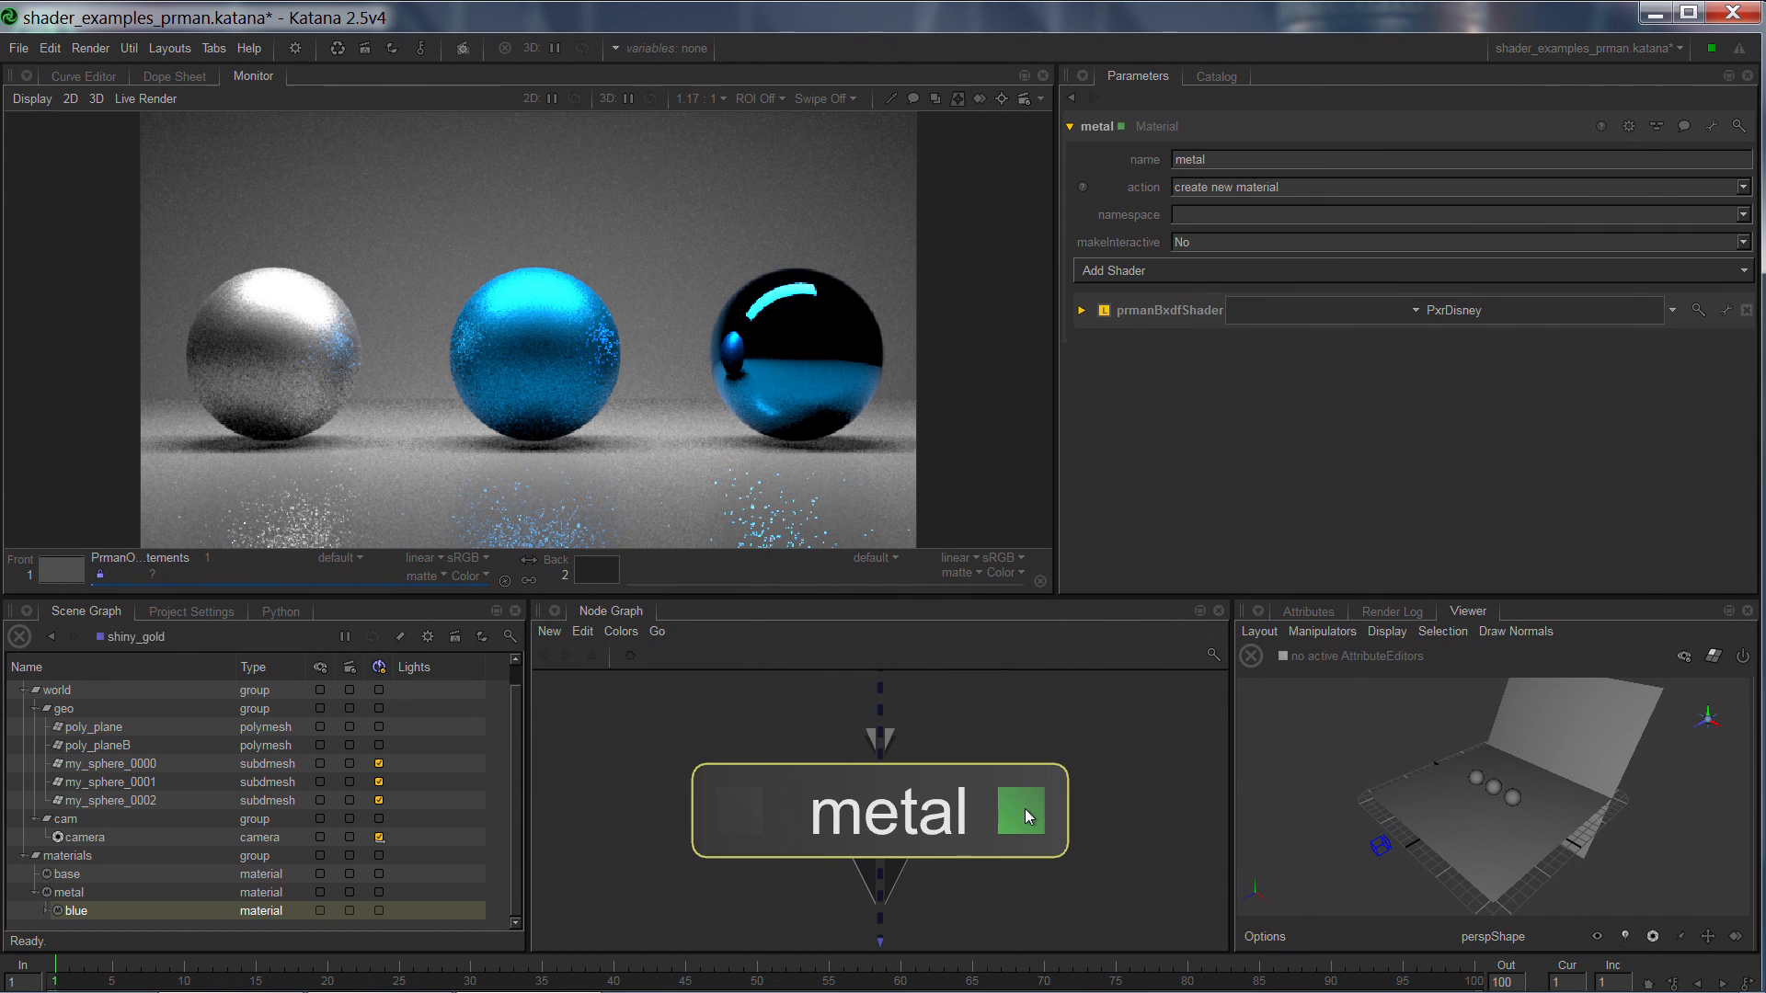
left_click(1080, 311)
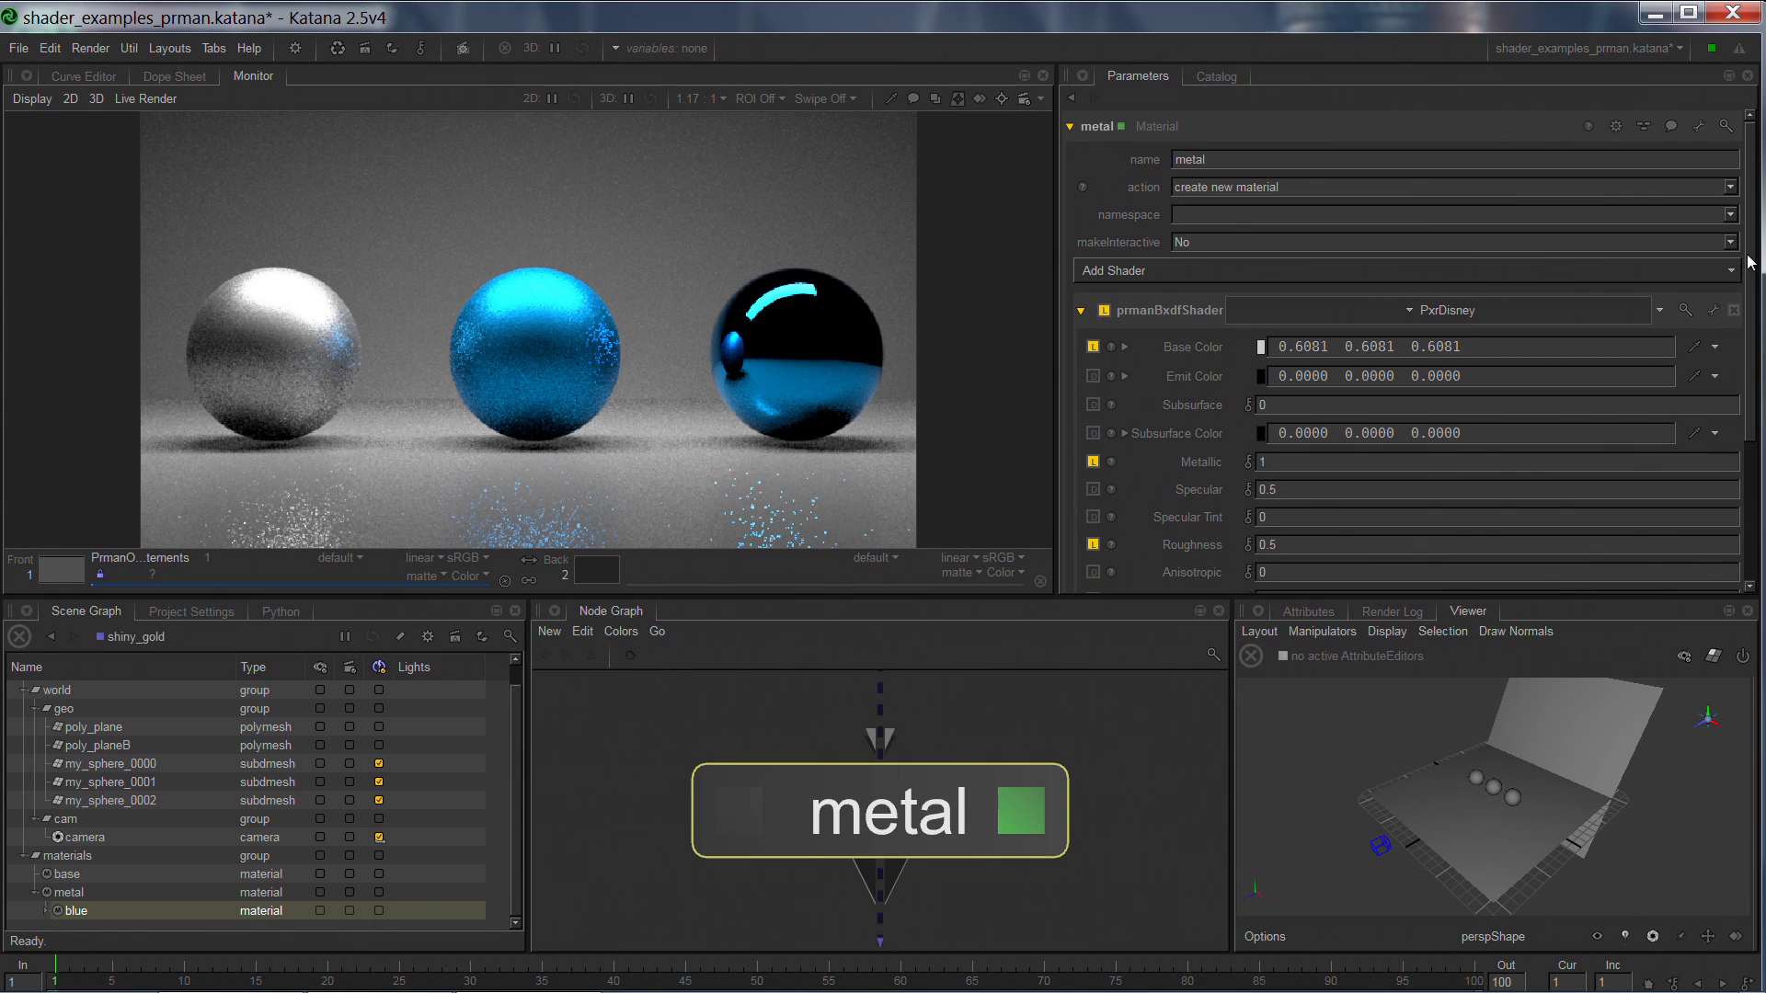
scroll(1741, 269, "down", 5)
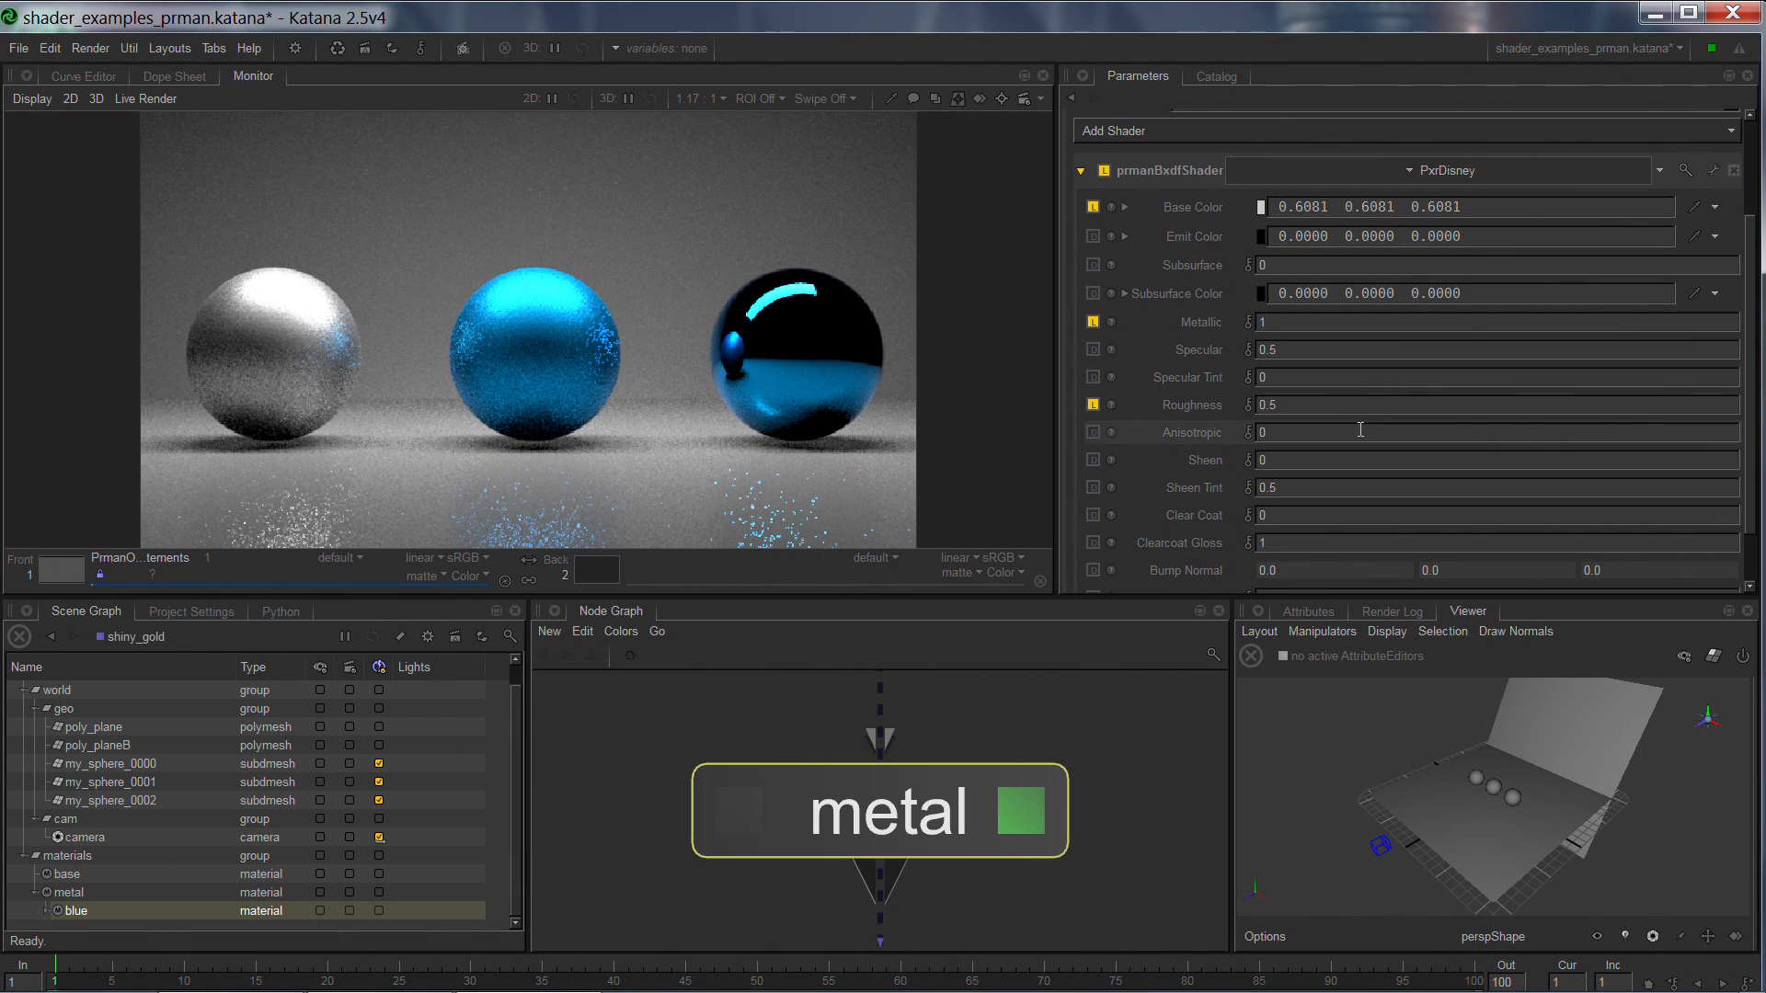
Try a Roughness of 0.1 on the metal material's PxrDisney shader, and finish with a value of 0.7.
left_click(1392, 408)
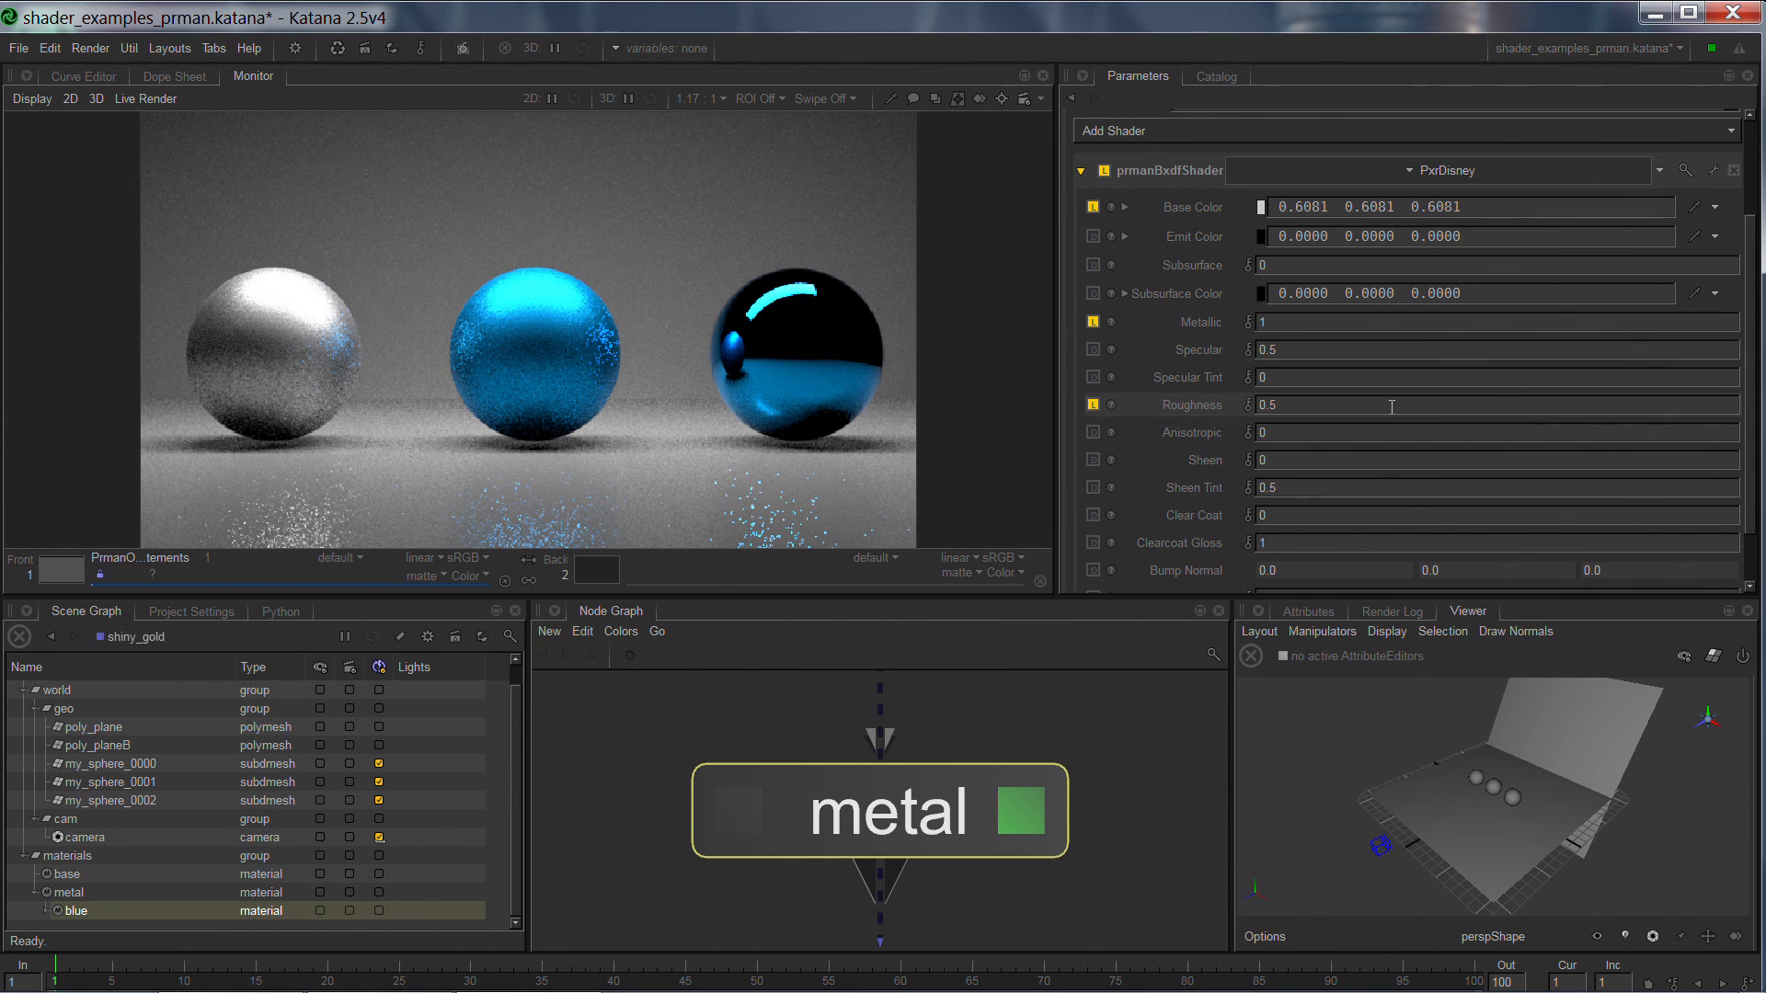
type(".1")
key("Return")
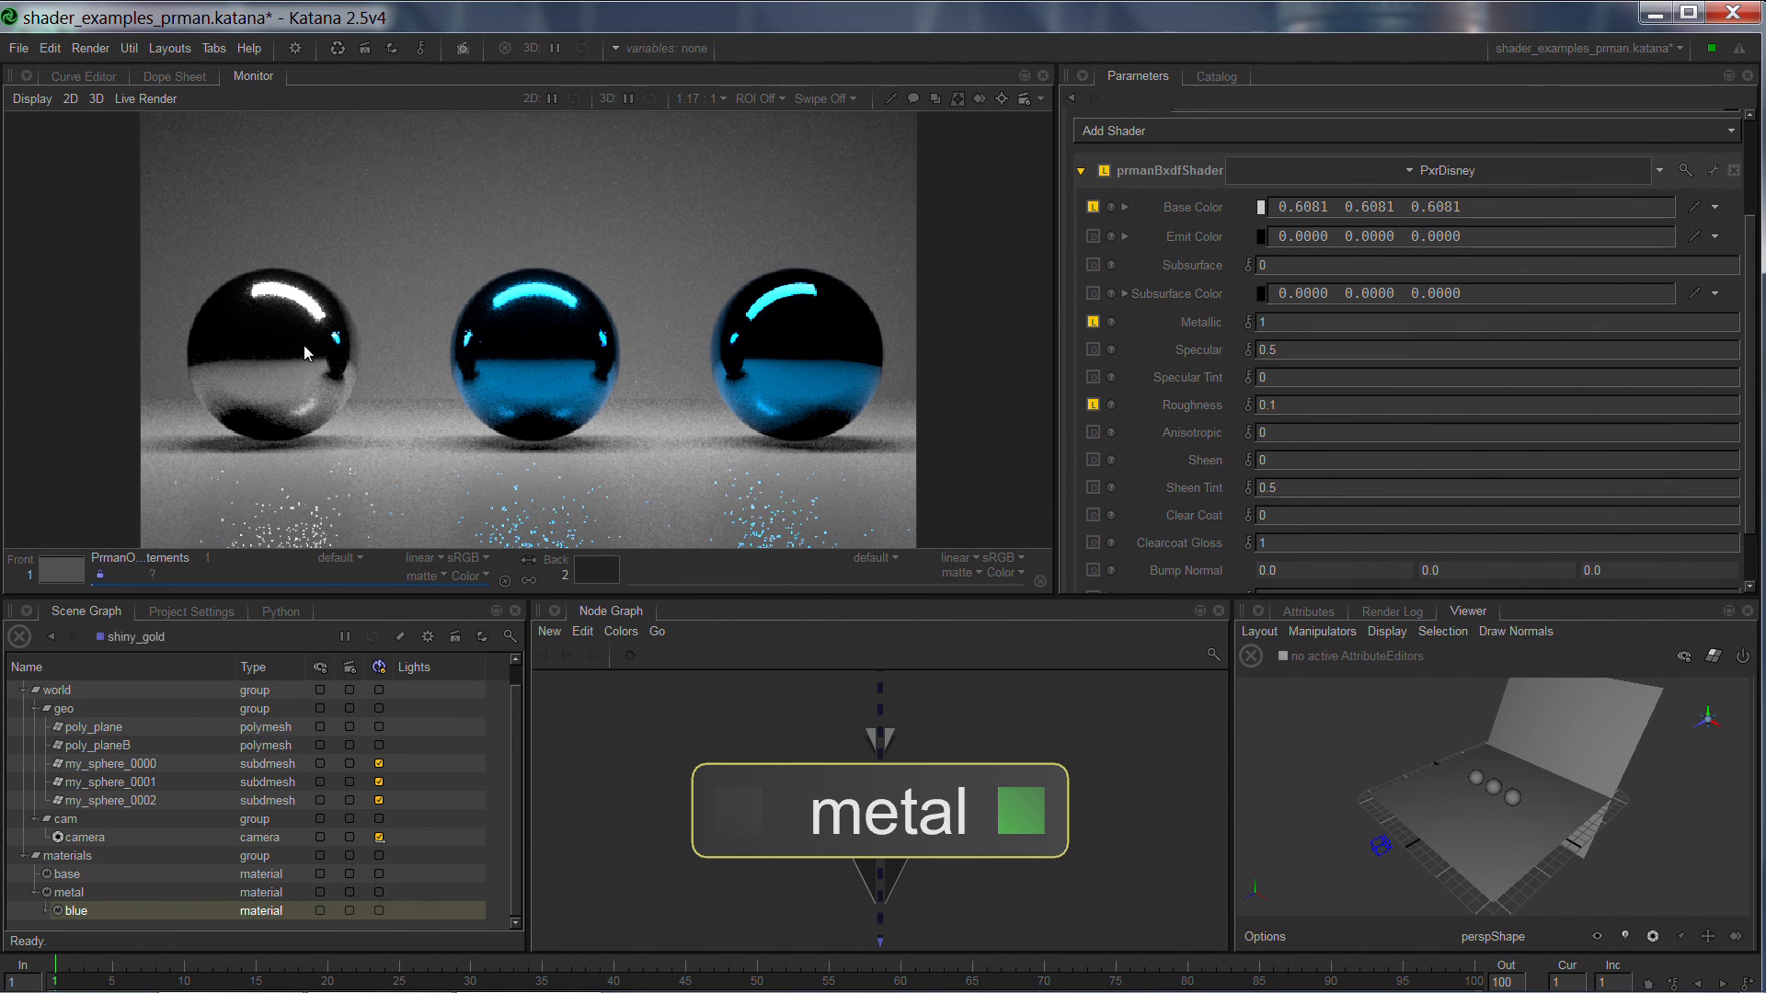
left_click(1374, 396)
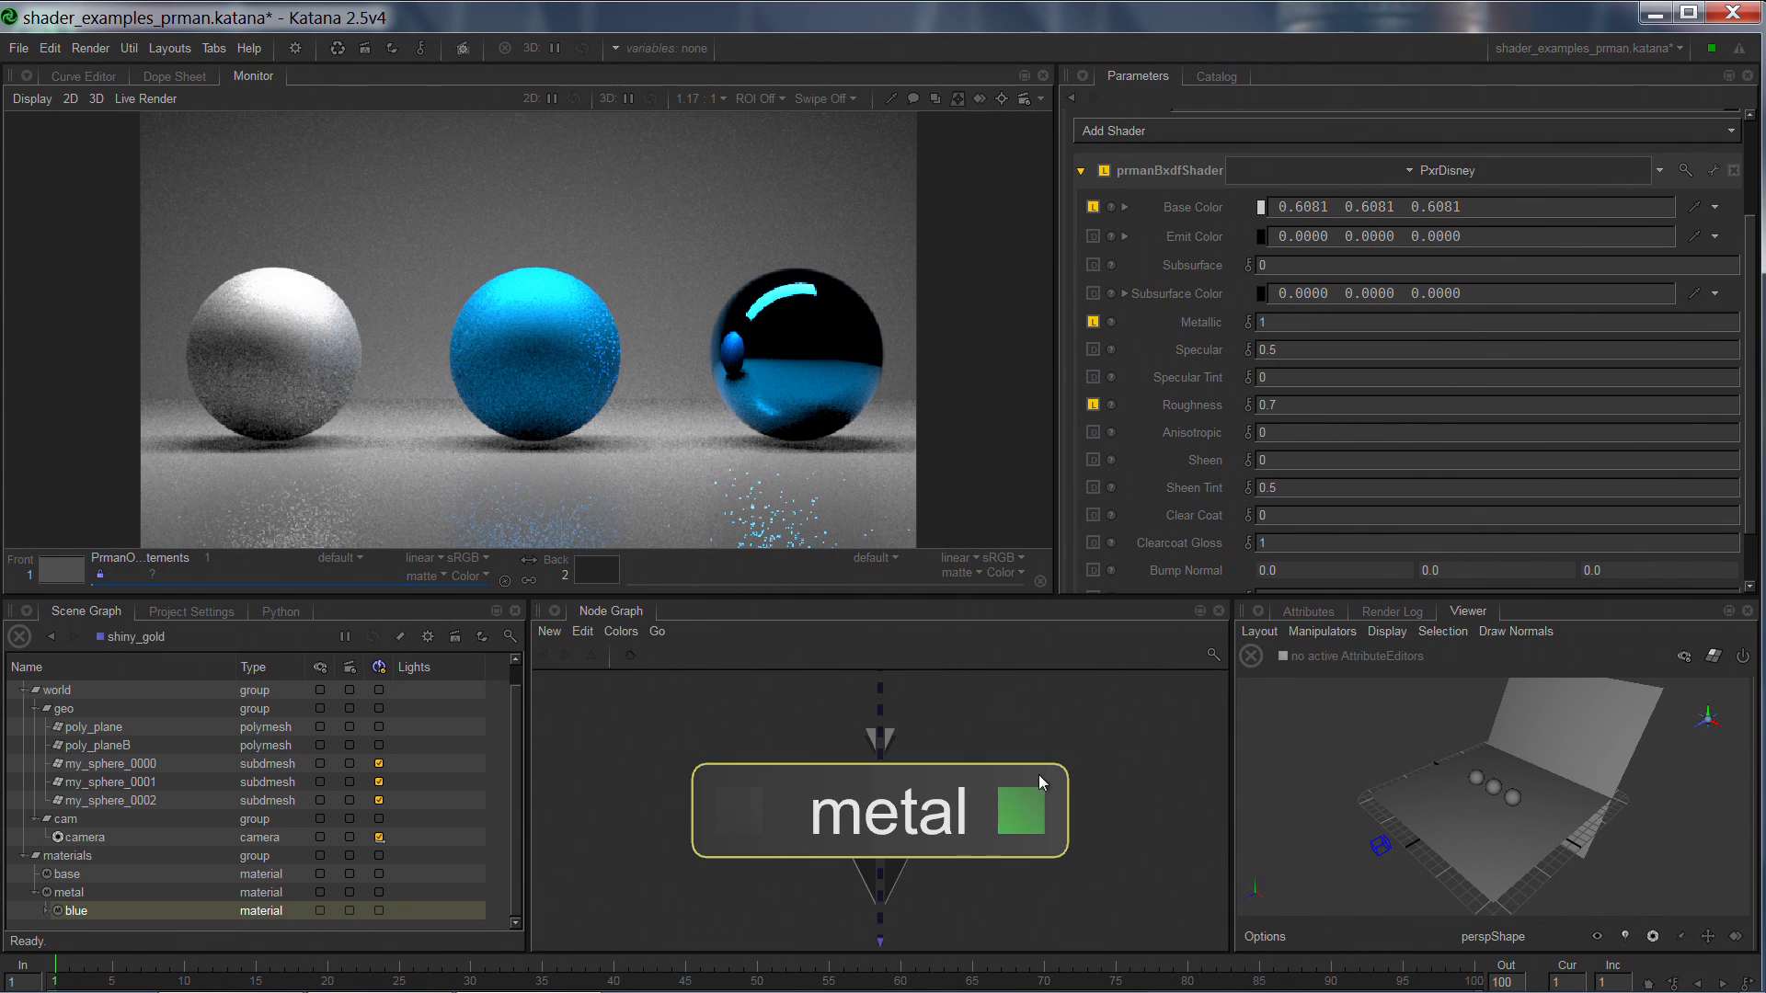
Open the blue child material's parameters and expand its prmanBxdfShader to examine the local and inherited values.
middle_click_drag(1042, 818, 1042, 520)
left_click(1024, 830)
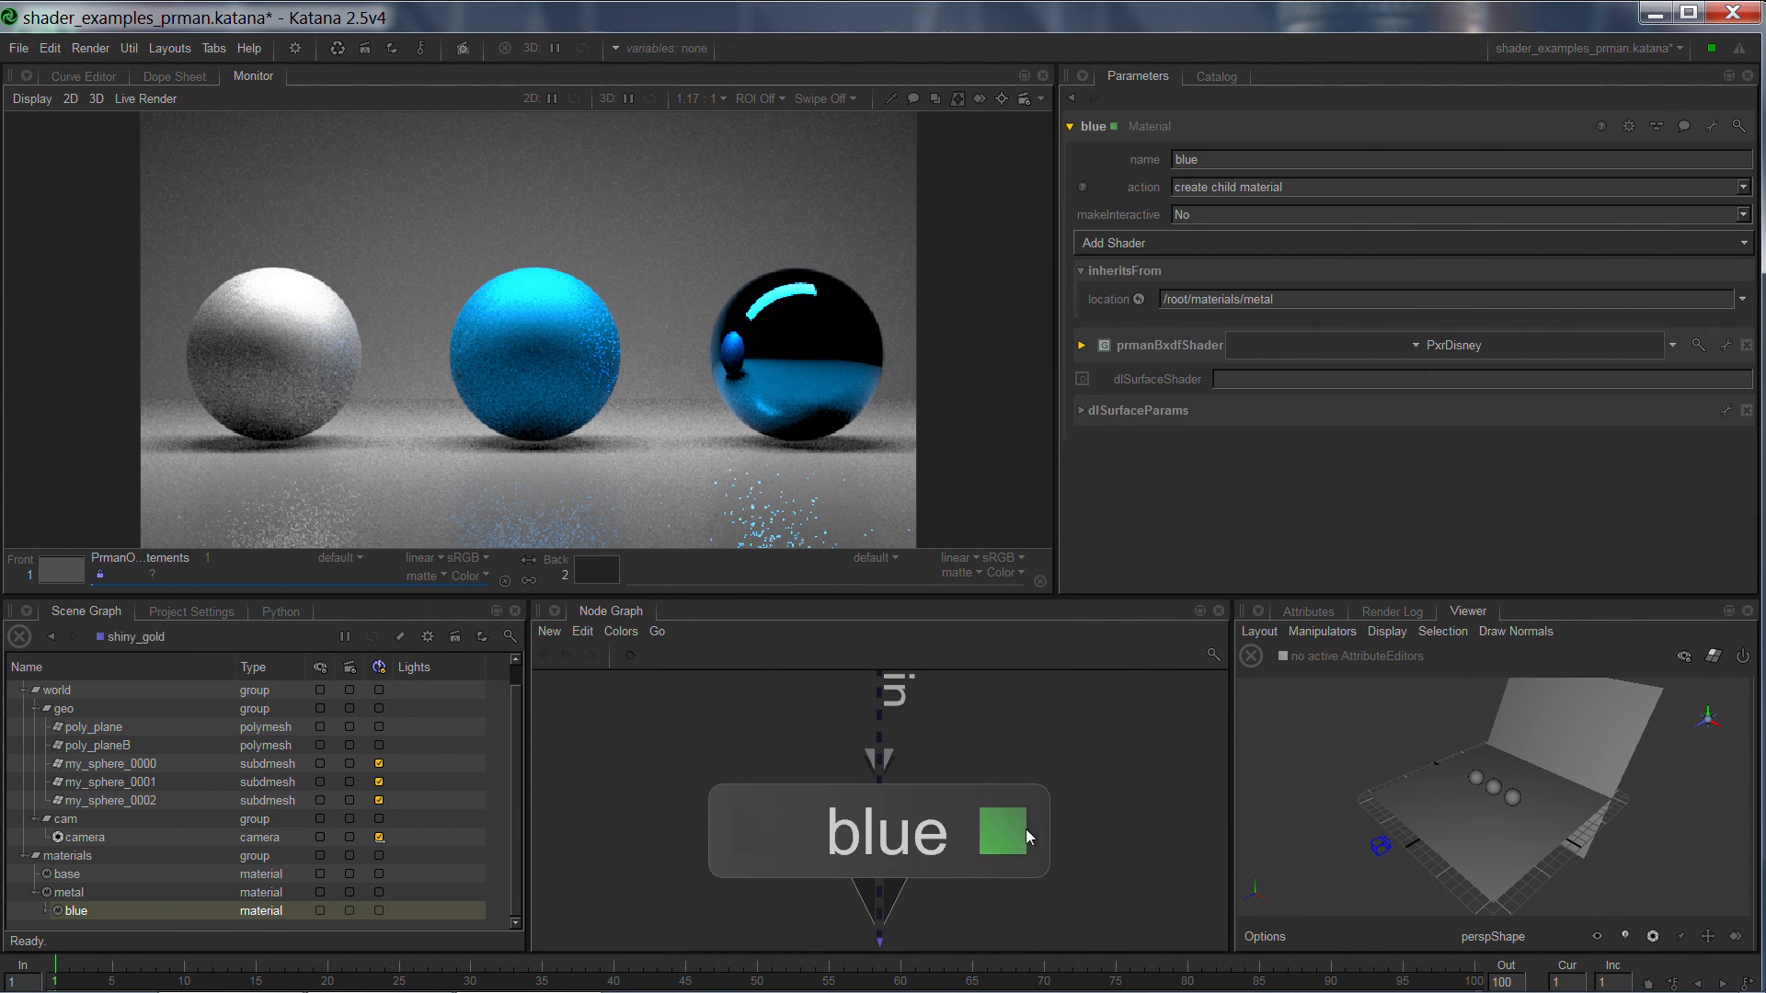
left_click(947, 841)
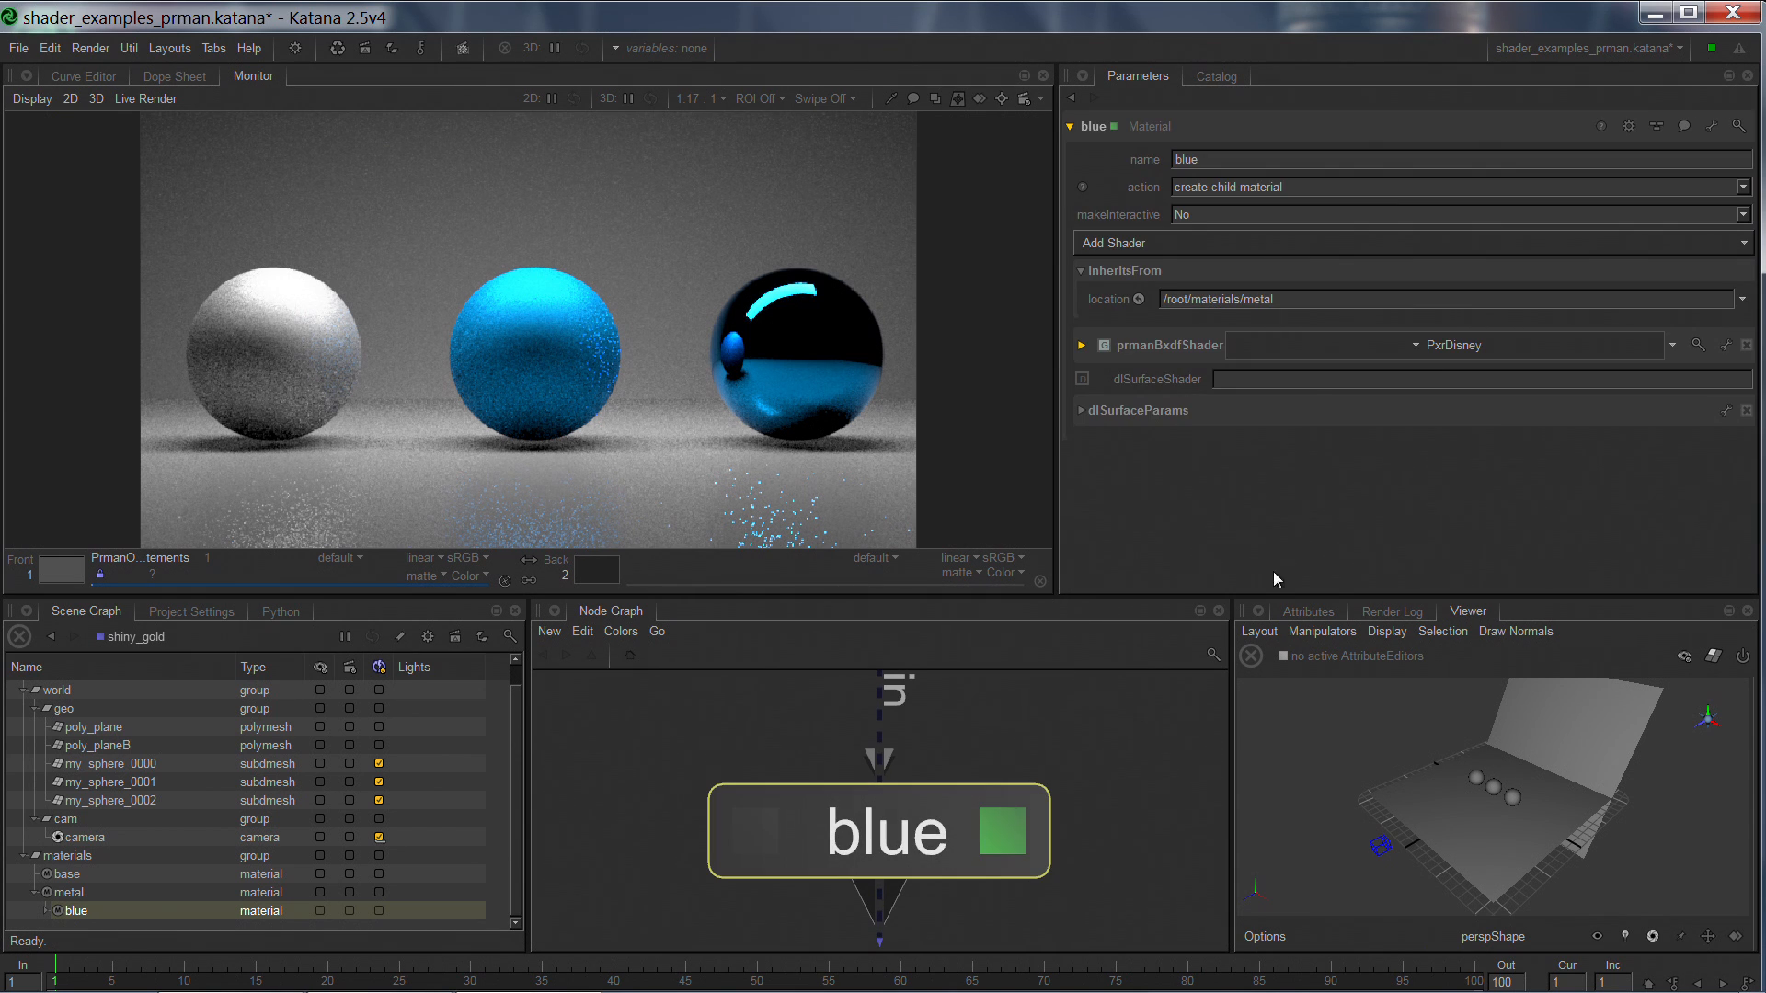
left_click(1177, 346)
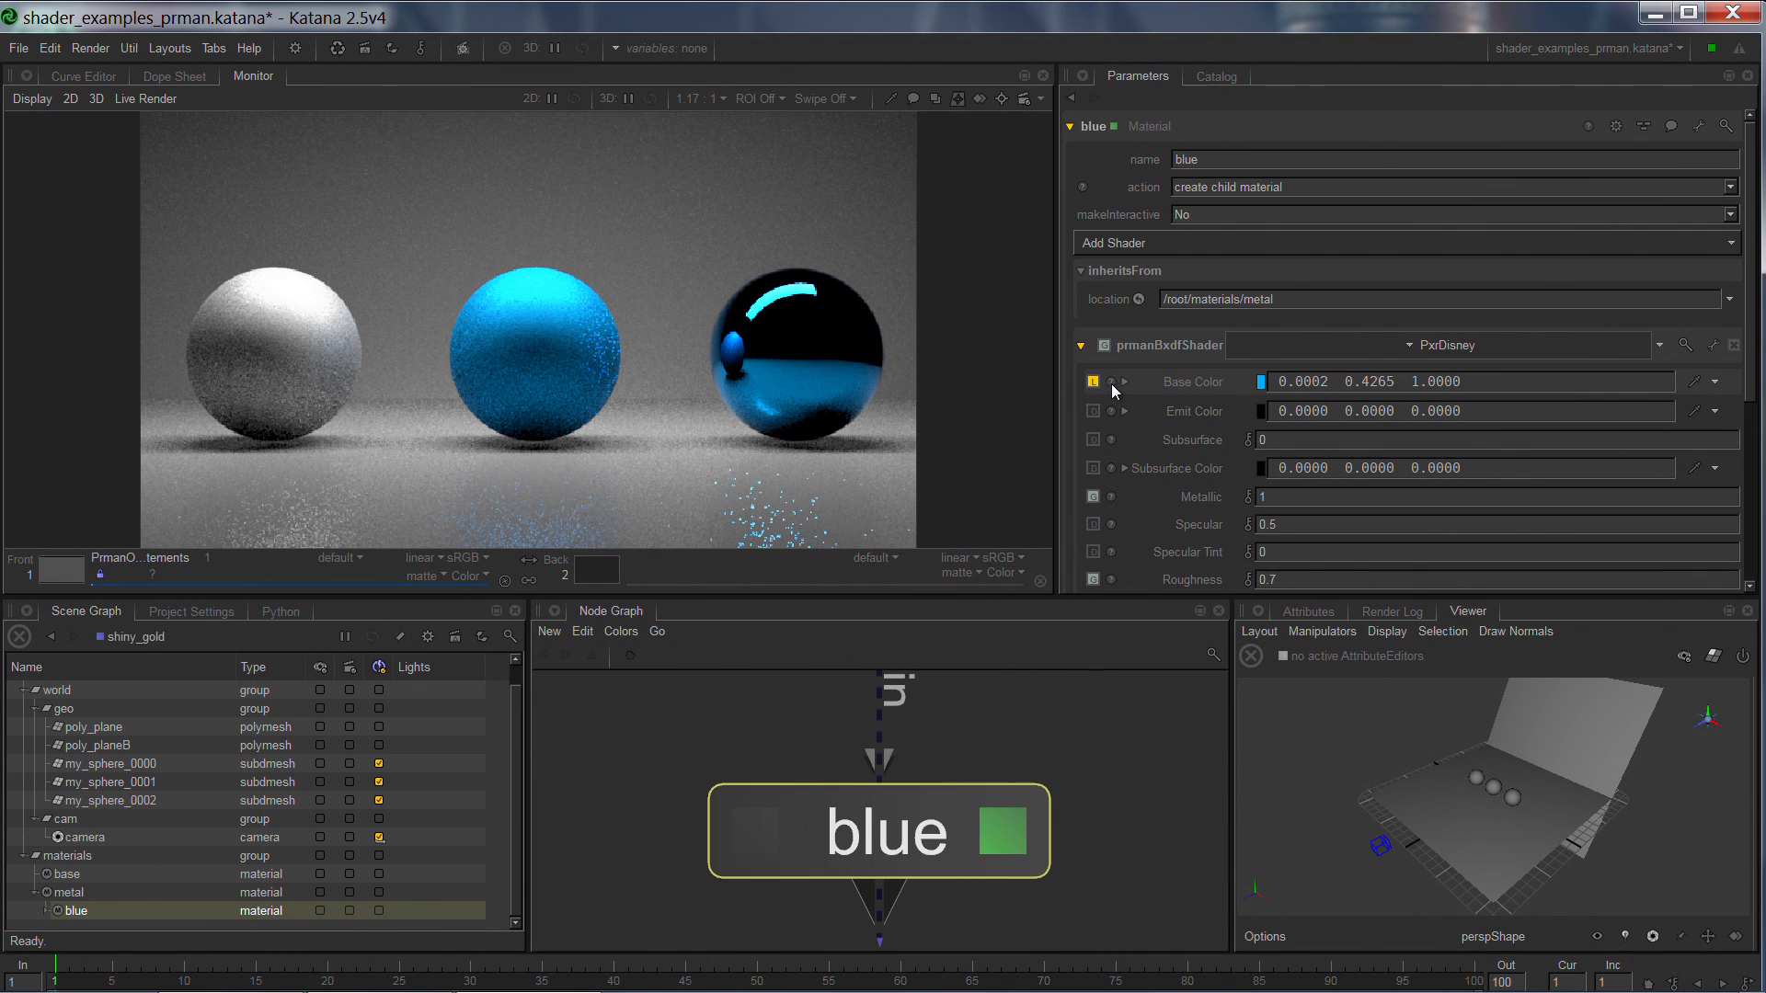
scroll(1751, 288, "down", 3)
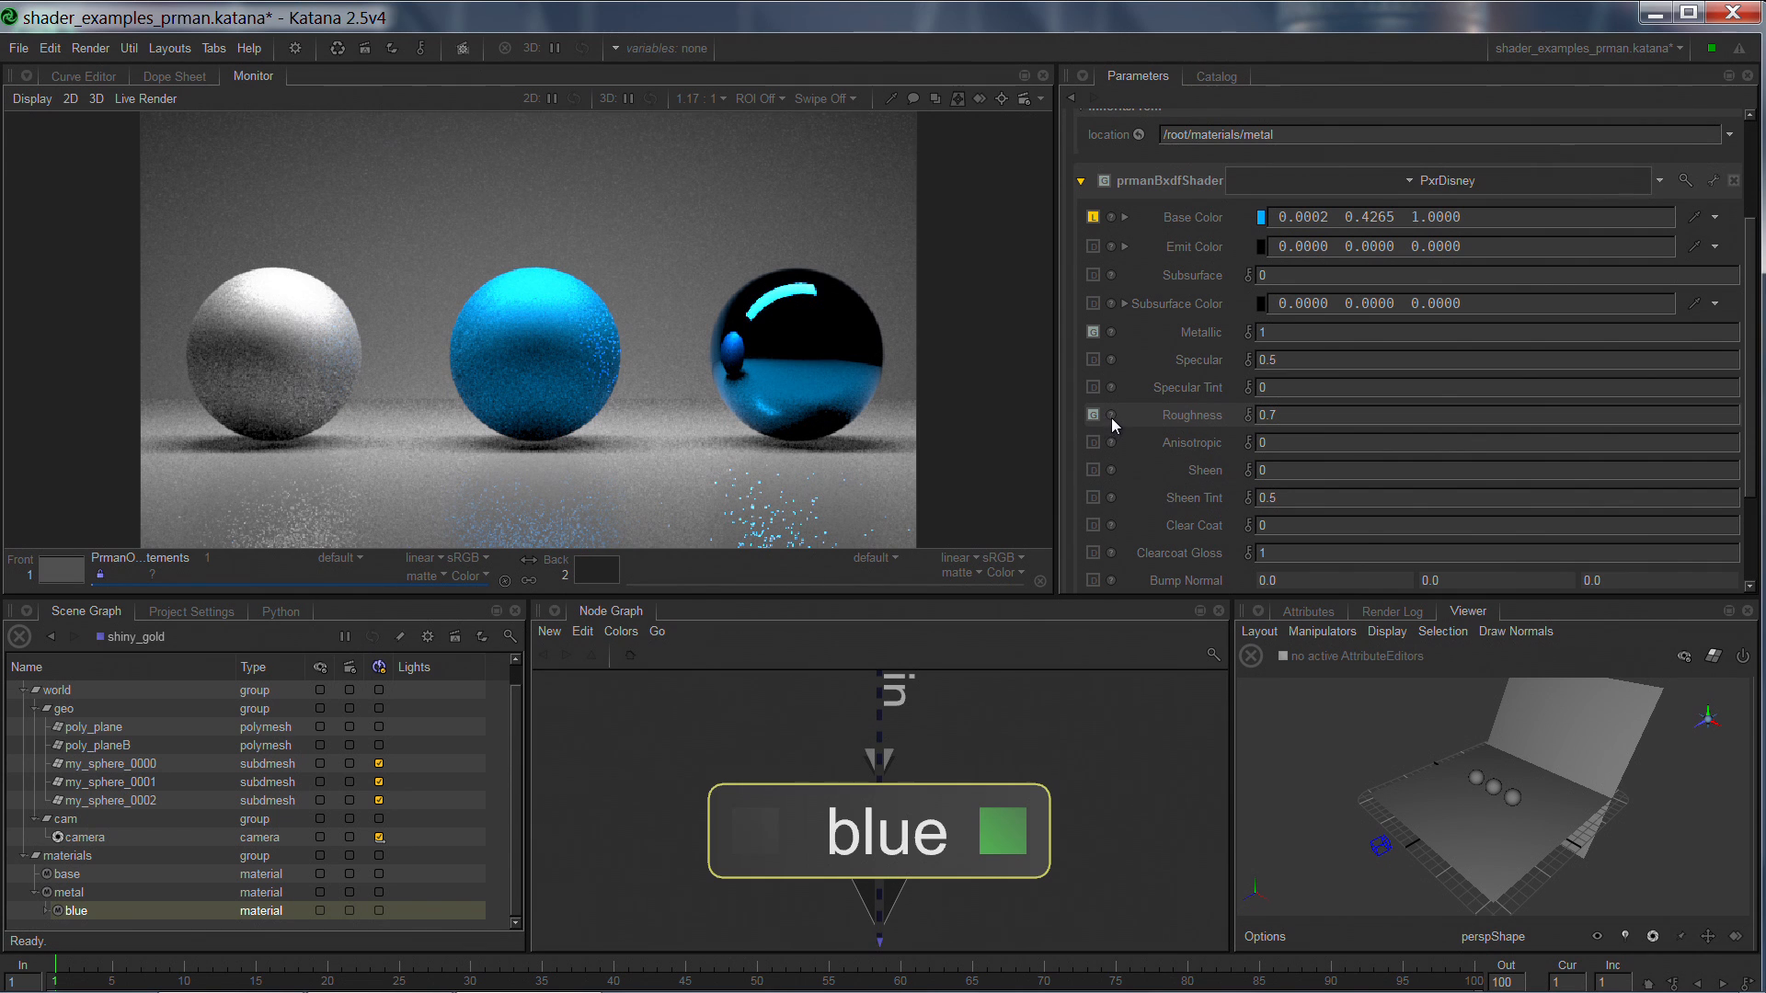
Set the blue child material's Base Color to a yellow gold of 0.9107, 0.6973, 0.0045.
left_click(1263, 220)
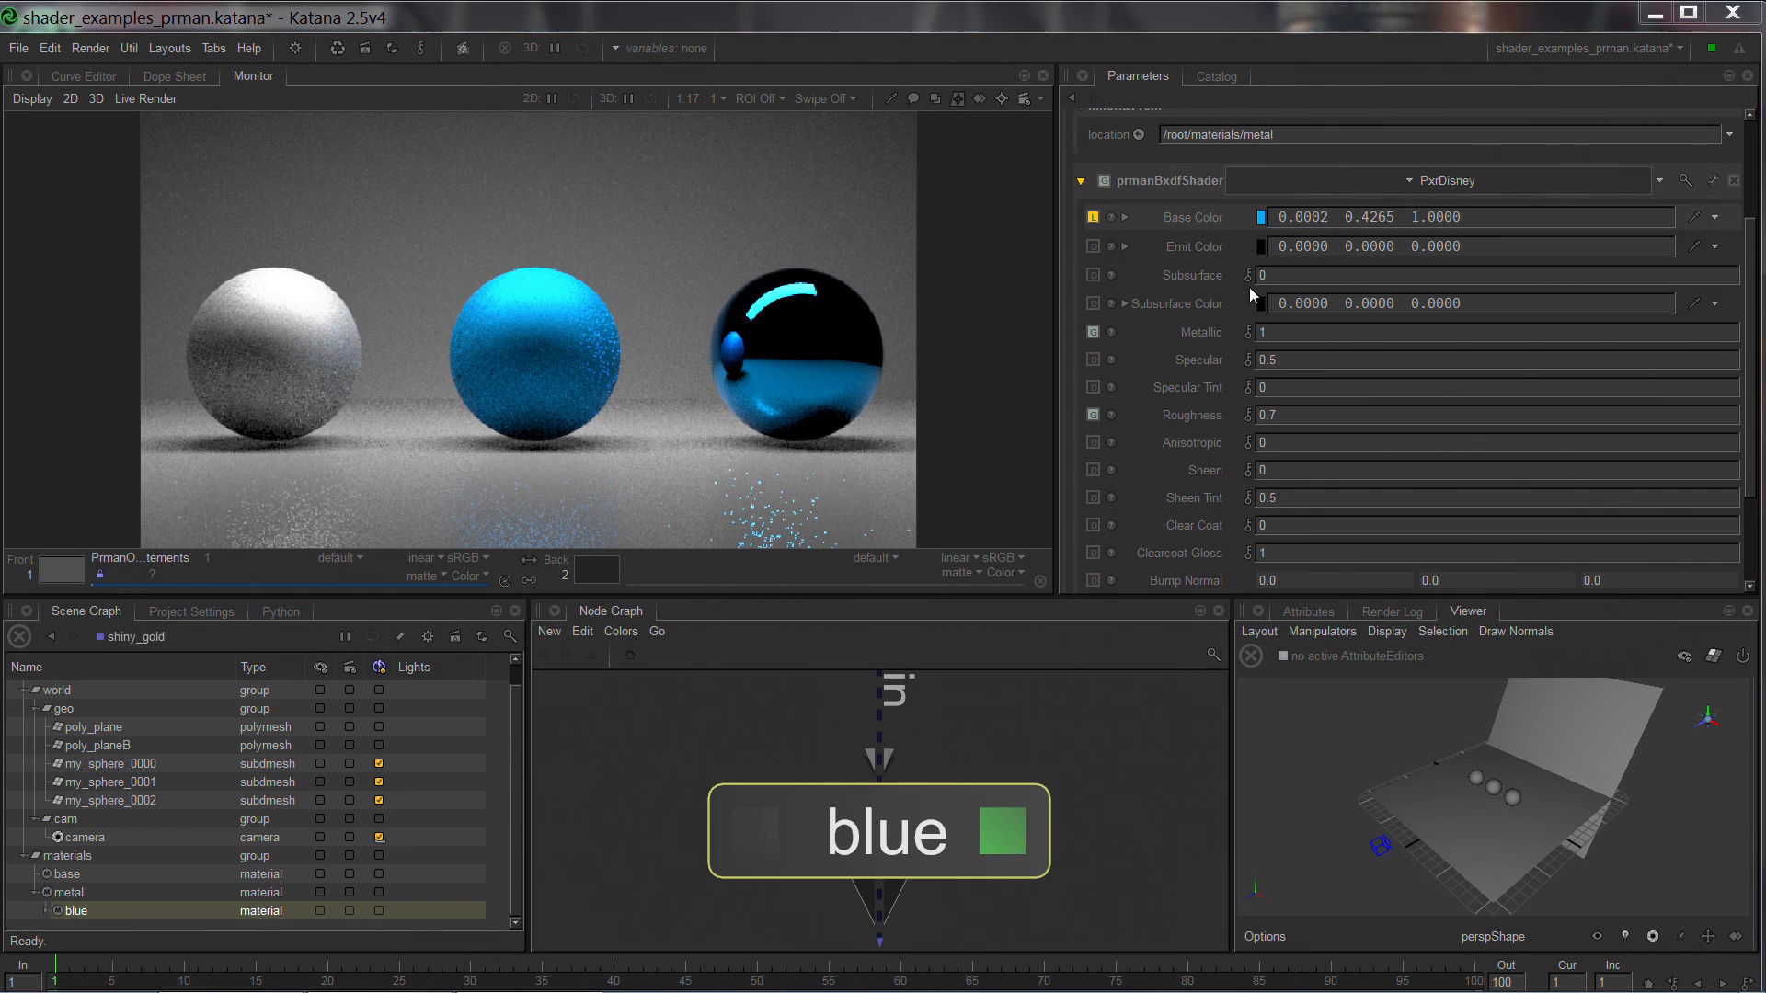
left_click(871, 425)
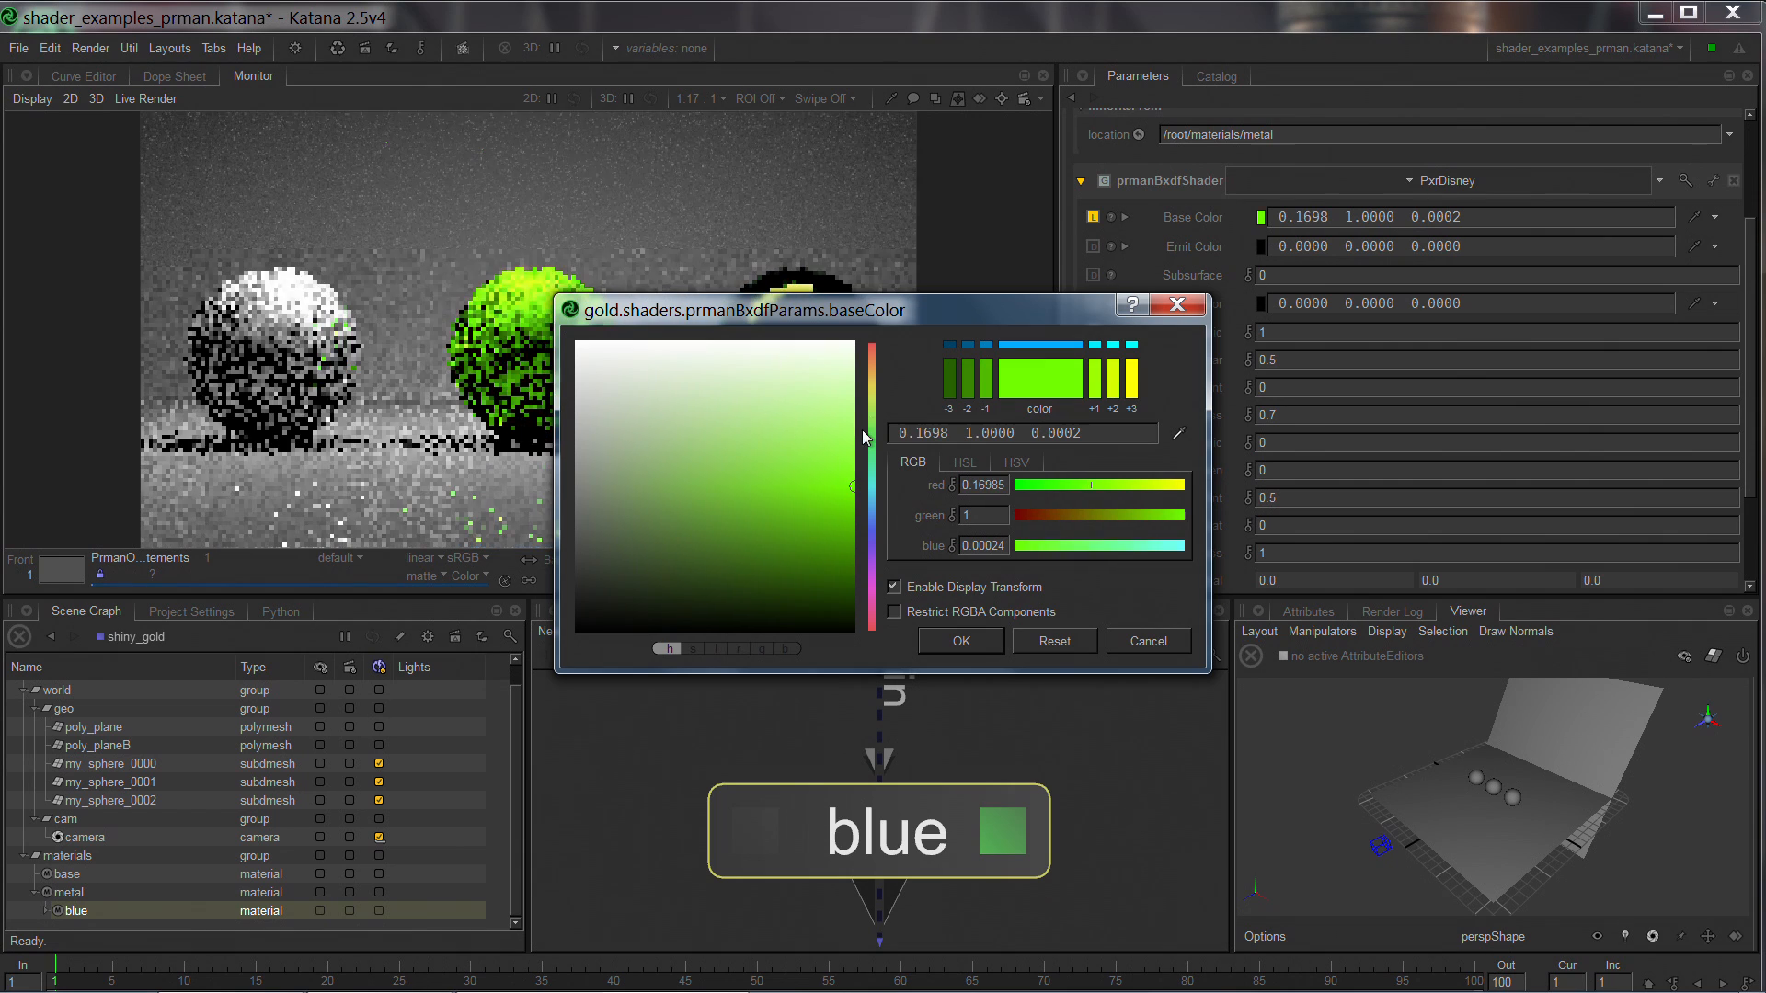
left_click_drag(867, 425, 873, 386)
left_click_drag(837, 455, 832, 485)
left_click(961, 641)
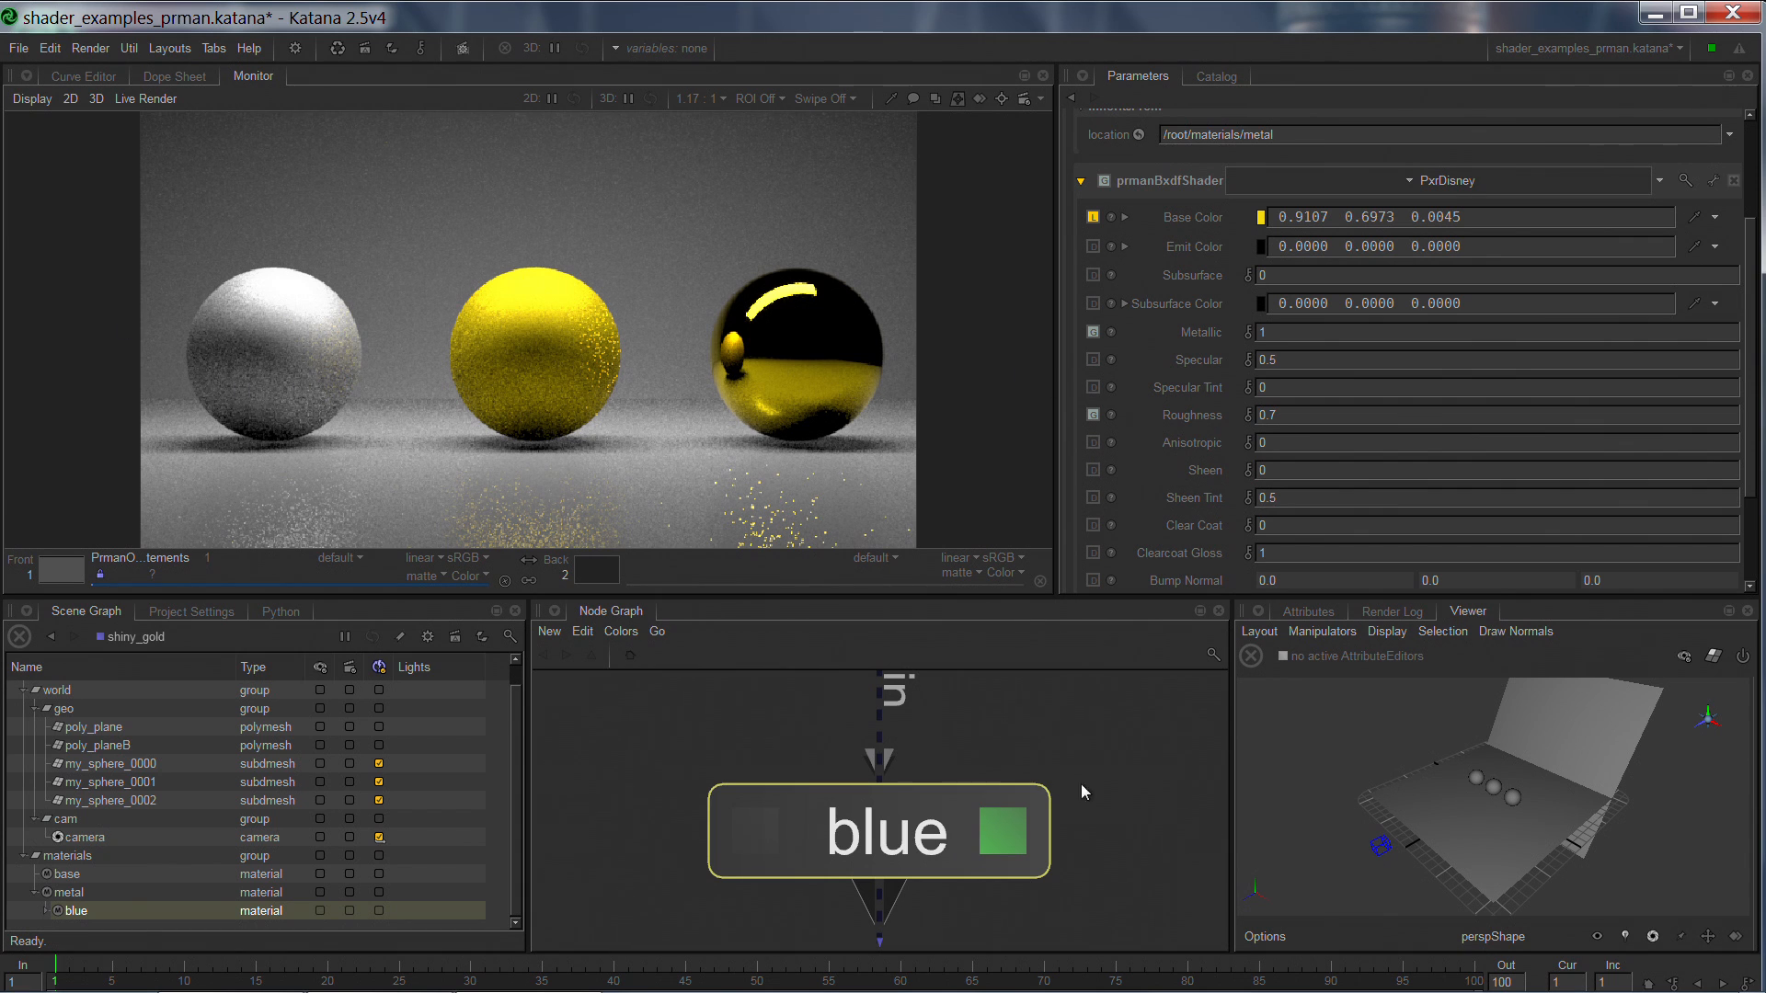
Open the shiny_gold child material's parameters, expand its prmanBxdfShader and set Roughness to 0.2.
middle_click_drag(1131, 902, 1092, 573)
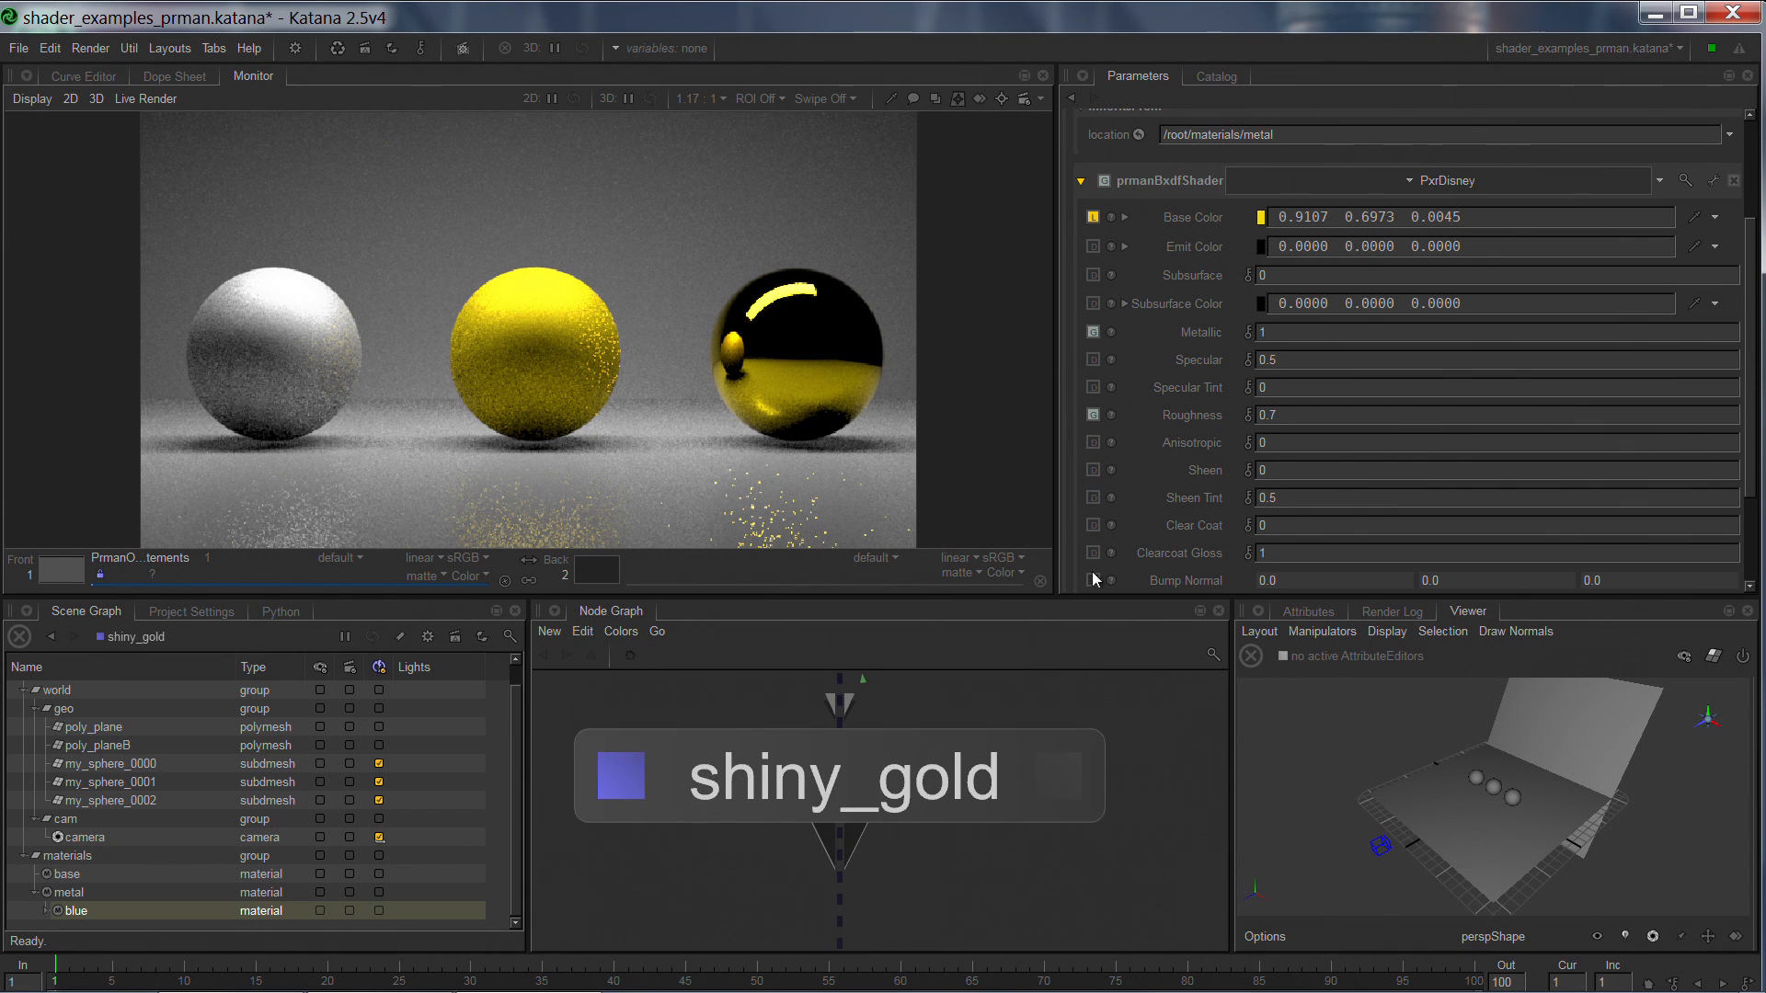
left_click(1061, 786)
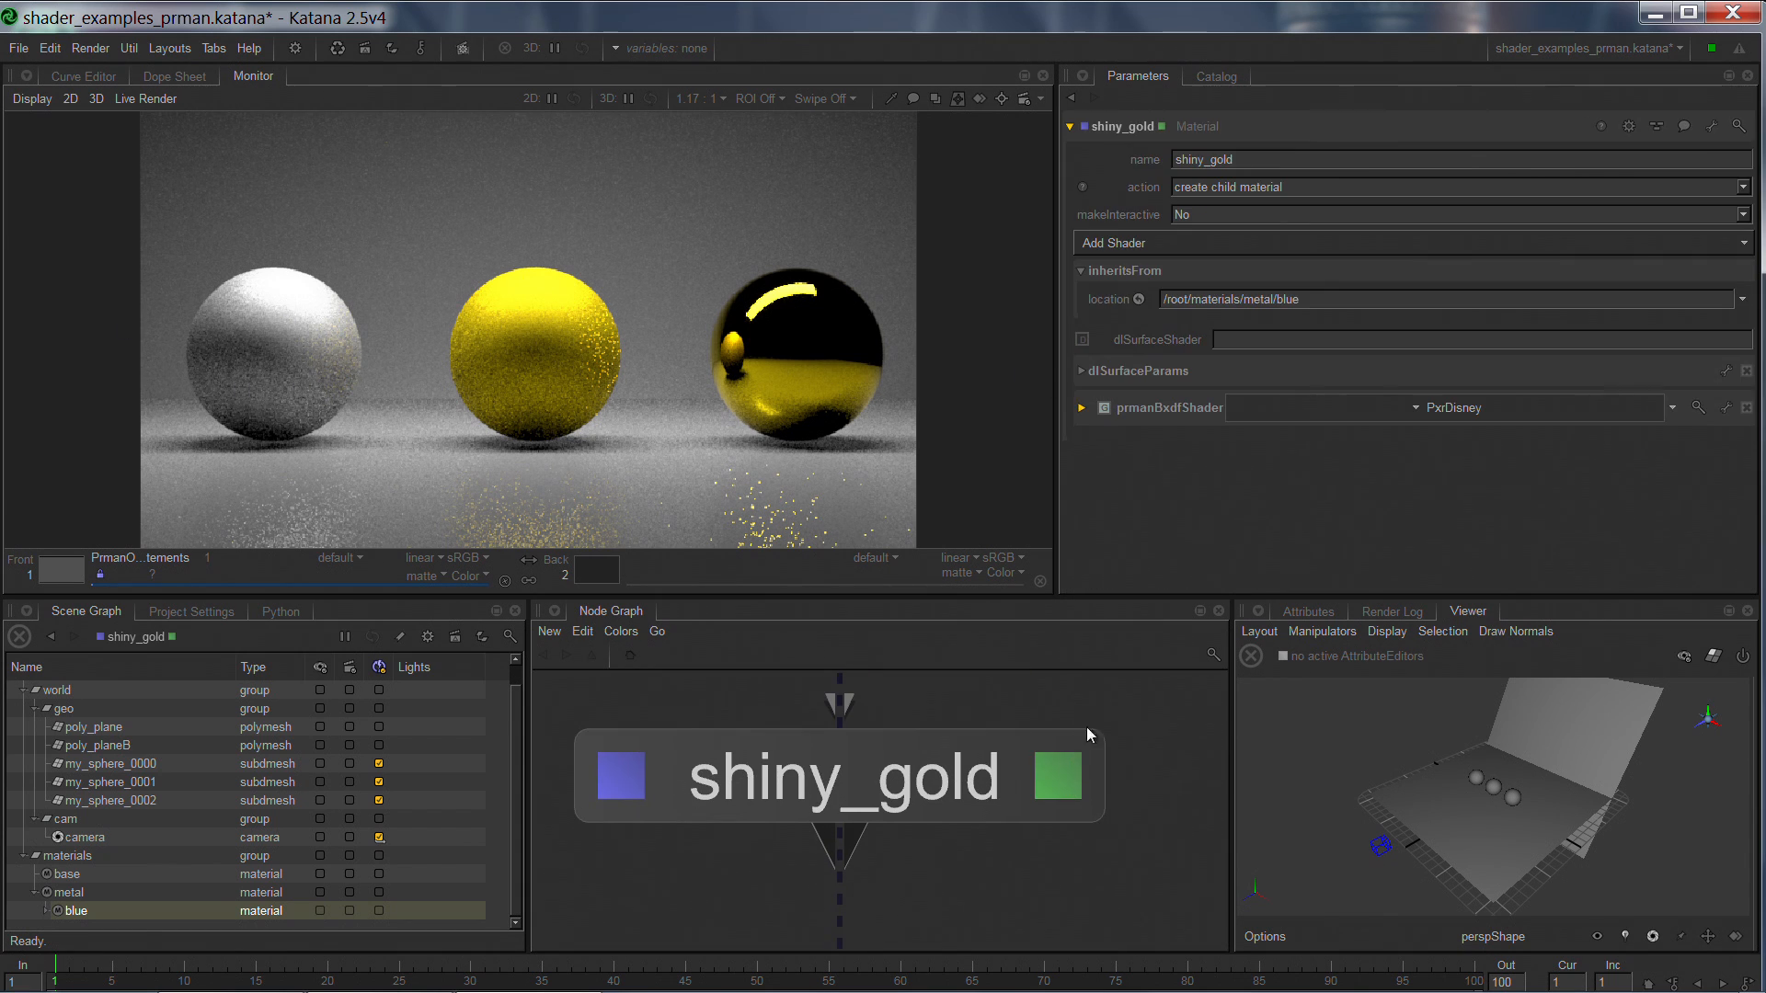
left_click(1168, 410)
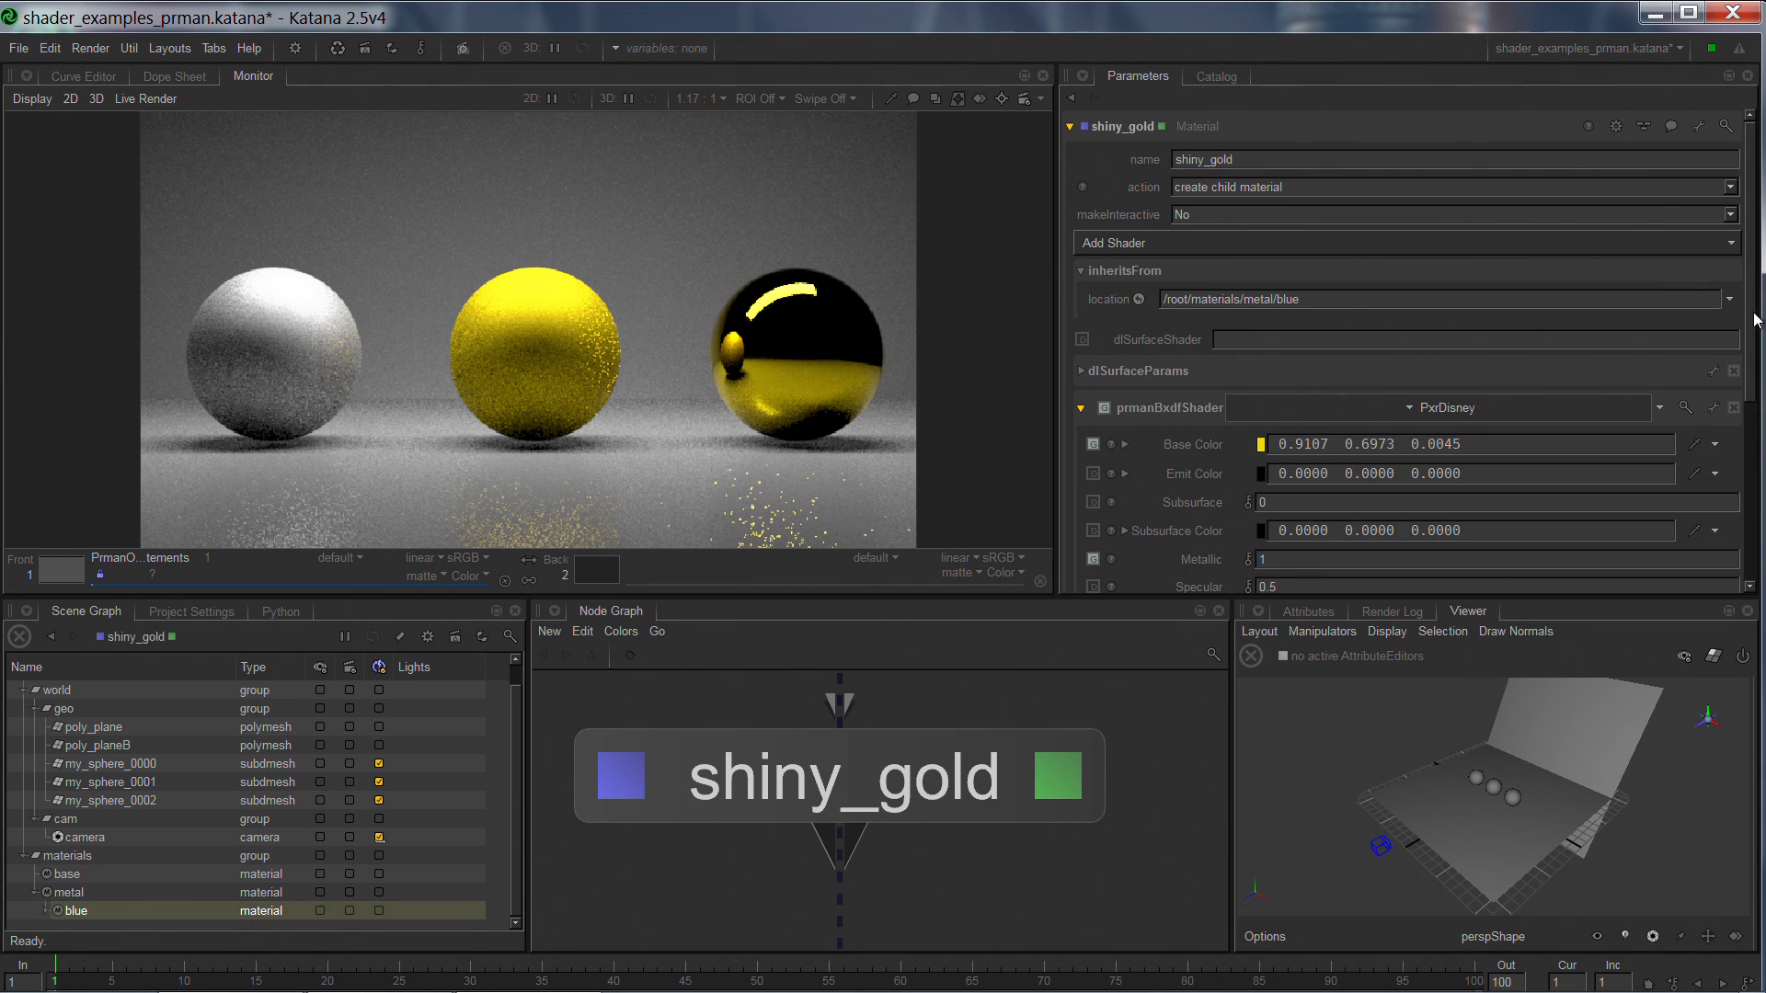
scroll(1752, 322, "down", 2)
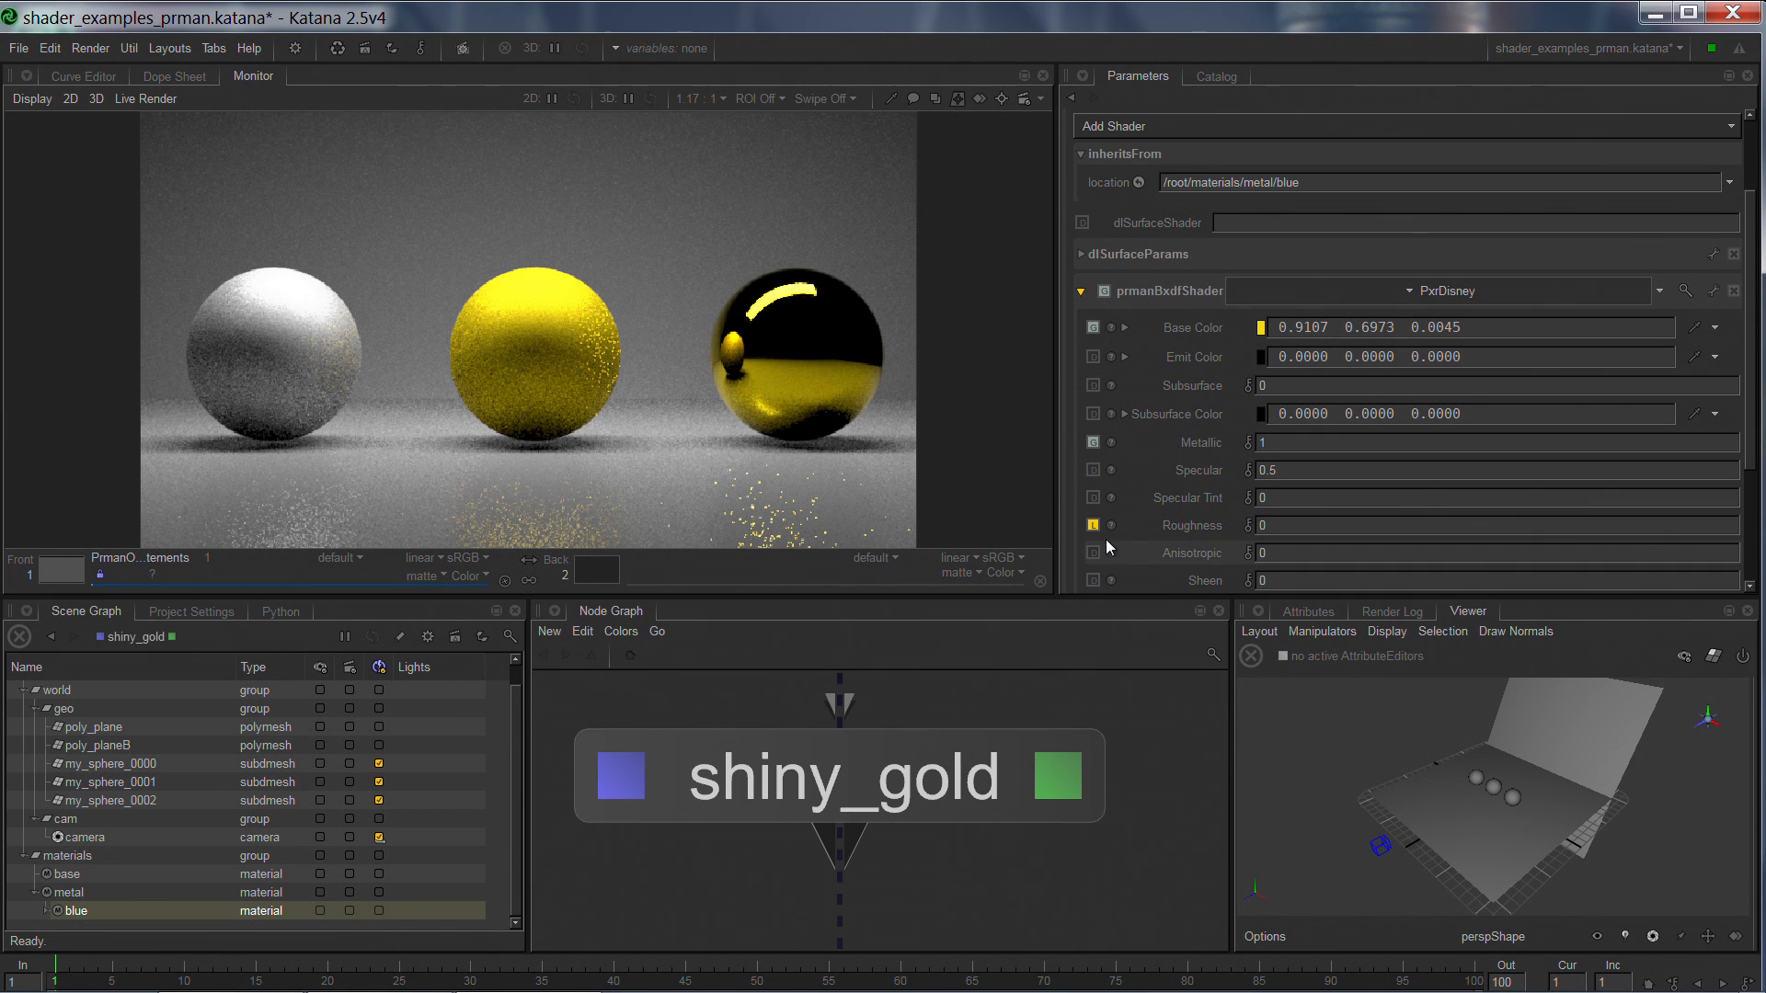
scroll(1733, 417, "down", 2)
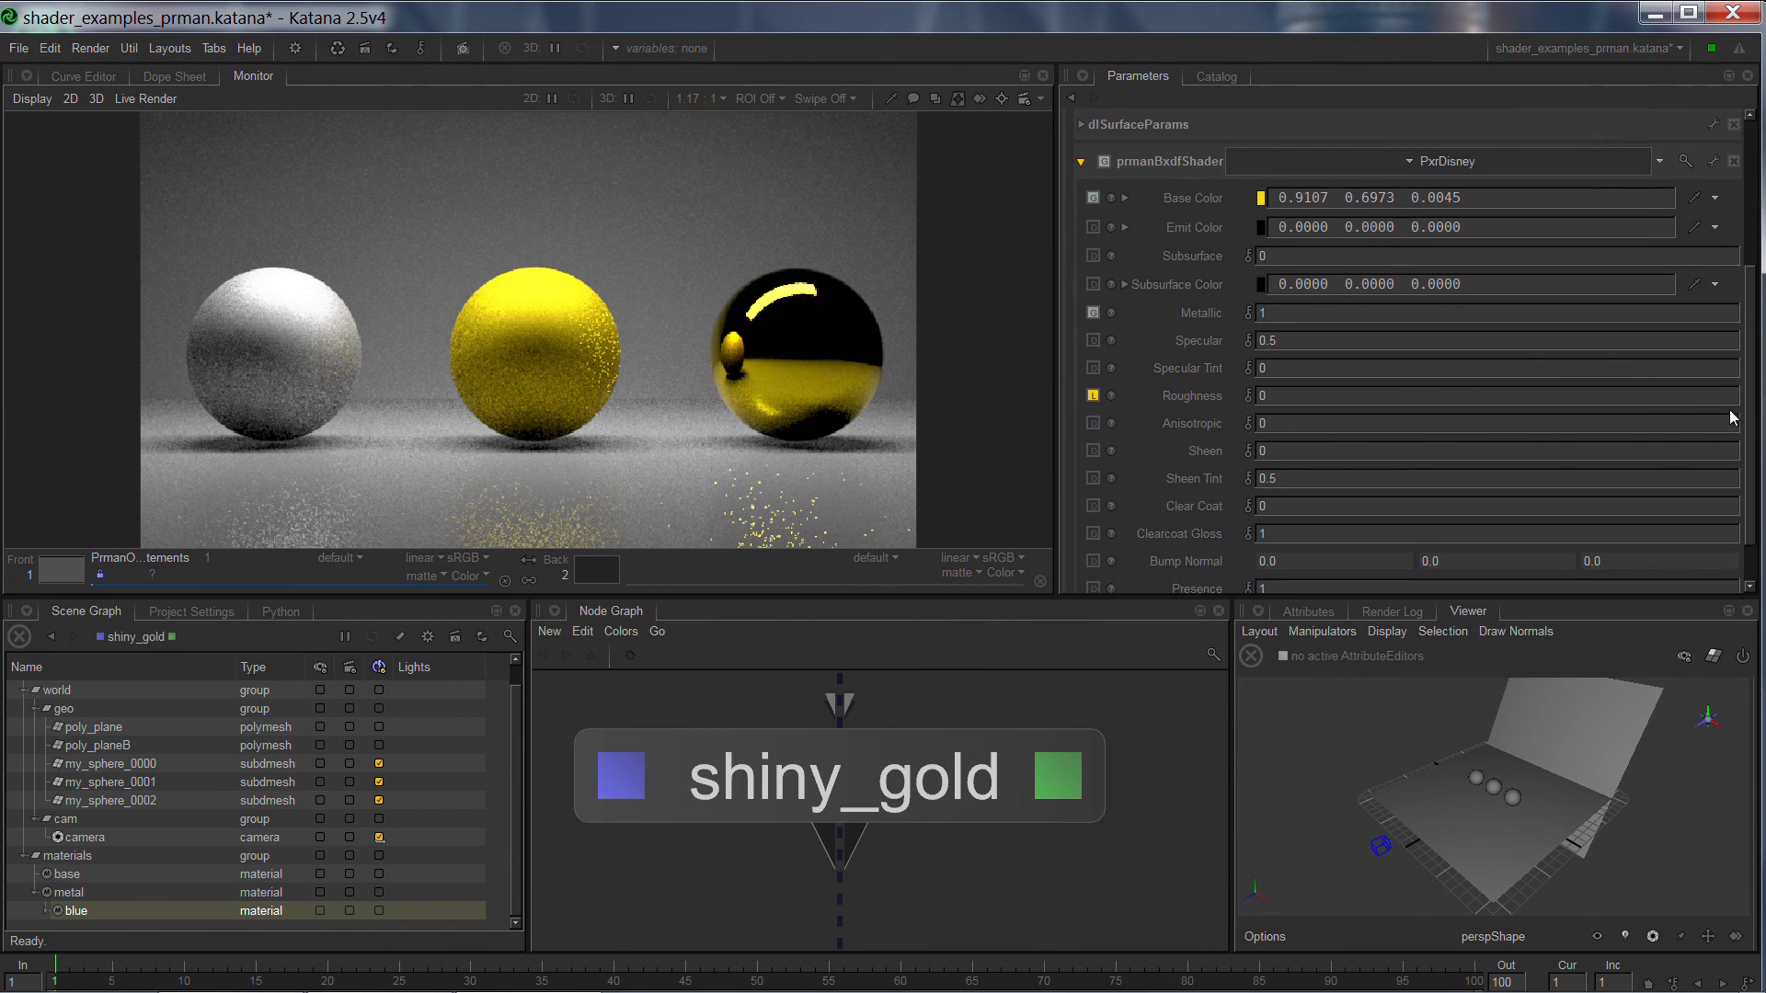
scroll(1733, 416, "down", 1)
left_click(1308, 341)
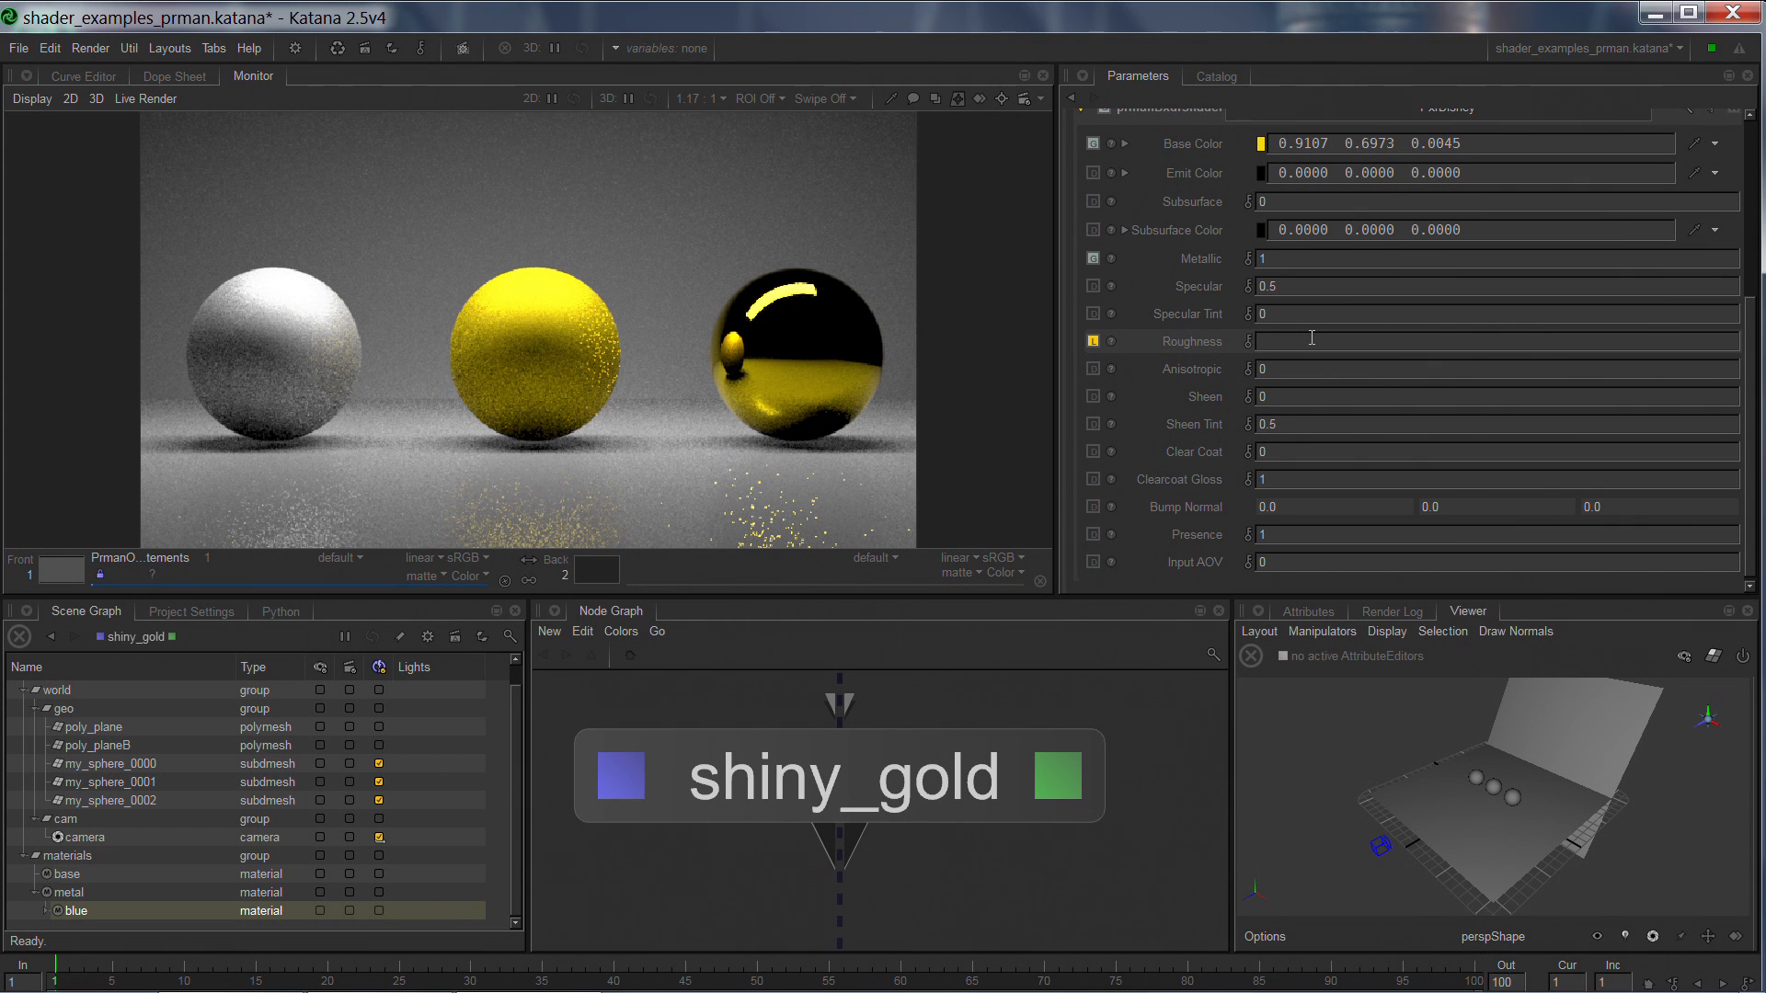
type(".2")
key("Return")
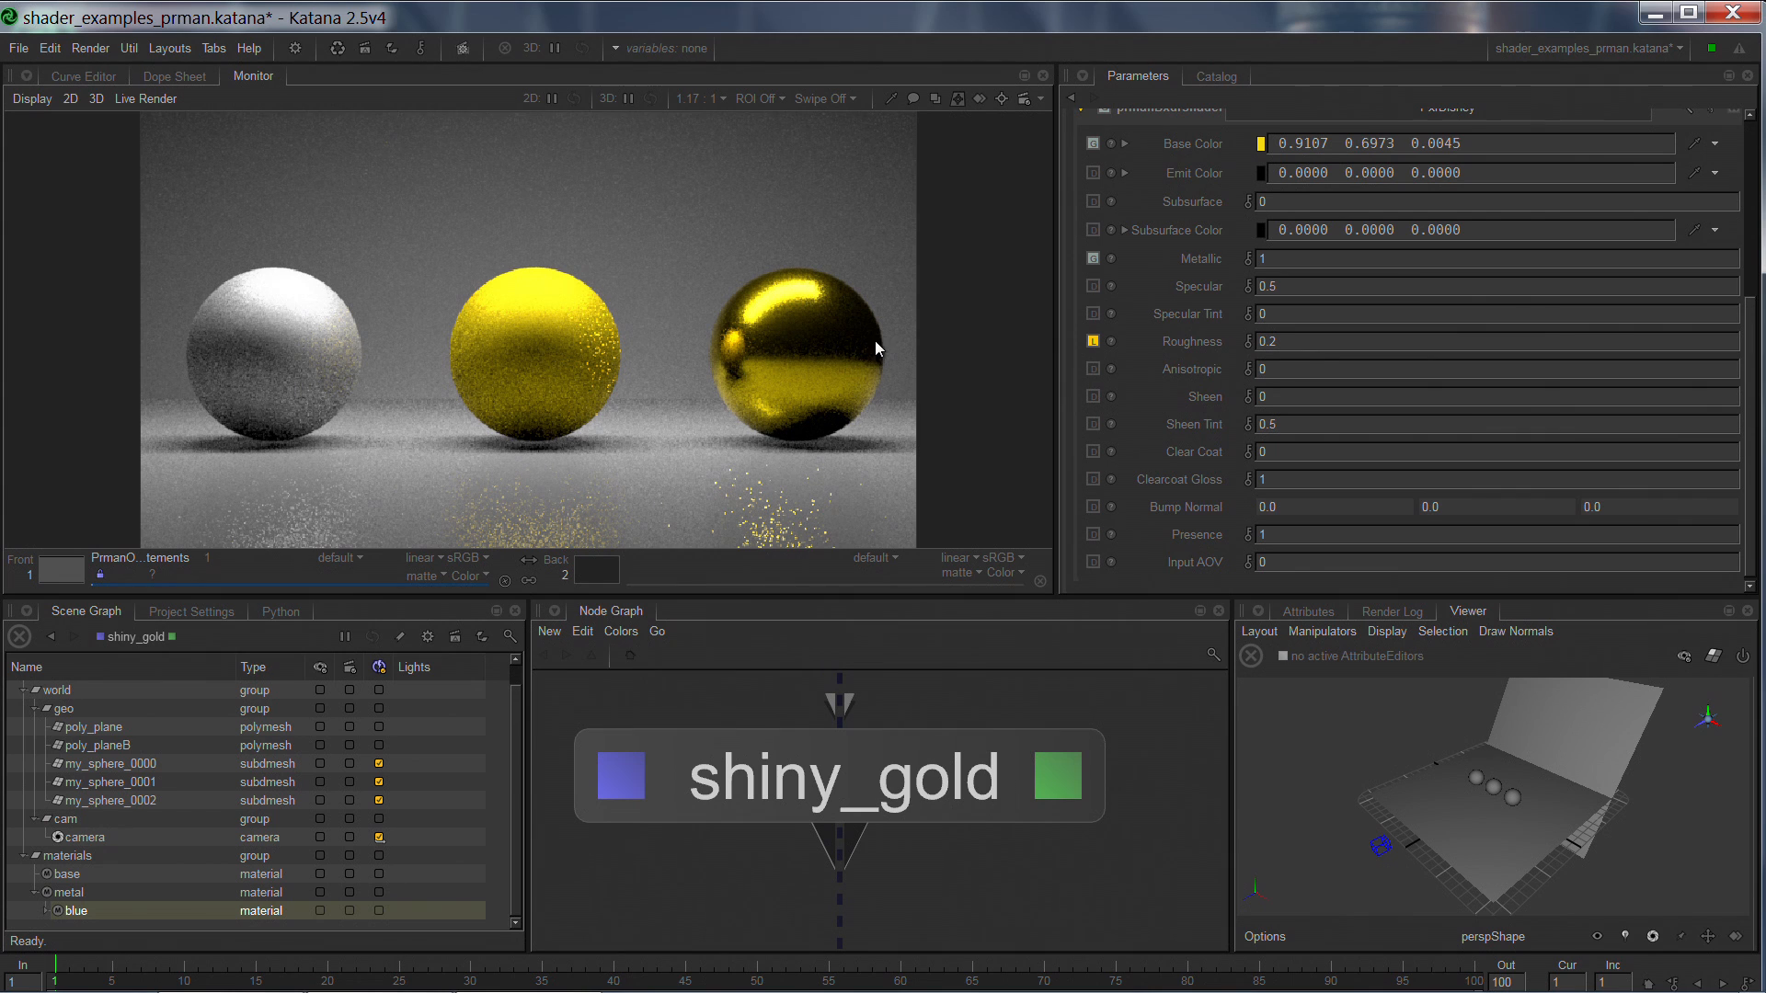
Return to the metal parent material and set its PxrDisney Metallic value to 0.5.
mouse_move(1035, 695)
middle_mouse_down()
mouse_move(1026, 897)
mouse_move(1028, 849)
mouse_move(1051, 838)
middle_mouse_up()
middle_click_drag(1061, 729, 1005, 809)
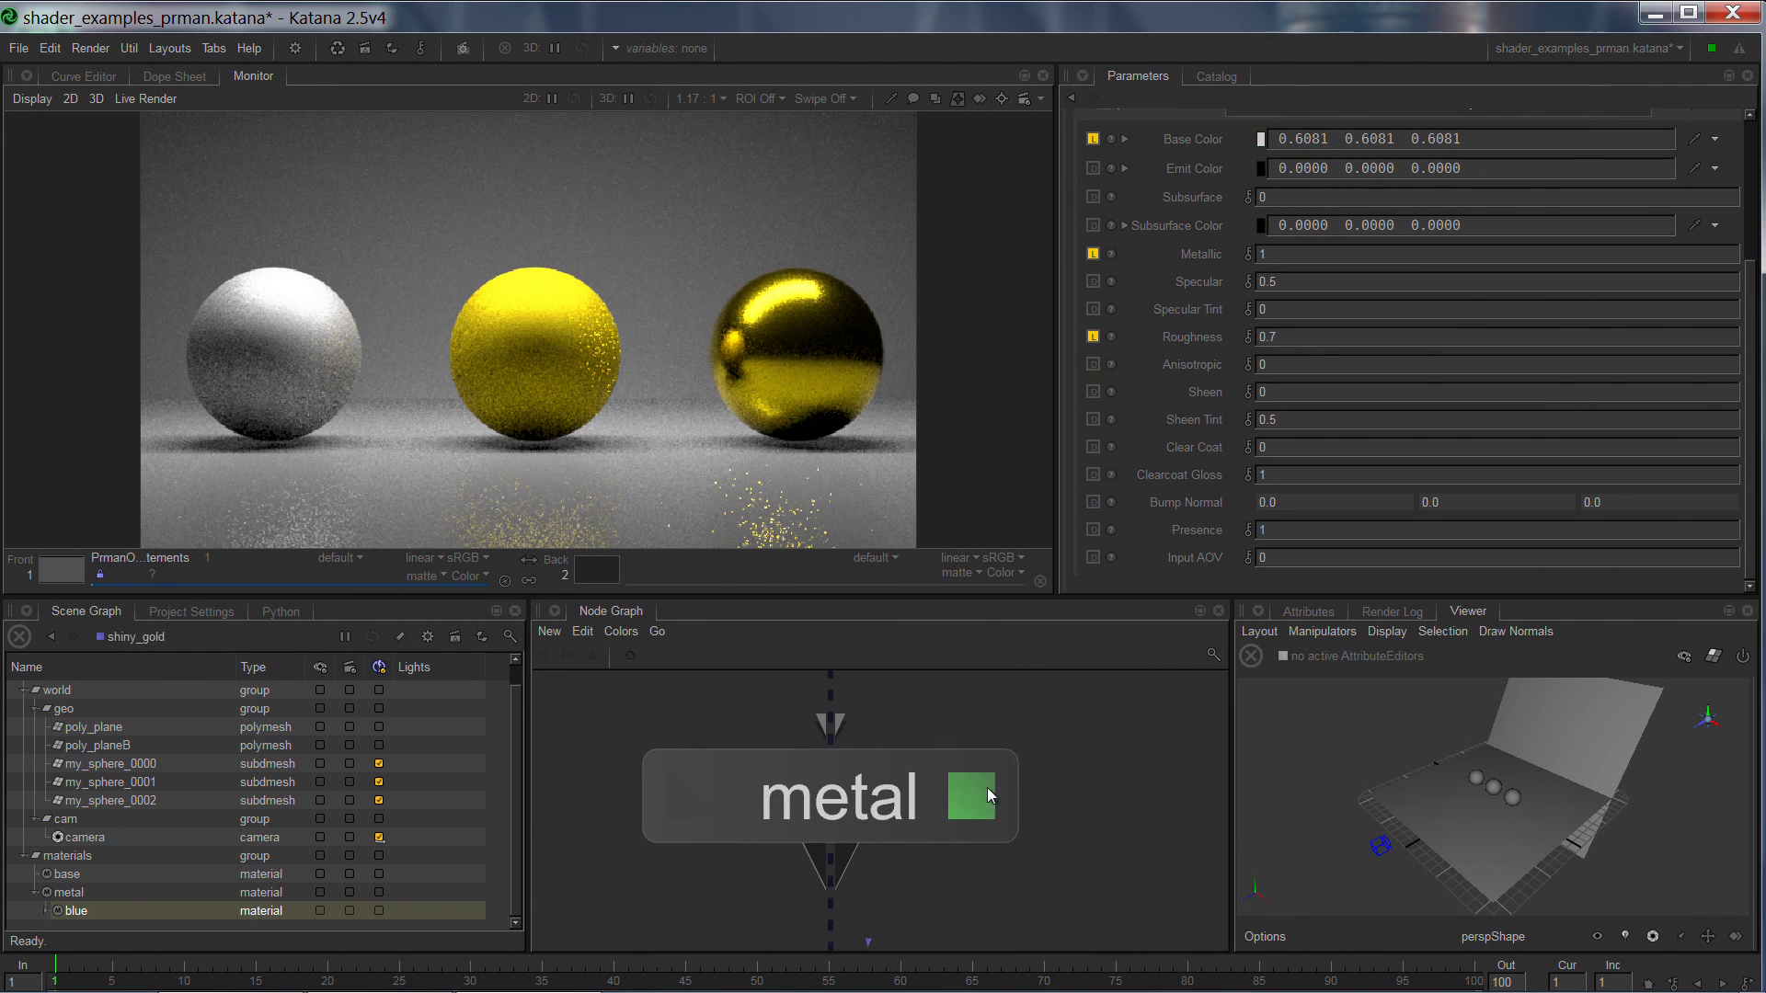
left_click(971, 797)
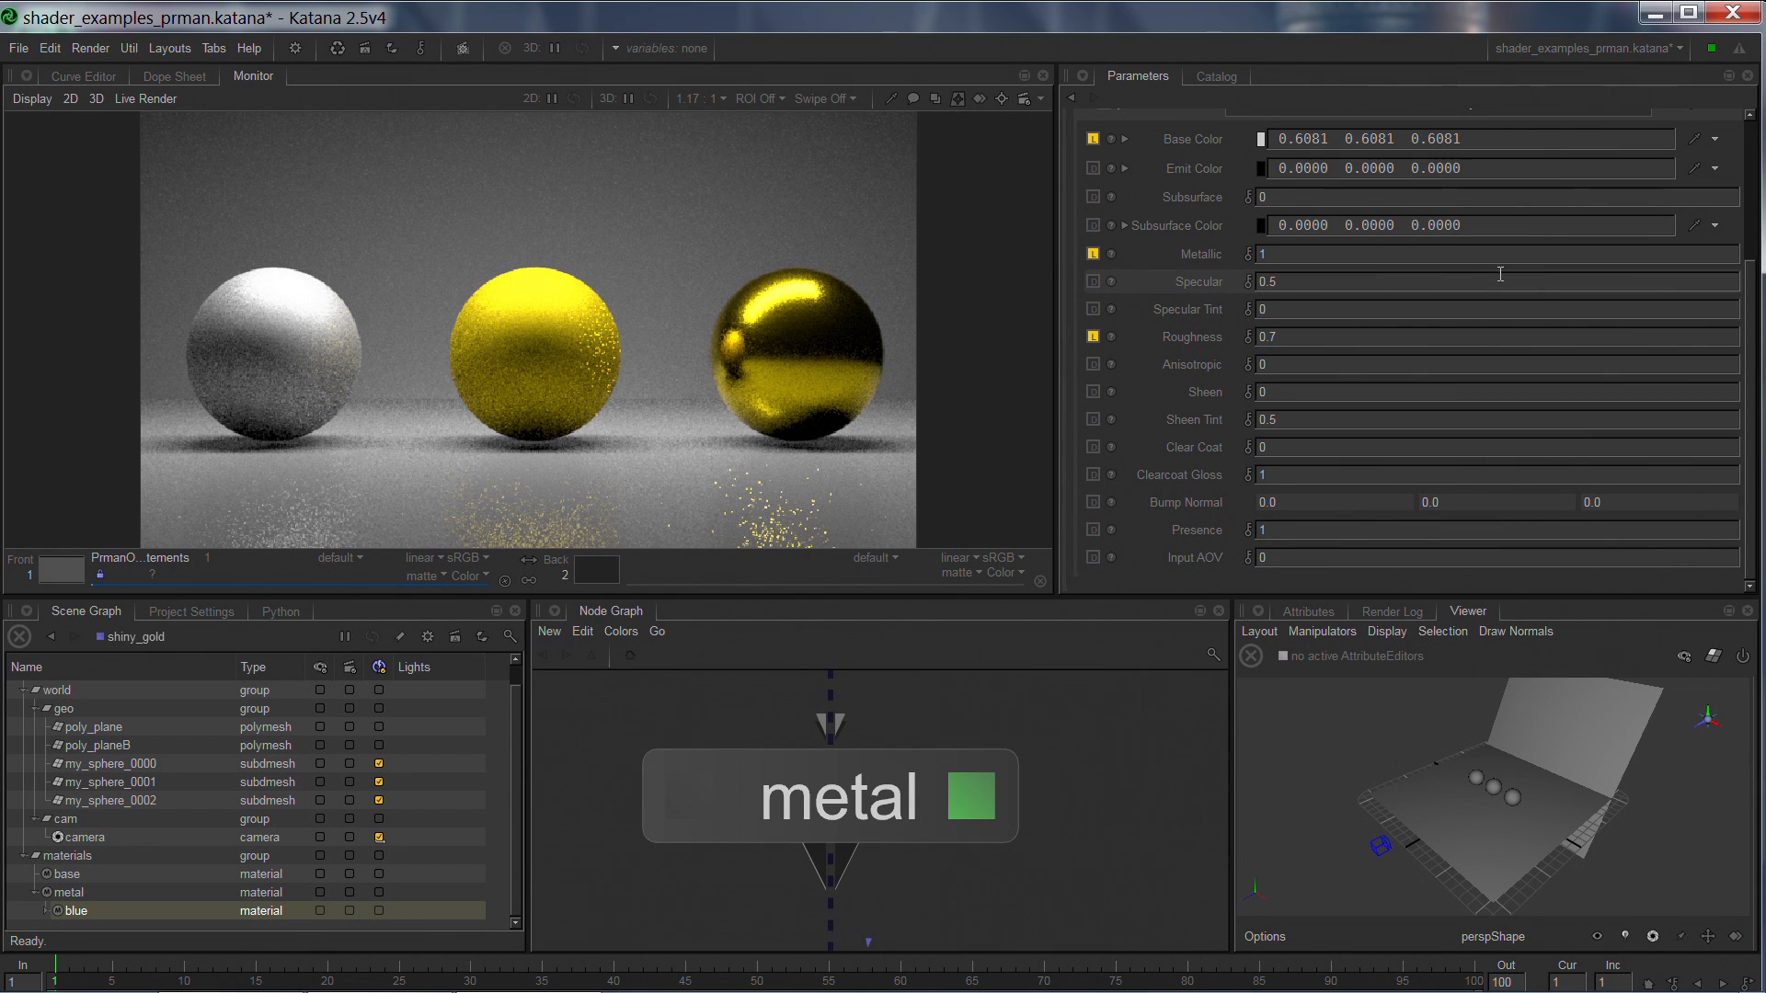
left_click(1530, 259)
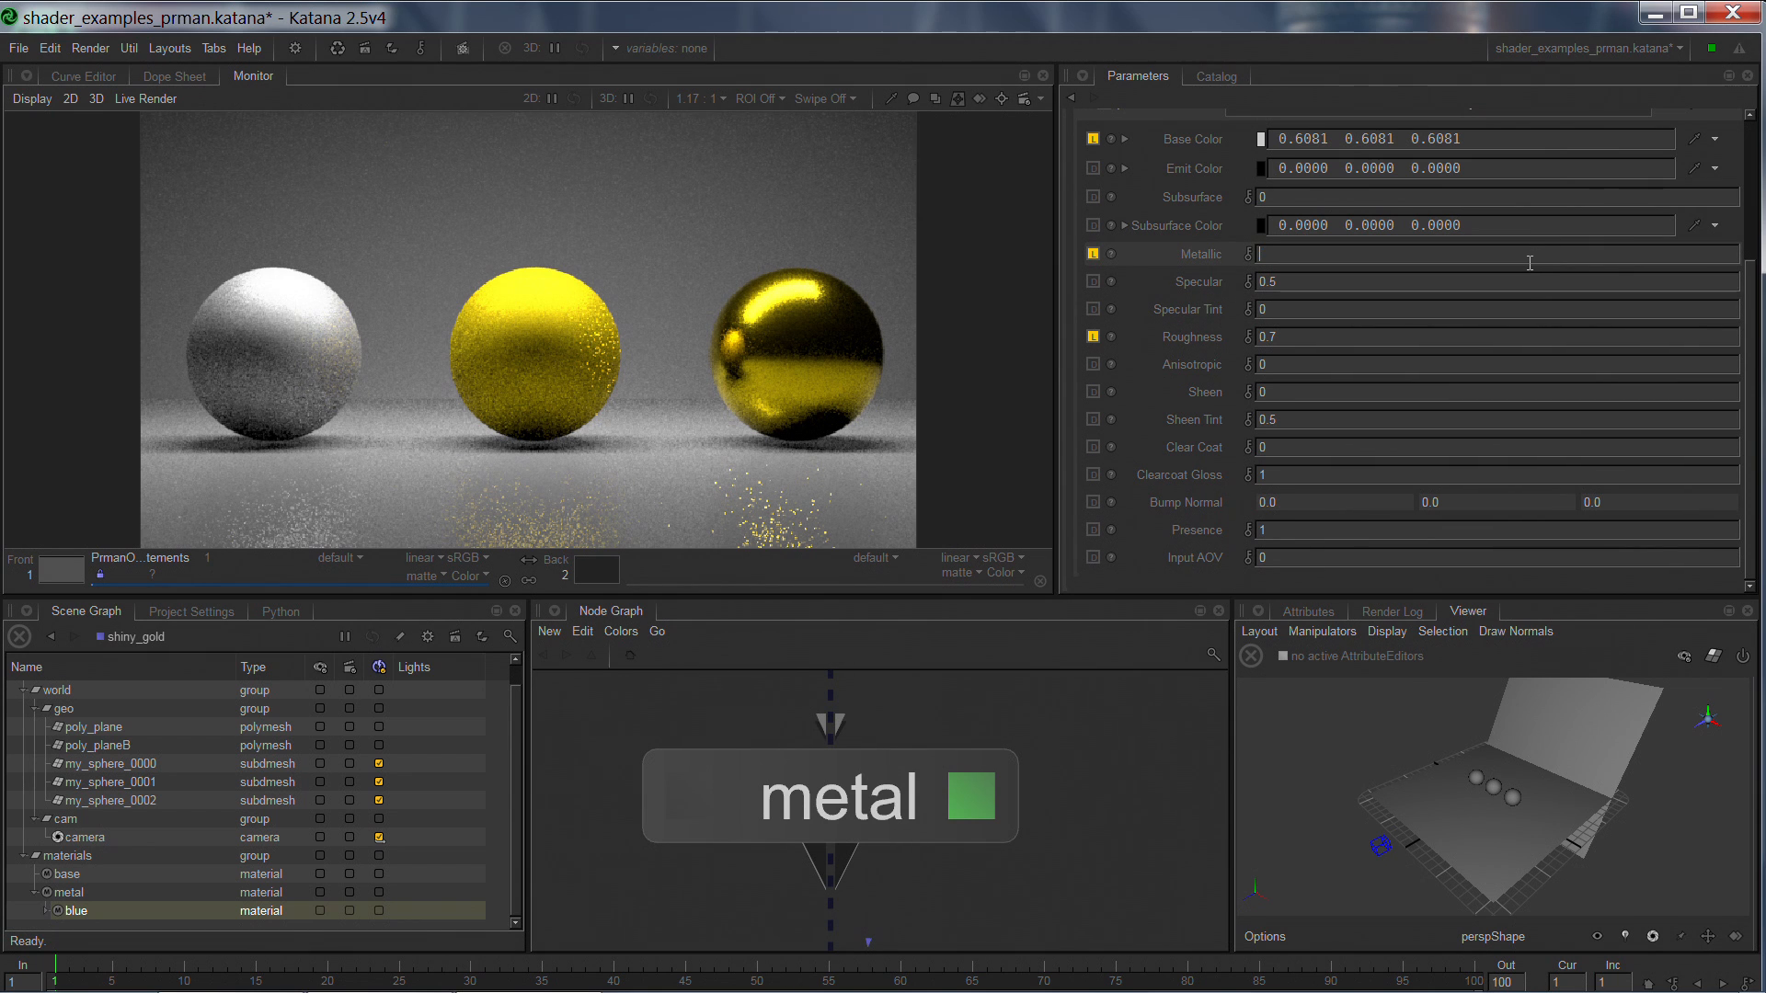
type("0.5")
key("Return")
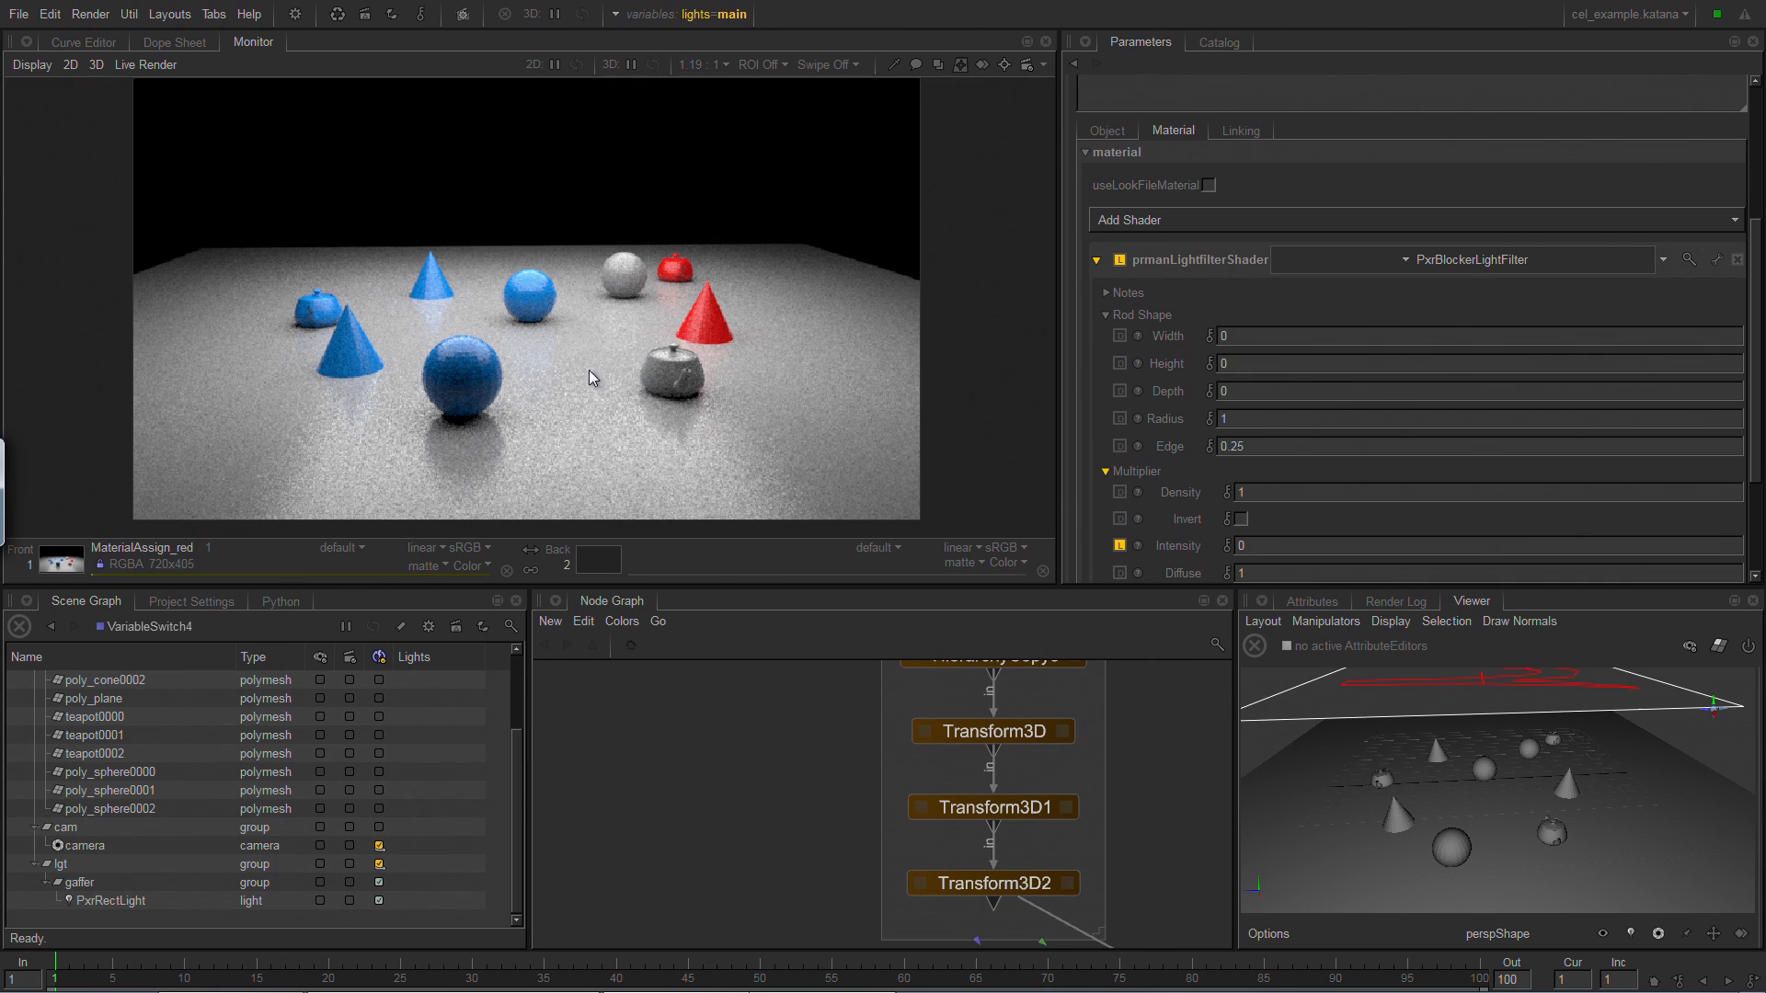
Examine the cone, teapot and sphere node groups and the poly_plane node in an enlarged Node Graph.
middle_click_drag(835, 783, 780, 852)
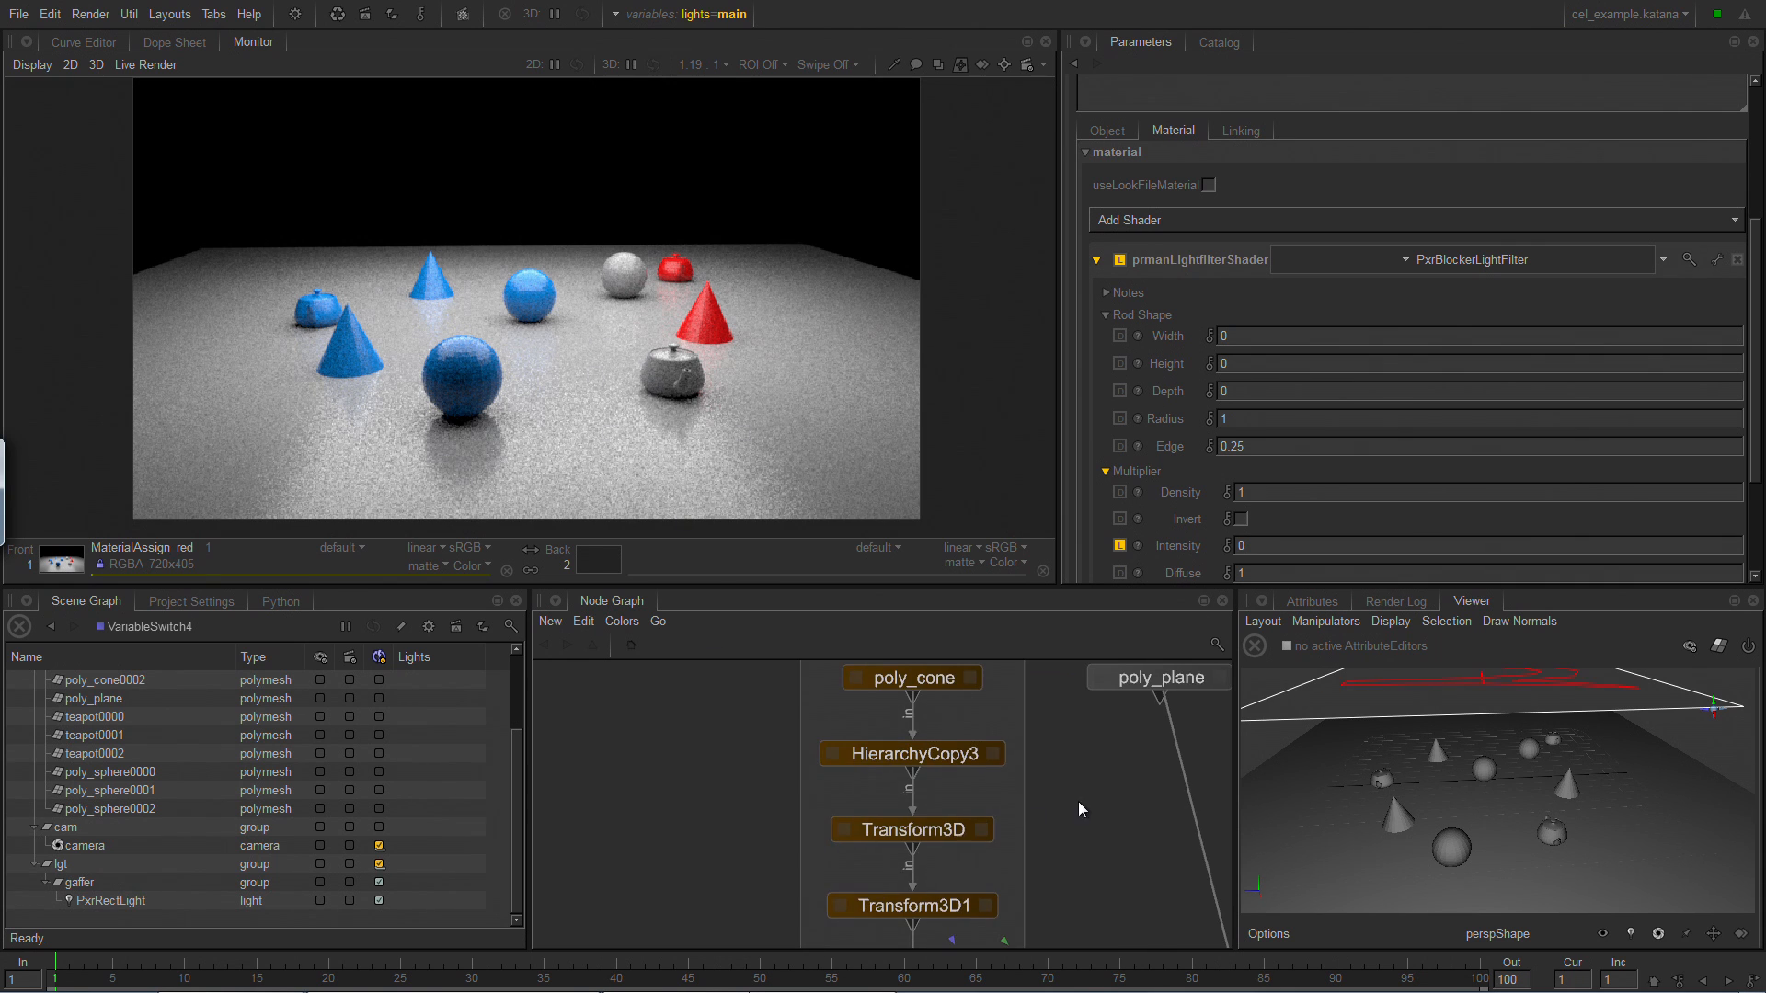
key("space")
middle_click_drag(591, 348, 669, 436)
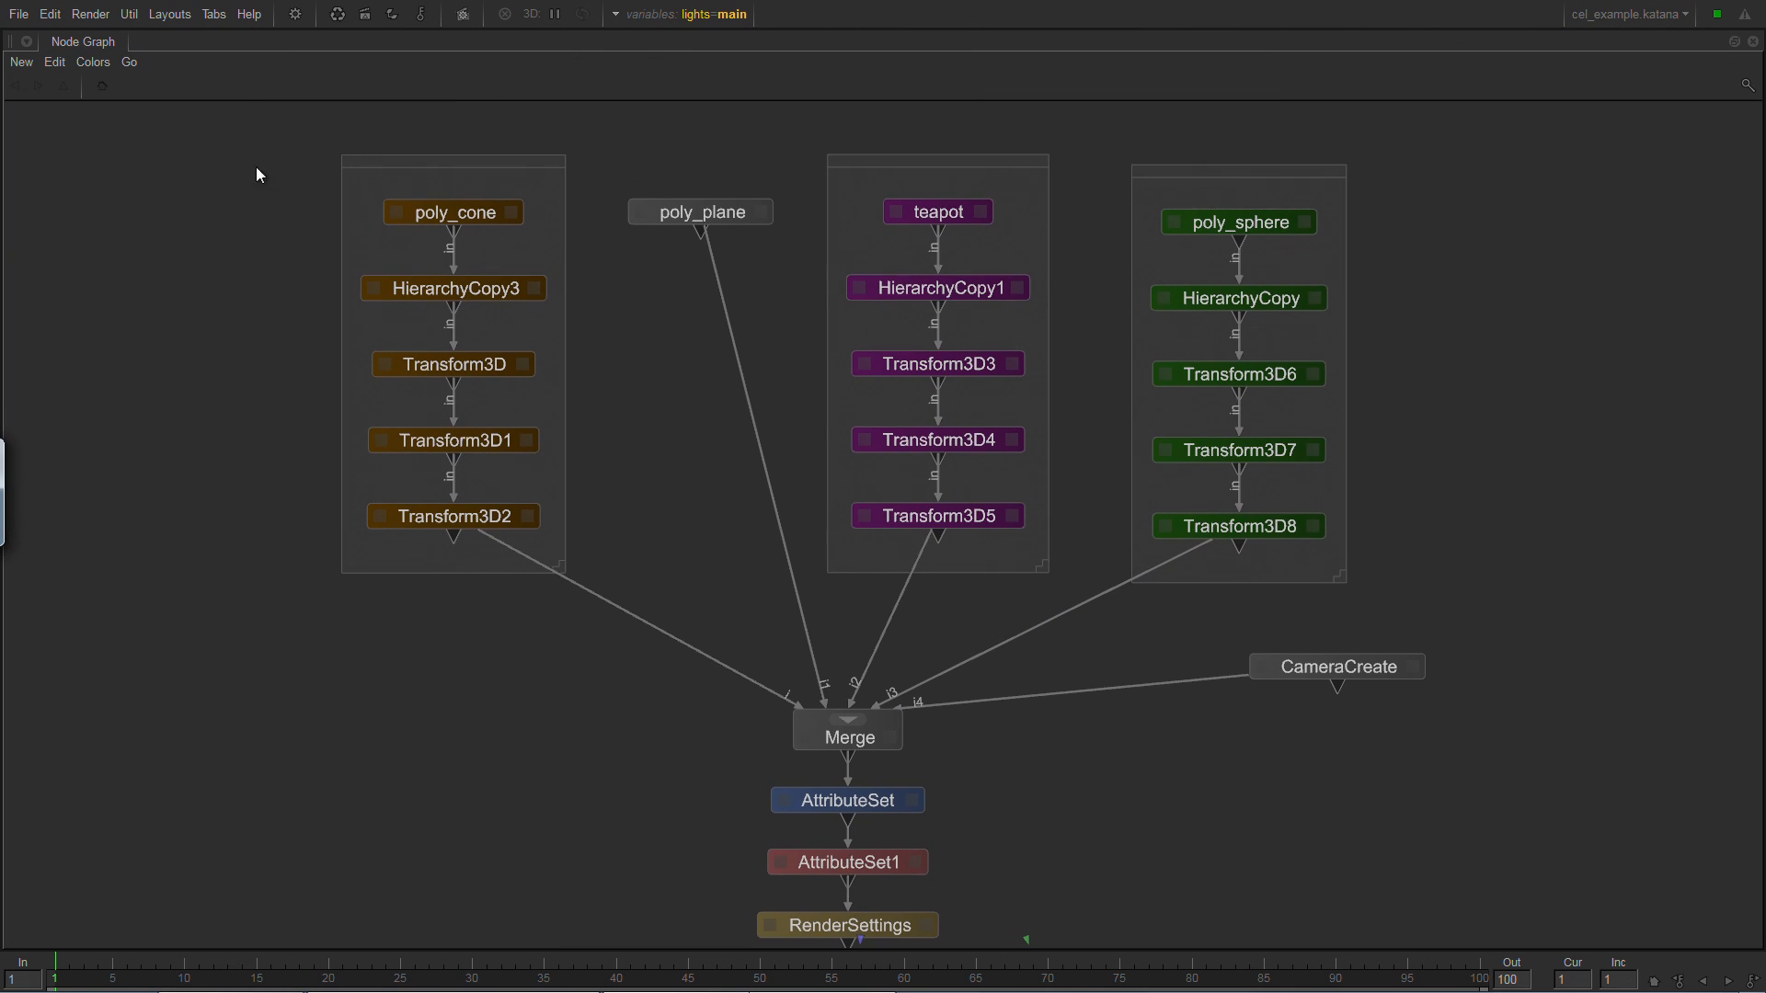
left_click_drag(256, 168, 539, 584)
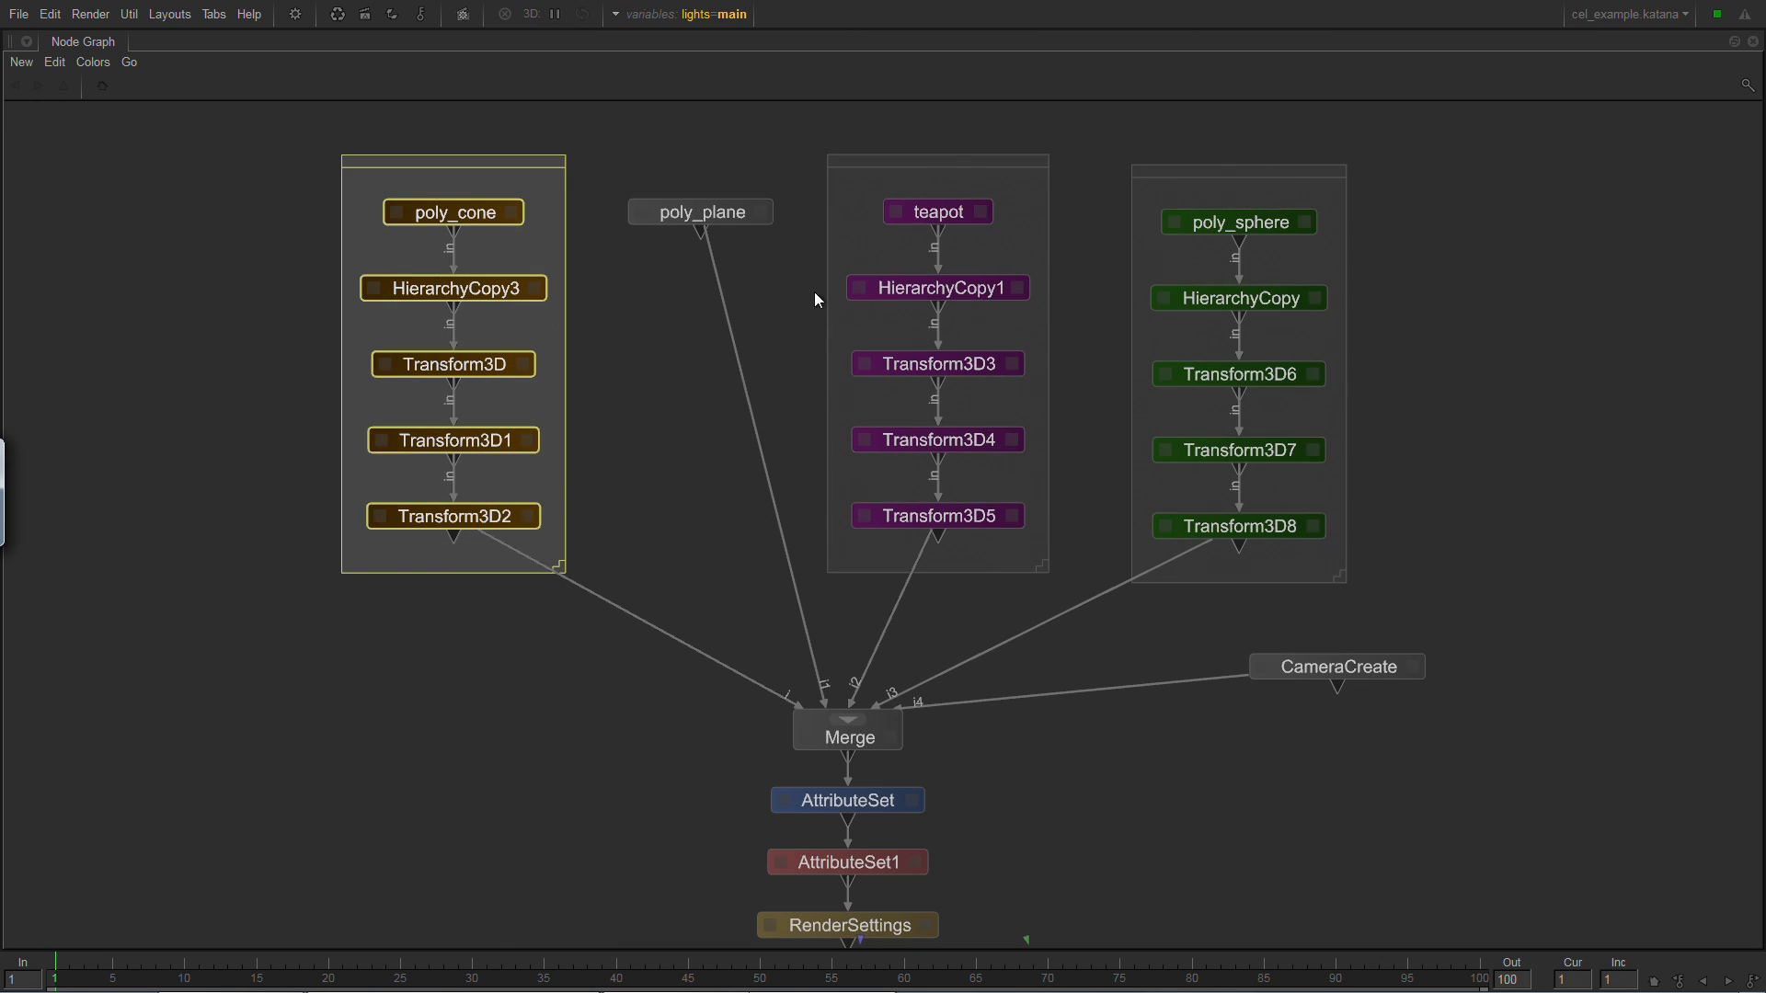
left_click_drag(831, 132, 1033, 604)
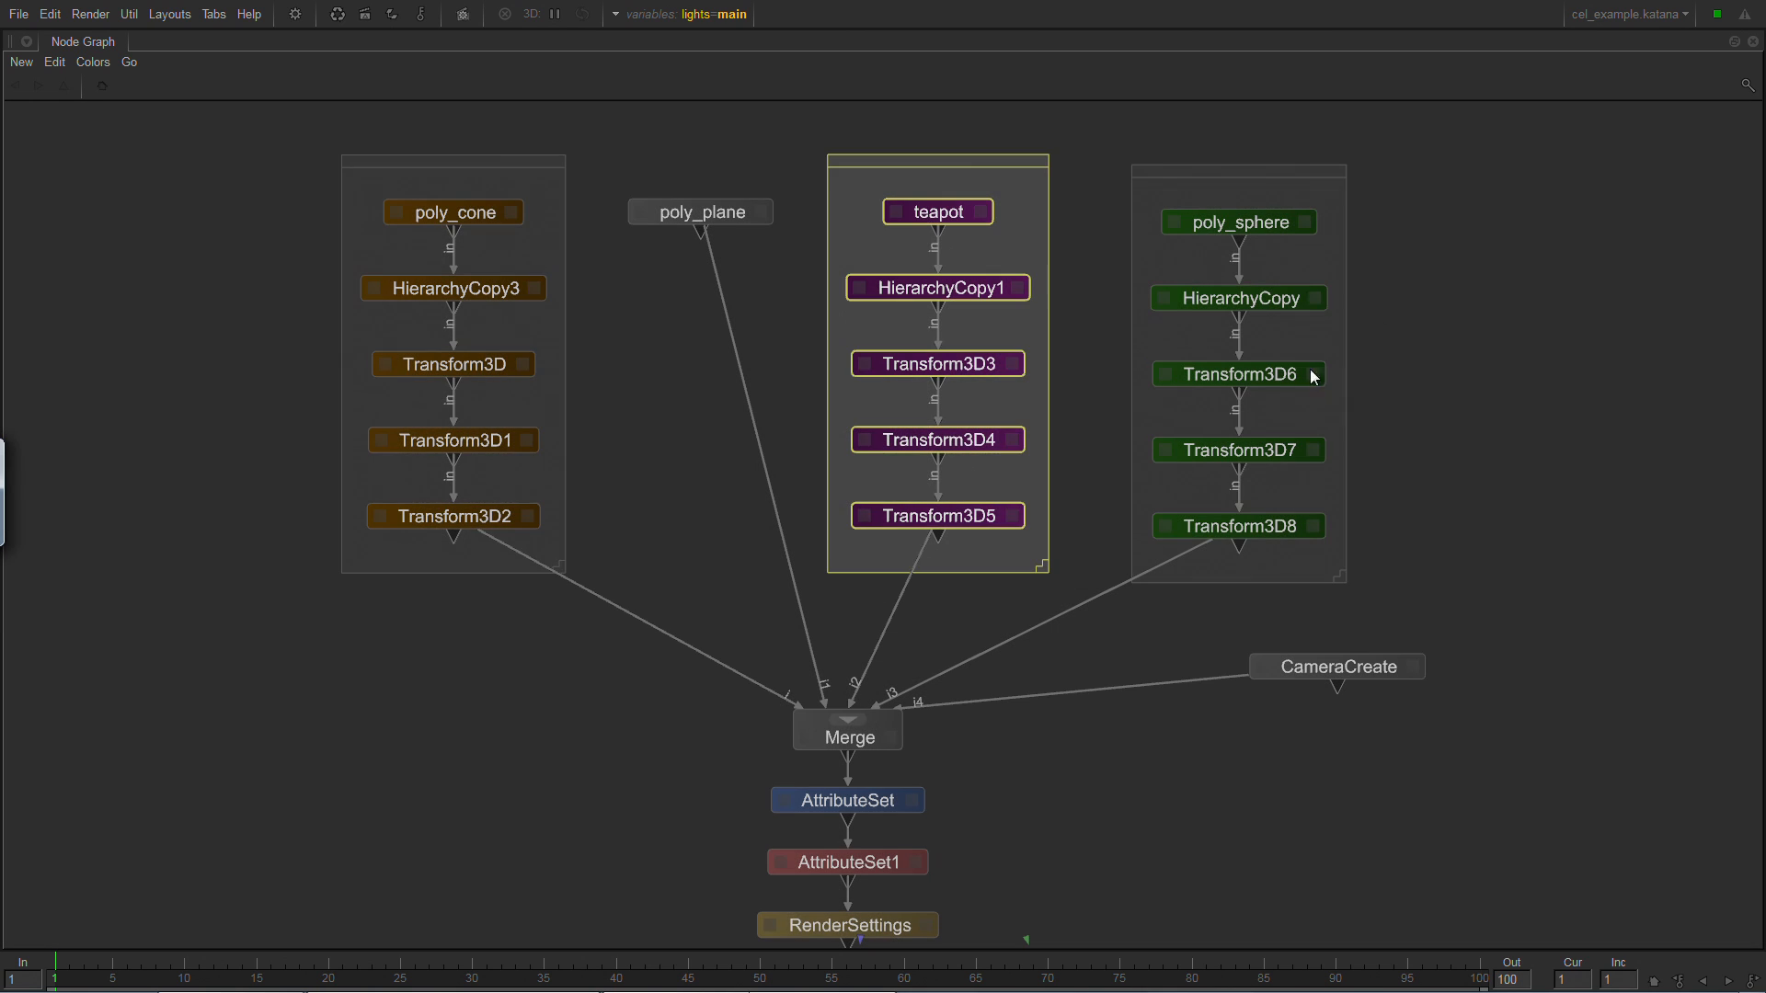
left_click_drag(1455, 132, 1117, 603)
left_click(690, 212)
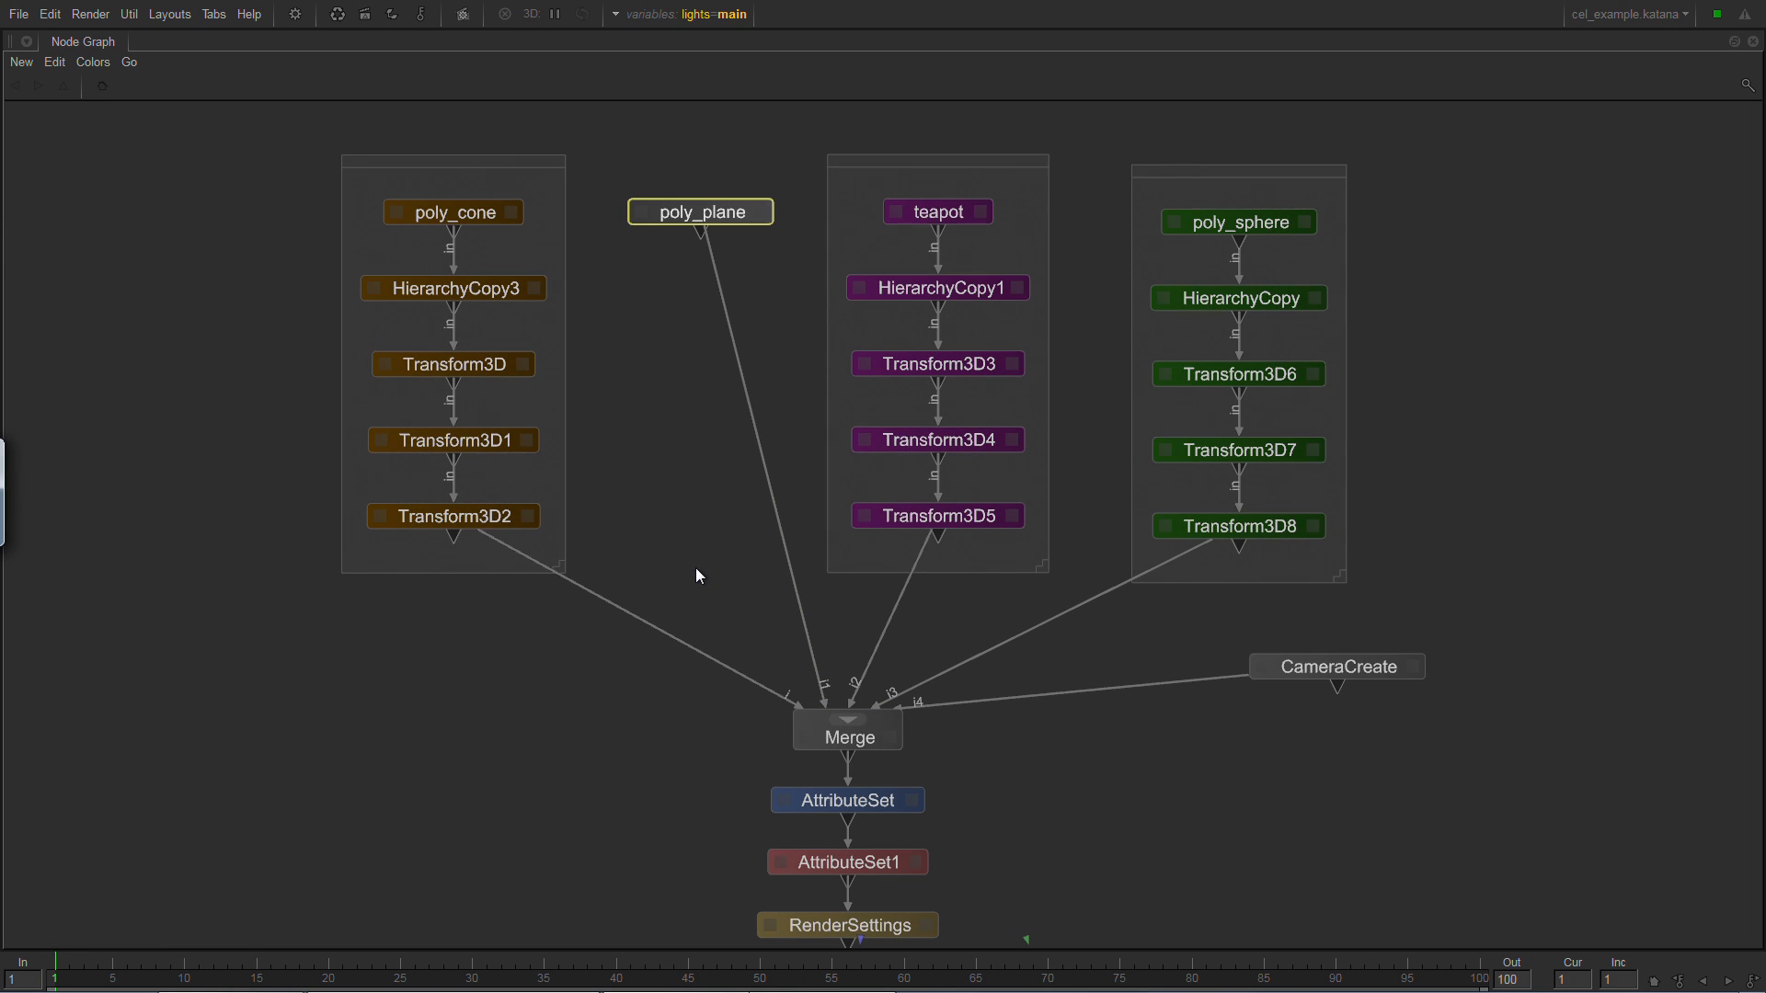
View and edit the scene at the Merge node, restoring the full layout to examine the merged geometry.
middle_click_drag(715, 631, 637, 477)
middle_click_drag(510, 617, 454, 457)
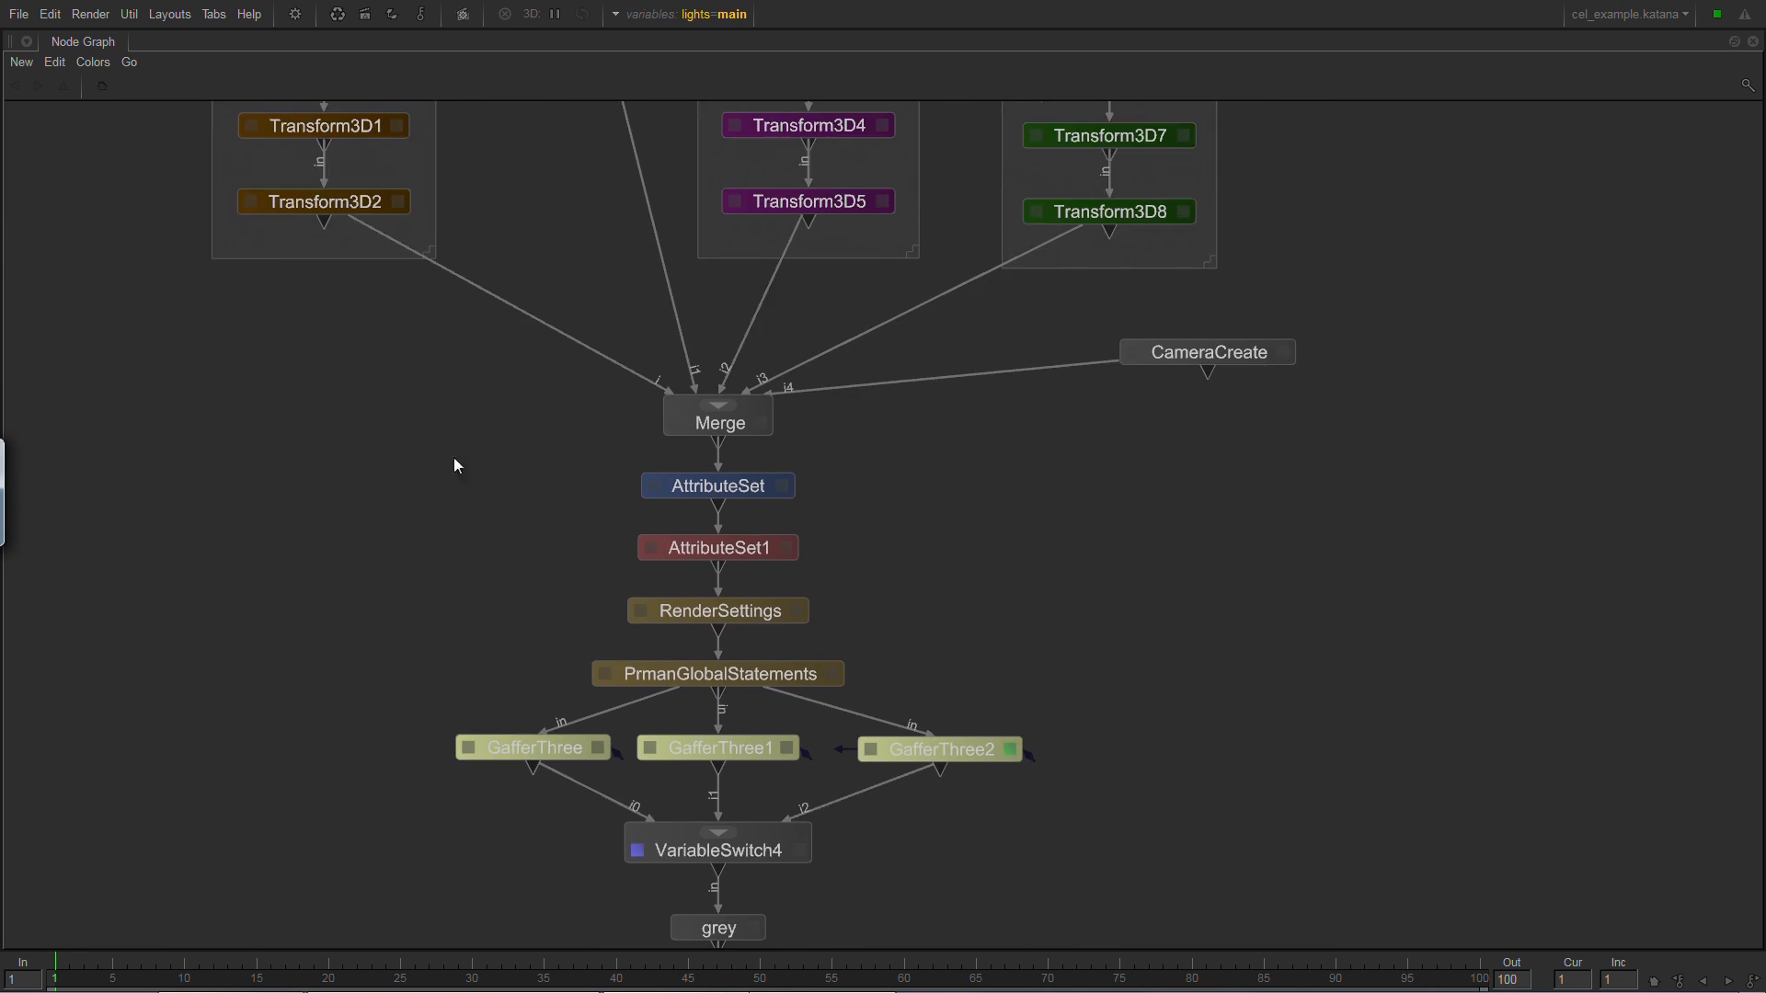
middle_click_drag(577, 415, 671, 462)
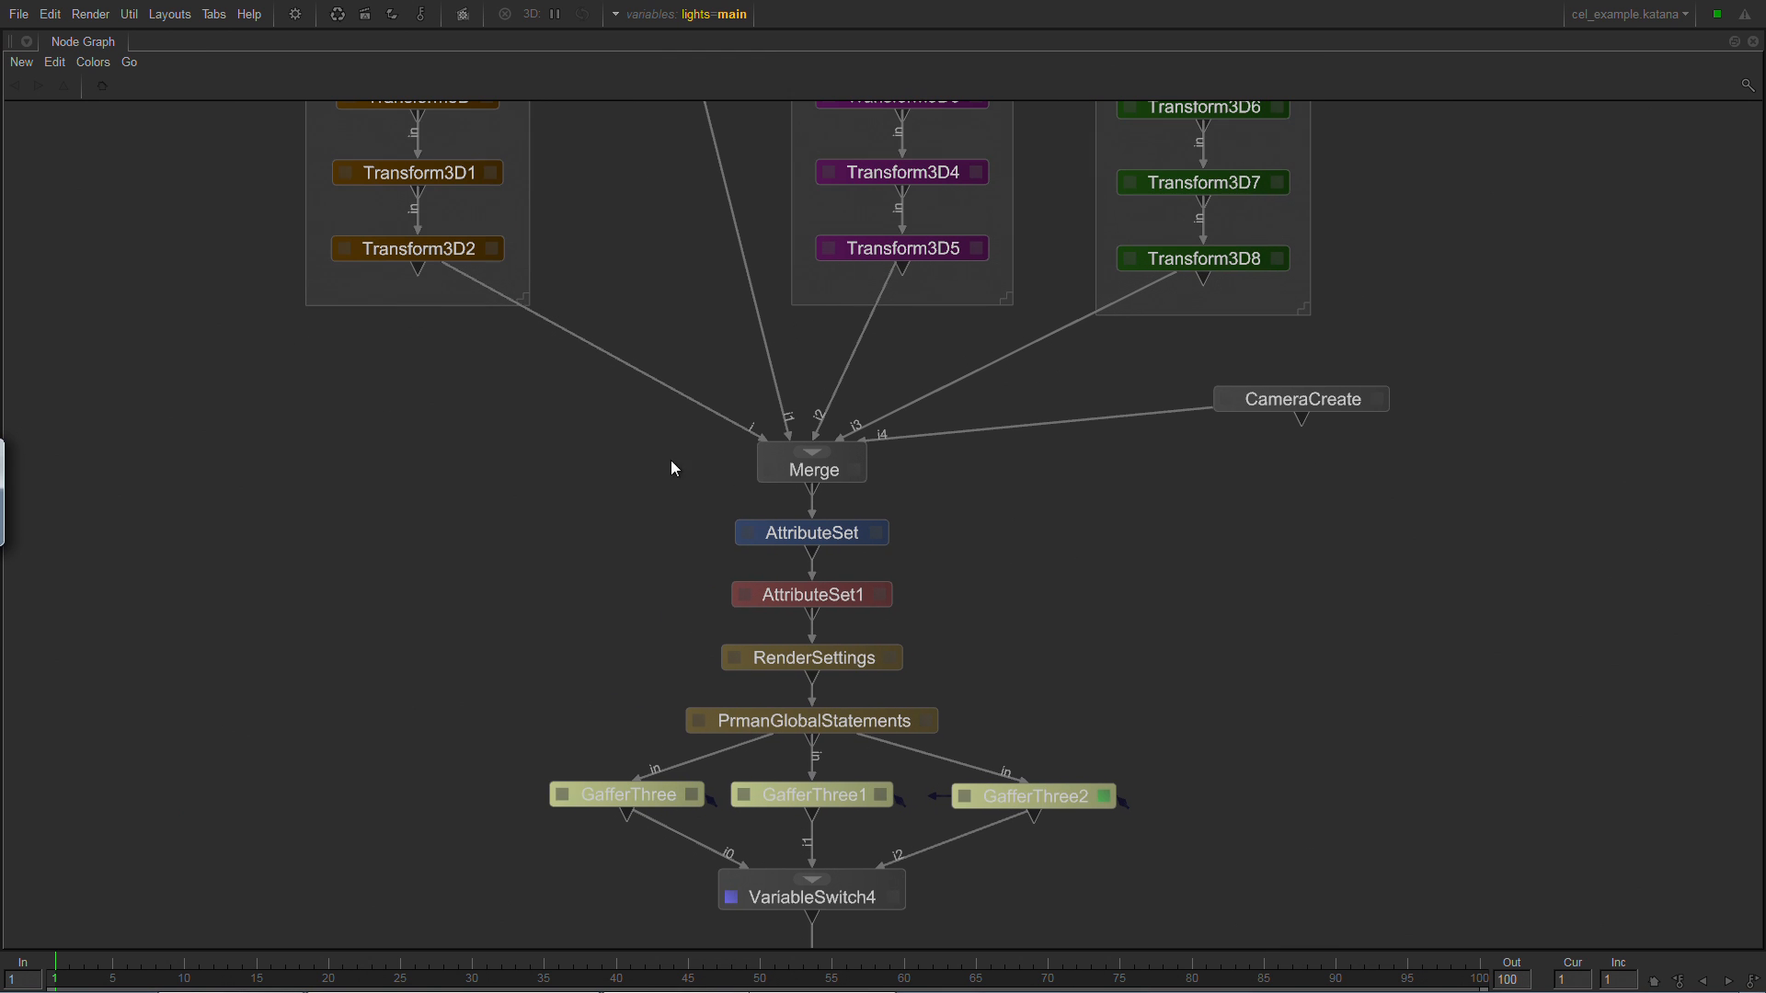
double_click(788, 467)
key("space")
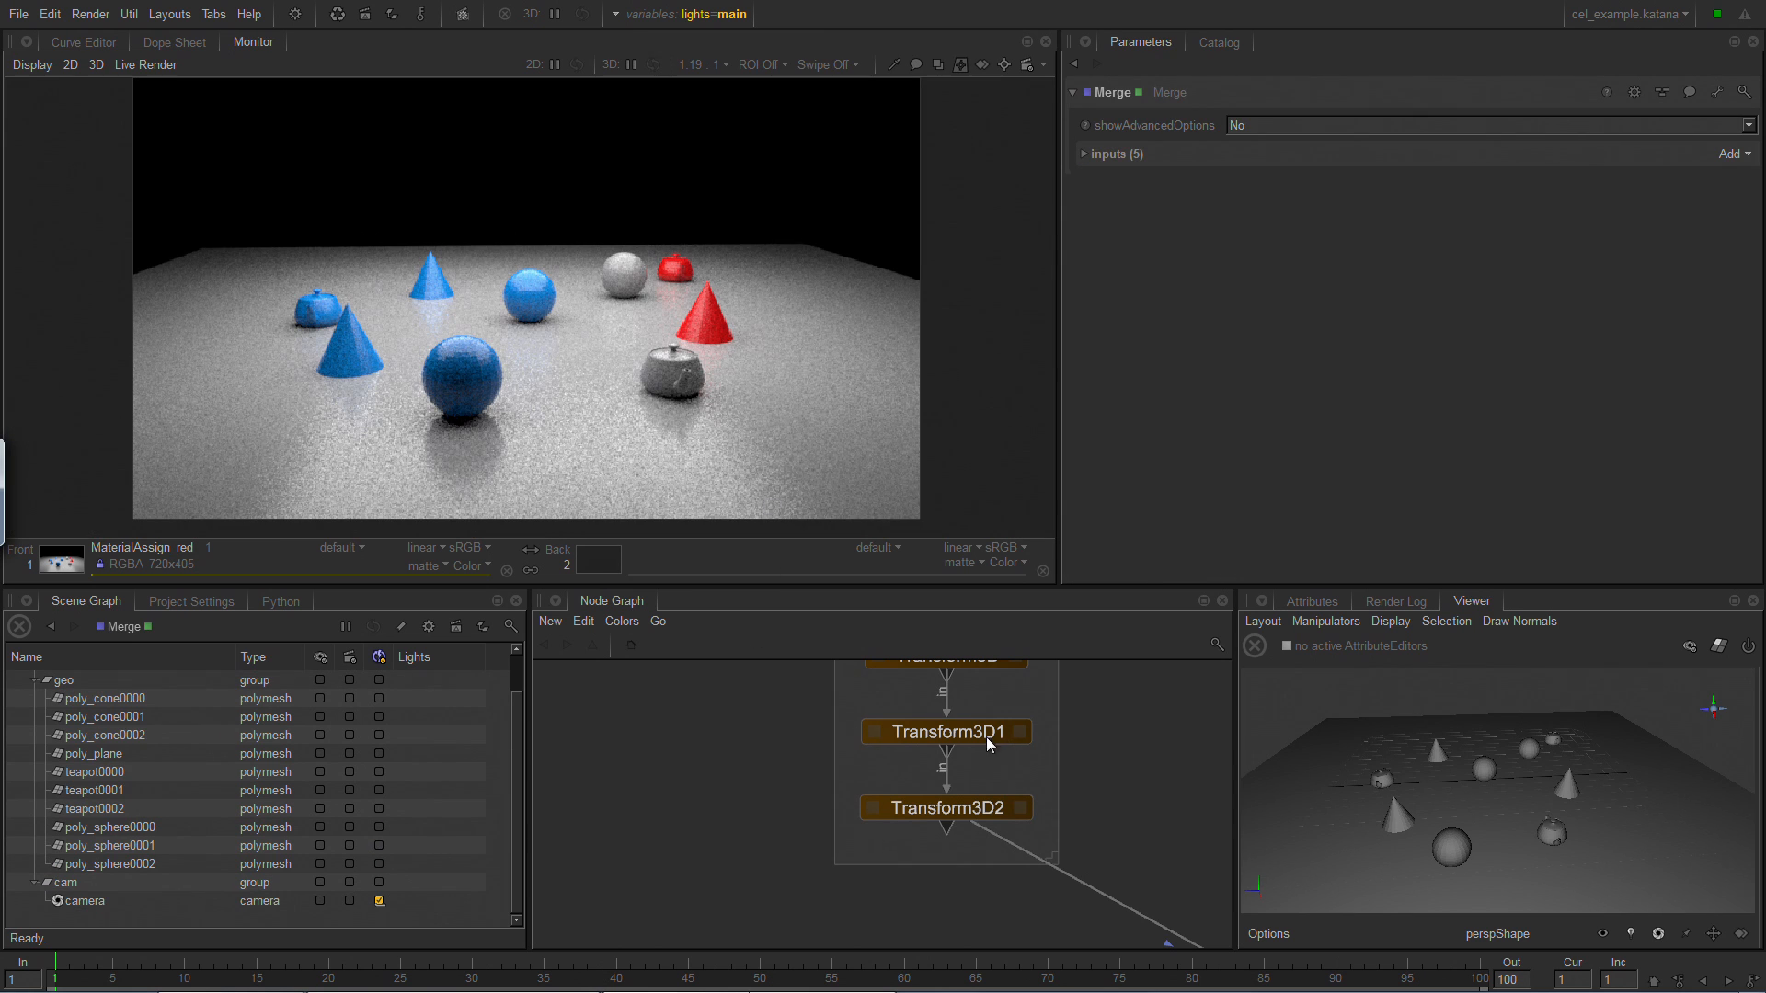
middle_click_drag(1085, 901, 641, 679)
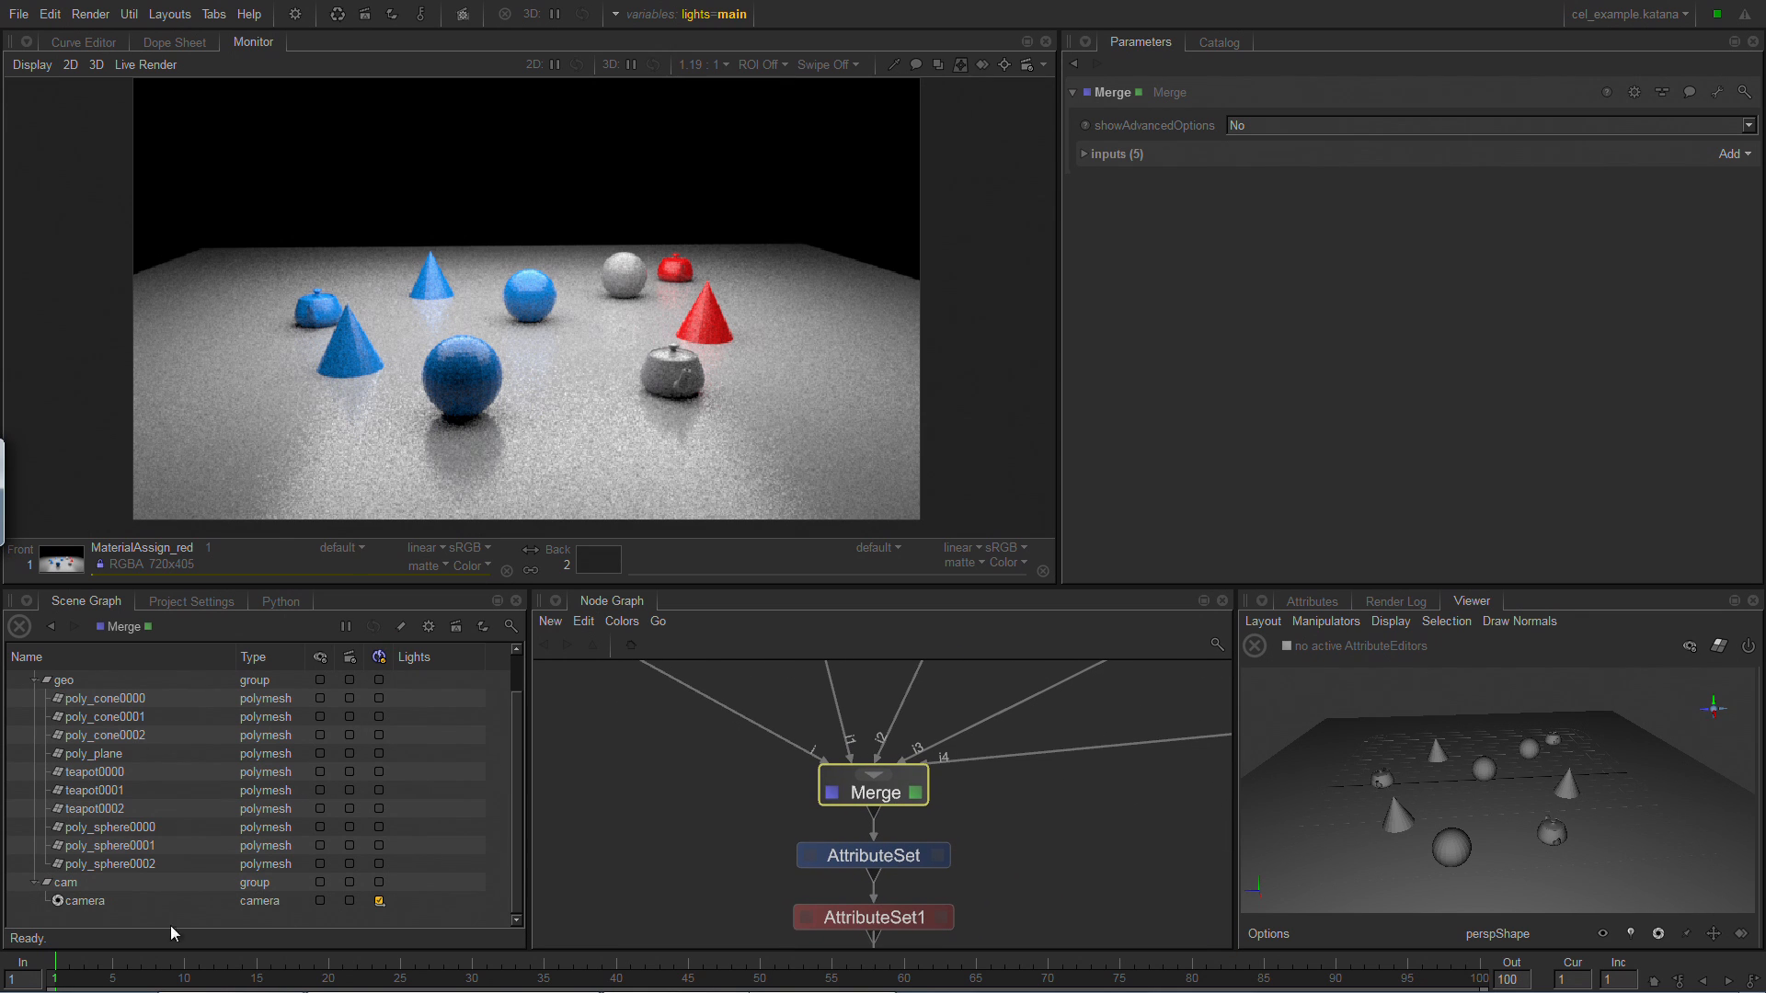
mouse_move(1450, 826)
left_mouse_down("alt")
mouse_move(1254, 813)
mouse_move(1256, 843)
mouse_move(1310, 813)
mouse_move(1475, 822)
mouse_move(1435, 823)
left_mouse_up("alt")
middle_click_drag(1011, 848, 995, 737)
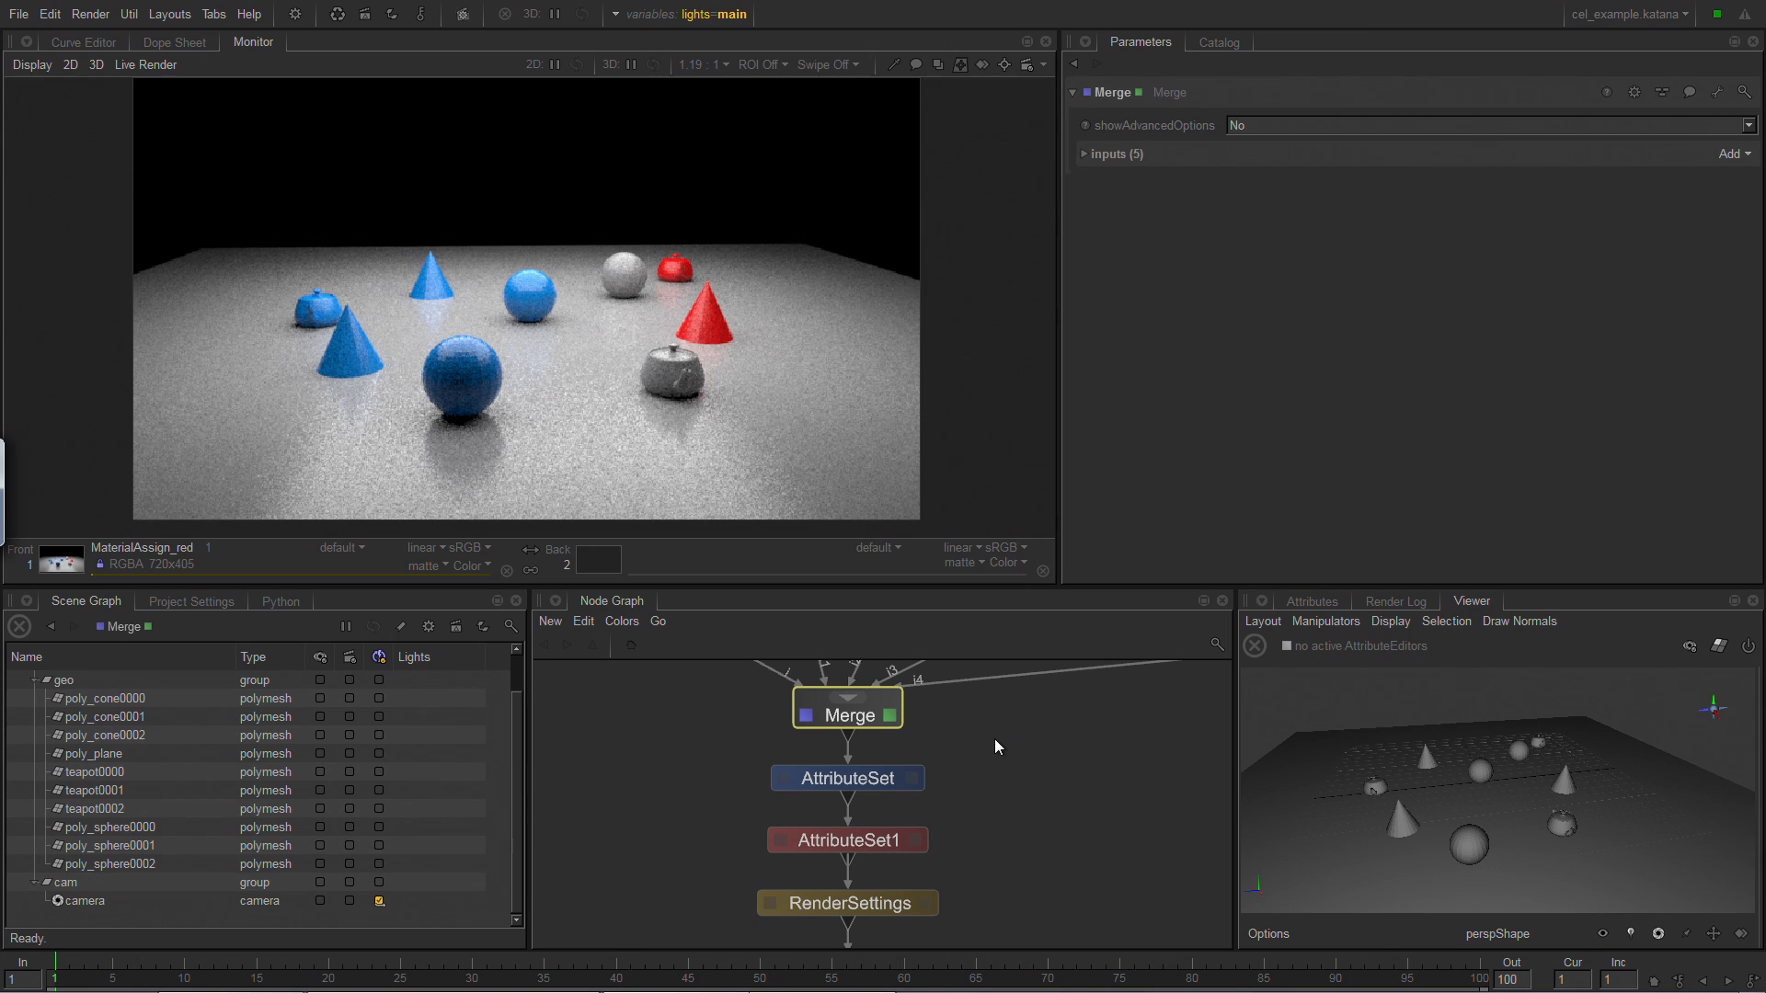
left_click(996, 738)
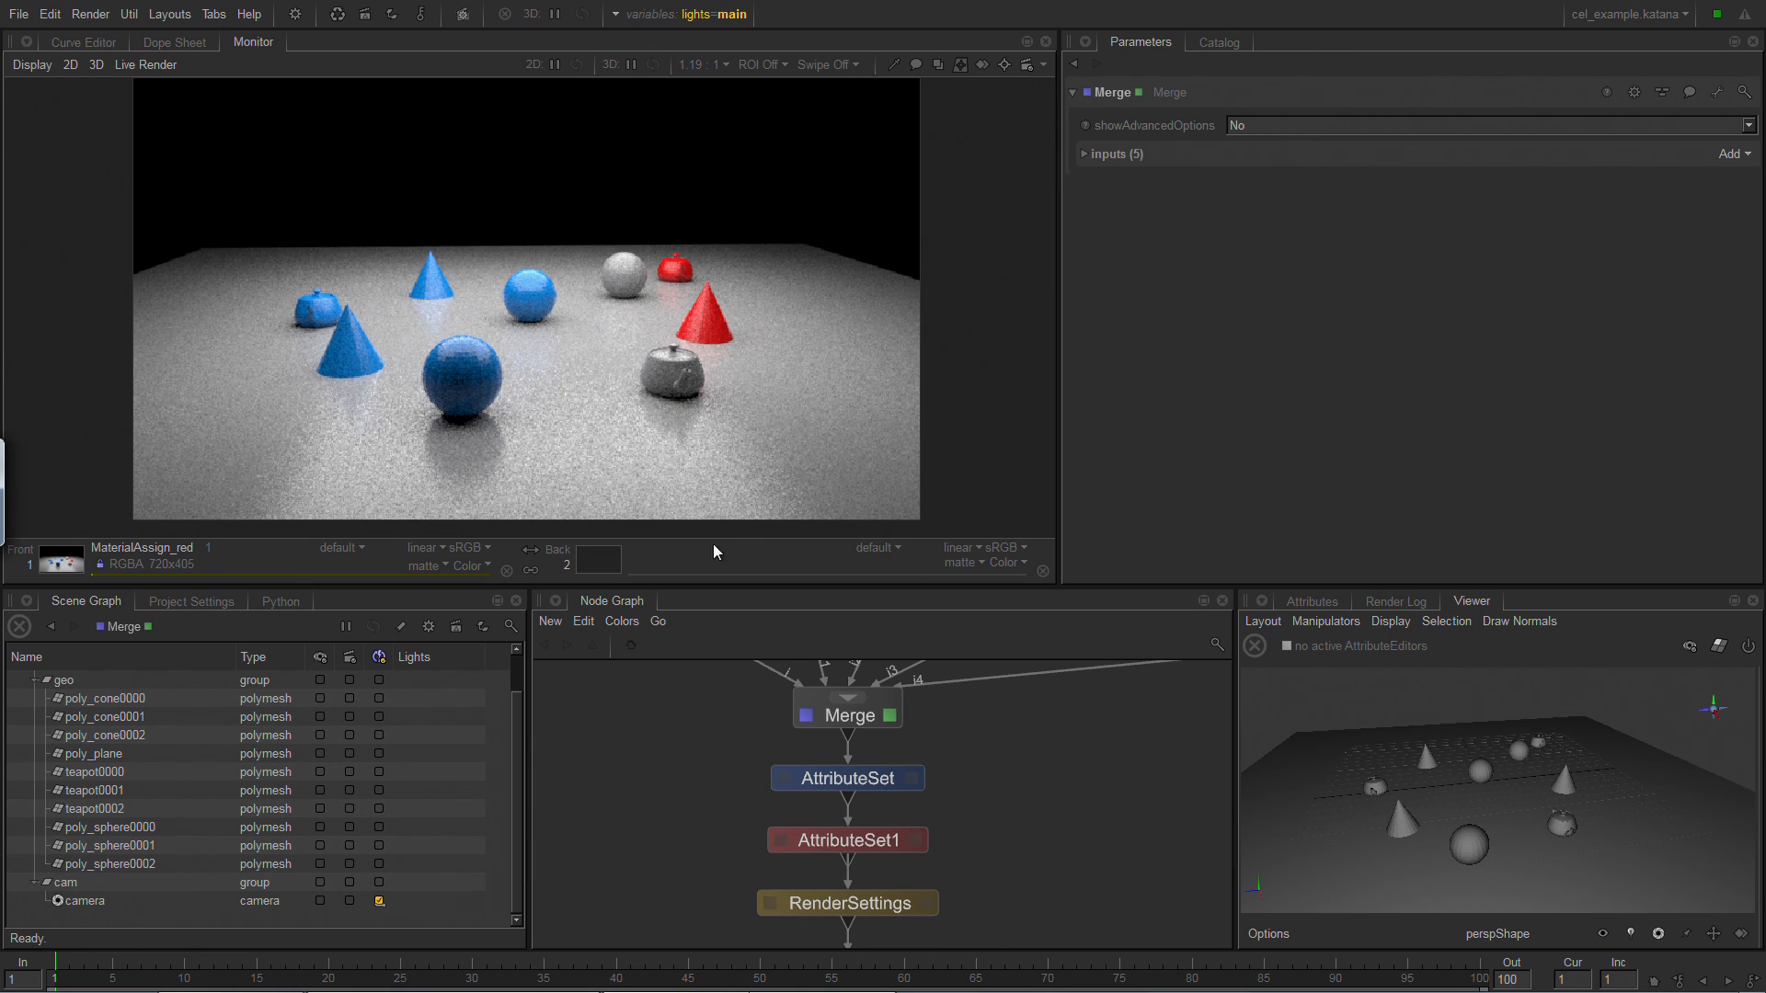
Open the AttributeSet node's parameters and find and select its CEL path results in the Scene Graph.
left_click(863, 781)
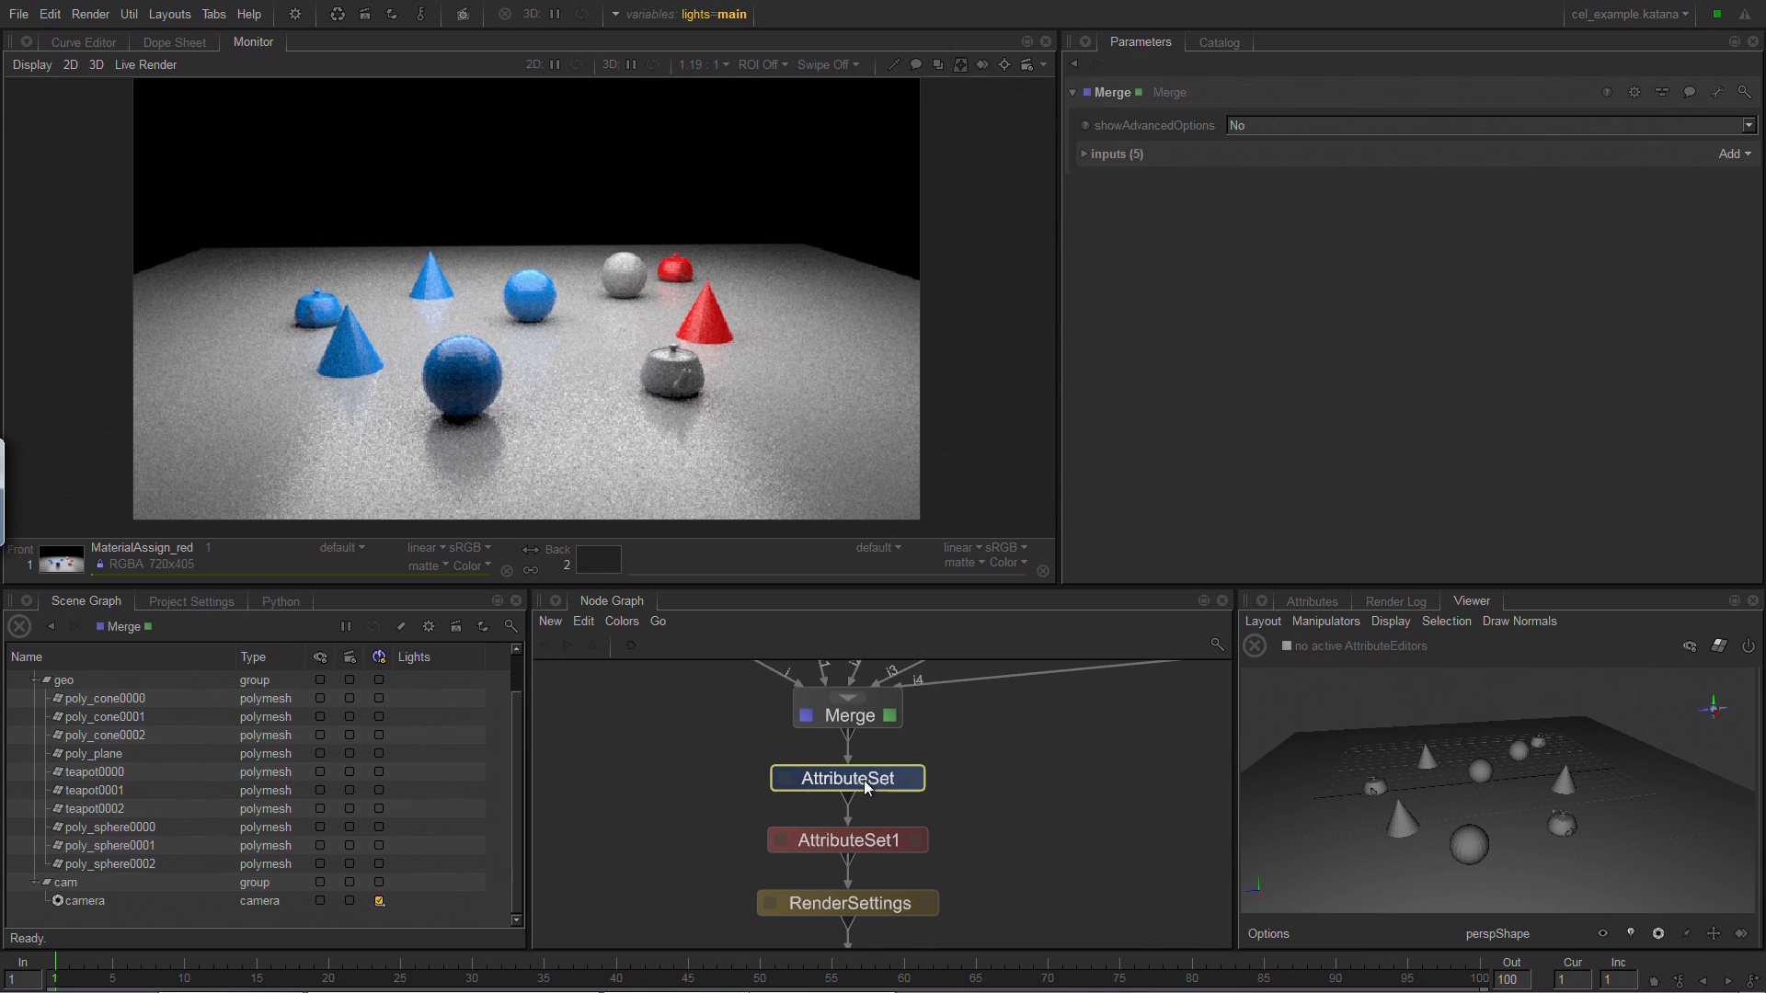
left_click(912, 779)
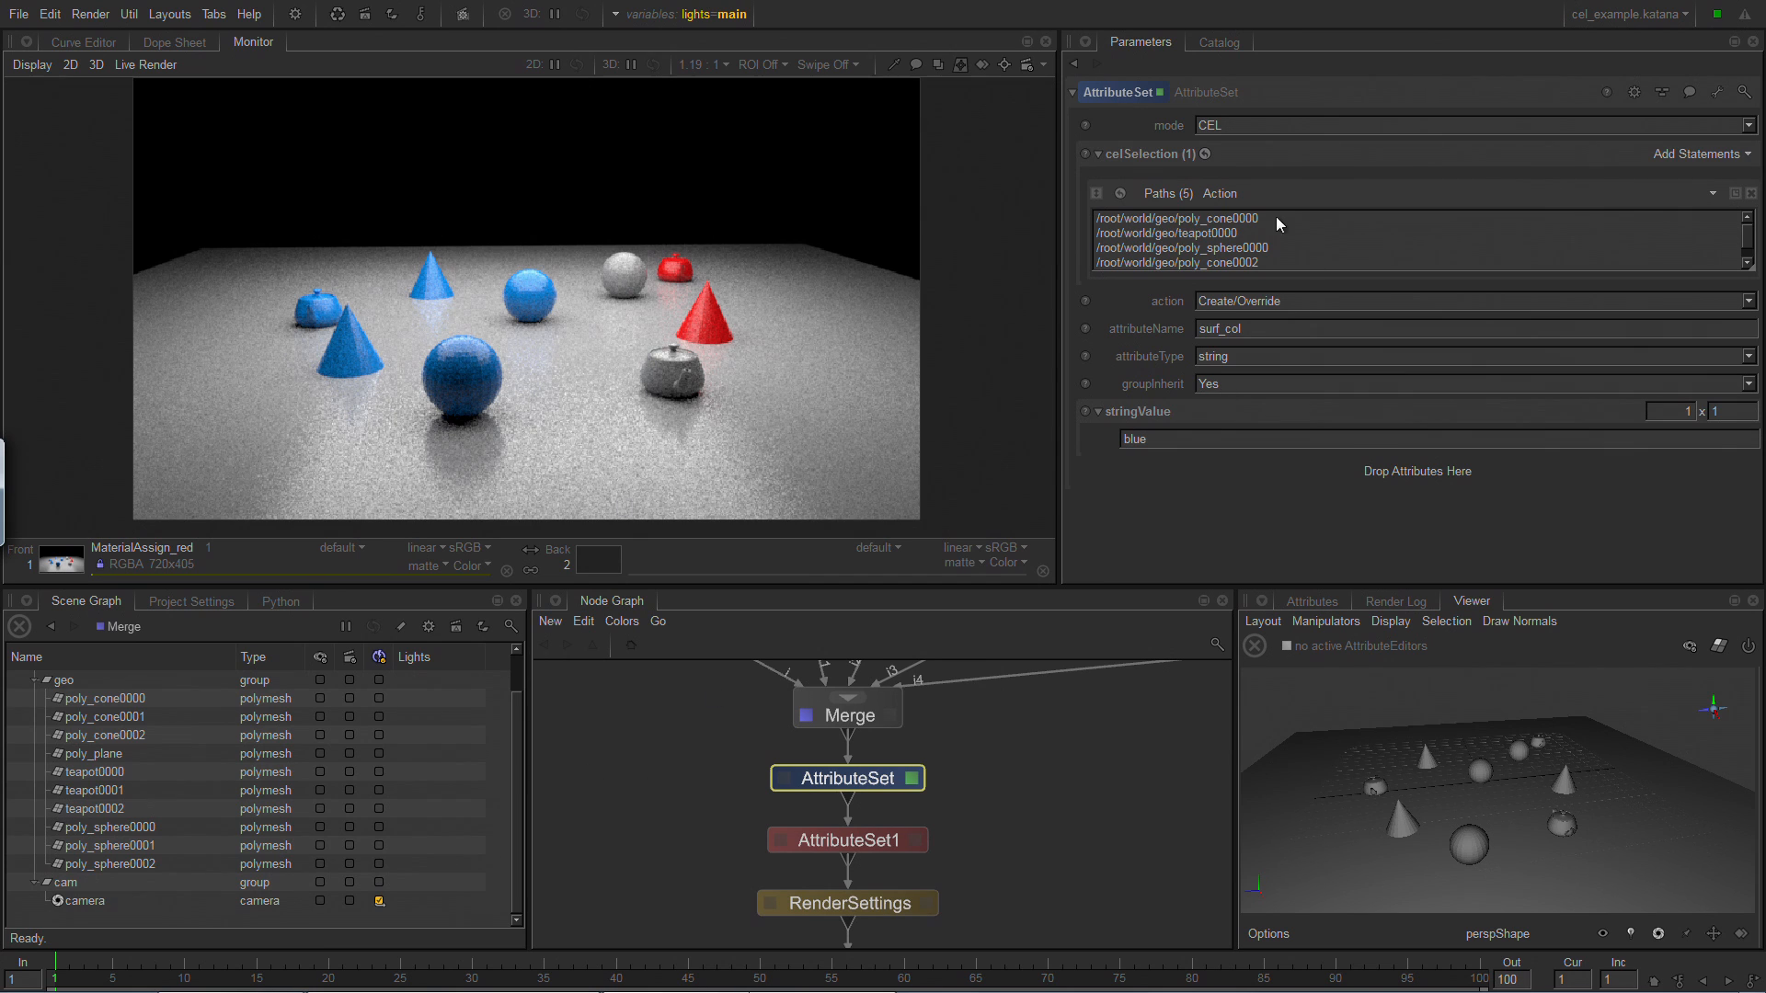
right_click(1176, 214)
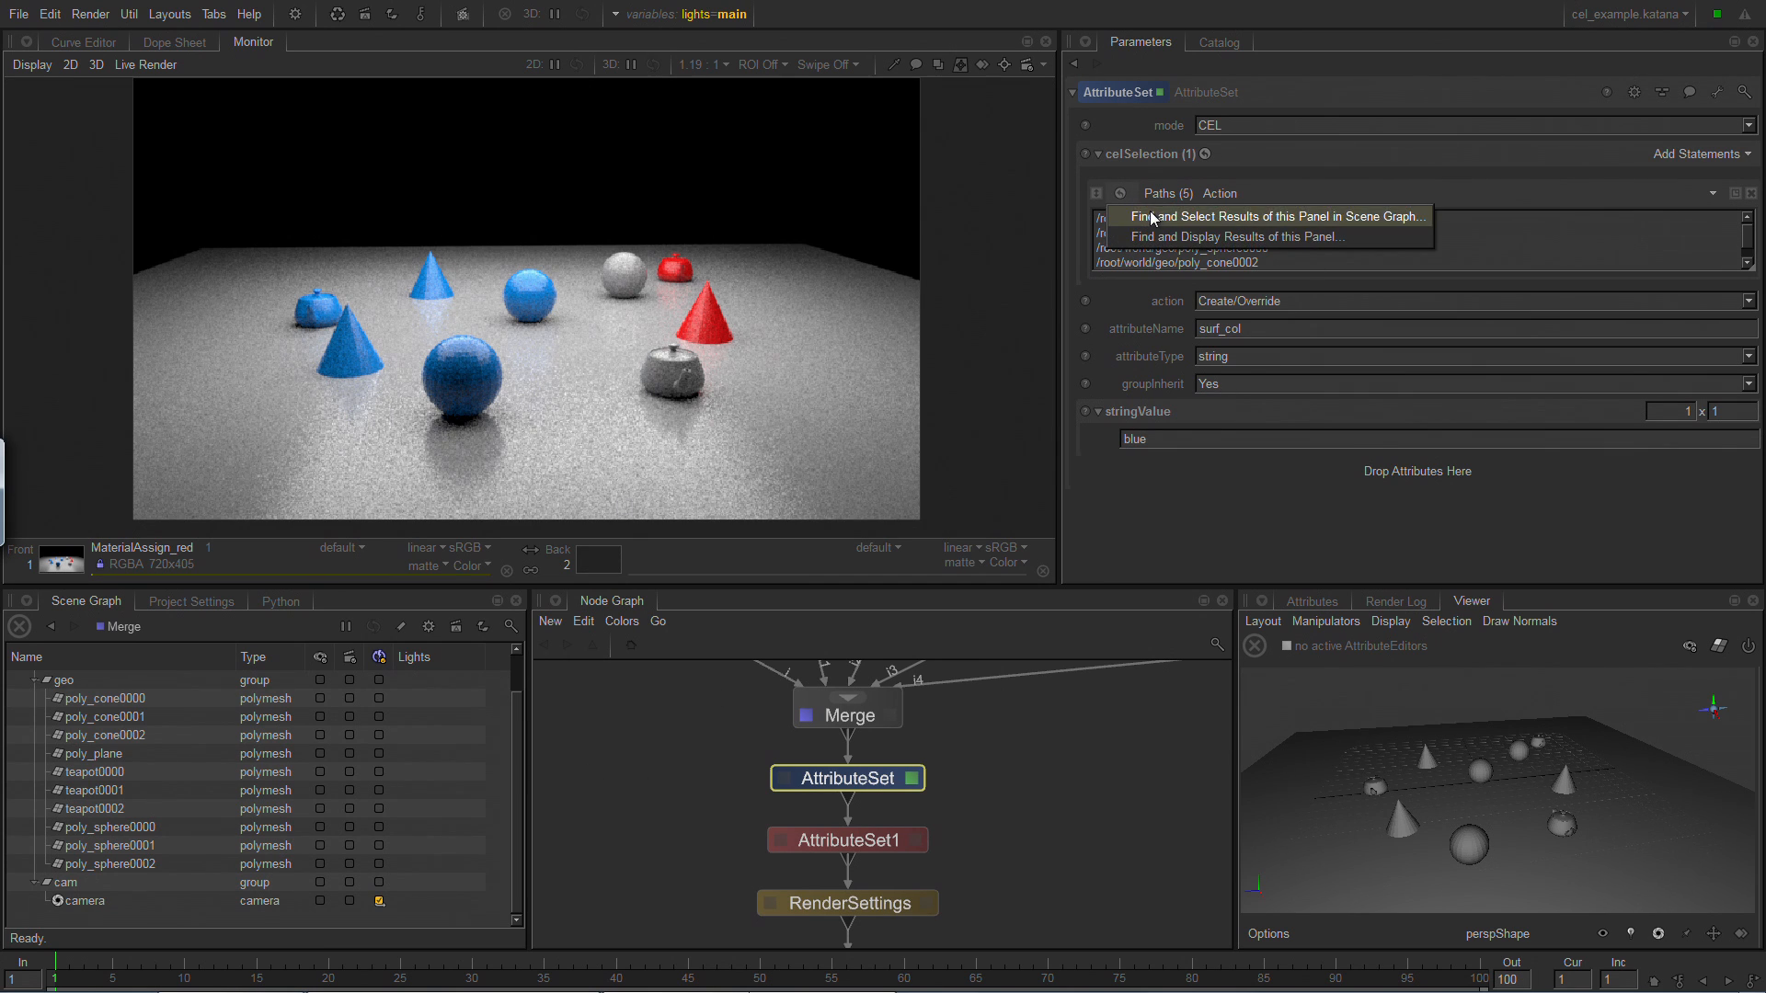
left_click(1205, 219)
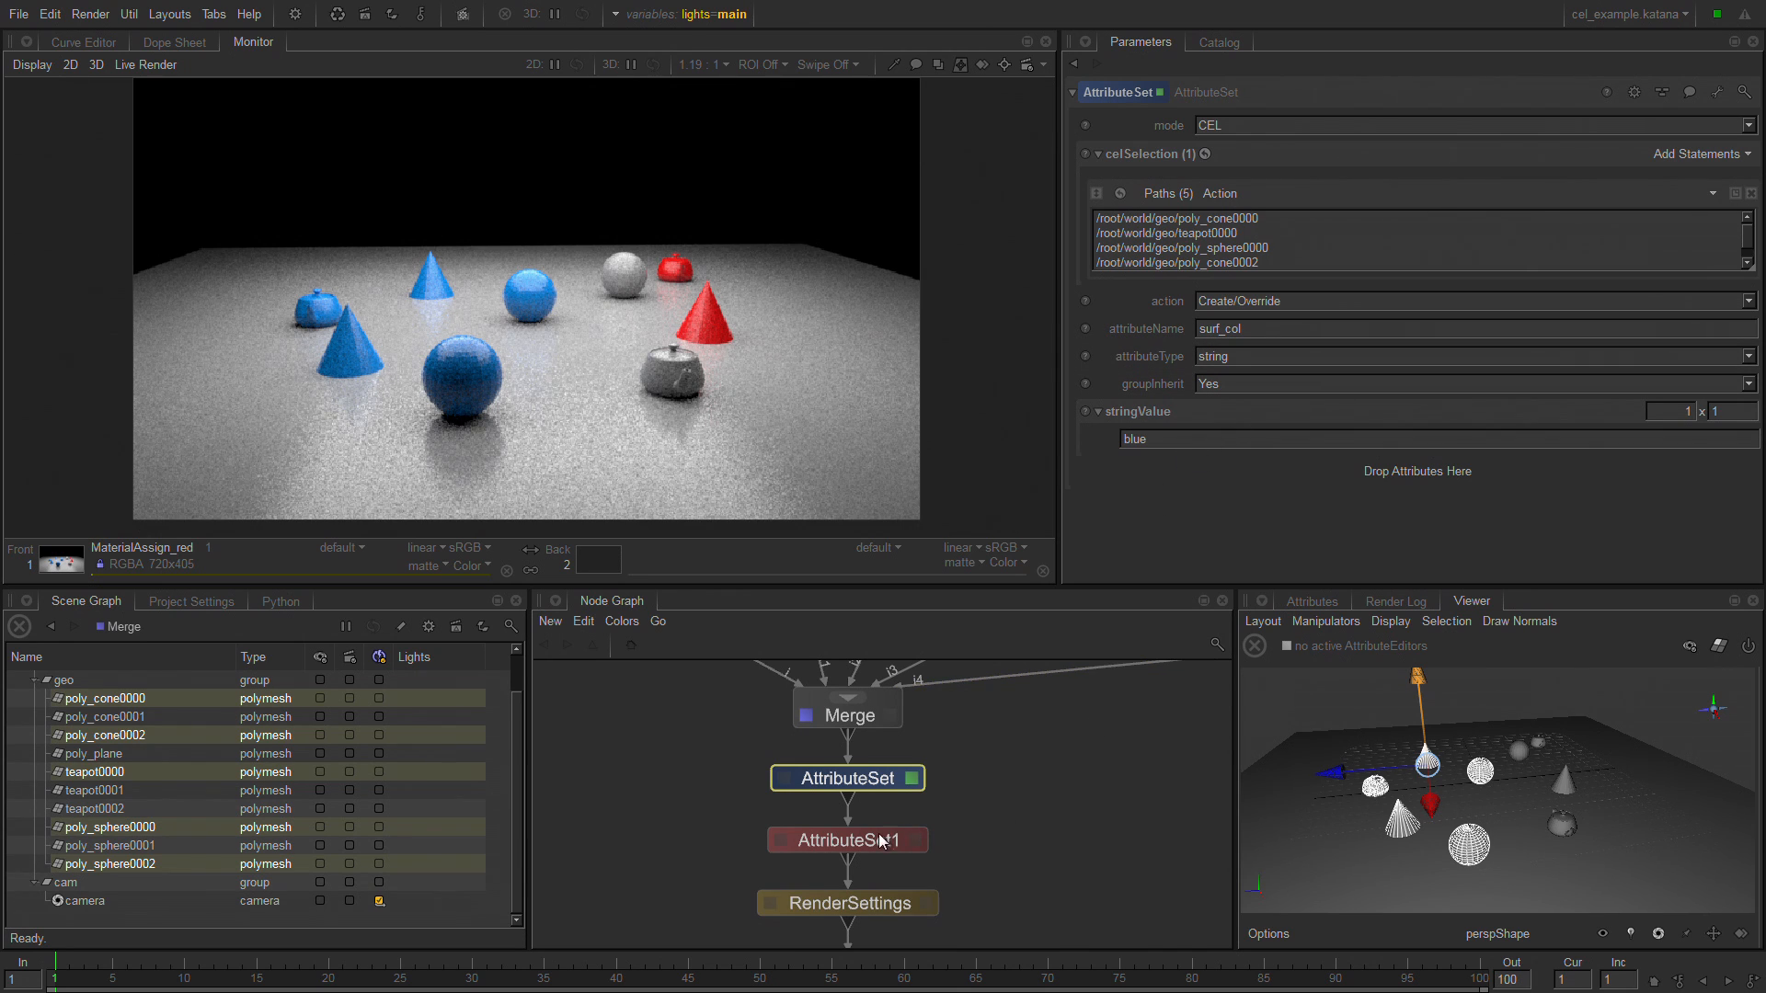
Open the AttributeSet1 node's parameters and examine the RenderSettings, PrmanGlobalStatements and GafferThree nodes downstream.
left_click(916, 841)
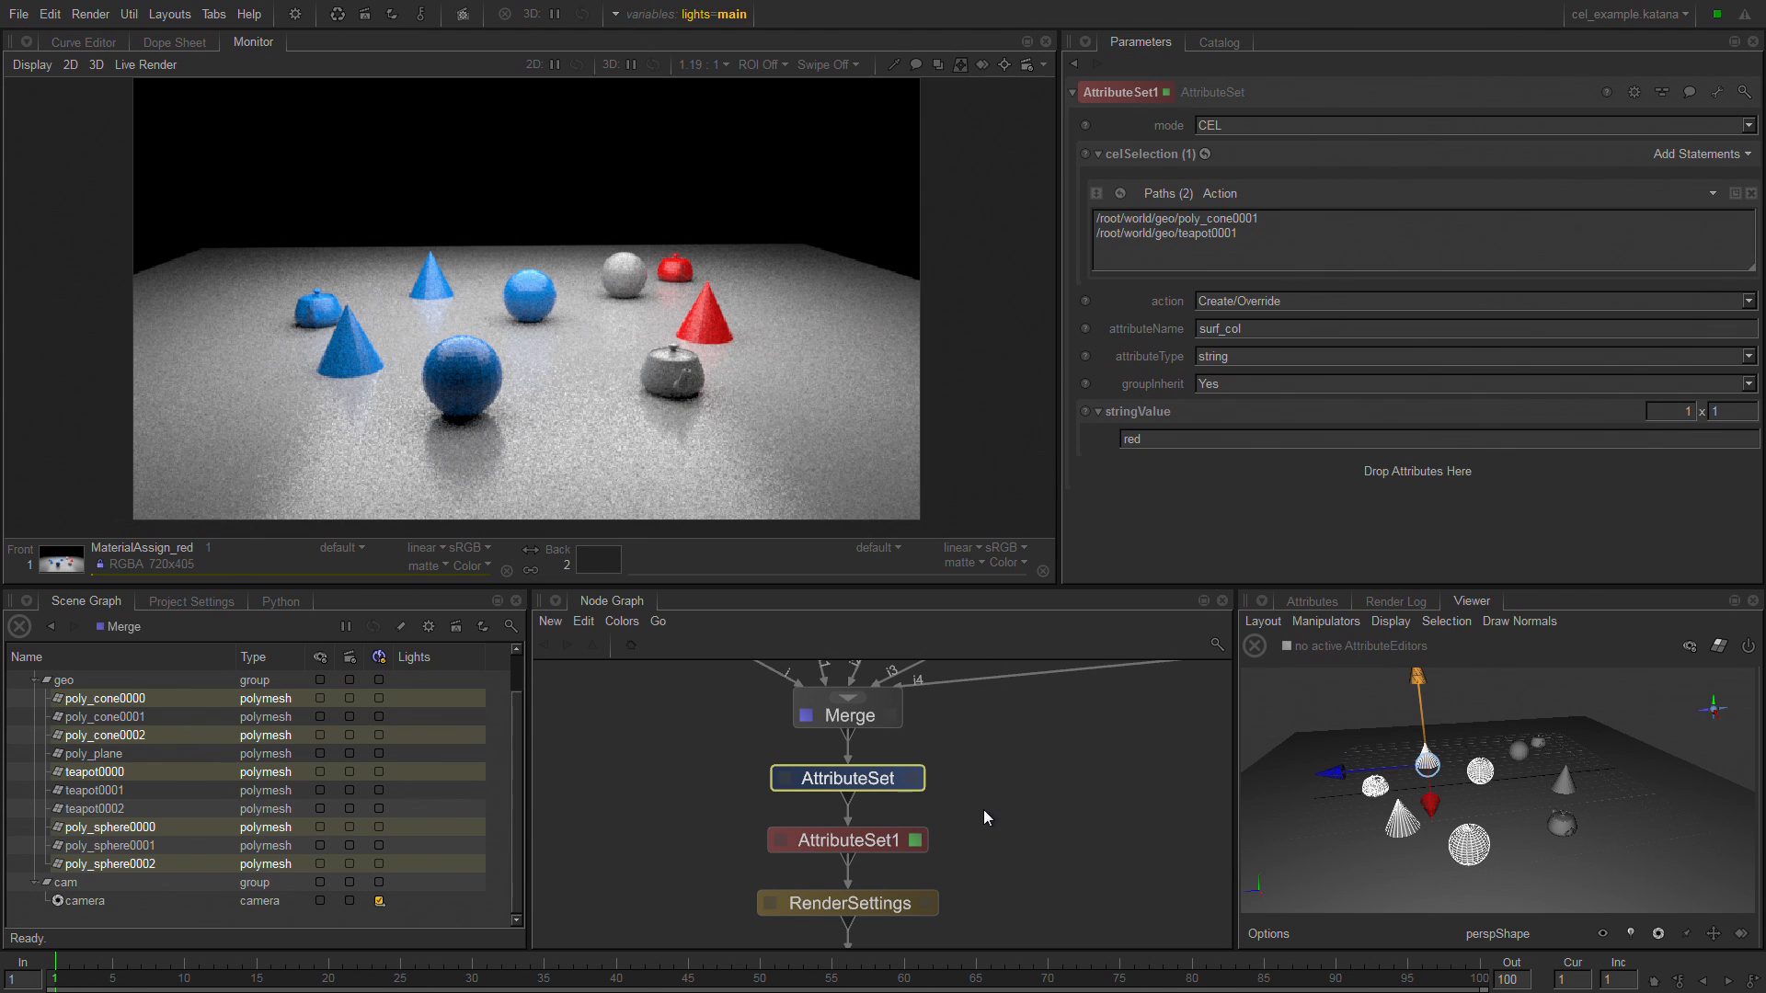
middle_click_drag(998, 811, 969, 745)
middle_click_drag(978, 856, 953, 718)
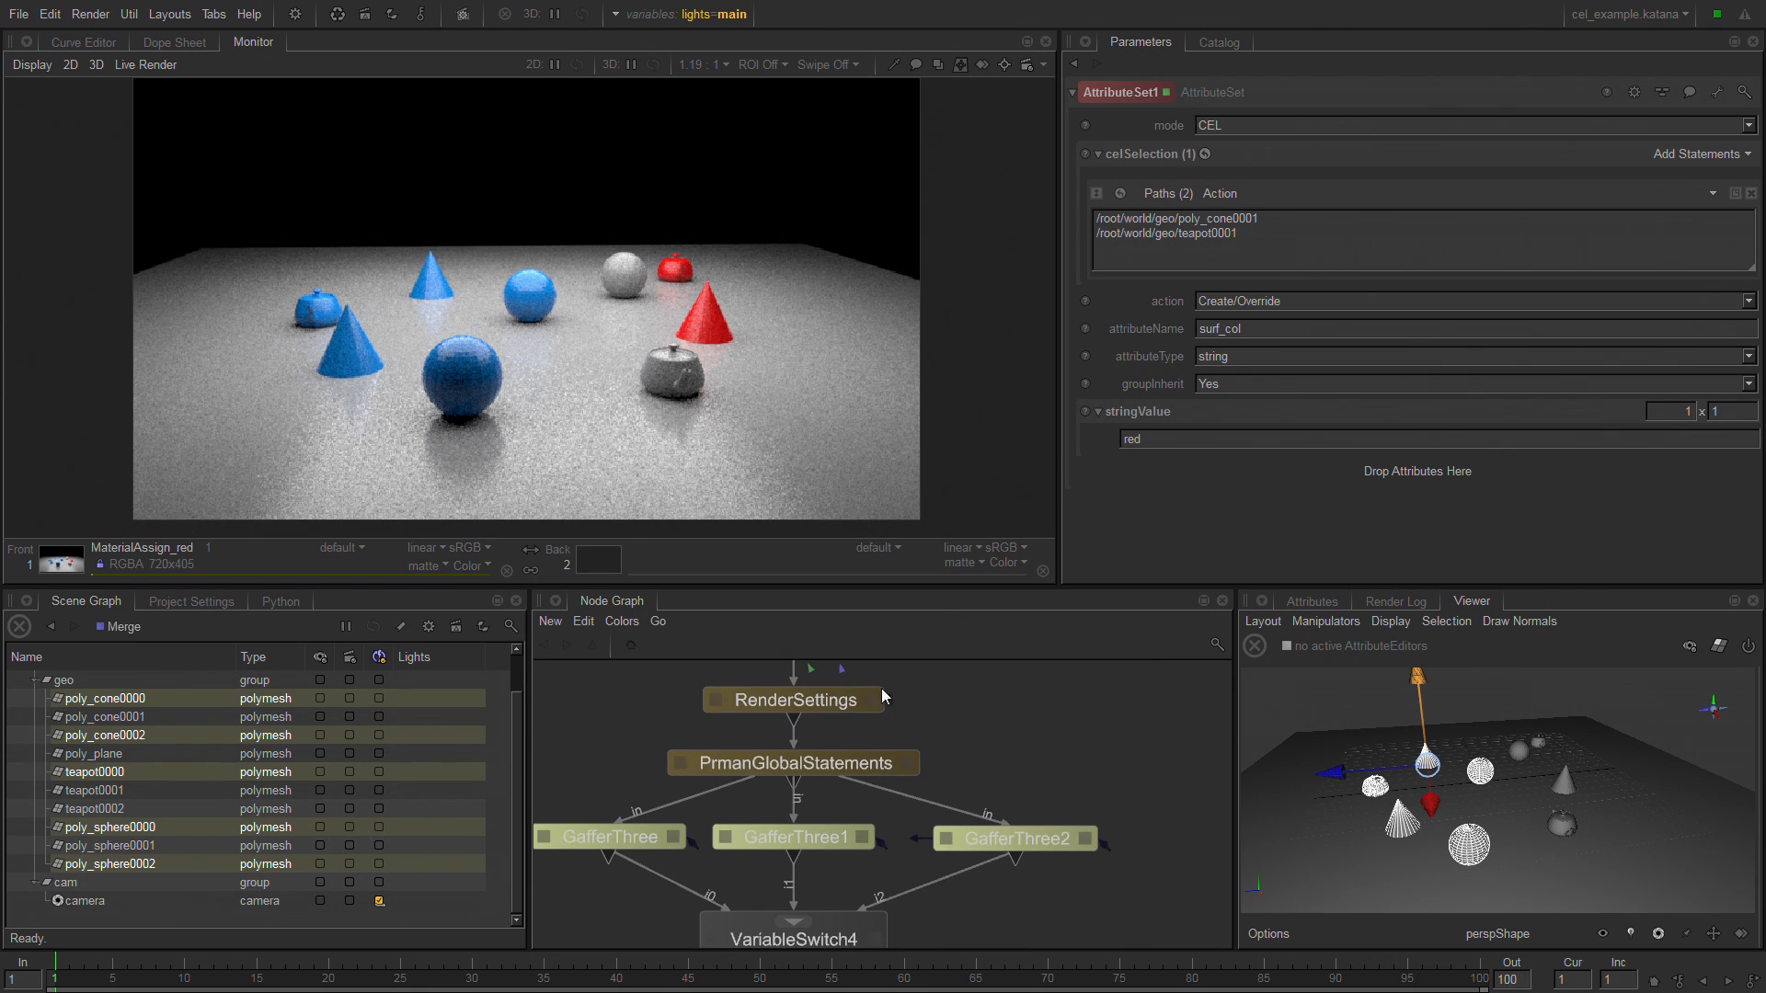
left_click_drag(881, 697, 782, 773)
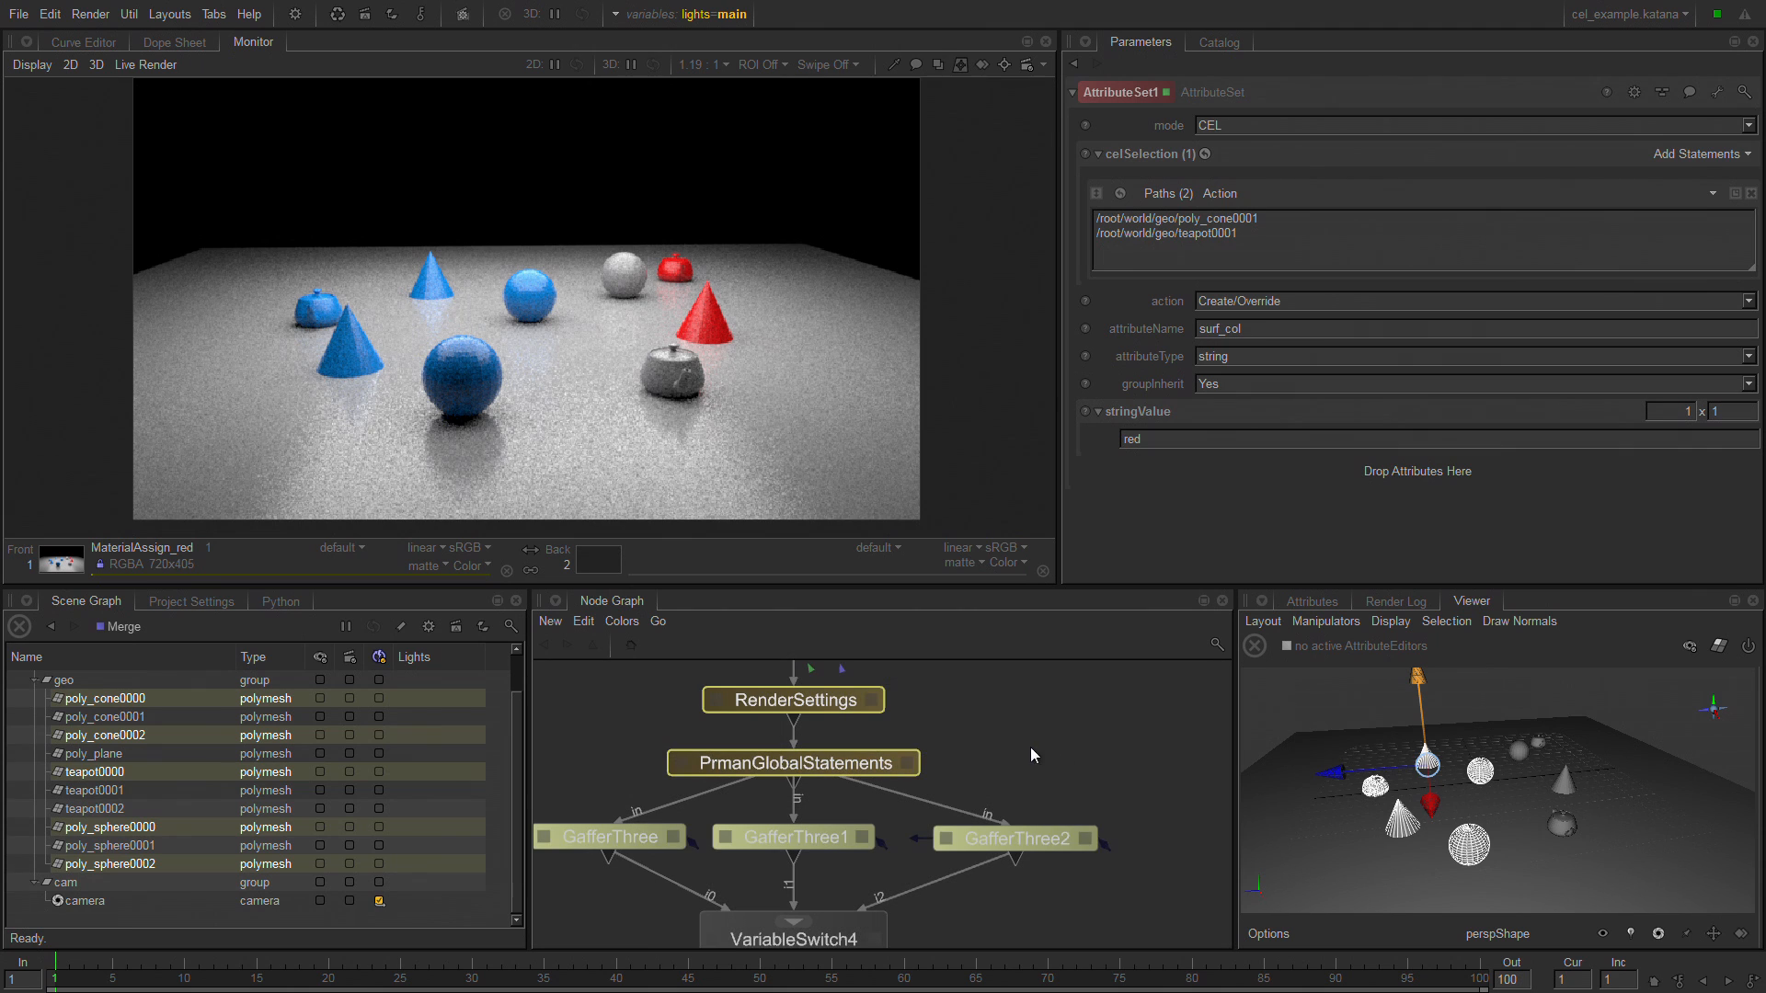
middle_click_drag(1030, 747, 1120, 696)
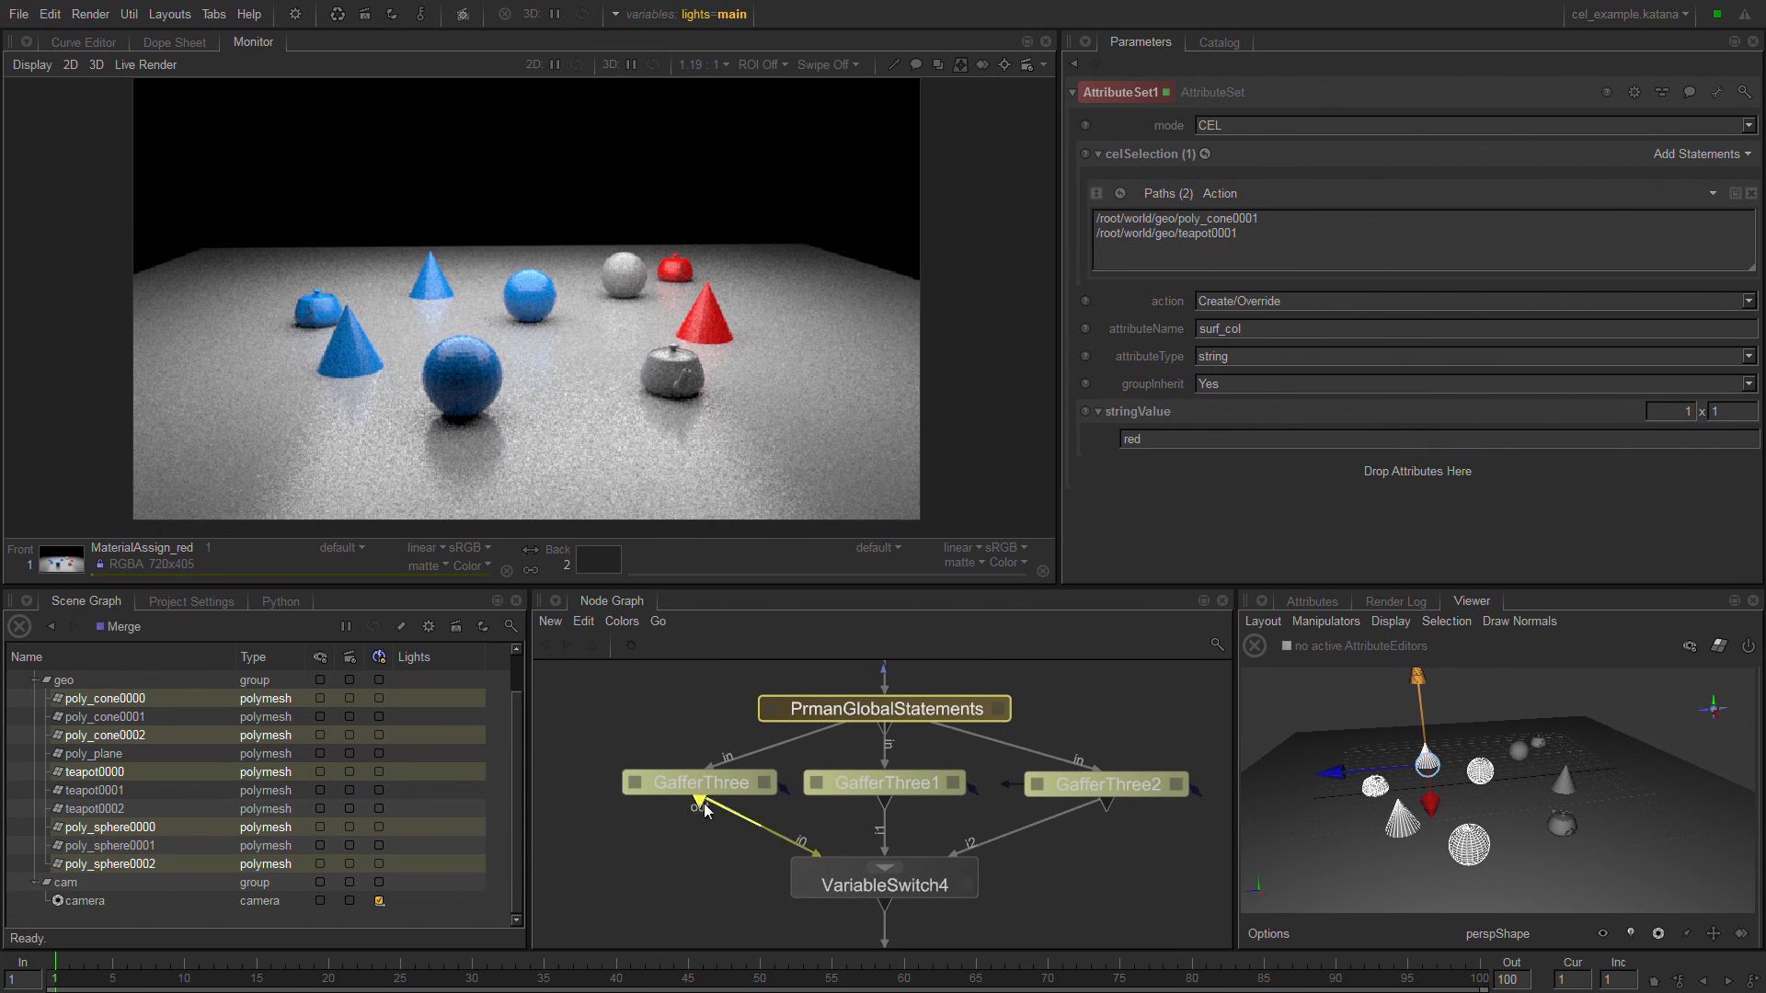
Open the parameters of the grey material node below VariableSwitch4.
middle_click_drag(702, 867, 632, 660)
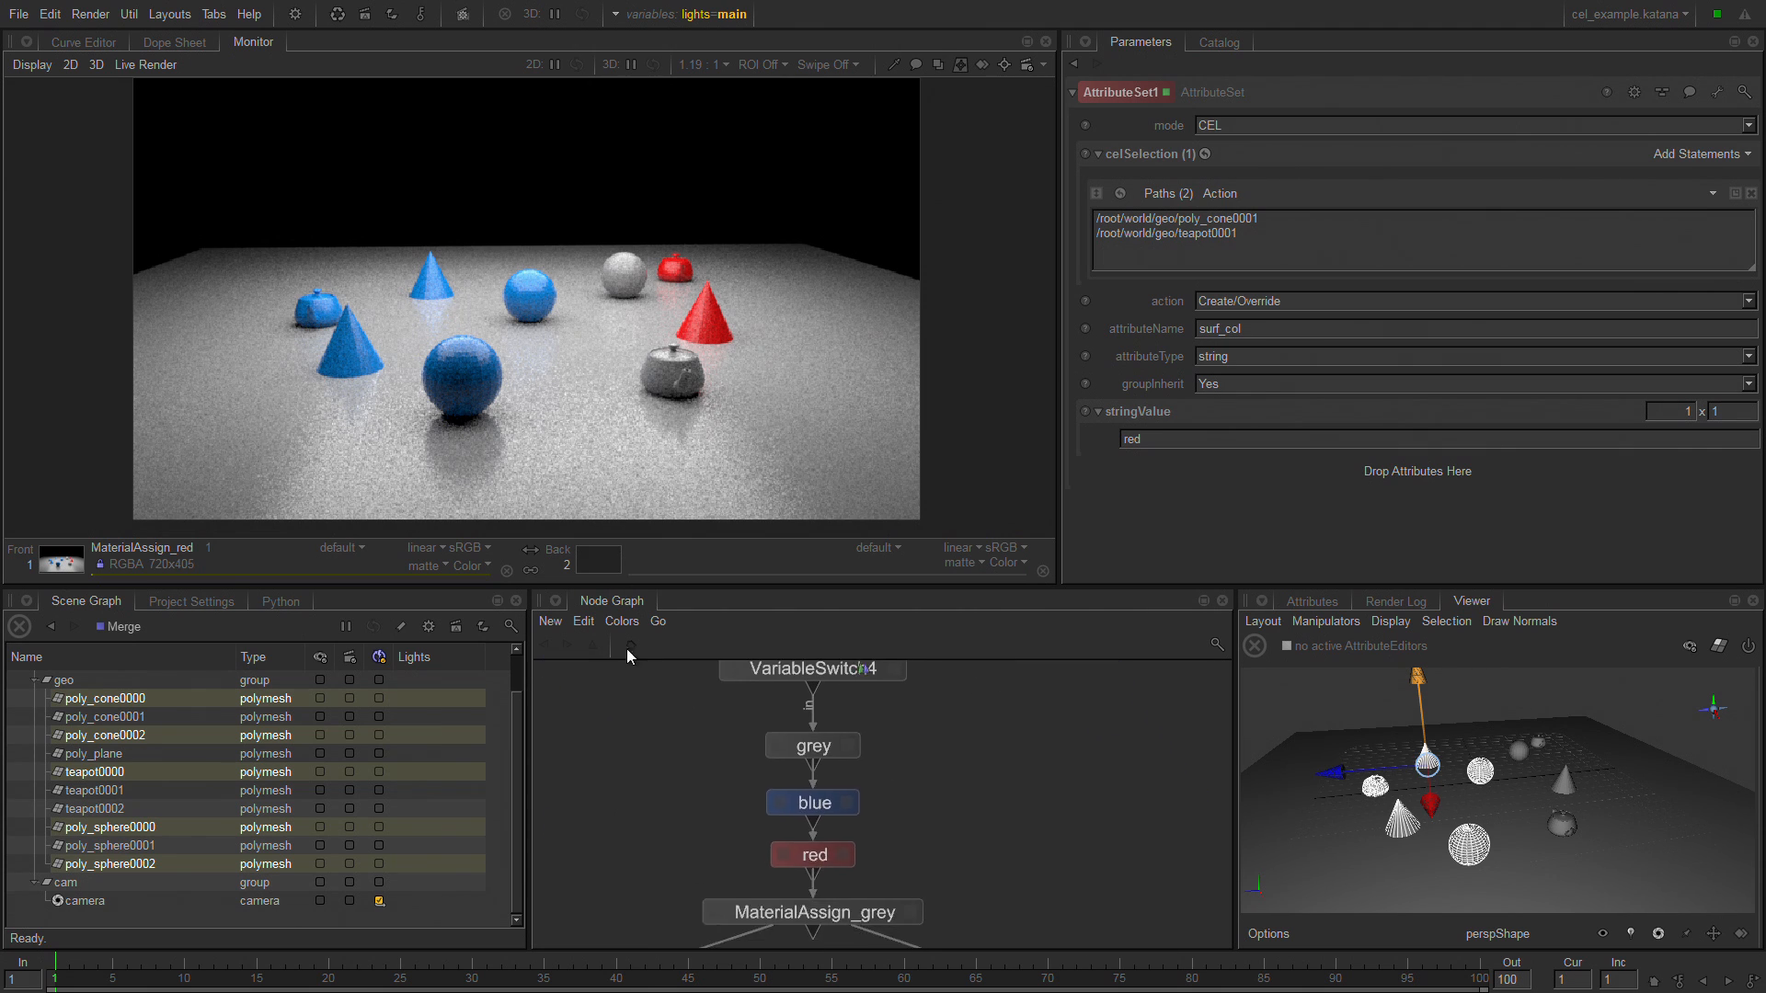
left_click(848, 747)
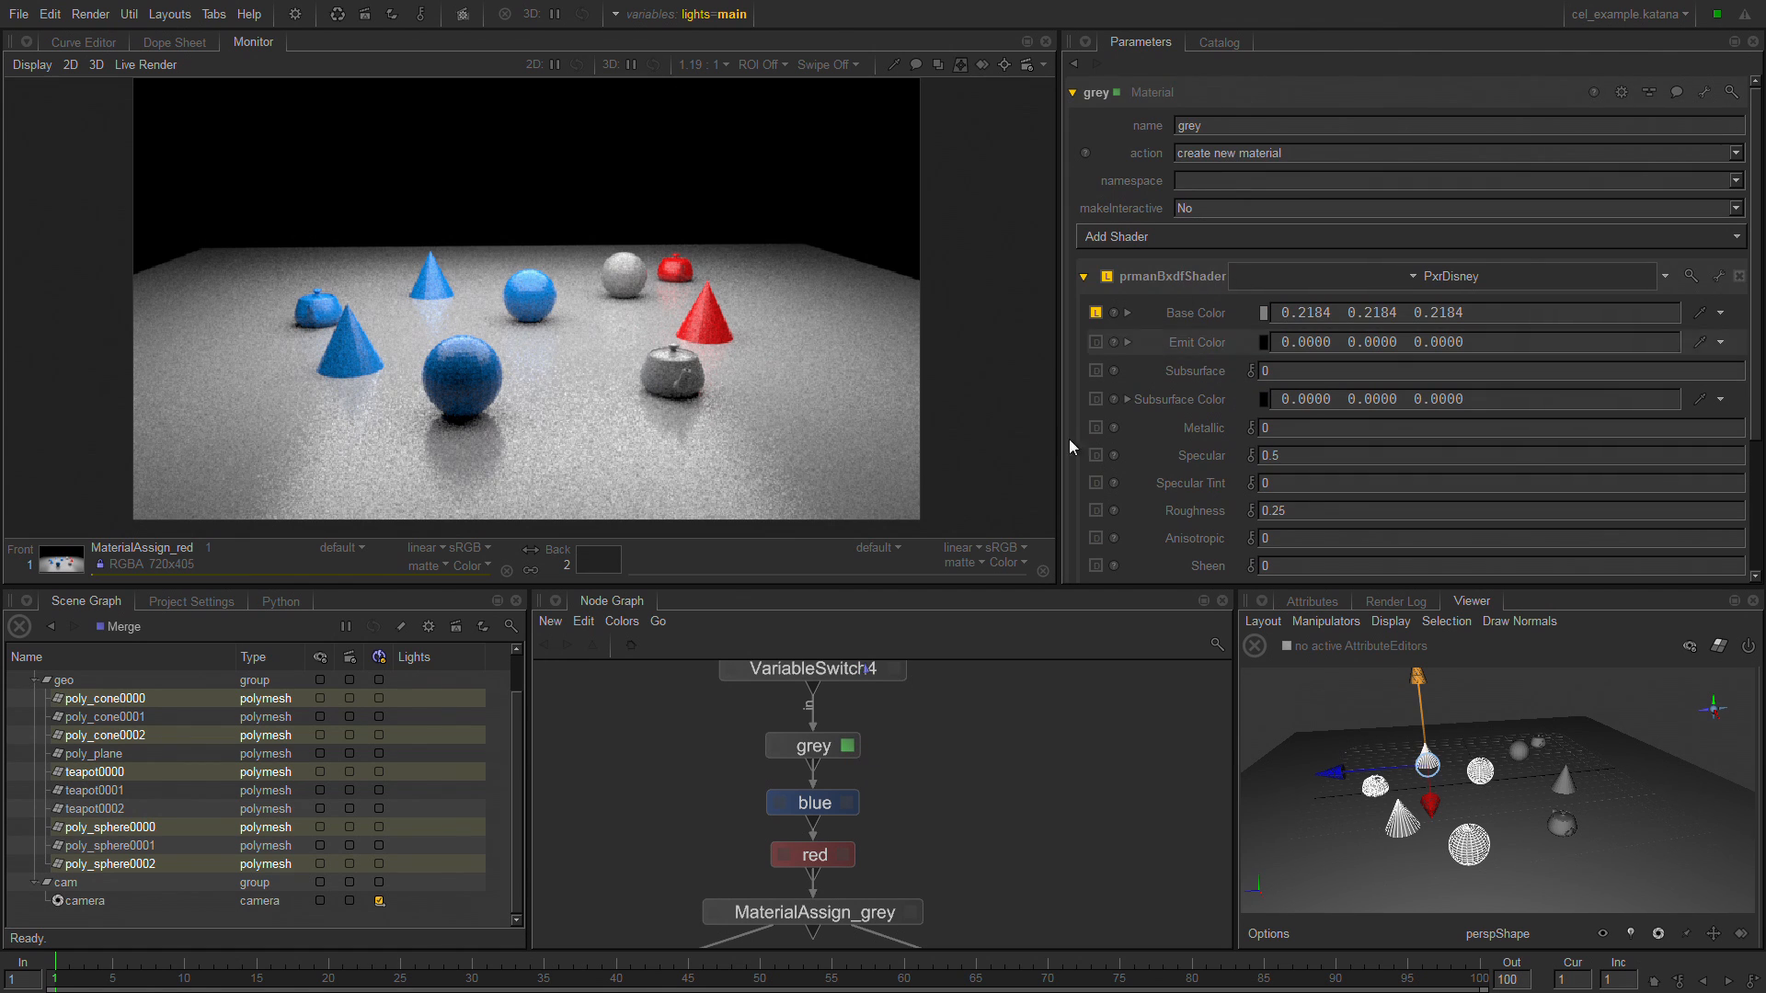
Open the parameters of the blue material node, and those of the red material node below it.
left_click(846, 804)
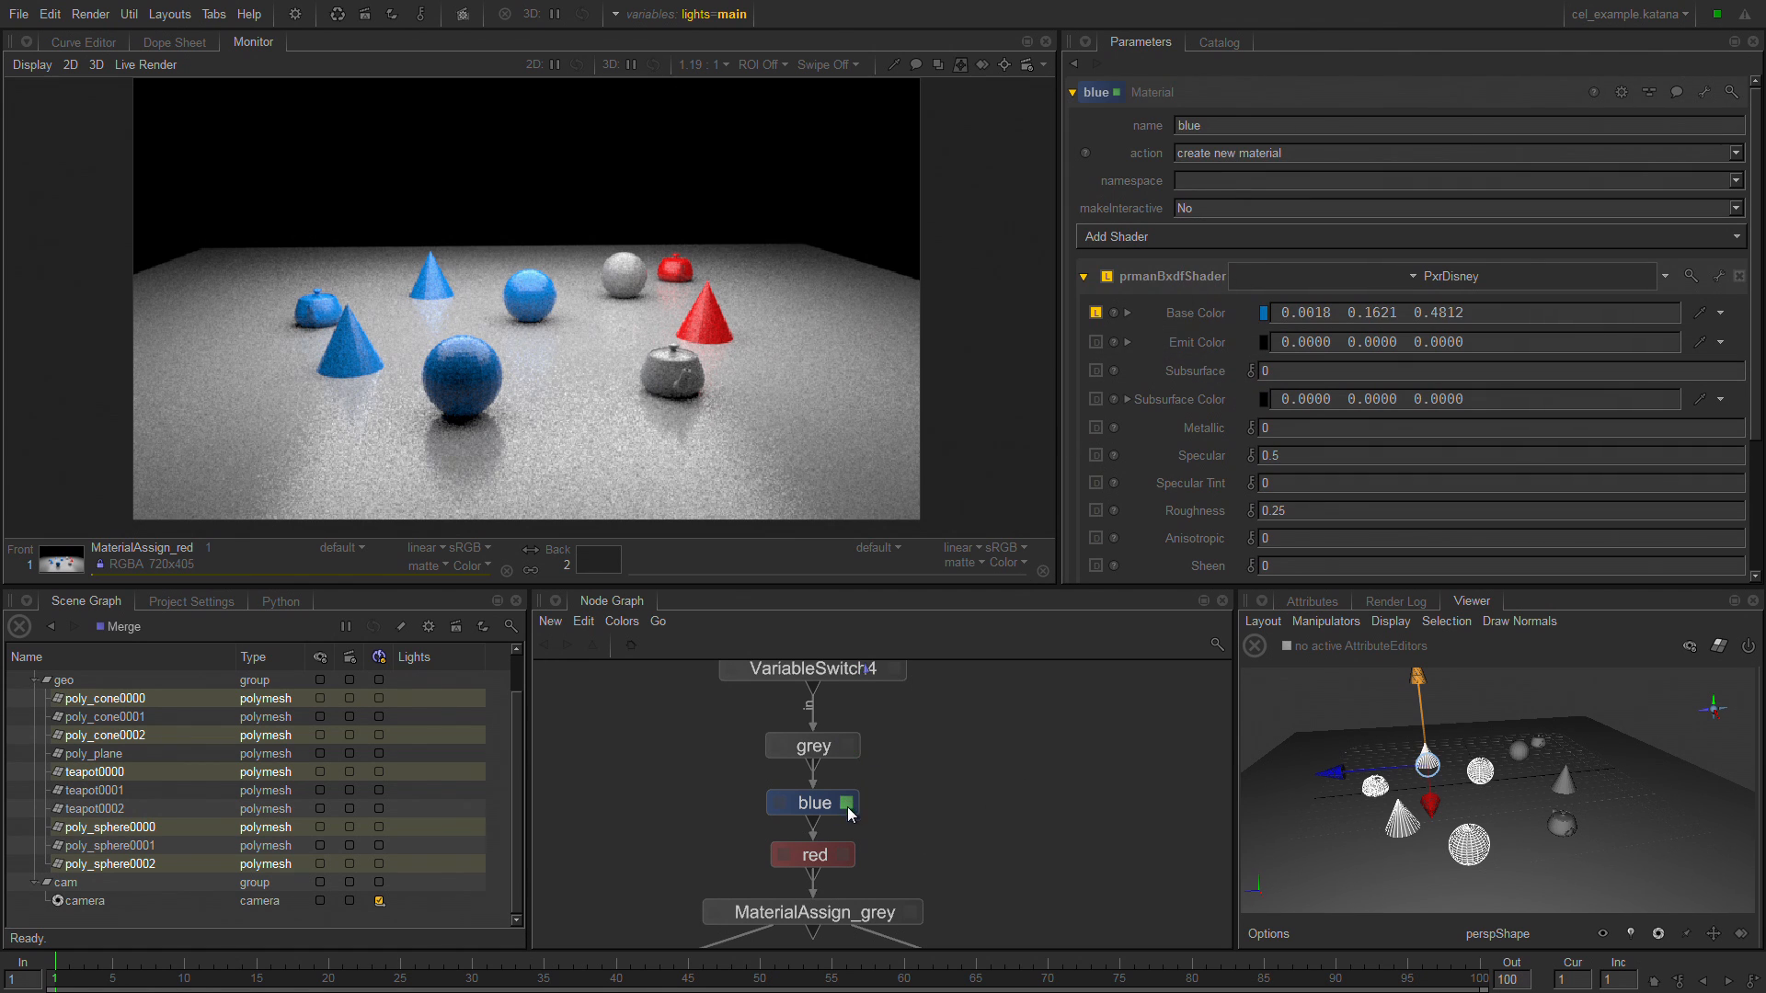
left_click(853, 856)
Open the MaterialAssign_grey node's parameters and select its CEL target, the geo group under /root/world, in the Scene Graph.
middle_click_drag(892, 854, 1020, 682)
left_click(985, 737)
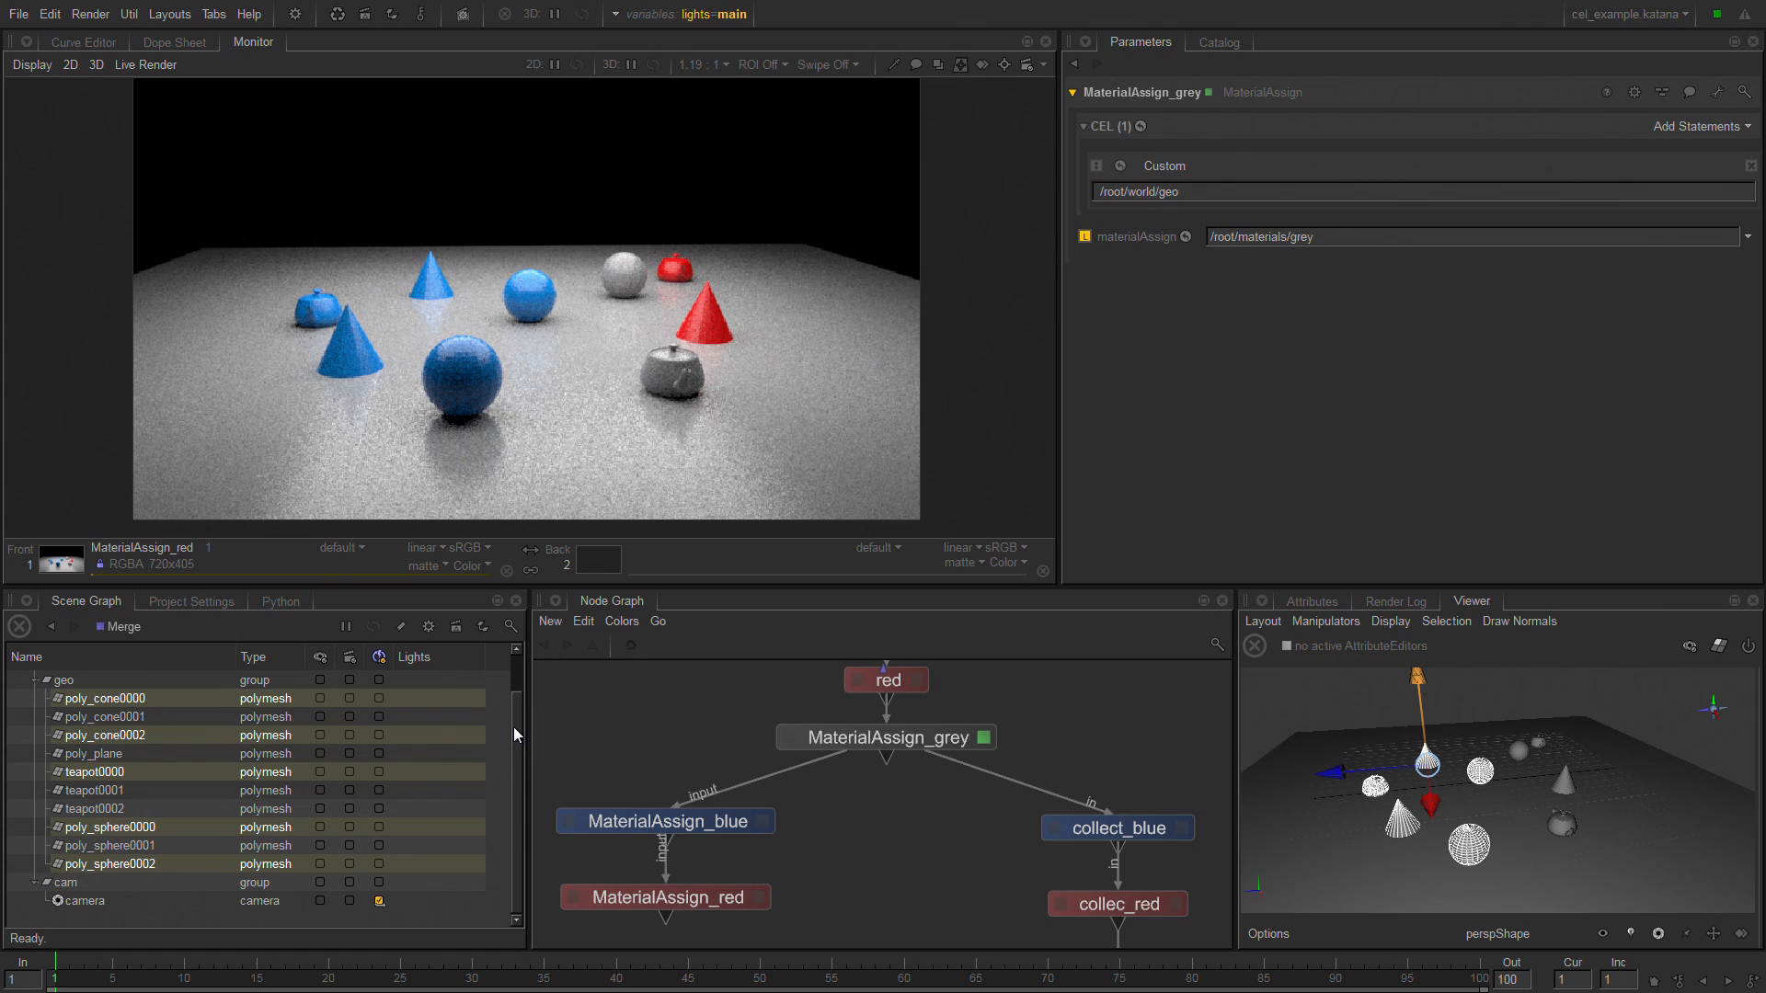
left_click_drag(516, 732, 517, 687)
left_click(136, 718)
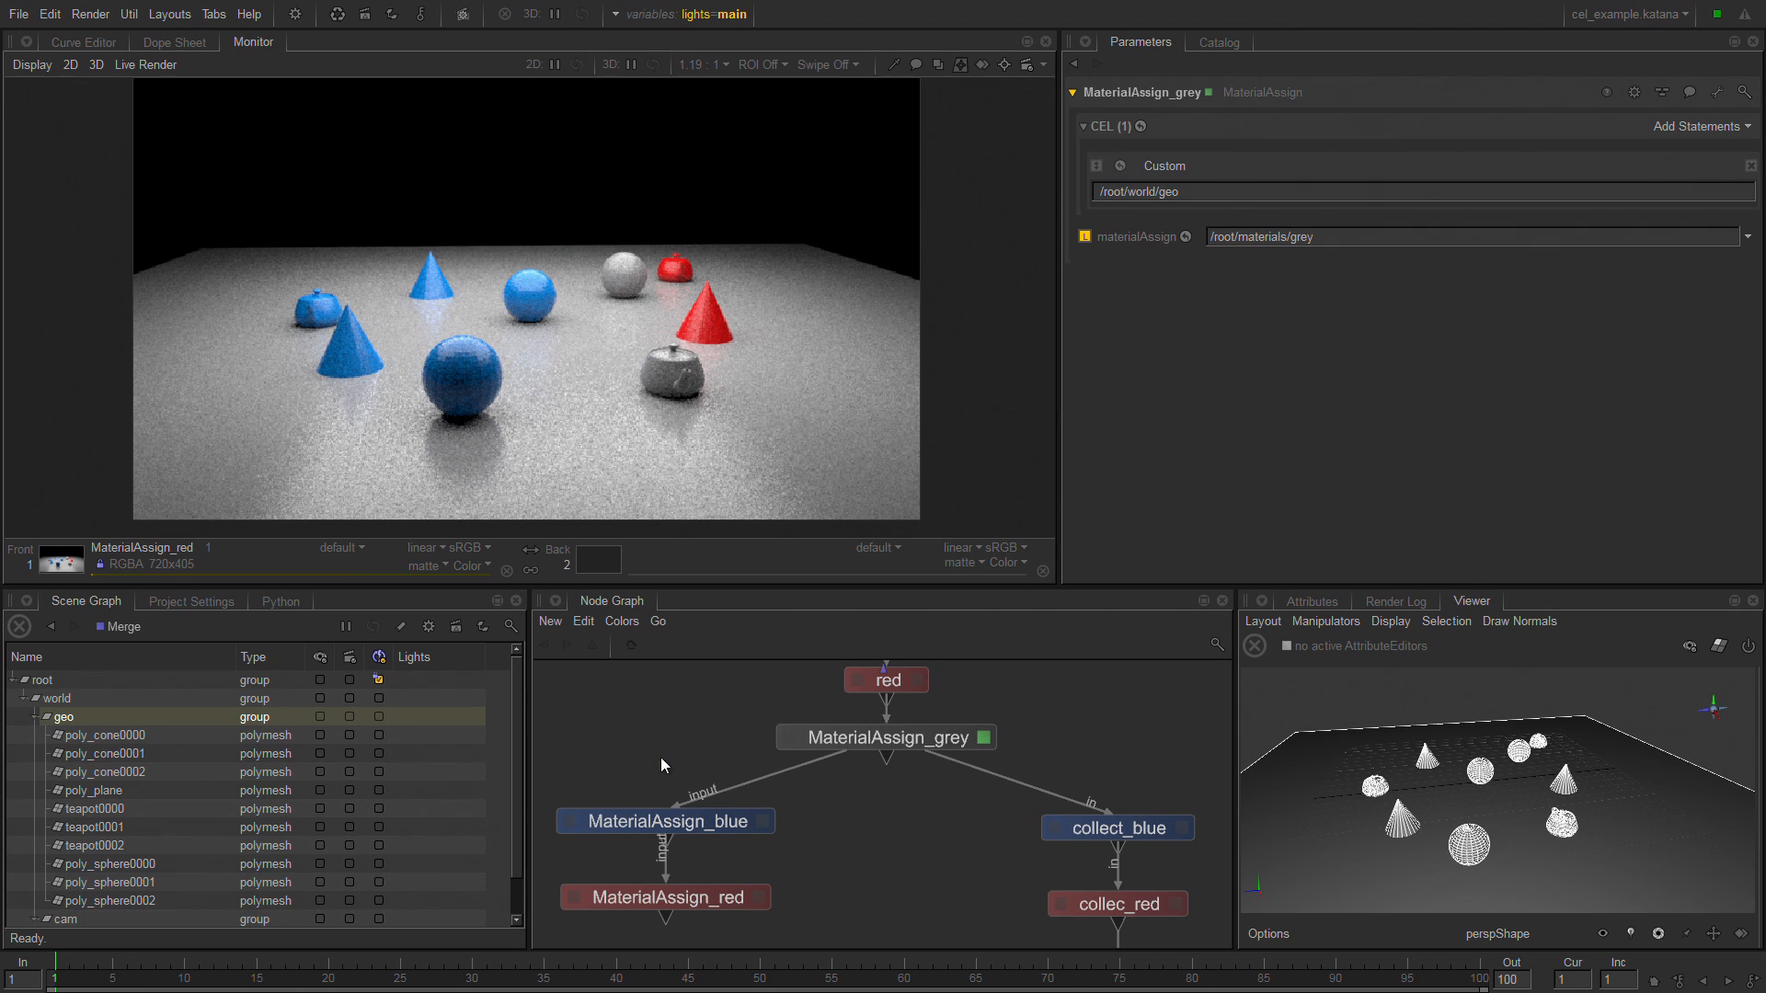
Open the MaterialAssign_blue node's parameters and examine its surf_col CEL expression and assigned material path.
middle_click_drag(752, 827, 753, 750)
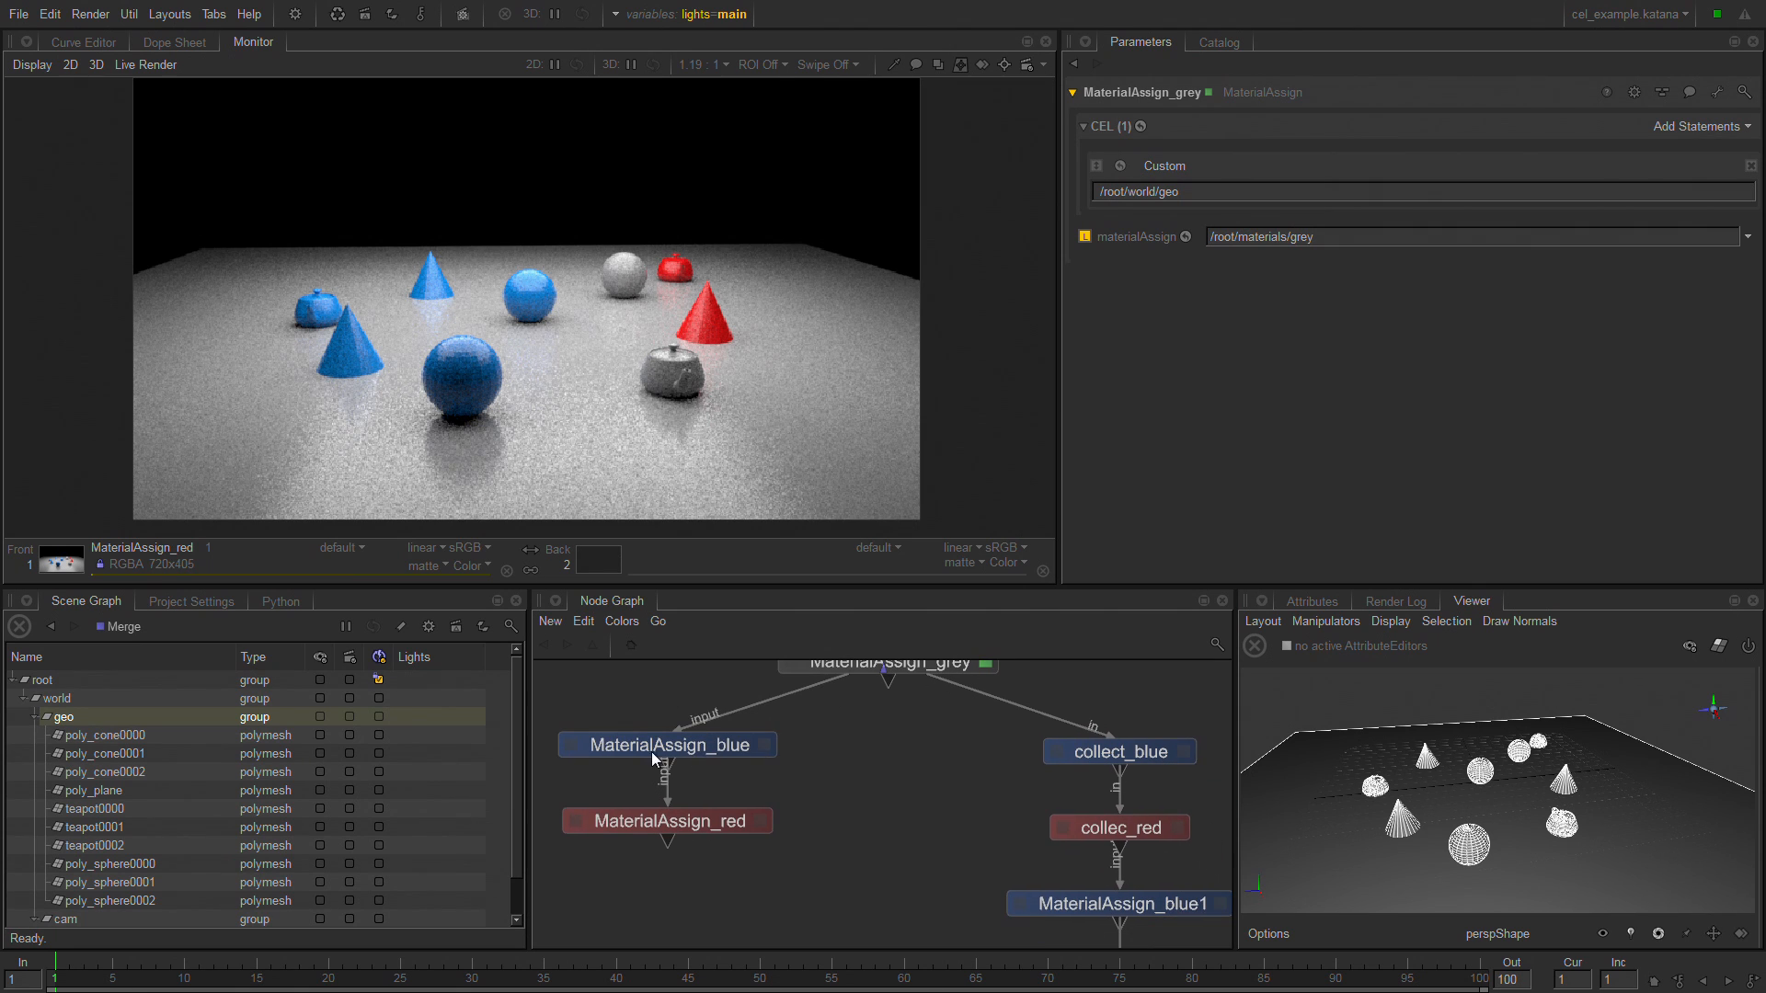
left_click(664, 750)
left_click(769, 746)
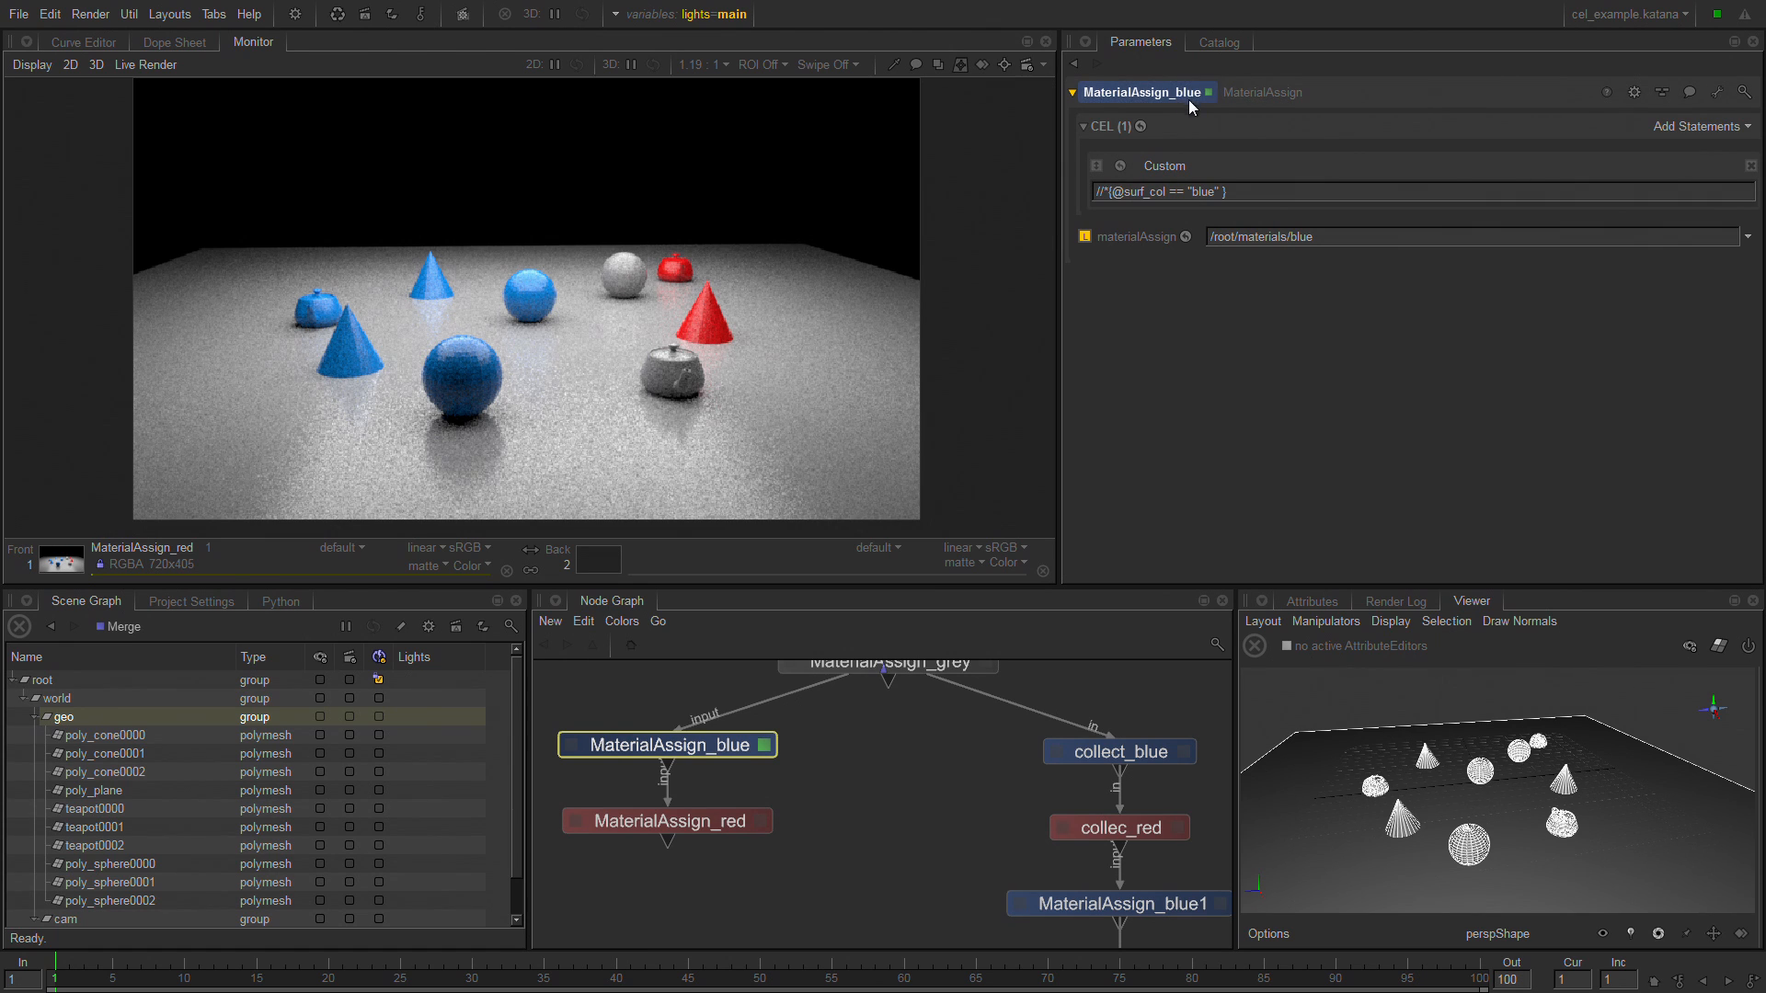
left_click(1346, 238)
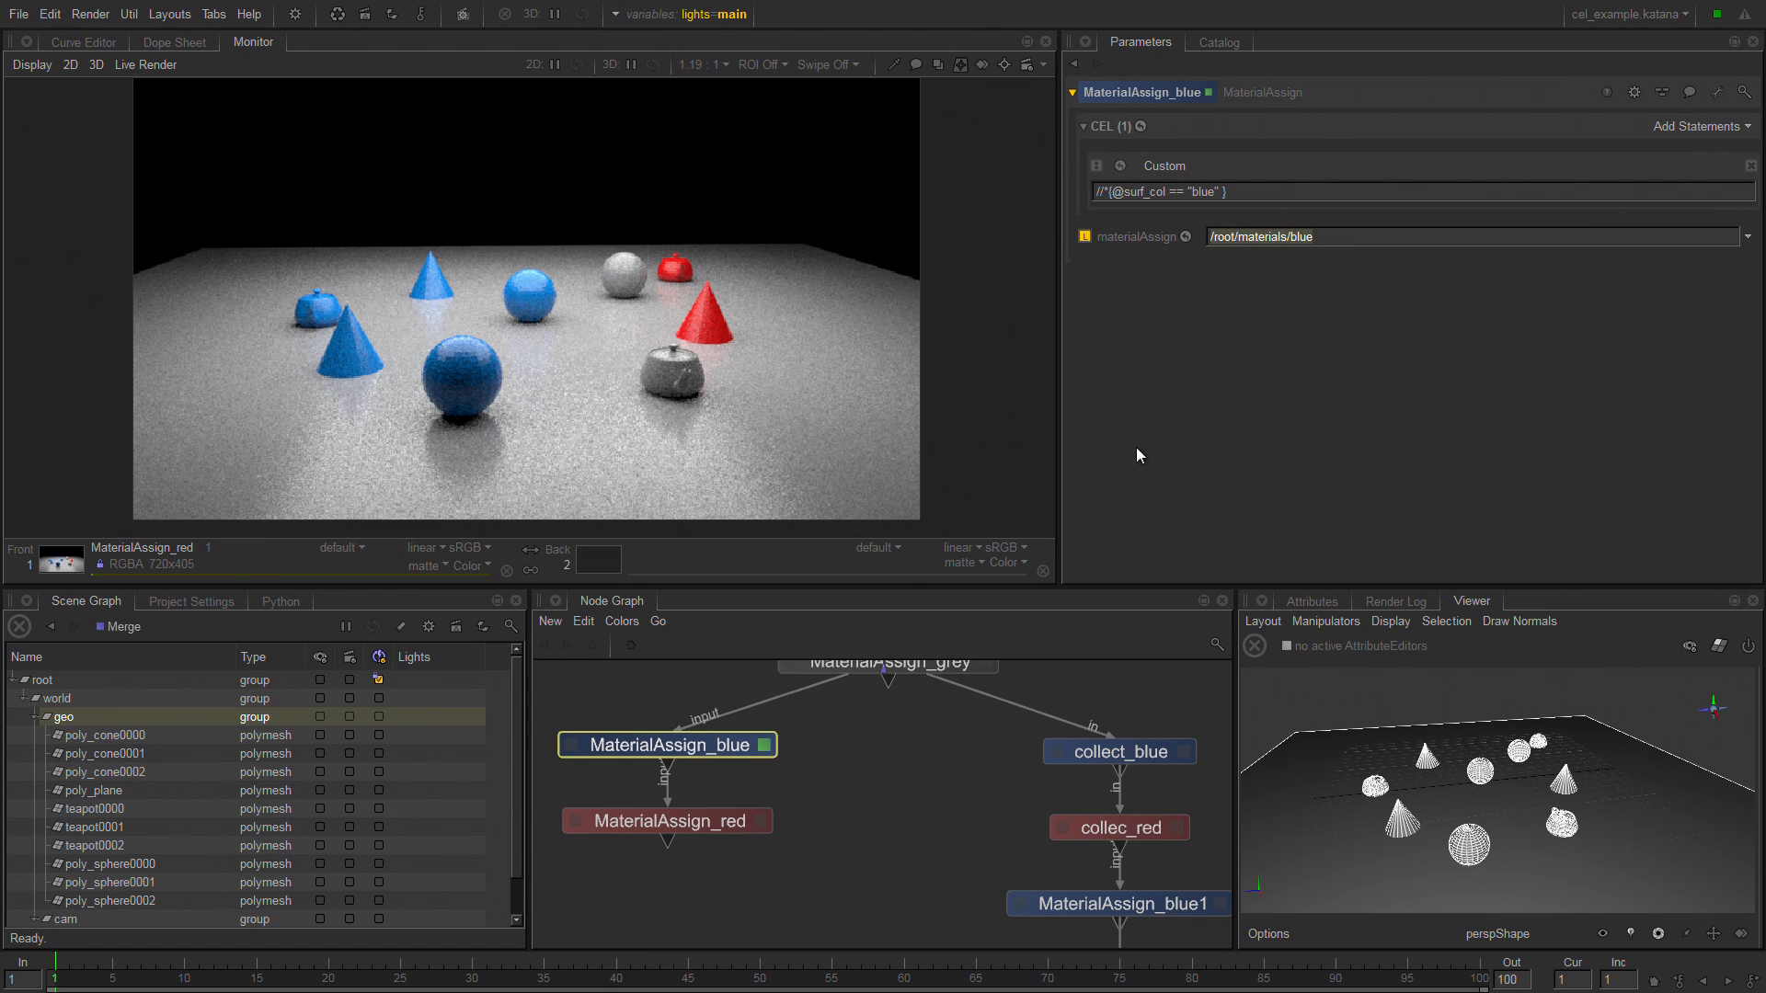
Open the MaterialAssign_red node's parameters and start a preview render from that node.
left_click(754, 821)
left_click(760, 822)
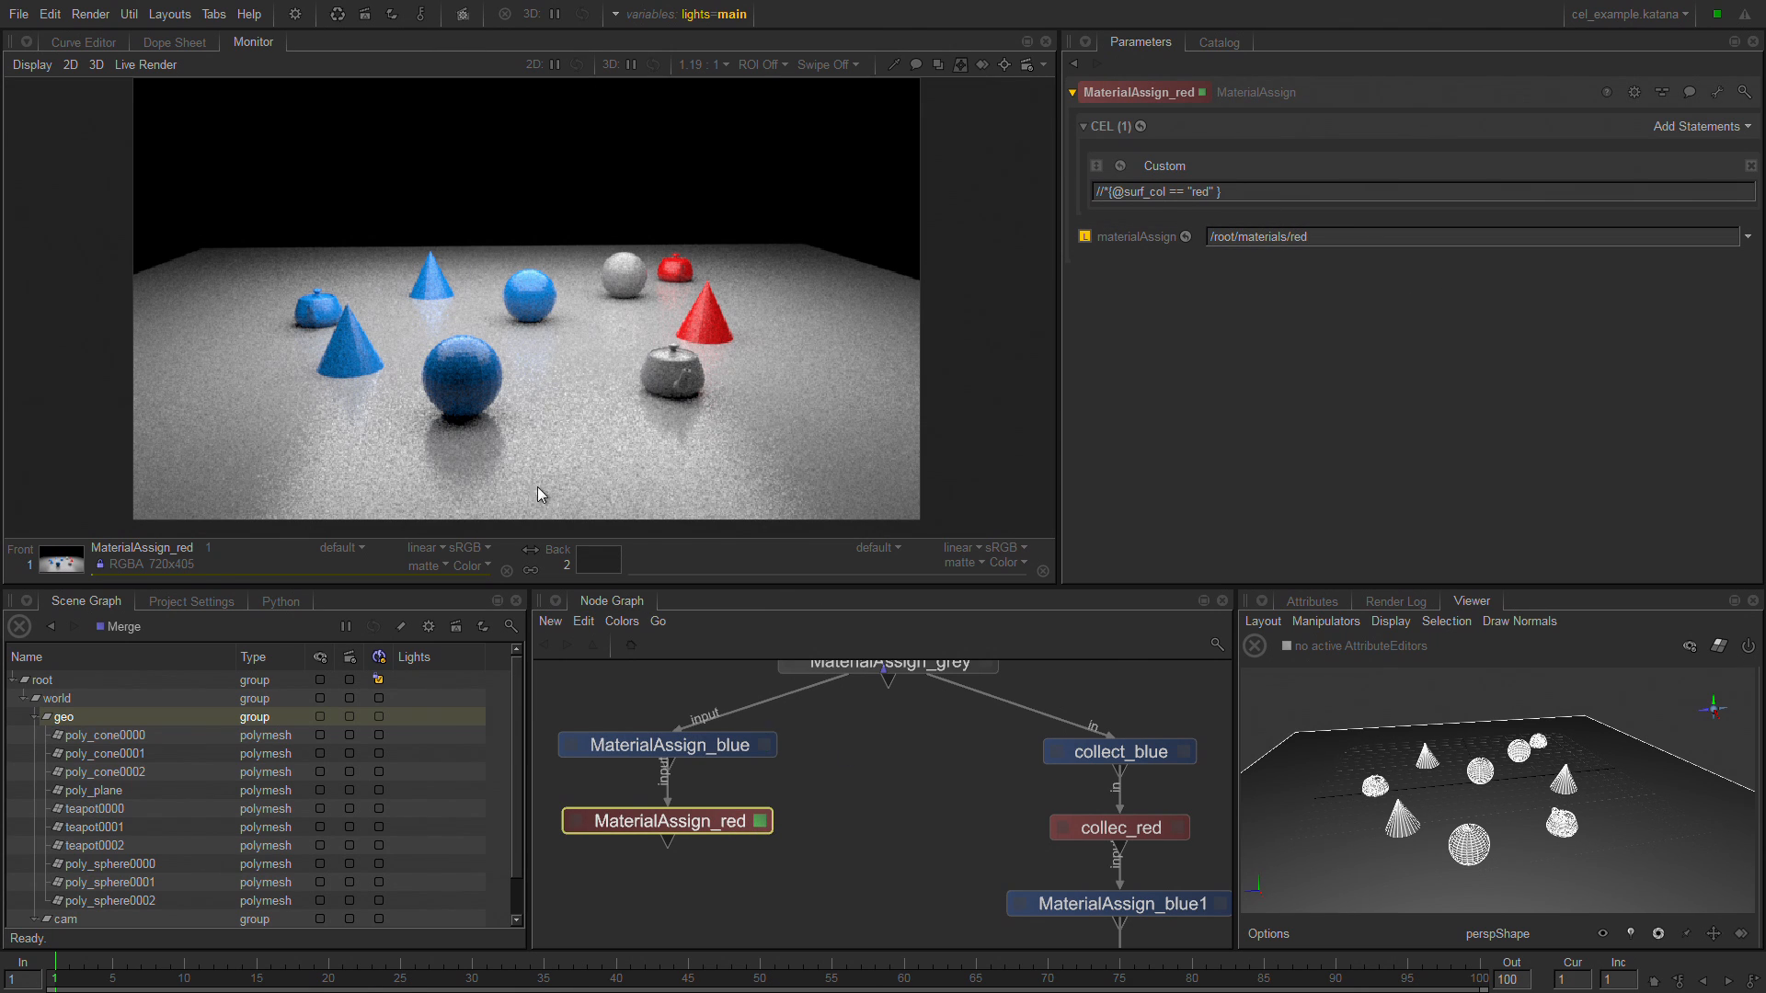
right_click(699, 825)
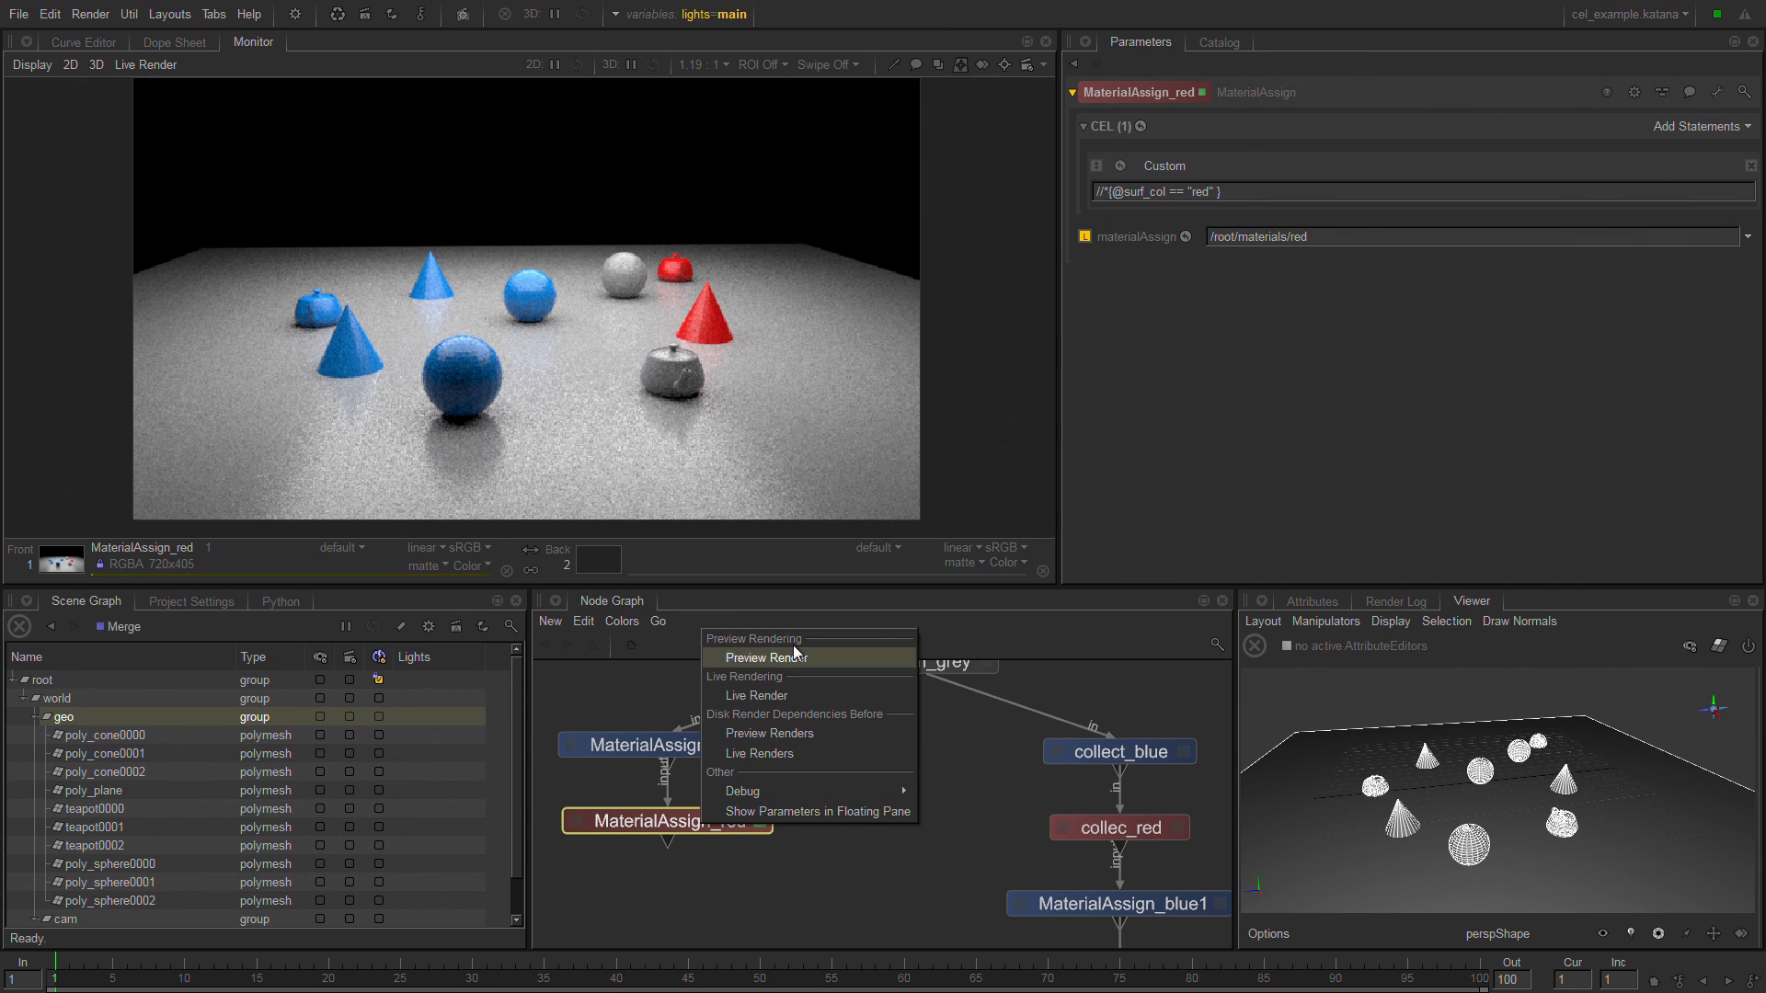
left_click(767, 658)
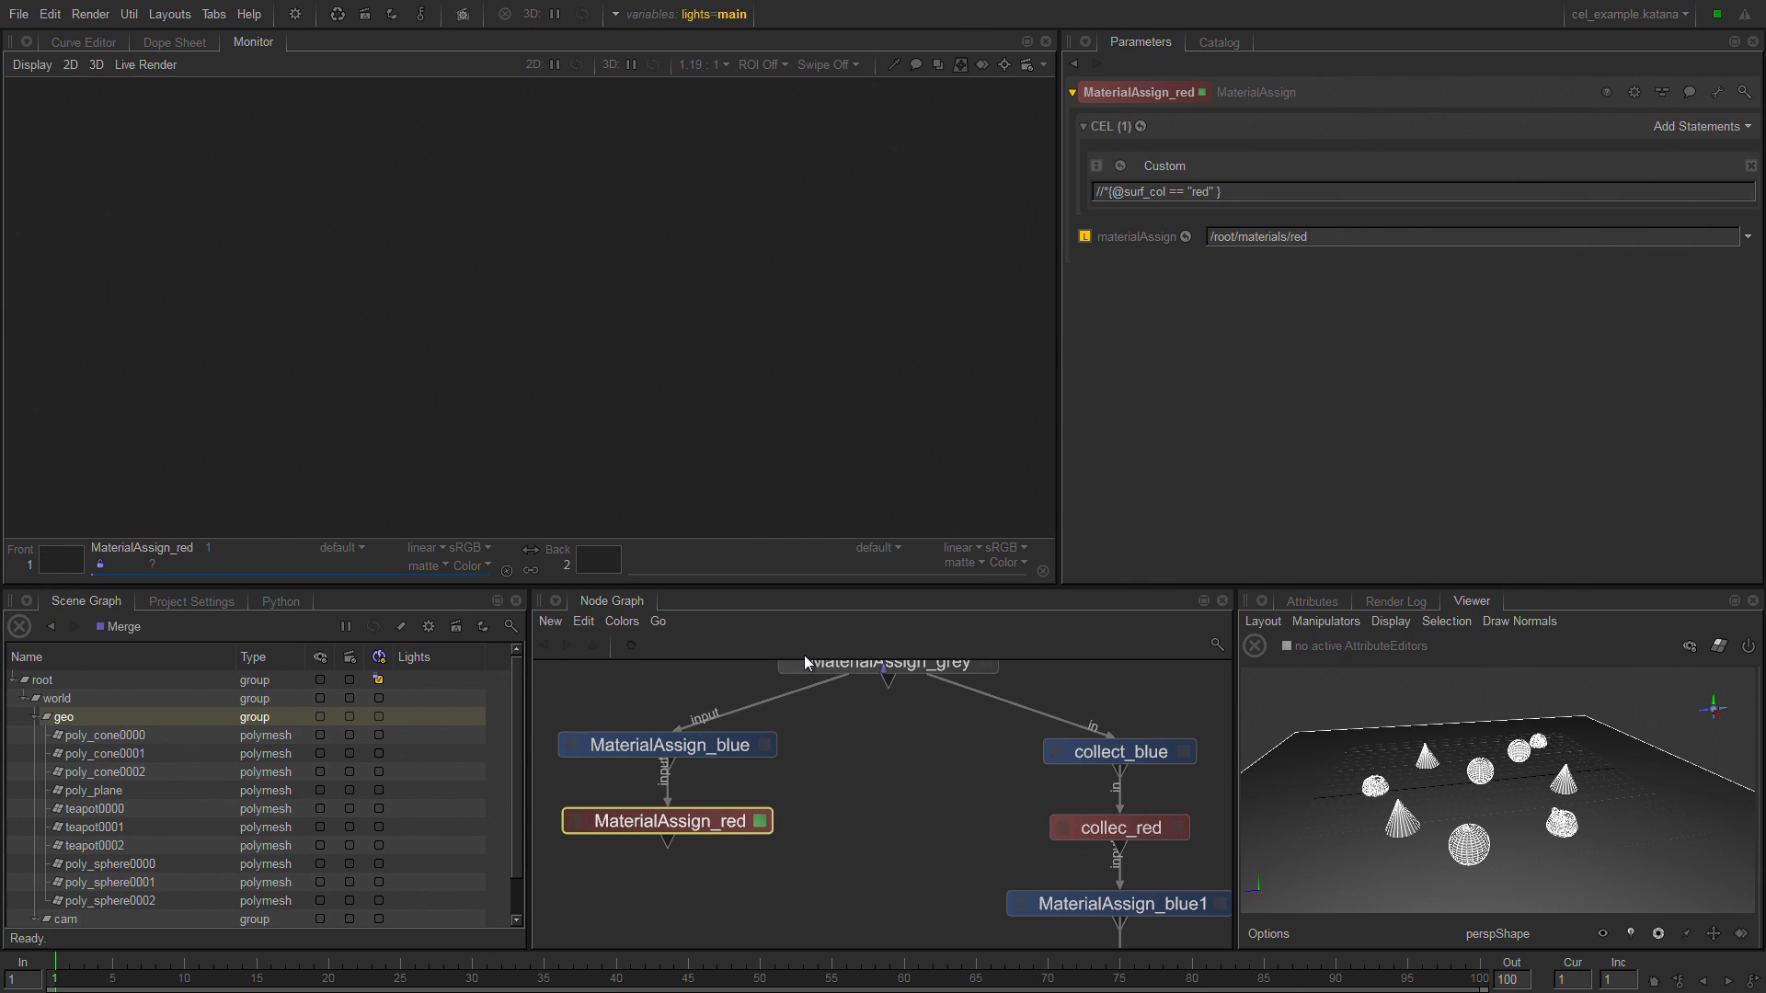
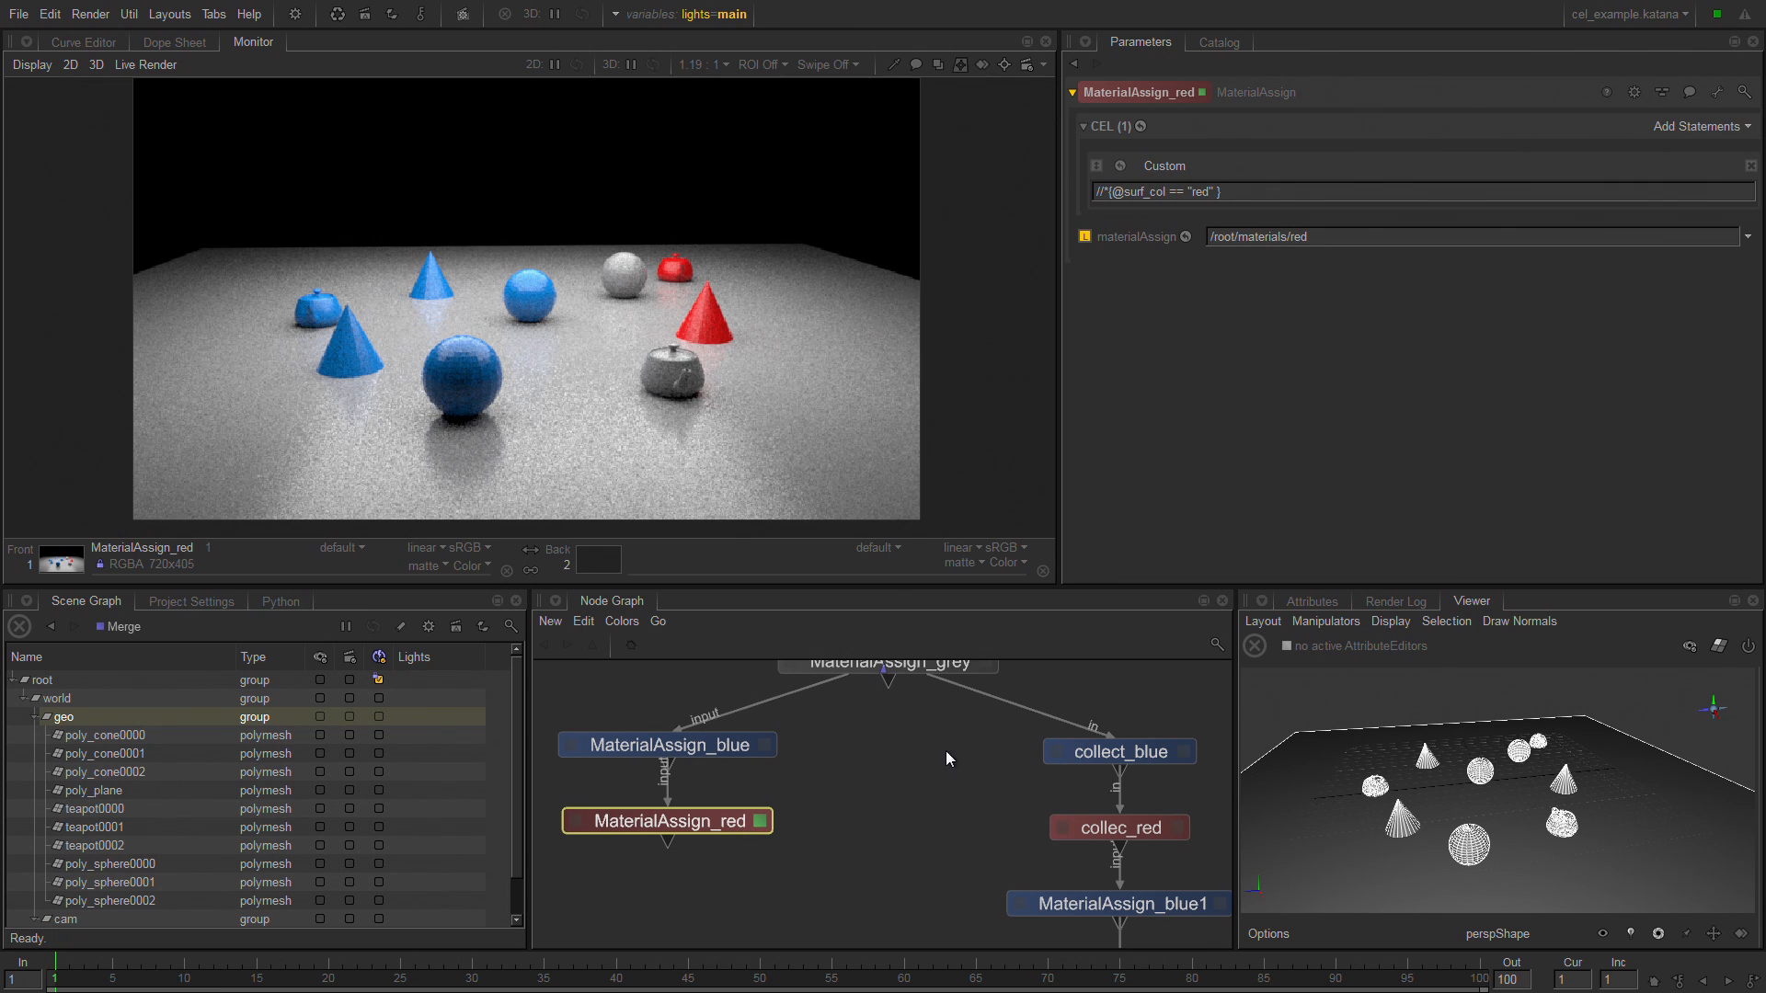
Open the collect_blue node's parameters and examine its CEL expression matching surf_col "blue".
middle_click_drag(985, 747, 772, 775)
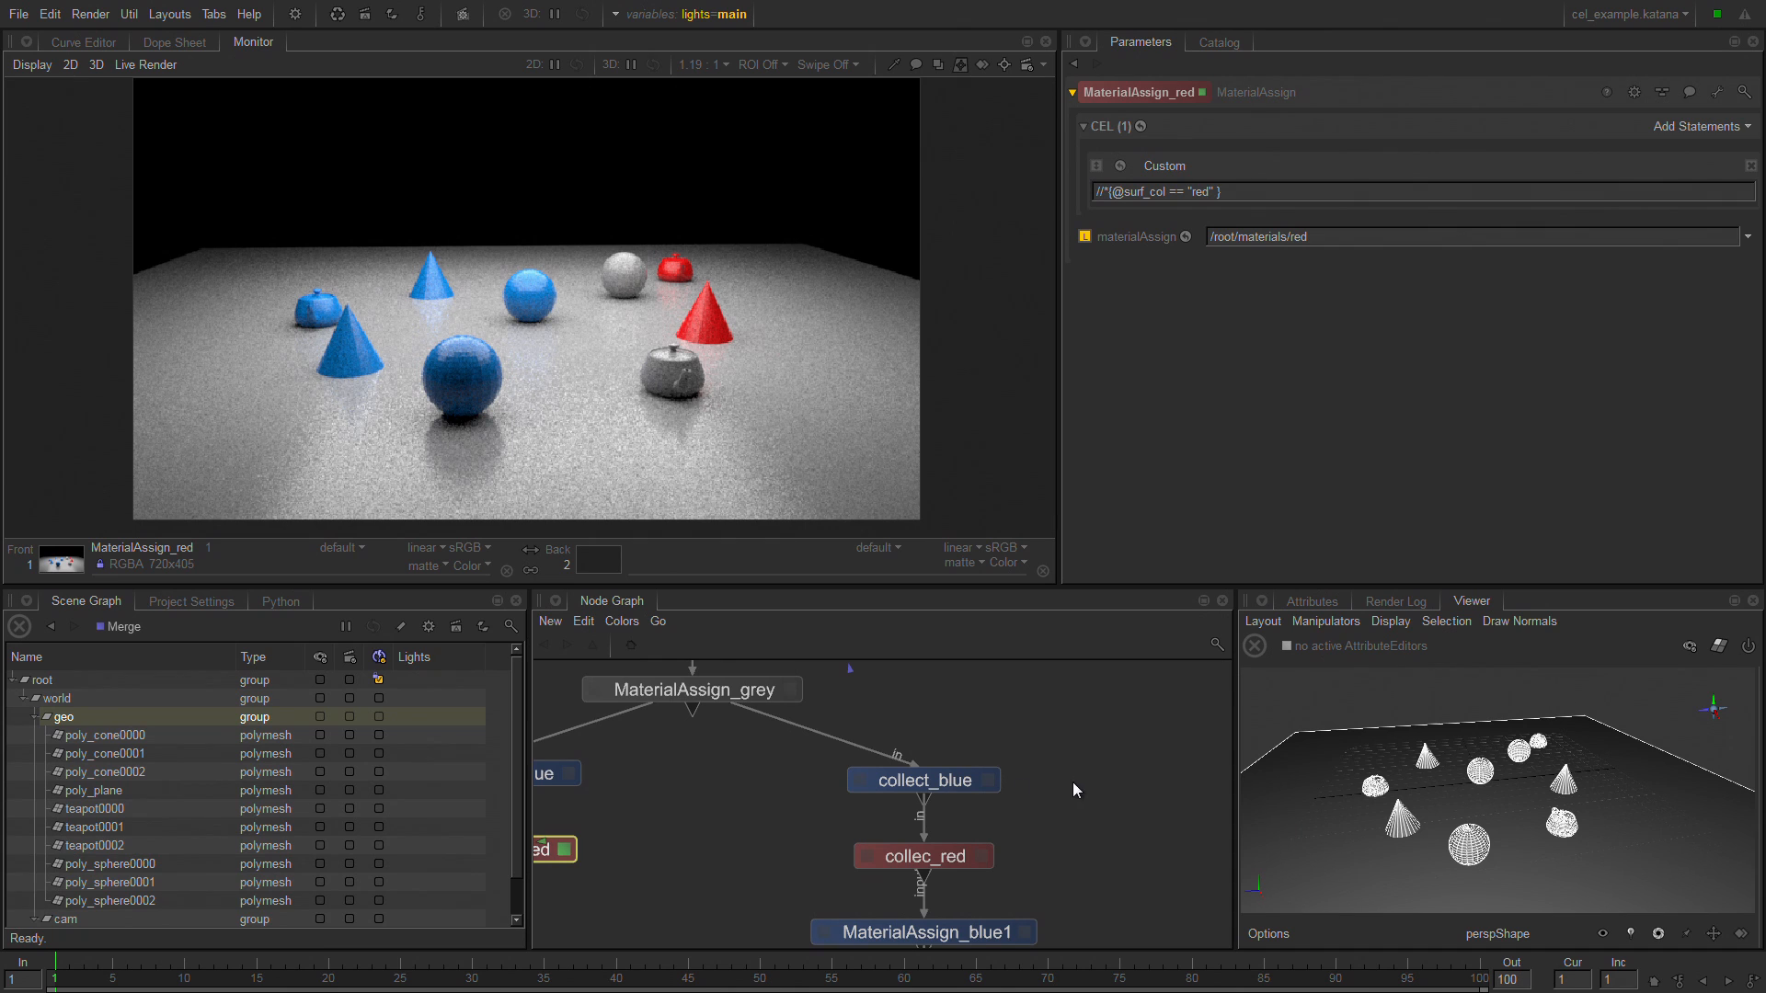
left_click(987, 780)
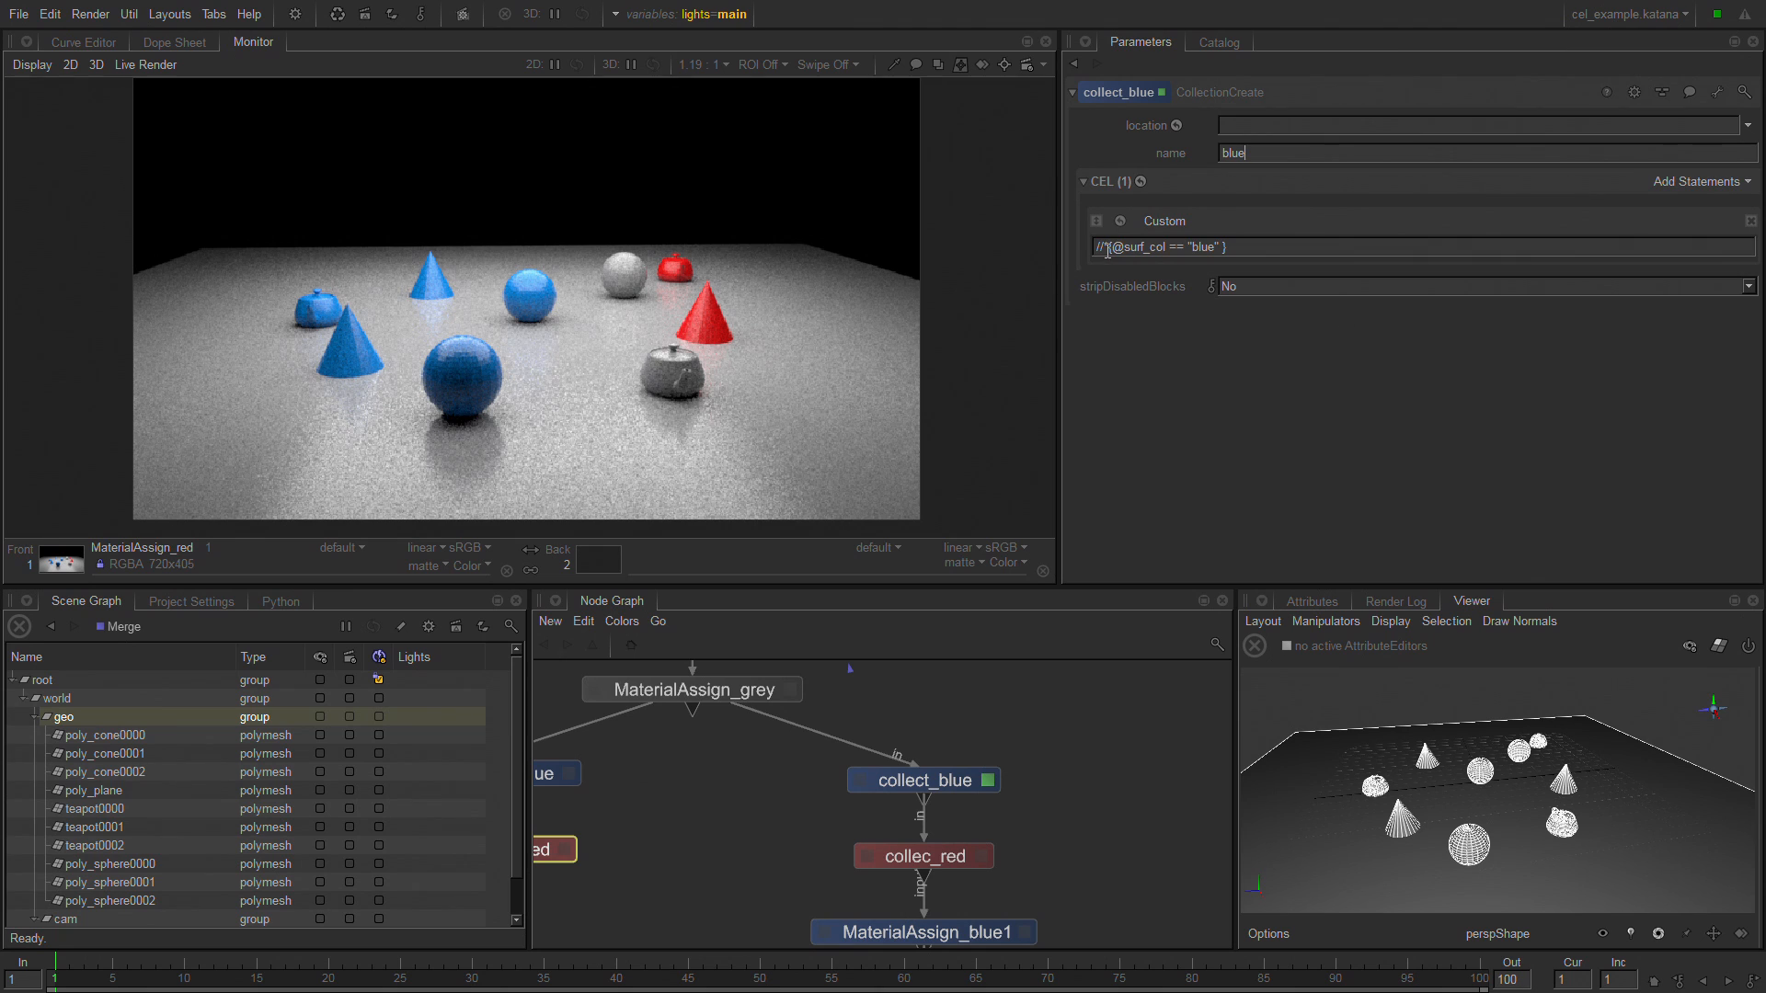
left_click_drag(1110, 247, 1299, 251)
Open the collec_red node's parameters to view its collection name and surf_col CEL expression.
middle_click_drag(1054, 844, 1012, 786)
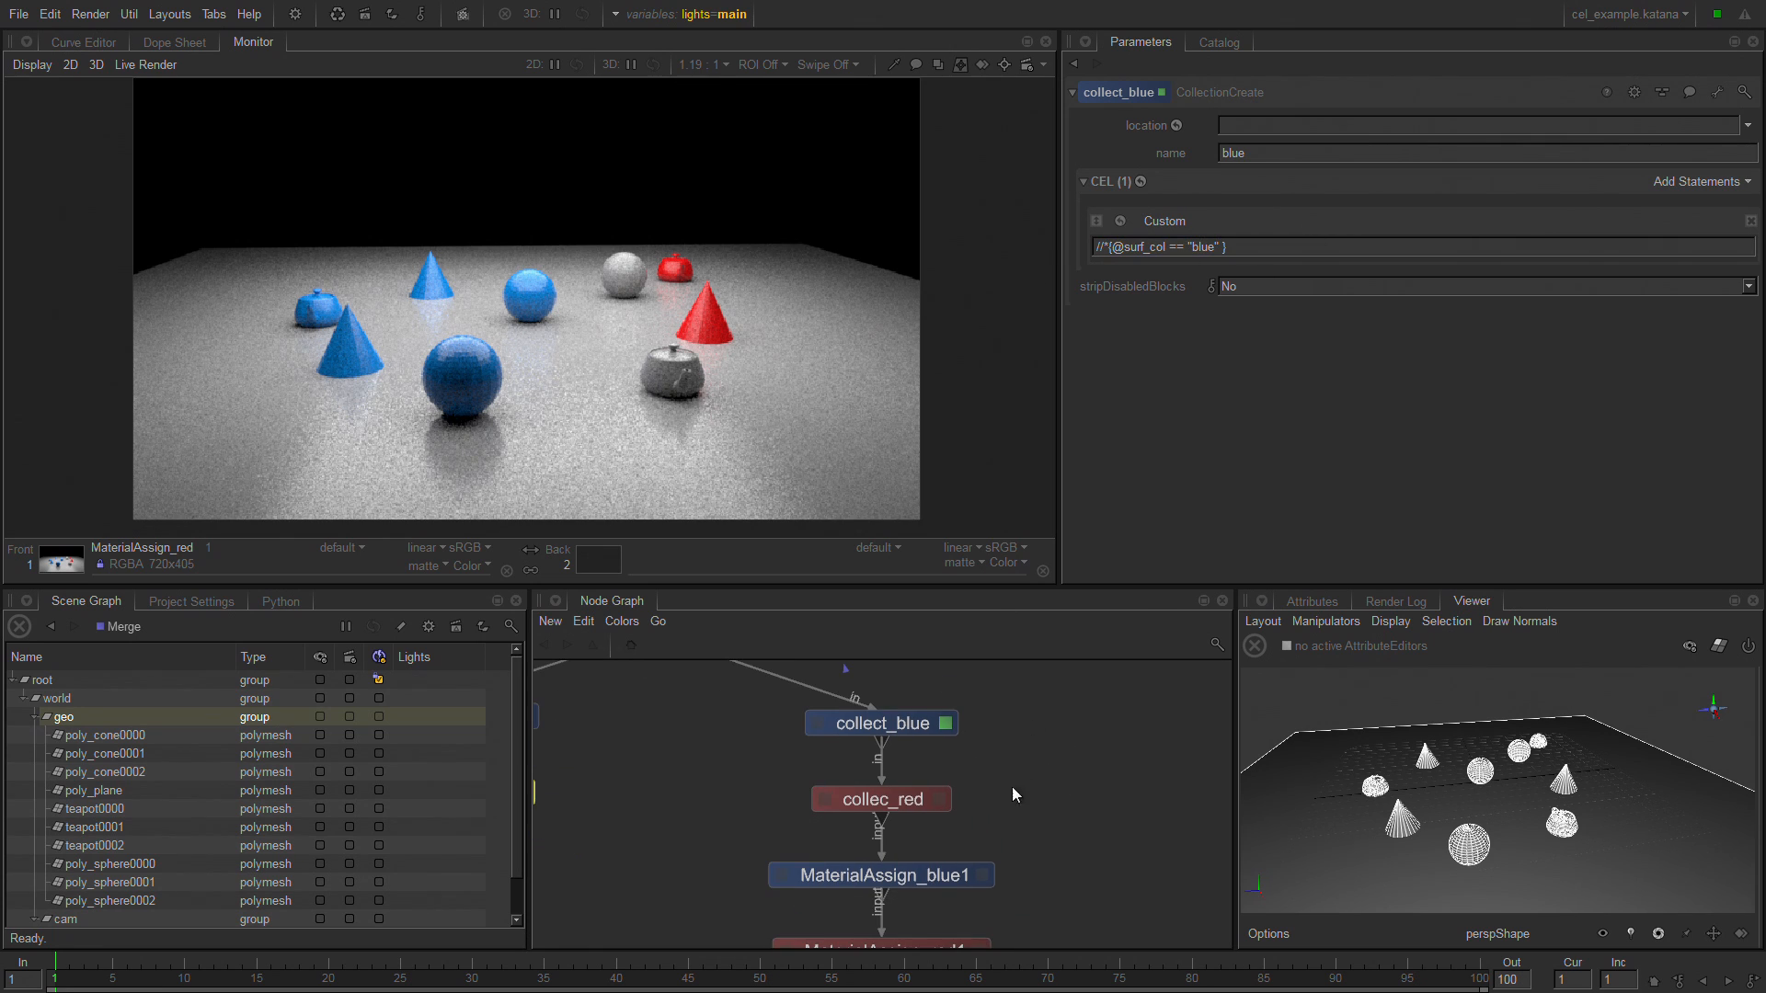
left_click(942, 801)
left_click(889, 806)
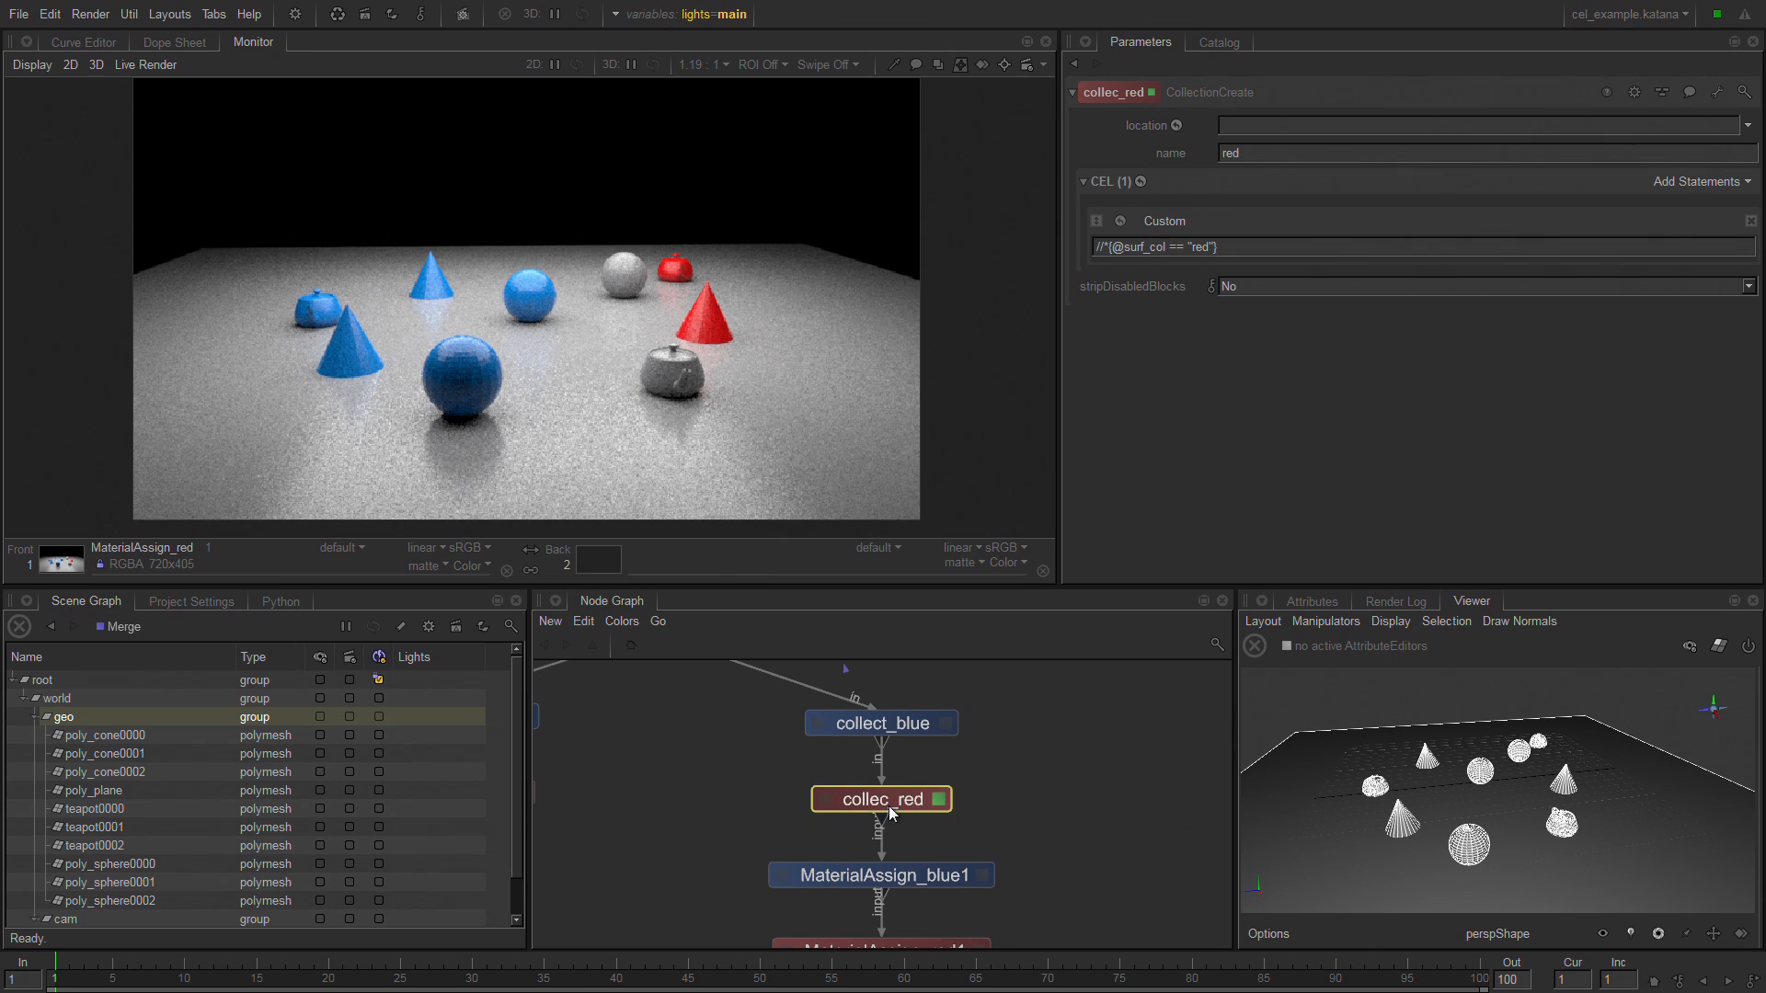
Open the MaterialAssign_blue1 node's parameters to examine its collection-based CEL, and select the collect_blue and collec_red nodes together.
middle_click_drag(1008, 847, 939, 721)
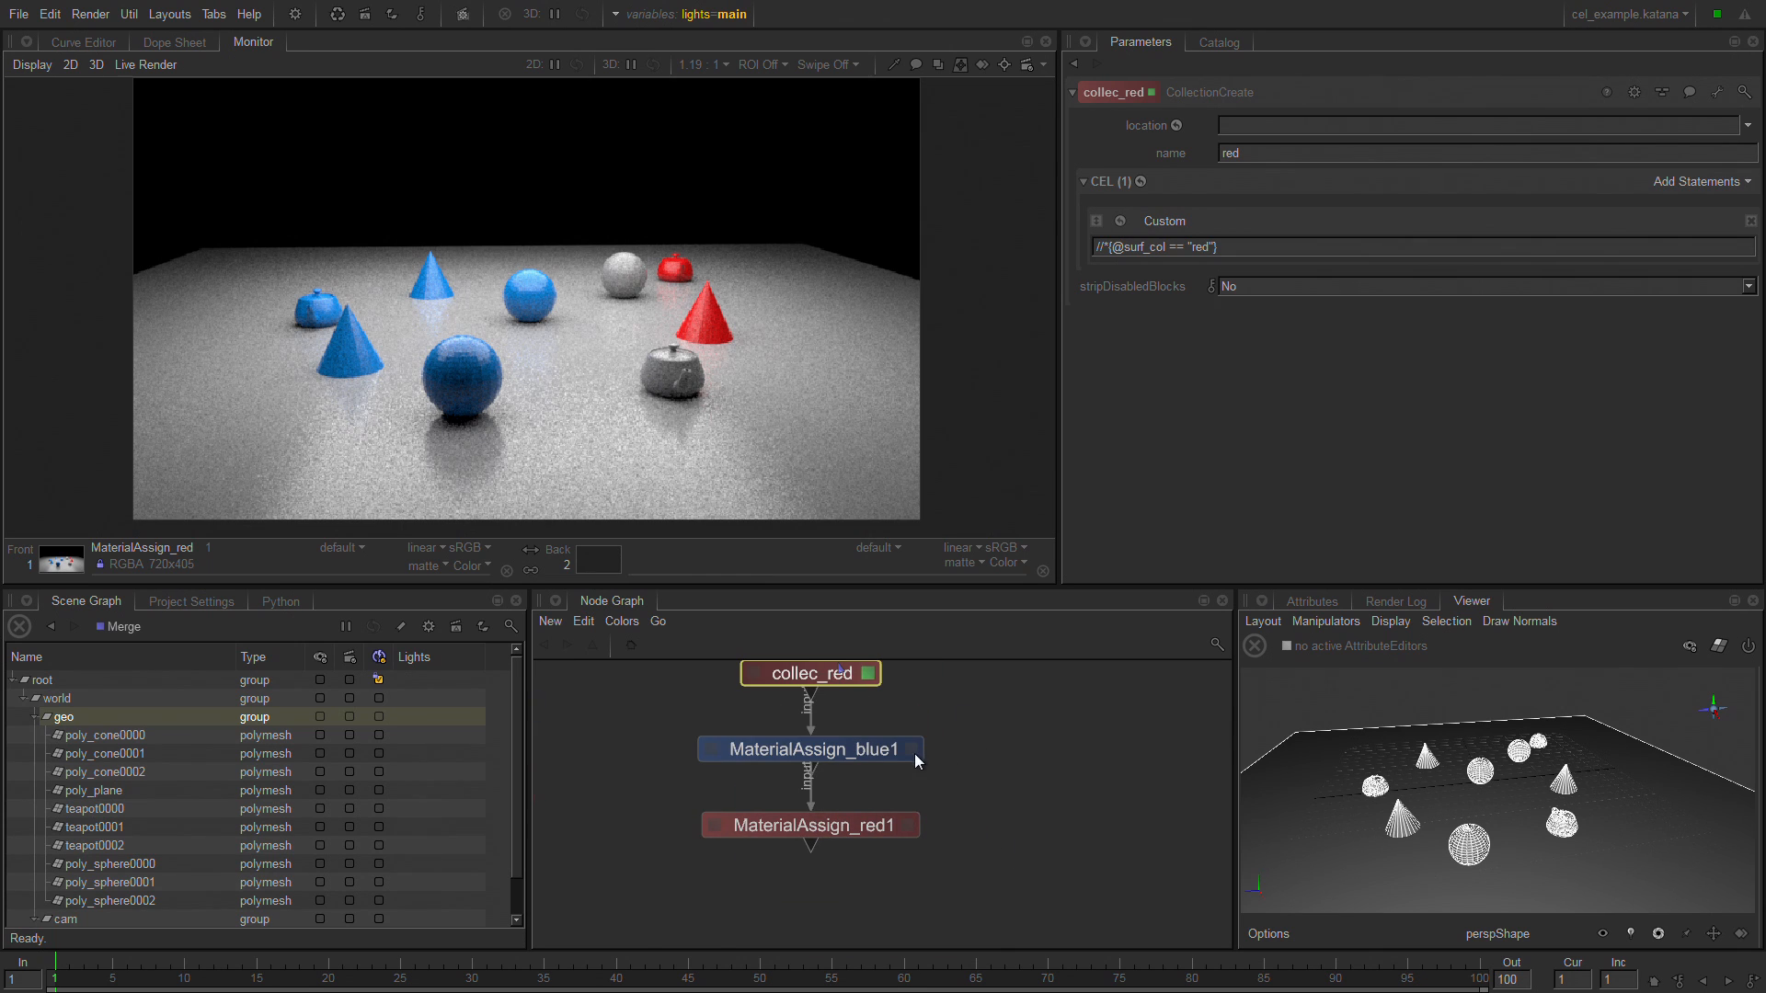
left_click(912, 750)
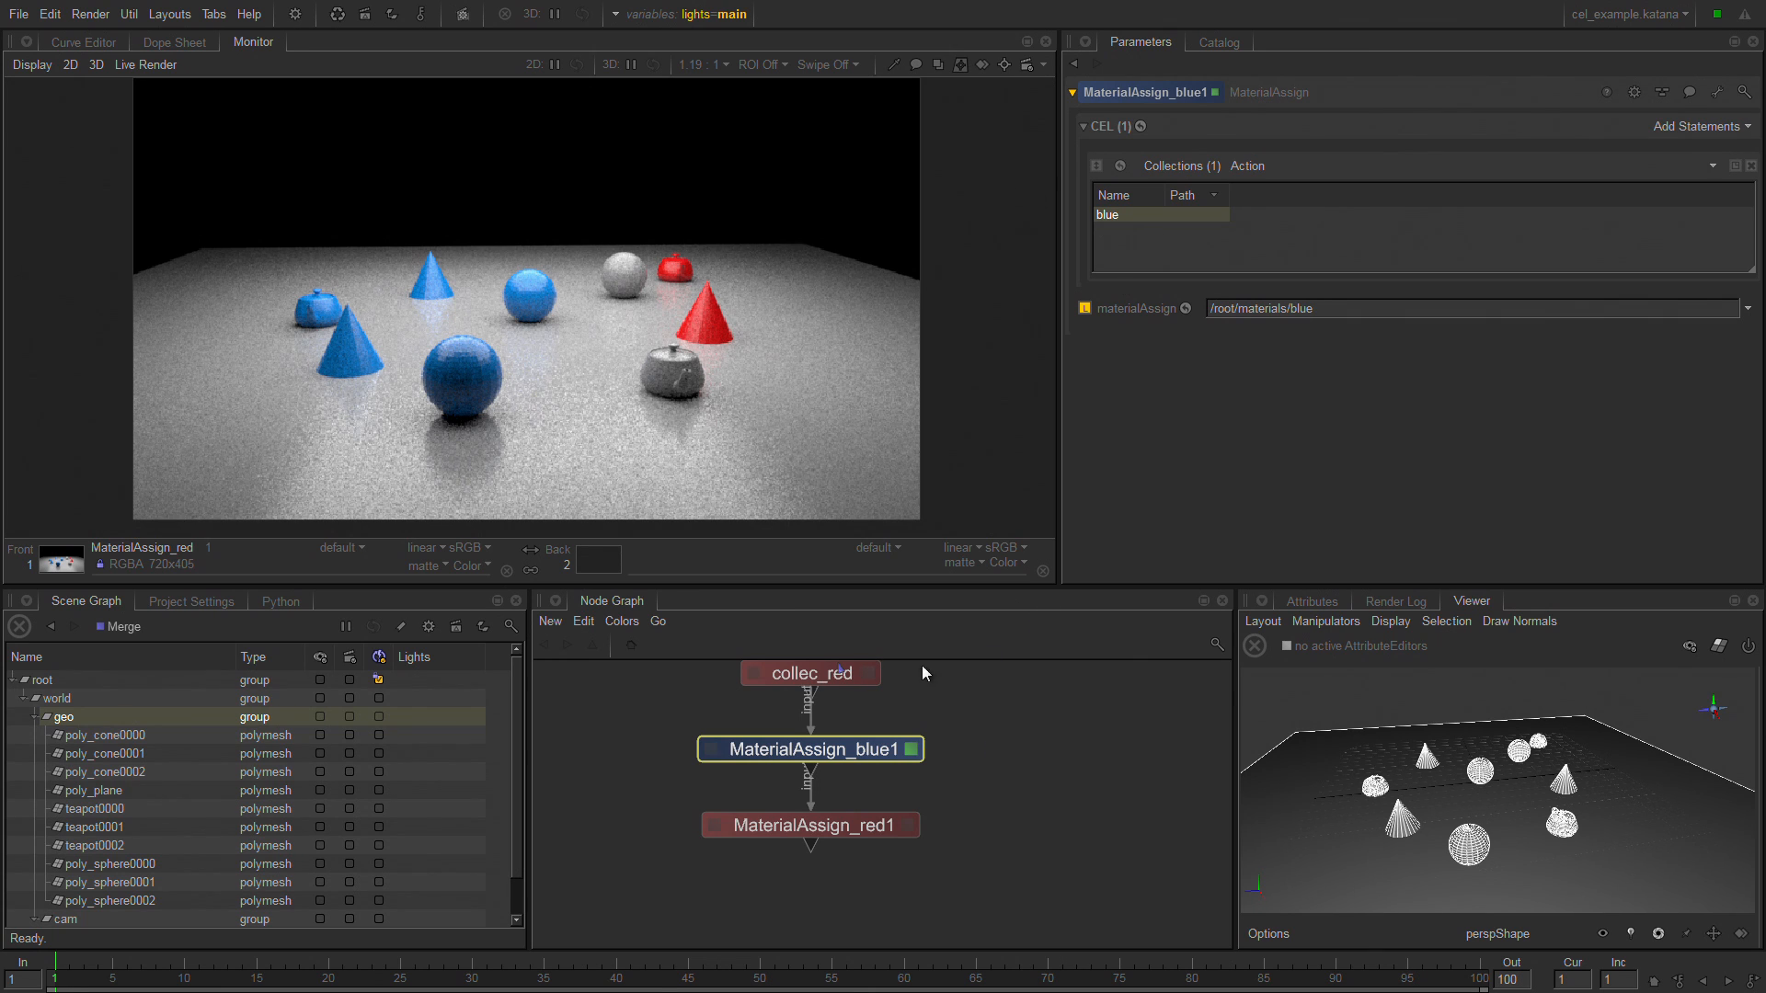
middle_click_drag(696, 712, 745, 851)
middle_click_drag(801, 714, 850, 742)
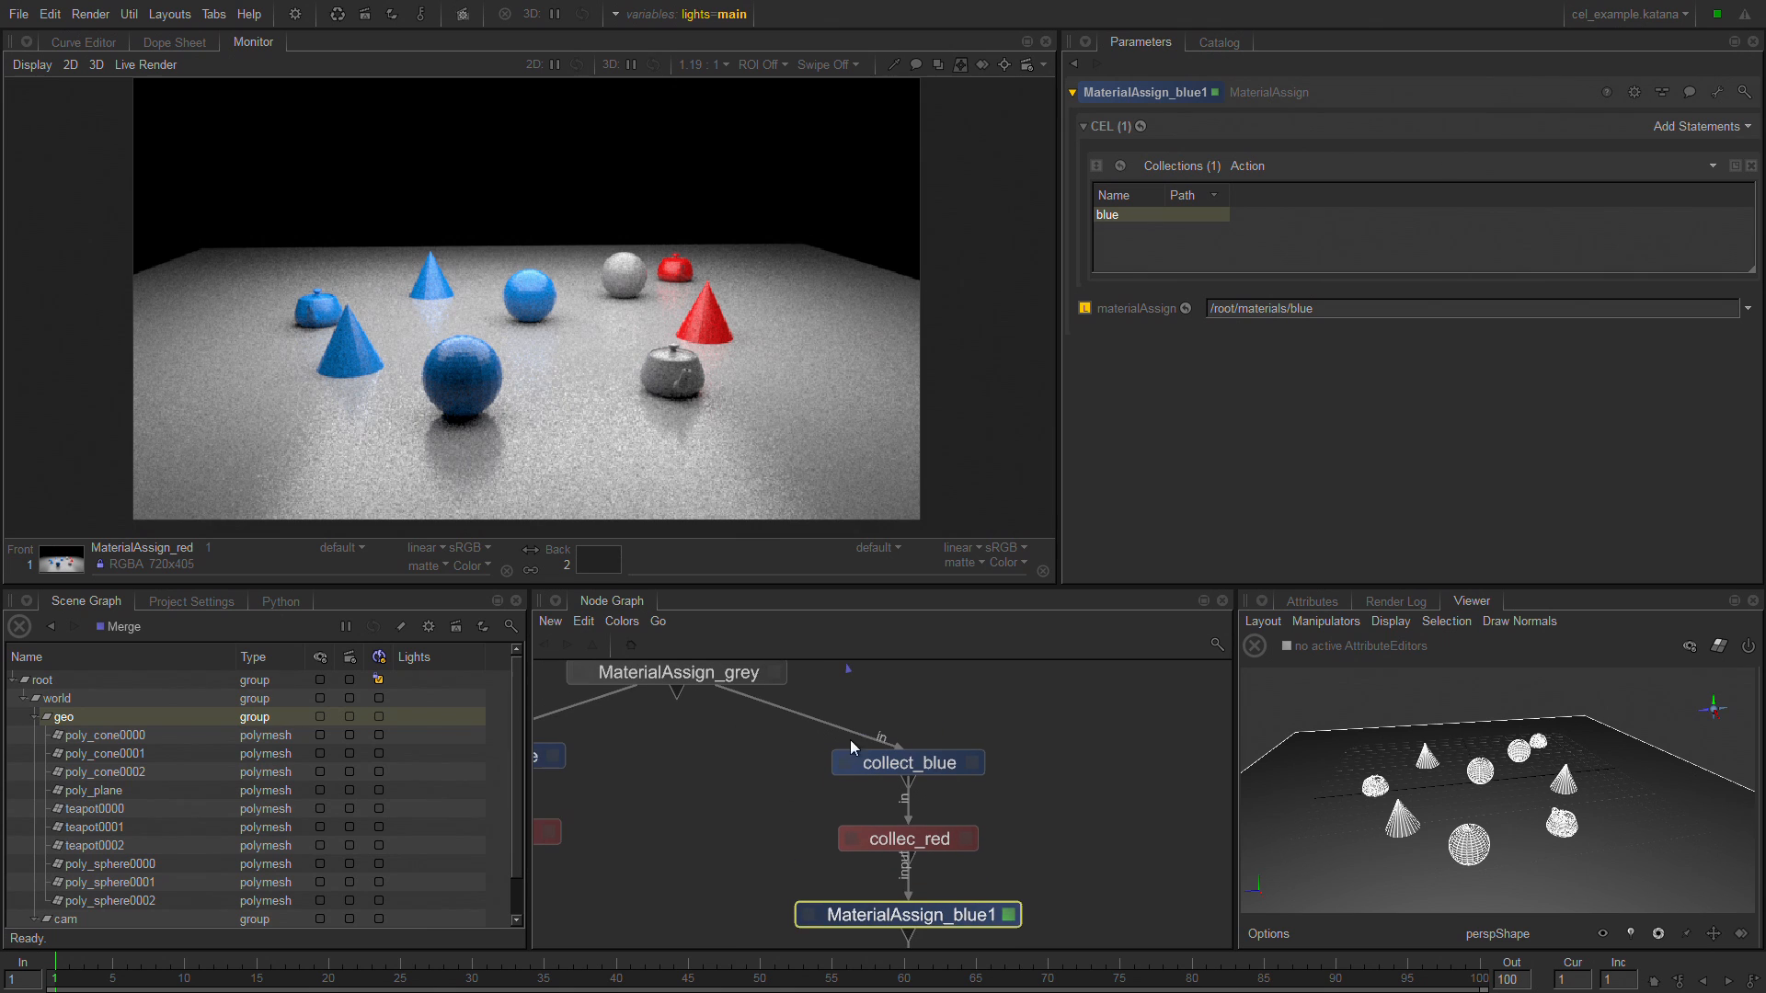
left_click_drag(1051, 741, 883, 839)
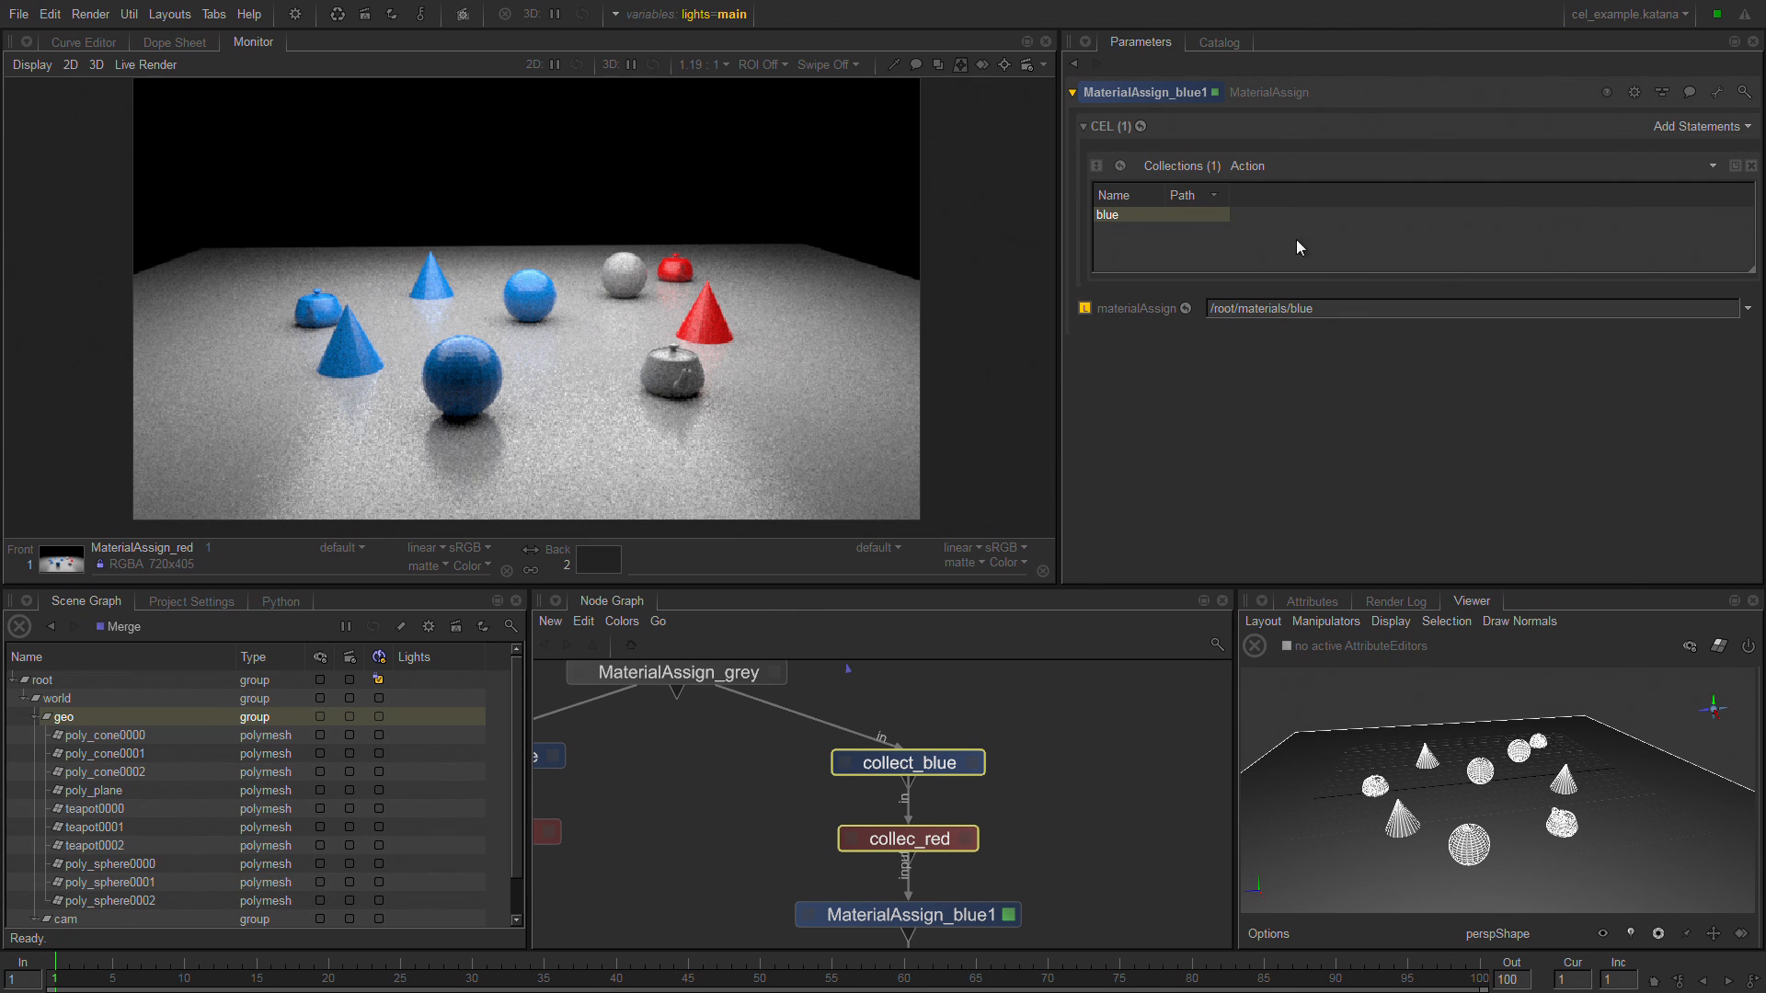
Add a Custom and a Paths statement to MaterialAssign_blue1's CEL, and view the combination modes available for the Custom statement.
left_click(1699, 129)
left_click(1711, 189)
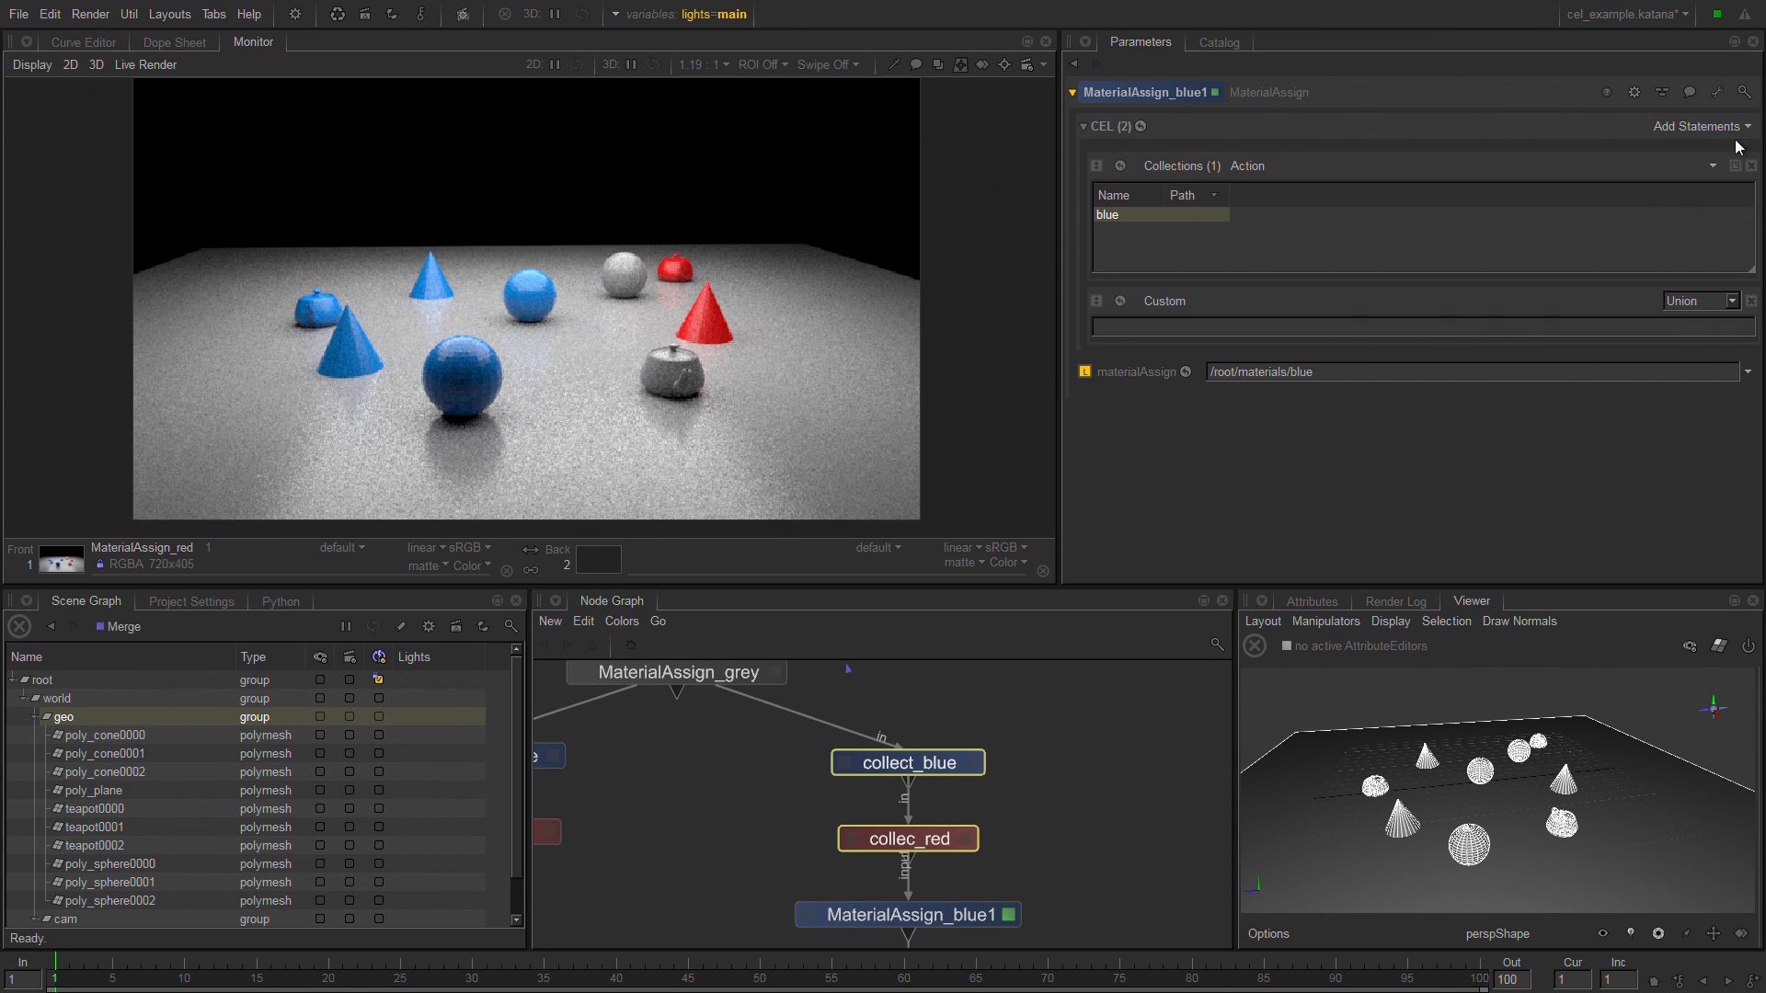
left_click(1723, 128)
left_click(1734, 150)
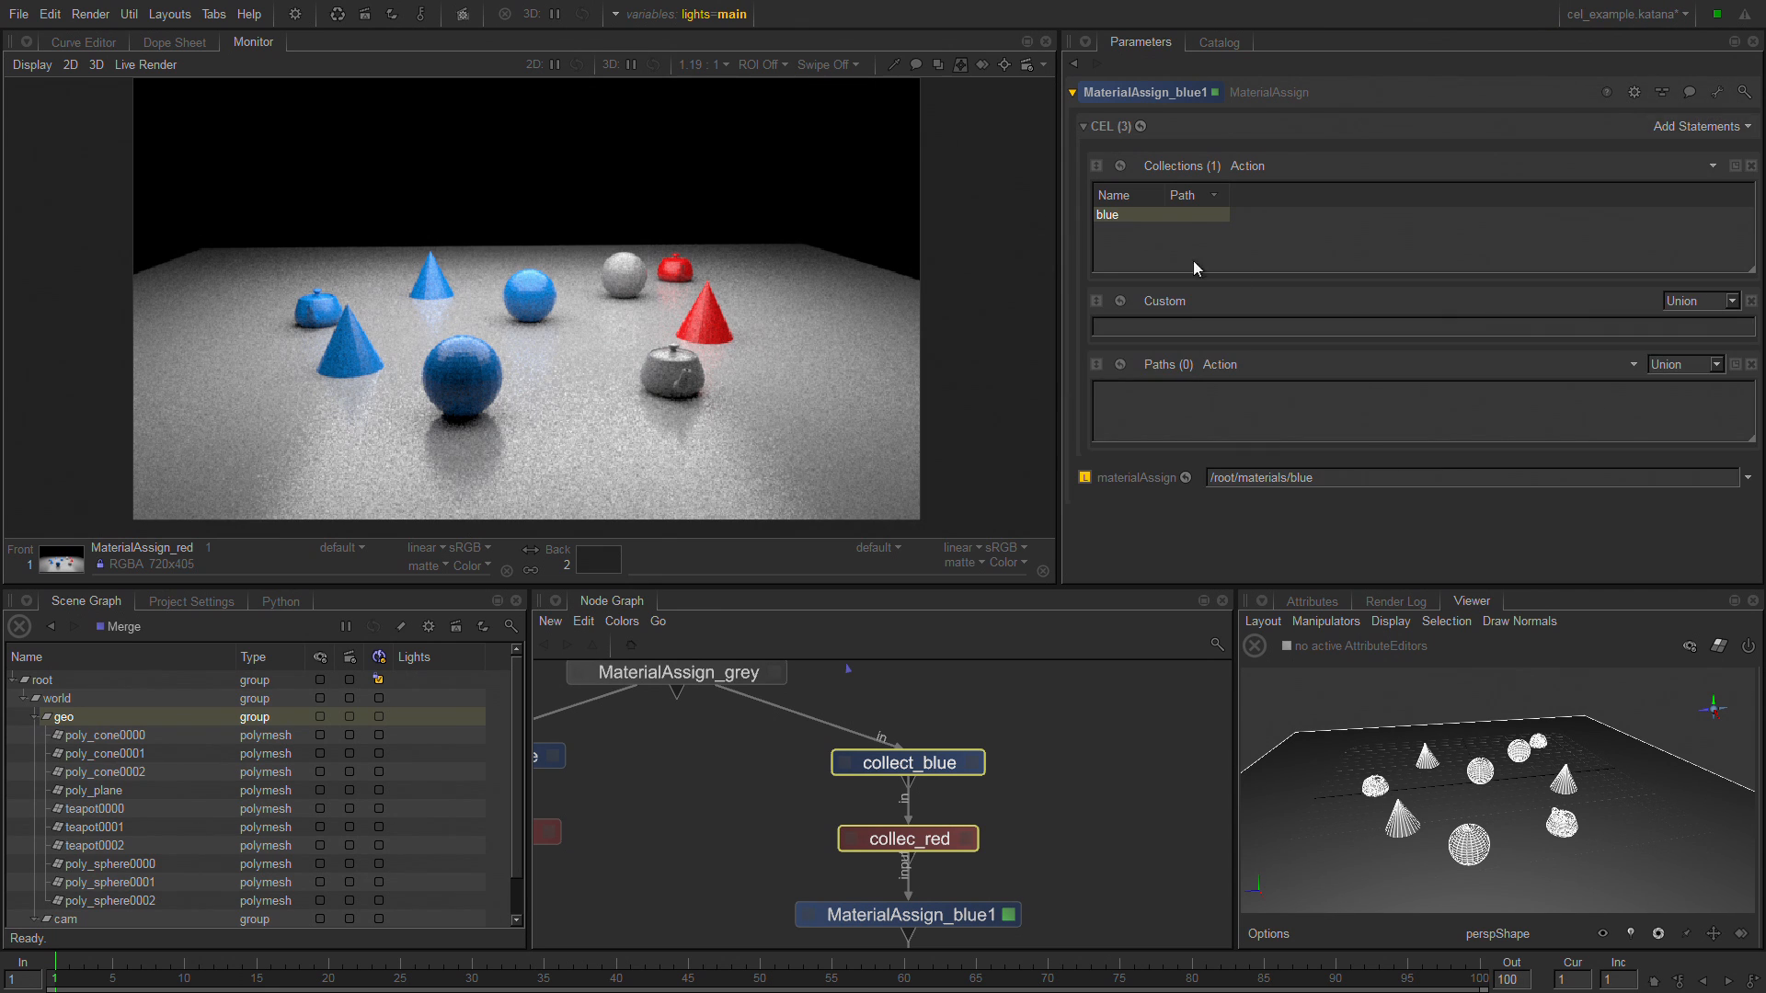
left_click(1733, 303)
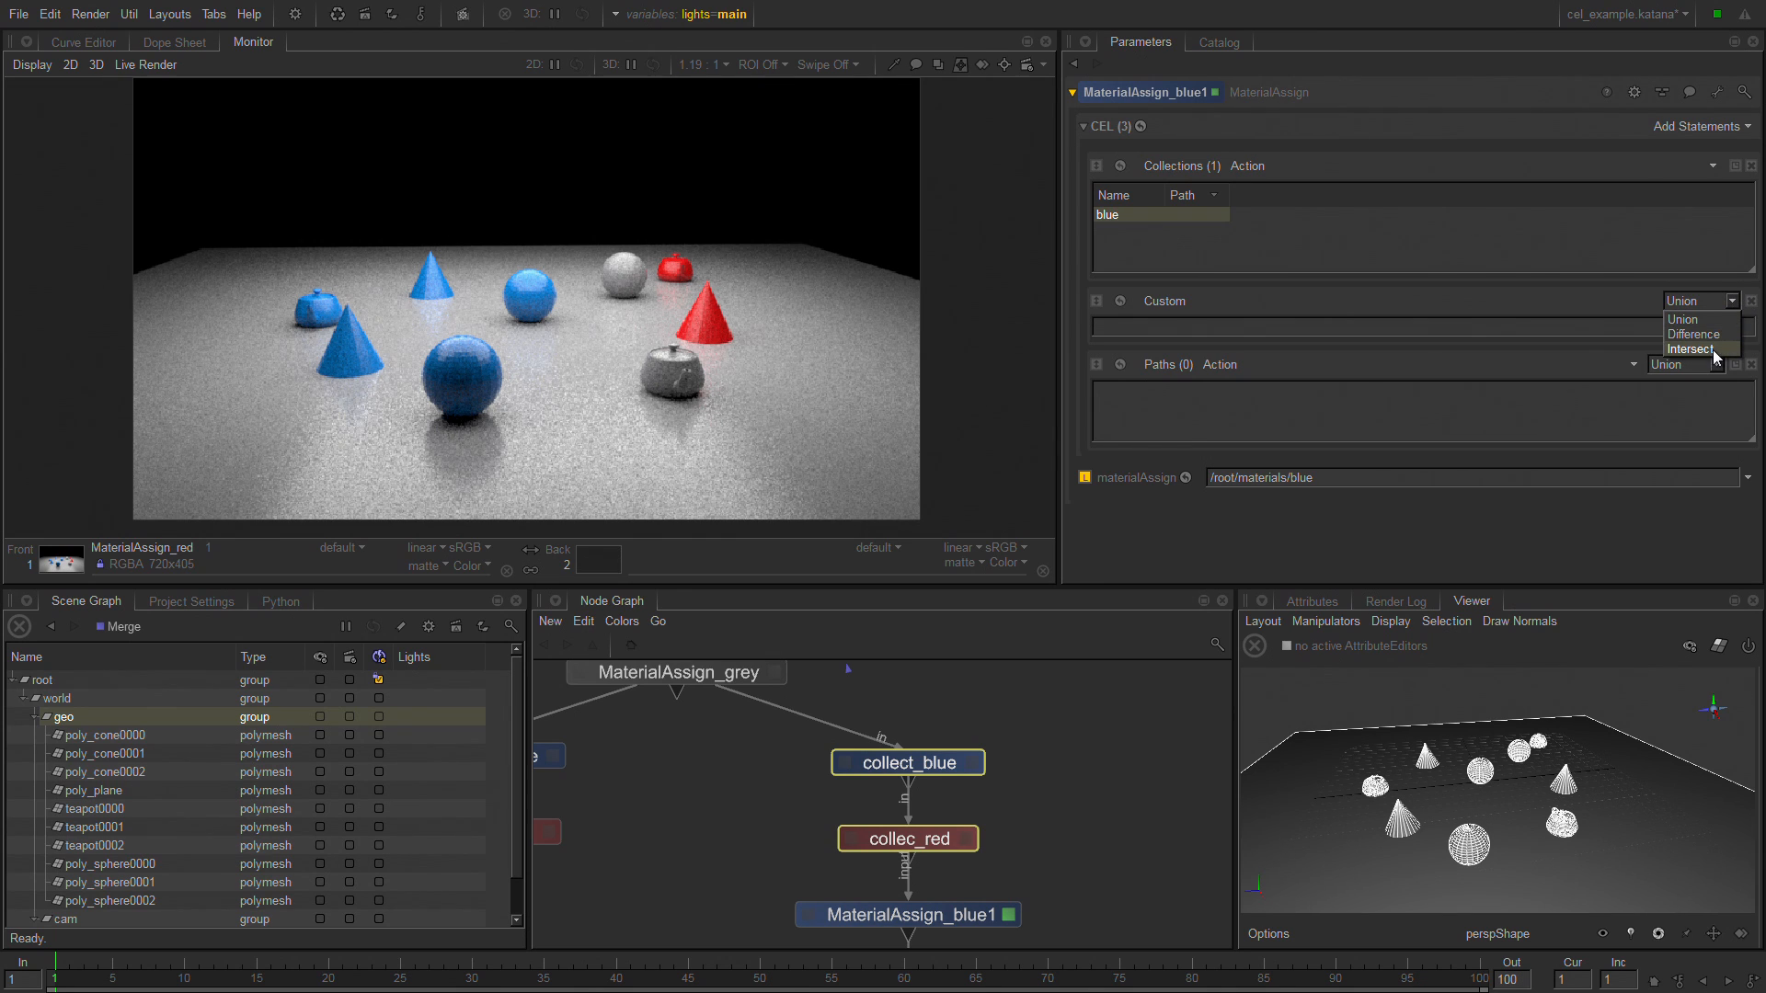
left_click(1441, 299)
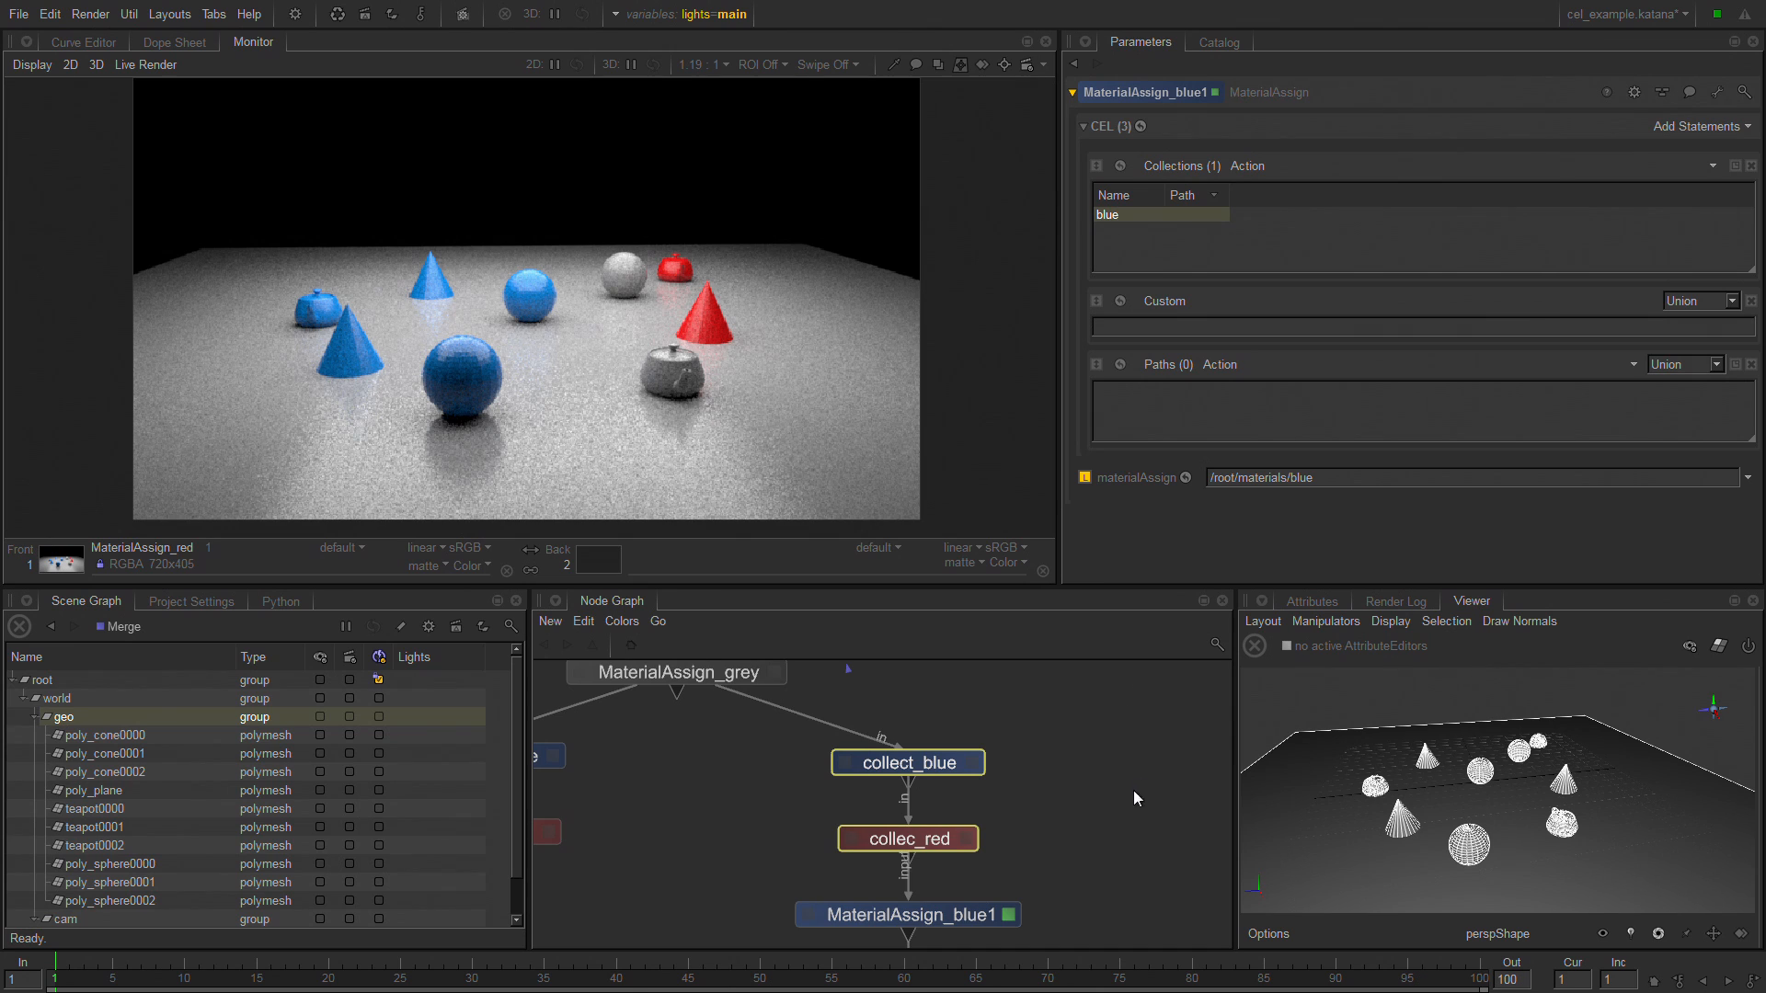
Open the parameters of the GafferThree node, the first of the three gaffers feeding VariableSwitch4.
middle_click_drag(1133, 791, 1179, 590)
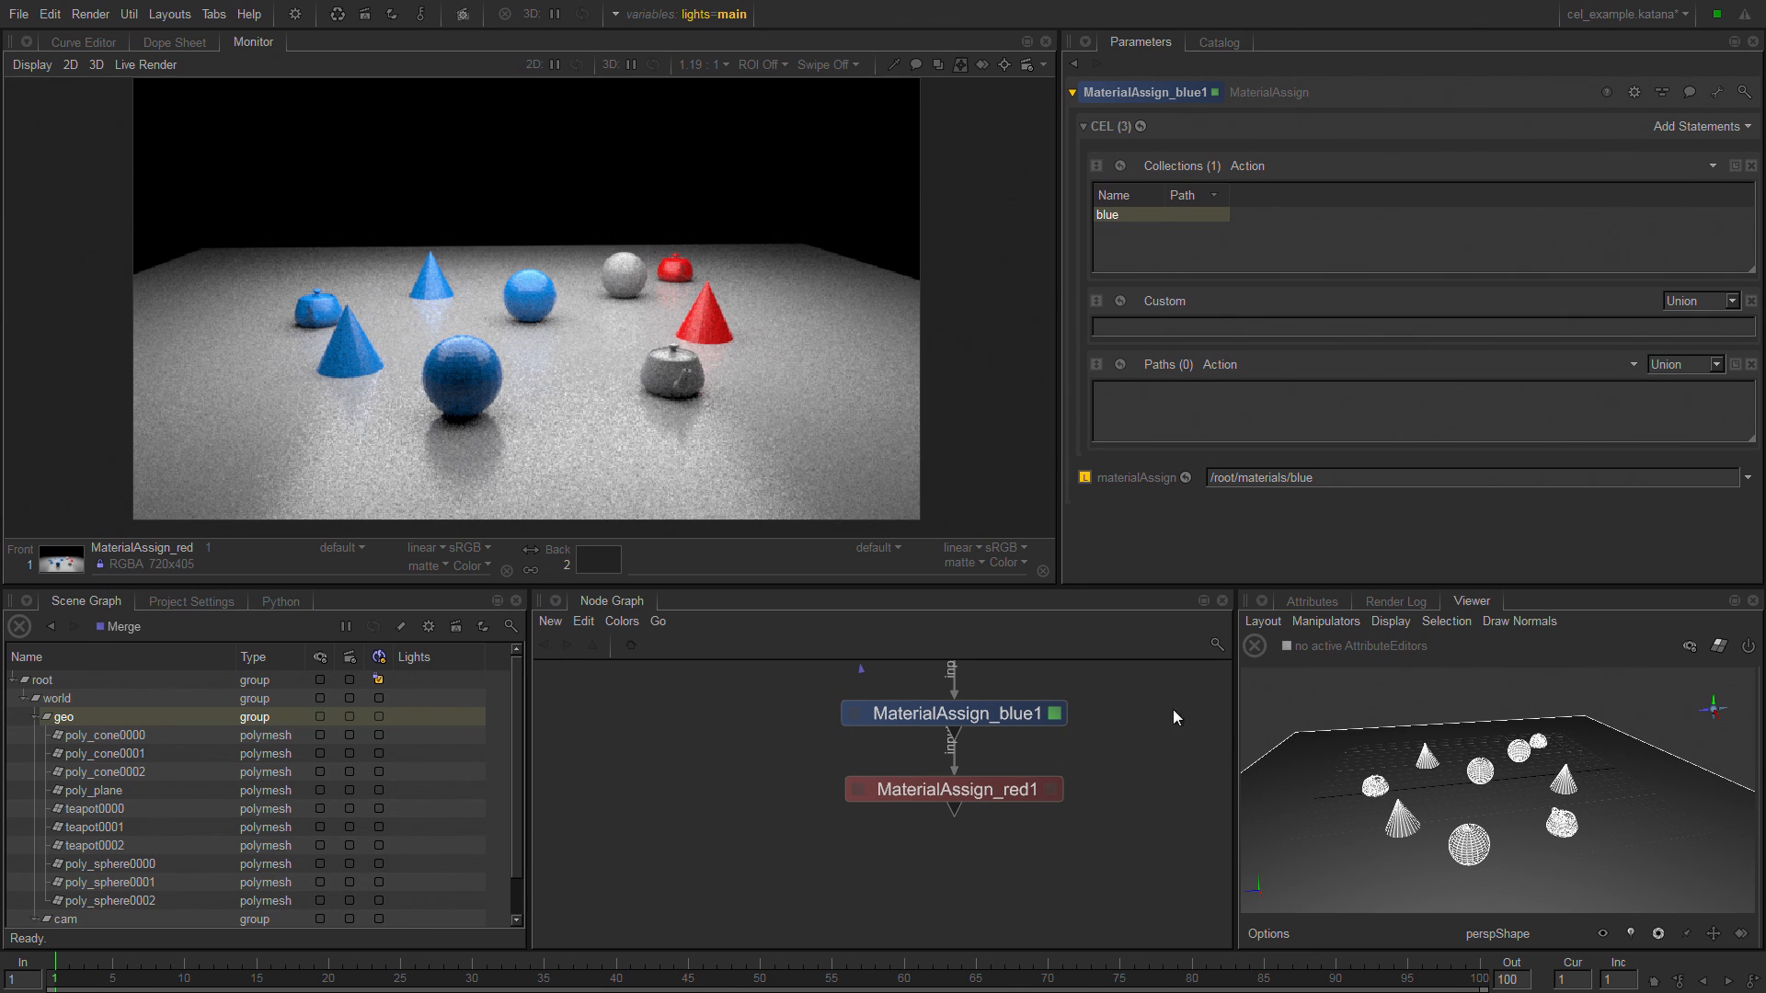
middle_click_drag(1172, 711, 1225, 992)
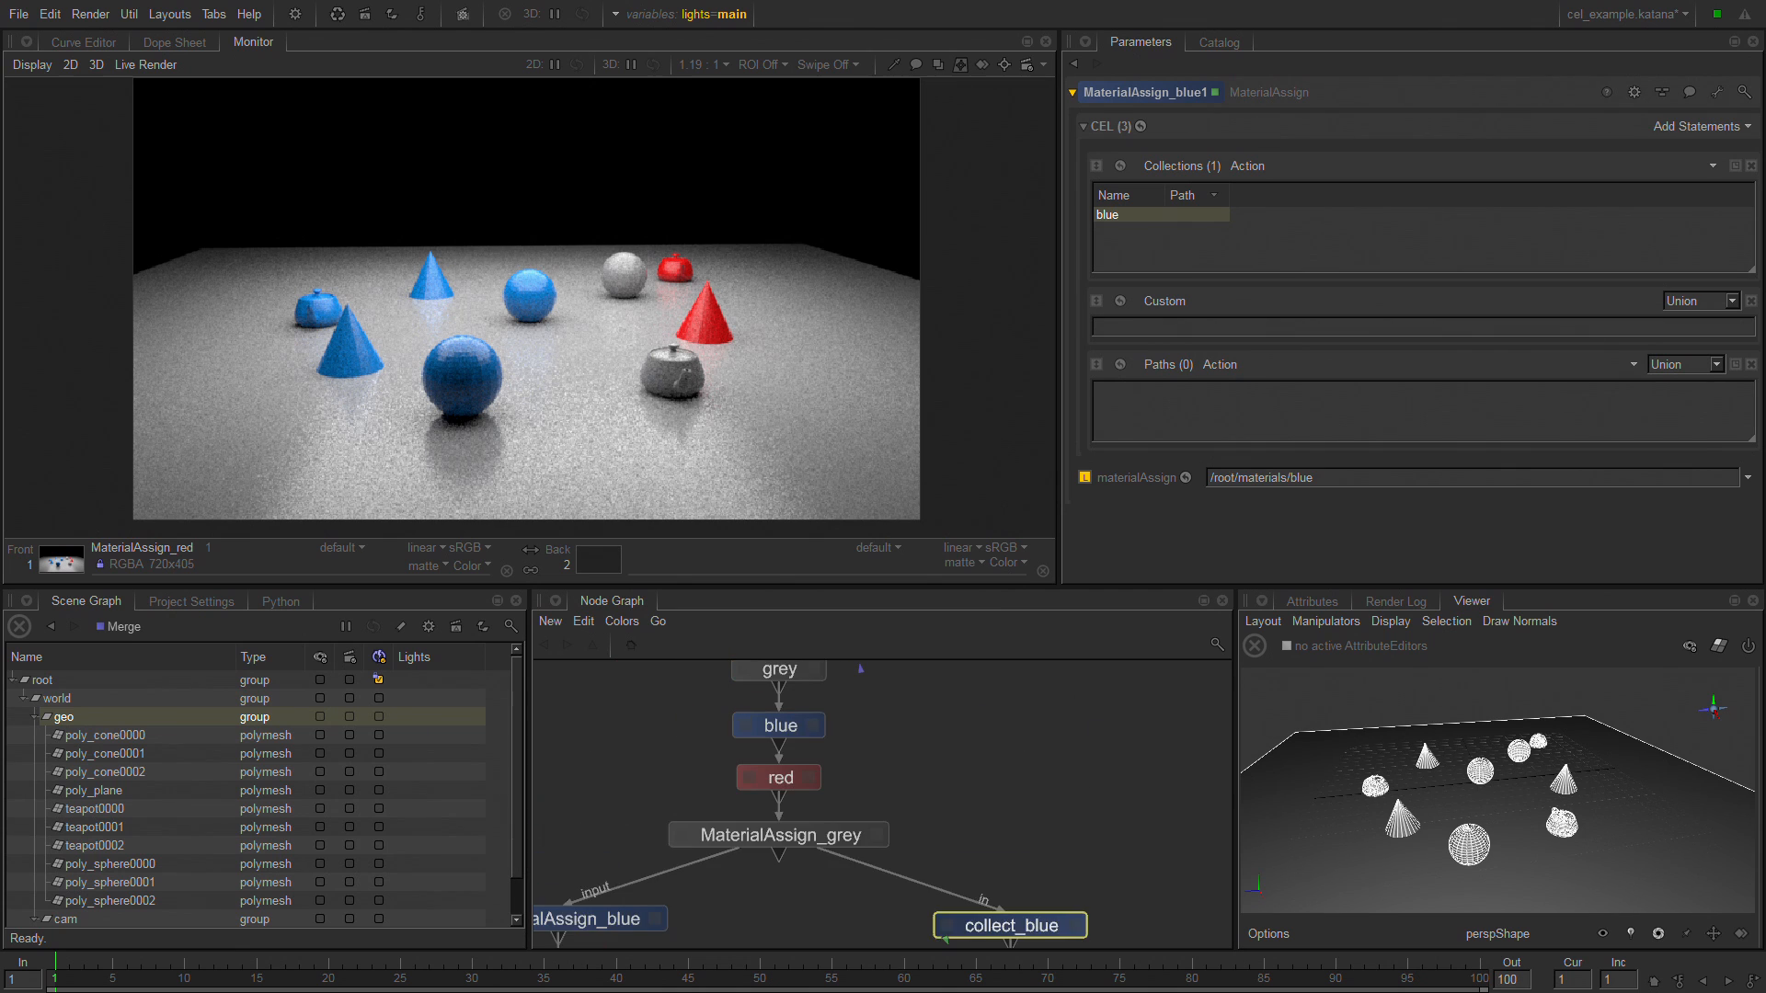
middle_click_drag(954, 651, 1039, 821)
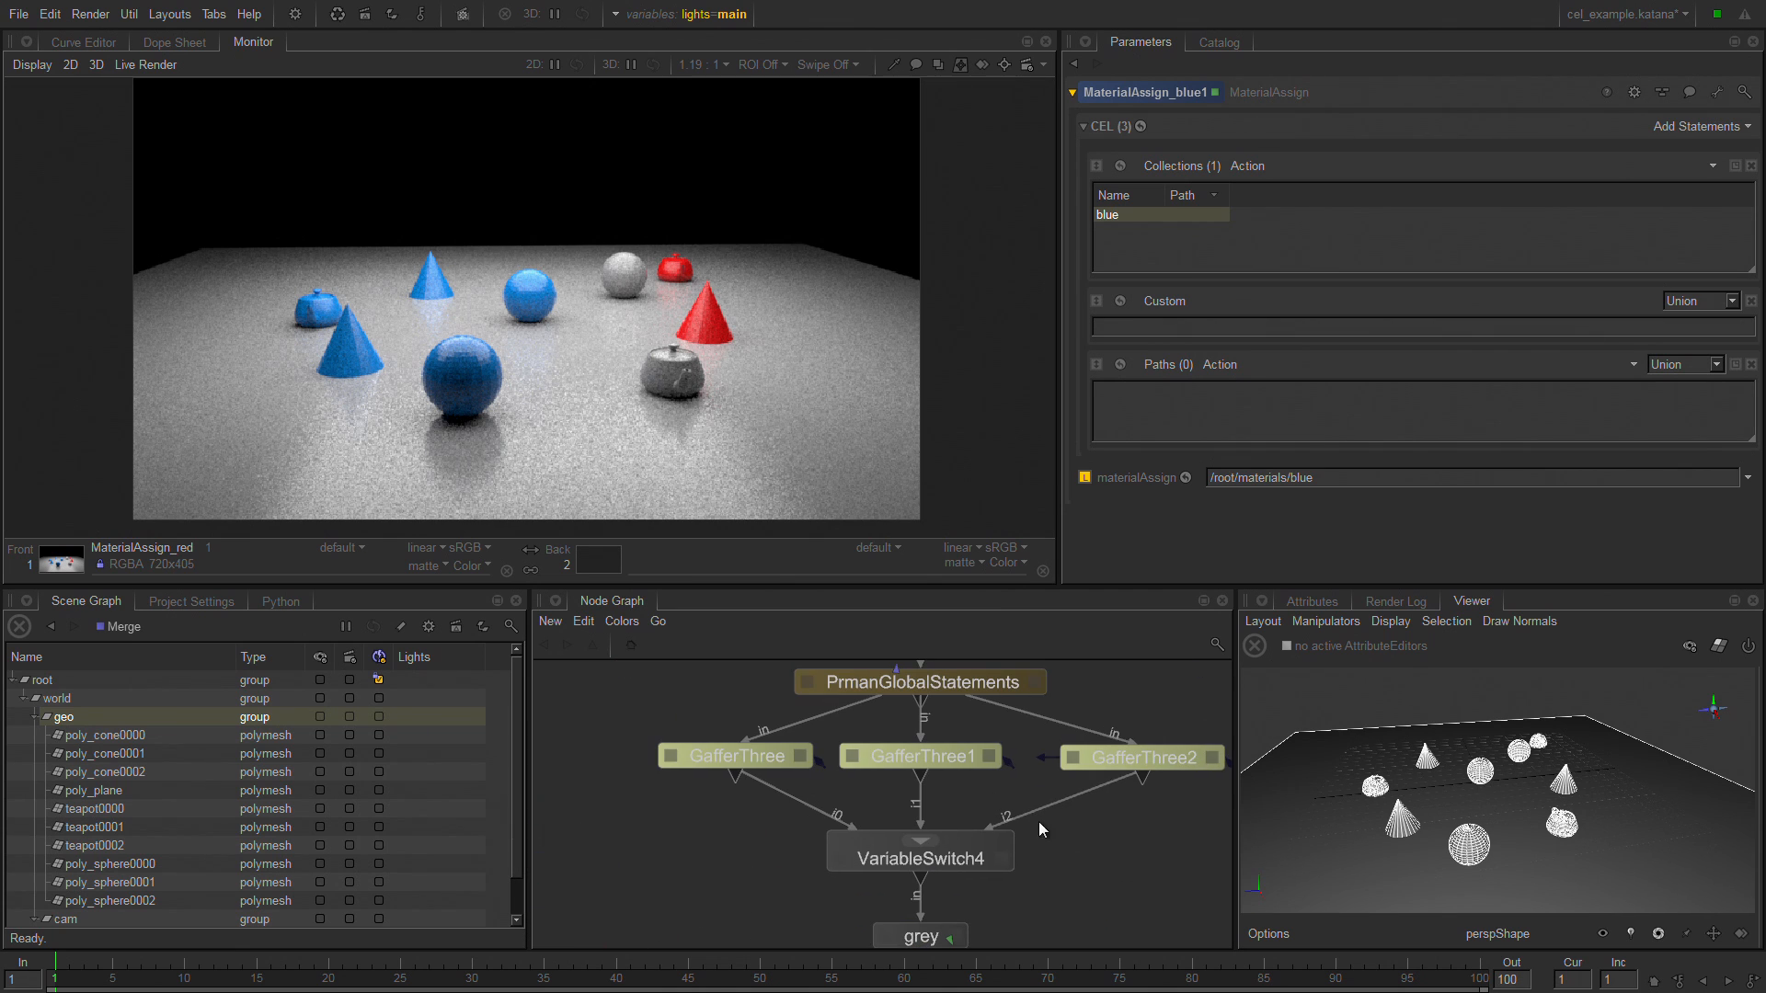
left_click(774, 761)
left_click(800, 756)
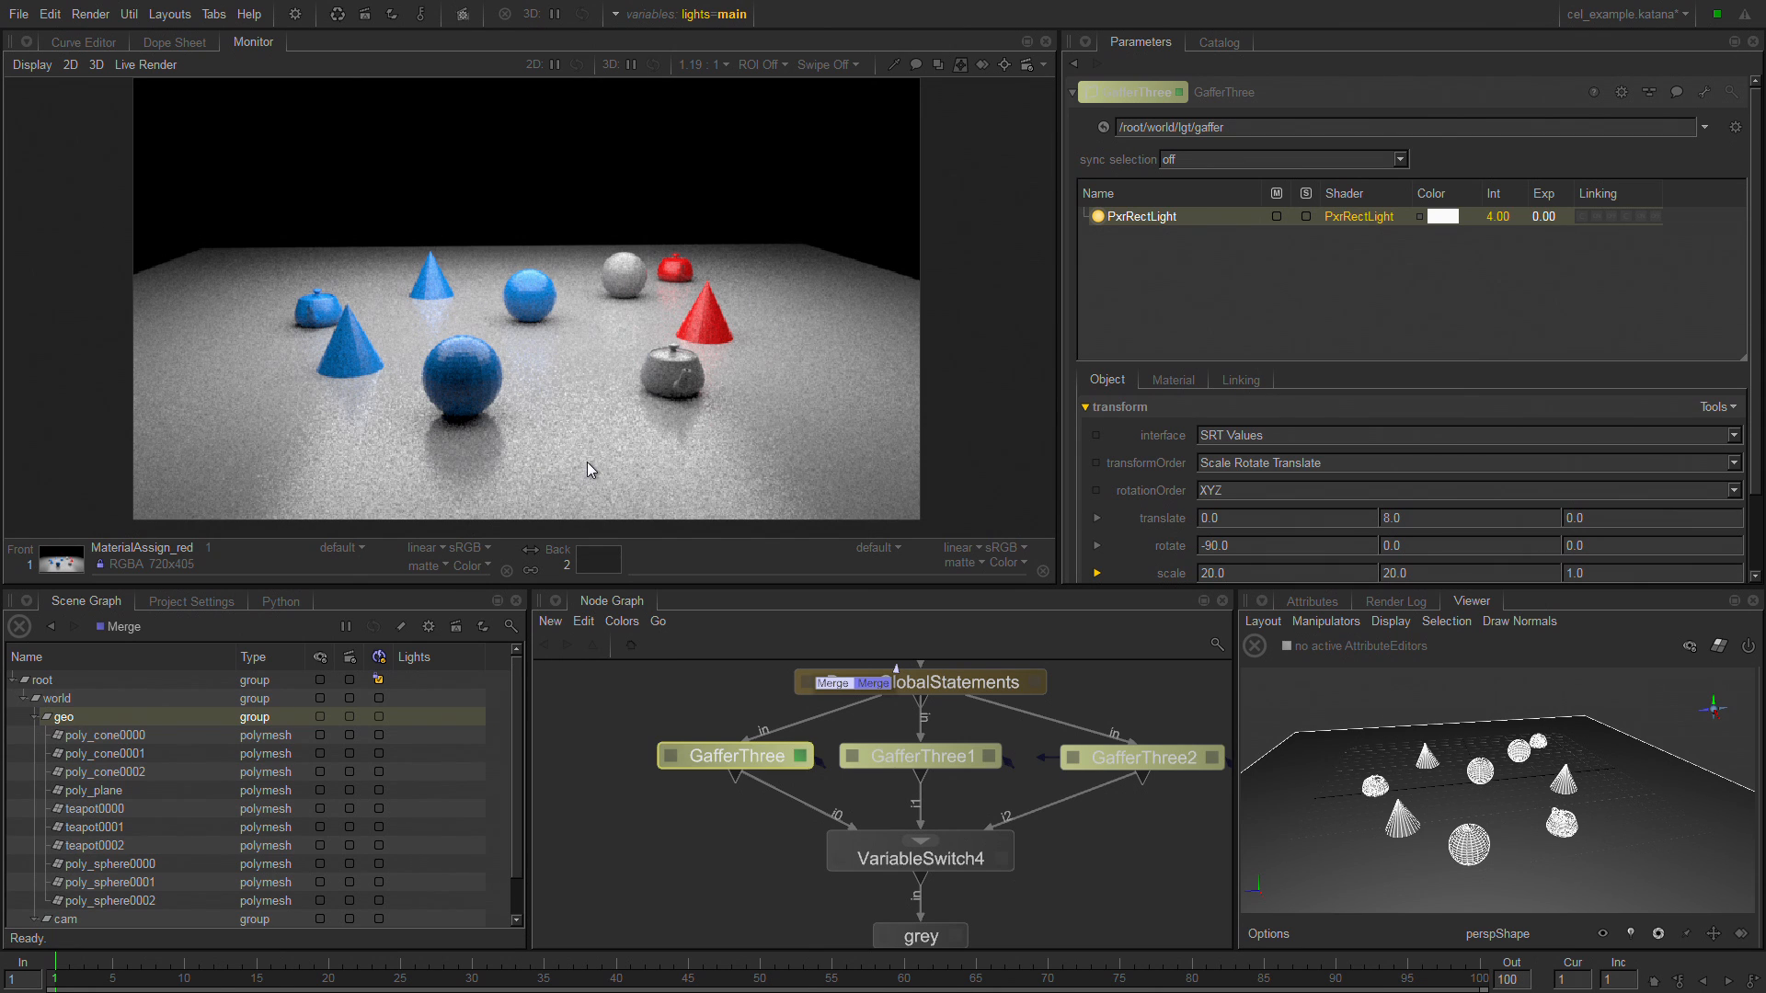
Set the global graph state variable lights to mm.
left_click(734, 14)
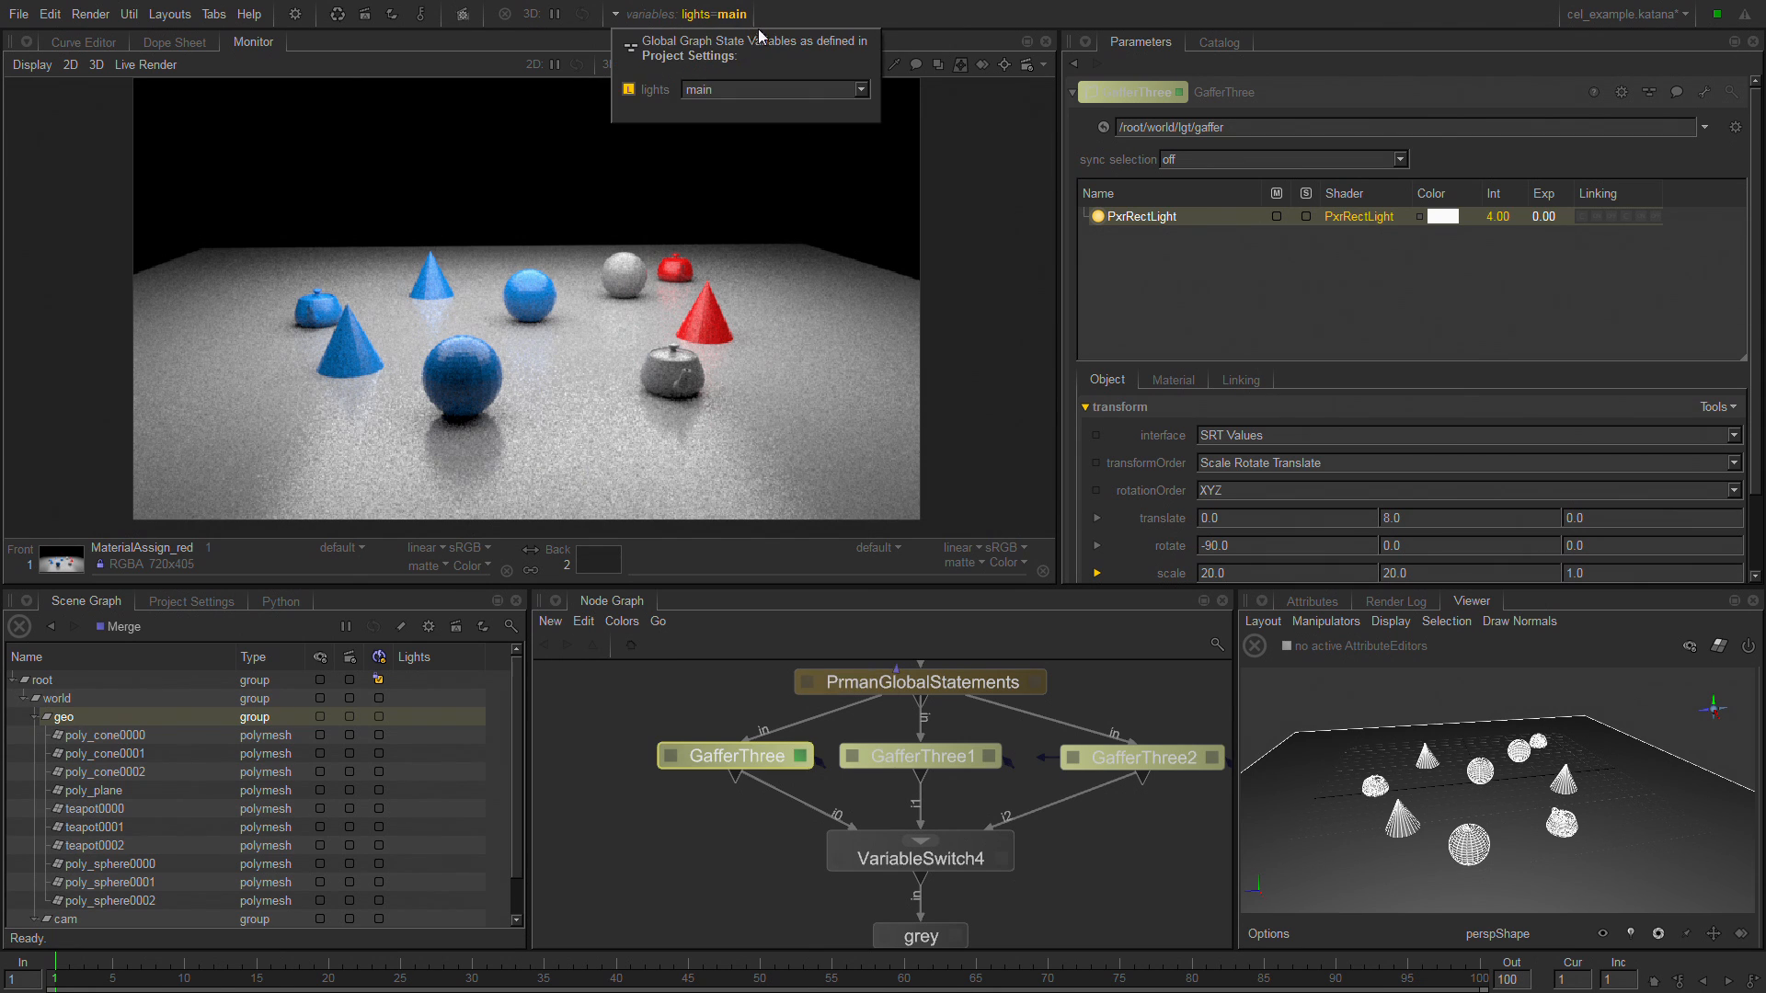
left_click(860, 89)
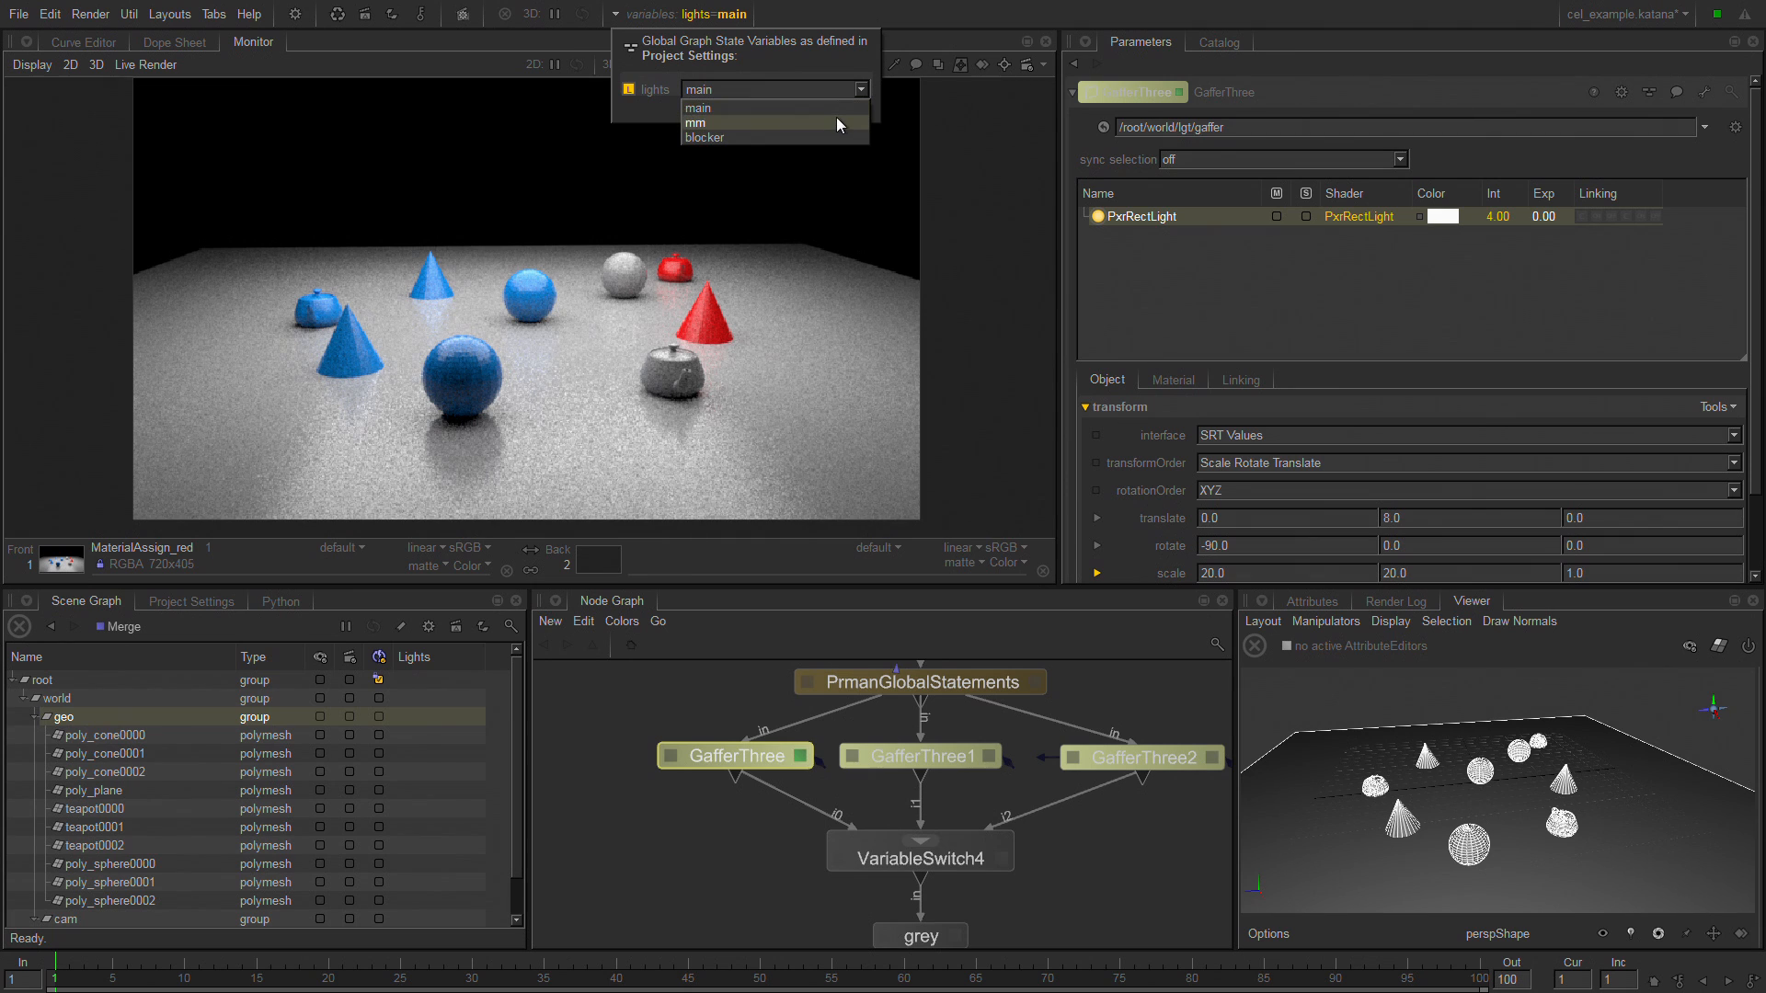
left_click(837, 121)
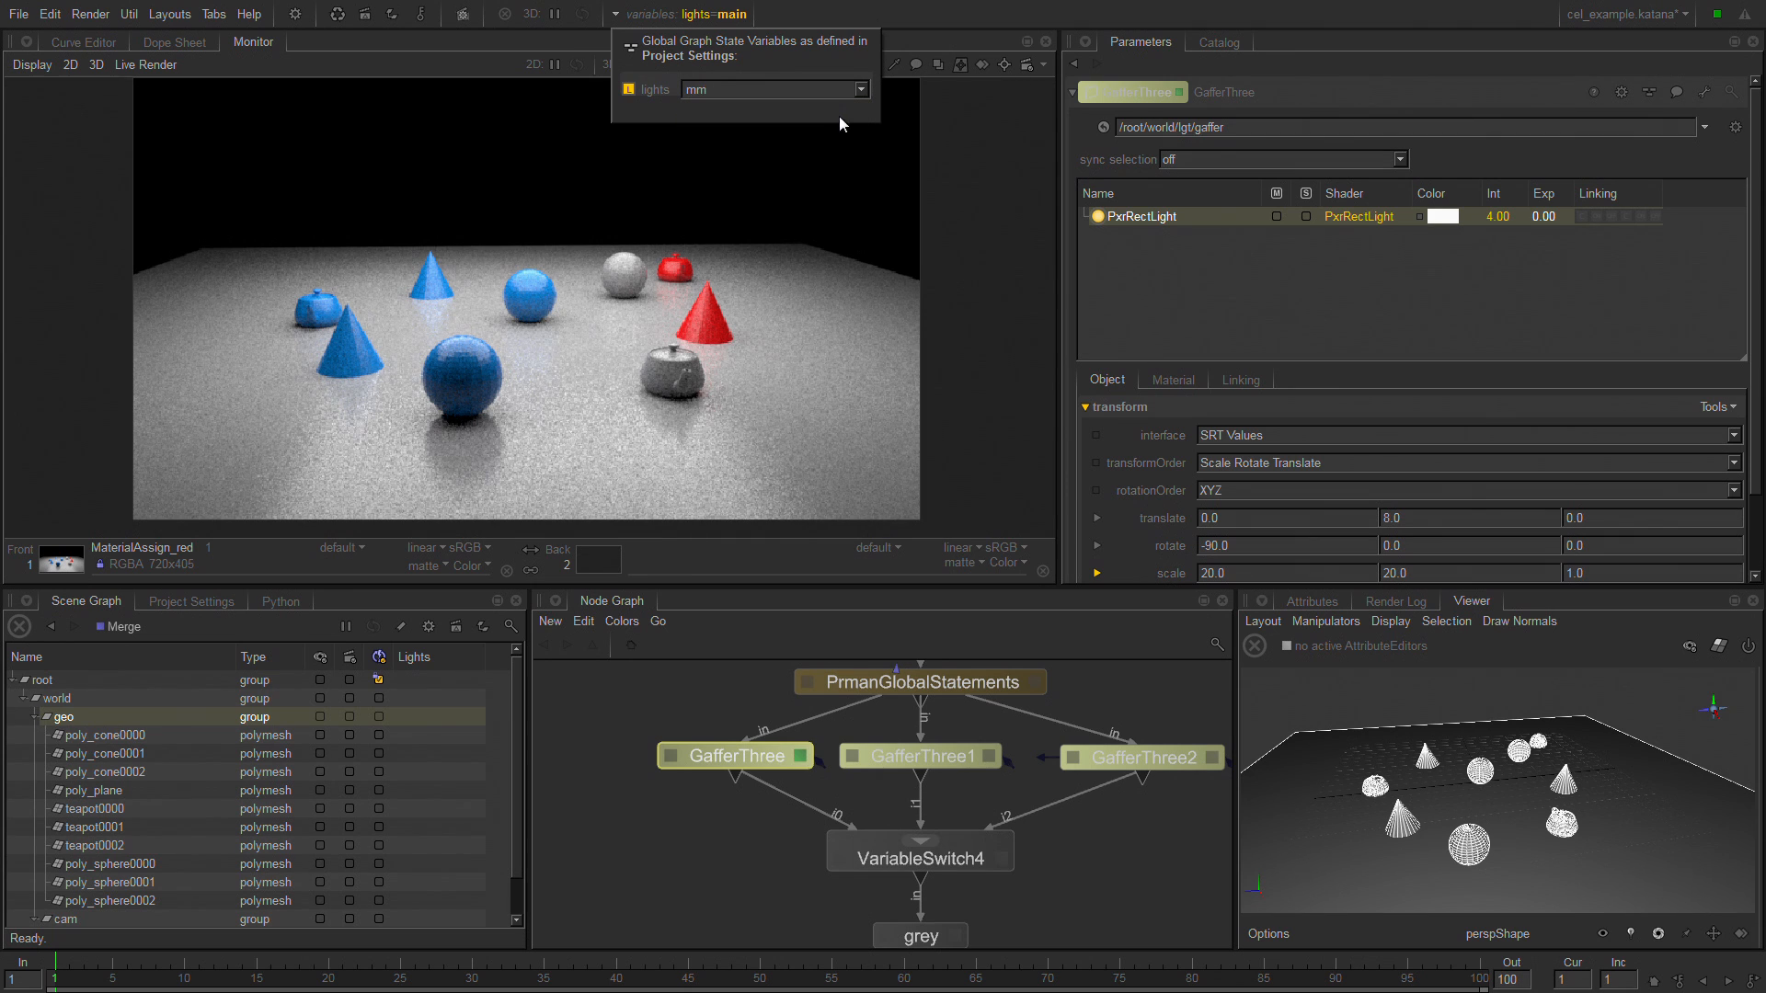
Open the GafferThree1 node's parameters and select its mm master material.
left_click(959, 754)
left_click(989, 756)
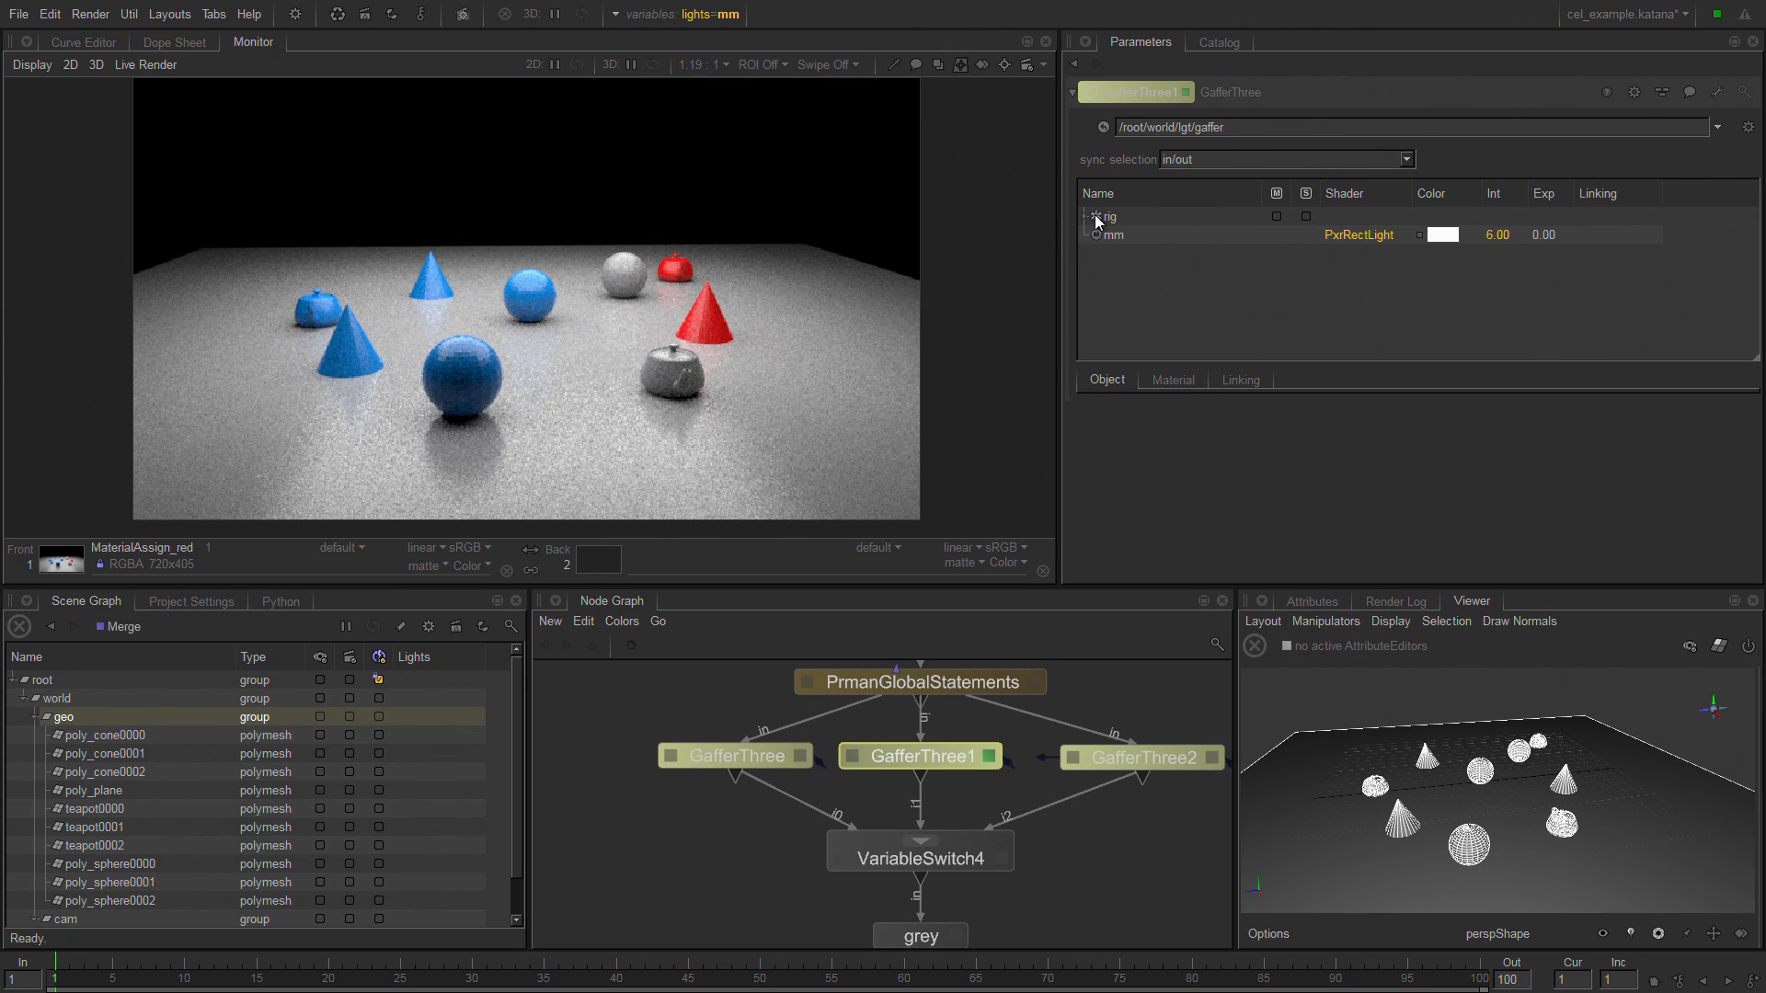
left_click(1168, 234)
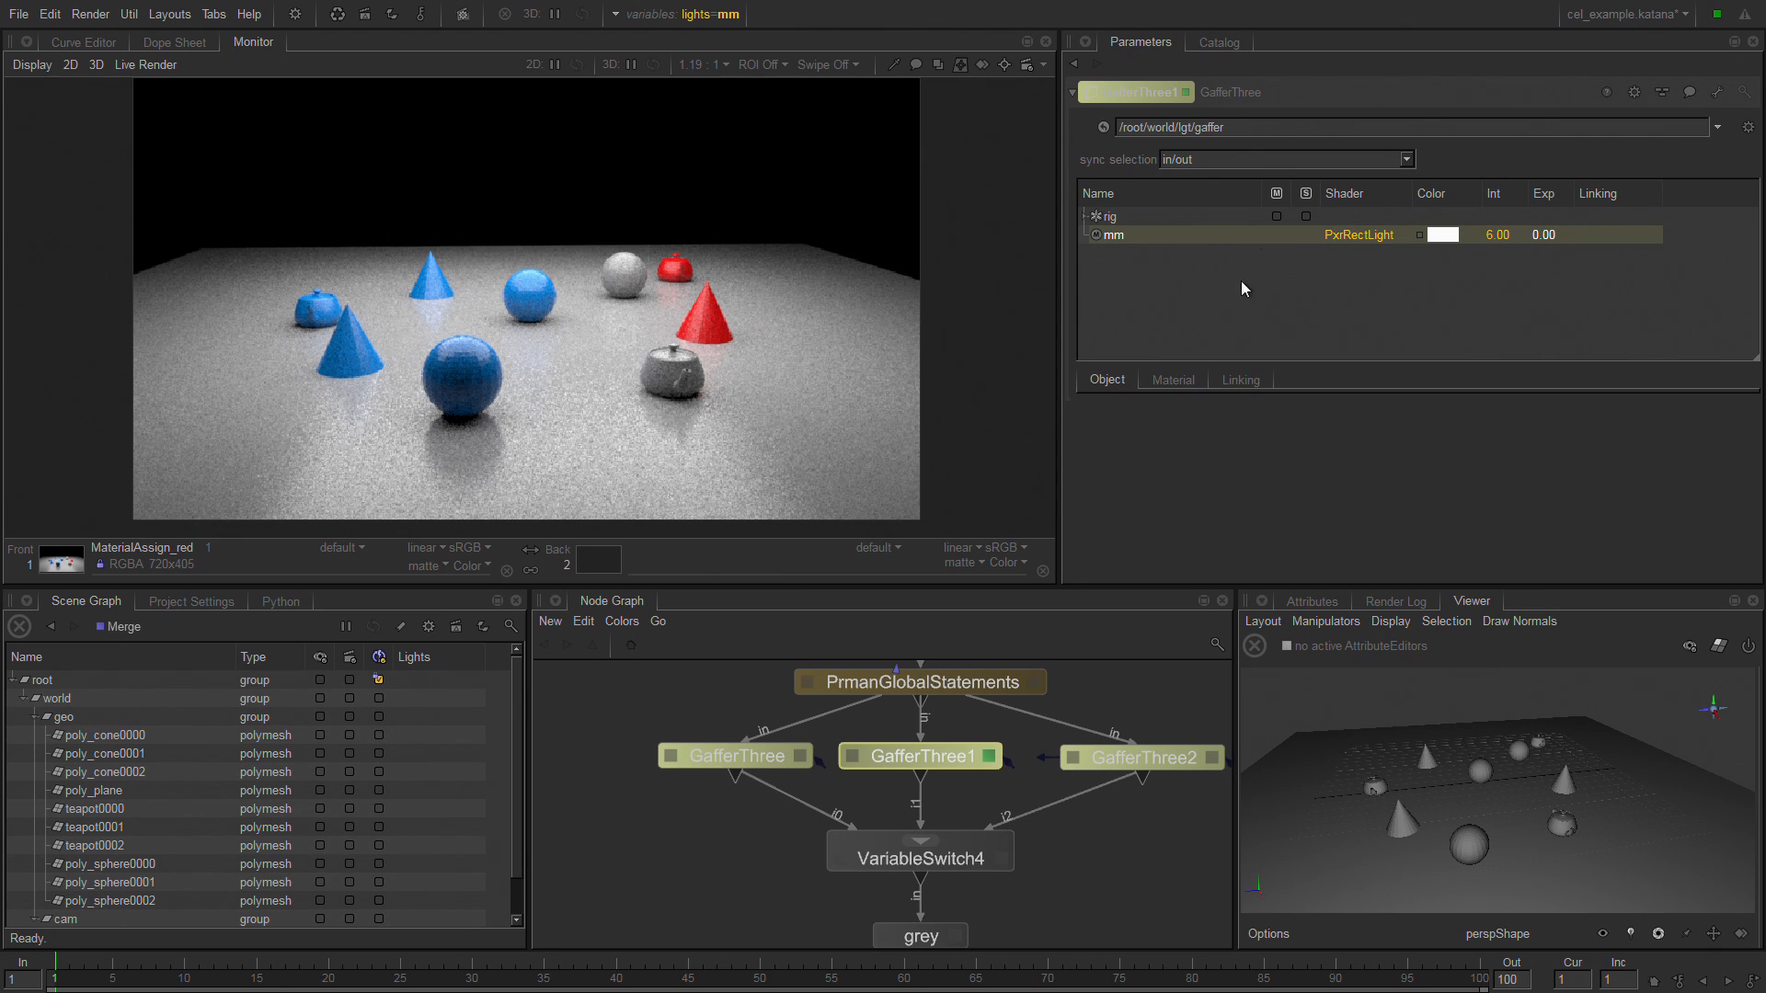
Add another master material to GafferThree1, view its light shader choices without picking one, and delete the material again.
right_click(1190, 290)
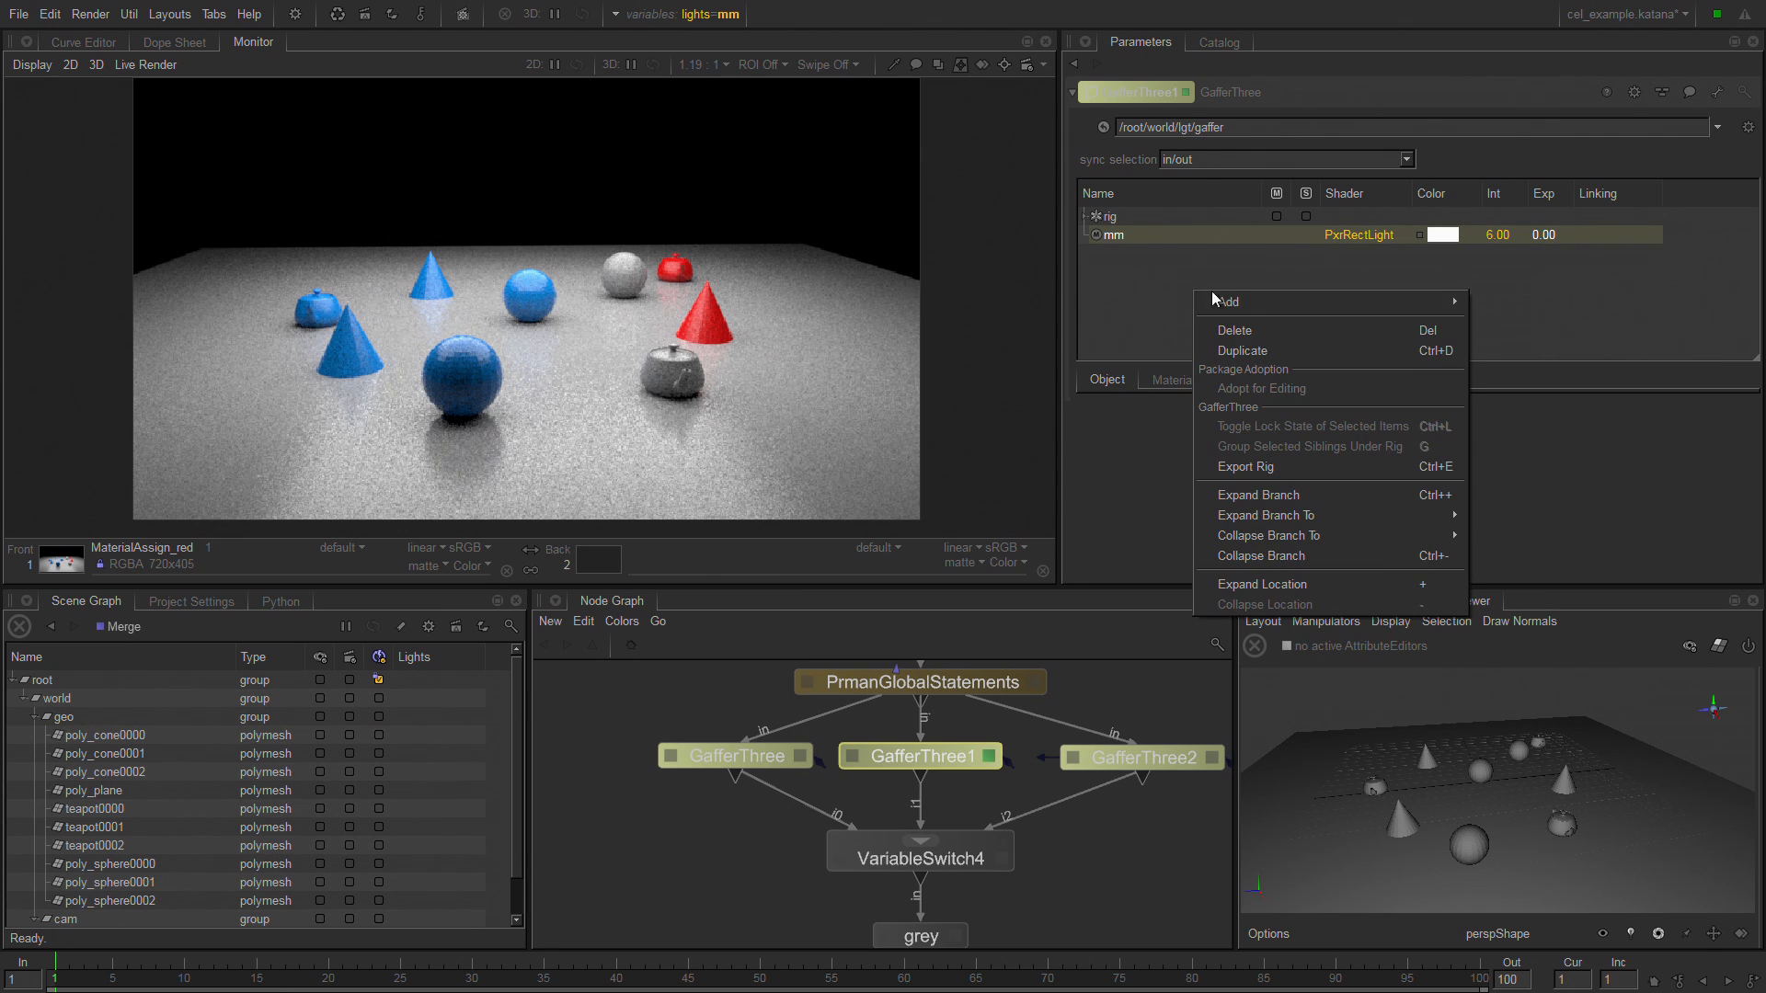
mouse_move(1255, 303)
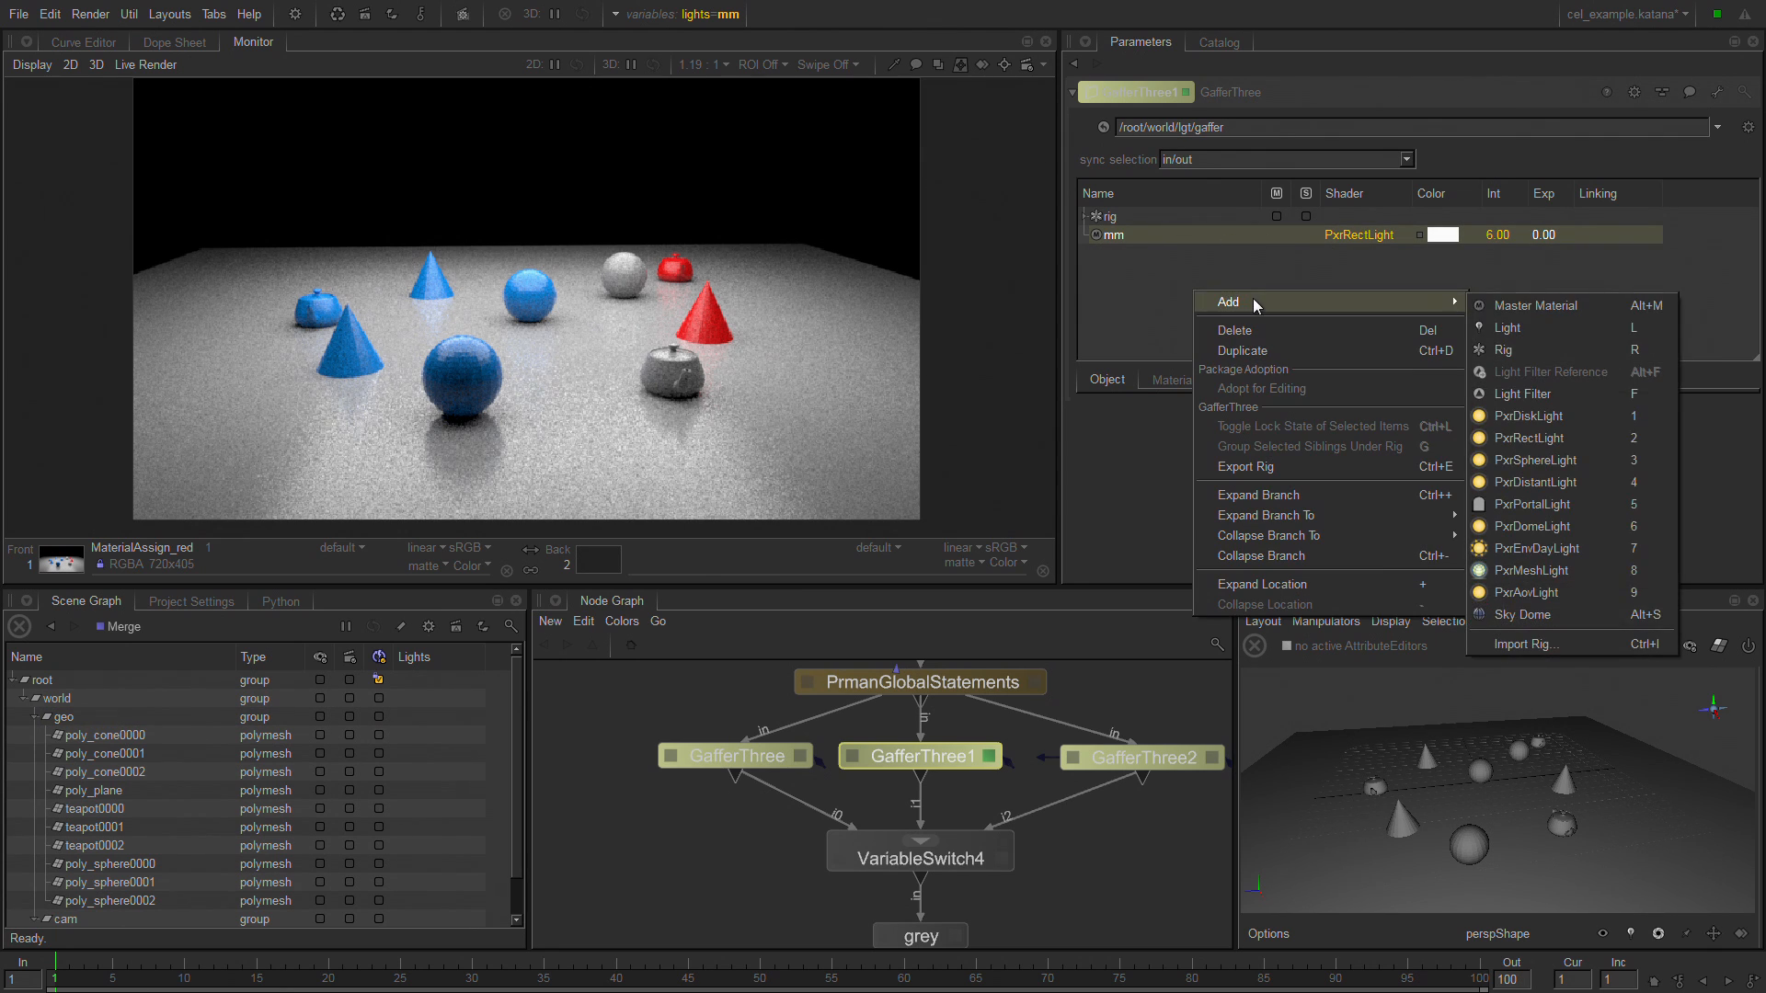
left_click(1577, 307)
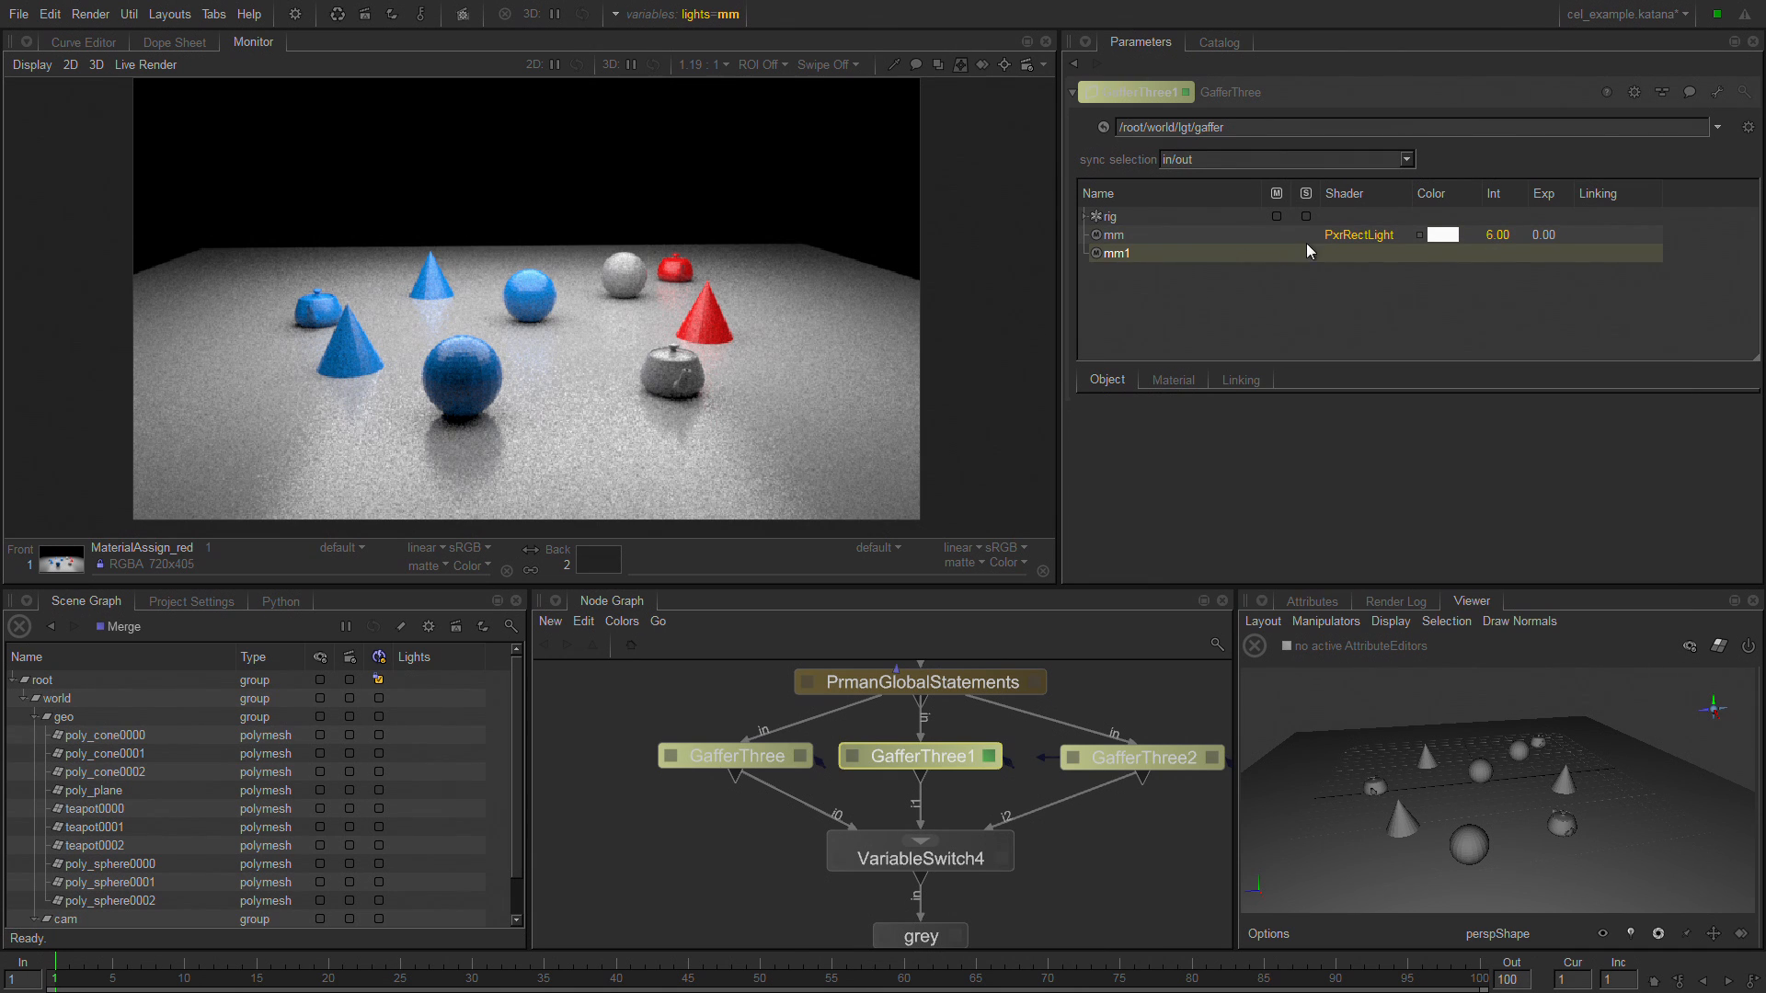
left_click(1353, 254)
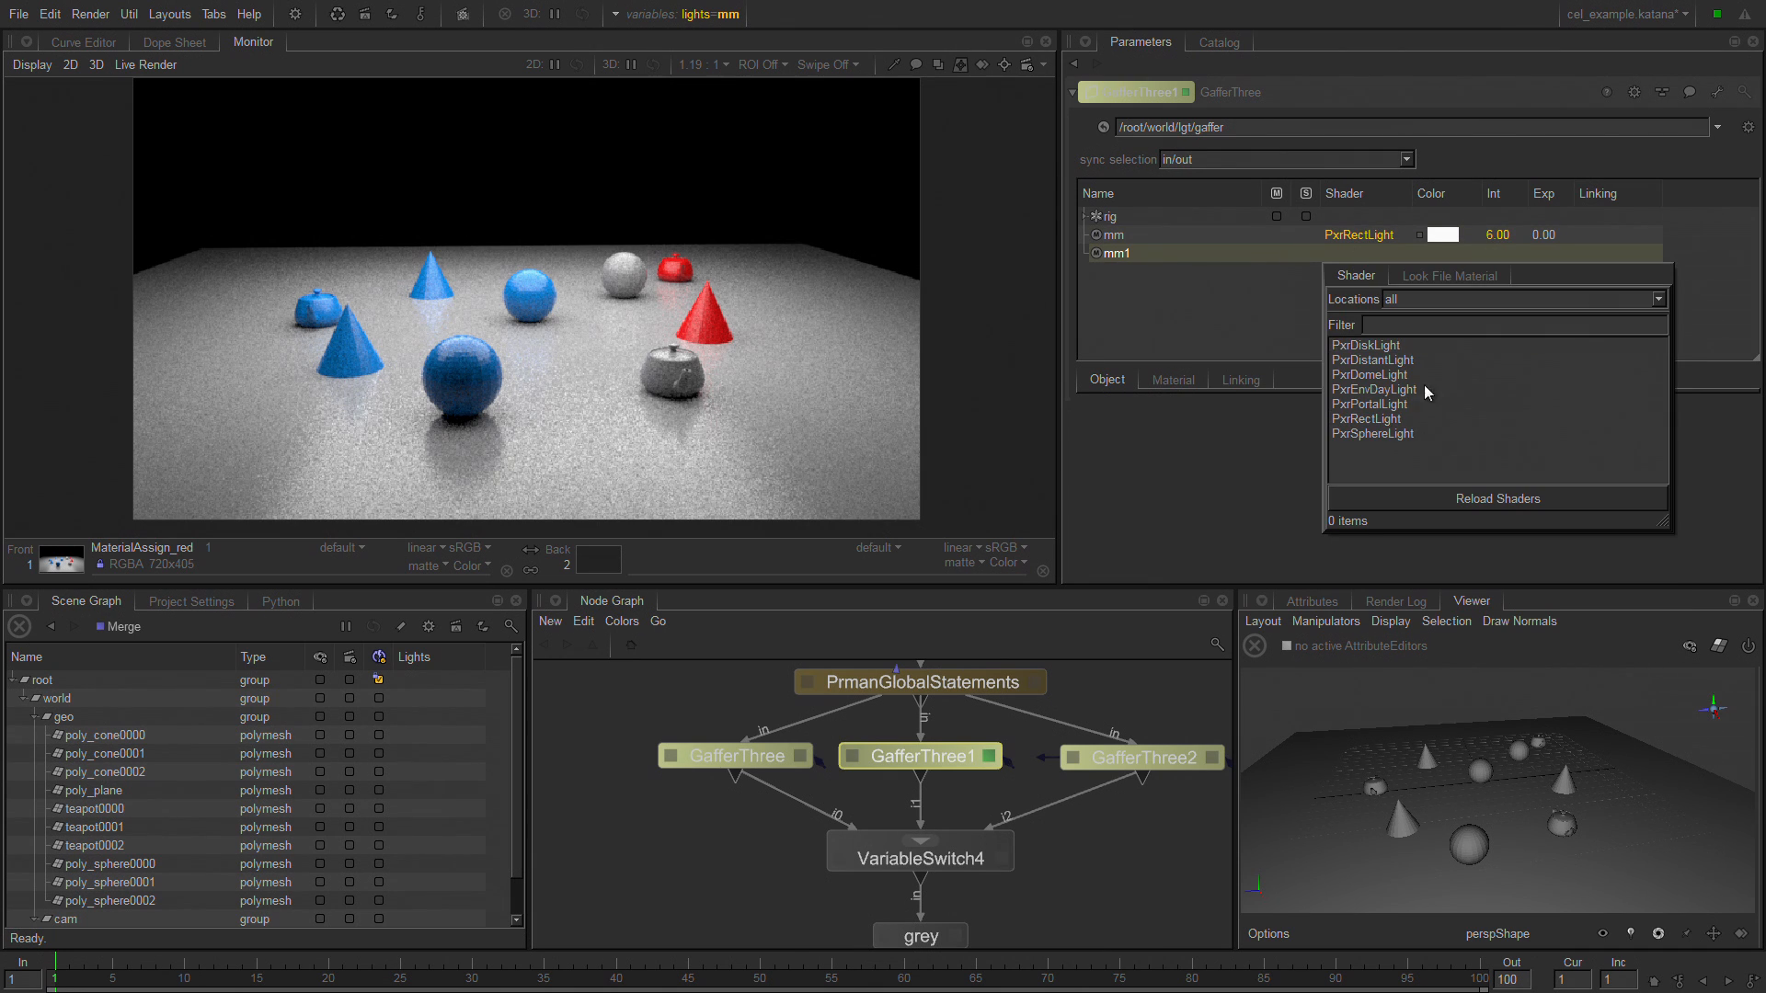
left_click(1186, 345)
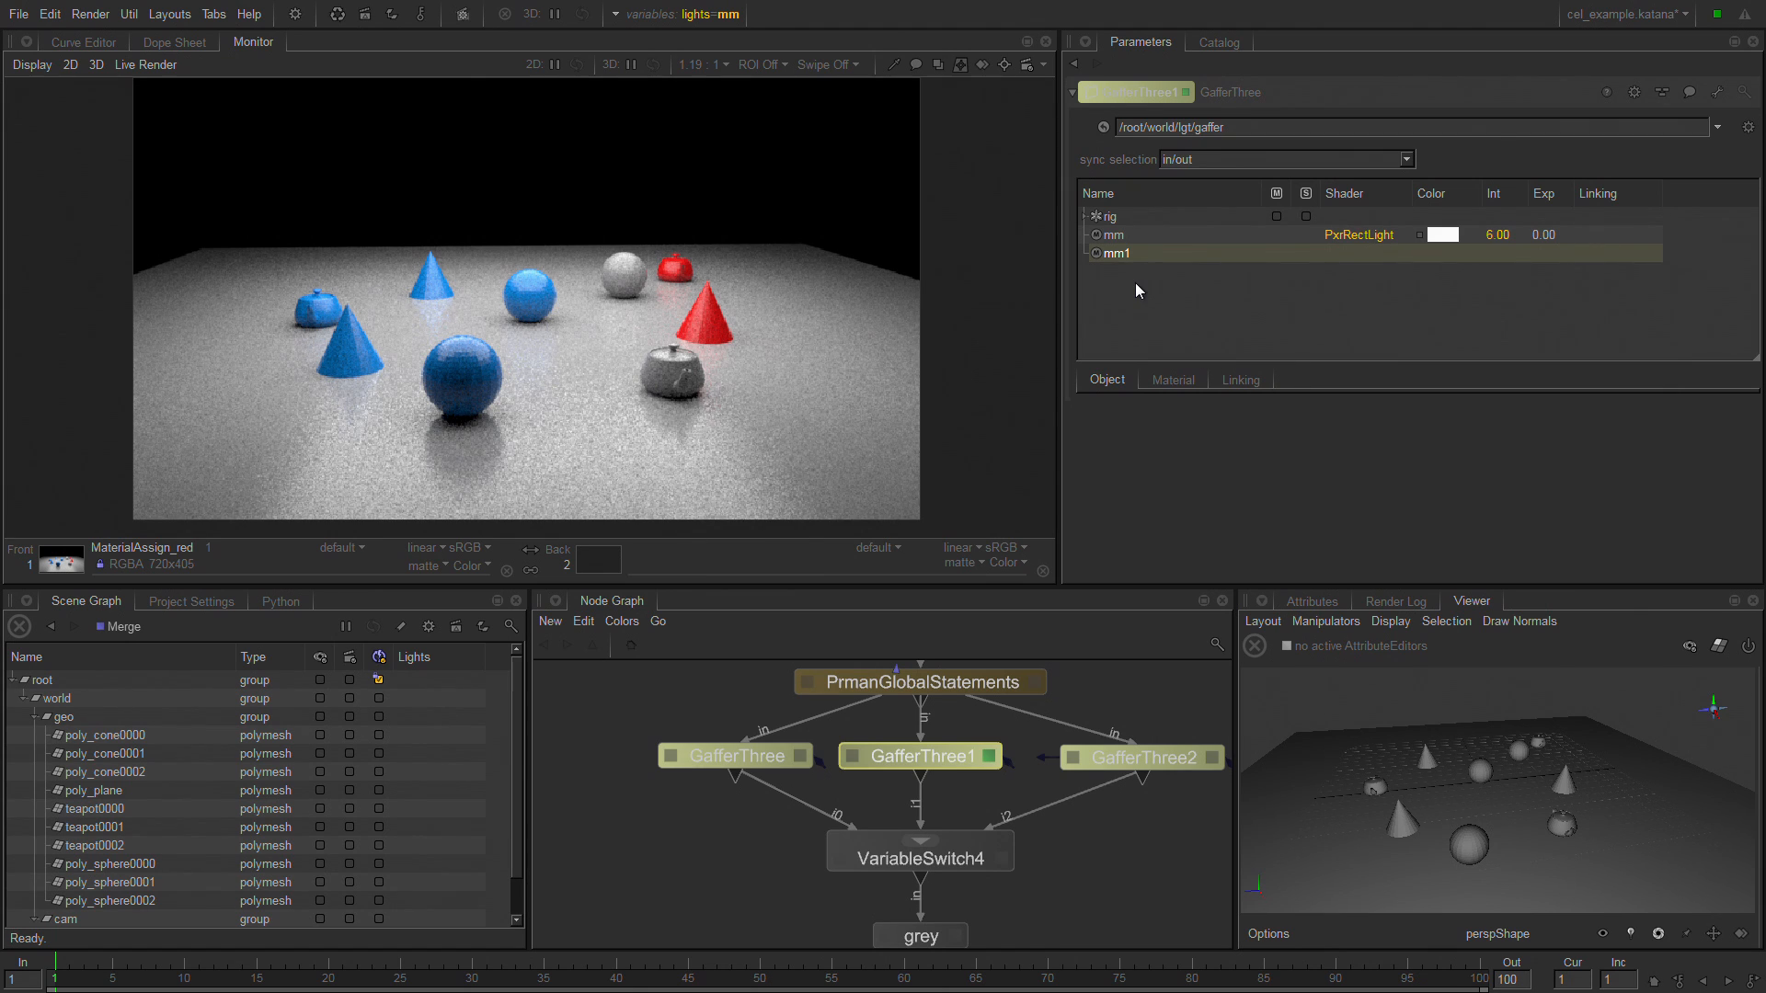
key("Delete")
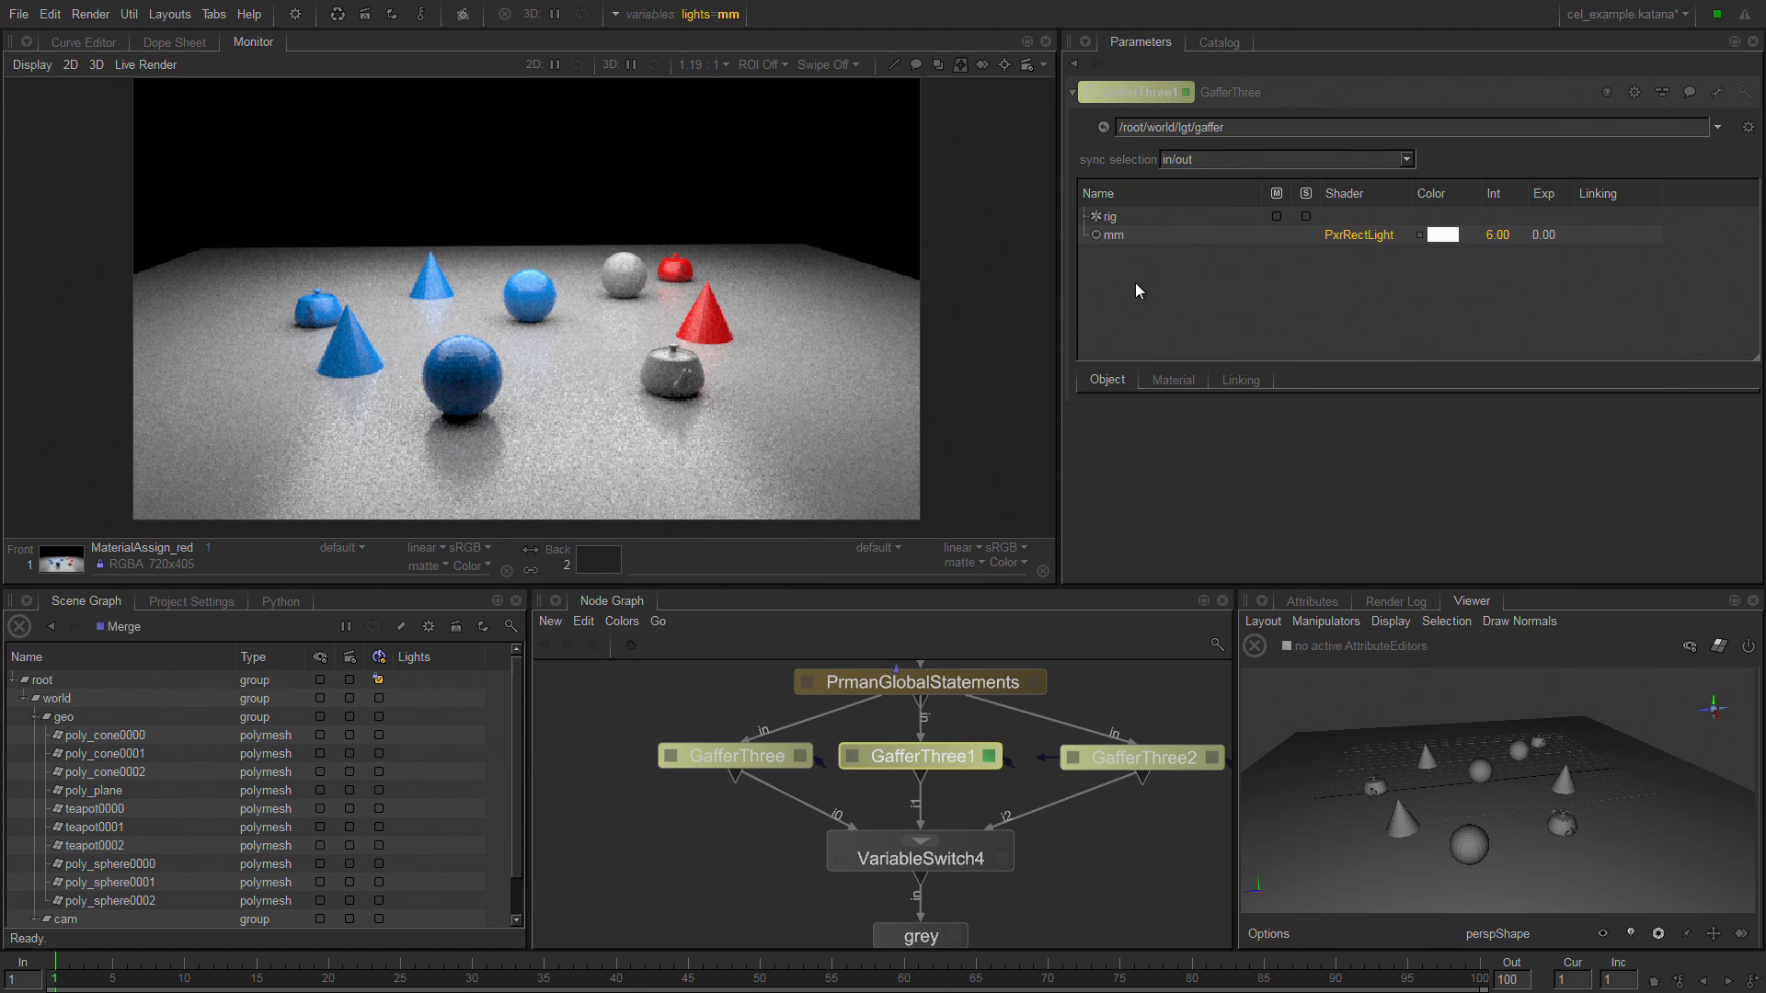
Select the light rig in GafferThree1 and repeat the preview render of MaterialAssign_red.
left_click(1152, 234)
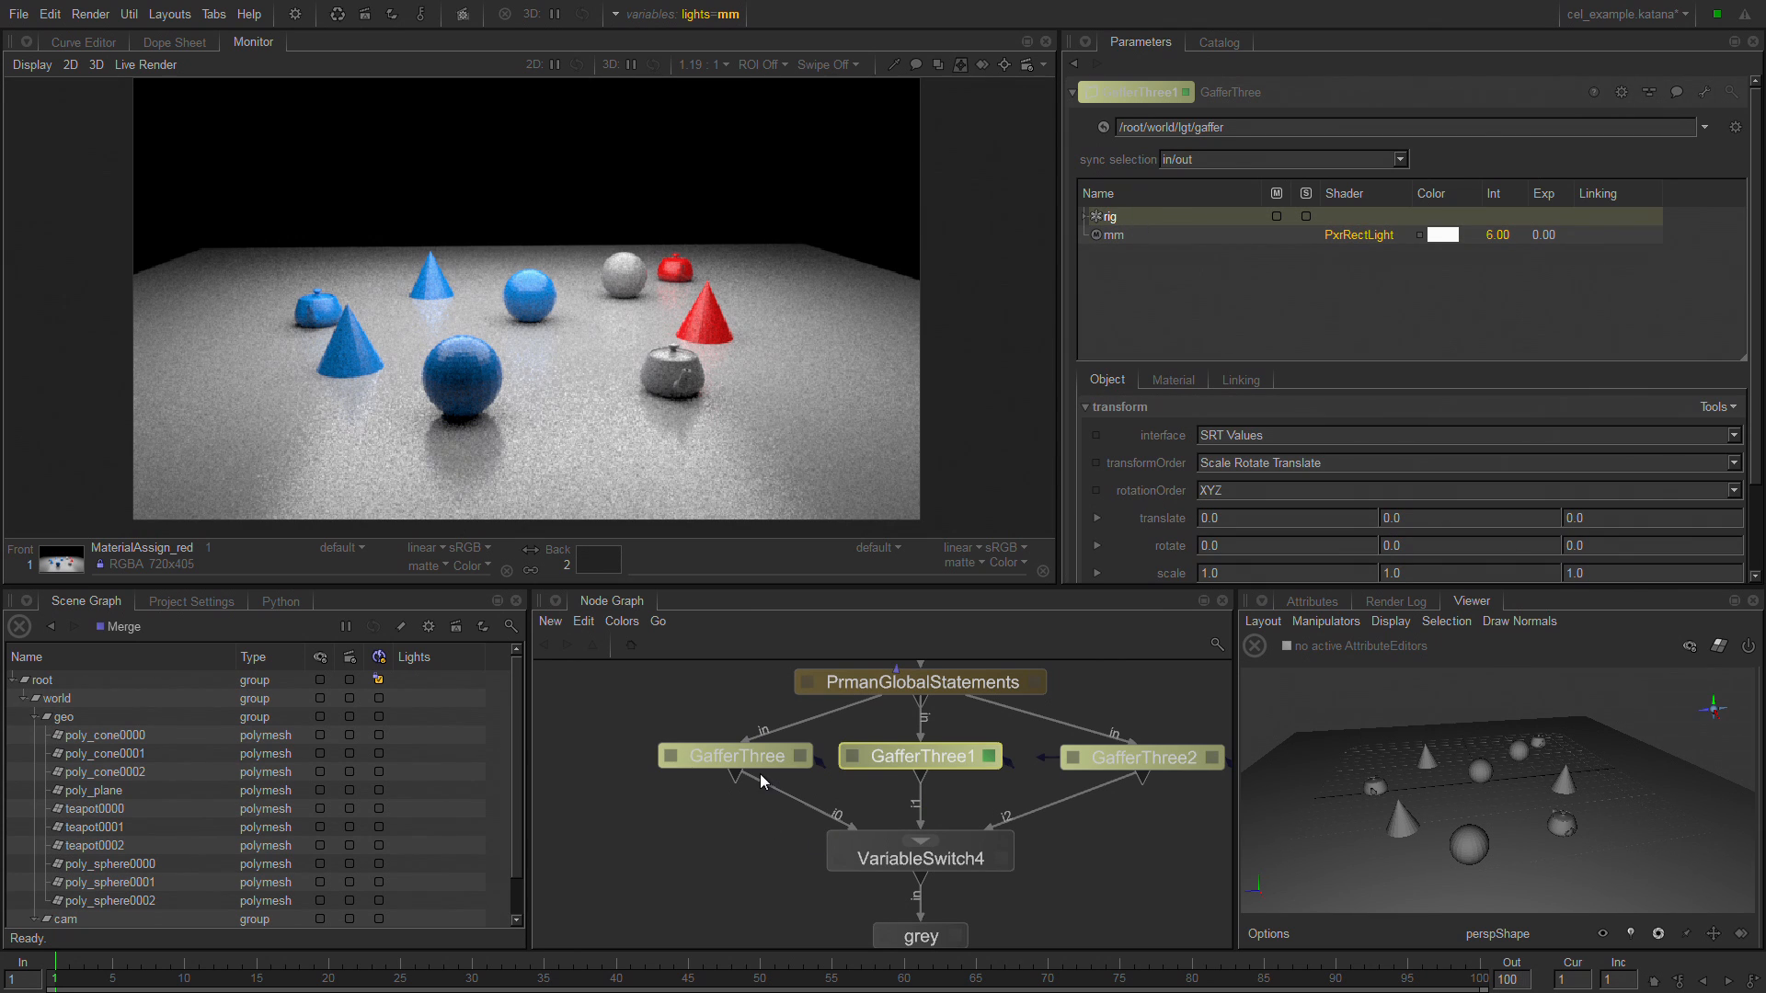
key("backslash")
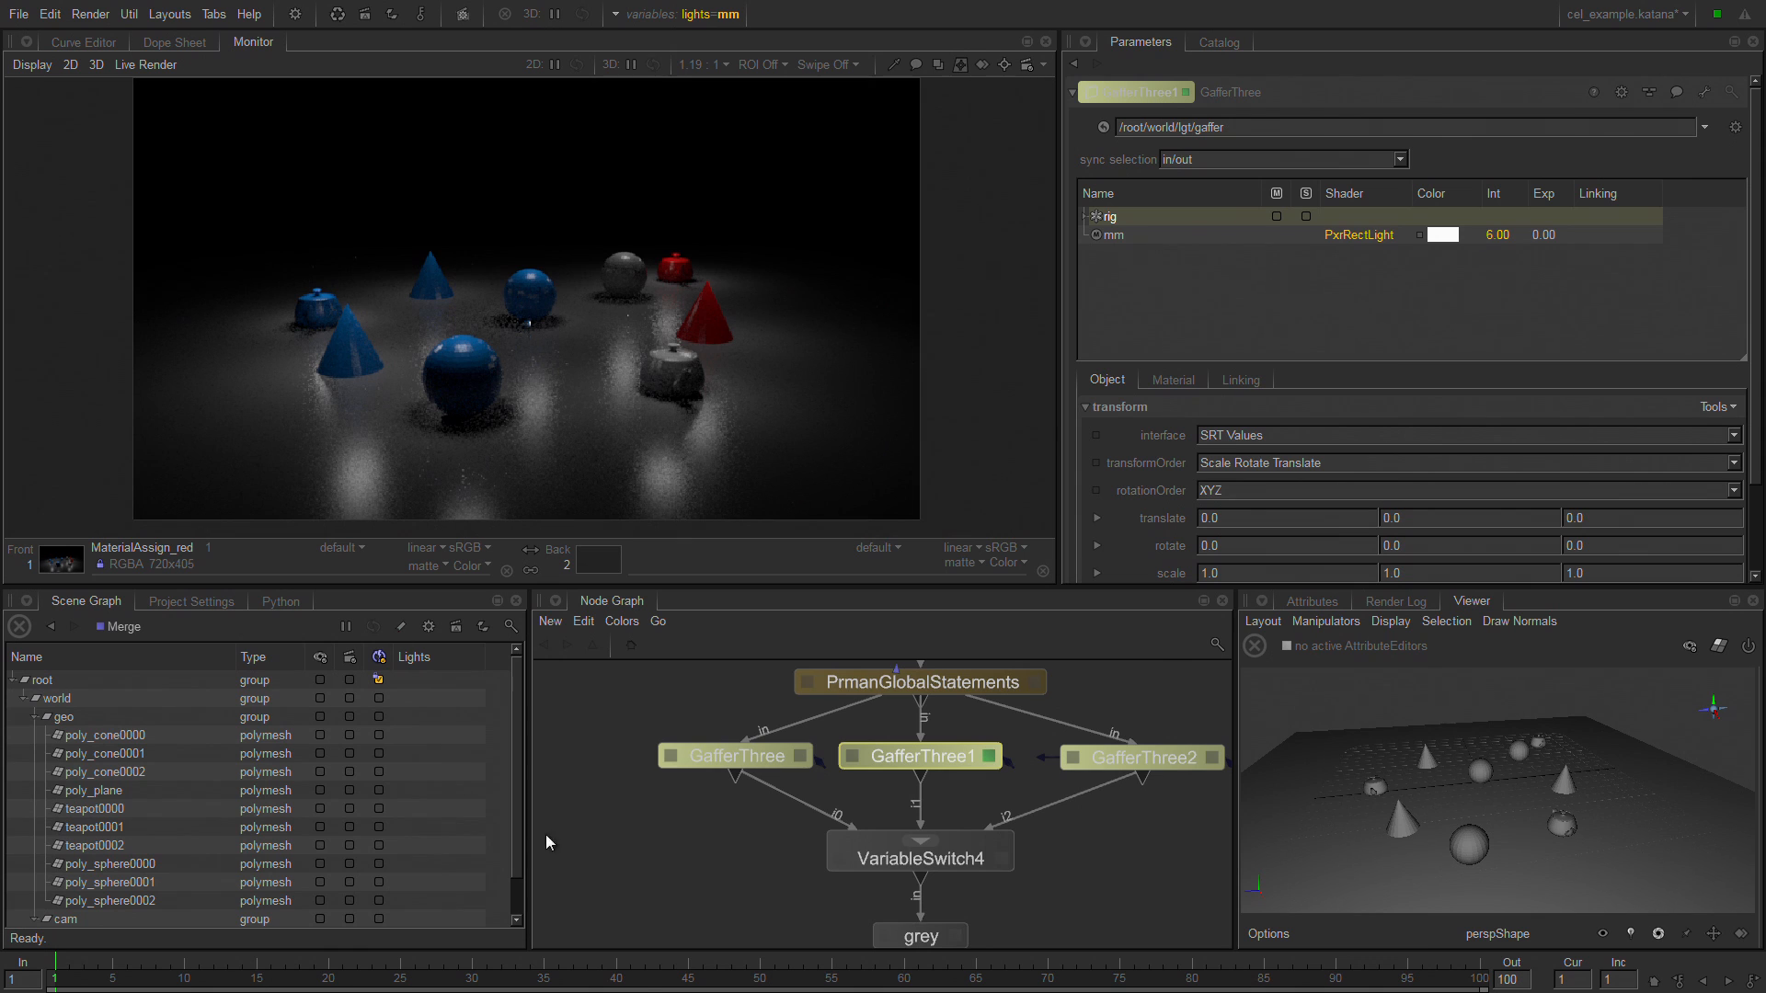
left_click_drag(517, 828, 515, 886)
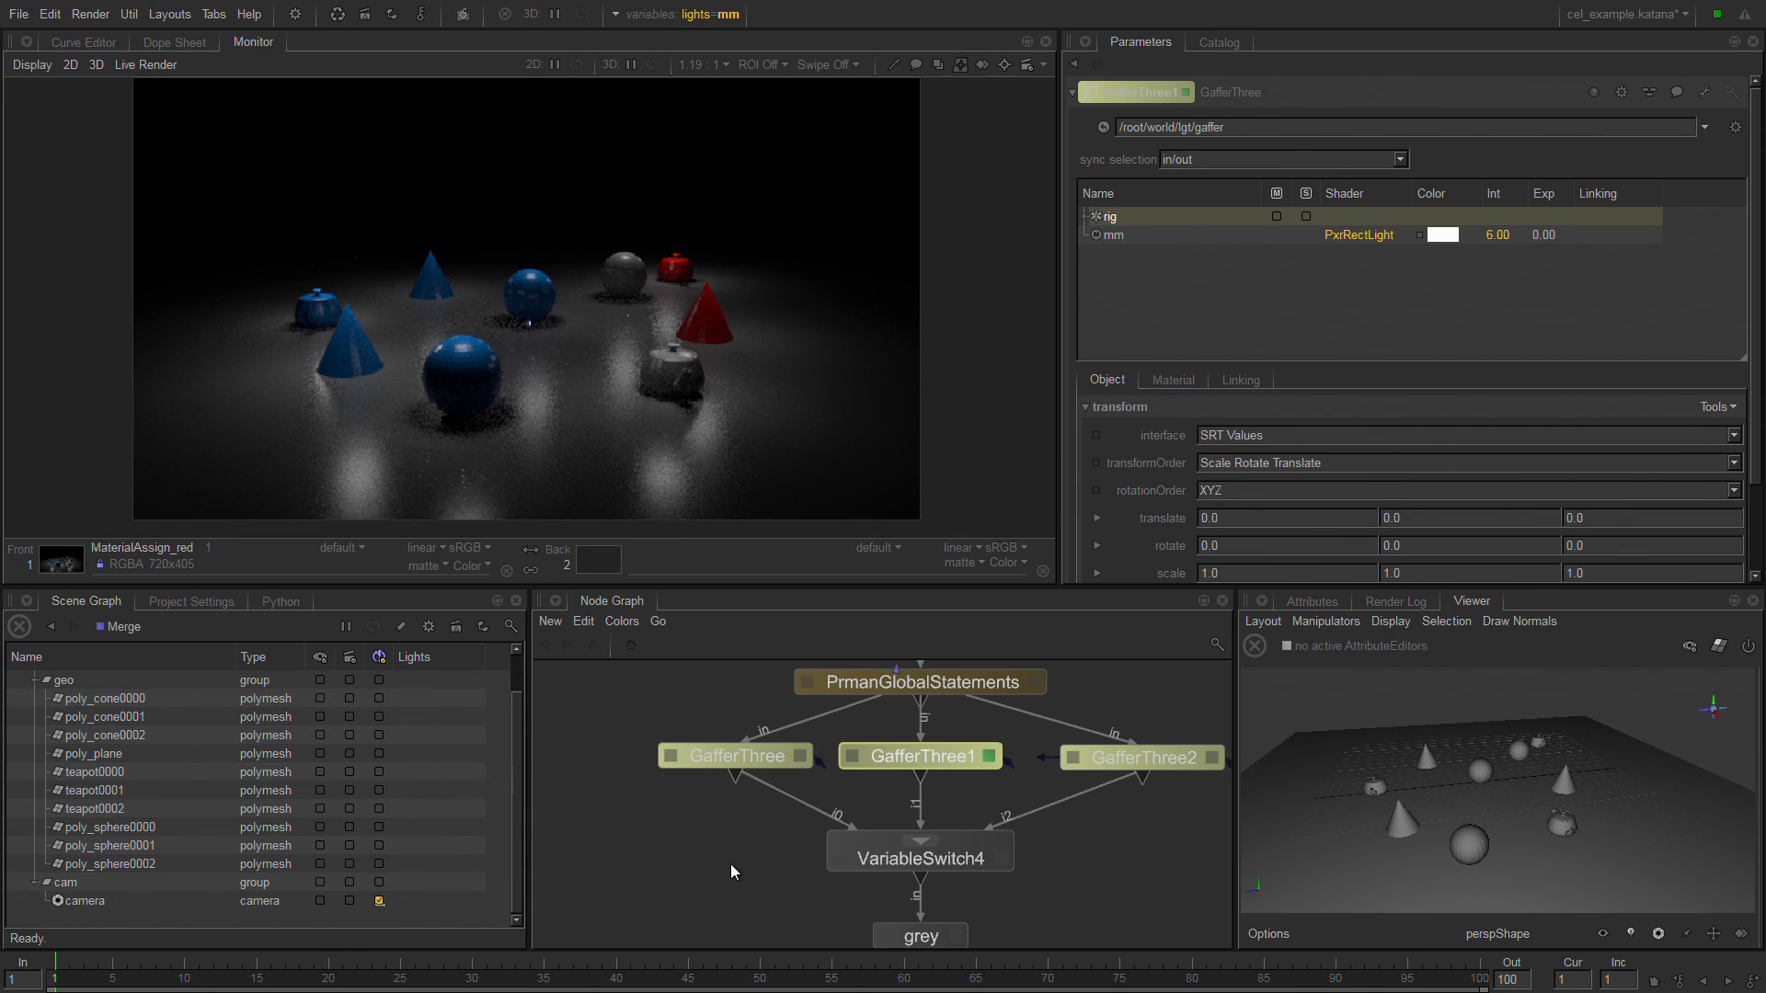
Start a live render from the MaterialAssign_red node.
middle_click_drag(730, 863, 651, 616)
middle_click_drag(822, 822, 815, 658)
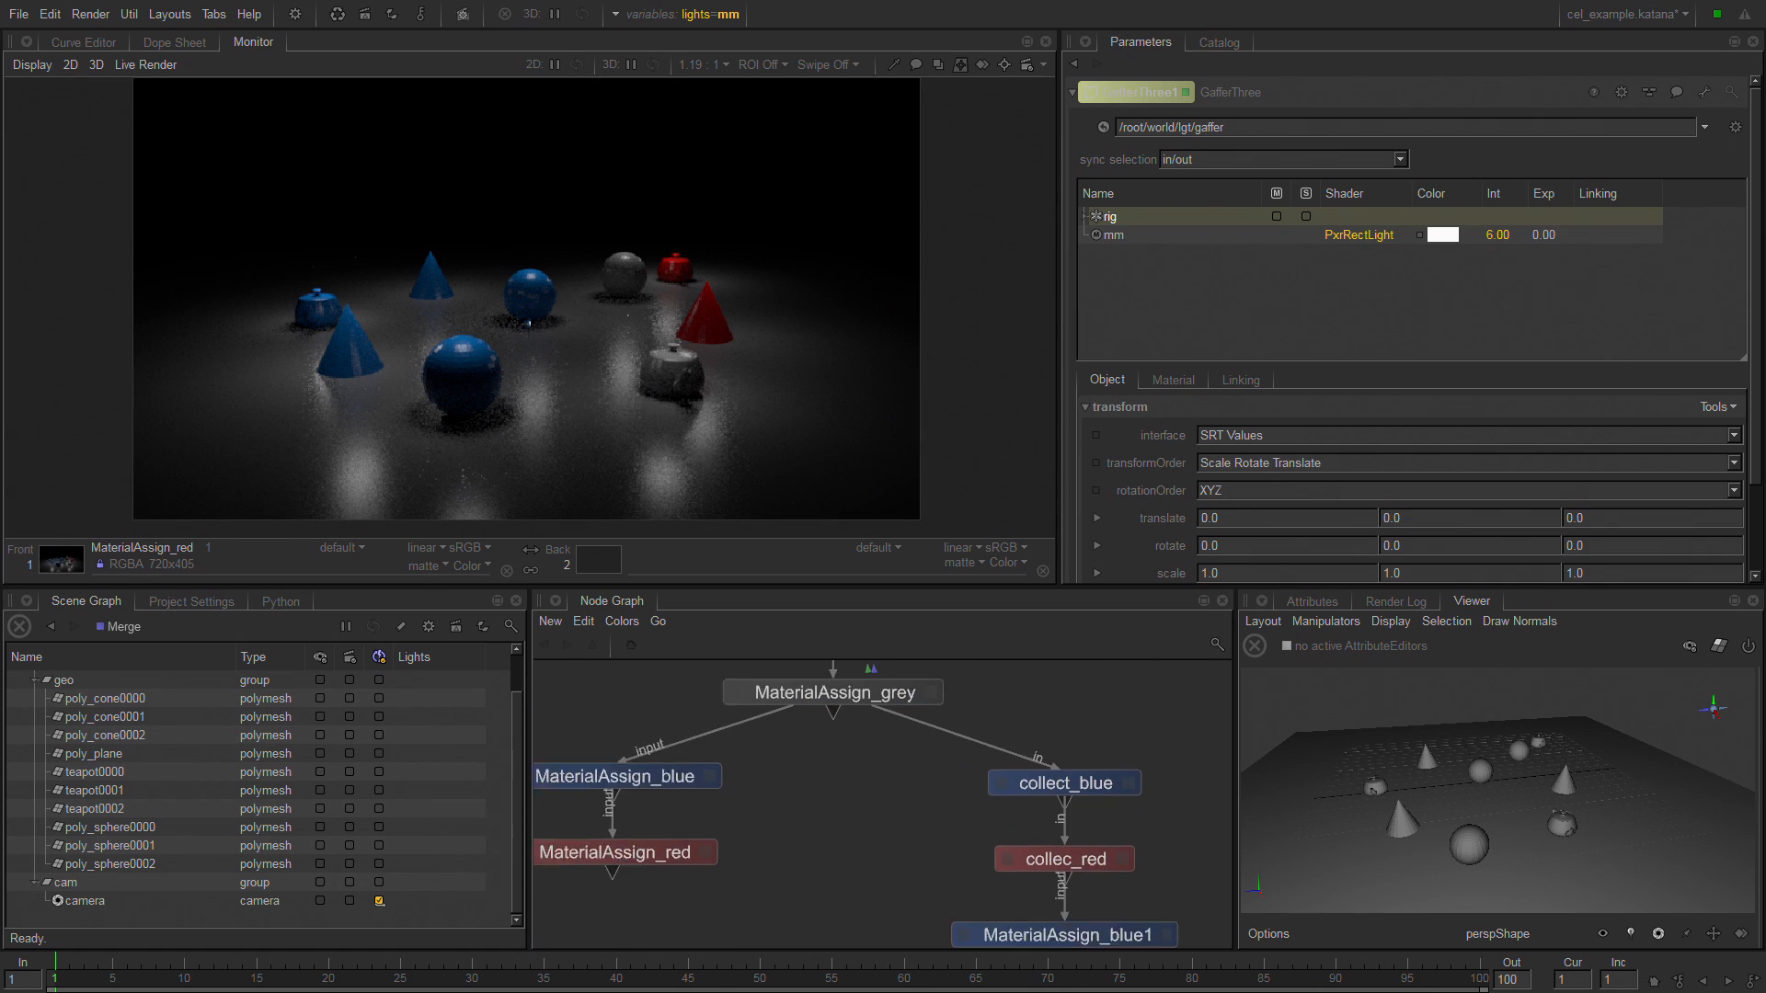
middle_click_drag(842, 894, 851, 797)
right_click(648, 758)
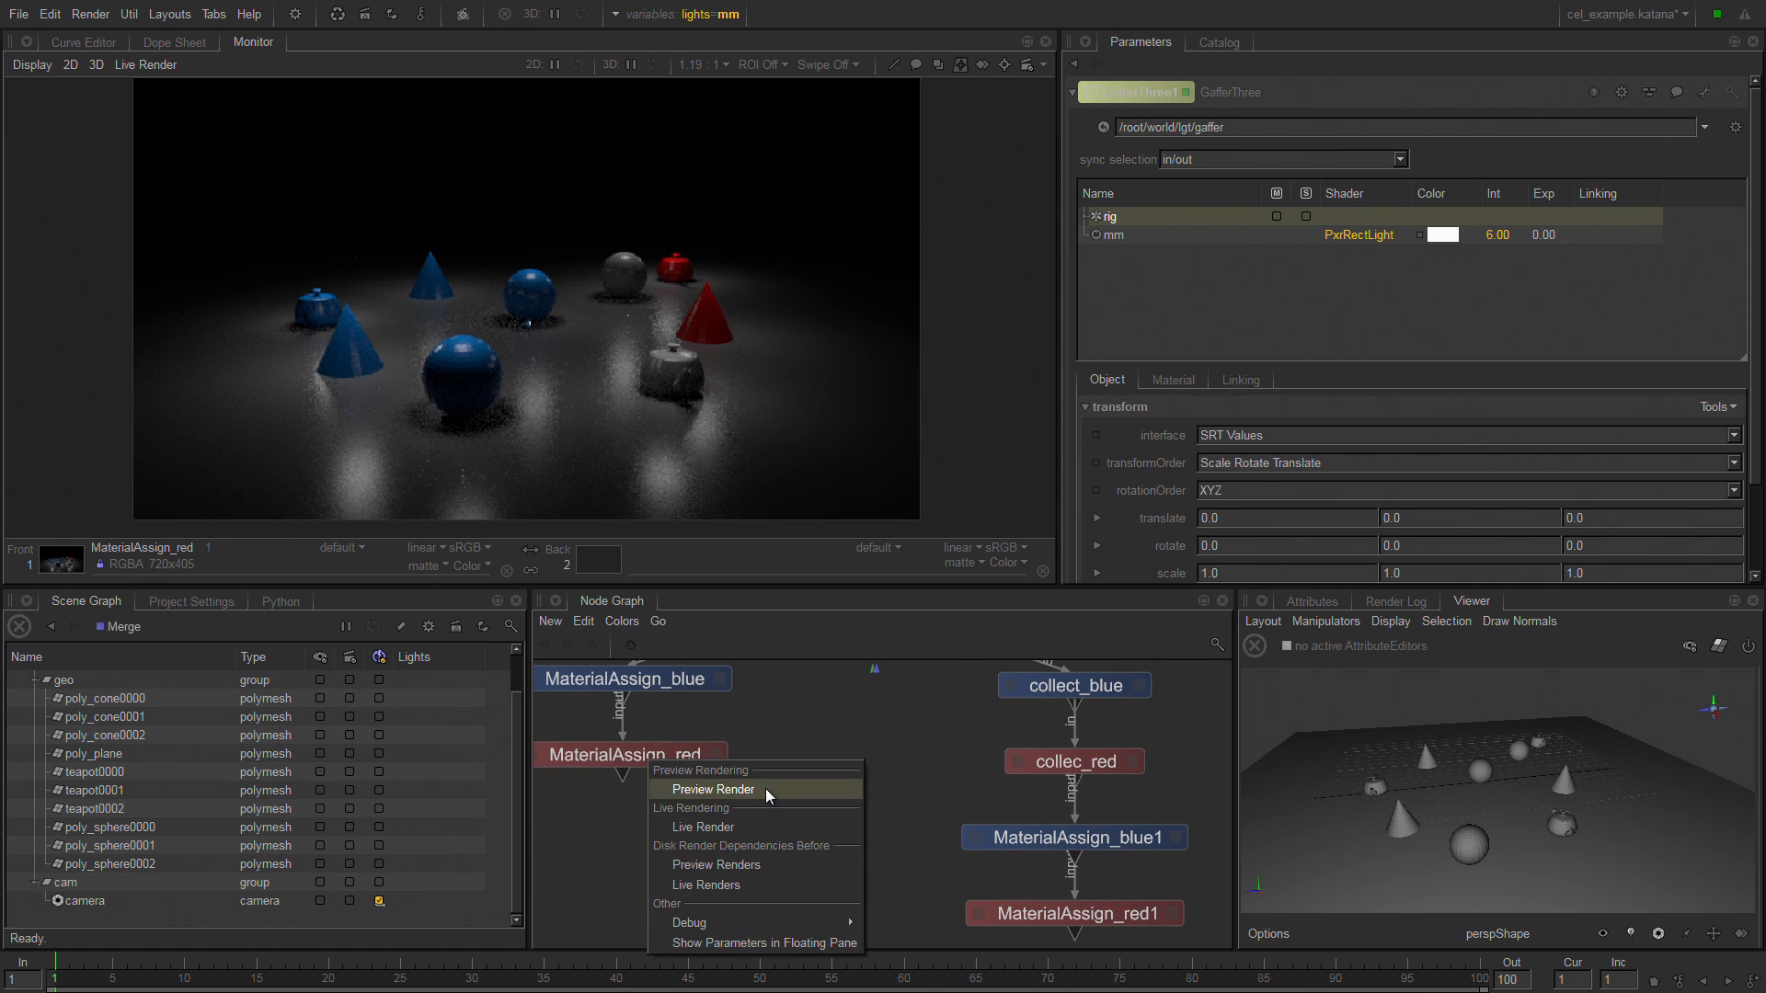
left_click(771, 827)
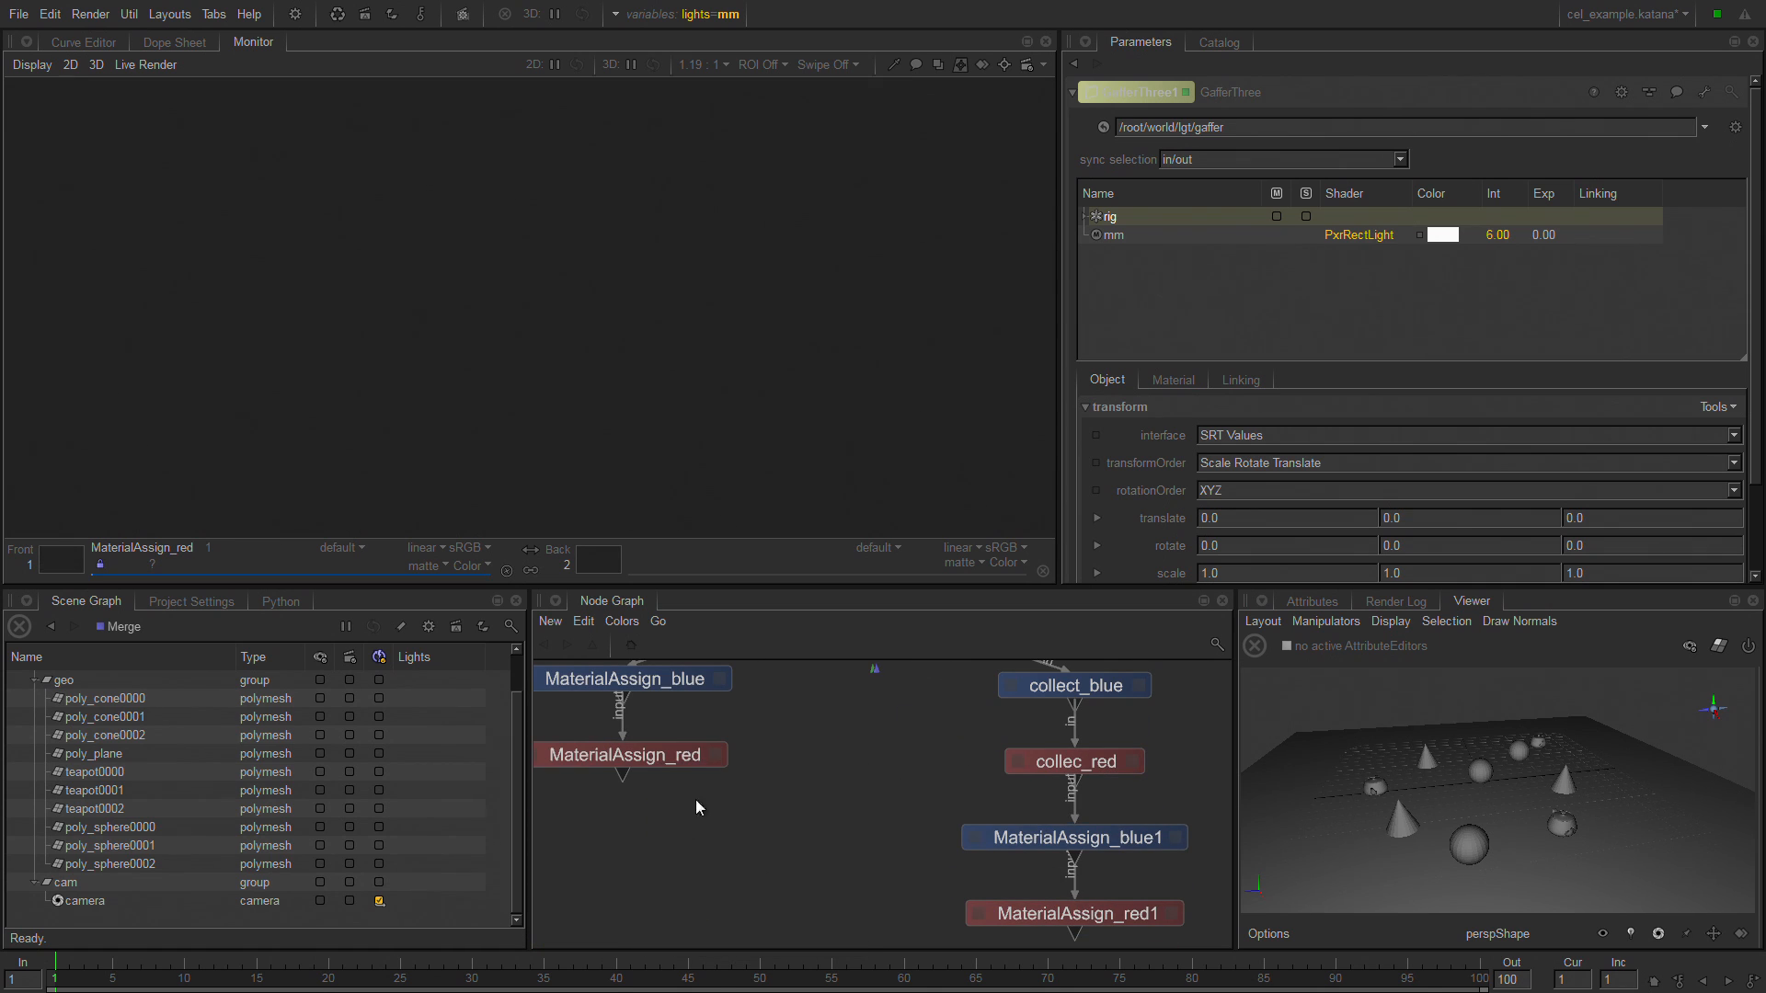
Make MaterialAssign_red the viewed node and inspect the rig's lights in the Viewer.
left_click(661, 754)
key("v")
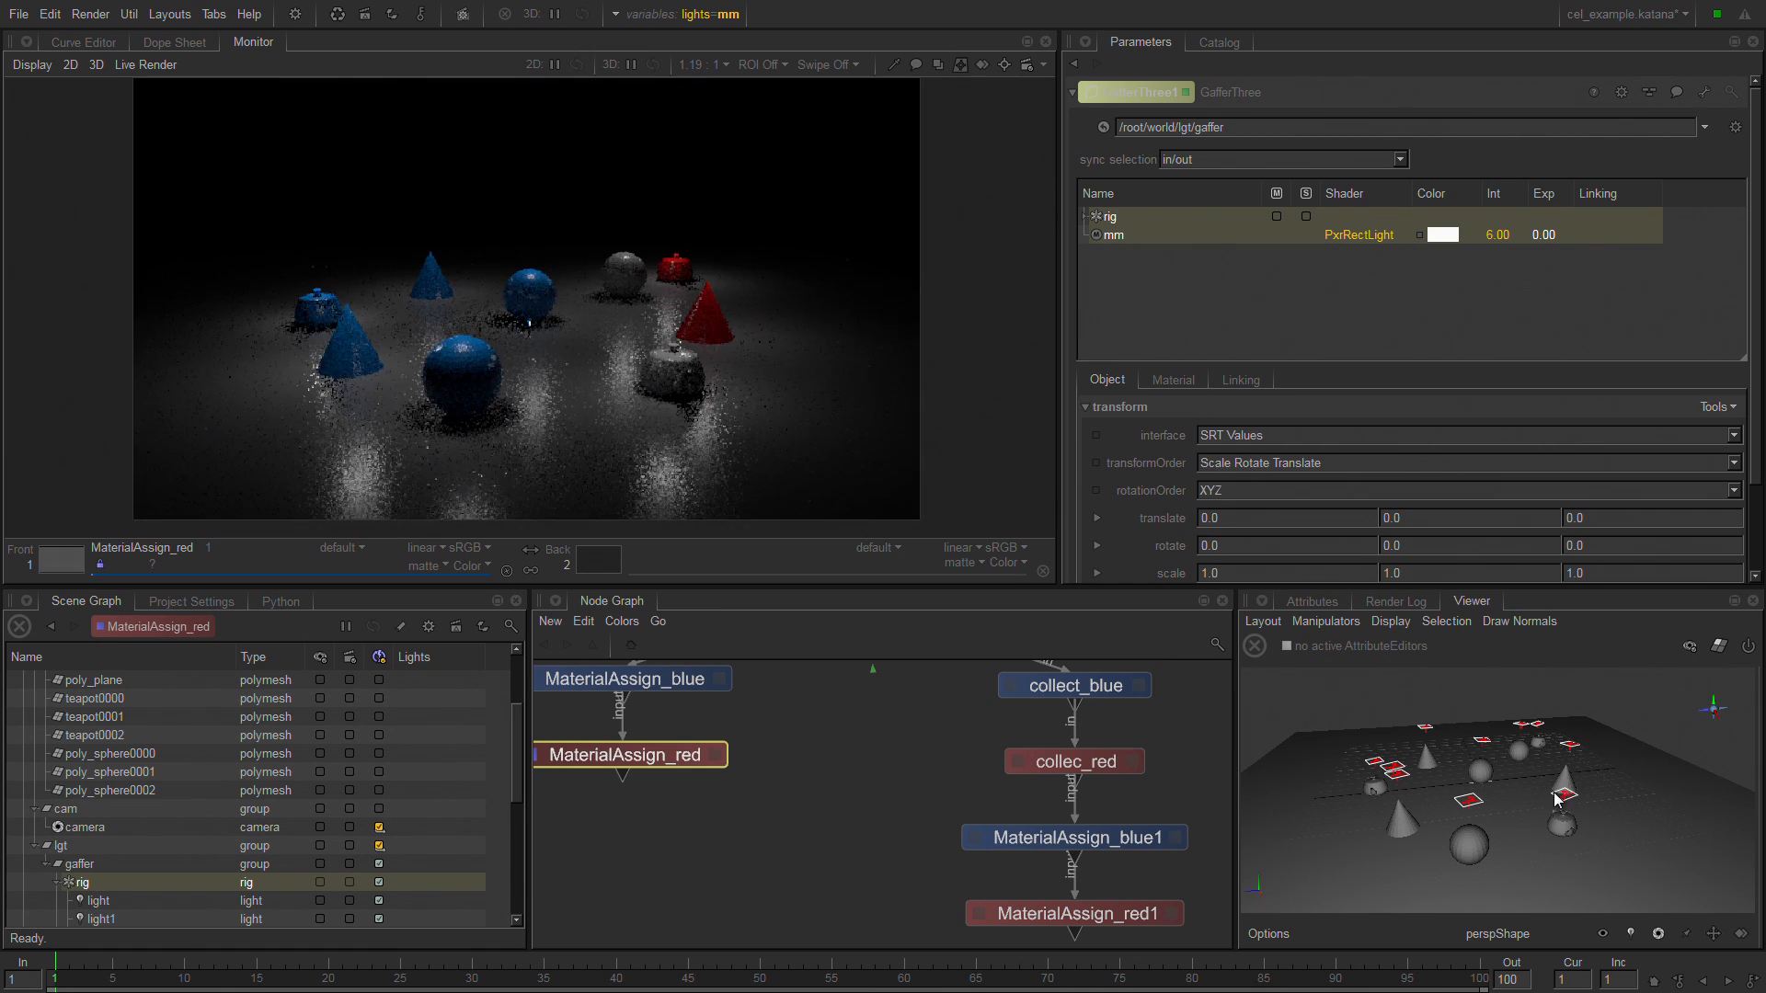
mouse_move(1444, 808)
left_mouse_down("alt")
mouse_move(1493, 868)
mouse_move(1419, 830)
mouse_move(1389, 784)
mouse_move(1343, 771)
mouse_move(1393, 773)
mouse_move(1422, 828)
left_mouse_up("alt")
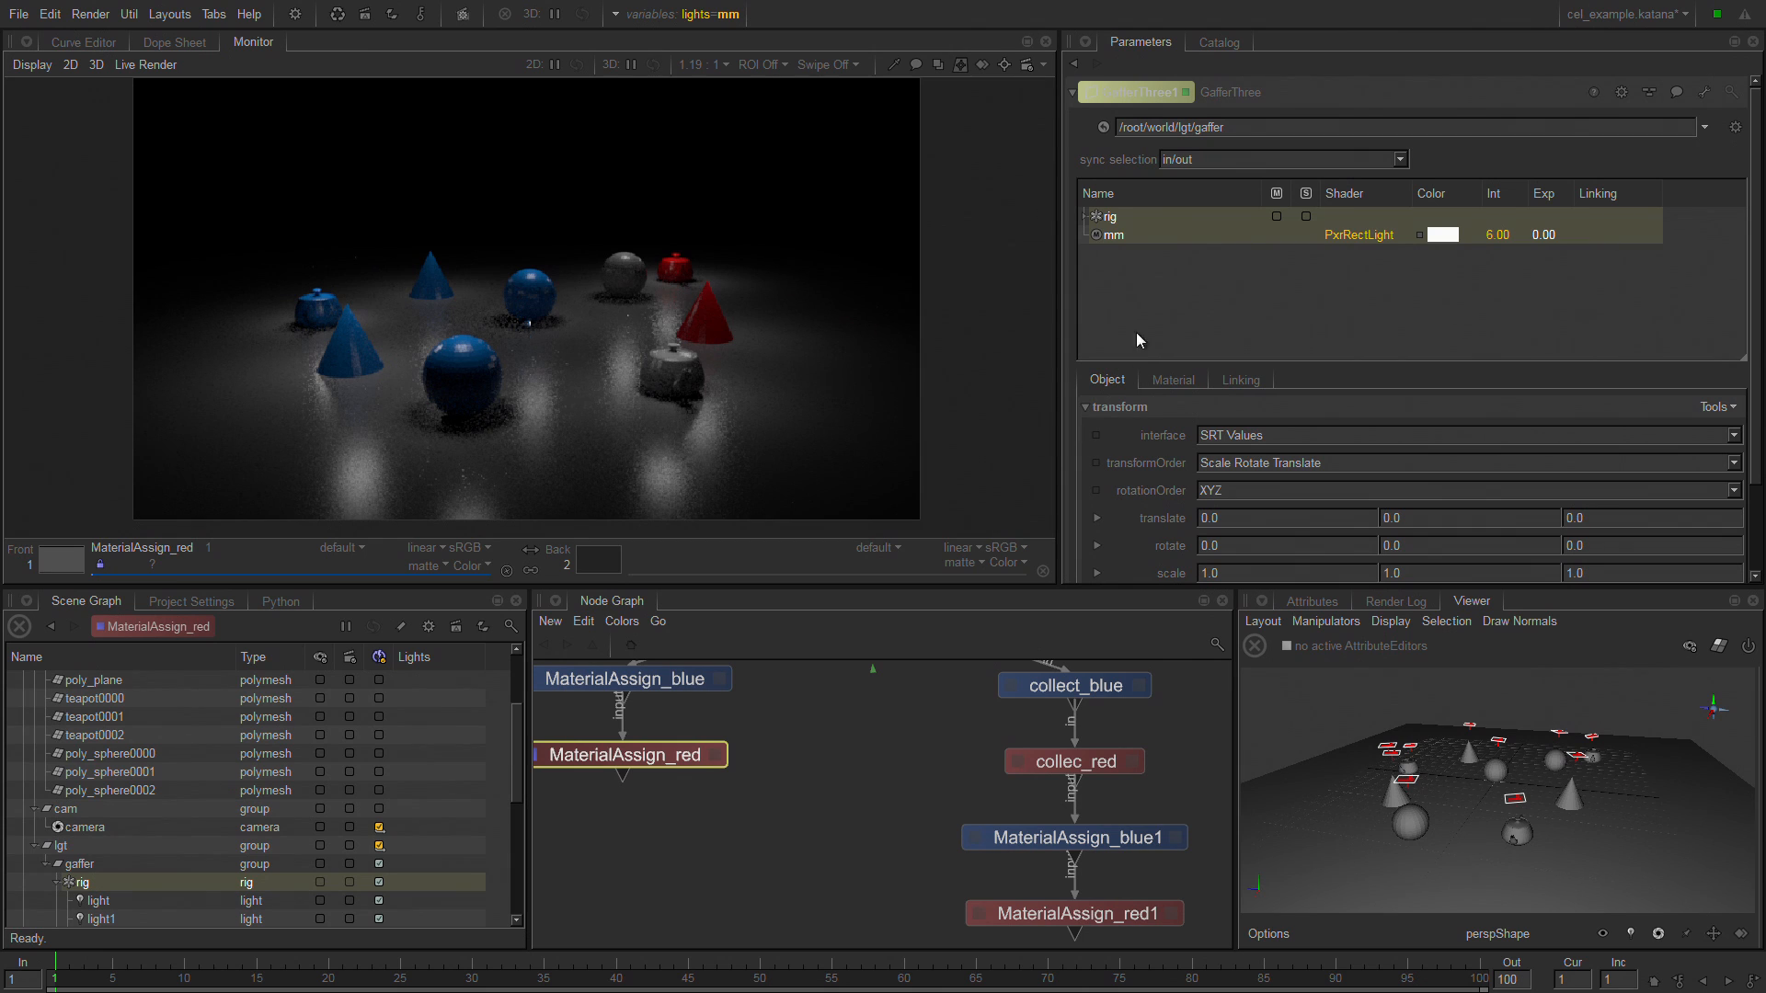
Expand the light rig in GafferThree1 and select several of its lights in turn to locate them in the Viewer.
left_click(1086, 219)
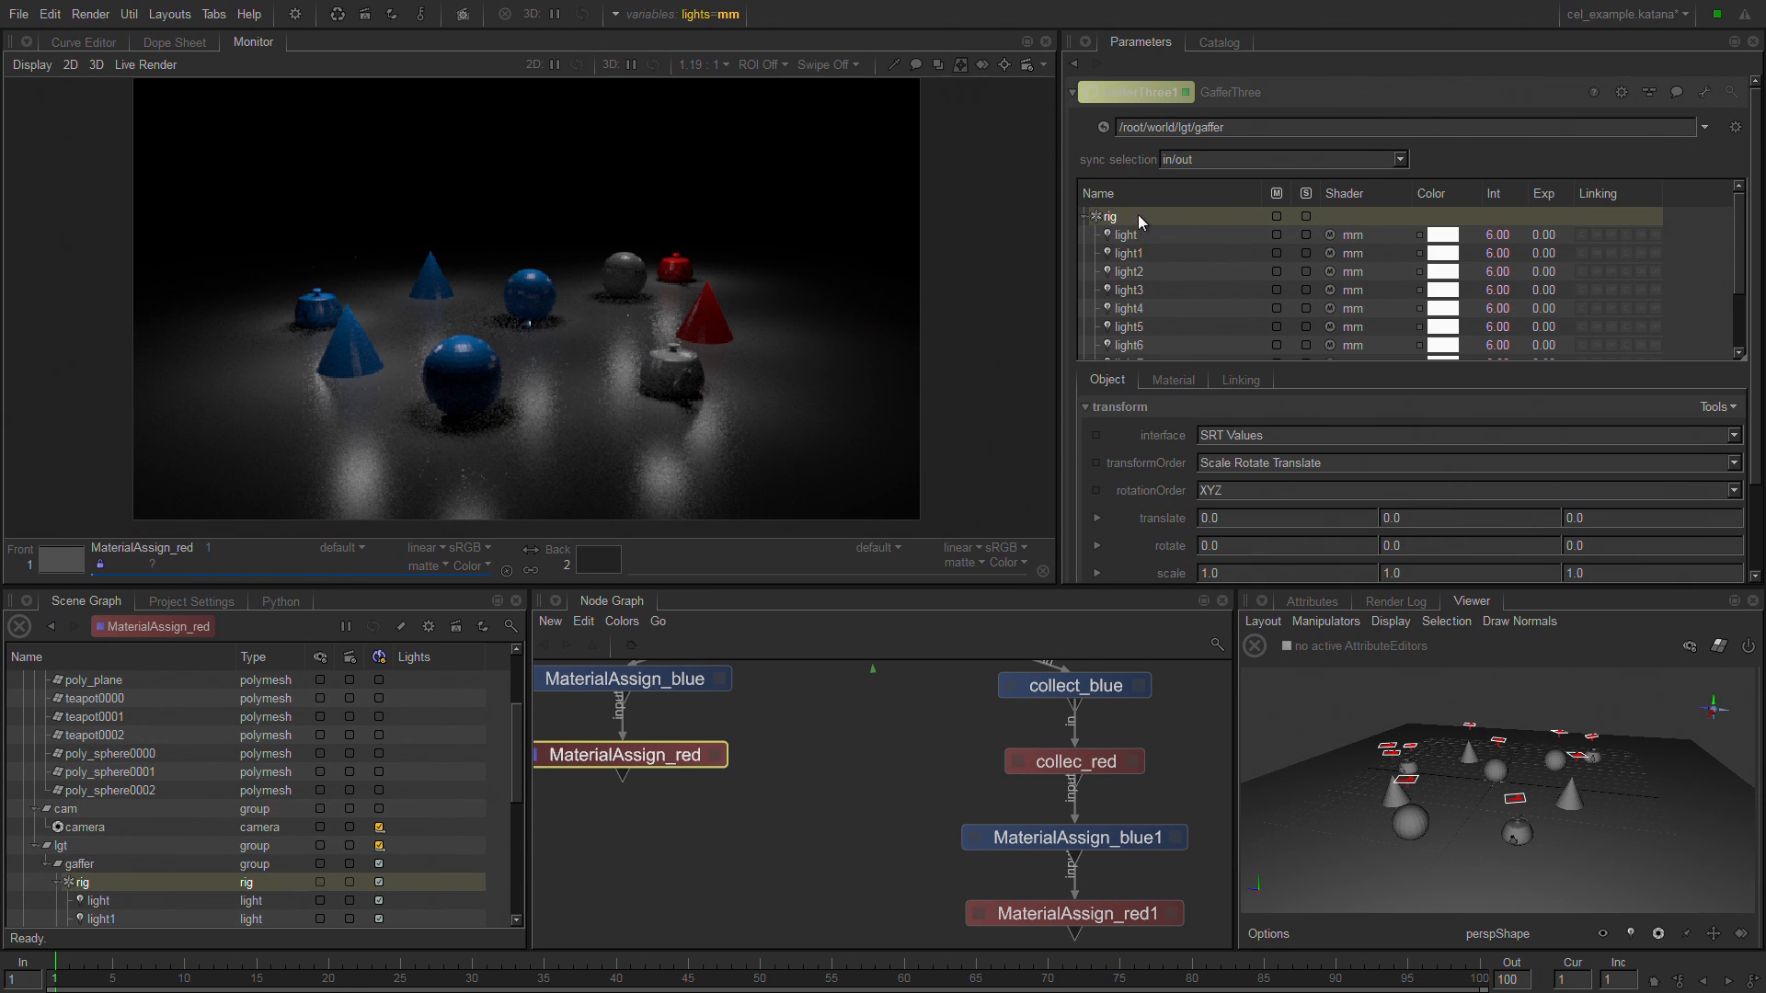
right_click(1135, 217)
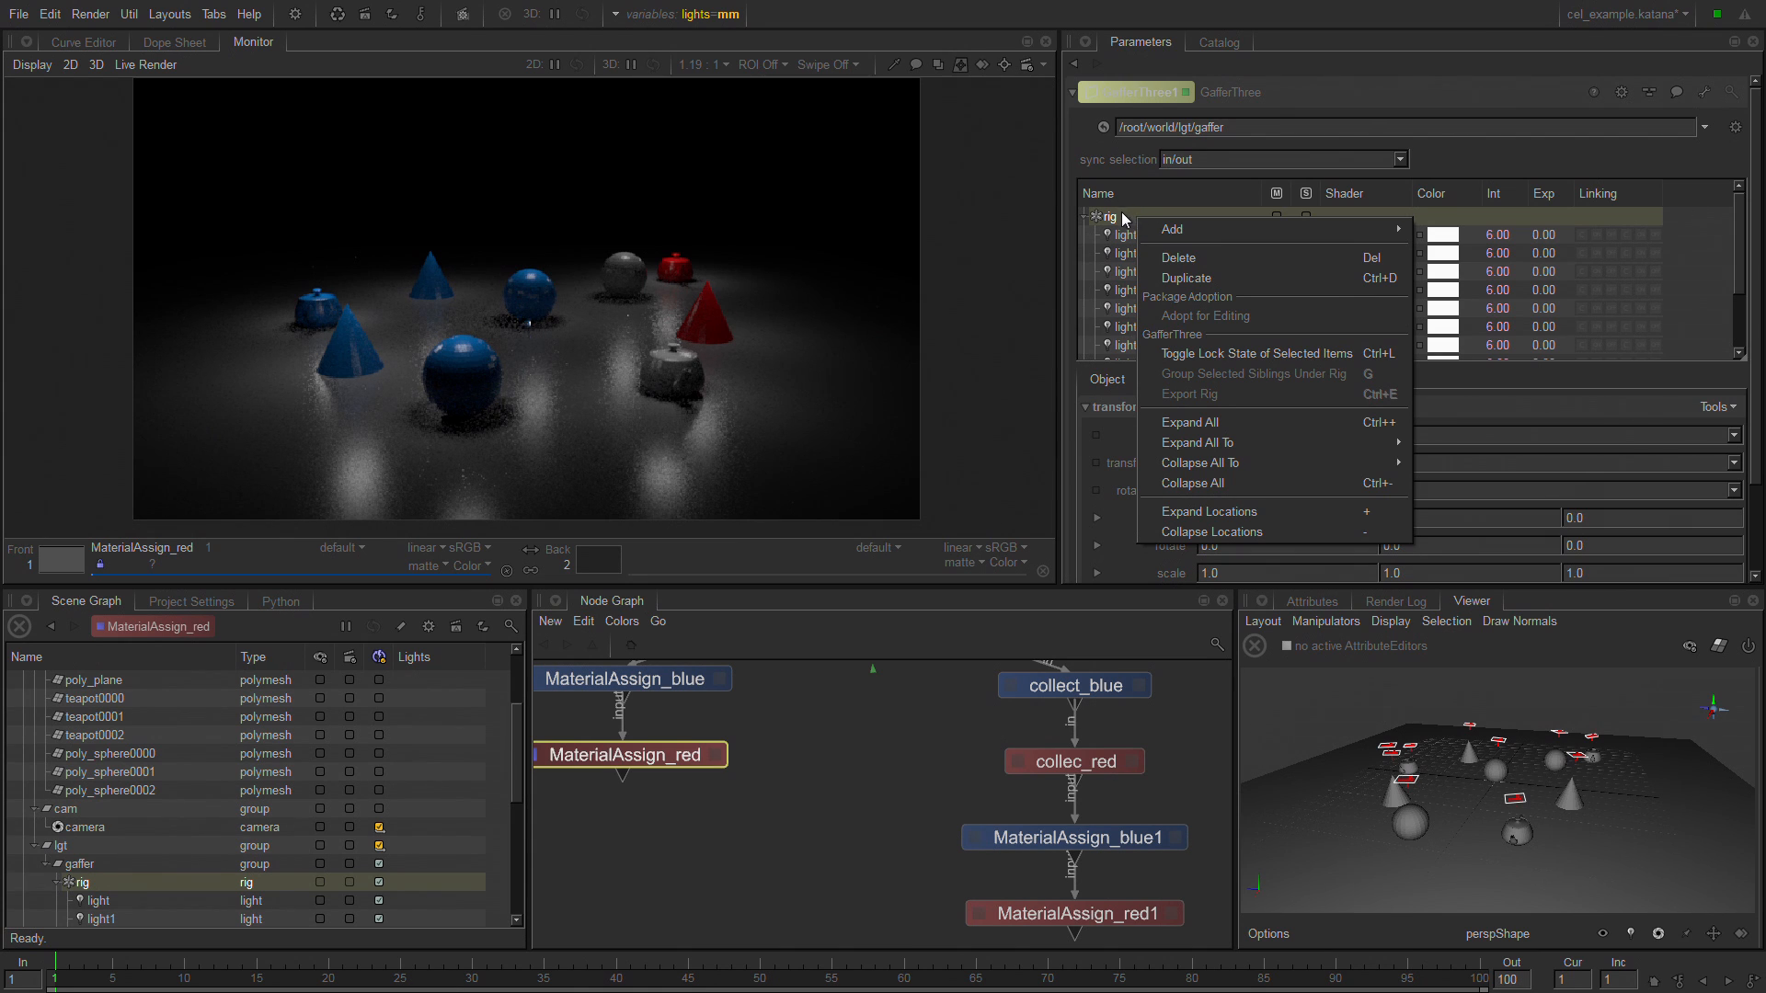
left_click(1111, 241)
left_click(1171, 236)
left_click(1152, 253)
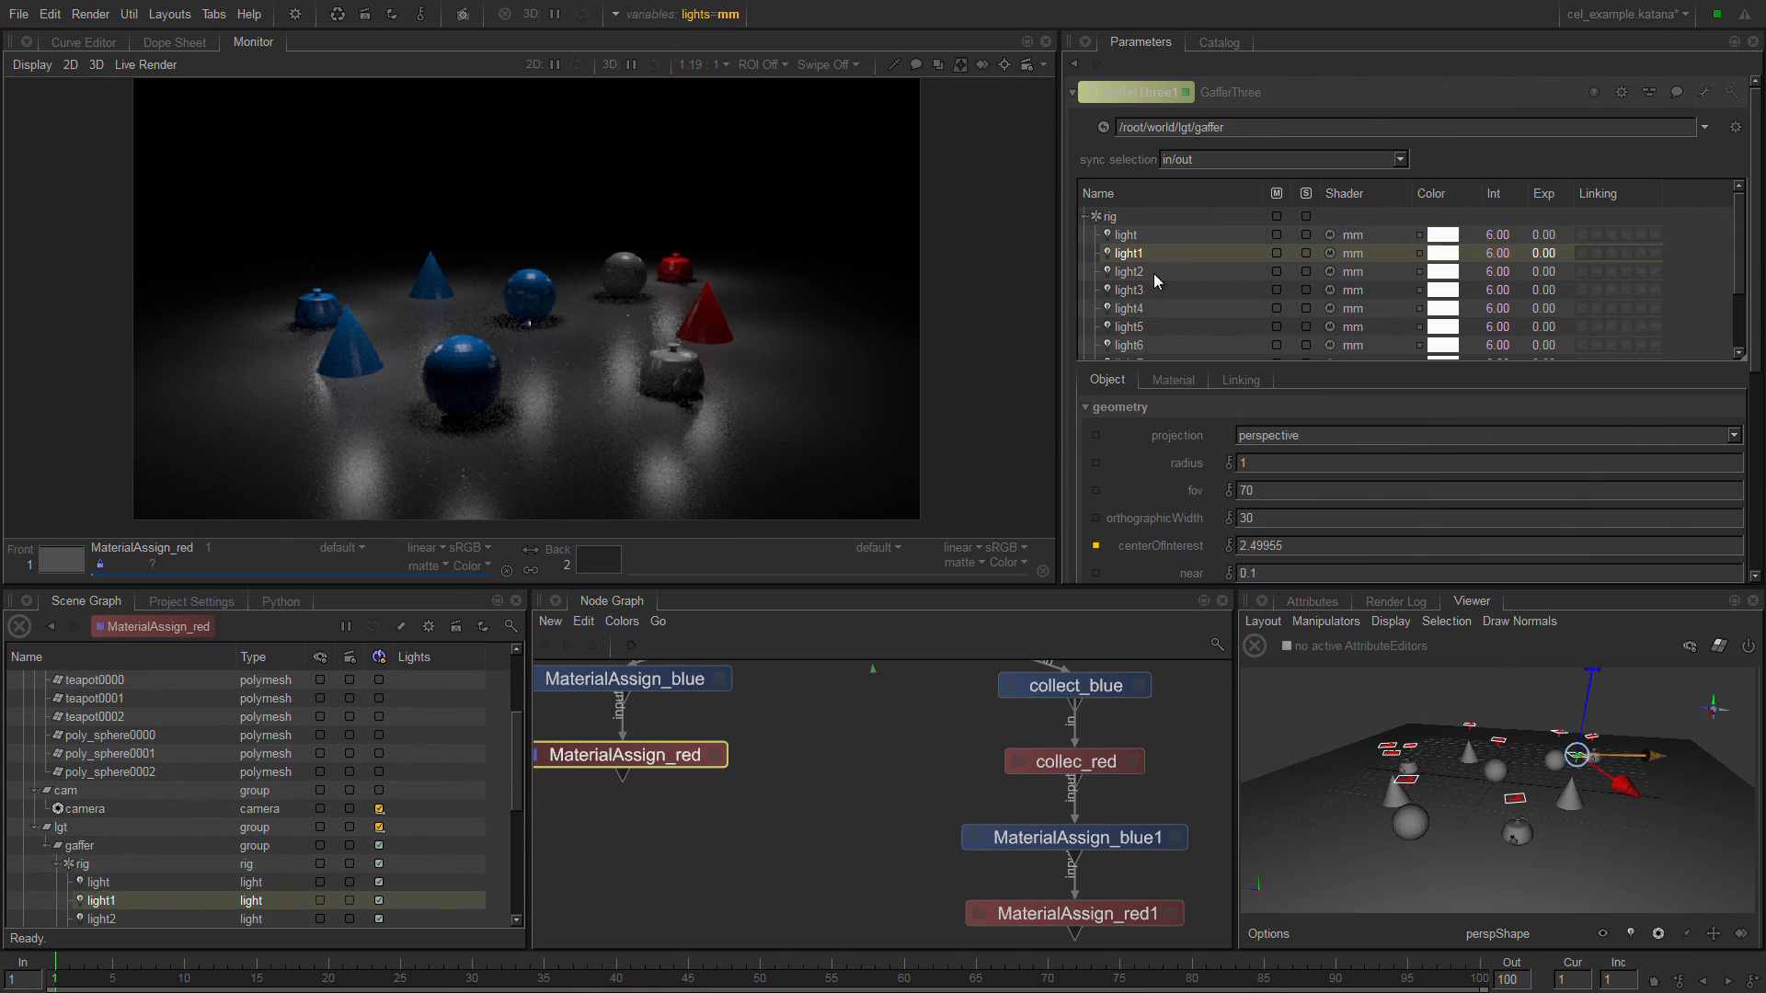
left_click(1154, 273)
left_click(1154, 308)
left_click(1154, 327)
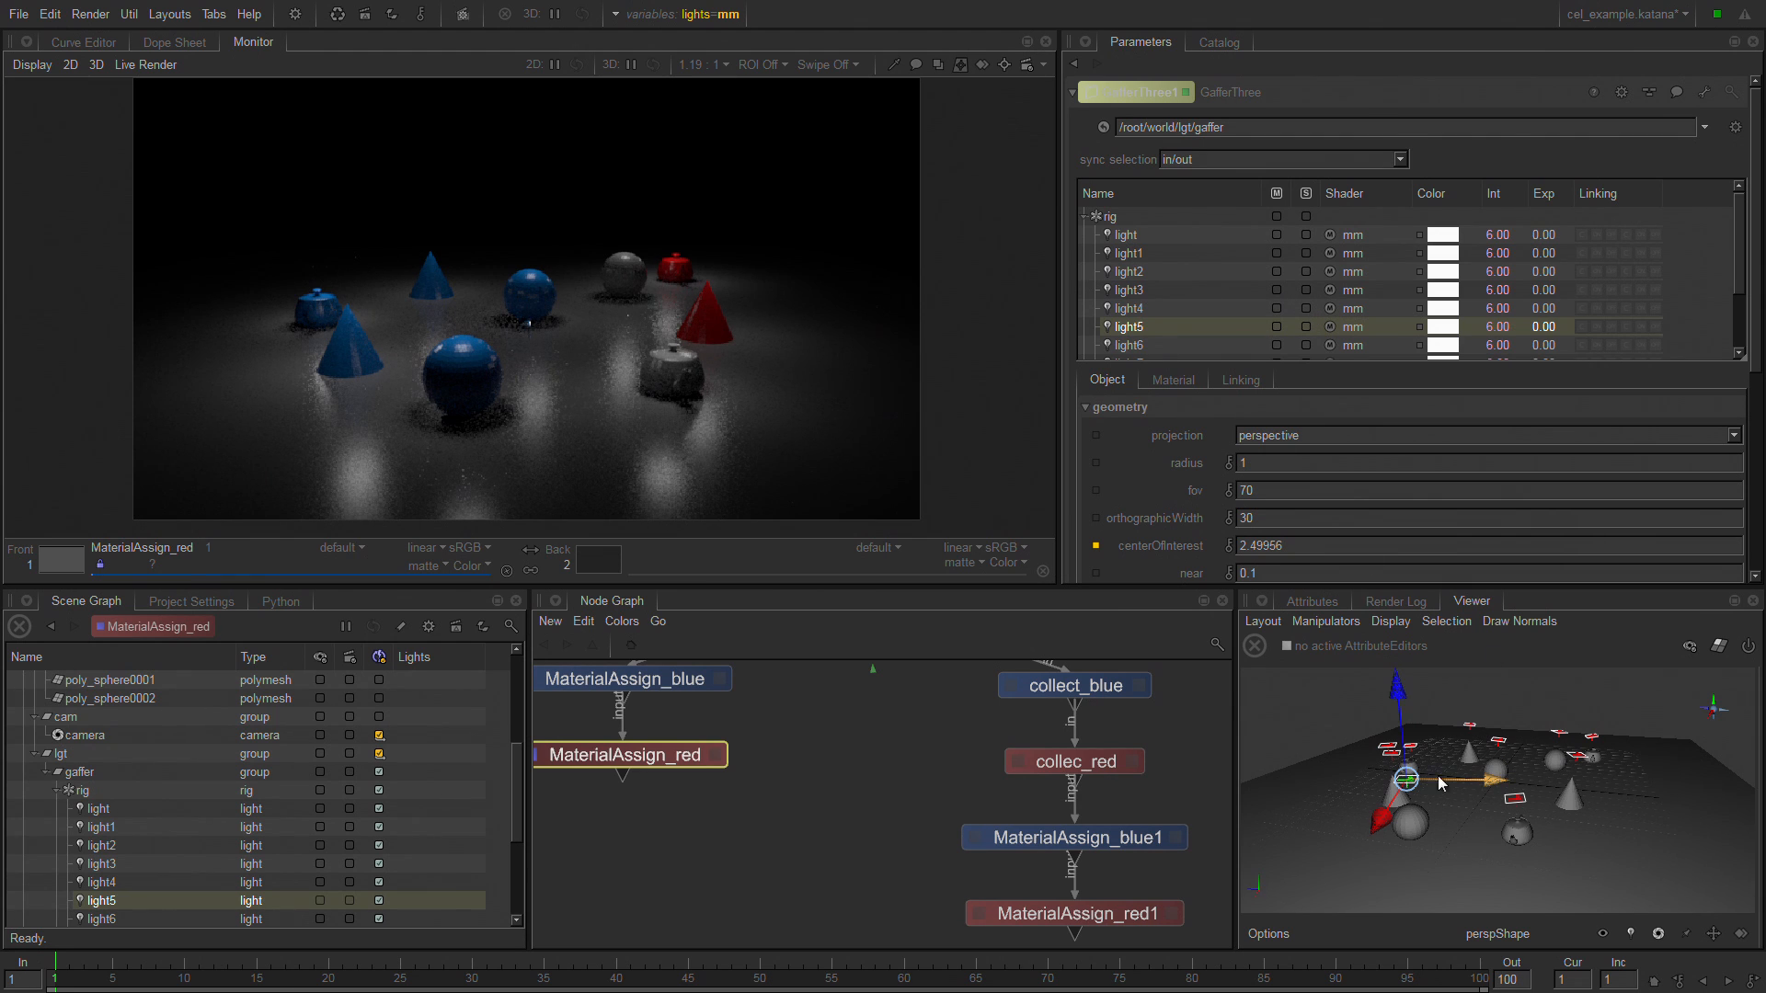
left_click_drag(1507, 737, 1437, 774, "alt")
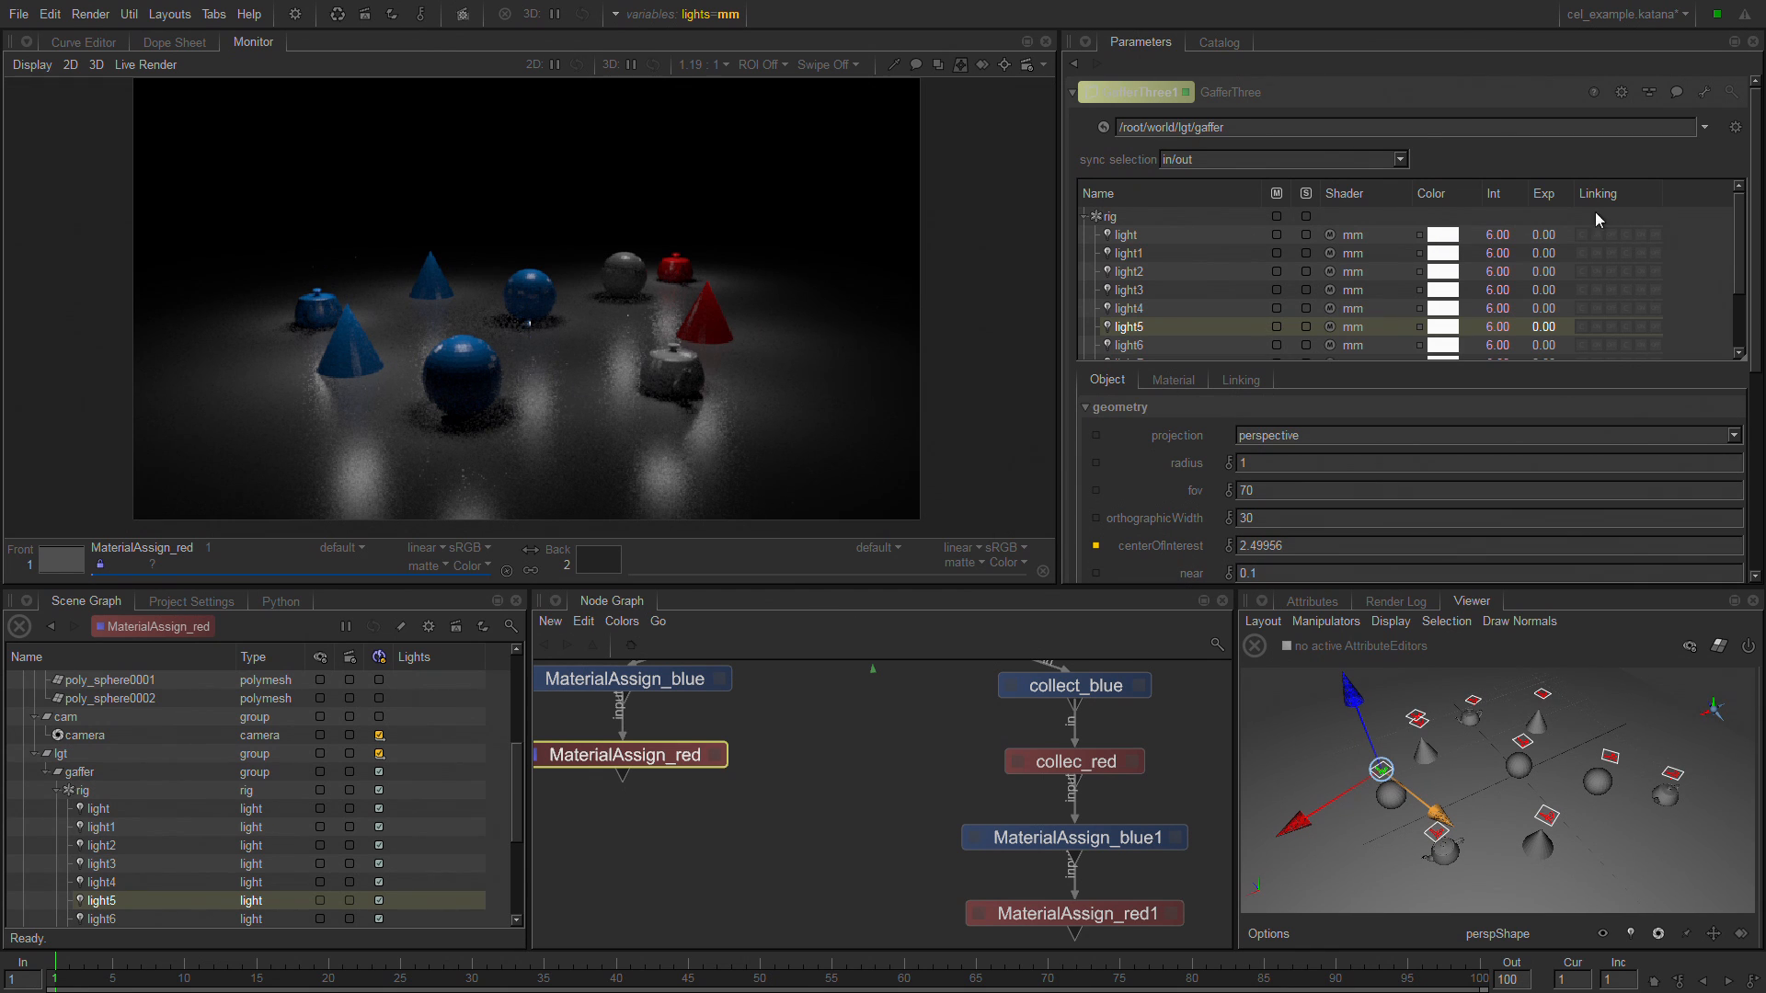
Set the mm master material's light color to soft red, RGB 0.6290, 0.1254, 0.1254.
scroll(1745, 306, "down", 1)
scroll(1745, 306, "down", 3)
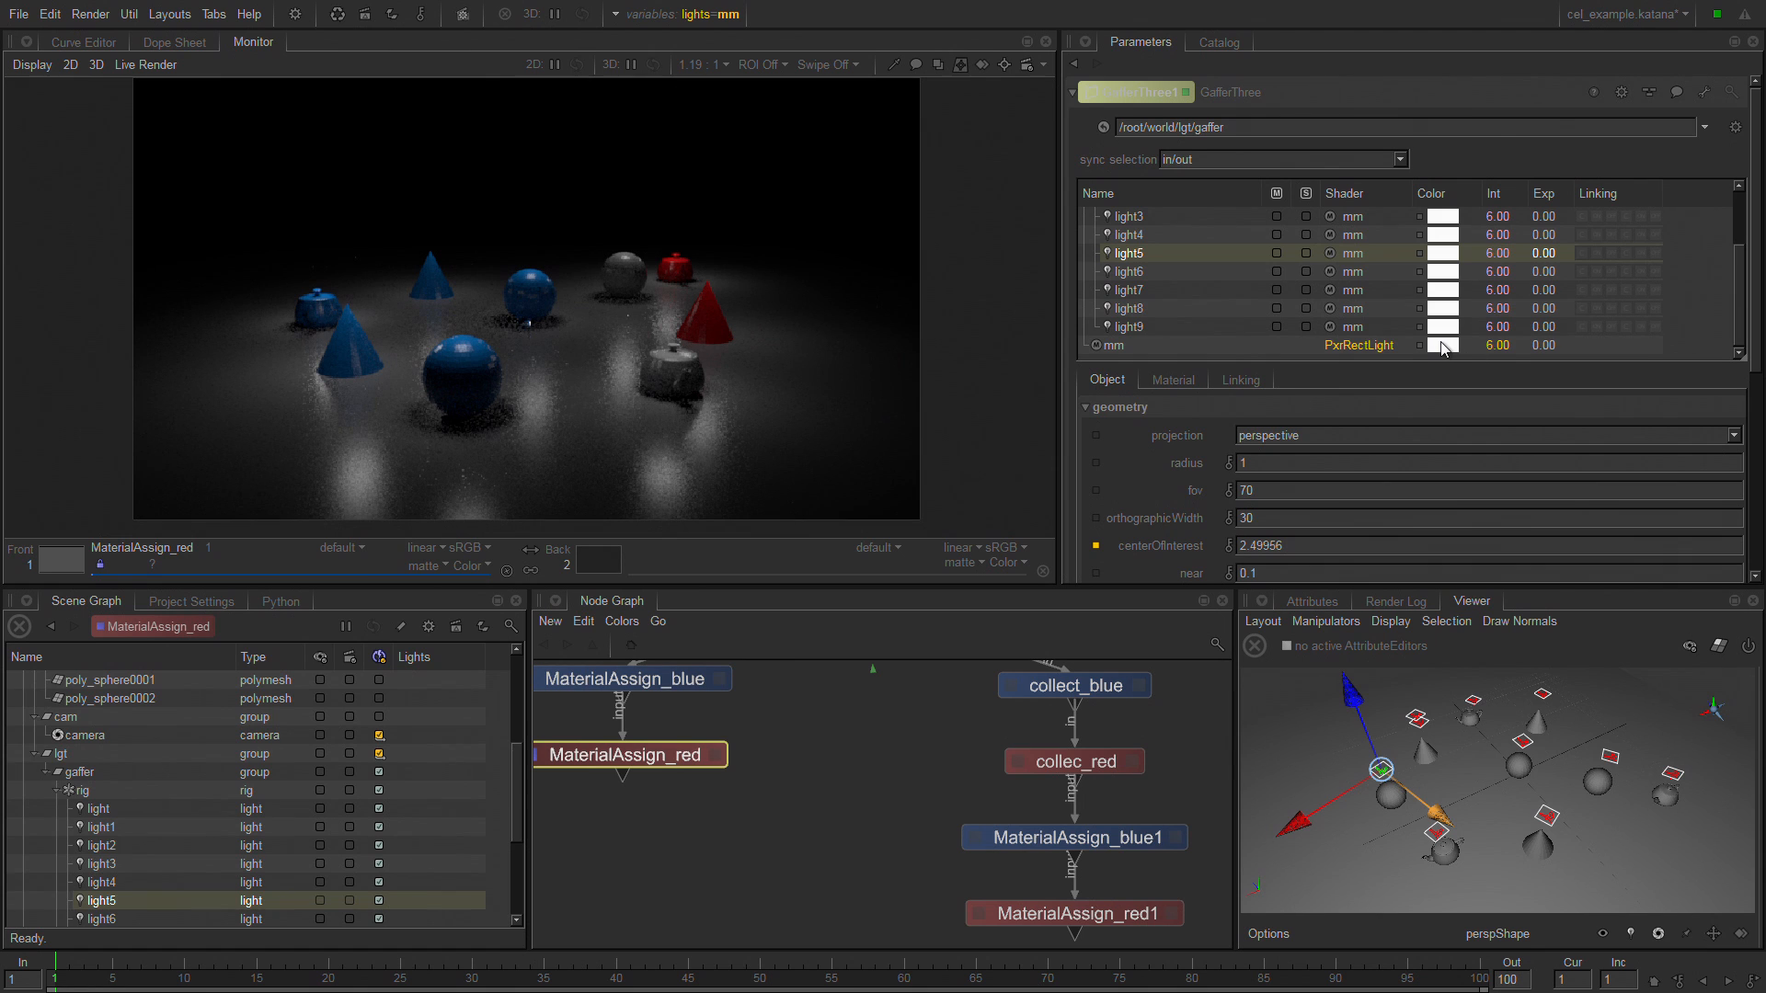
left_click(1443, 347)
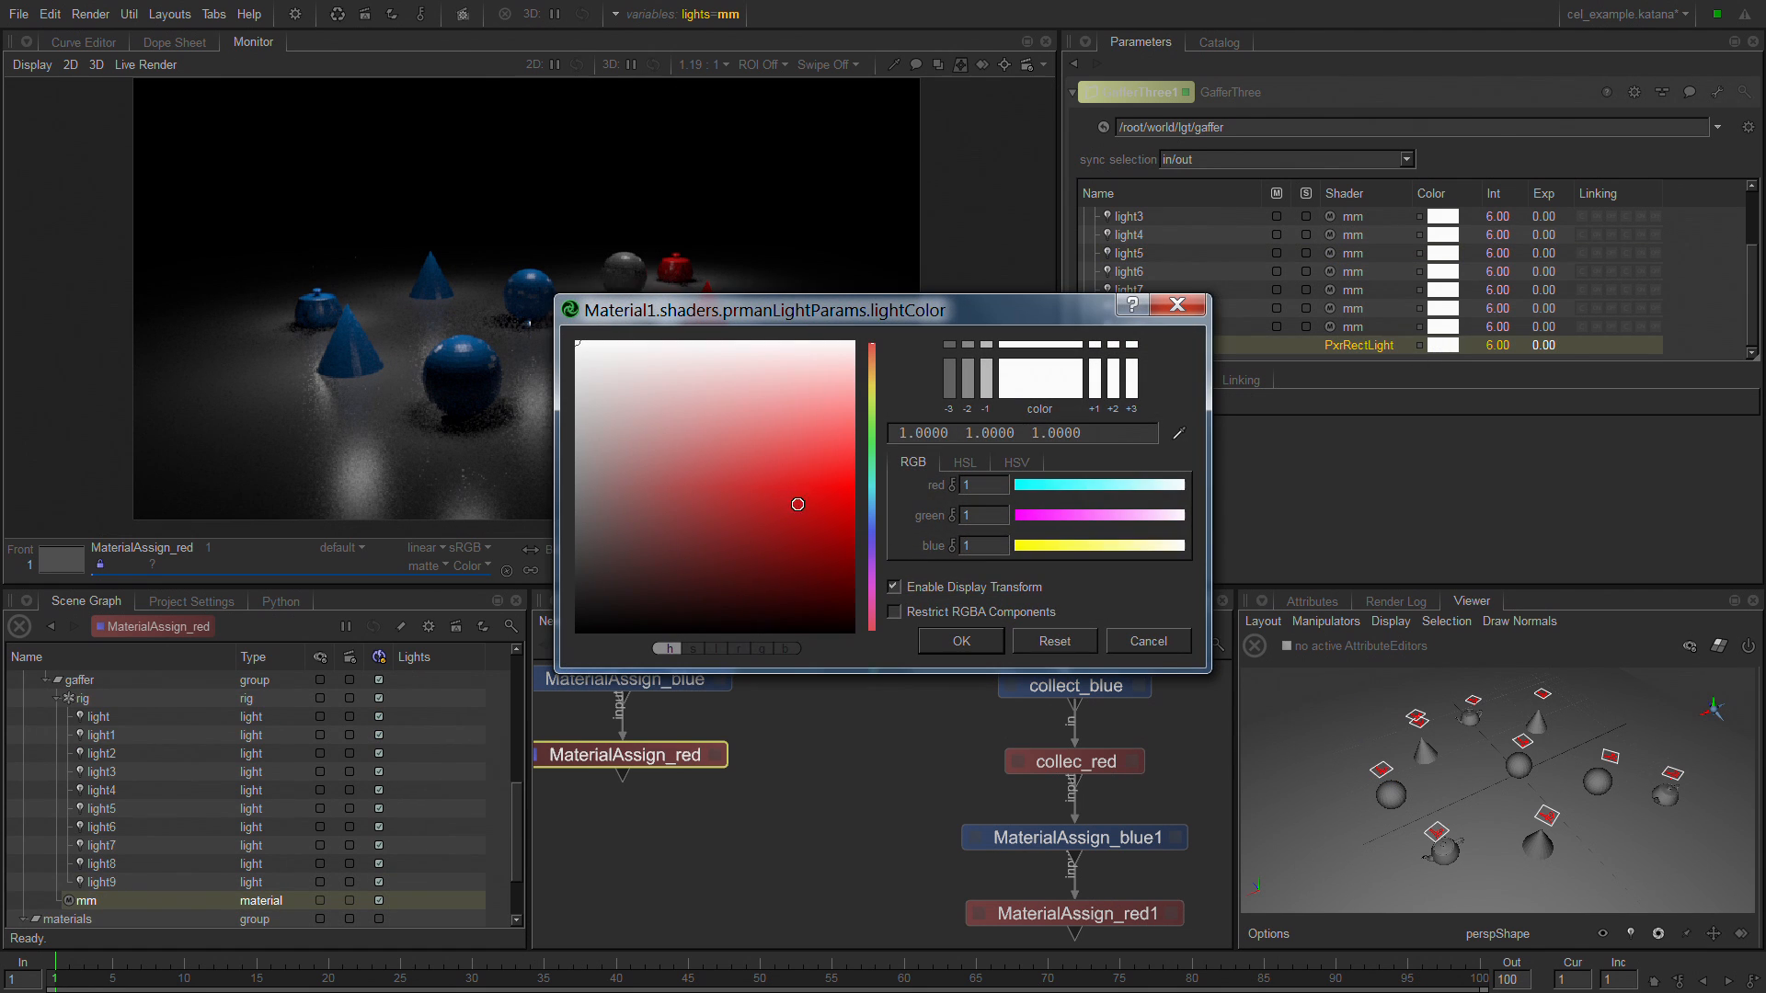
left_click(808, 504)
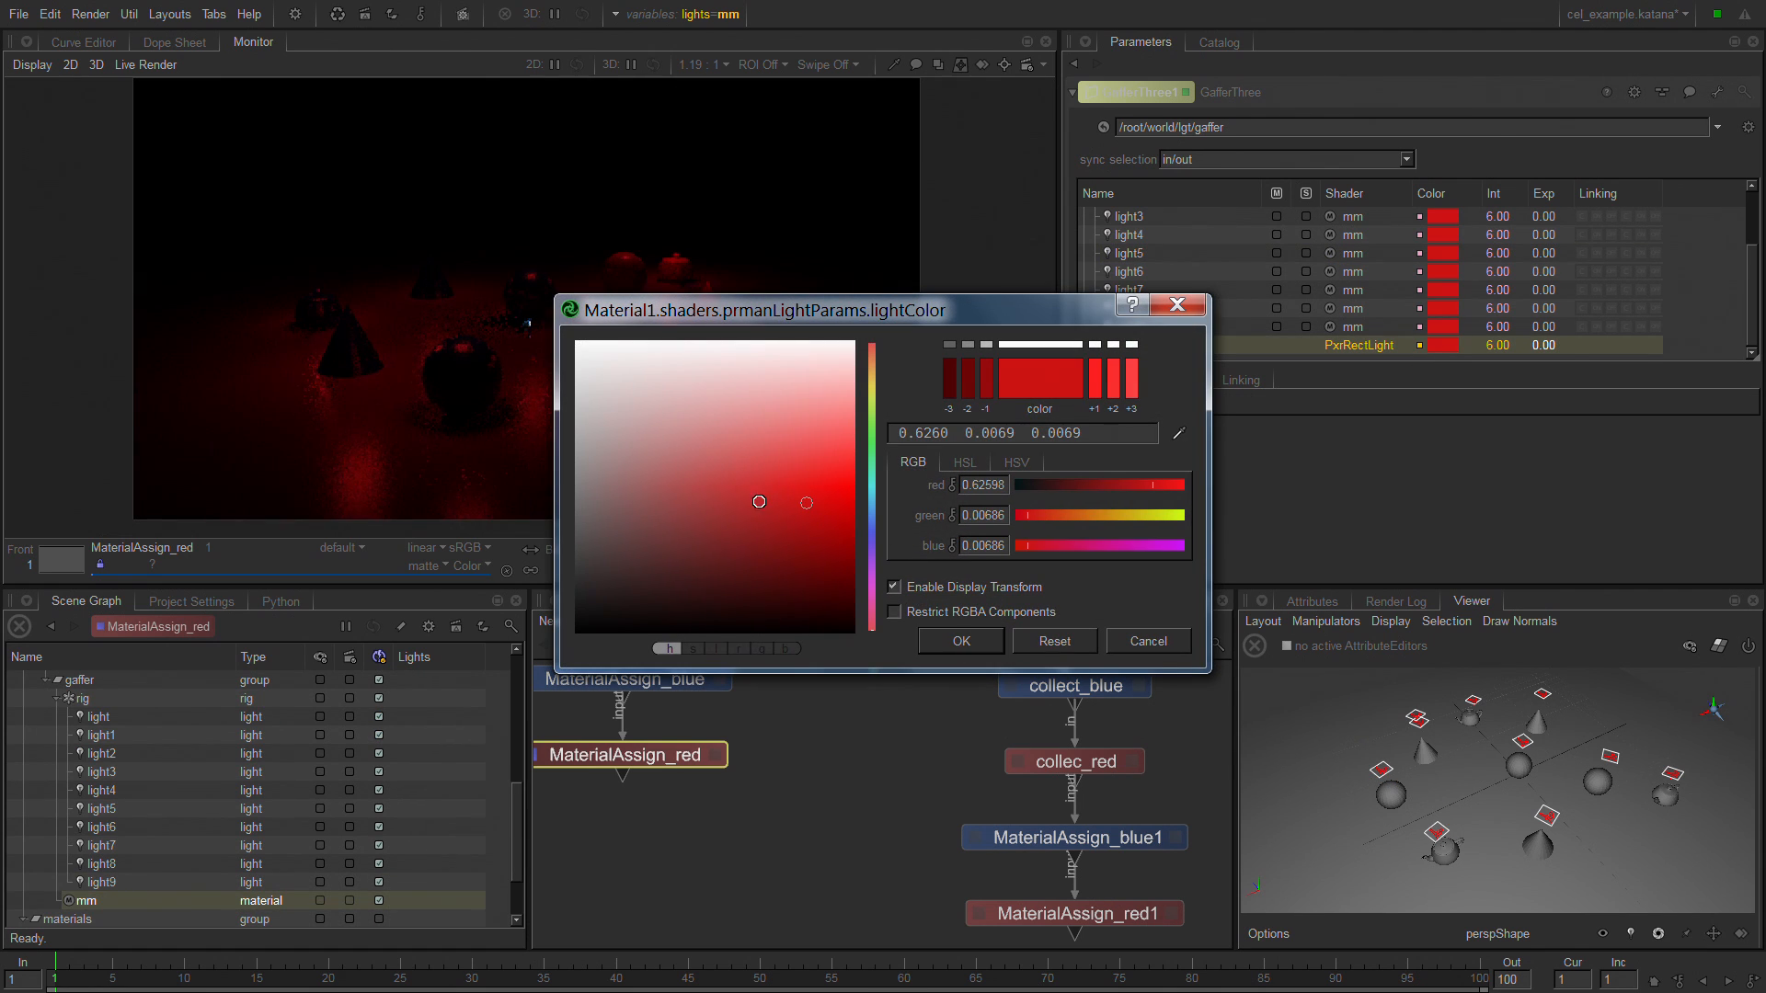
left_click_drag(752, 485, 724, 457)
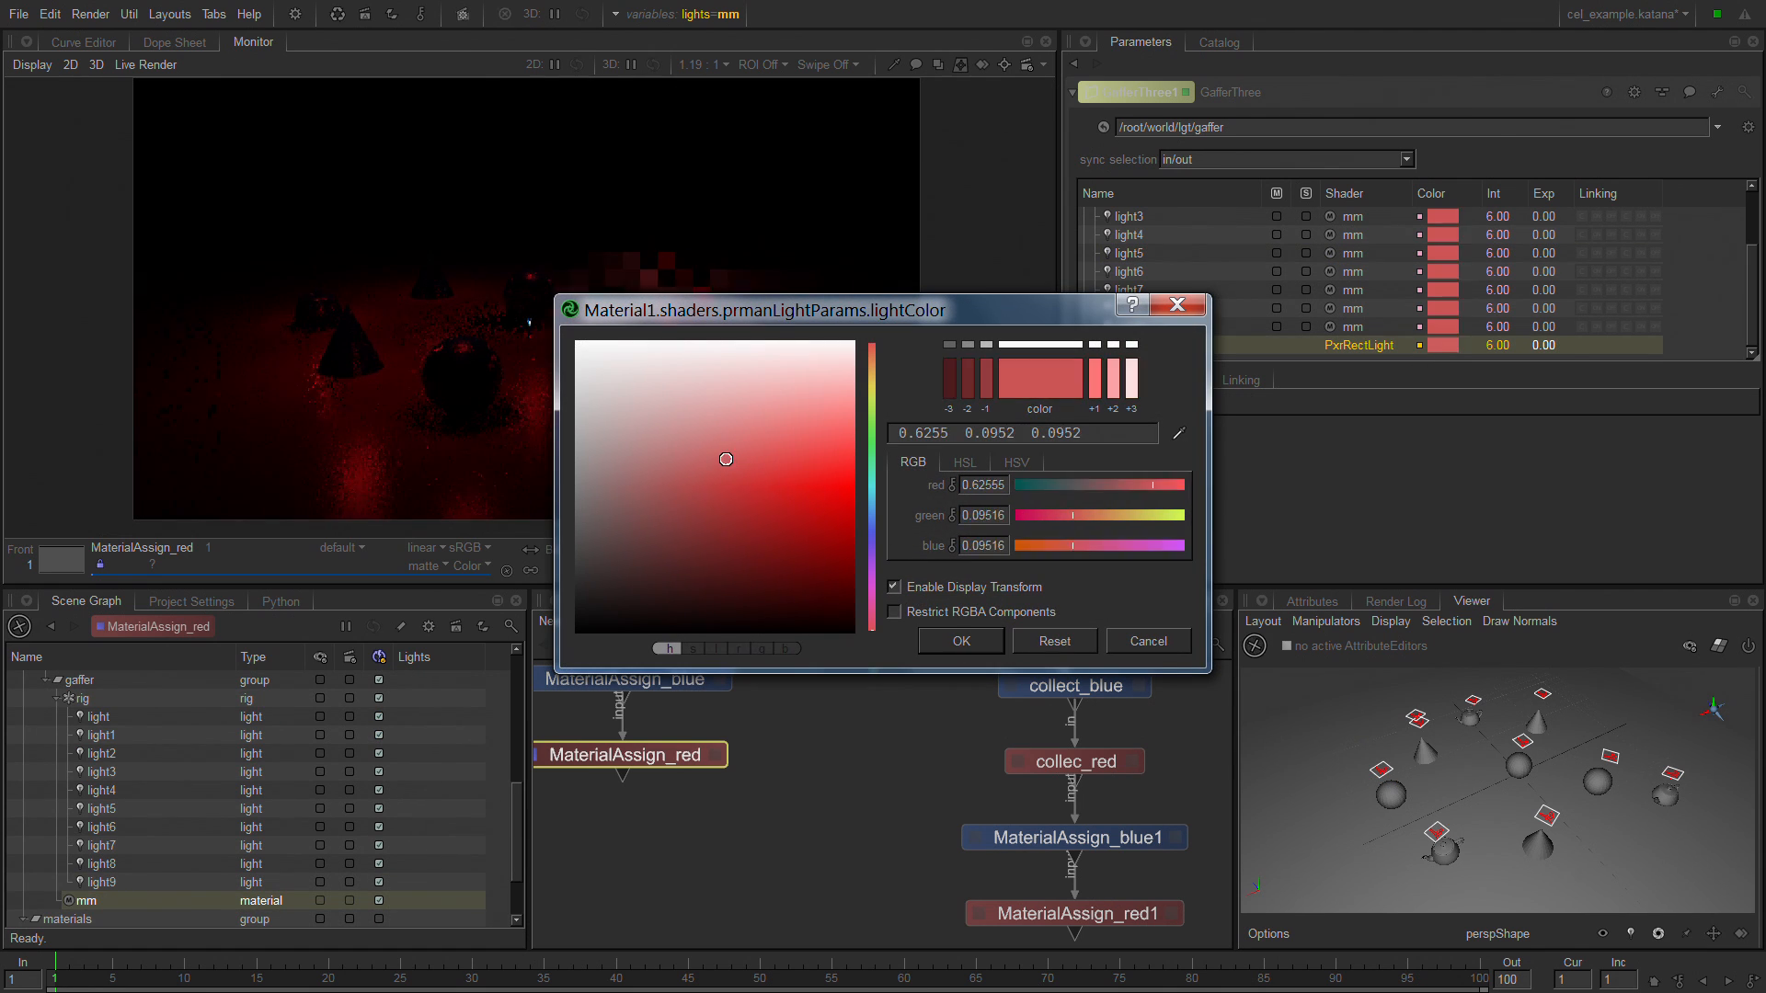
left_click(979, 643)
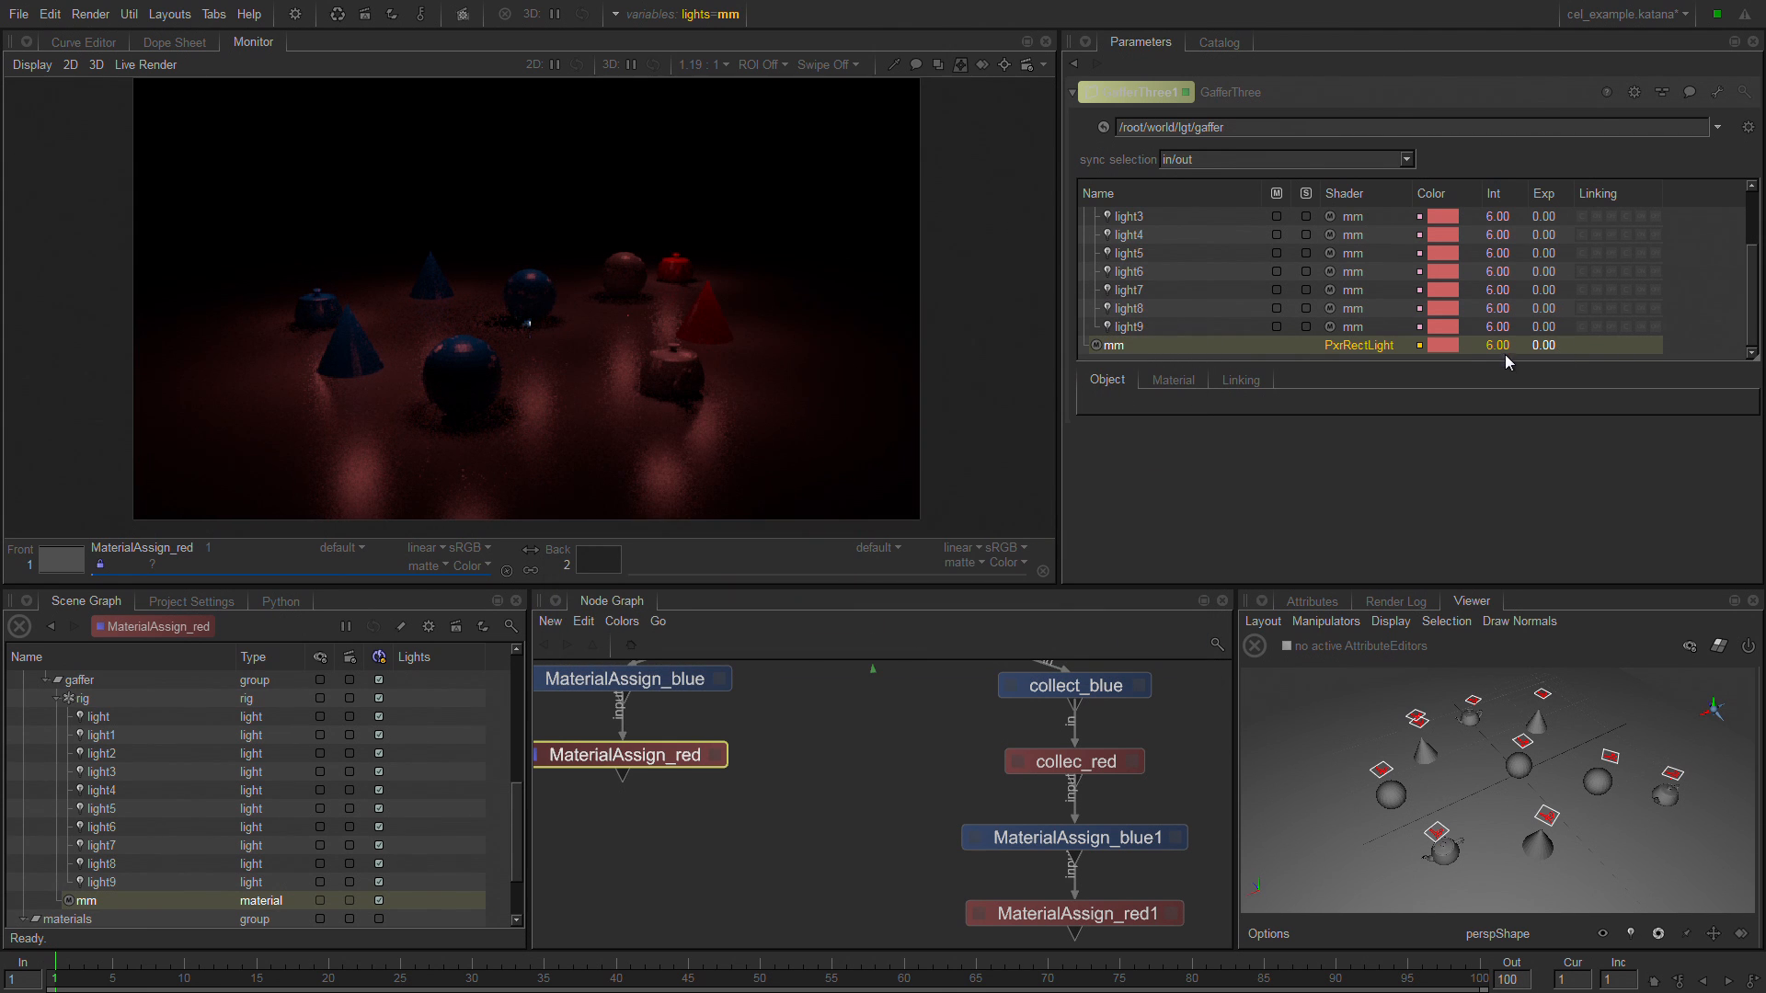
Raise the mm master material's light intensity to 40.
left_click_drag(1505, 344, 1521, 347, "ctrl")
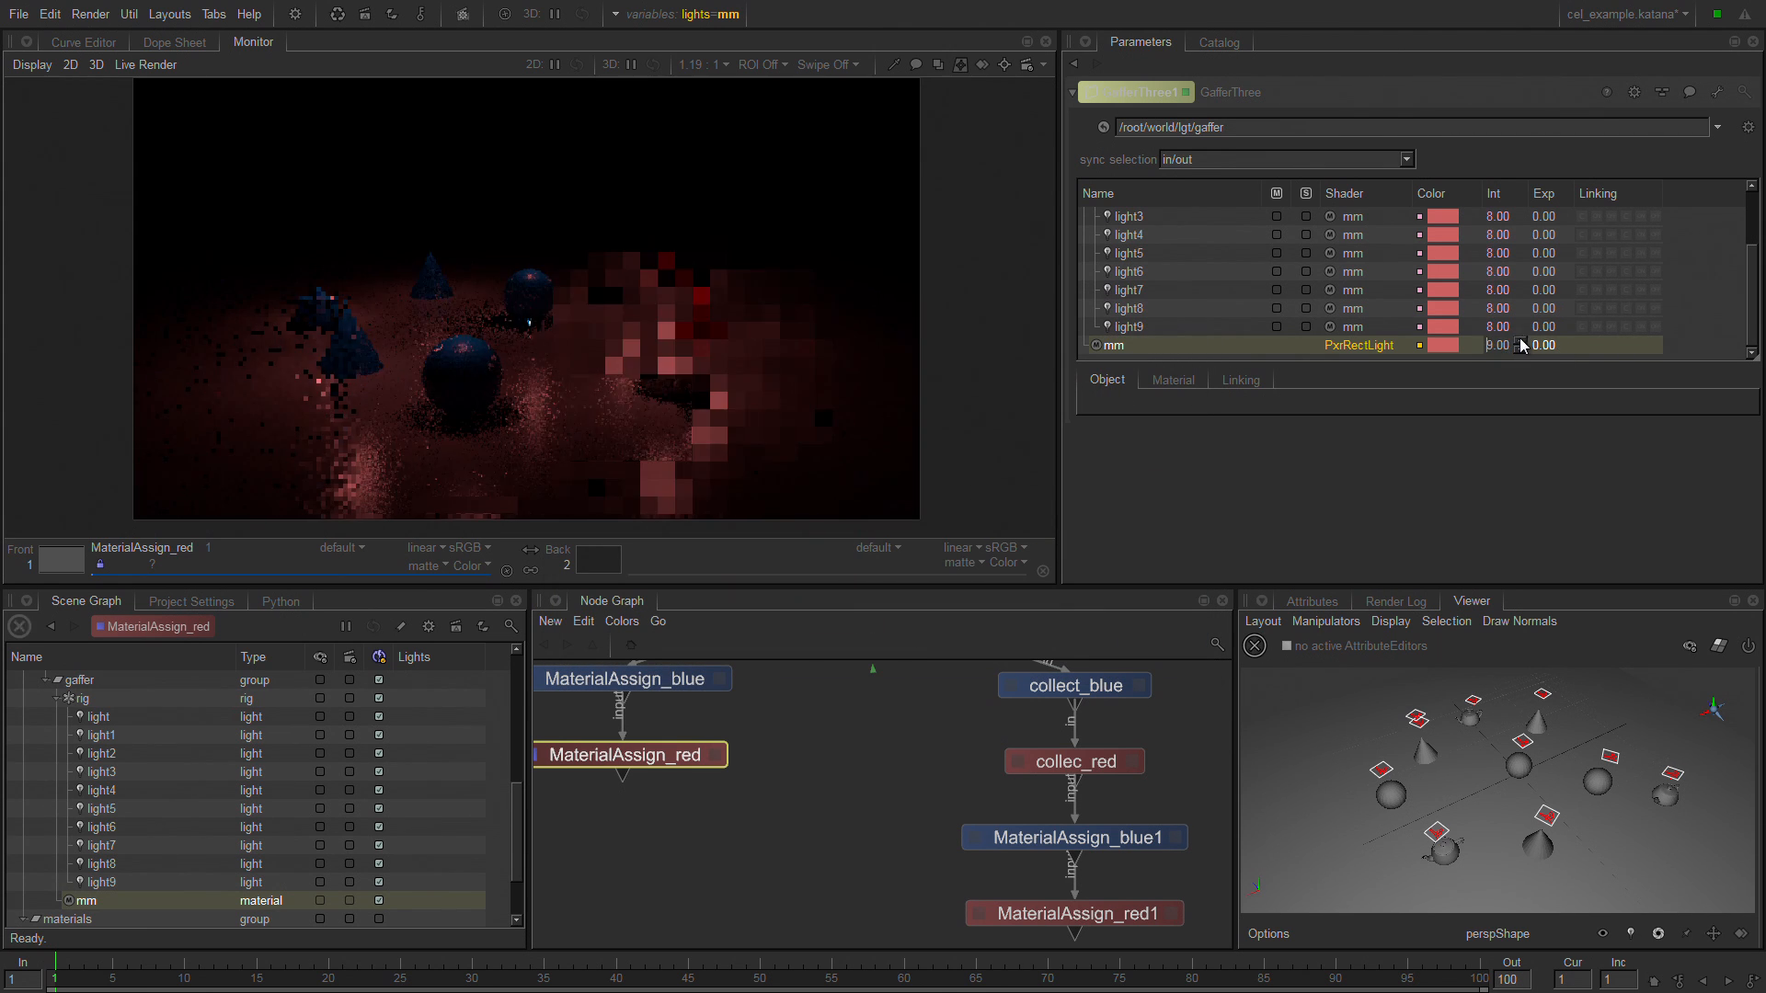
left_click(1519, 343)
left_click(1519, 342)
left_click(1521, 341)
left_click(1522, 341)
left_click(1522, 341)
left_click(1522, 341)
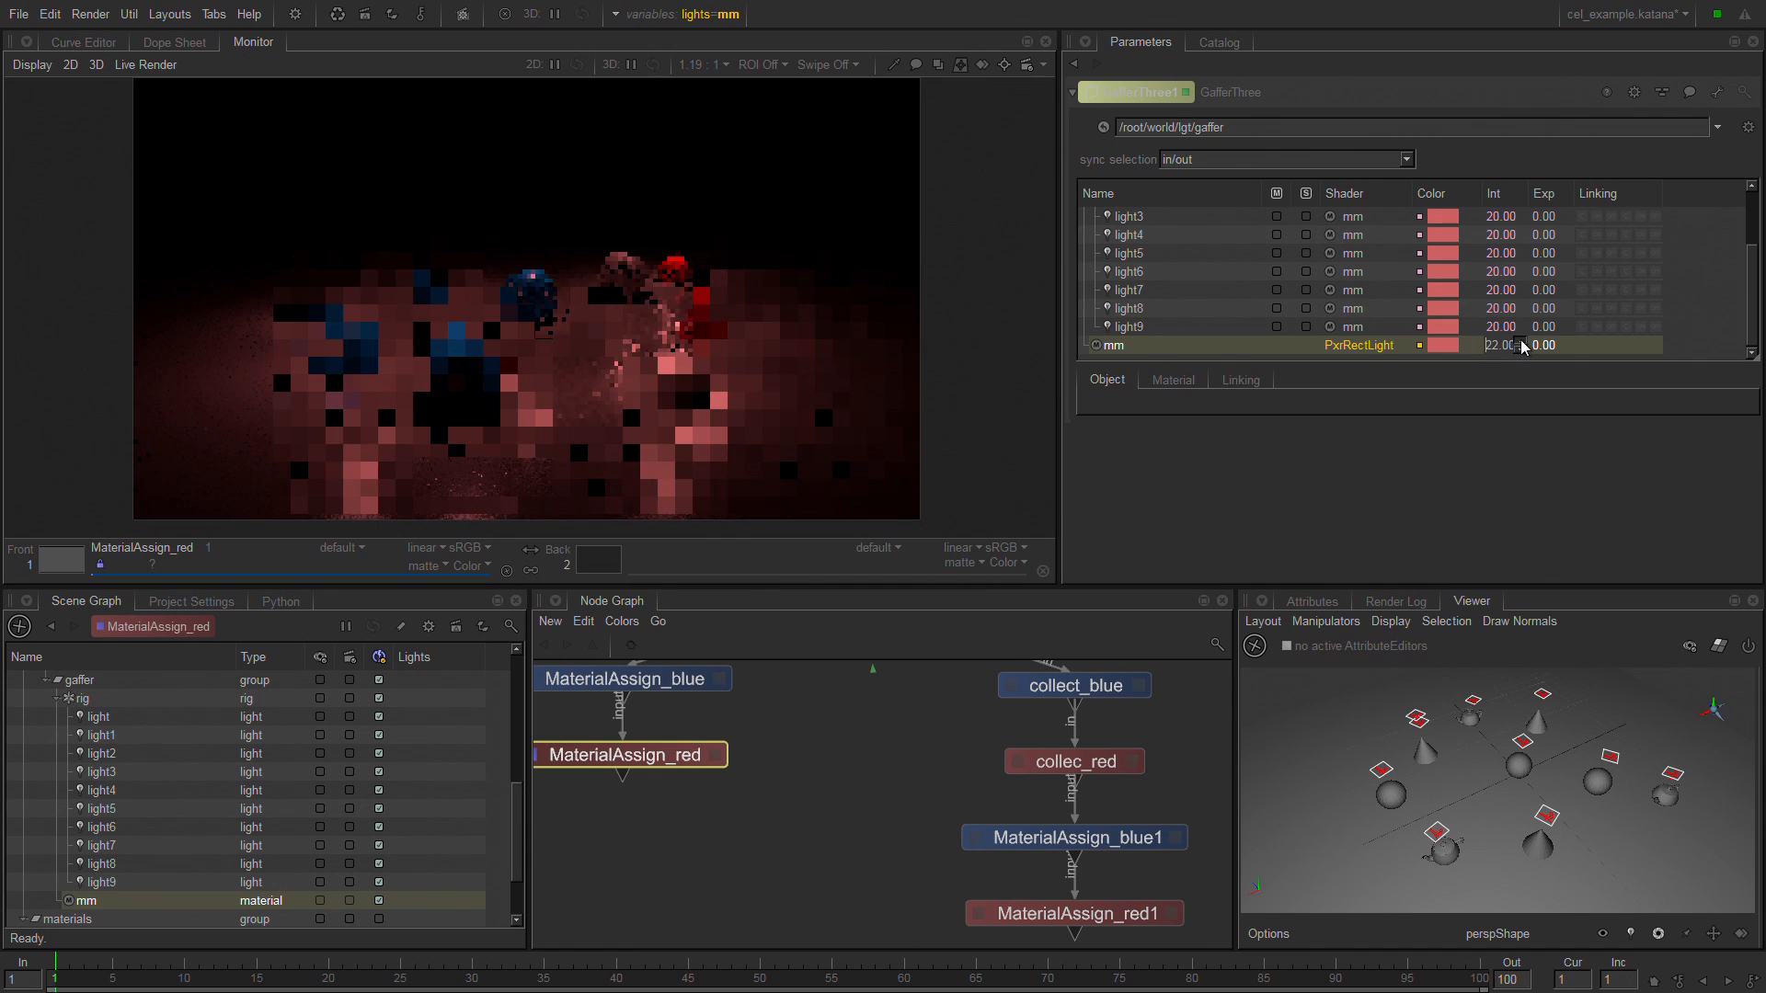
left_click(1523, 341)
left_click(1523, 341)
left_click(1522, 341)
left_click(1523, 342)
left_click(1525, 341)
left_click(1524, 341)
left_click(1524, 342)
left_click(1524, 341)
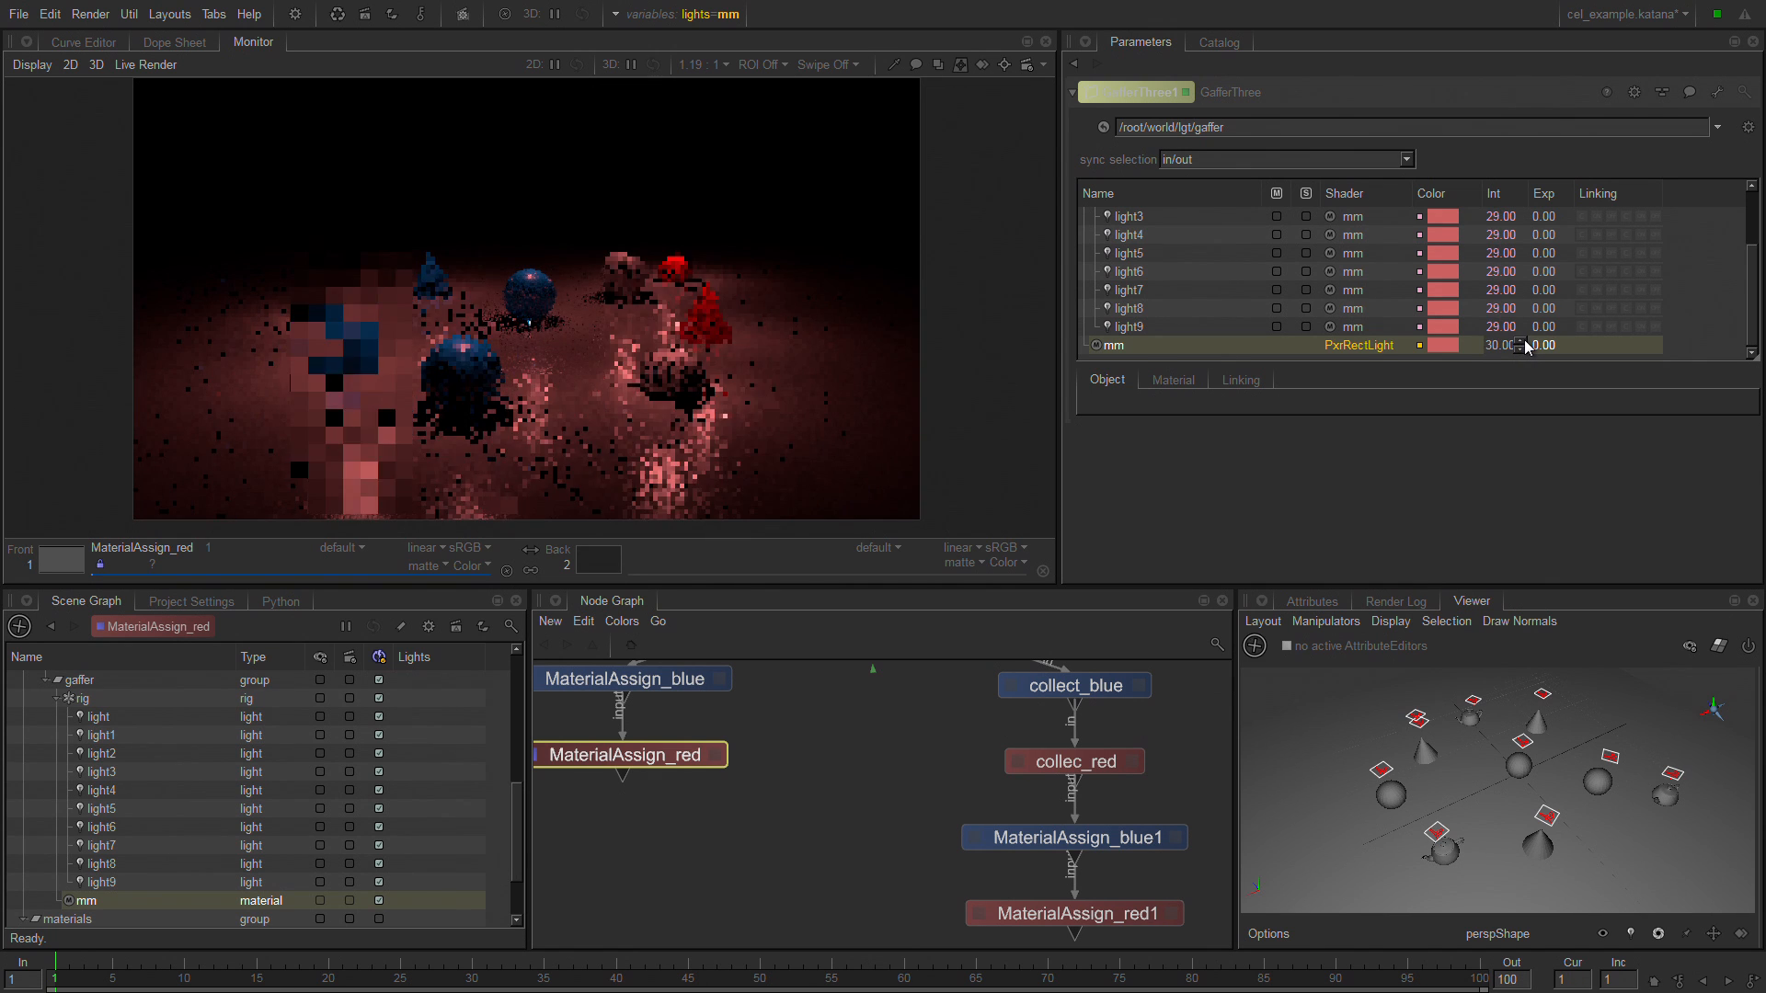
left_click(1524, 341)
left_click(1524, 342)
left_click(1524, 341)
left_click(1524, 341)
left_click(1525, 341)
left_click(1524, 342)
left_click(1524, 341)
left_click(1525, 342)
left_click(1524, 341)
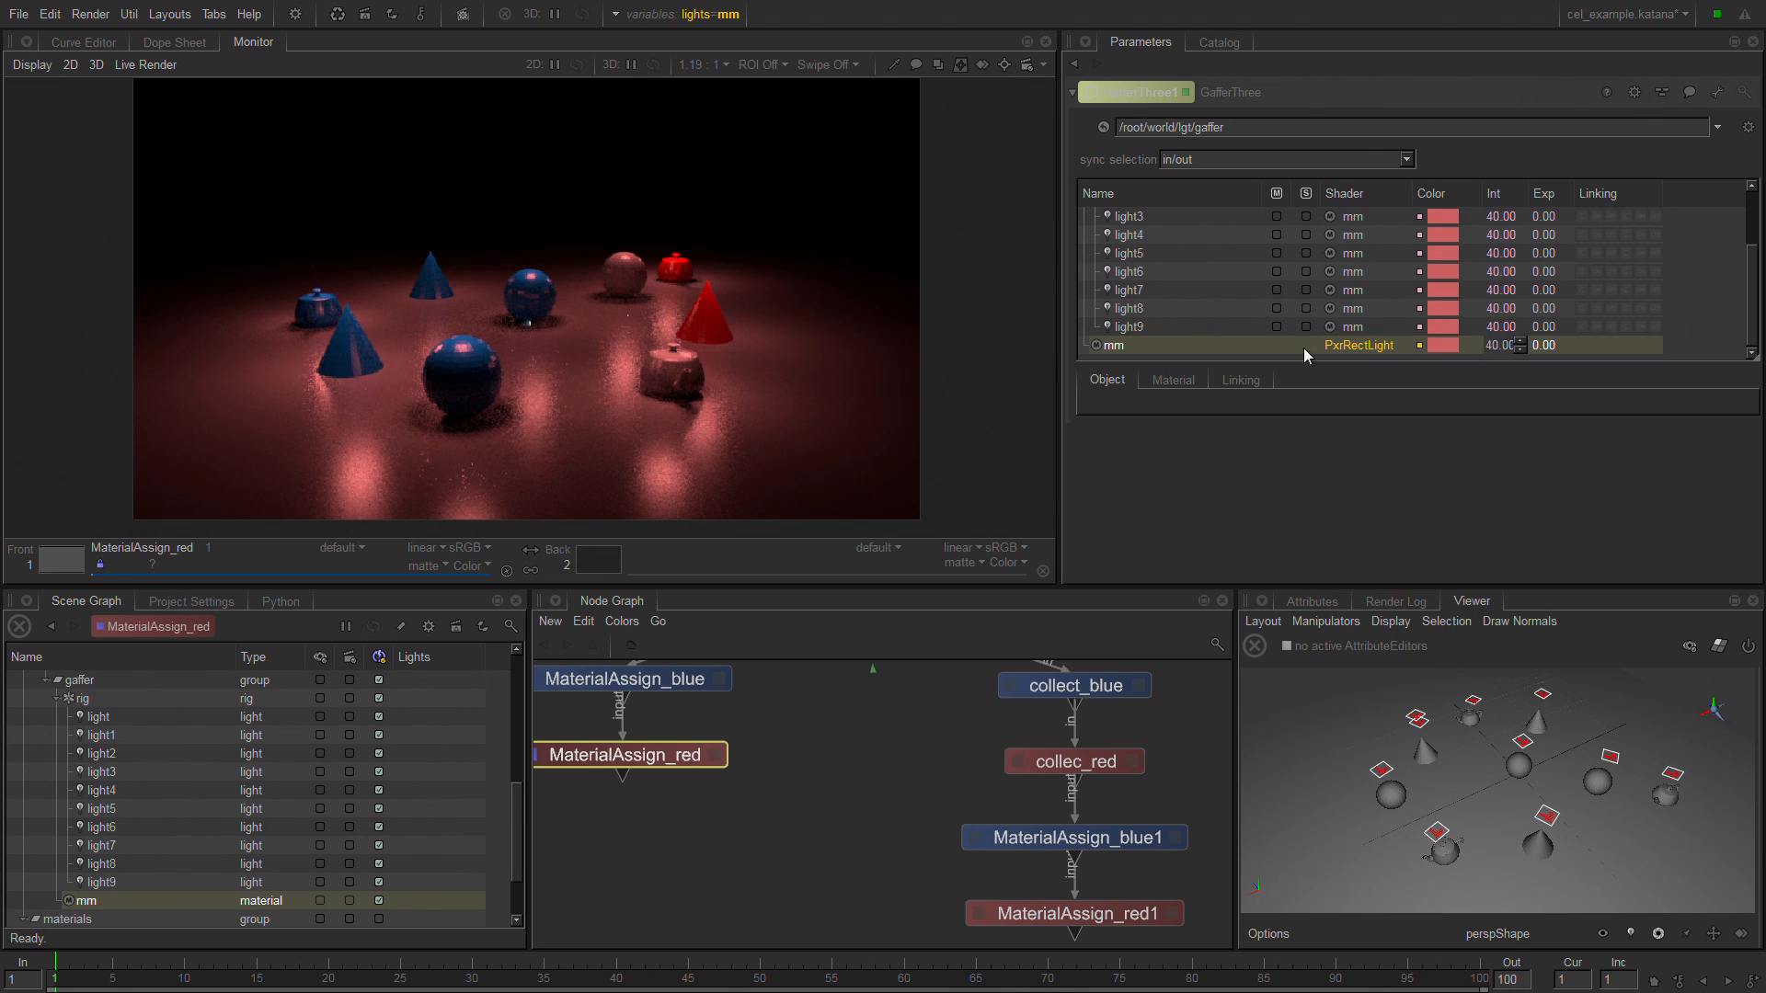
Set the mm master material's light exposure to 2.
left_click(1262, 340)
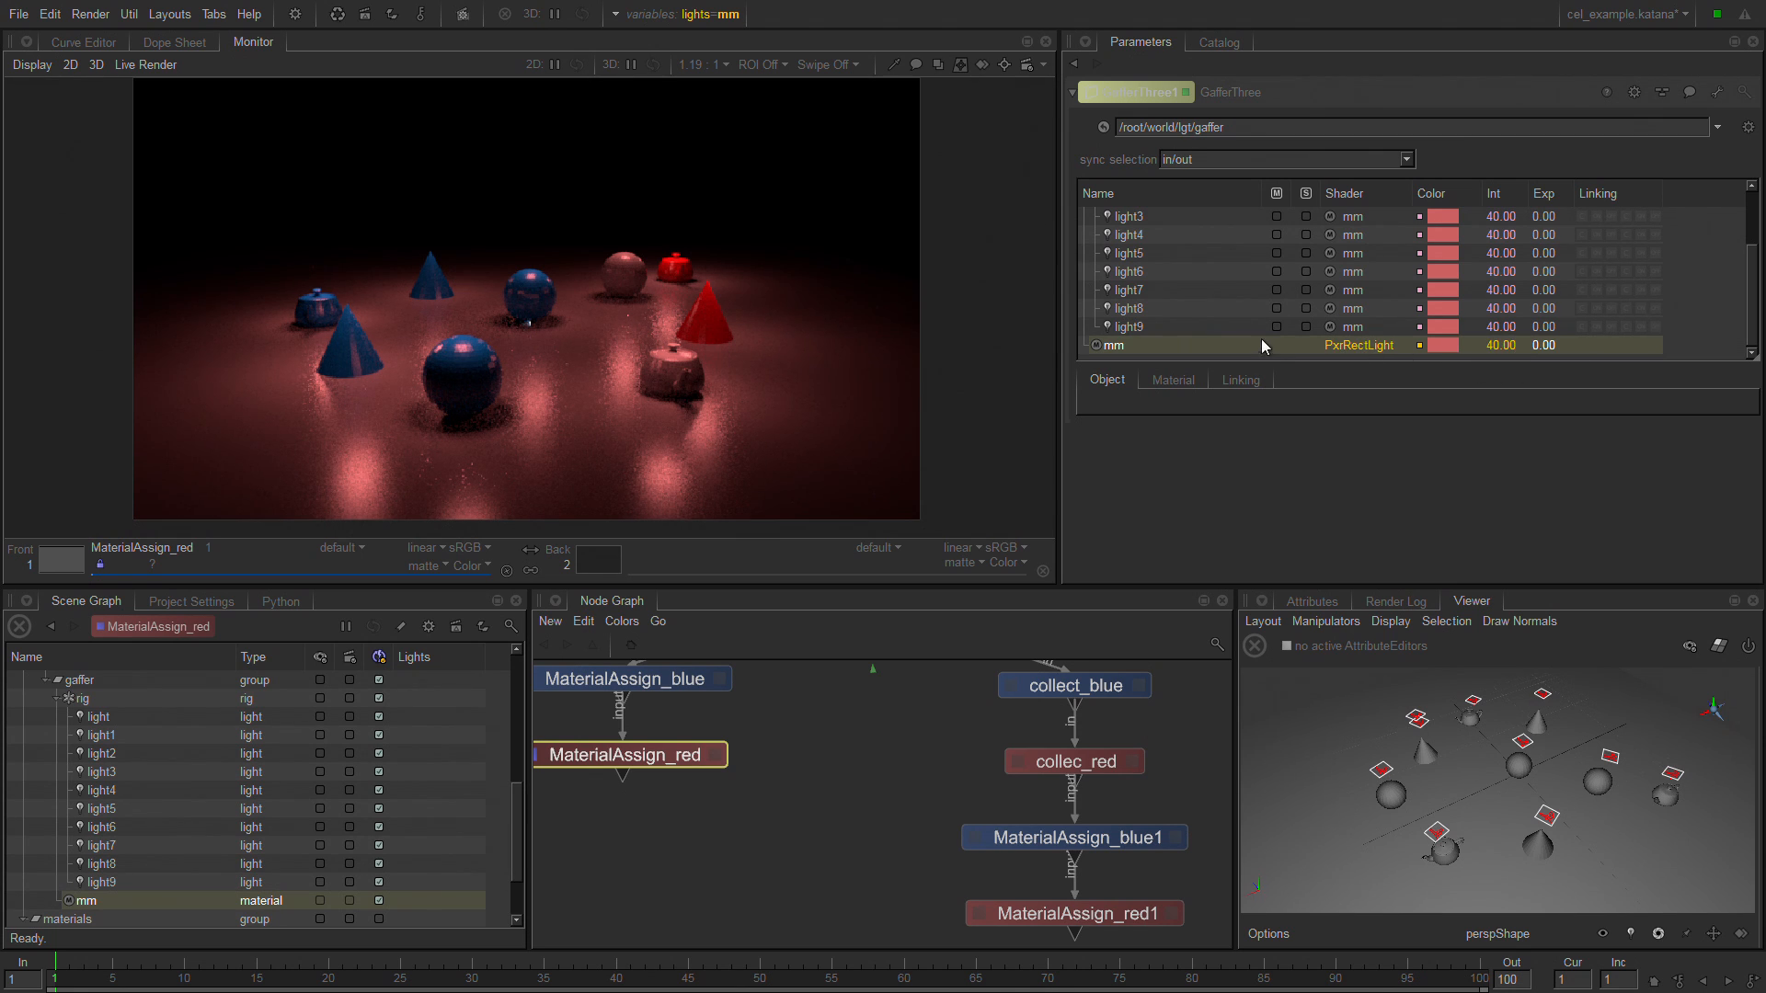
left_click(1552, 342)
left_click(1567, 341)
left_click(1567, 340)
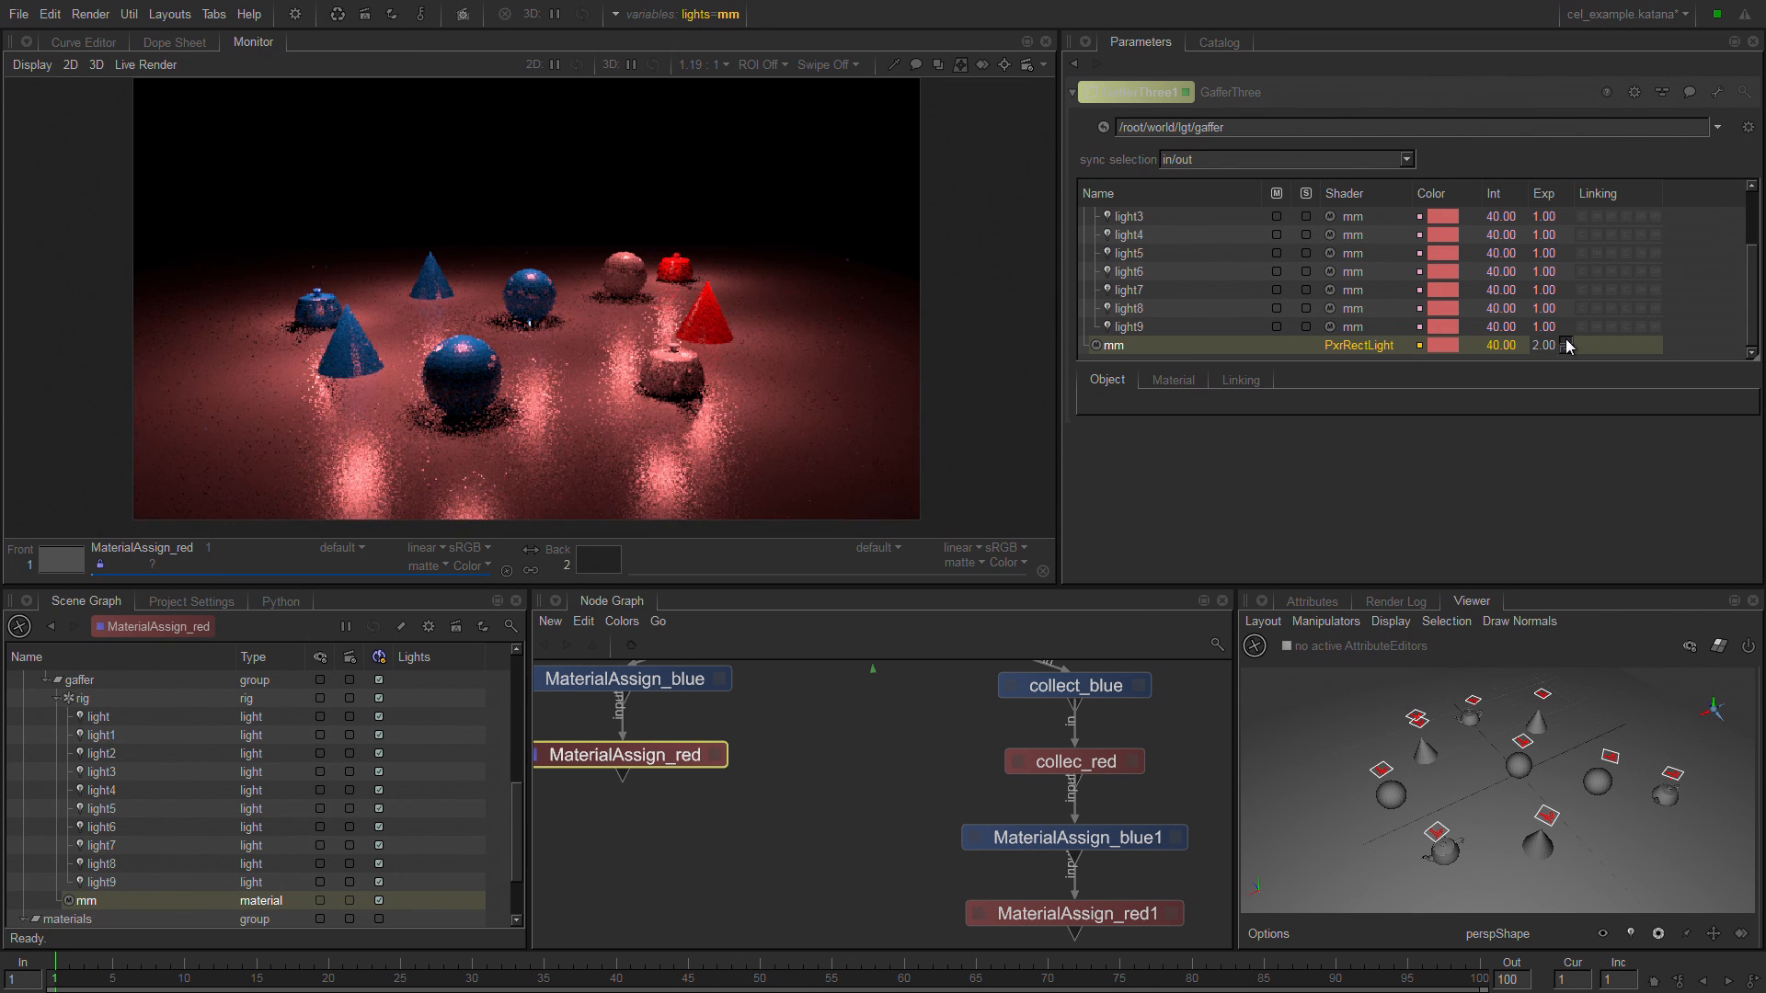
Change the mm master material's light color to green, RGB 0.0493, 0.7058, 0.1637.
left_click(1450, 348)
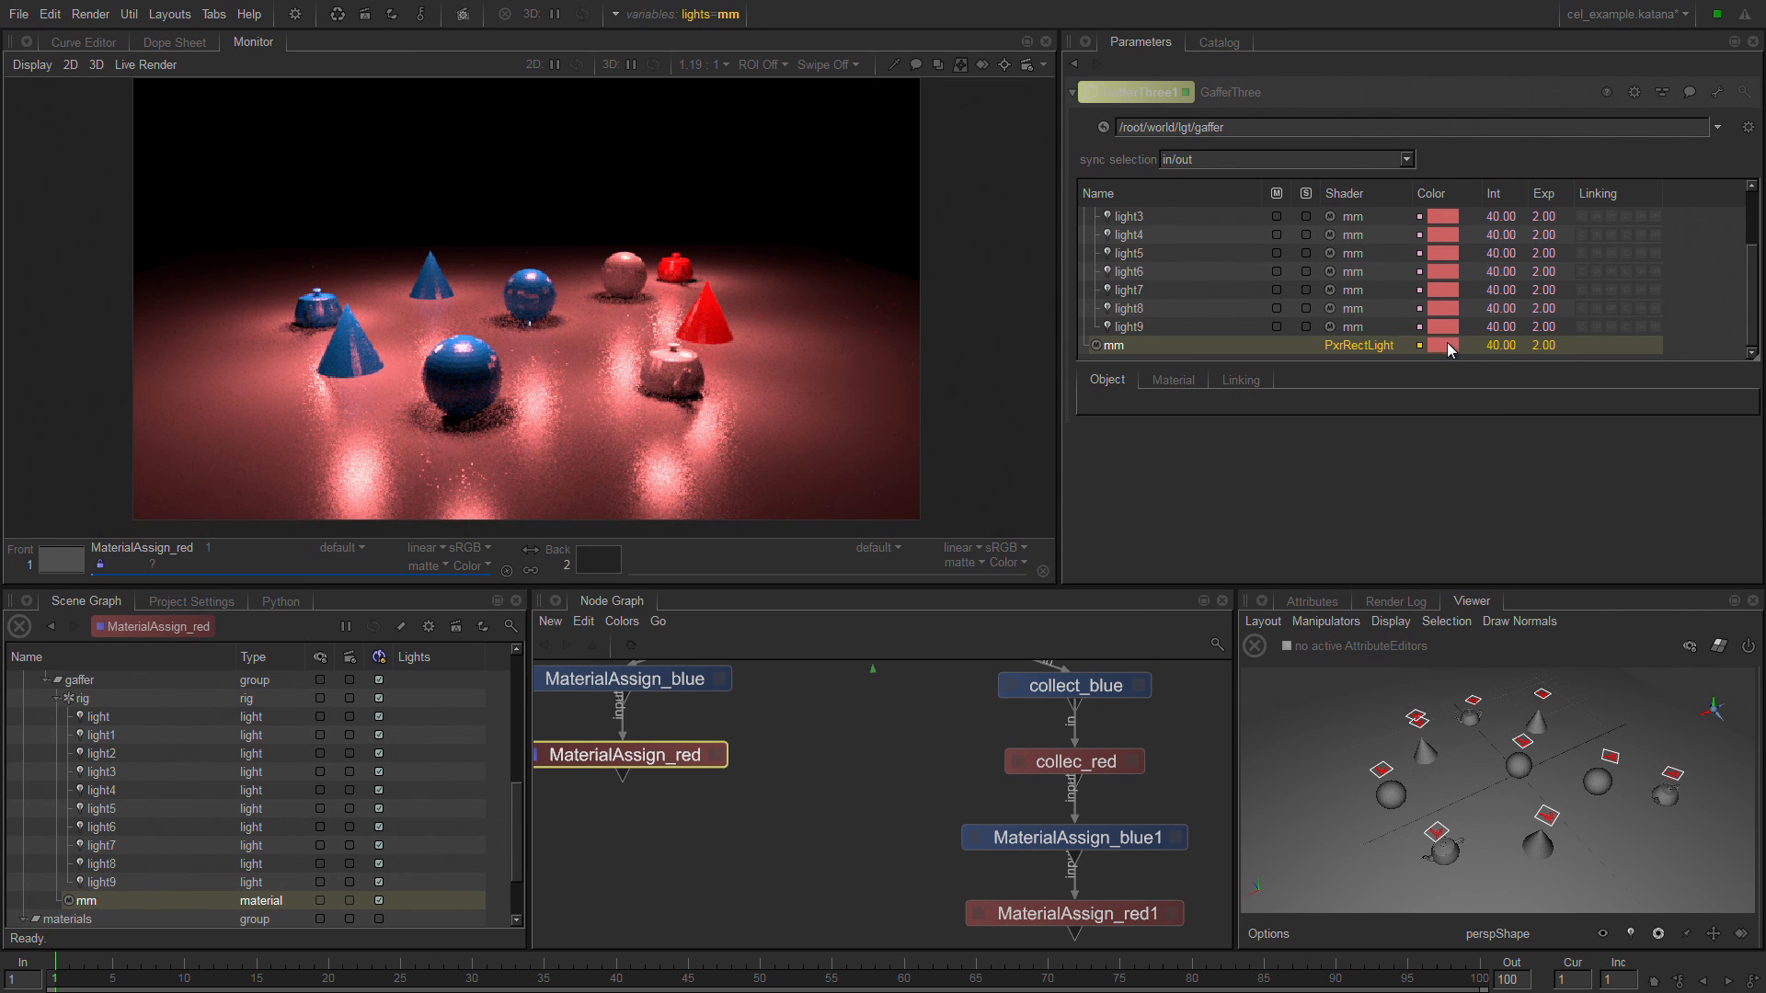
left_click(1437, 345)
left_click(767, 472)
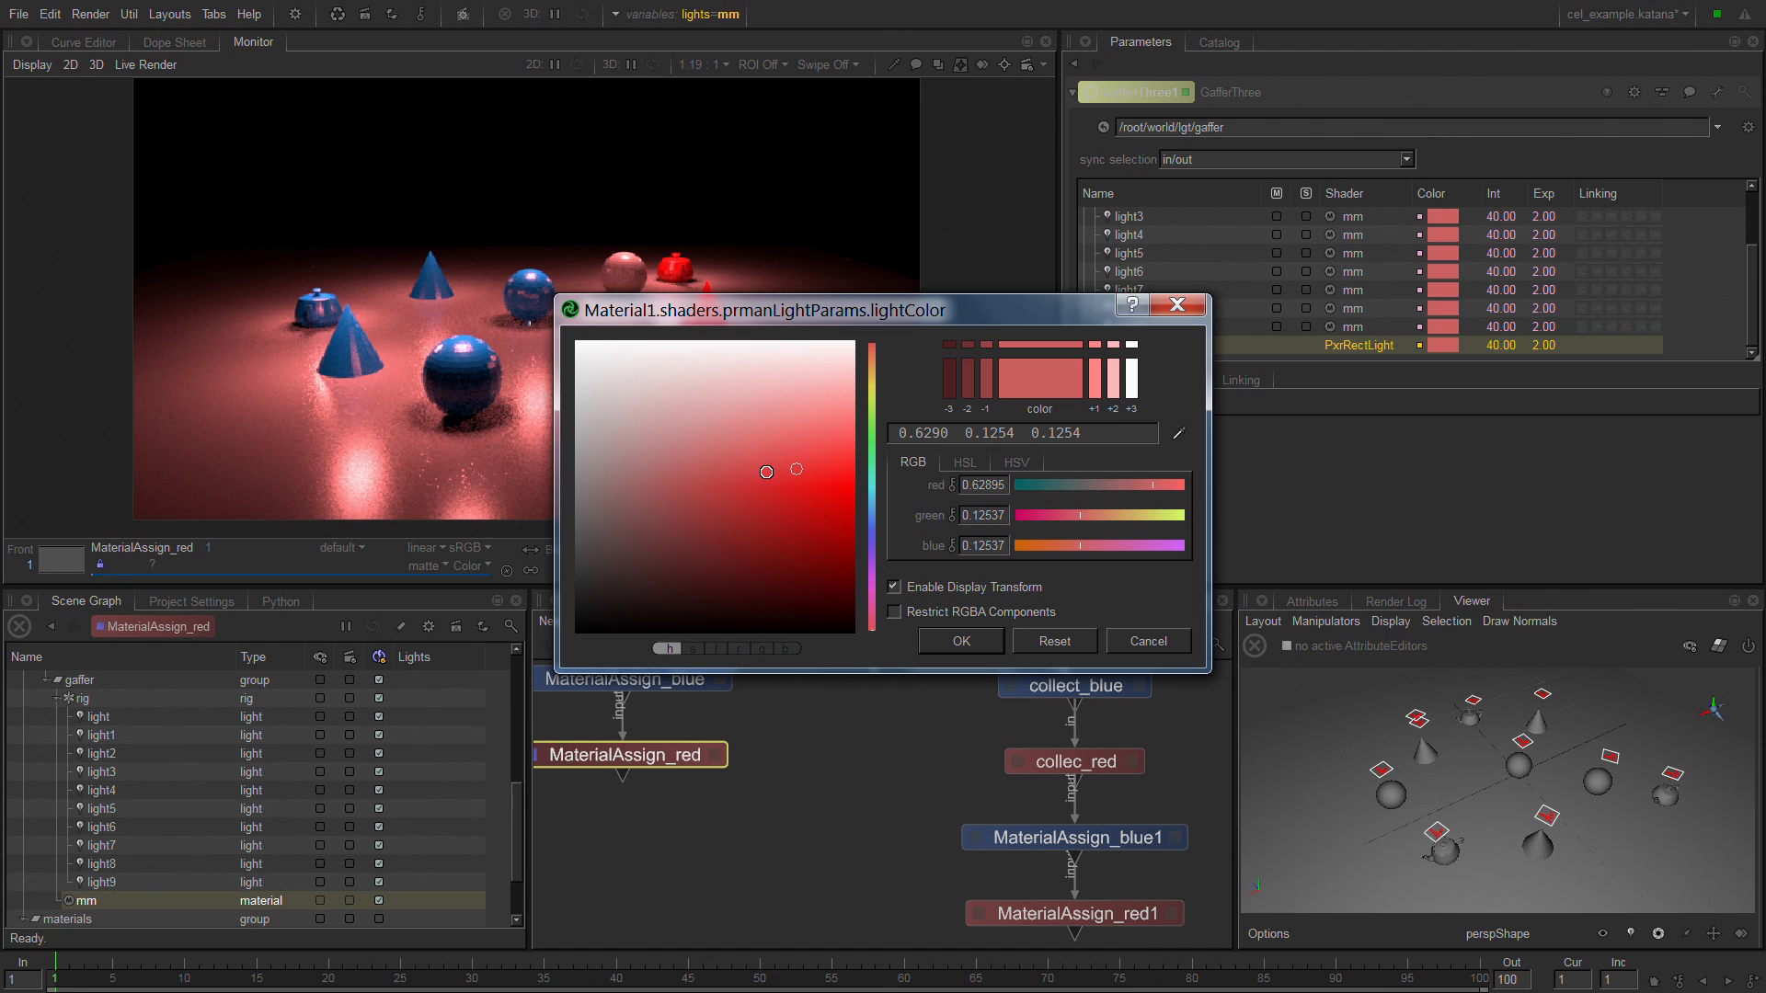
left_click(868, 455)
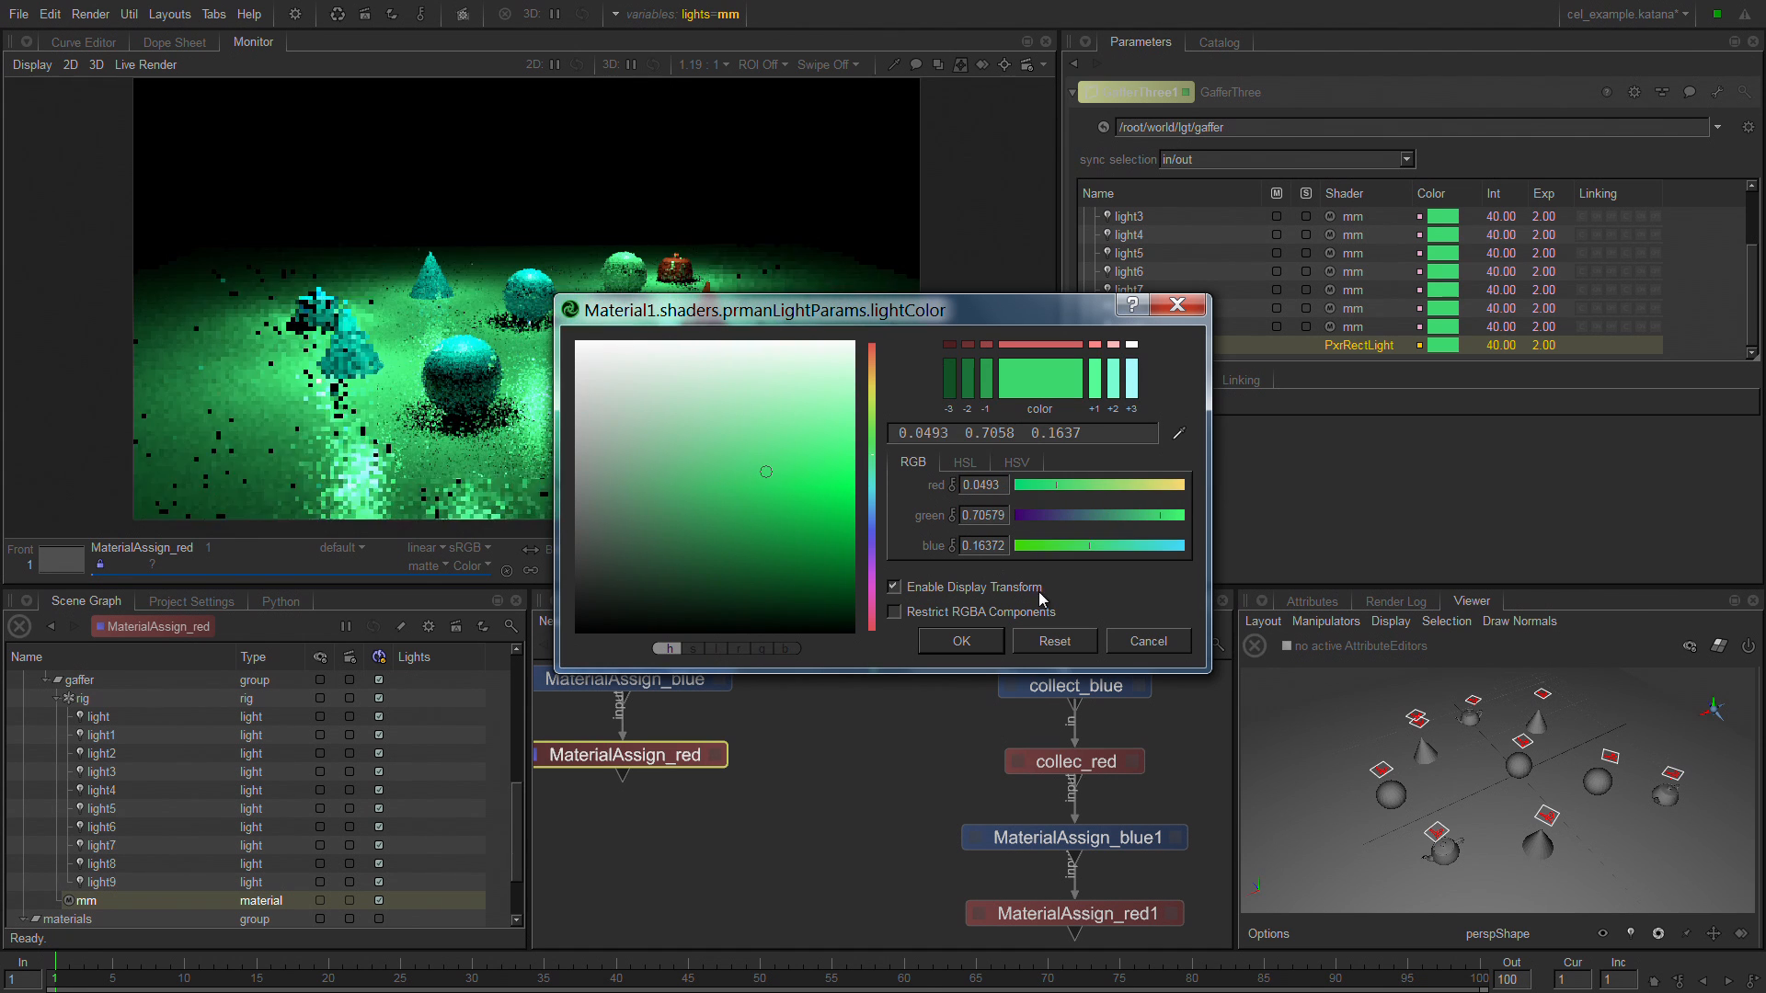
left_click(1001, 635)
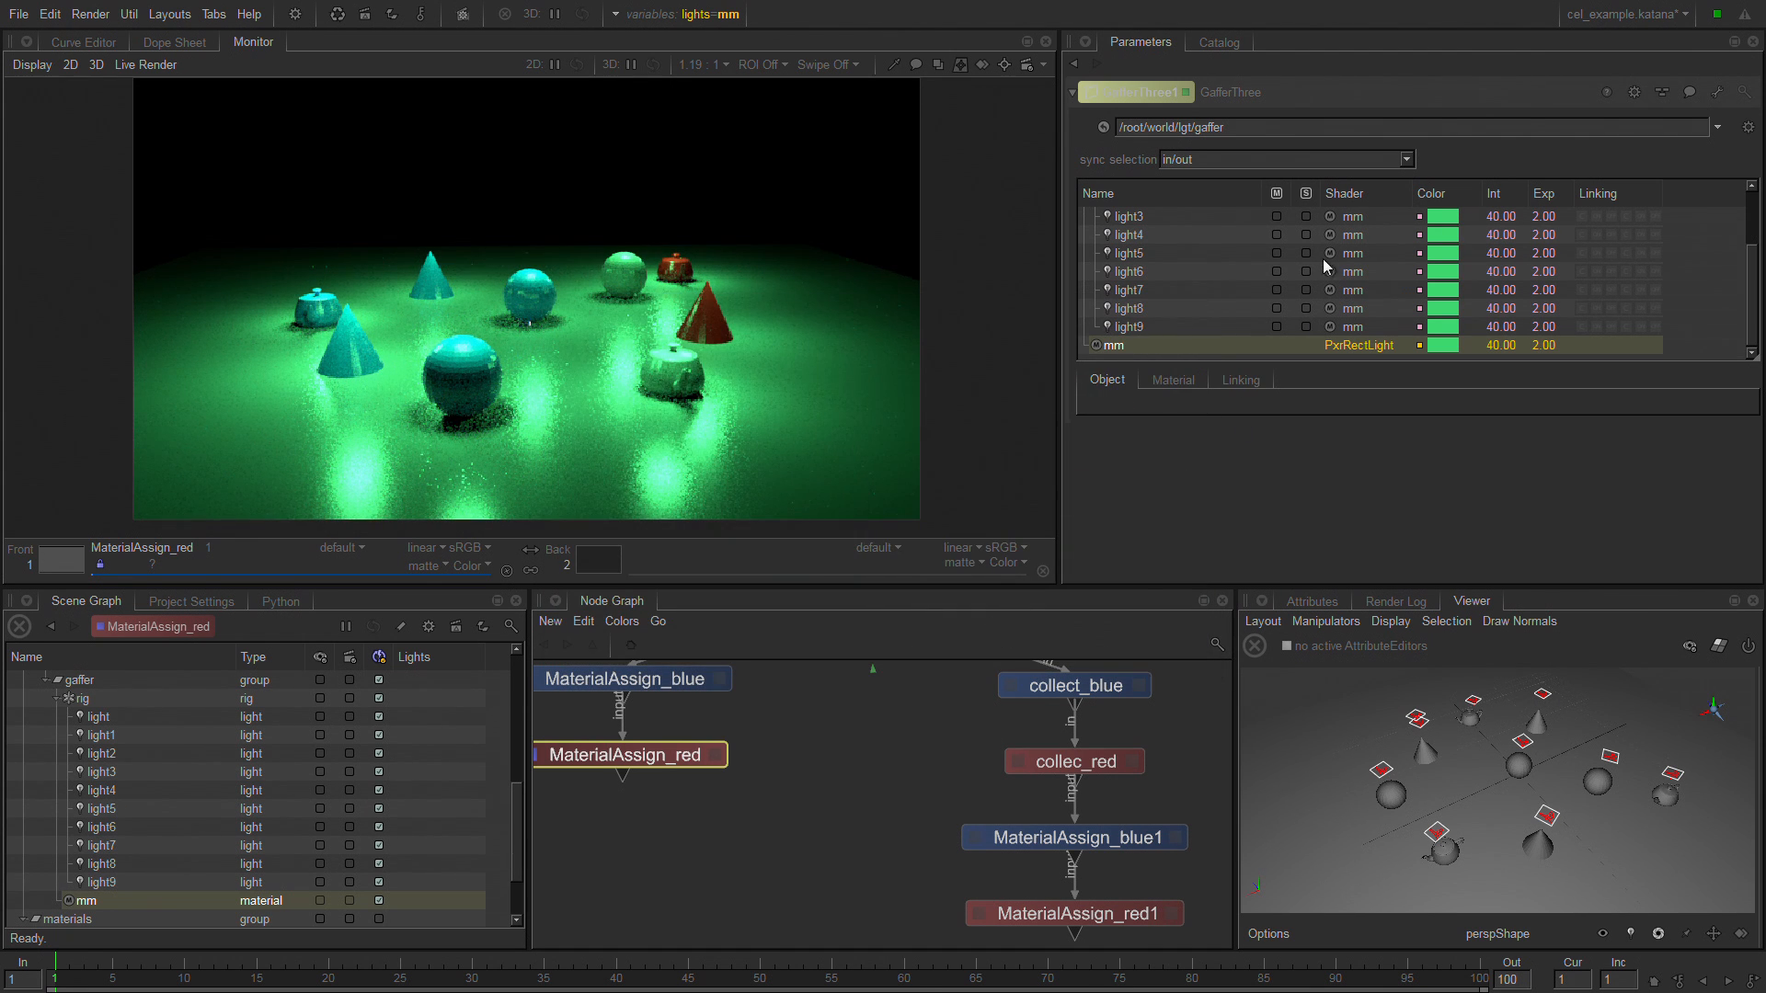
Select light9 in the Viewer, rotate it away from facing the floor, and move it farther back in the scene.
left_click(1438, 833)
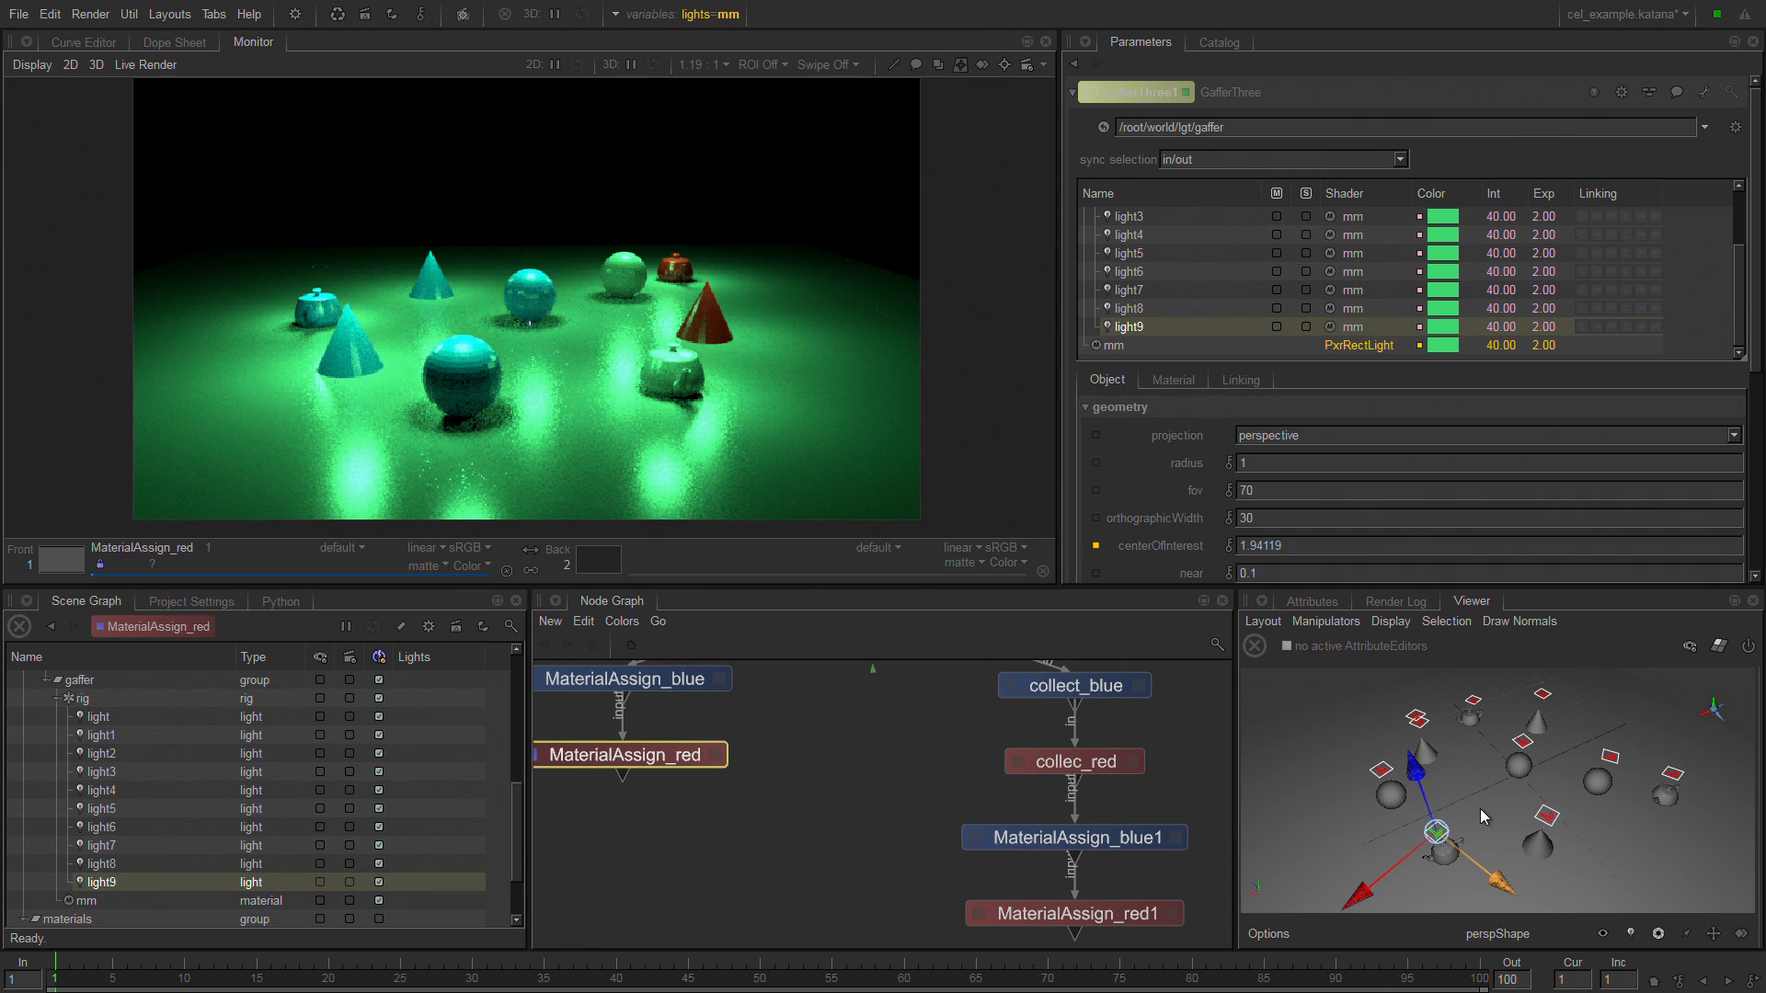
left_click_drag(1359, 899, 1339, 908)
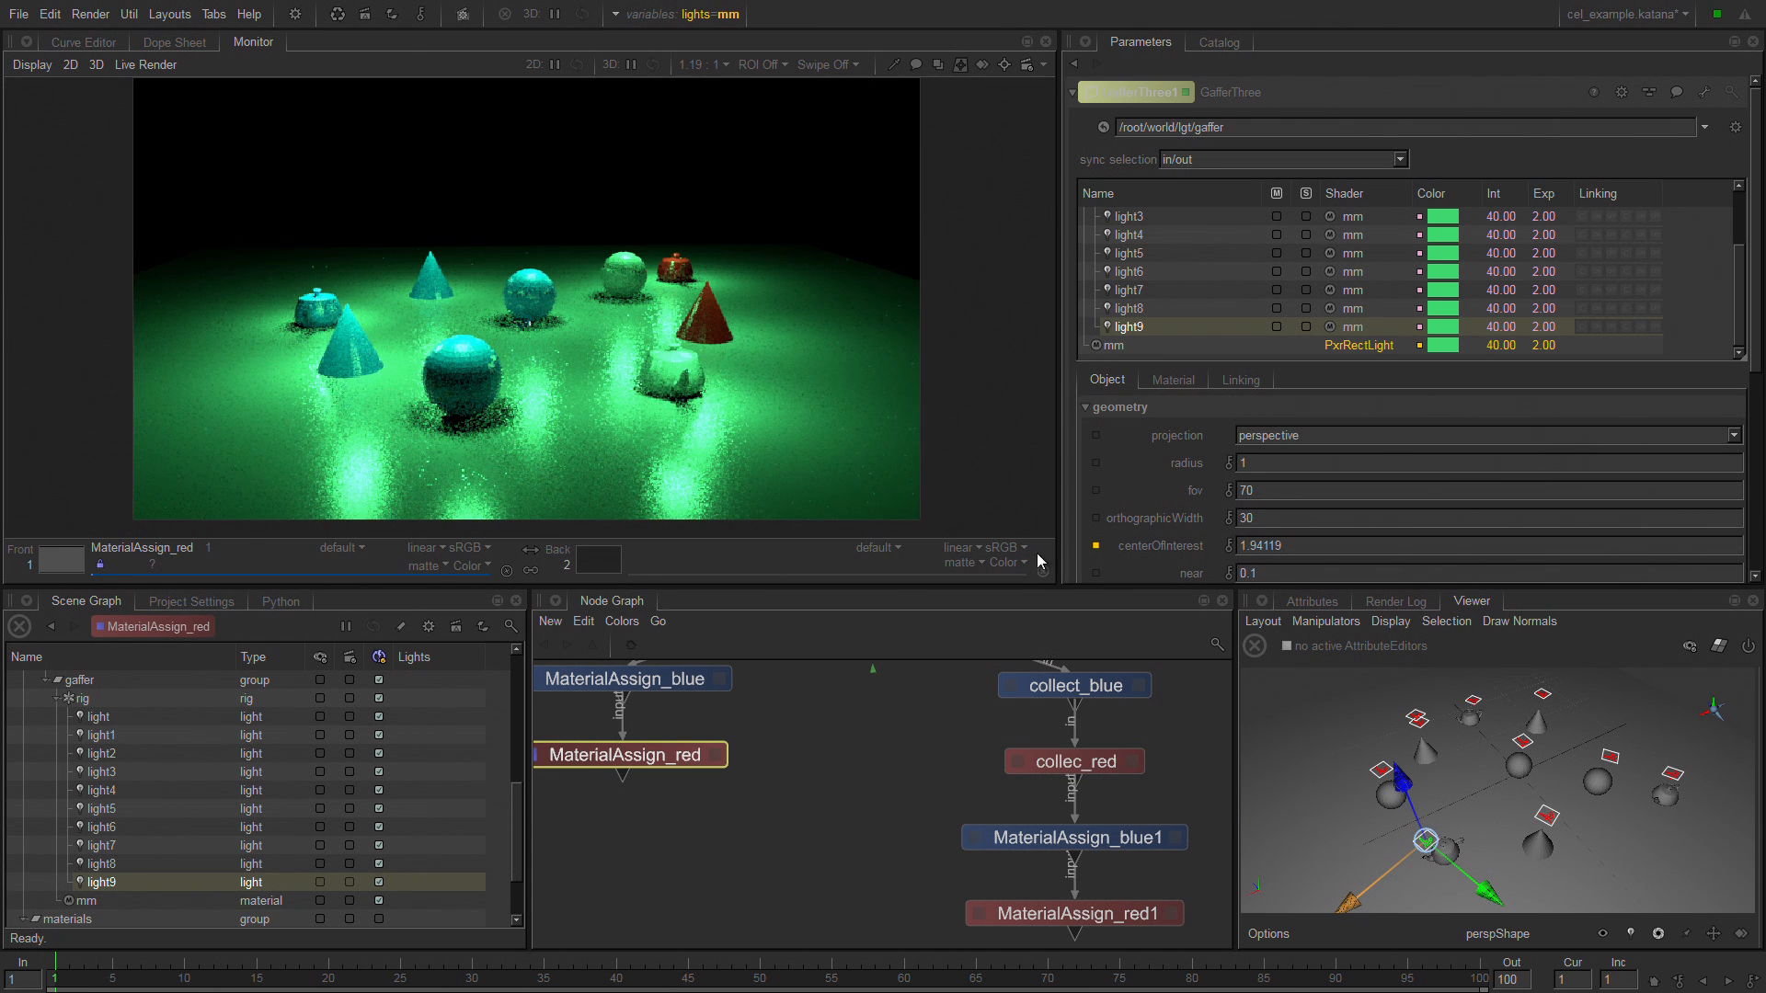
key("e")
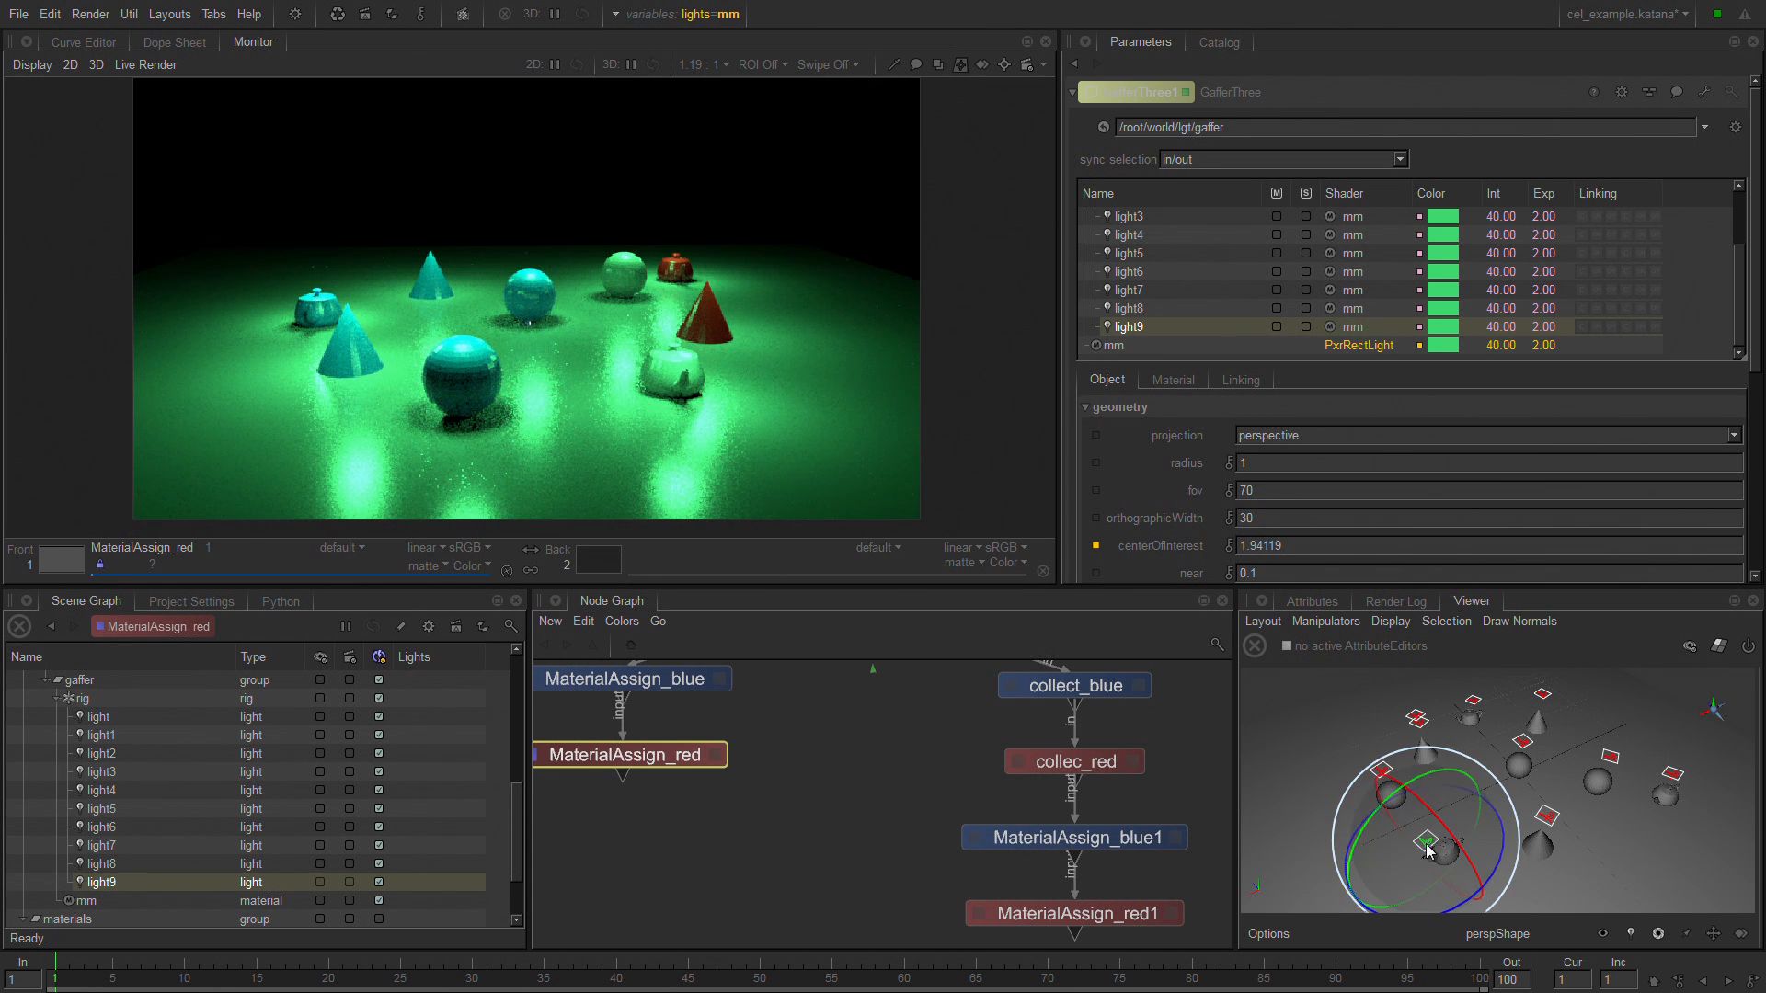
left_click_drag(1429, 851, 1461, 761)
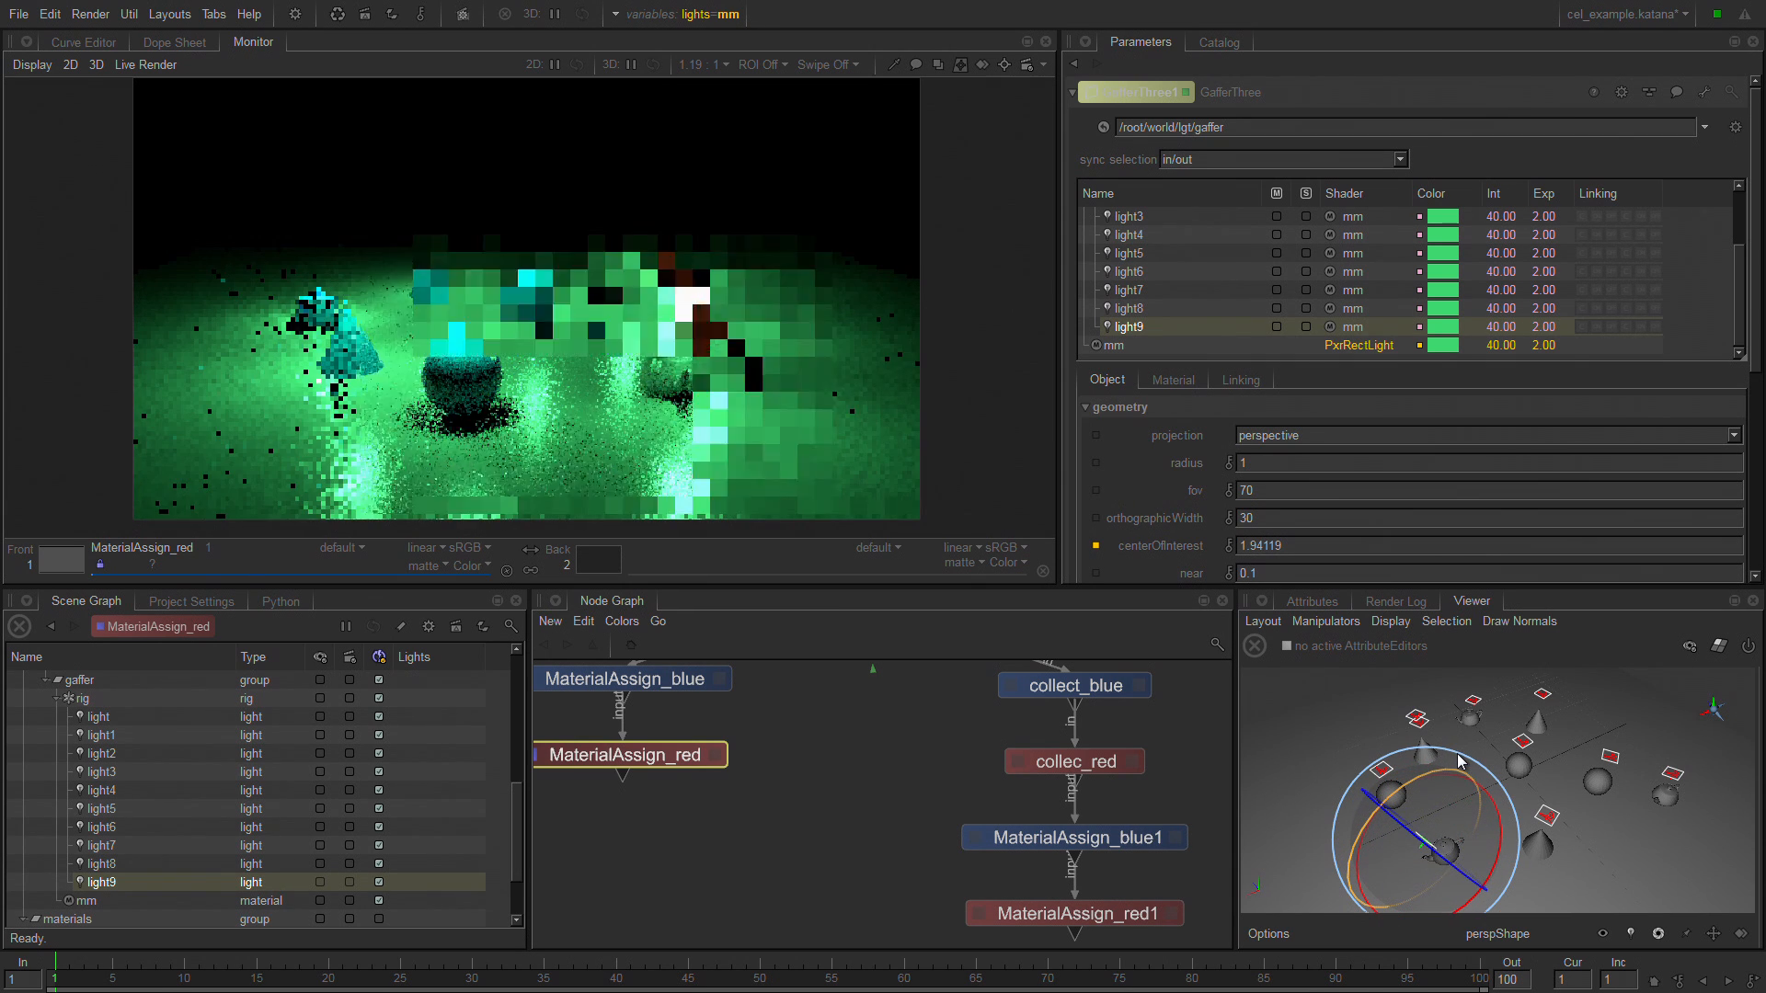
key("w")
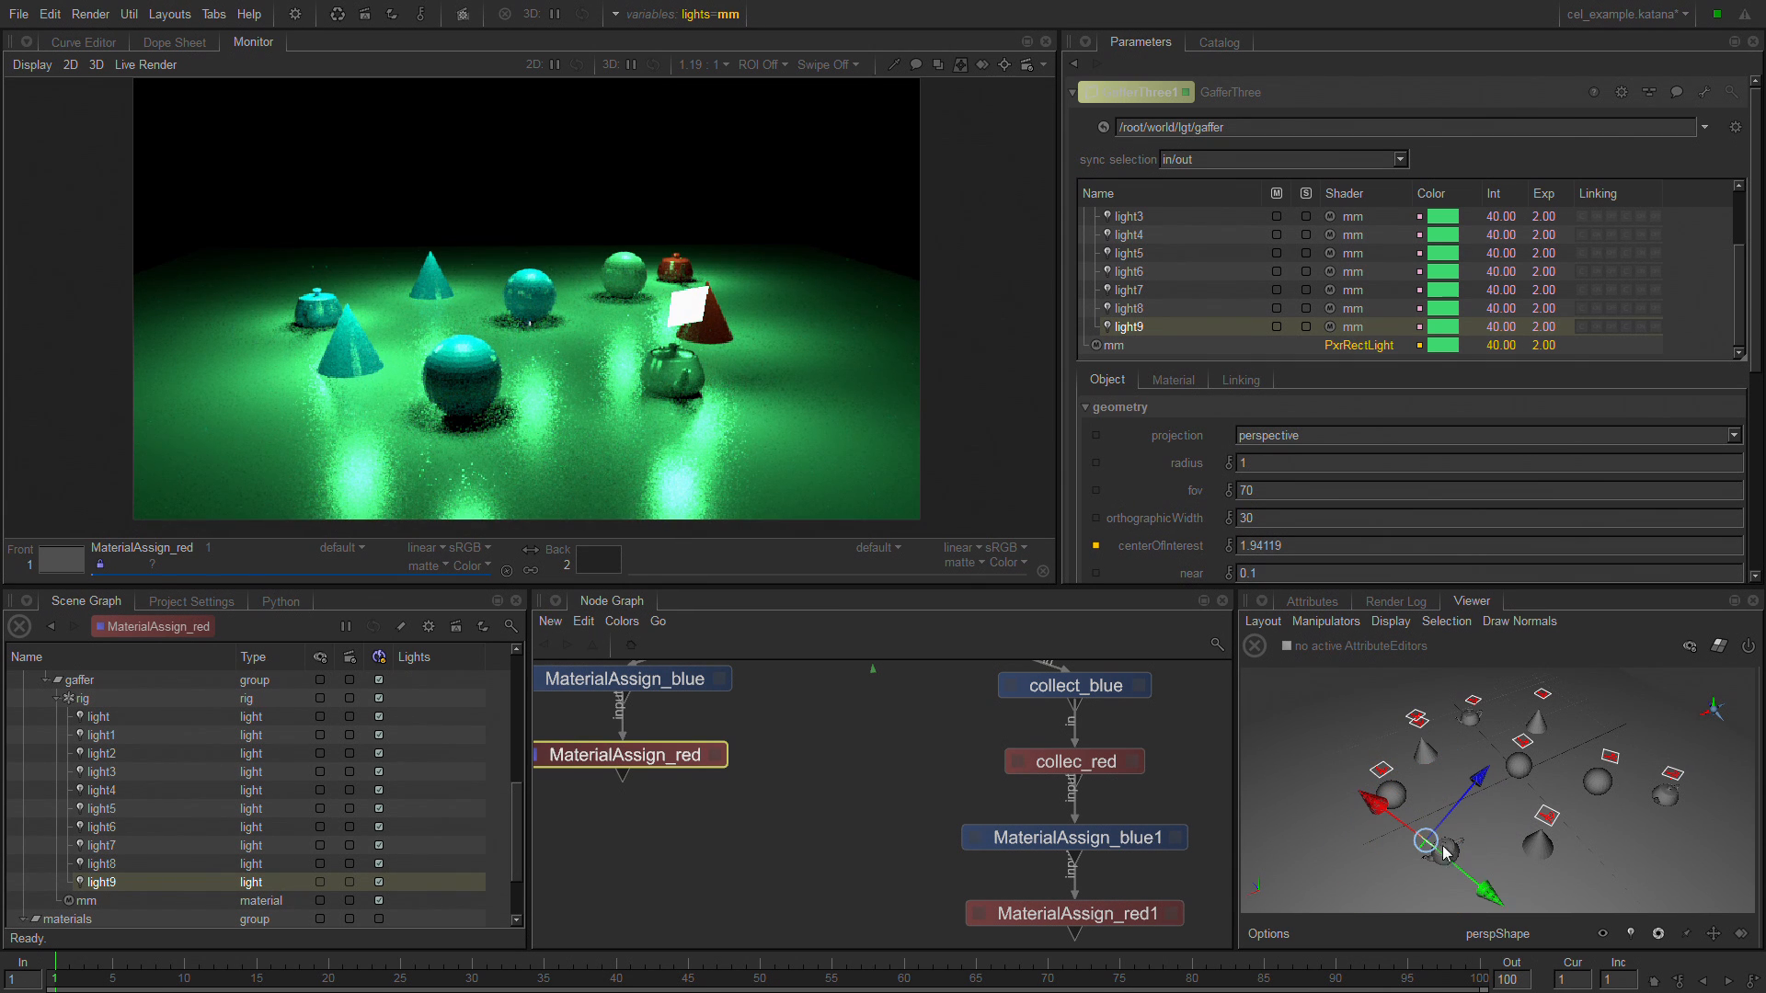
key("w")
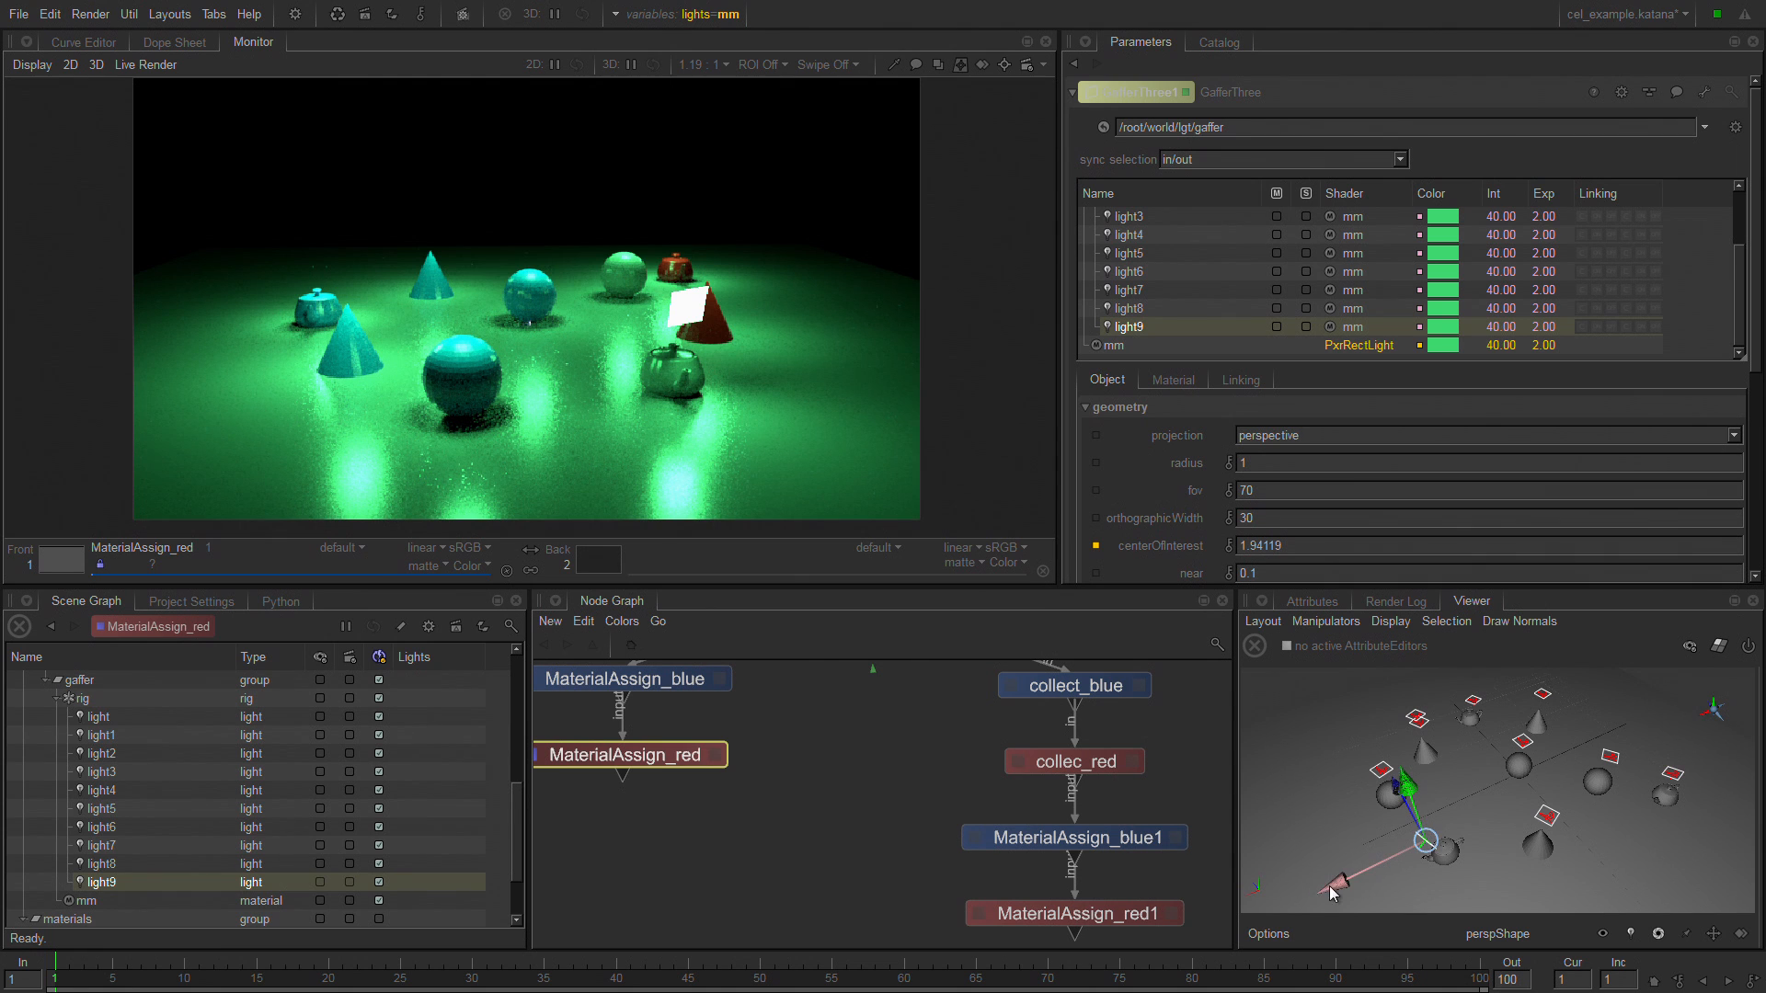
left_click_drag(1330, 888, 1404, 865)
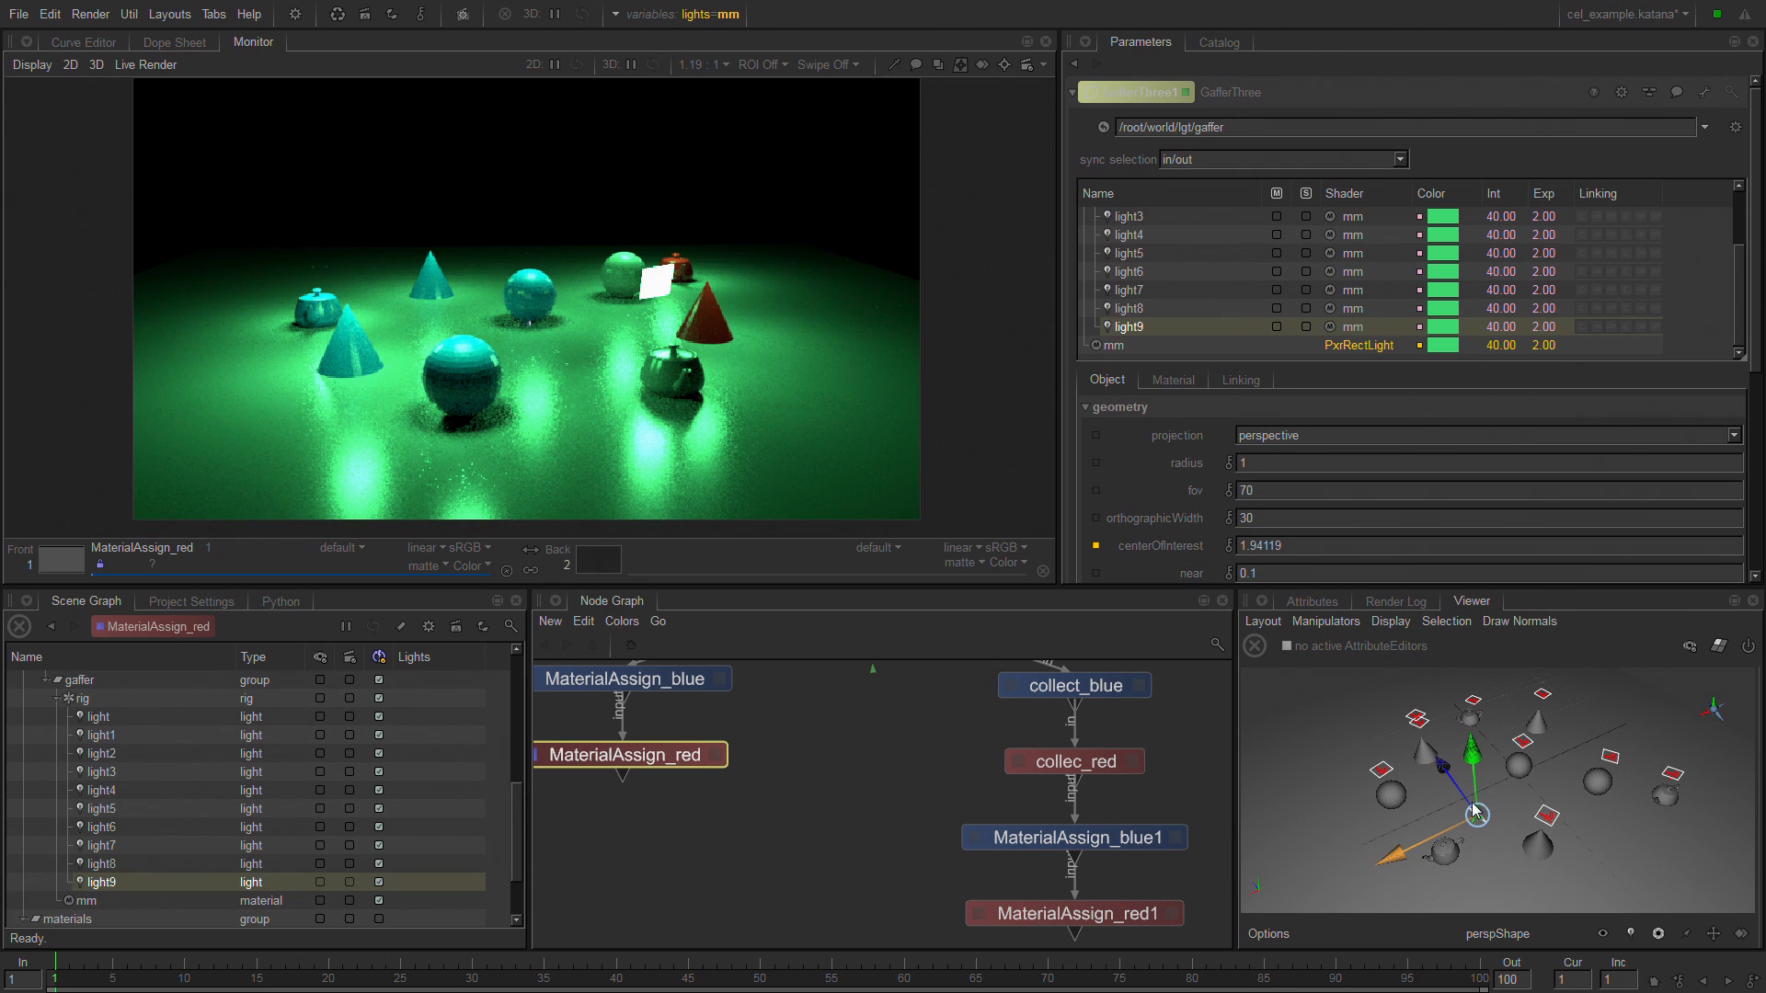
Create a new GafferThree node and place it in an empty area beside VariableSwitch4.
mouse_move(884, 696)
middle_mouse_down()
mouse_move(878, 680)
mouse_move(869, 909)
middle_mouse_up()
mouse_move(1002, 708)
middle_mouse_down()
mouse_move(994, 834)
mouse_move(999, 778)
middle_mouse_up()
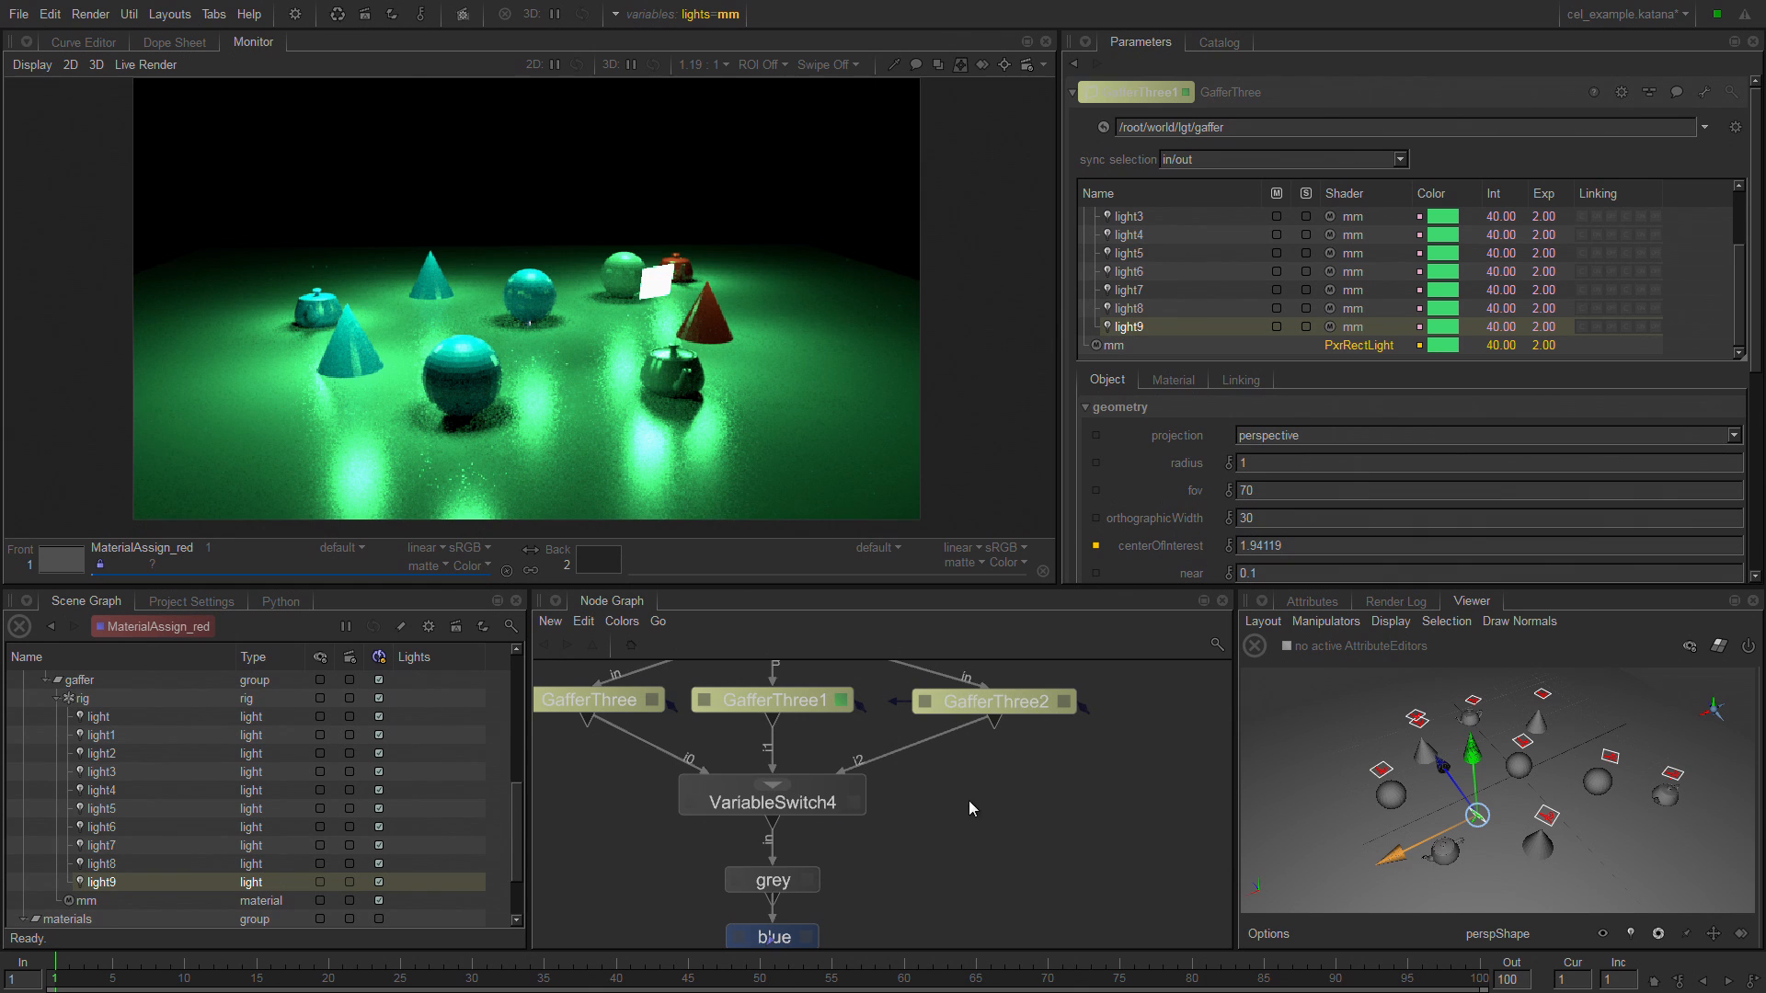
key("Tab")
type("f")
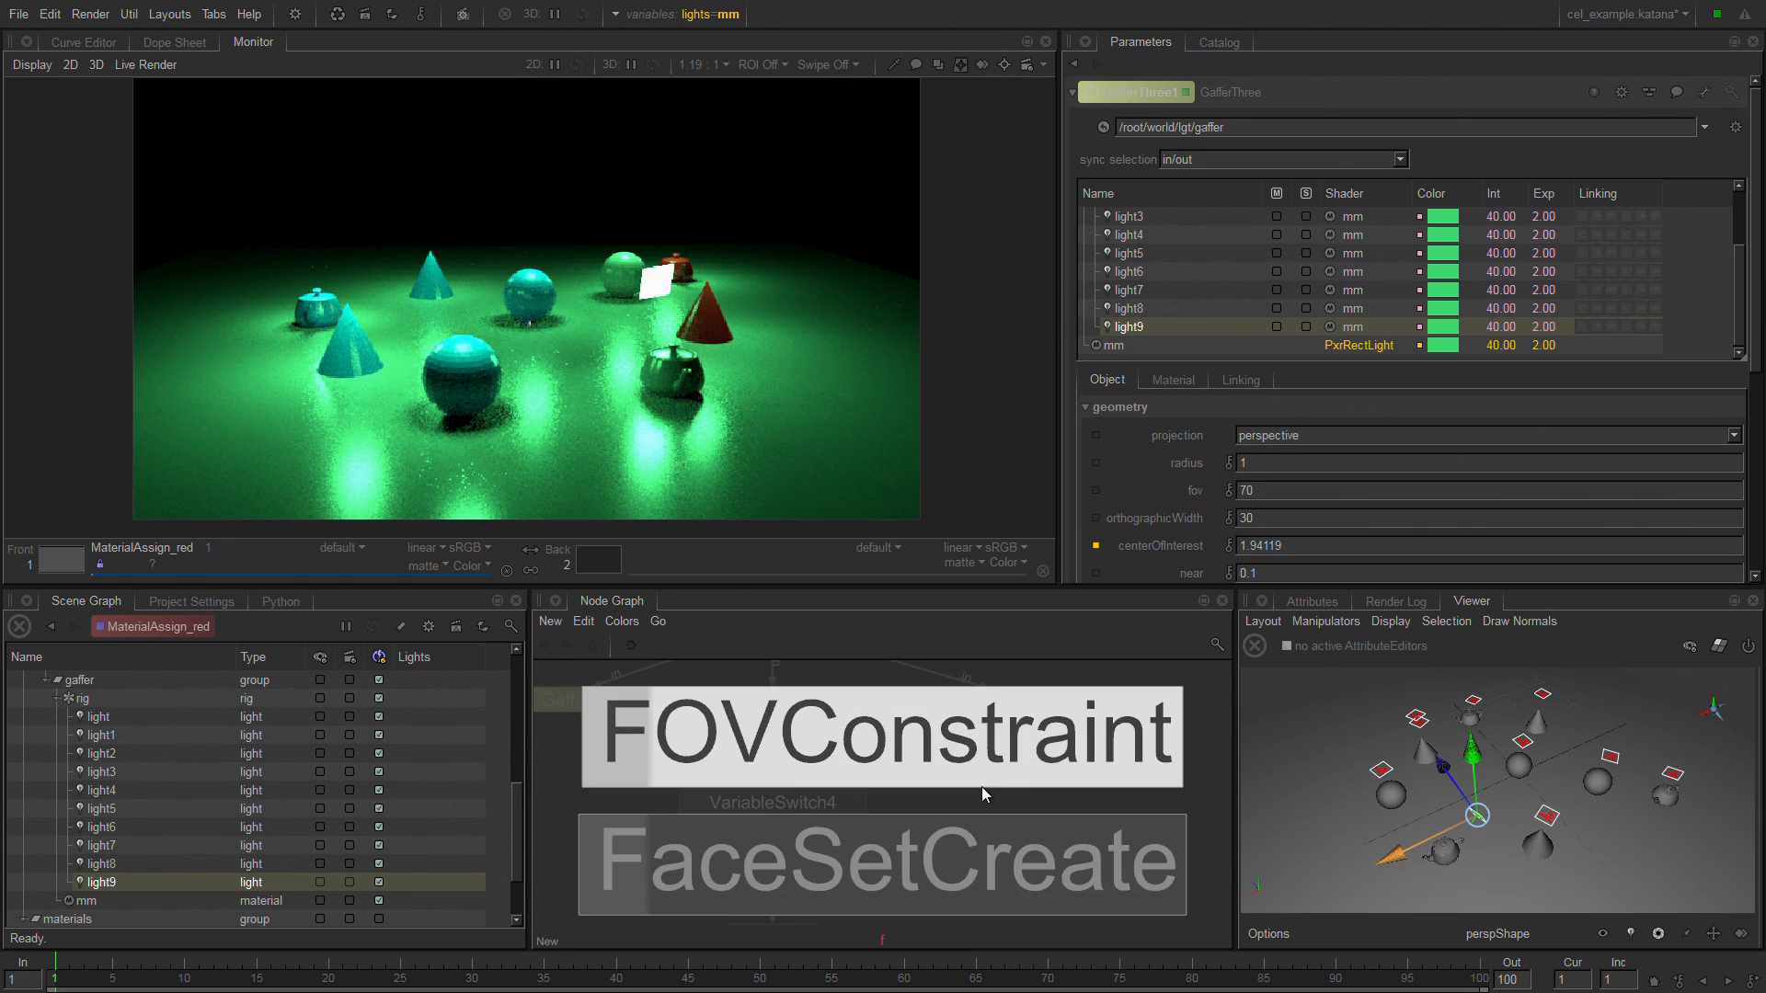
key("Escape")
key("a")
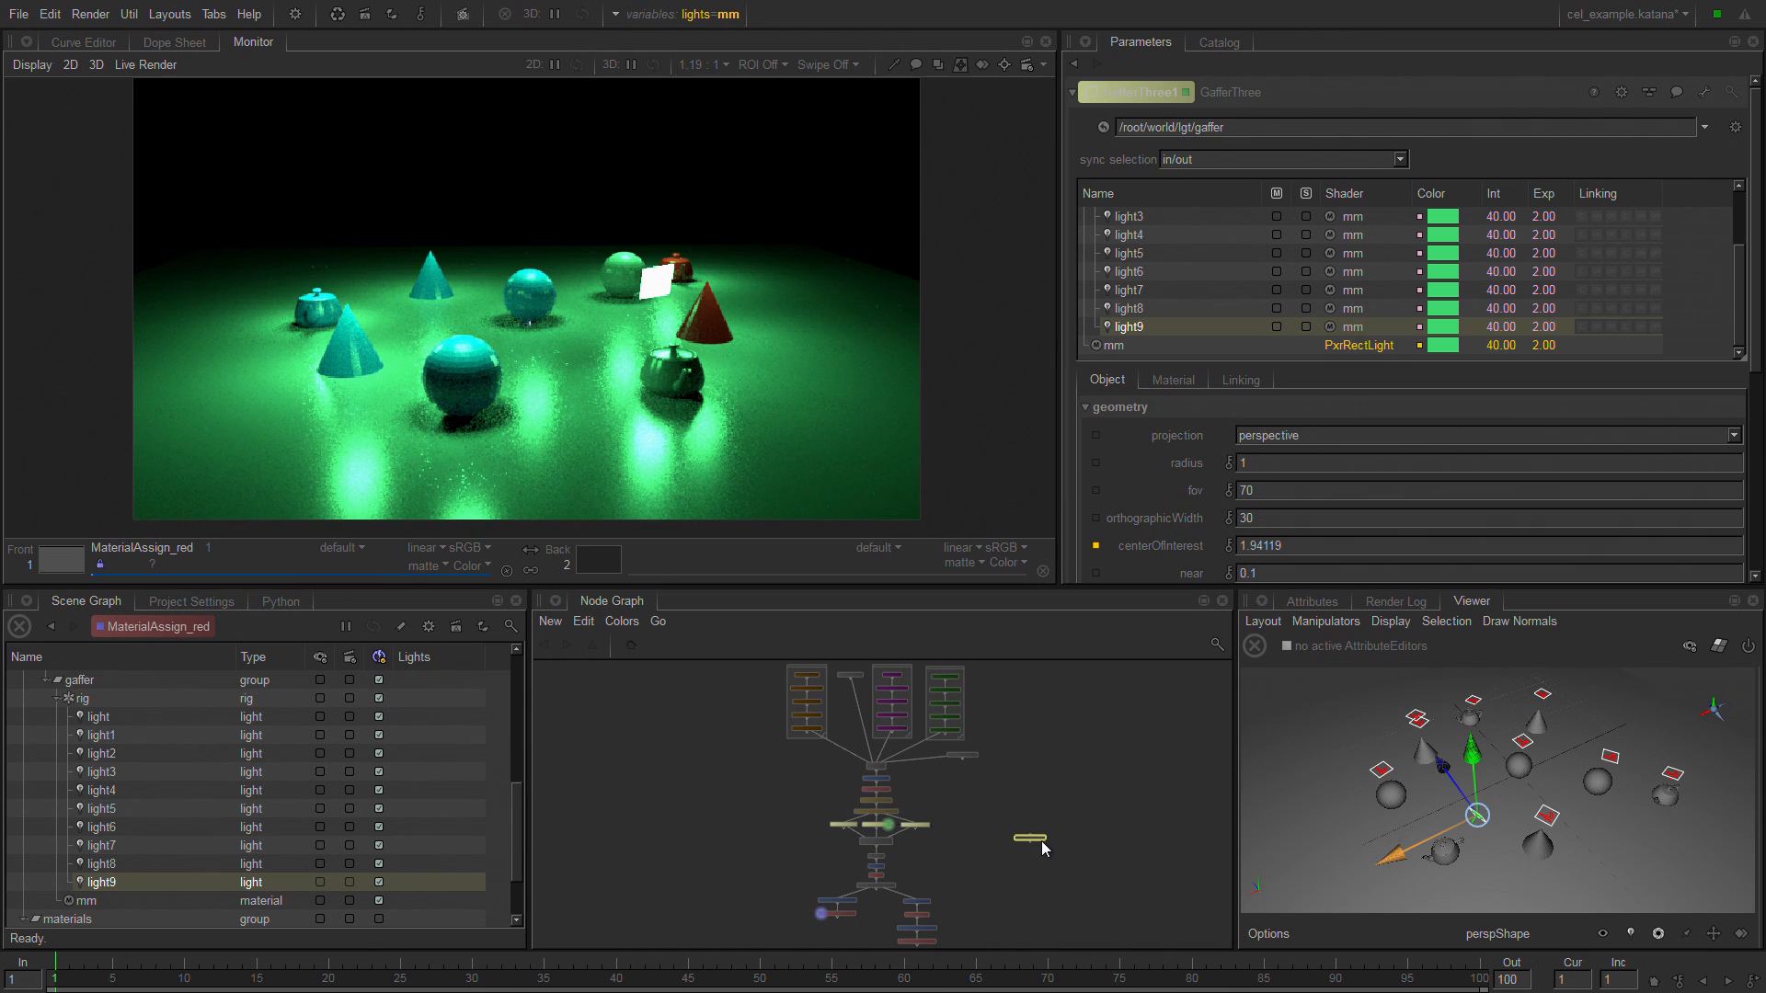
type("gaf")
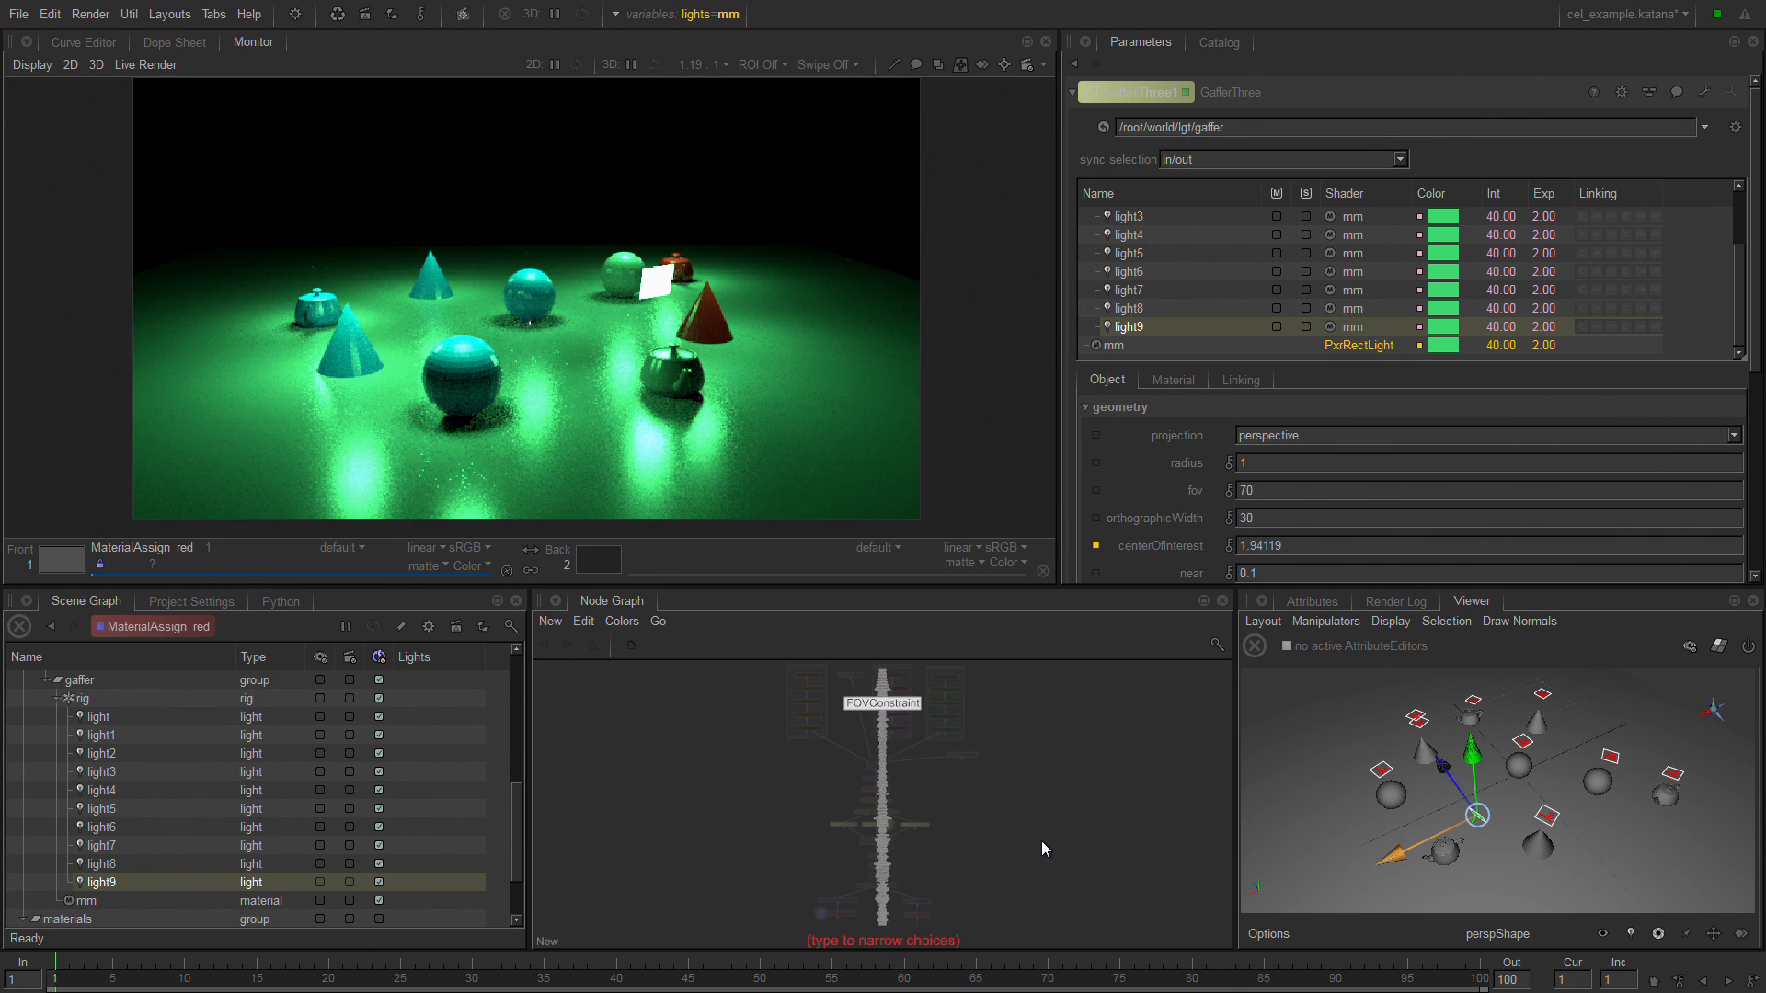
left_click(927, 856)
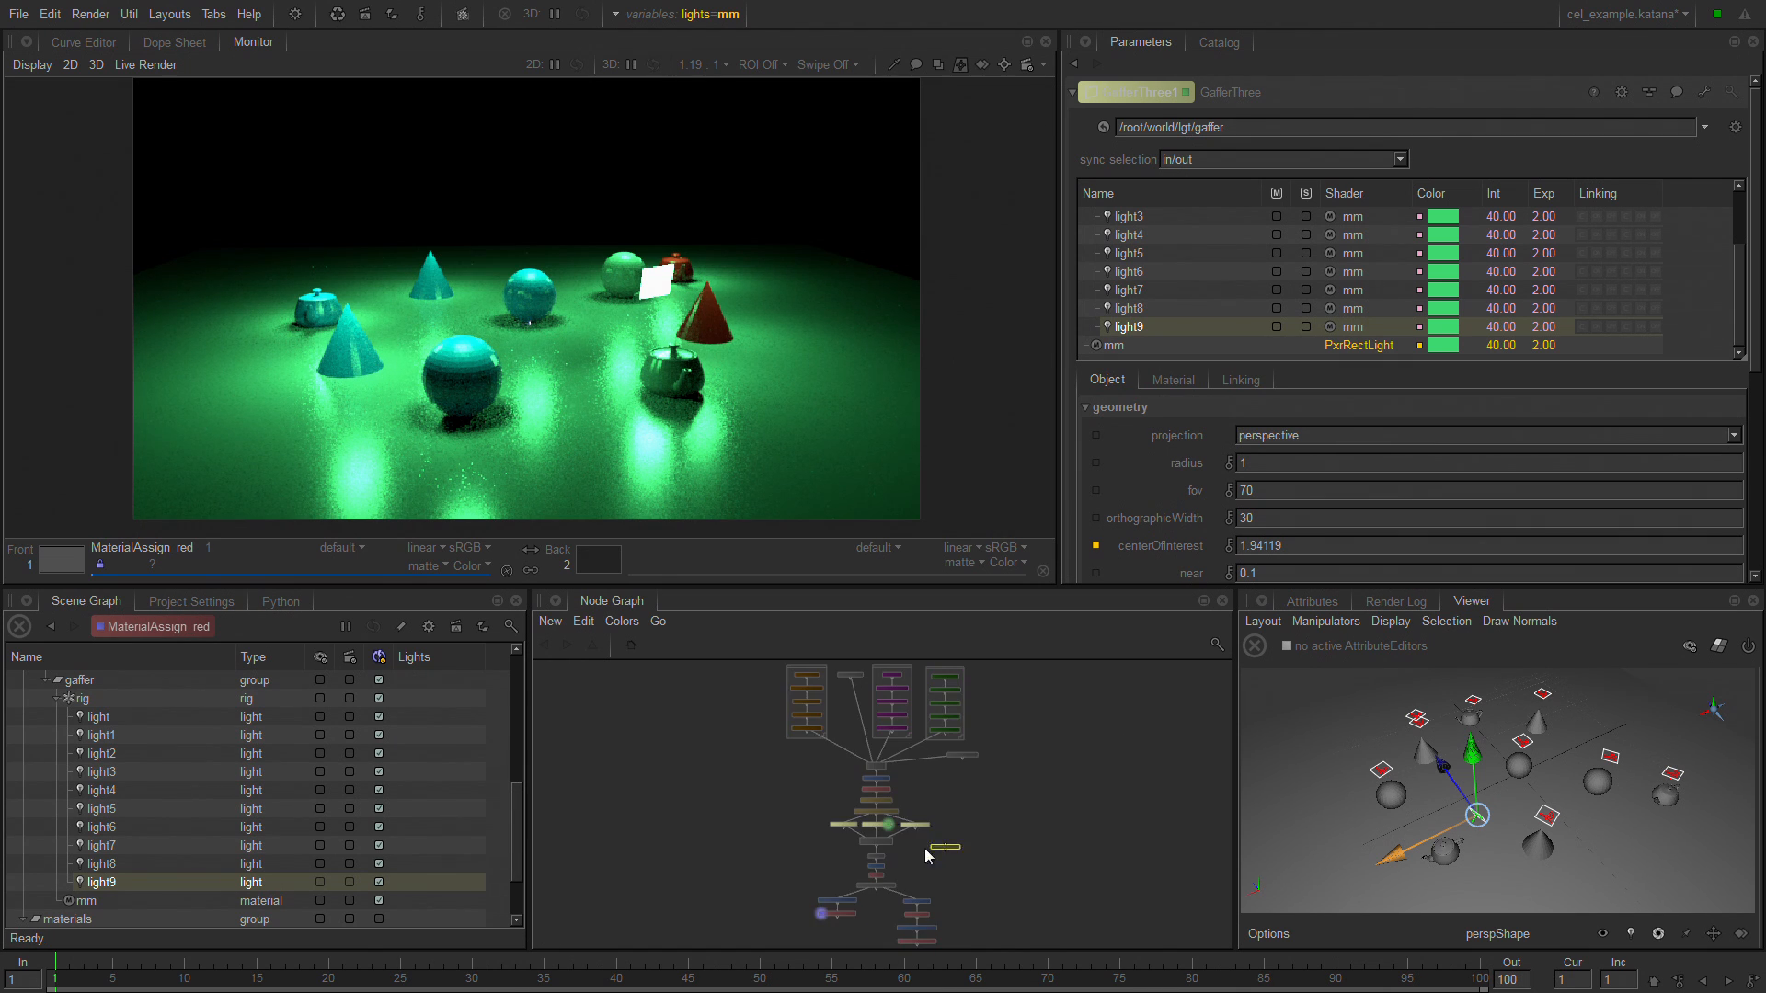
left_click(976, 845)
scroll(1032, 869, "up", 5)
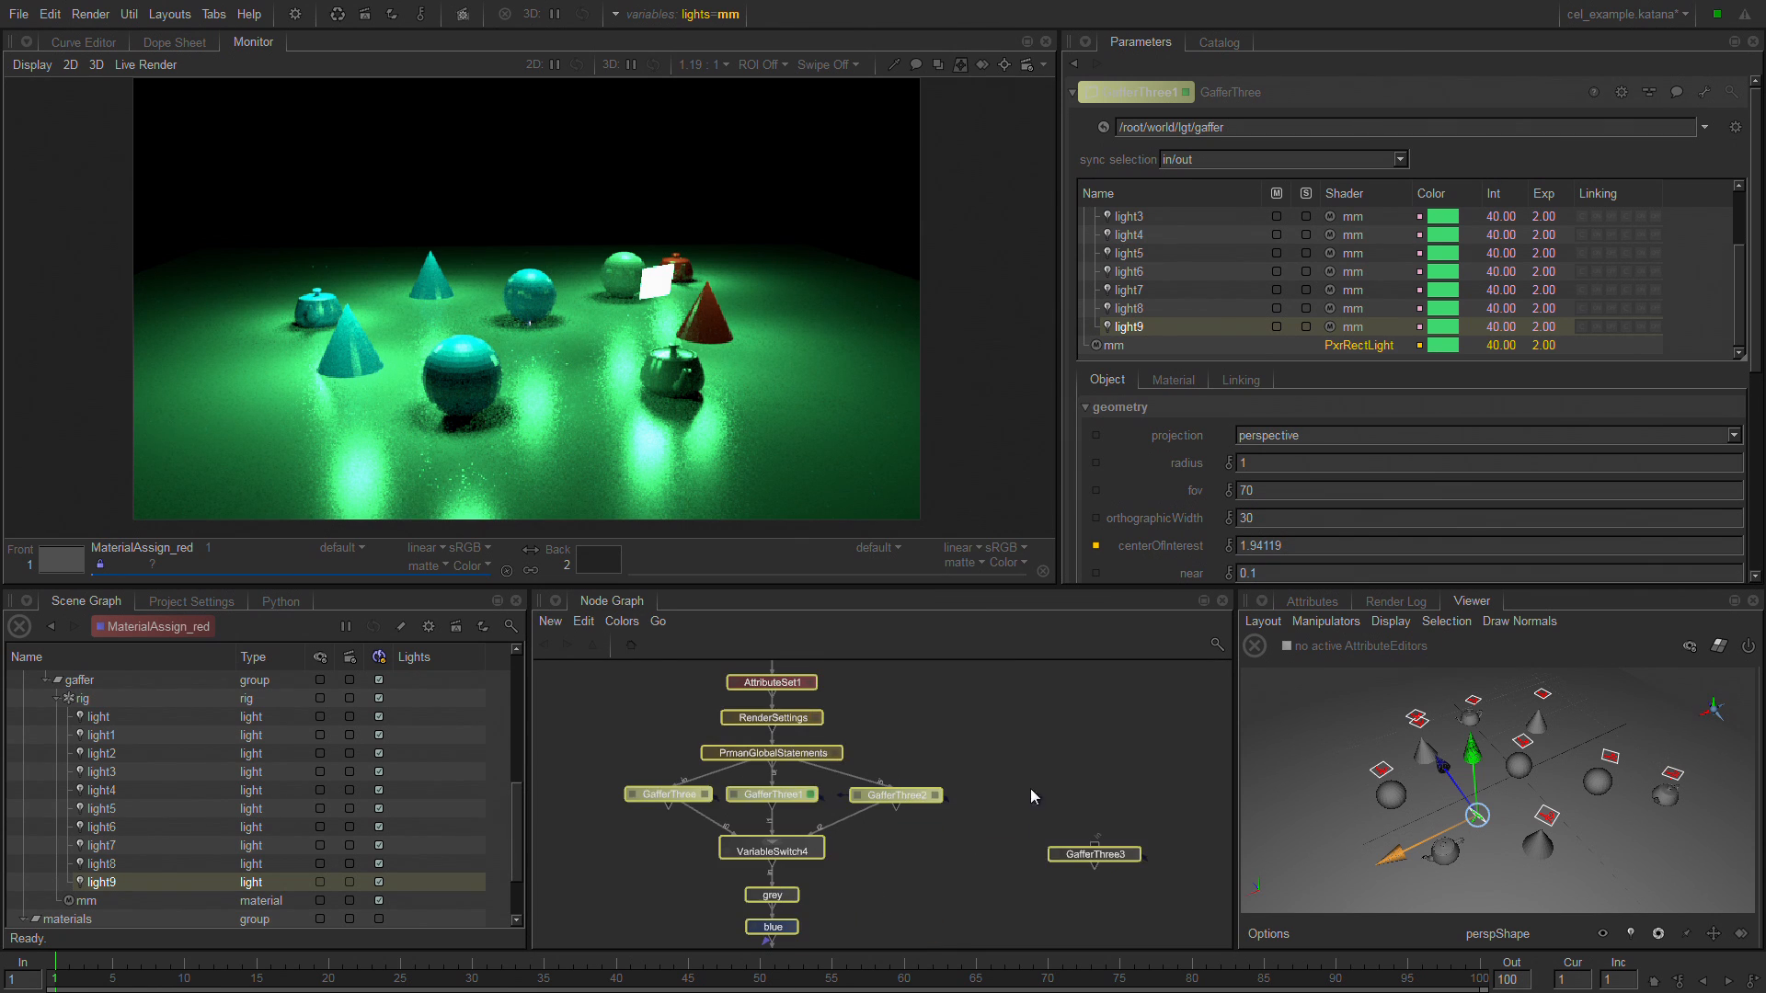
left_click(1039, 824)
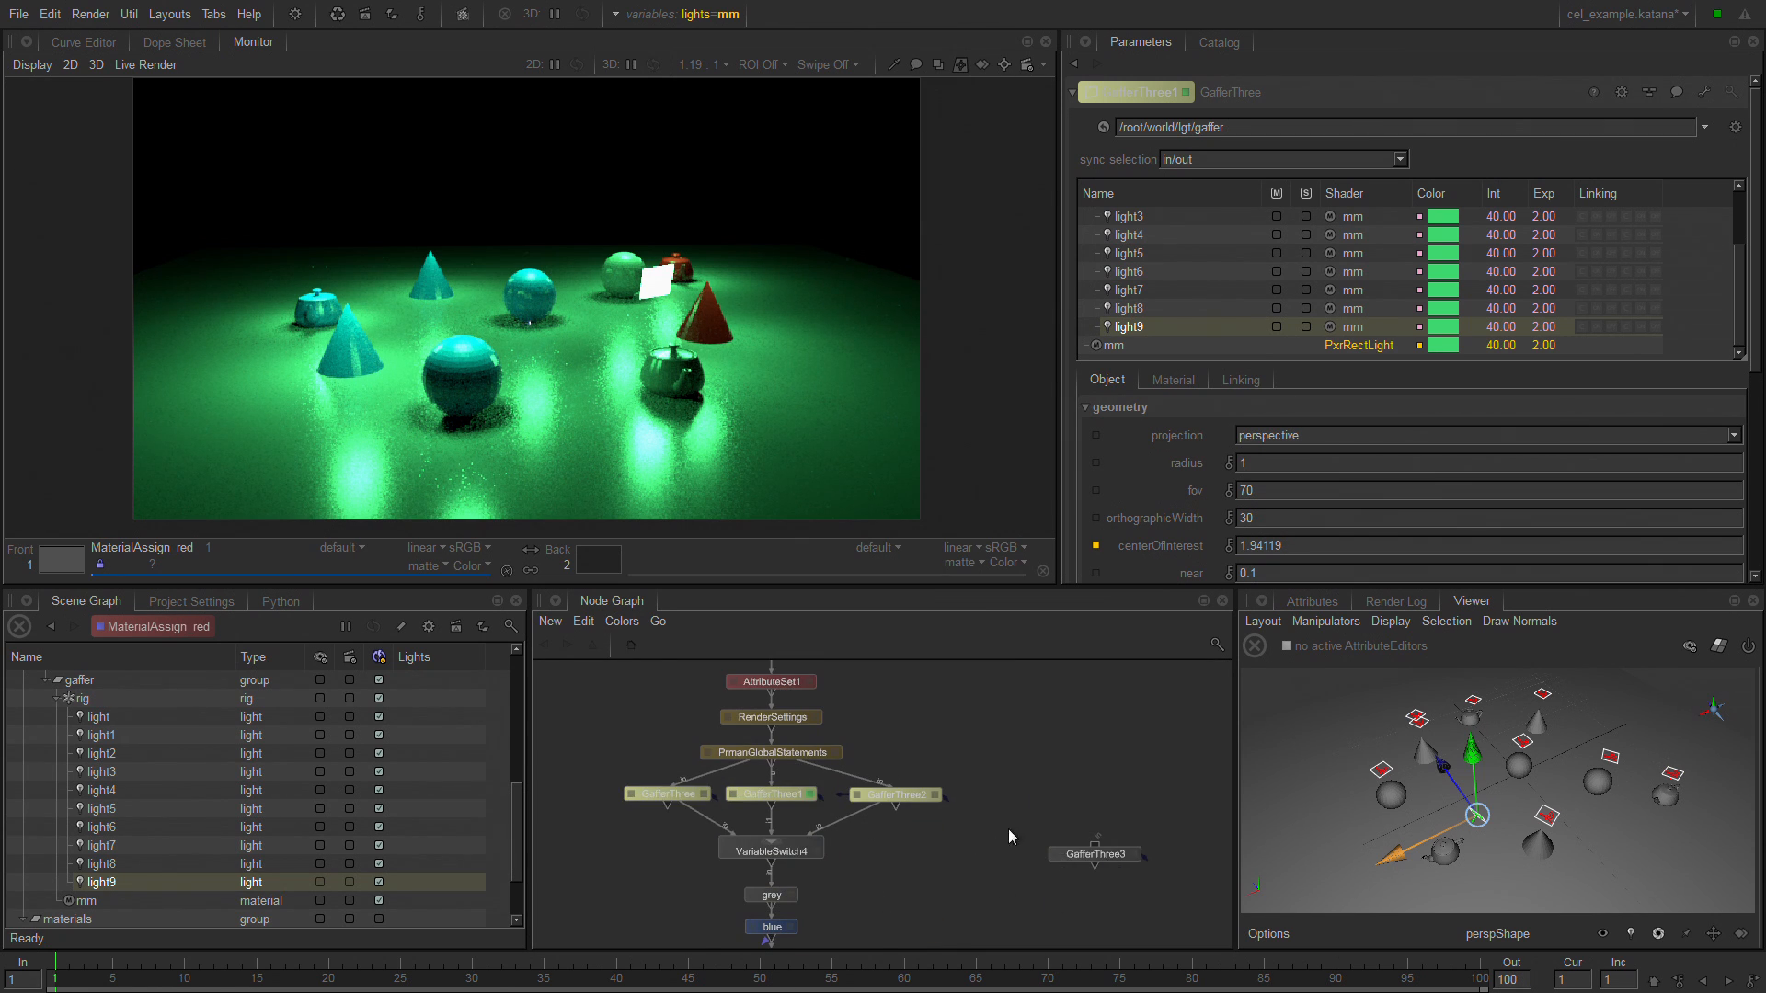
Move VariableSwitch4 aside and insert the new GafferThree node into the connection between GafferThree1 and VariableSwitch4.
middle_click_drag(959, 863, 987, 793)
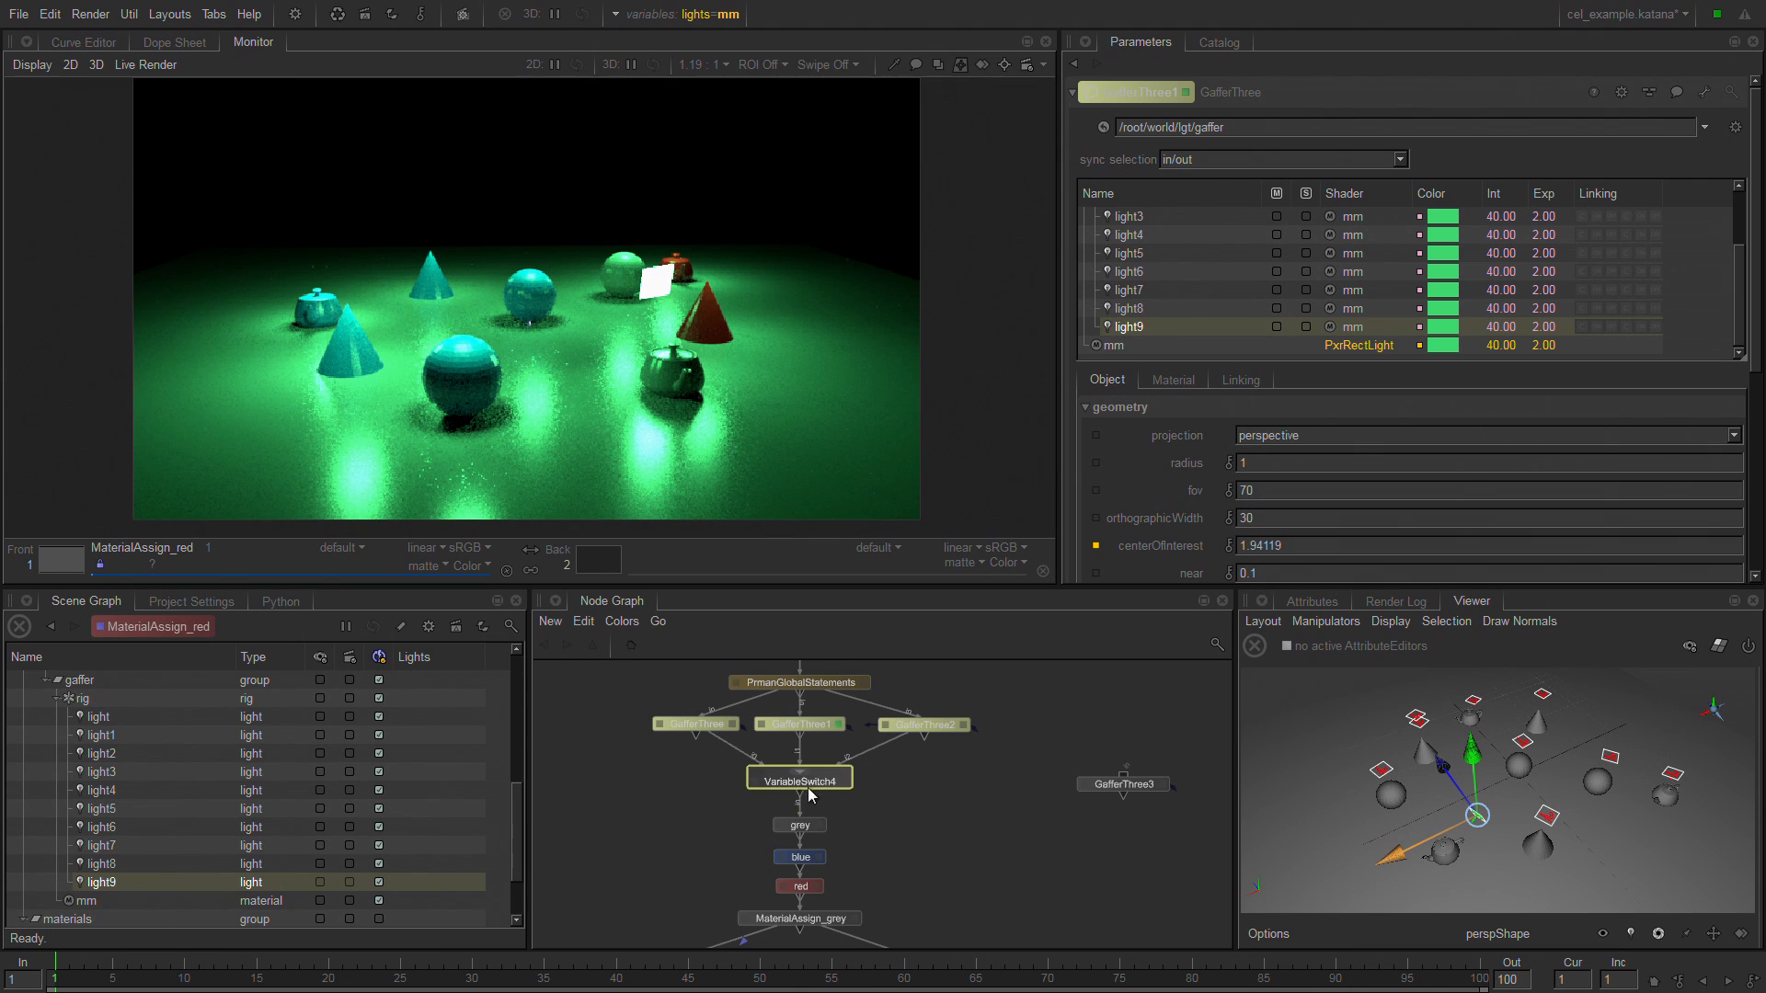
left_click_drag(808, 787, 987, 846)
left_click_drag(1104, 791, 872, 765)
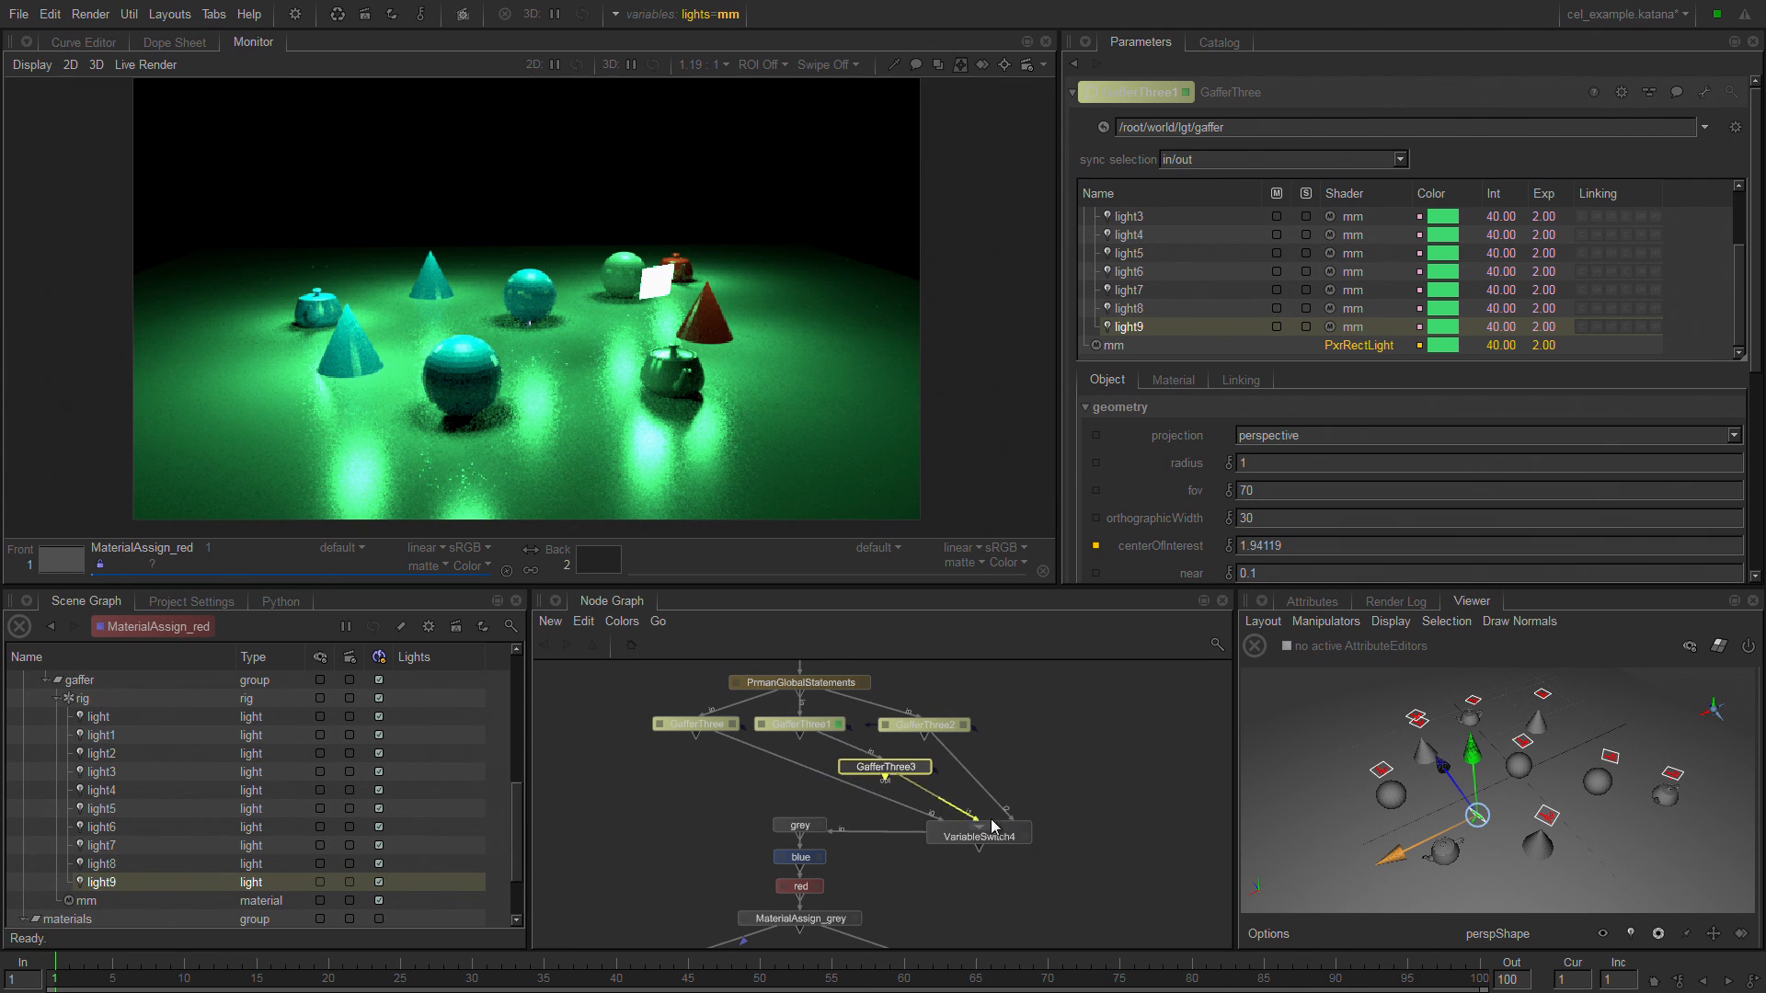
Reposition VariableSwitch4 below GafferThree3, then show the incoming scene in GafferThree3's parameters and expand its rig.
left_click_drag(1001, 837, 840, 768)
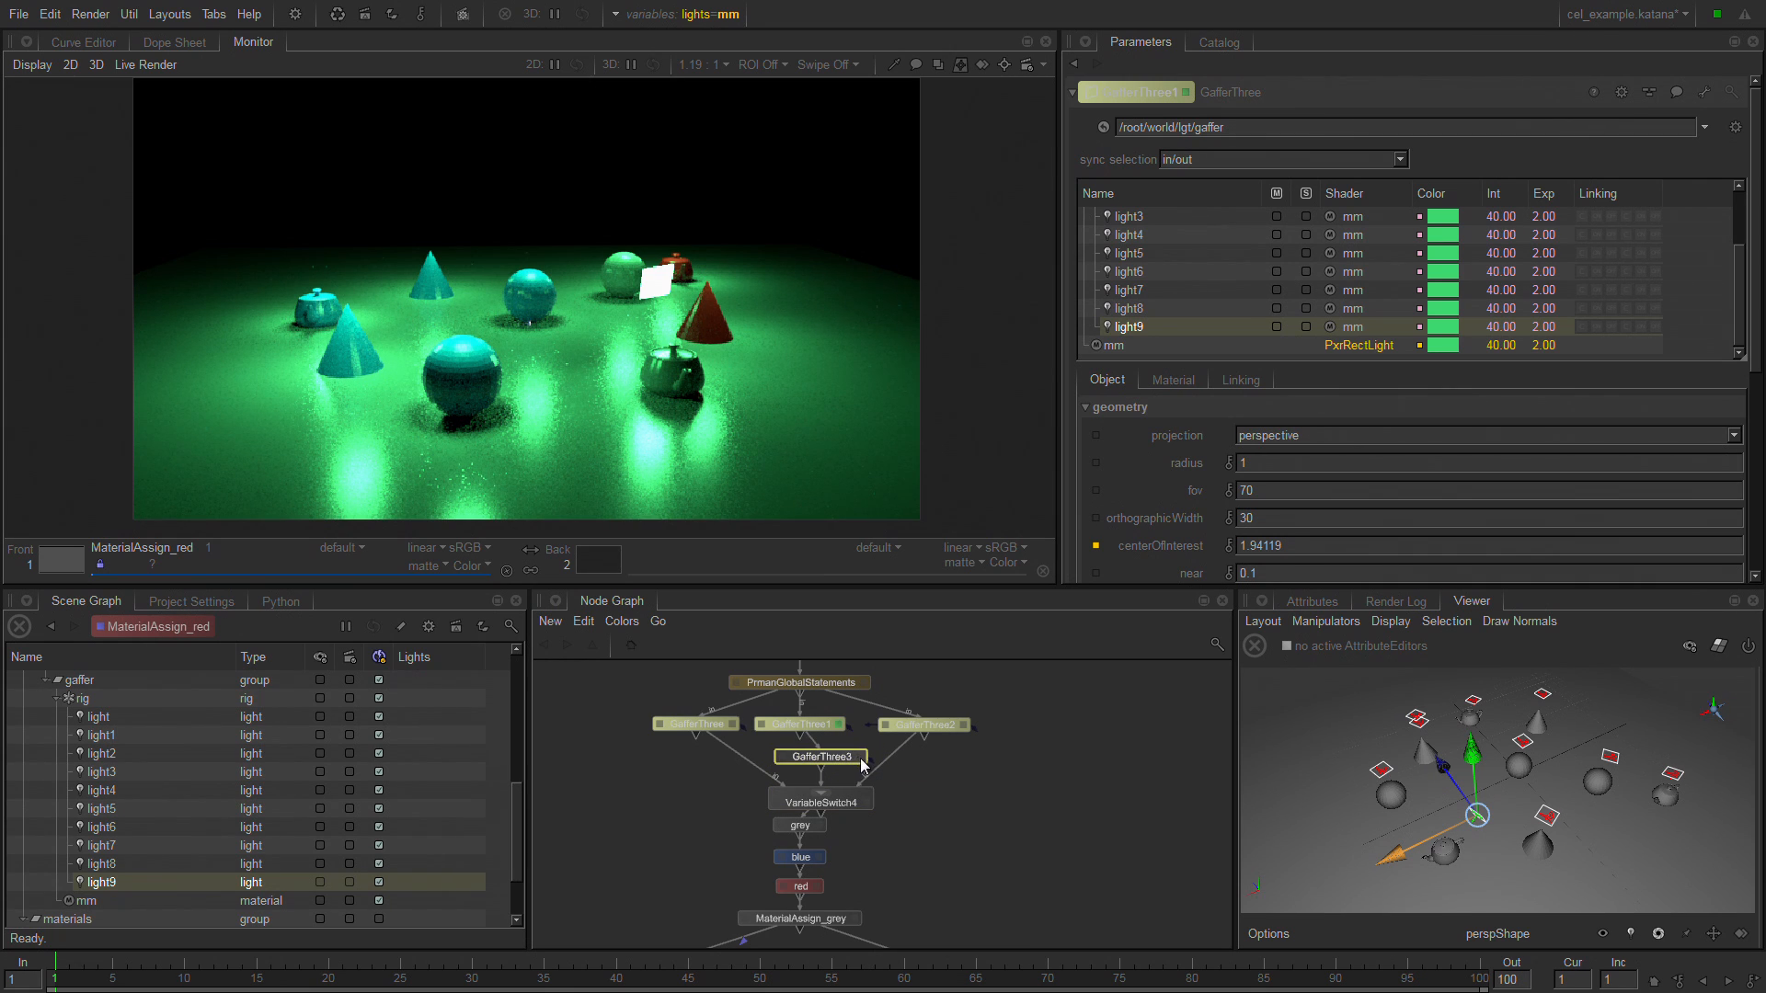
left_click(860, 757)
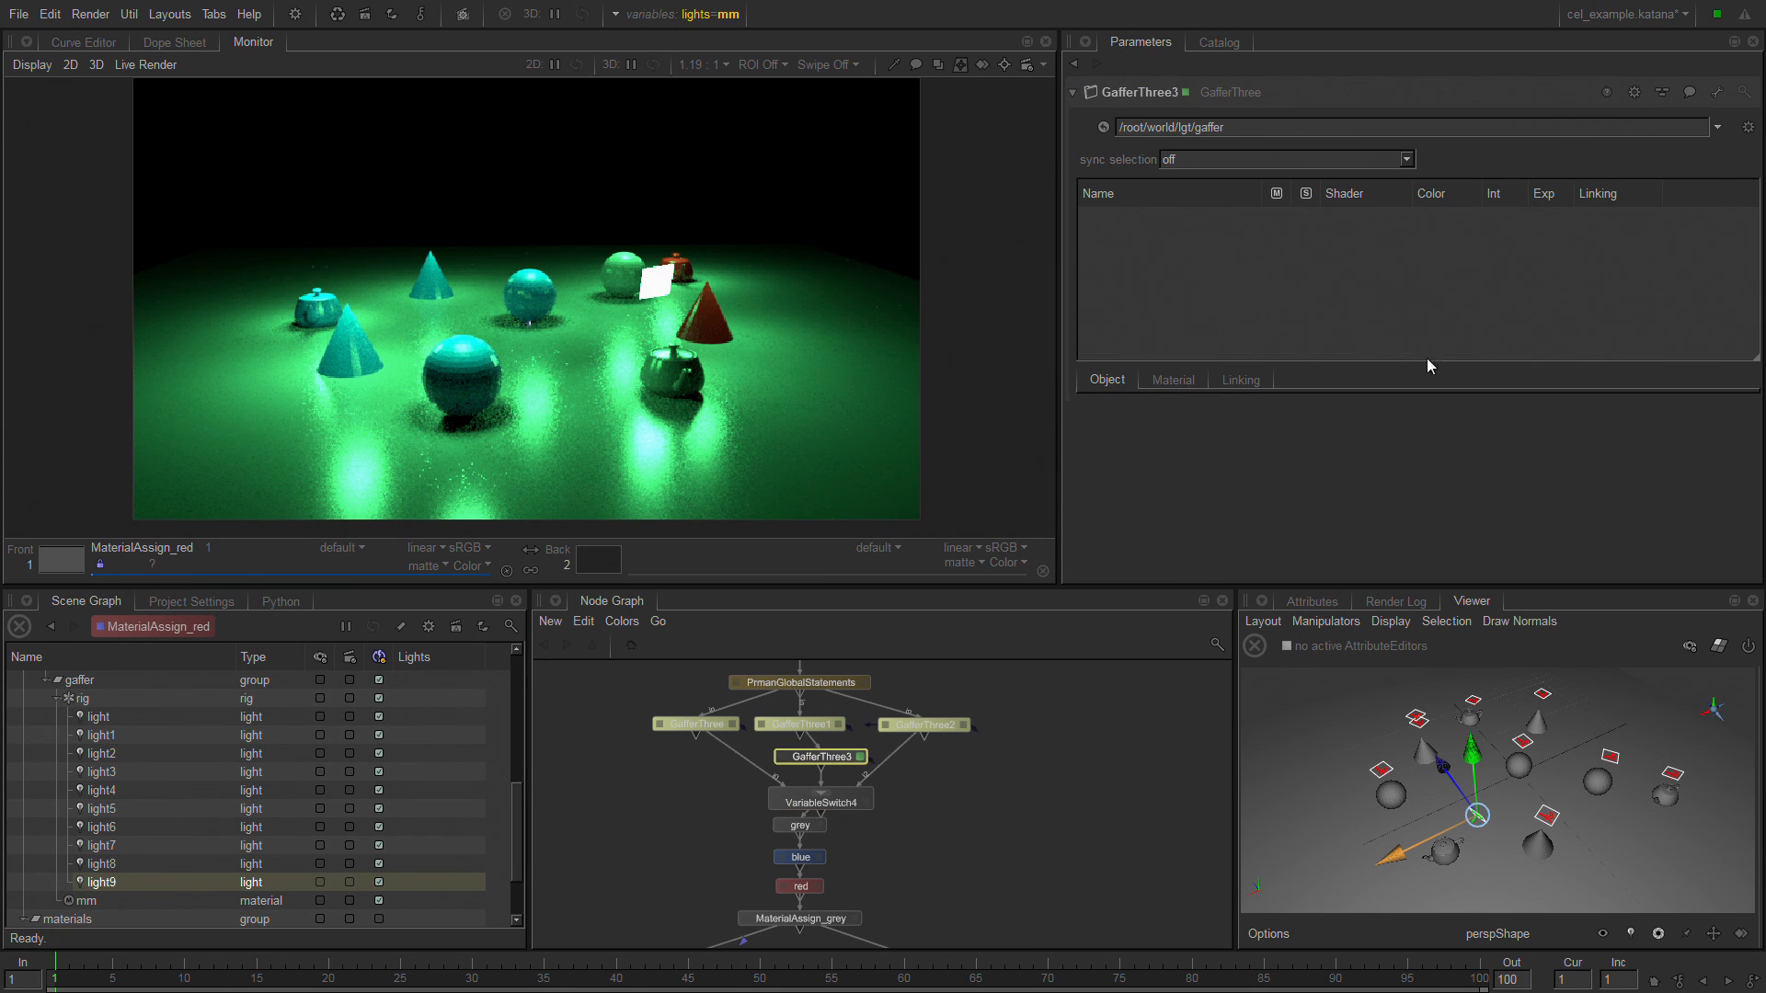
left_click(1749, 127)
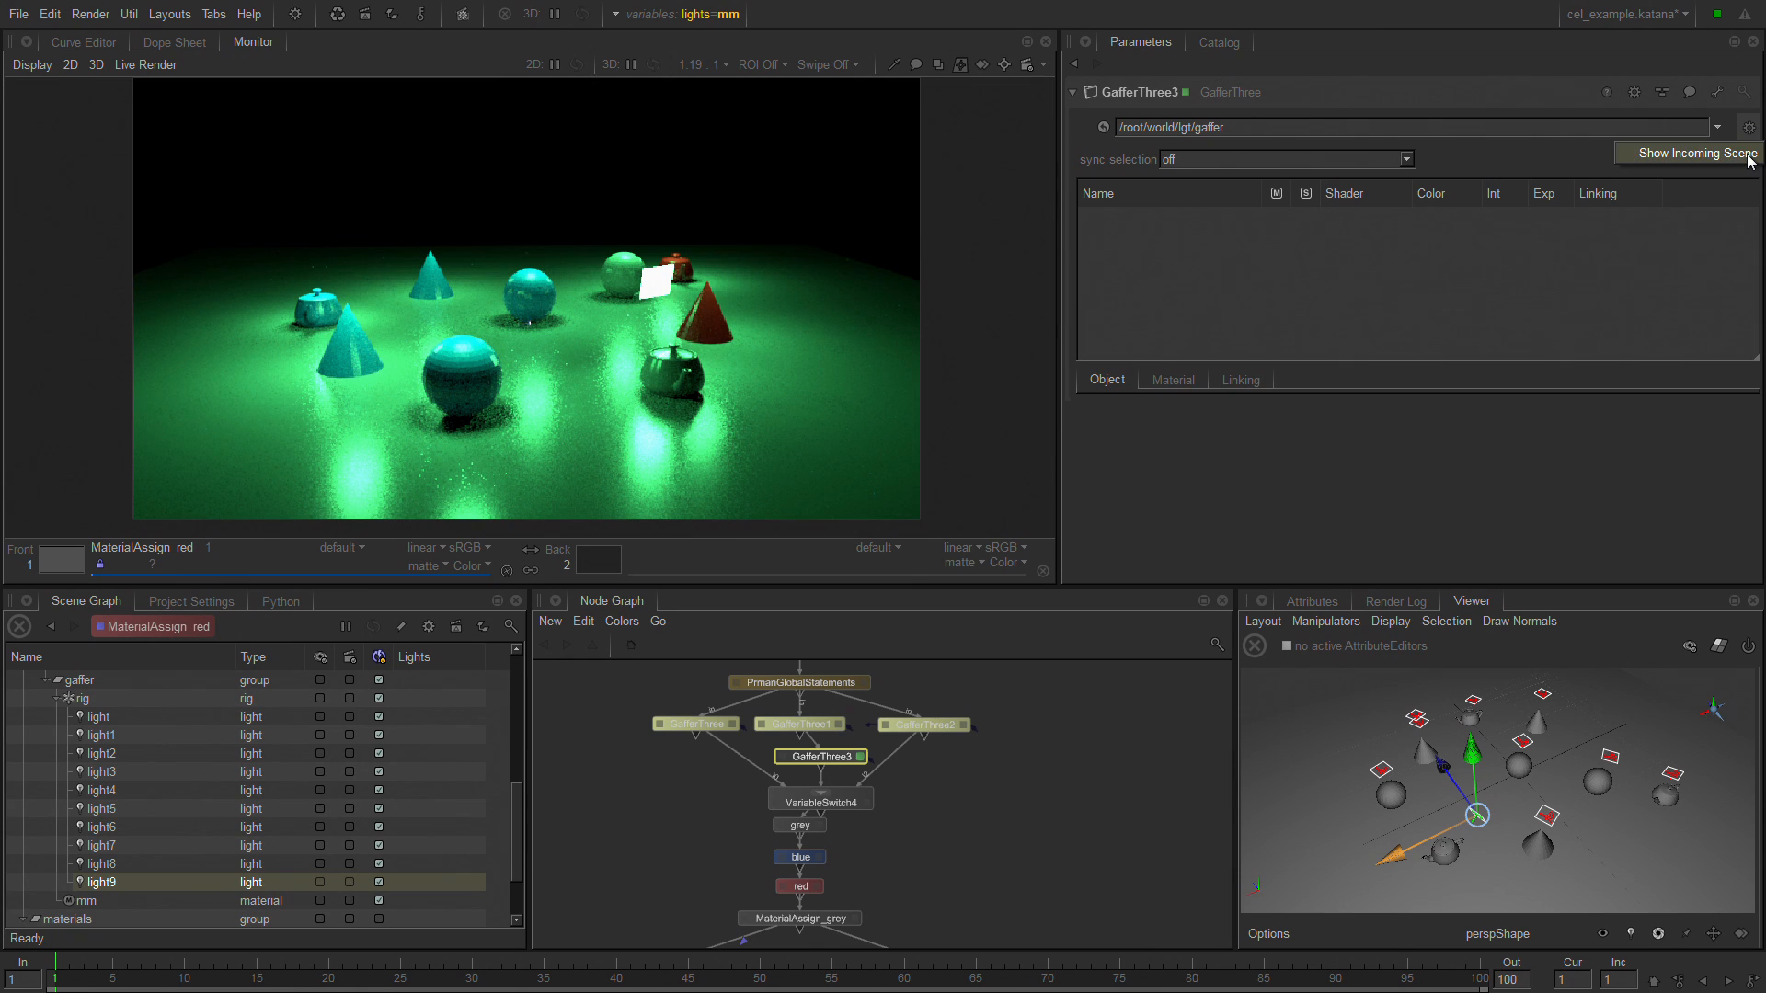
left_click(1747, 157)
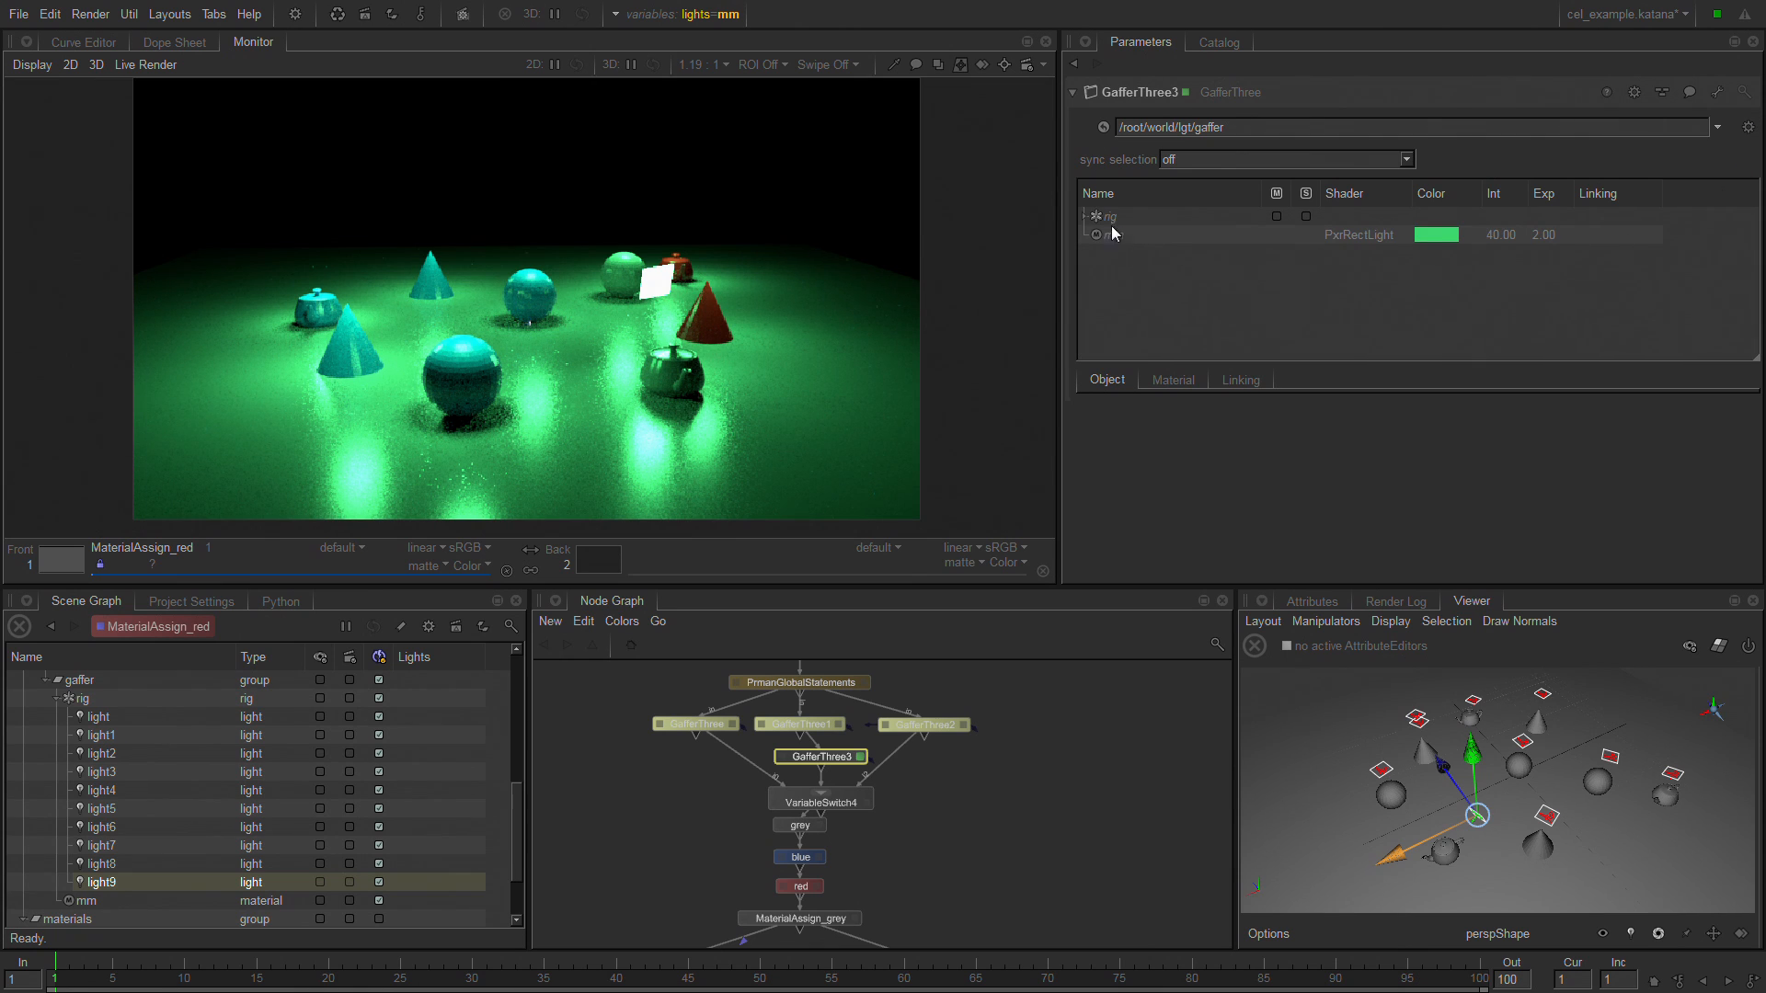
left_click(1083, 215)
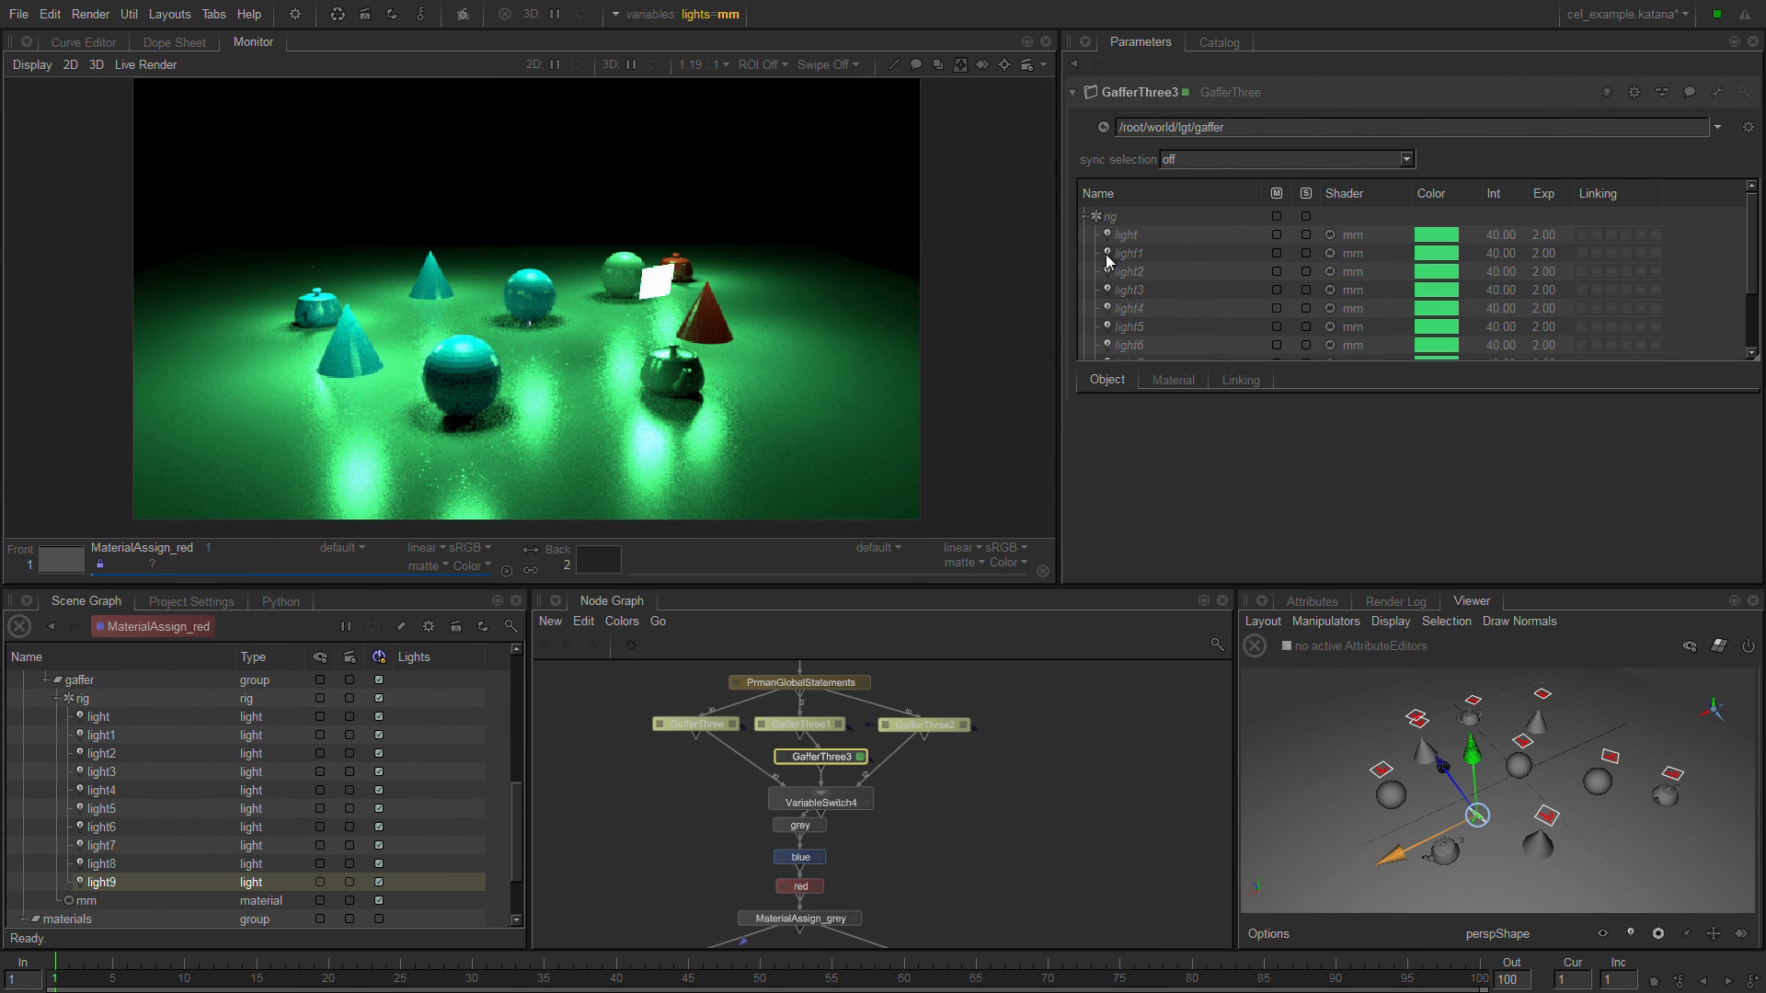
Adopt light3 for editing in GafferThree3 and override its color with yellow-green, RGB 0.6824, 0.9729, 0.1688.
left_click(1181, 289)
right_click(1166, 288)
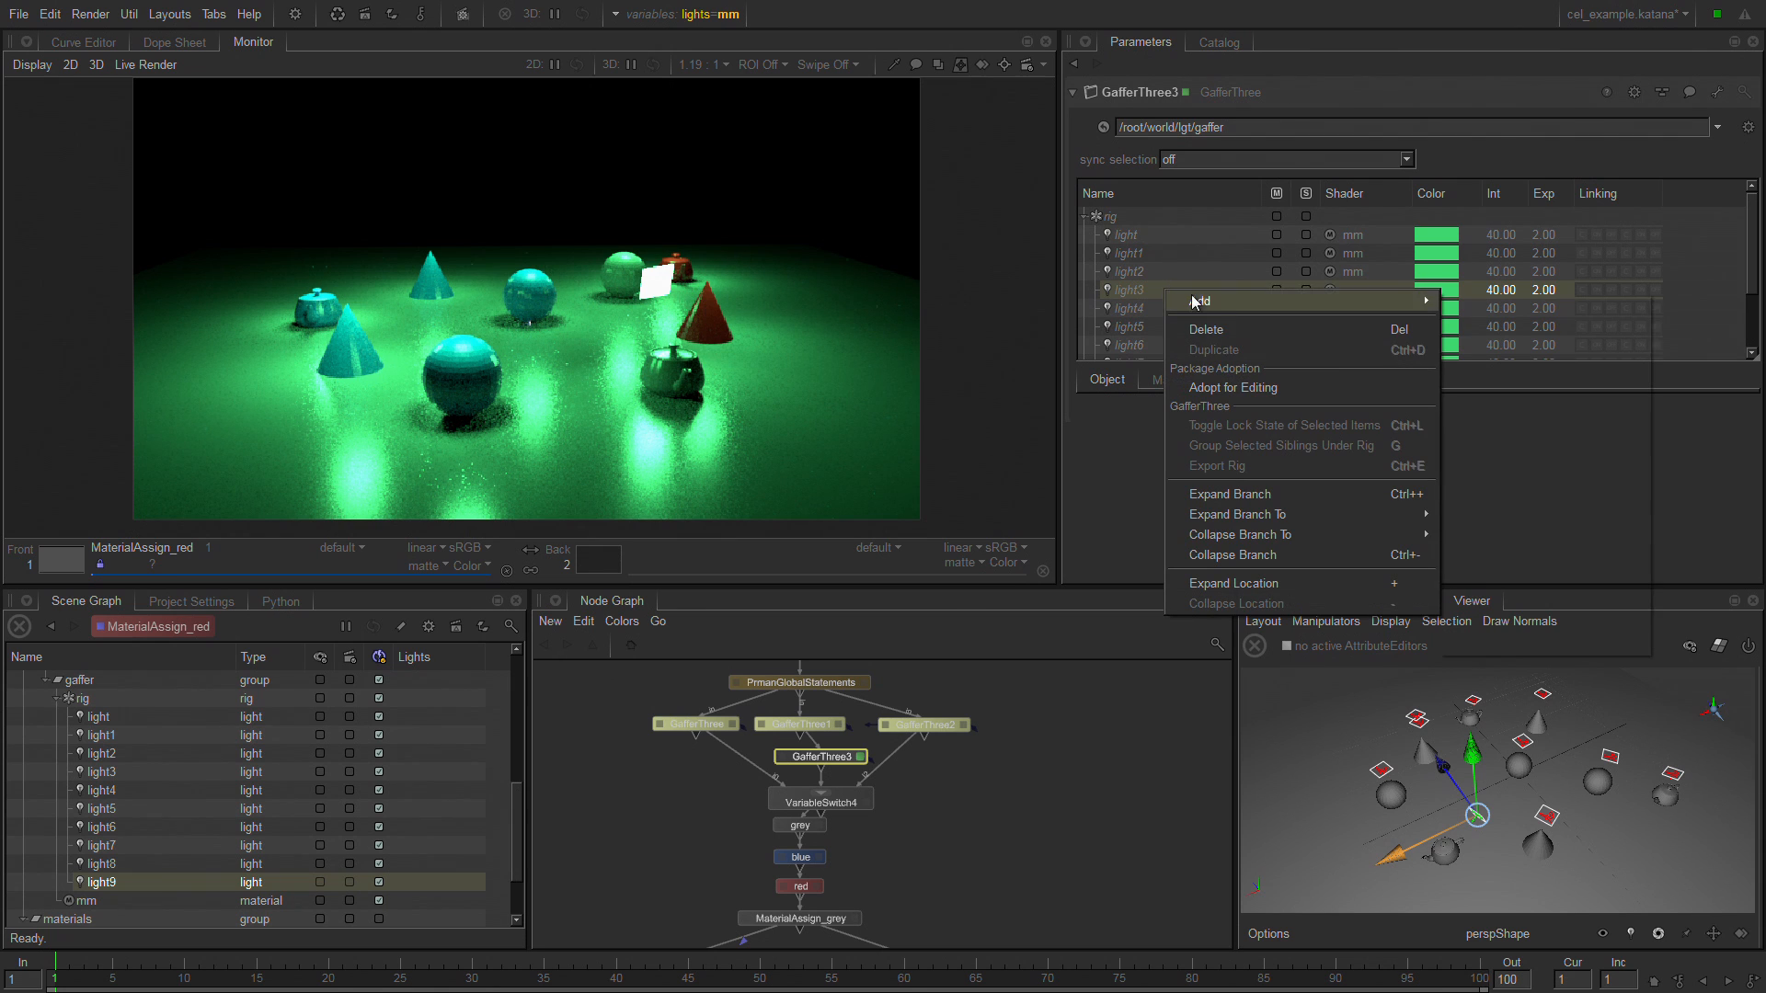
left_click(1301, 387)
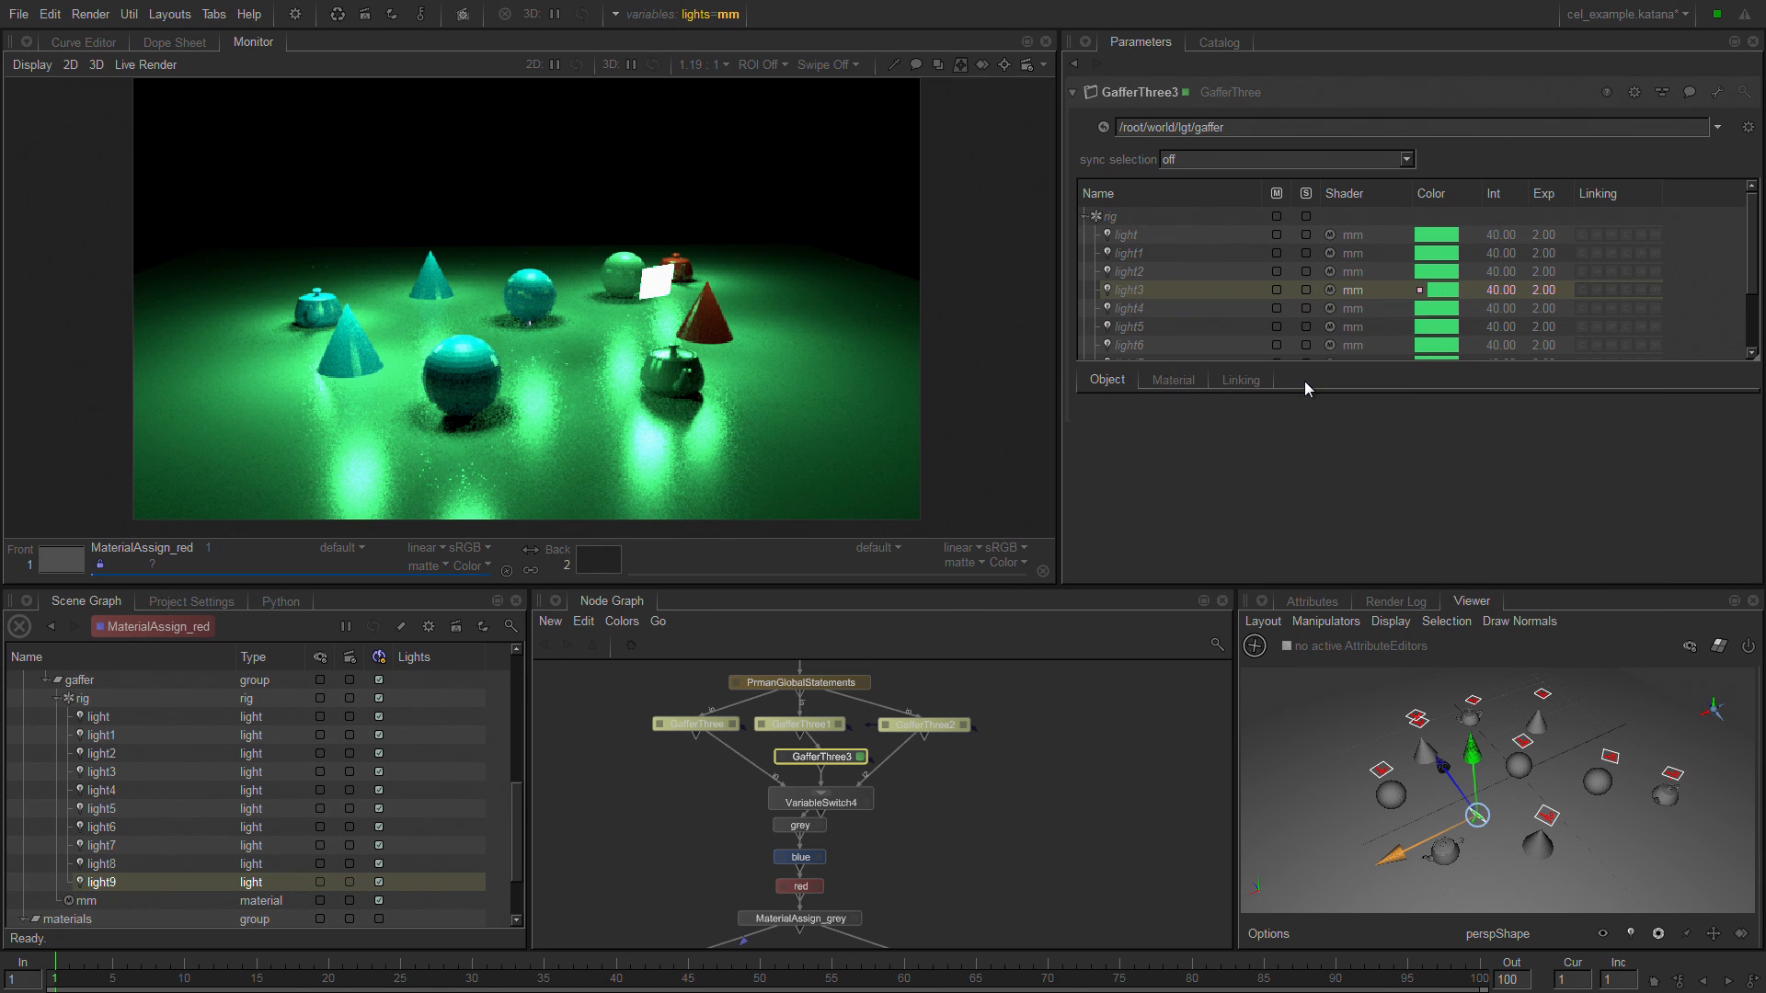
left_click(1449, 294)
left_click(874, 409)
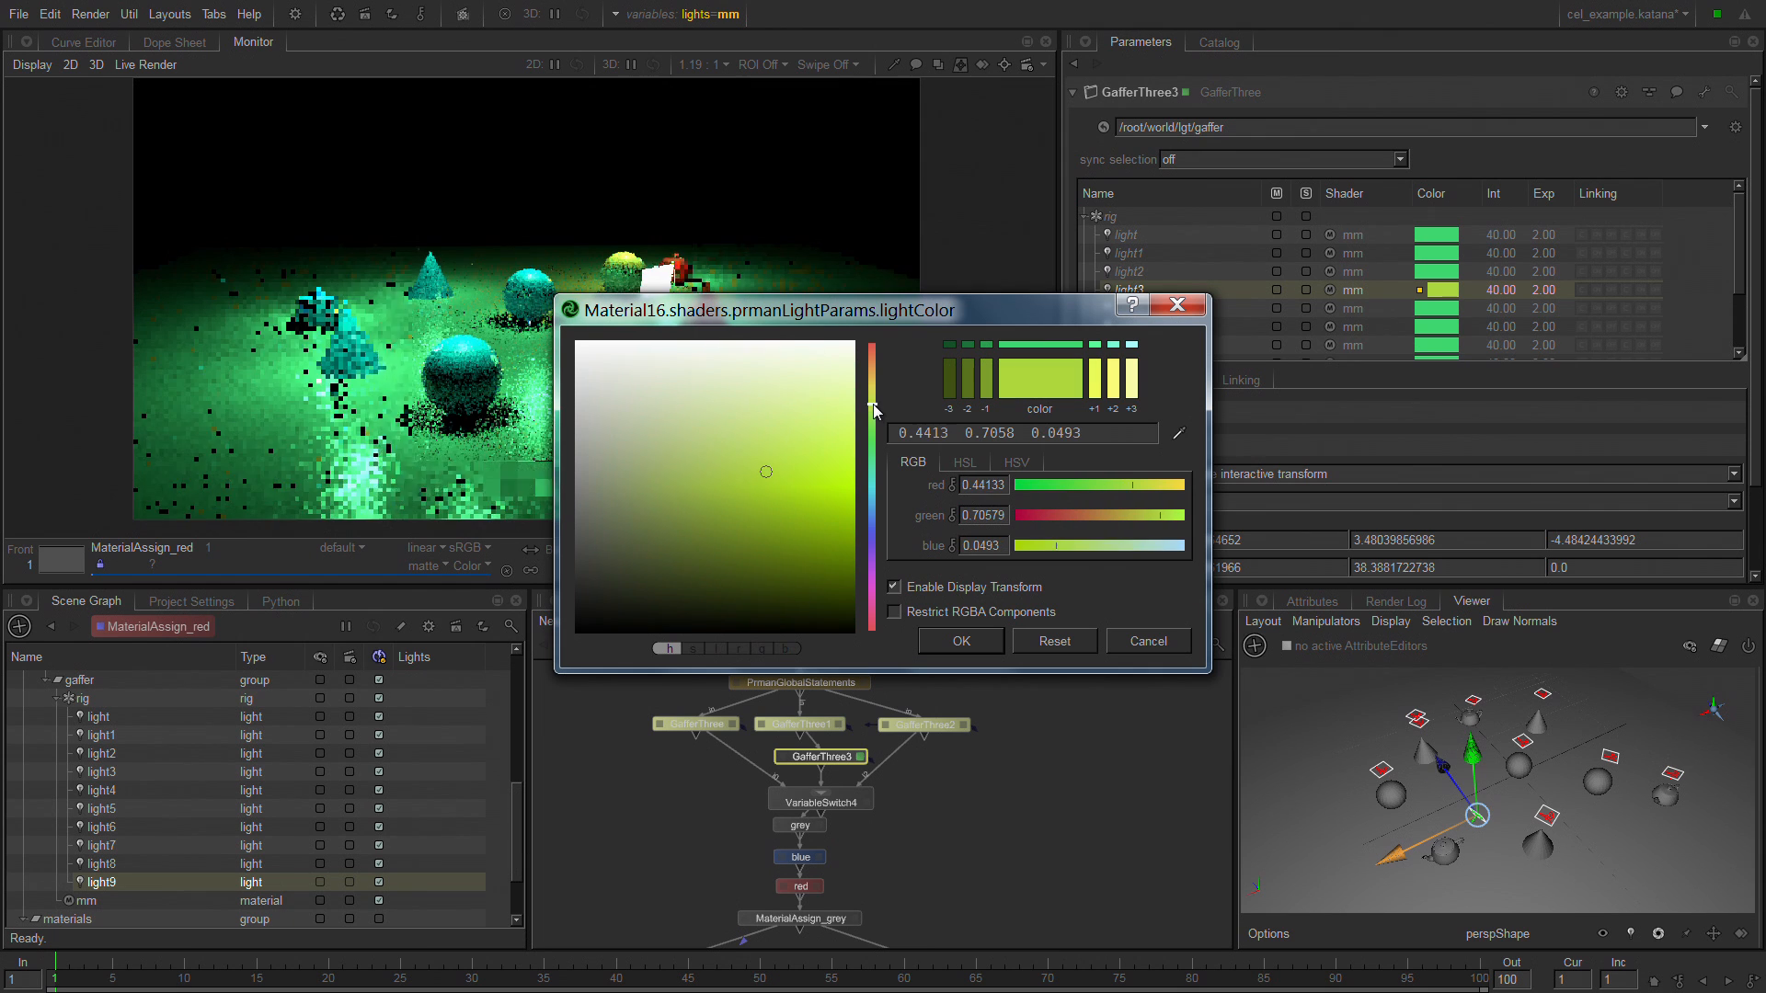
left_click(843, 423)
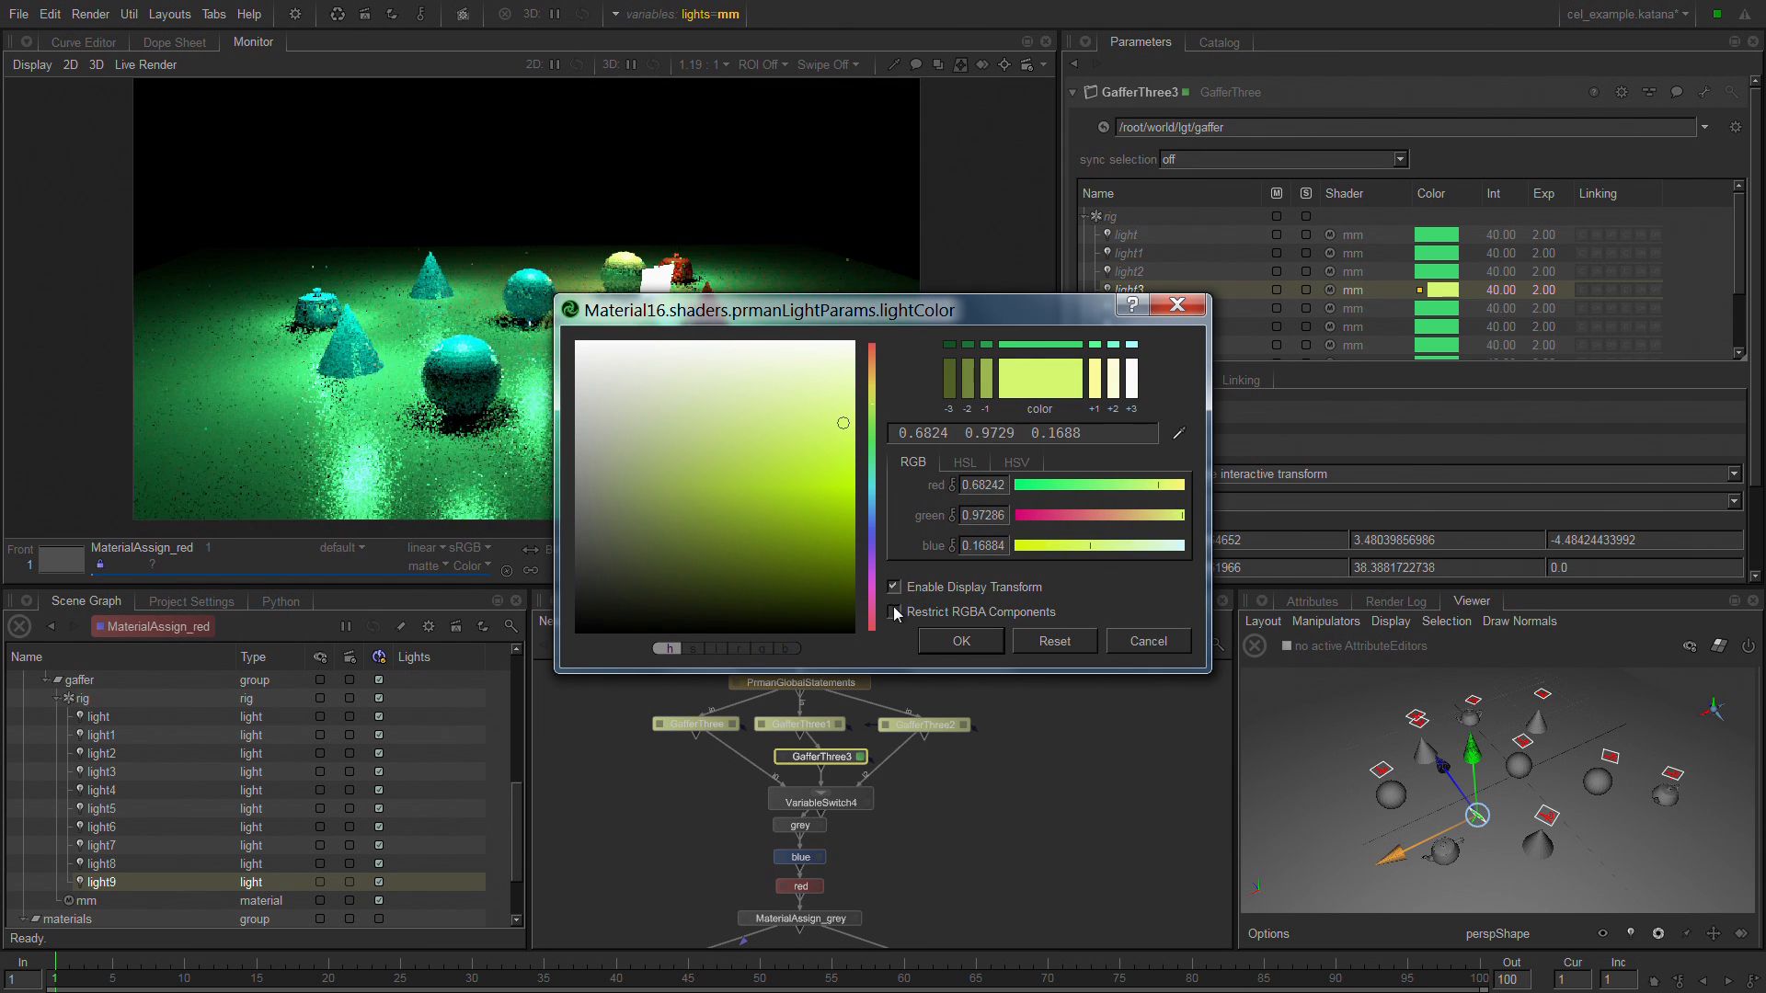
left_click(947, 642)
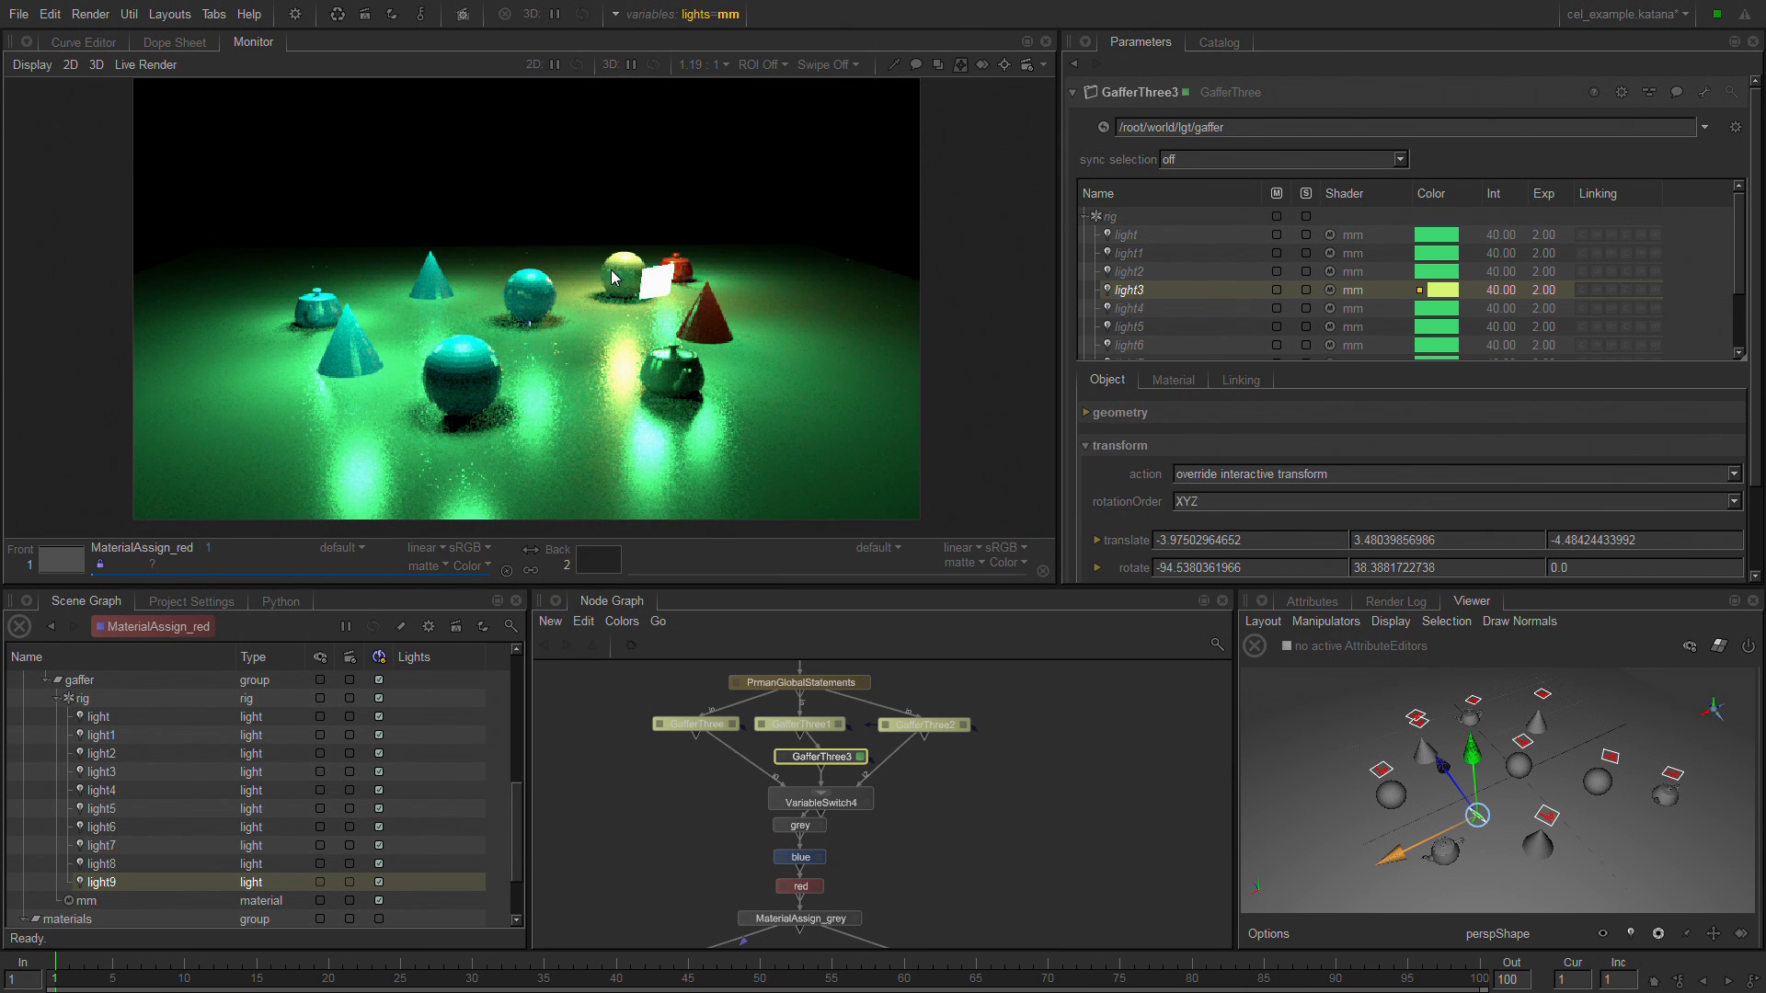
Adopt light6 for editing in GafferThree3 and override its color with magenta, RGB 0.6797, 0.1023, 0.7525.
left_click(1143, 346)
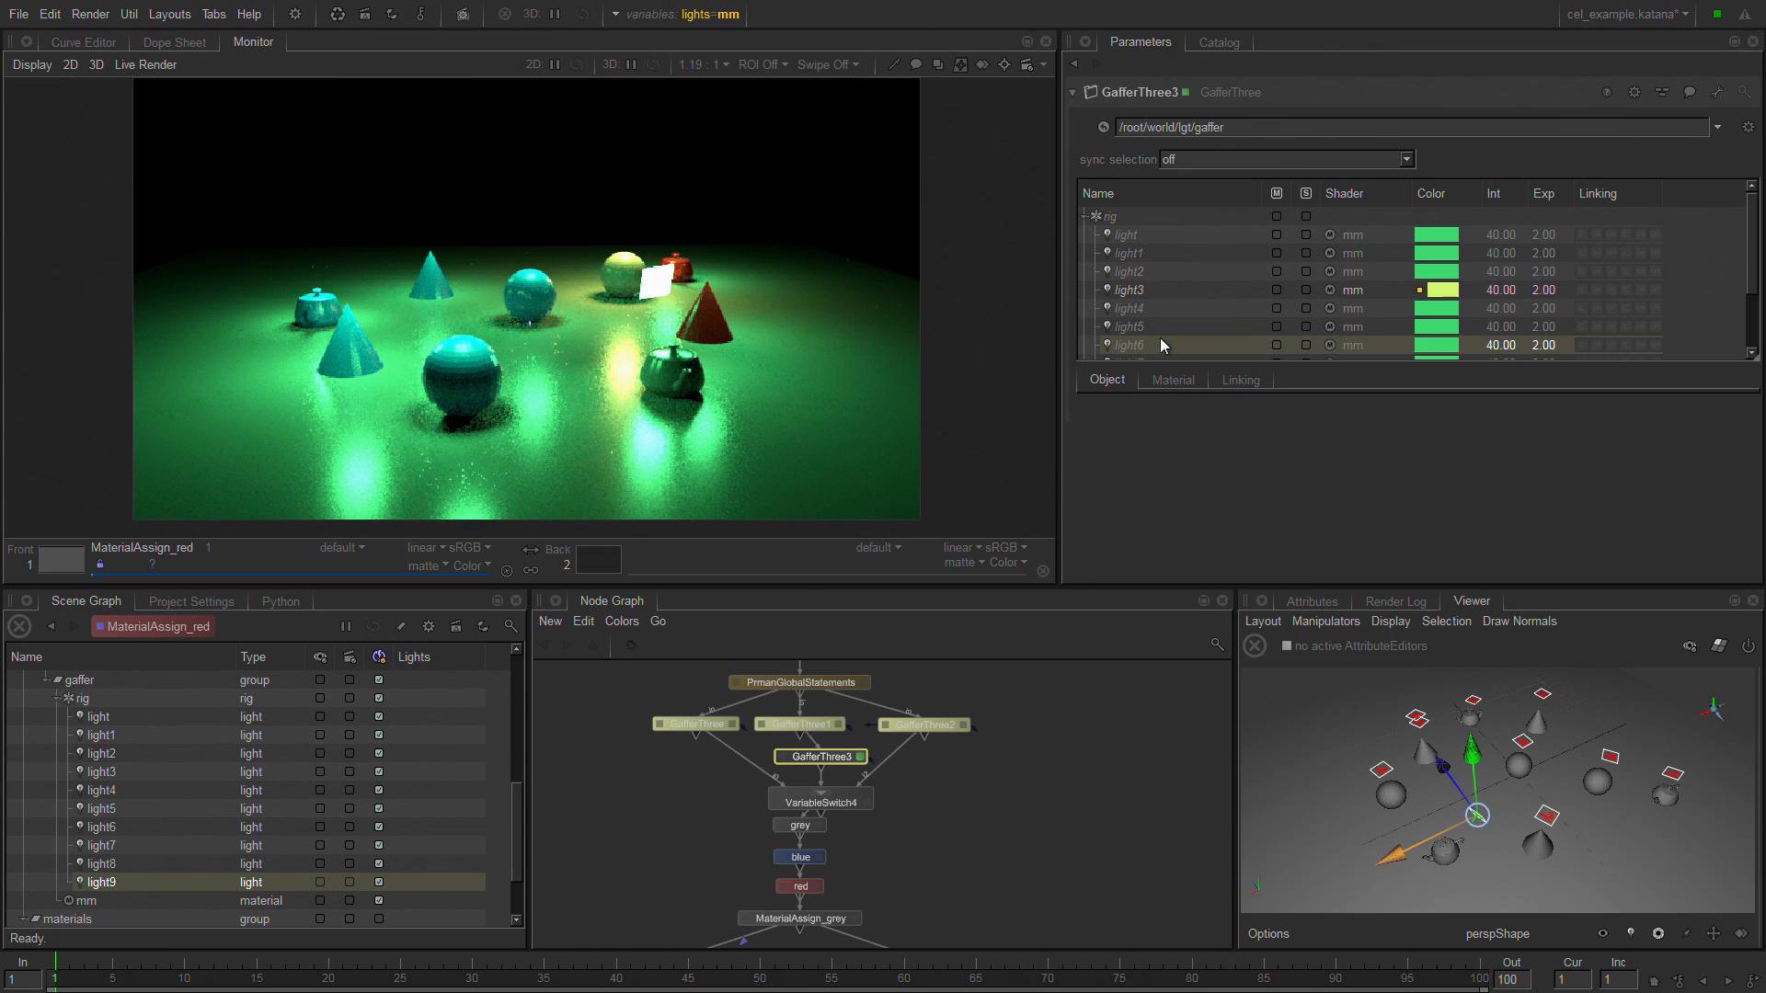
right_click(1156, 341)
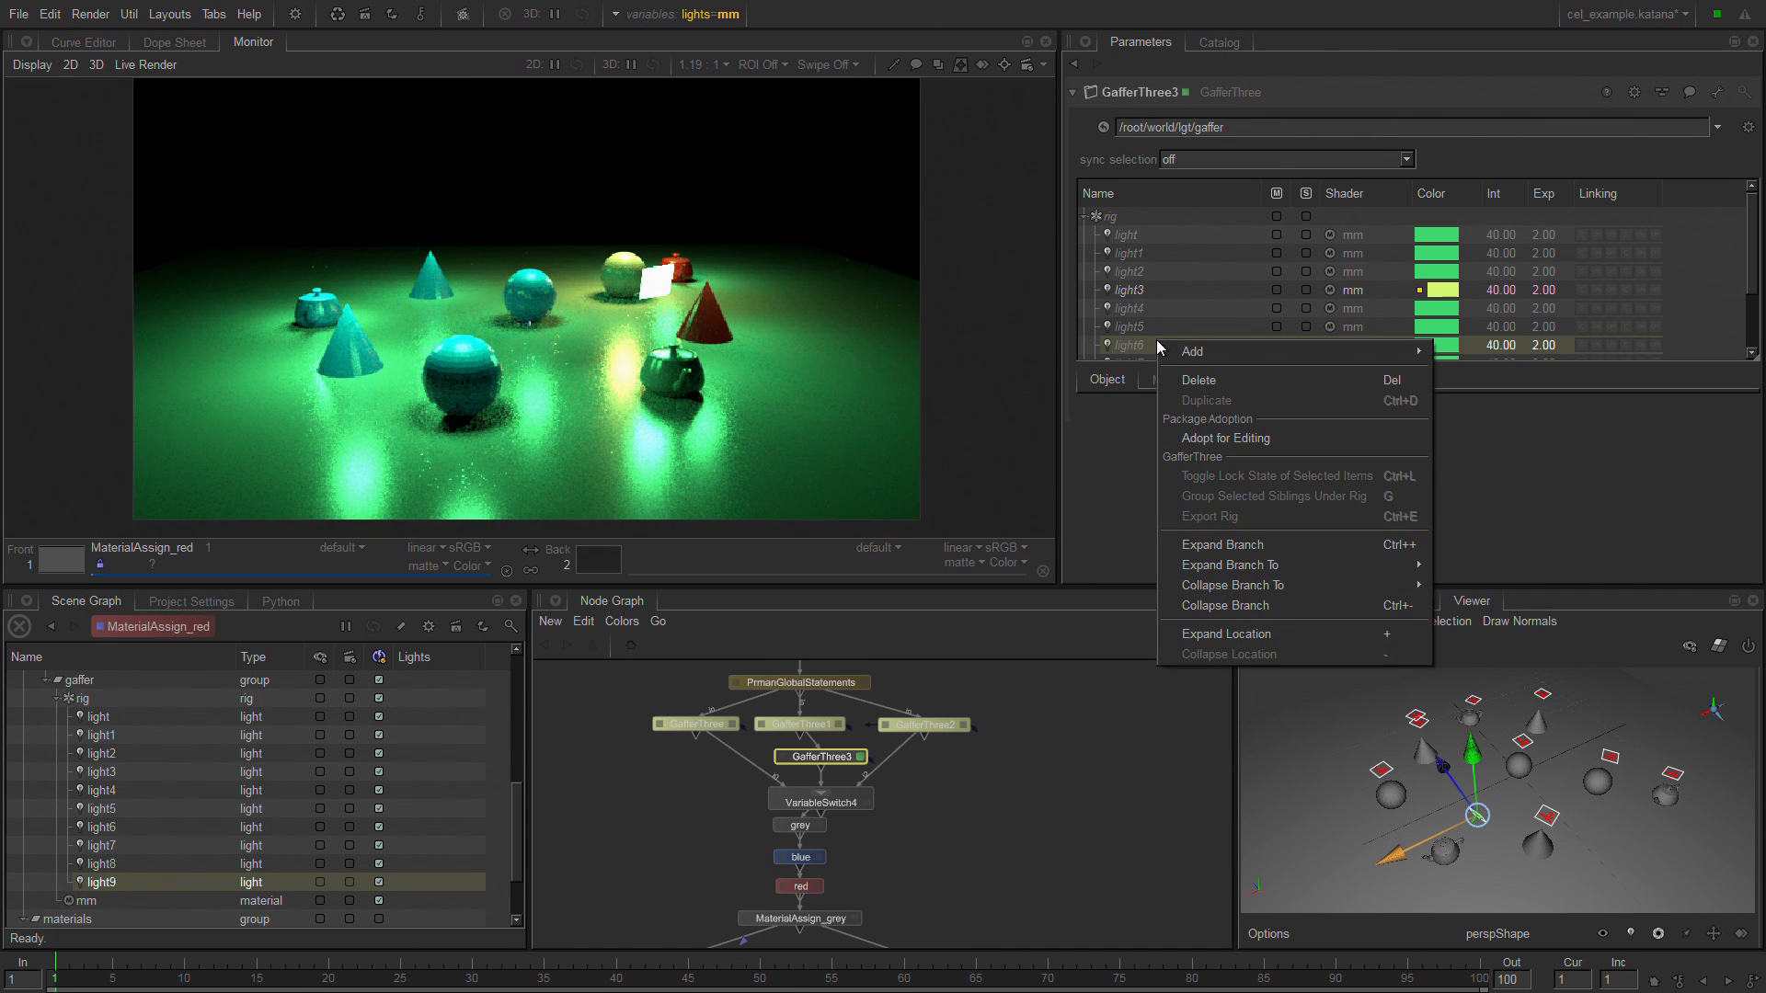
left_click(1278, 438)
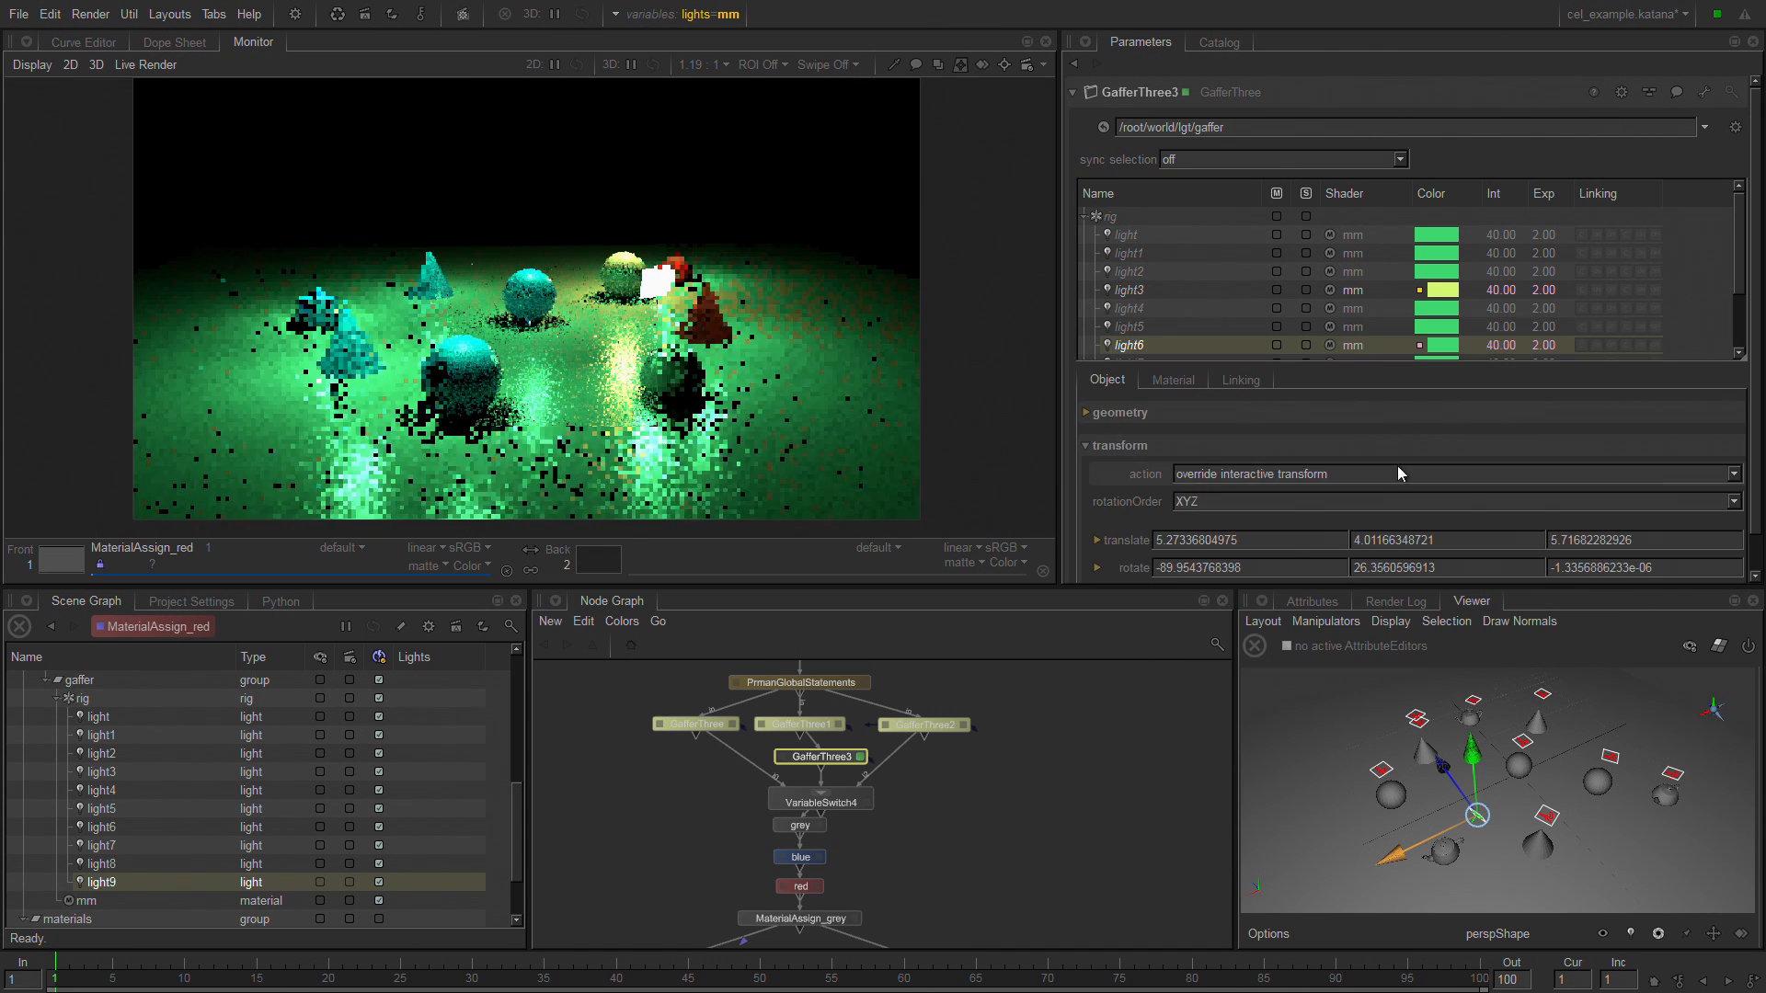
left_click(1450, 348)
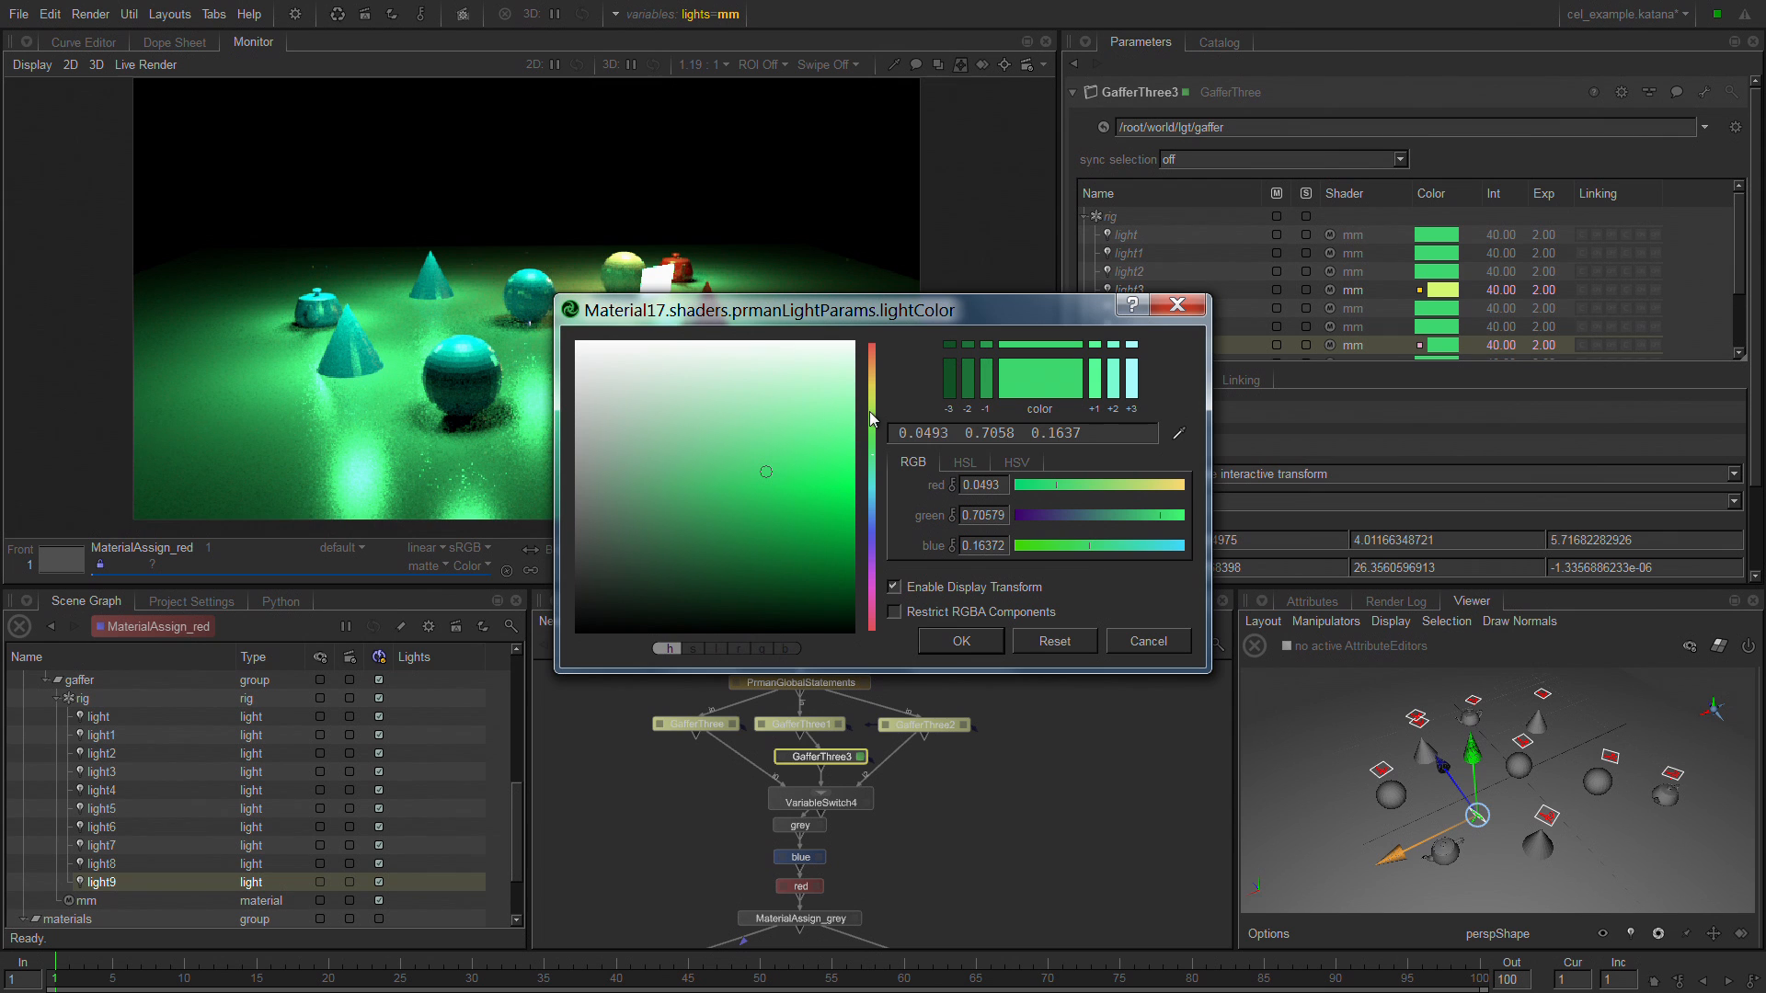
left_click(870, 411)
left_click(816, 400)
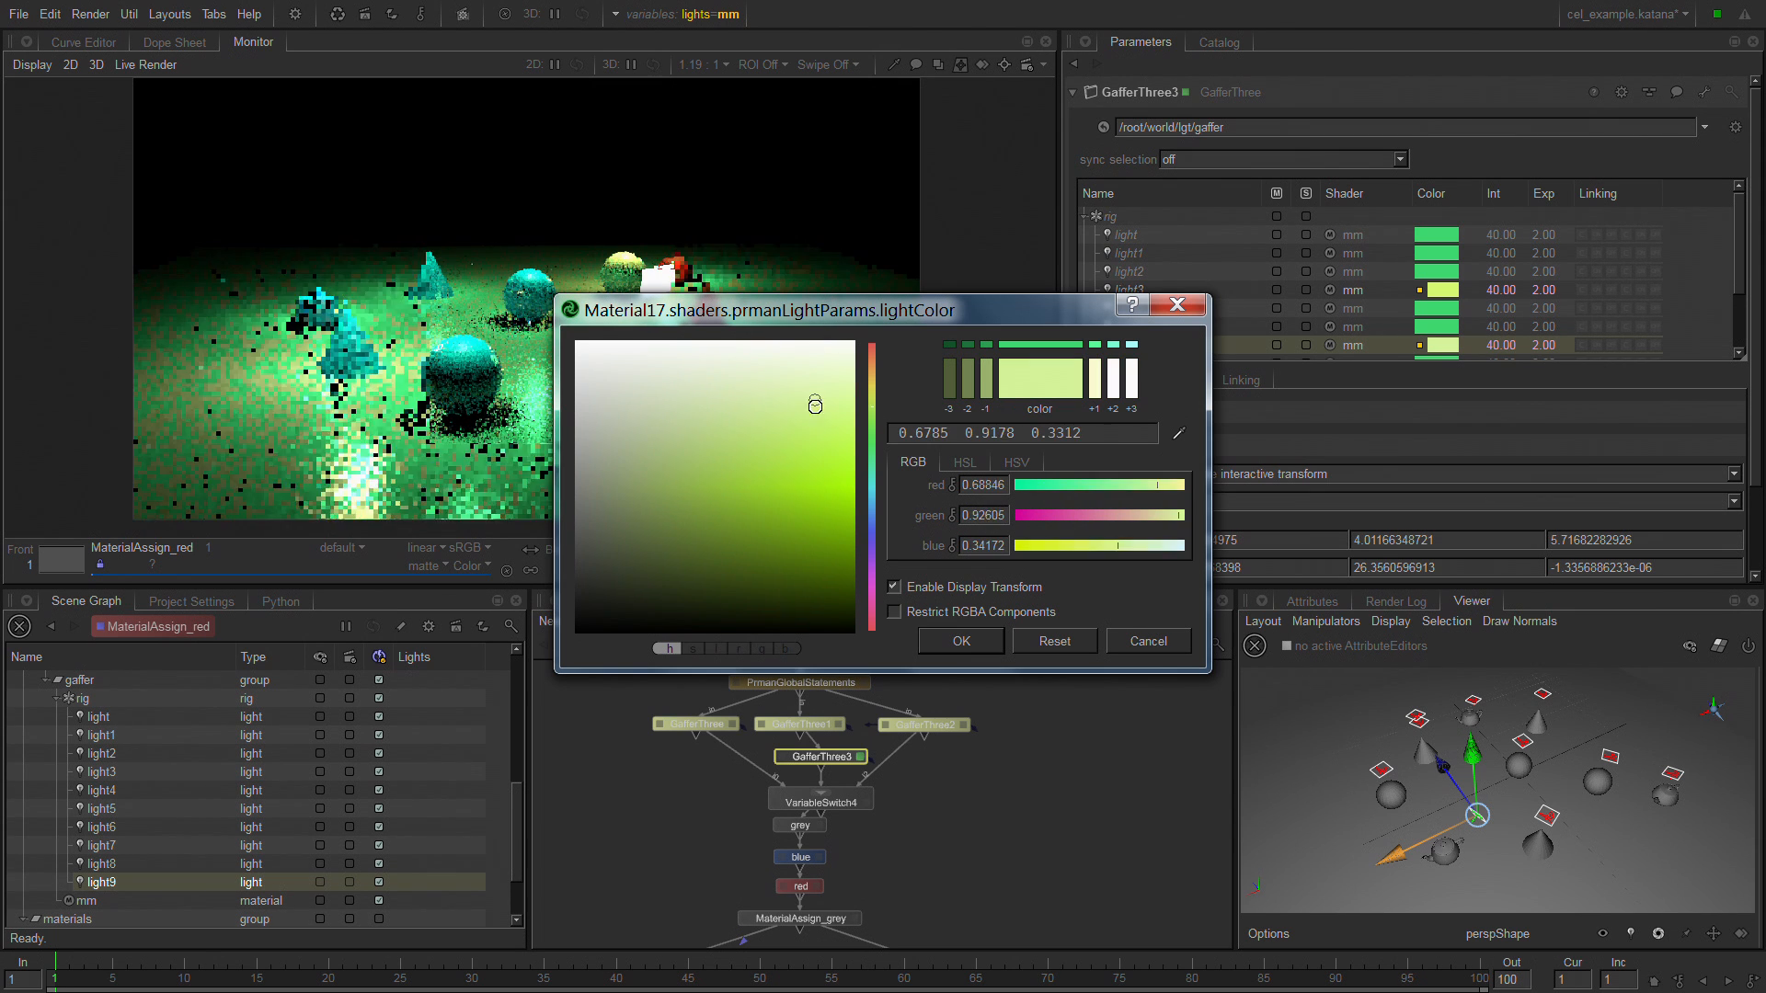
left_click_drag(828, 450, 771, 452)
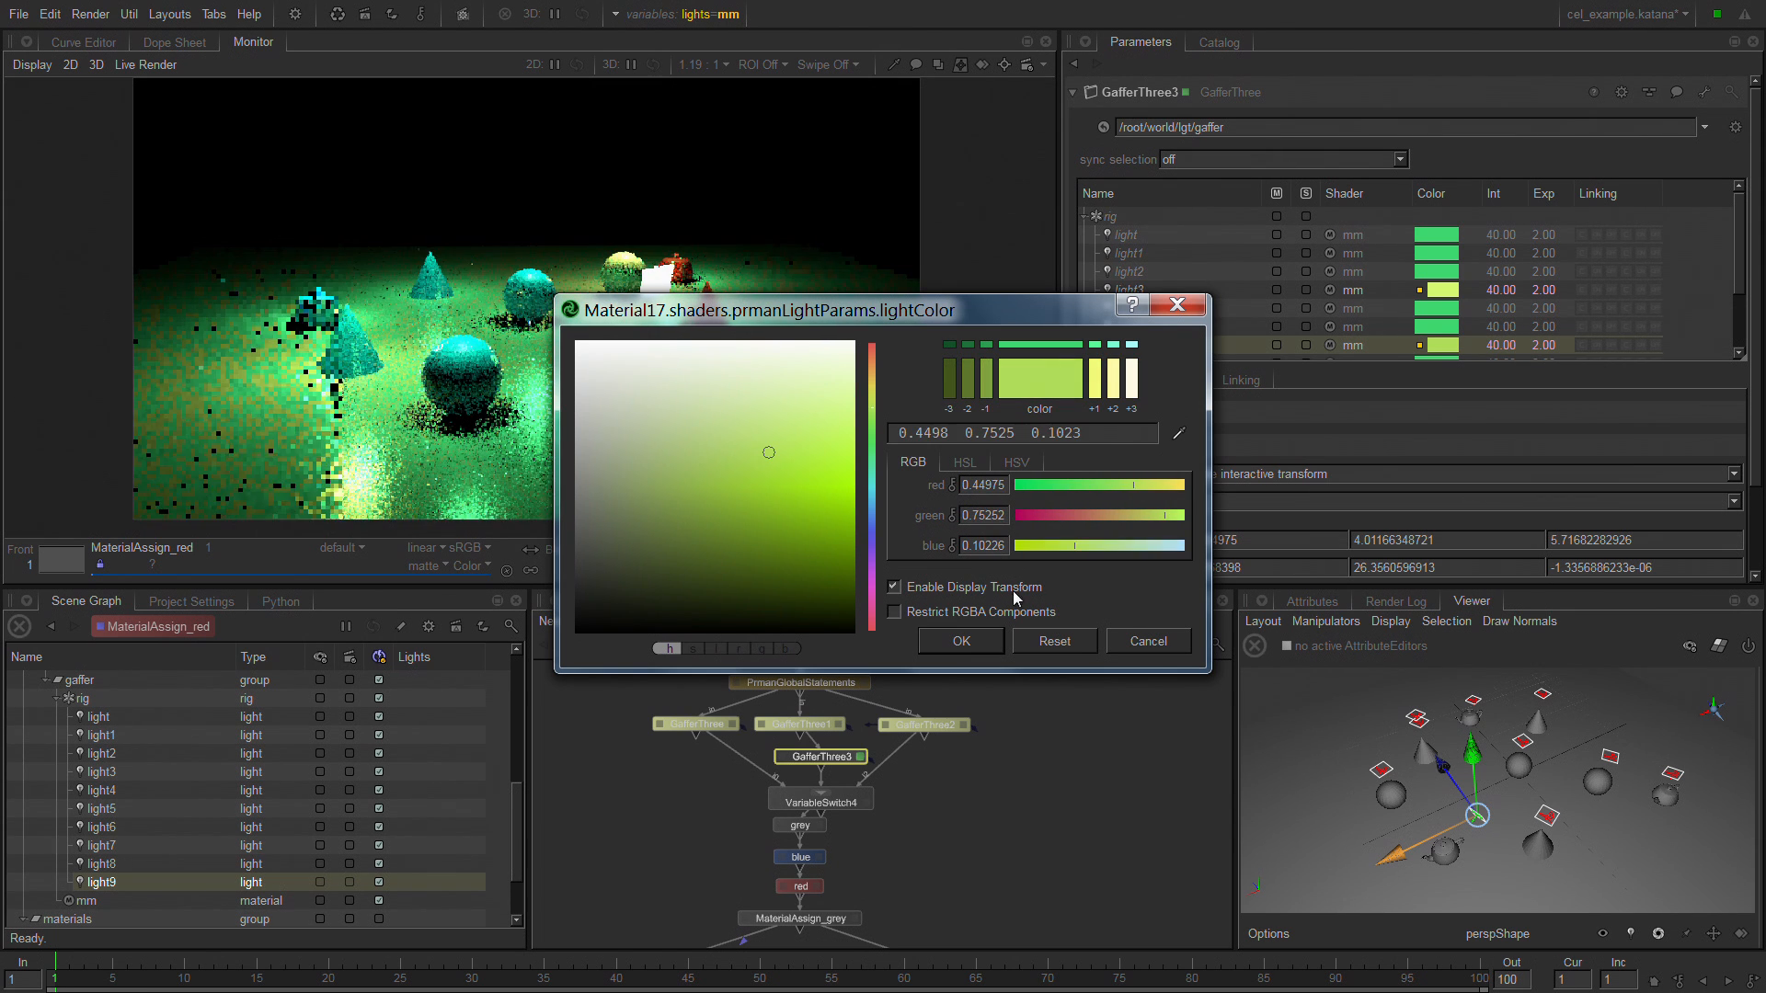
left_click(872, 583)
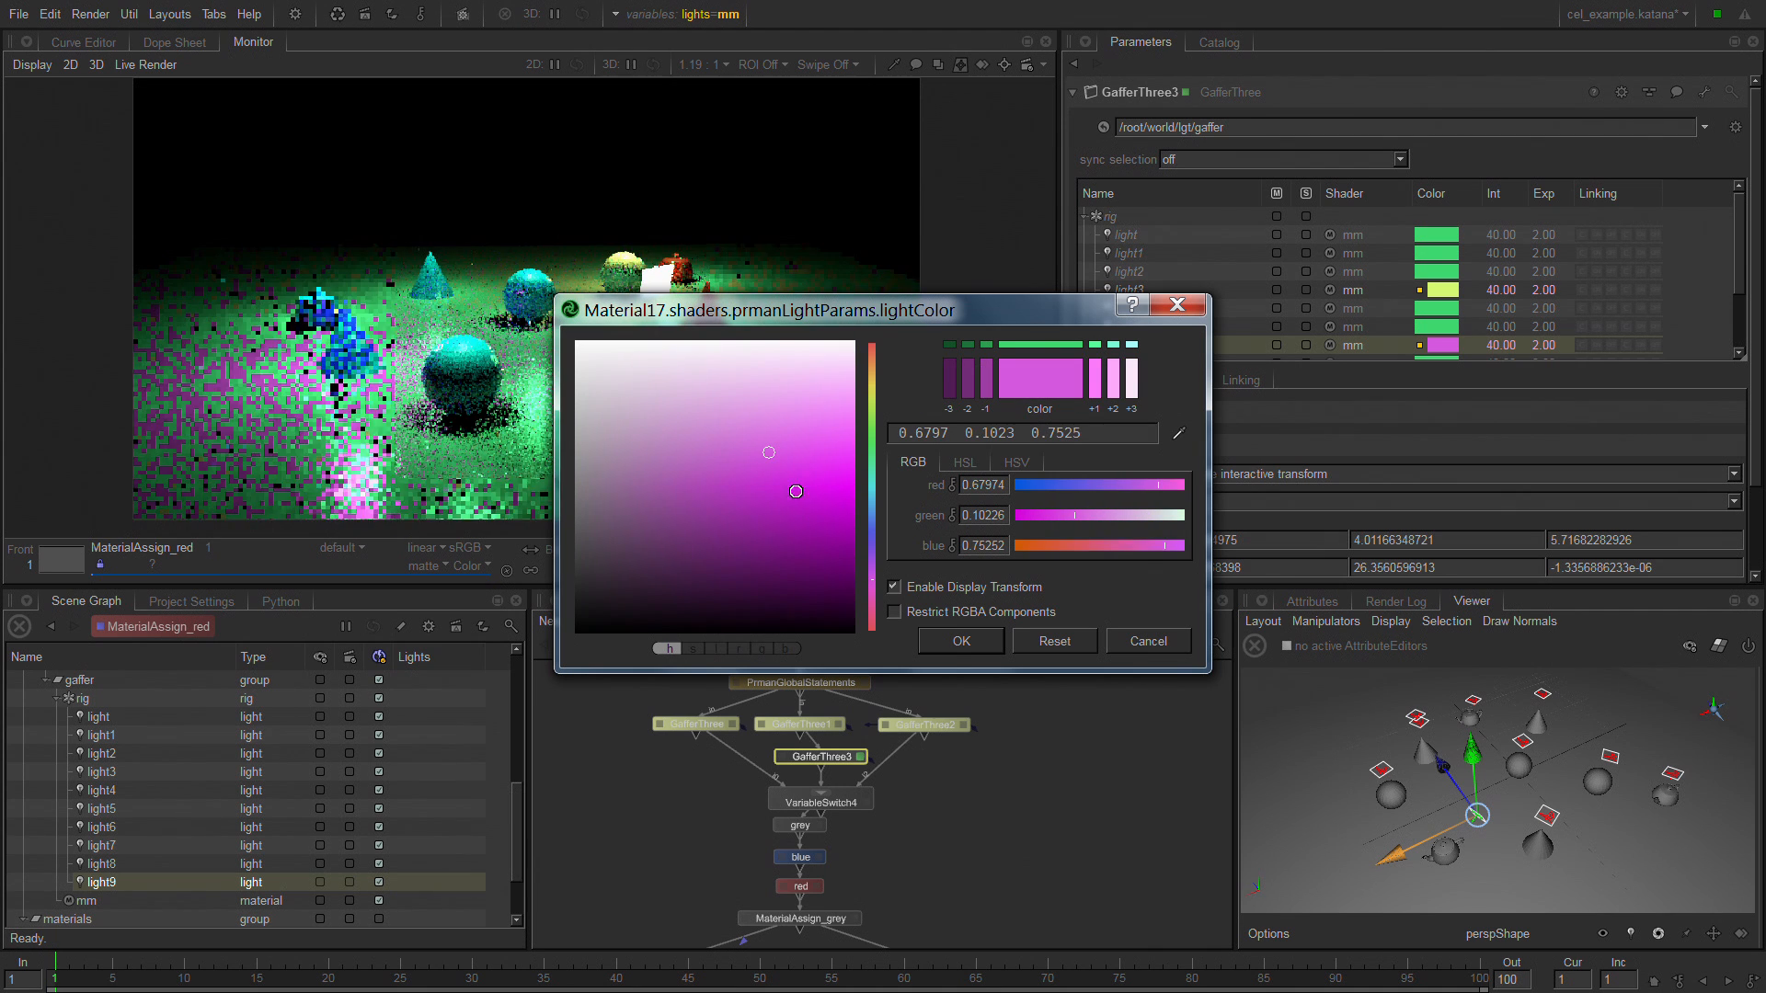
left_click(994, 644)
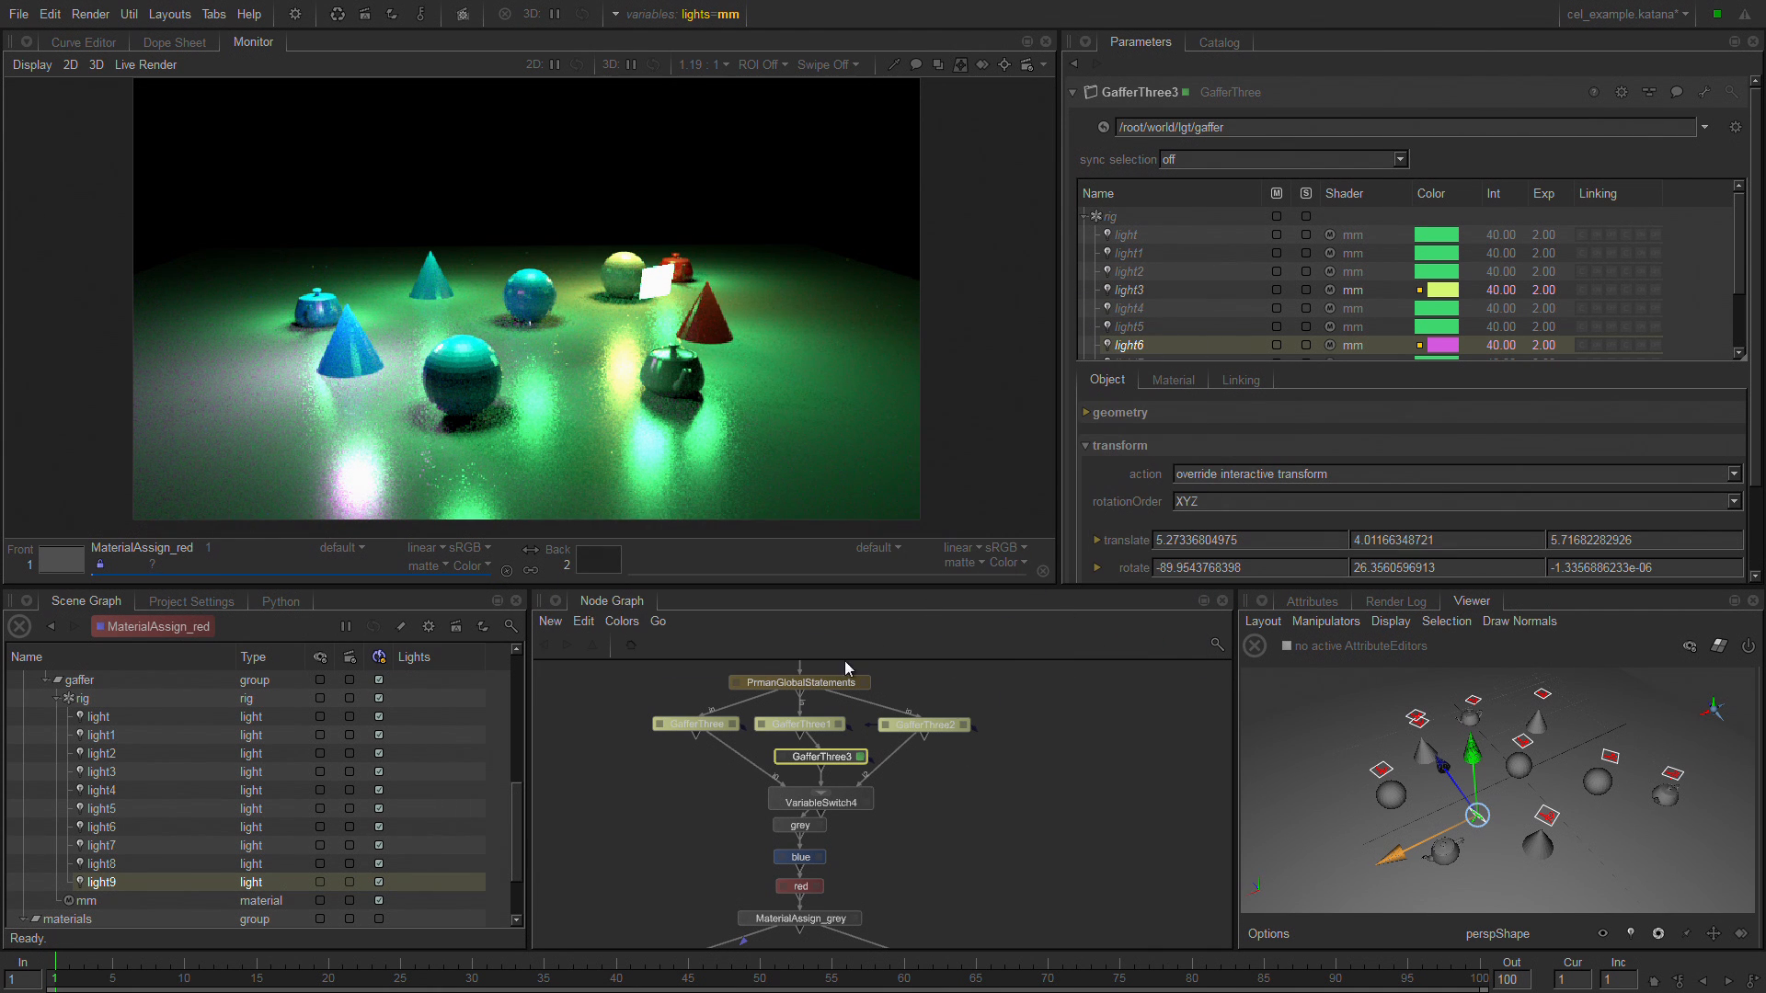
left_click(819, 762)
left_click_drag(819, 762, 810, 760)
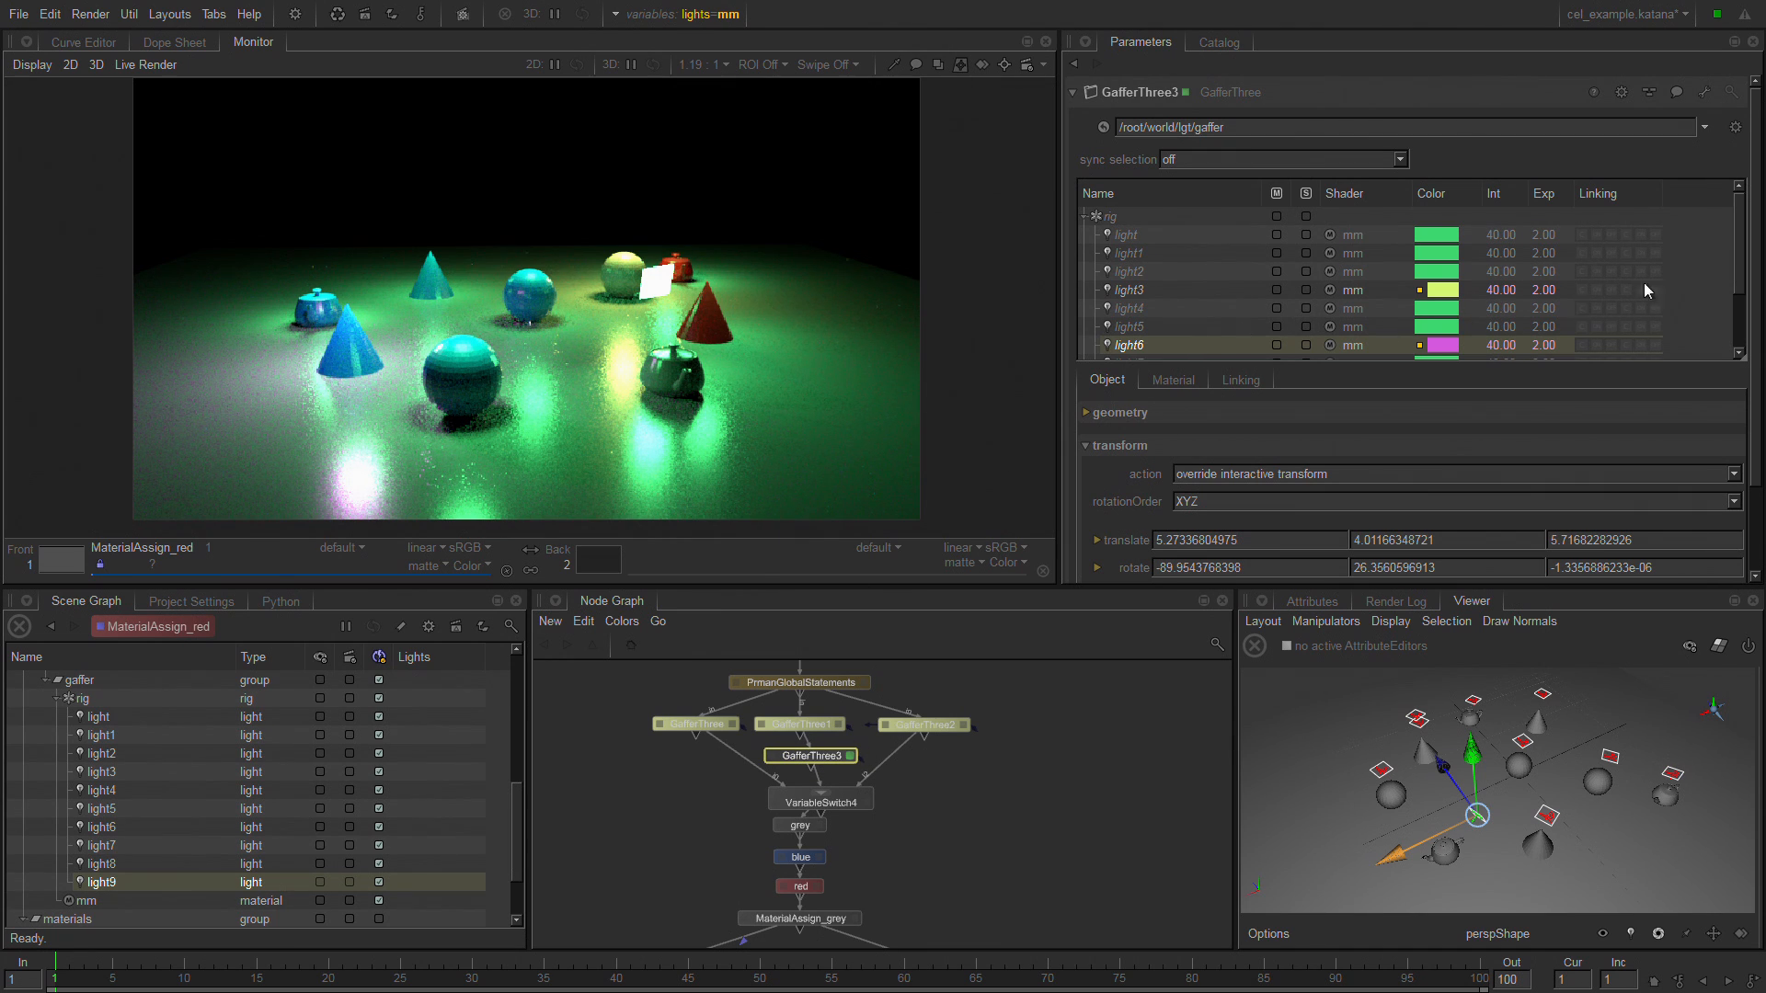
Adopt light8 for editing in GafferThree3 and override its color with blue, RGB 0.0493, 0.0679, 0.7058.
left_click_drag(1742, 259, 1740, 309)
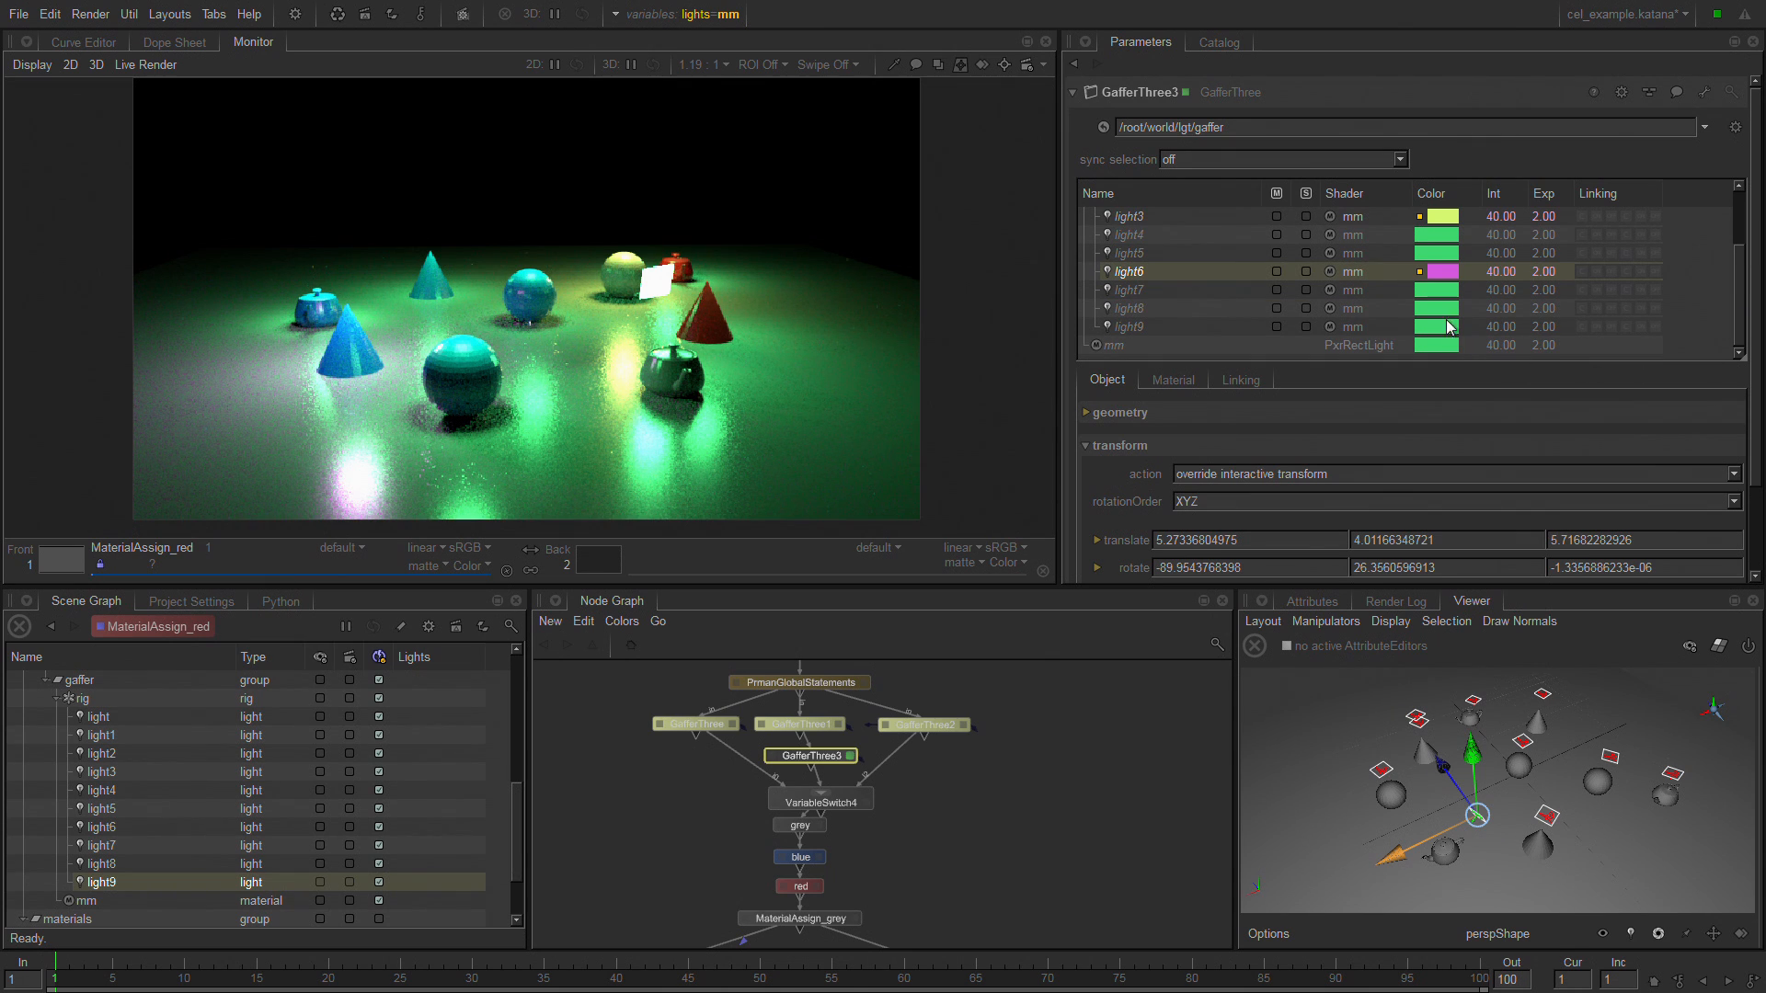
left_click(1432, 308)
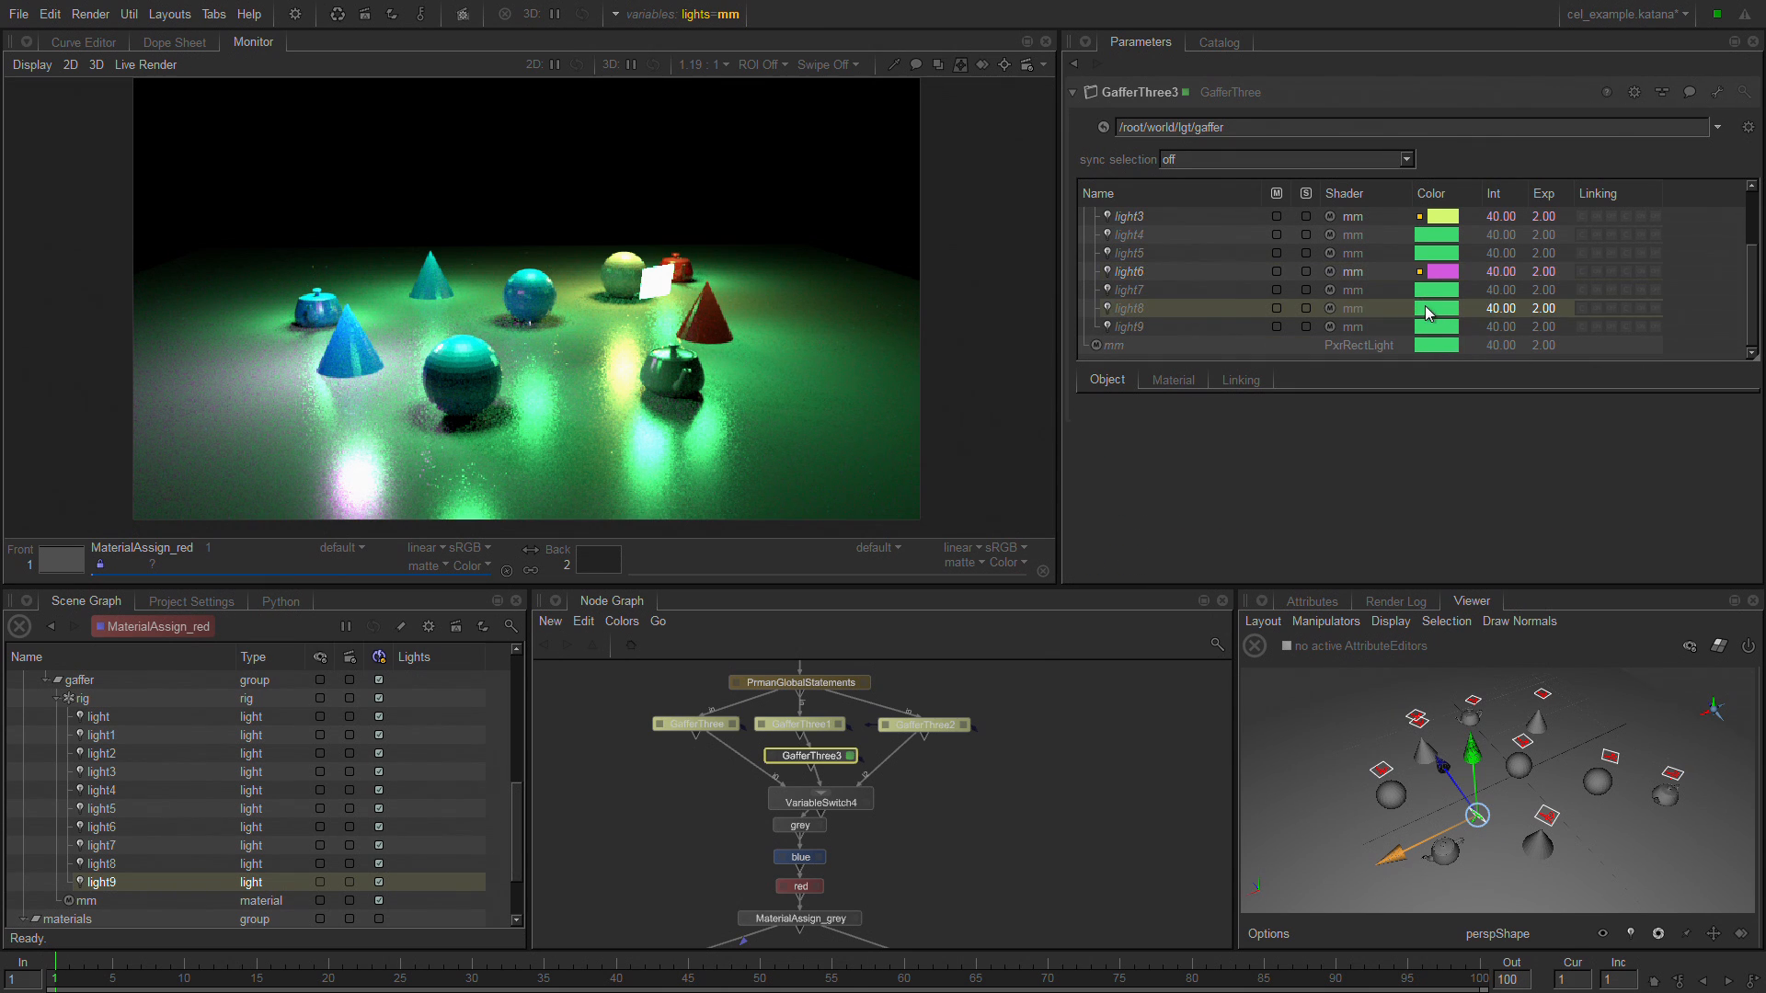
right_click(1173, 308)
left_click(1295, 406)
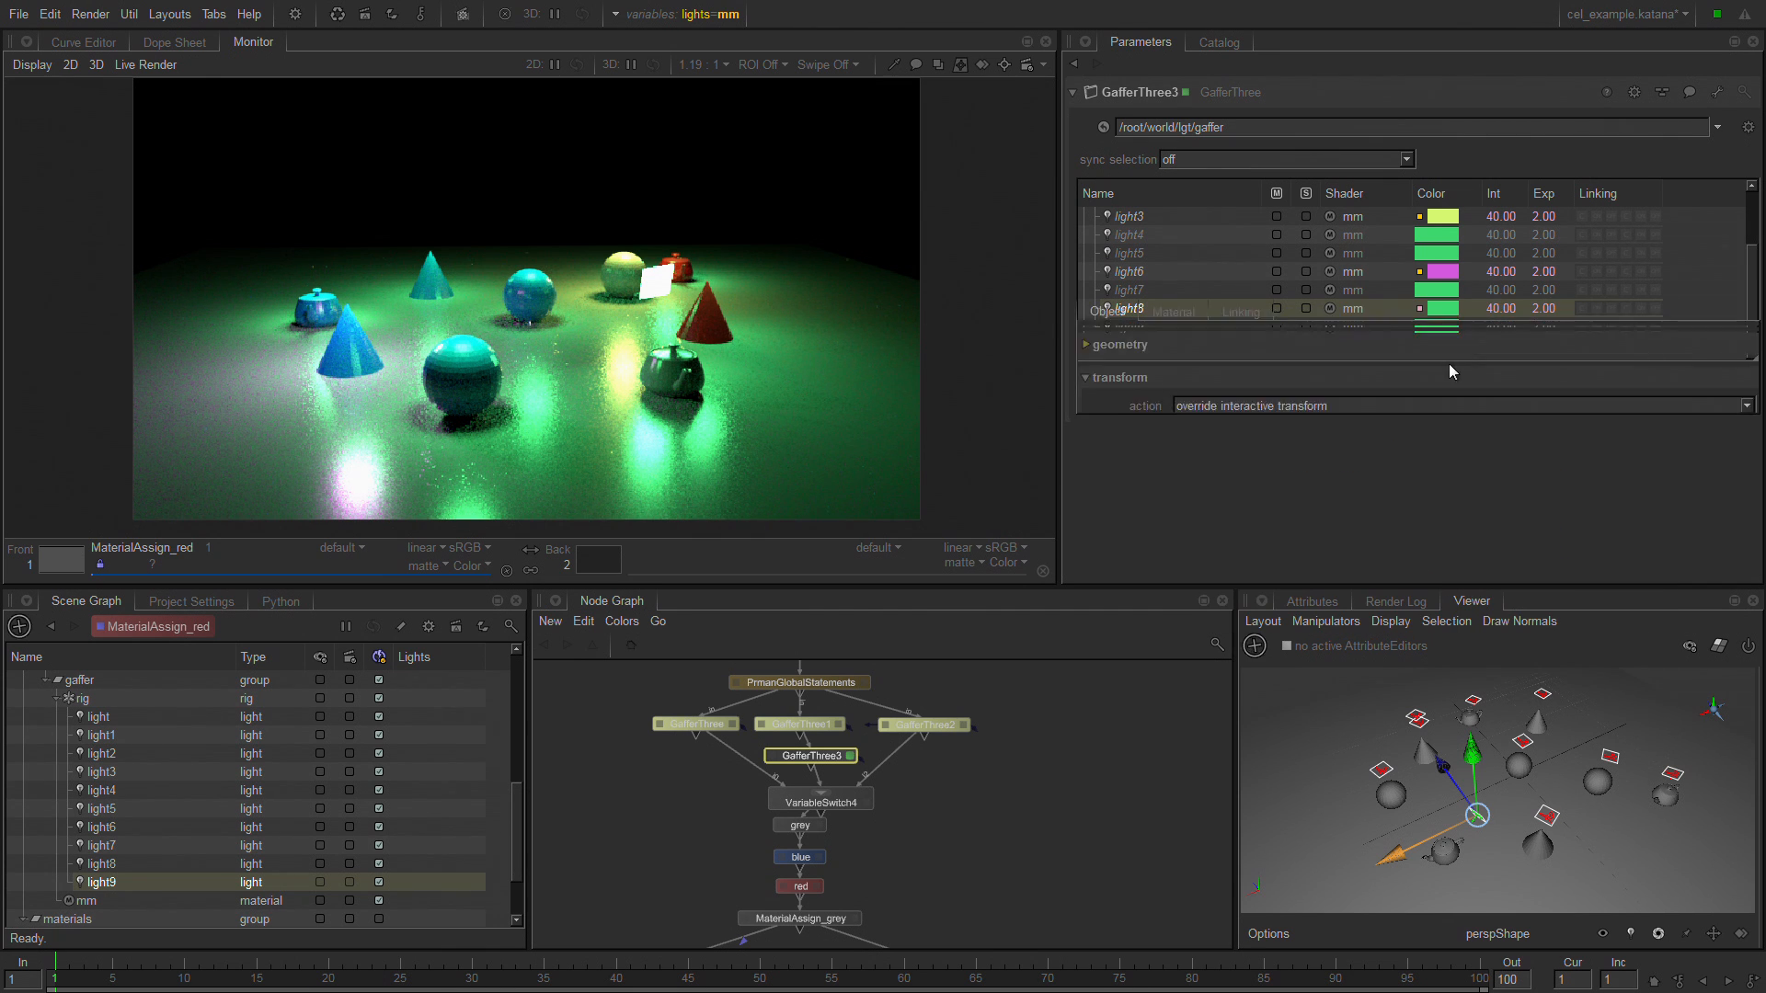
left_click(1437, 309)
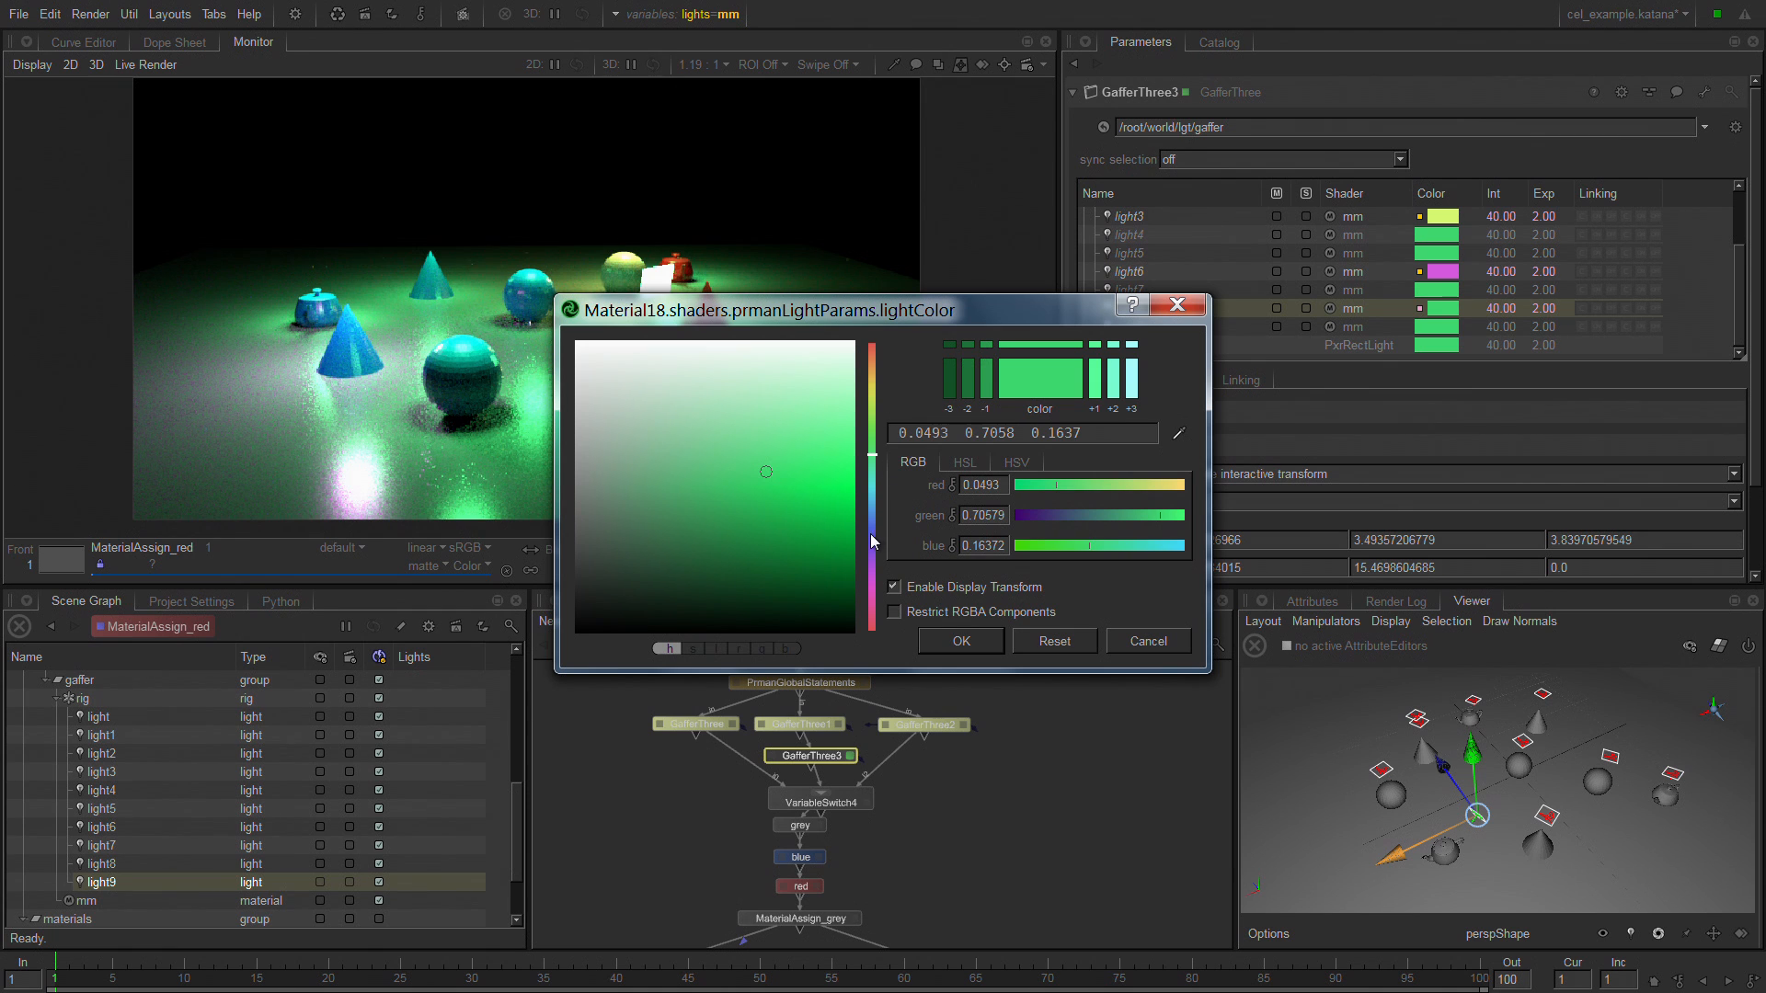
left_click_drag(873, 541, 875, 532)
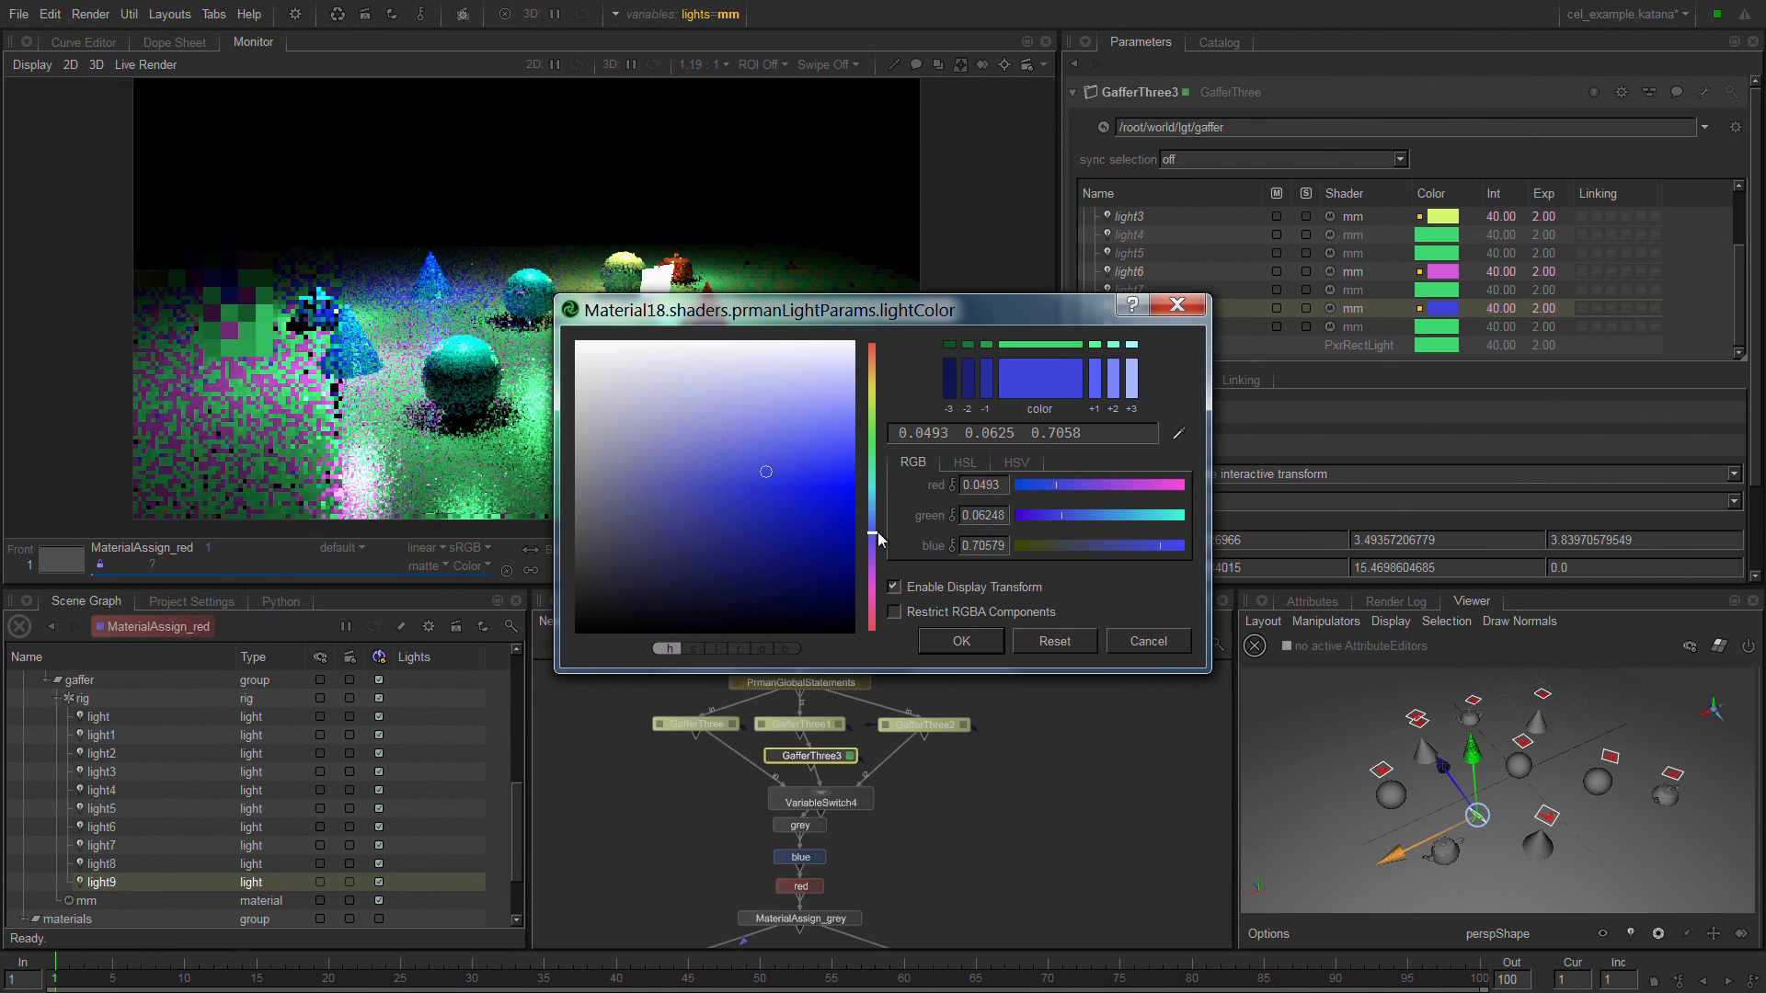
left_click(981, 640)
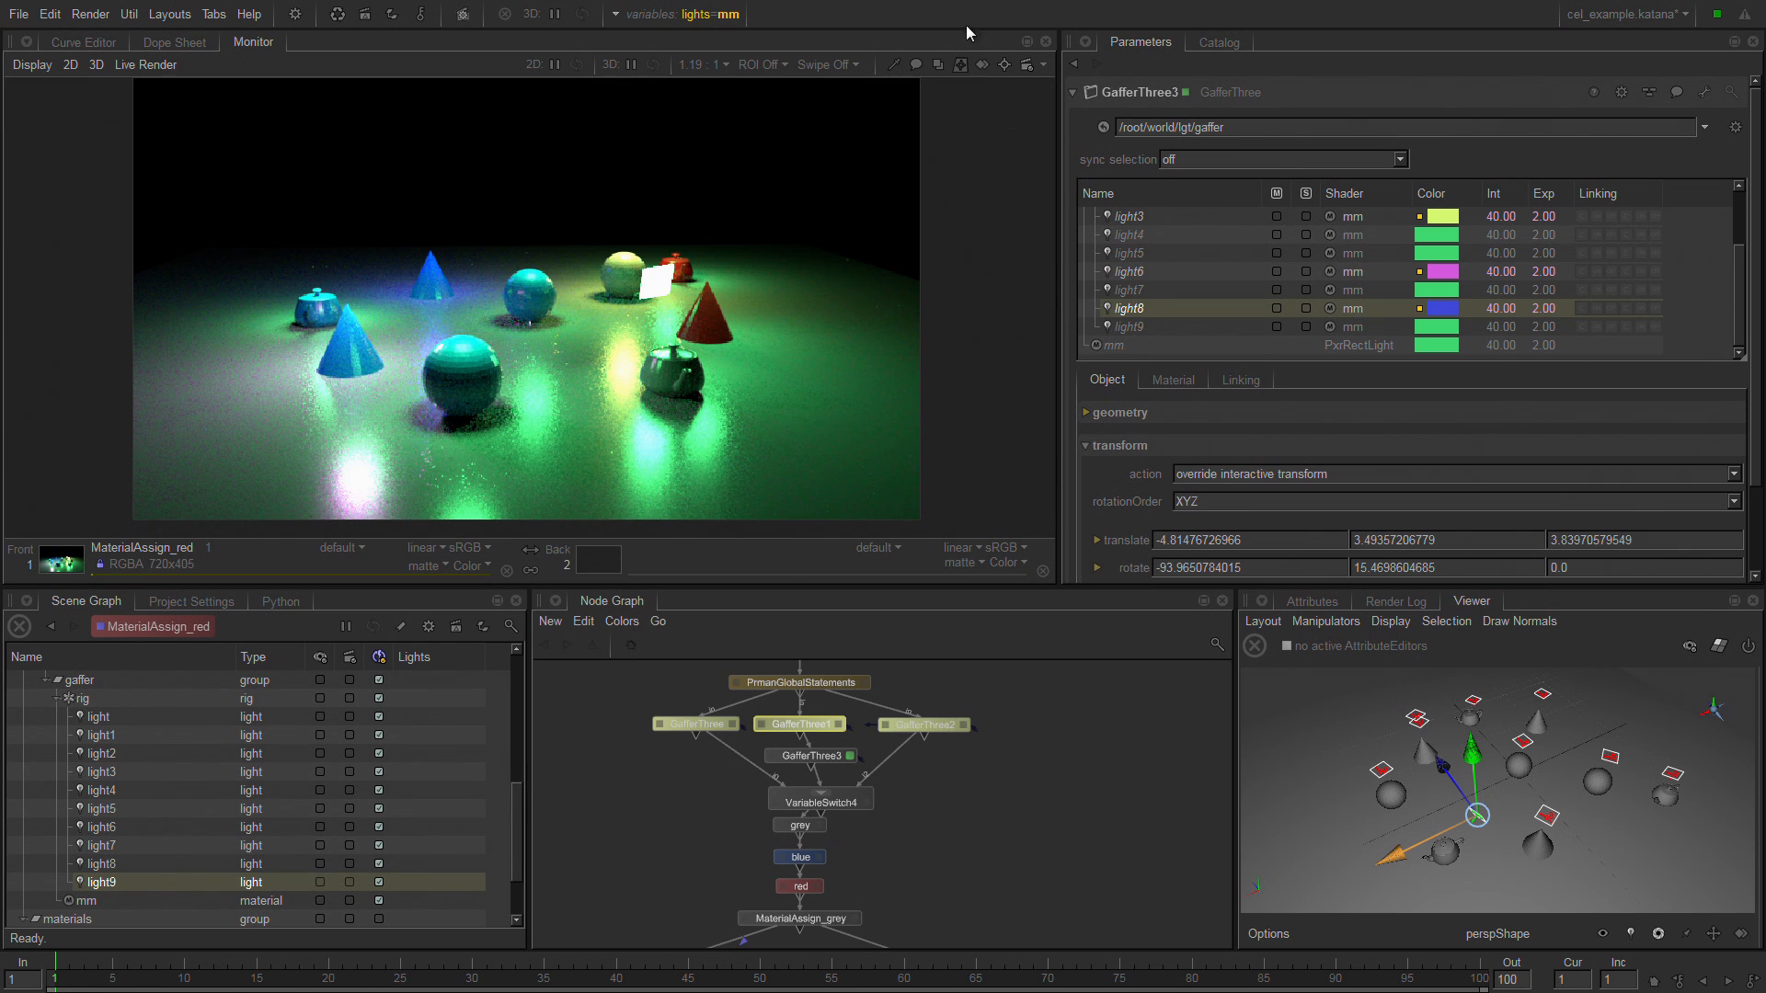
Switch the lights graph state variable to blocker and display the parameters of the GafferThree2 node.
left_click(718, 17)
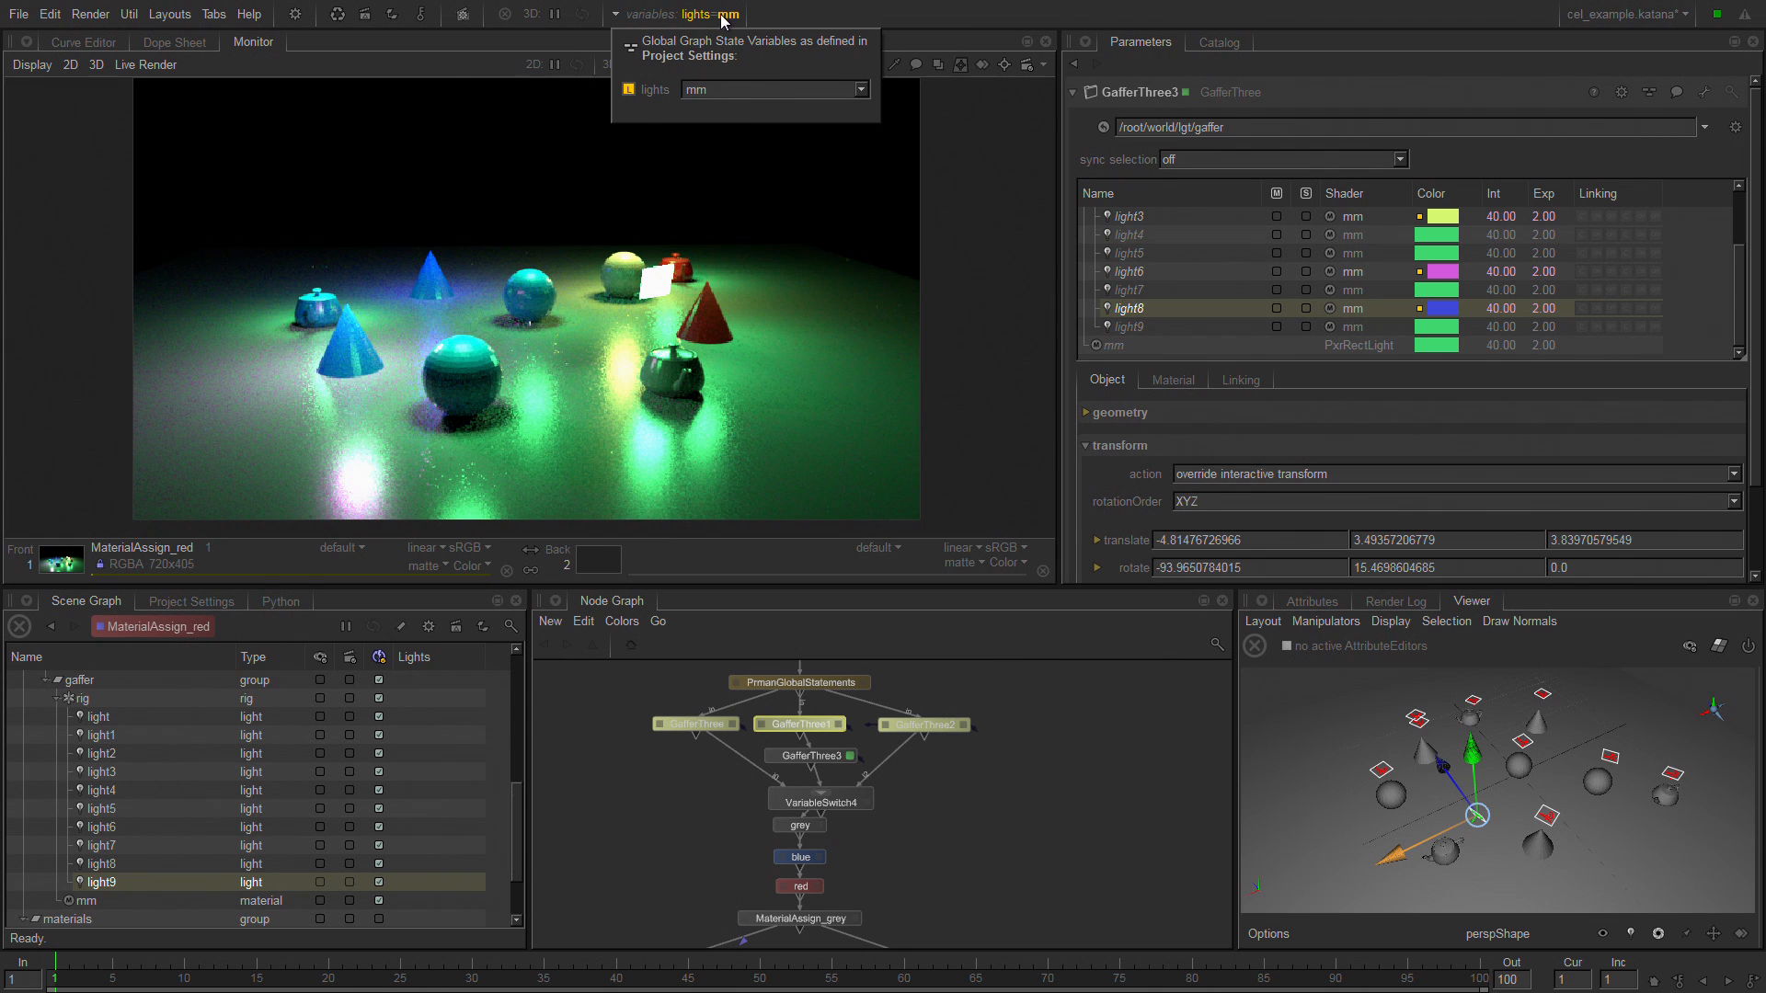
left_click(861, 89)
left_click(822, 136)
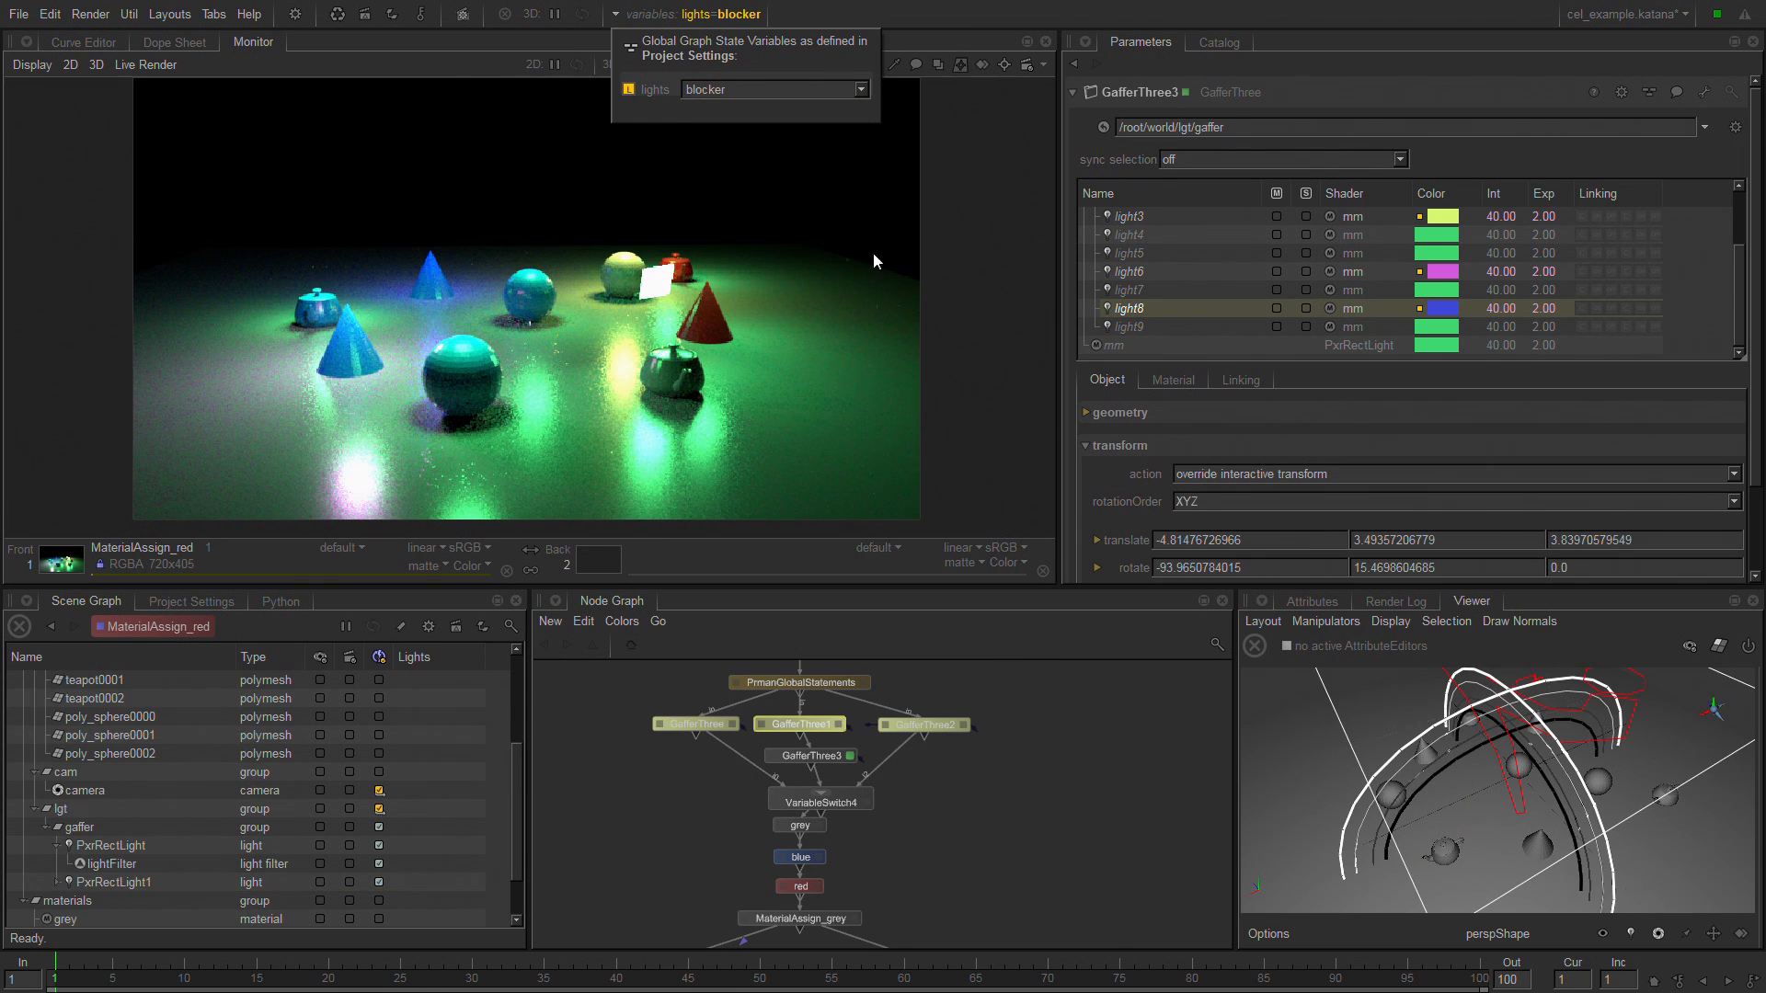
left_click(932, 723)
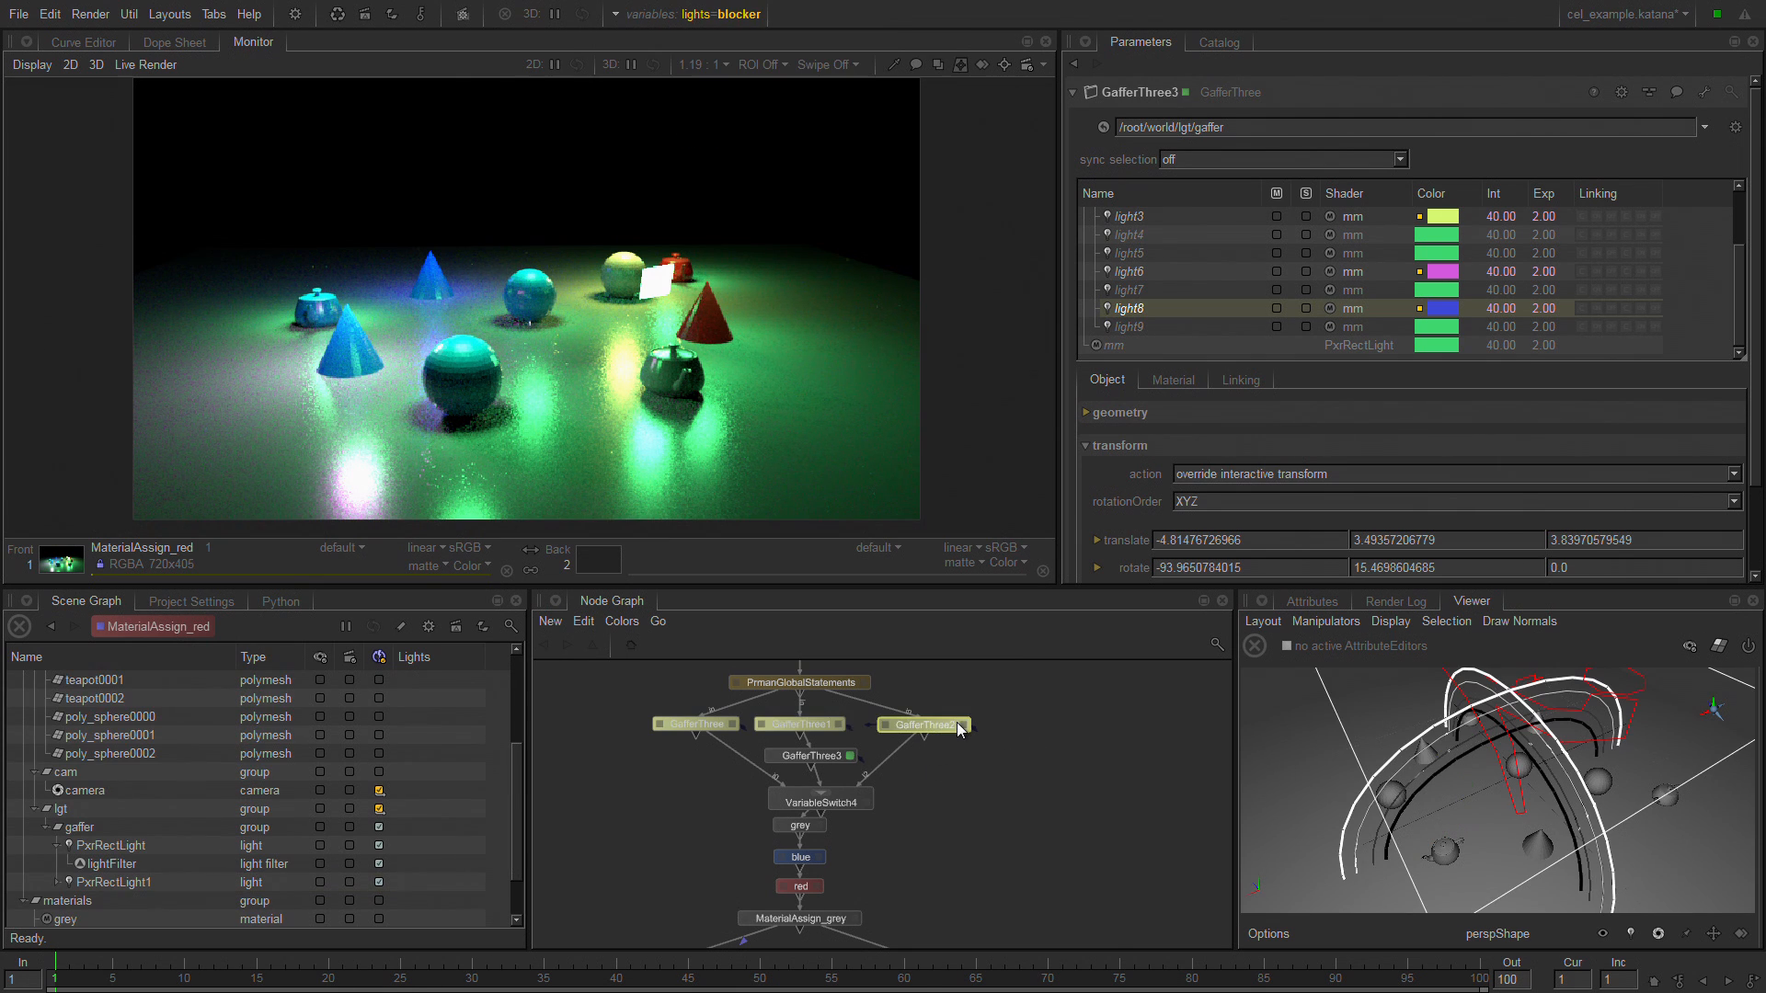
left_click(964, 725)
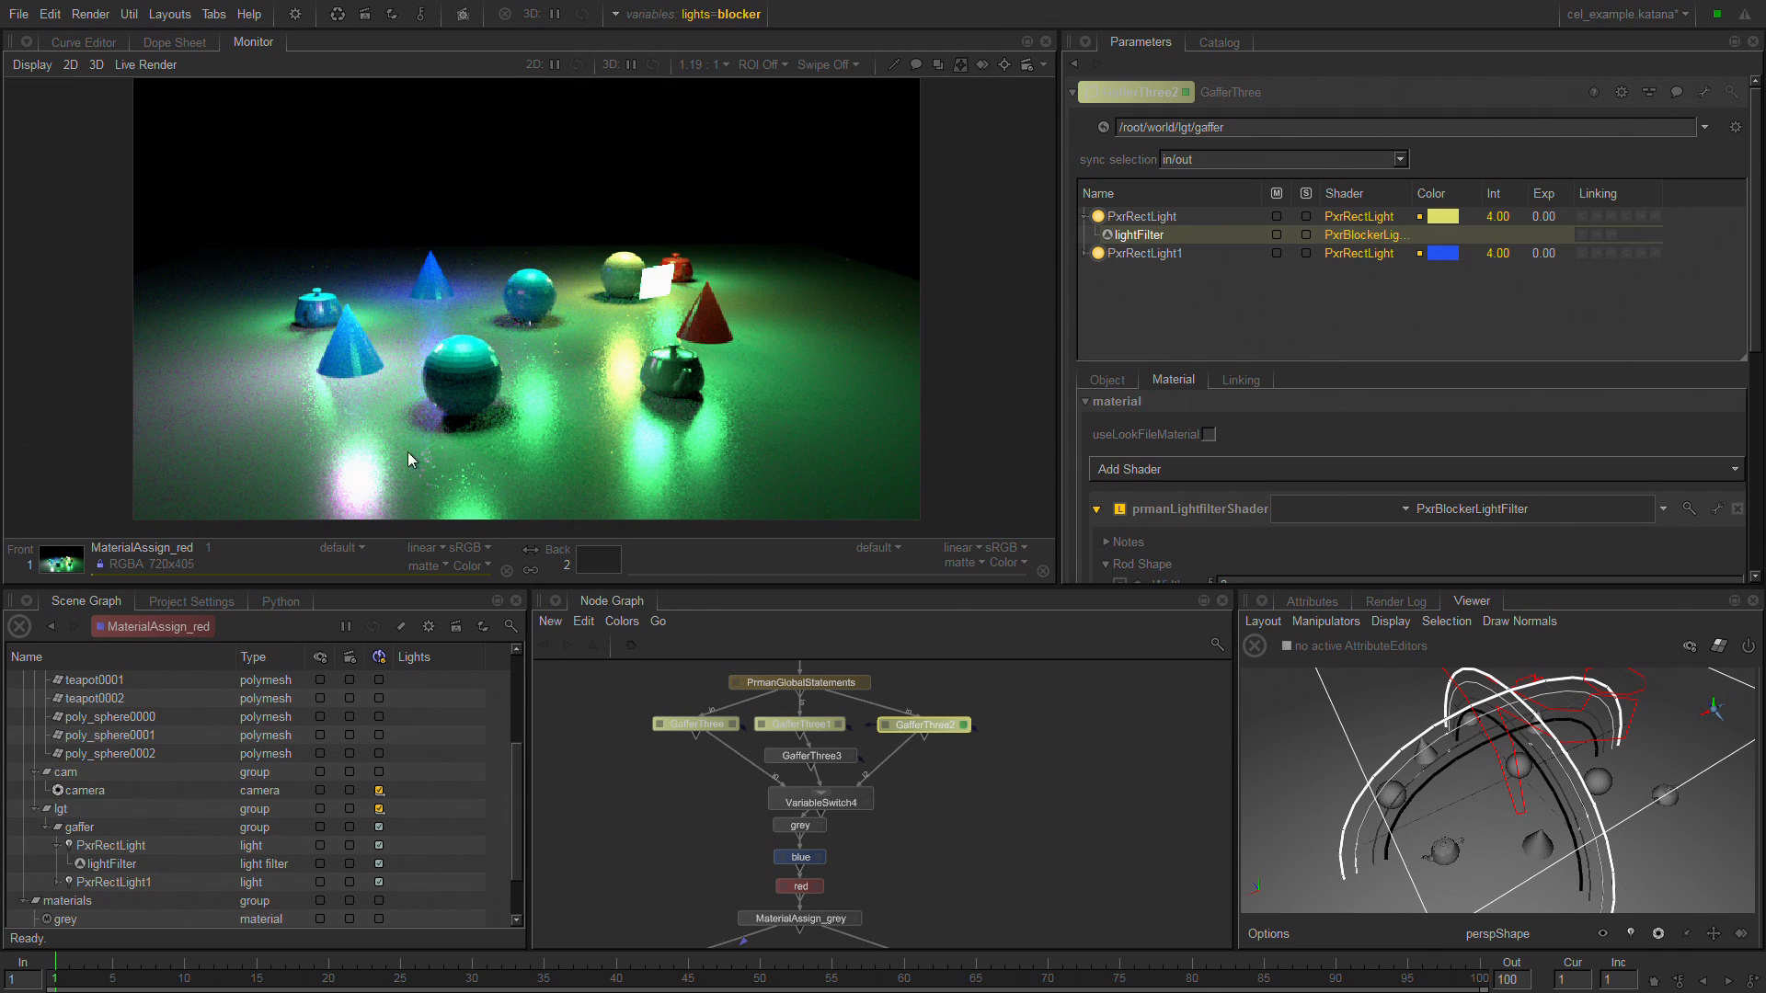
Start a live render from the MaterialAssign_red node.
right_click(993, 820)
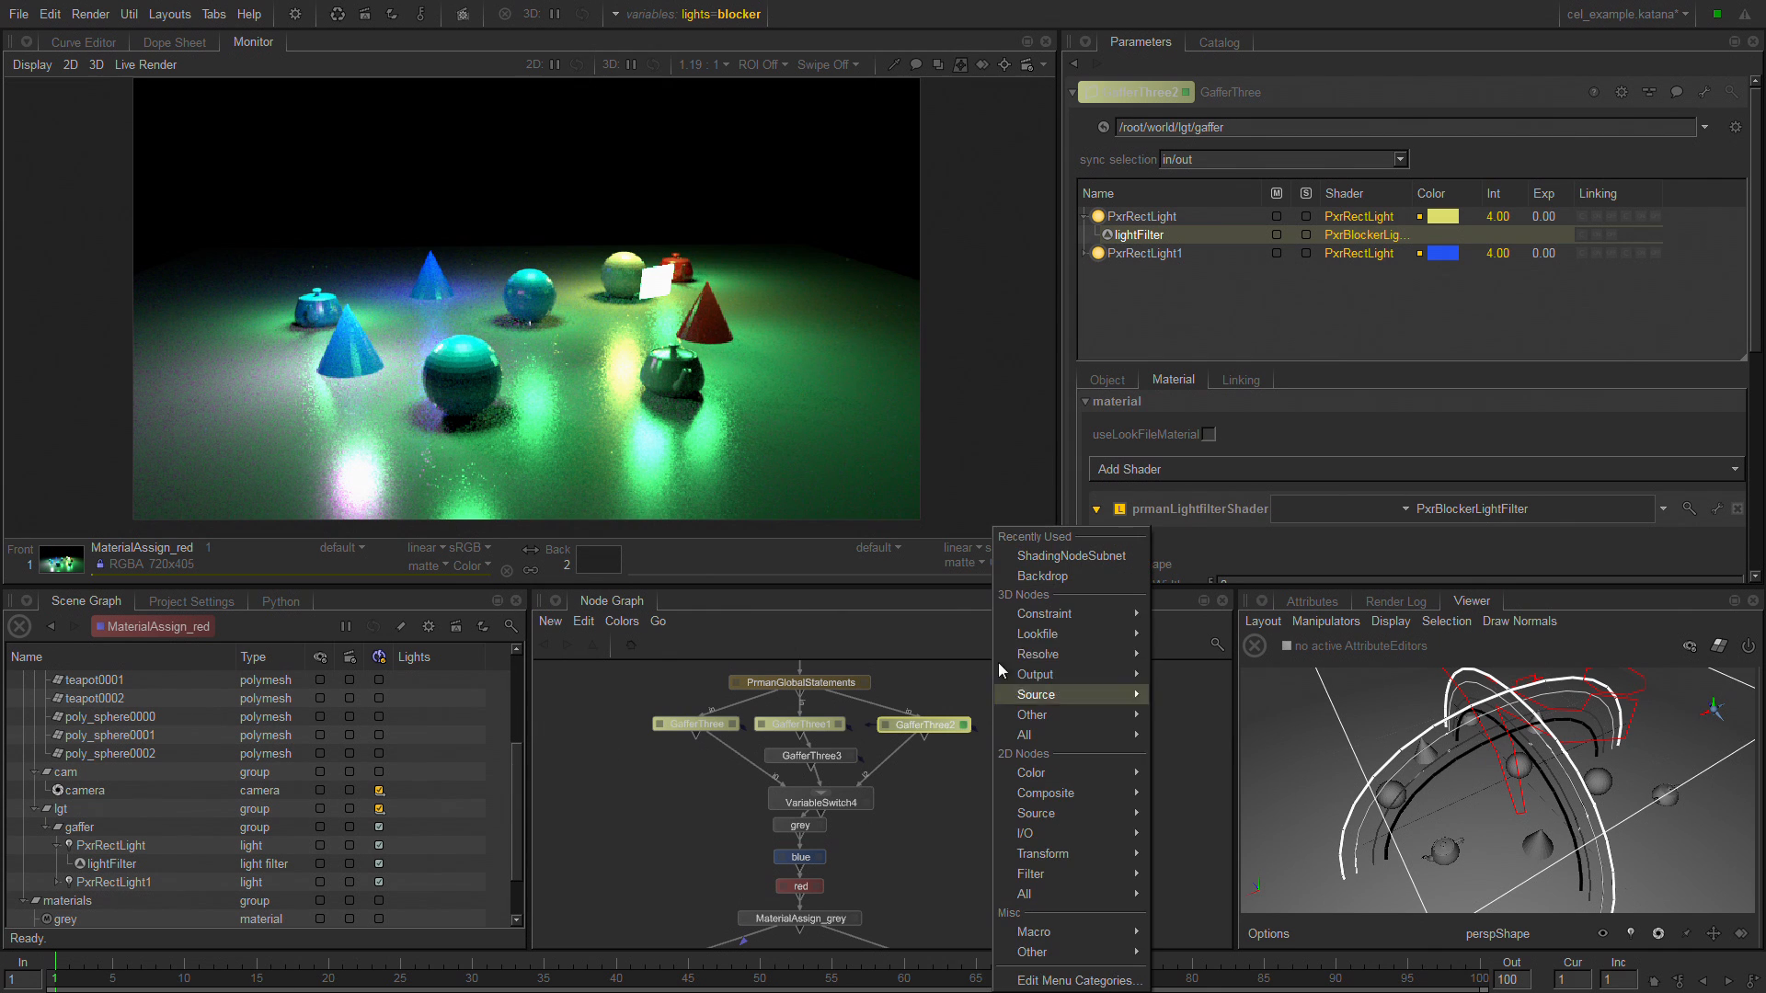
left_click(957, 721)
right_click(931, 837)
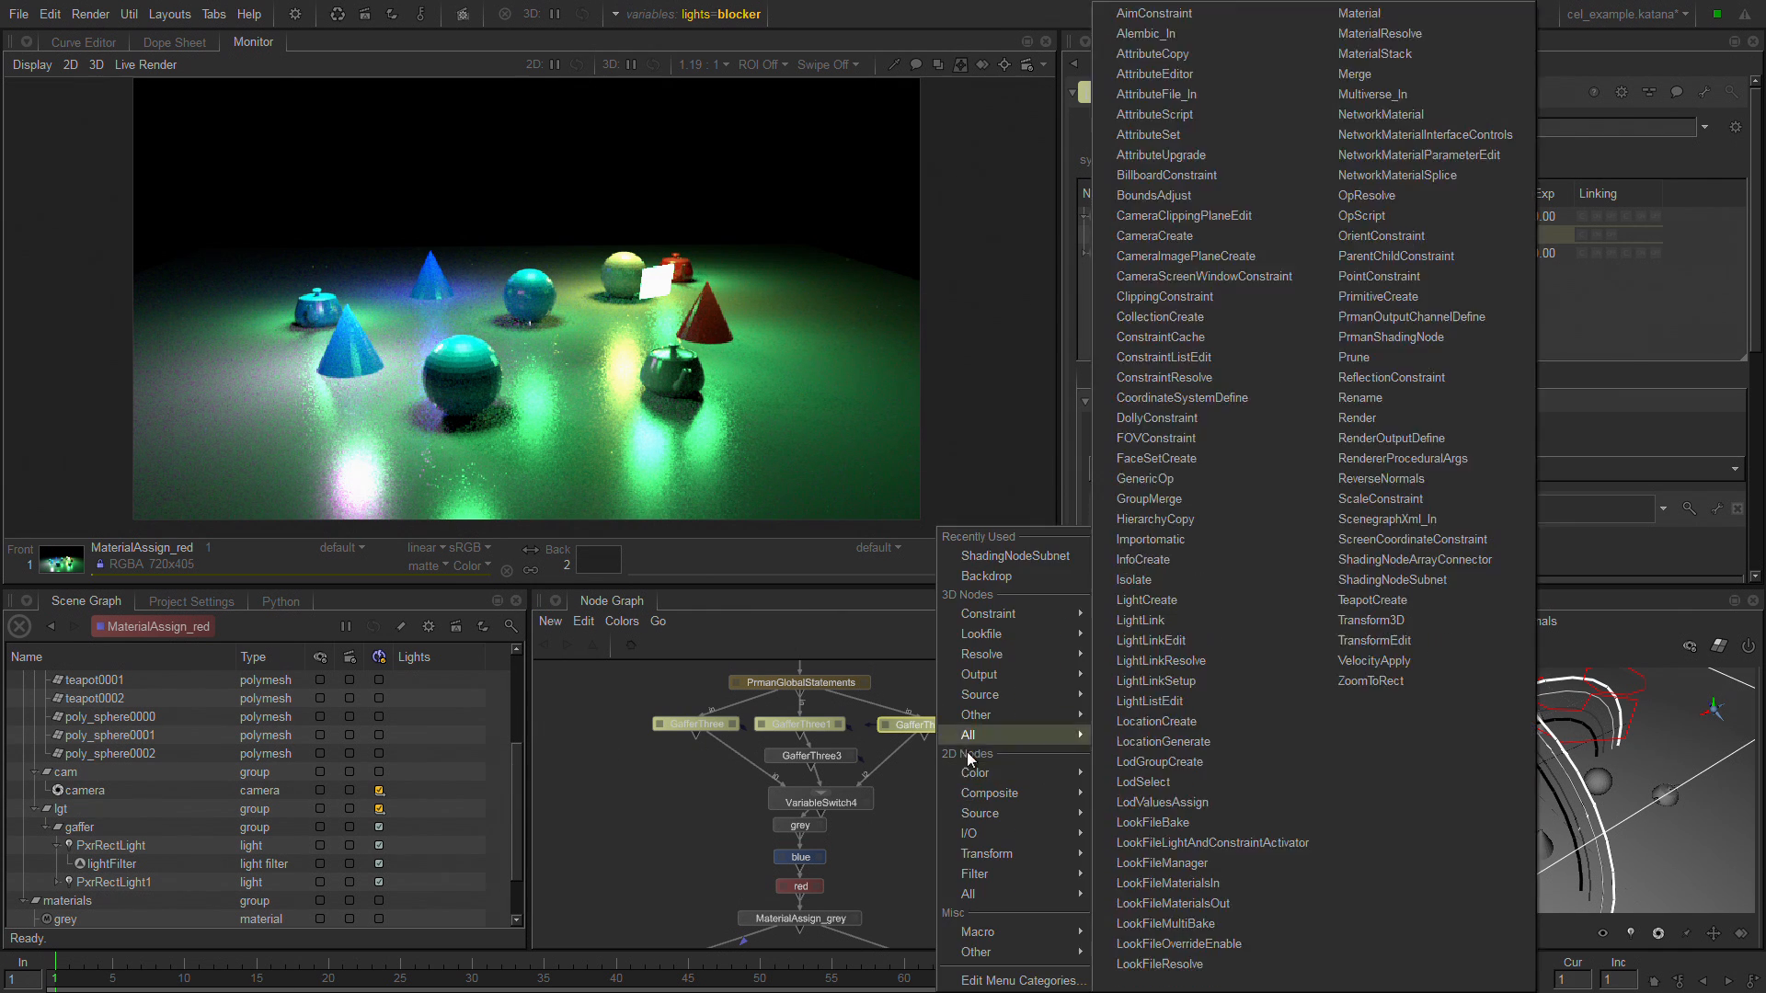
left_click(879, 782)
middle_click_drag(996, 844, 972, 563)
right_click(666, 732)
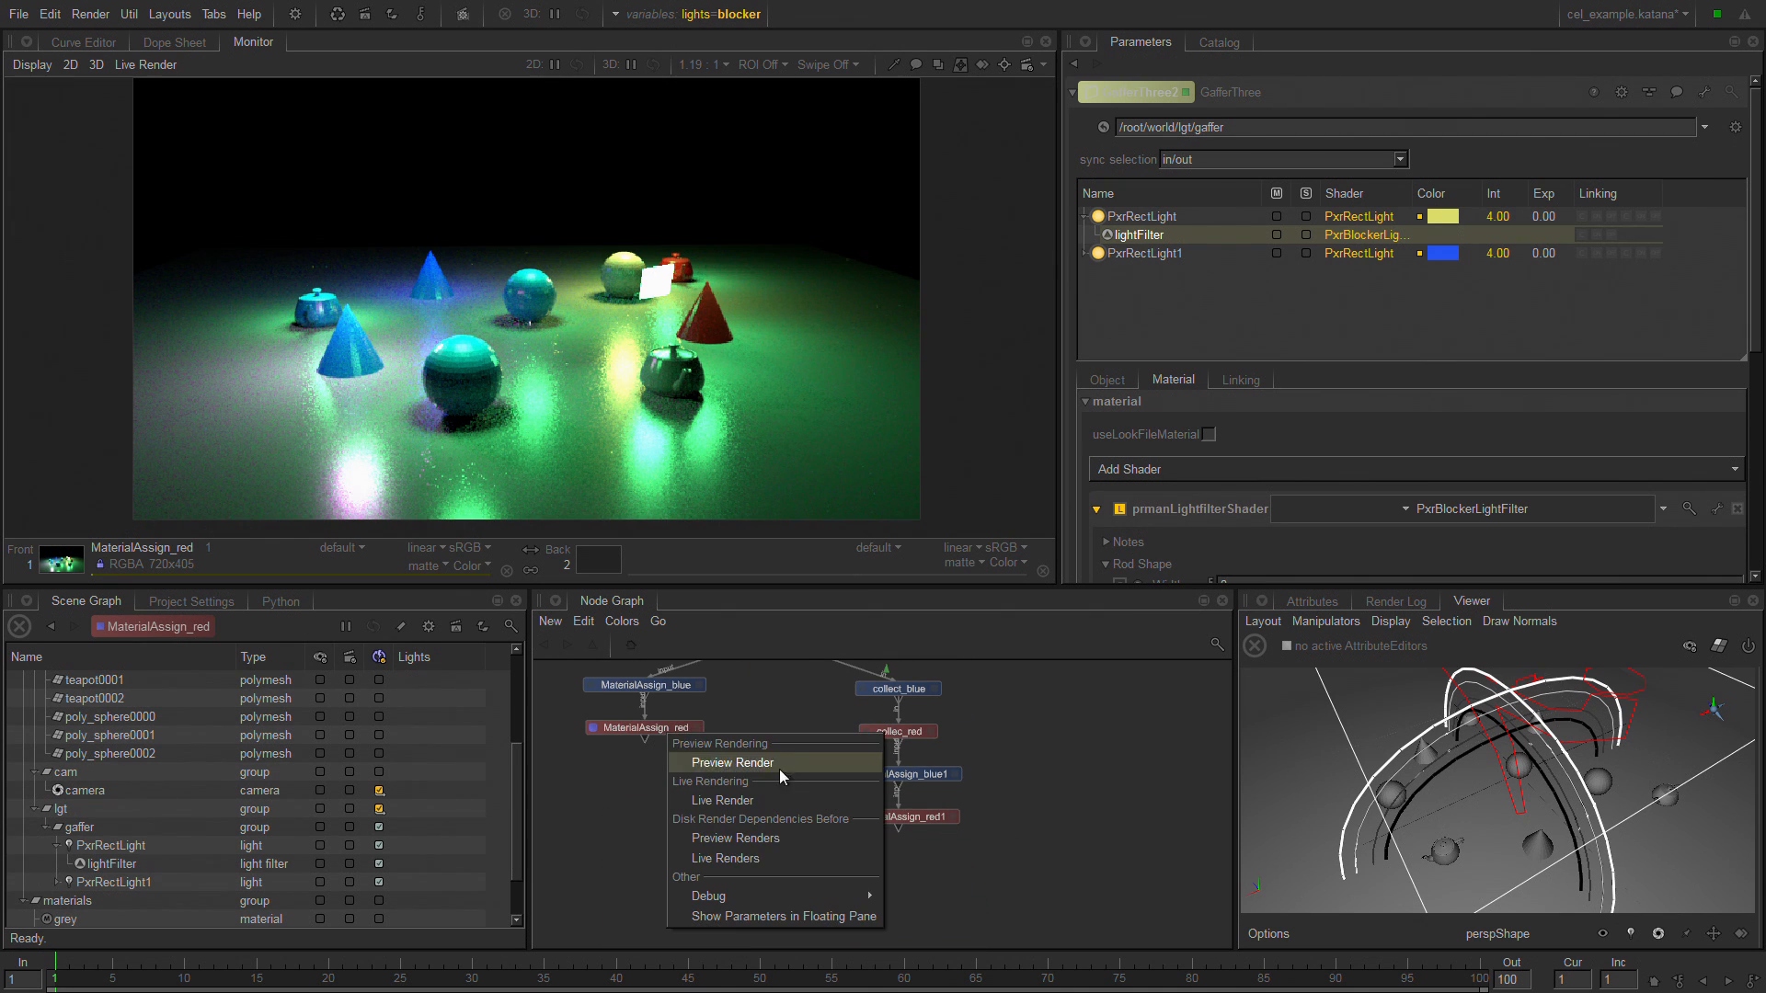
left_click(774, 798)
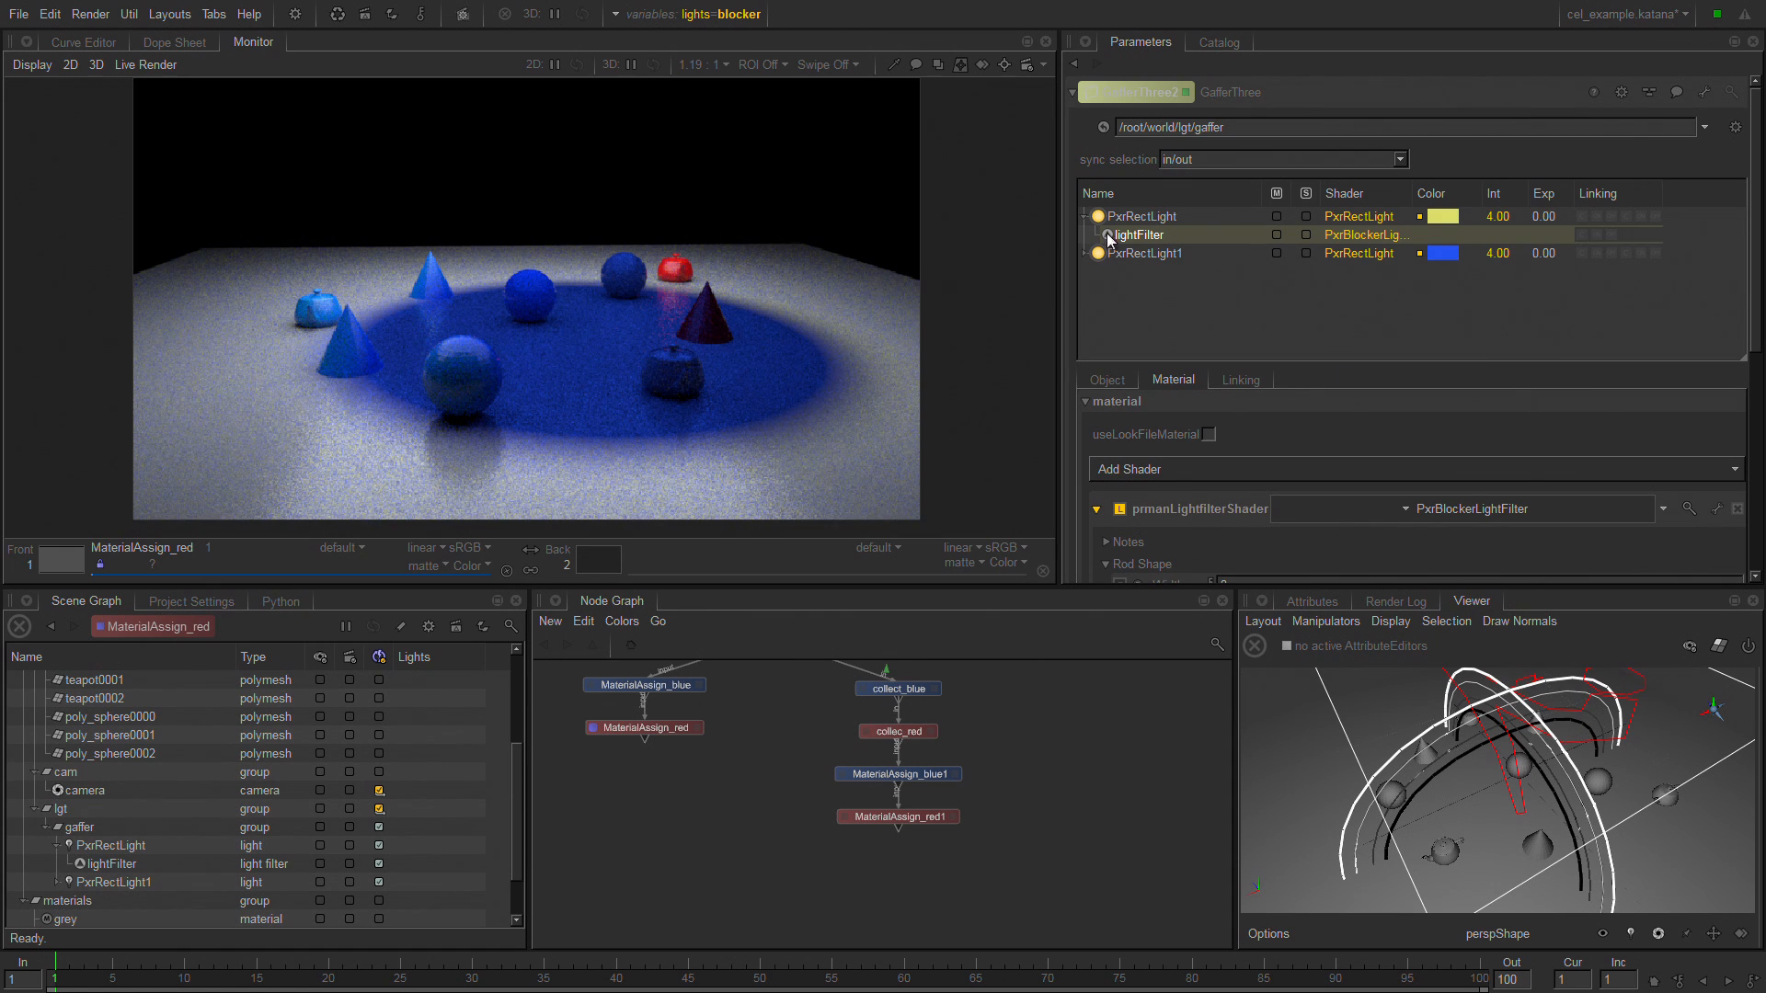
Select PxrRectLight1 in GafferThree2 and mute it.
left_click(1173, 256)
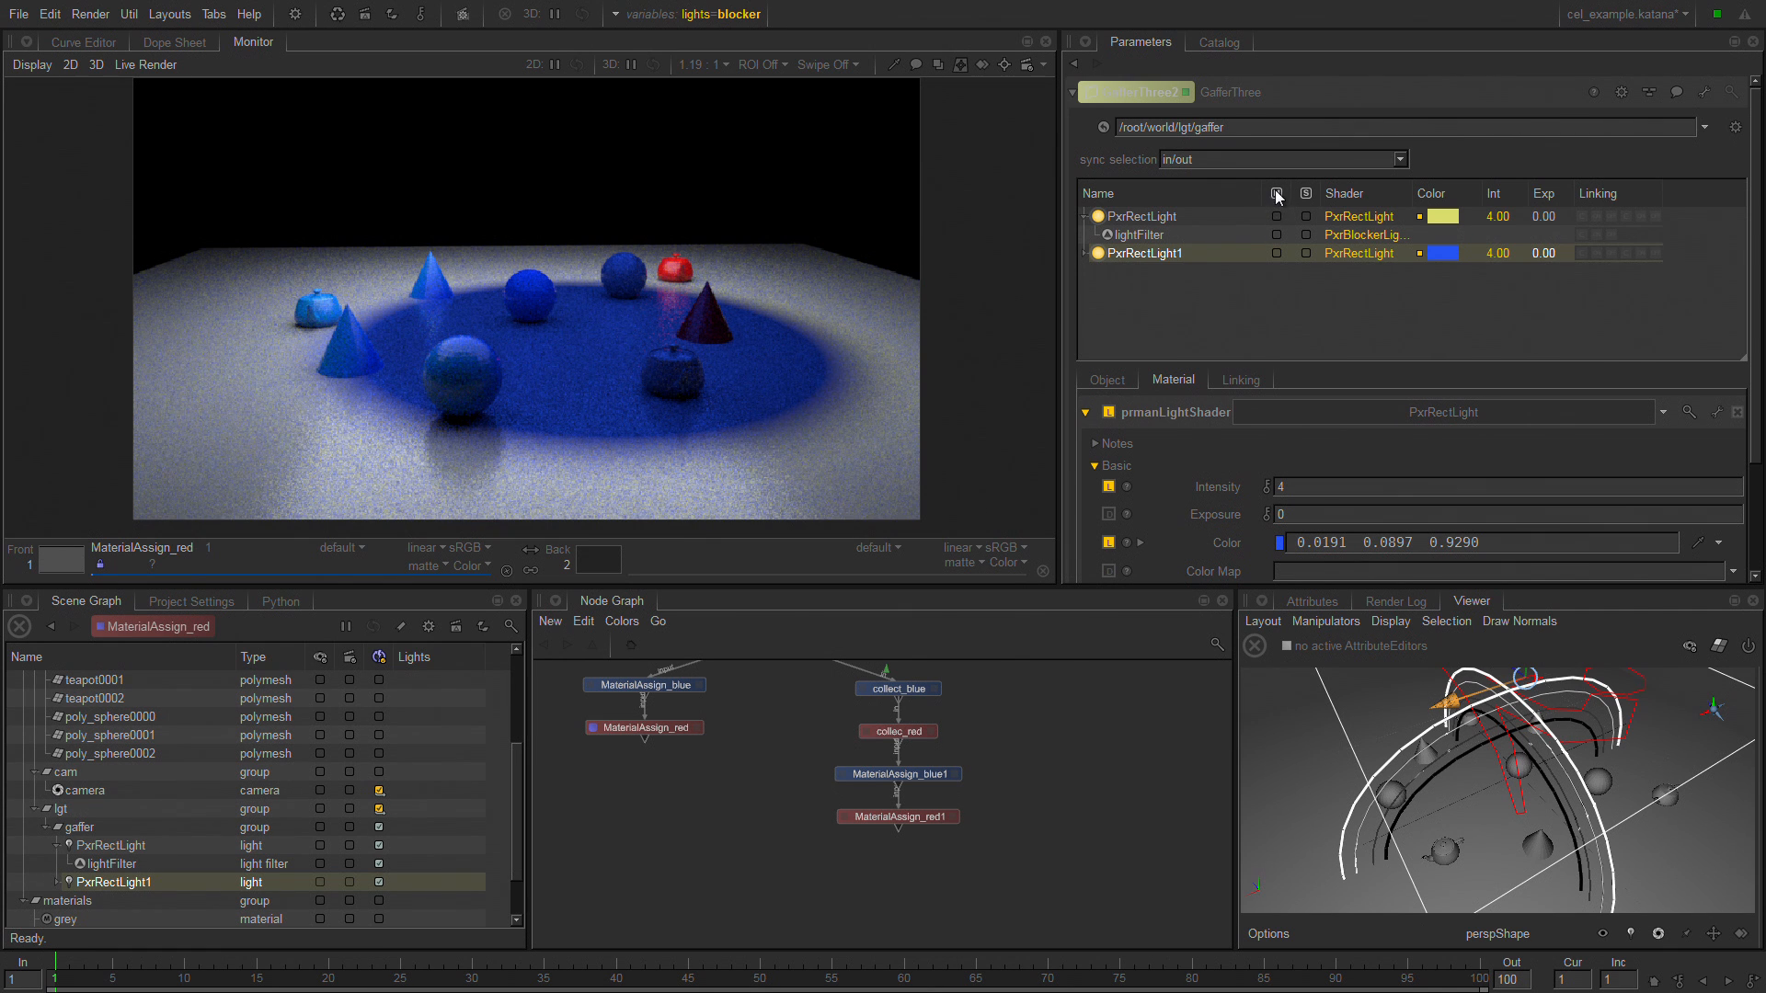
left_click(1276, 253)
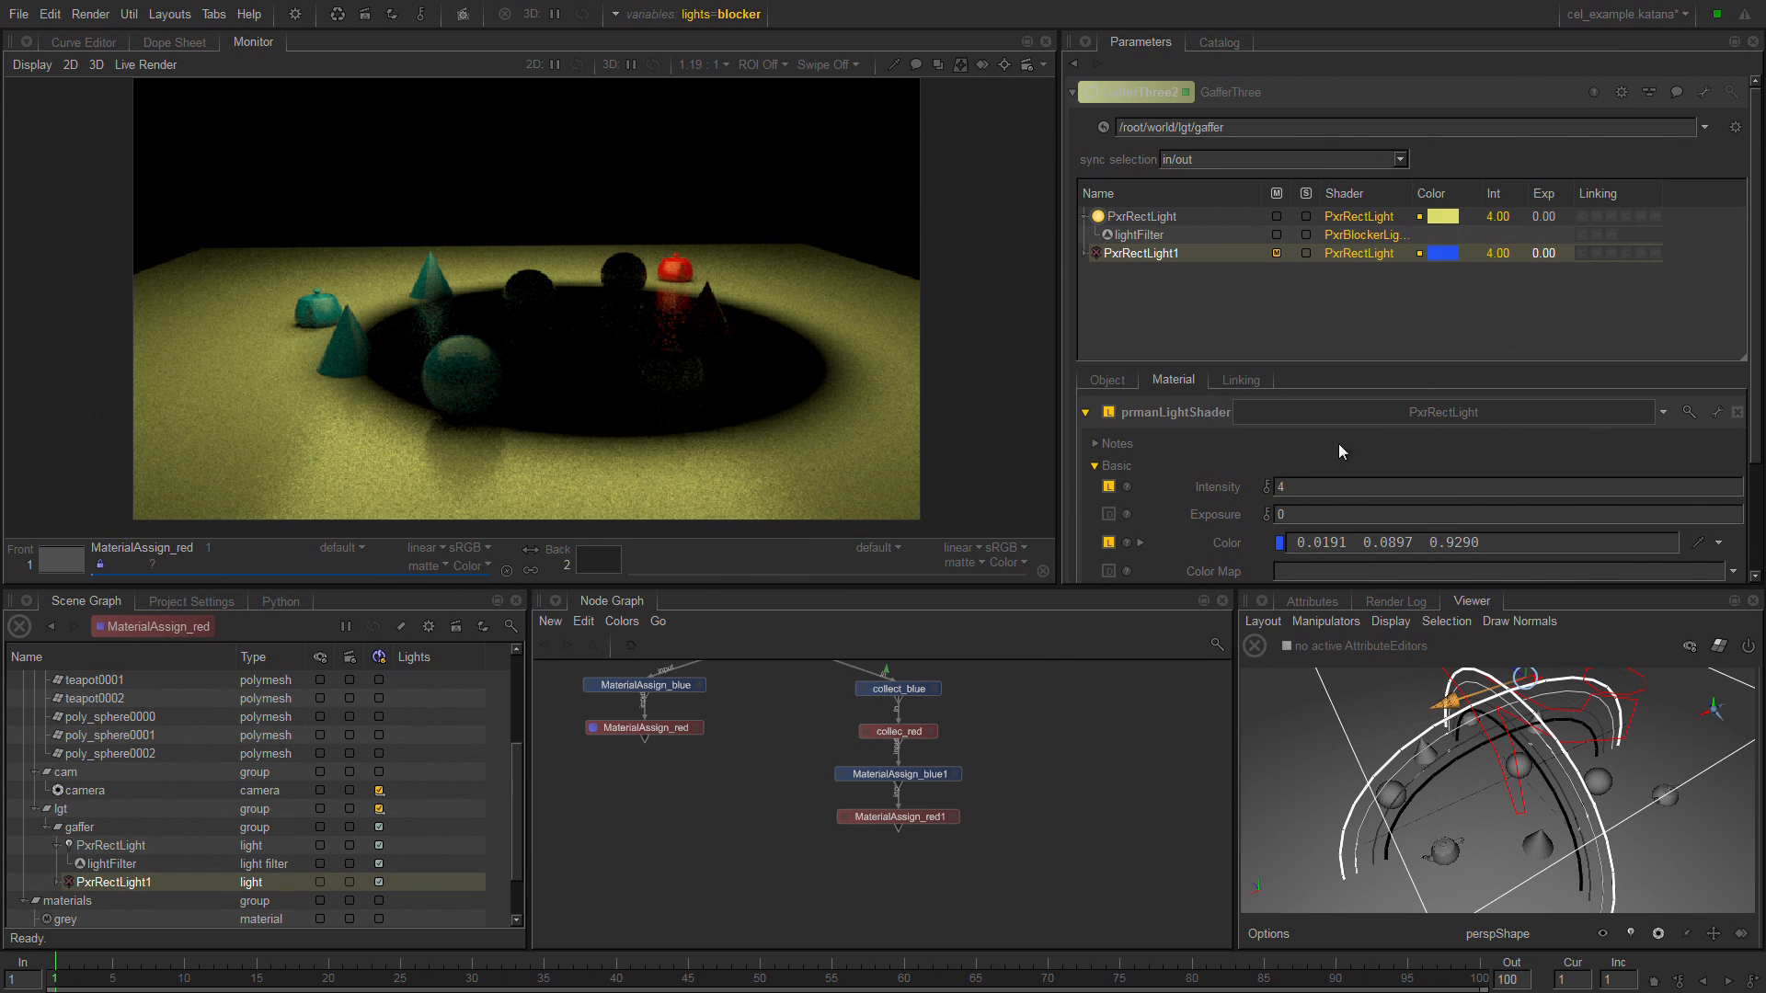
Select the lightFilter under PxrRectLight and reposition the blocker along the ground among the objects during the live render.
left_click(1139, 235)
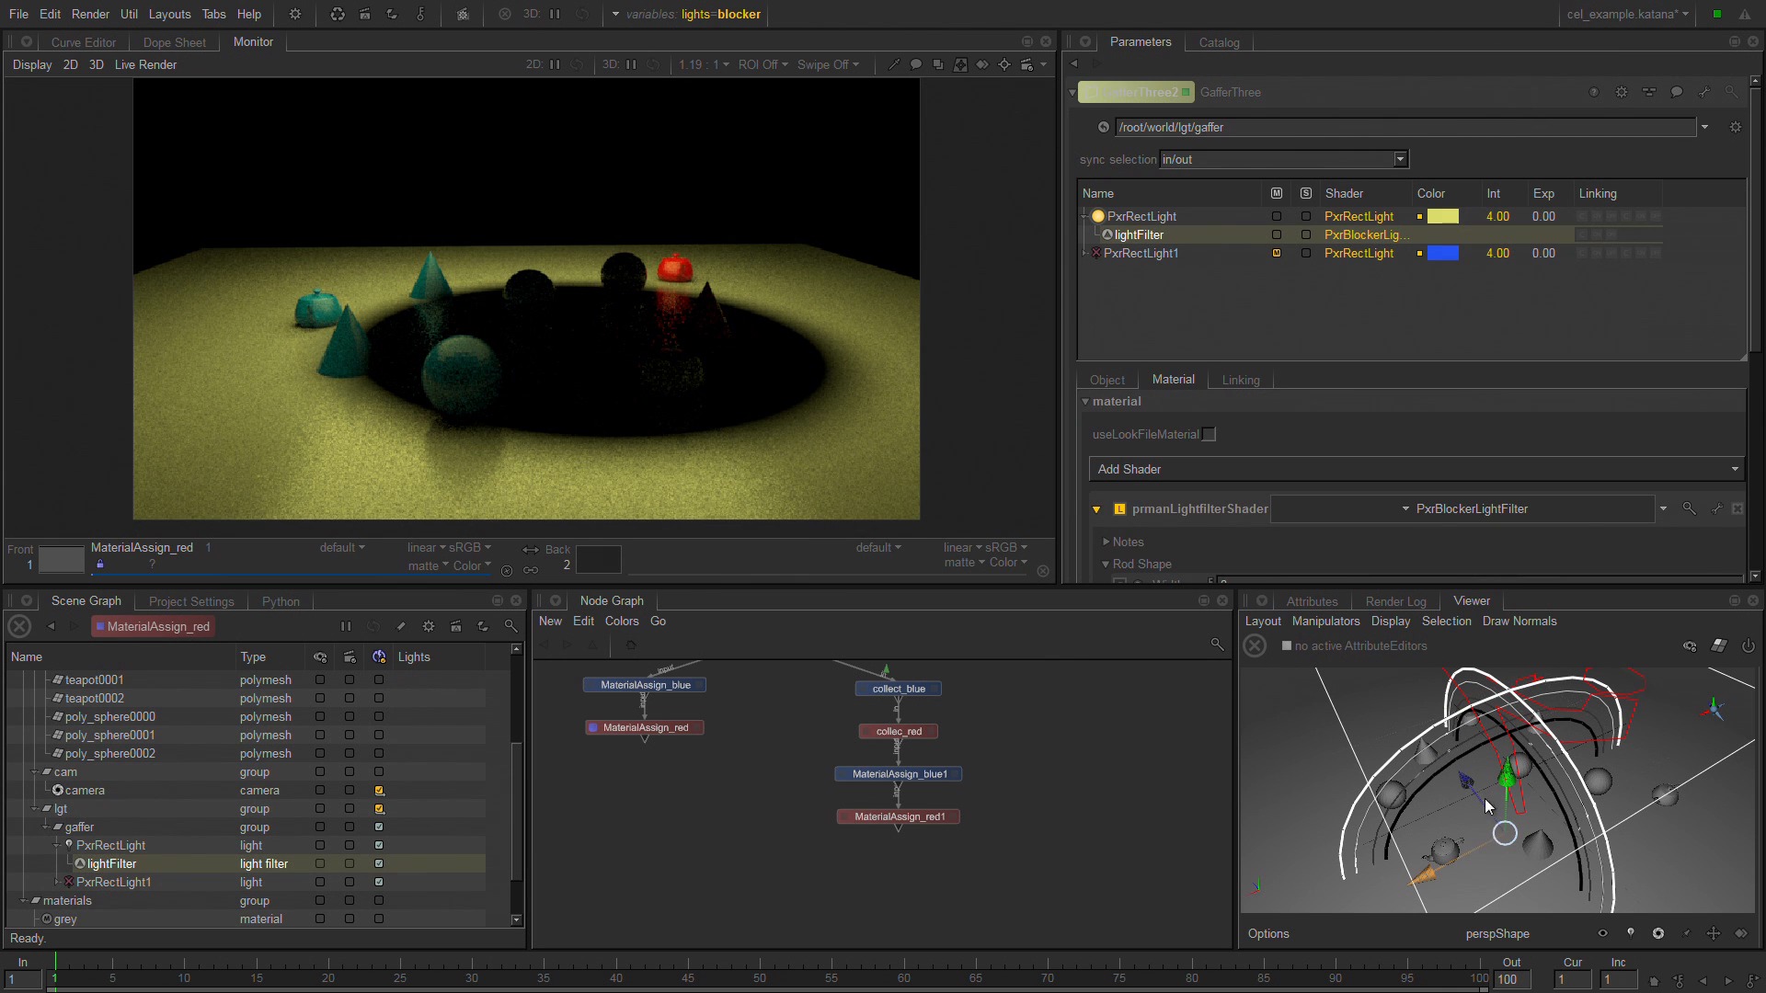
left_click_drag(1488, 806, 1430, 709)
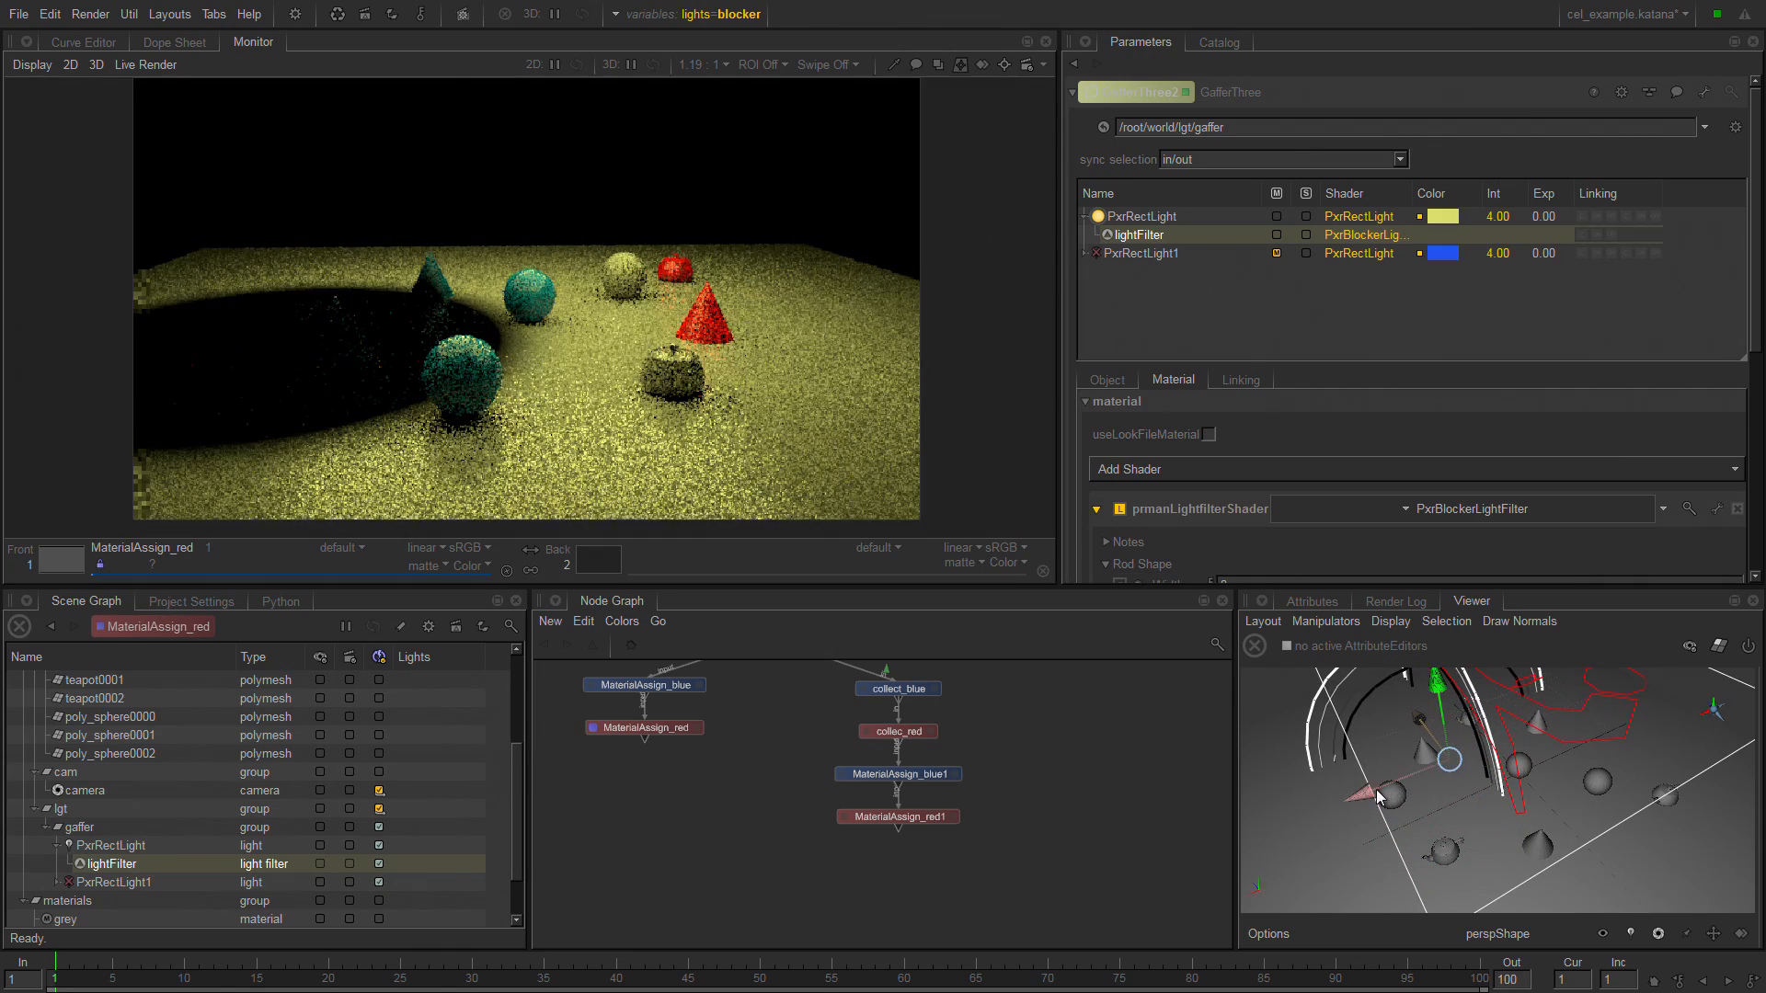
left_click_drag(1380, 796, 1368, 801)
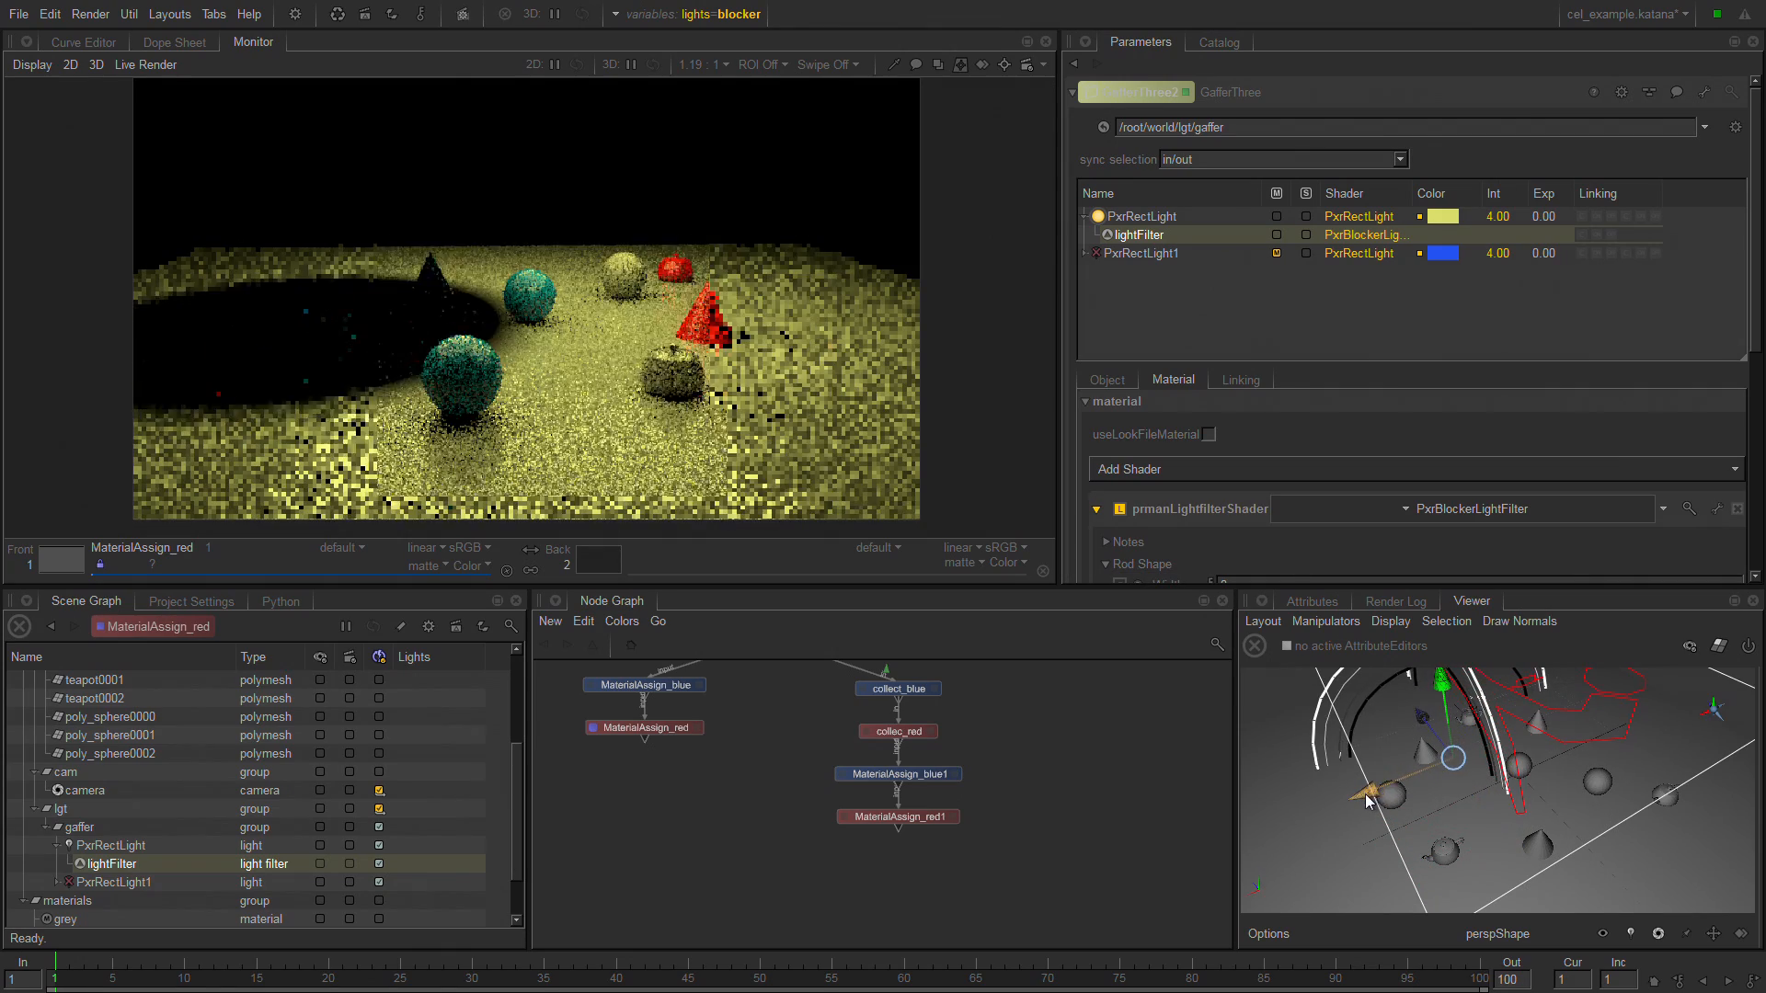
left_click_drag(1435, 736, 1457, 761)
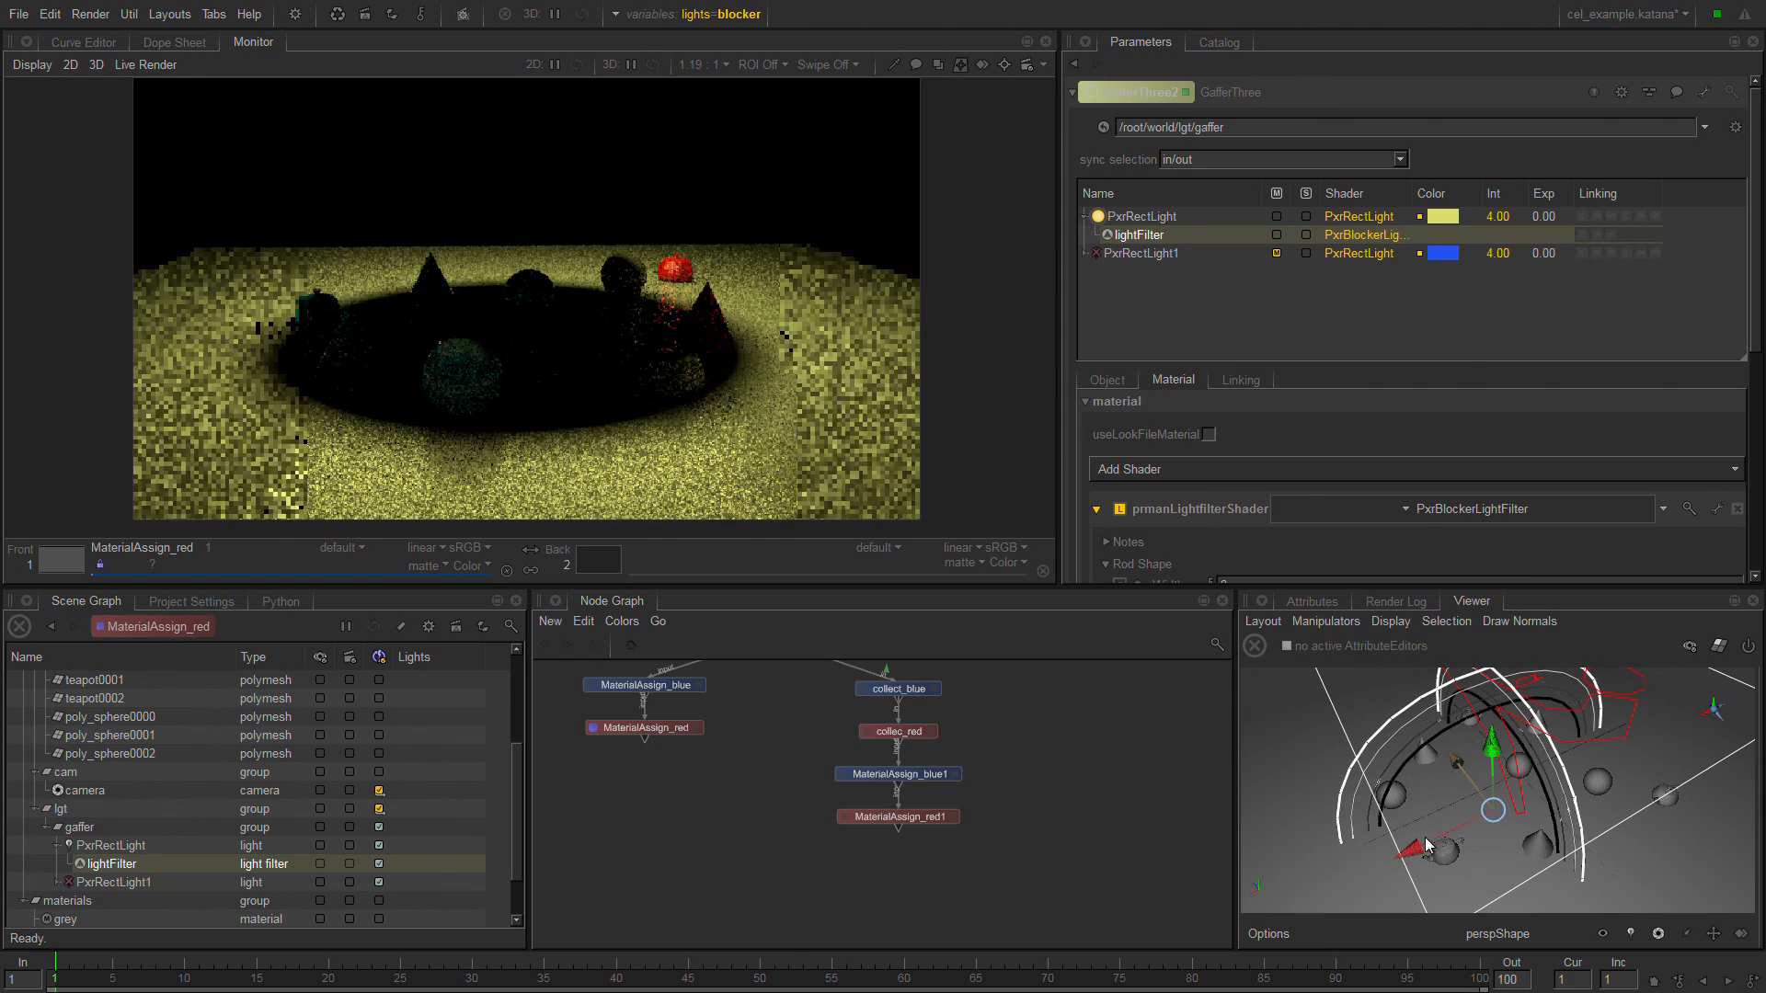
left_click_drag(1413, 850, 1472, 828)
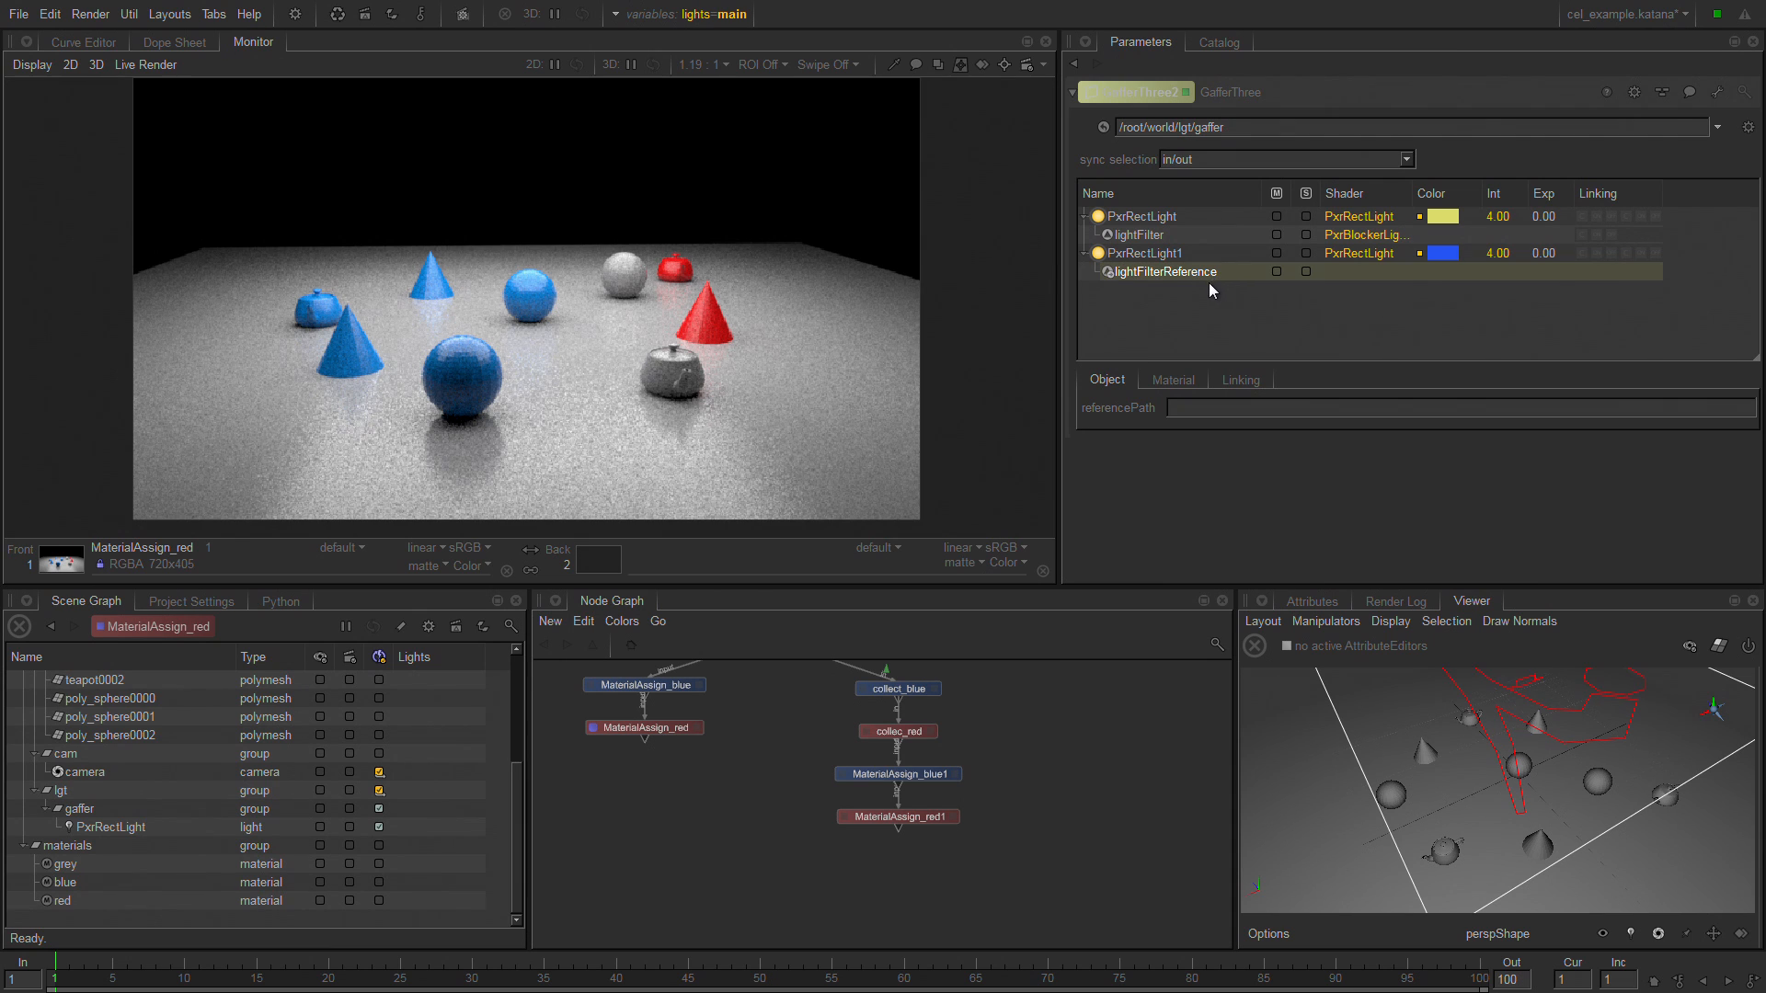
Display the light linking settings of PxrRectLight in GafferThree2.
left_click(1170, 218)
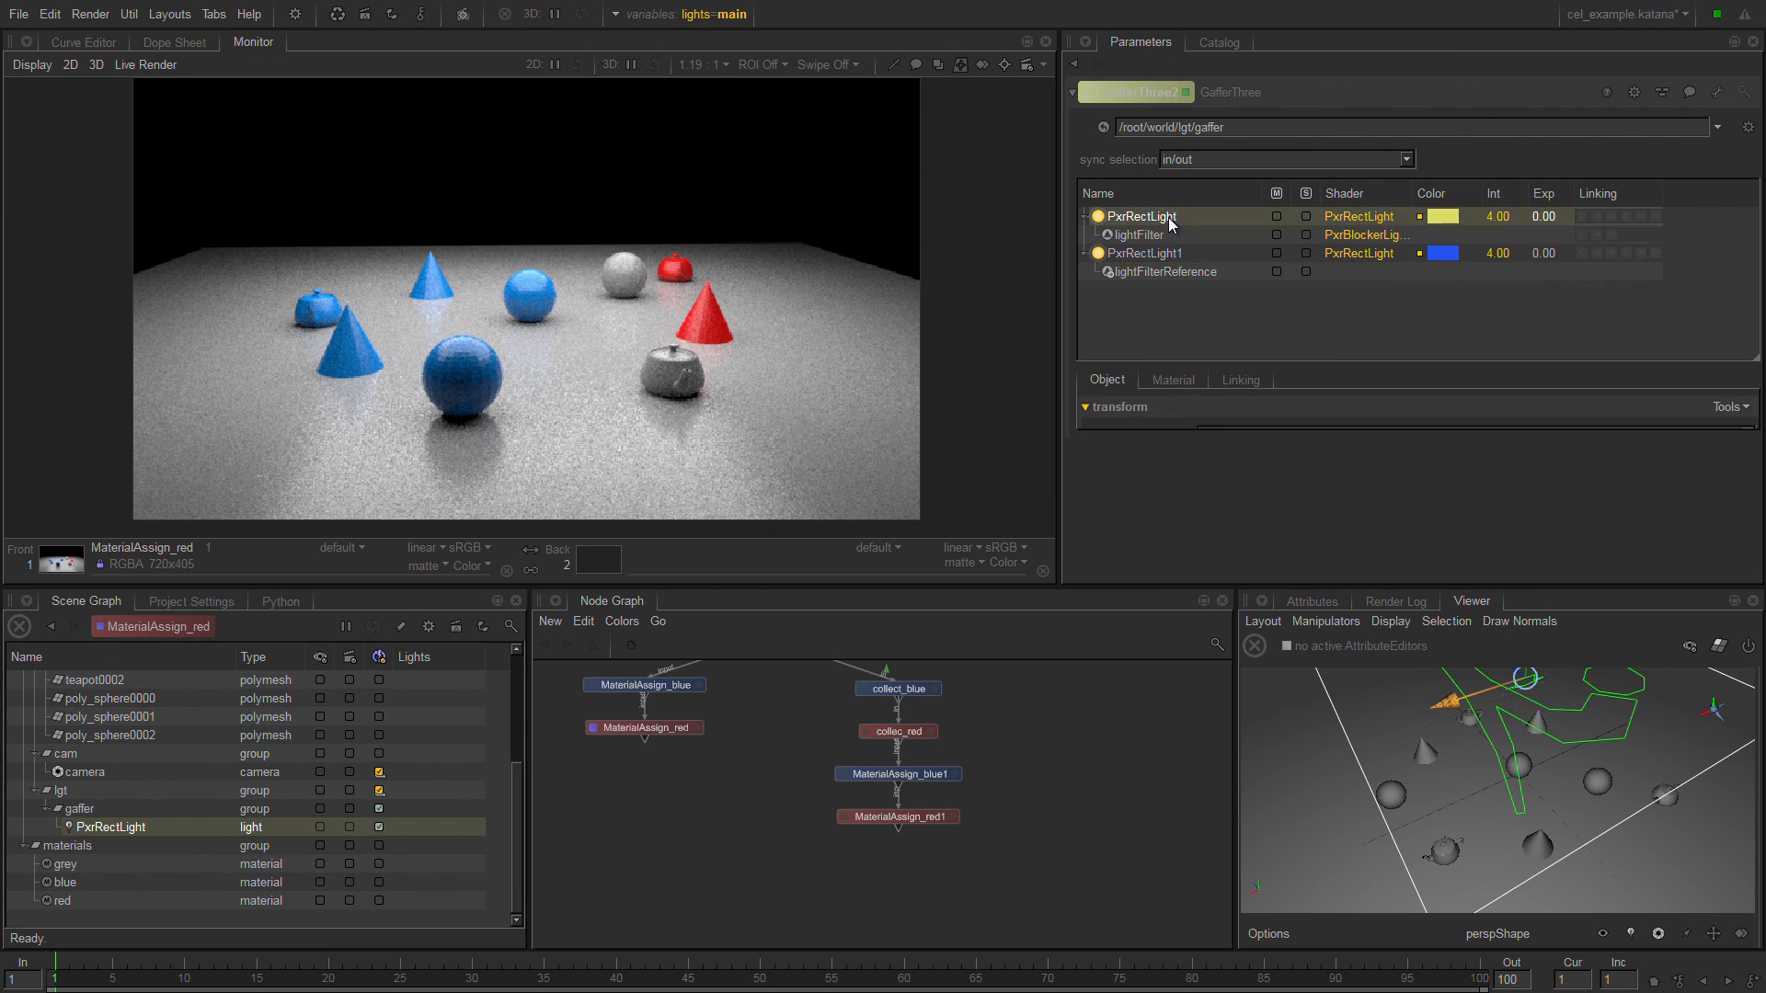
left_click(1237, 380)
mouse_move(1756, 282)
left_mouse_down()
mouse_move(1750, 345)
mouse_move(1751, 285)
left_mouse_up()
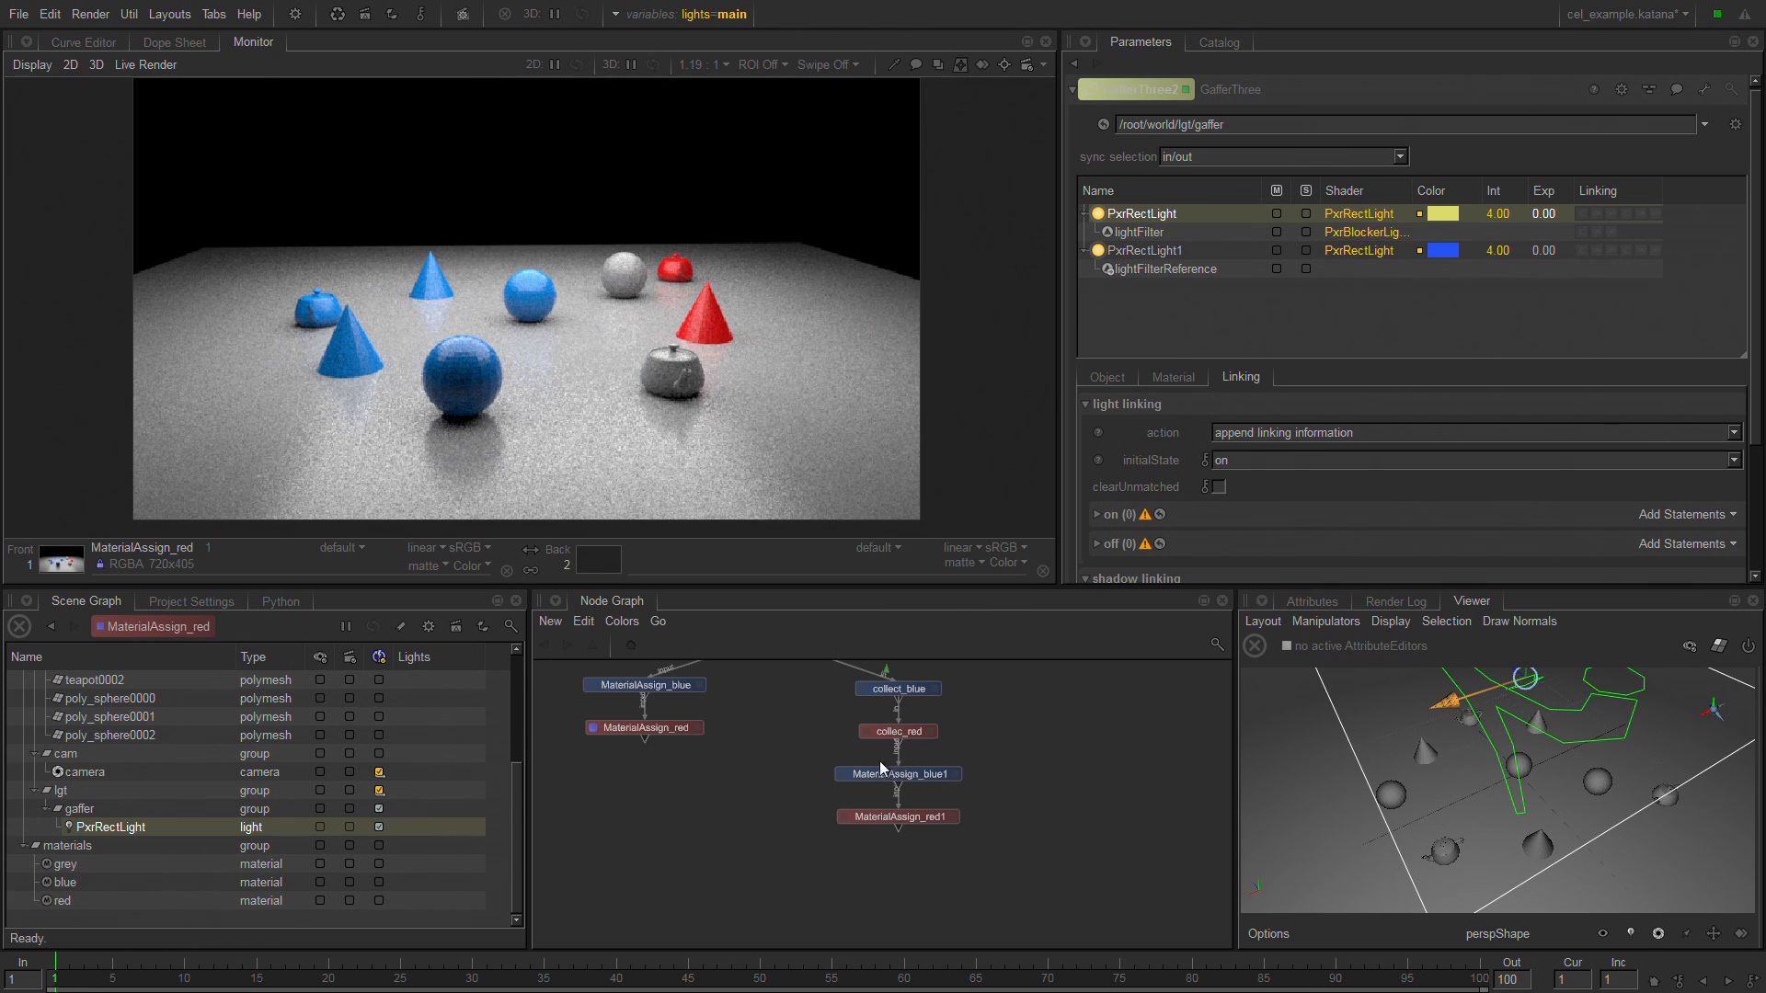
Display the parameters of the GafferThree1 node and select its rig group.
middle_click_drag(880, 760, 869, 966)
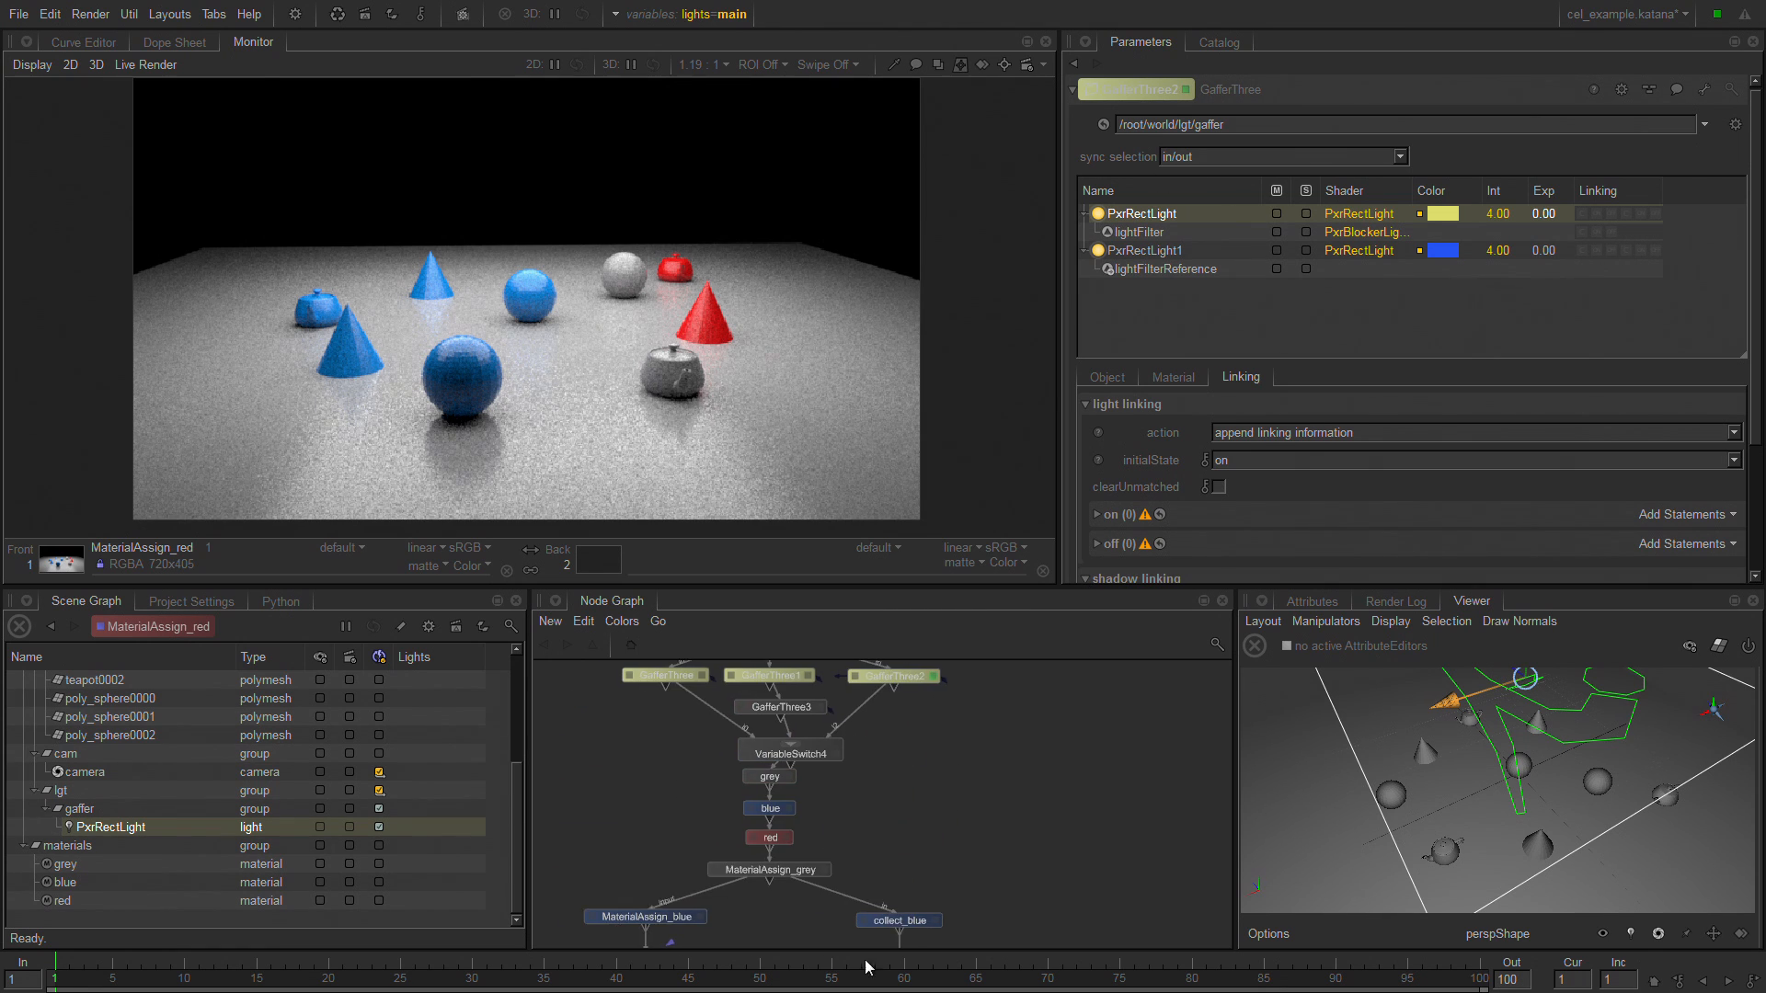
left_click(713, 679)
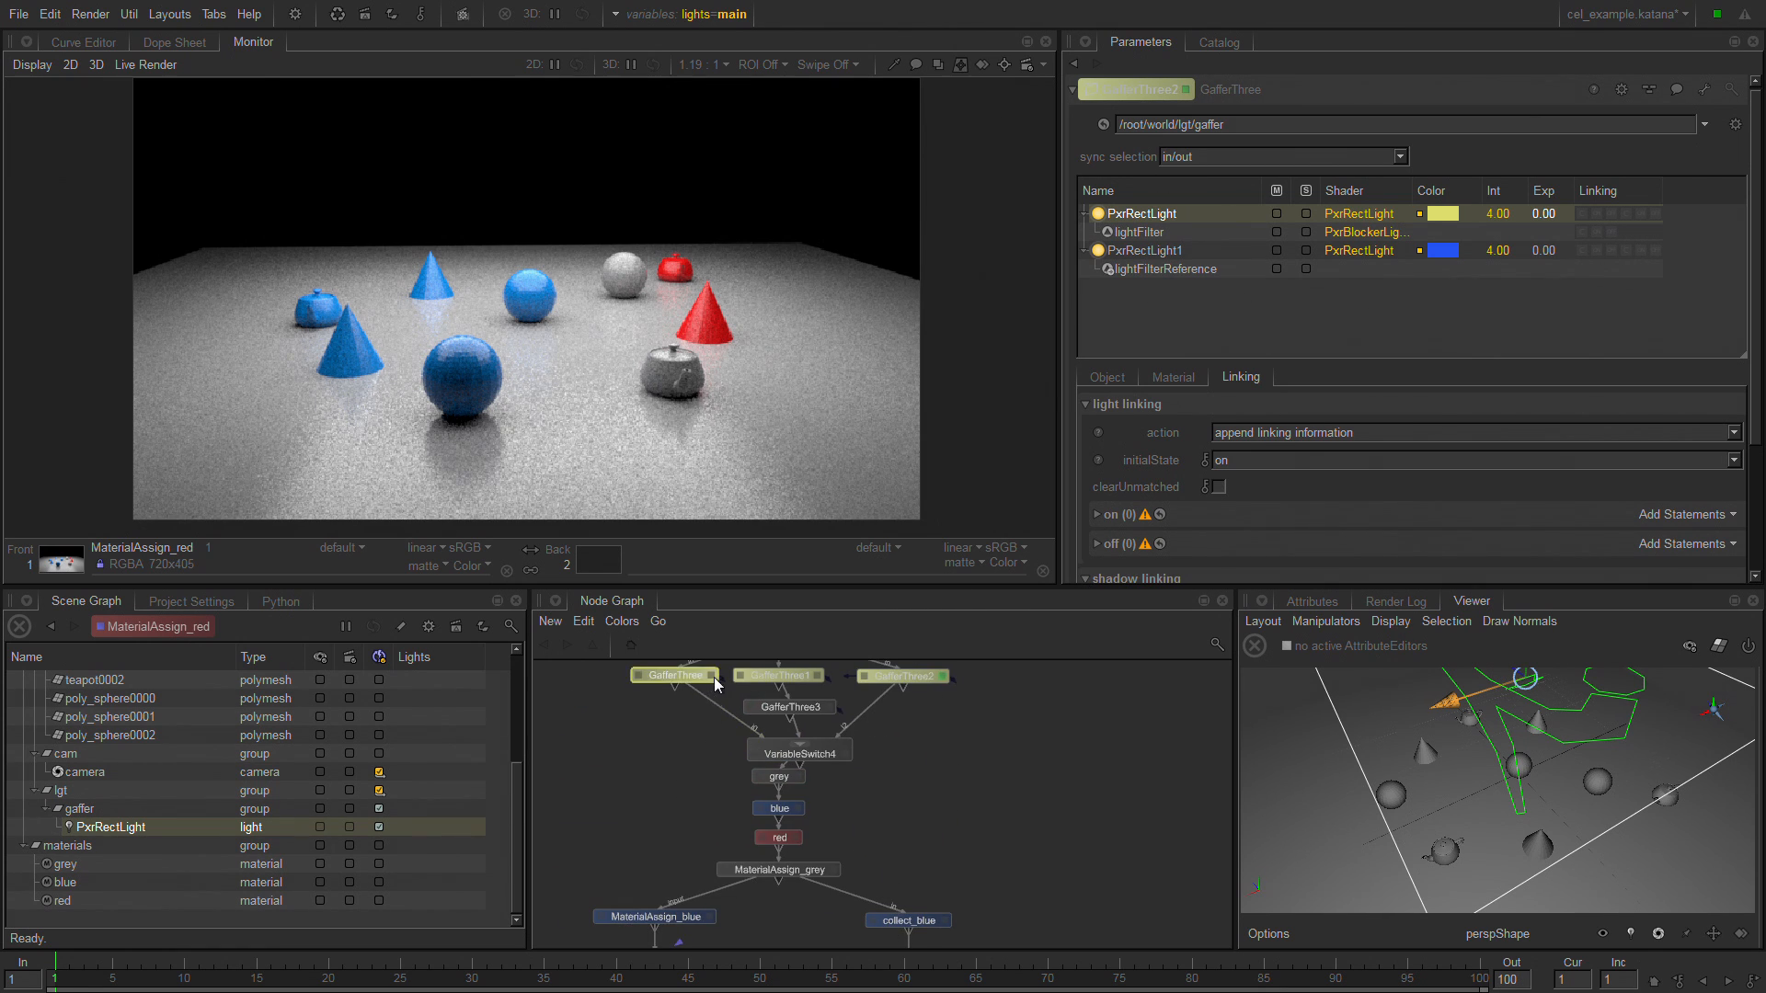
left_click(813, 674)
left_click(817, 675)
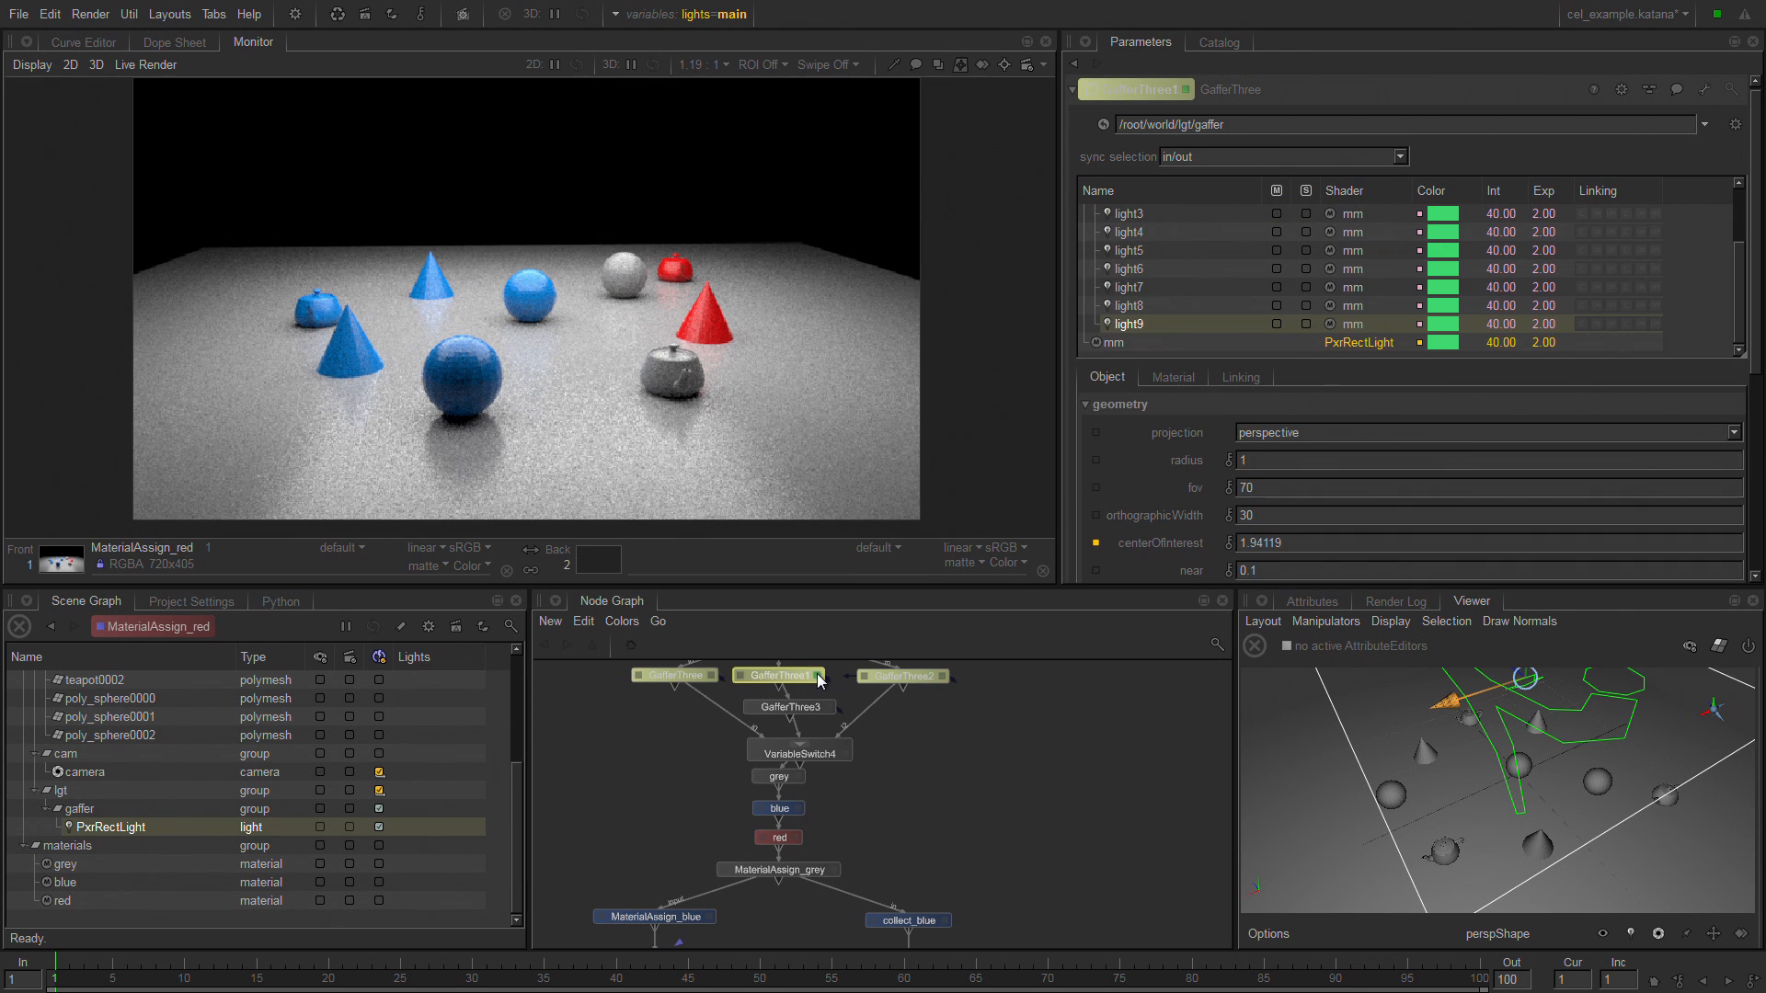
left_click(1743, 227)
left_click(1129, 215)
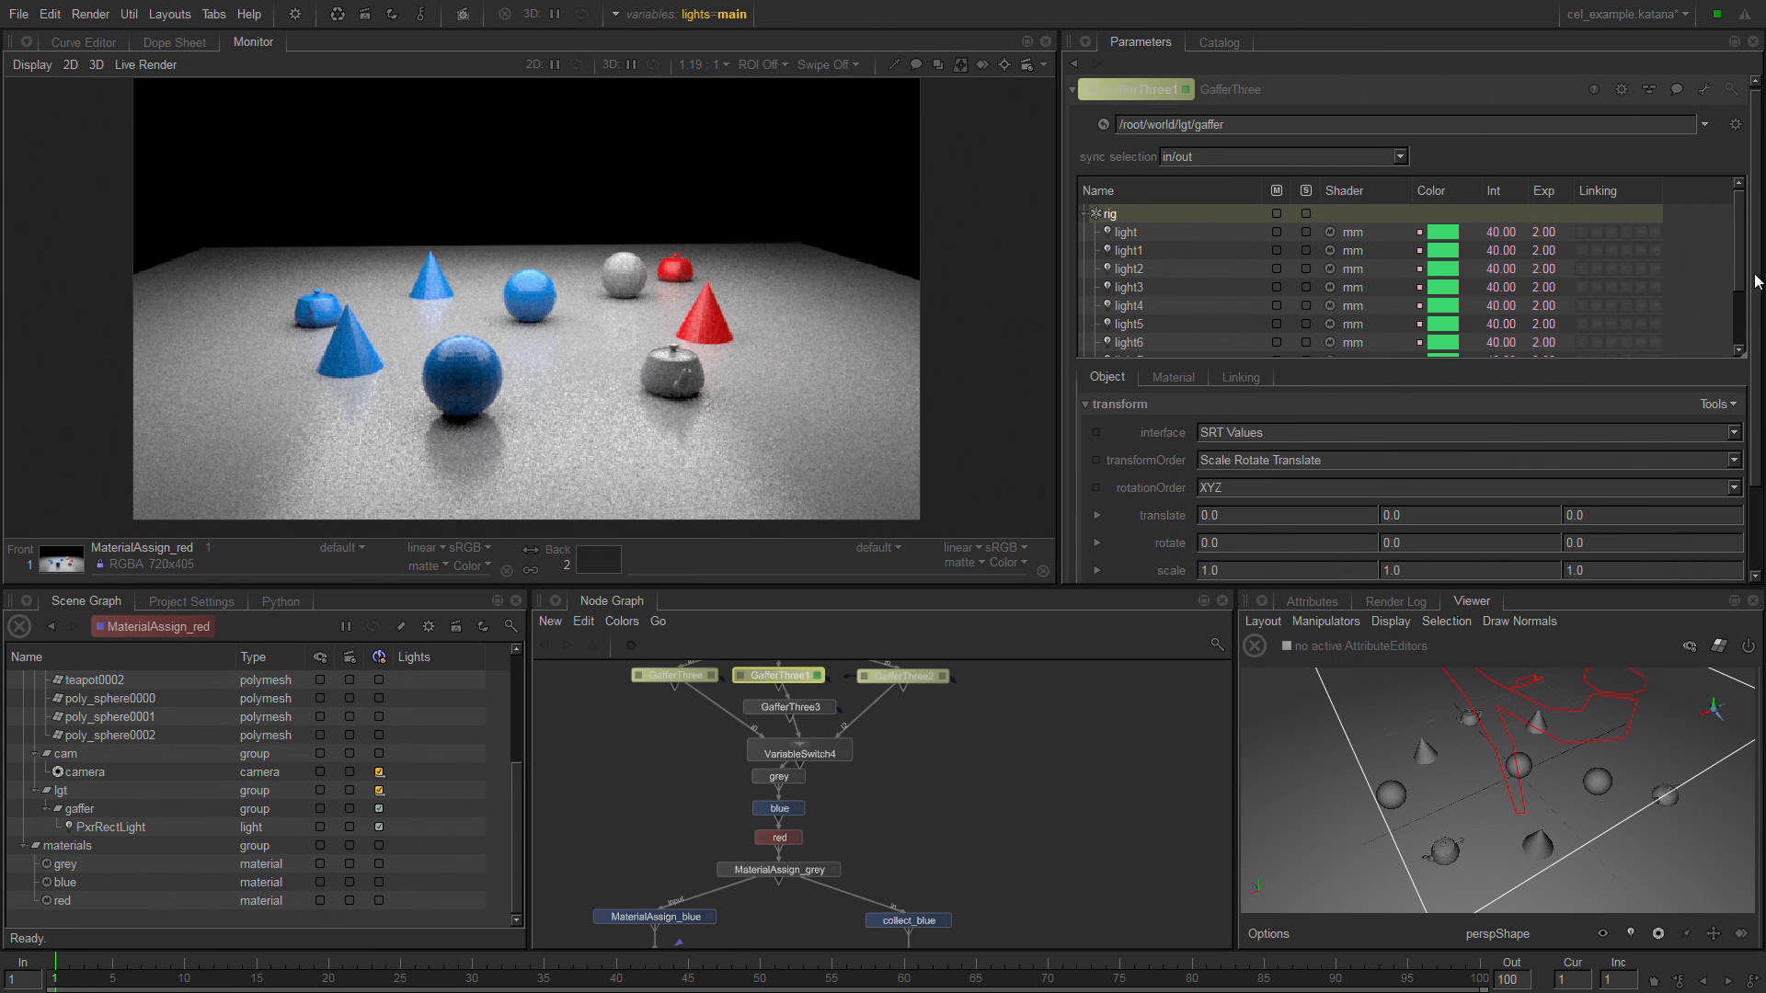
Examine the rig's object parameters and display the light and shadow linking settings of light4.
scroll(1725, 436, "down", 3)
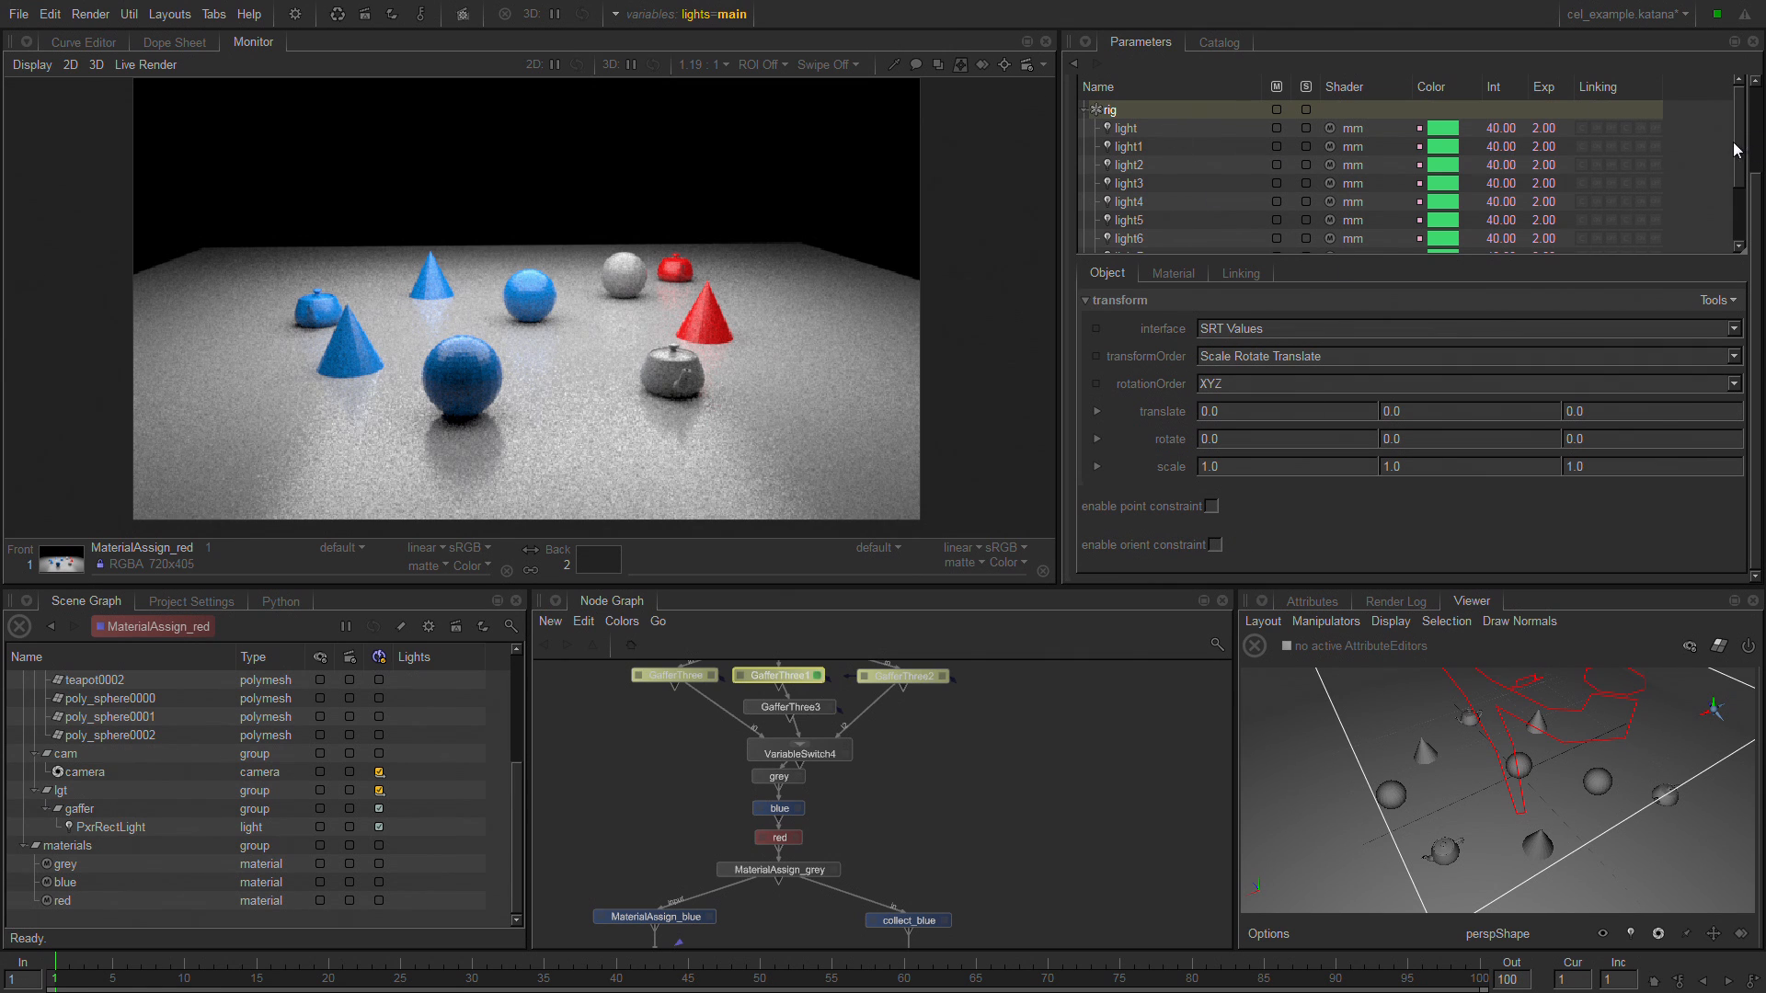
scroll(1741, 171, "down", 2)
scroll(1744, 171, "up", 2)
left_click(1152, 200)
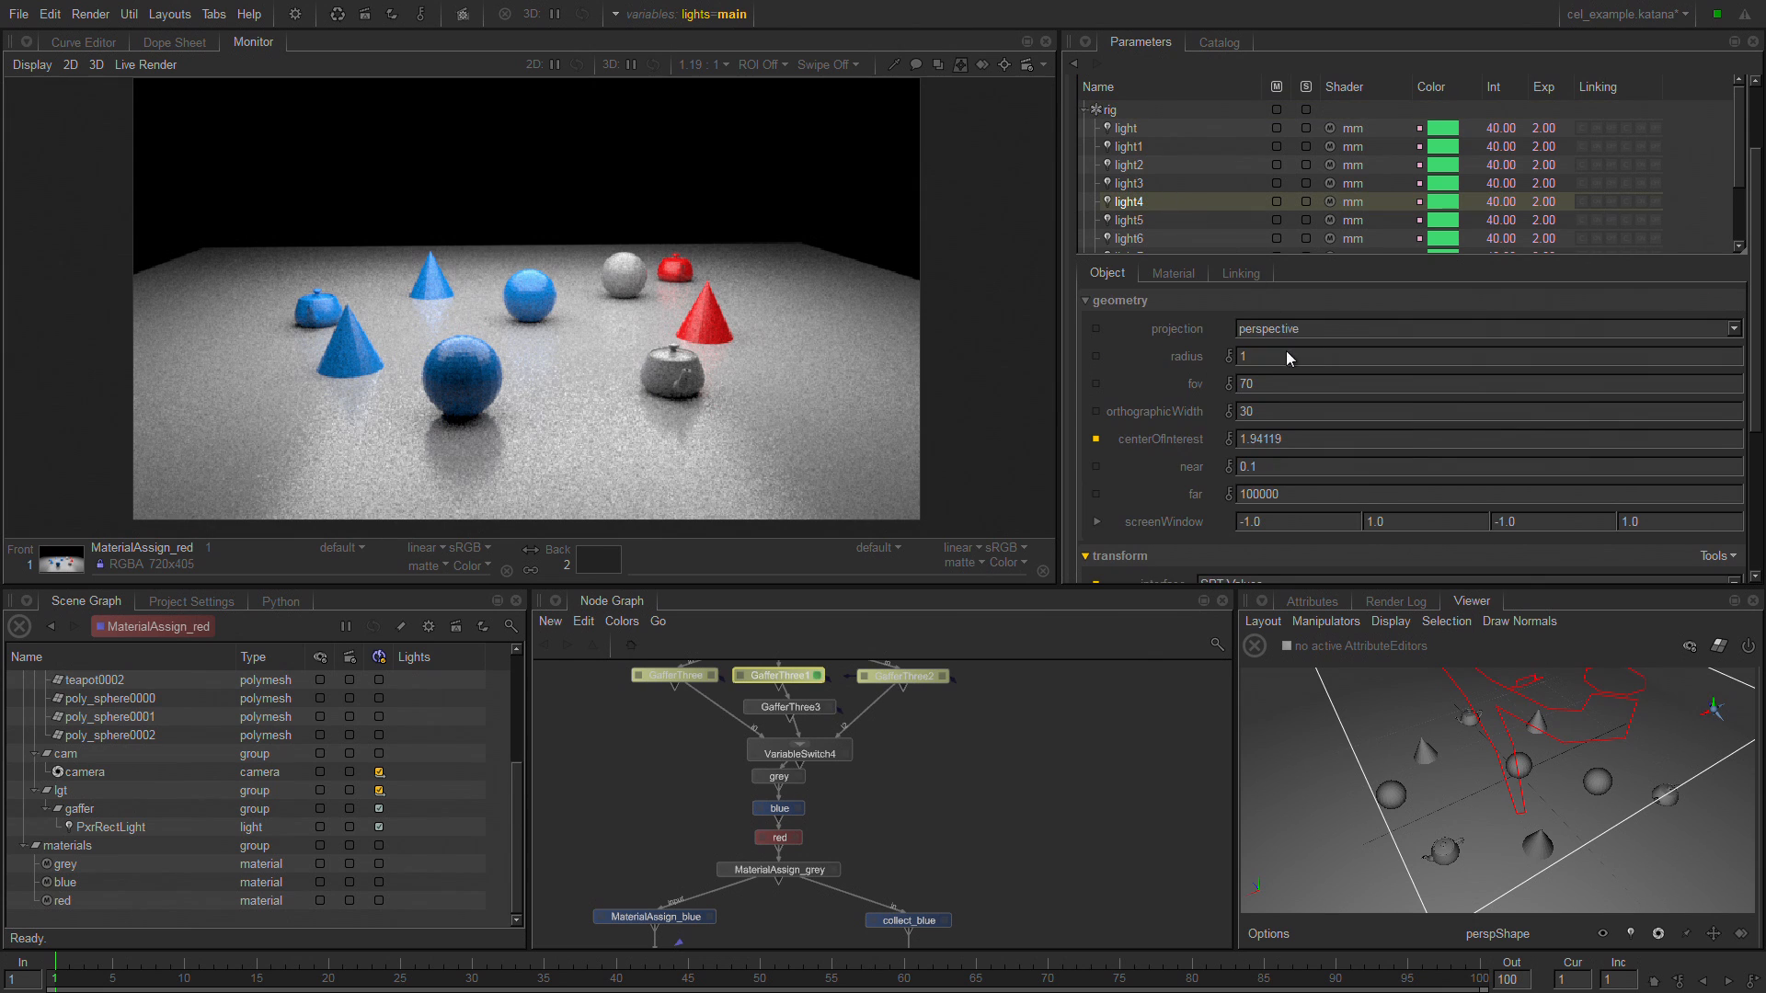
left_click(1242, 273)
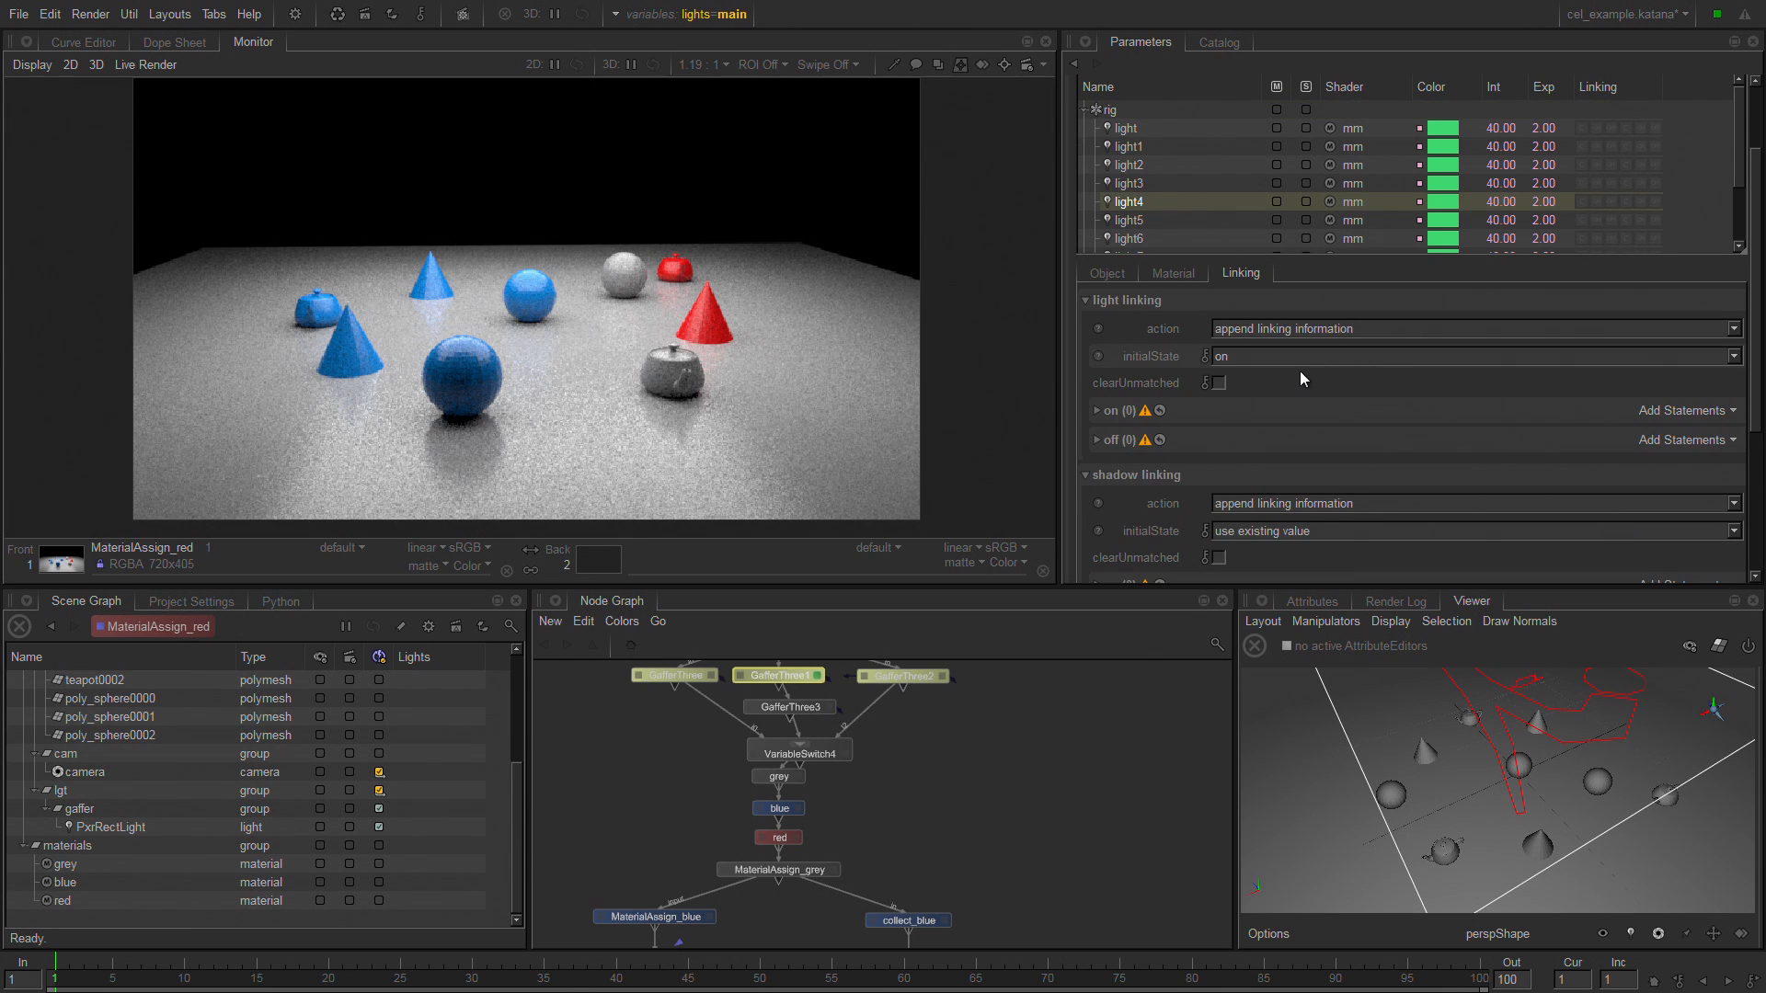